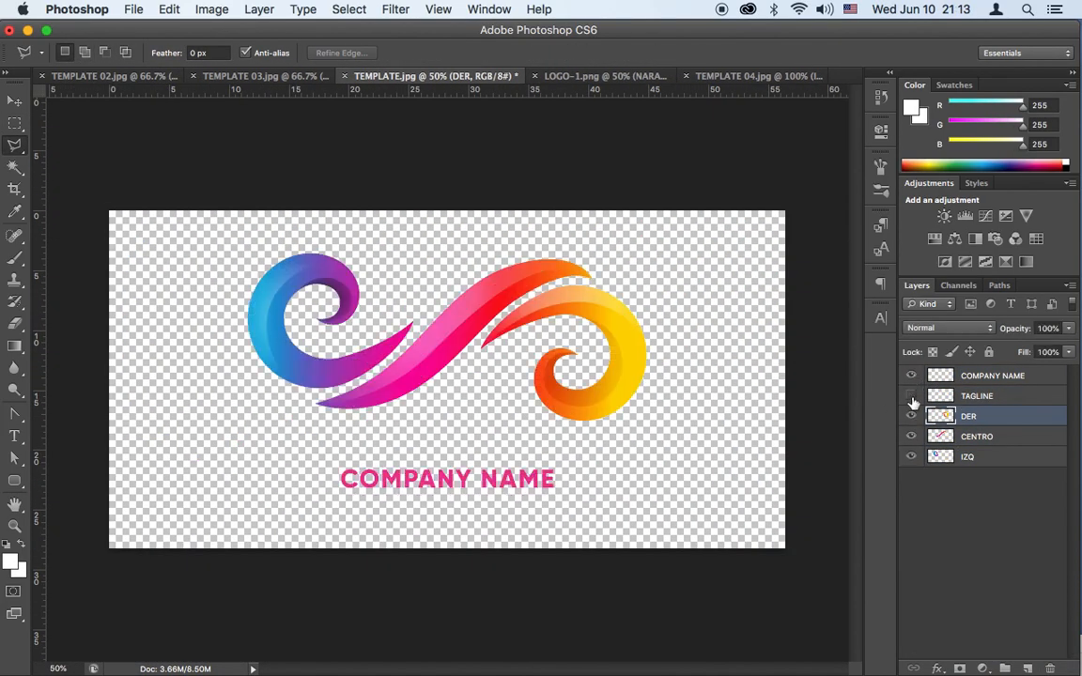
Toggle the visibility of individual logo layers across the template documents to check how each logo is separated into pieces.
{"action": "left_click", "coordinate": [910, 395]}
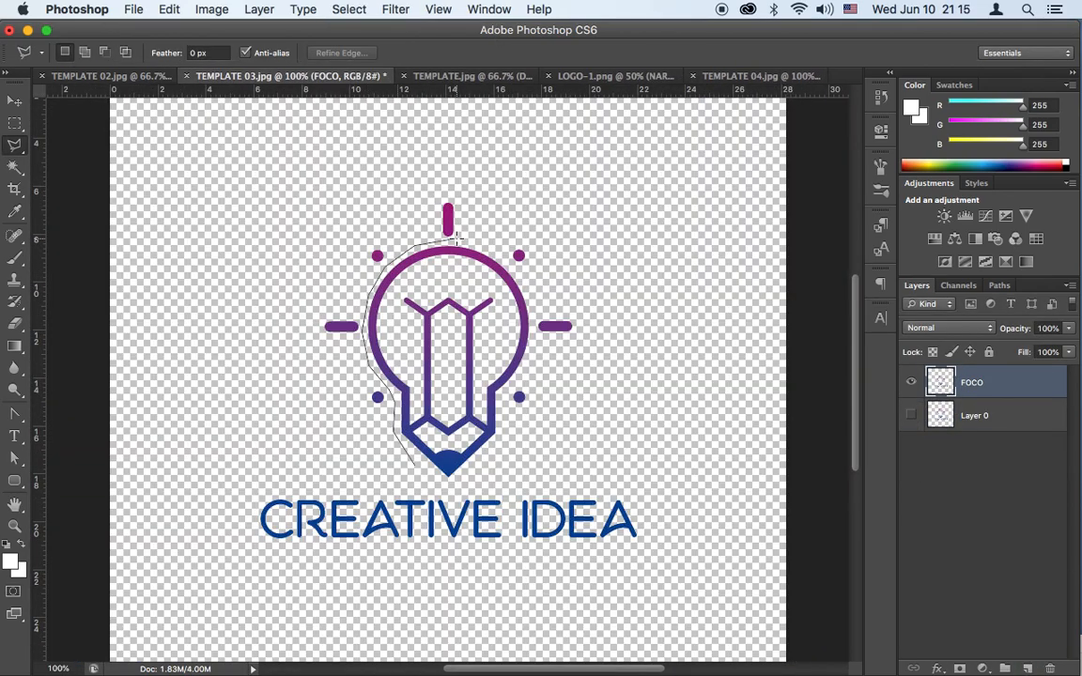
{"action": "left_click", "coordinate": [909, 414]}
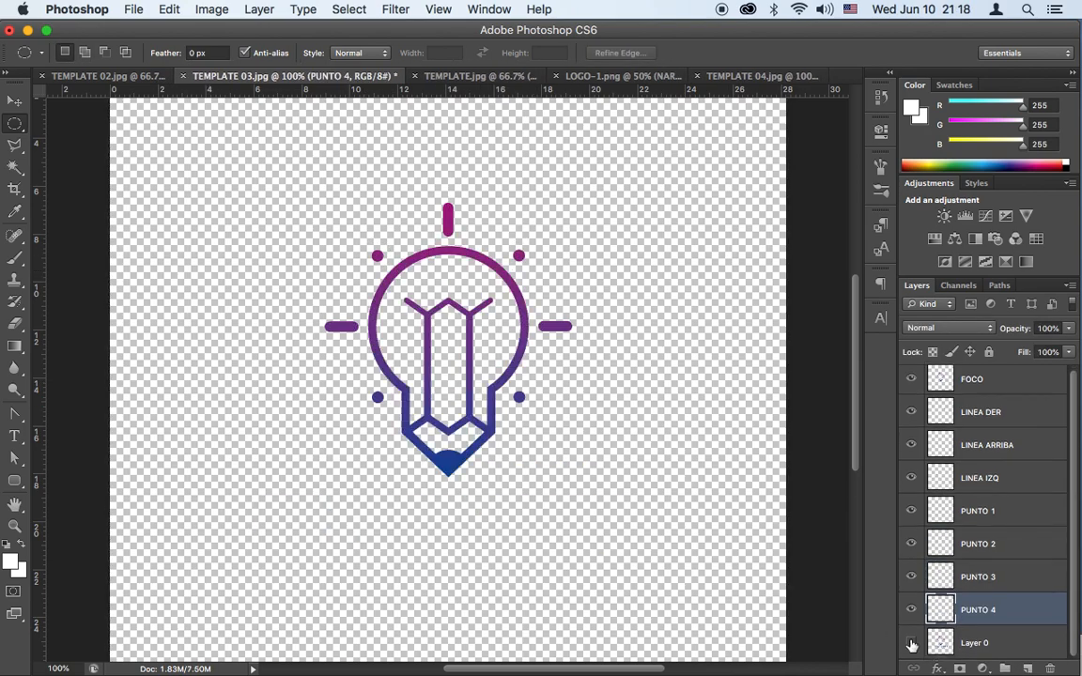
{"action": "left_click", "coordinate": [958, 615]}
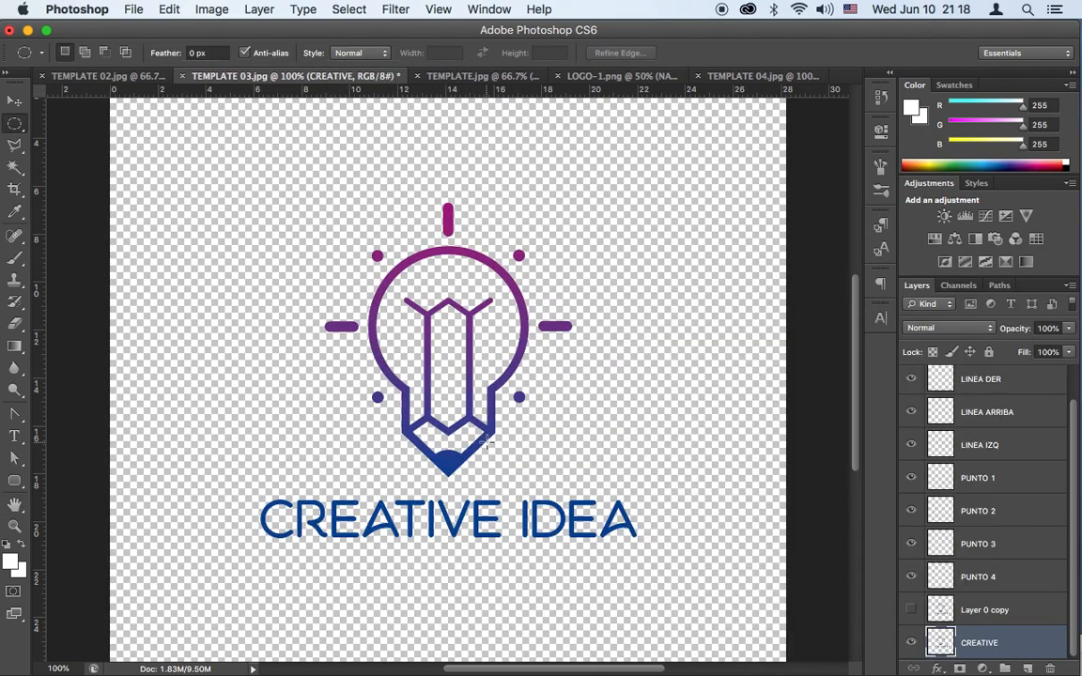
{"action": "scroll", "coordinate": [972, 443], "scroll_direction": "up", "scroll_amount": 1}
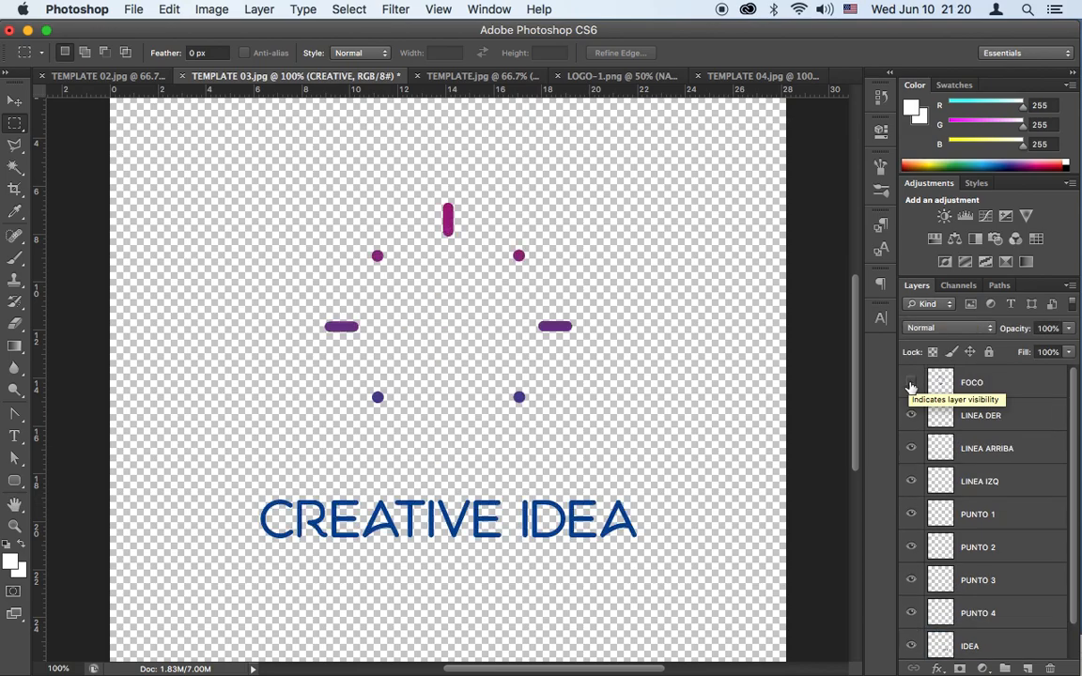
{"action": "left_click", "coordinate": [910, 383], "text": "alt"}
{"action": "left_click", "coordinate": [910, 383], "text": "alt"}
{"action": "scroll", "coordinate": [913, 622], "scroll_direction": "down", "scroll_amount": 1}
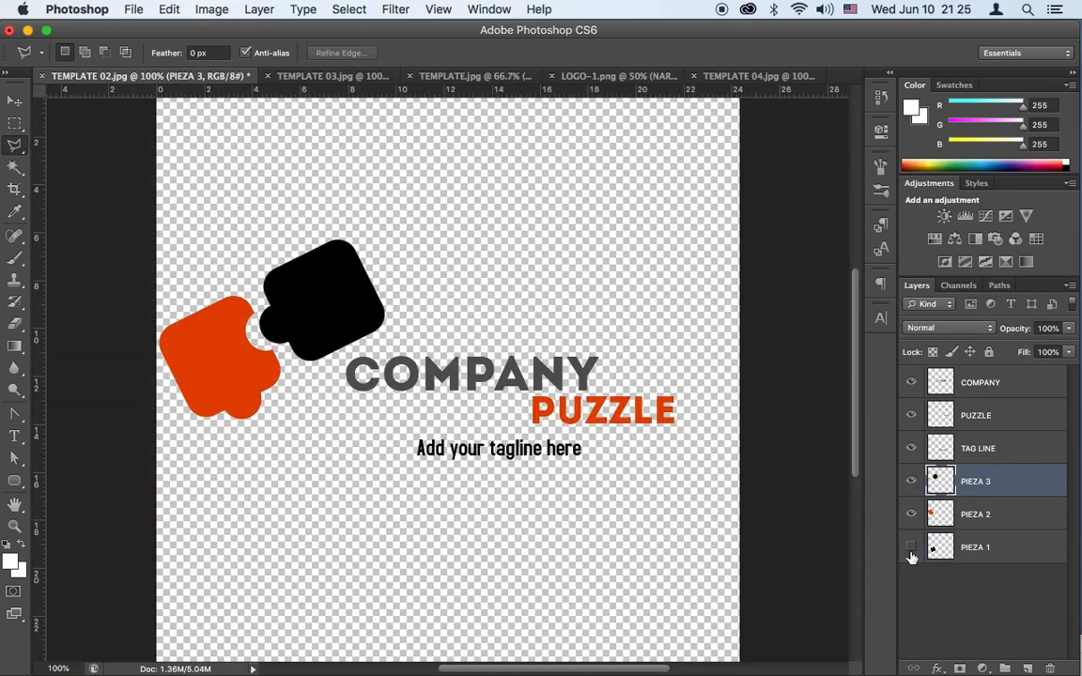
{"action": "left_click", "coordinate": [910, 384], "text": "alt"}
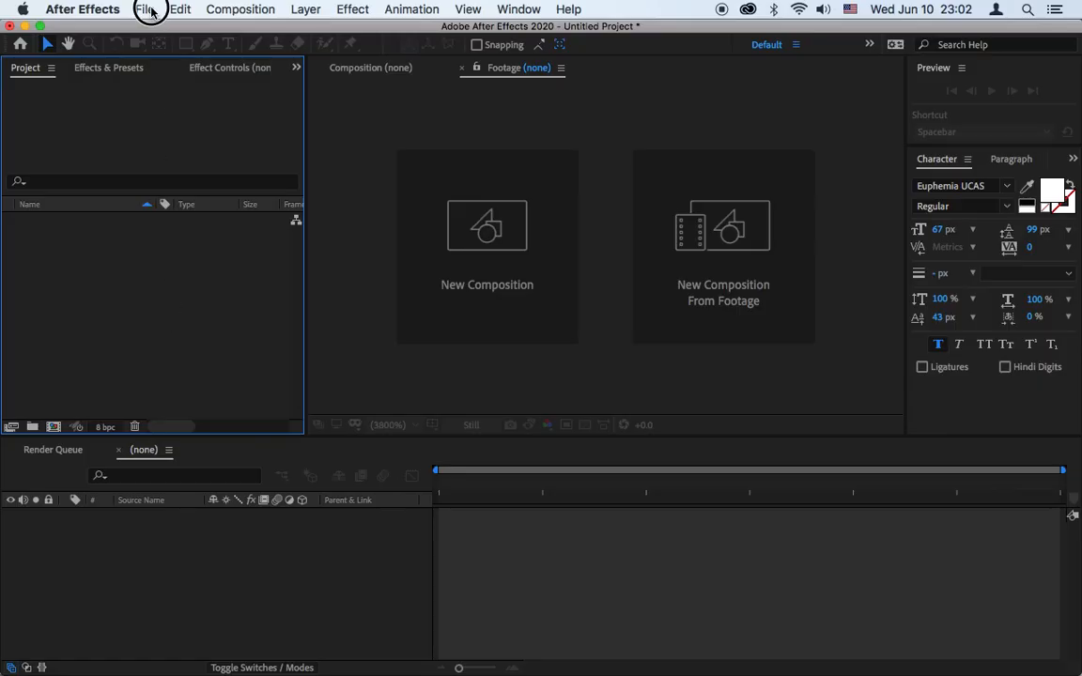
In After Effects, import EJERCICIO 01.psd to EJERCICIO 05.psd from the PSDS folder as Composition - Retain Layer Sizes and finish the multiple-file import.
{"action": "left_click", "coordinate": [145, 8]}
{"action": "mouse_move", "coordinate": [192, 227]}
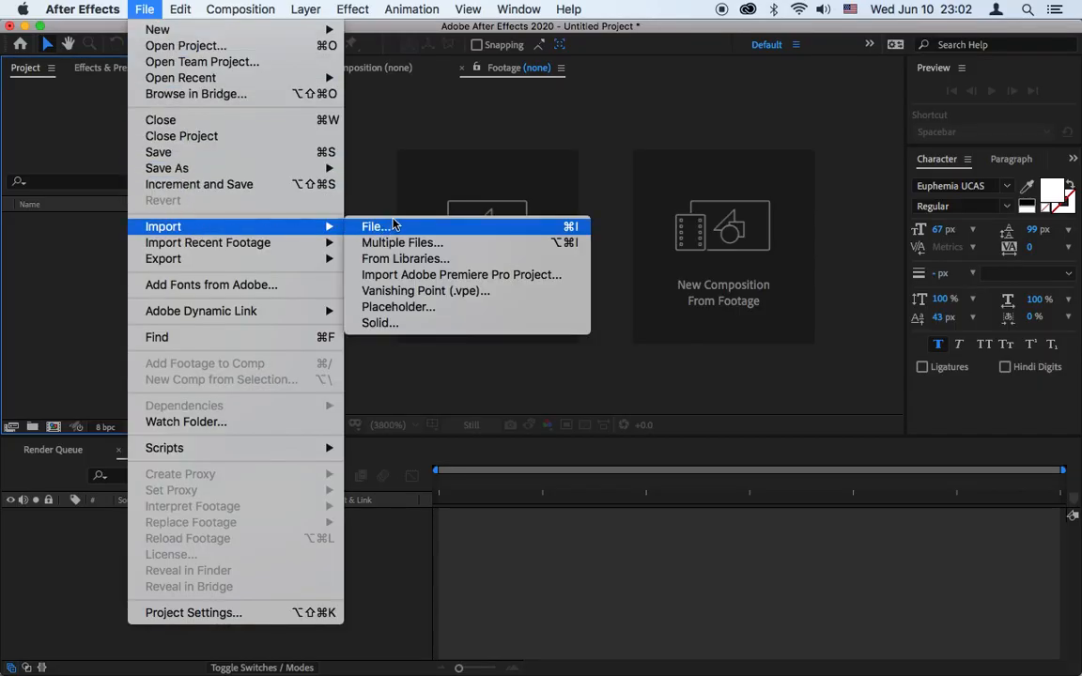
{"action": "left_click", "coordinate": [396, 244]}
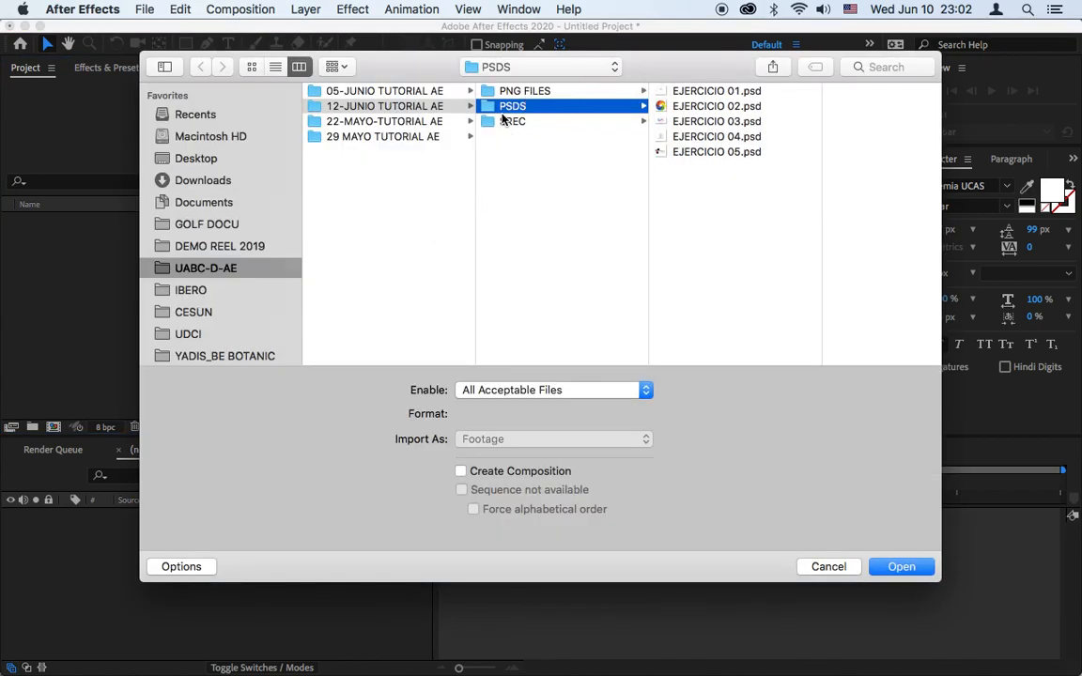
{"action": "left_click", "coordinate": [712, 92]}
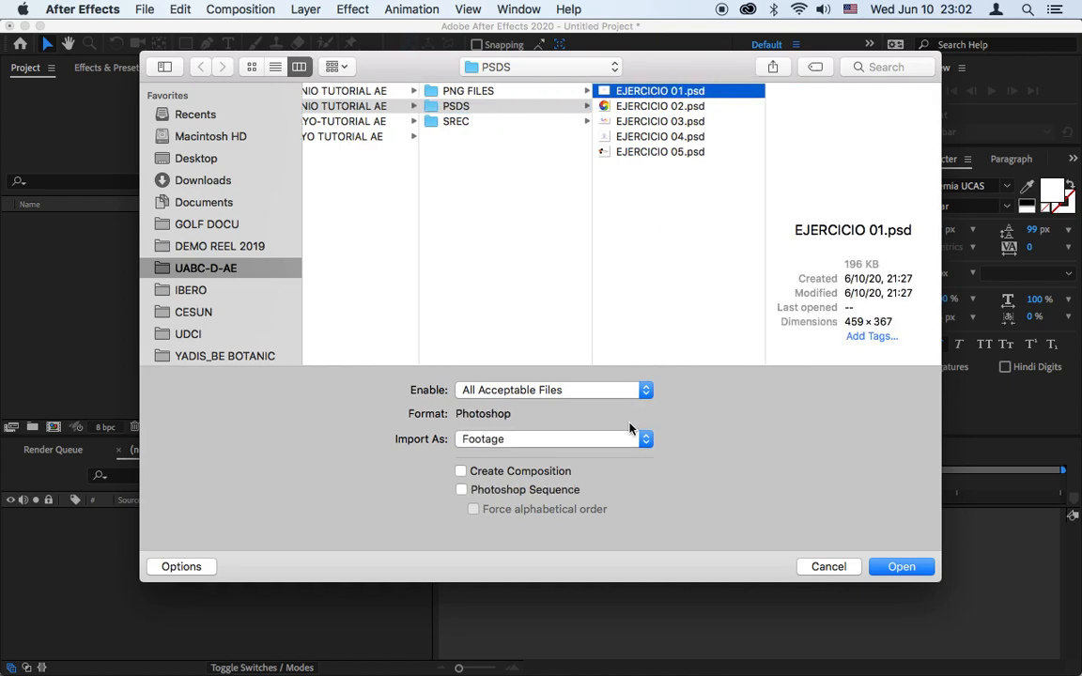
{"action": "left_click", "coordinate": [673, 152], "text": "shift"}
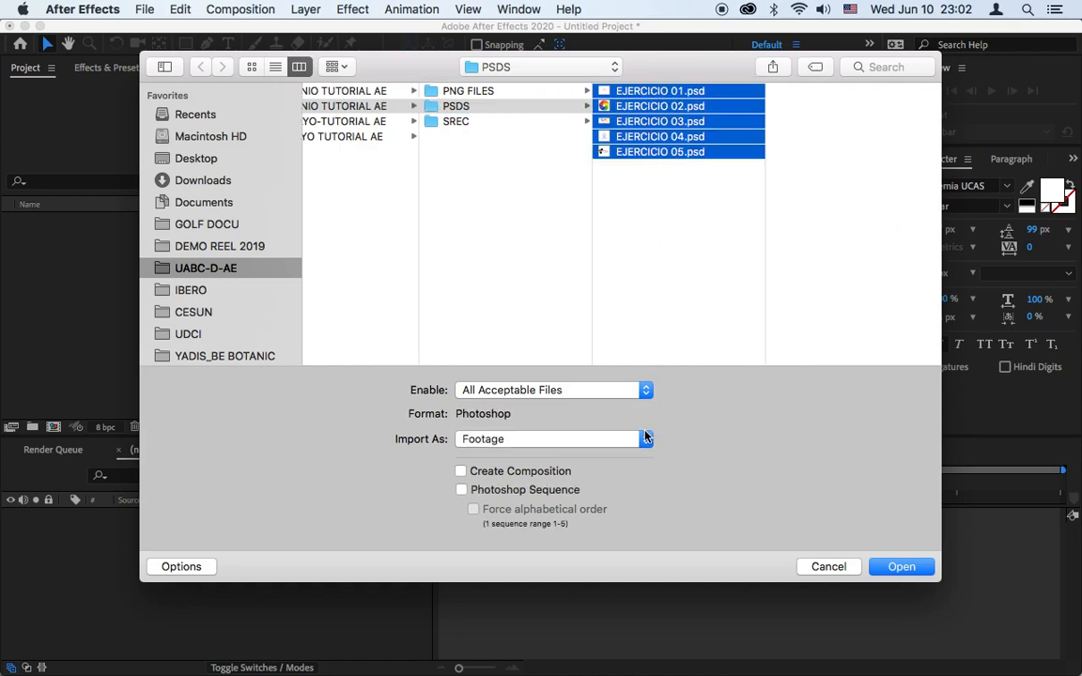
{"action": "left_click", "coordinate": [646, 438]}
{"action": "left_click", "coordinate": [636, 455]}
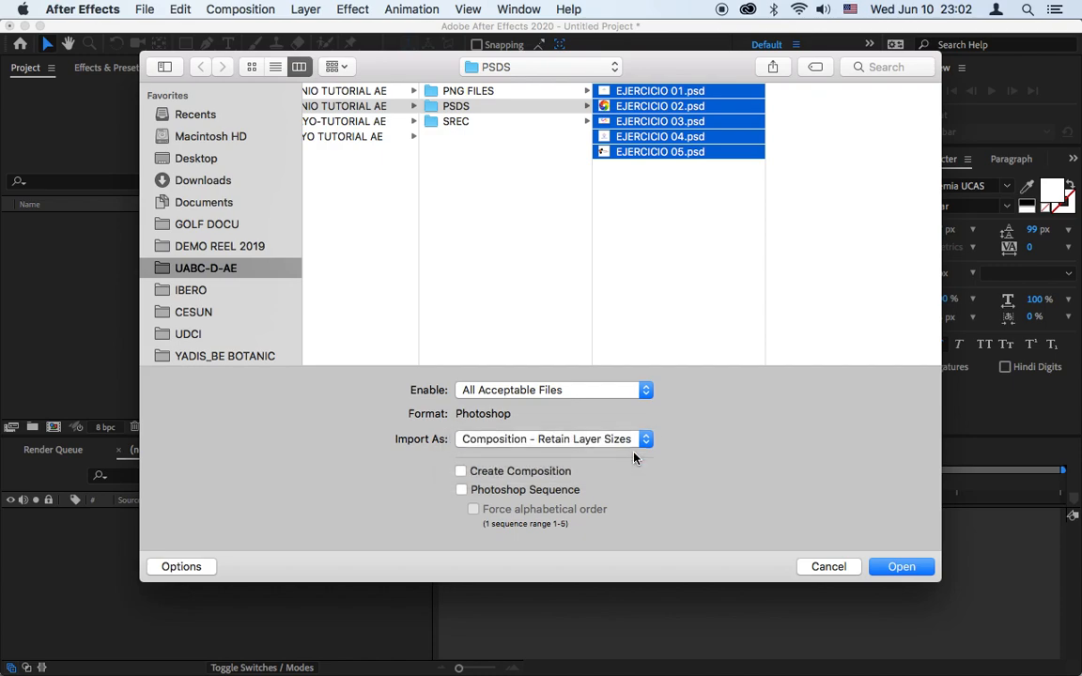
{"action": "left_click", "coordinate": [902, 569]}
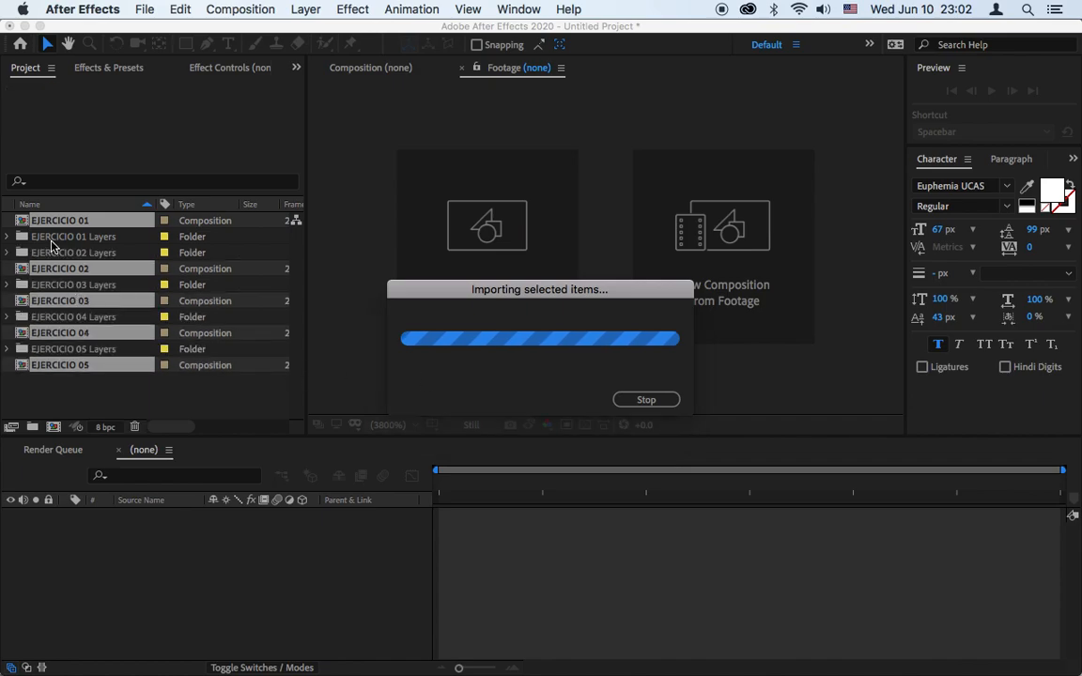
{"action": "key", "text": "super+i"}
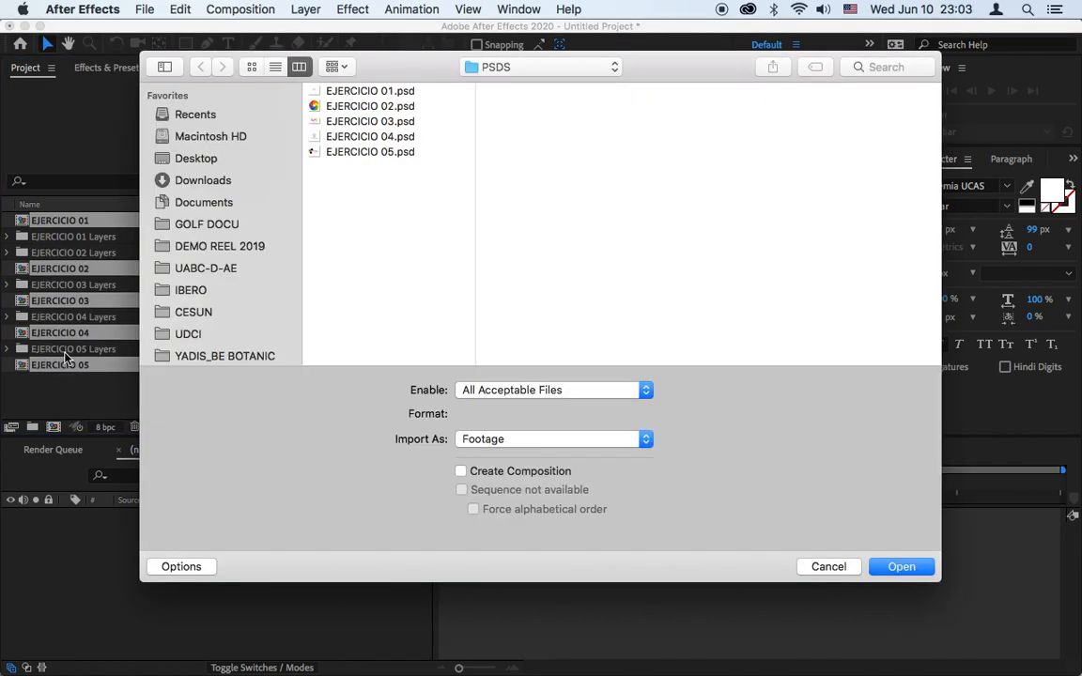
{"action": "left_click", "coordinate": [826, 568]}
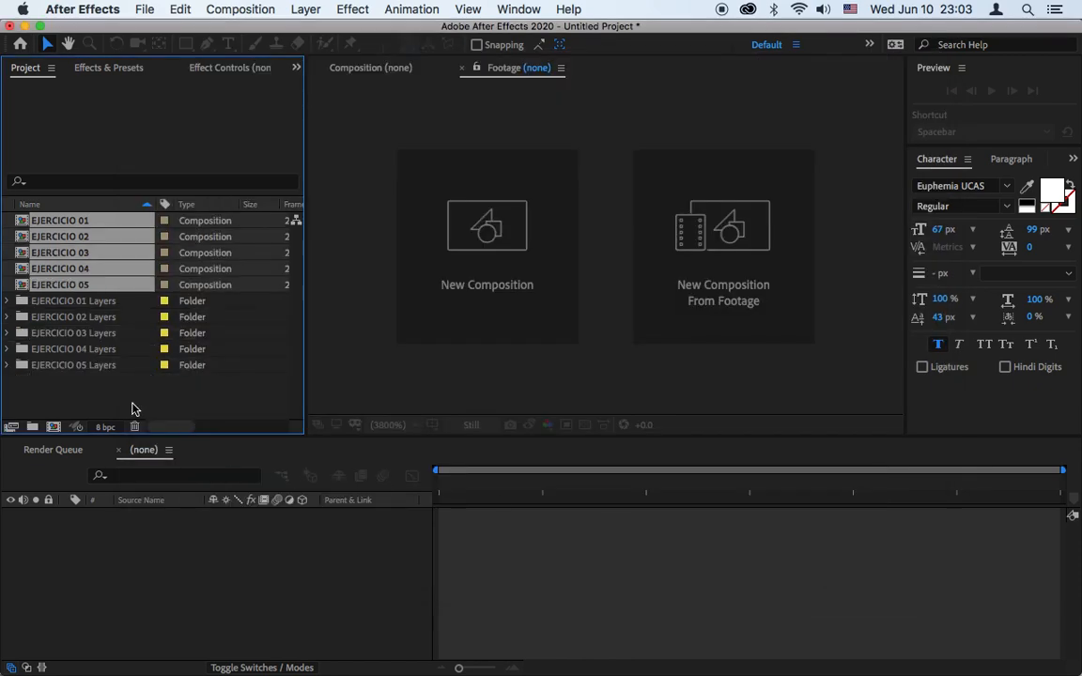
Look over the five imported compositions, EJERCICIO 01 to EJERCICIO 05, and their matching layer folders in the project.
{"action": "left_click", "coordinate": [124, 413]}
{"action": "left_click", "coordinate": [56, 219]}
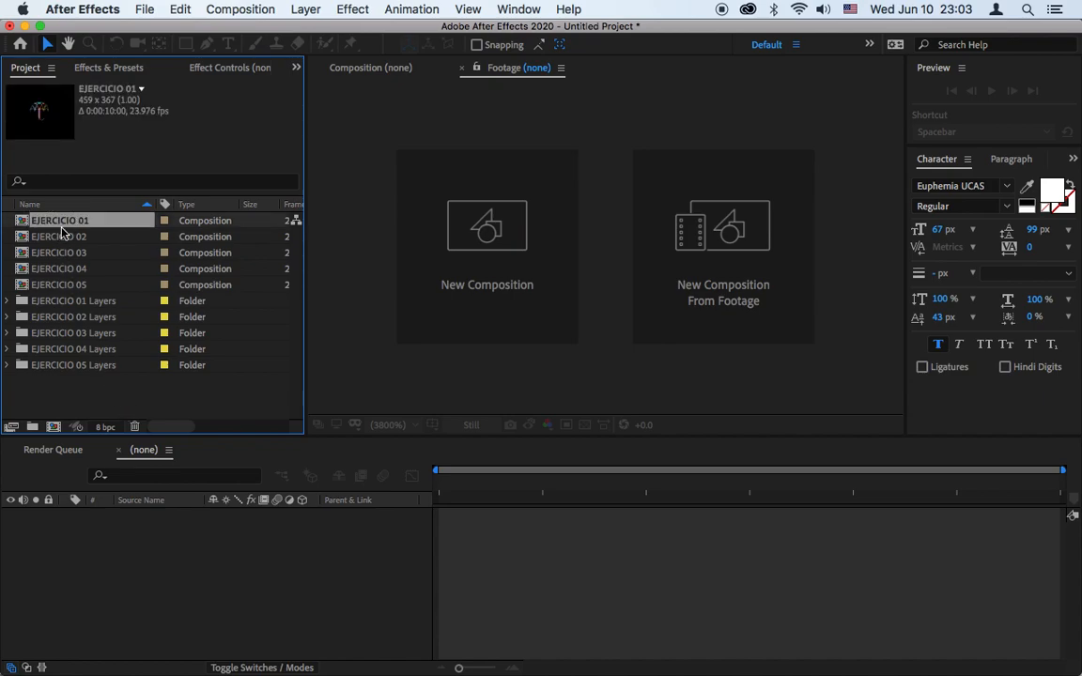
{"action": "left_click", "coordinate": [49, 286], "text": "shift"}
{"action": "left_click", "coordinate": [45, 301]}
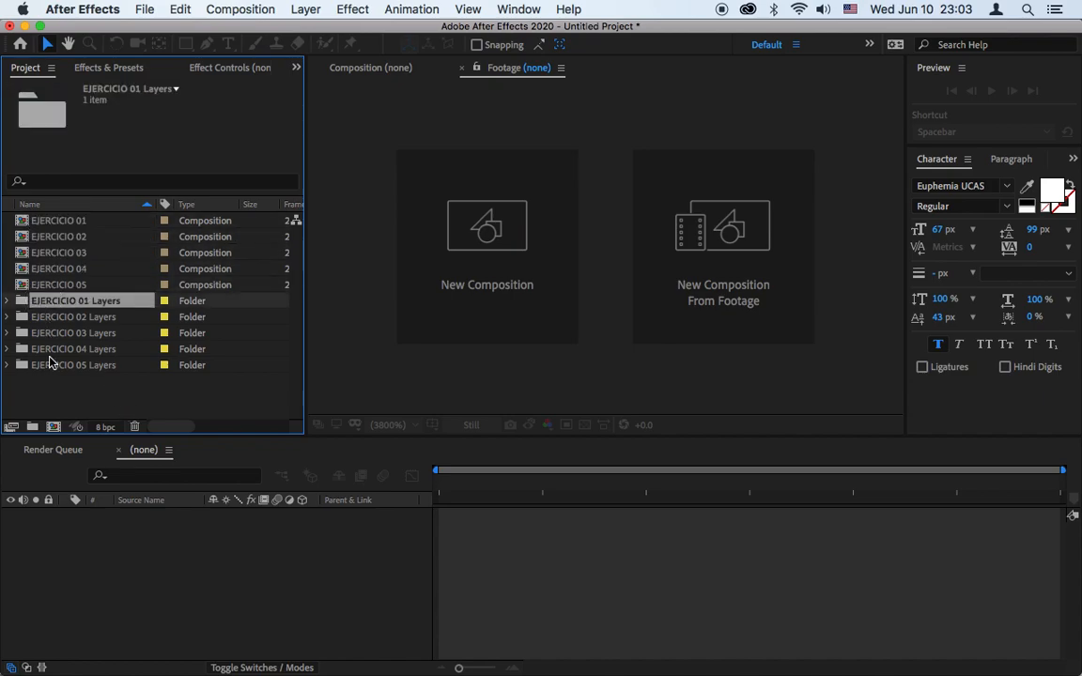
{"action": "left_click", "coordinate": [49, 364], "text": "shift"}
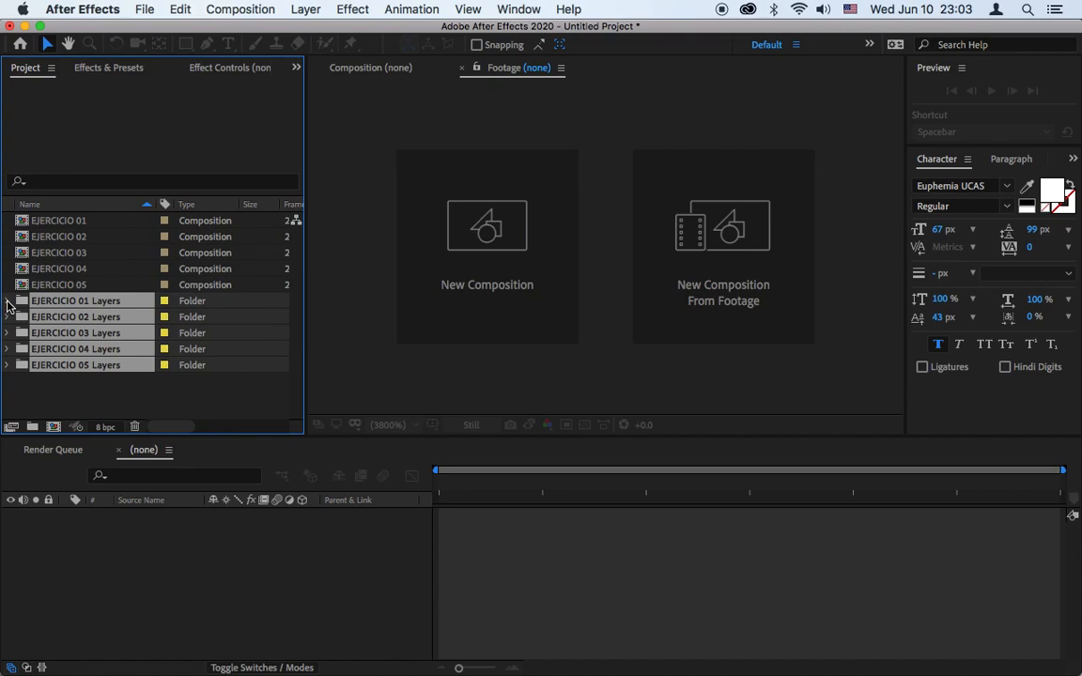
{"action": "left_click", "coordinate": [58, 222]}
{"action": "left_click", "coordinate": [58, 236]}
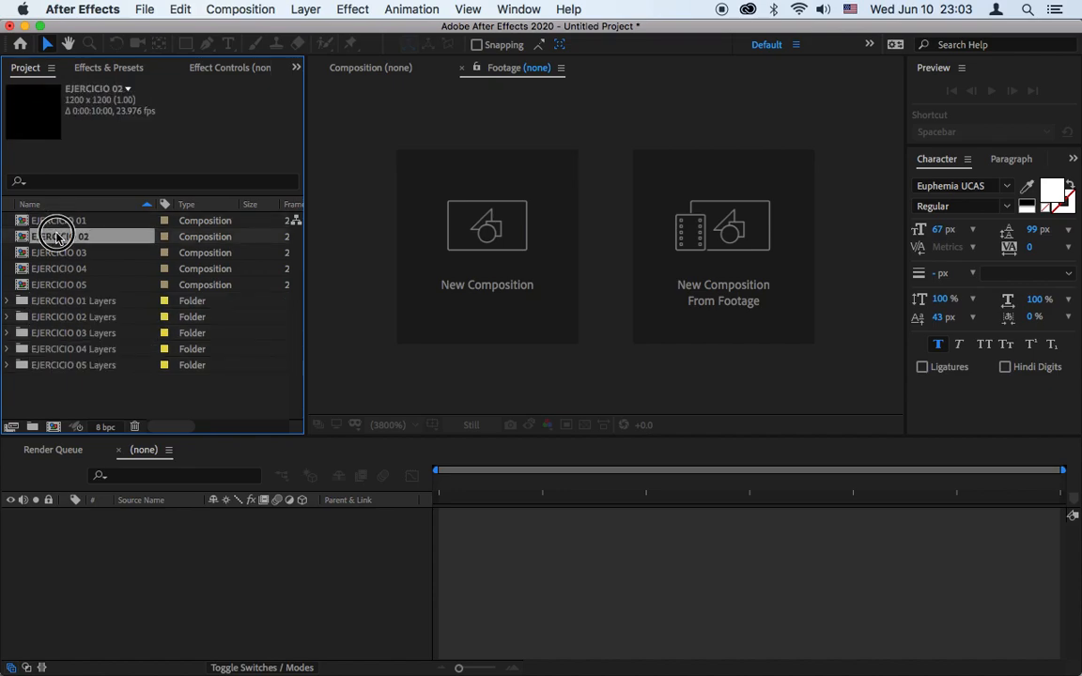
{"action": "left_click", "coordinate": [58, 252]}
{"action": "left_click", "coordinate": [58, 269]}
{"action": "left_click", "coordinate": [50, 284]}
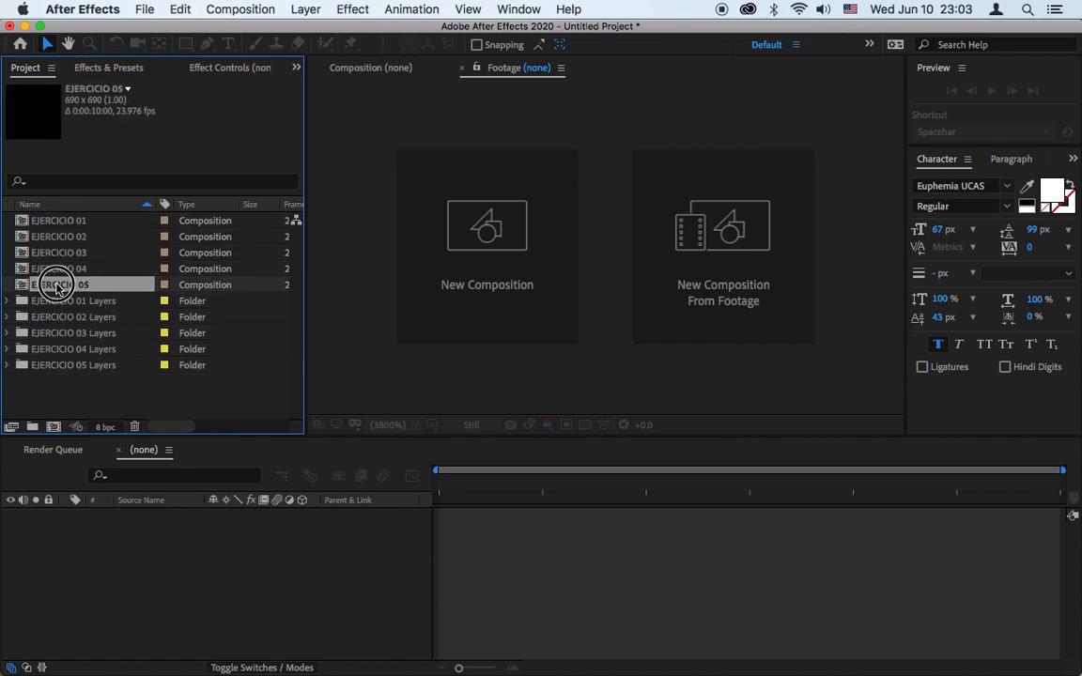
Examine the layer files inside the EJERCICIO 01 Layers and EJERCICIO 02 Layers folders, previewing each one.
{"action": "left_click", "coordinate": [7, 301]}
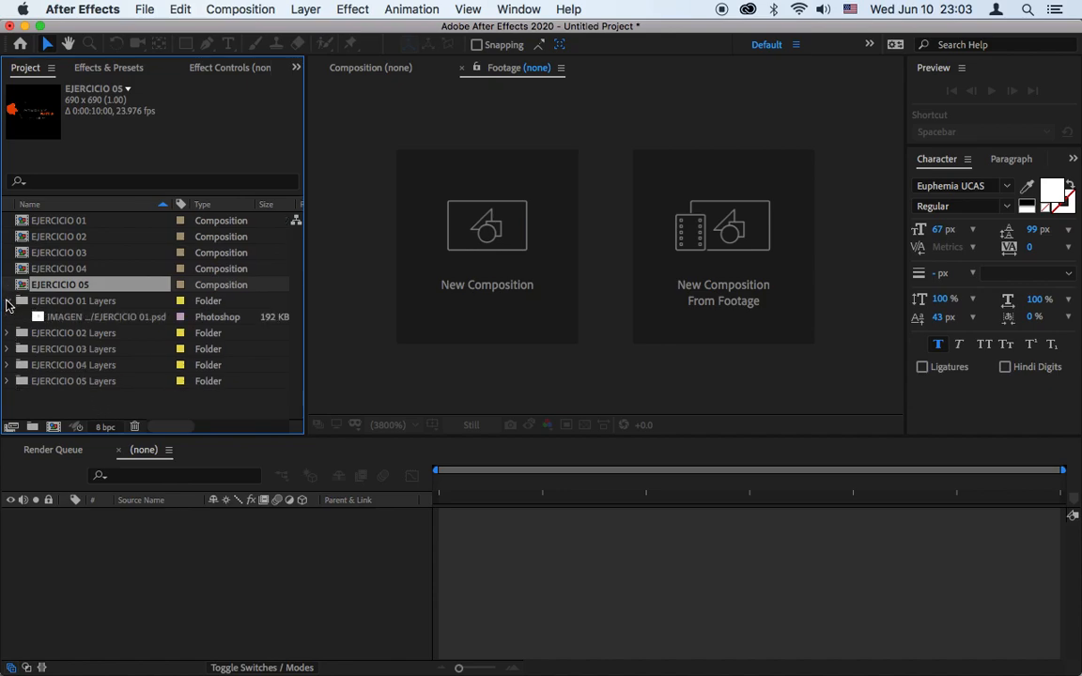
{"action": "left_click", "coordinate": [39, 317]}
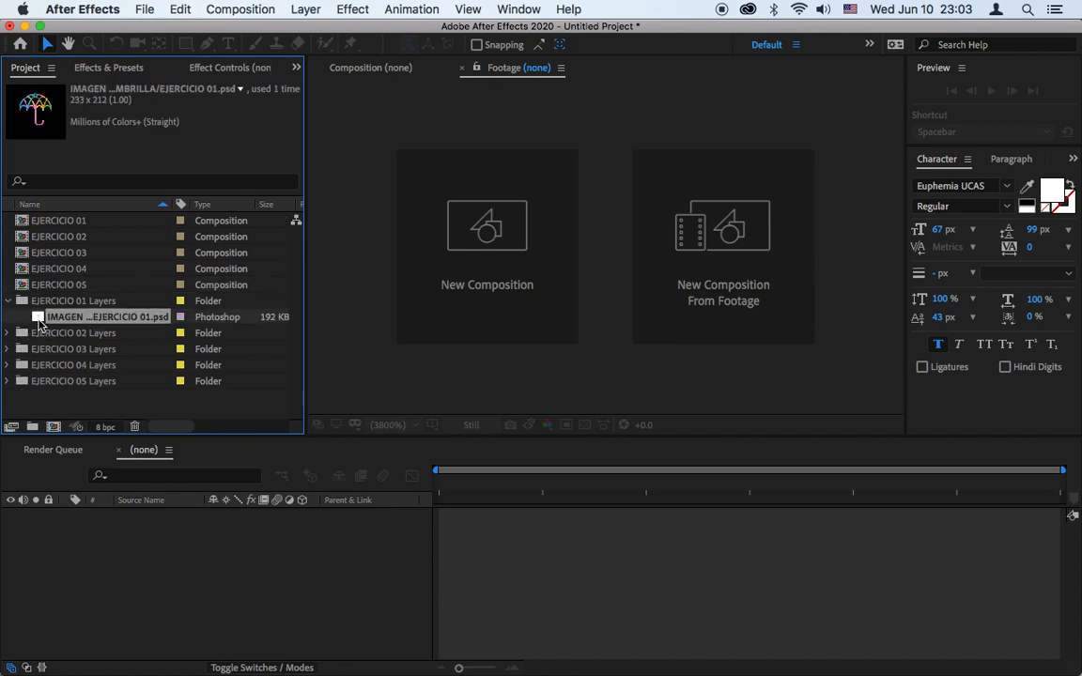
{"action": "left_click", "coordinate": [8, 301]}
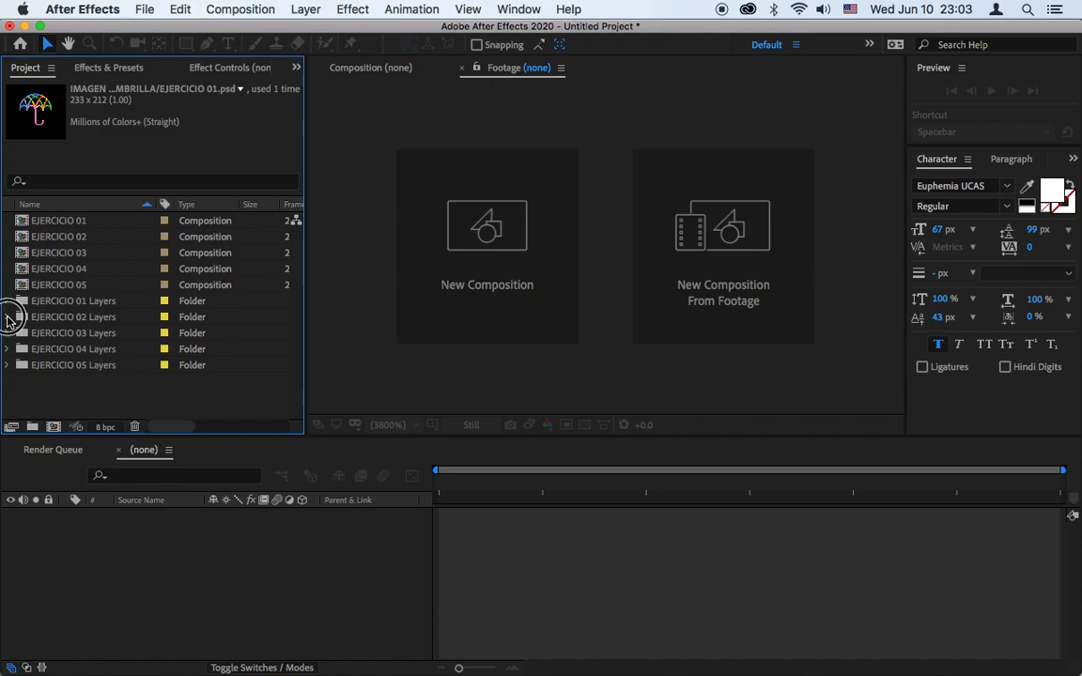
{"action": "left_click", "coordinate": [7, 318]}
{"action": "scroll", "coordinate": [7, 322], "scroll_direction": "down", "scroll_amount": 1}
{"action": "left_click", "coordinate": [79, 317]}
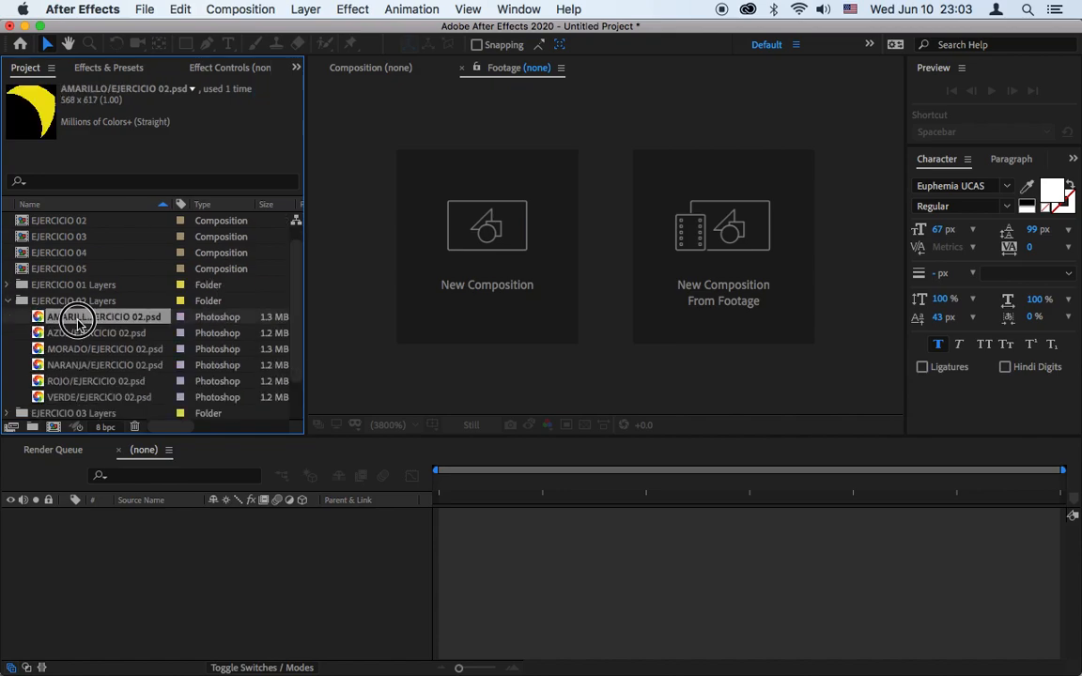
{"action": "left_click", "coordinate": [72, 334]}
{"action": "left_click", "coordinate": [71, 349]}
{"action": "left_click", "coordinate": [69, 365]}
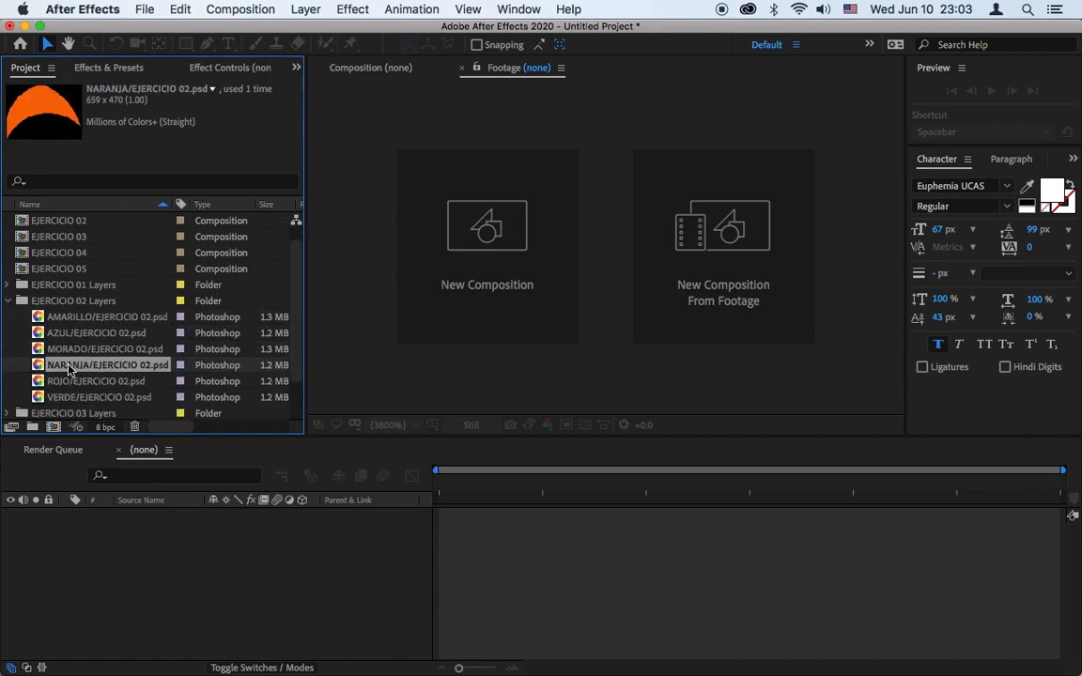
{"action": "left_click", "coordinate": [68, 381]}
{"action": "left_click", "coordinate": [68, 398]}
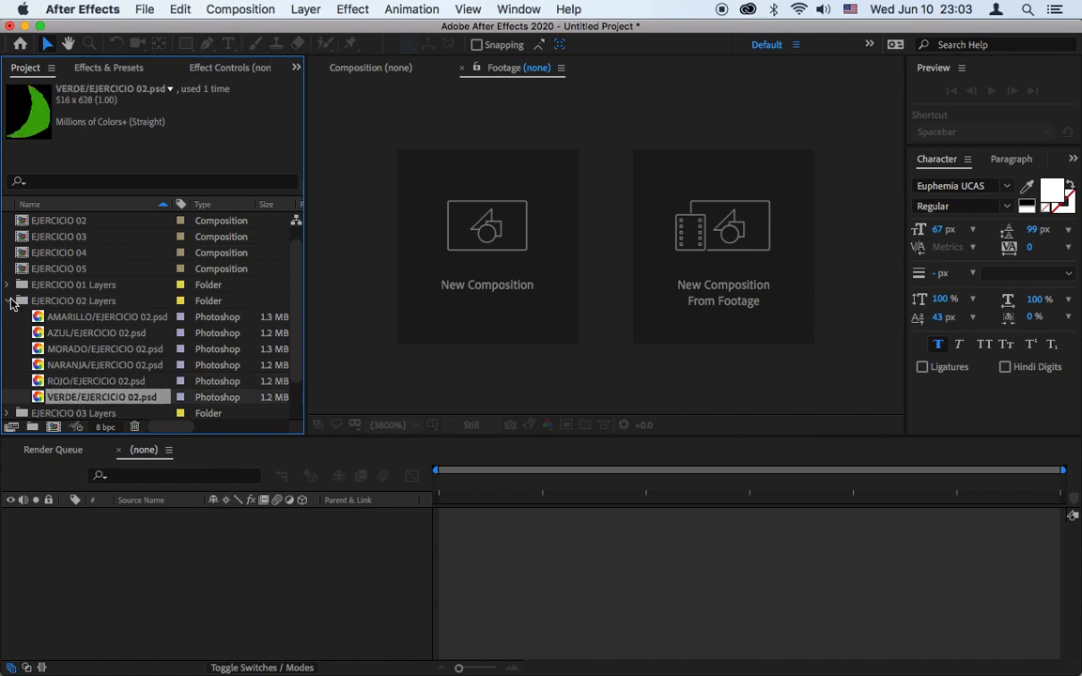
{"action": "left_click", "coordinate": [7, 300]}
Preview the company name, side pieces and tagline layers inside the EJERCICIO 03 Layers folder, and collapse it again.
{"action": "left_click", "coordinate": [8, 333]}
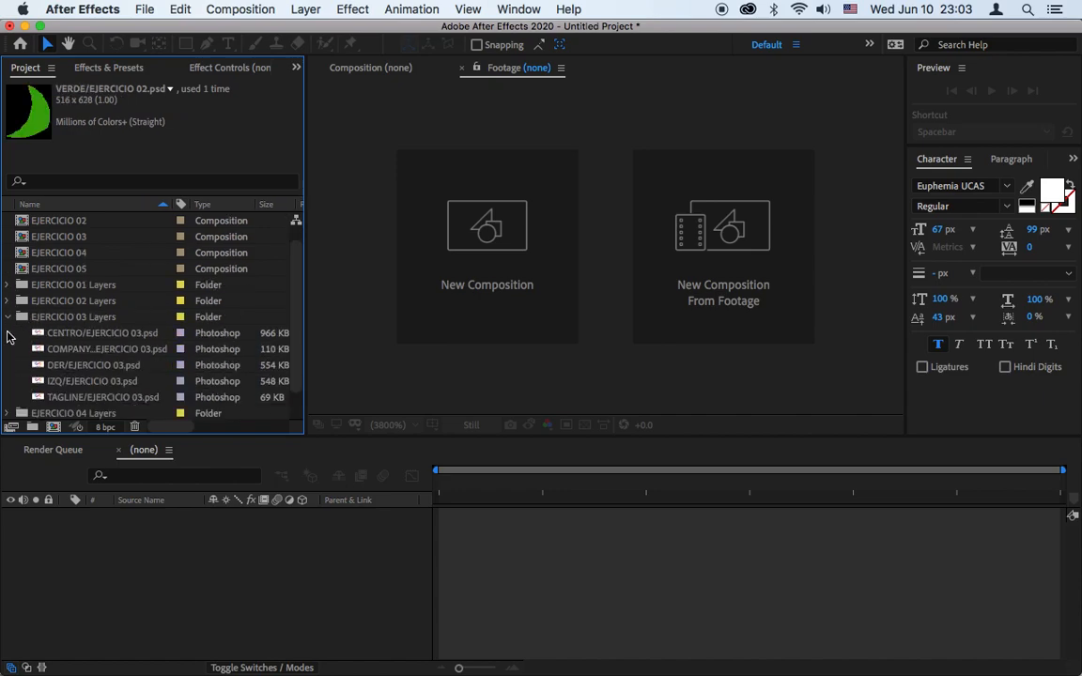
{"action": "left_click", "coordinate": [69, 349]}
{"action": "scroll", "coordinate": [69, 353], "scroll_direction": "down", "scroll_amount": 1}
{"action": "left_click", "coordinate": [70, 350]}
{"action": "left_click", "coordinate": [70, 365]}
{"action": "left_click", "coordinate": [70, 381]}
{"action": "left_click", "coordinate": [71, 397]}
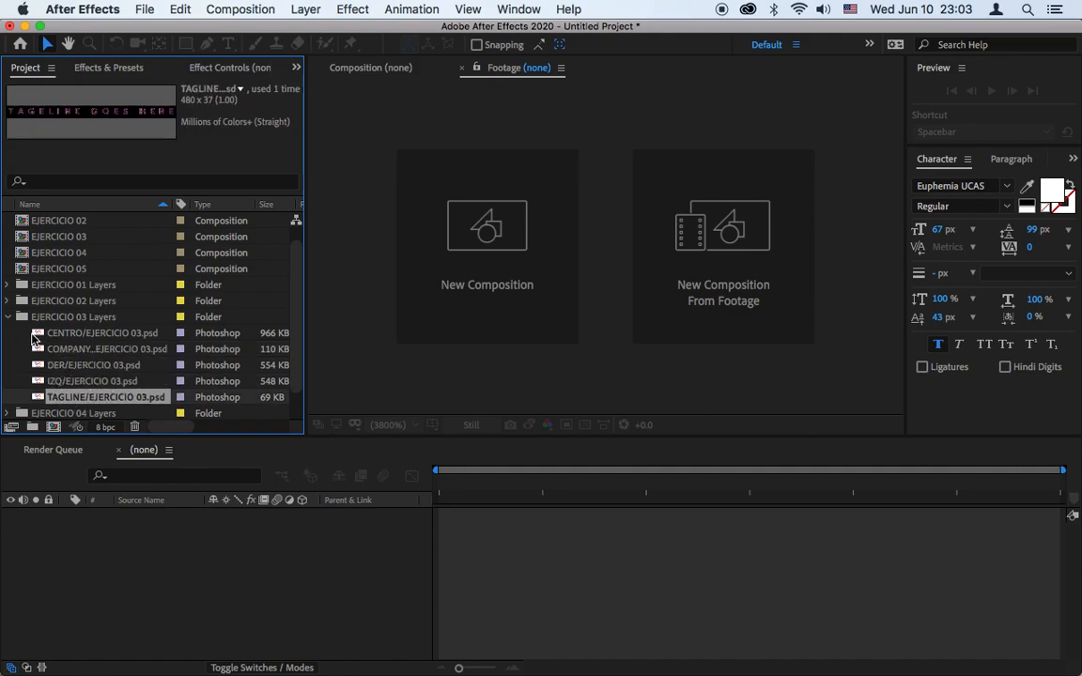
{"action": "left_click", "coordinate": [7, 316]}
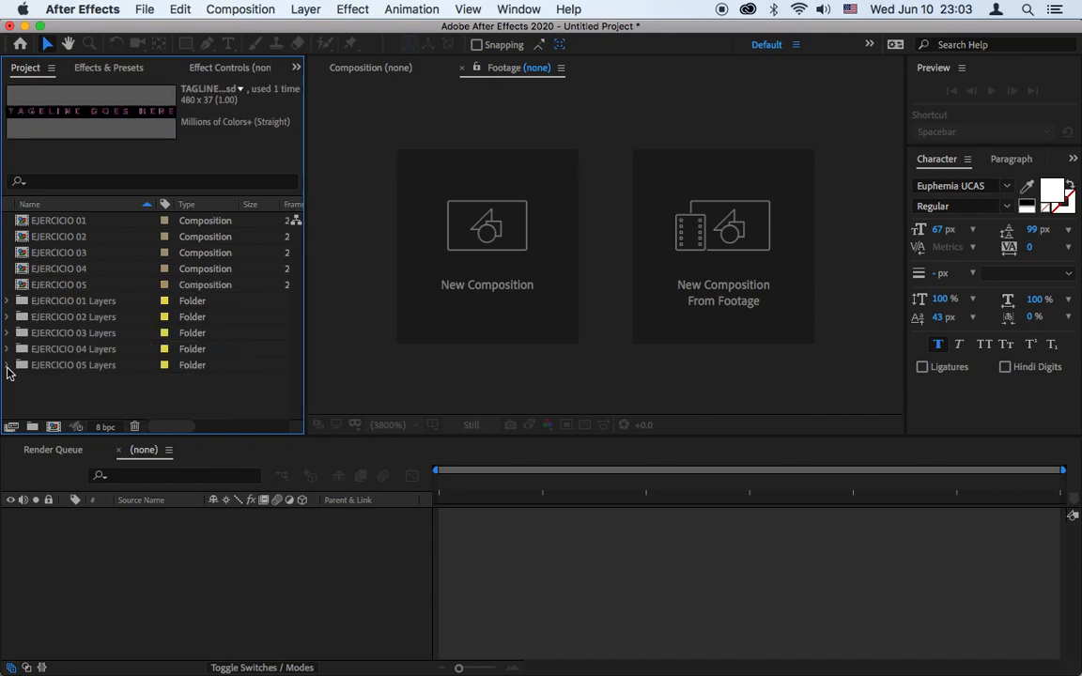
Examine the contents of the EJERCICIO 05 Layers and EJERCICIO 04 Layers folders, collapsing each one after viewing.
{"action": "left_click", "coordinate": [8, 366]}
{"action": "scroll", "coordinate": [56, 347], "scroll_direction": "down", "scroll_amount": 3}
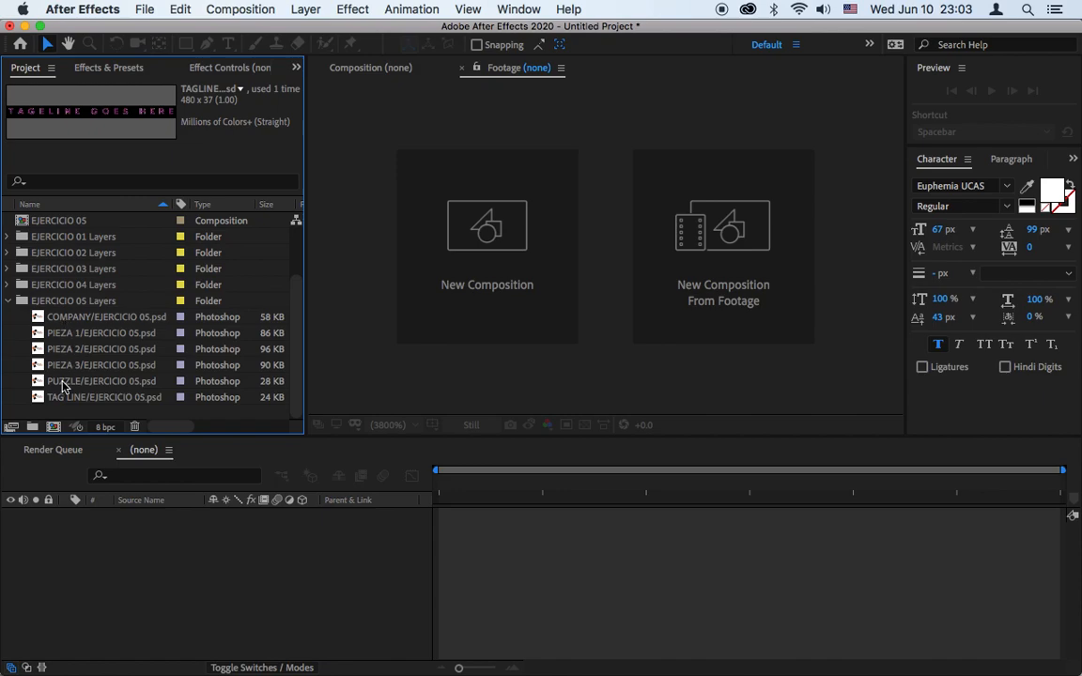
{"action": "left_click", "coordinate": [14, 301]}
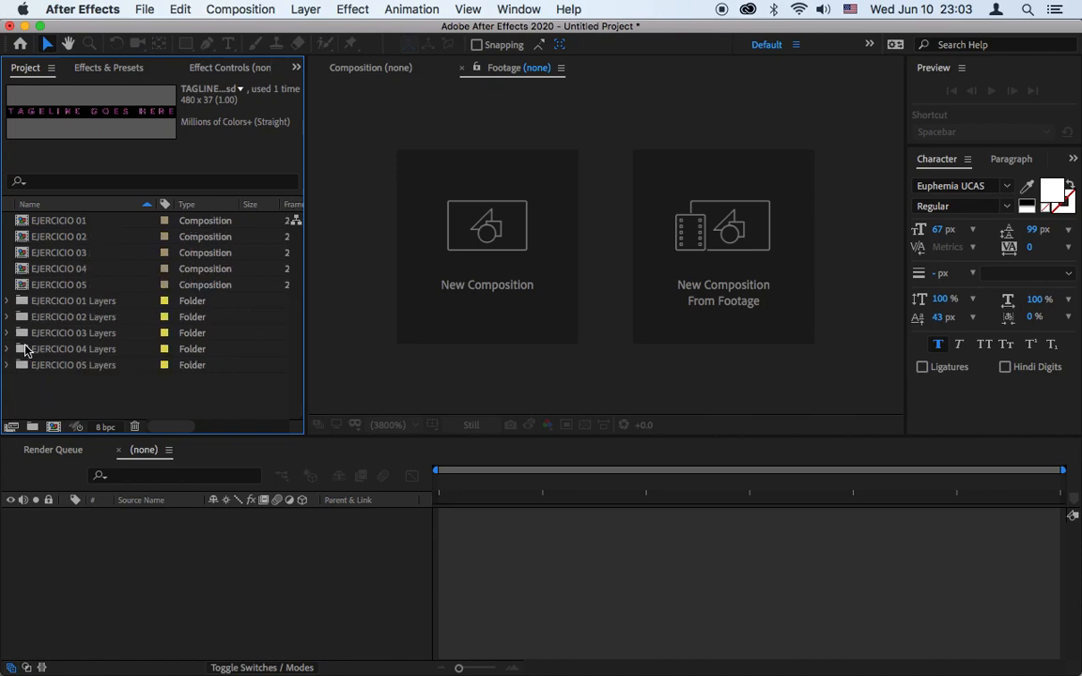
{"action": "left_click", "coordinate": [23, 350]}
{"action": "left_click", "coordinate": [7, 349]}
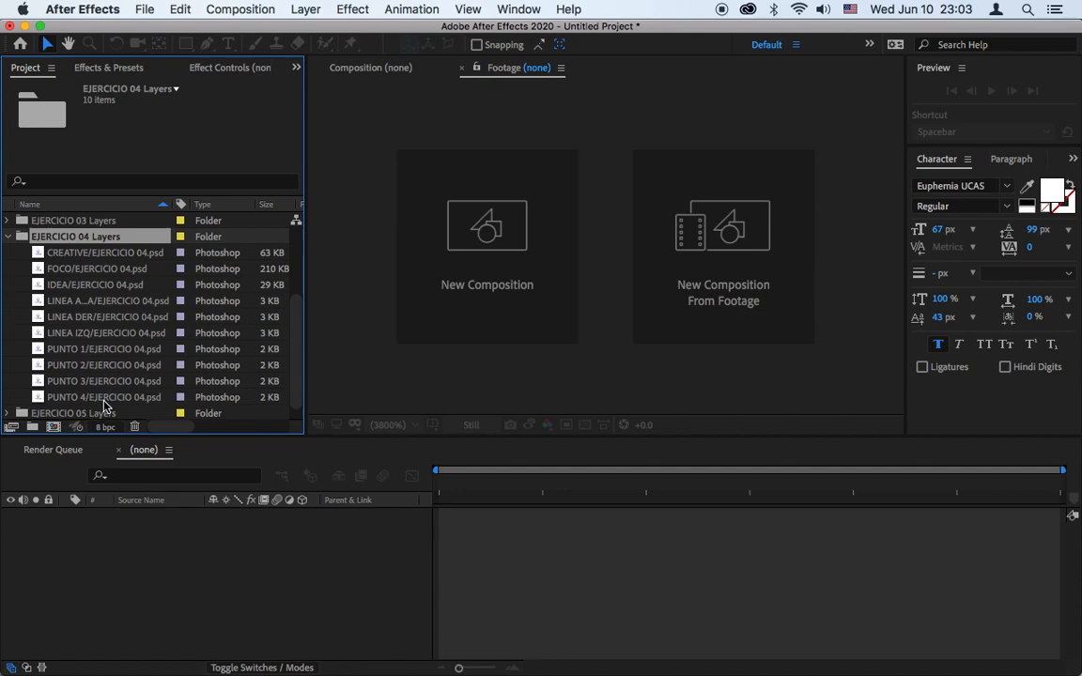
{"action": "left_click", "coordinate": [8, 237]}
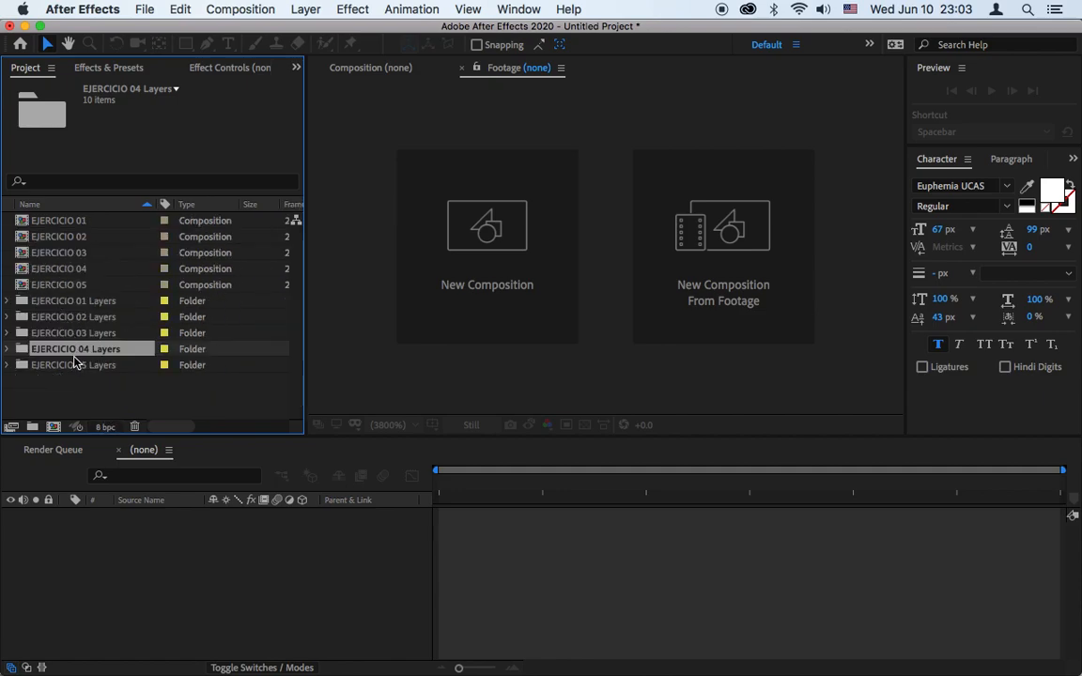
{"action": "left_click", "coordinate": [46, 222]}
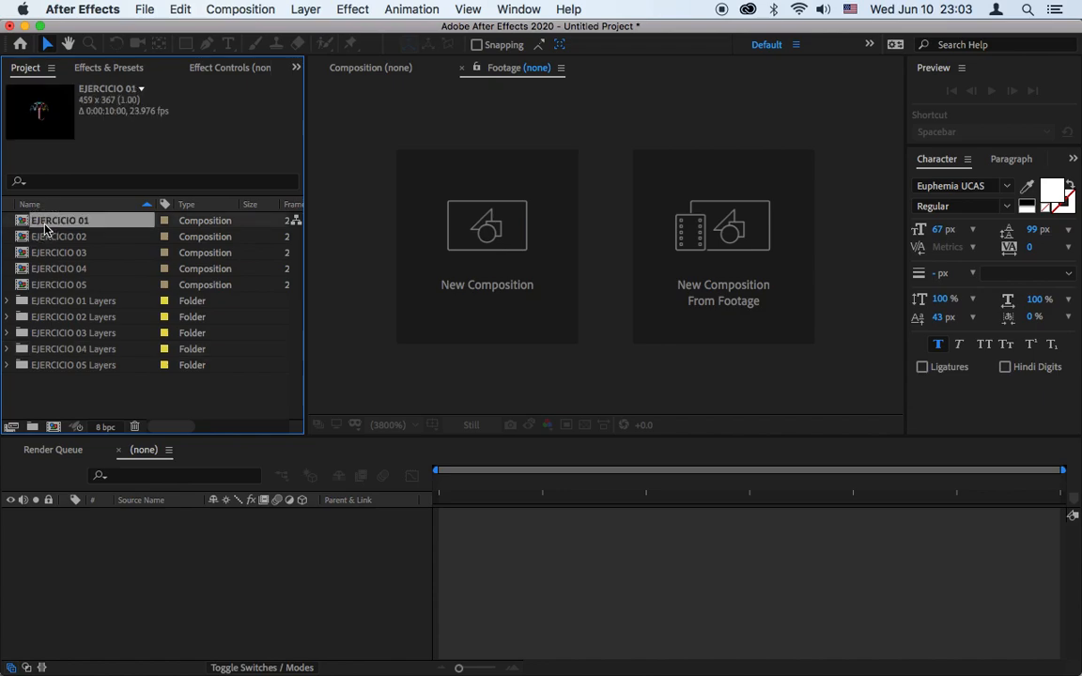
Create a new project folder named PSD FILES.
{"action": "left_click", "coordinate": [31, 428]}
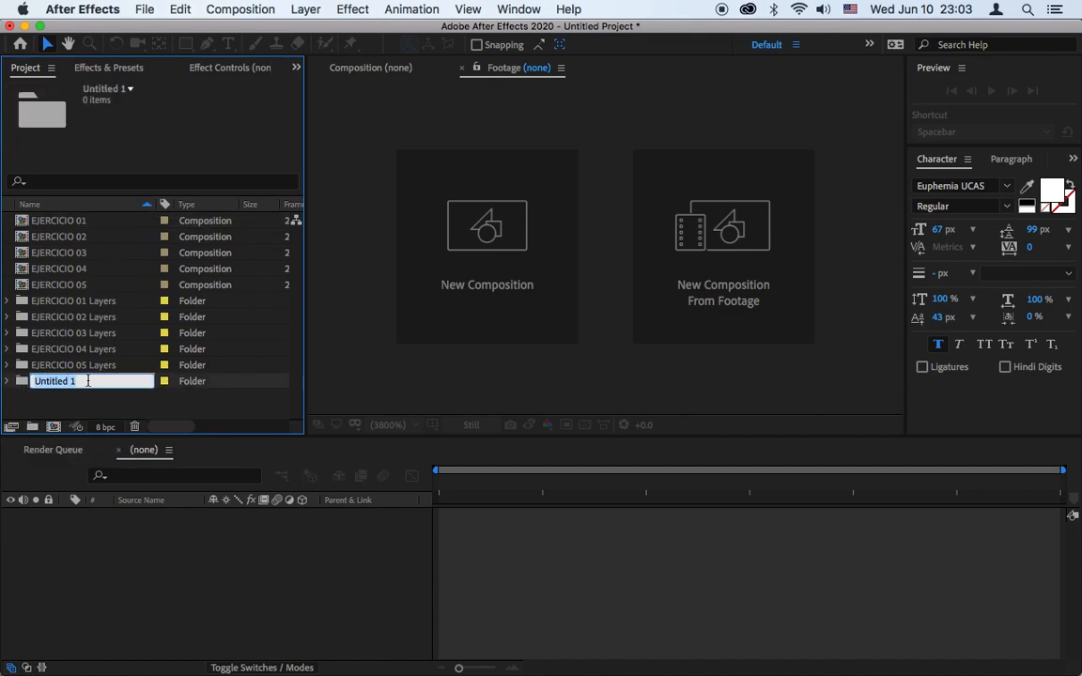
{"action": "type", "text": "PSD FILES"}
{"action": "key", "text": "Return"}
Move all five EJERCICIO compositions and their Layers folders into the PSD FILES folder, and collapse the folder.
{"action": "left_click", "coordinate": [28, 365]}
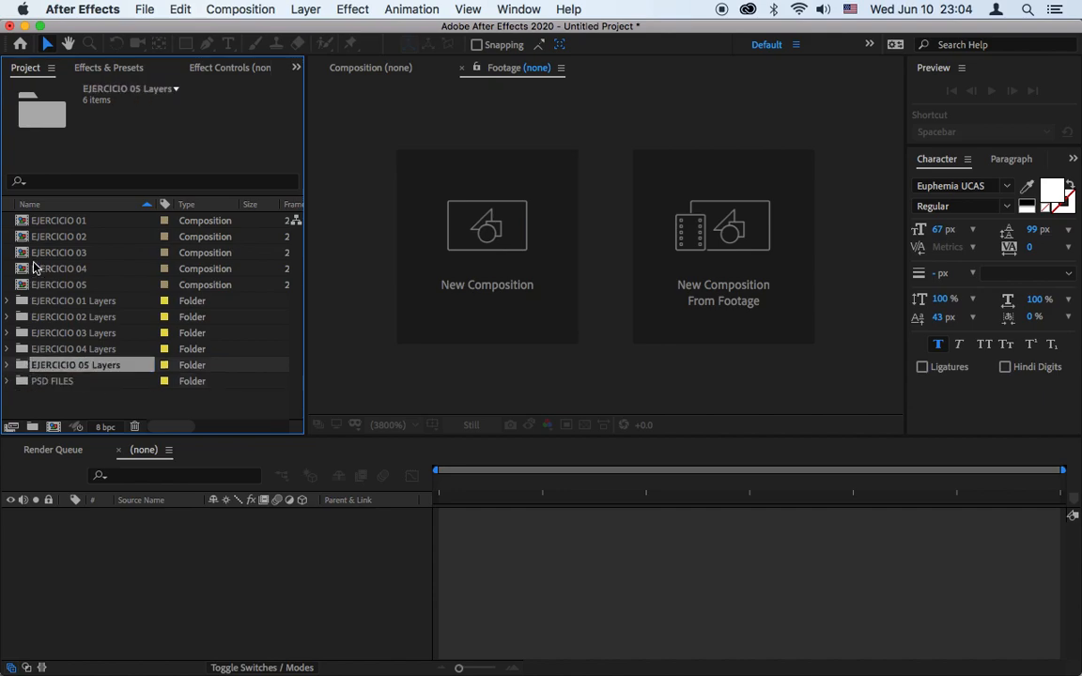
{"action": "left_click", "coordinate": [21, 219], "text": "shift"}
{"action": "left_click_drag", "start_coordinate": [21, 219], "coordinate": [28, 381]}
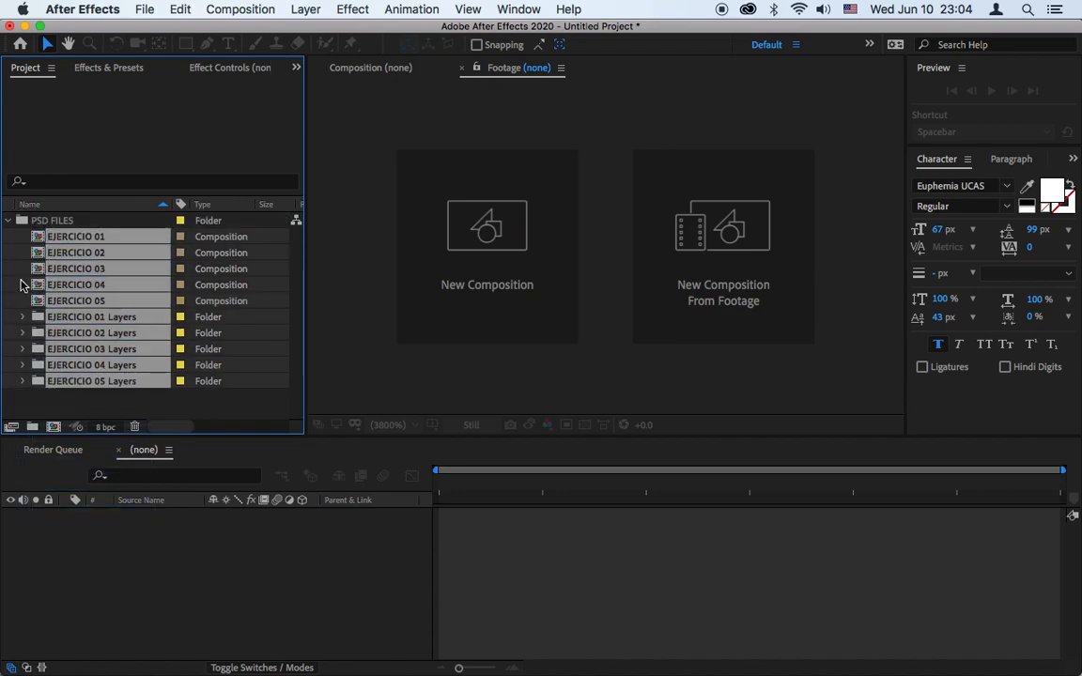
{"action": "left_click", "coordinate": [8, 220]}
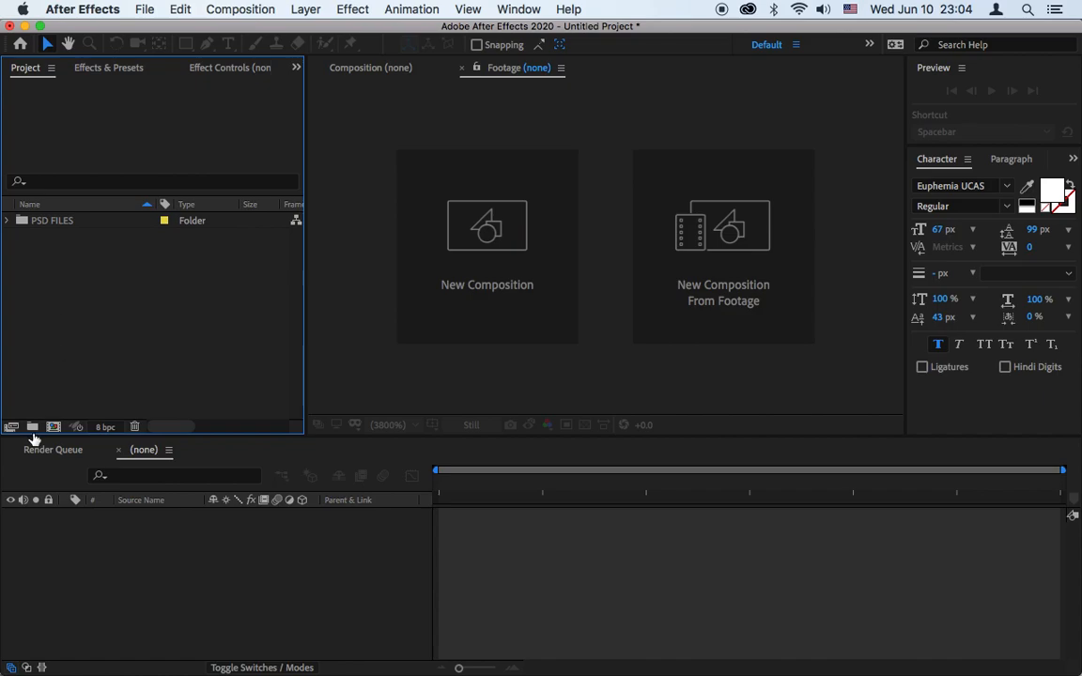
Create a second top-level project folder named COMPS EJERCICIOS and deselect it.
{"action": "left_click", "coordinate": [32, 426]}
{"action": "type", "text": "COMPS EJER"}
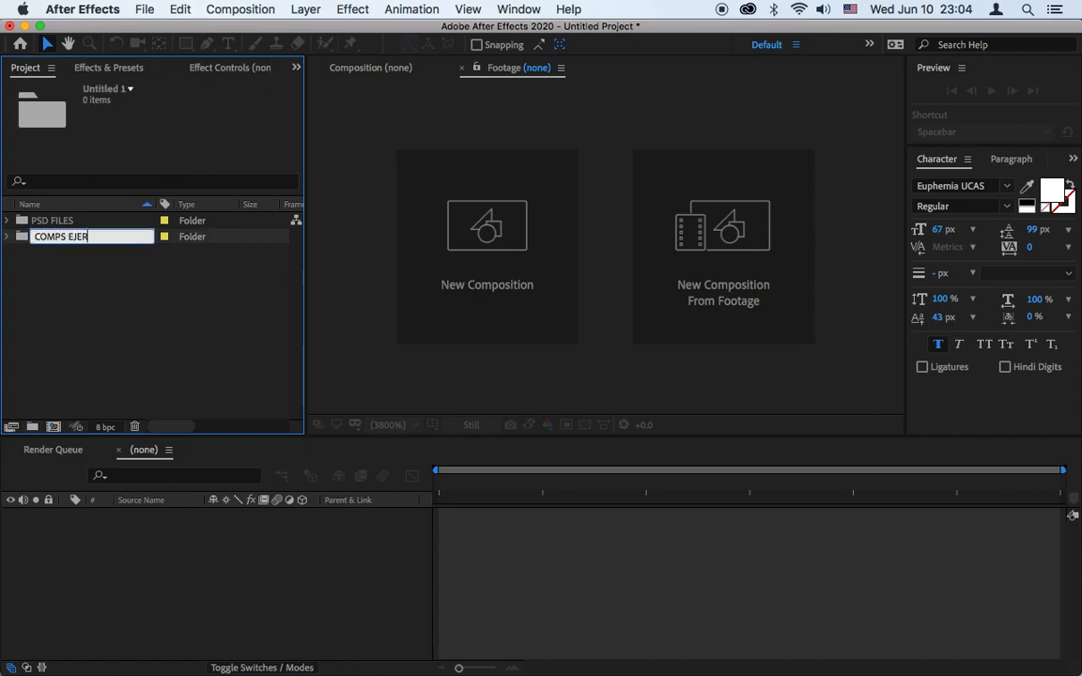
{"action": "type", "text": "CICIOS"}
{"action": "key", "text": "Return"}
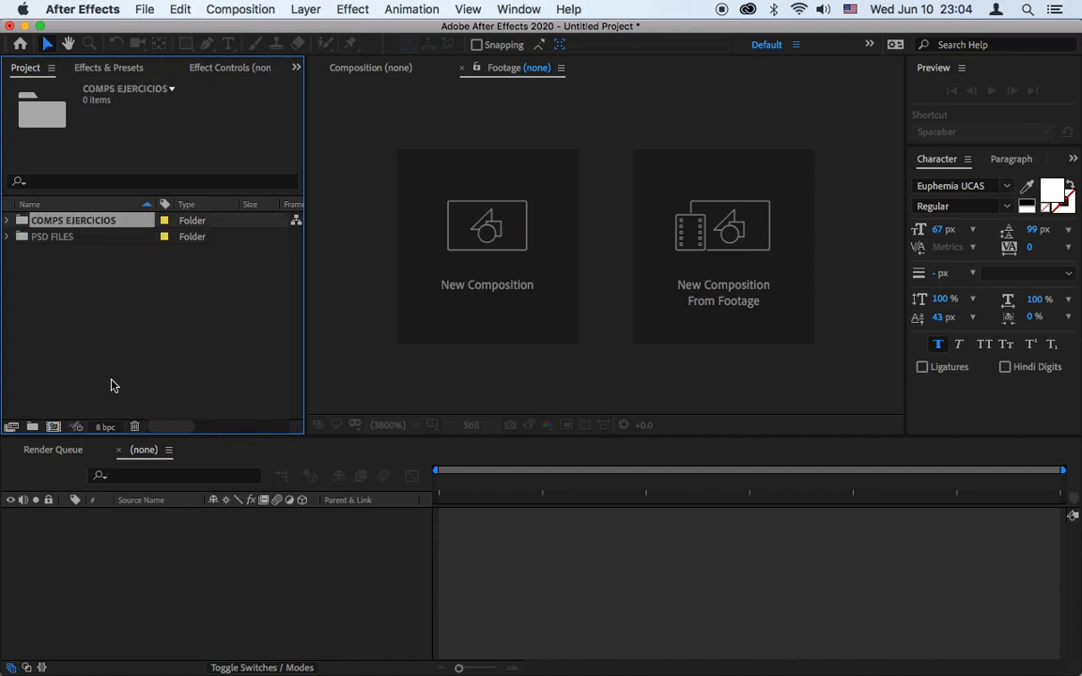
{"action": "left_click", "coordinate": [82, 302]}
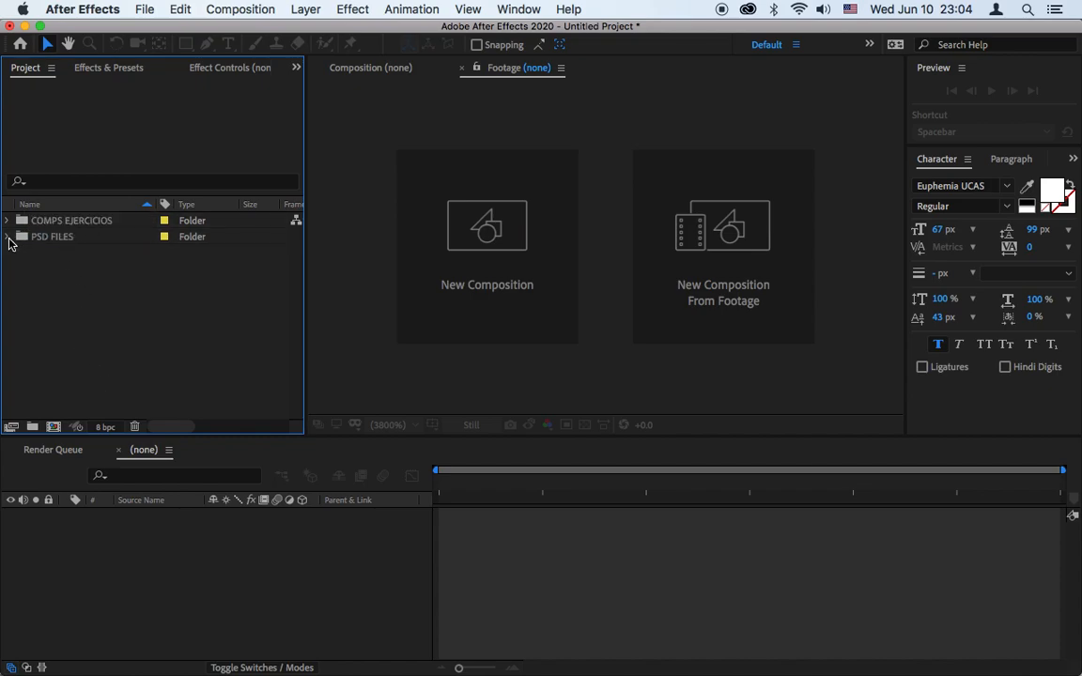
Start a new composition inside the COMPS EJERCICIOS folder and name it LOGO-EJERCICIO 01.
{"action": "left_click", "coordinate": [20, 219]}
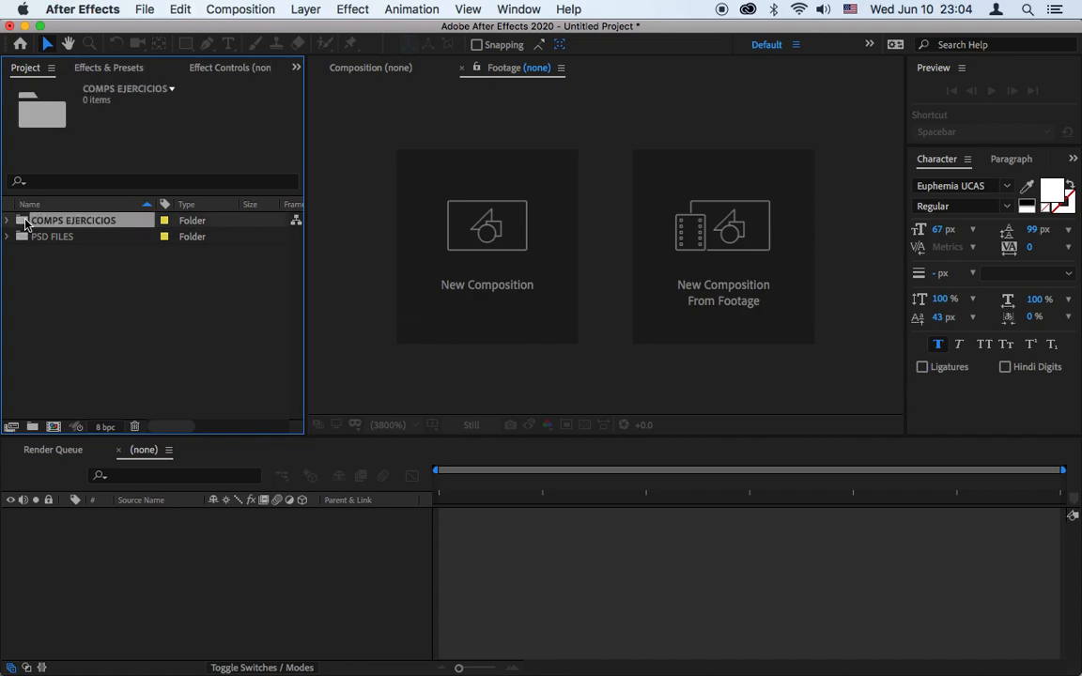
{"action": "left_click", "coordinate": [54, 425]}
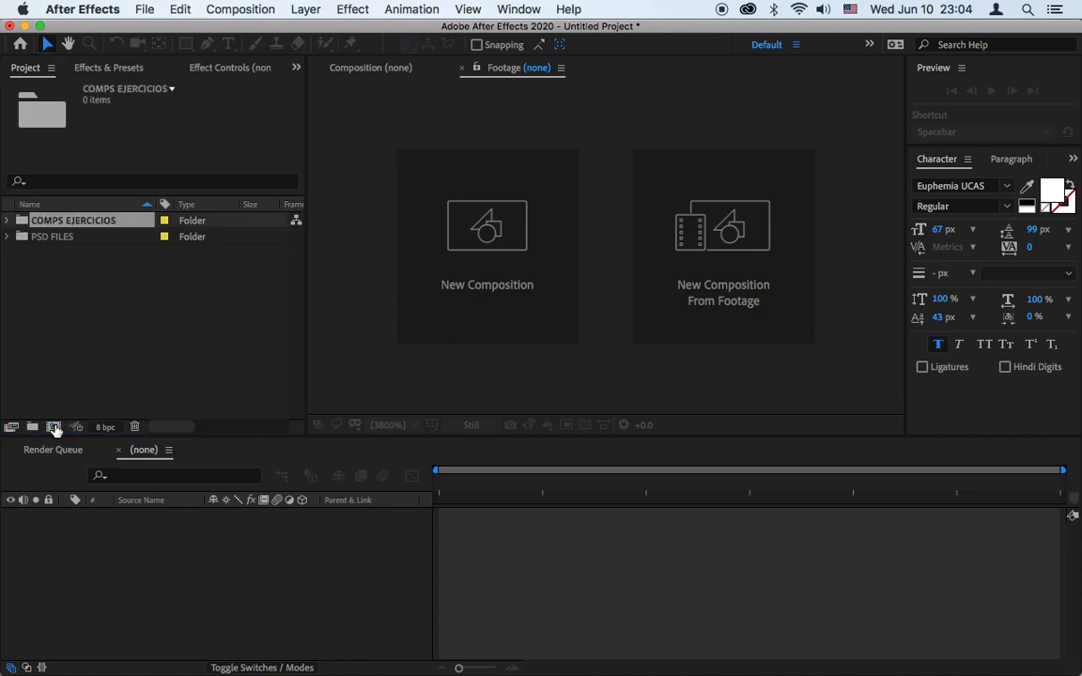
{"action": "left_click_drag", "start_coordinate": [429, 115], "coordinate": [479, 115]}
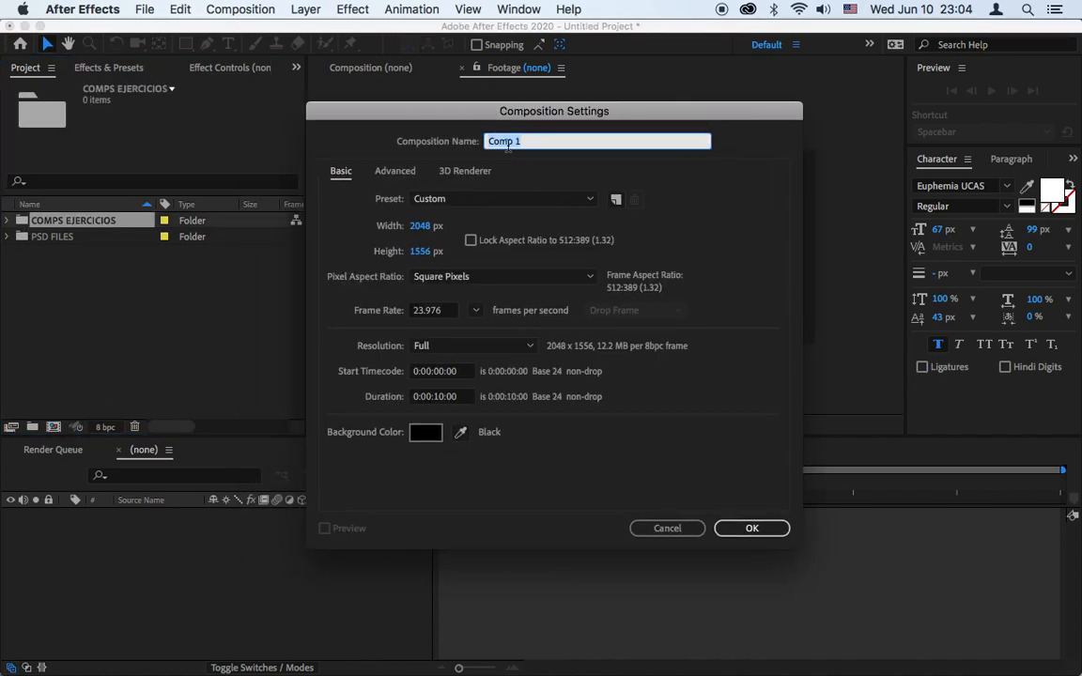
{"action": "type", "text": "EJERCICIO"}
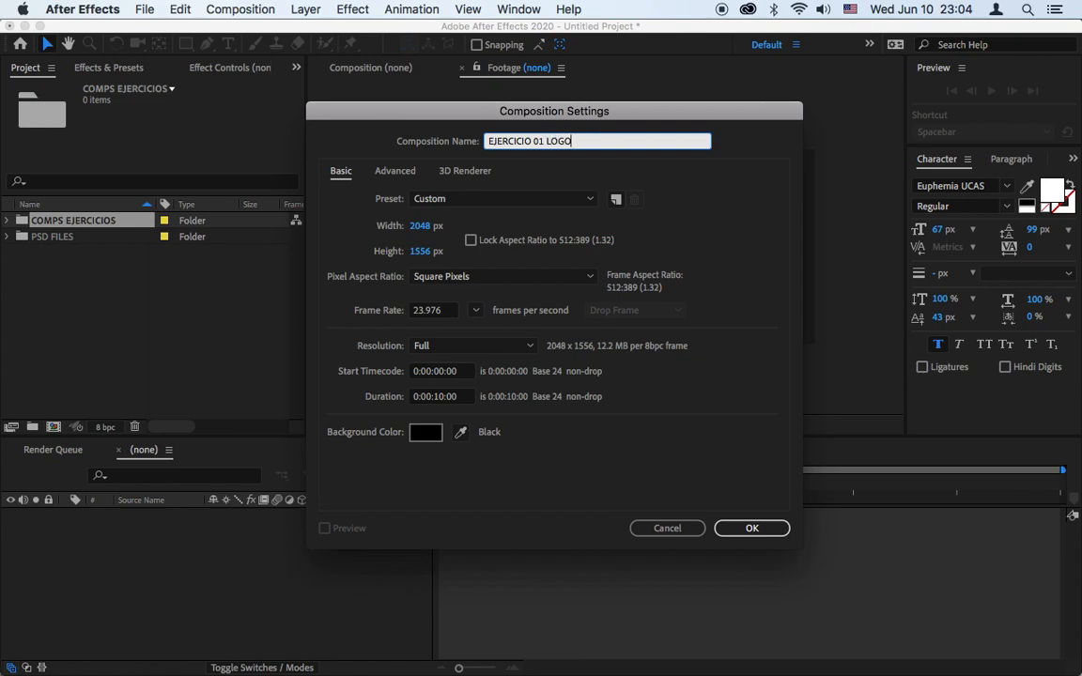
{"action": "left_click_drag", "start_coordinate": [573, 141], "coordinate": [411, 131]}
{"action": "type", "text": "LOGO-"}
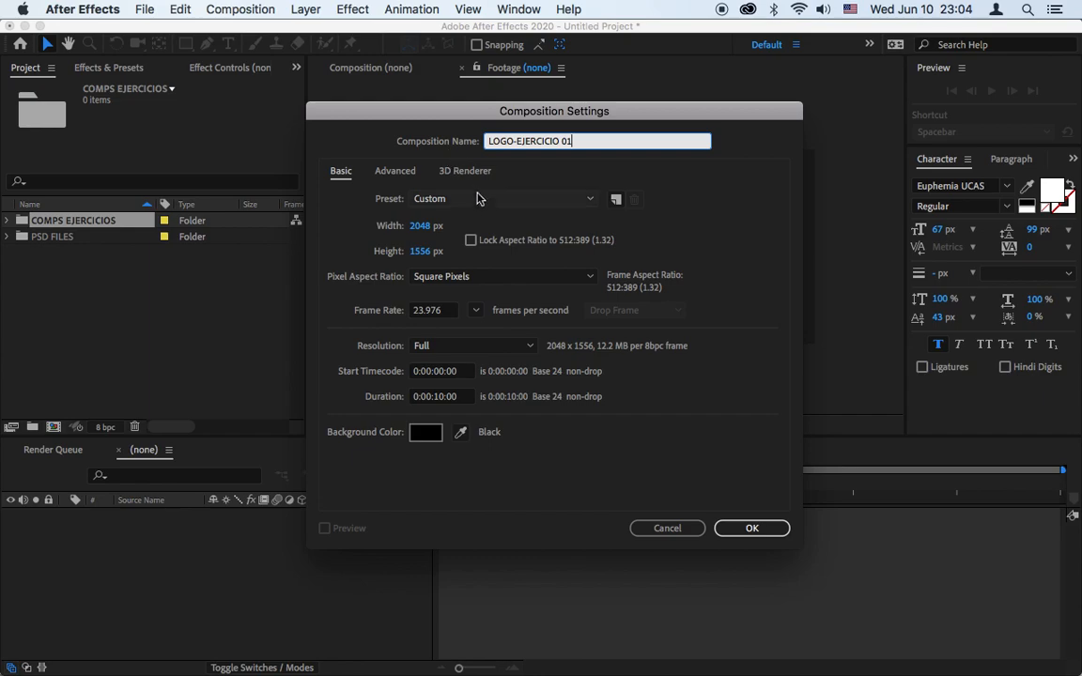
Apply the HDV/HDTV 720 29.97 preset to the new composition and set its frame rate to 23.976 fps.
{"action": "left_click", "coordinate": [437, 201]}
{"action": "left_click", "coordinate": [368, 192]}
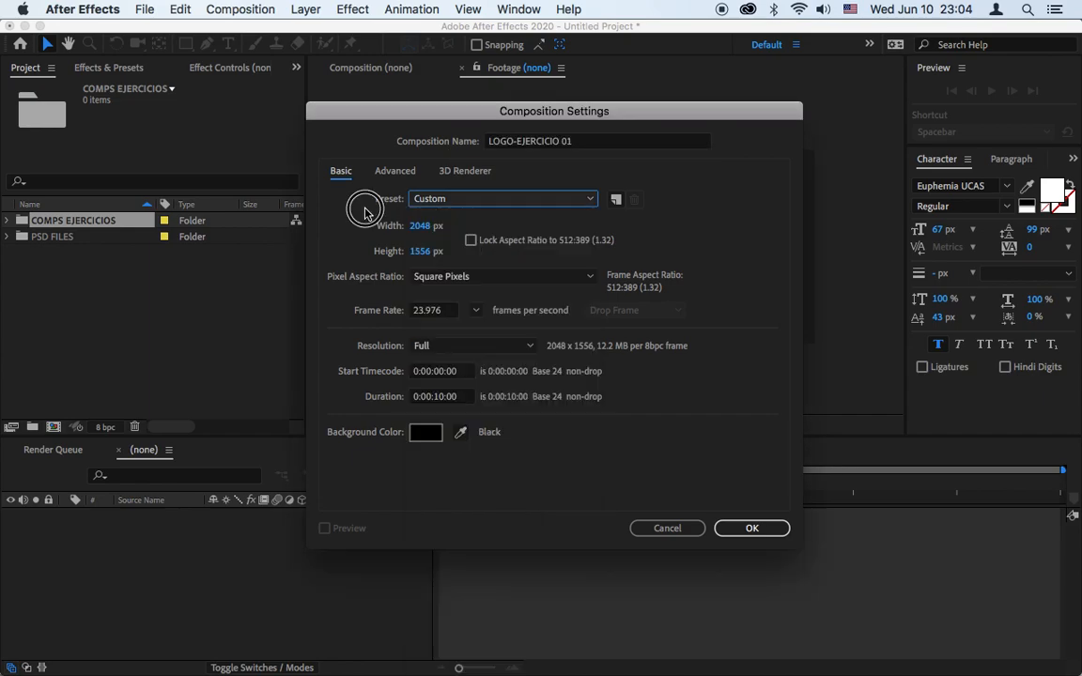
{"action": "left_click", "coordinate": [494, 200]}
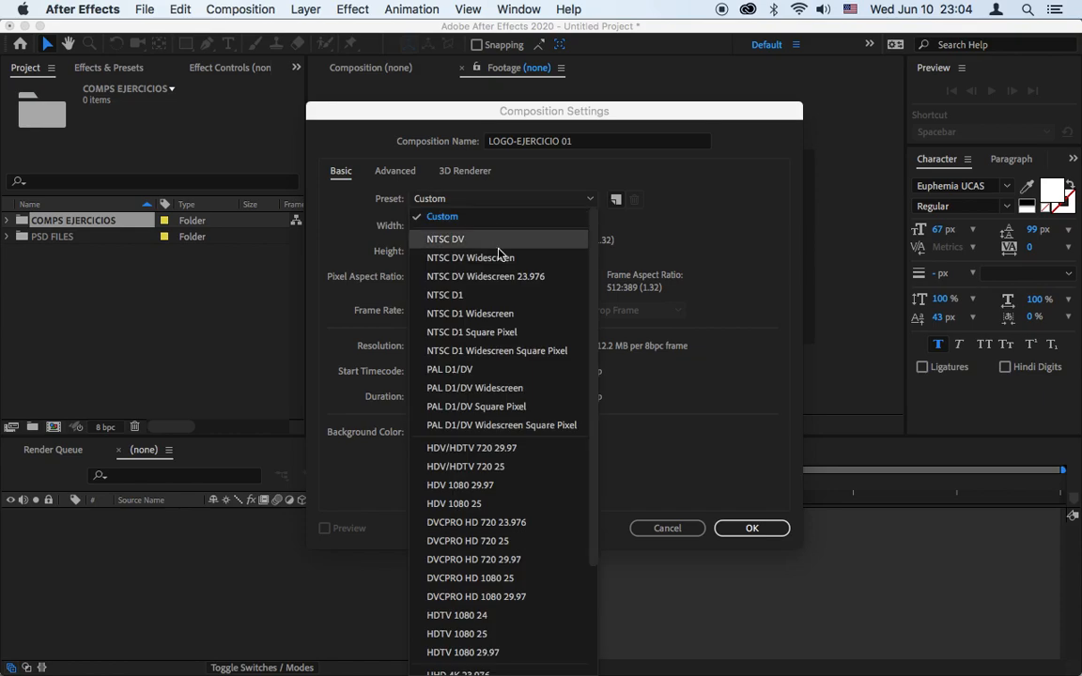
{"action": "left_click", "coordinate": [438, 448]}
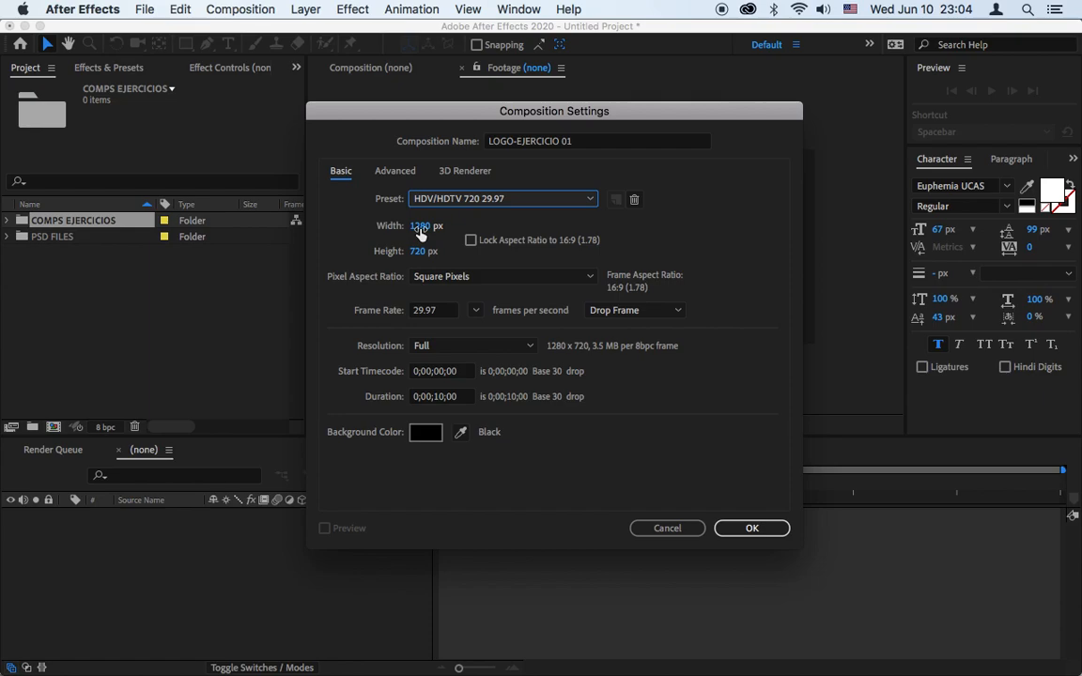
{"action": "left_click", "coordinate": [476, 311]}
{"action": "left_click", "coordinate": [501, 382]}
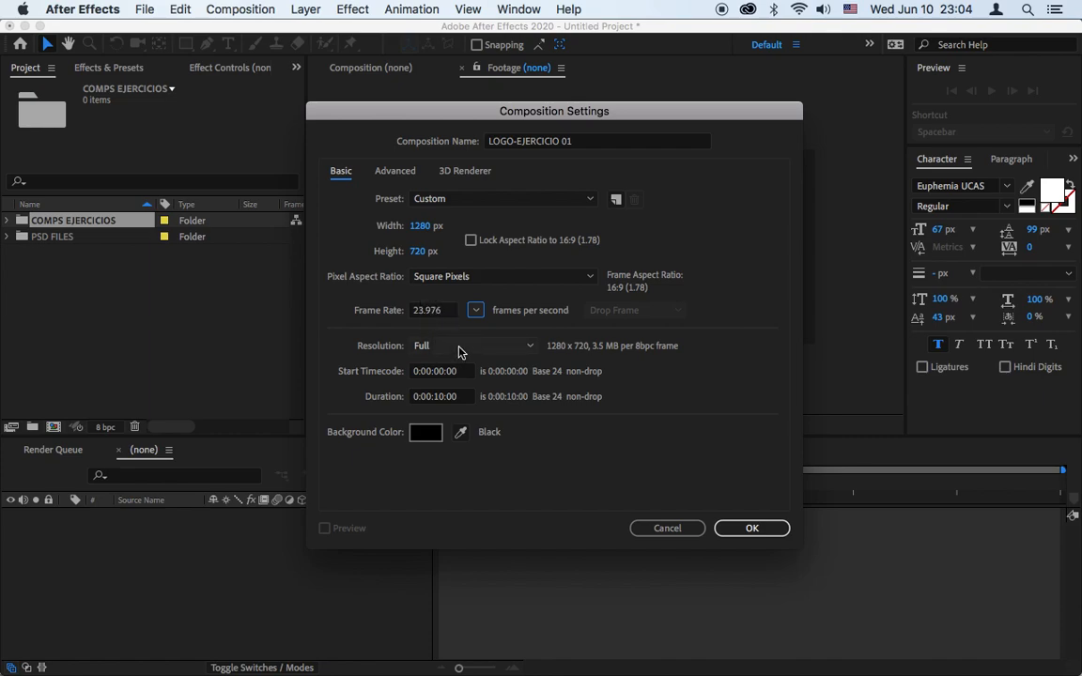
Set the composition's duration to 0:00:05:00 and create it.
{"action": "left_click", "coordinate": [443, 404]}
{"action": "key", "text": "BackSpace"}
{"action": "key", "text": "BackSpace"}
{"action": "key", "text": "BackSpace"}
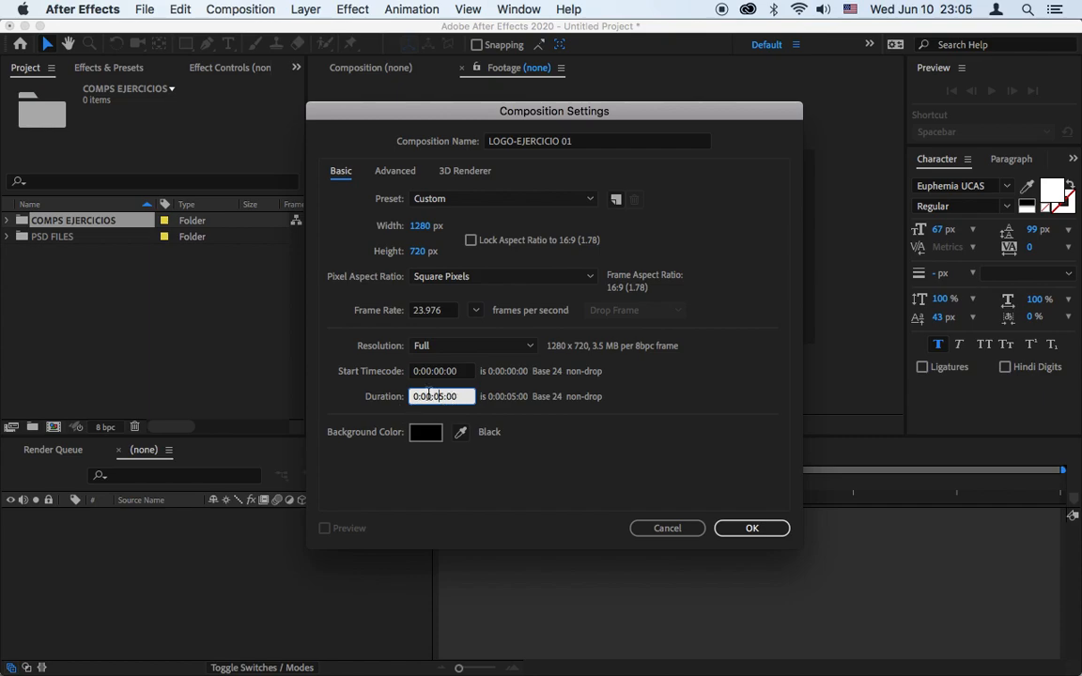
{"action": "left_click", "coordinate": [415, 492]}
{"action": "left_click", "coordinate": [739, 532]}
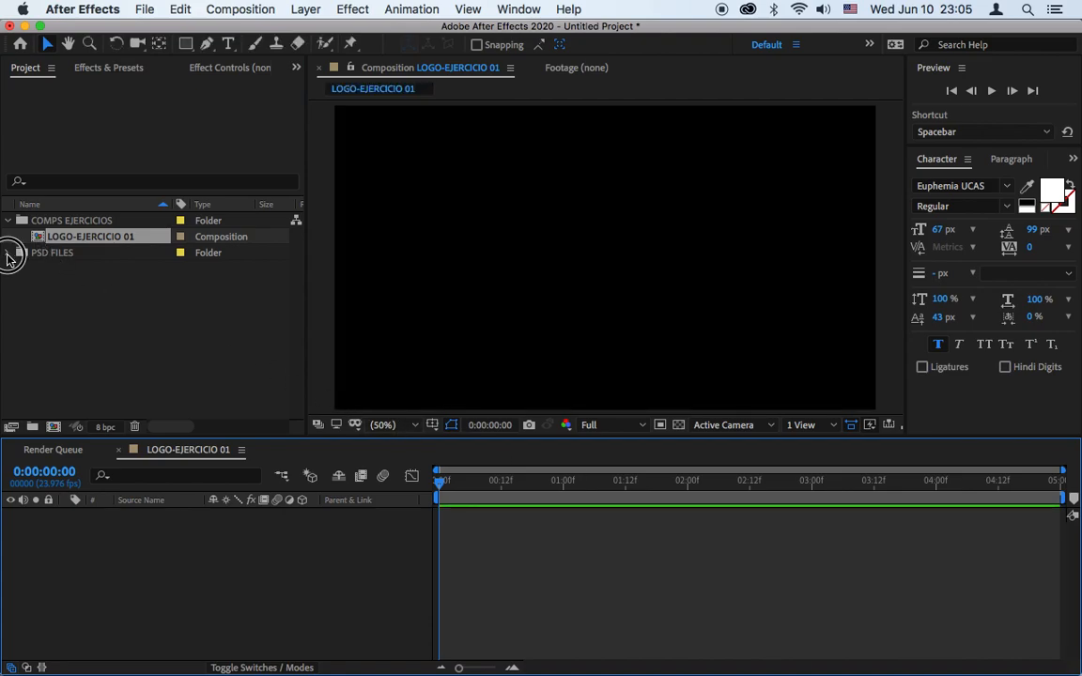
Open the EJERCICIO 01 composition from the PSD FILES folder and copy its umbrella image layer.
{"action": "left_click", "coordinate": [8, 253]}
{"action": "left_click", "coordinate": [38, 254]}
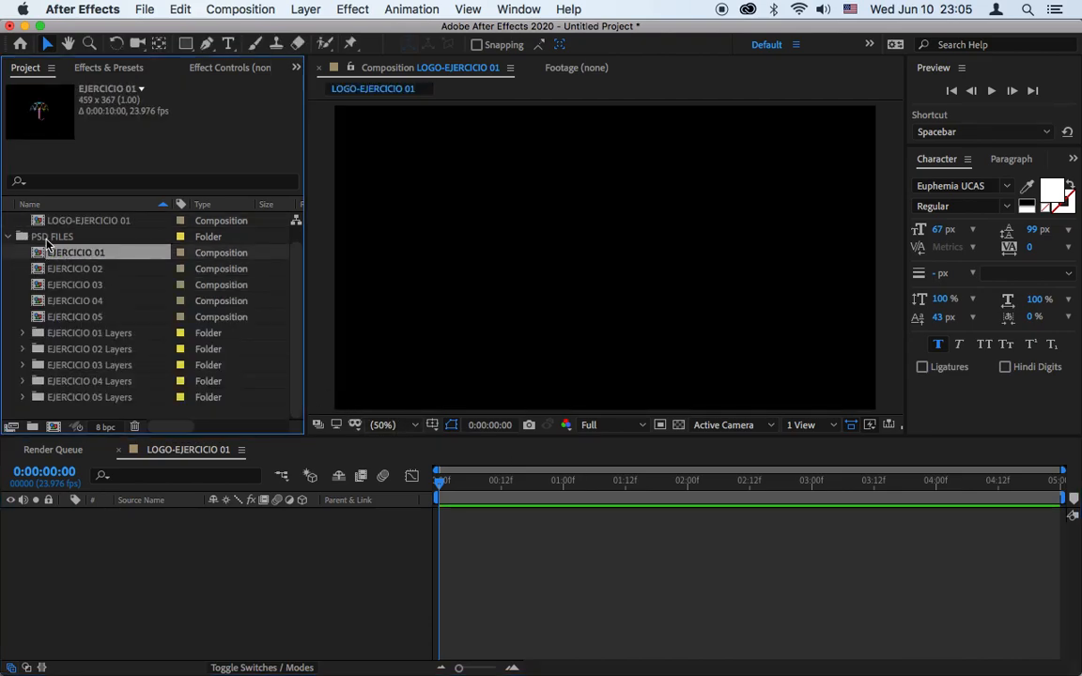
{"action": "double_click", "coordinate": [37, 254]}
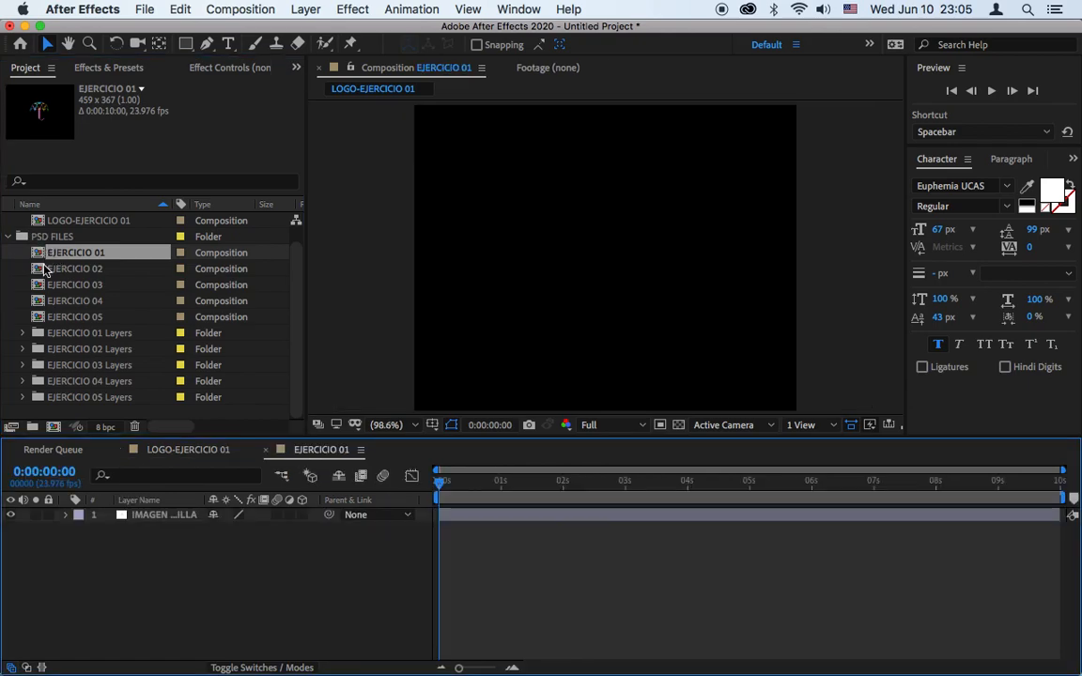
{"action": "left_click", "coordinate": [495, 523]}
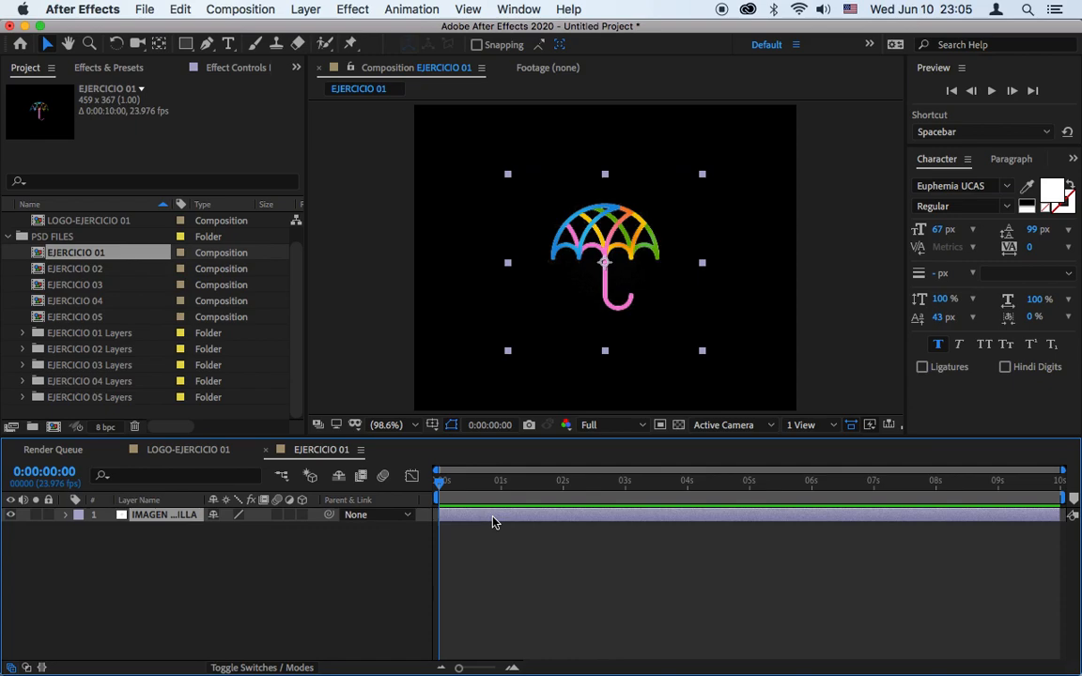
{"action": "left_click", "coordinate": [179, 9]}
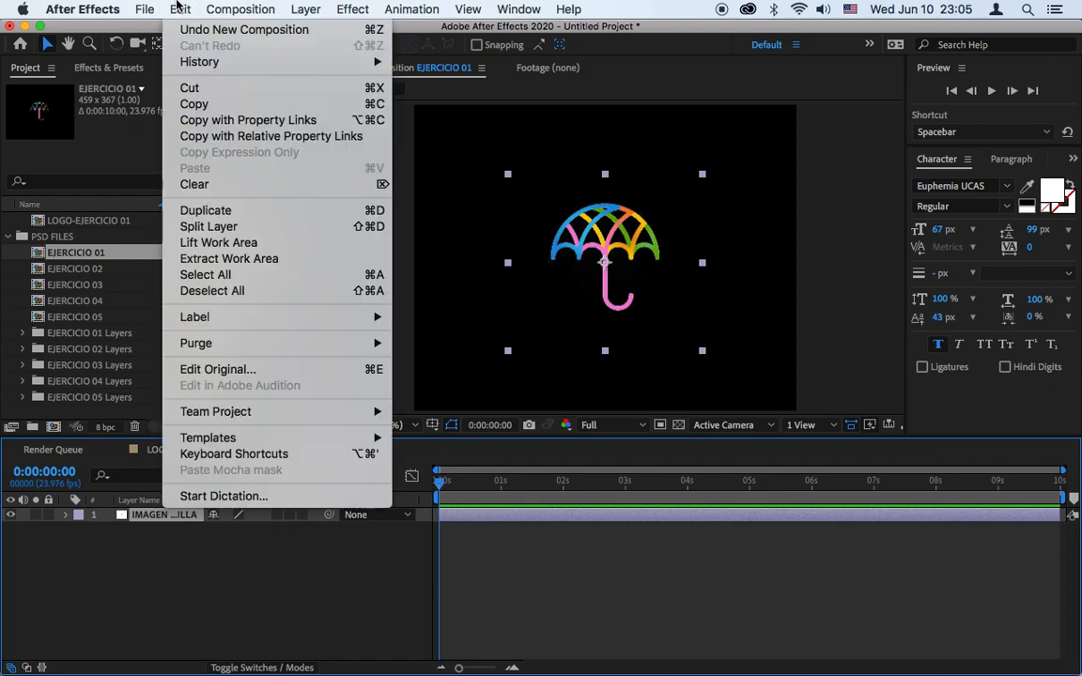
{"action": "left_click", "coordinate": [193, 104]}
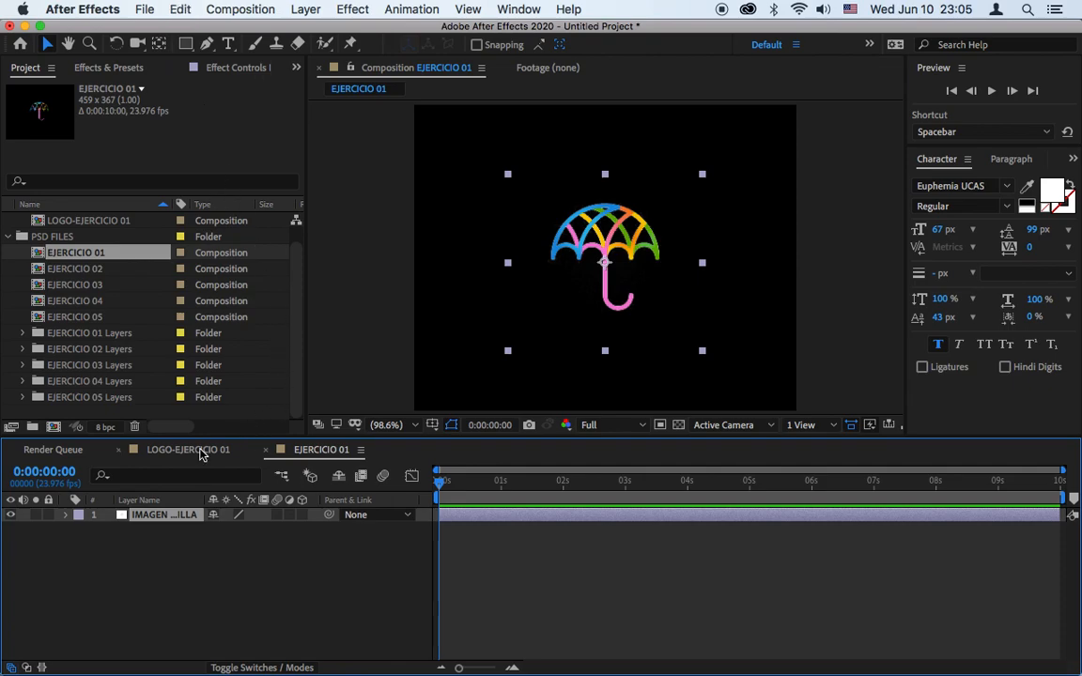
Paste the copied umbrella layer into the LOGO-EJERCICIO 01 composition.
{"action": "left_click", "coordinate": [197, 450]}
{"action": "left_click", "coordinate": [410, 425]}
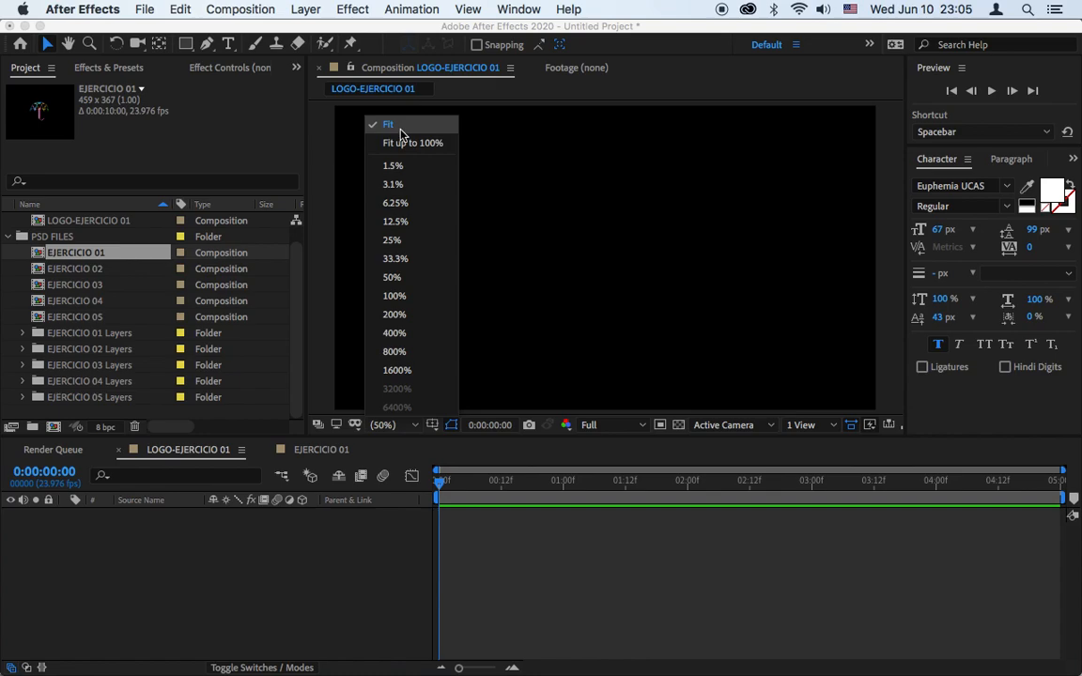
{"action": "left_click", "coordinate": [400, 132]}
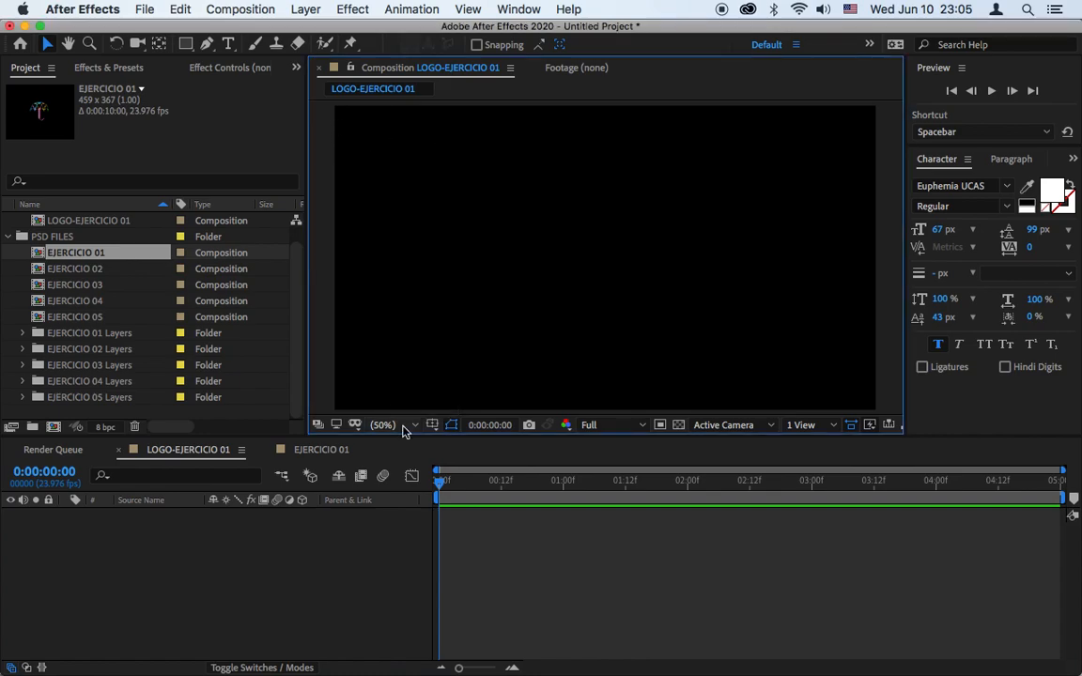
{"action": "left_click", "coordinate": [184, 9]}
{"action": "left_click", "coordinate": [211, 169]}
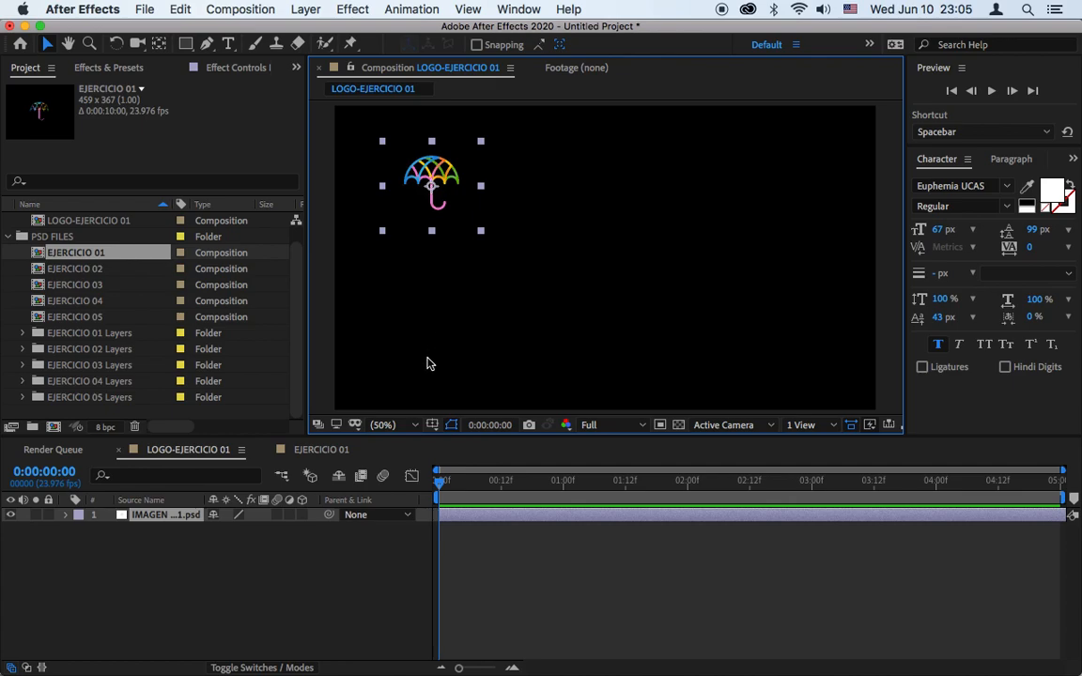
Centre the umbrella layer at position 639.5, 361.0 with the Title/Action Safe guides shown, and hide the guides again.
{"action": "left_click", "coordinate": [432, 425]}
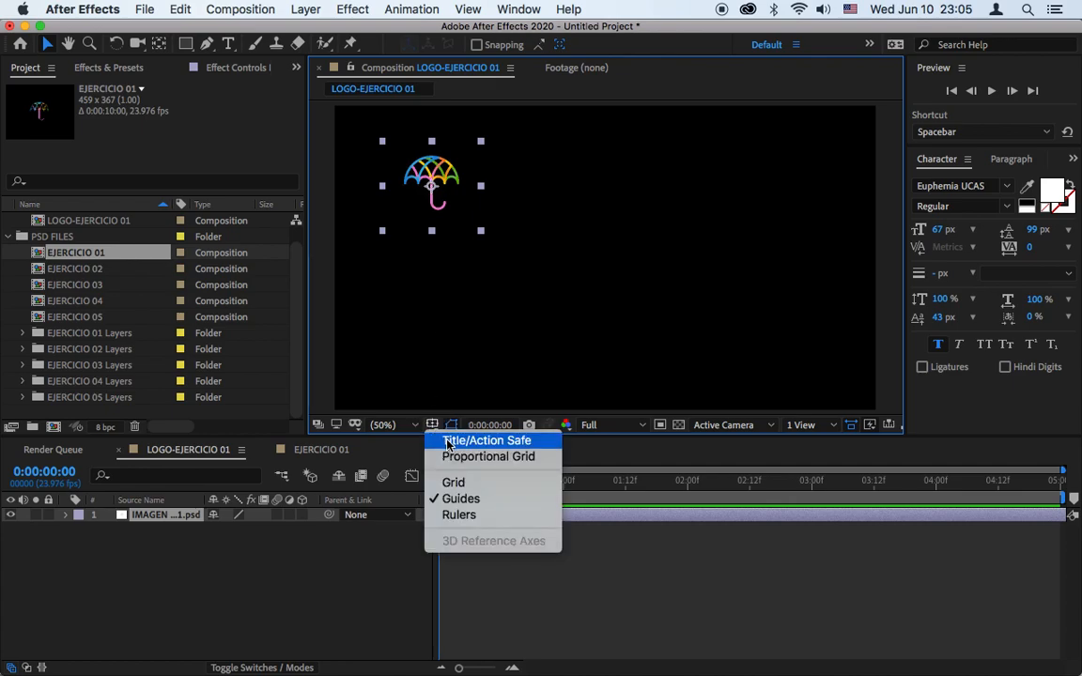
{"action": "left_click", "coordinate": [458, 440]}
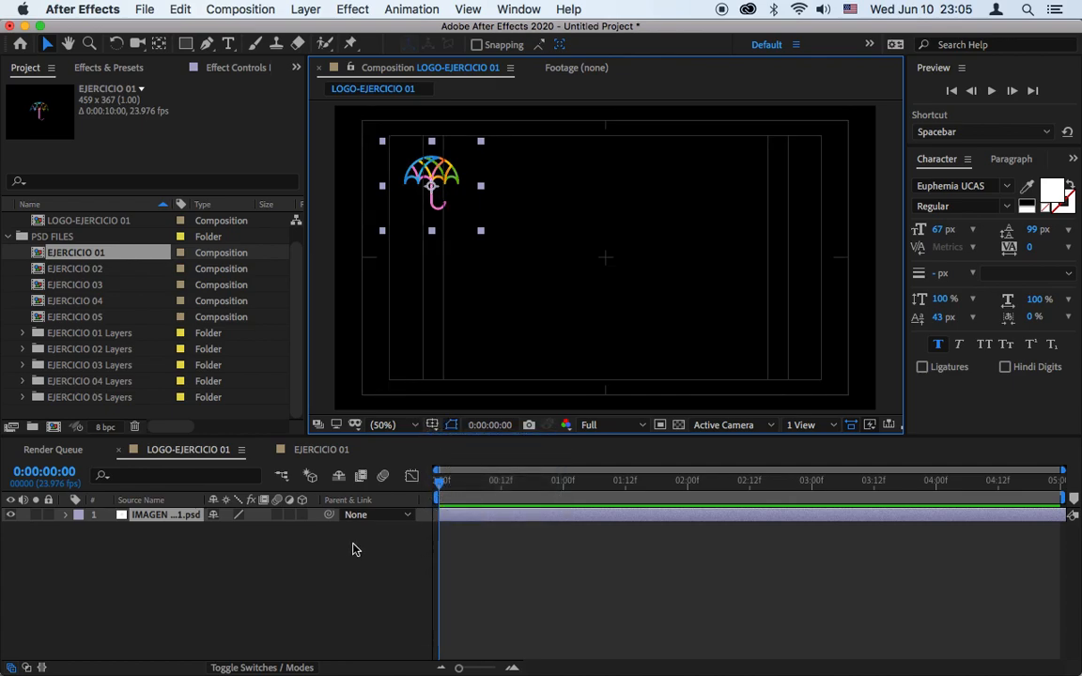
{"action": "key", "text": "p"}
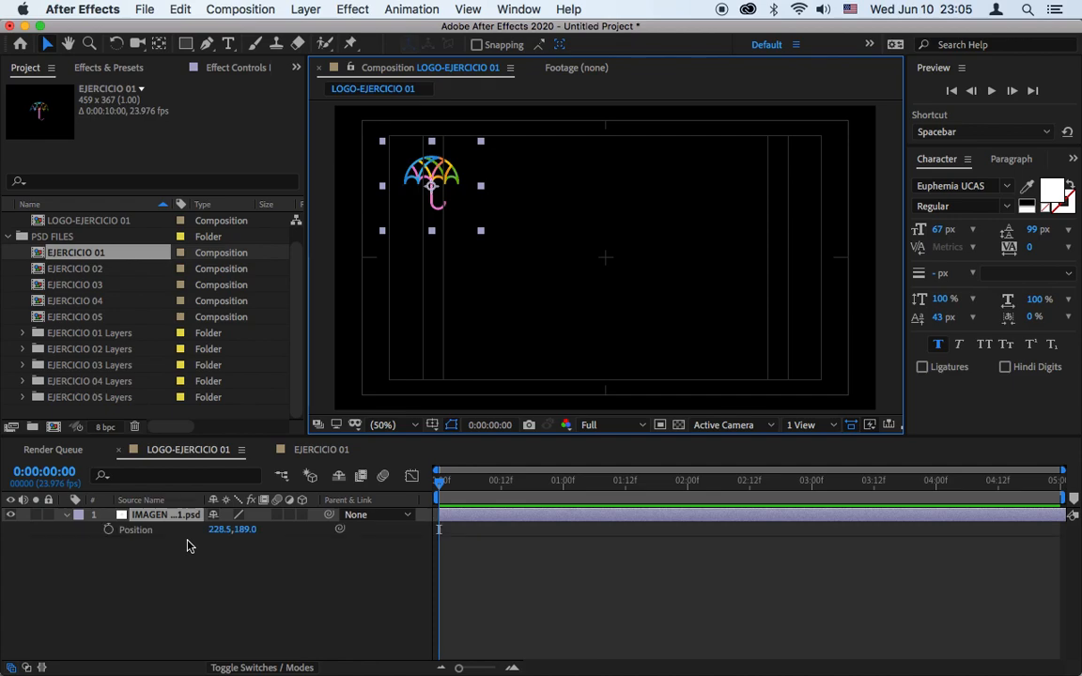
{"action": "left_click_drag", "start_coordinate": [216, 535], "coordinate": [555, 531]}
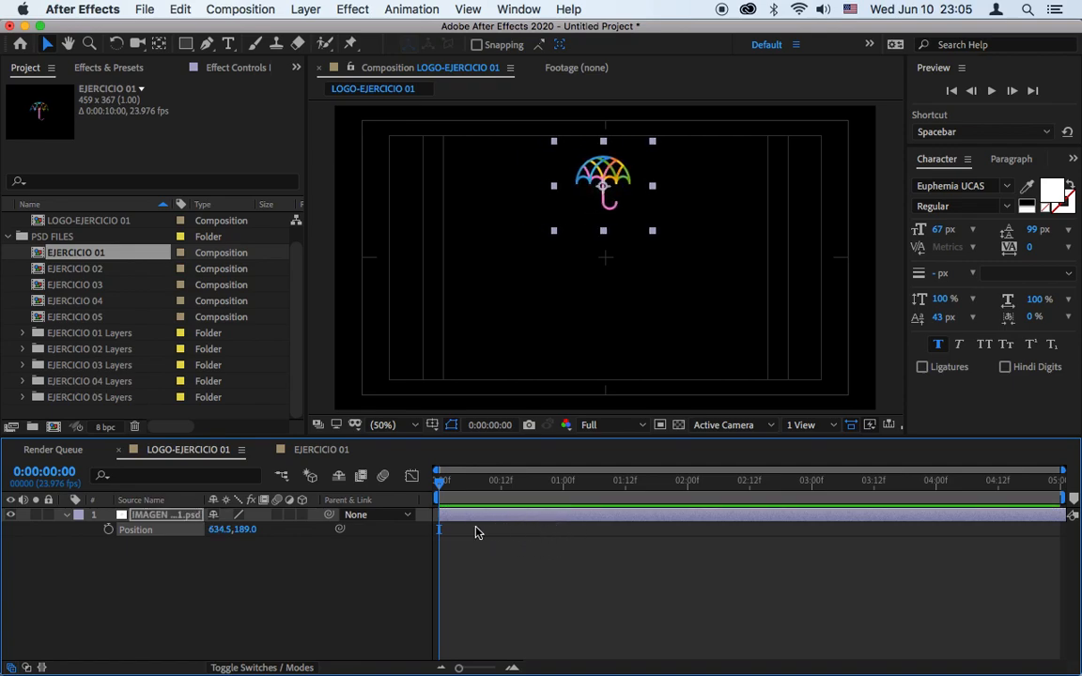
{"action": "left_click_drag", "start_coordinate": [233, 532], "coordinate": [407, 522]}
{"action": "left_click", "coordinate": [368, 580]}
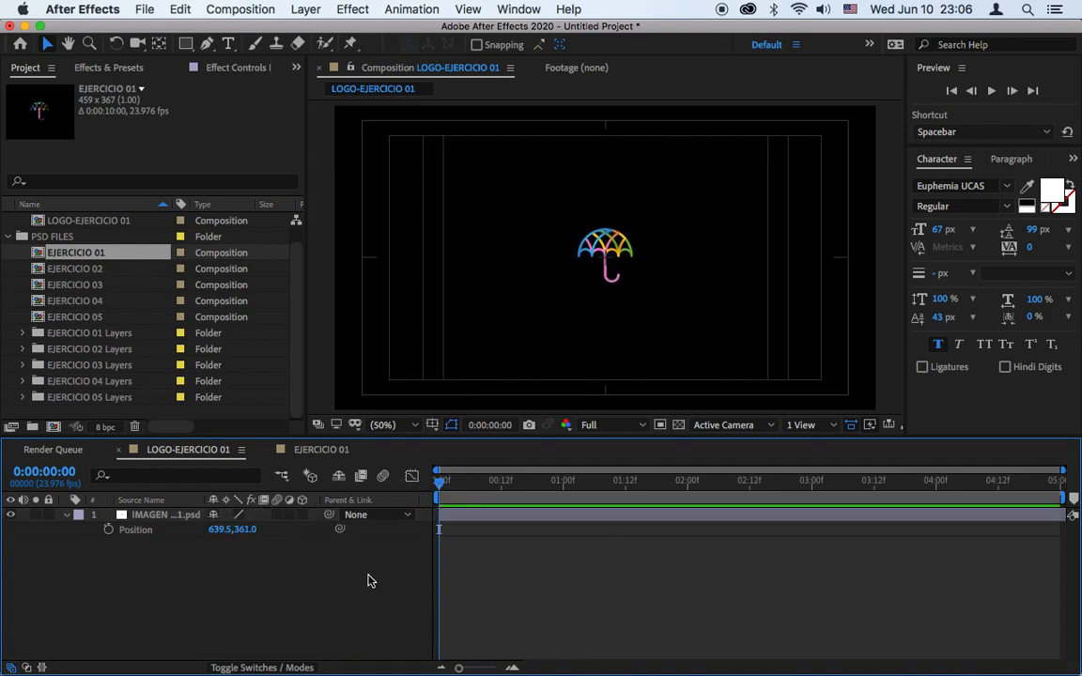
{"action": "left_click", "coordinate": [432, 424]}
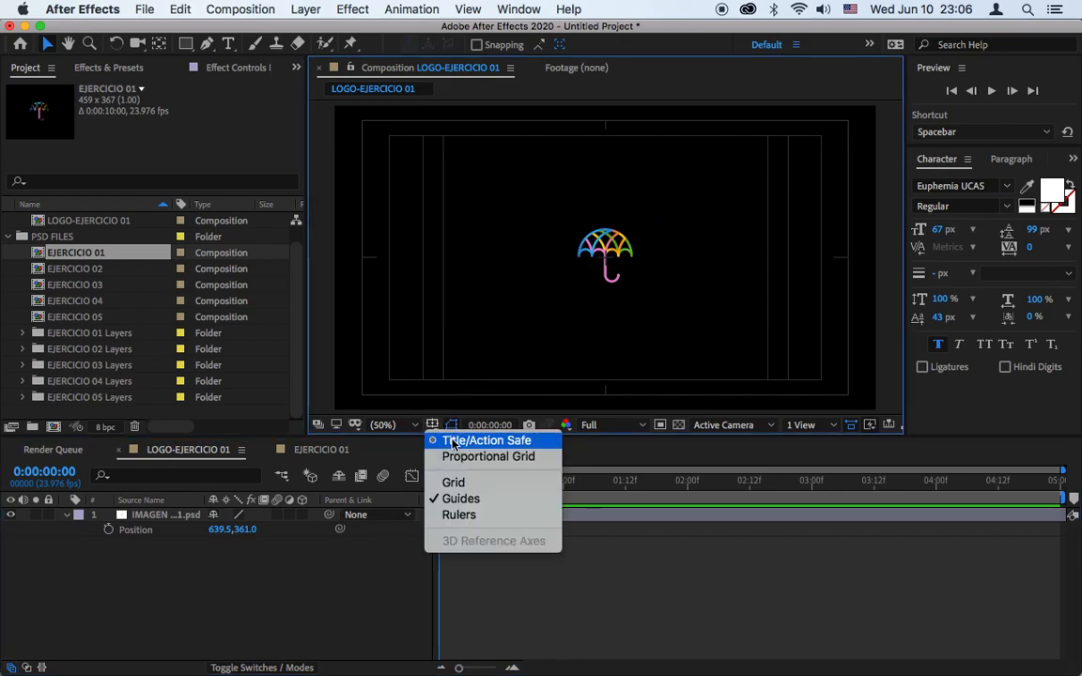
{"action": "left_click", "coordinate": [453, 440]}
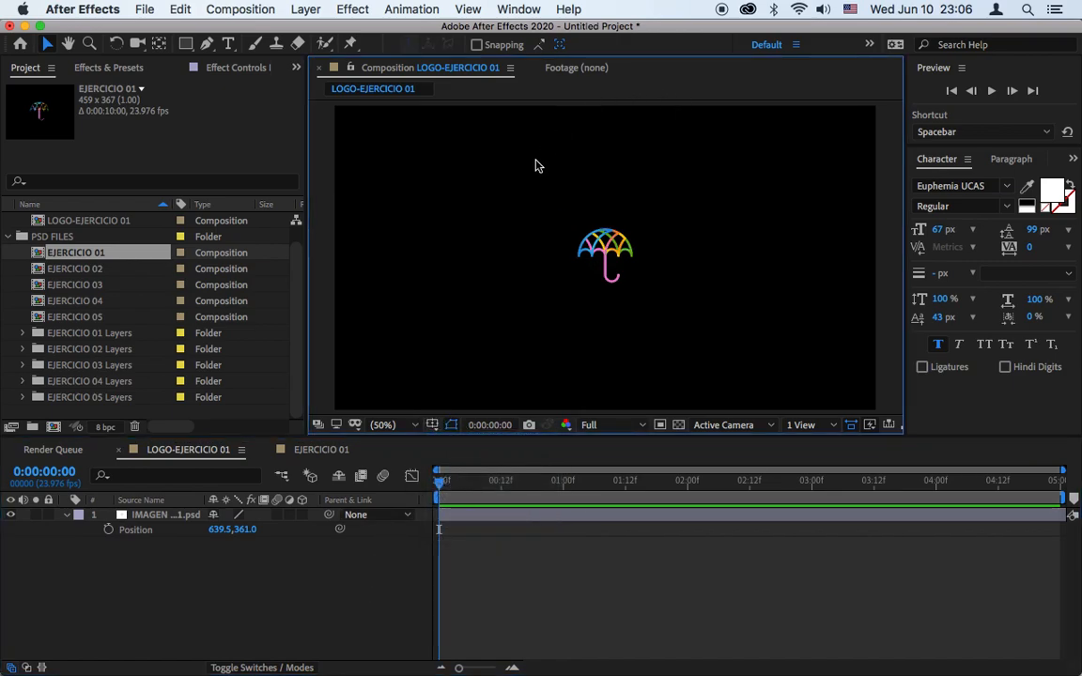
Set the umbrella layer's X position to 638.5 and reveal all of its Transform properties.
{"action": "left_click", "coordinate": [172, 526]}
{"action": "left_click_drag", "start_coordinate": [212, 535], "coordinate": [208, 536]}
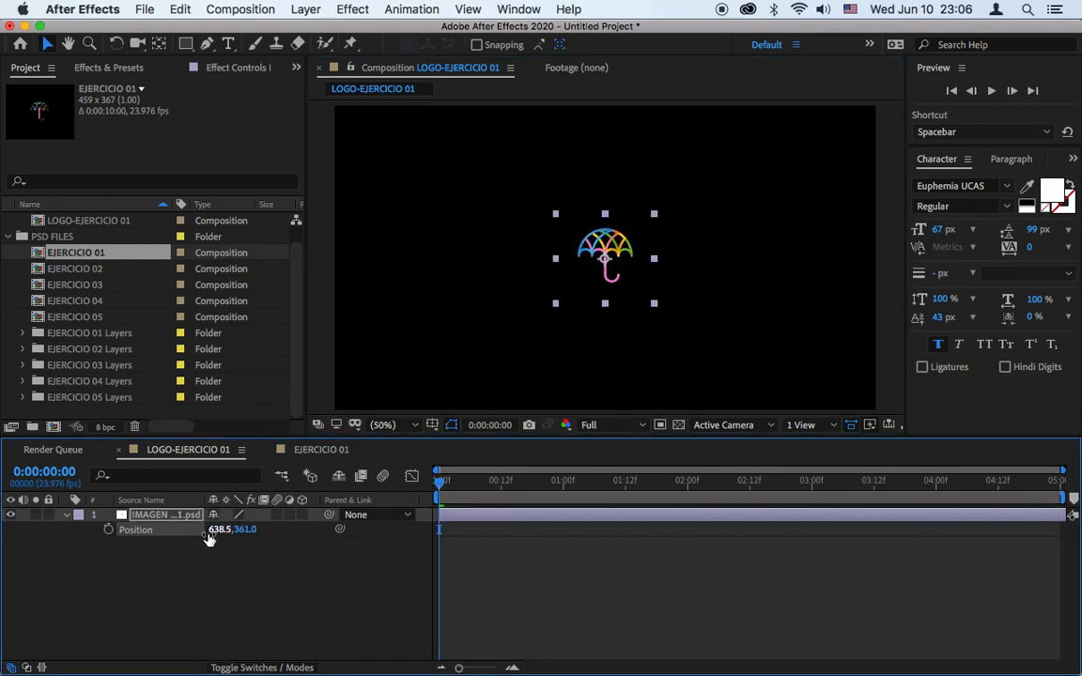
{"action": "left_click", "coordinate": [68, 516]}
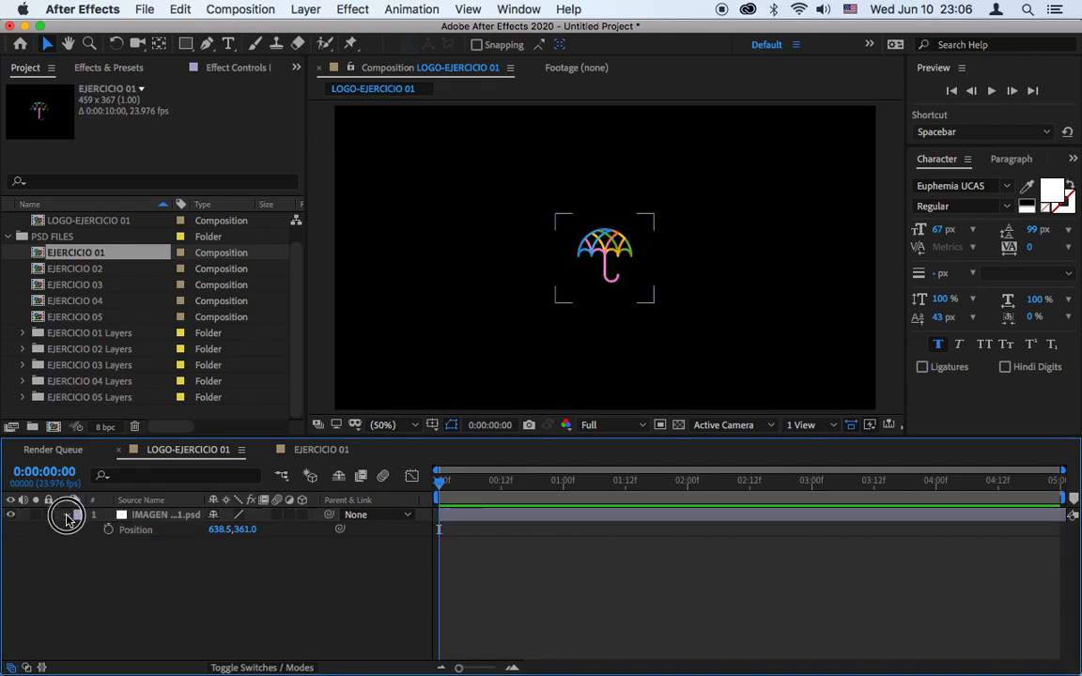
{"action": "left_click", "coordinate": [68, 516]}
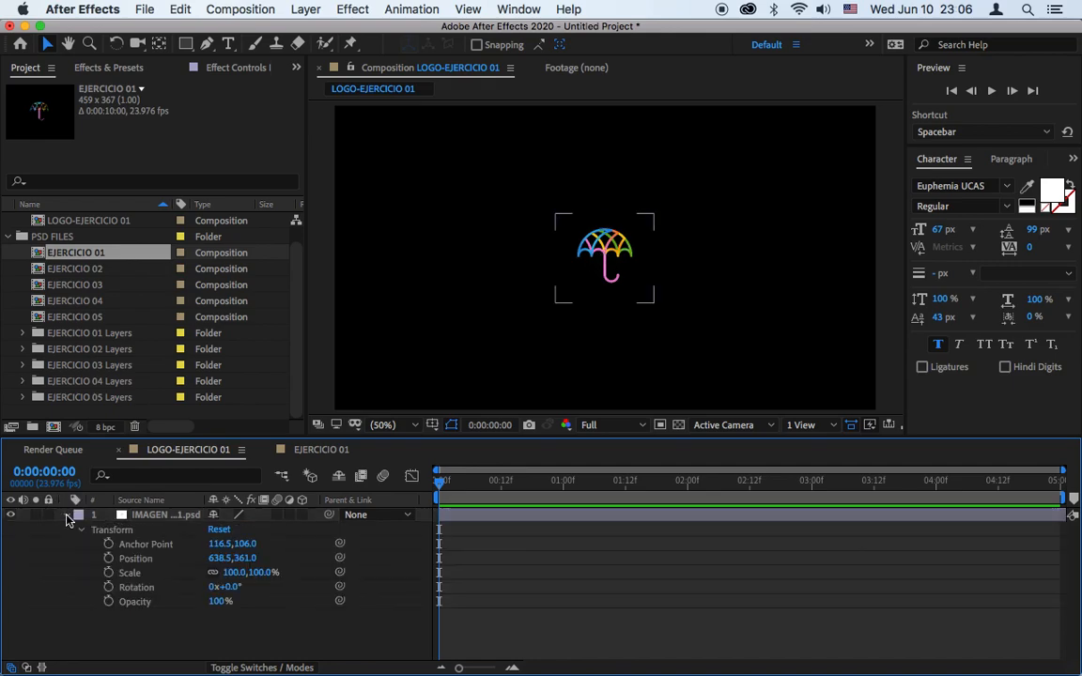
Reset the umbrella layer's Transform properties to centre it at position 640.0, 360.0, including after a trial move.
{"action": "left_click", "coordinate": [217, 531]}
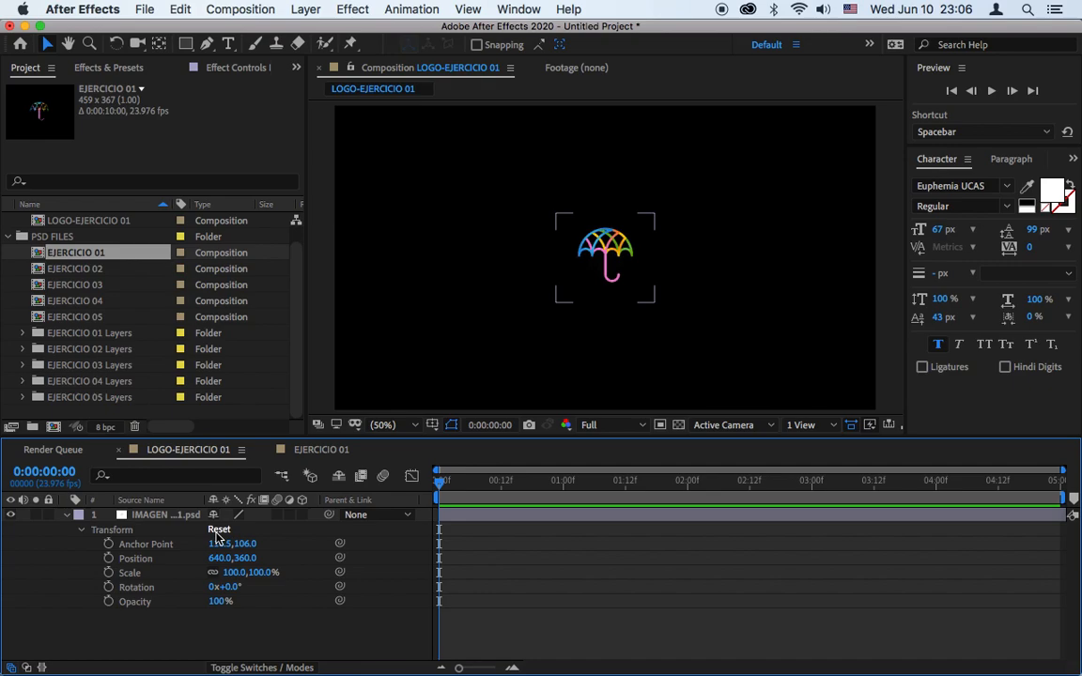
{"action": "left_click", "coordinate": [226, 532]}
{"action": "left_click", "coordinate": [215, 532]}
{"action": "left_click_drag", "start_coordinate": [591, 246], "coordinate": [458, 310]}
{"action": "left_click", "coordinate": [221, 531]}
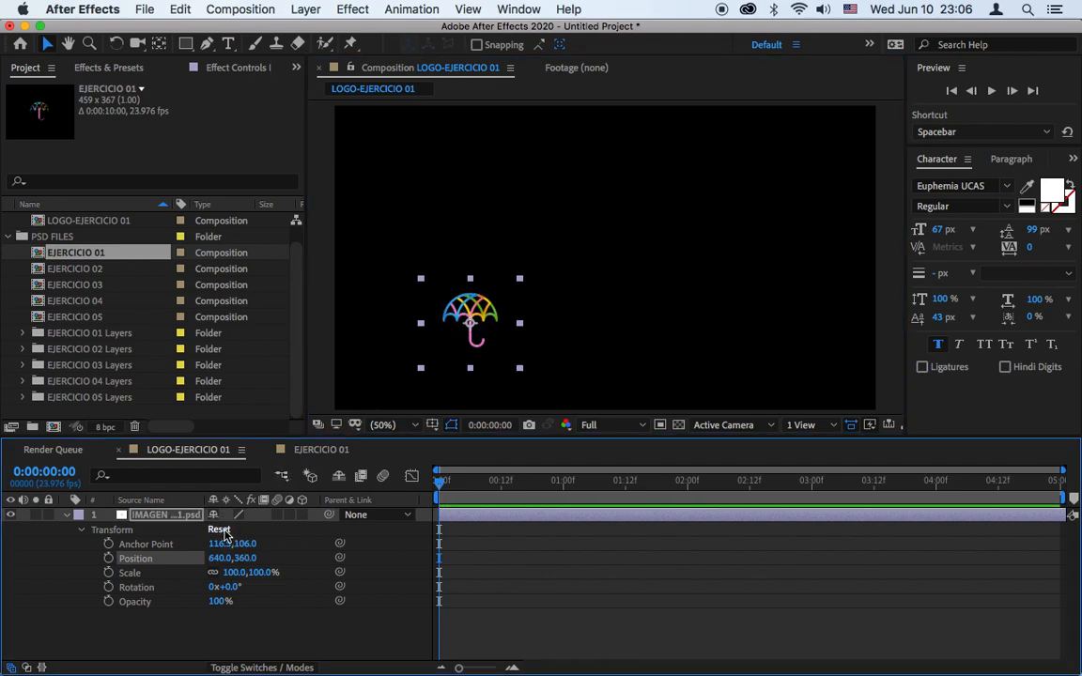
Check the umbrella's centring against the Title/Action Safe guides, hide the guides again and collapse the layer's properties.
{"action": "left_click", "coordinate": [454, 424]}
{"action": "left_click", "coordinate": [457, 440]}
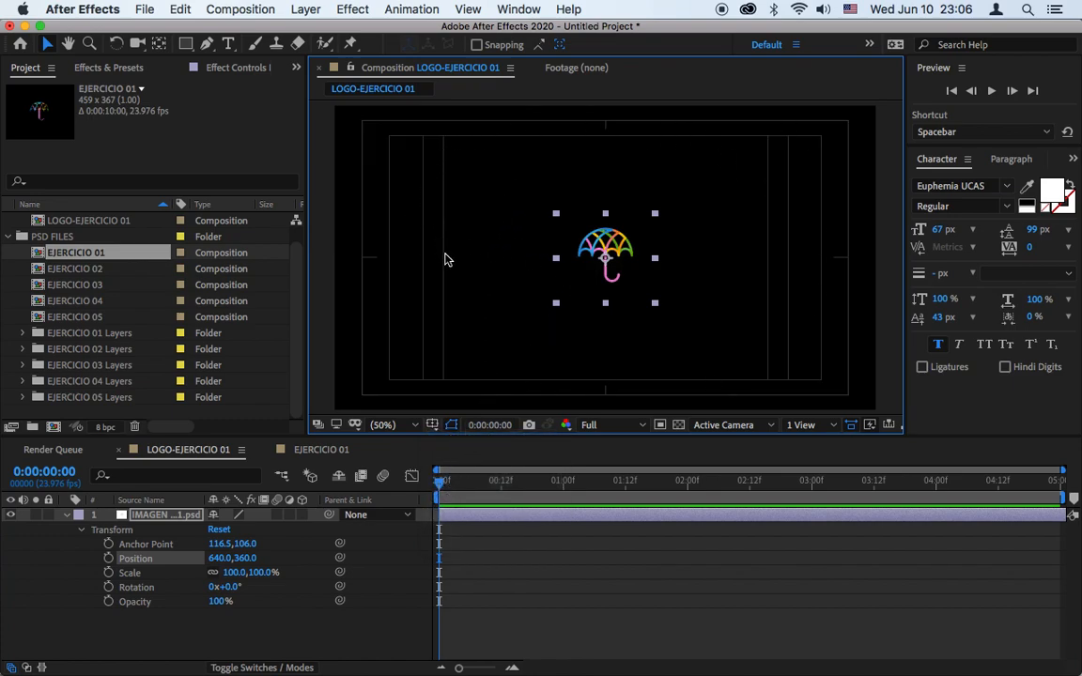
{"action": "left_click", "coordinate": [434, 426]}
{"action": "left_click", "coordinate": [448, 440]}
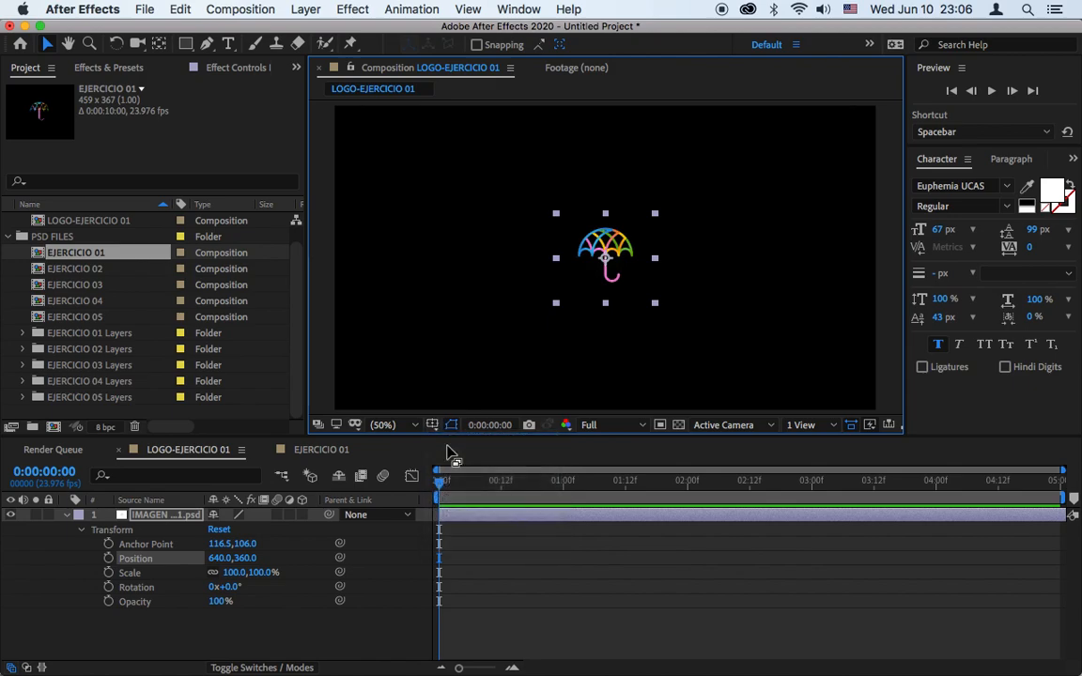
{"action": "left_click", "coordinate": [65, 515]}
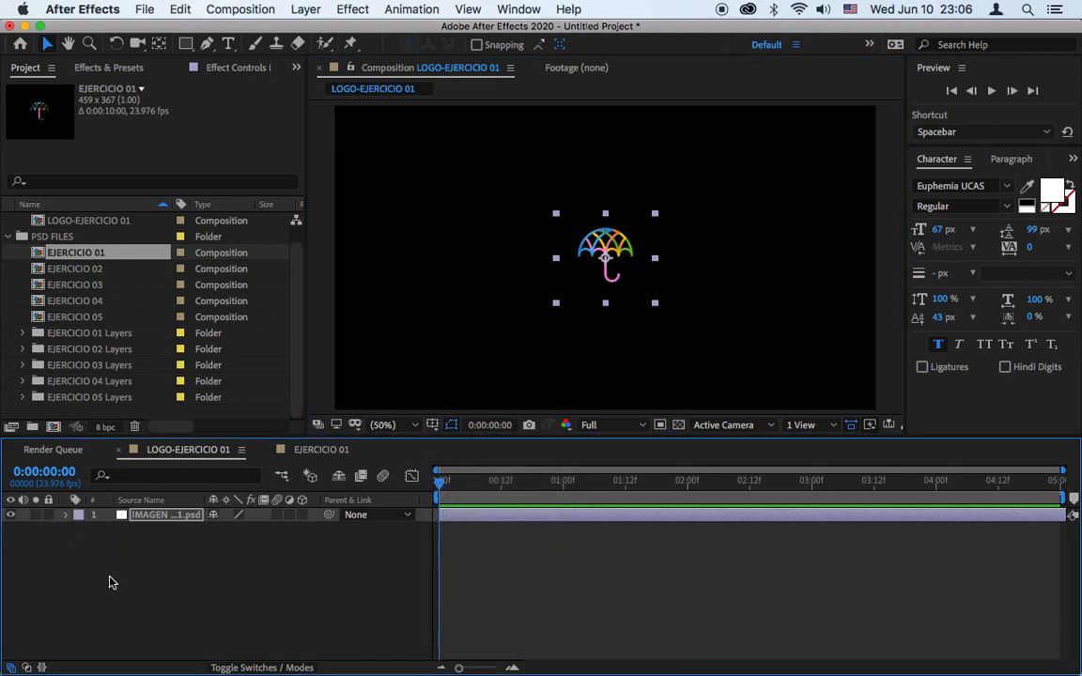
Begin a new solid layer named BKG, sized to match the 1280 x 720 px composition.
{"action": "left_click", "coordinate": [109, 582]}
{"action": "right_click", "coordinate": [148, 580]}
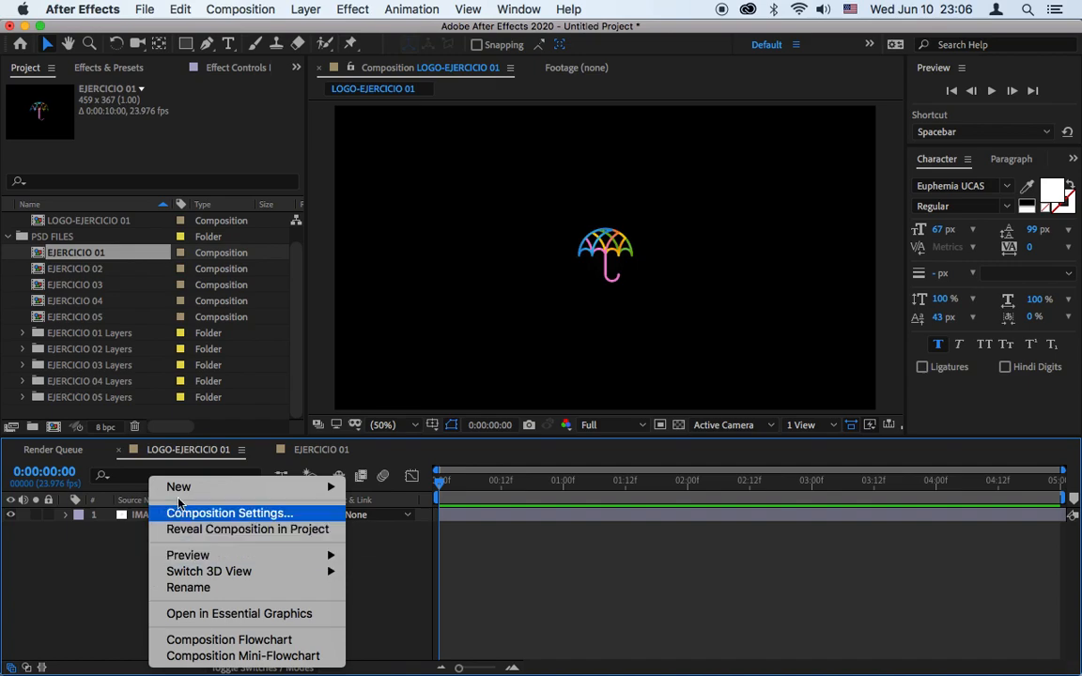
{"action": "mouse_move", "coordinate": [190, 487]}
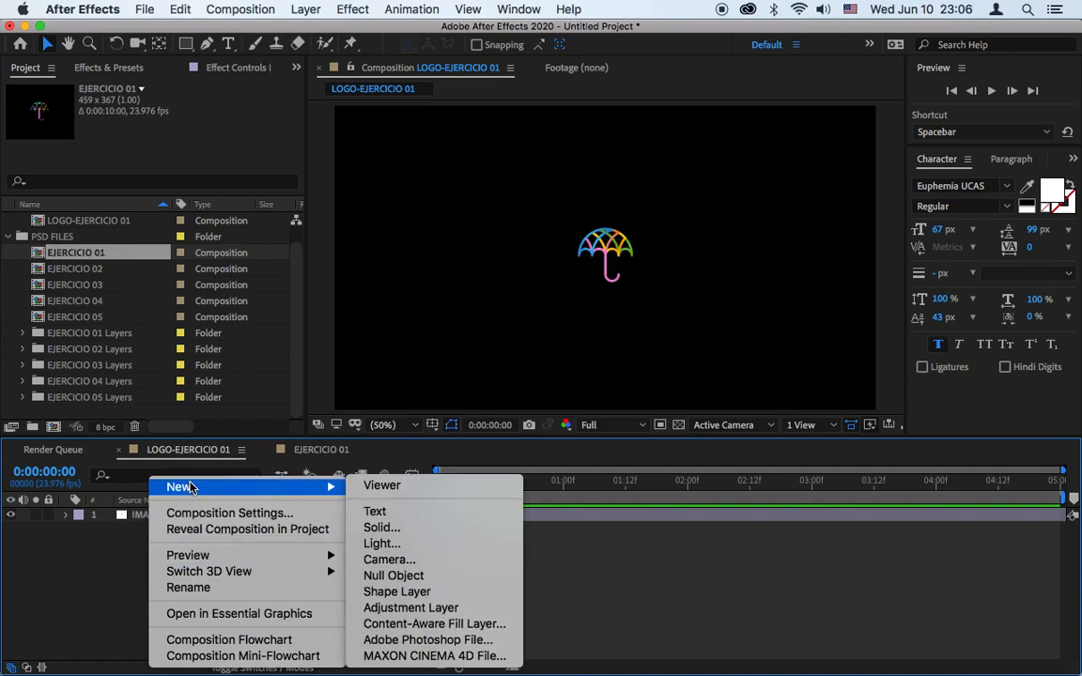
{"action": "left_click", "coordinate": [405, 527]}
{"action": "type", "text": "BKG"}
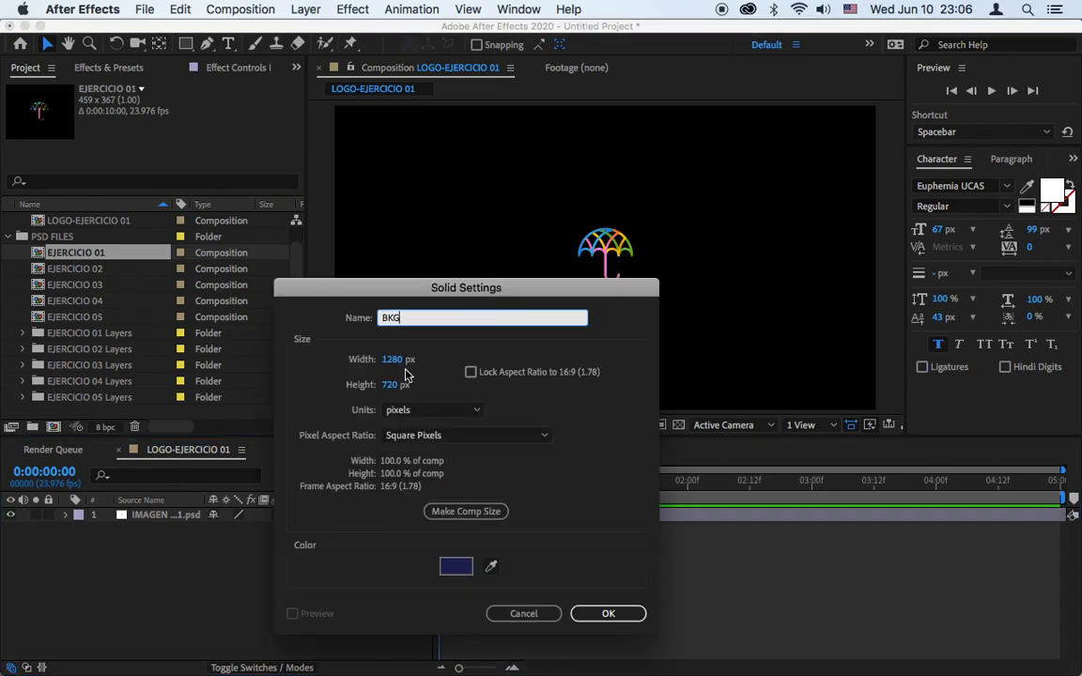
{"action": "left_click", "coordinate": [467, 511]}
Give the BKG solid the light grey colour EFEFEF and place it beneath the umbrella layer.
{"action": "left_click", "coordinate": [456, 566]}
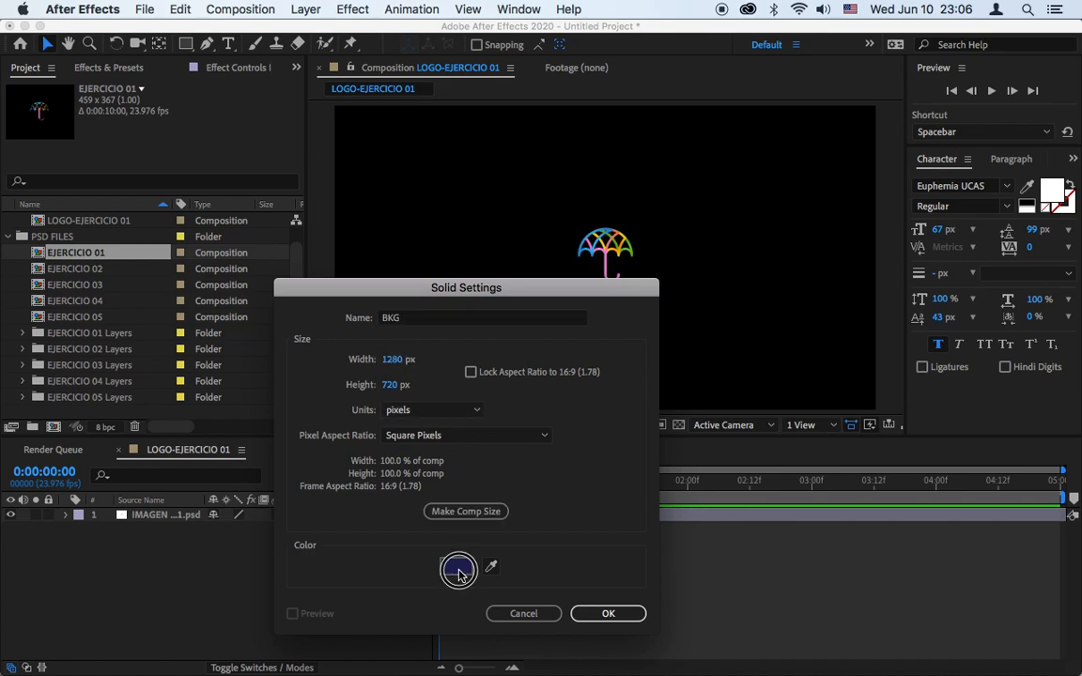
{"action": "left_click_drag", "start_coordinate": [326, 377], "coordinate": [159, 352]}
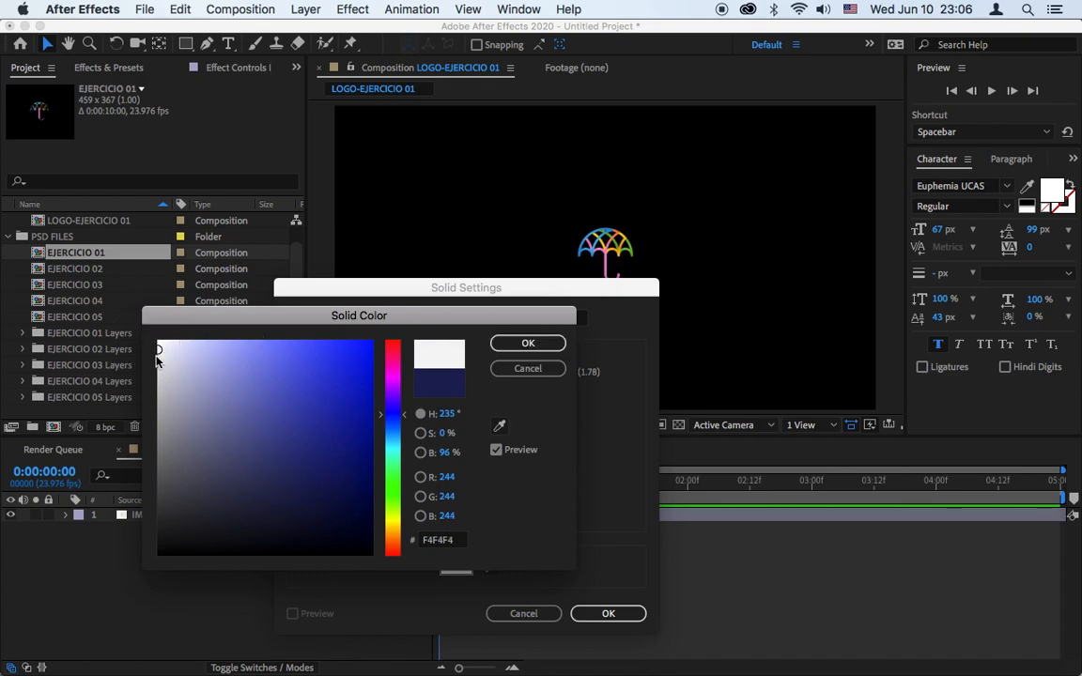
{"action": "mouse_move", "coordinate": [156, 355]}
{"action": "left_mouse_down"}
{"action": "mouse_move", "coordinate": [157, 382]}
{"action": "mouse_move", "coordinate": [150, 353]}
{"action": "left_mouse_up"}
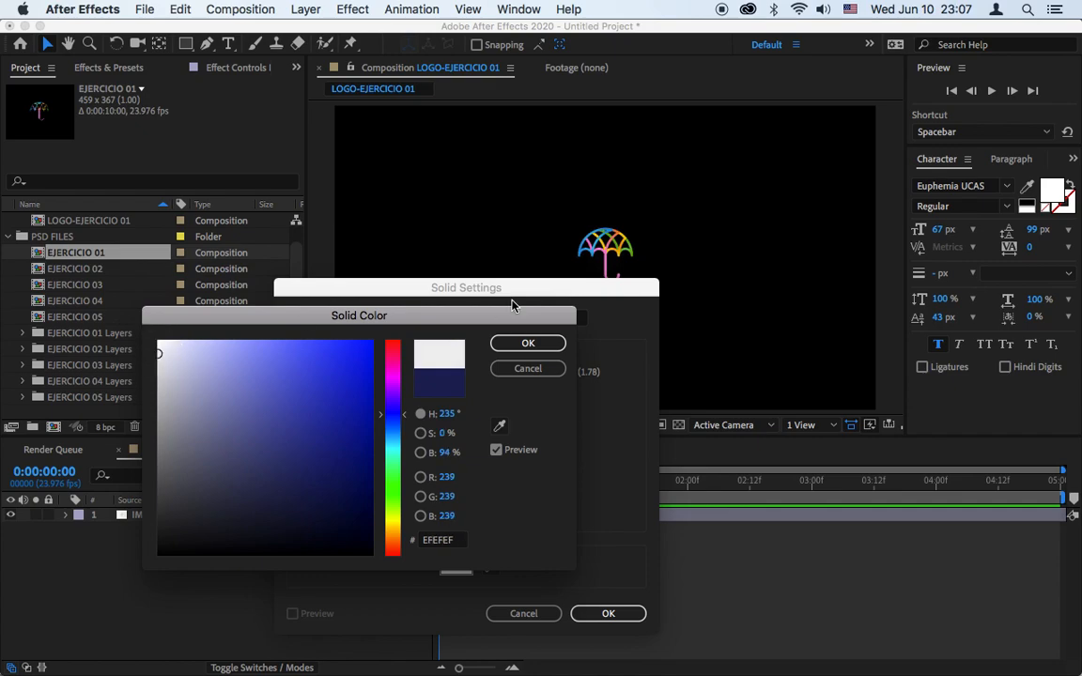
{"action": "left_click", "coordinate": [527, 343]}
{"action": "left_click", "coordinate": [605, 614]}
{"action": "left_click_drag", "start_coordinate": [143, 515], "coordinate": [145, 552]}
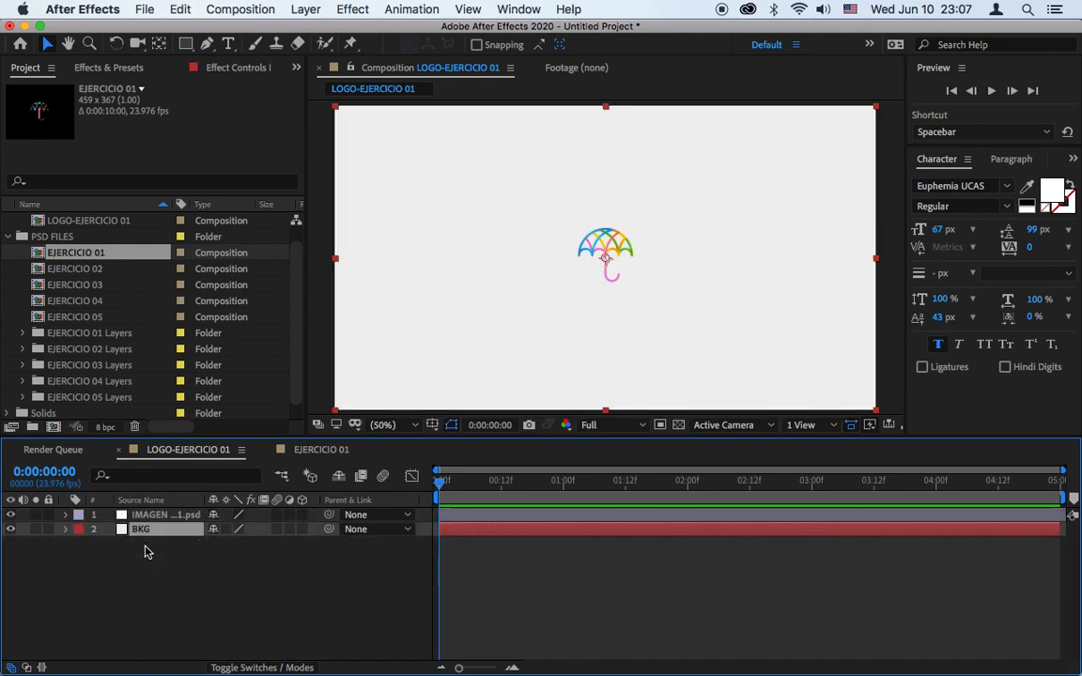
{"action": "left_click", "coordinate": [163, 571]}
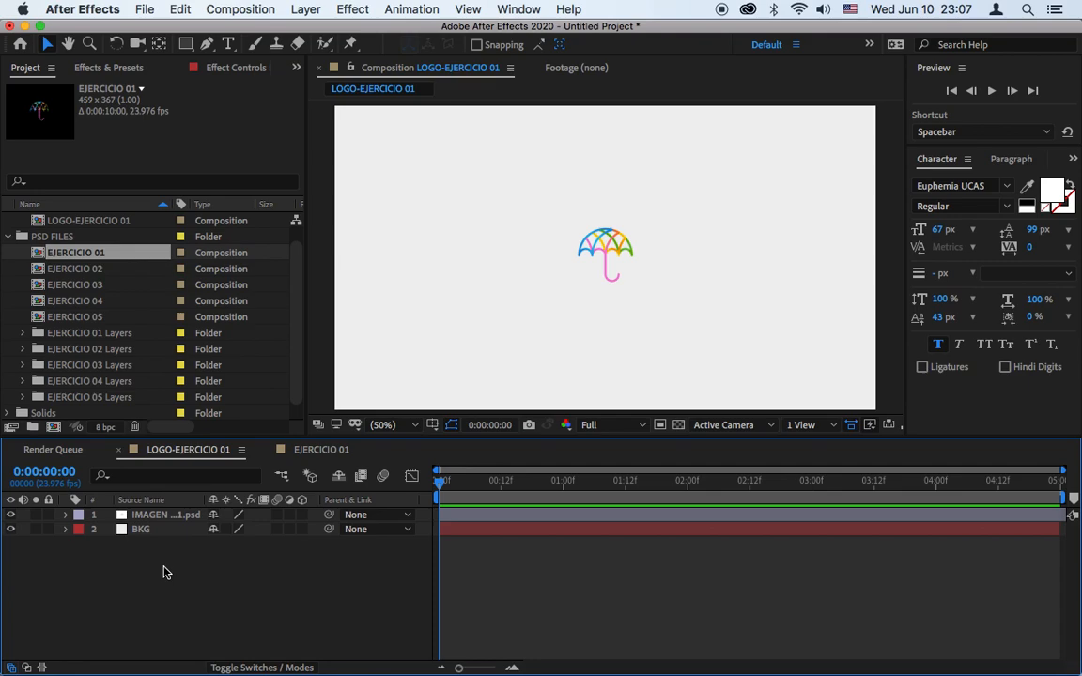
Add Position and Rotation keyframes to the umbrella layer at 0:00:00:00 and show both properties together.
{"action": "left_click", "coordinate": [150, 515]}
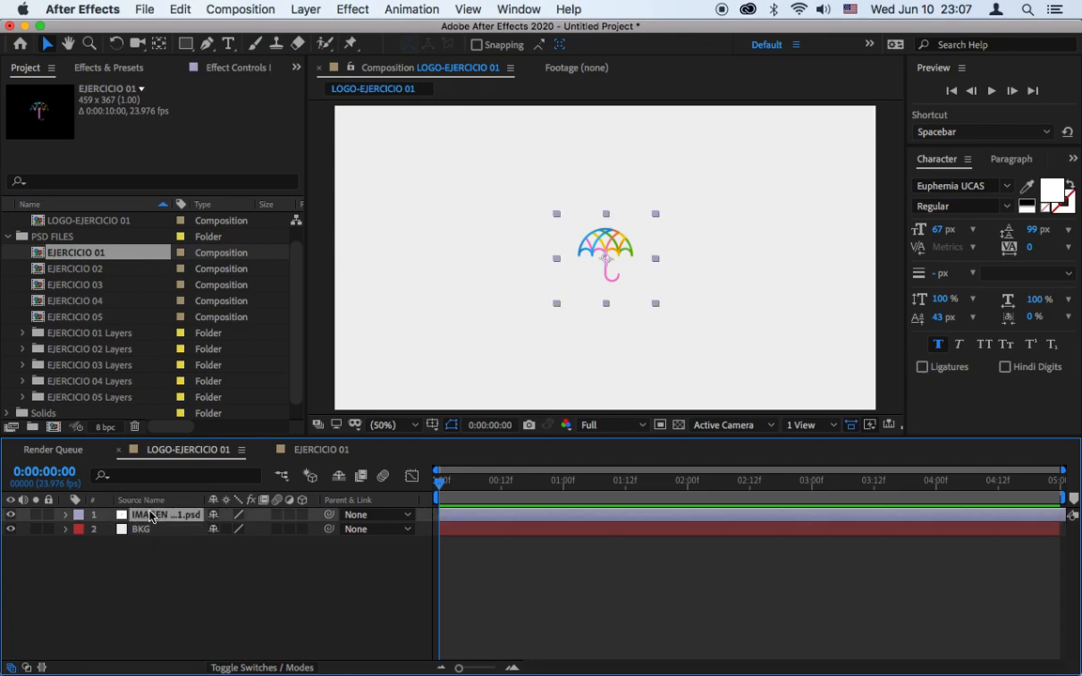
{"action": "key", "text": "p"}
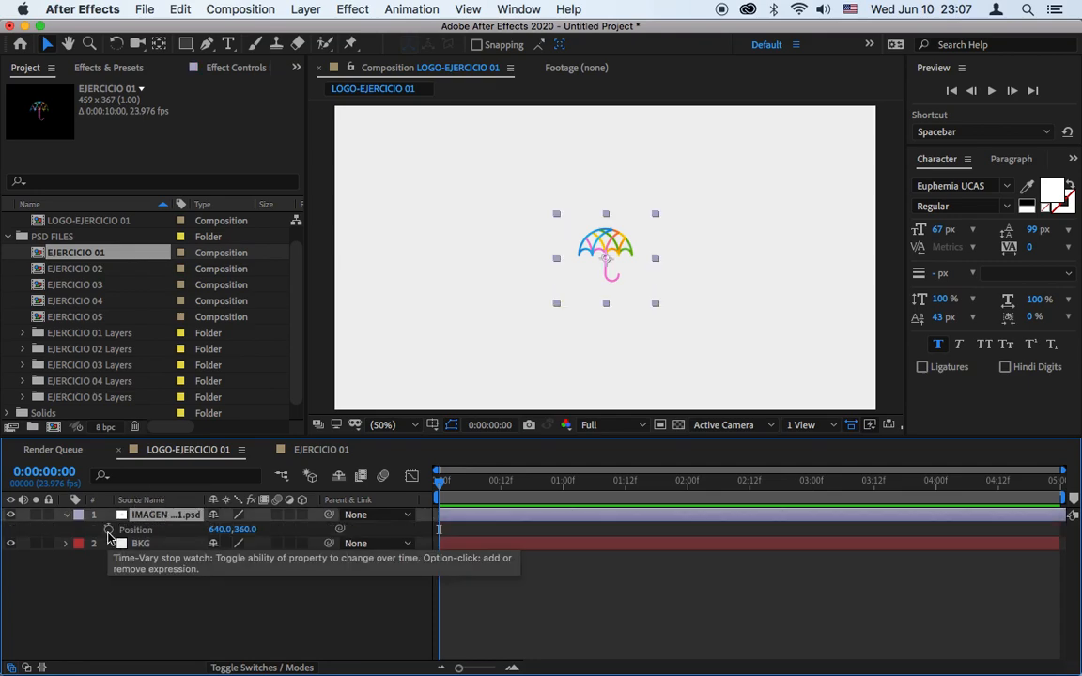
{"action": "left_click", "coordinate": [109, 530]}
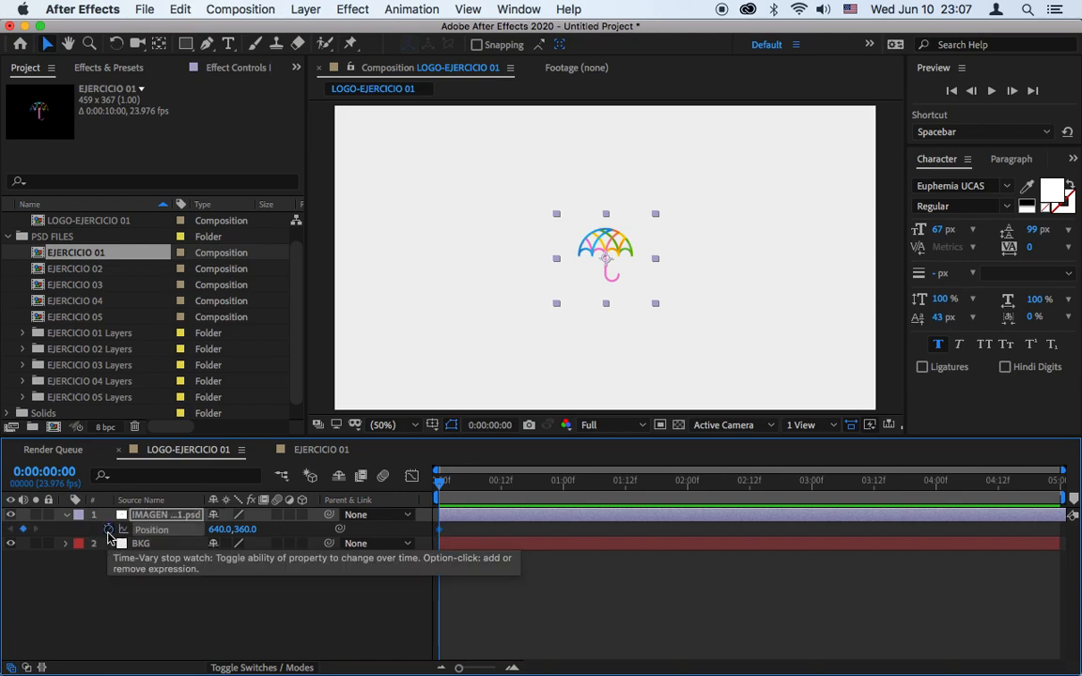
{"action": "key", "text": "r"}
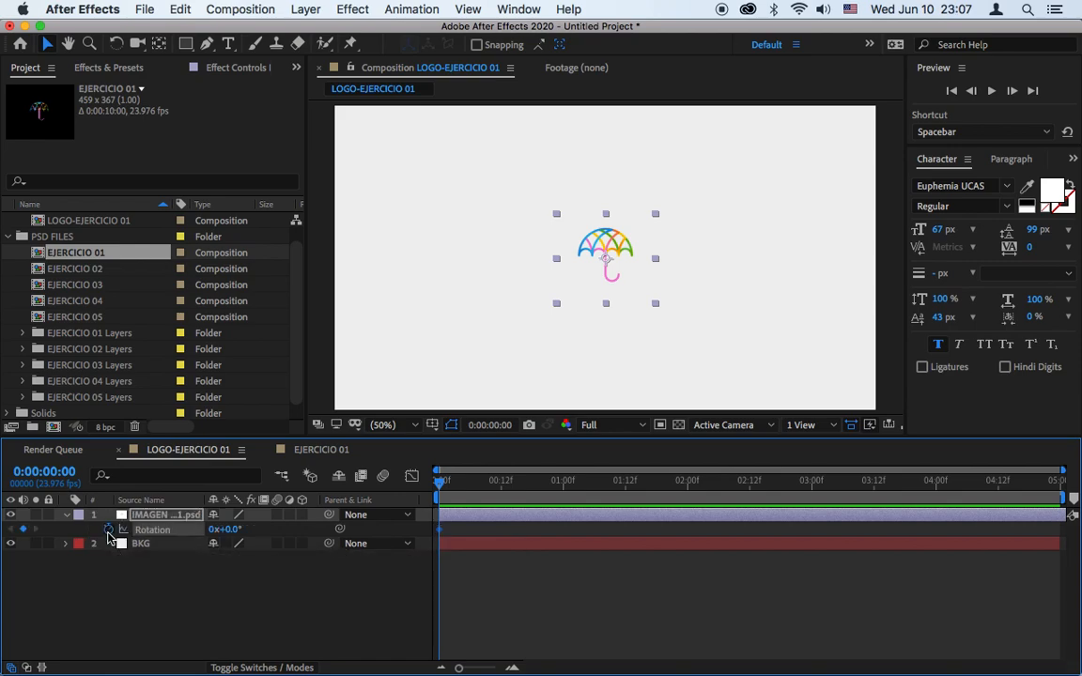
{"action": "key", "text": "shift+p"}
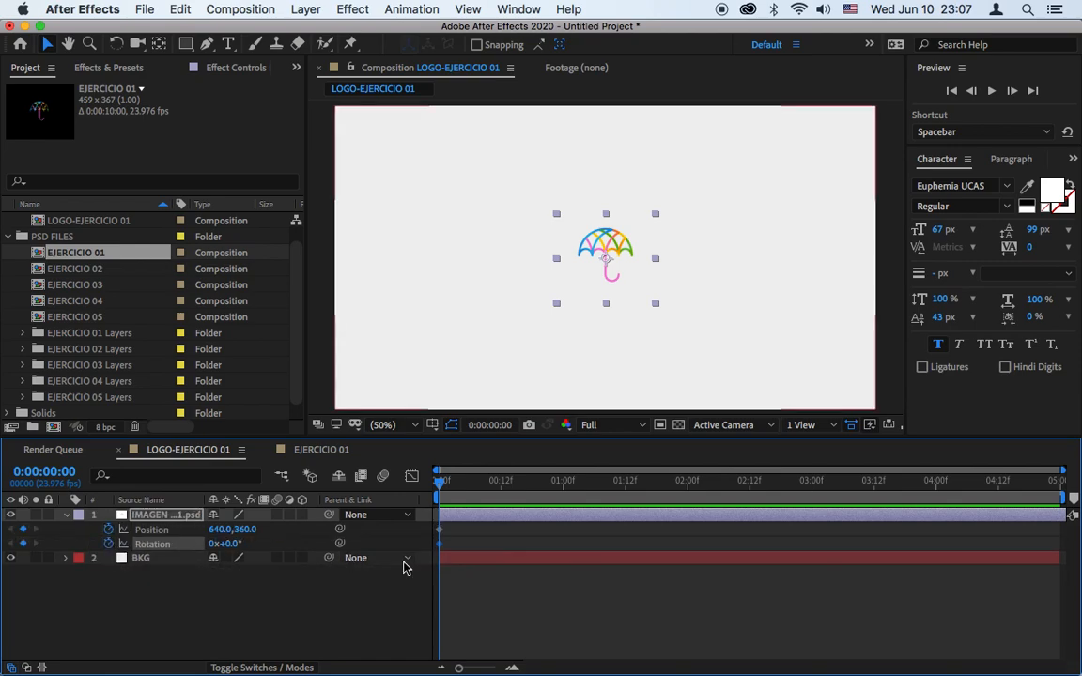
Move the umbrella's Position and Rotation keyframes to 0:00:02:00 and return the playhead to the start.
{"action": "left_click_drag", "start_coordinate": [469, 491], "coordinate": [684, 524]}
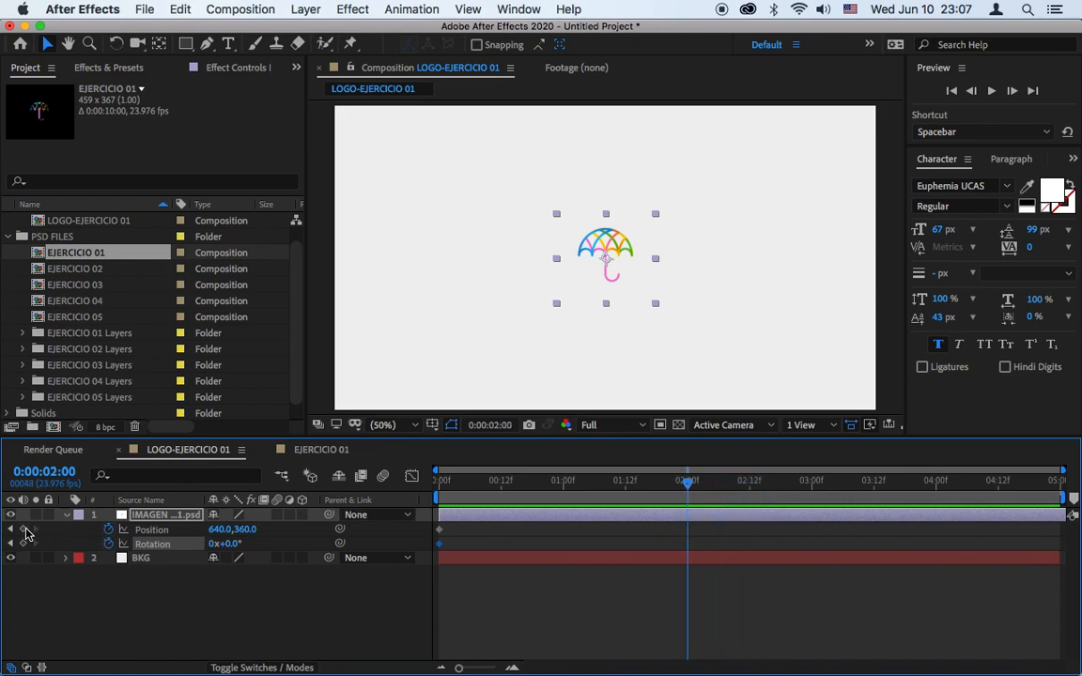
{"action": "left_click_drag", "start_coordinate": [484, 522], "coordinate": [689, 546]}
{"action": "left_click_drag", "start_coordinate": [687, 480], "coordinate": [413, 516]}
{"action": "left_click", "coordinate": [398, 586]}
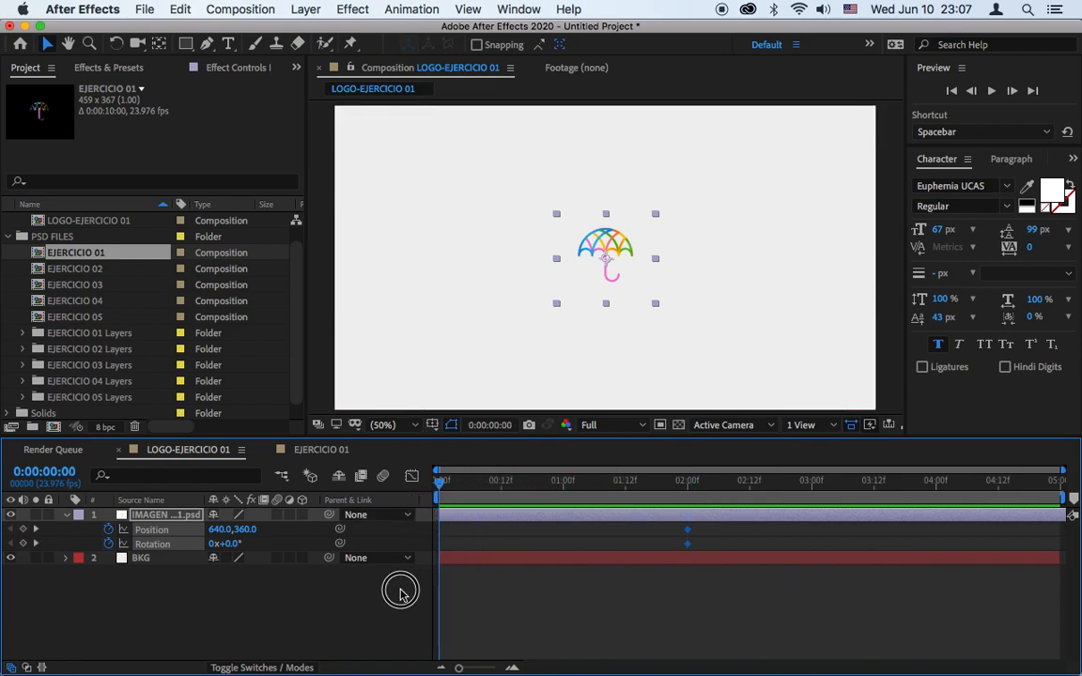
At 0:00:00:00, keyframe the umbrella above the frame at position 640.0, -130.0 with a rotation of 26°.
{"action": "left_click", "coordinate": [248, 531]}
{"action": "left_click_drag", "start_coordinate": [248, 531], "coordinate": [100, 551]}
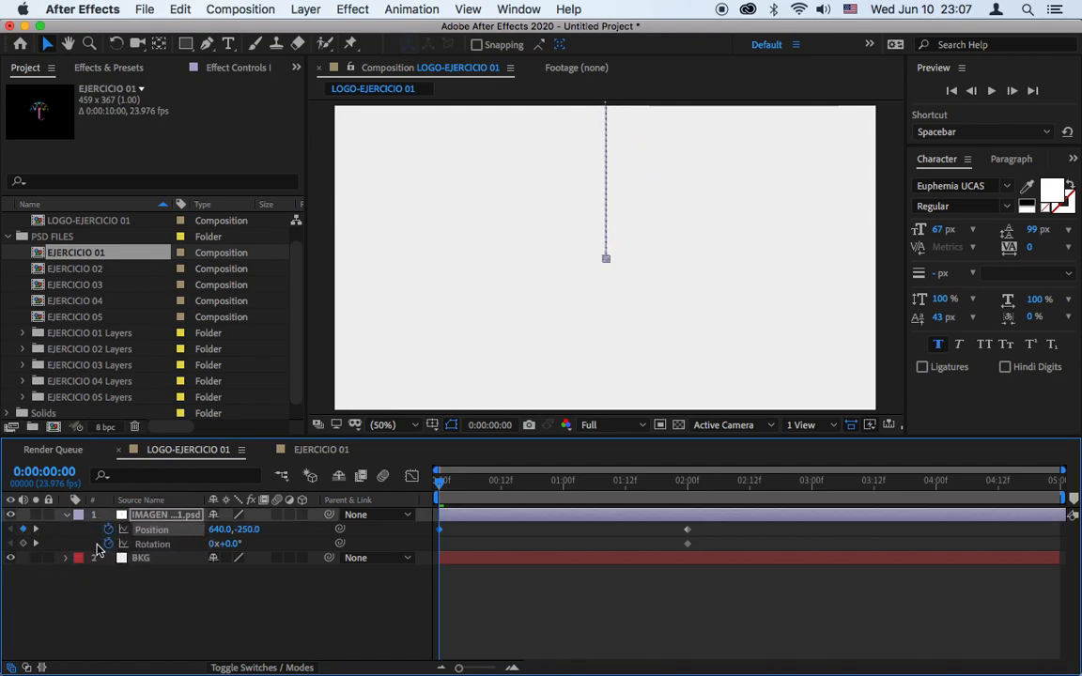
{"action": "mouse_move", "coordinate": [226, 545]}
{"action": "left_mouse_down"}
{"action": "mouse_move", "coordinate": [257, 547]}
{"action": "mouse_move", "coordinate": [242, 549]}
{"action": "left_mouse_up"}
{"action": "key", "text": "super+z"}
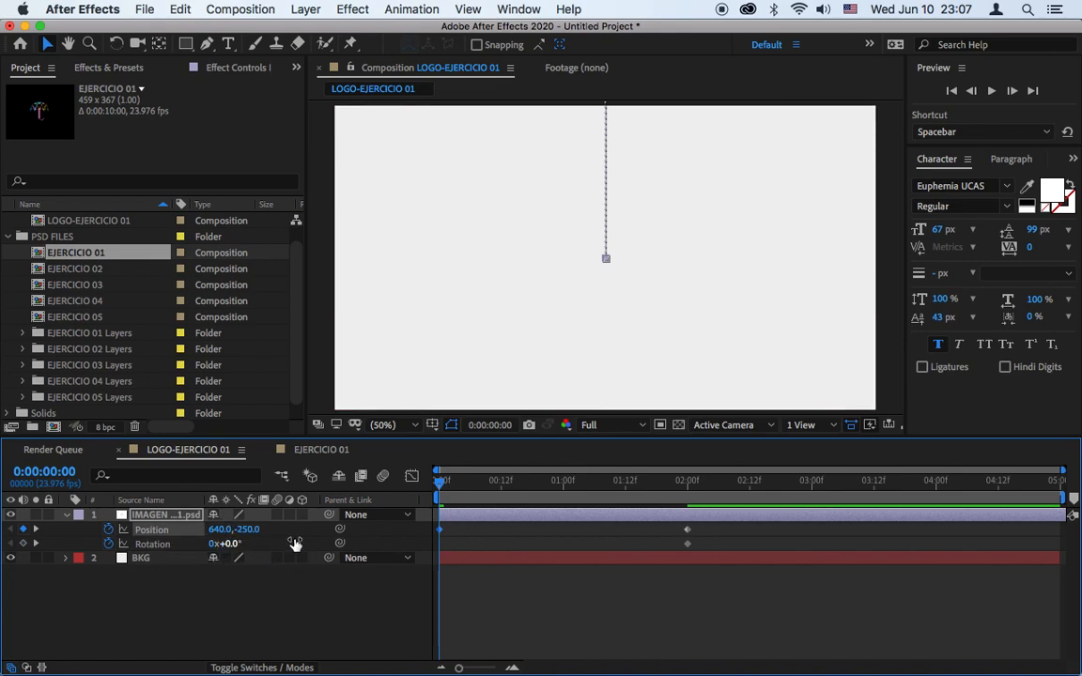
{"action": "left_click", "coordinate": [385, 425]}
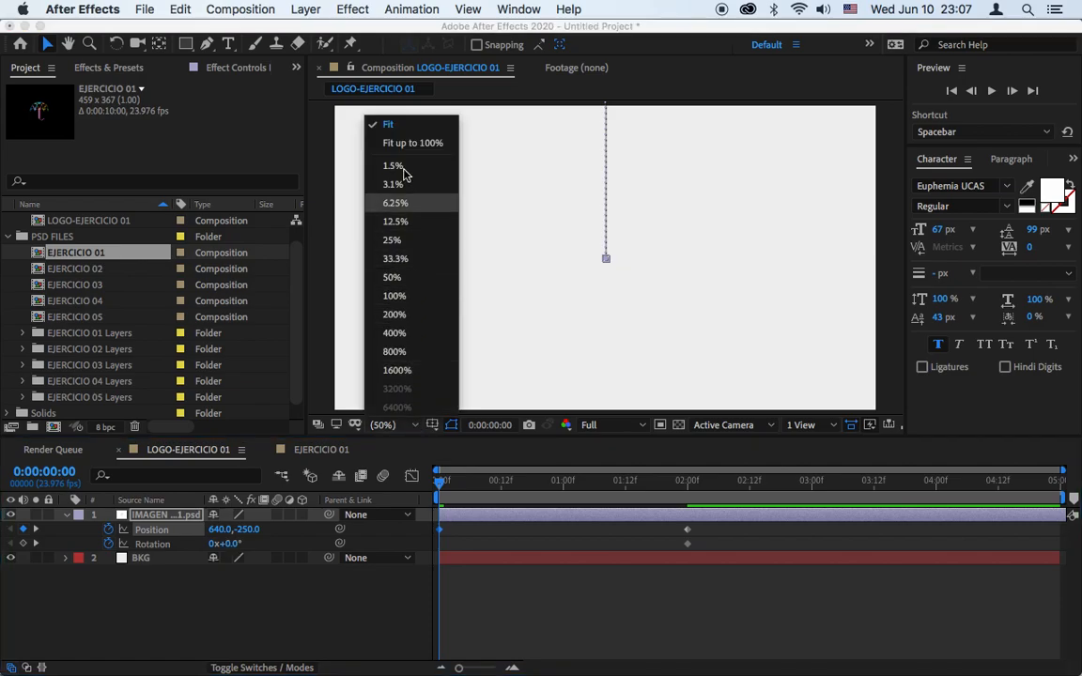
{"action": "left_click", "coordinate": [392, 241]}
{"action": "left_click_drag", "start_coordinate": [234, 546], "coordinate": [261, 537]}
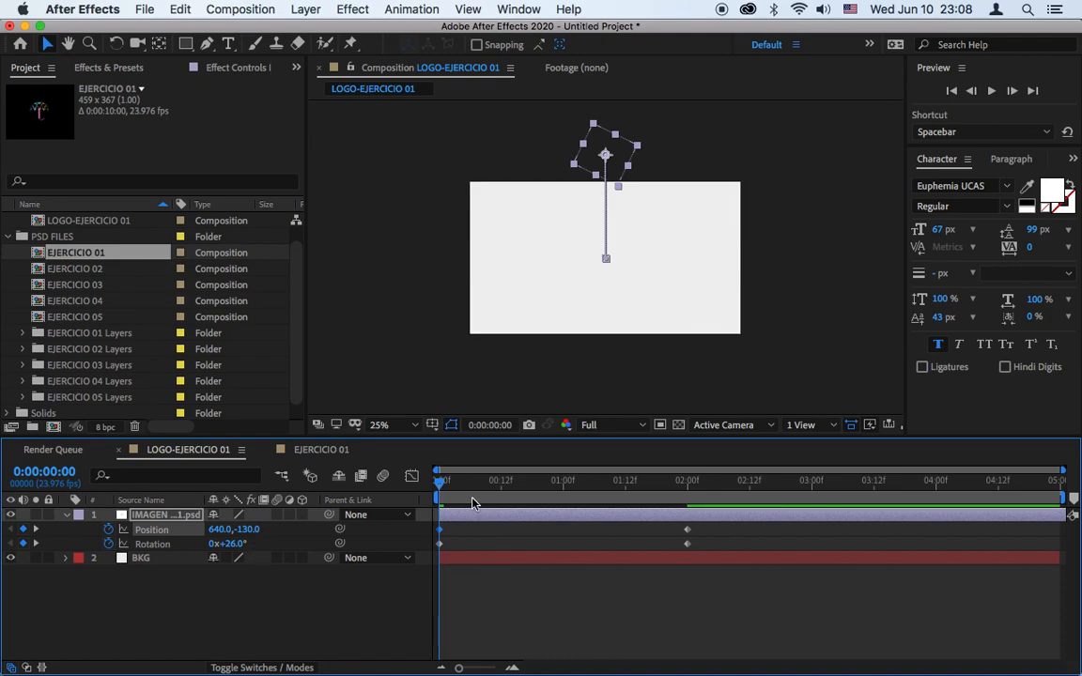
Try an intermediate Rotation keyframe of -35.8° at 0:00:01:07 on the umbrella layer, and delete it.
{"action": "left_click_drag", "start_coordinate": [473, 504], "coordinate": [601, 497]}
{"action": "left_click_drag", "start_coordinate": [240, 542], "coordinate": [200, 551]}
{"action": "left_click_drag", "start_coordinate": [601, 545], "coordinate": [574, 546]}
{"action": "left_click_drag", "start_coordinate": [702, 530], "coordinate": [425, 551]}
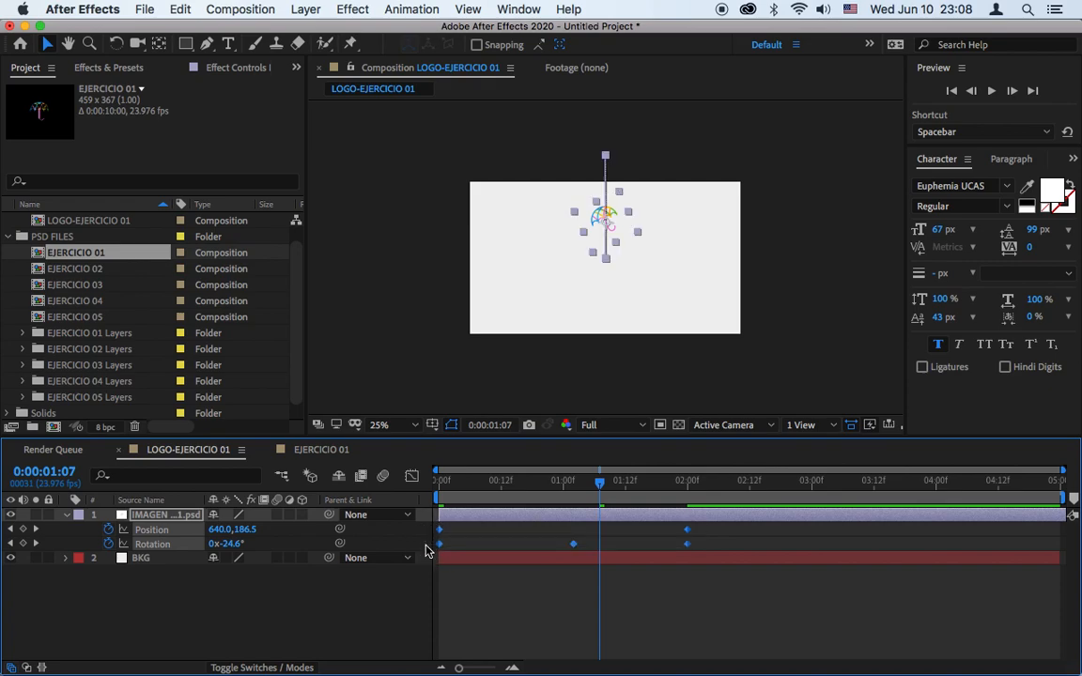
{"action": "left_click", "coordinate": [557, 538]}
{"action": "left_click", "coordinate": [573, 545]}
{"action": "left_click_drag", "start_coordinate": [574, 545], "coordinate": [574, 544]}
{"action": "left_click_drag", "start_coordinate": [231, 544], "coordinate": [194, 546]}
{"action": "left_click", "coordinate": [524, 541]}
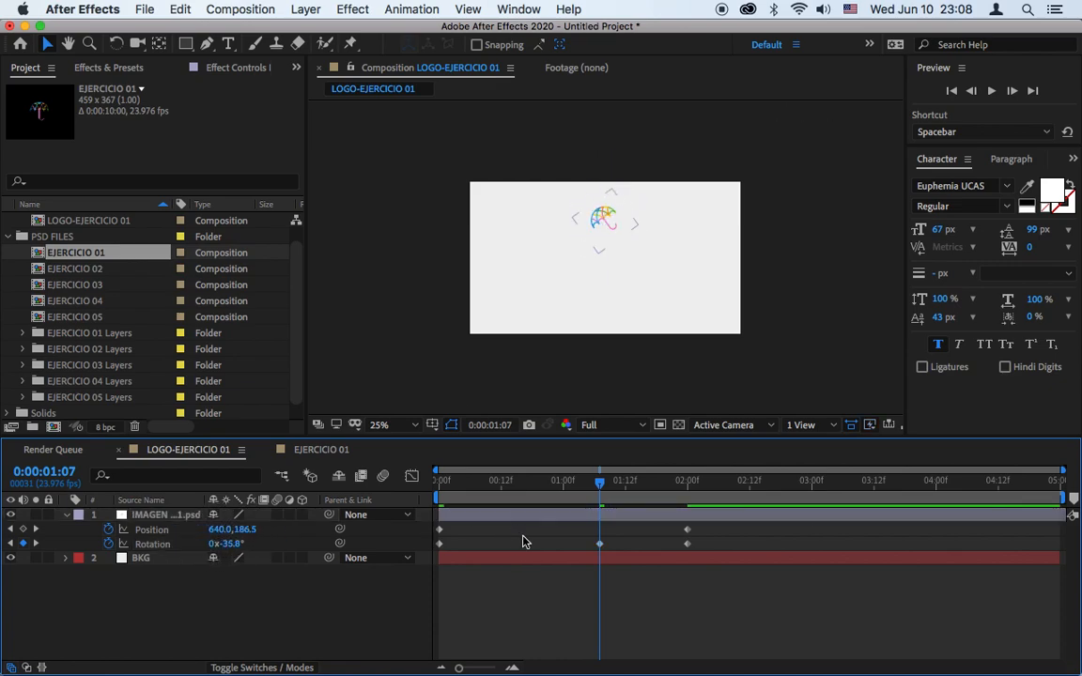
{"action": "left_click", "coordinate": [601, 544]}
{"action": "key", "text": "Delete"}
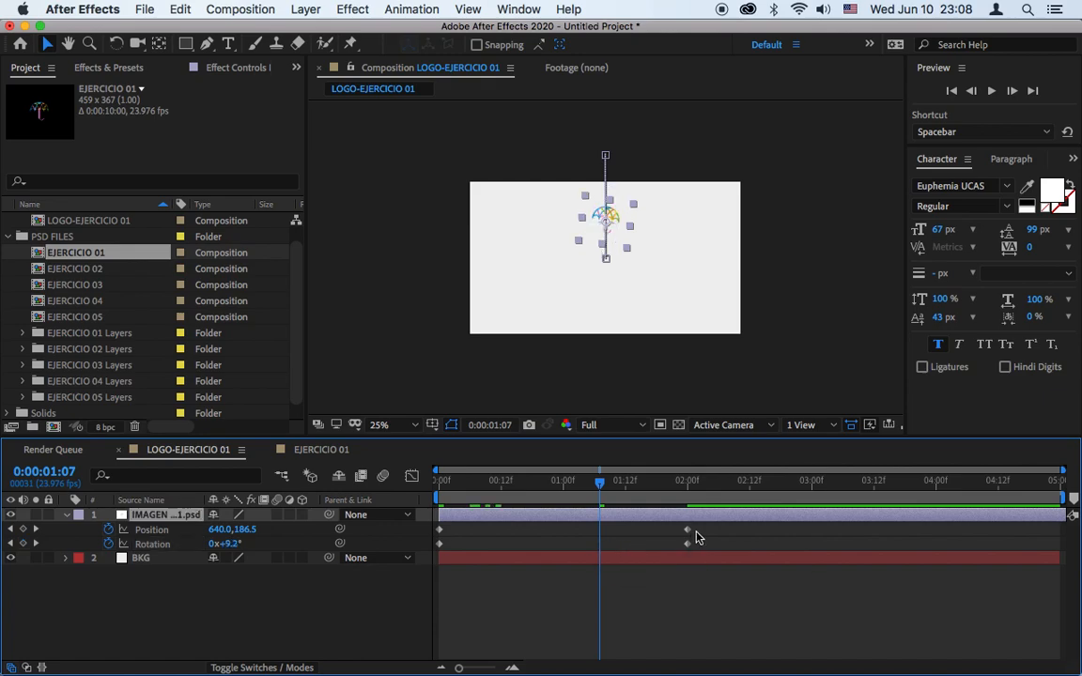
Apply Easy Ease to all of the umbrella layer's Position and Rotation keyframes.
{"action": "left_click", "coordinate": [699, 532]}
{"action": "left_click_drag", "start_coordinate": [700, 532], "coordinate": [424, 542]}
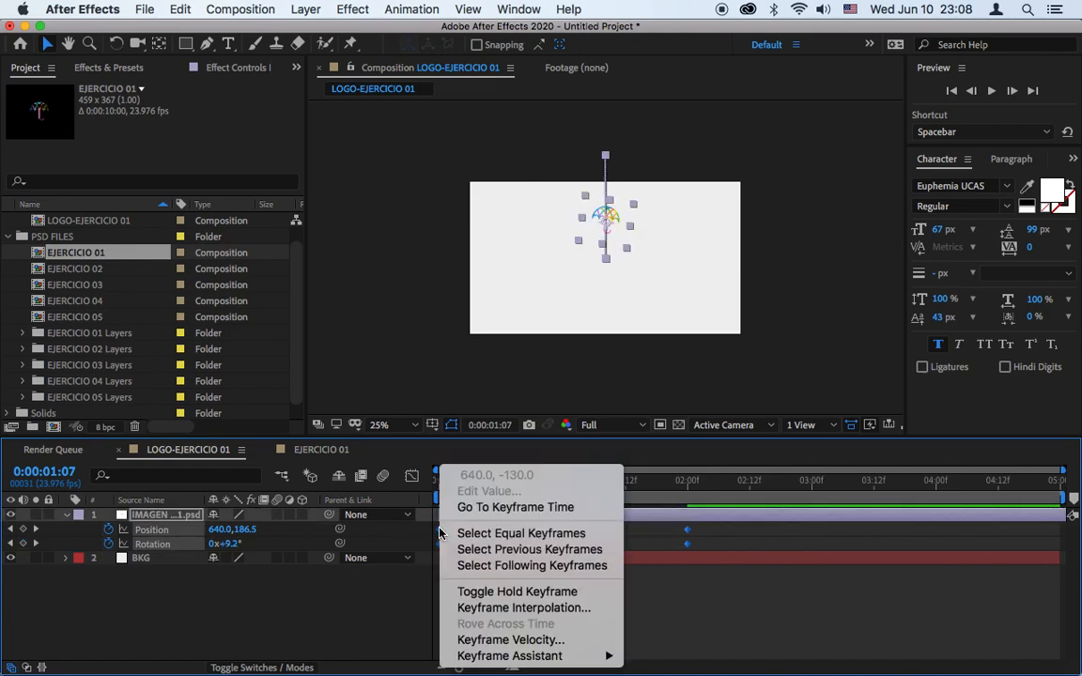
{"action": "mouse_move", "coordinate": [534, 657]}
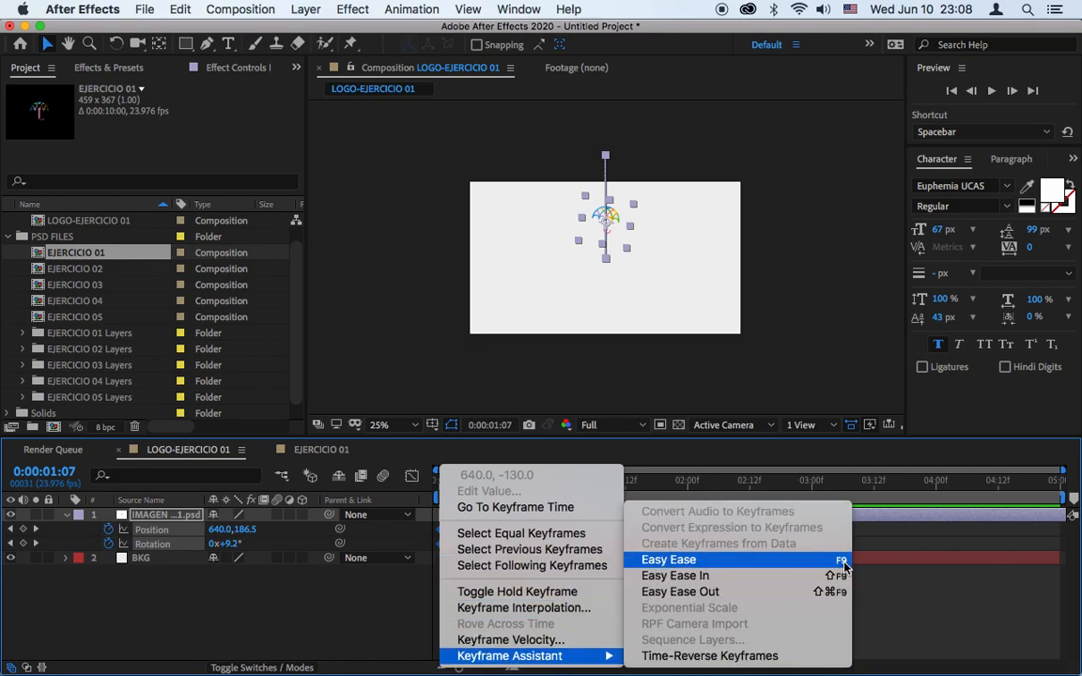
{"action": "left_click", "coordinate": [741, 562]}
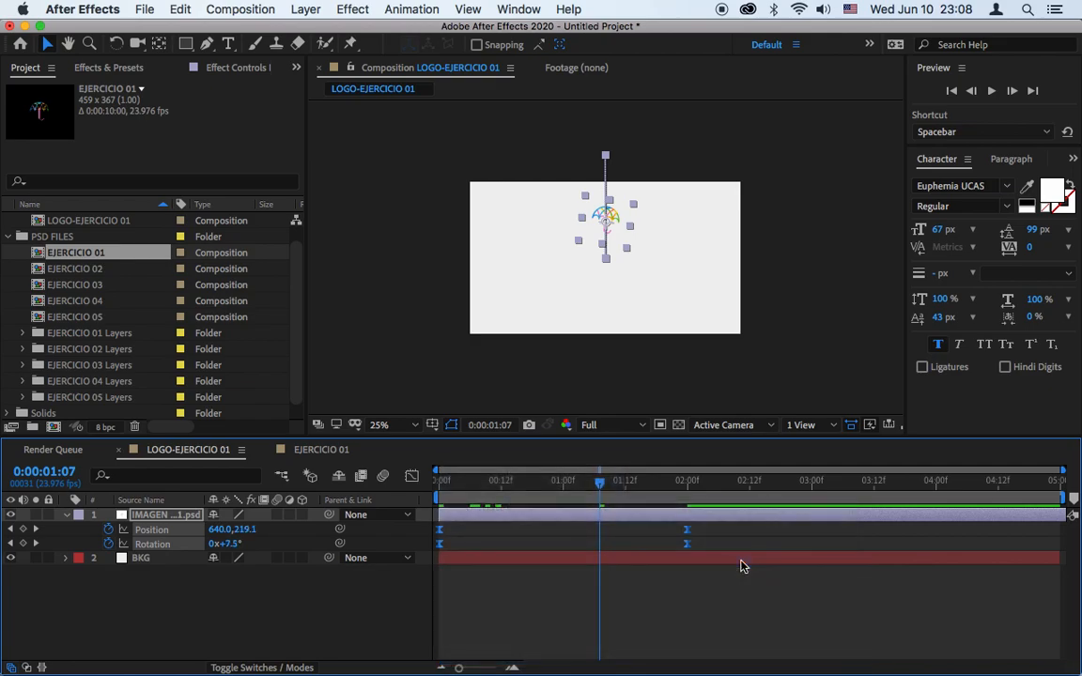
{"action": "left_click", "coordinate": [713, 593]}
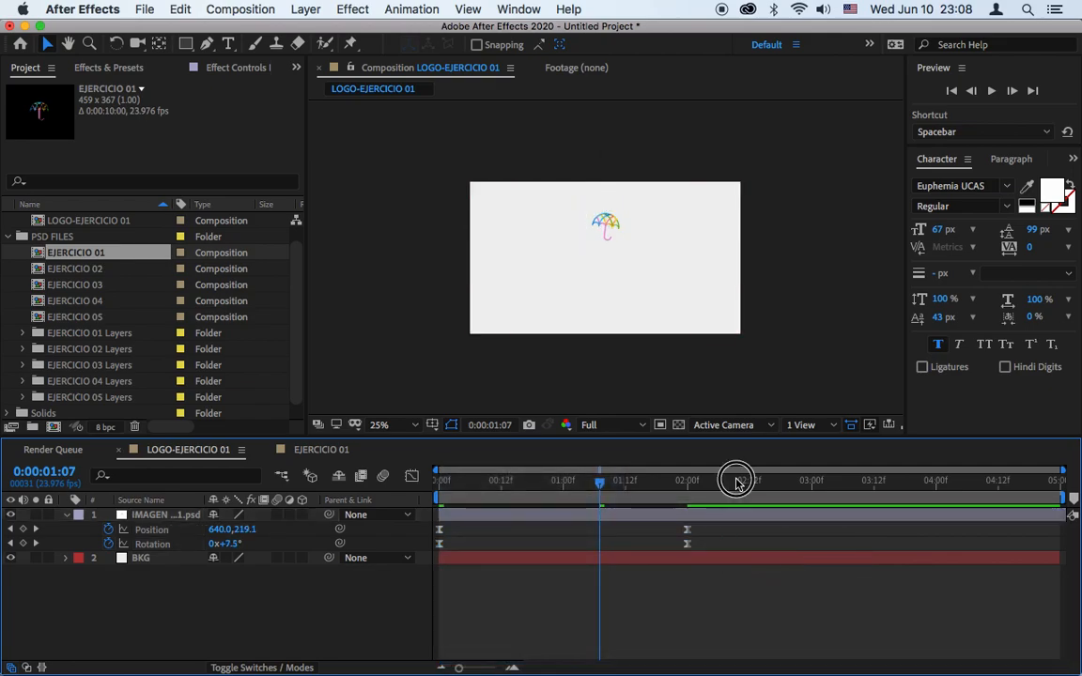
End the work area at 0:00:02:15 and preview the umbrella animation with the composition fitted to the viewer.
{"action": "left_click_drag", "start_coordinate": [737, 482], "coordinate": [765, 484]}
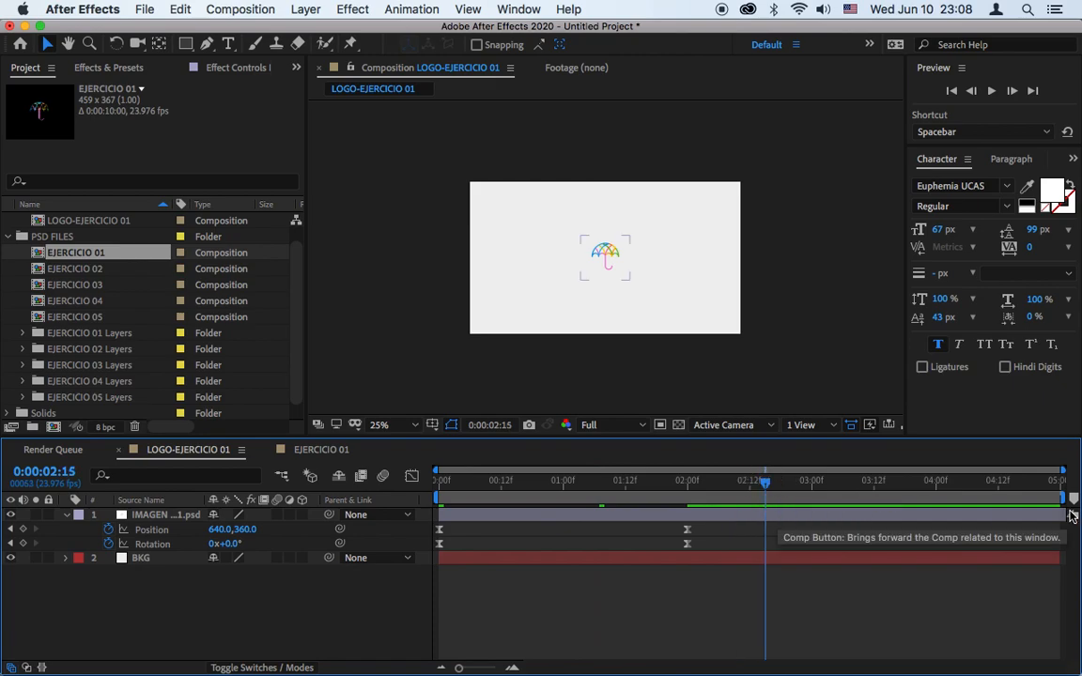
{"action": "left_click_drag", "start_coordinate": [1068, 498], "coordinate": [765, 500]}
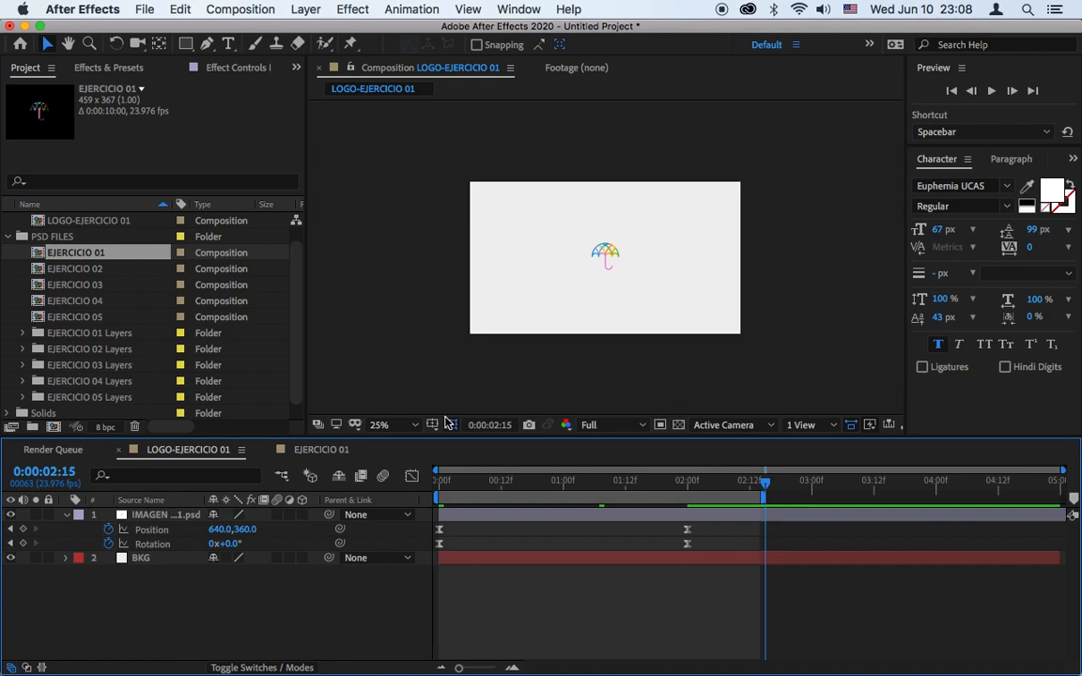
{"action": "left_click", "coordinate": [414, 426]}
{"action": "left_click", "coordinate": [386, 119]}
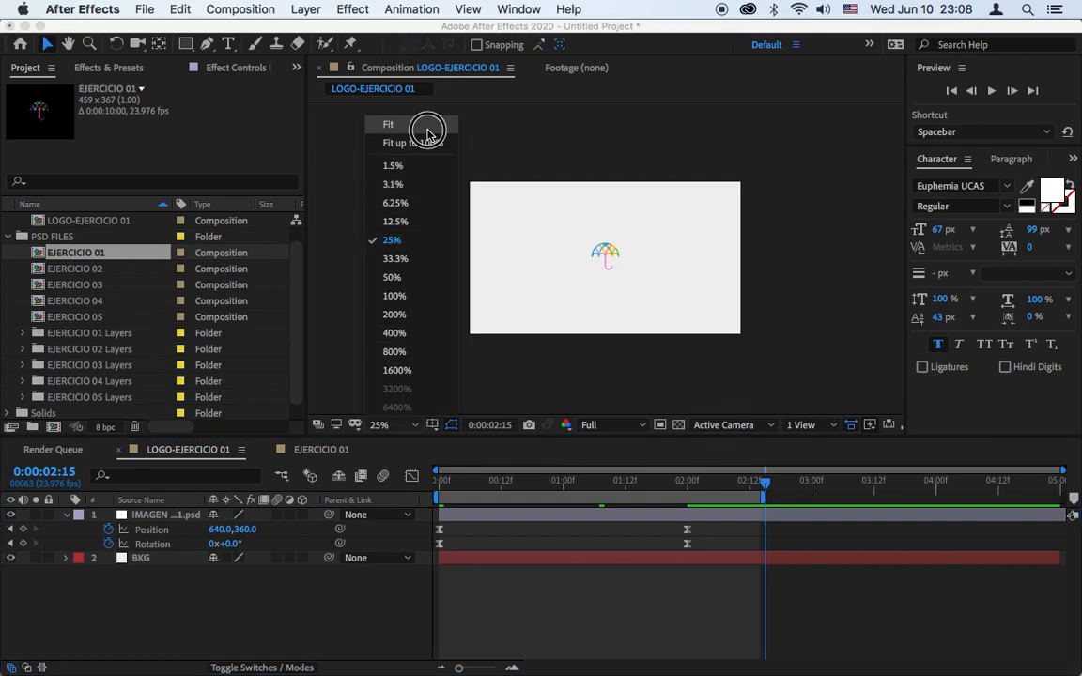
{"action": "left_click", "coordinate": [992, 93]}
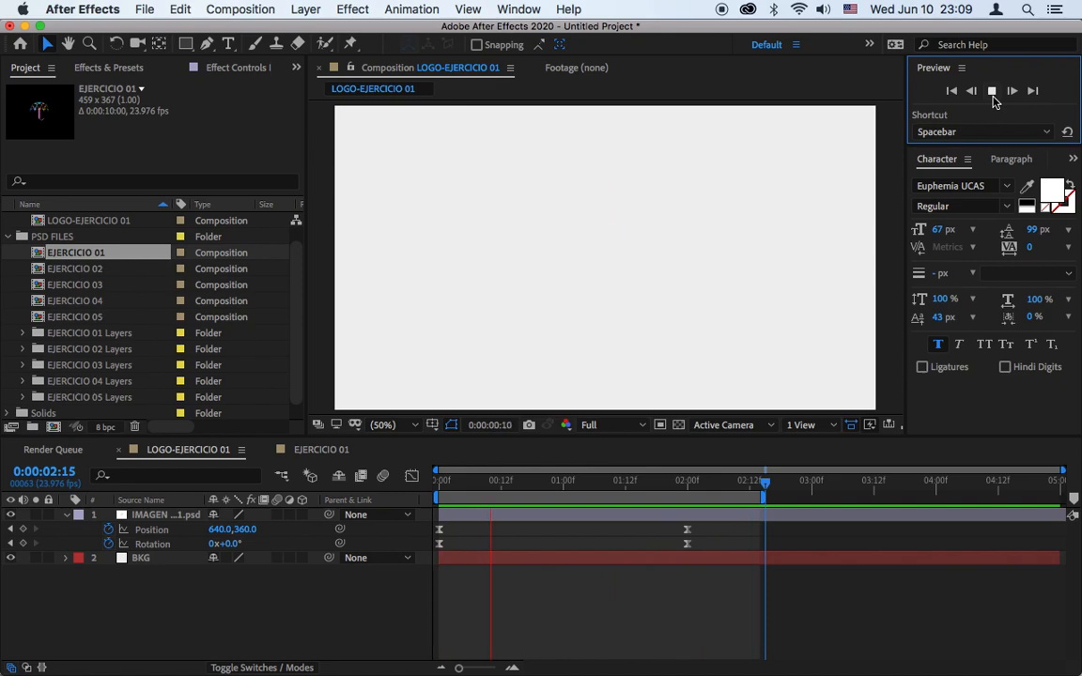
Reshape the umbrella's Position speed curve in the Graph Editor for a fast start and long slowdown into the last keyframe, and preview it.
{"action": "left_click", "coordinate": [993, 96]}
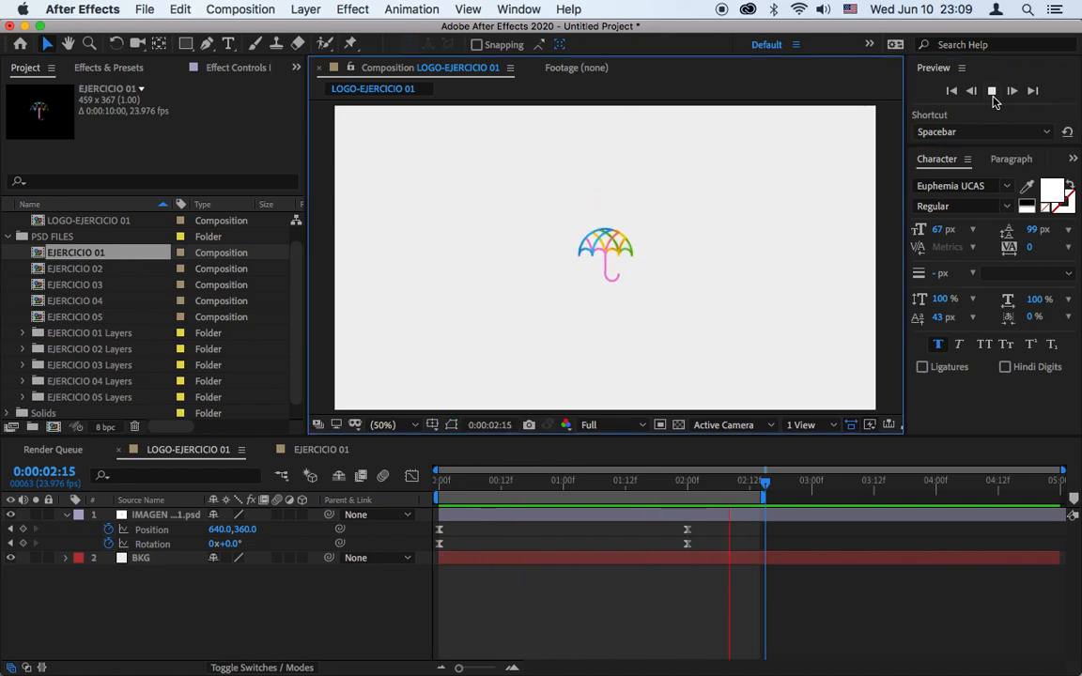
{"action": "left_click", "coordinate": [686, 531]}
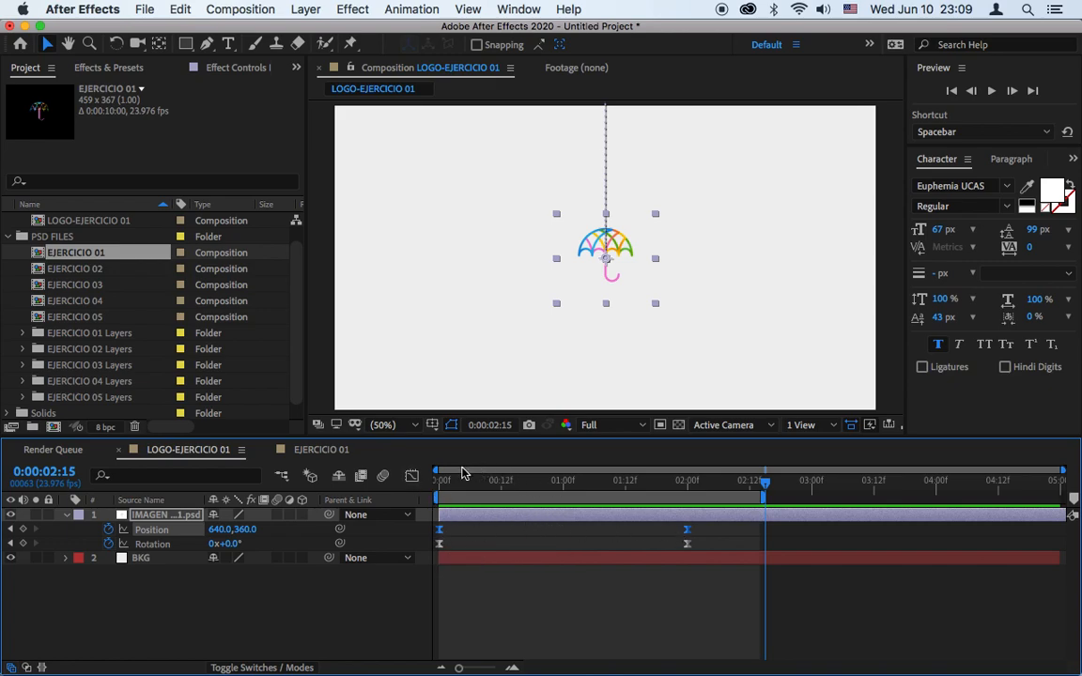
{"action": "left_click", "coordinate": [413, 477]}
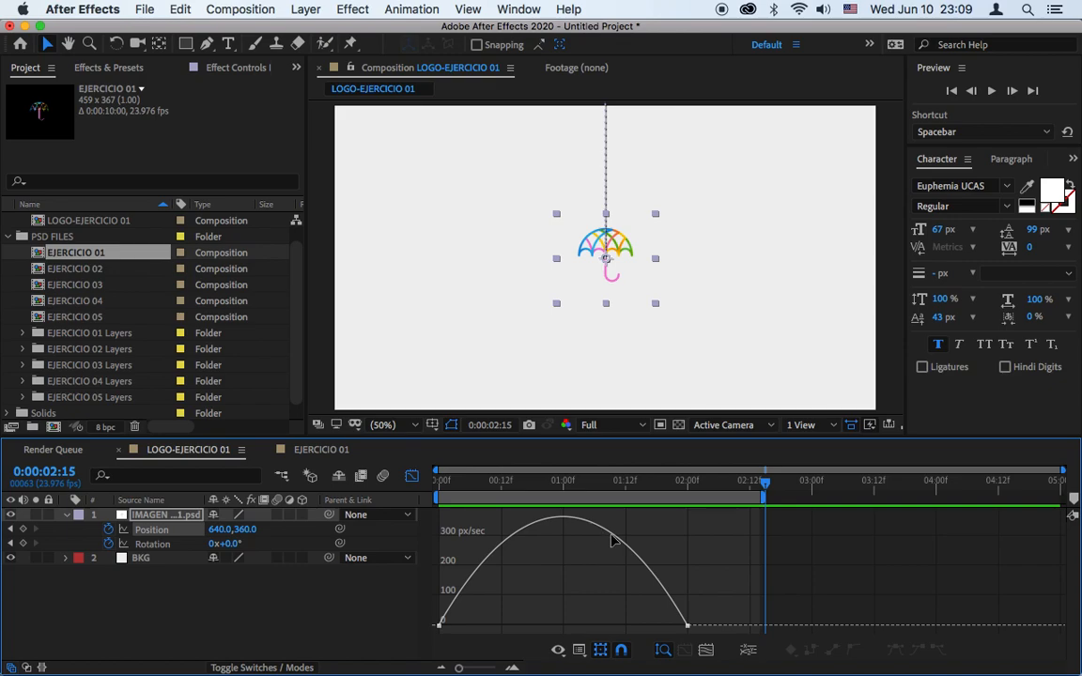
{"action": "left_click", "coordinate": [684, 625]}
{"action": "left_click_drag", "start_coordinate": [645, 625], "coordinate": [560, 626]}
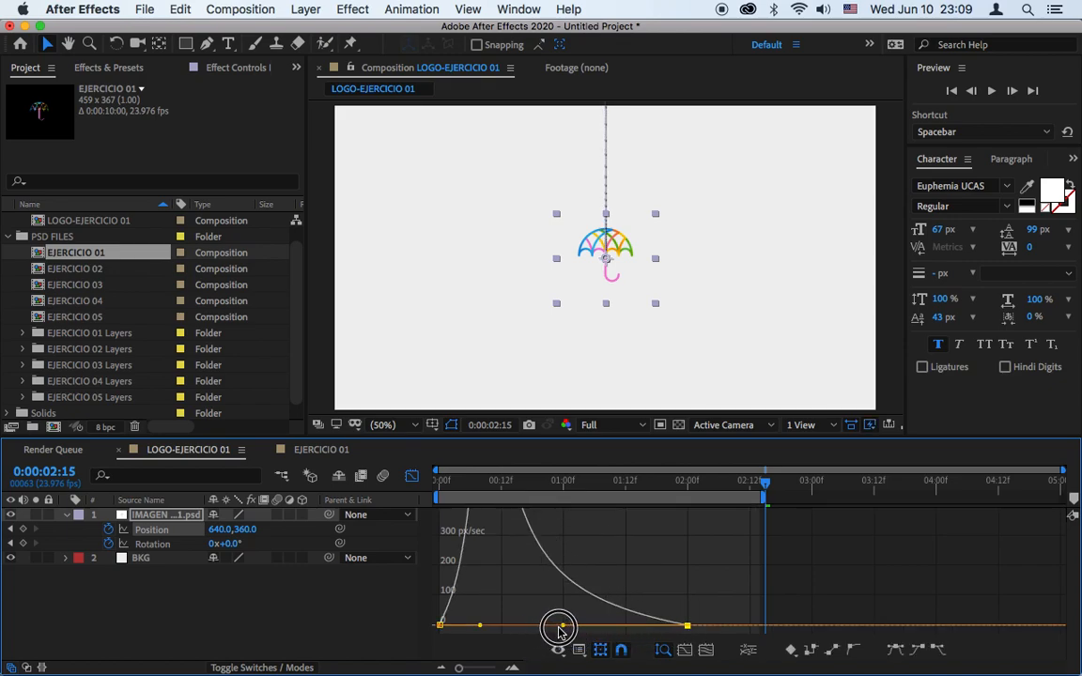
{"action": "left_click_drag", "start_coordinate": [477, 623], "coordinate": [481, 571]}
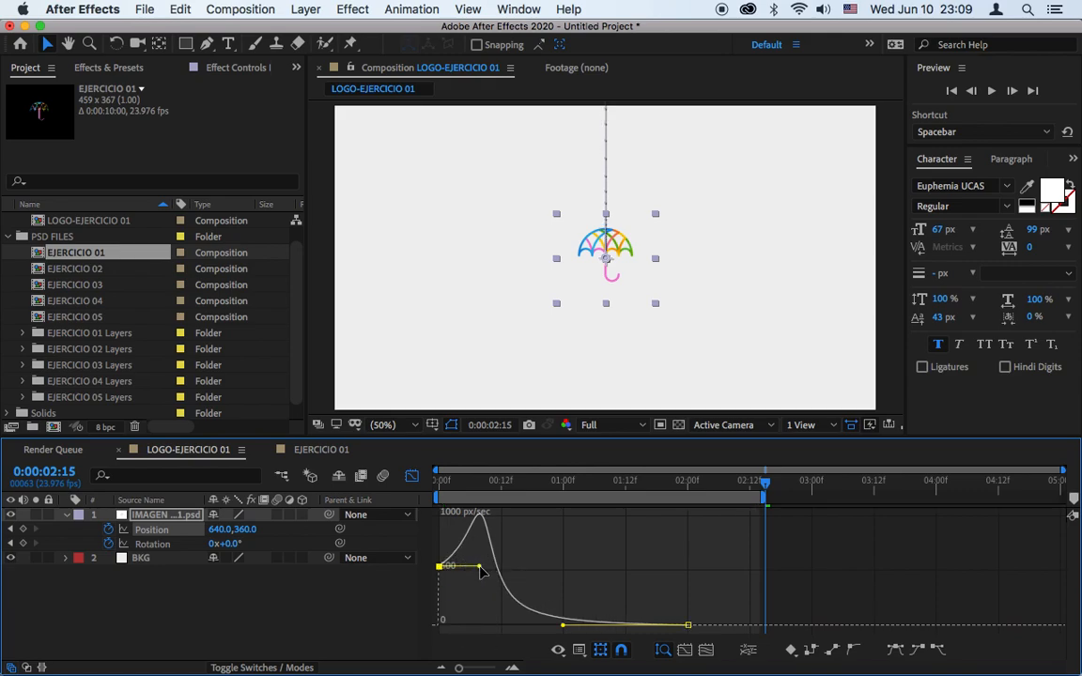
{"action": "left_click_drag", "start_coordinate": [567, 627], "coordinate": [587, 626]}
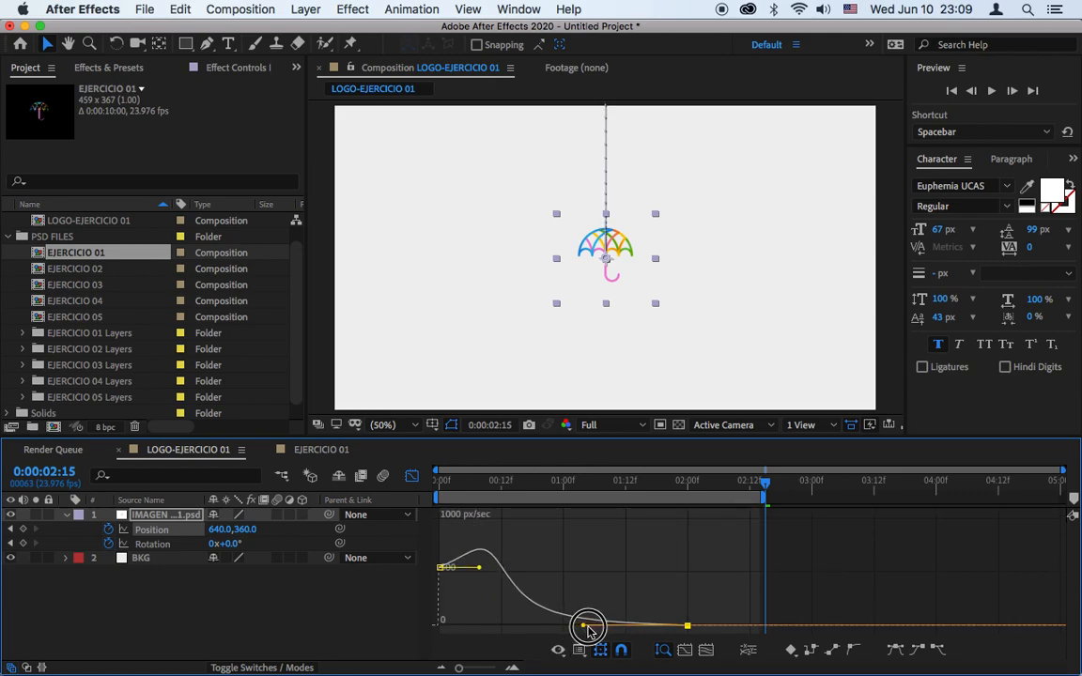
{"action": "left_click_drag", "start_coordinate": [475, 533], "coordinate": [481, 560]}
{"action": "left_click", "coordinate": [991, 91]}
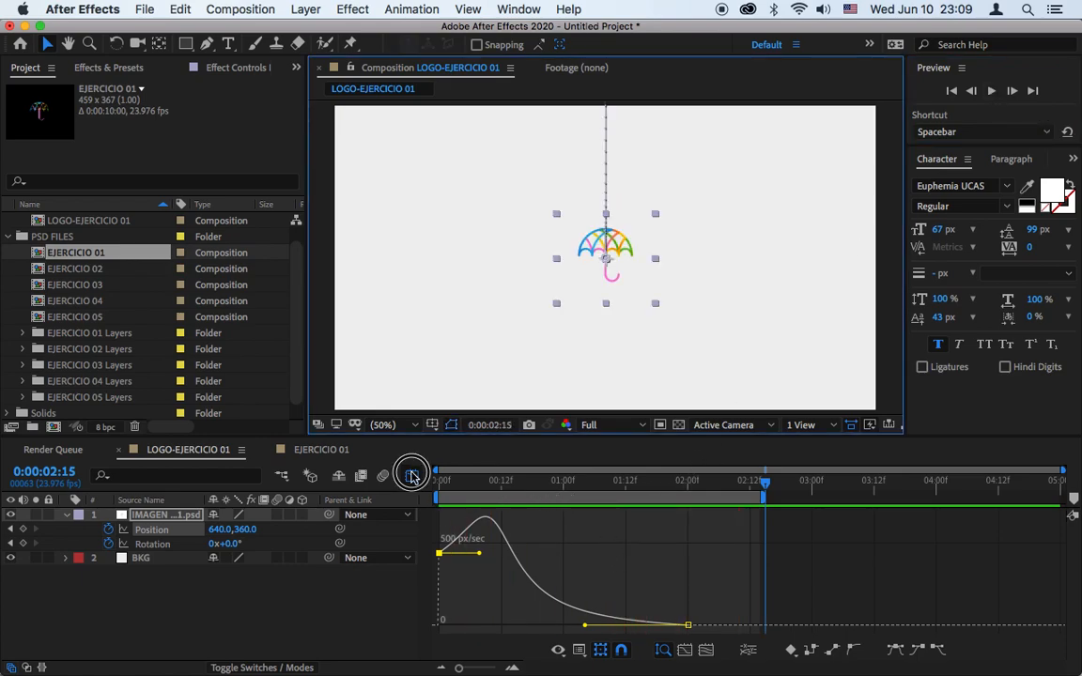
Set the current time to 0:00:01:01 and show the umbrella's Rotation curve in the Graph Editor with both keyframes' handles displayed.
{"action": "left_click", "coordinate": [411, 475]}
{"action": "left_click", "coordinate": [567, 480]}
{"action": "left_click_drag", "start_coordinate": [700, 540], "coordinate": [419, 549]}
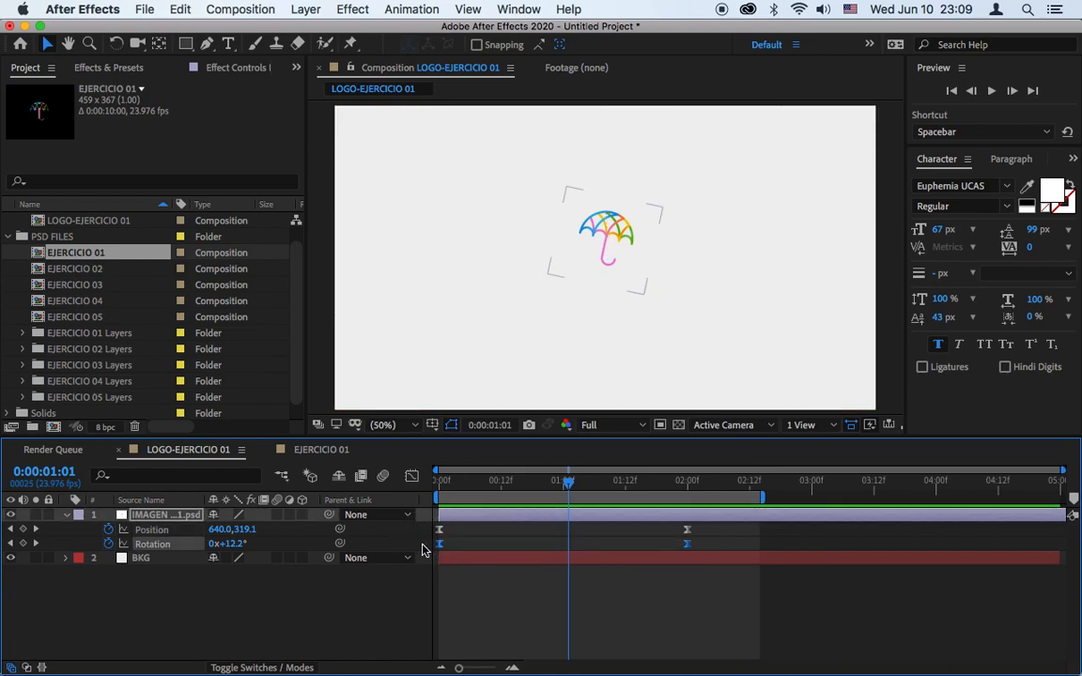
{"action": "left_click", "coordinate": [411, 477]}
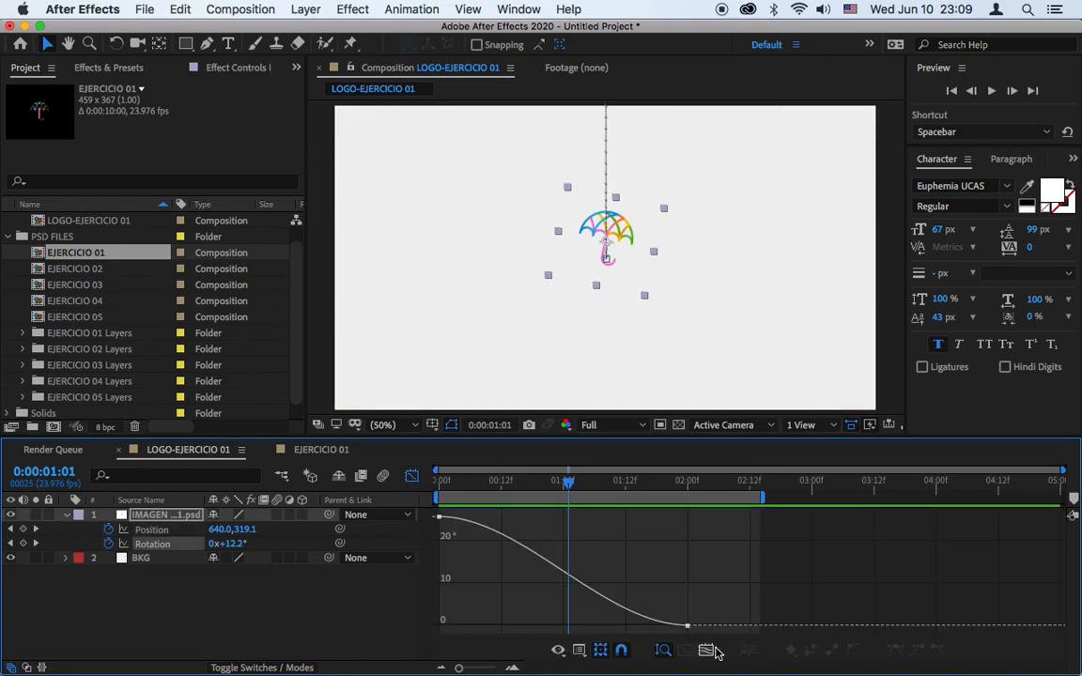
{"action": "left_click", "coordinate": [687, 627]}
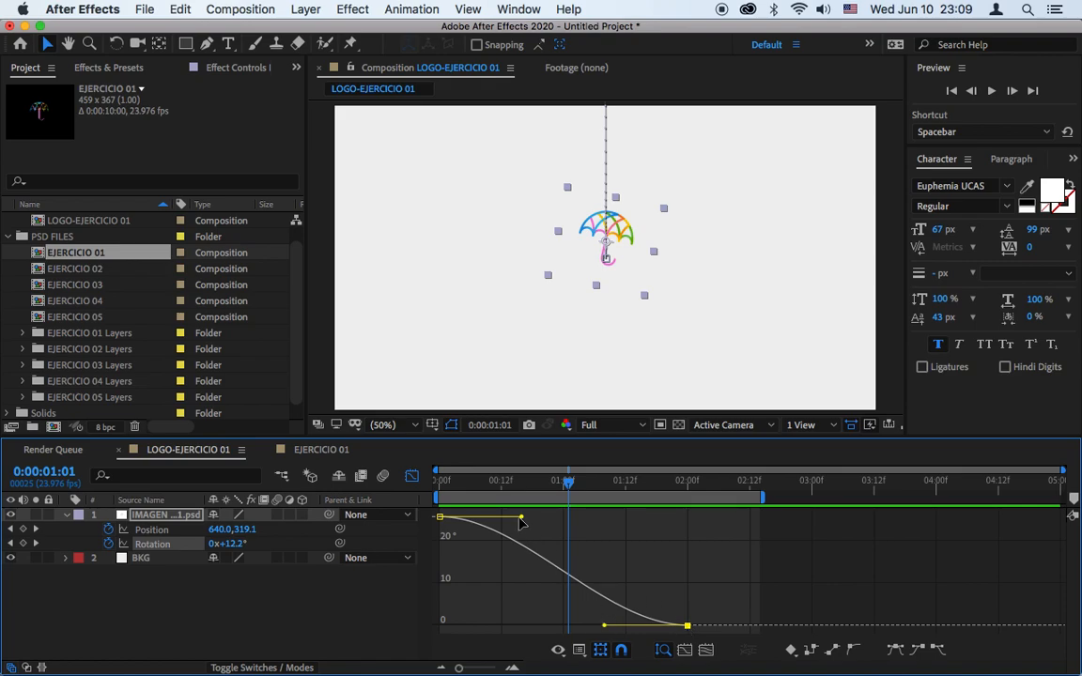
Try bending the Rotation curve into an S-shape that dips below and rises above 0° before the end, and preview the swing.
{"action": "left_click_drag", "start_coordinate": [522, 518], "coordinate": [583, 649]}
{"action": "left_click_drag", "start_coordinate": [605, 576], "coordinate": [541, 522]}
{"action": "left_click_drag", "start_coordinate": [576, 626], "coordinate": [549, 648]}
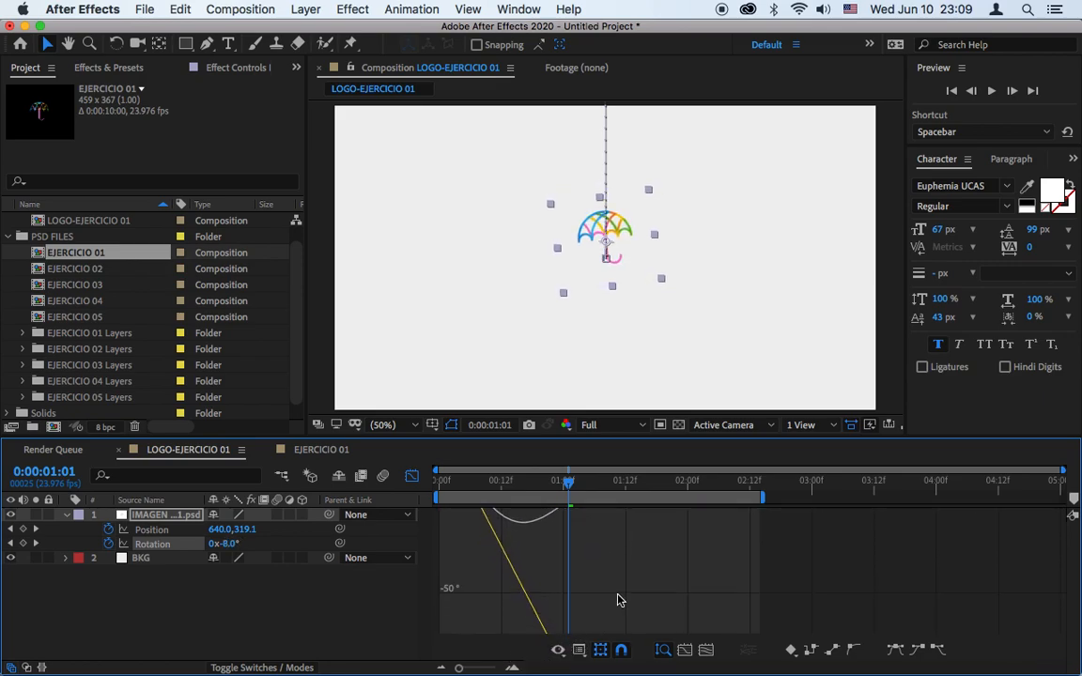
{"action": "left_click_drag", "start_coordinate": [542, 520], "coordinate": [563, 501]}
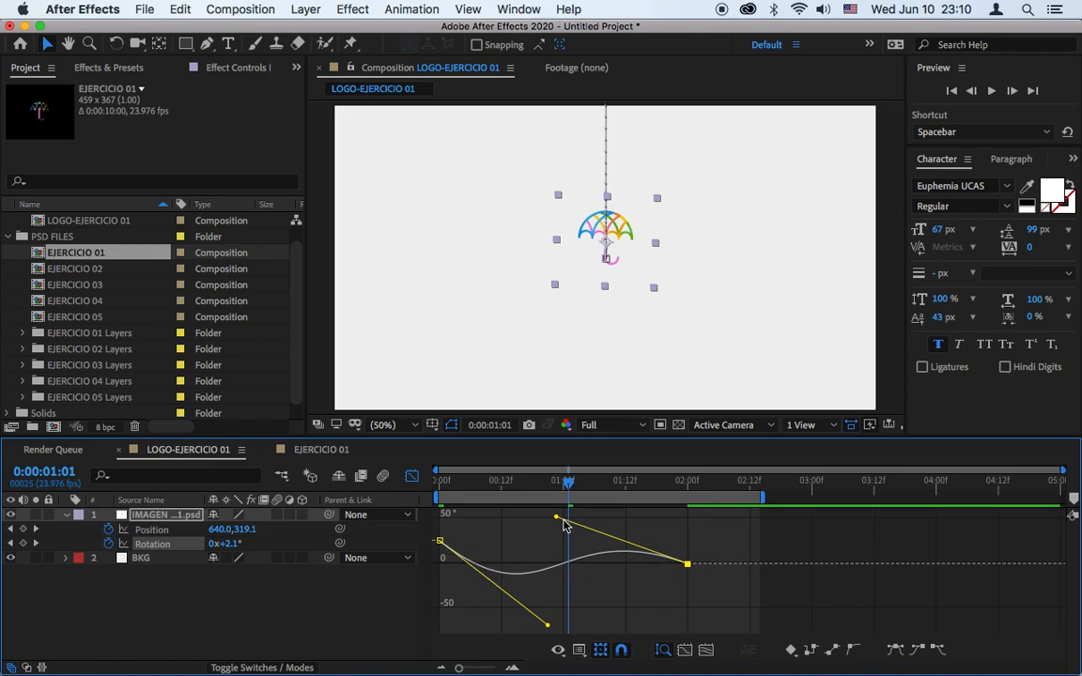
{"action": "left_click_drag", "start_coordinate": [556, 519], "coordinate": [590, 513]}
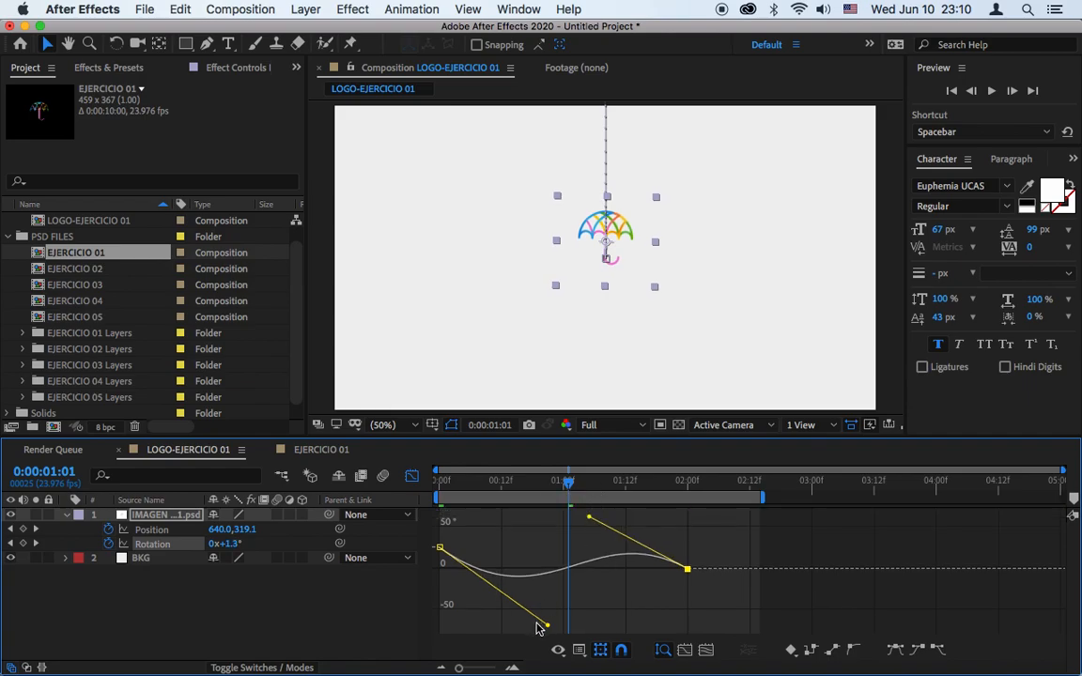
{"action": "mouse_move", "coordinate": [547, 628]}
{"action": "left_mouse_down"}
{"action": "mouse_move", "coordinate": [525, 651]}
{"action": "mouse_move", "coordinate": [531, 634]}
{"action": "left_mouse_up"}
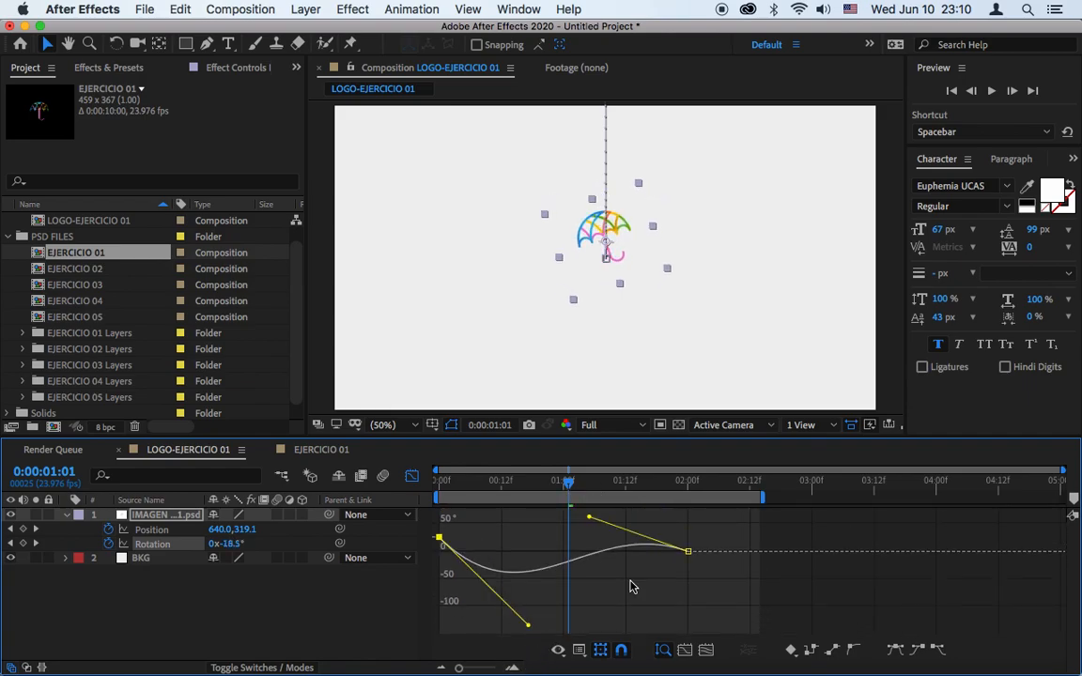
{"action": "left_click_drag", "start_coordinate": [589, 516], "coordinate": [569, 496]}
{"action": "left_click_drag", "start_coordinate": [530, 627], "coordinate": [507, 656]}
{"action": "left_click_drag", "start_coordinate": [568, 519], "coordinate": [608, 498]}
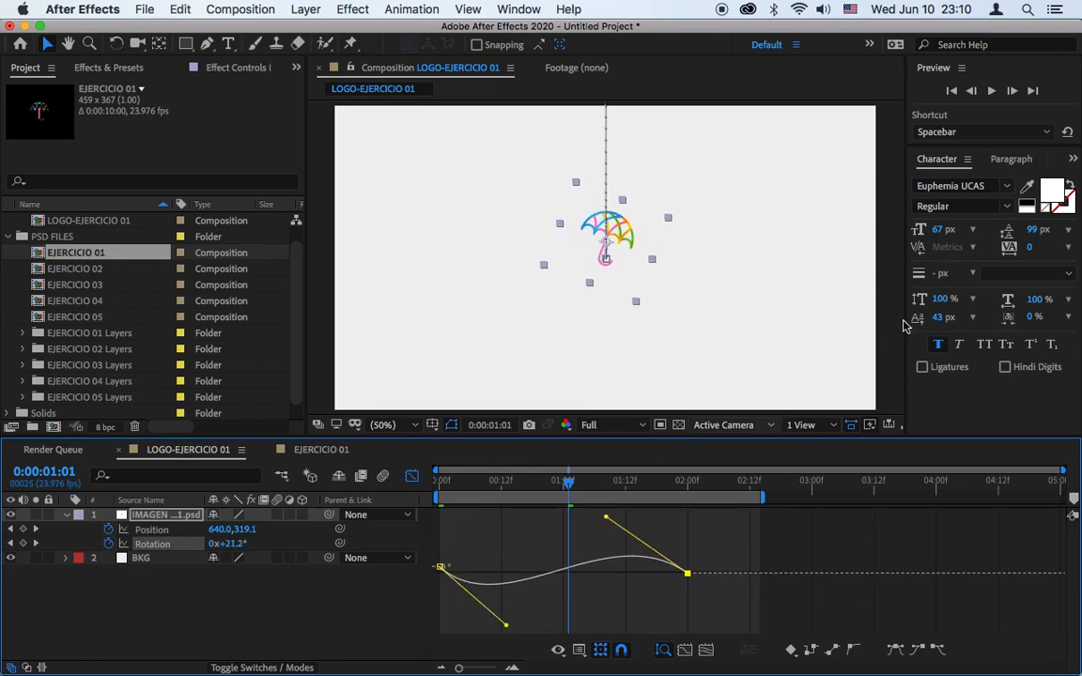
{"action": "left_click", "coordinate": [993, 91]}
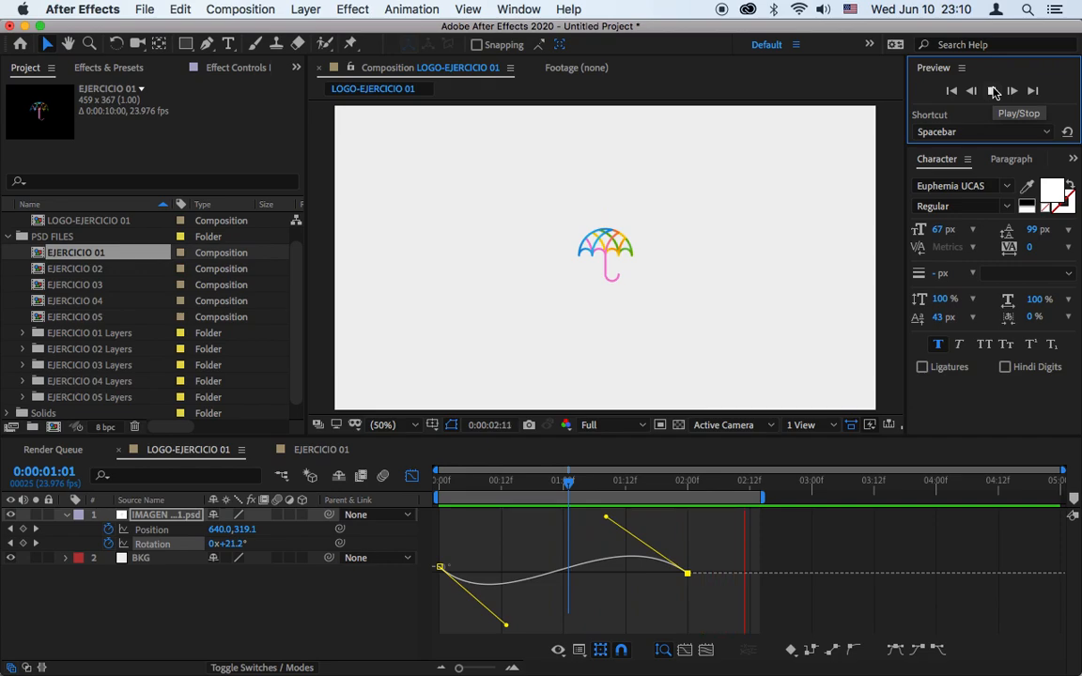
Try different lengths and angles for both Rotation curve handles while the preview loops, and stop the playback.
{"action": "left_click_drag", "start_coordinate": [605, 519], "coordinate": [473, 521]}
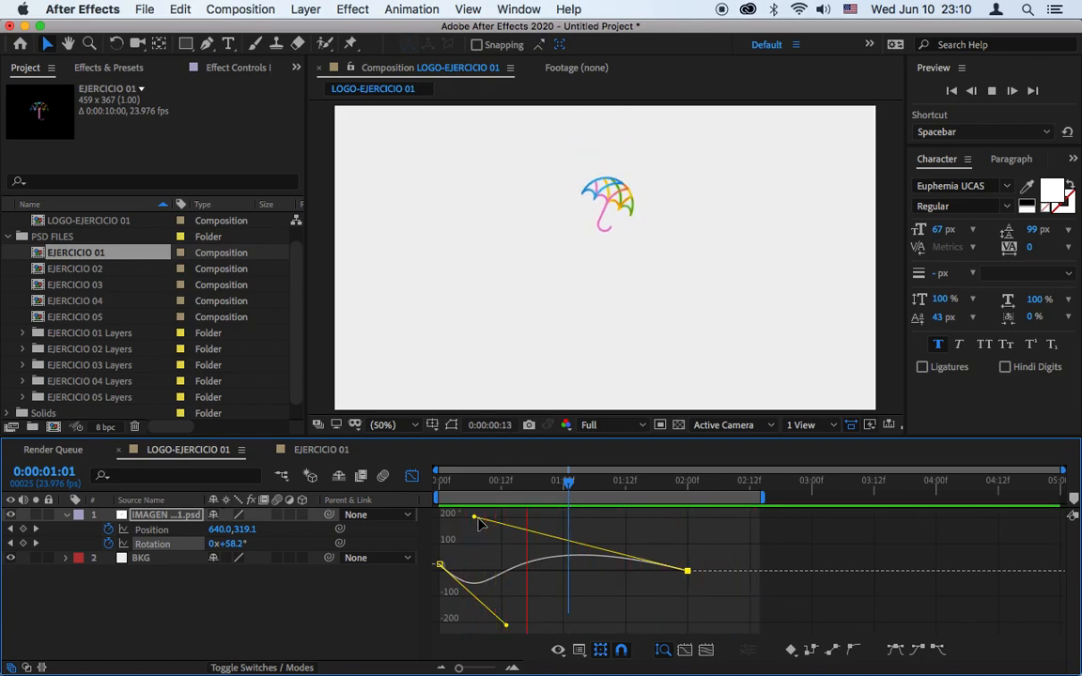
{"action": "left_click_drag", "start_coordinate": [476, 521], "coordinate": [671, 531]}
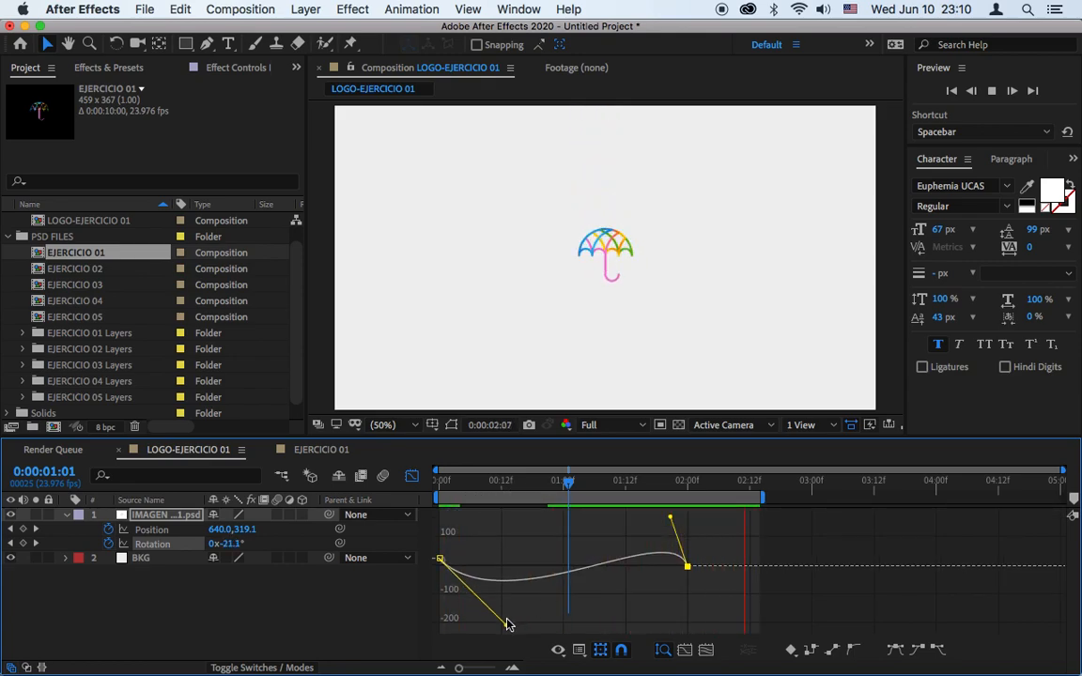
{"action": "left_click_drag", "start_coordinate": [506, 622], "coordinate": [639, 635]}
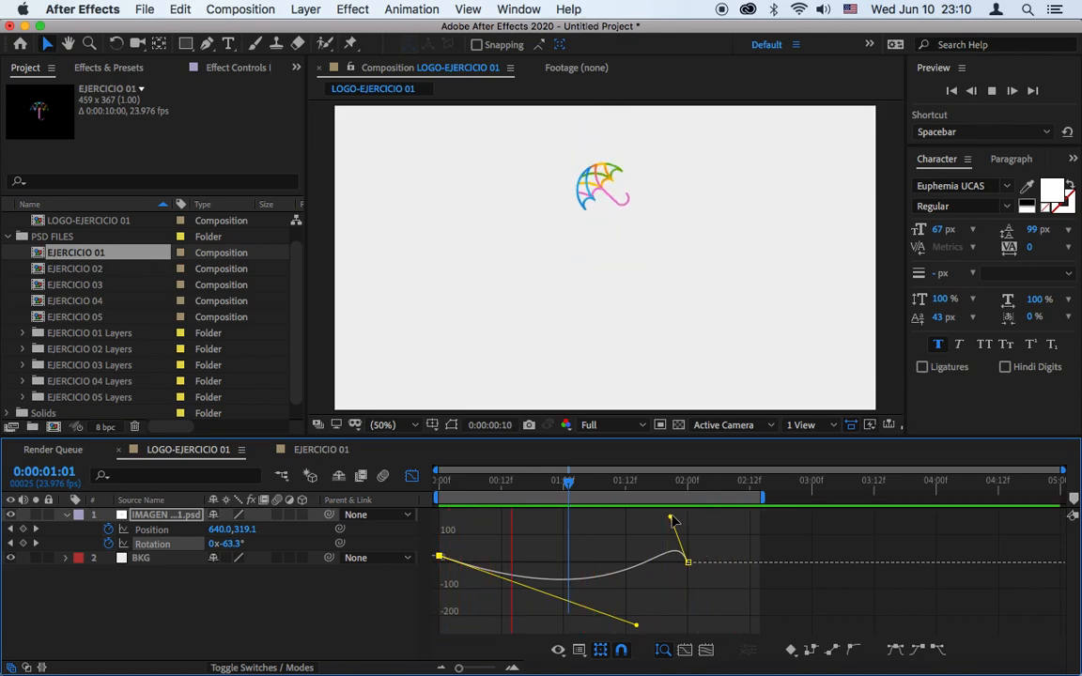
{"action": "left_click_drag", "start_coordinate": [670, 519], "coordinate": [530, 541]}
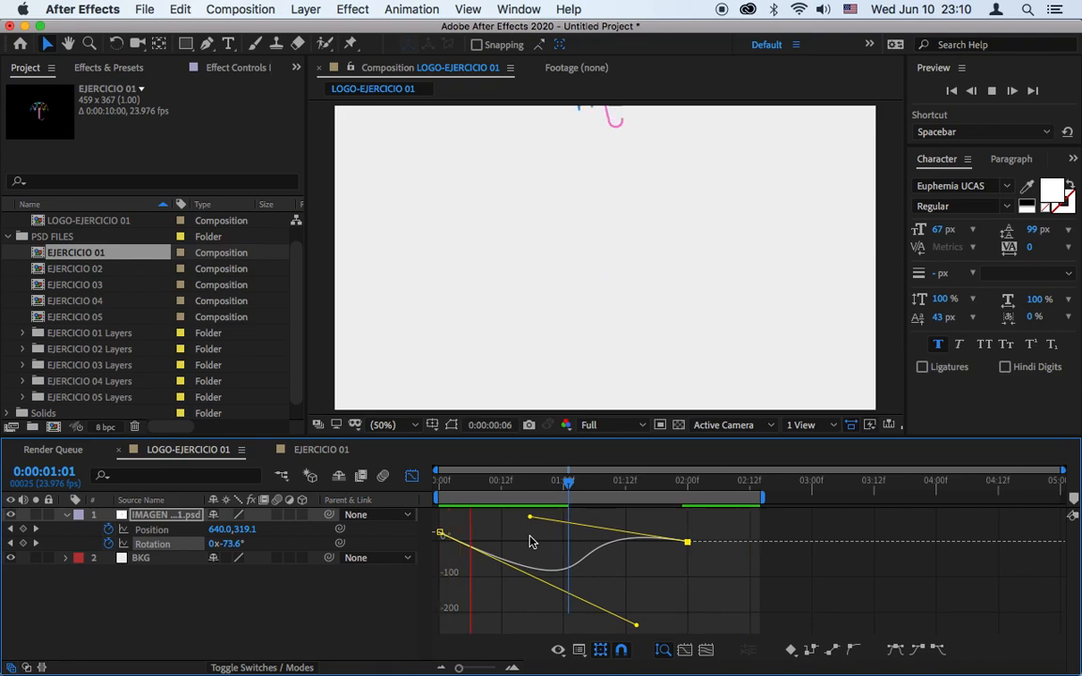
{"action": "left_click_drag", "start_coordinate": [639, 623], "coordinate": [528, 571]}
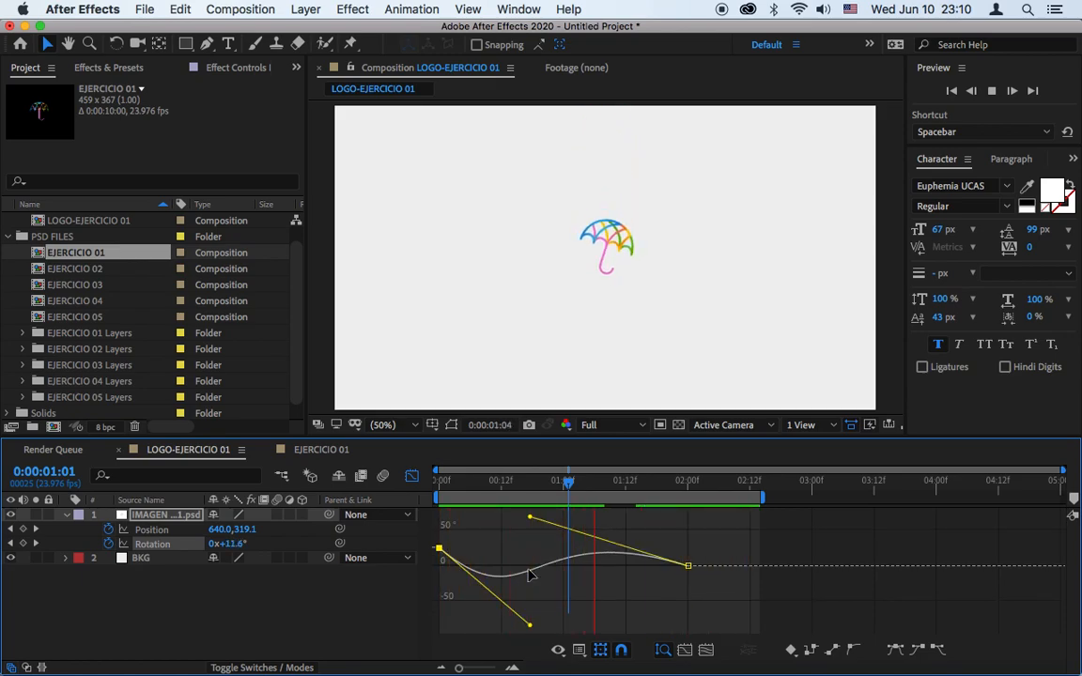
{"action": "left_click_drag", "start_coordinate": [532, 516], "coordinate": [592, 560]}
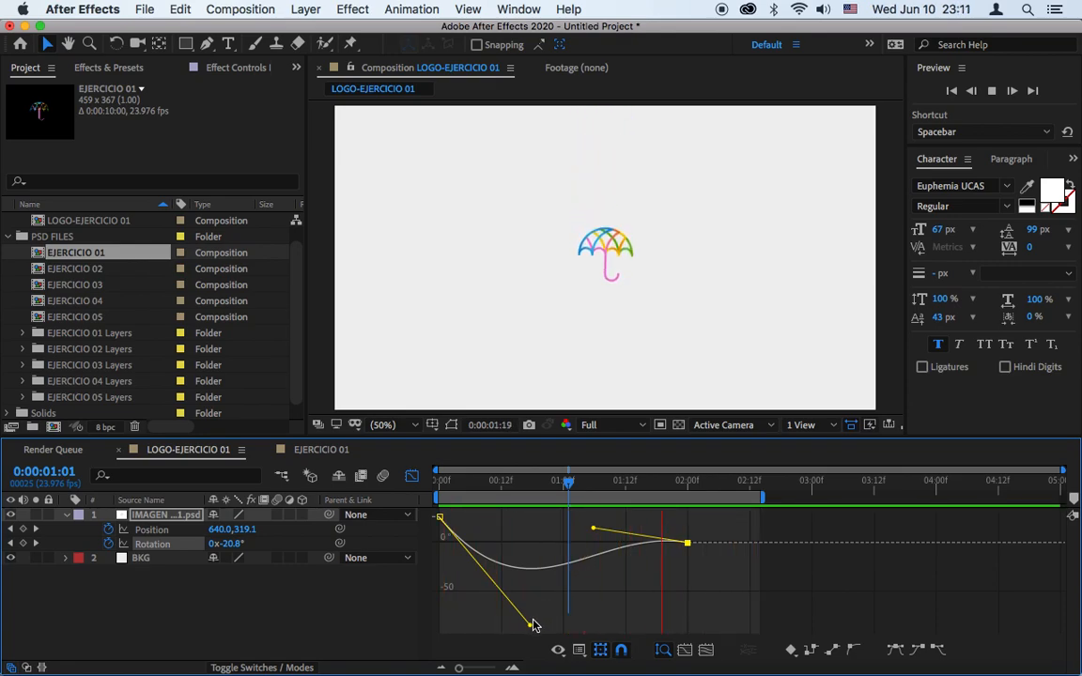
{"action": "left_click_drag", "start_coordinate": [527, 622], "coordinate": [512, 528]}
{"action": "key", "text": "space"}
Try the reverse Rotation swing, with the first keyframe's handle angled upward and the last keyframe's handle angled downward, and preview it.
{"action": "left_click", "coordinate": [437, 517]}
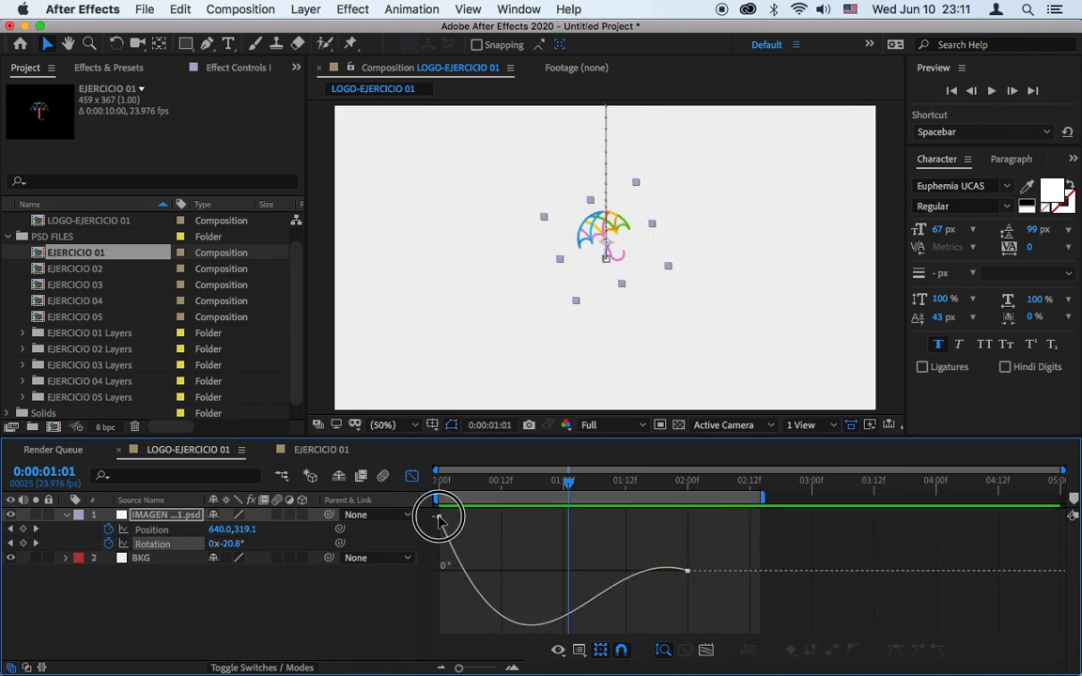
{"action": "left_click_drag", "start_coordinate": [528, 622], "coordinate": [500, 483]}
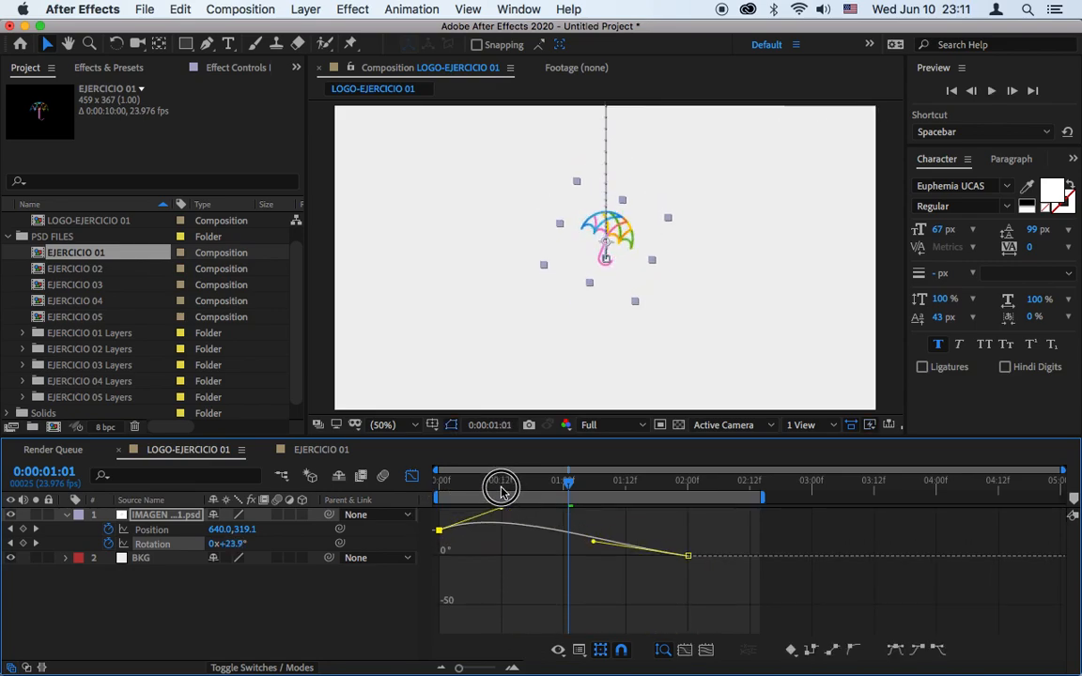
{"action": "left_click_drag", "start_coordinate": [602, 606], "coordinate": [446, 637]}
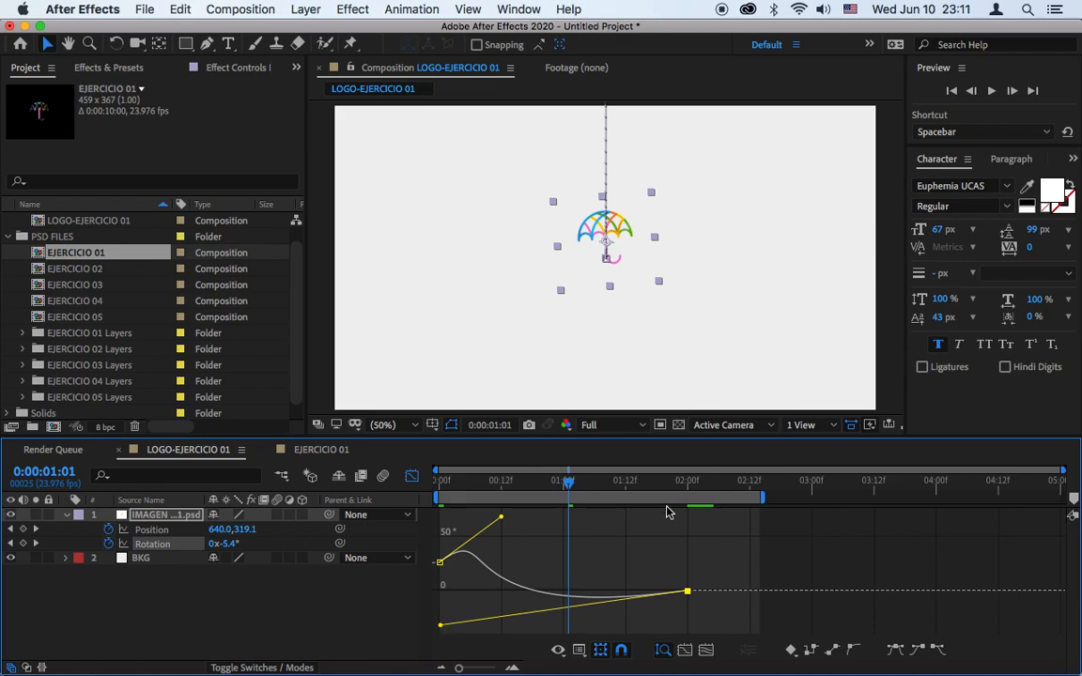
{"action": "left_click", "coordinate": [441, 563]}
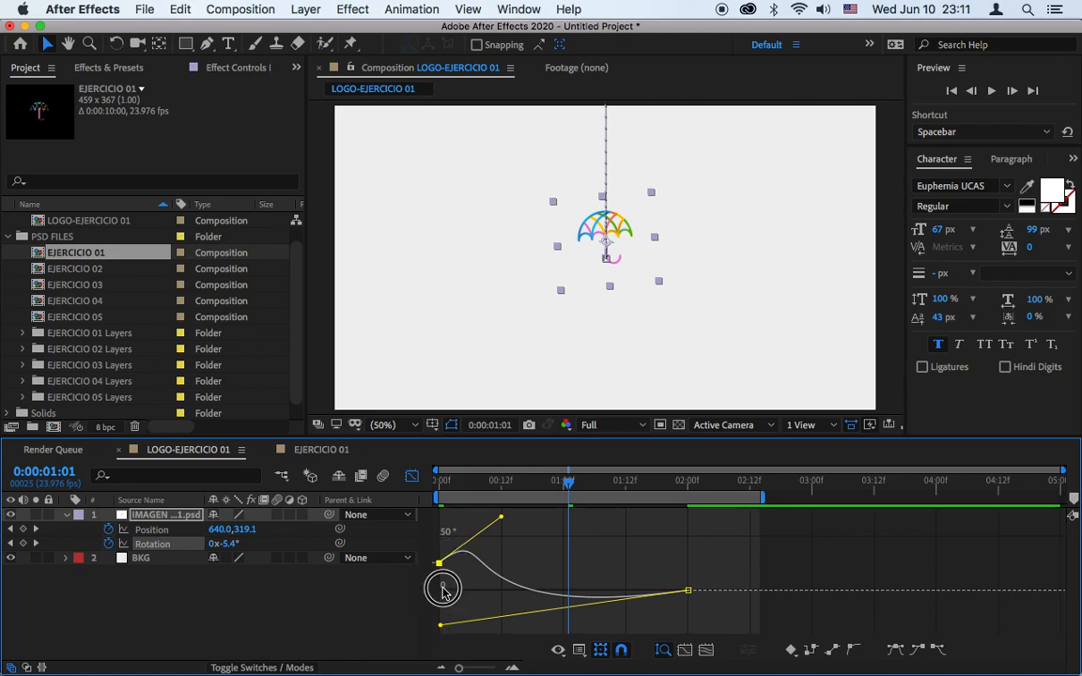
{"action": "left_click_drag", "start_coordinate": [500, 517], "coordinate": [612, 523]}
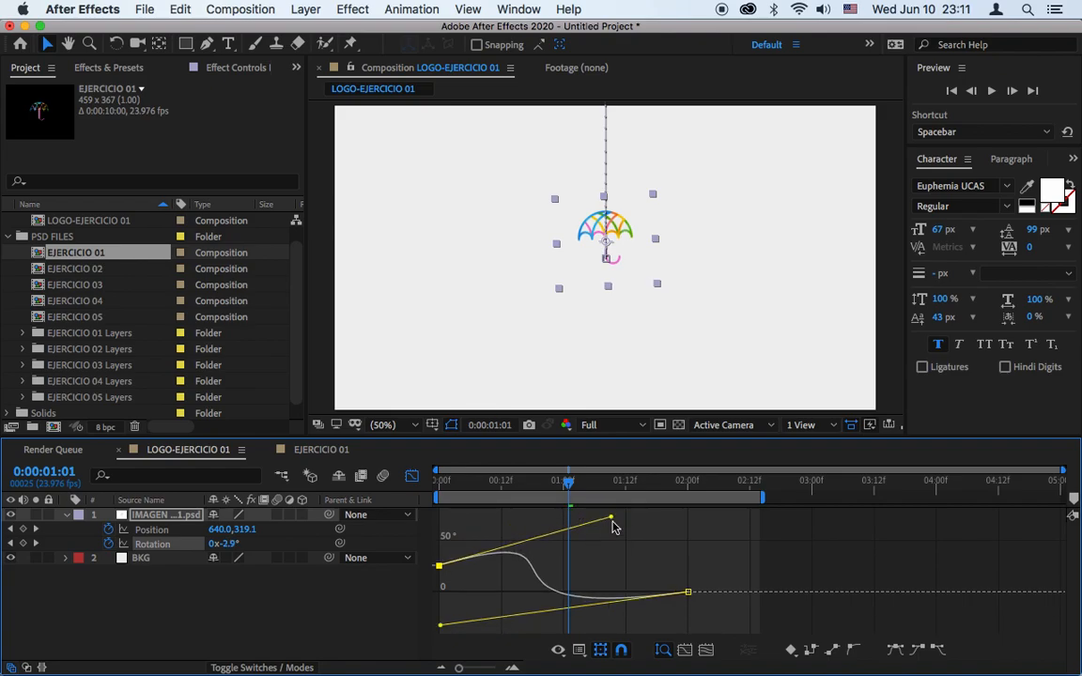
{"action": "left_click", "coordinate": [992, 93]}
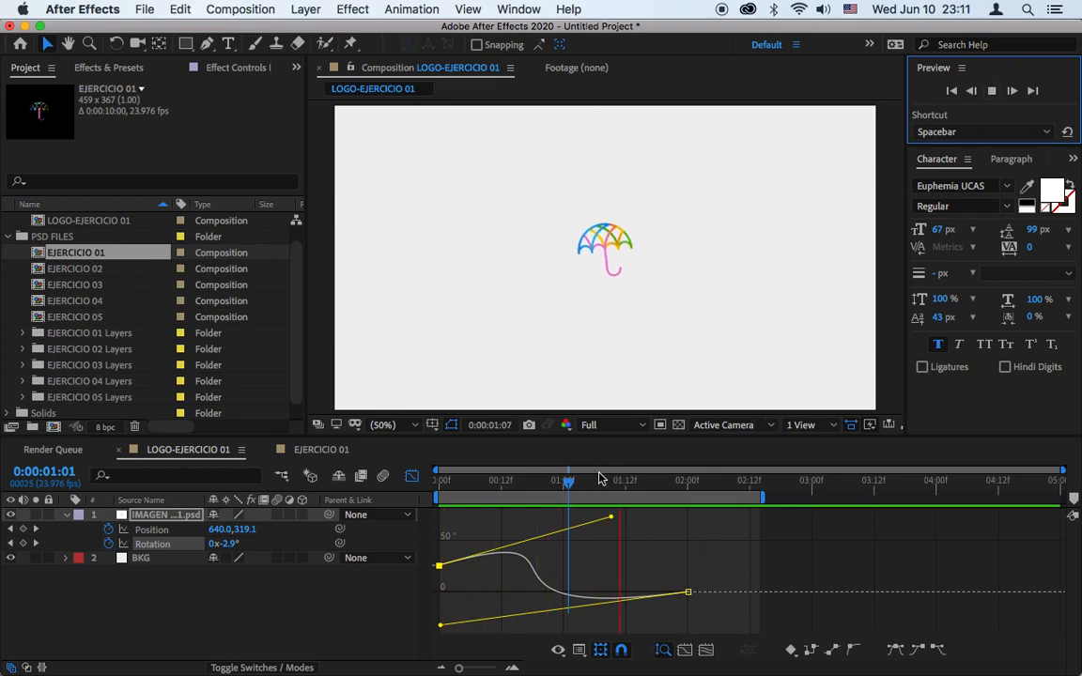
Soften the Rotation curve to fall smoothly from the start, dip slightly below 0° and settle at 0°, preview it and close the Graph Editor.
{"action": "left_click", "coordinate": [610, 518]}
{"action": "left_click_drag", "start_coordinate": [611, 517], "coordinate": [581, 581]}
{"action": "left_click_drag", "start_coordinate": [441, 625], "coordinate": [543, 622]}
{"action": "left_click", "coordinate": [992, 91]}
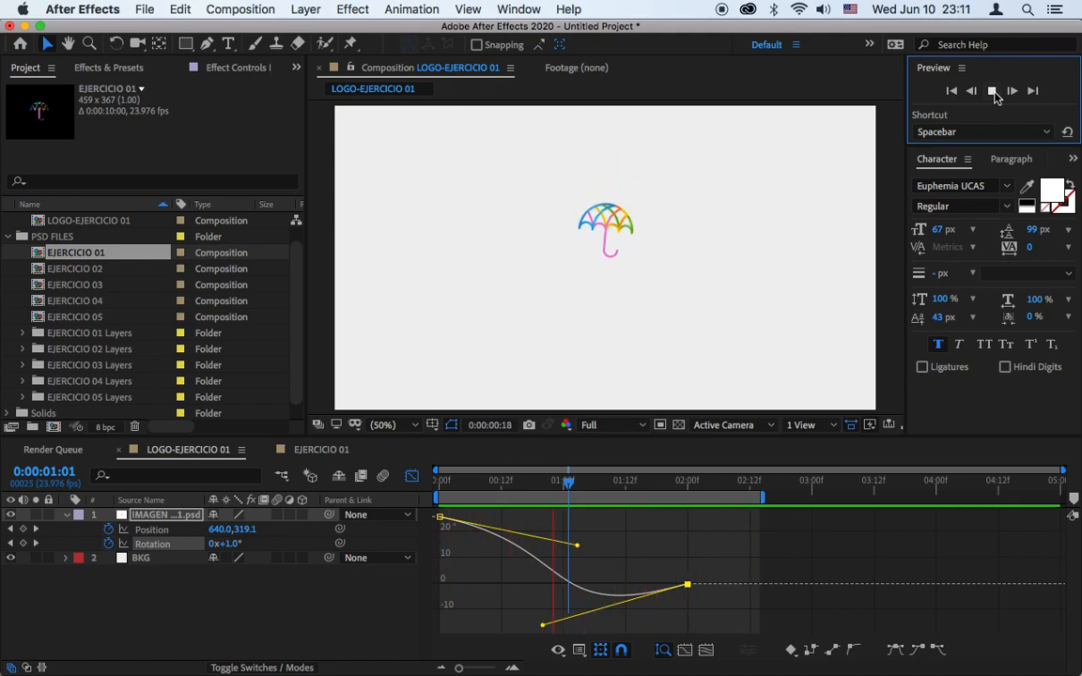
{"action": "left_click", "coordinate": [412, 477]}
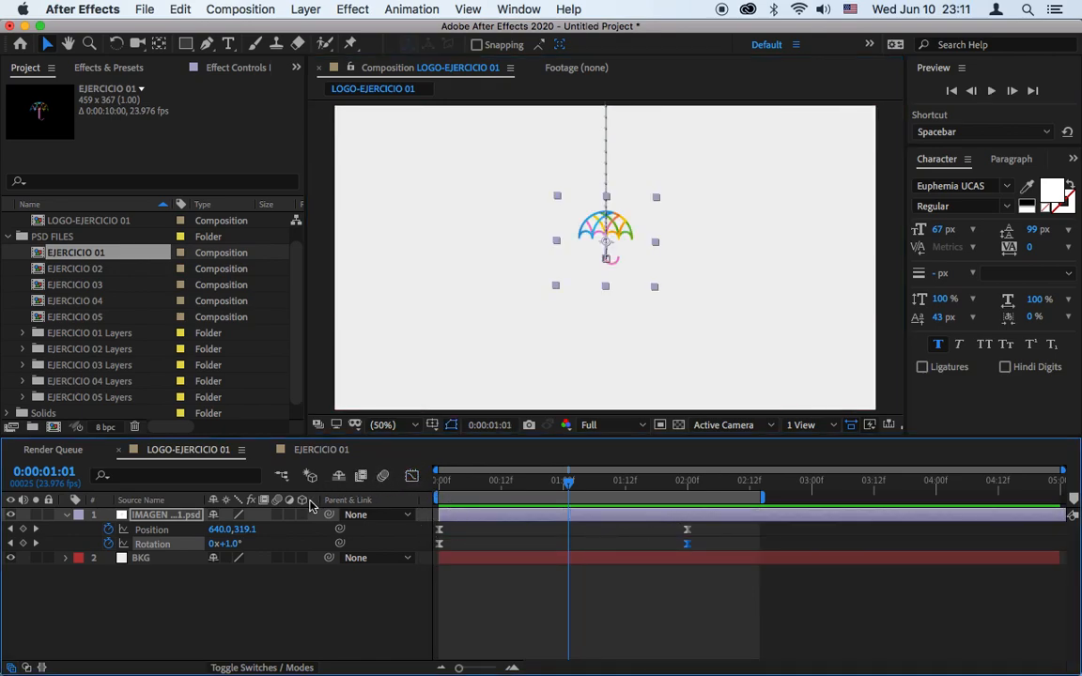
Enable motion blur for the umbrella layer and the composition, and extend the work area to the end of the timeline.
{"action": "left_click", "coordinate": [277, 517]}
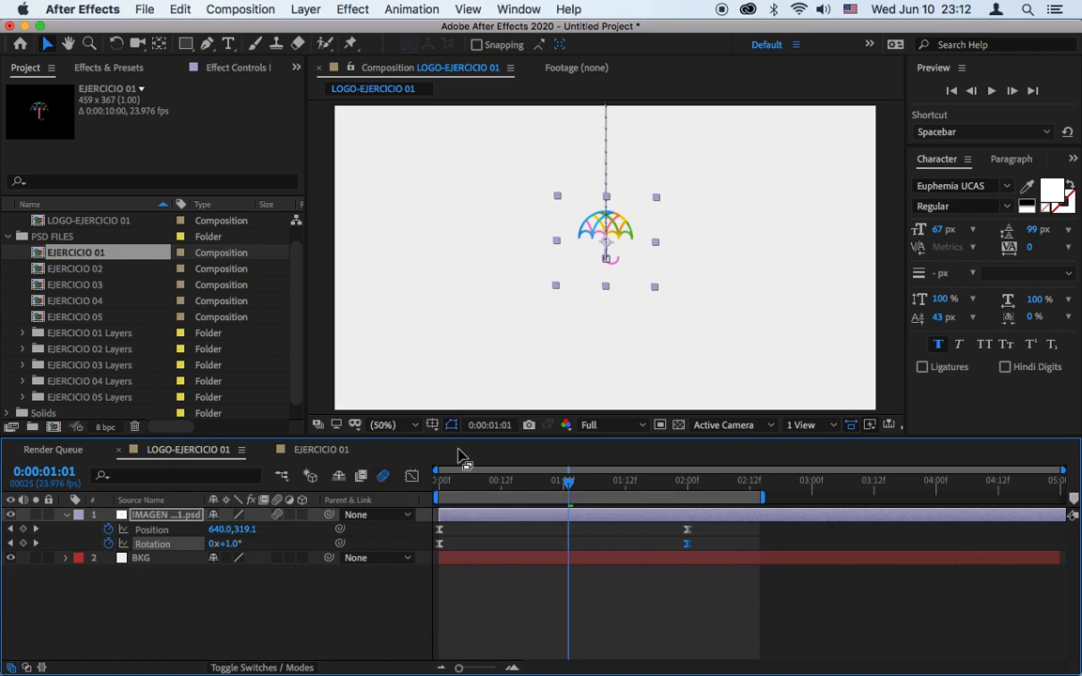
{"action": "left_click", "coordinate": [993, 92]}
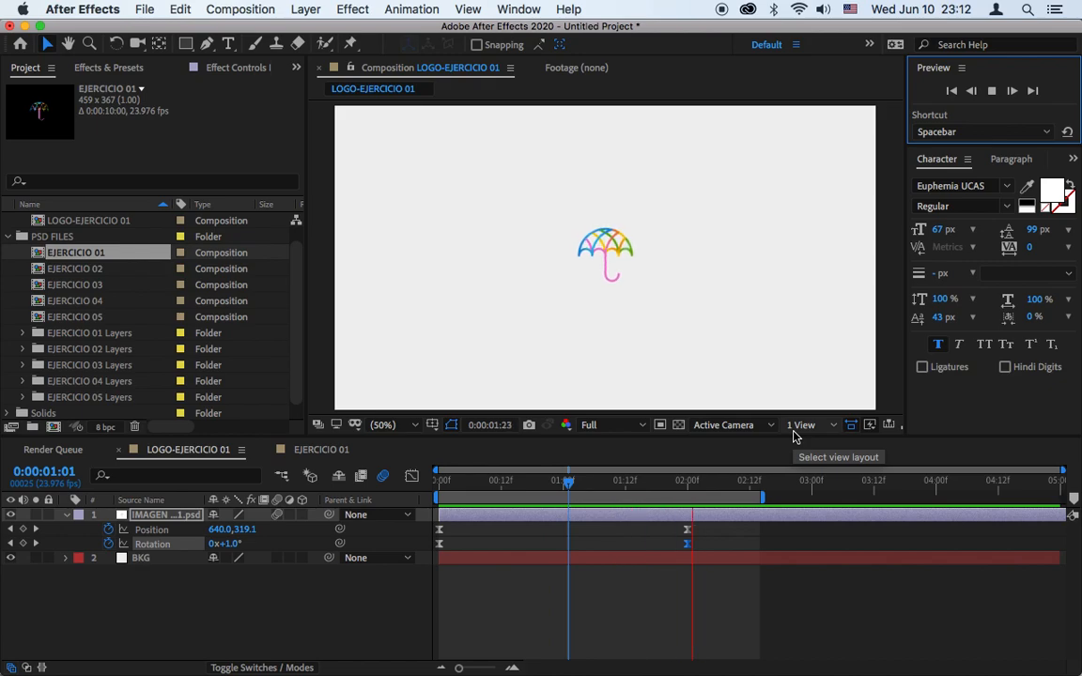
{"action": "left_click_drag", "start_coordinate": [760, 497], "coordinate": [1073, 509]}
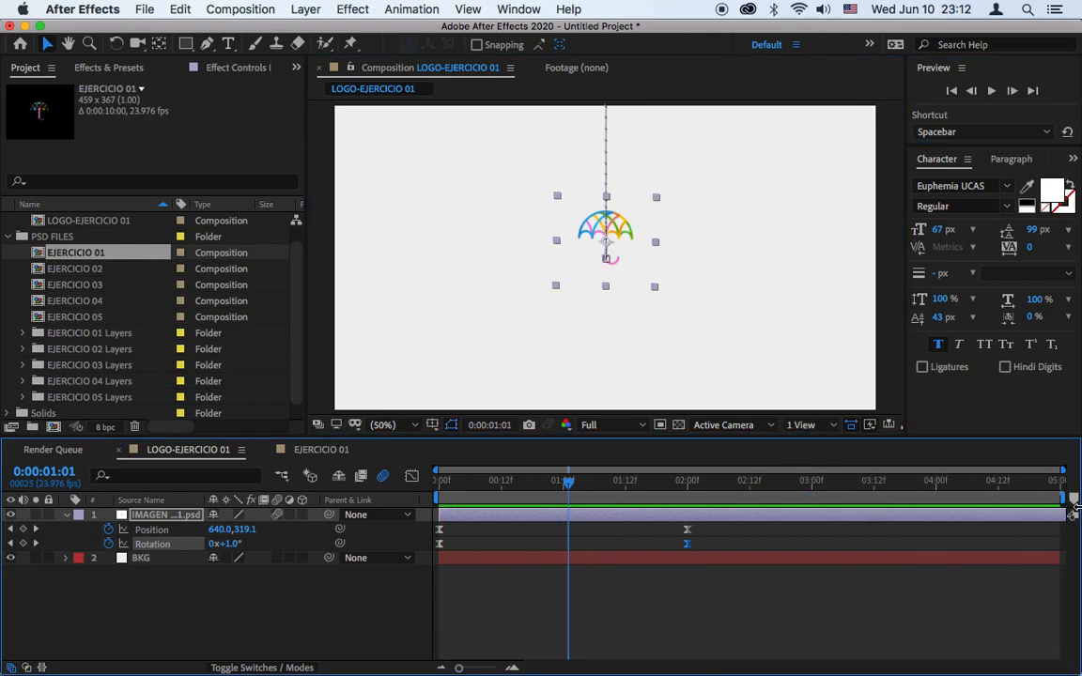
Try enlarging the umbrella layer to 206% Scale at 0:00:01:13 and preview the animation.
{"action": "left_click_drag", "start_coordinate": [569, 482], "coordinate": [630, 512]}
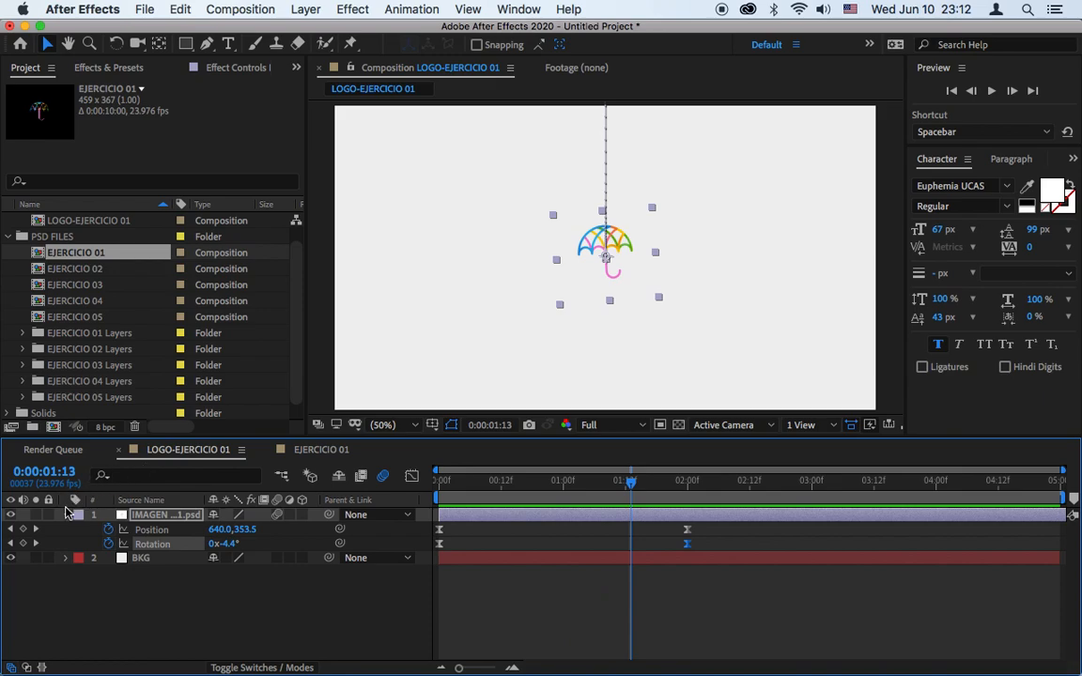
{"action": "left_click", "coordinate": [65, 515]}
{"action": "left_click", "coordinate": [152, 555]}
{"action": "left_click", "coordinate": [155, 516]}
{"action": "key", "text": "s"}
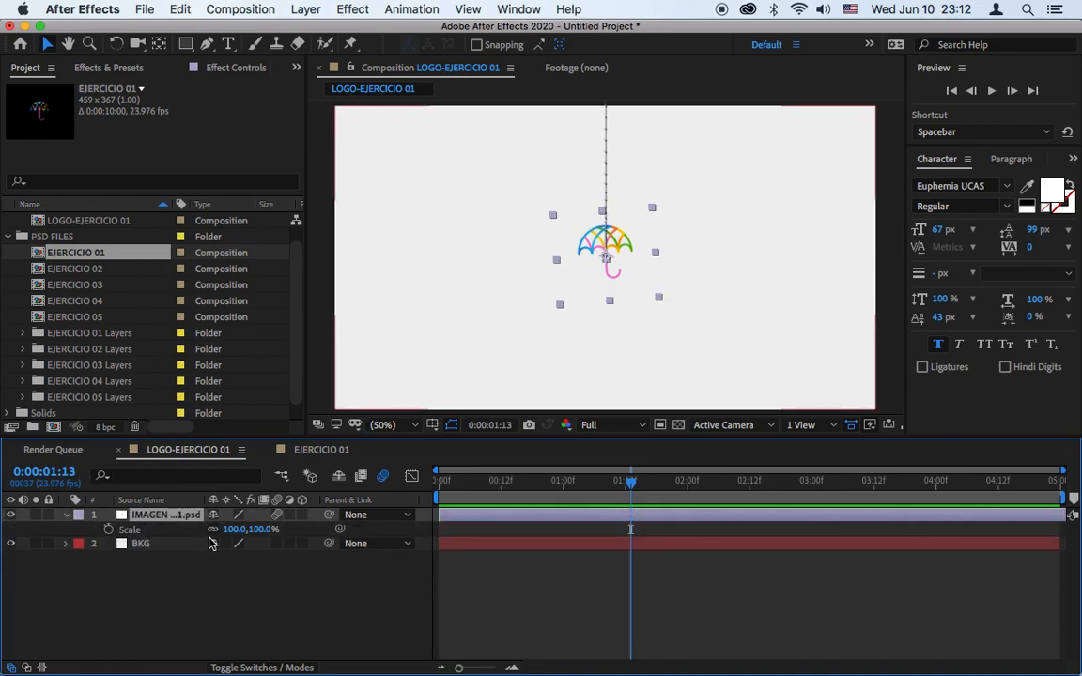
{"action": "left_click_drag", "start_coordinate": [232, 531], "coordinate": [323, 530]}
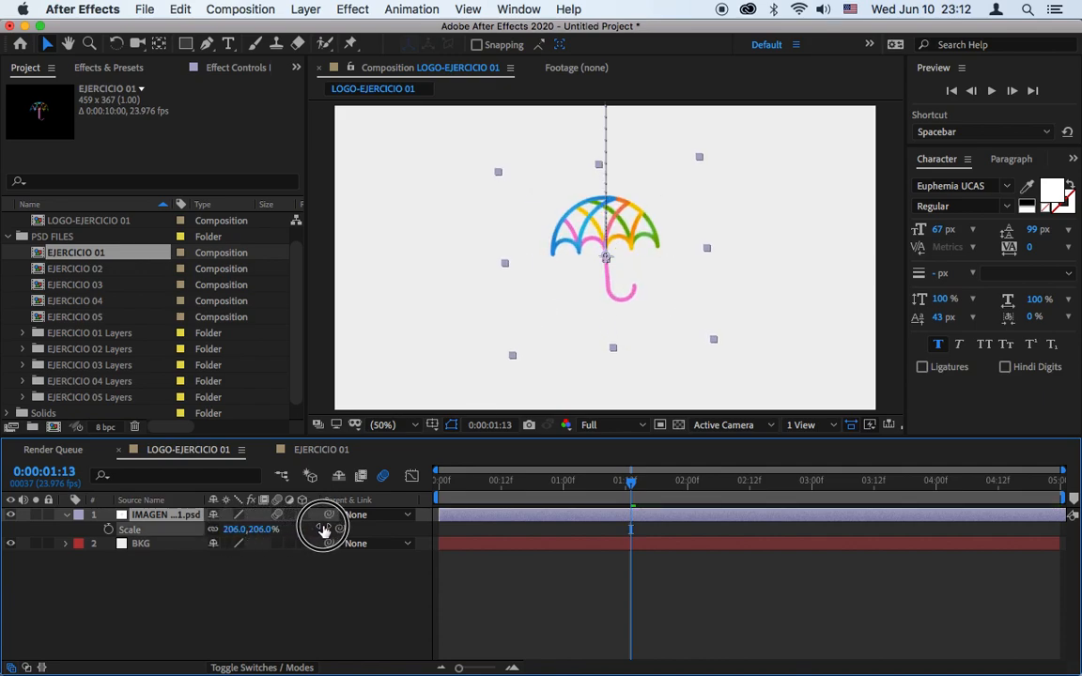
{"action": "left_click", "coordinate": [992, 91]}
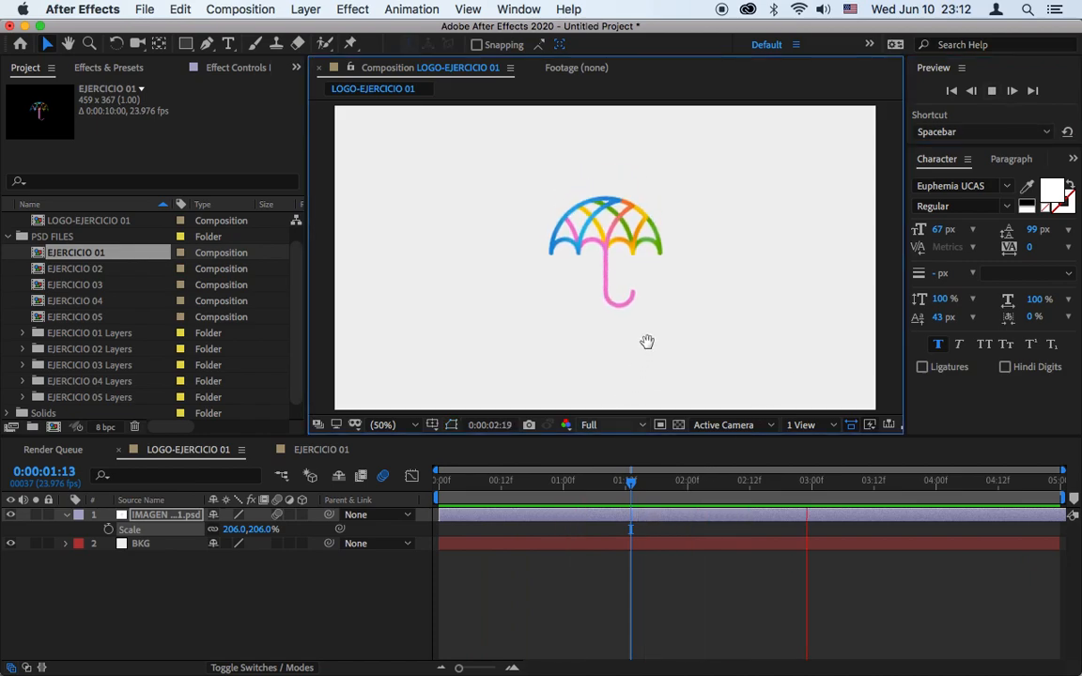
Inspect the umbrella at 100% magnification, set its Scale back to 100%, and fit the whole frame in the viewer again.
{"action": "left_click", "coordinate": [414, 424]}
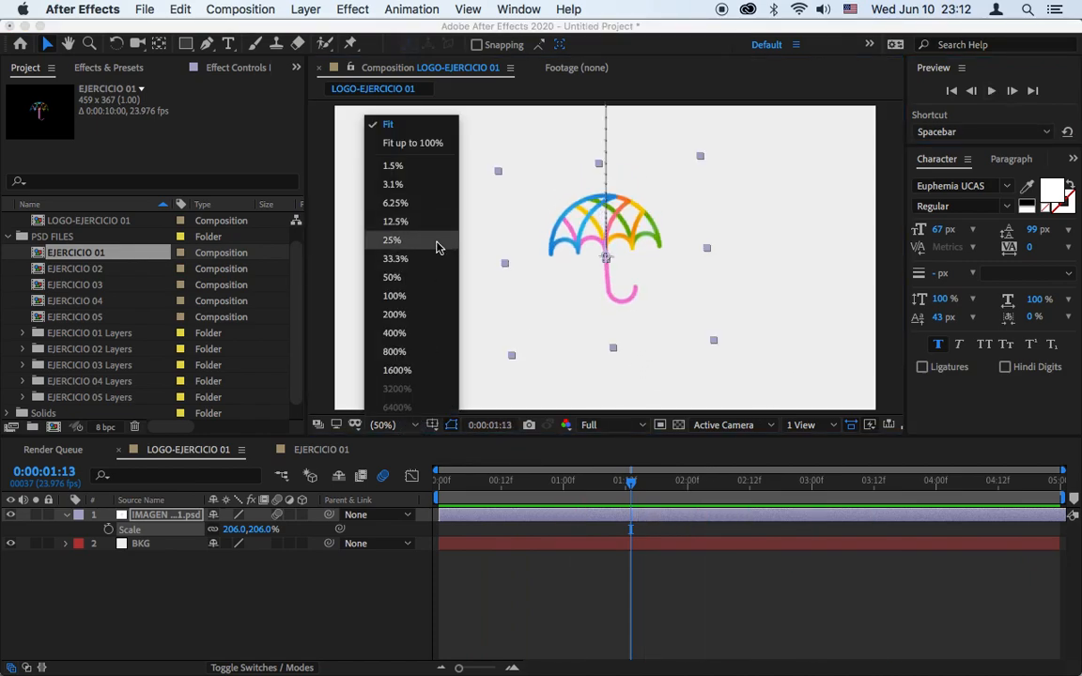
{"action": "left_click", "coordinate": [432, 296]}
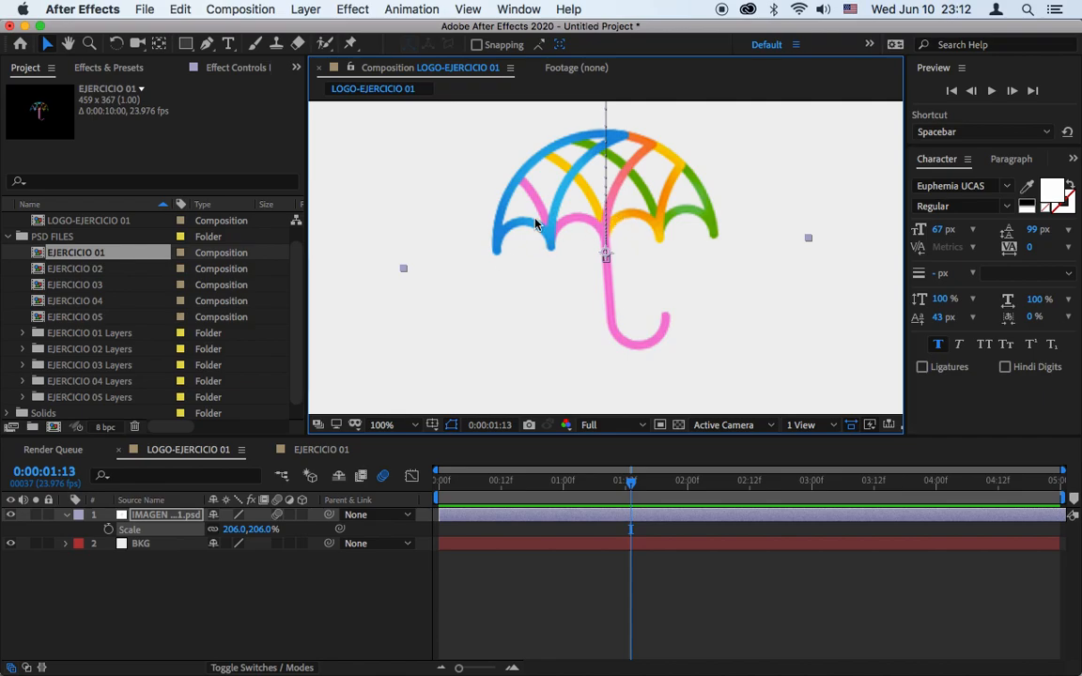
{"action": "left_click", "coordinate": [236, 529]}
{"action": "type", "text": "100"}
{"action": "key", "text": "Return"}
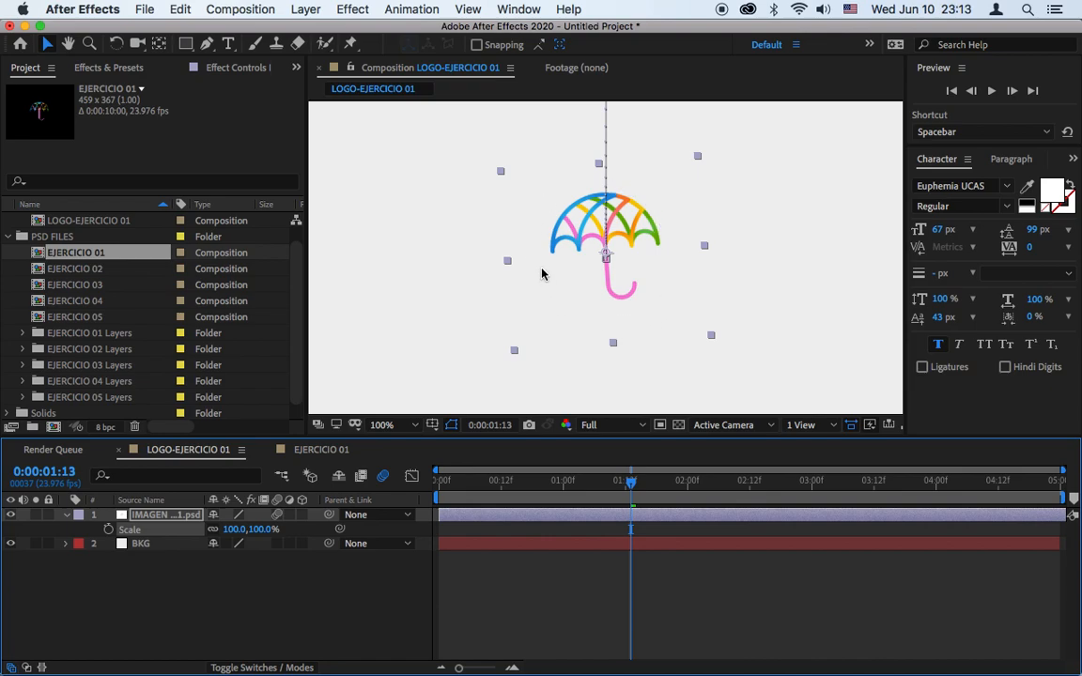
{"action": "left_click", "coordinate": [576, 562]}
{"action": "left_click", "coordinate": [419, 424]}
{"action": "left_click", "coordinate": [427, 125]}
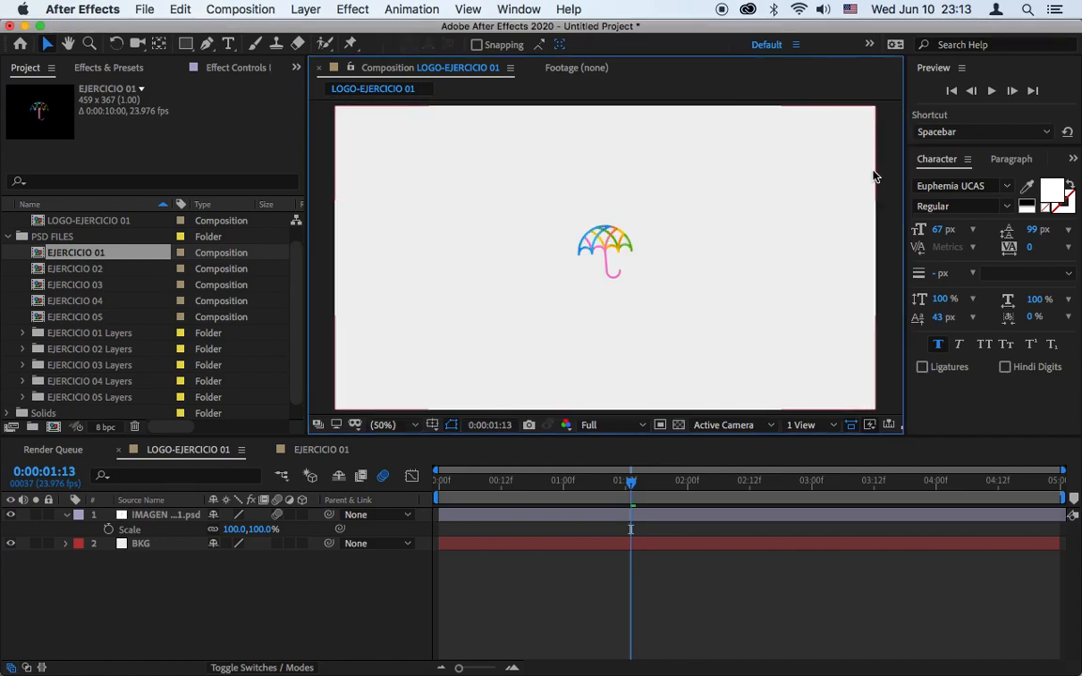
Turn on the title/action safe guides to check the umbrella's centring, deselect the layer and preview the animation.
{"action": "left_click", "coordinate": [432, 424]}
{"action": "left_click", "coordinate": [442, 443]}
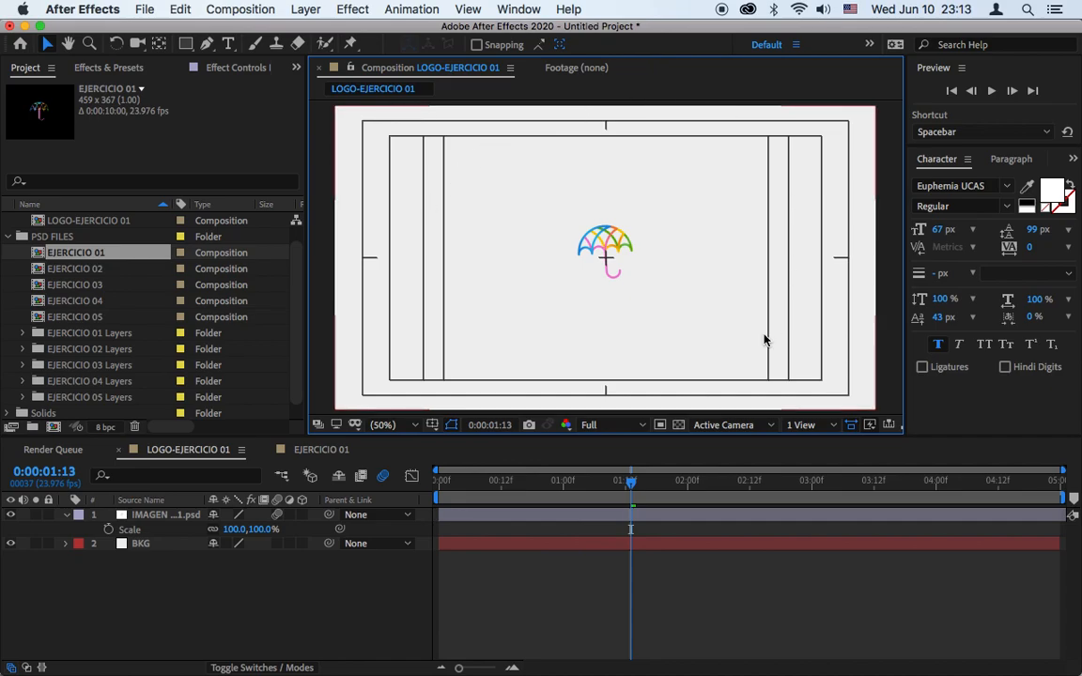
{"action": "left_click", "coordinate": [575, 242]}
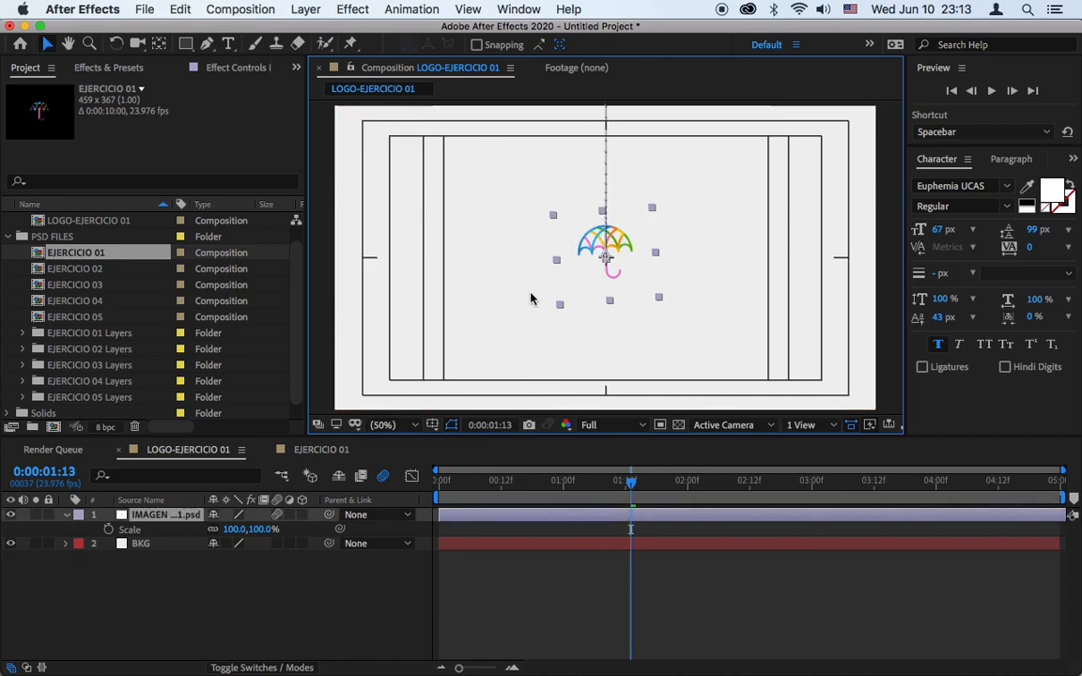
{"action": "left_click", "coordinate": [553, 565]}
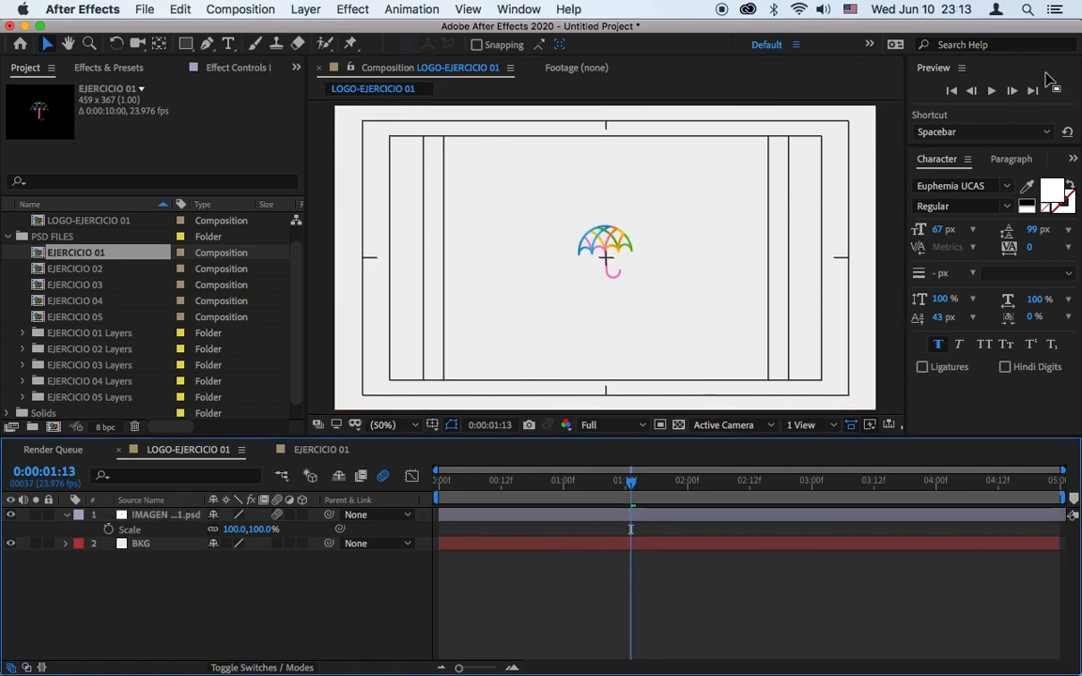
{"action": "left_click", "coordinate": [991, 90]}
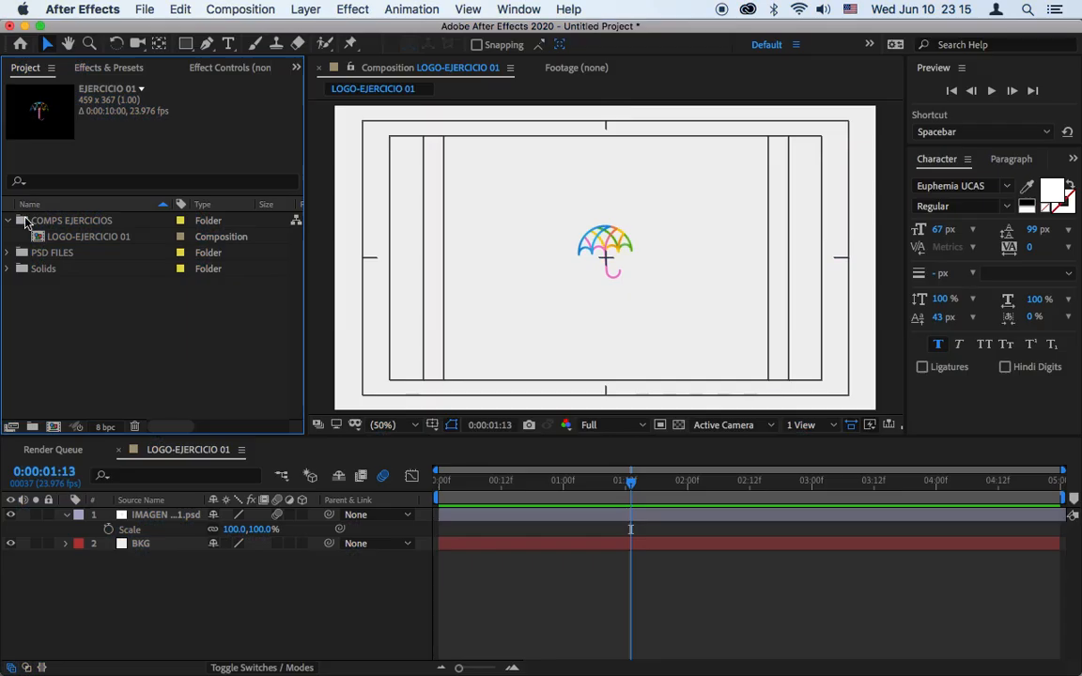
Create a composition named LOGO-EJERCICIO 02 in the COMPS EJERCICIOS folder, 1280 x 720 px at 23.976 fps, lasting 0:00:05:00.
{"action": "left_click", "coordinate": [23, 220]}
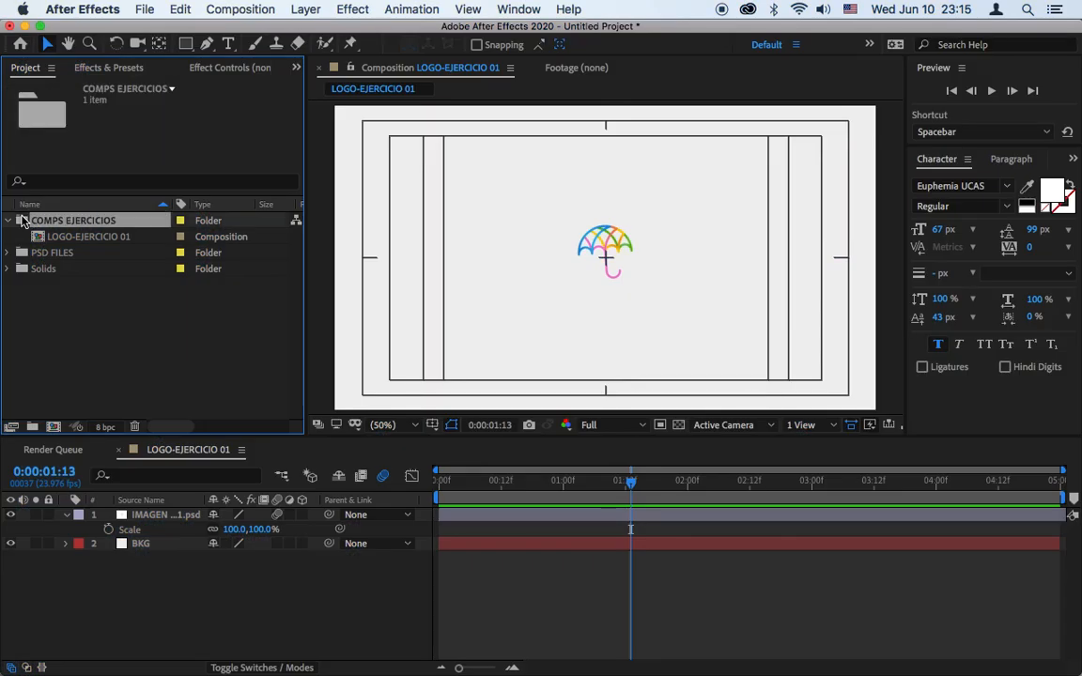
{"action": "left_click", "coordinate": [53, 427]}
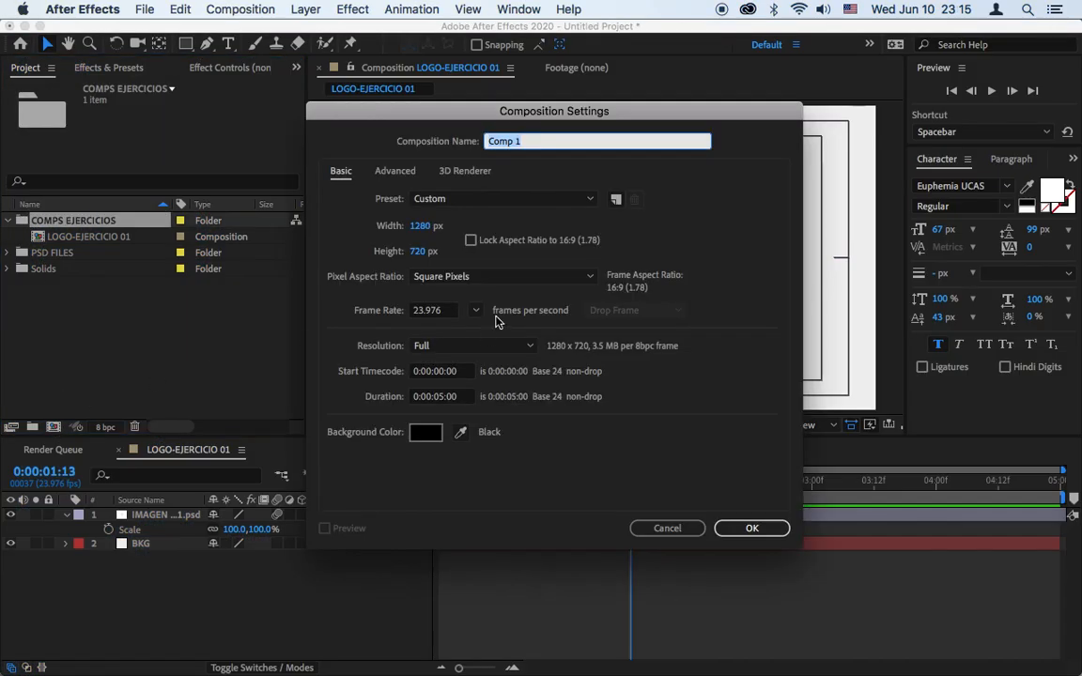
{"action": "type", "text": "LOGO-EJERCICIO 02"}
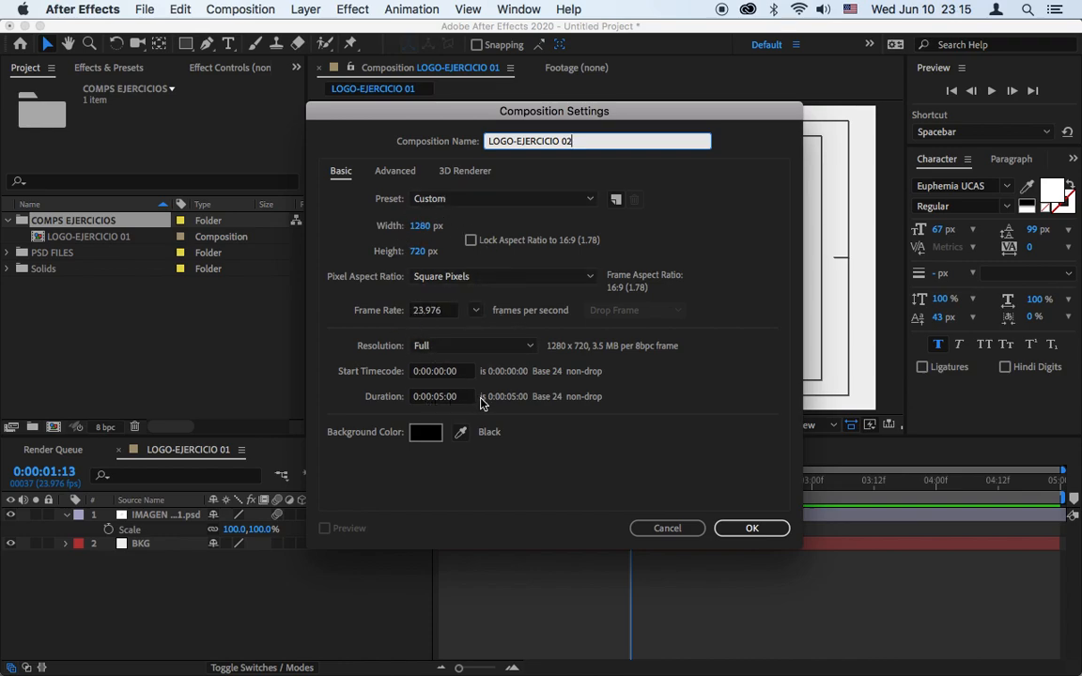
{"action": "left_click", "coordinate": [770, 529]}
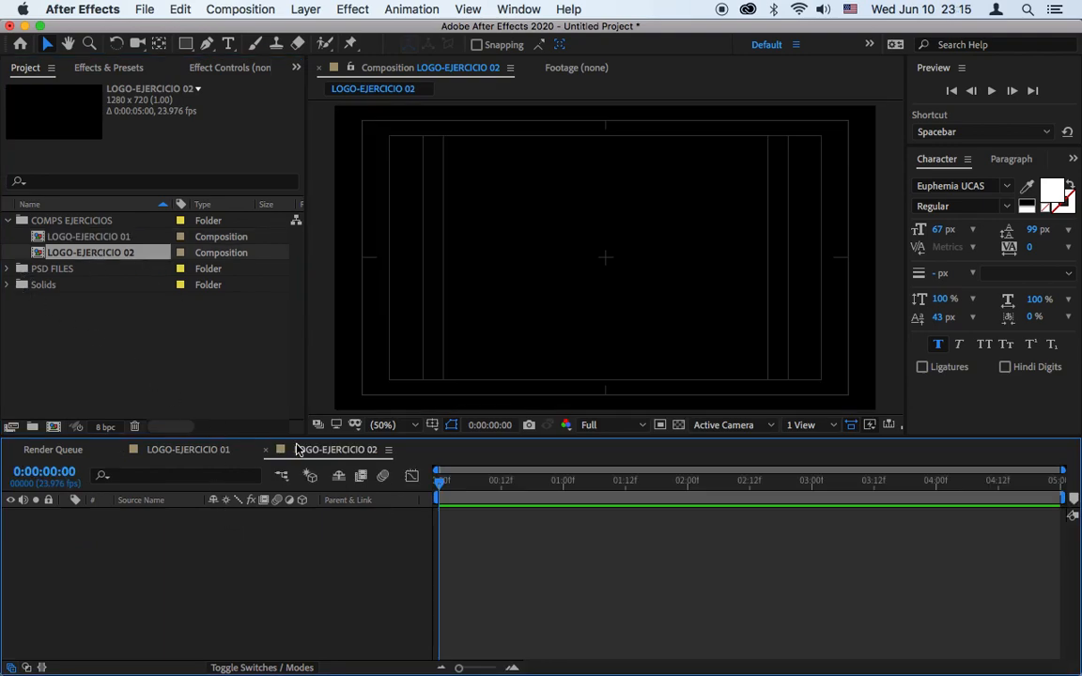
Close the LOGO-EJERCICIO 01 timeline and open the EJERCICIO 02 composition from the PSD FILES folder.
{"action": "left_click", "coordinate": [206, 451]}
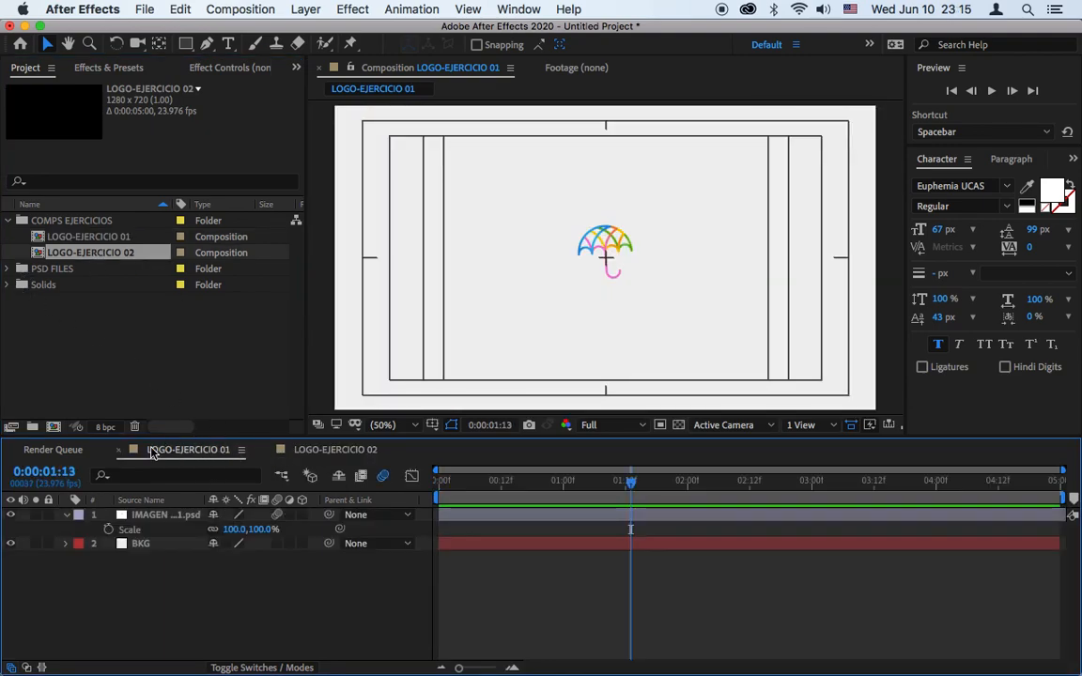
{"action": "left_click", "coordinate": [121, 451]}
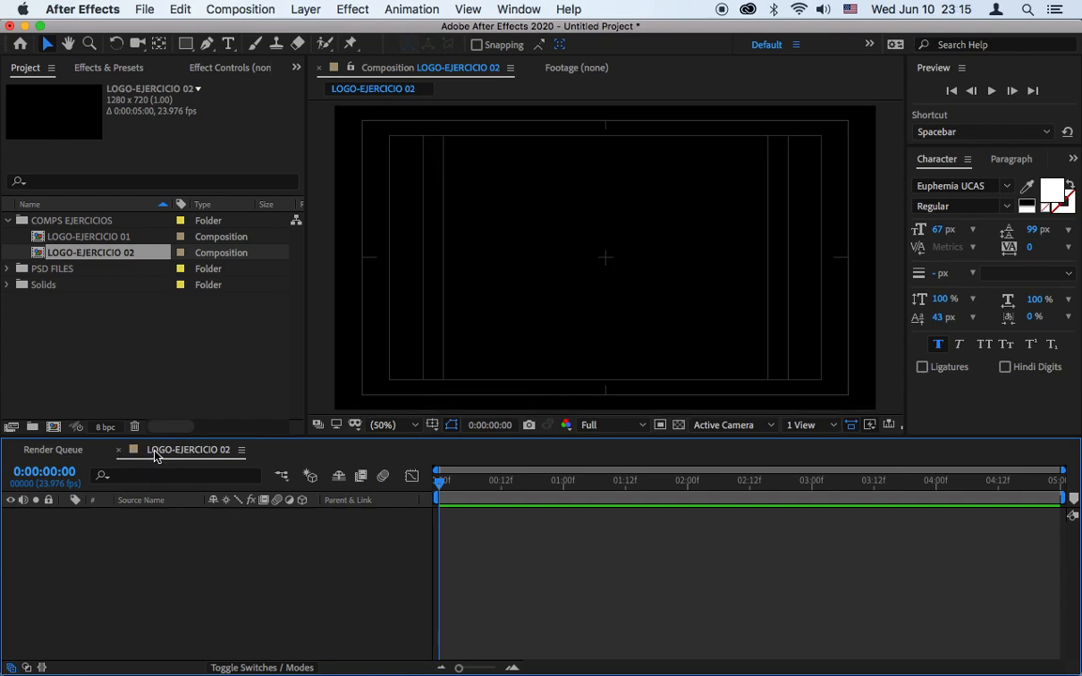
{"action": "left_click", "coordinate": [8, 269]}
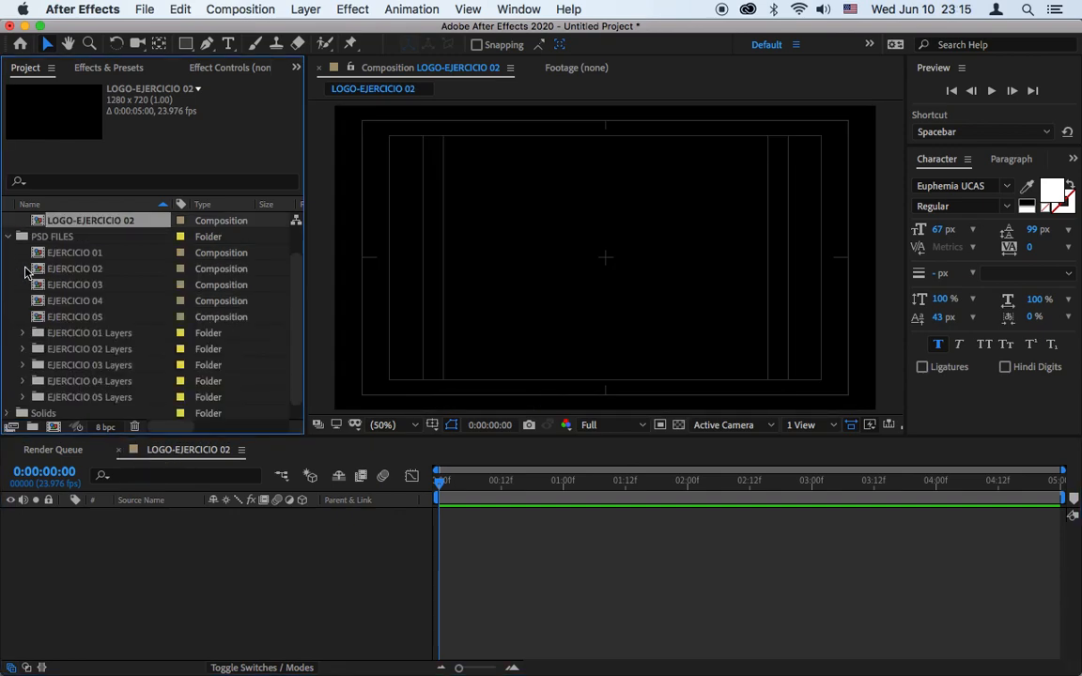
{"action": "double_click", "coordinate": [37, 269]}
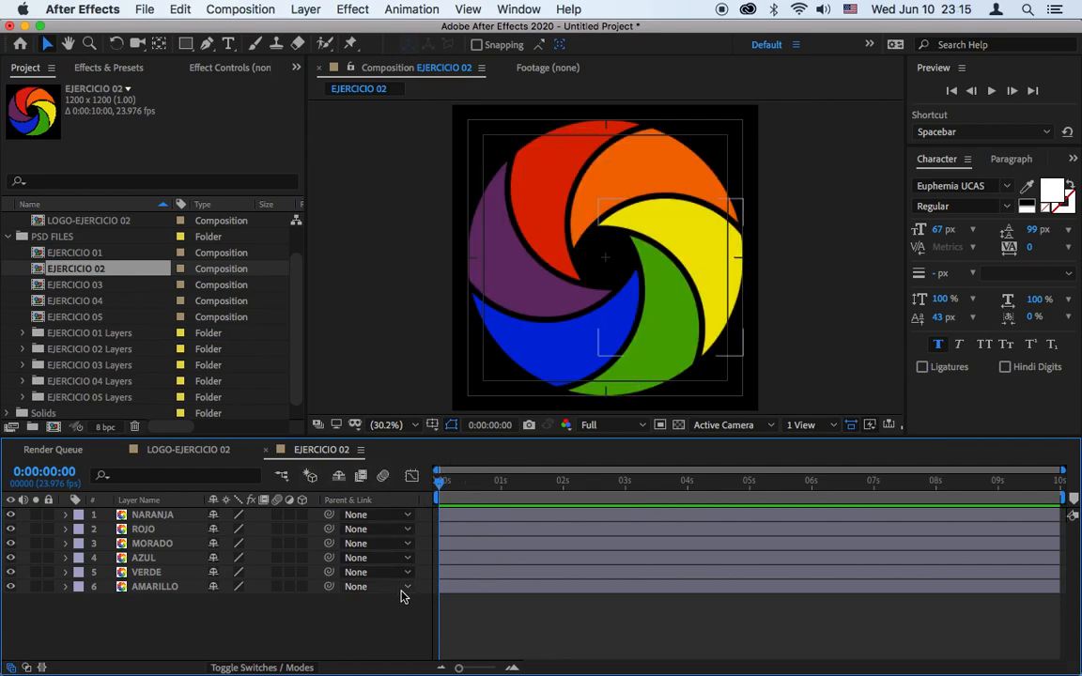
Copy all six colour layers, NARANJA through AMARILLO, from EJERCICIO 02 and paste them into LOGO-EJERCICIO 02.
{"action": "left_click", "coordinate": [150, 514]}
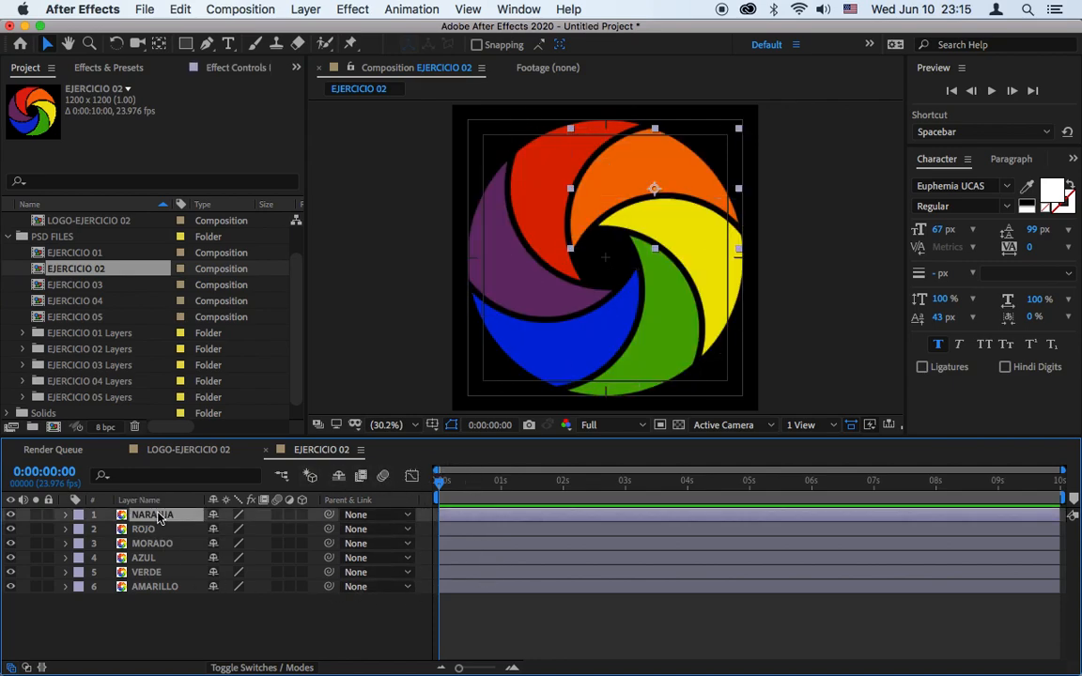
{"action": "left_click", "coordinate": [155, 587], "text": "shift"}
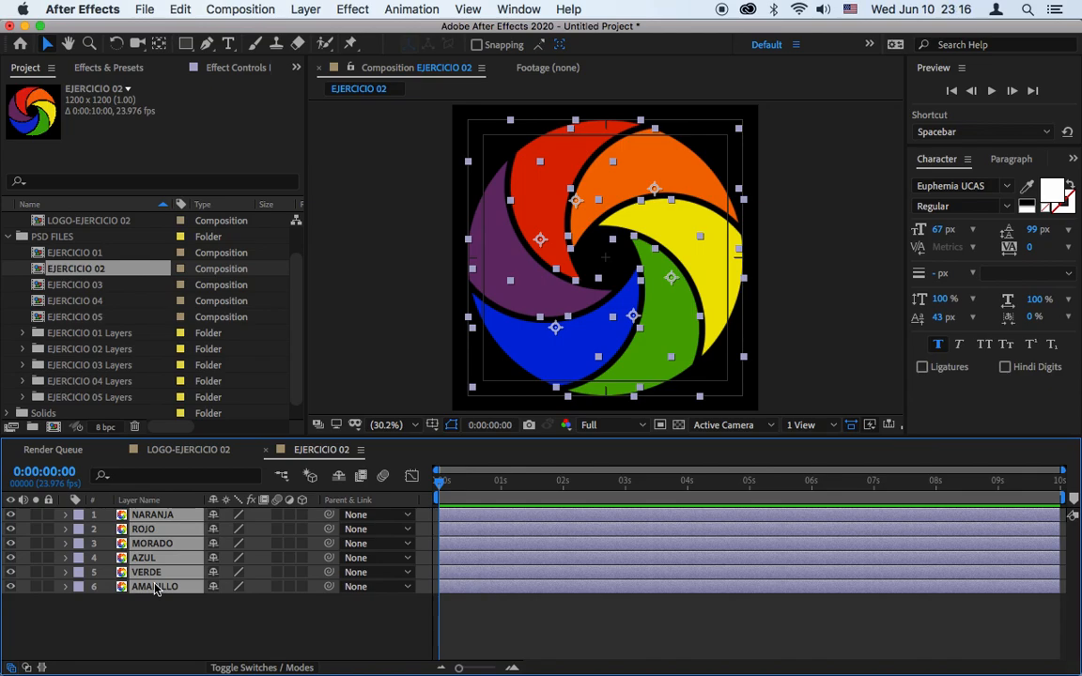
{"action": "left_click", "coordinate": [246, 9]}
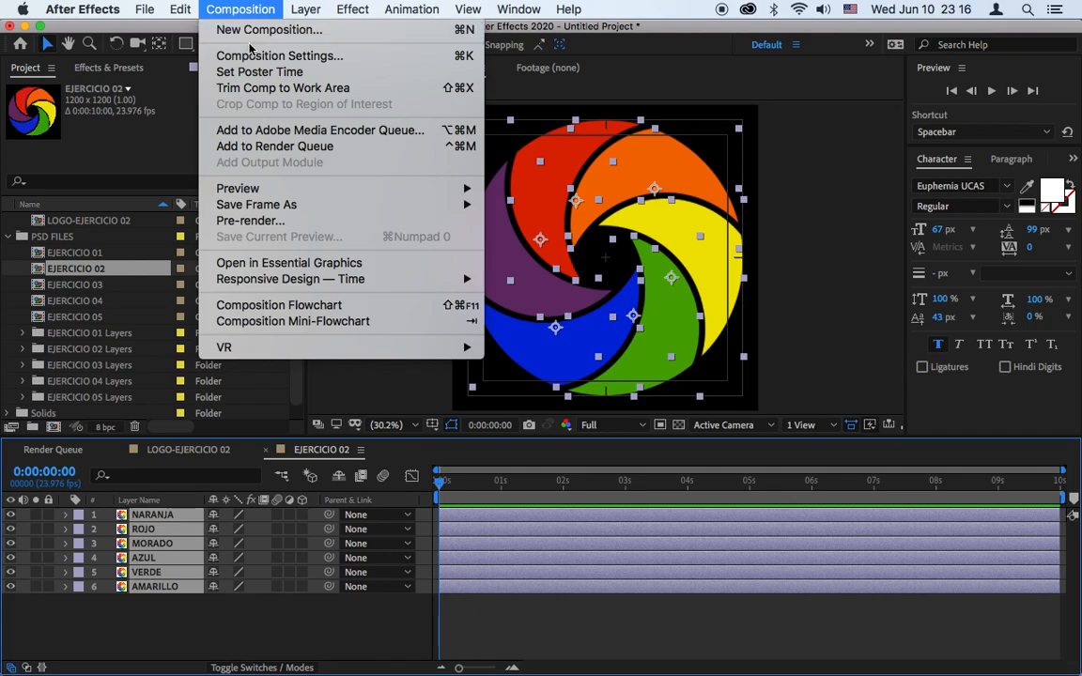
{"action": "mouse_move", "coordinate": [182, 9]}
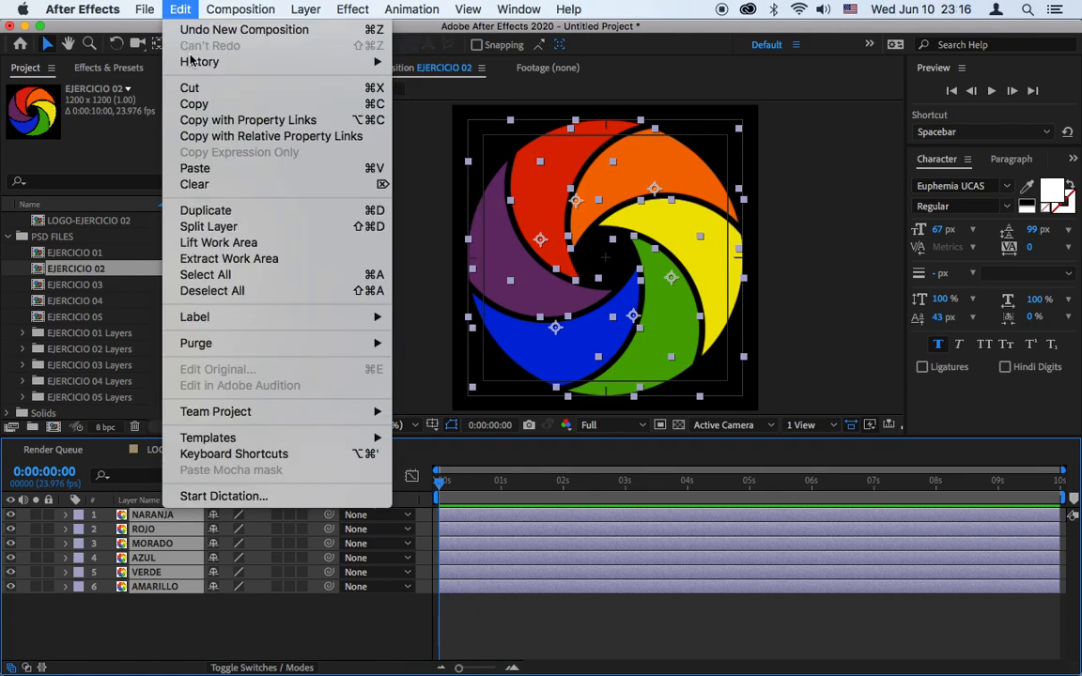
{"action": "left_click", "coordinate": [212, 106]}
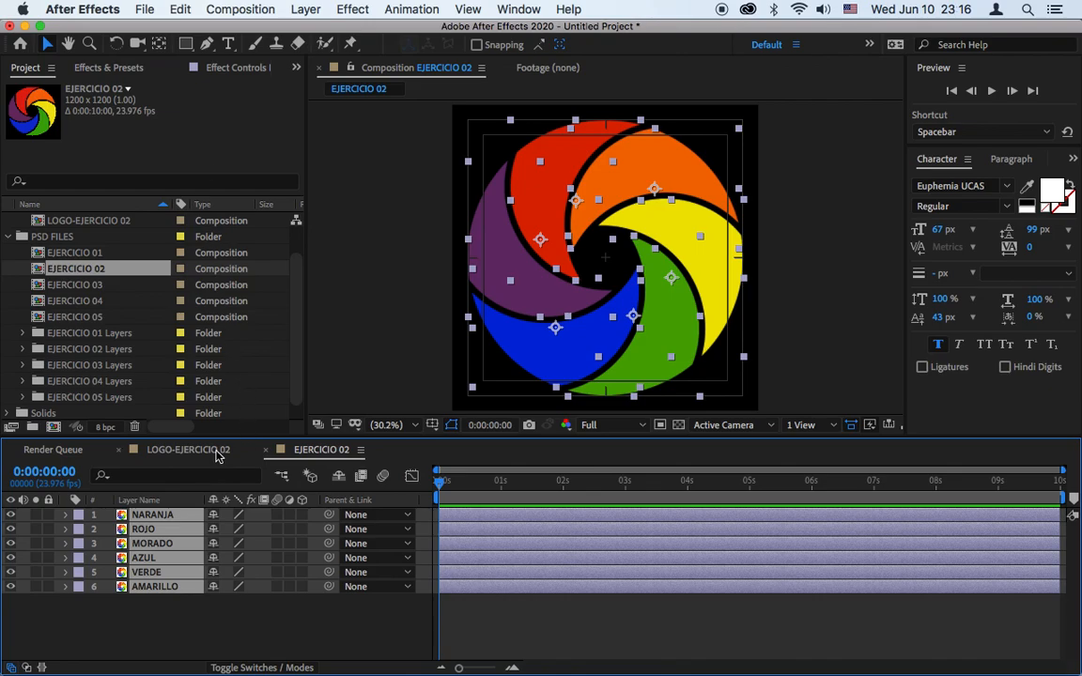
{"action": "left_click", "coordinate": [187, 450]}
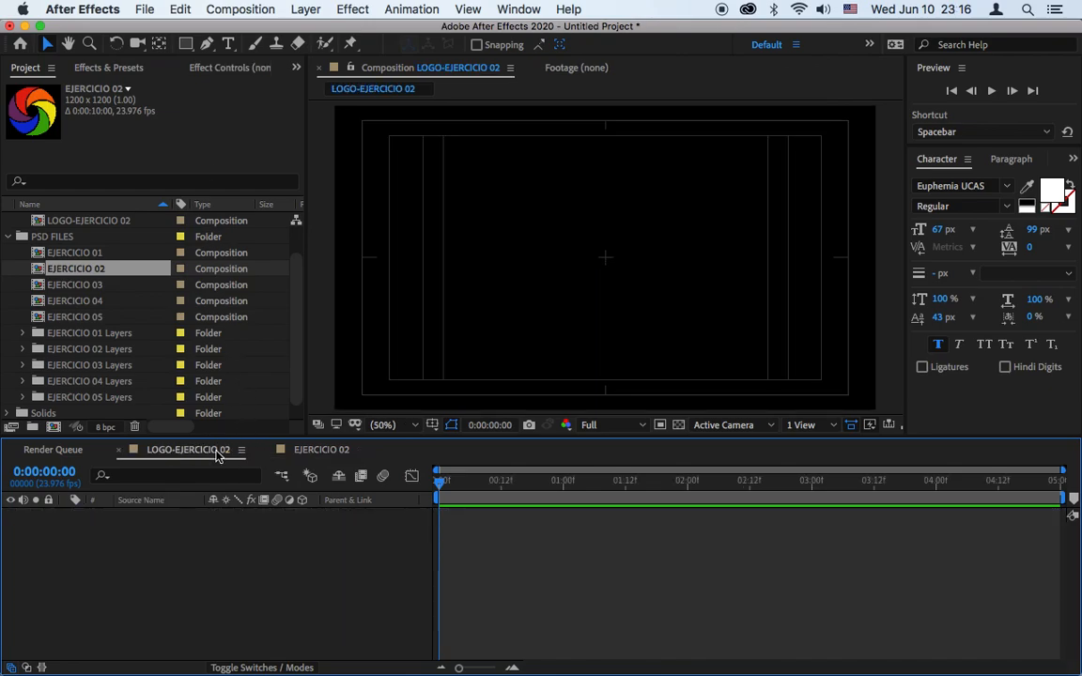
{"action": "left_click", "coordinate": [183, 9]}
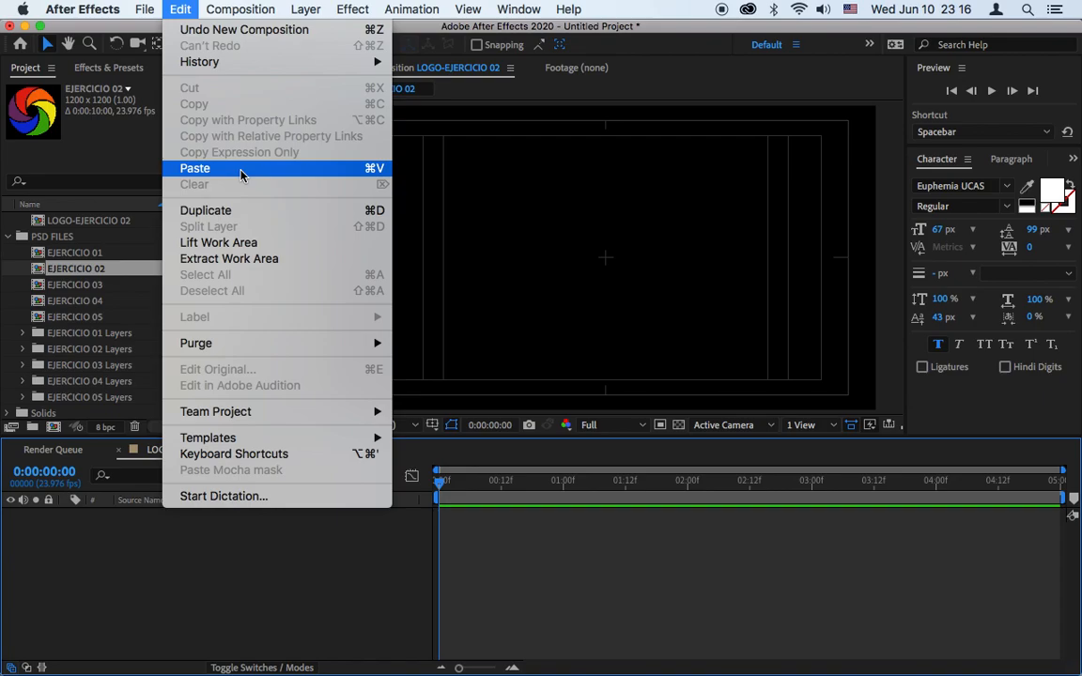
{"action": "left_click", "coordinate": [342, 169]}
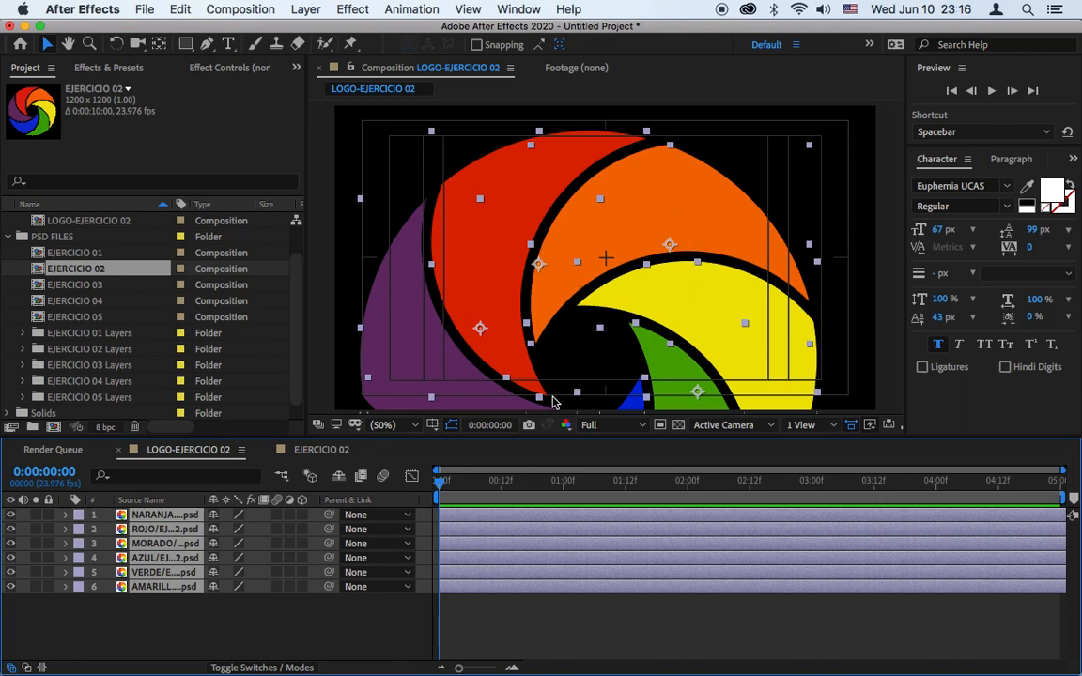
Try resetting the Transform properties of the pasted colour layers one by one, from orange down to green.
{"action": "left_click", "coordinate": [67, 516]}
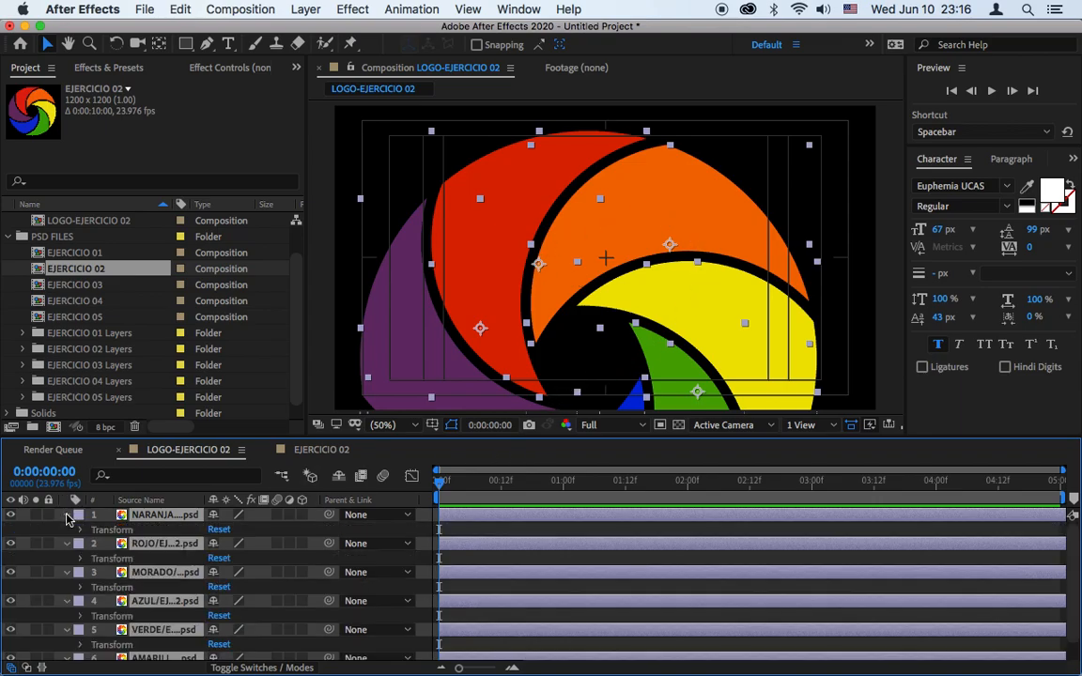
{"action": "left_click", "coordinate": [219, 530]}
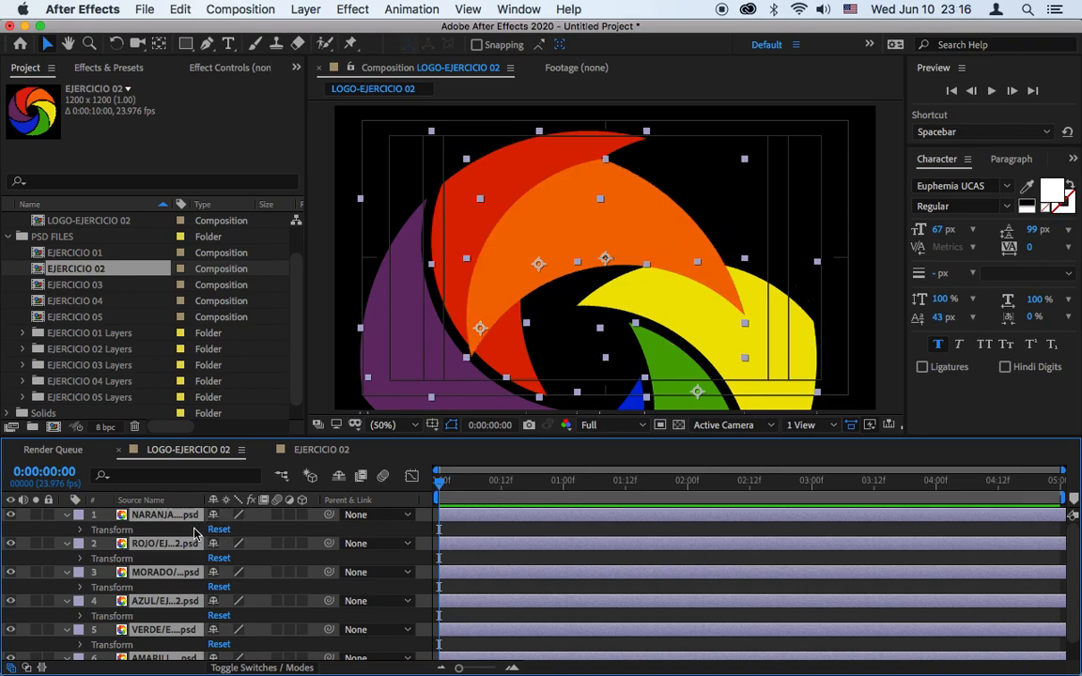
{"action": "left_click", "coordinate": [219, 559]}
{"action": "left_click", "coordinate": [219, 587]}
{"action": "left_click", "coordinate": [223, 583]}
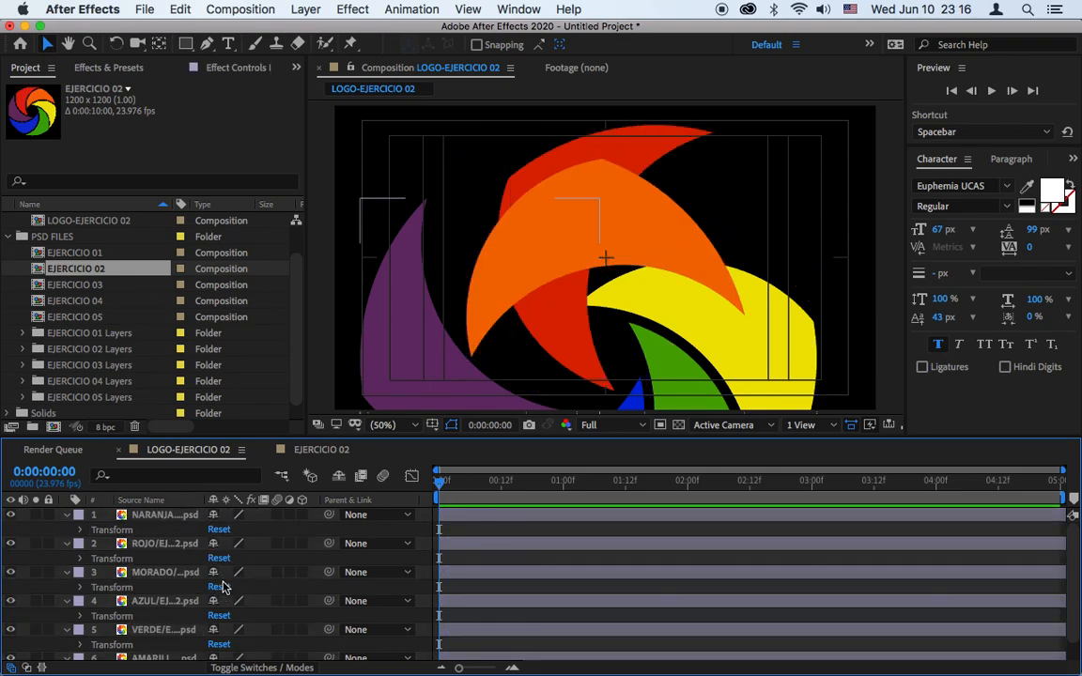
{"action": "left_click", "coordinate": [219, 615]}
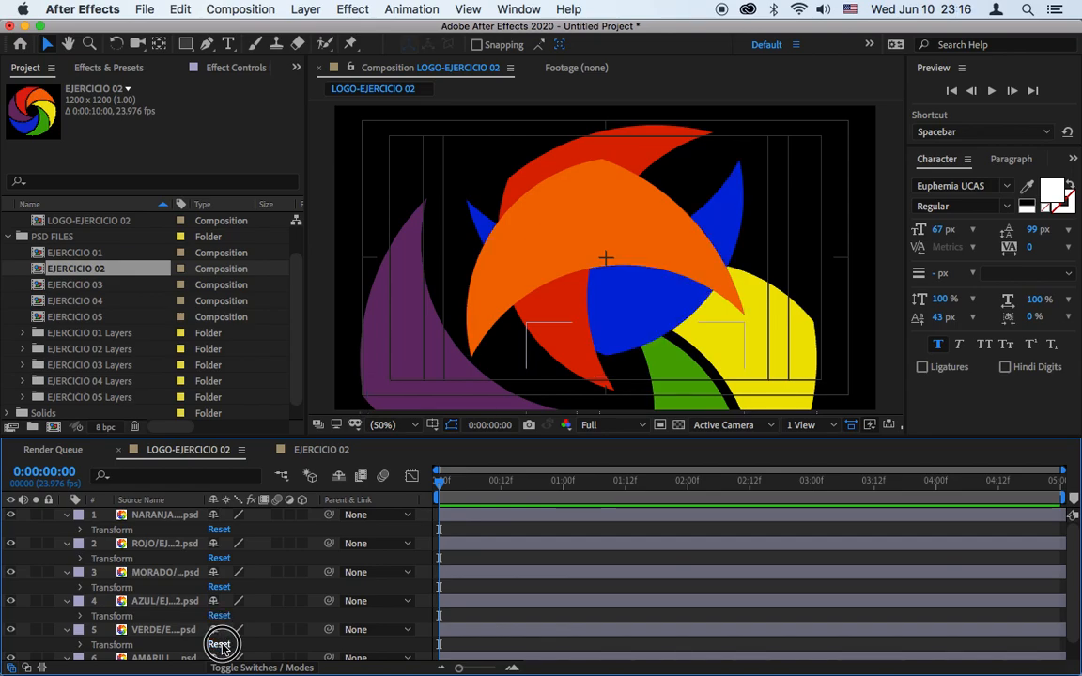
{"action": "left_click", "coordinate": [218, 644]}
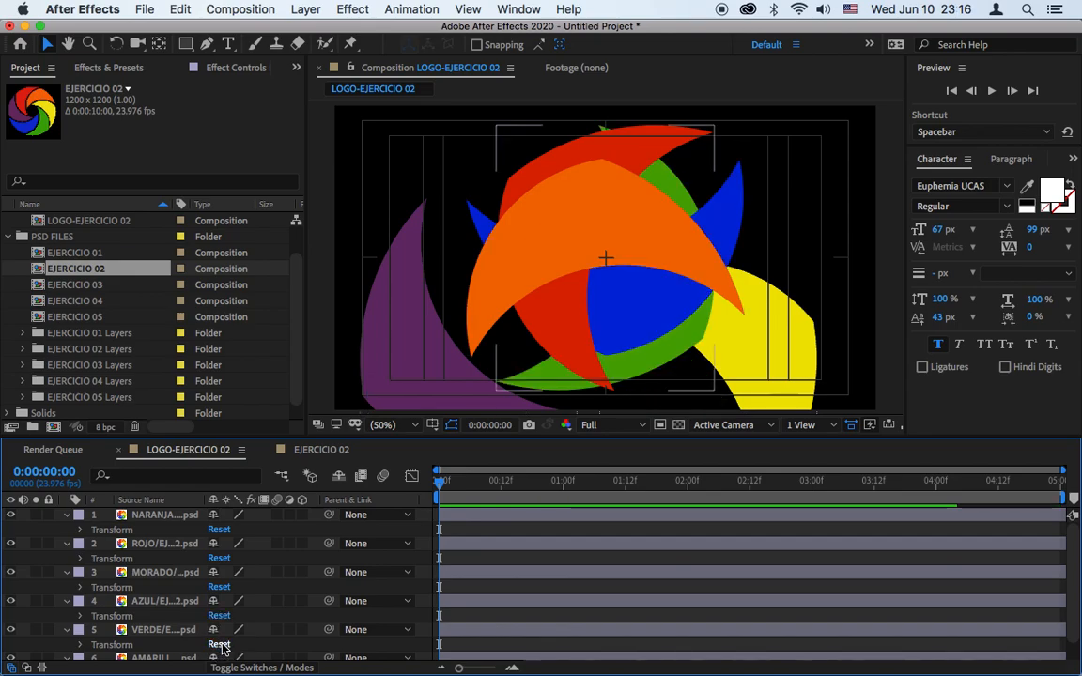
Undo the Transform resets on the colour layers and collapse their properties.
{"action": "left_click", "coordinate": [550, 255]}
{"action": "key", "text": "super+z"}
{"action": "key", "text": "super+z"}
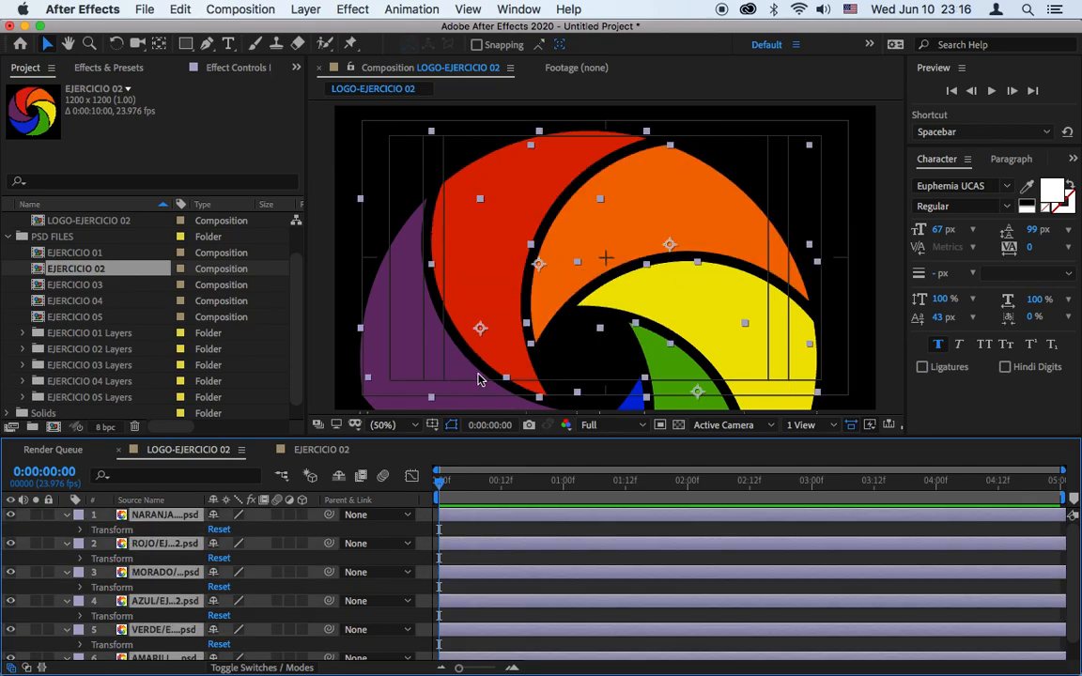
{"action": "left_click", "coordinate": [66, 515]}
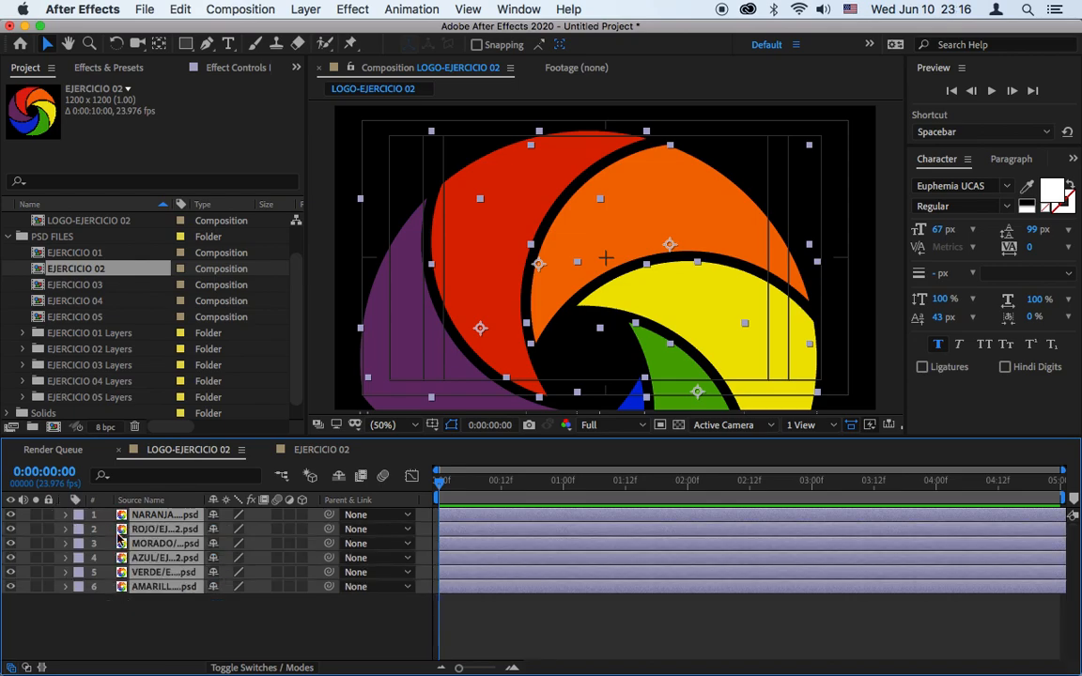
Parent the five colour layers ROJO through AMARILLO to the NARANJA layer.
{"action": "left_click", "coordinate": [146, 624]}
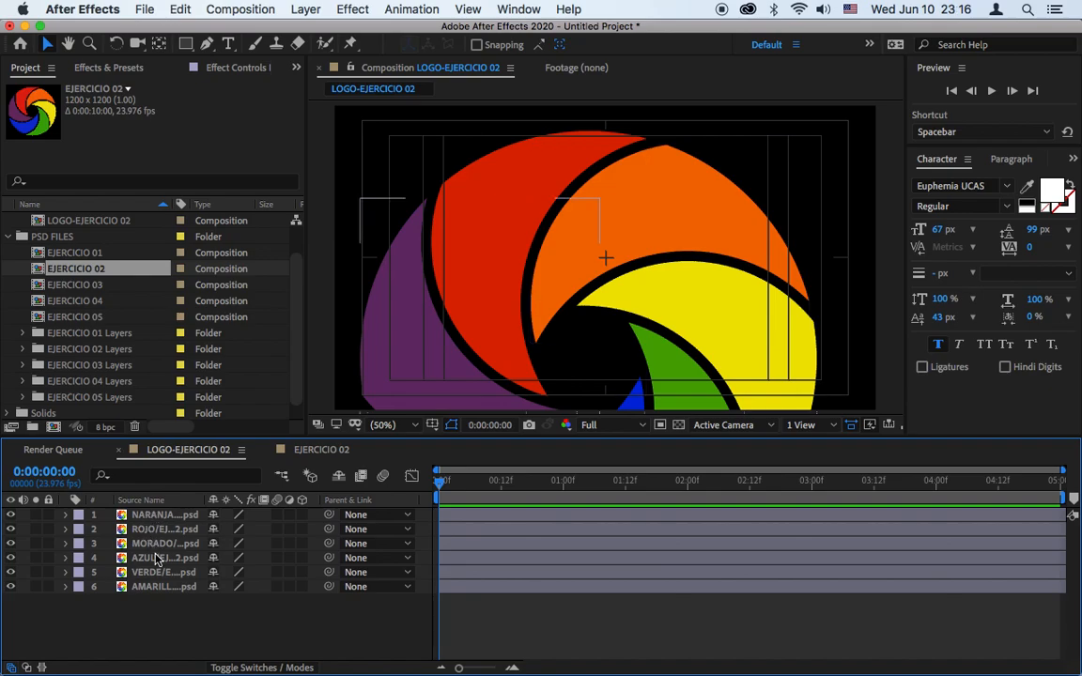
{"action": "left_click", "coordinate": [164, 587]}
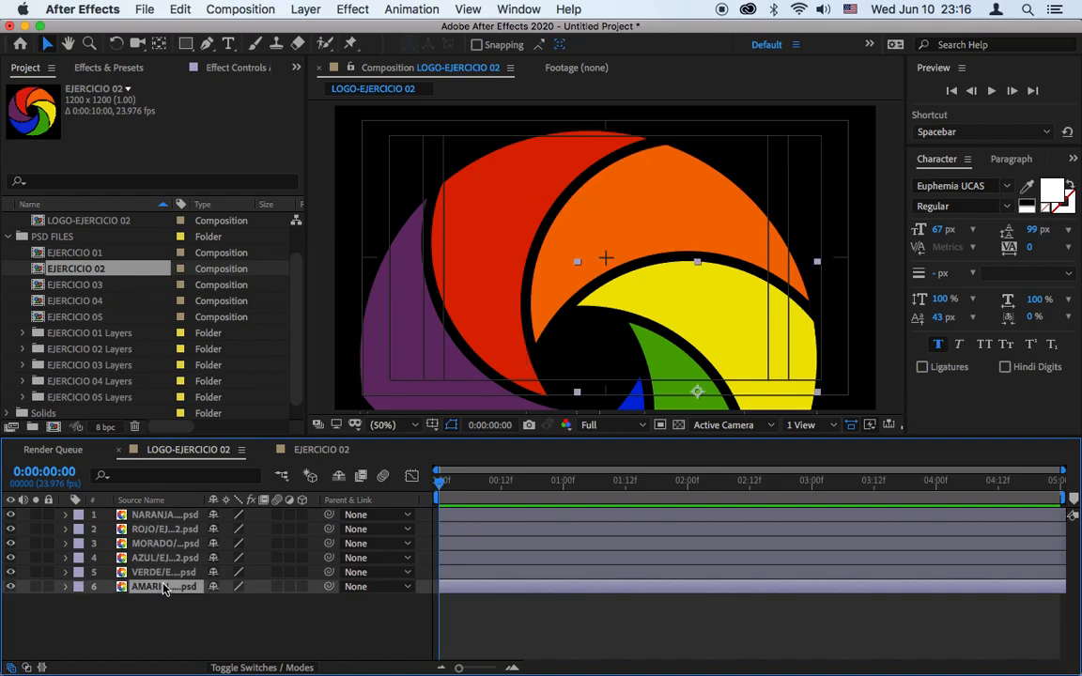
{"action": "left_click", "coordinate": [166, 531], "text": "shift"}
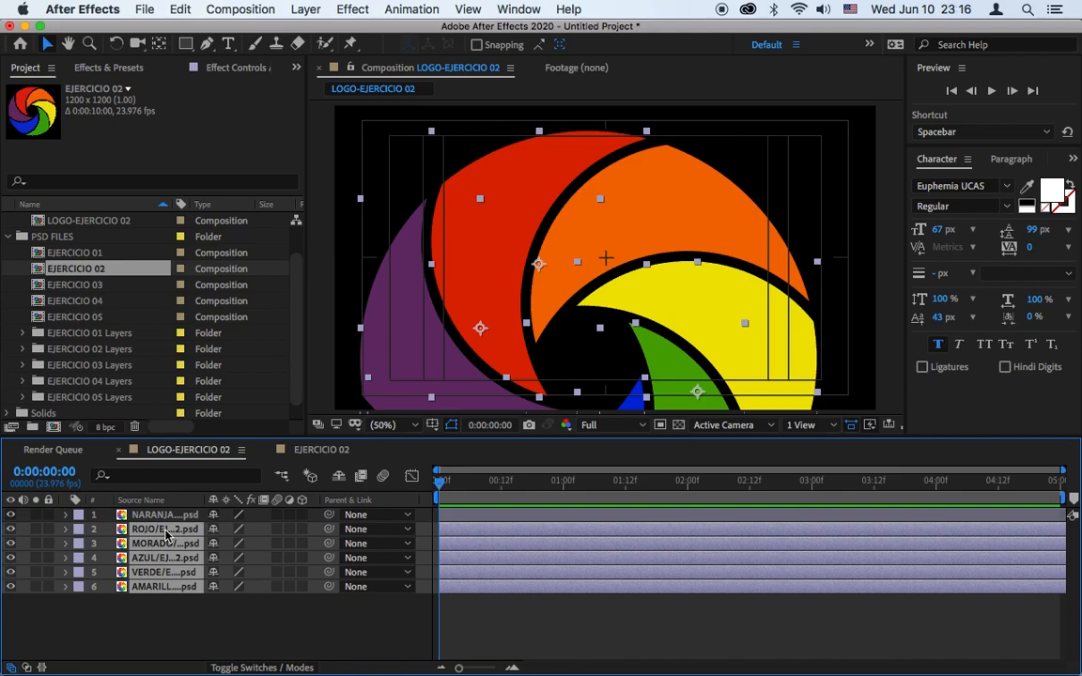
{"action": "left_click_drag", "start_coordinate": [327, 529], "coordinate": [172, 519]}
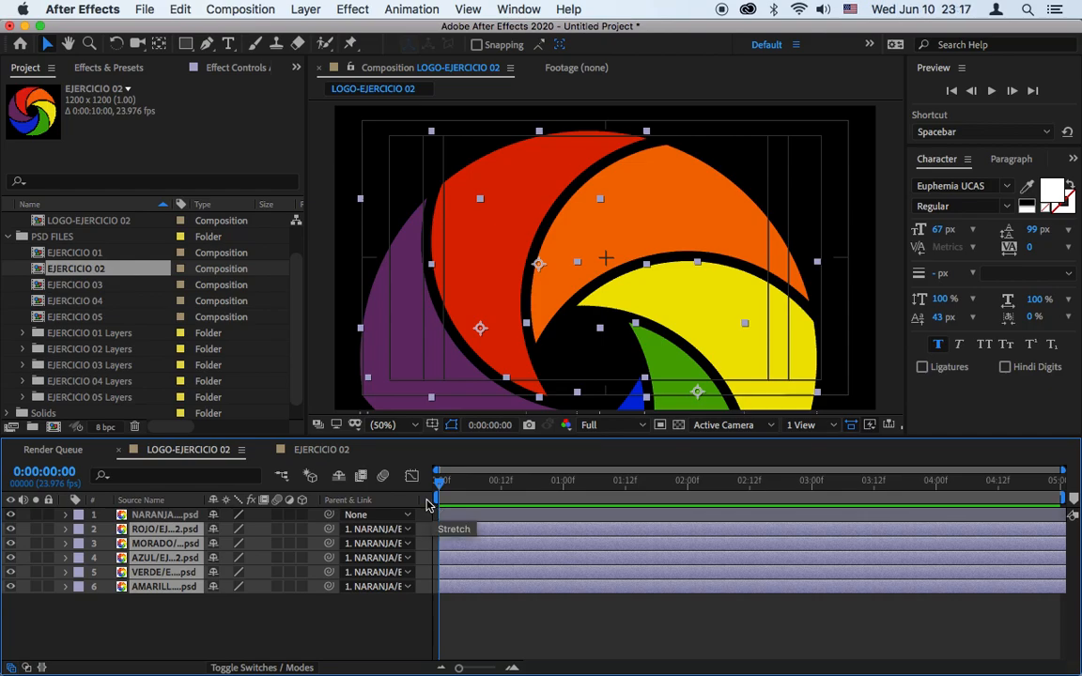
Hide the Parent & Link column in the timeline and show it again.
{"action": "right_click", "coordinate": [427, 505]}
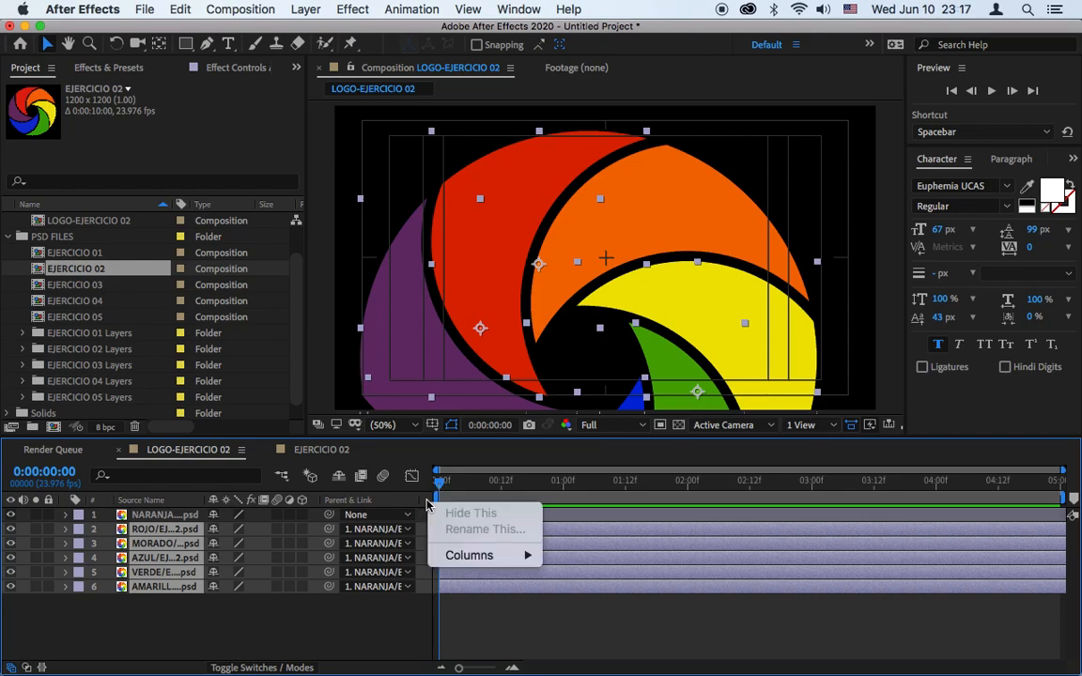
{"action": "mouse_move", "coordinate": [468, 556]}
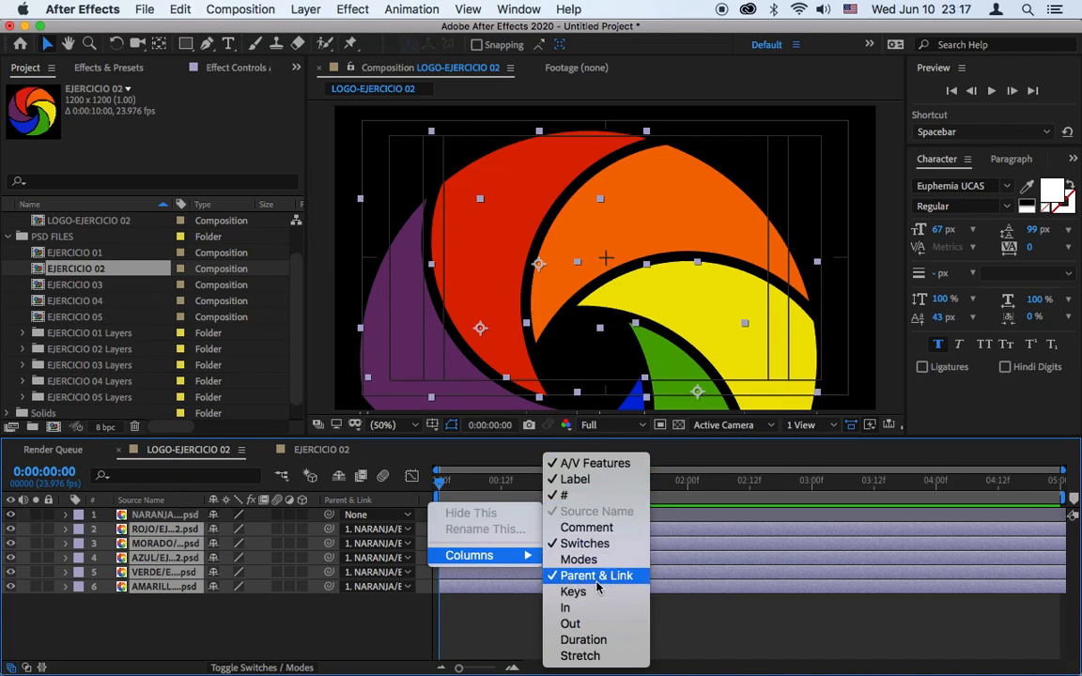
{"action": "left_click", "coordinate": [372, 503]}
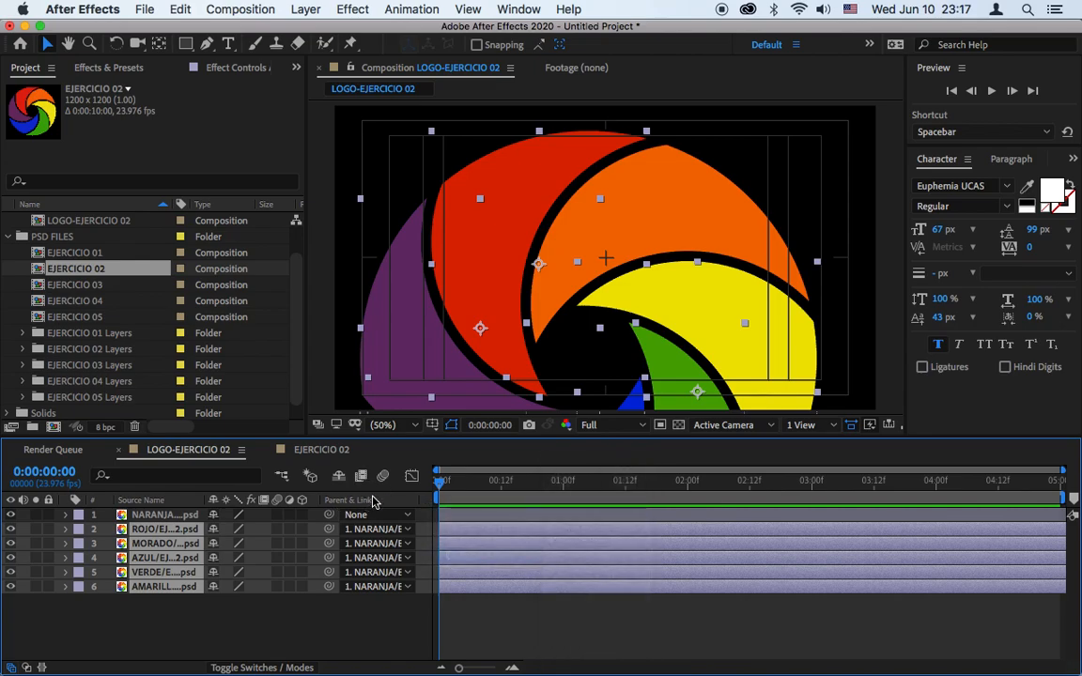
{"action": "right_click", "coordinate": [427, 502]}
{"action": "mouse_move", "coordinate": [470, 552]}
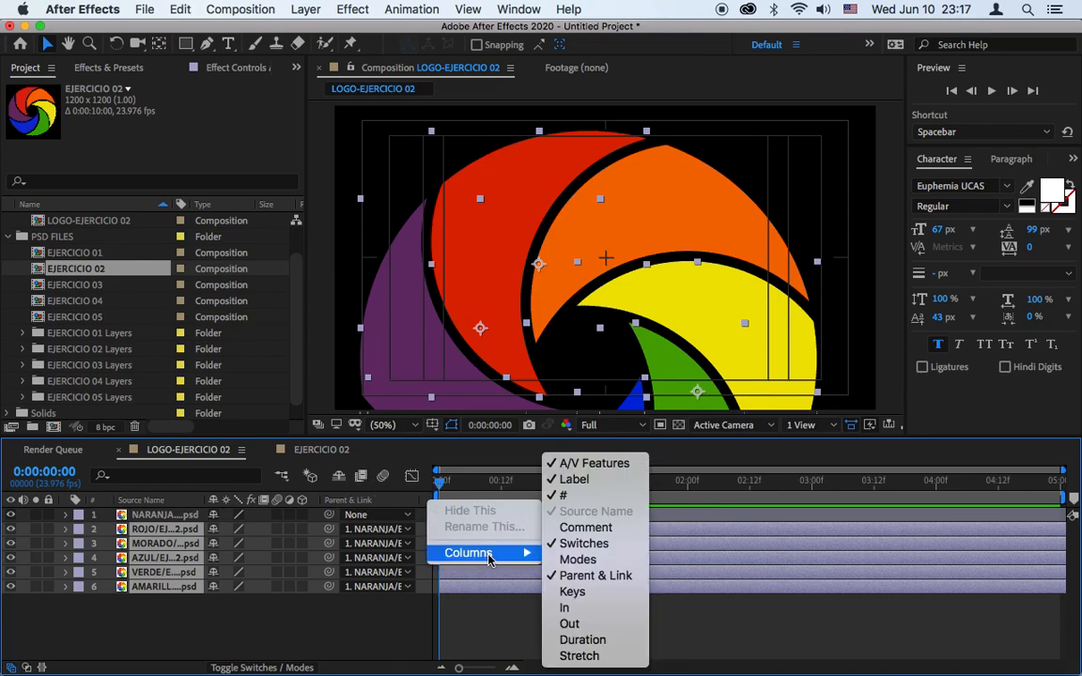
{"action": "left_click", "coordinate": [589, 575]}
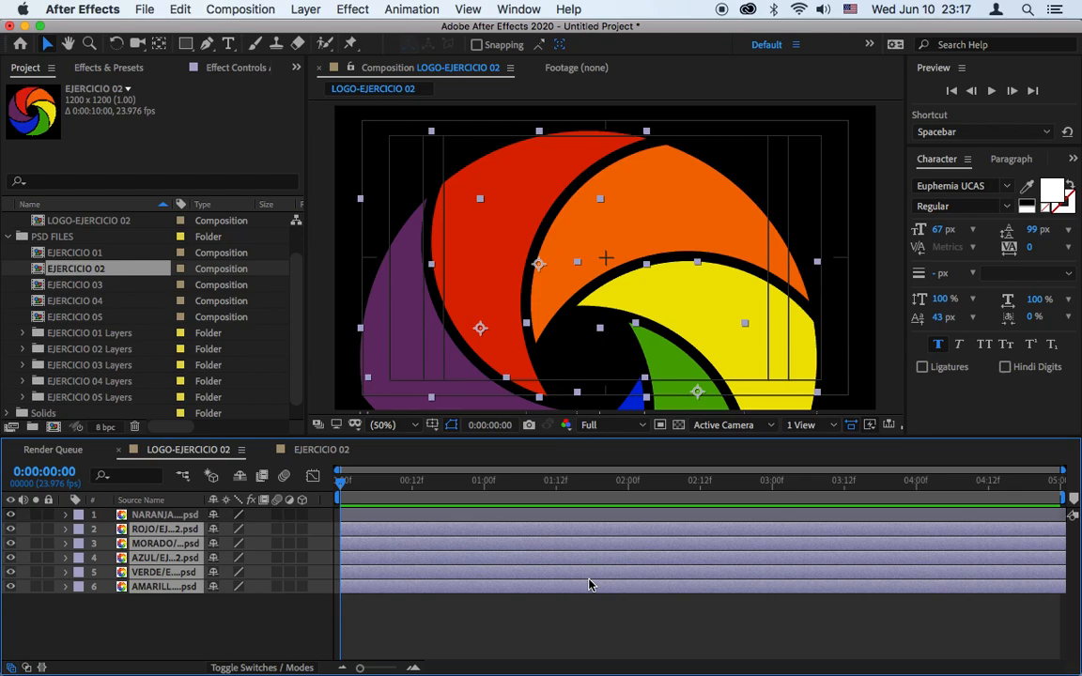
{"action": "right_click", "coordinate": [330, 510]}
{"action": "mouse_move", "coordinate": [375, 561]}
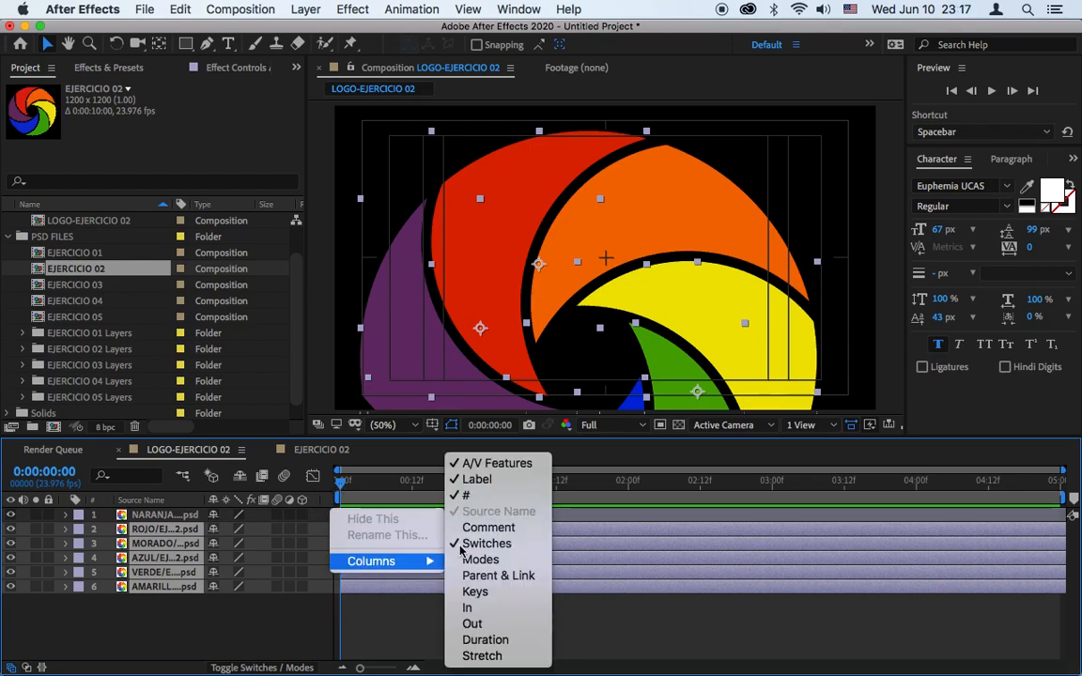
{"action": "left_click", "coordinate": [489, 576]}
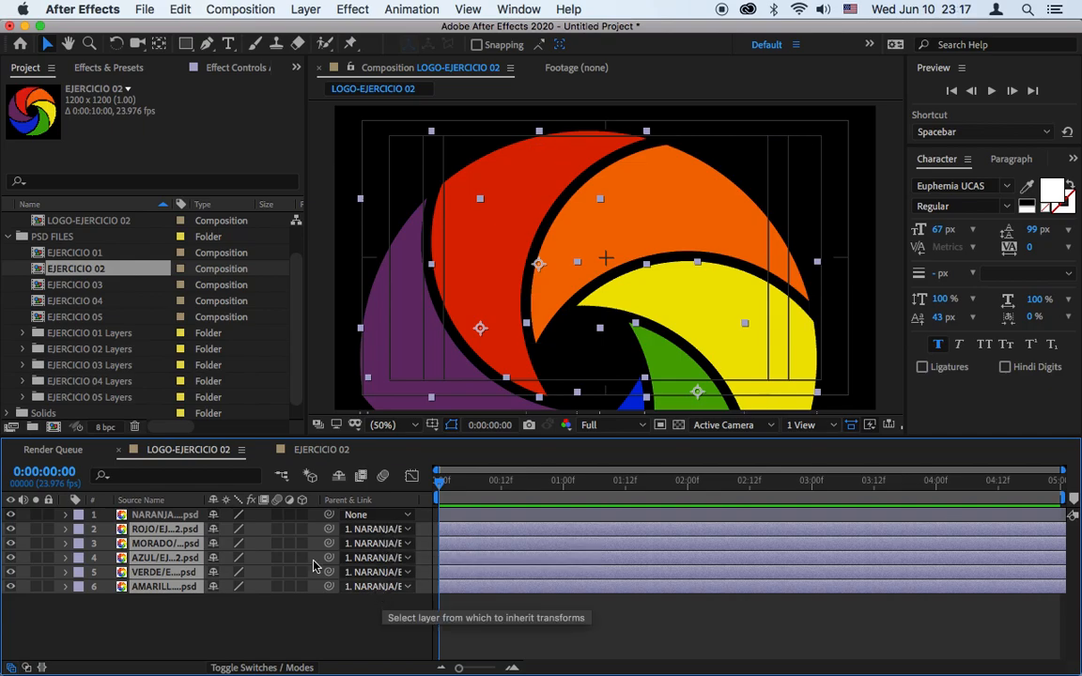
Set the parent of the ROJO through AMARILLO layers to None.
{"action": "left_click", "coordinate": [407, 529]}
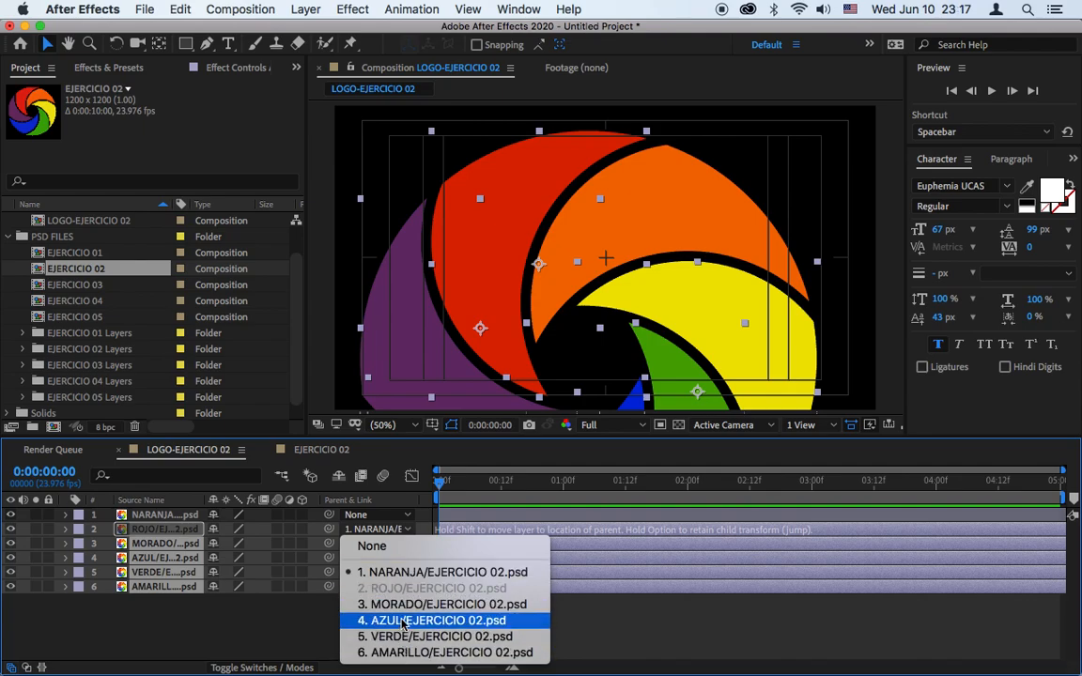
{"action": "left_click", "coordinate": [374, 549]}
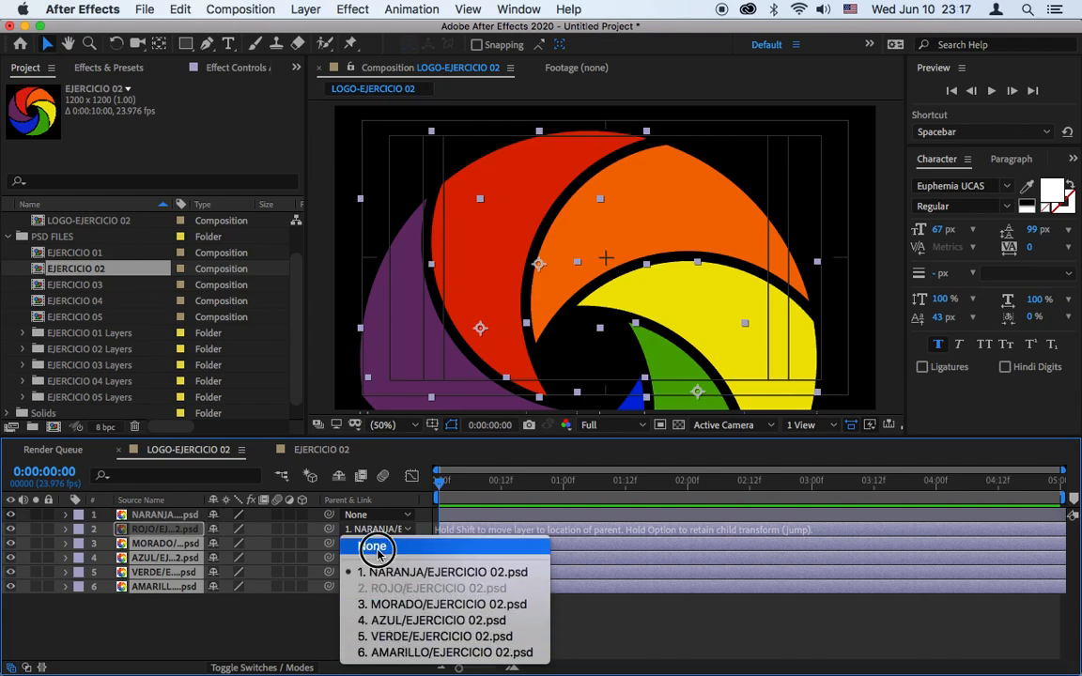
{"action": "left_click", "coordinate": [386, 631]}
Link ROJO through AMARILLO to NARANJA as parent once more, and set their parent back to None.
{"action": "left_click", "coordinate": [160, 529]}
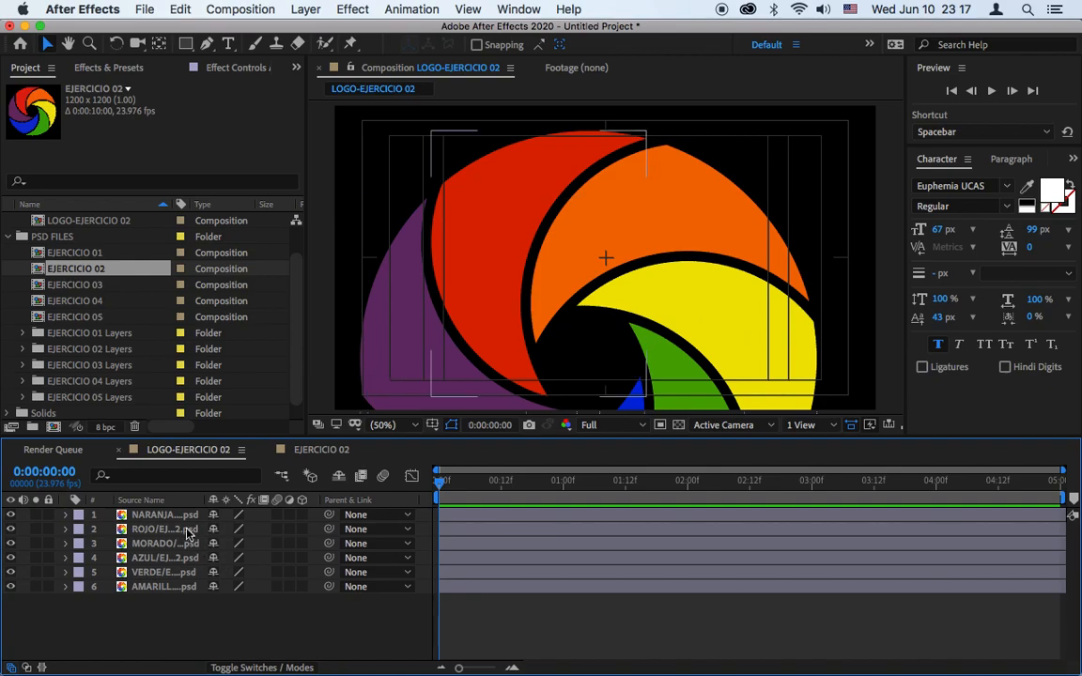
{"action": "left_click", "coordinate": [181, 588], "text": "shift"}
{"action": "left_click_drag", "start_coordinate": [329, 529], "coordinate": [192, 517]}
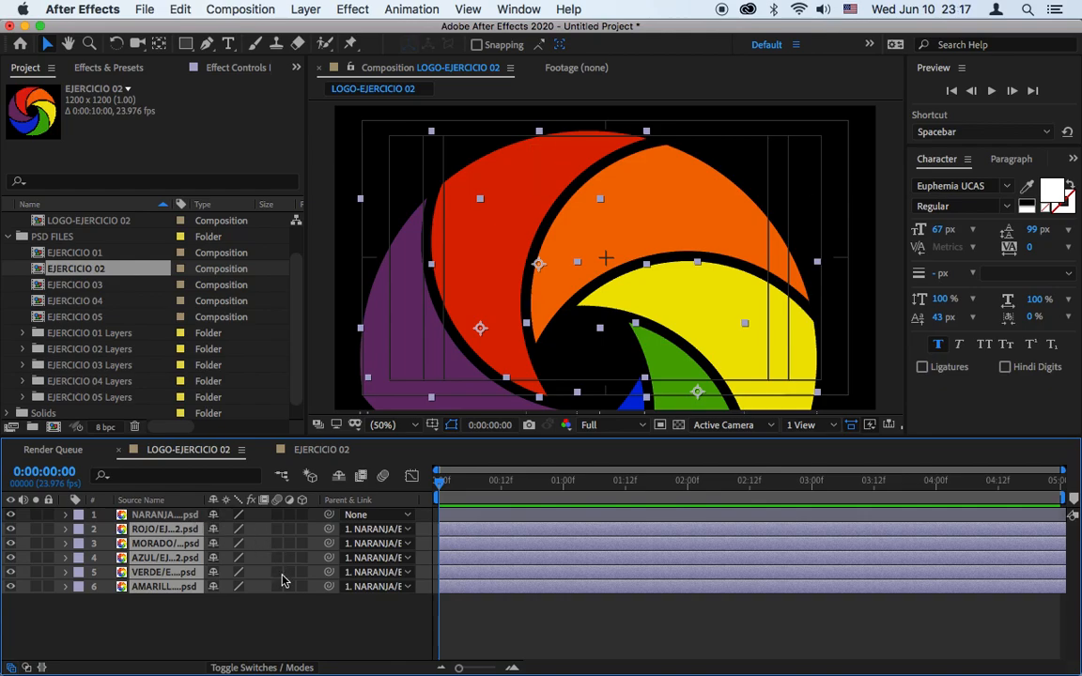
{"action": "left_click", "coordinate": [410, 534]}
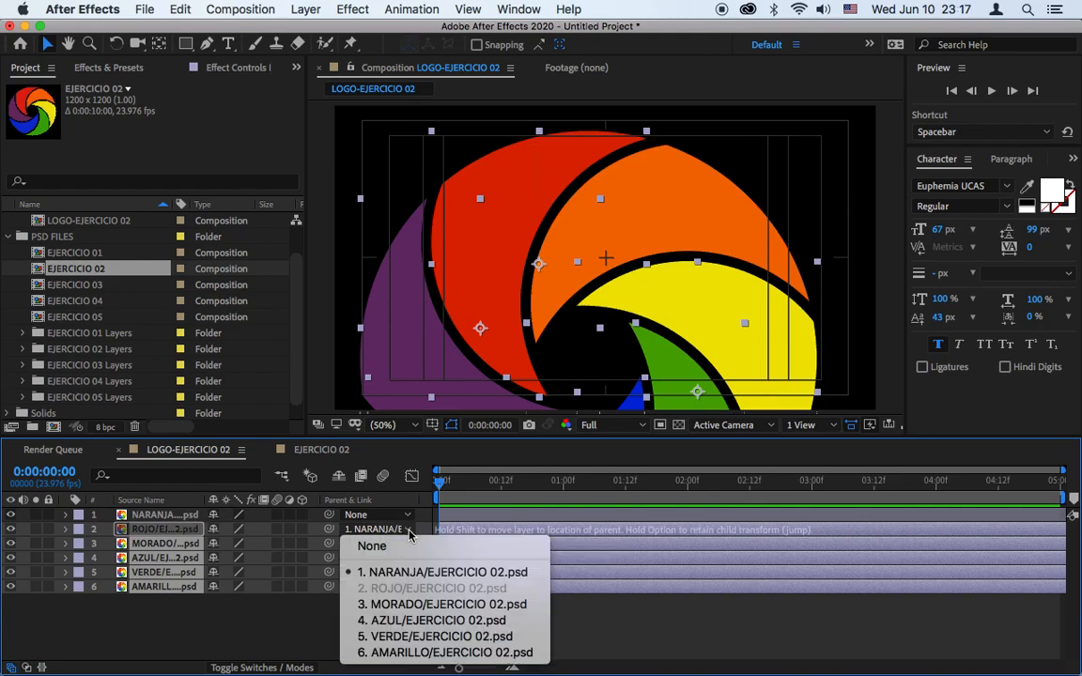
{"action": "left_click", "coordinate": [373, 545]}
{"action": "left_click", "coordinate": [164, 628]}
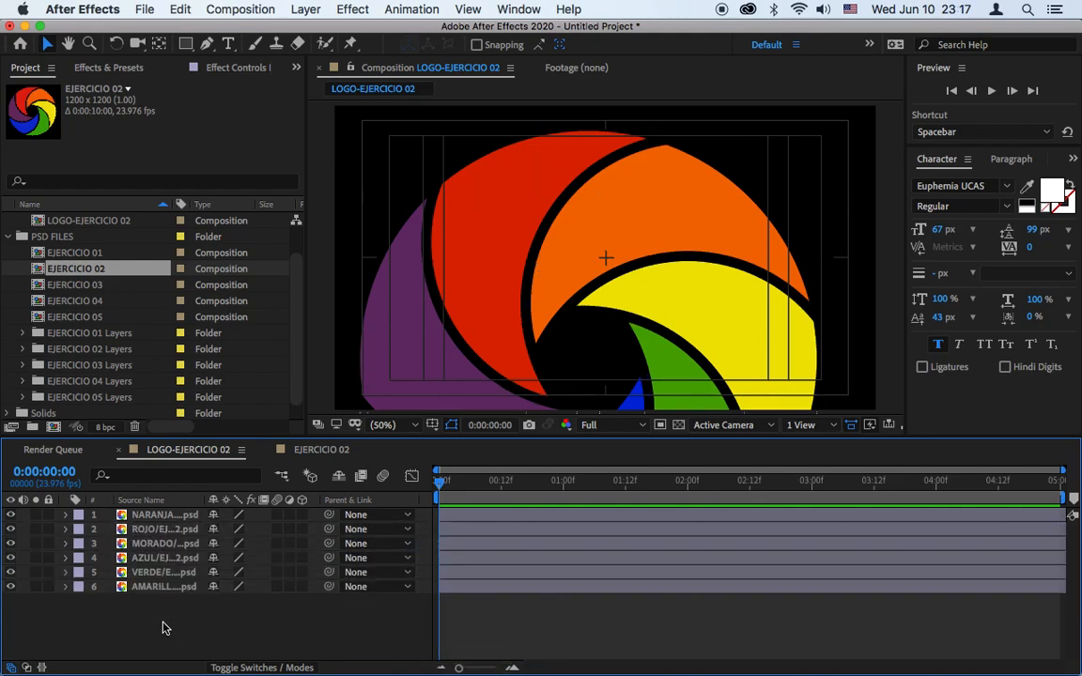
Add a null object to the LOGO-EJERCICIO 02 composition.
{"action": "right_click", "coordinate": [172, 625]}
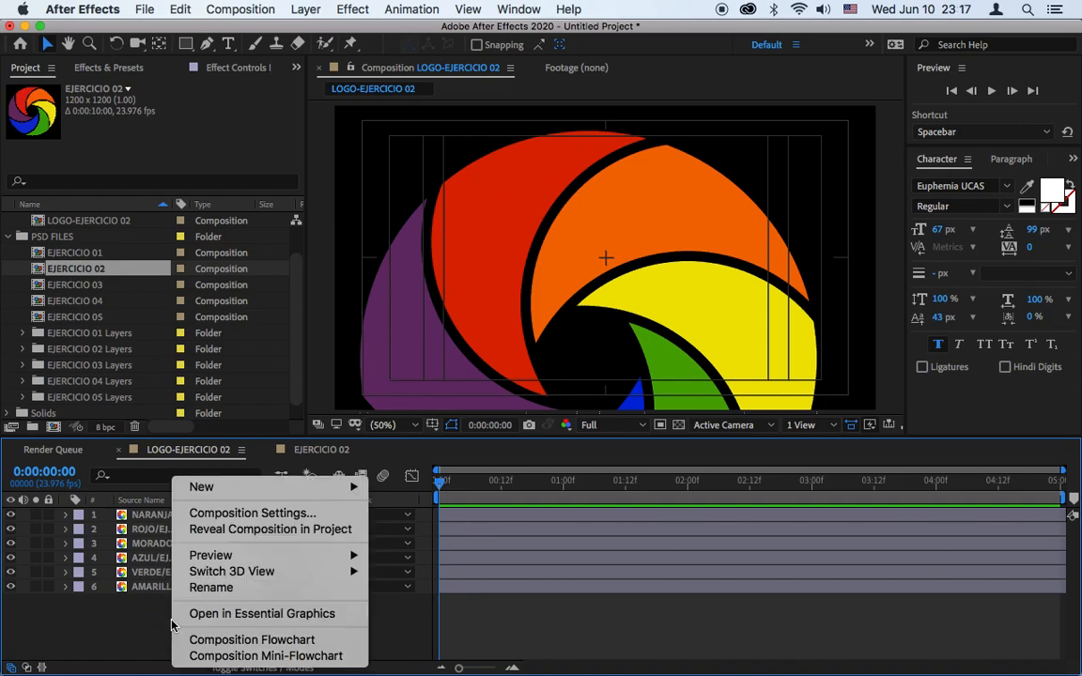
{"action": "mouse_move", "coordinate": [202, 490]}
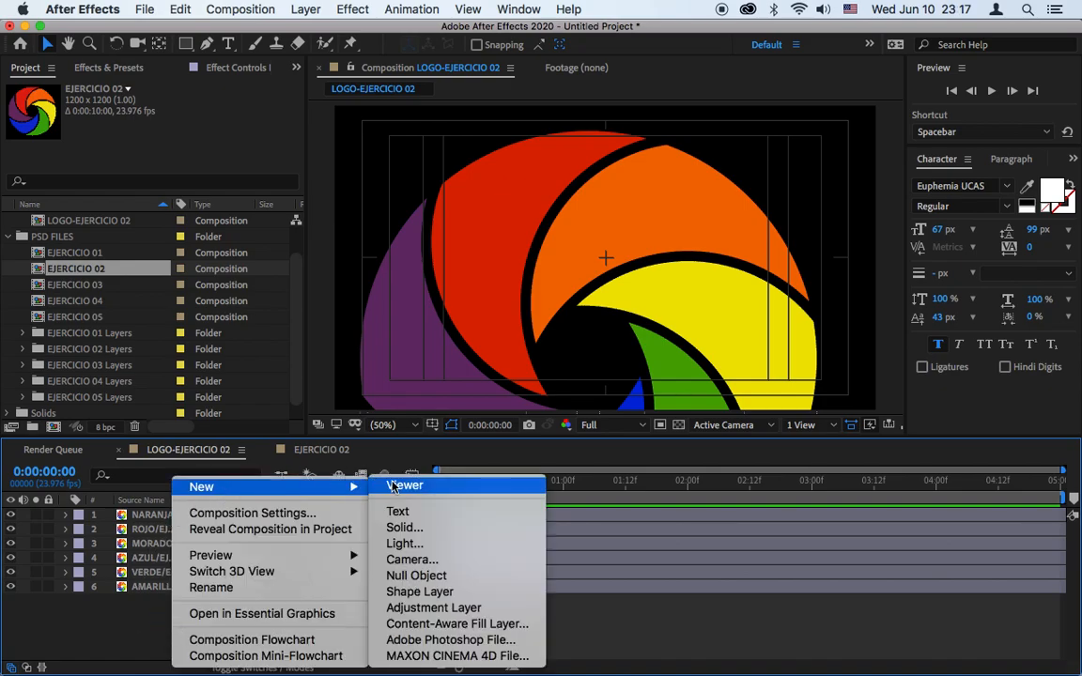
{"action": "left_click", "coordinate": [463, 579]}
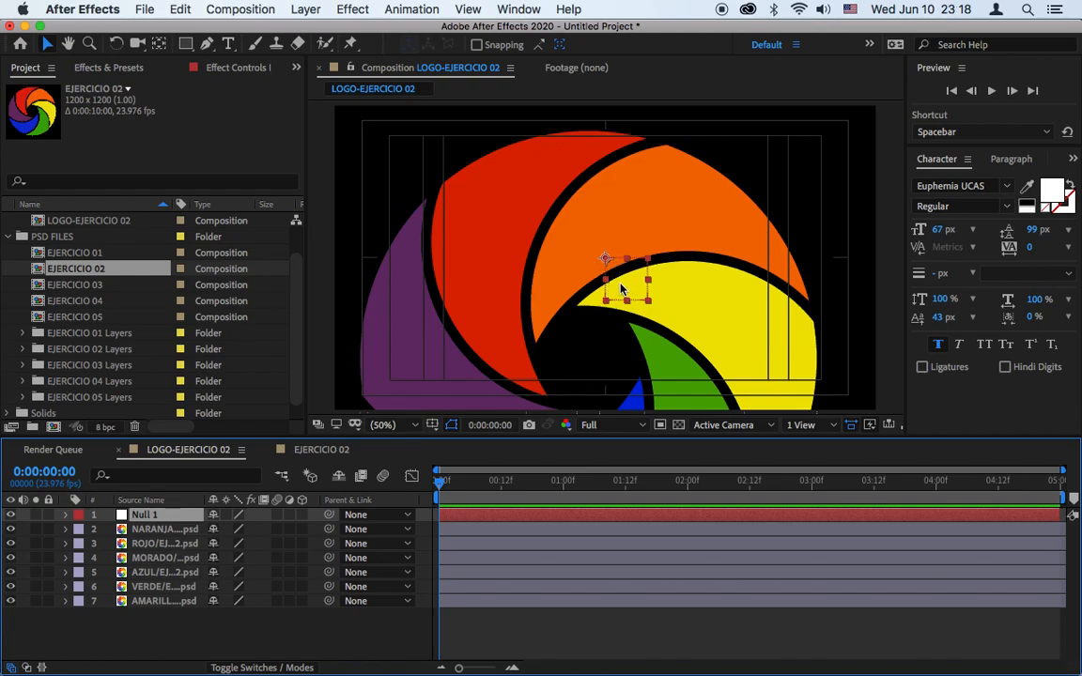
{"action": "left_click", "coordinate": [188, 530]}
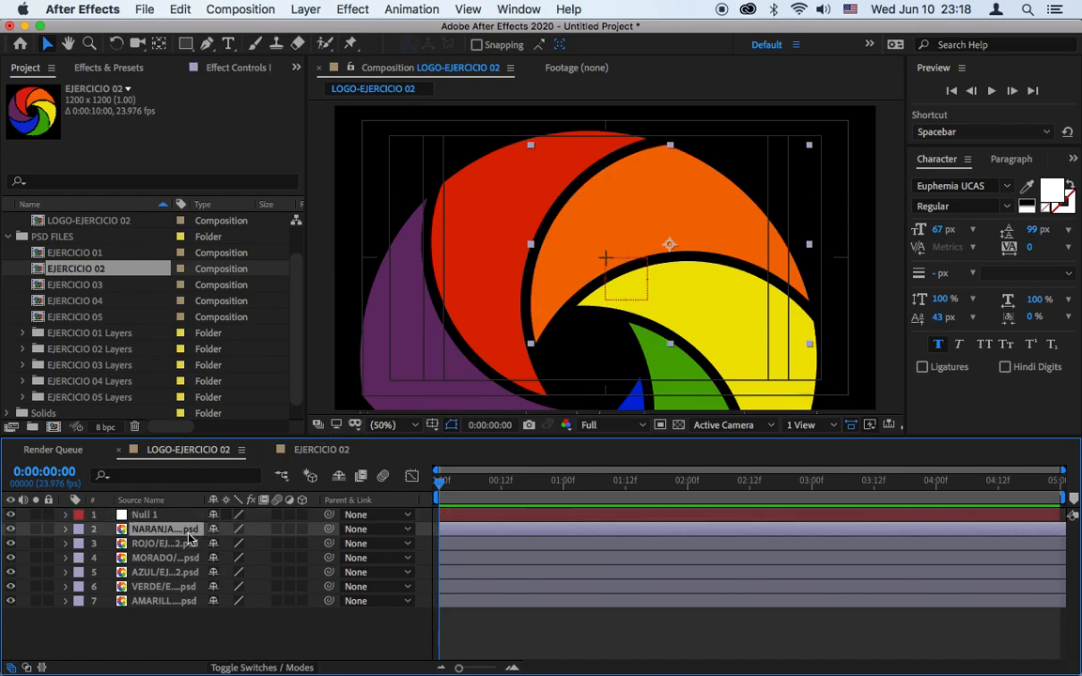
{"action": "left_click", "coordinate": [169, 601], "text": "shift"}
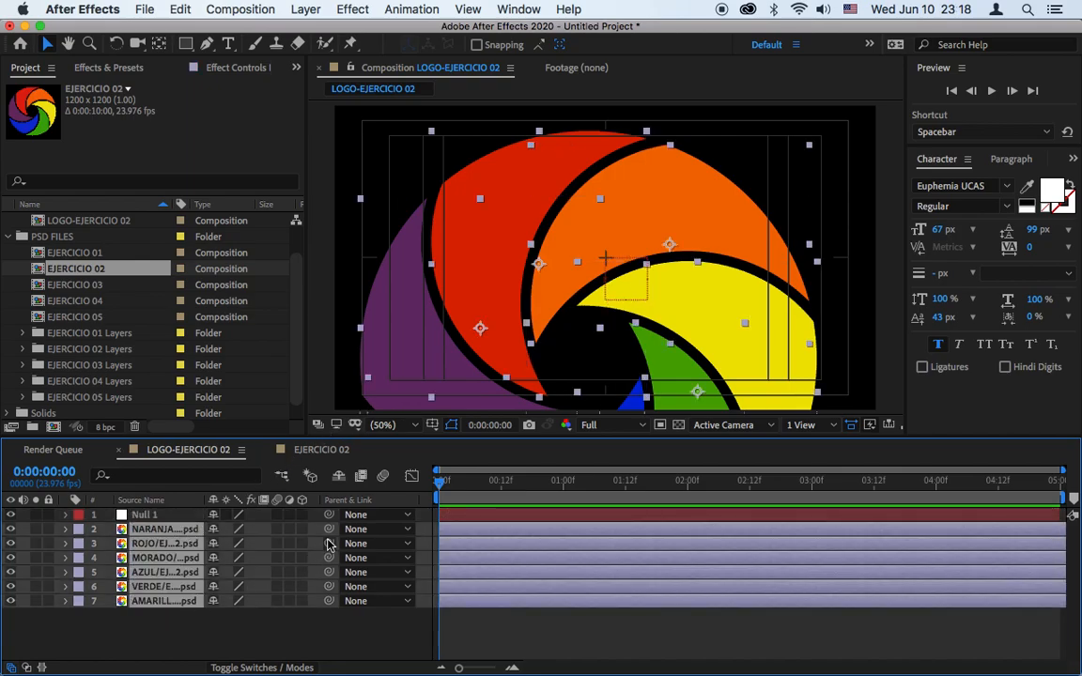
{"action": "left_click", "coordinate": [290, 646]}
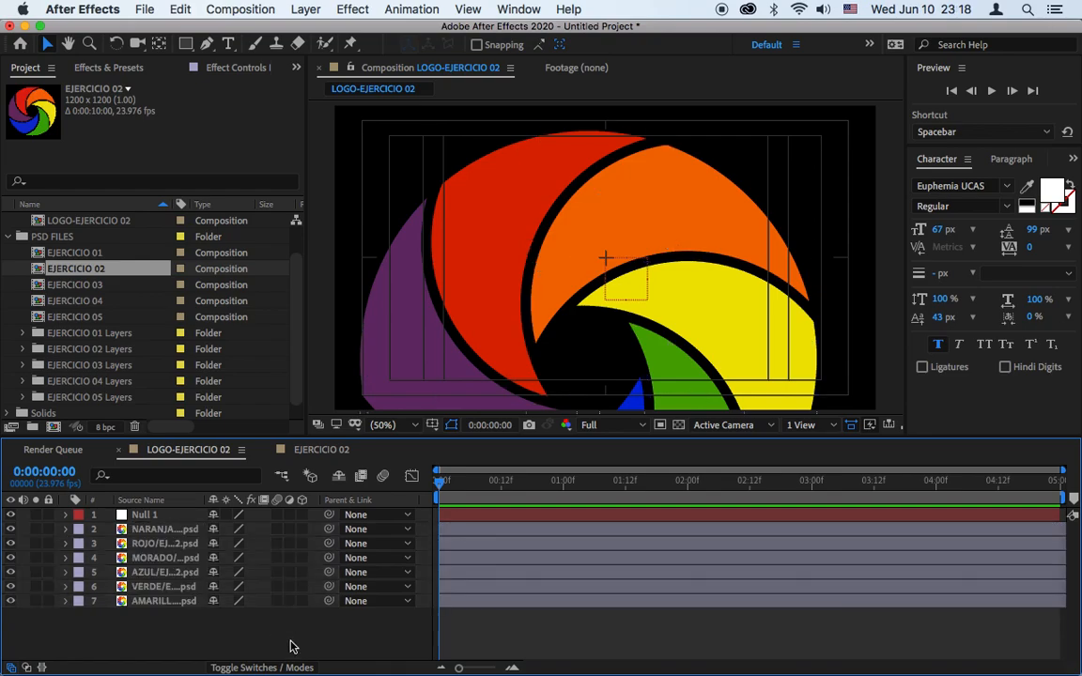
Move the null object to the centre of the circular logo, at position 594, 599.
{"action": "left_click", "coordinate": [463, 513]}
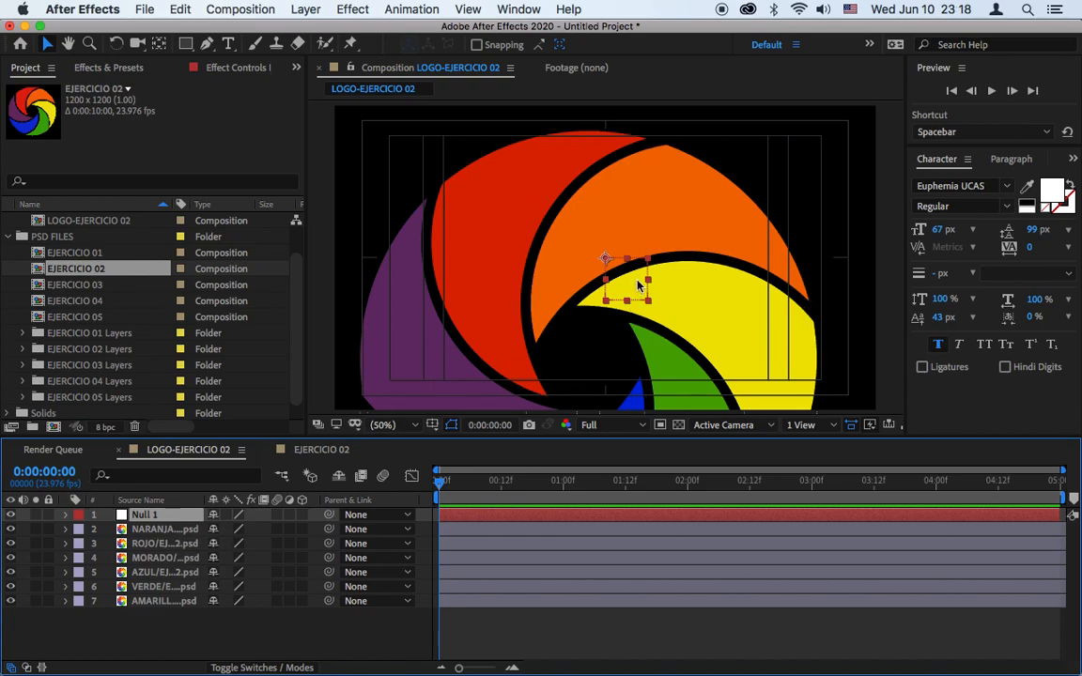
{"action": "key", "text": "p"}
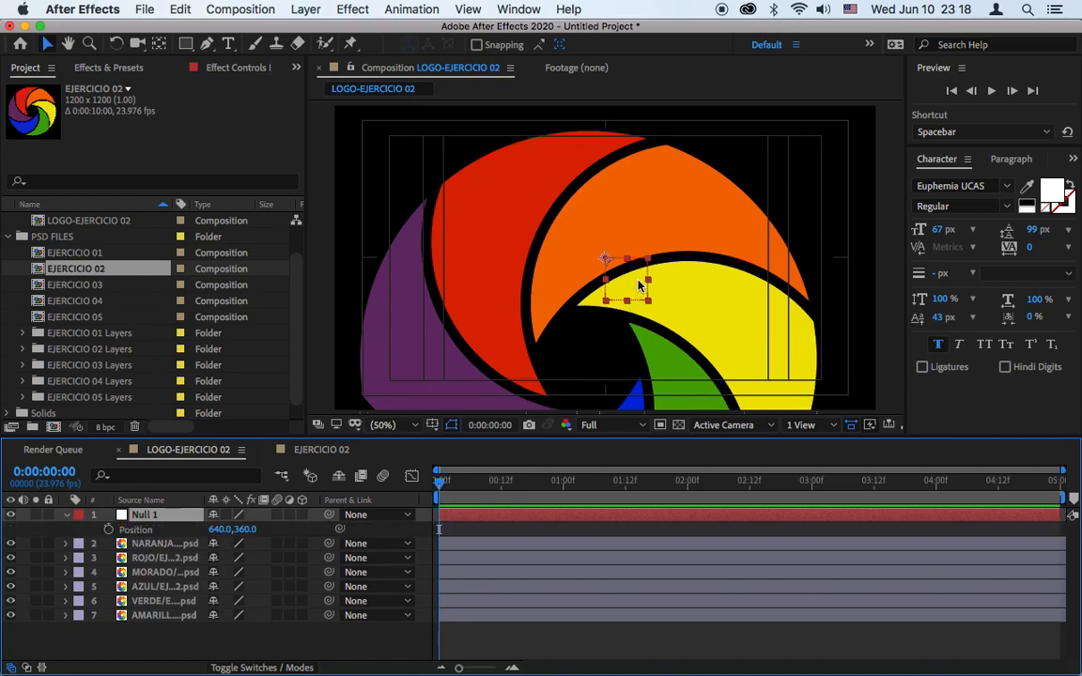
{"action": "left_click_drag", "start_coordinate": [242, 531], "coordinate": [483, 499]}
{"action": "mouse_move", "coordinate": [230, 529]}
{"action": "left_mouse_down"}
{"action": "mouse_move", "coordinate": [162, 533]}
{"action": "mouse_move", "coordinate": [212, 526]}
{"action": "mouse_move", "coordinate": [249, 536]}
{"action": "mouse_move", "coordinate": [217, 534]}
{"action": "left_mouse_up"}
Parent all six colour layers, NARANJA through AMARILLO, to the null object.
{"action": "left_click", "coordinate": [155, 544]}
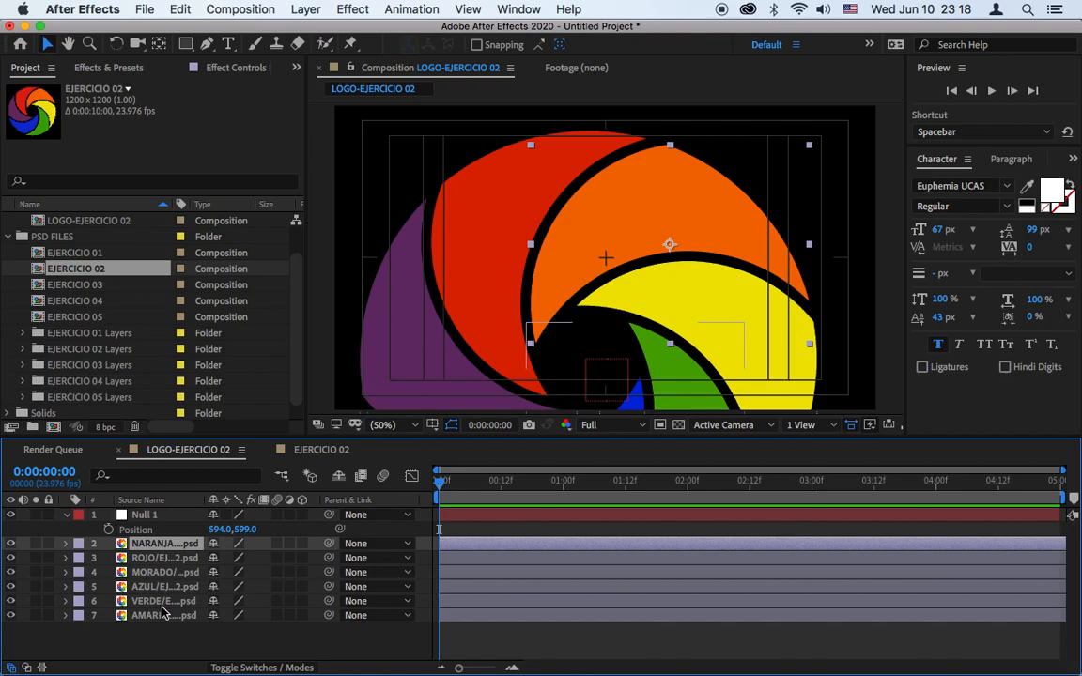
{"action": "left_click", "coordinate": [161, 614], "text": "shift"}
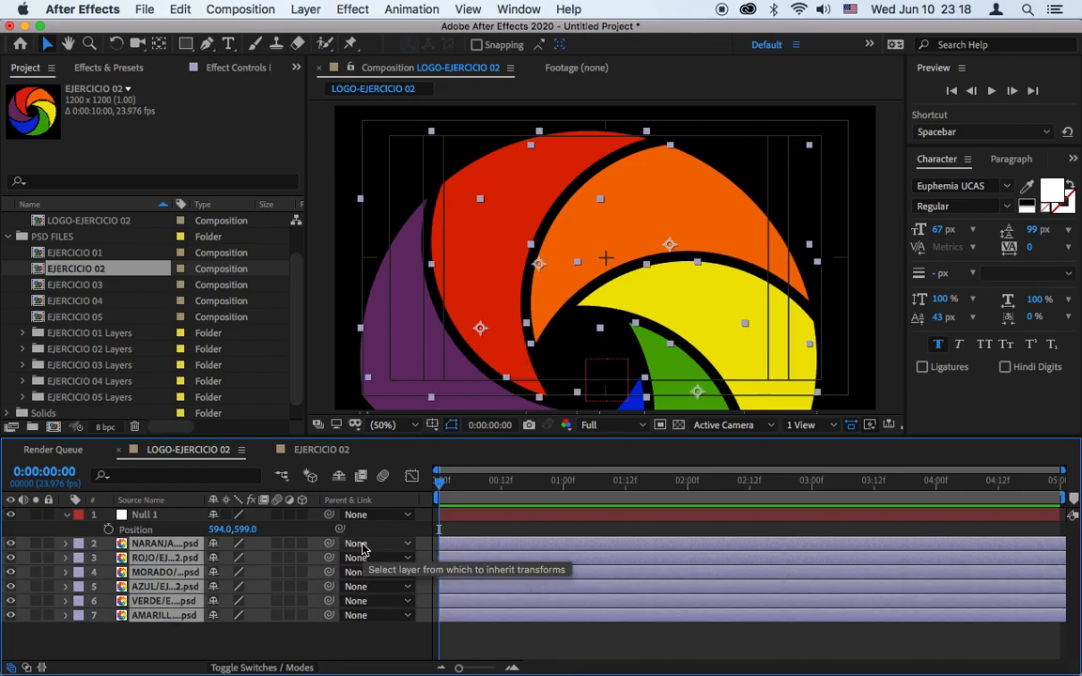
{"action": "left_click_drag", "start_coordinate": [331, 546], "coordinate": [159, 523]}
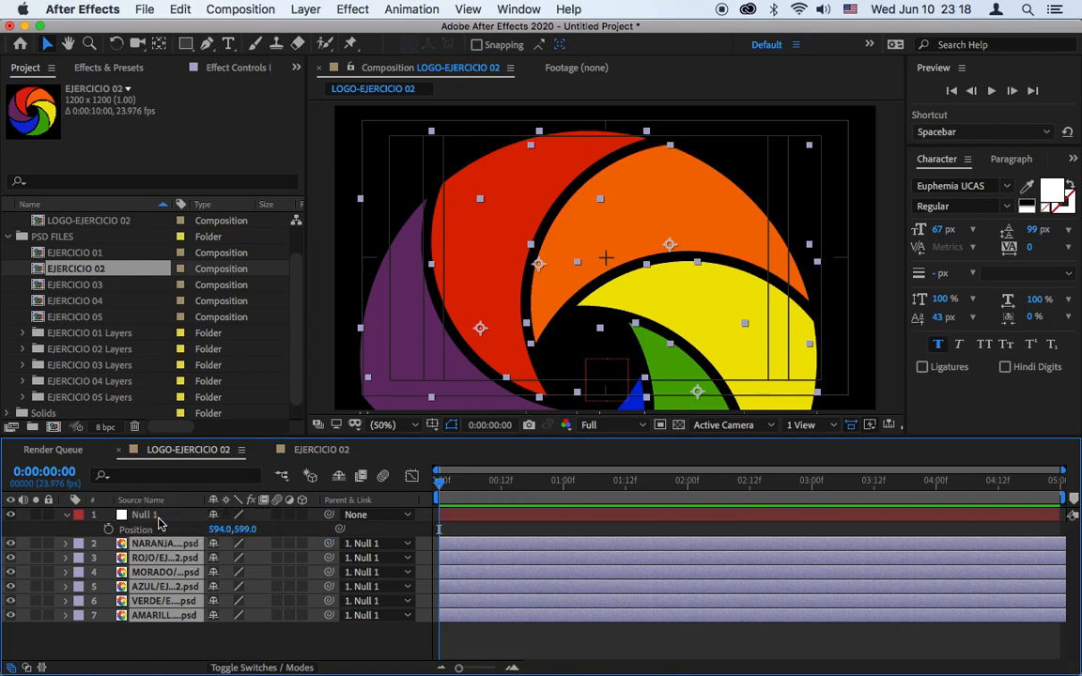
Reset the null object's Transform properties to centre the logo in the composition.
{"action": "left_click", "coordinate": [159, 523]}
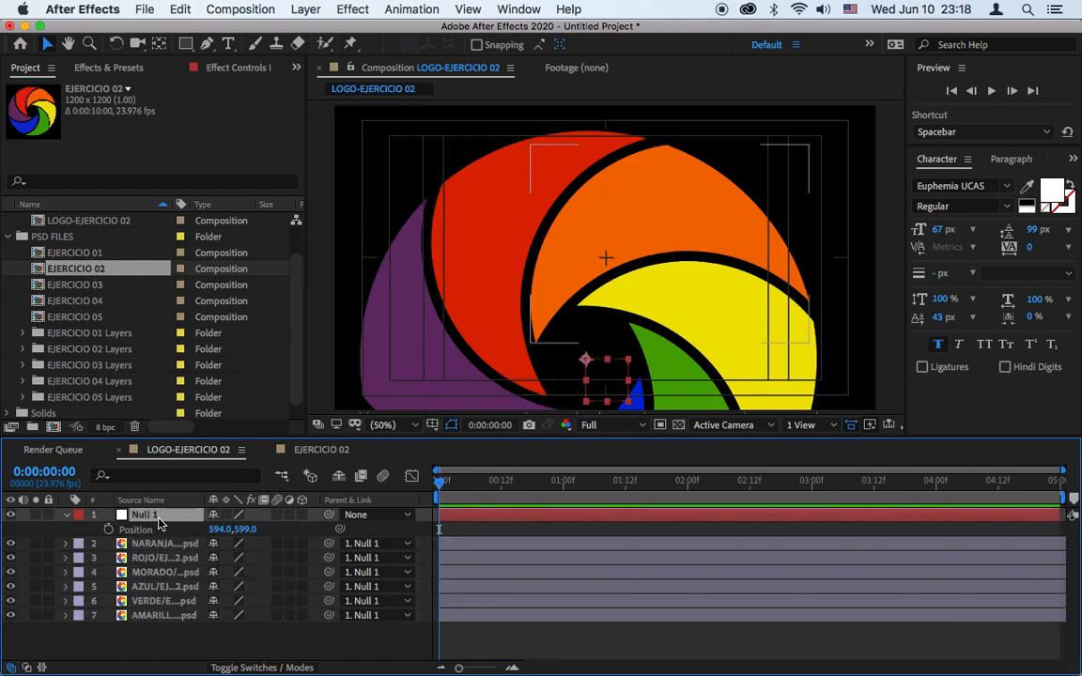
{"action": "left_click", "coordinate": [67, 515]}
{"action": "left_click", "coordinate": [67, 515]}
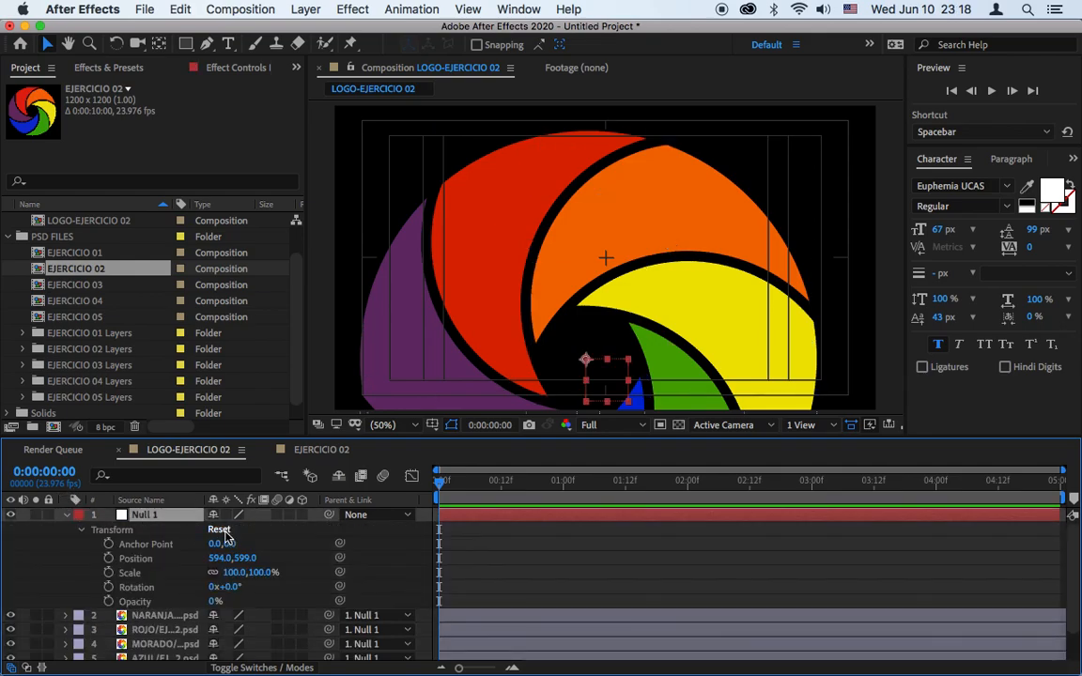
{"action": "left_click", "coordinate": [219, 529]}
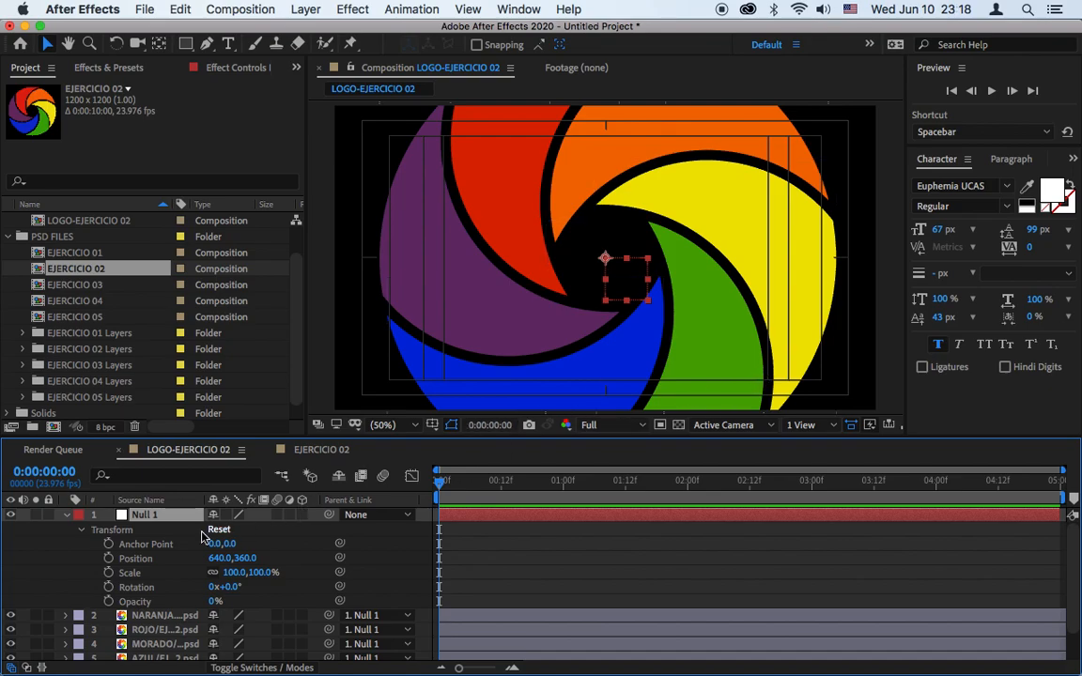
Scale the null object to 52% so the whole logo fits the frame, and collapse its properties.
{"action": "mouse_move", "coordinate": [217, 572]}
{"action": "left_mouse_down"}
{"action": "mouse_move", "coordinate": [169, 587]}
{"action": "mouse_move", "coordinate": [175, 598]}
{"action": "mouse_move", "coordinate": [165, 589]}
{"action": "mouse_move", "coordinate": [217, 584]}
{"action": "mouse_move", "coordinate": [200, 588]}
{"action": "left_mouse_up"}
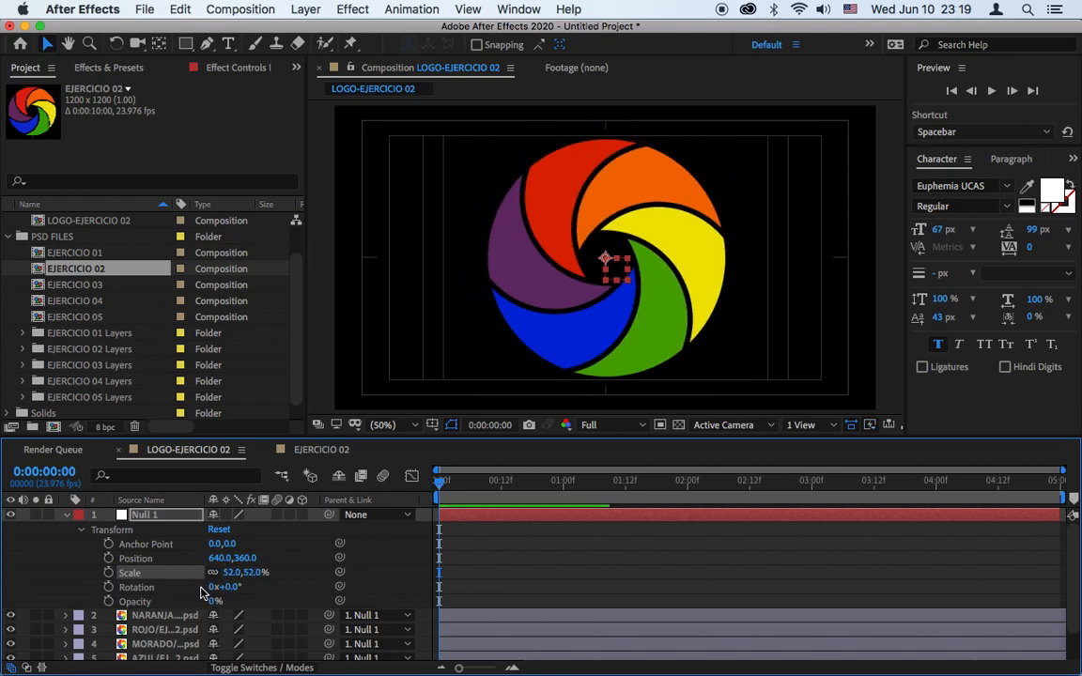
{"action": "left_click", "coordinate": [66, 514]}
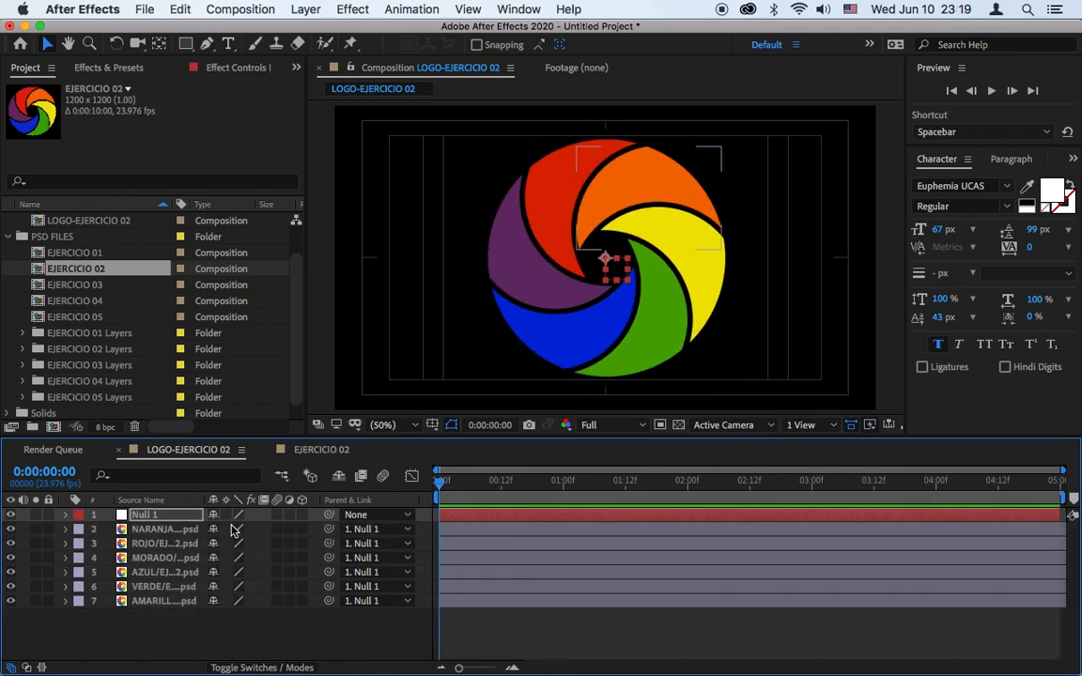
{"action": "left_click", "coordinate": [145, 635]}
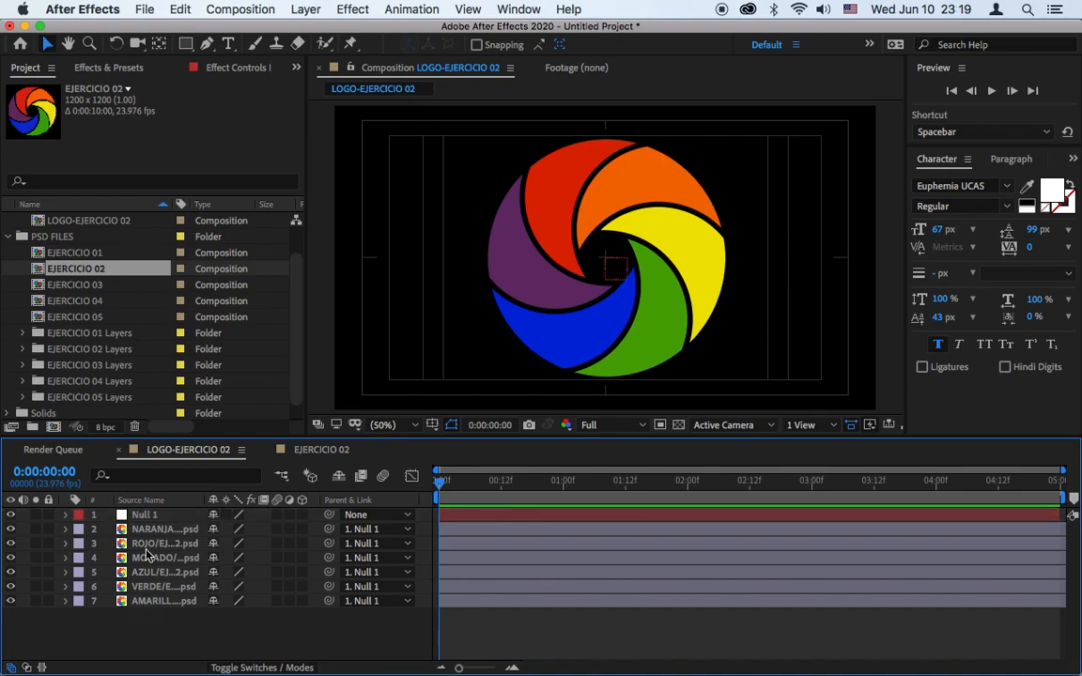
{"action": "left_click", "coordinate": [146, 516]}
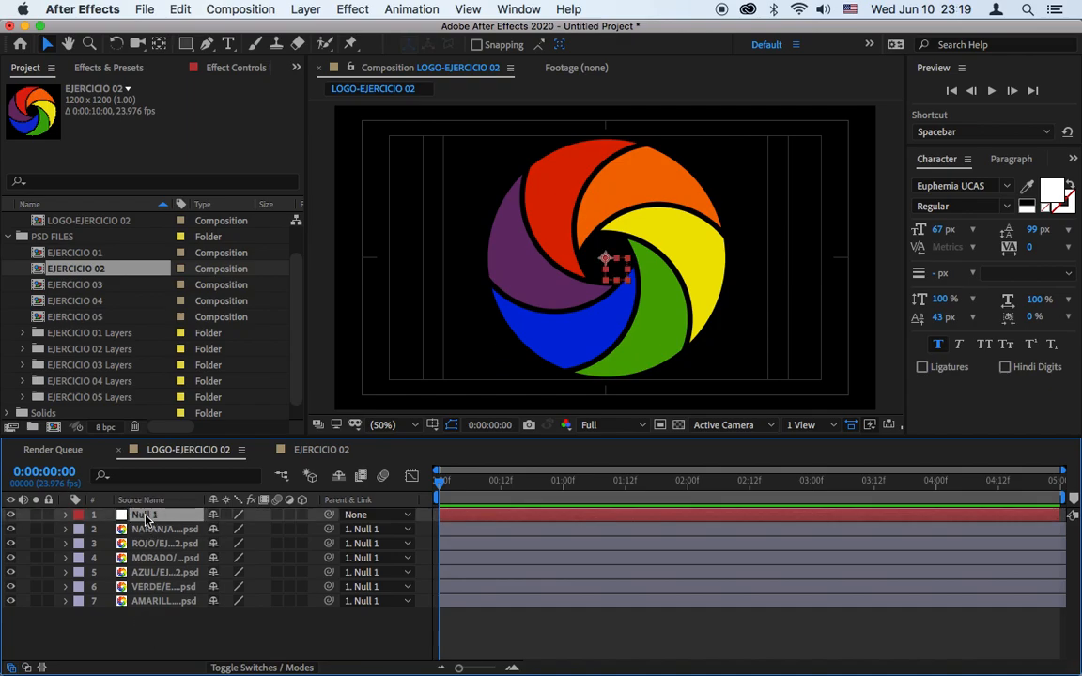
Delete the null object from LOGO-EJERCICIO 02, keeping the six colour layers.
{"action": "key", "text": "Delete"}
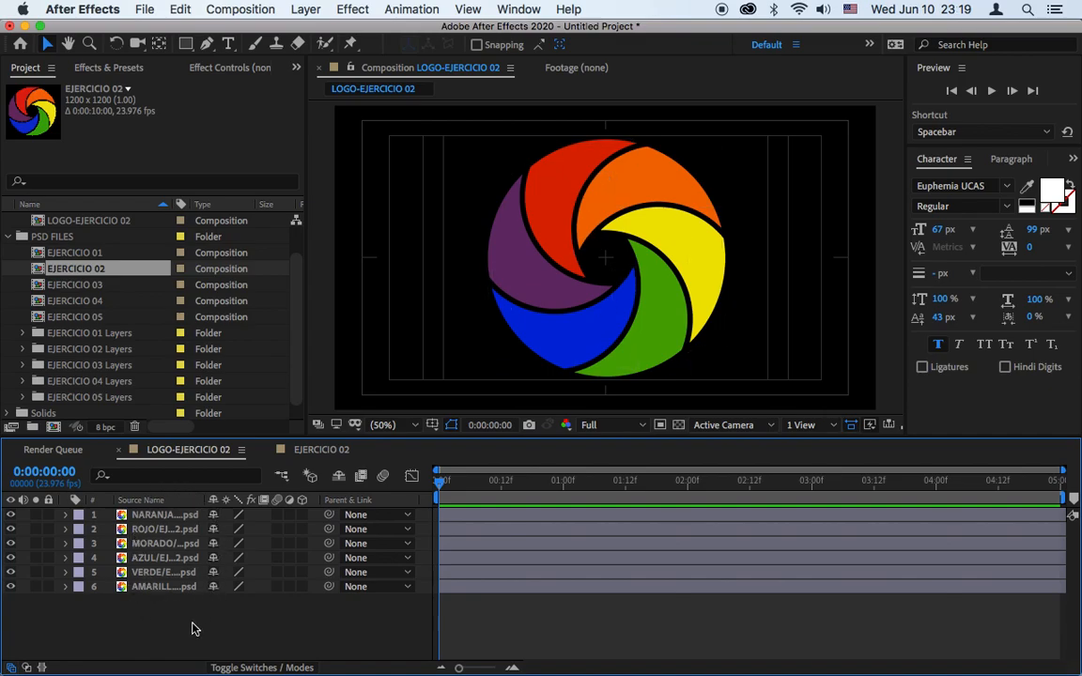
{"action": "left_click", "coordinate": [160, 515]}
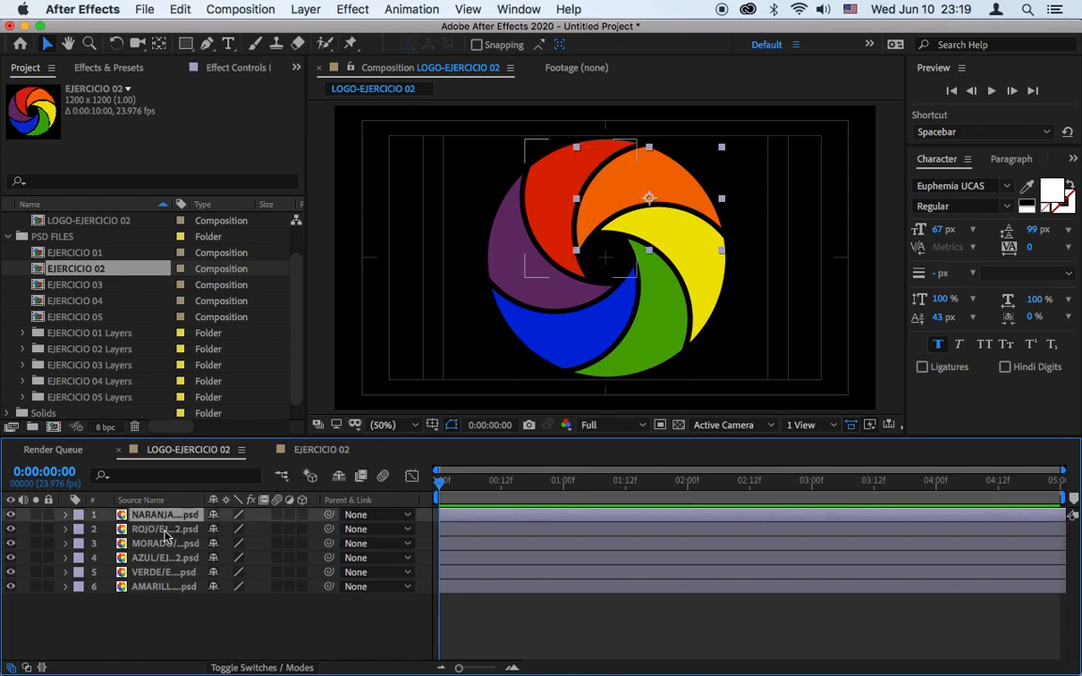
{"action": "left_click", "coordinate": [158, 585], "text": "shift"}
{"action": "left_click", "coordinate": [172, 616]}
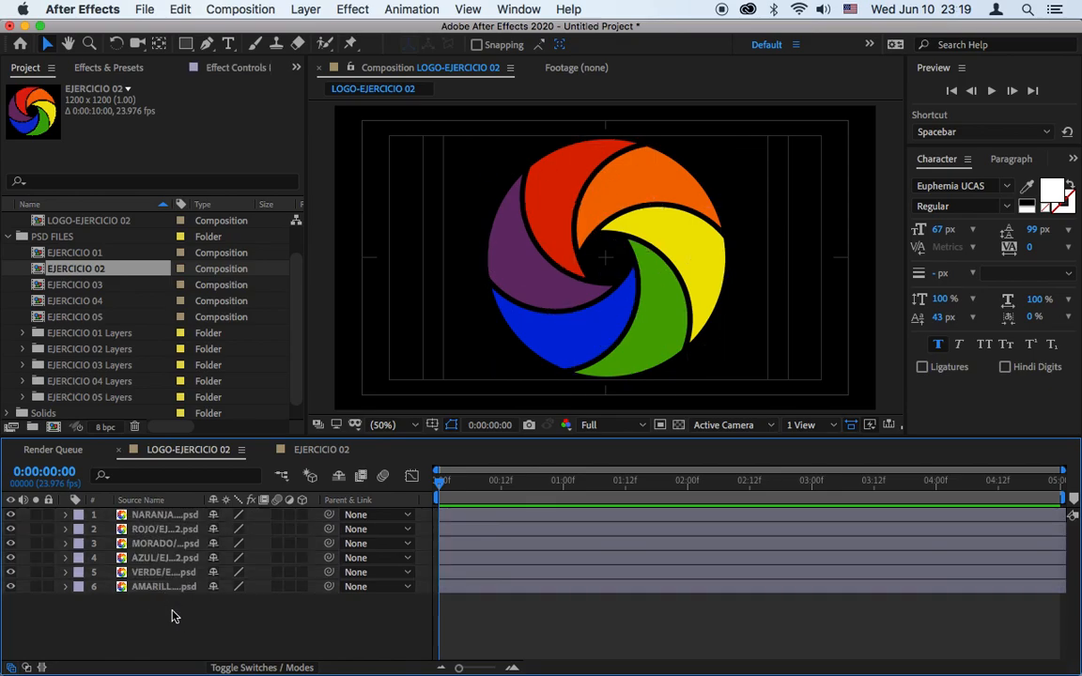
Select the AMARILLO layer, magnify the composition view to 100% and activate the Pan Behind (Anchor Point) tool.
{"action": "left_click", "coordinate": [157, 587]}
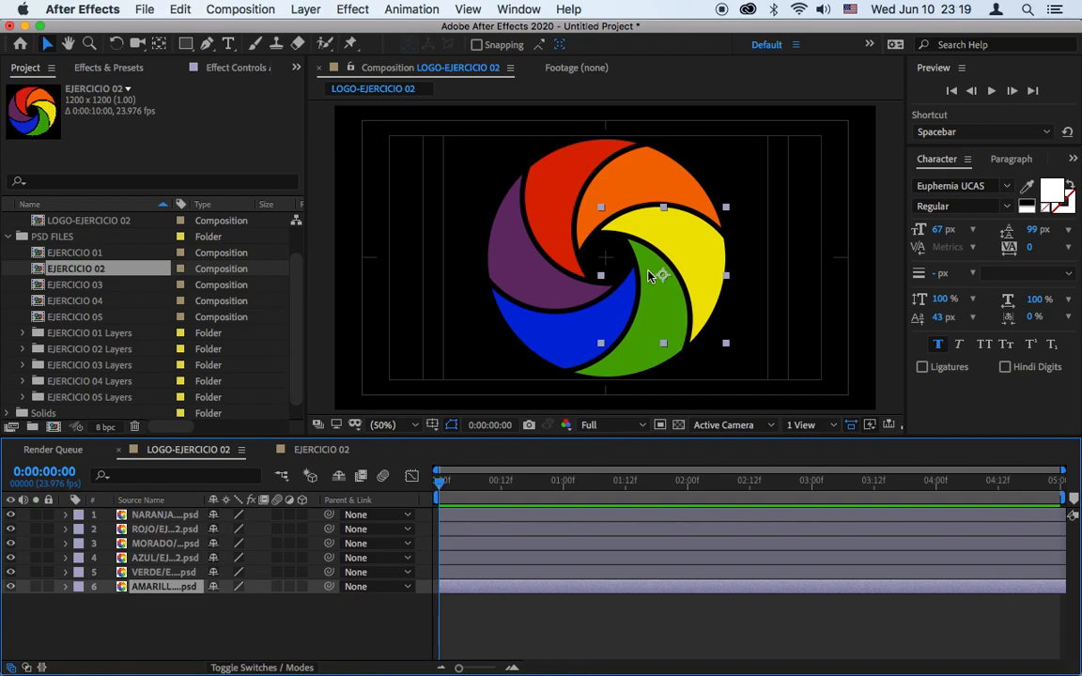
{"action": "left_click", "coordinate": [385, 424]}
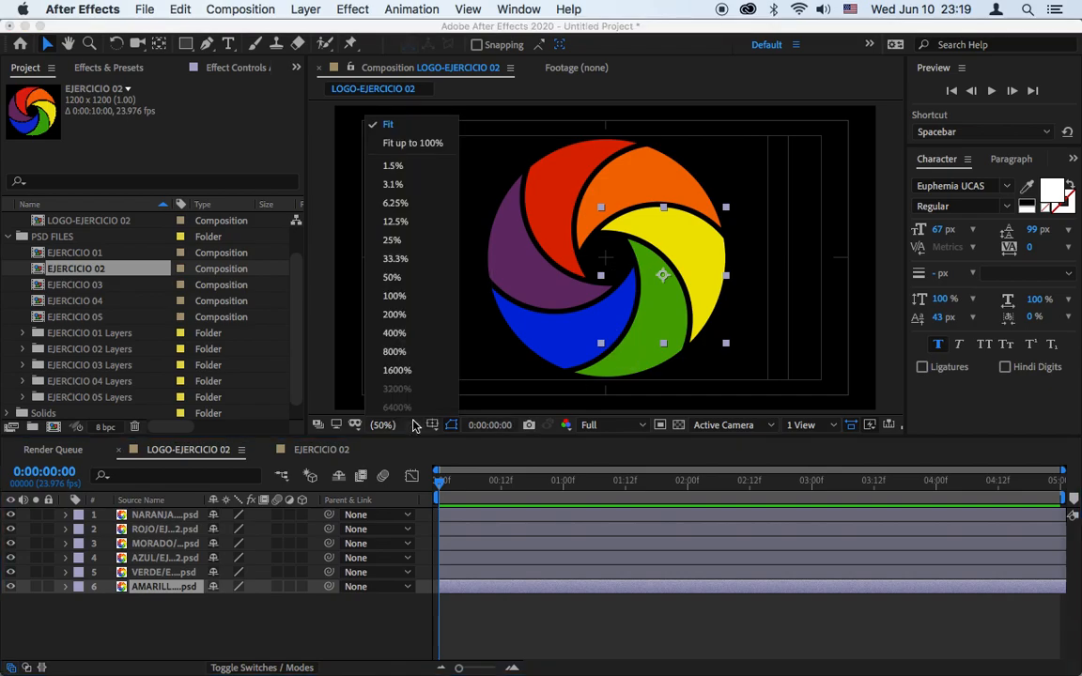
{"action": "left_click", "coordinate": [417, 296]}
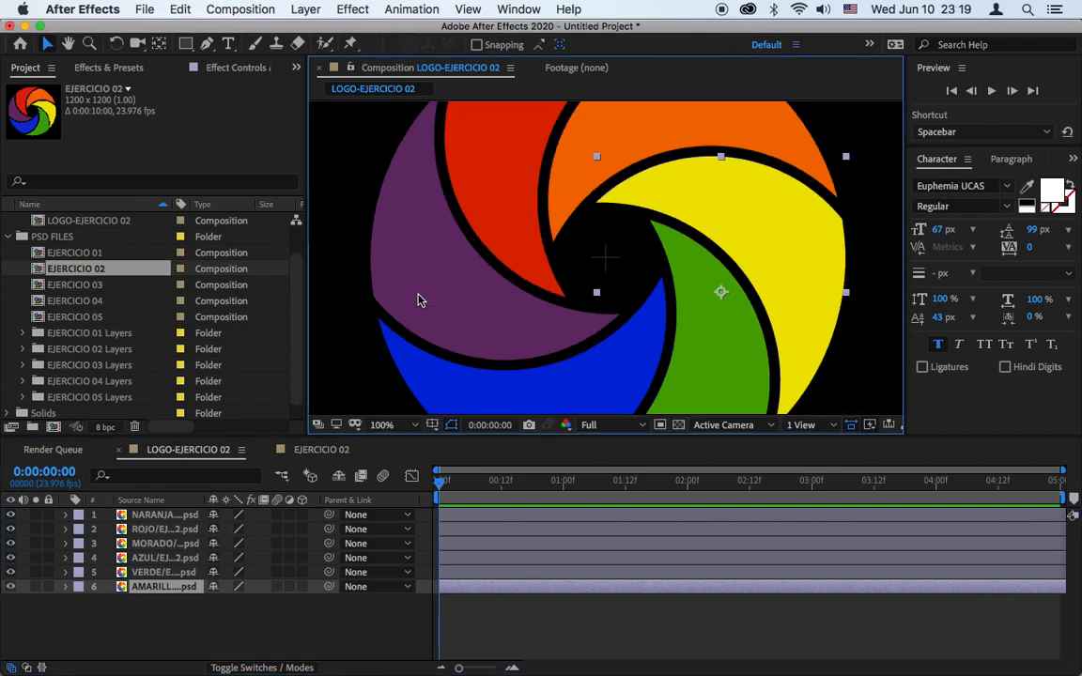
{"action": "left_click", "coordinate": [66, 45]}
{"action": "left_click_drag", "start_coordinate": [455, 326], "coordinate": [562, 163]}
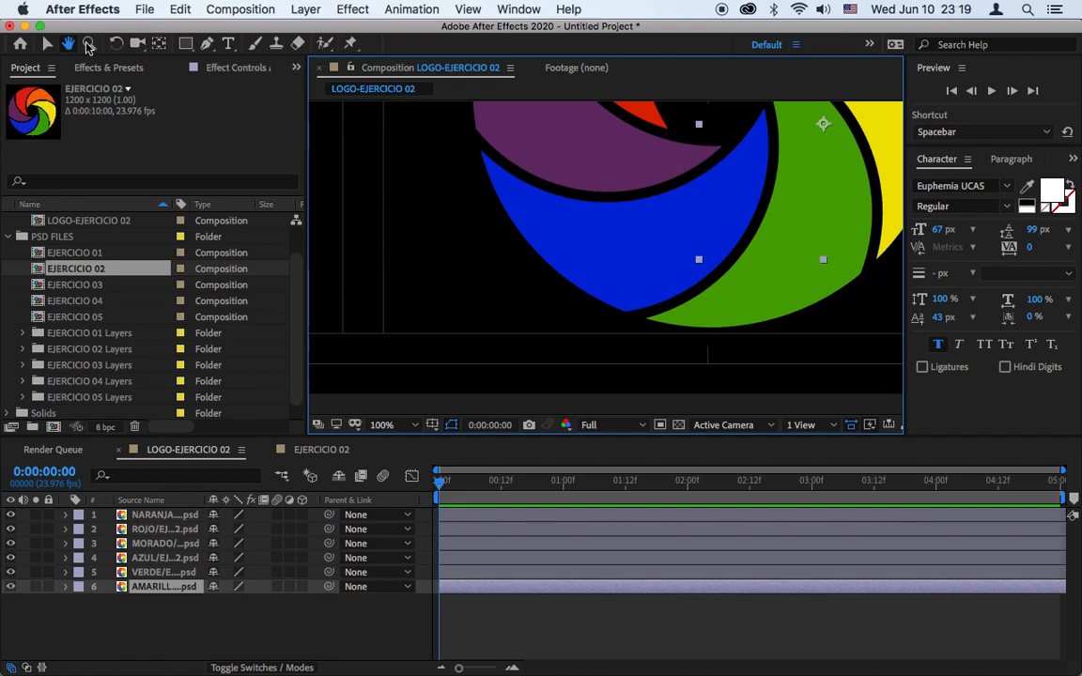
{"action": "left_click", "coordinate": [160, 45]}
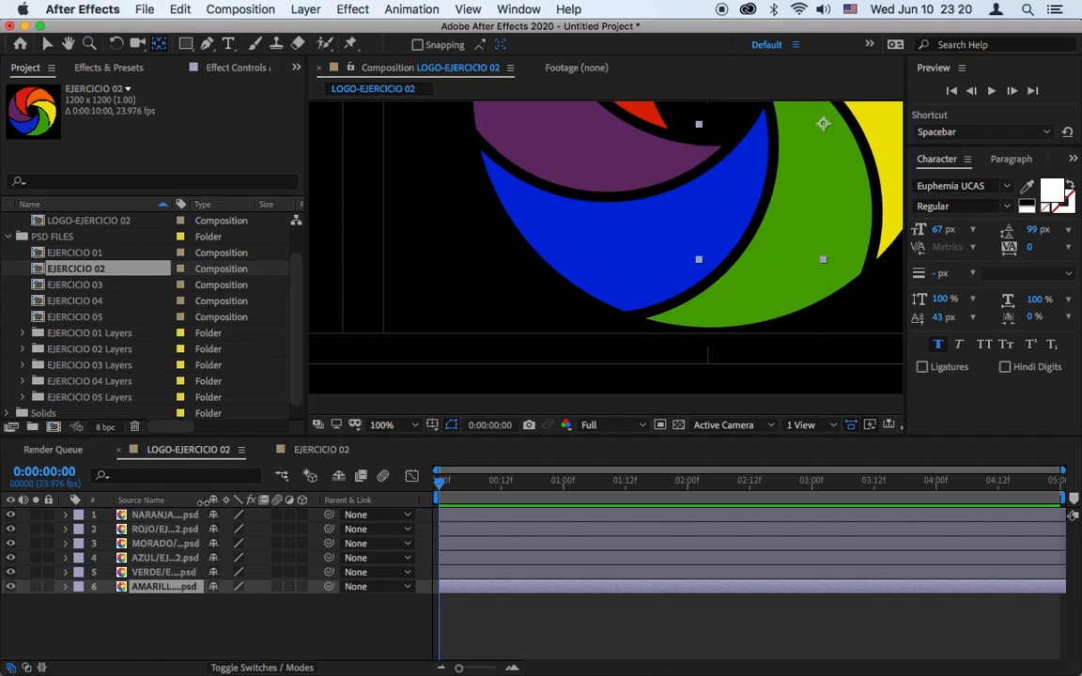
Switch the timeline's name column from source names to layer names, keeping the column narrow.
{"action": "left_click_drag", "start_coordinate": [206, 500], "coordinate": [300, 500]}
{"action": "left_click", "coordinate": [143, 501]}
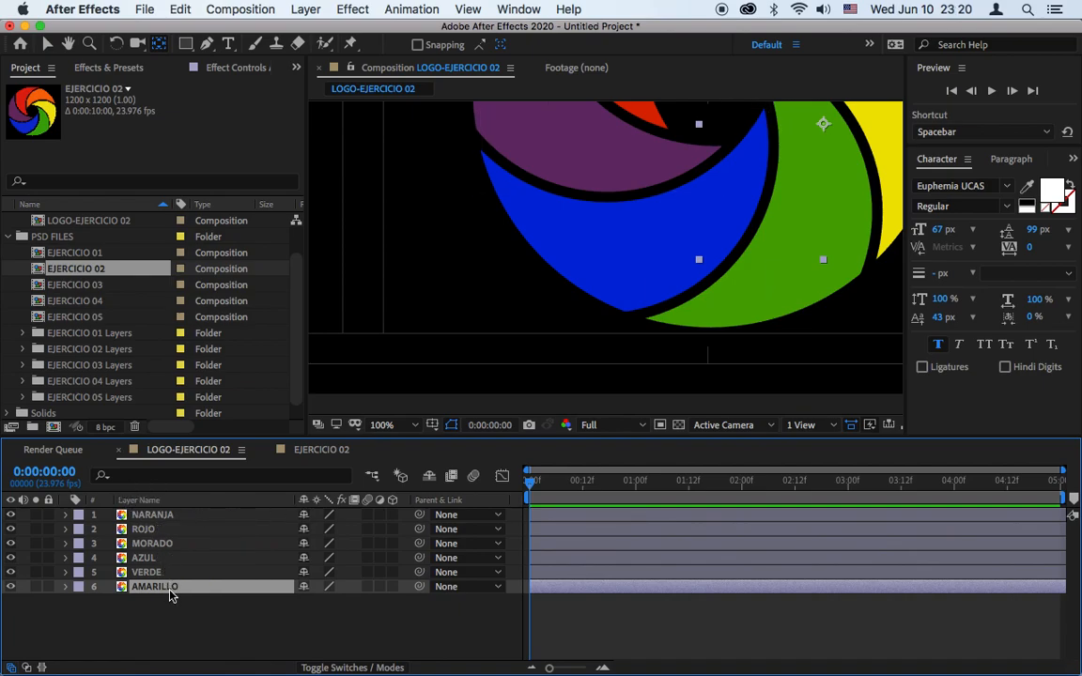
{"action": "left_click", "coordinate": [155, 500]}
{"action": "left_click", "coordinate": [160, 500]}
{"action": "left_click_drag", "start_coordinate": [291, 499], "coordinate": [199, 507]}
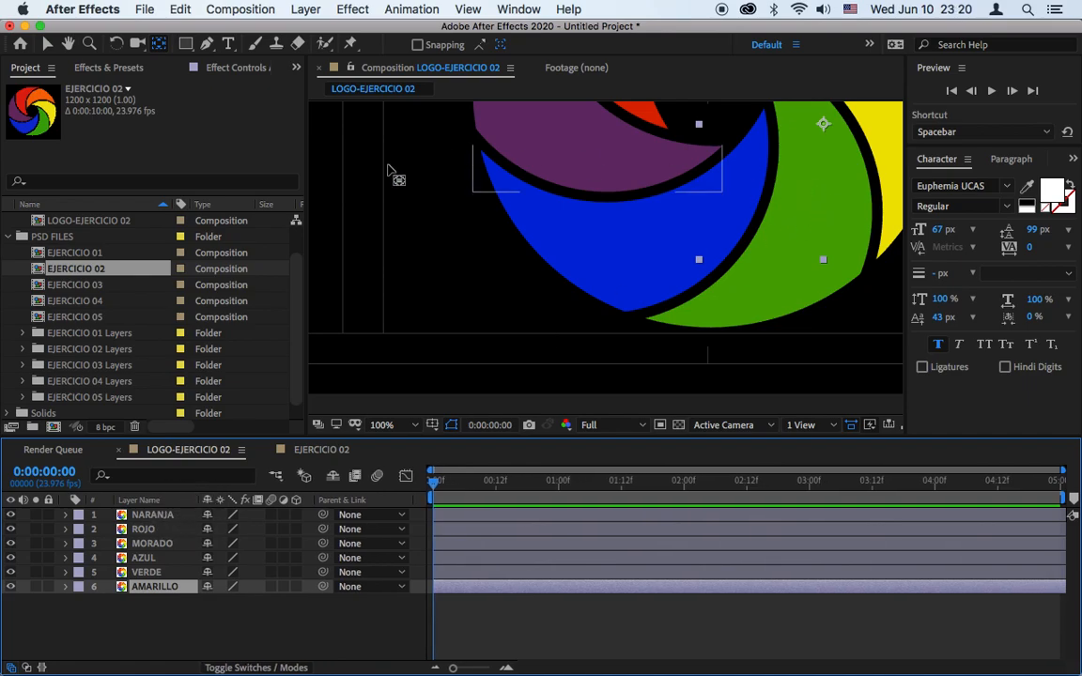
Move the AMARILLO layer's anchor point to the lower outer tip of the yellow petal.
{"action": "left_click", "coordinate": [68, 49]}
{"action": "left_click_drag", "start_coordinate": [775, 144], "coordinate": [515, 279]}
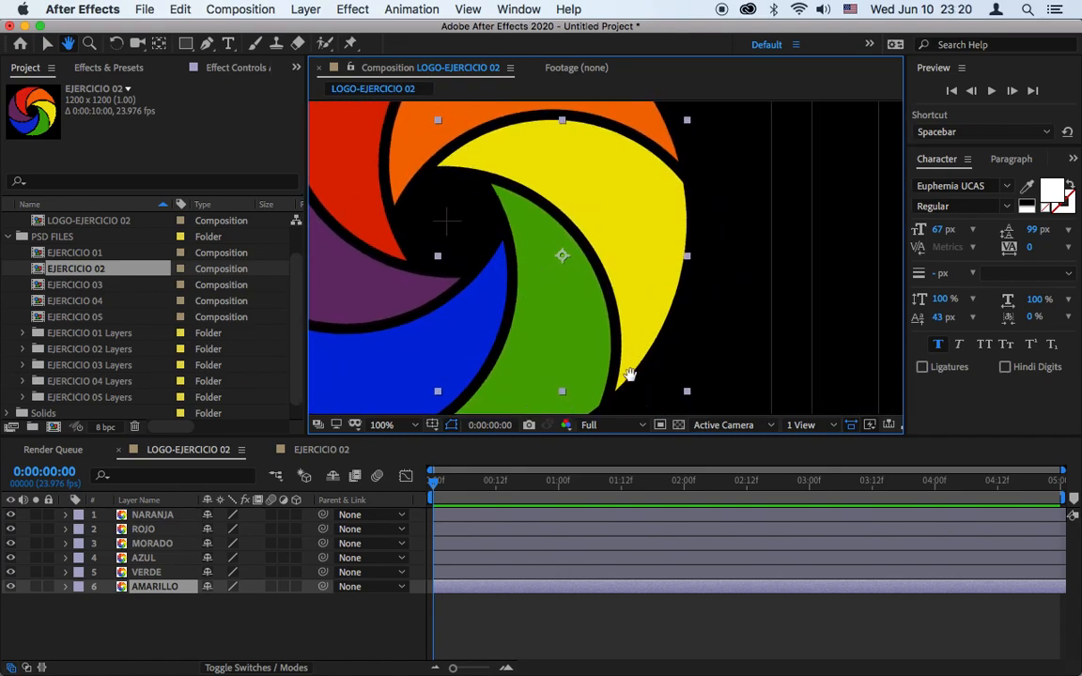
{"action": "left_click", "coordinate": [157, 44]}
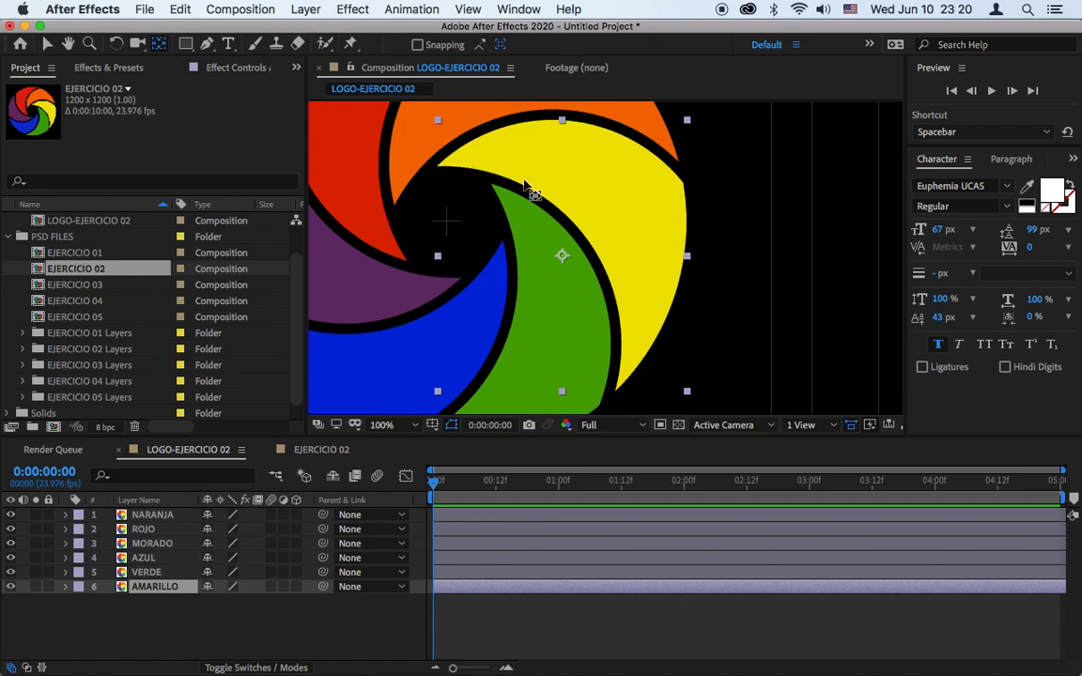
{"action": "left_click_drag", "start_coordinate": [562, 255], "coordinate": [635, 217]}
{"action": "left_click_drag", "start_coordinate": [649, 271], "coordinate": [617, 390]}
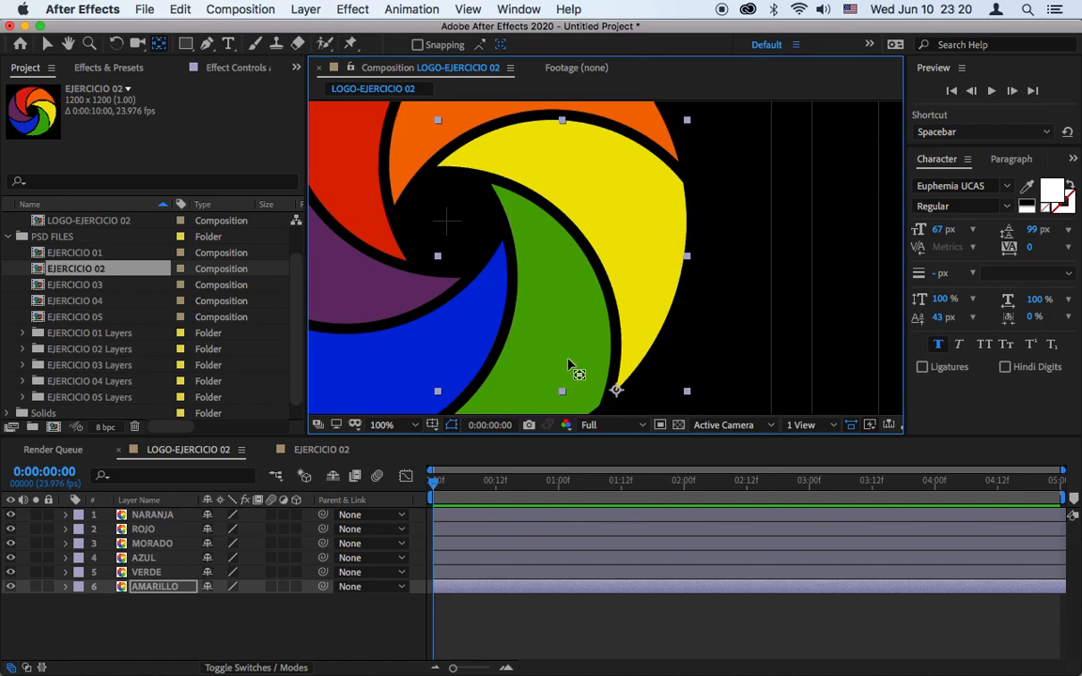
Move the VERDE layer's anchor point to the lower-left outer tip of the green petal.
{"action": "left_click", "coordinate": [447, 571]}
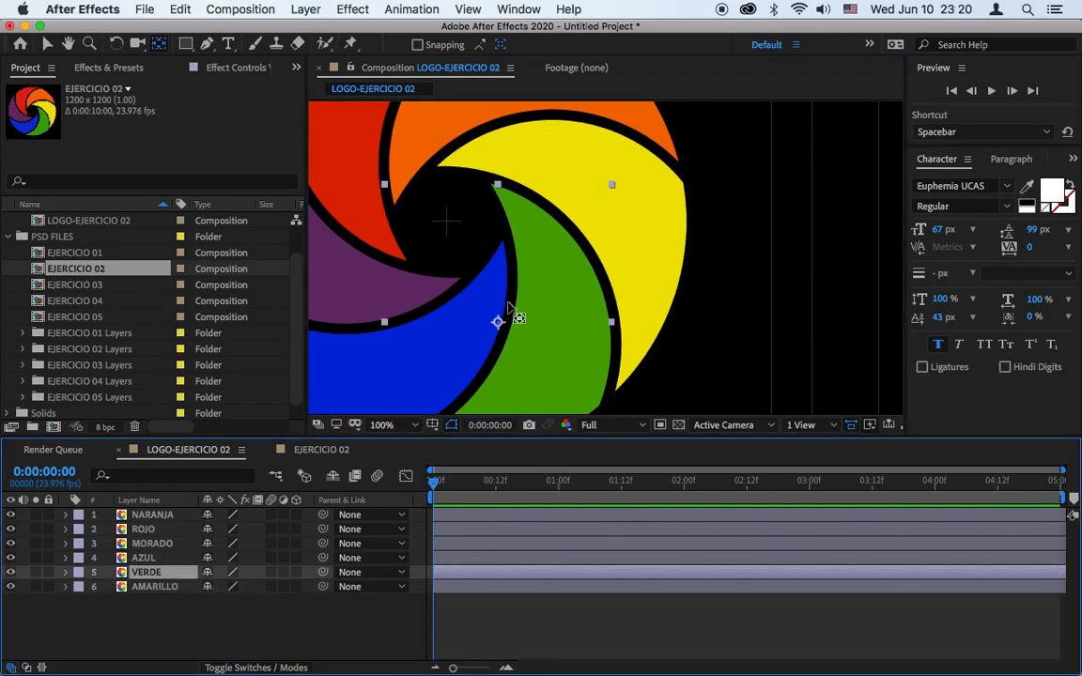
{"action": "left_click", "coordinate": [67, 43]}
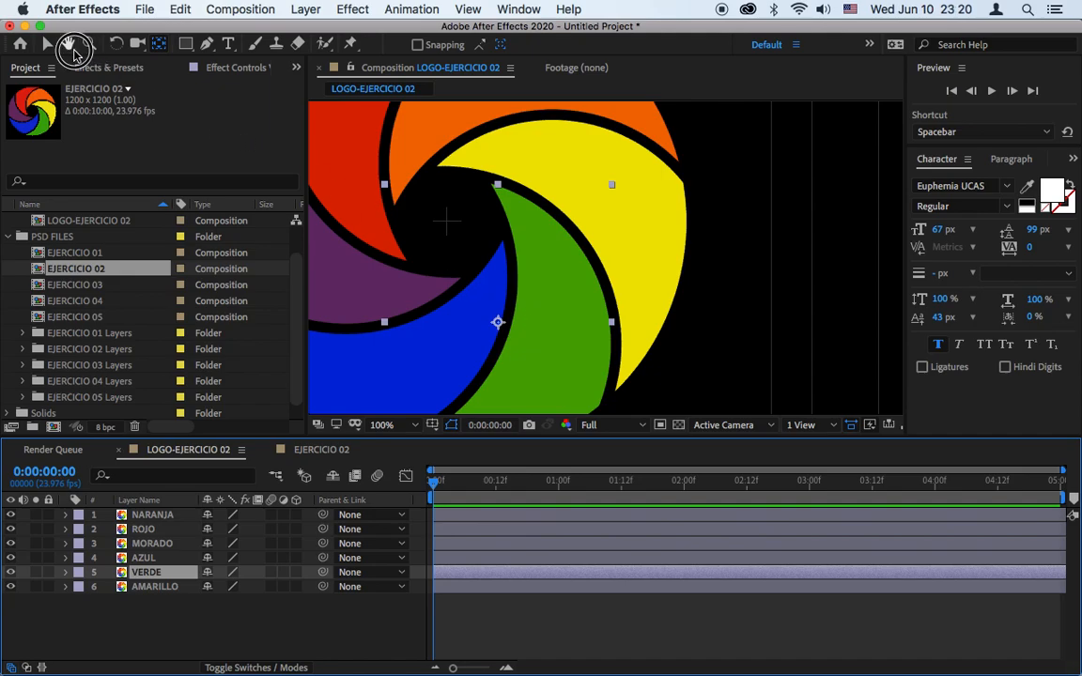
{"action": "left_click_drag", "start_coordinate": [622, 295], "coordinate": [725, 173]}
{"action": "left_click", "coordinate": [159, 43]}
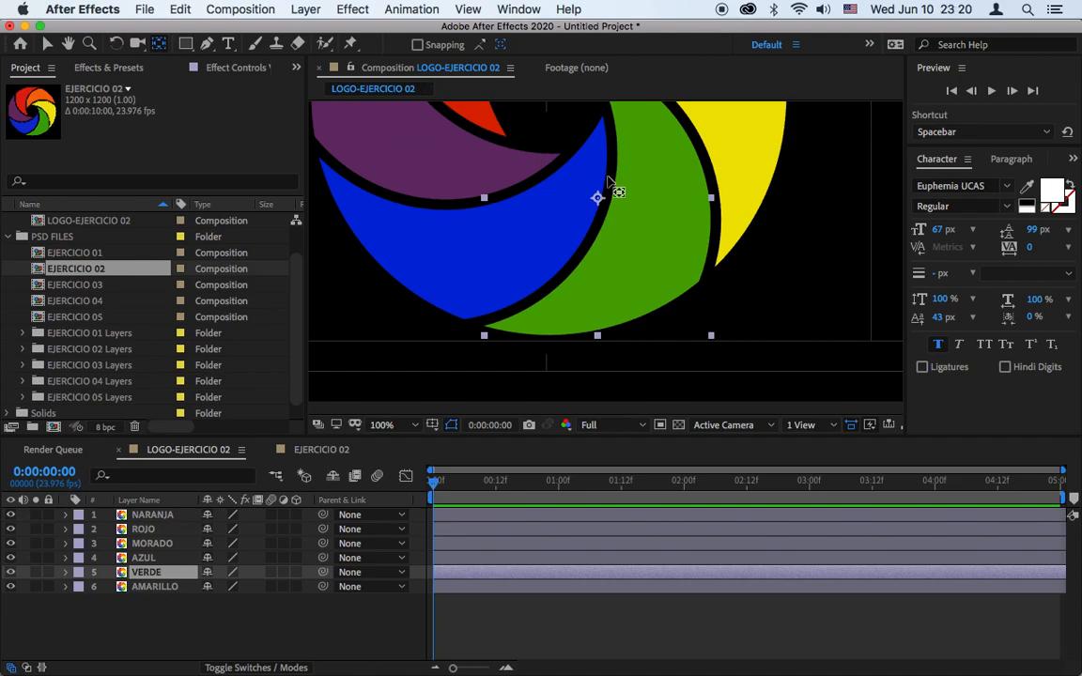
{"action": "left_click_drag", "start_coordinate": [599, 200], "coordinate": [484, 325]}
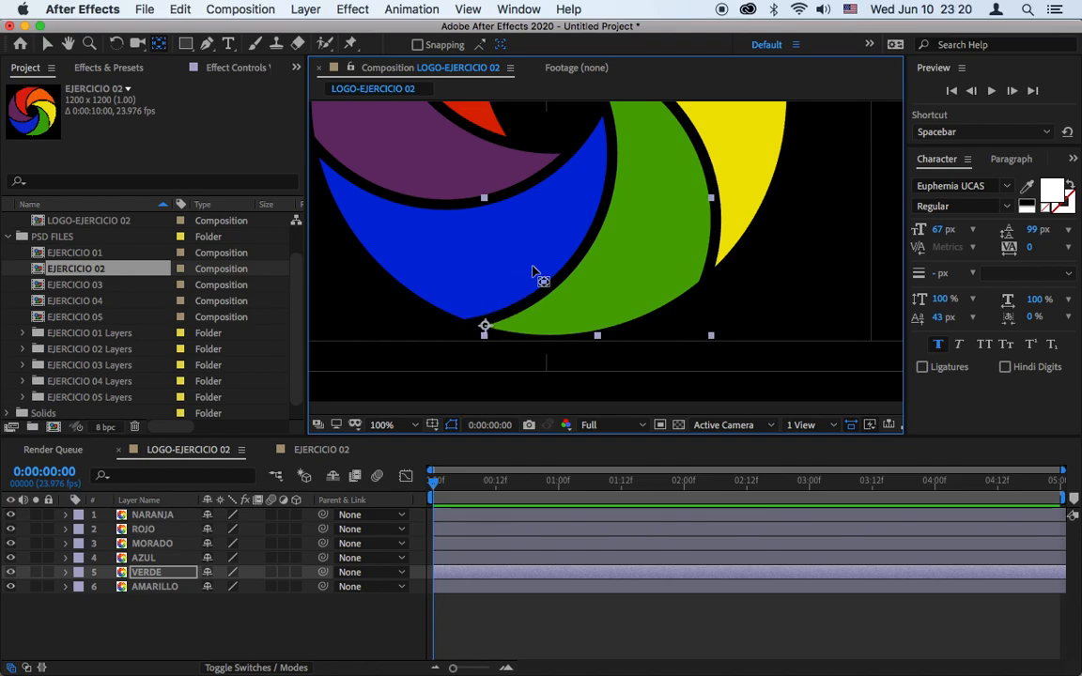
Move the AZUL layer's anchor point to the upper-left outer tip of the blue petal.
{"action": "left_click", "coordinate": [450, 558]}
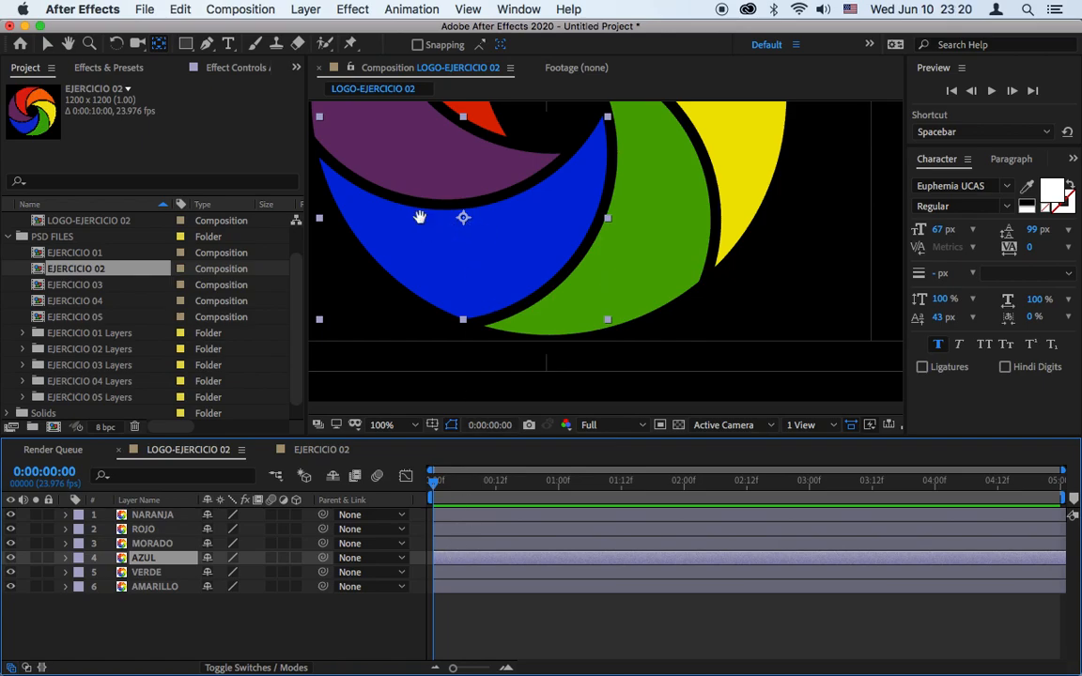
{"action": "key", "text": "space"}
{"action": "left_click_drag", "start_coordinate": [406, 219], "coordinate": [514, 252]}
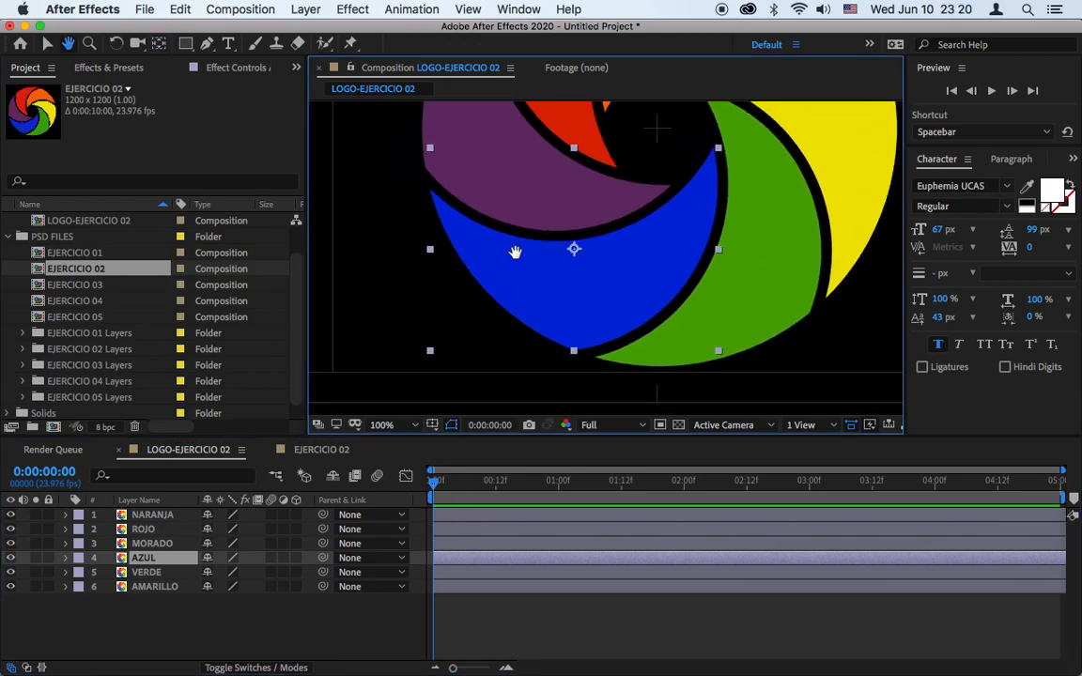
{"action": "key", "text": "space"}
{"action": "left_click_drag", "start_coordinate": [509, 226], "coordinate": [591, 239]}
{"action": "key", "text": "space"}
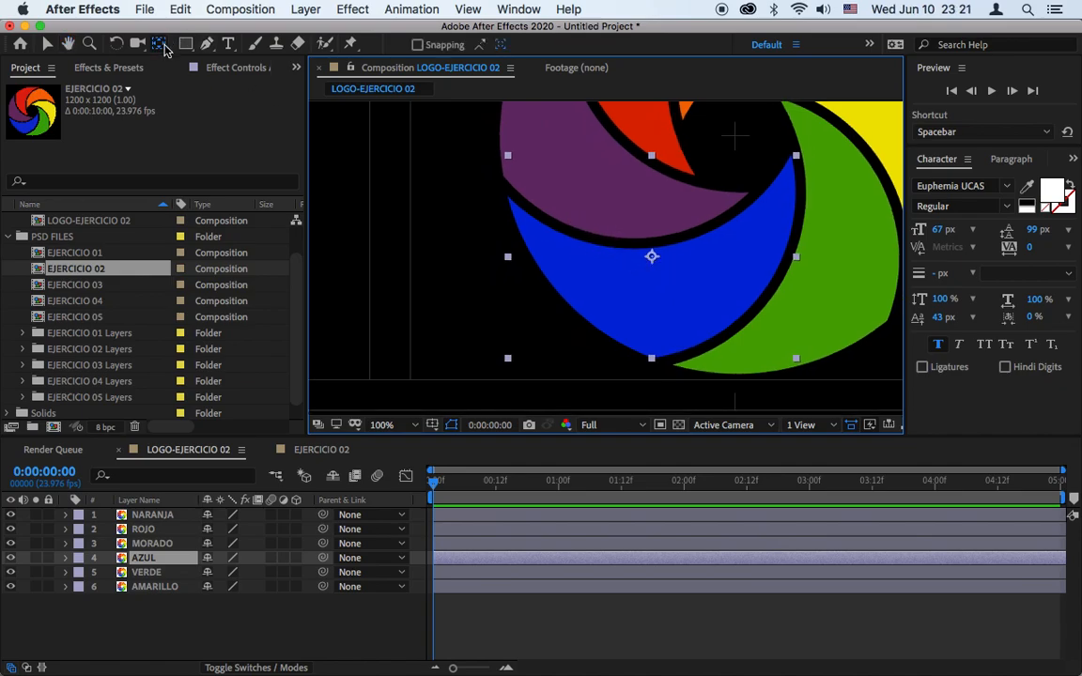
{"action": "left_click_drag", "start_coordinate": [651, 256], "coordinate": [509, 196]}
Place the MORADO layer's anchor point on the upper outer tip of the purple petal.
{"action": "key", "text": "space"}
{"action": "left_click_drag", "start_coordinate": [633, 172], "coordinate": [639, 335]}
{"action": "left_click", "coordinate": [483, 543]}
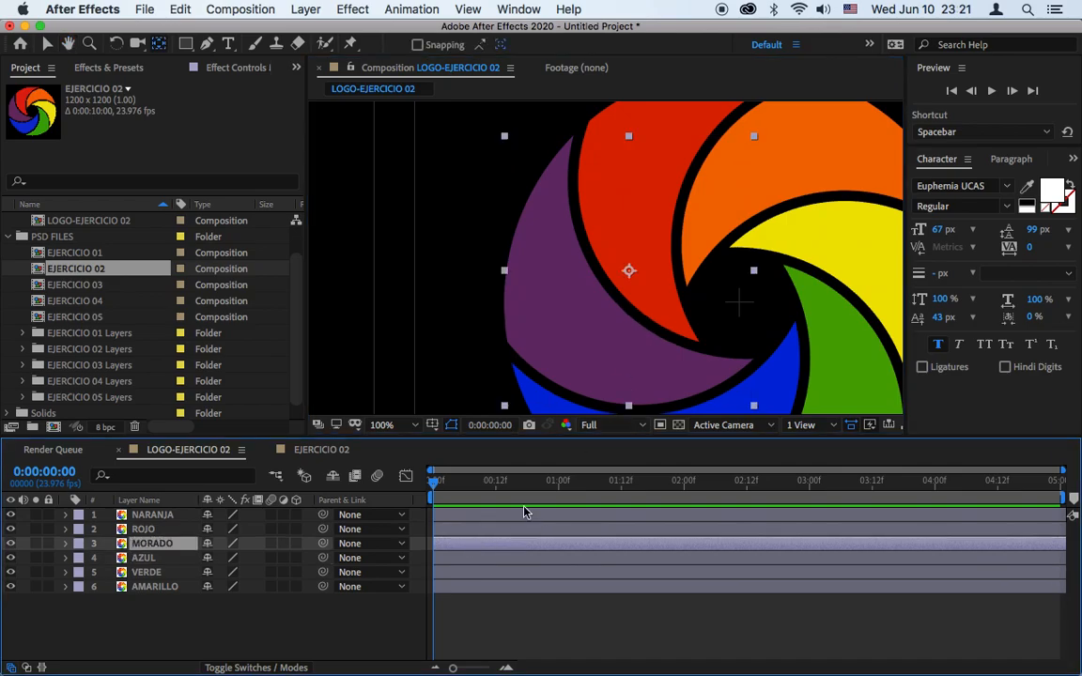
{"action": "left_click_drag", "start_coordinate": [629, 273], "coordinate": [572, 141]}
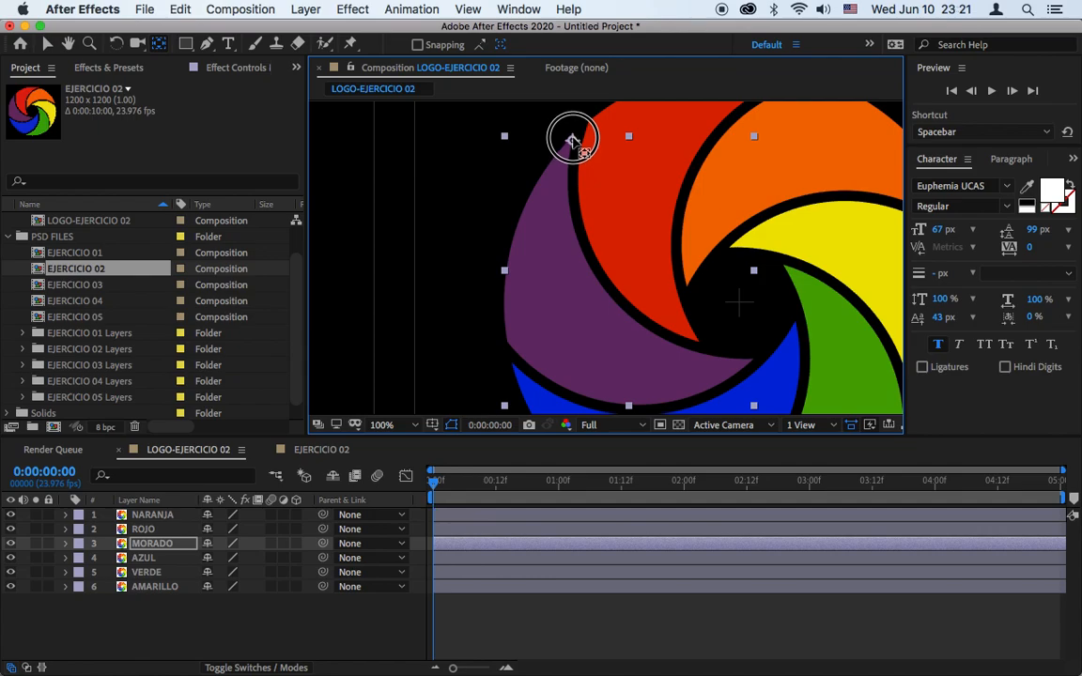
{"action": "left_click_drag", "start_coordinate": [572, 138], "coordinate": [571, 138]}
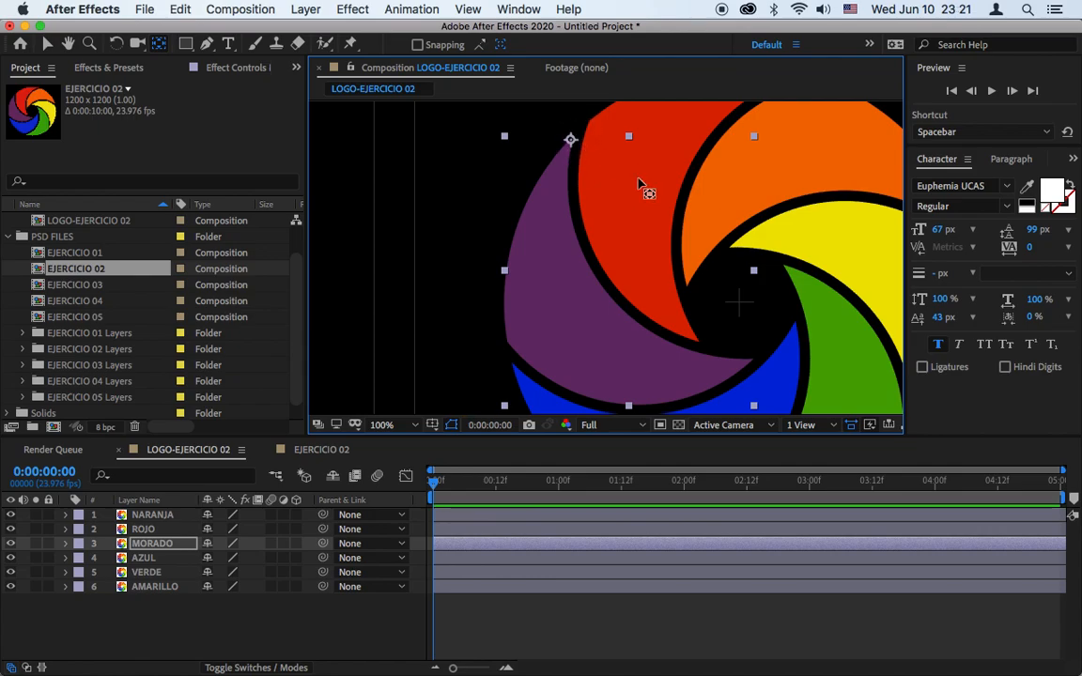
Place the ROJO layer's anchor point on the upper-right outer tip of the red petal.
{"action": "key", "text": "h"}
{"action": "left_click_drag", "start_coordinate": [683, 206], "coordinate": [534, 271]}
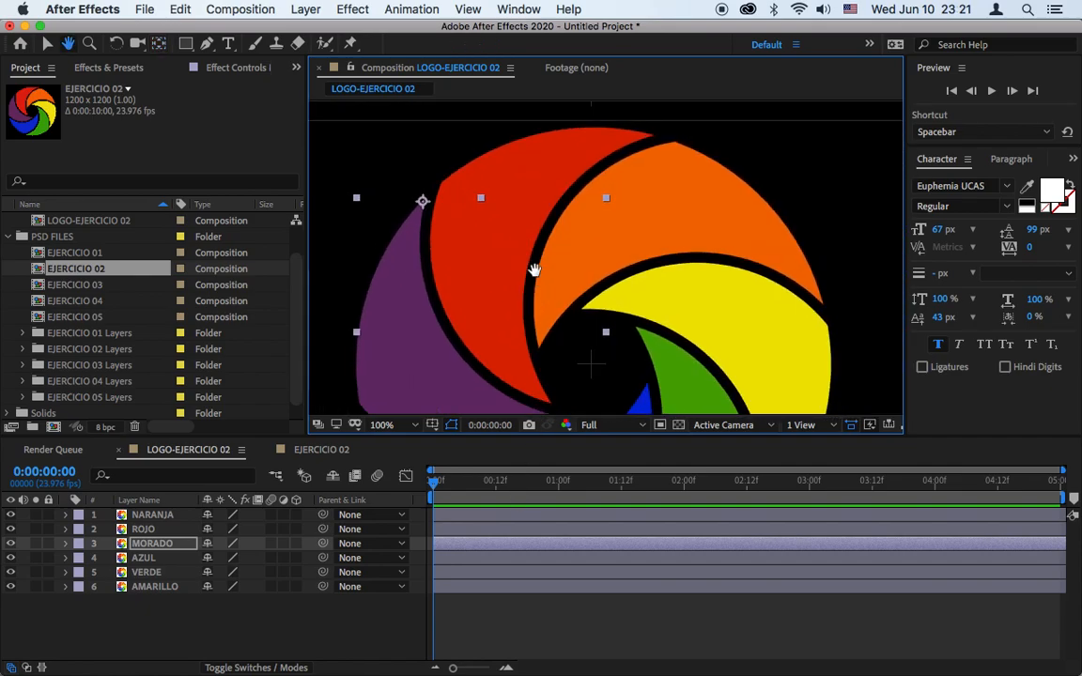
{"action": "key", "text": "y"}
{"action": "left_click", "coordinate": [446, 529]}
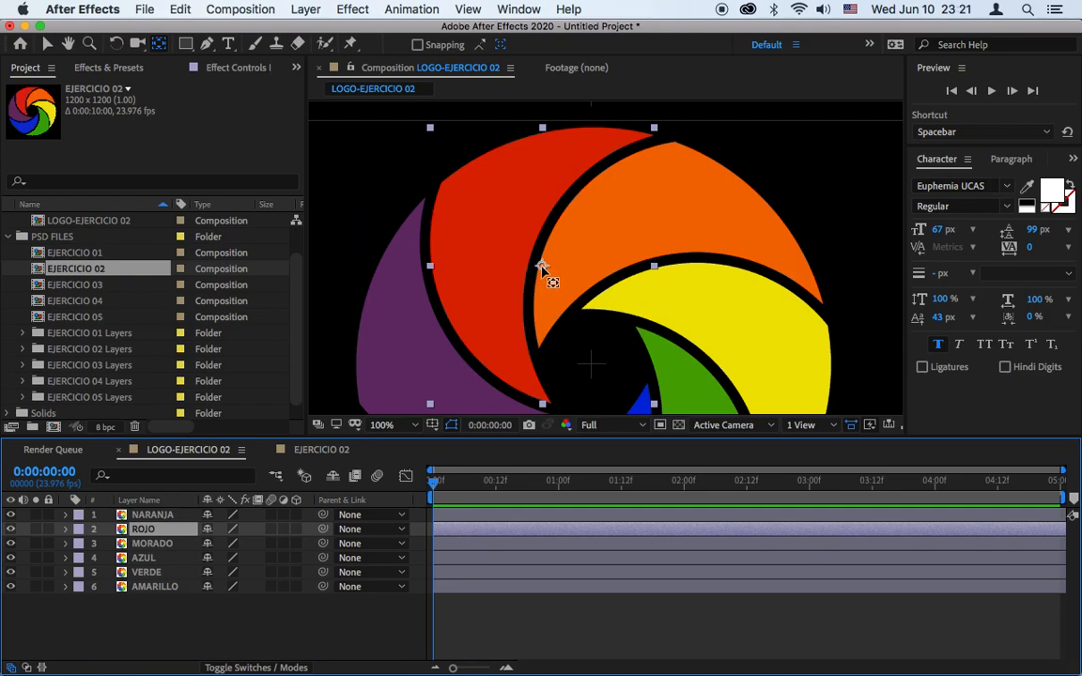
{"action": "left_click_drag", "start_coordinate": [542, 268], "coordinate": [652, 132]}
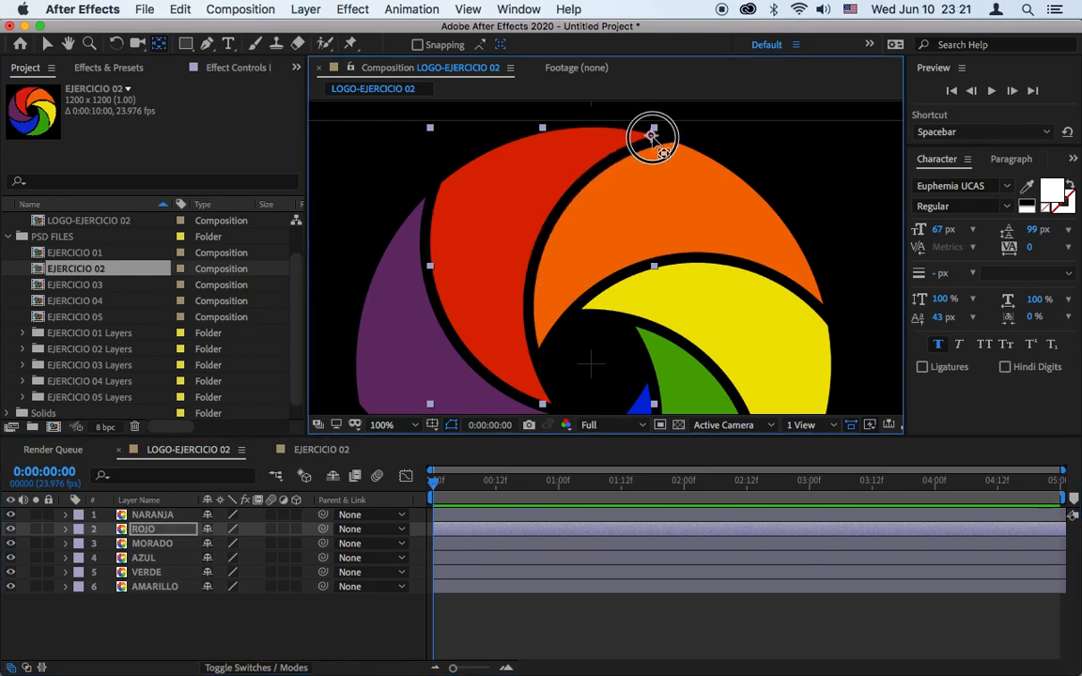
{"action": "left_click_drag", "start_coordinate": [650, 135], "coordinate": [650, 135]}
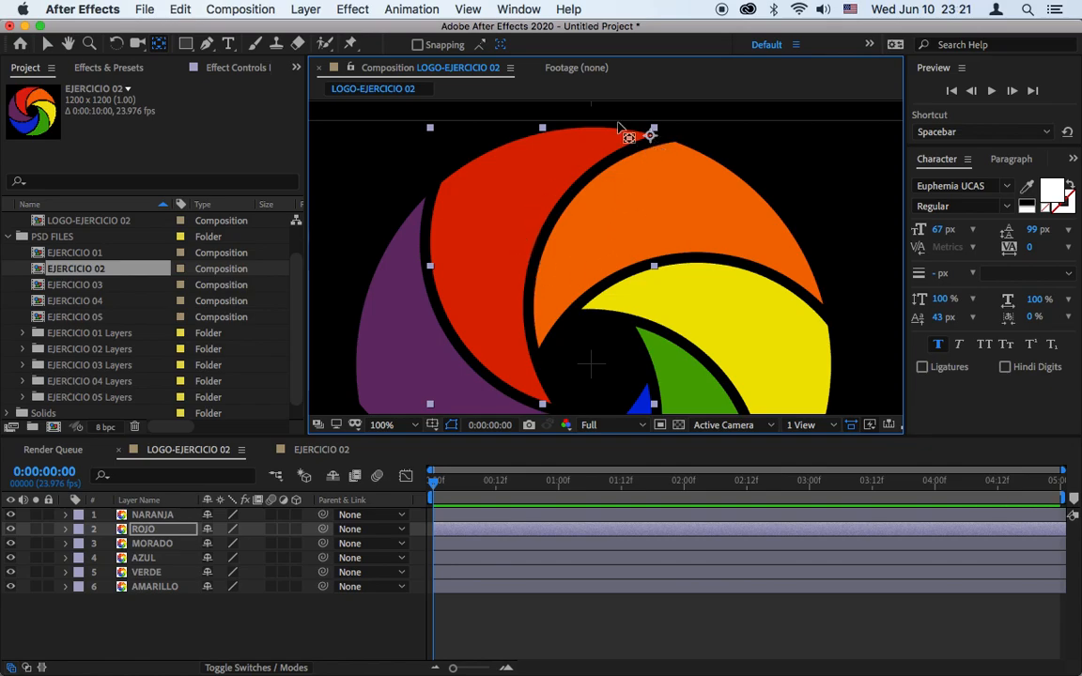
Move the NARANJA layer's anchor point to the right outer tip of the orange petal, and fit the whole composition in view.
{"action": "left_click", "coordinate": [478, 511]}
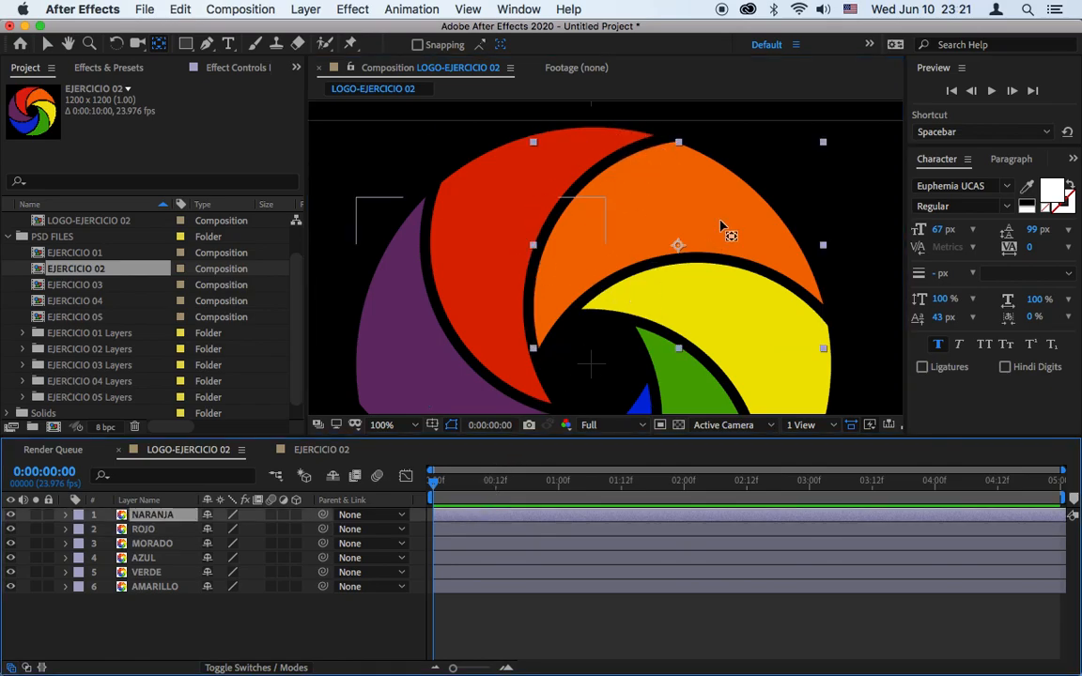
{"action": "key", "text": "space"}
{"action": "left_click_drag", "start_coordinate": [720, 218], "coordinate": [646, 272]}
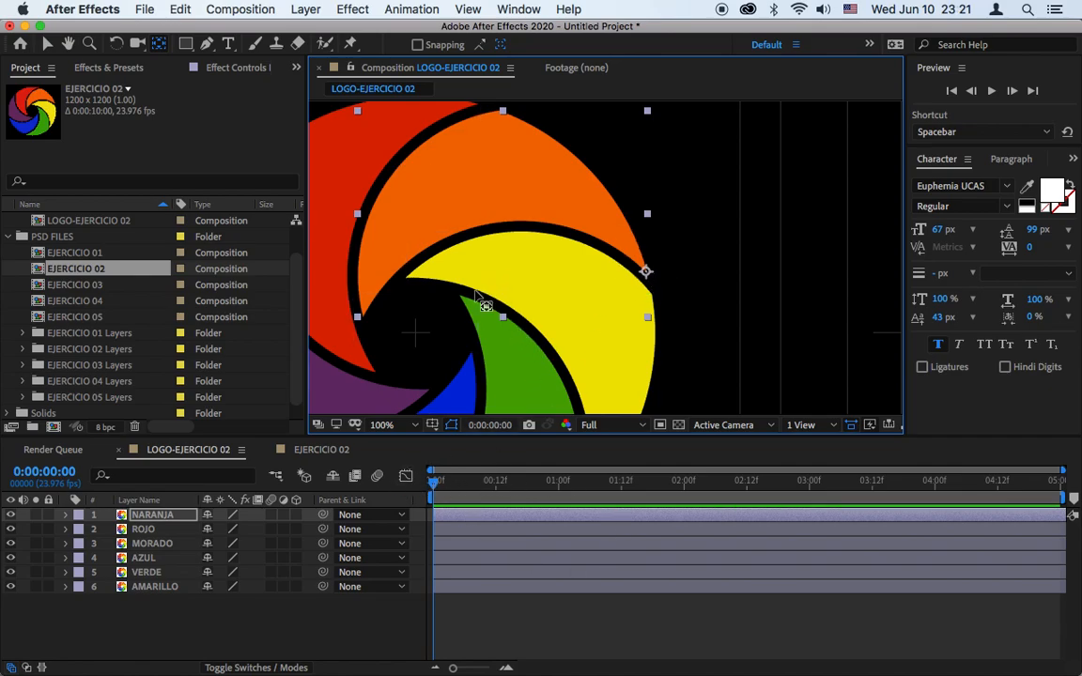
{"action": "left_click", "coordinate": [414, 424]}
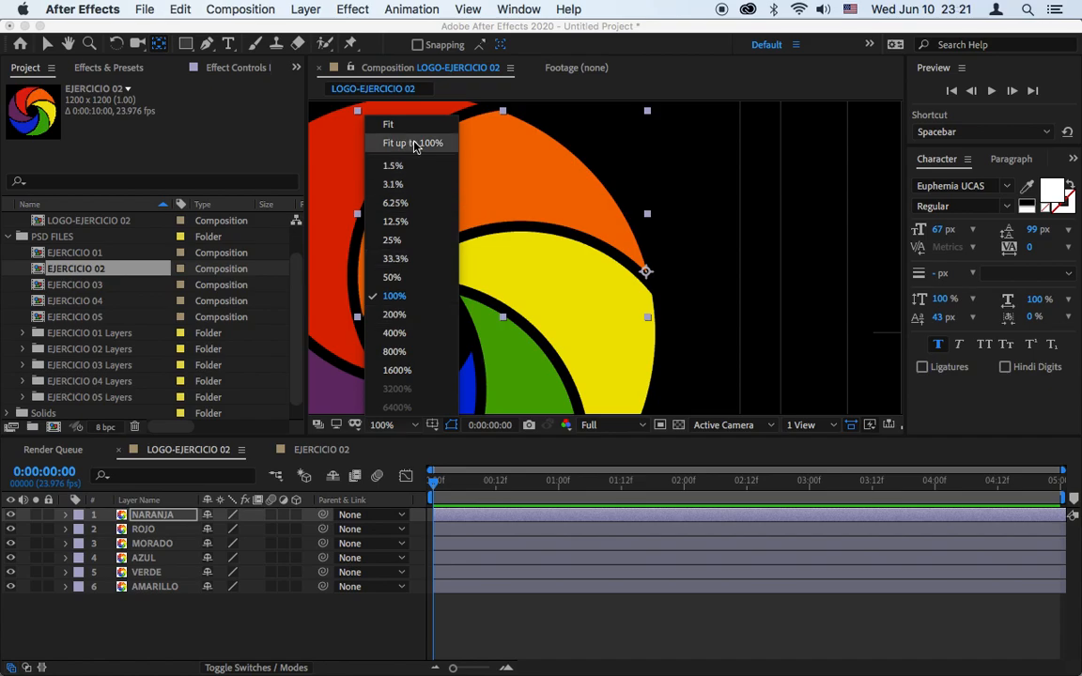
{"action": "left_click", "coordinate": [377, 123]}
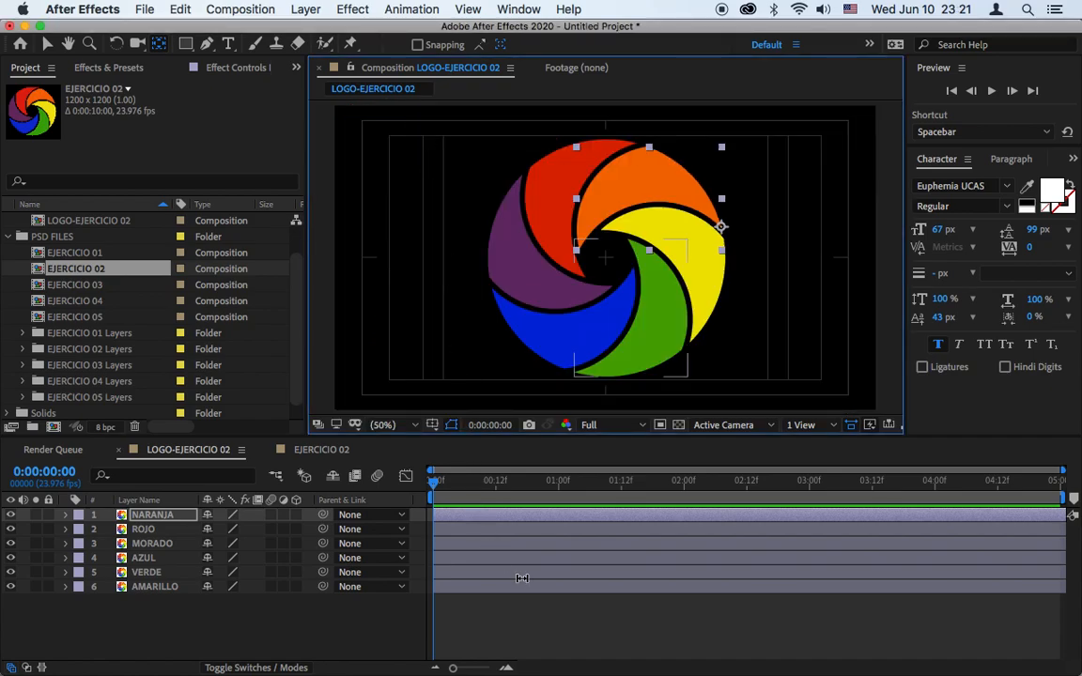
Select all six colour layers, reveal their Rotation property and rotate them together to 169° about their petal tips.
{"action": "left_click", "coordinate": [541, 626]}
{"action": "left_click", "coordinate": [153, 515]}
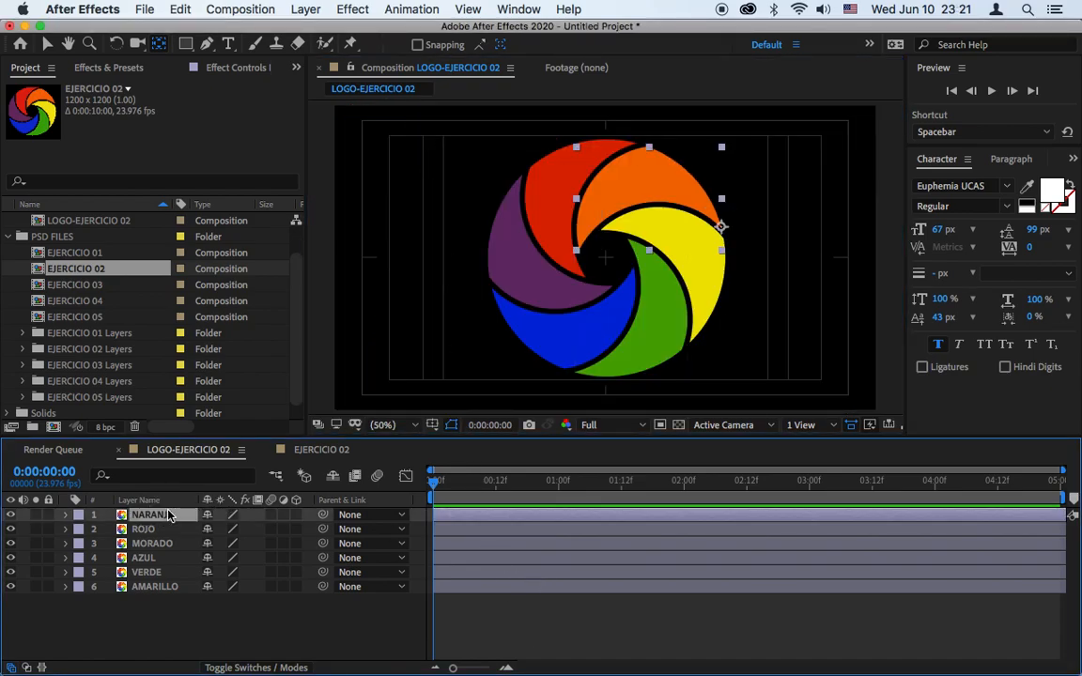
{"action": "left_click", "coordinate": [157, 586], "text": "shift"}
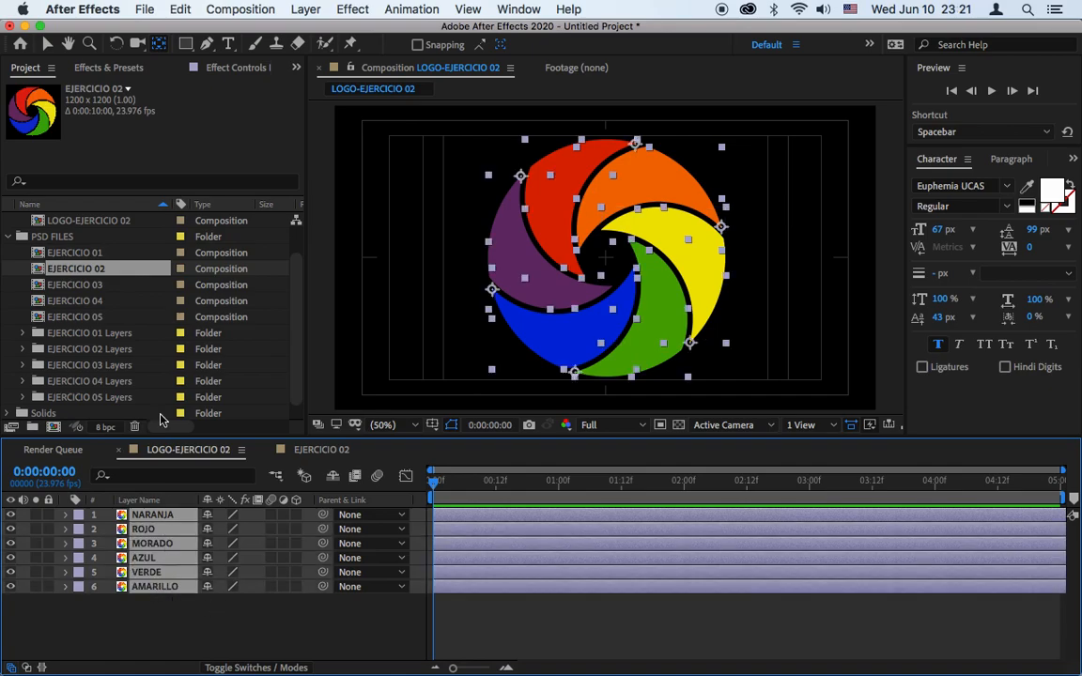
{"action": "left_click", "coordinate": [47, 44]}
{"action": "key", "text": "r"}
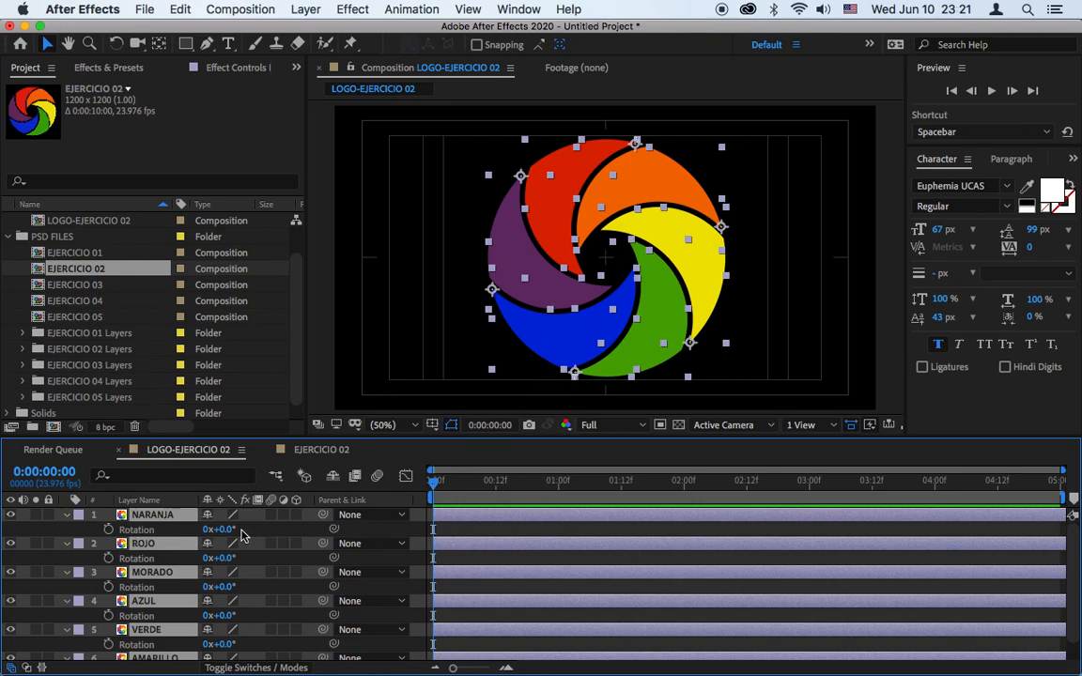
{"action": "left_click_drag", "start_coordinate": [228, 531], "coordinate": [358, 522]}
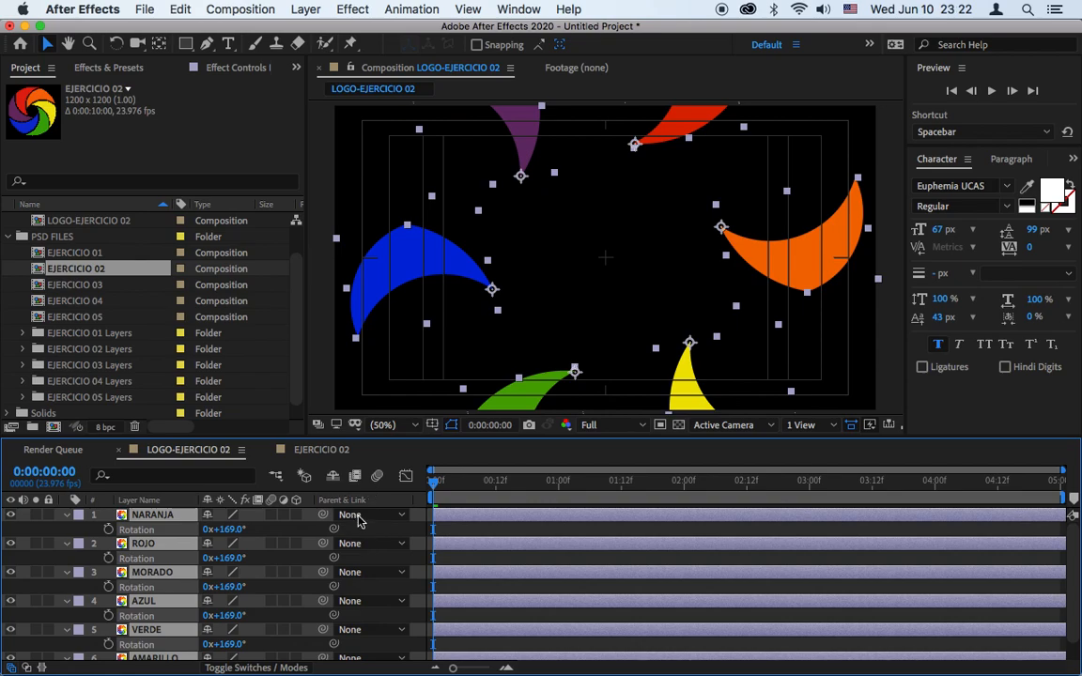
Keyframe the six colour layers' Rotation at 0:00:00:00, then set it to 0° at 0:00:00:12 and scrub through the motion.
{"action": "left_click", "coordinate": [108, 529]}
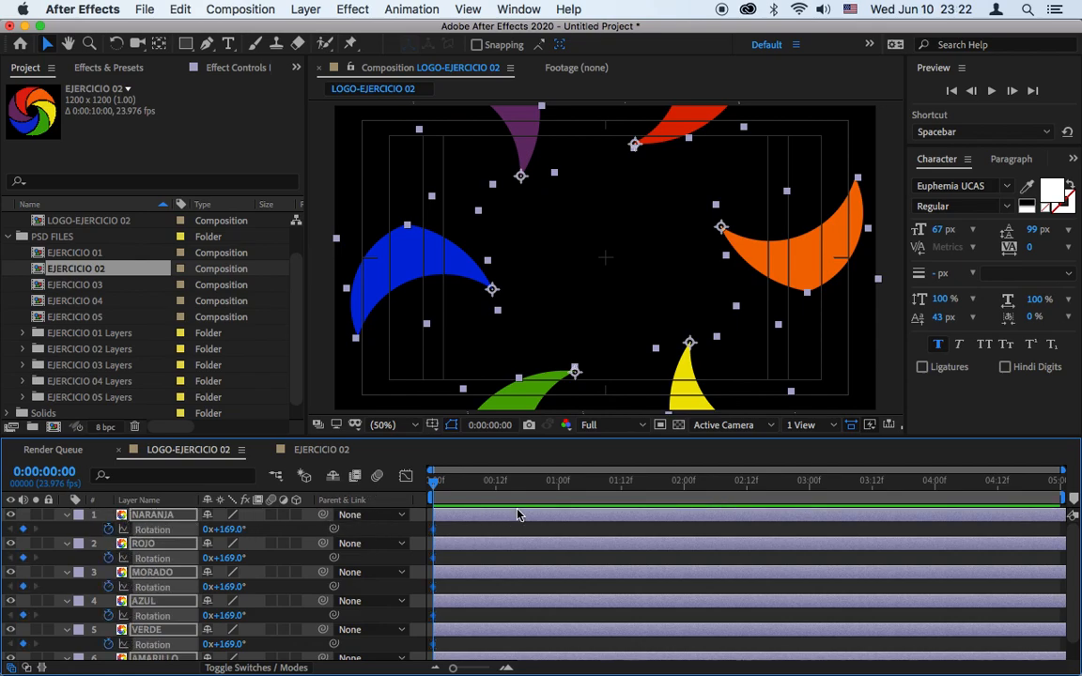
{"action": "left_click_drag", "start_coordinate": [435, 482], "coordinate": [501, 490]}
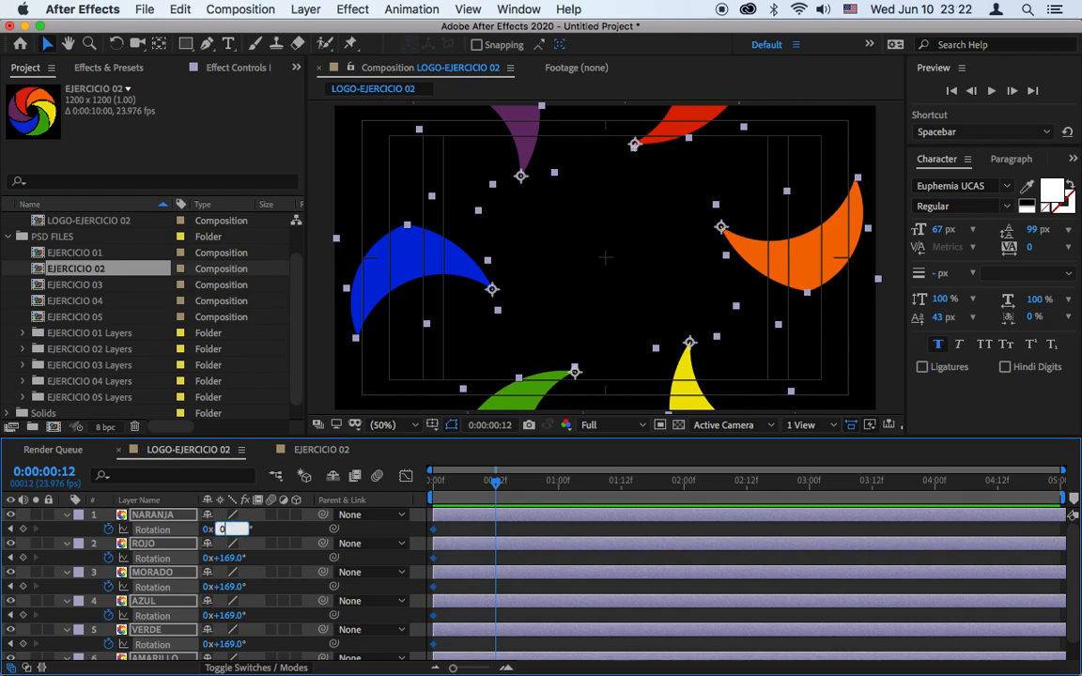
{"action": "key", "text": "Return"}
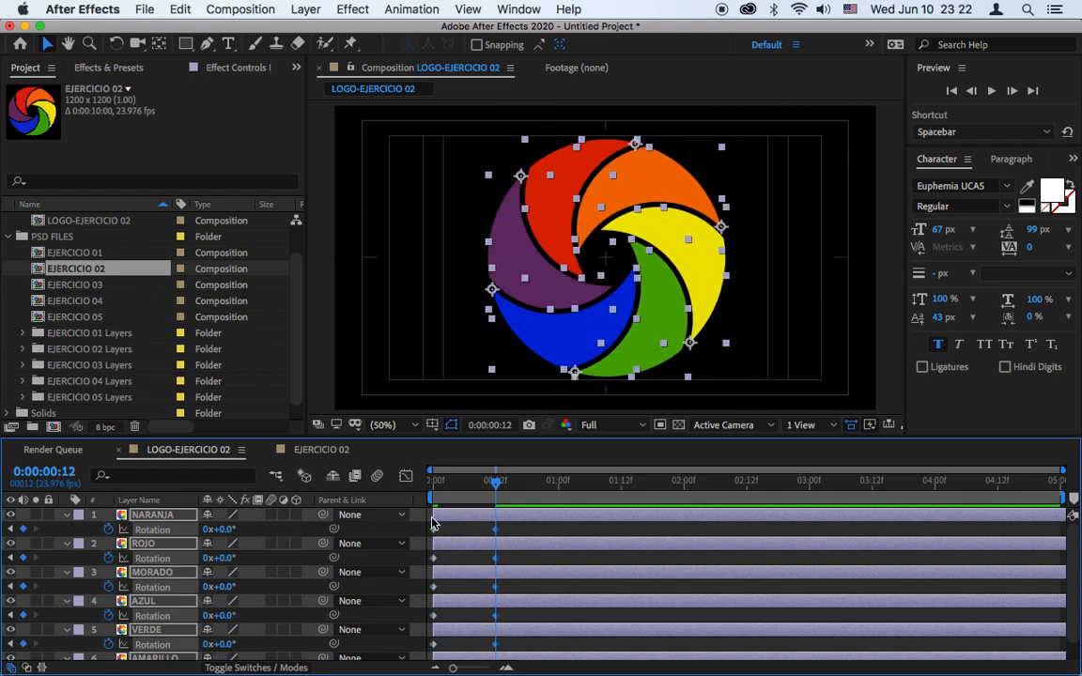
{"action": "mouse_move", "coordinate": [474, 498]}
{"action": "left_mouse_down"}
{"action": "mouse_move", "coordinate": [415, 490]}
{"action": "mouse_move", "coordinate": [507, 497]}
{"action": "mouse_move", "coordinate": [495, 495]}
{"action": "left_mouse_up"}
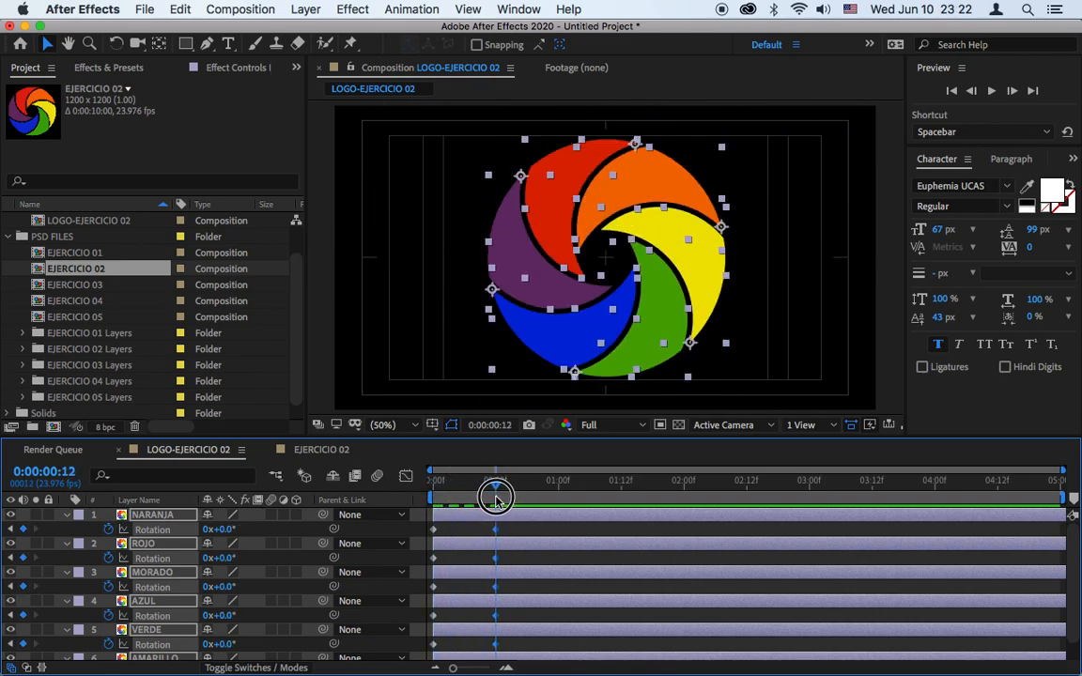
{"action": "left_click", "coordinate": [467, 525]}
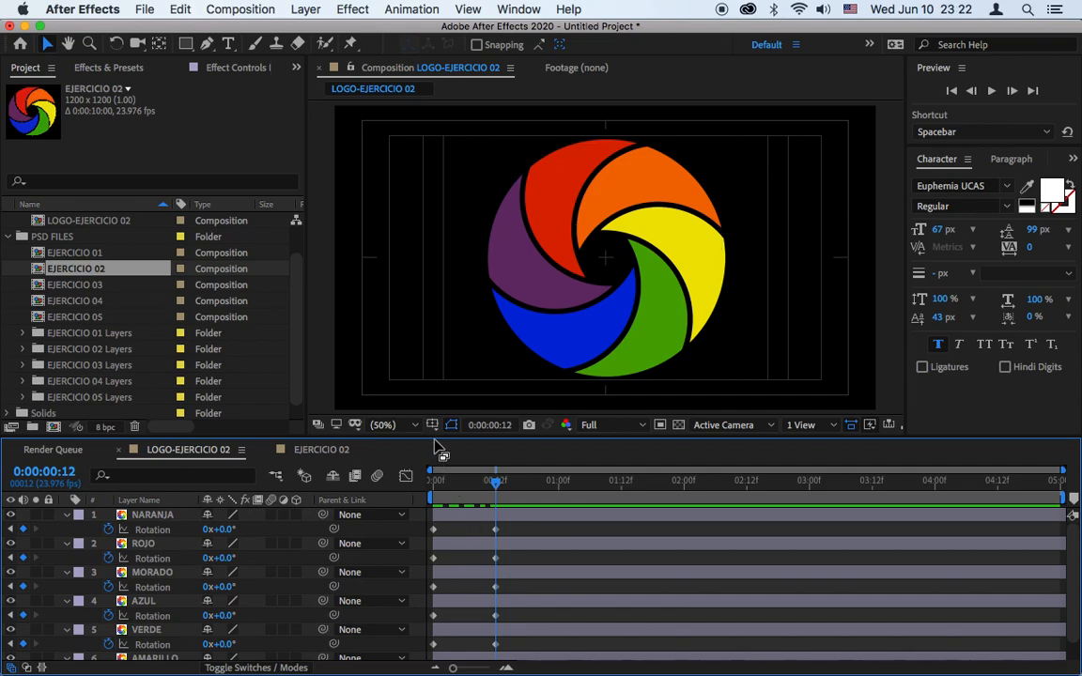
Stagger the layers at four-frame intervals from AMARILLO at frame 0 and VERDE at frame 4 up to NARANJA at frame 20.
{"action": "left_click_drag", "start_coordinate": [434, 436], "coordinate": [437, 357]}
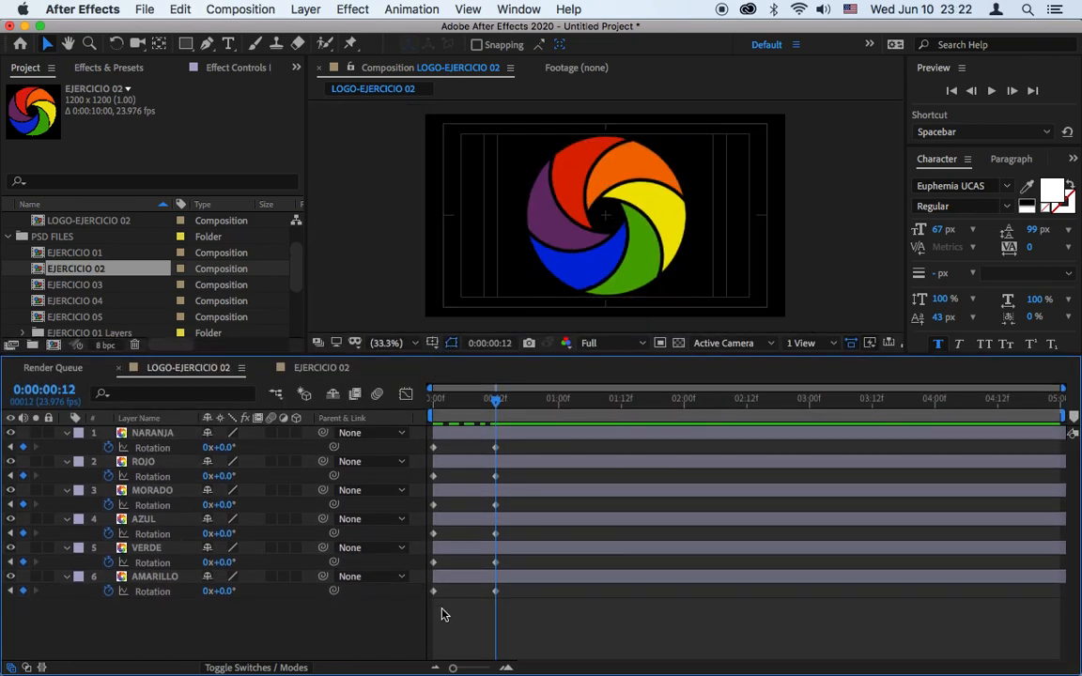
{"action": "left_click_drag", "start_coordinate": [456, 668], "coordinate": [480, 667]}
{"action": "left_click_drag", "start_coordinate": [442, 403], "coordinate": [570, 515]}
{"action": "left_click", "coordinate": [479, 432]}
{"action": "left_click", "coordinate": [500, 458], "text": "shift"}
{"action": "left_click", "coordinate": [500, 495], "text": "shift"}
{"action": "left_click", "coordinate": [515, 514], "text": "shift"}
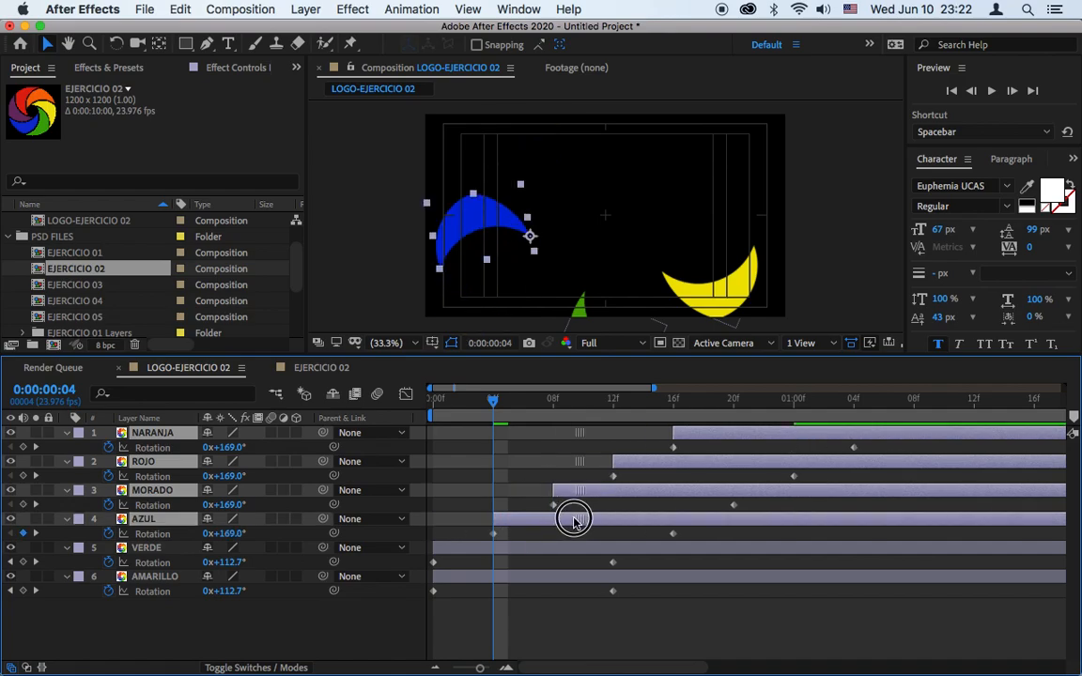
{"action": "left_click", "coordinate": [514, 550], "text": "shift"}
{"action": "left_click_drag", "start_coordinate": [514, 550], "coordinate": [577, 555]}
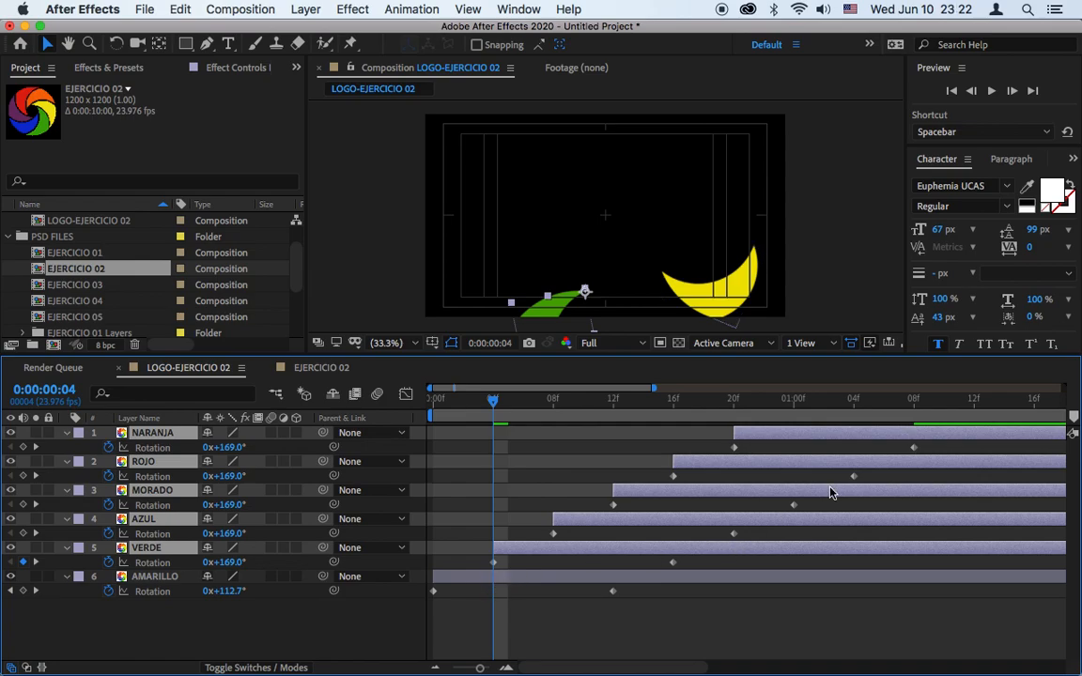
Shorten the work area to end shortly after 0:00:01:12 and preview the staggered petal animation.
{"action": "left_click_drag", "start_coordinate": [479, 668], "coordinate": [443, 667]}
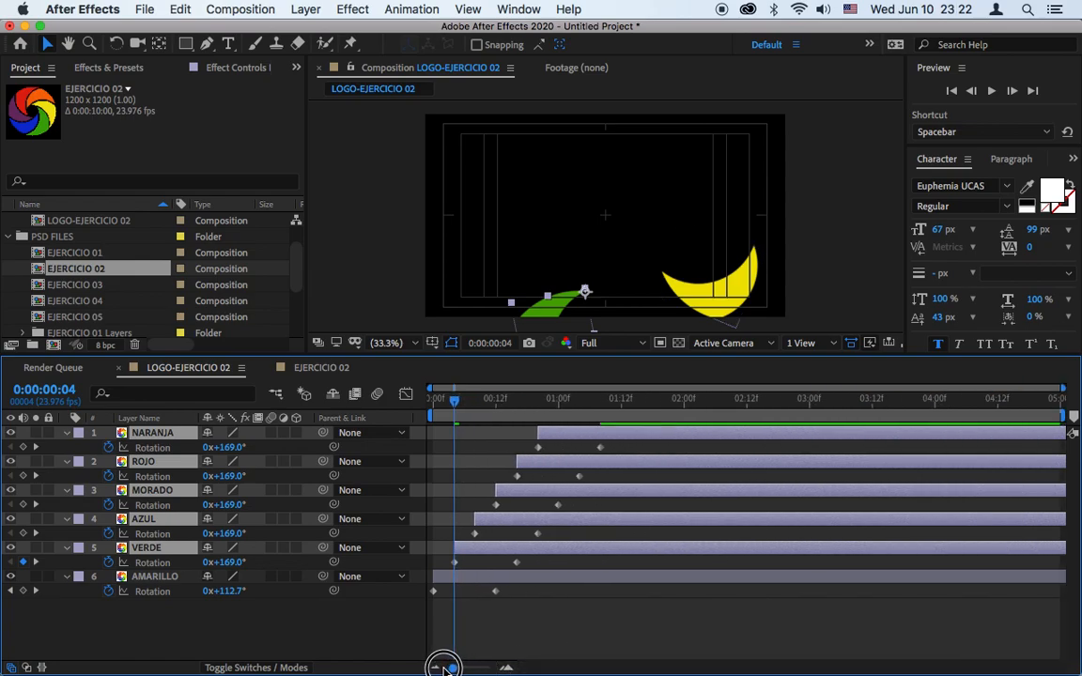
{"action": "left_click_drag", "start_coordinate": [1061, 415], "coordinate": [643, 422]}
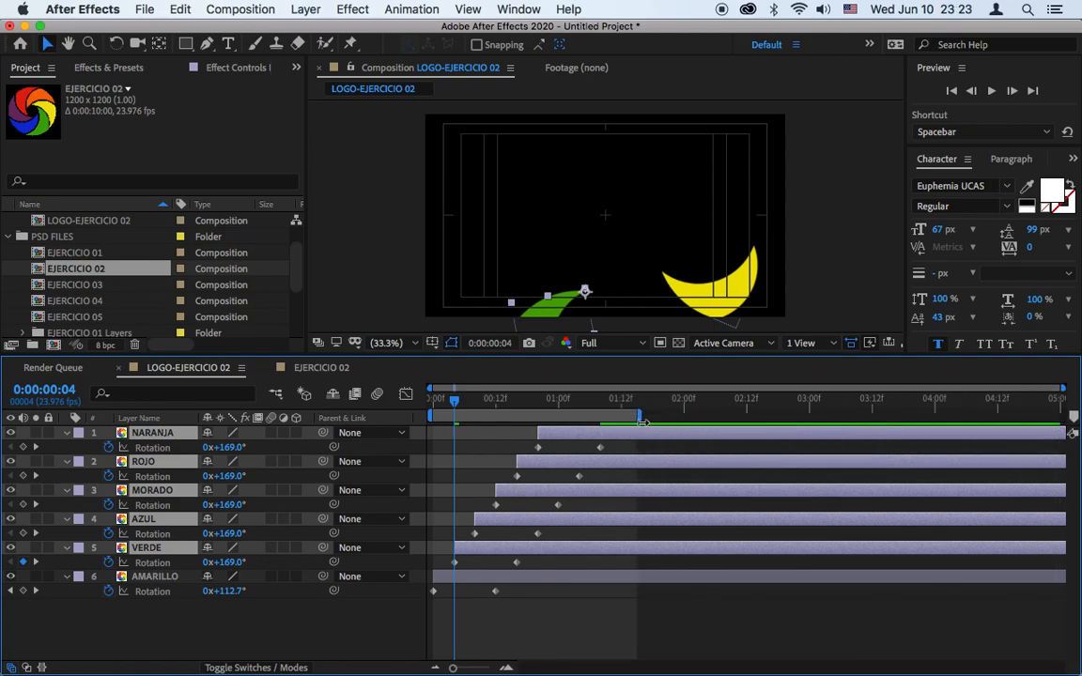
{"action": "left_click", "coordinate": [990, 91]}
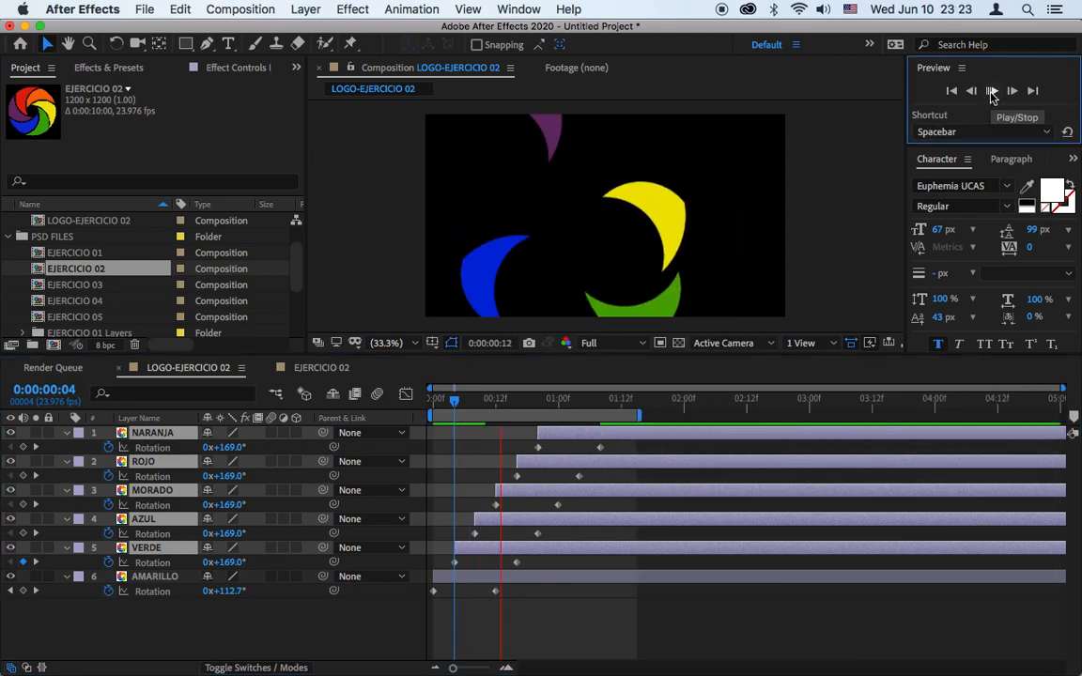
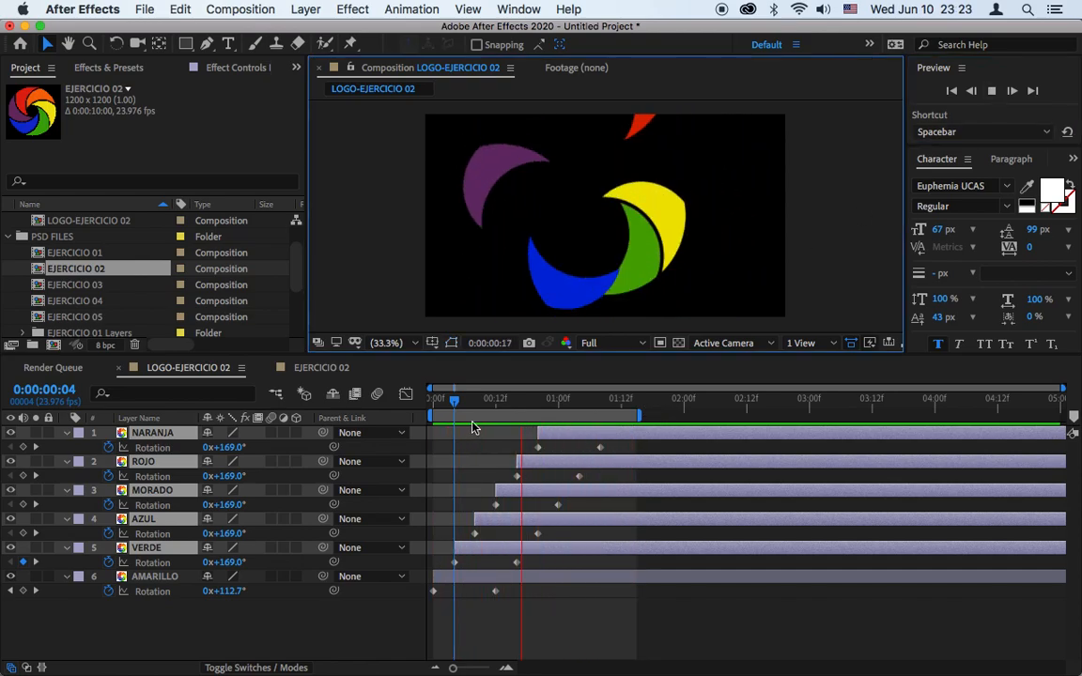
{"action": "key", "text": "space"}
Move the five selected layers, NARANJA to VERDE, so that they all start together at 0:00:00:00.
{"action": "left_click_drag", "start_coordinate": [476, 405], "coordinate": [408, 416]}
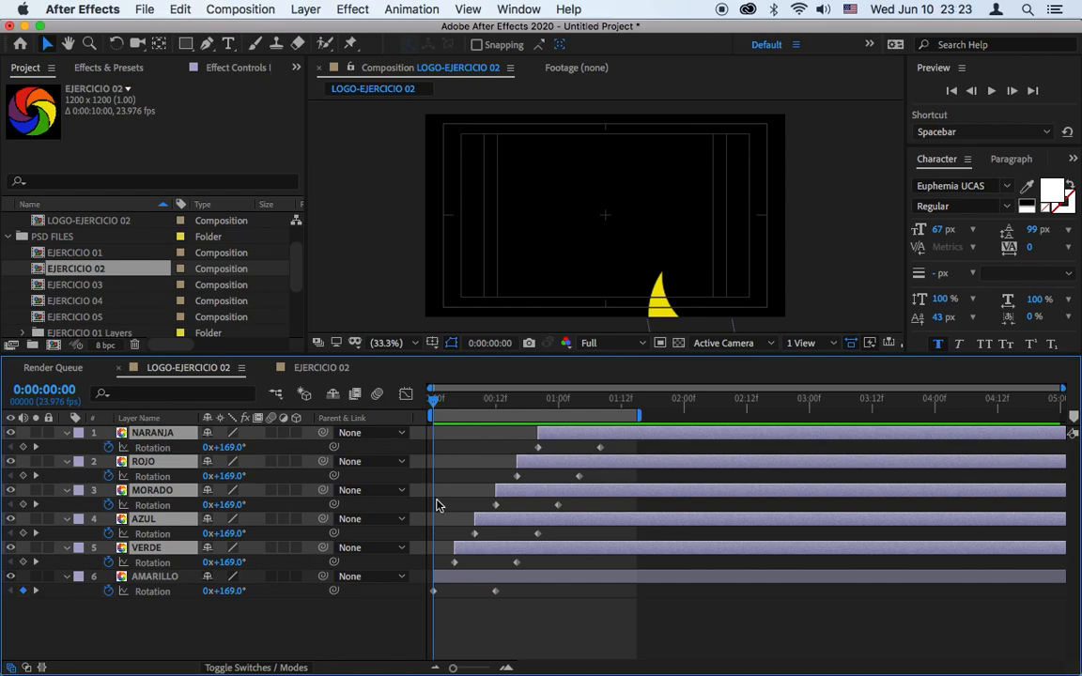
{"action": "key", "text": "super+z"}
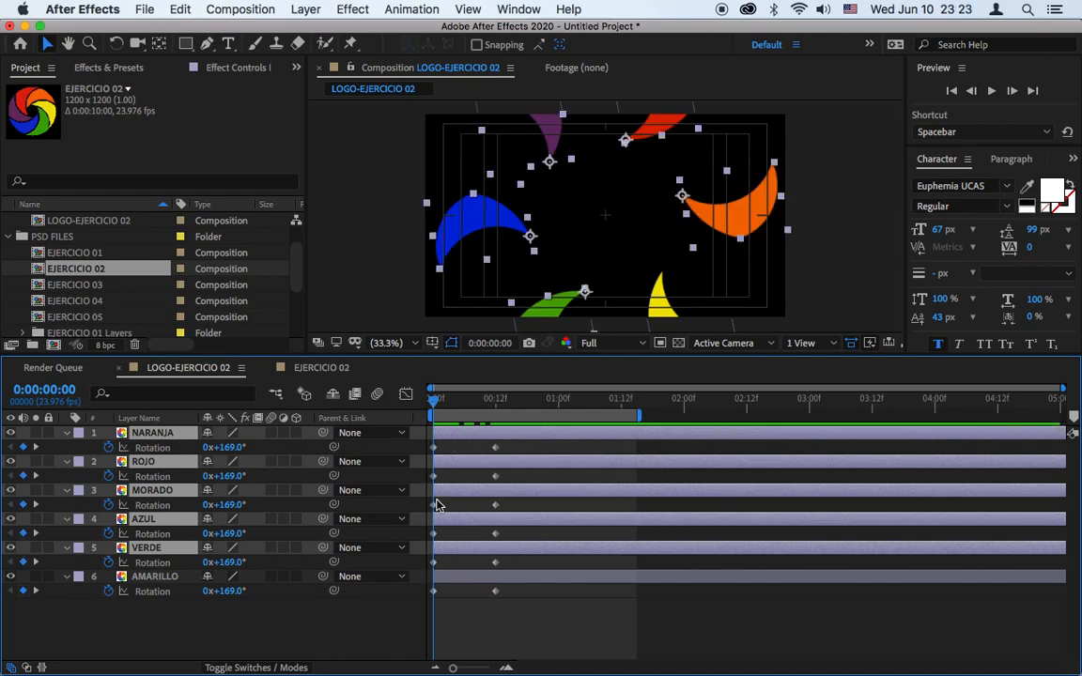
{"action": "key", "text": "super+shift+z"}
{"action": "key", "text": "super+z"}
Look through the keyboard shortcut settings for commands matching "in point".
{"action": "left_click", "coordinate": [98, 10]}
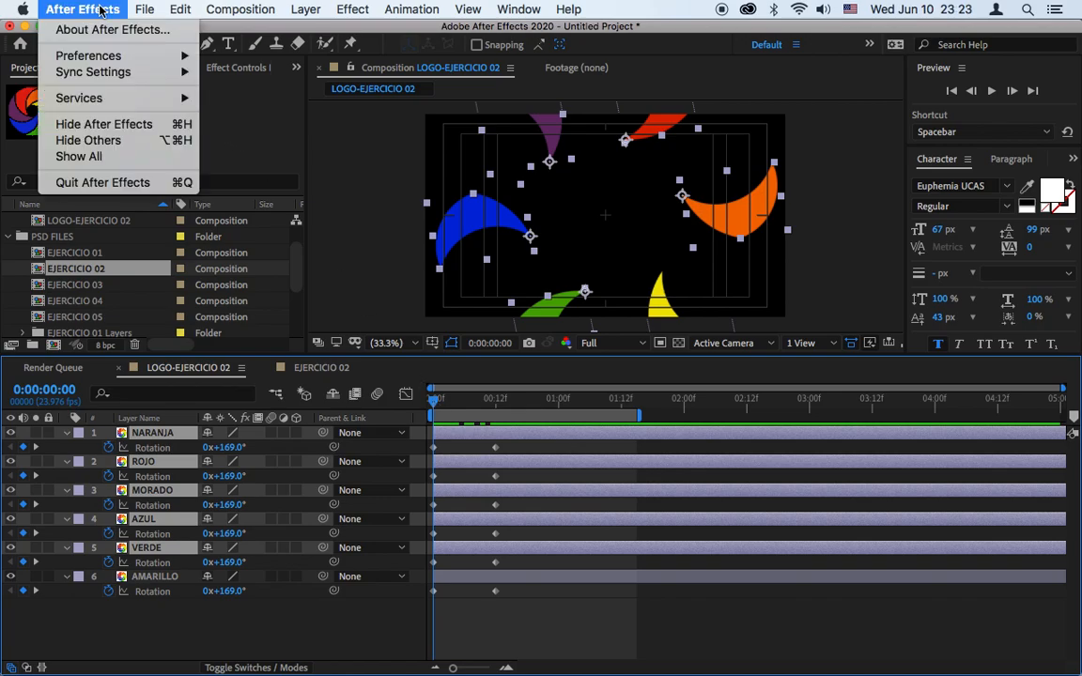
{"action": "mouse_move", "coordinate": [146, 10]}
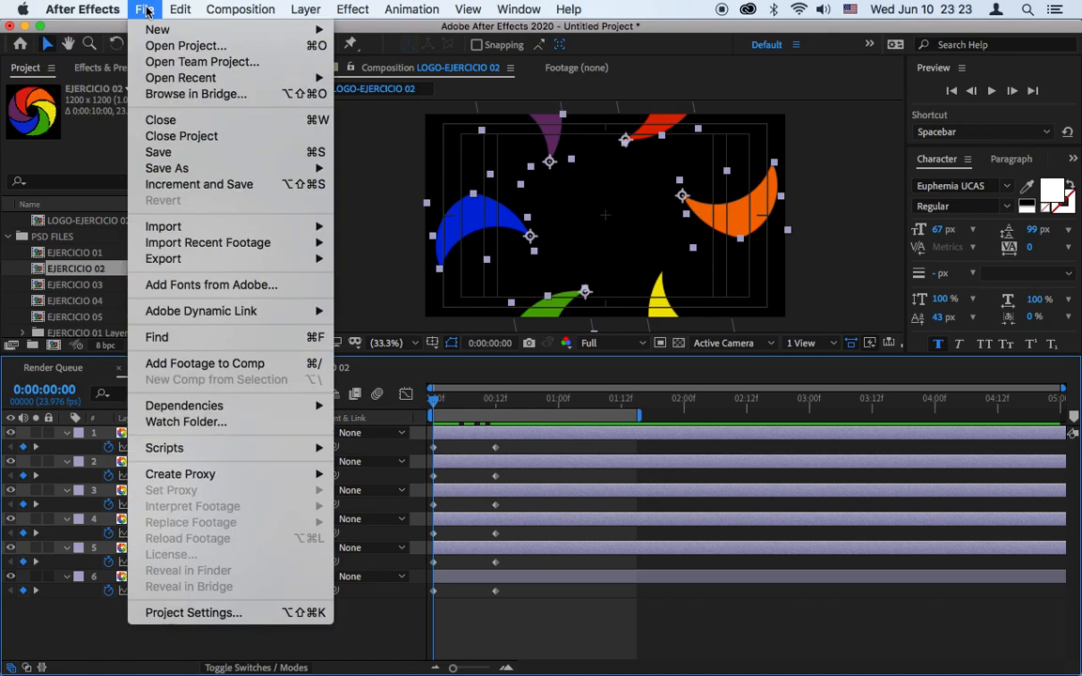
{"action": "mouse_move", "coordinate": [190, 11]}
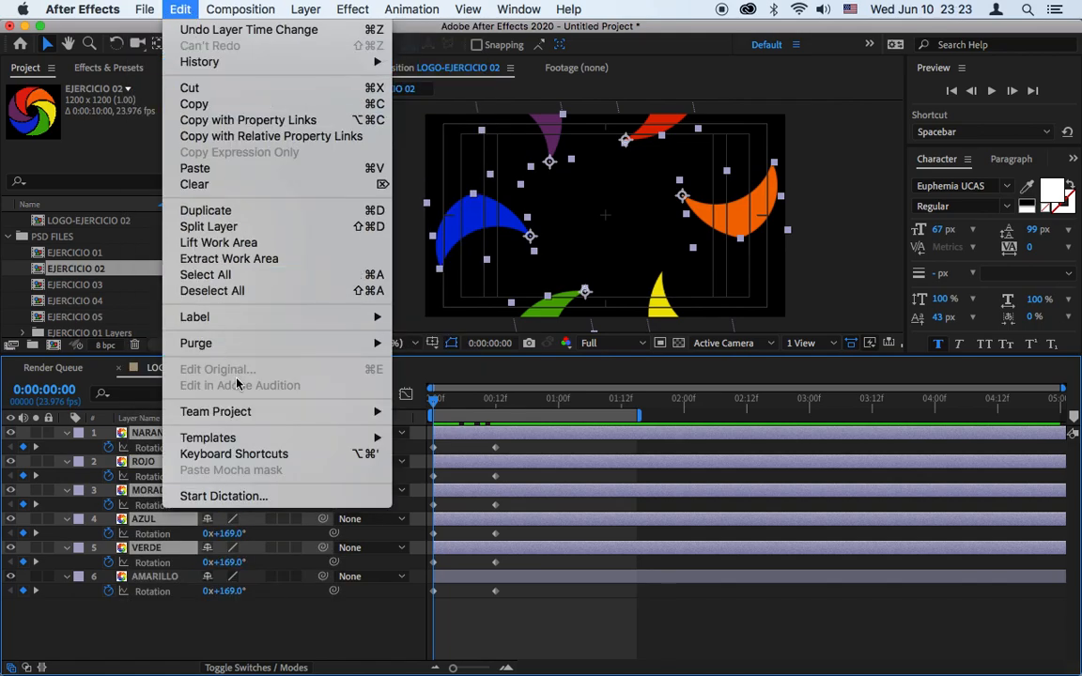
{"action": "left_click", "coordinate": [247, 455]}
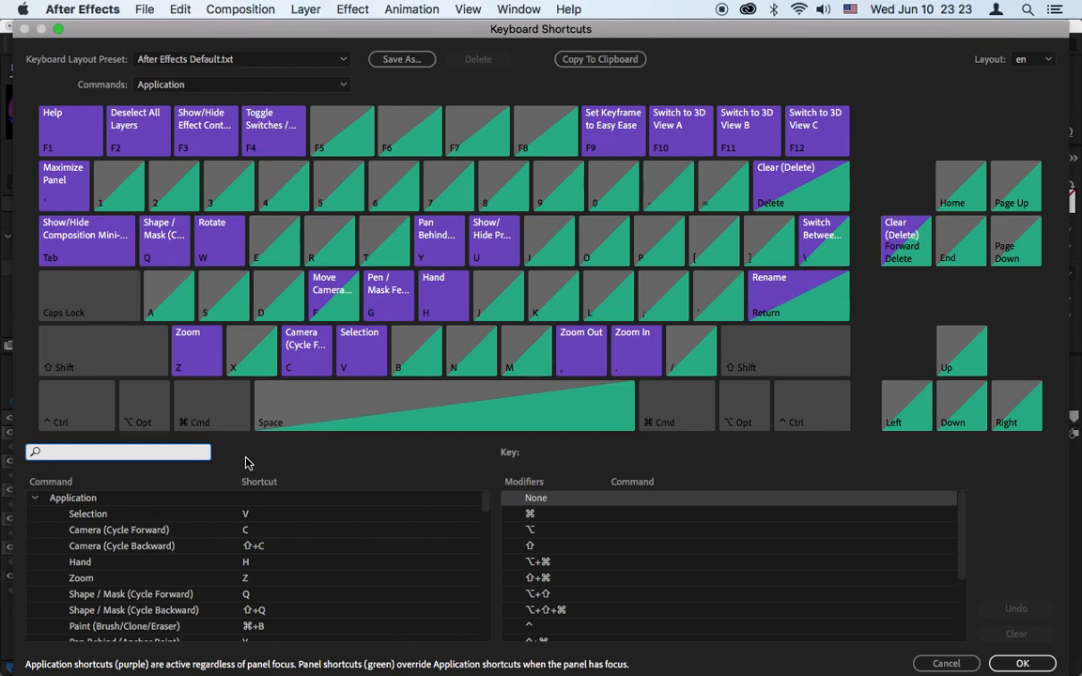
{"action": "type", "text": "in"}
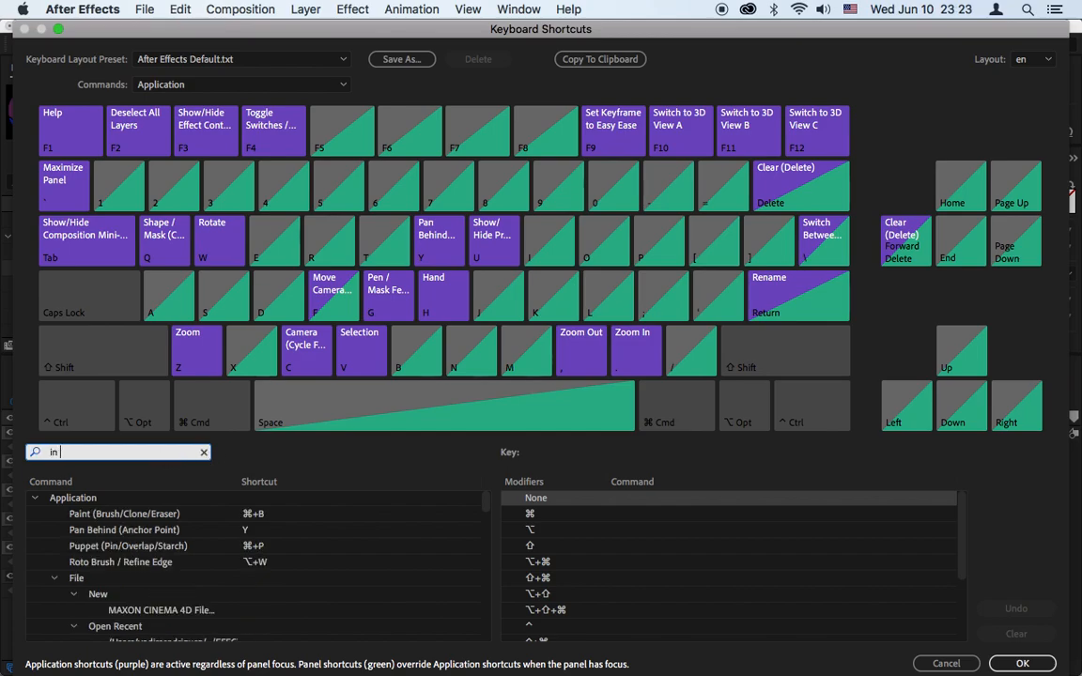
{"action": "type", "text": " point"}
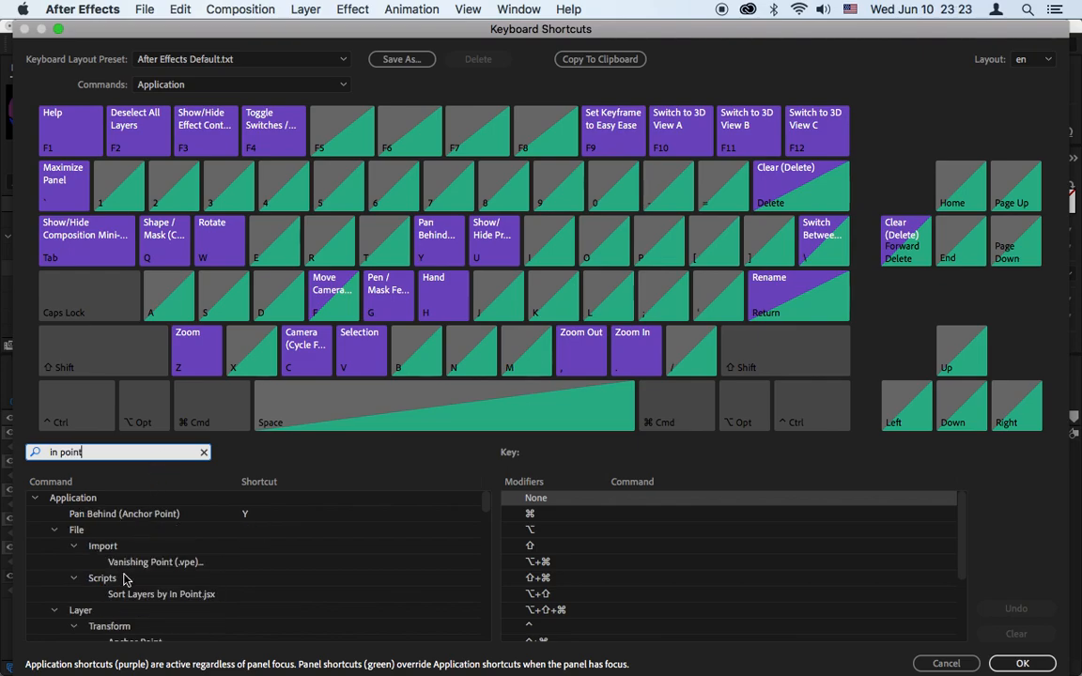
{"action": "scroll", "coordinate": [123, 578], "scroll_direction": "down", "scroll_amount": 10}
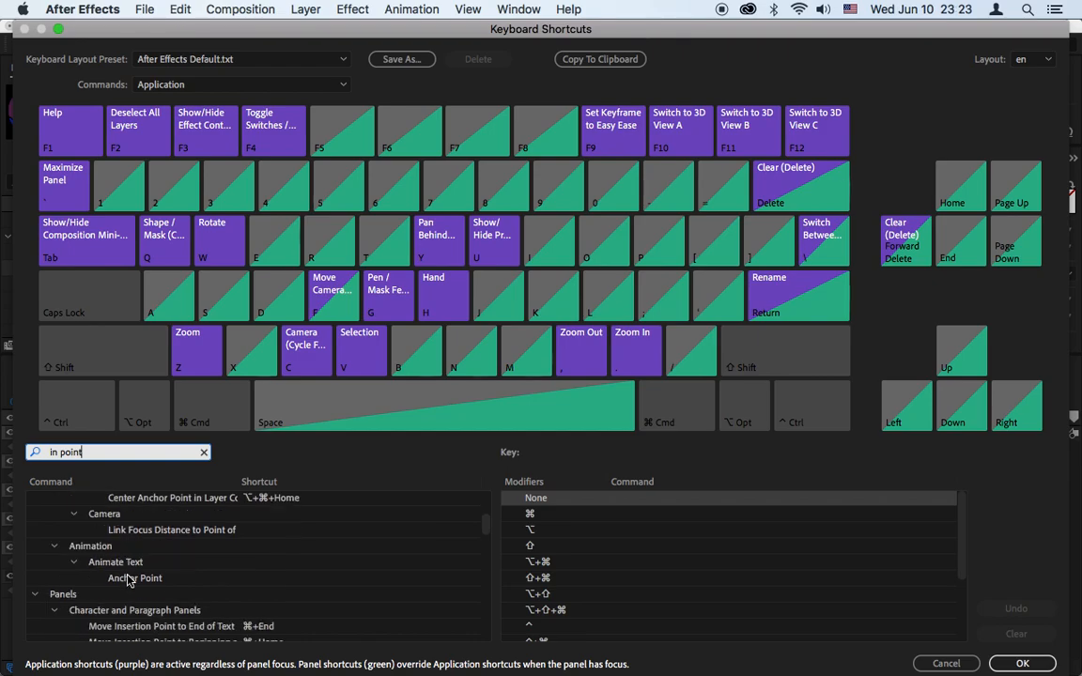
{"action": "scroll", "coordinate": [129, 580], "scroll_direction": "down", "scroll_amount": 1}
{"action": "scroll", "coordinate": [128, 580], "scroll_direction": "up", "scroll_amount": 10}
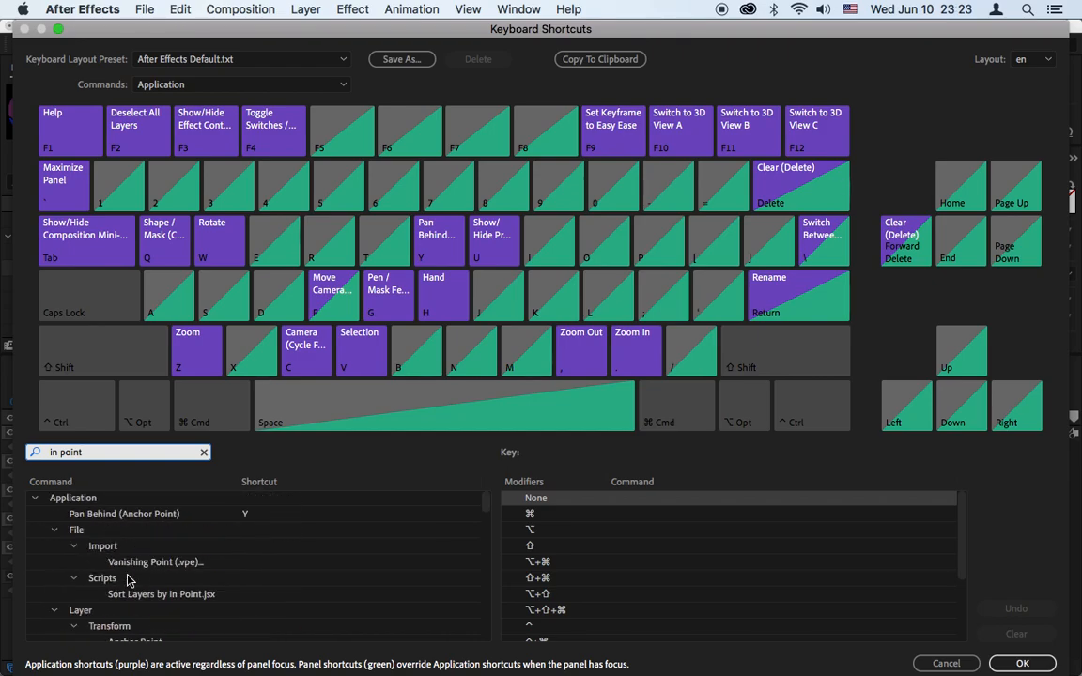
Replace the shortcut search with "set in point" to find the command that sets a layer's in point.
{"action": "key", "text": "BackSpace"}
{"action": "key", "text": "BackSpace"}
{"action": "key", "text": "BackSpace"}
{"action": "key", "text": "BackSpace"}
{"action": "key", "text": "BackSpace"}
{"action": "key", "text": "BackSpace"}
{"action": "key", "text": "BackSpace"}
{"action": "key", "text": "BackSpace"}
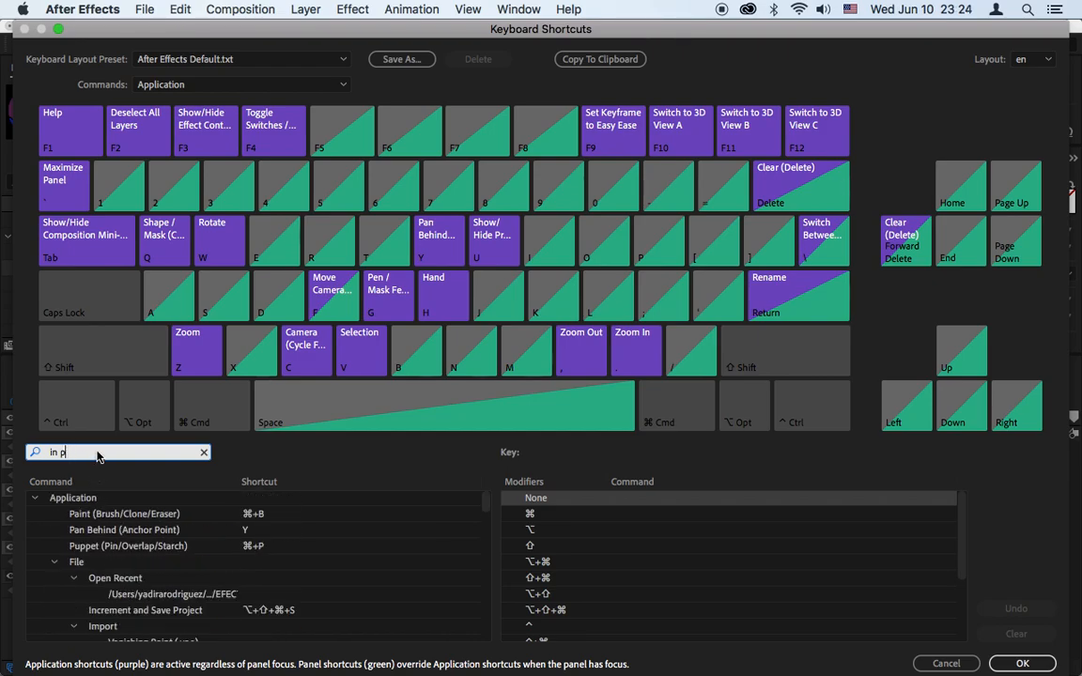
{"action": "type", "text": "set"}
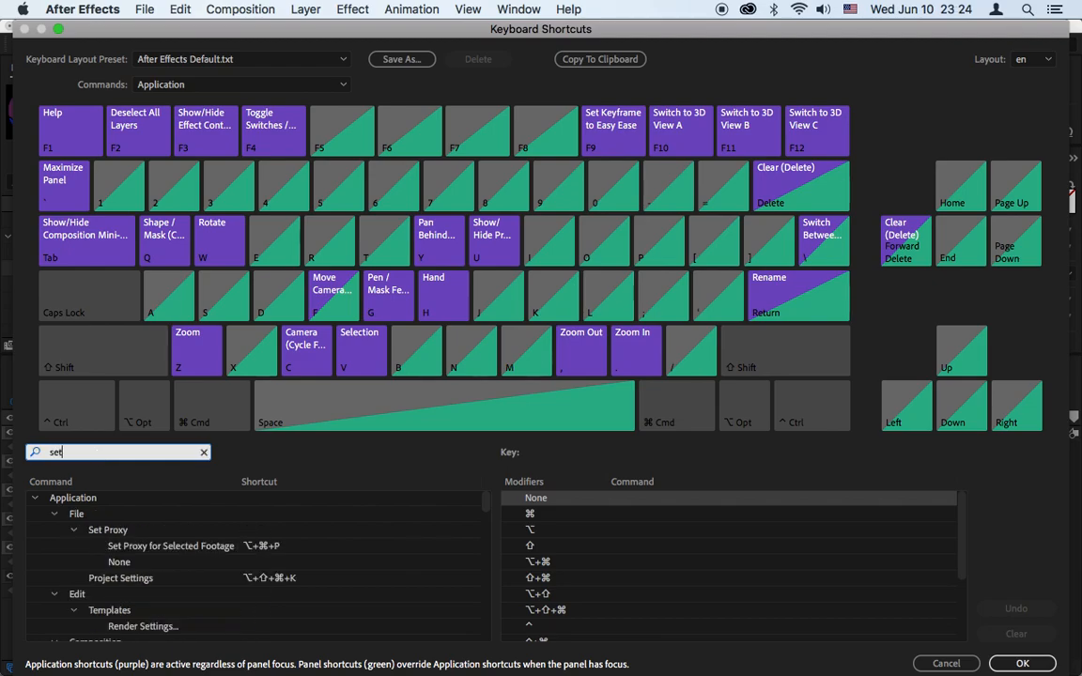
{"action": "type", "text": " in point"}
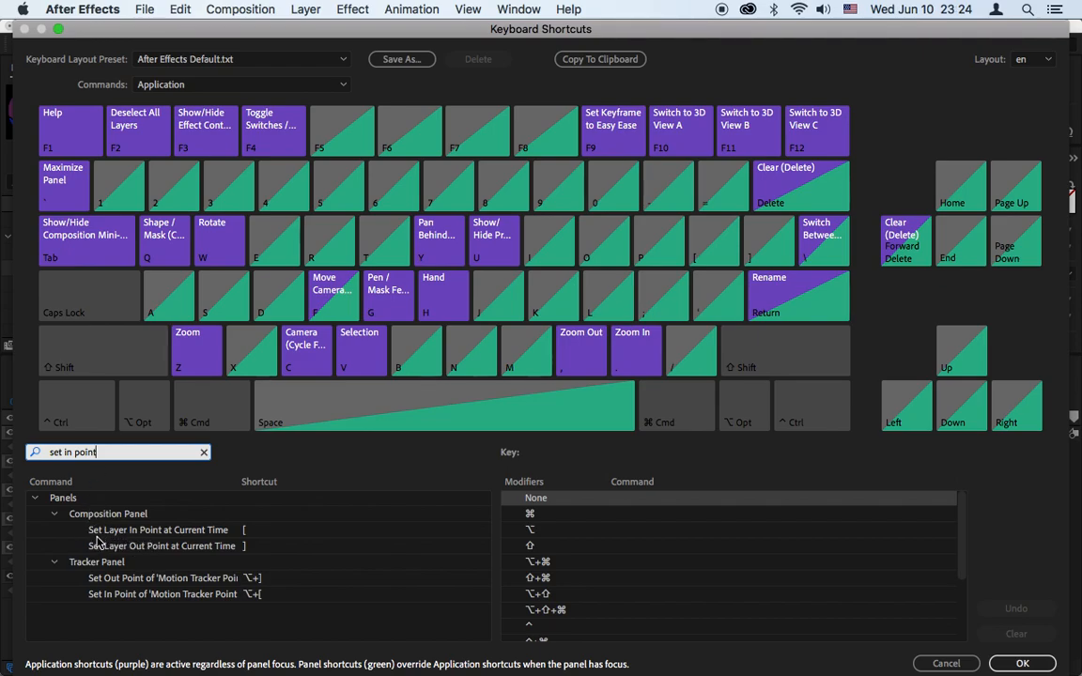
Remove the shortcut assigned to Set Layer In Point at Current Time and search for "set in point" again.
{"action": "left_click", "coordinate": [247, 534]}
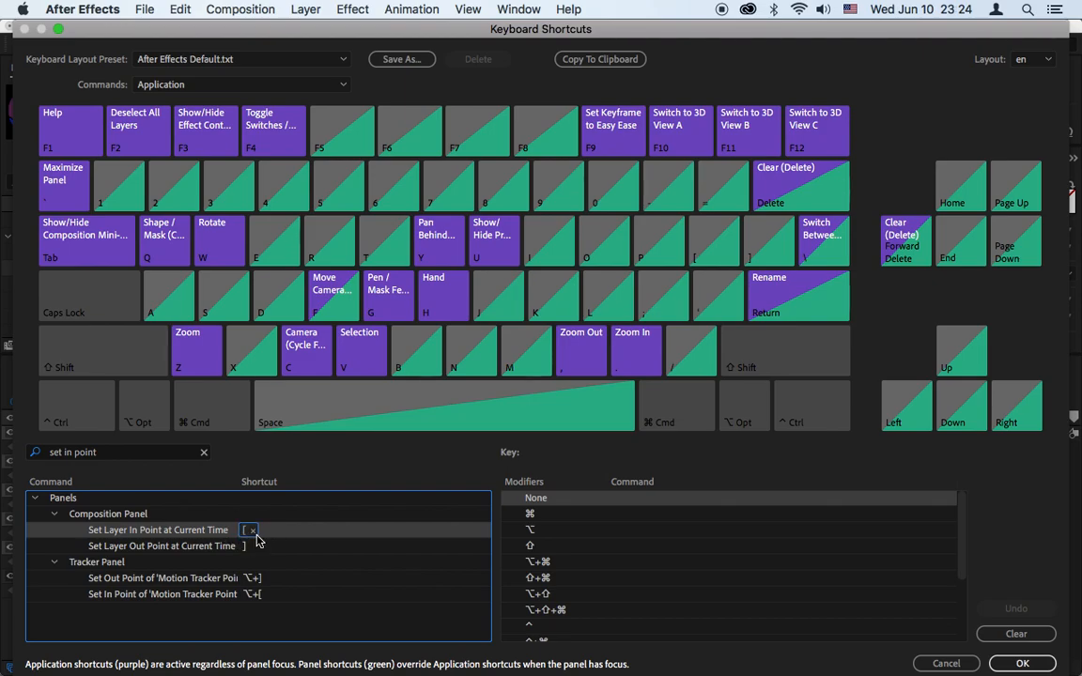
{"action": "left_click", "coordinate": [252, 532]}
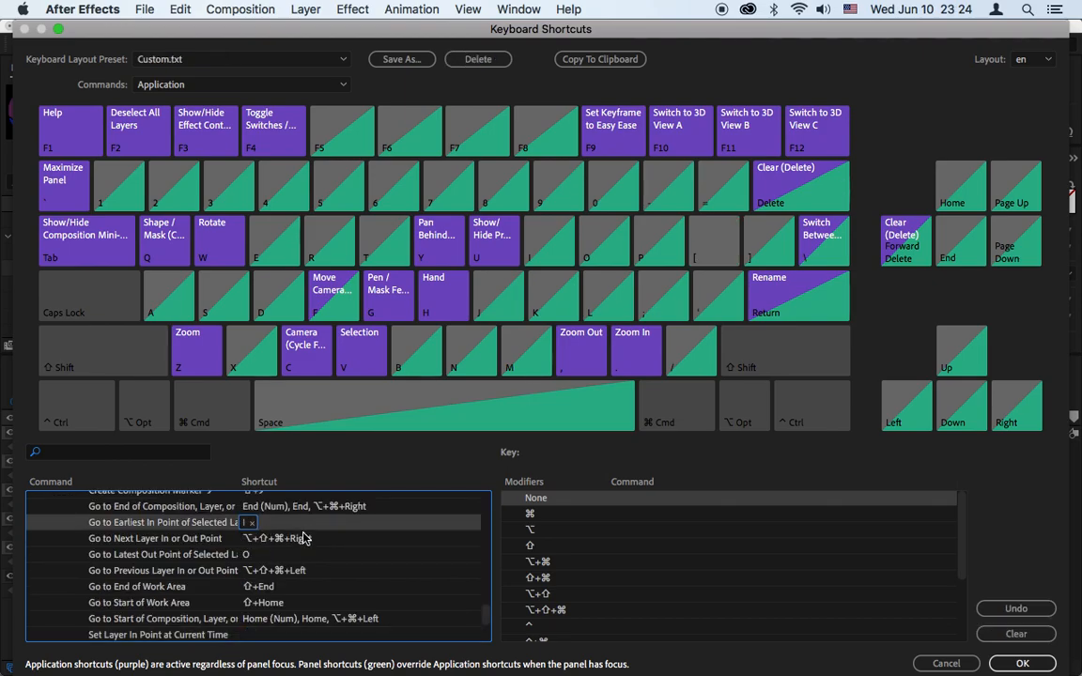
{"action": "left_click", "coordinate": [174, 452]}
{"action": "type", "text": "se"}
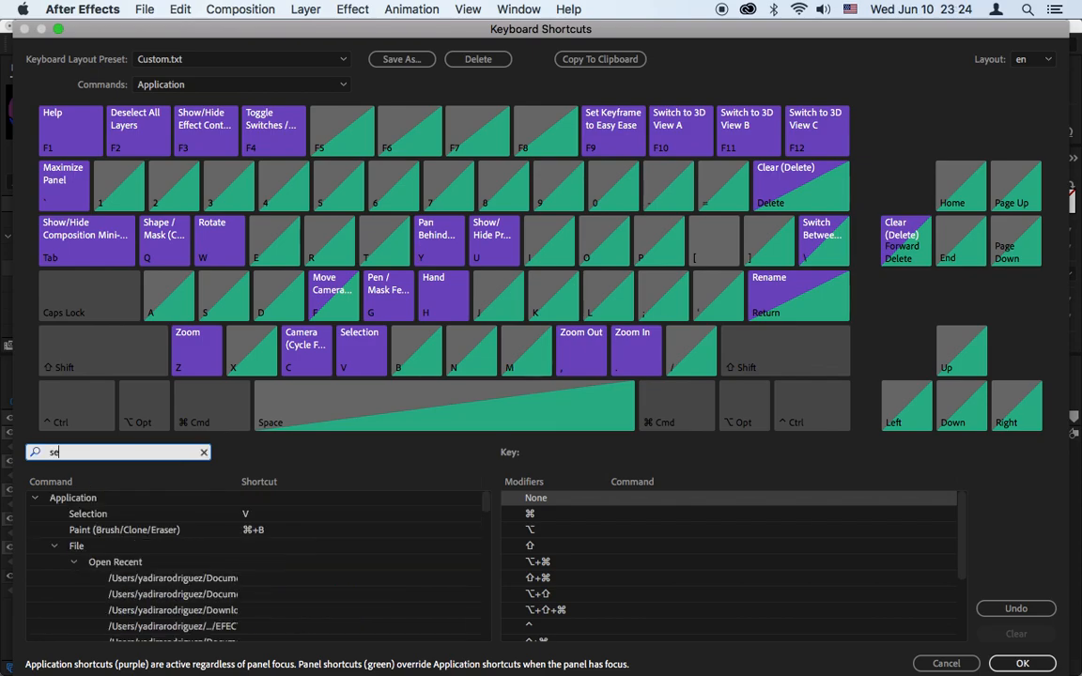
{"action": "type", "text": "t in point"}
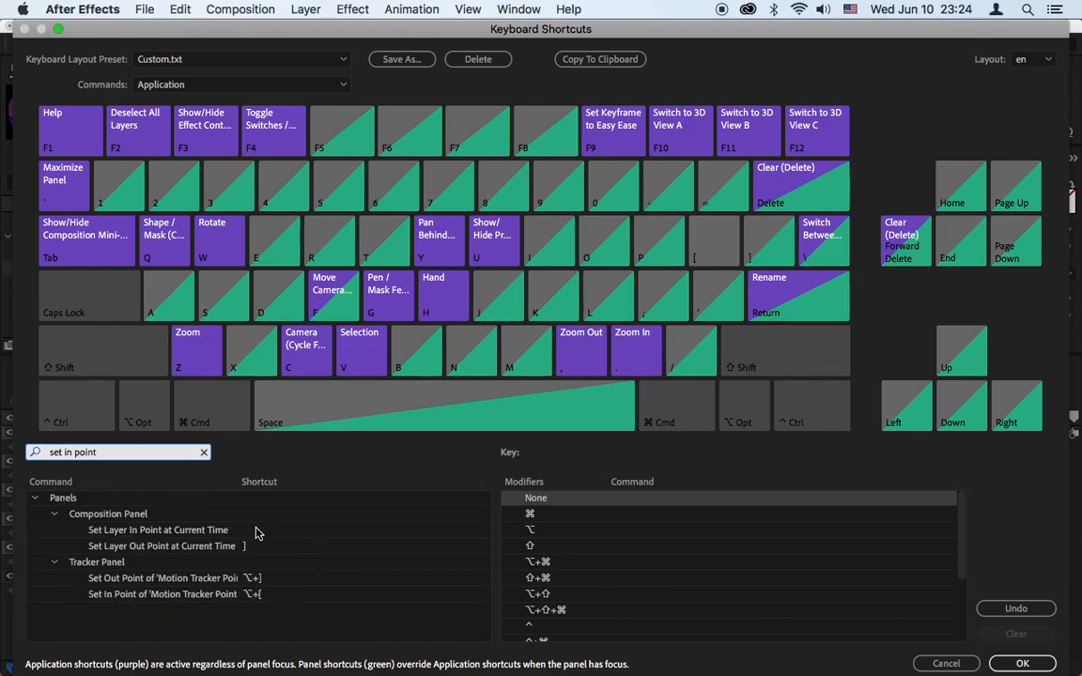
Assign [ as the shortcut for Set Layer In Point at Current Time and accept the keyboard shortcut settings.
{"action": "left_click", "coordinate": [255, 531]}
{"action": "left_click", "coordinate": [284, 536]}
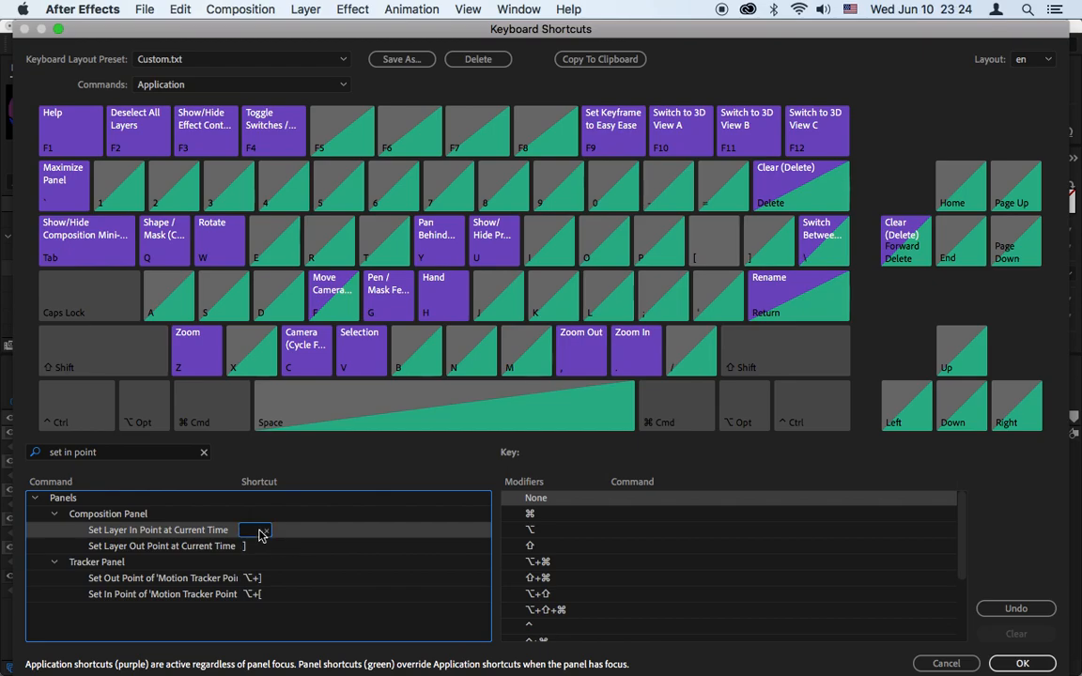
{"action": "key", "text": "bracketleft"}
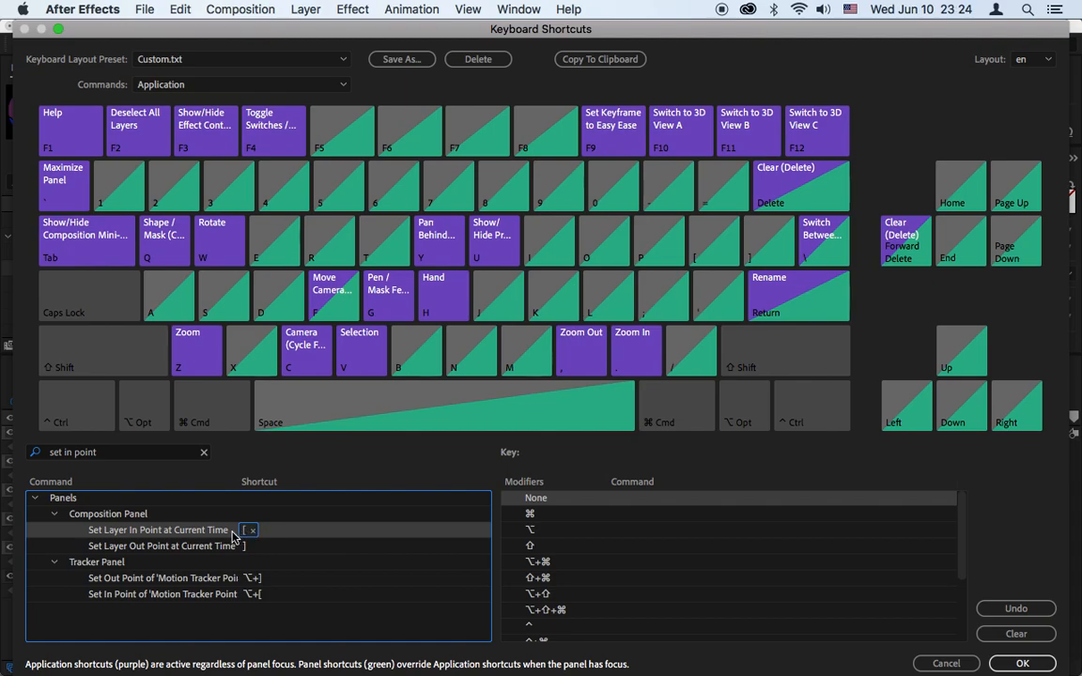
{"action": "left_click_drag", "start_coordinate": [122, 537], "coordinate": [205, 536]}
{"action": "left_click", "coordinate": [1037, 664]}
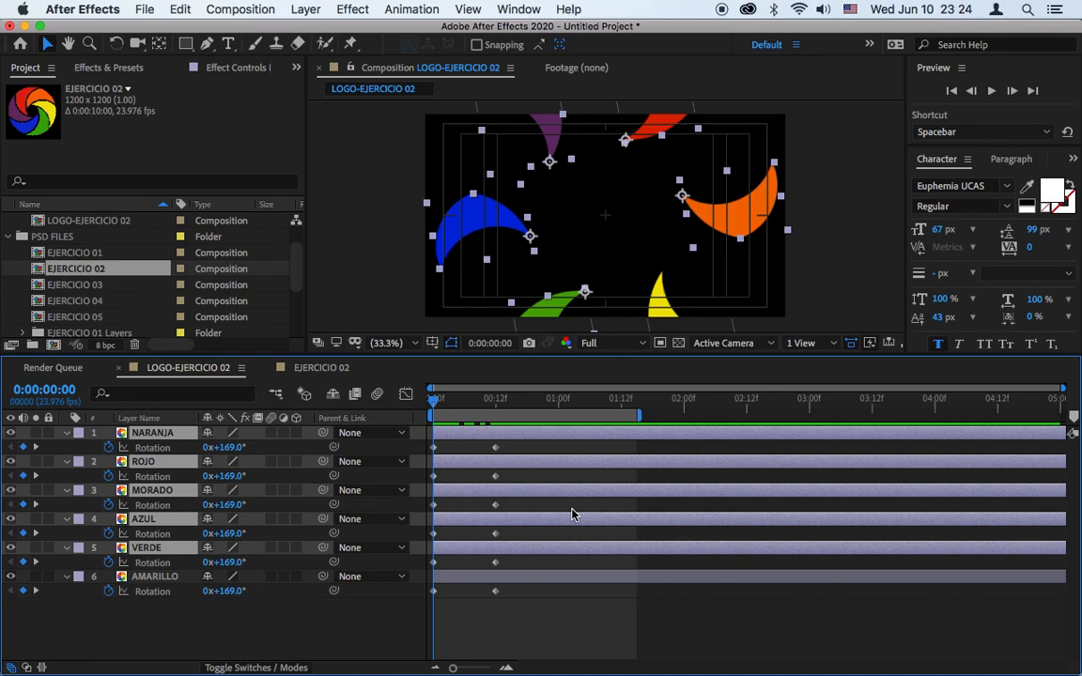
Set the in point of the five selected layers, NARANJA to VERDE, to 0:00:01:12.
{"action": "key", "text": "super+z"}
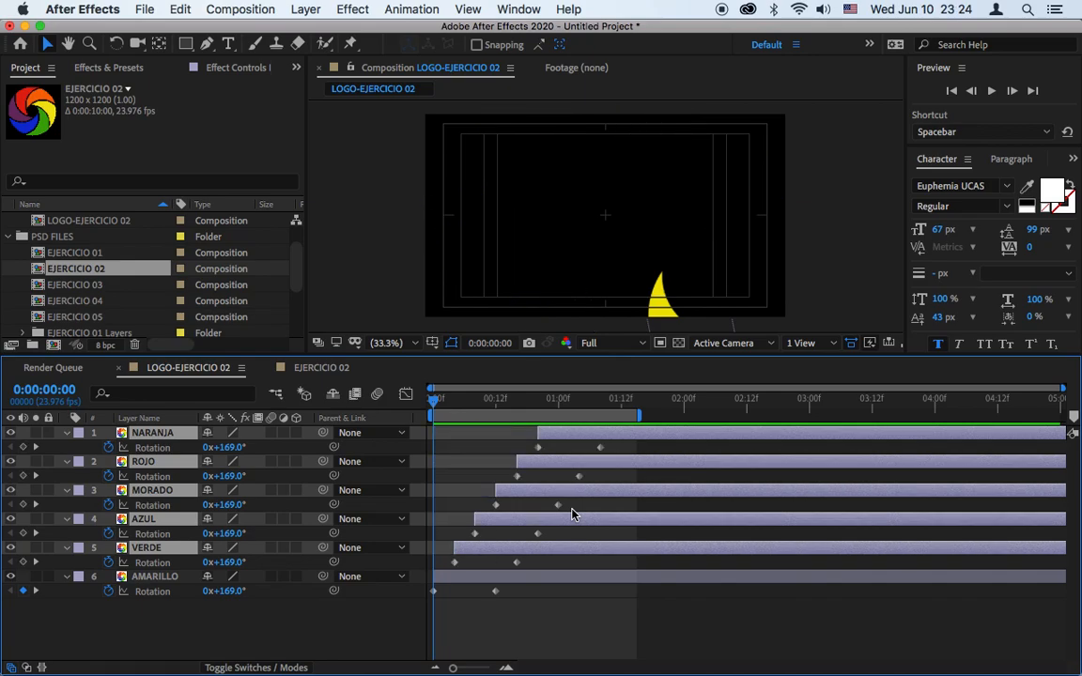
{"action": "key", "text": "super+shift+z"}
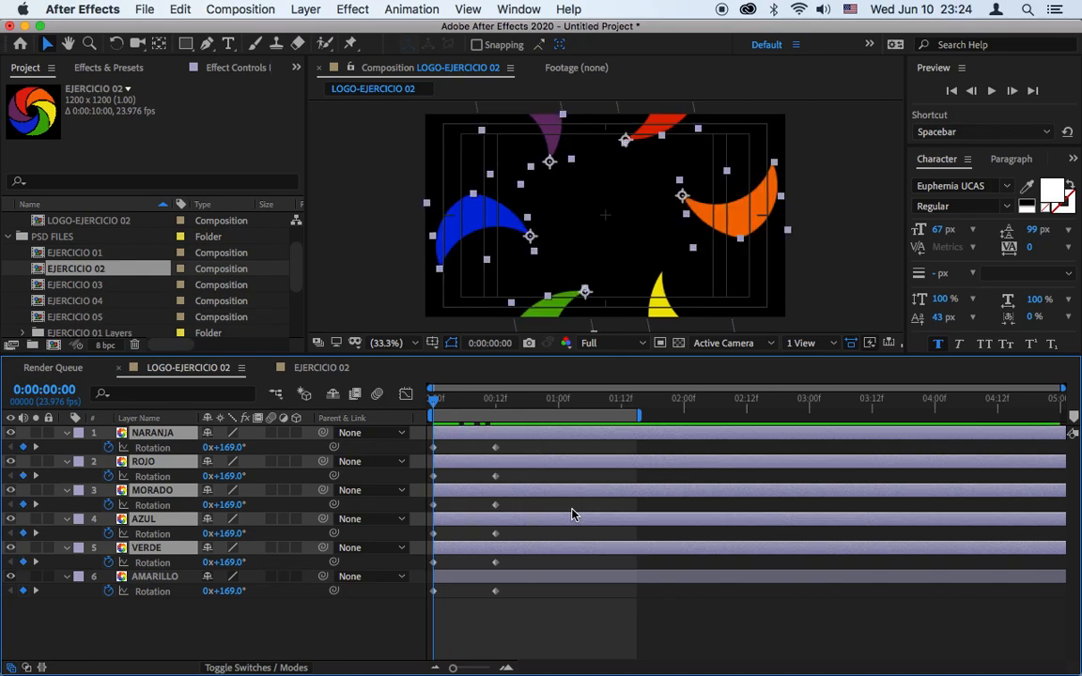
{"action": "left_click", "coordinate": [619, 410]}
{"action": "key", "text": "bracketleft"}
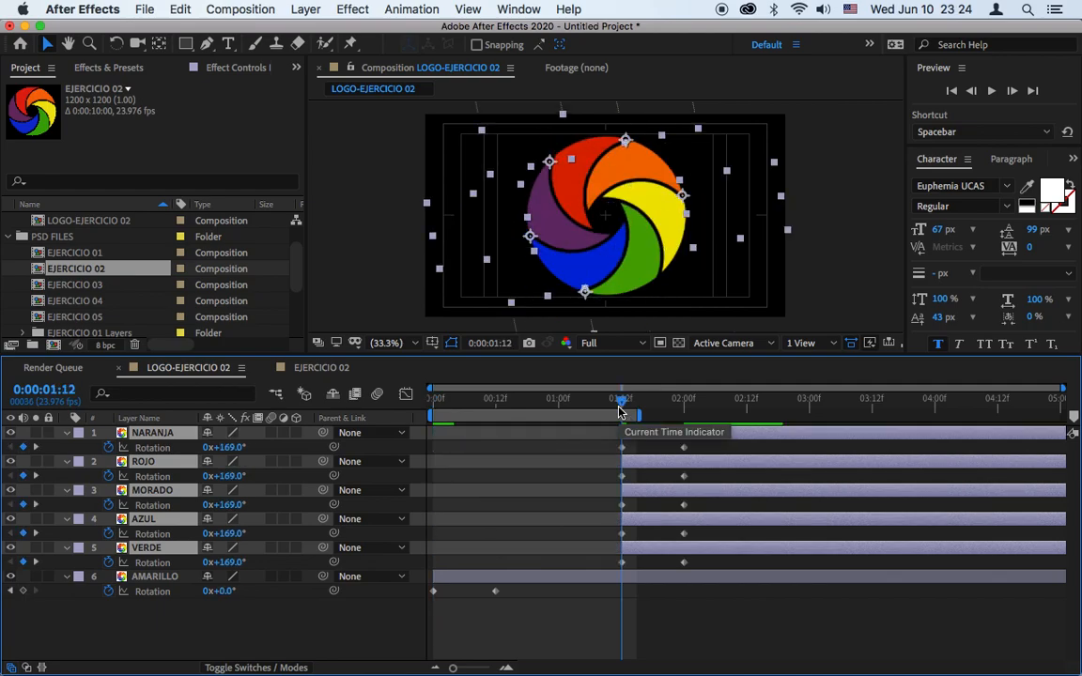
Try an in point of 0:00:02:11 for the five selected layers, NARANJA to VERDE, and return it to 0:00:00:00.
{"action": "left_click", "coordinate": [743, 409]}
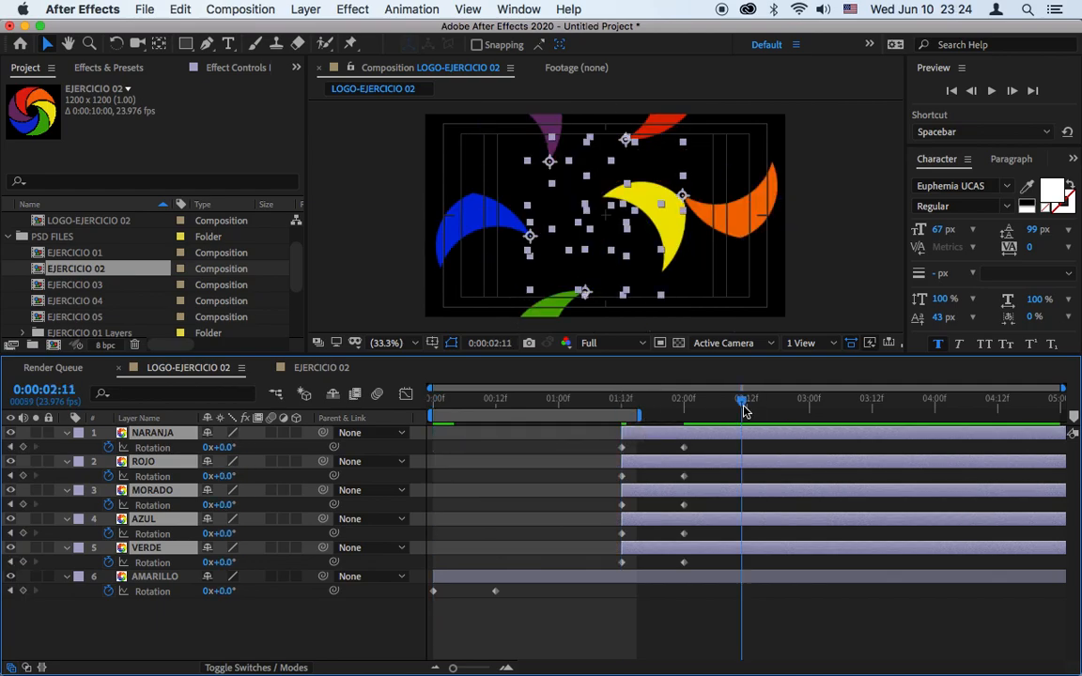
{"action": "key", "text": "bracketleft"}
{"action": "left_click_drag", "start_coordinate": [581, 405], "coordinate": [404, 425]}
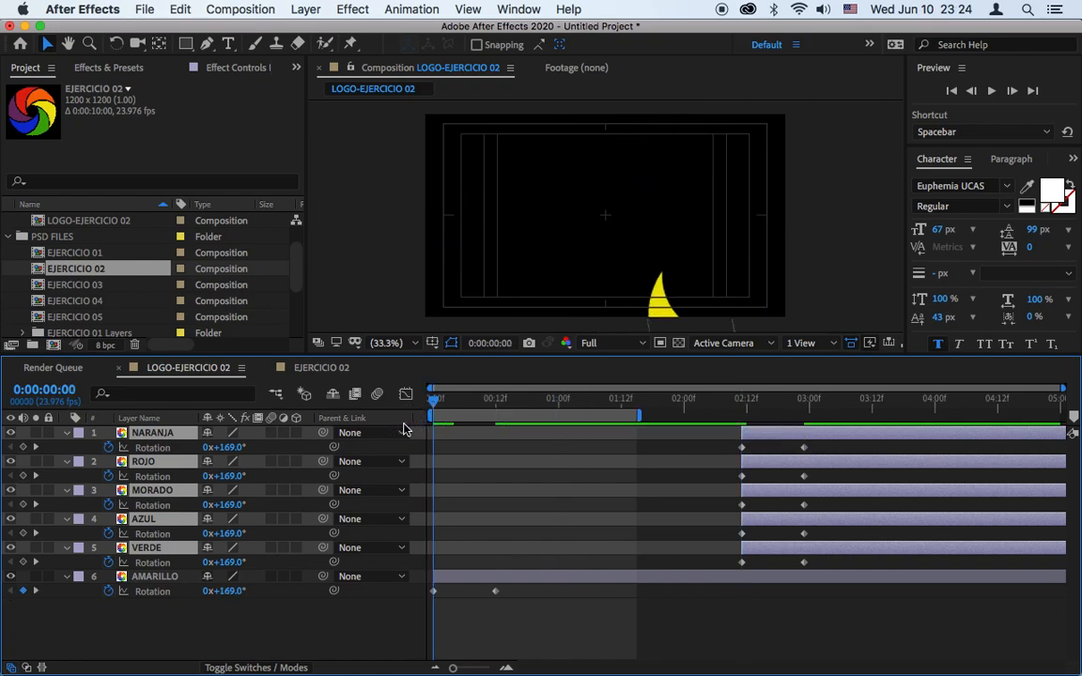
{"action": "key", "text": "bracketleft"}
{"action": "left_click", "coordinate": [442, 615]}
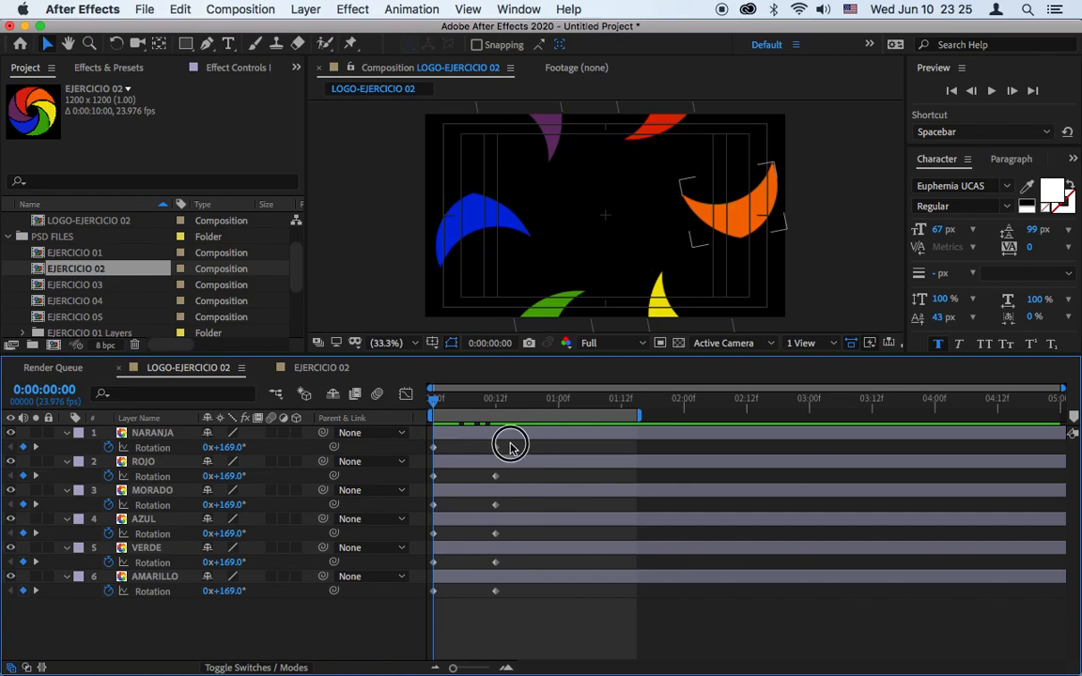
Delete the Rotation keyframes of the ROJO, MORADO, AZUL and VERDE layers.
{"action": "left_click_drag", "start_coordinate": [509, 445], "coordinate": [421, 452]}
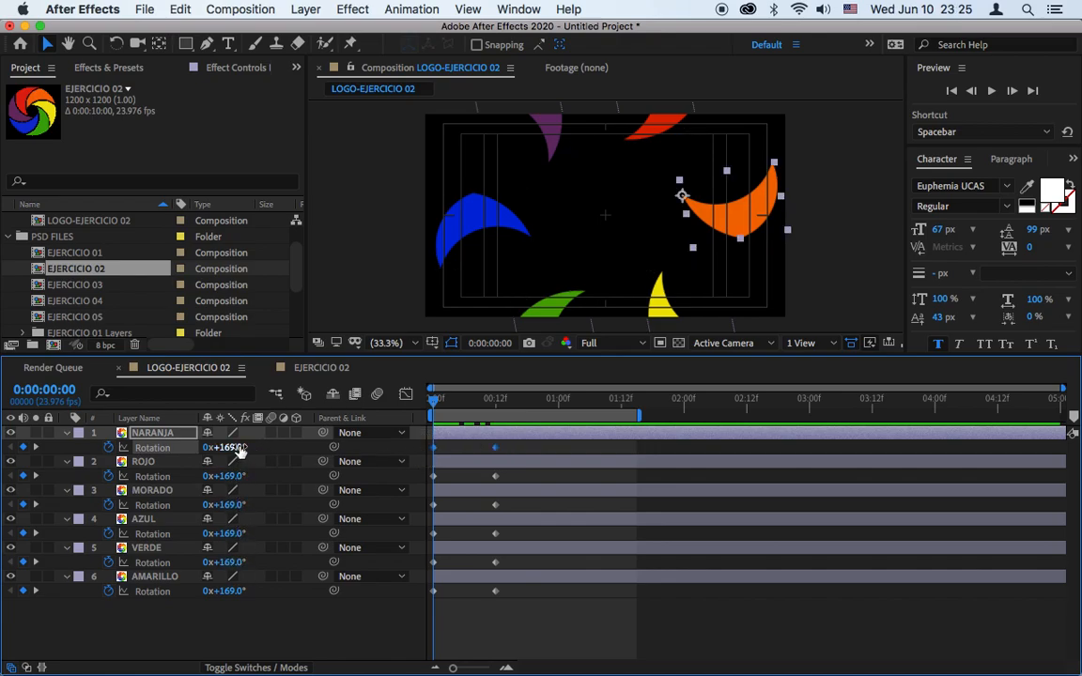
{"action": "left_click_drag", "start_coordinate": [520, 474], "coordinate": [419, 571]}
{"action": "key", "text": "Delete"}
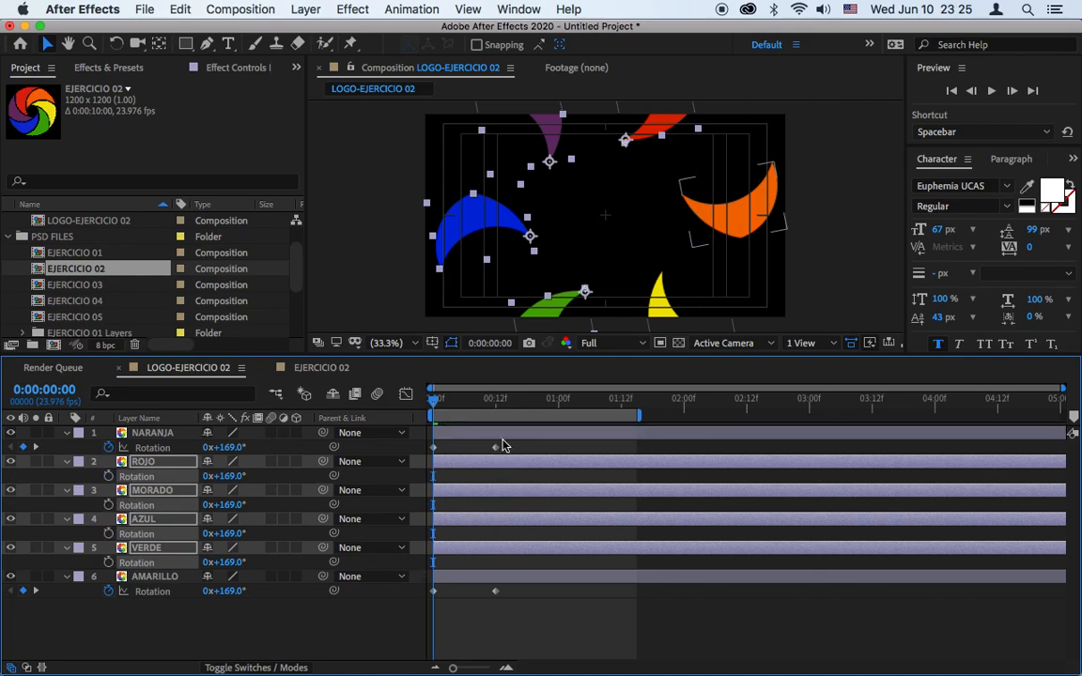
{"action": "left_click", "coordinate": [511, 449]}
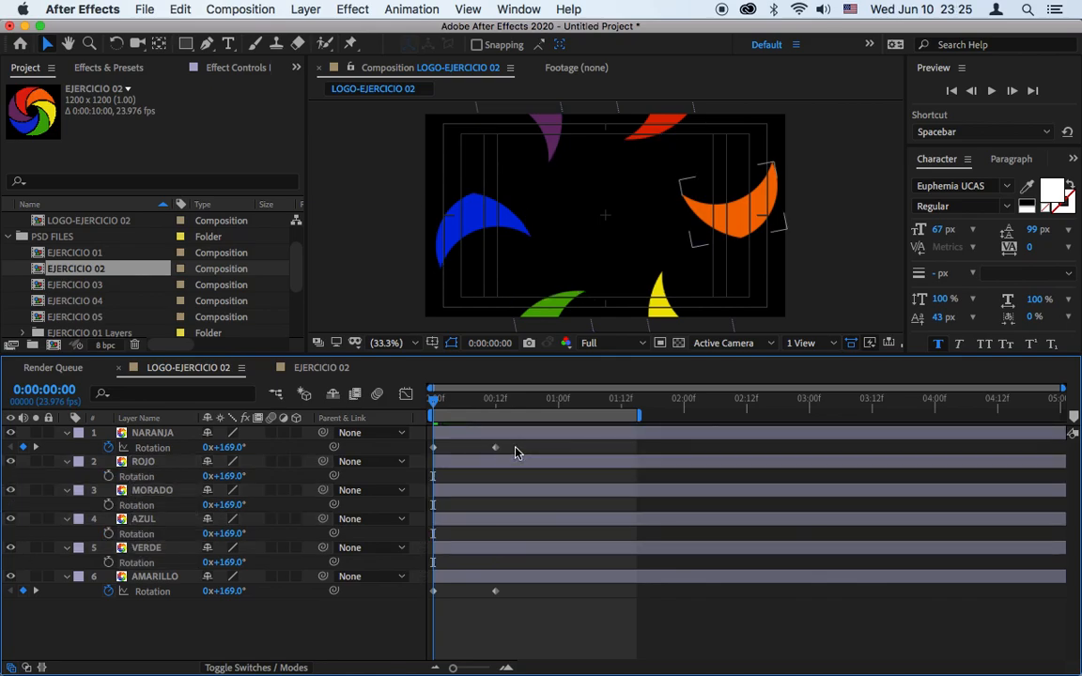
Apply Easy Ease to both Rotation keyframes of the NARANJA layer.
{"action": "left_click", "coordinate": [507, 448]}
{"action": "left_click_drag", "start_coordinate": [507, 449], "coordinate": [430, 447]}
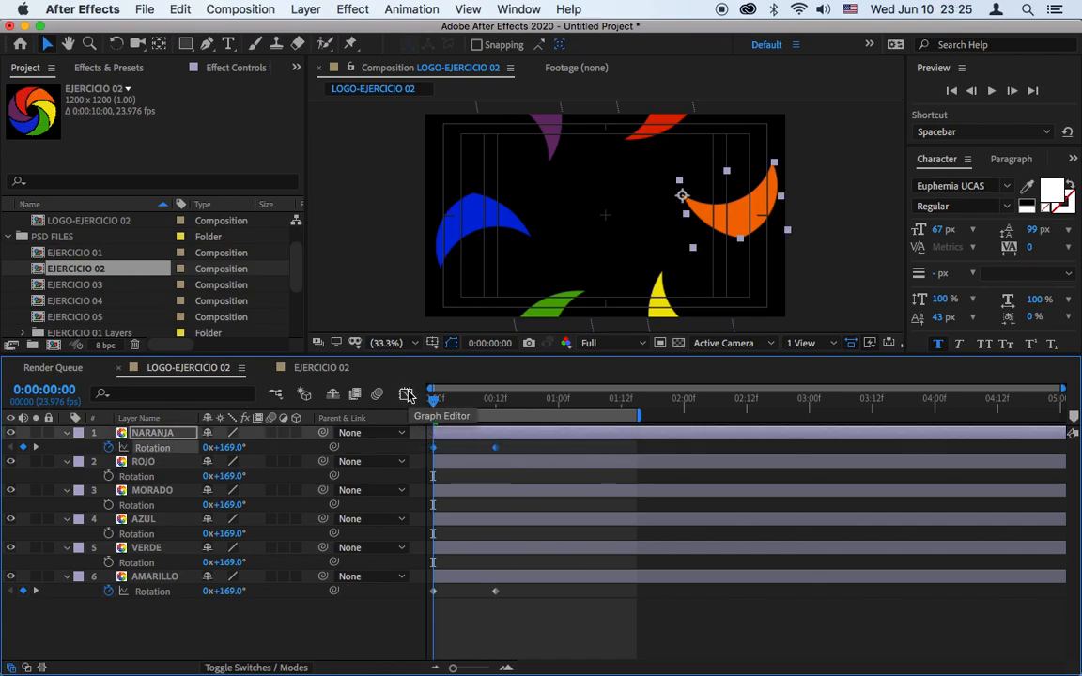
{"action": "right_click", "coordinate": [435, 450]}
{"action": "mouse_move", "coordinate": [540, 640]}
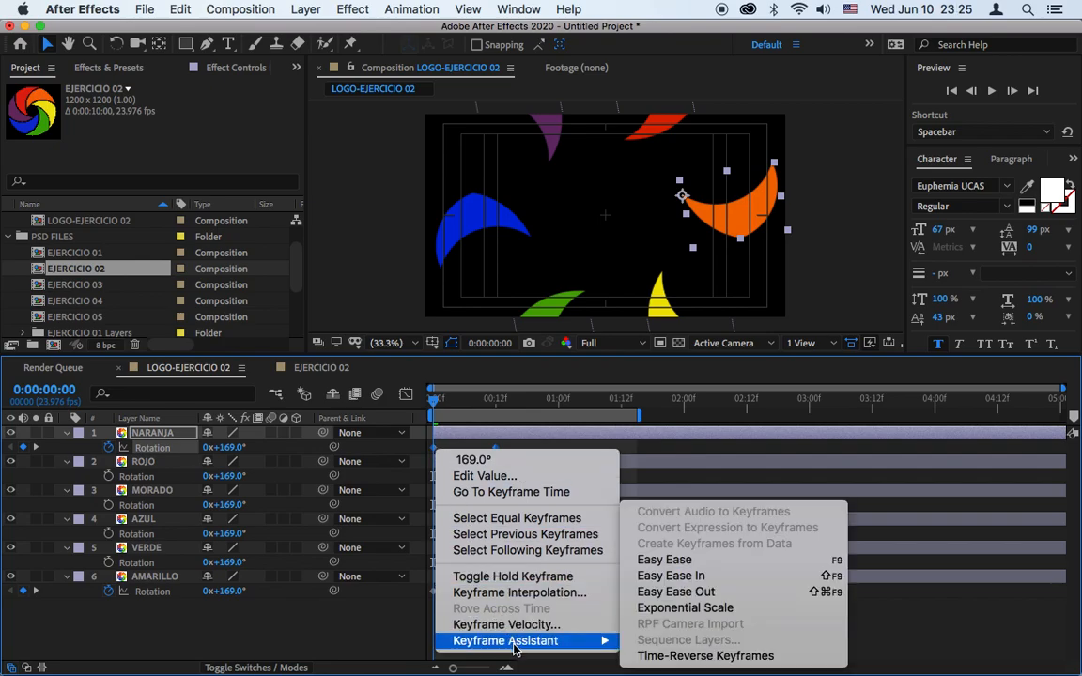
{"action": "left_click", "coordinate": [702, 559]}
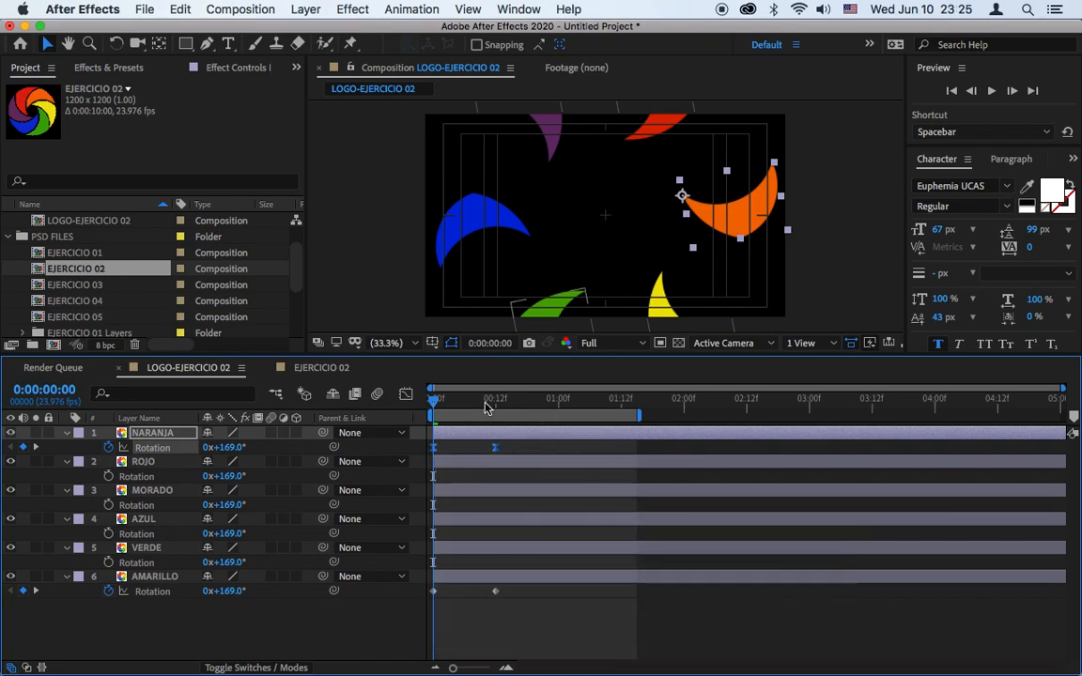
Show NARANJA's rotation curve in the Graph Editor and extend both keyframe handles for a steep start and a long, flat ending.
{"action": "left_click", "coordinate": [406, 395]}
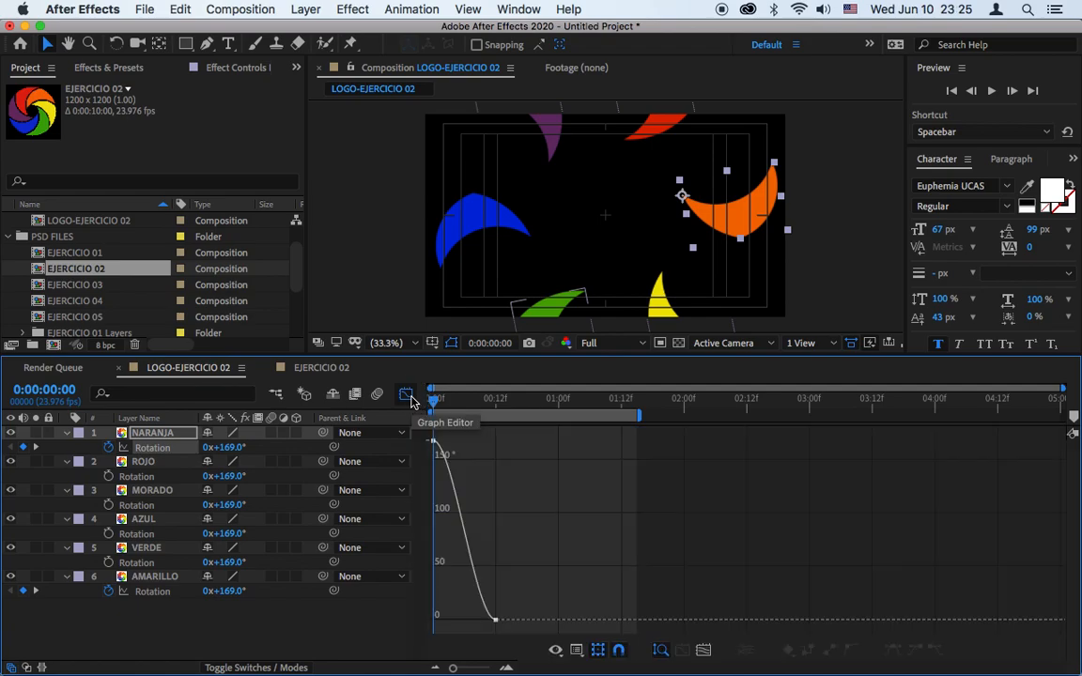
{"action": "left_click", "coordinate": [497, 622]}
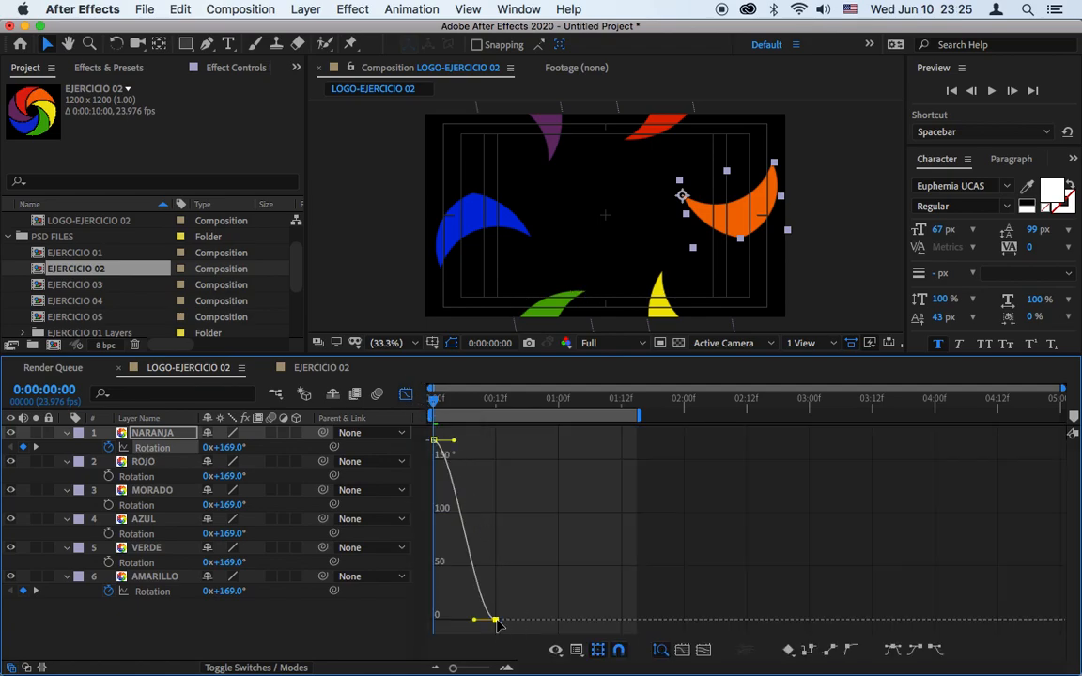
{"action": "left_click_drag", "start_coordinate": [461, 667], "coordinate": [485, 664]}
{"action": "left_click_drag", "start_coordinate": [636, 623], "coordinate": [526, 622]}
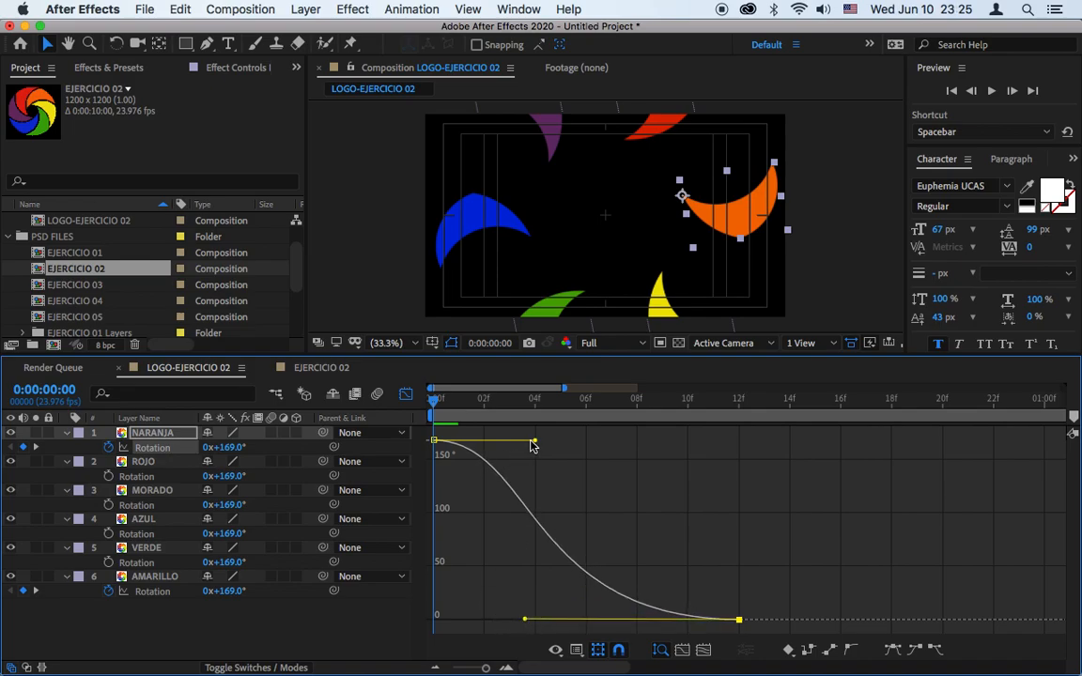
{"action": "left_click_drag", "start_coordinate": [535, 442], "coordinate": [513, 591]}
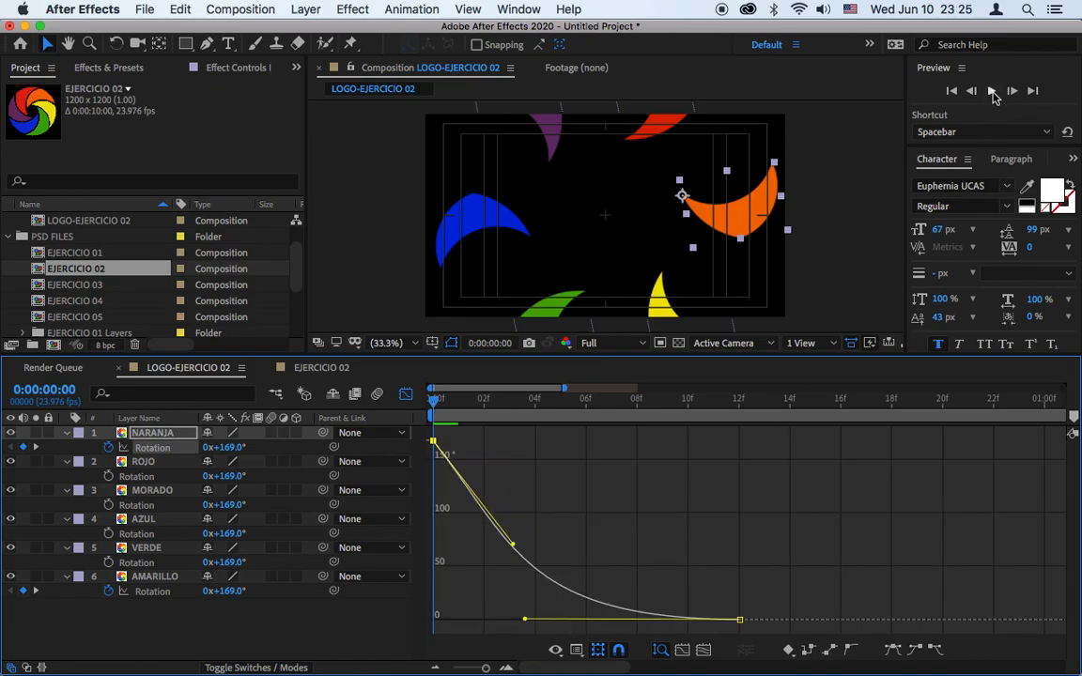
Solo the NARANJA layer and preview its rotation.
{"action": "left_click", "coordinate": [35, 433]}
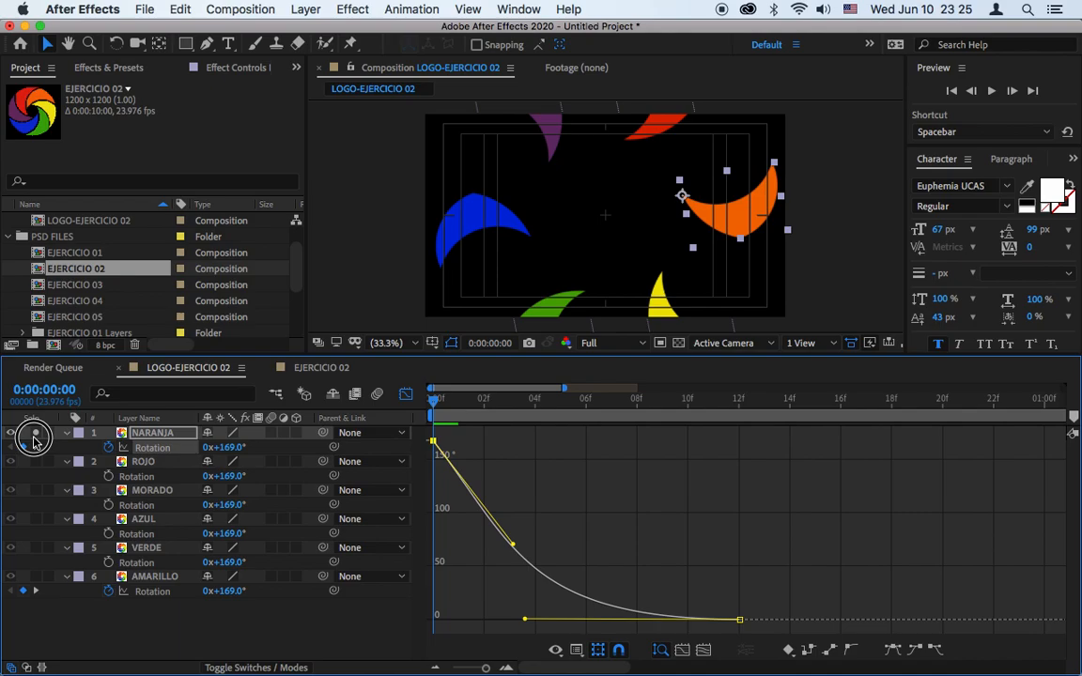
{"action": "left_click", "coordinate": [992, 93]}
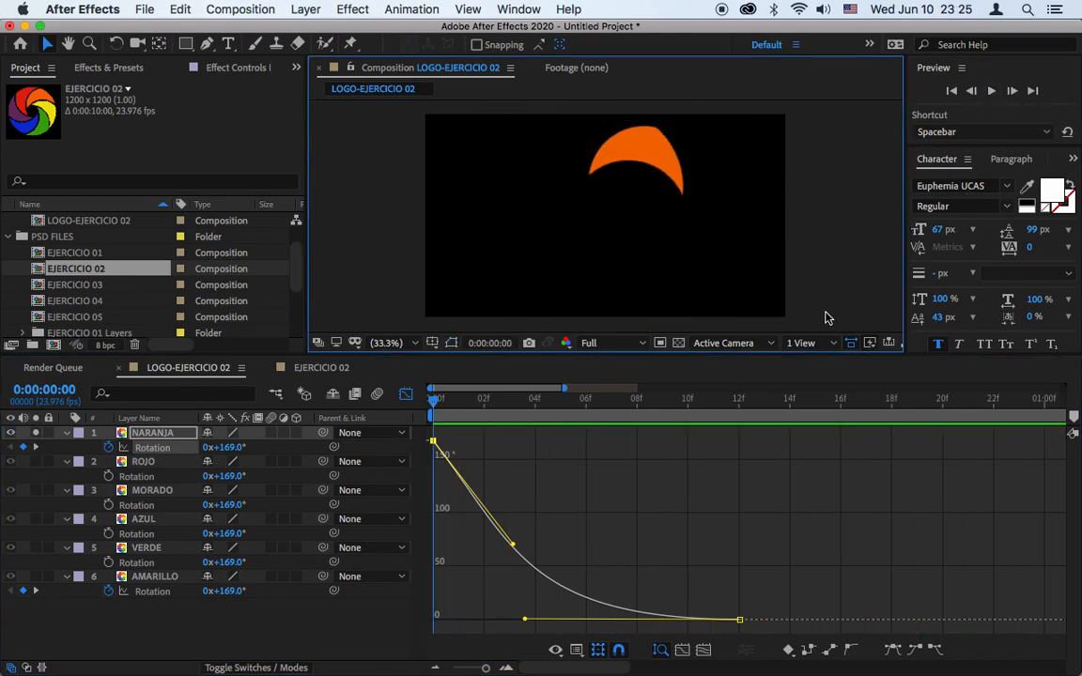
{"action": "key", "text": "space"}
{"action": "key", "text": "space"}
End the work area at 0:00:00:17 and preview the shortened range.
{"action": "left_click_drag", "start_coordinate": [784, 399], "coordinate": [867, 409]}
{"action": "left_click", "coordinate": [865, 407]}
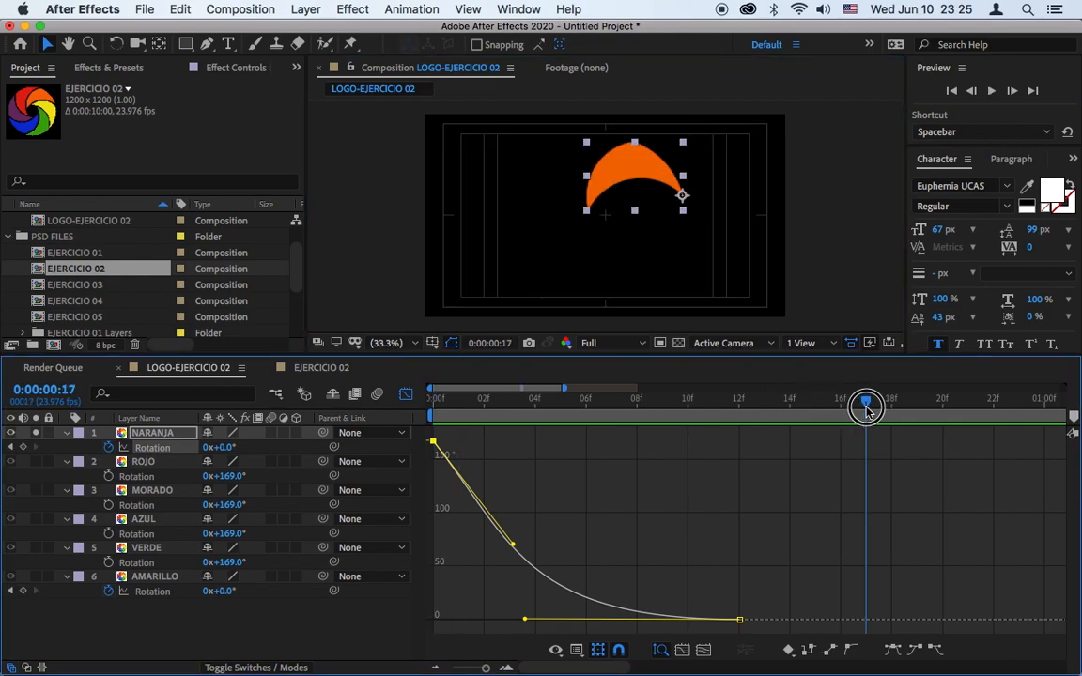
{"action": "key", "text": "n"}
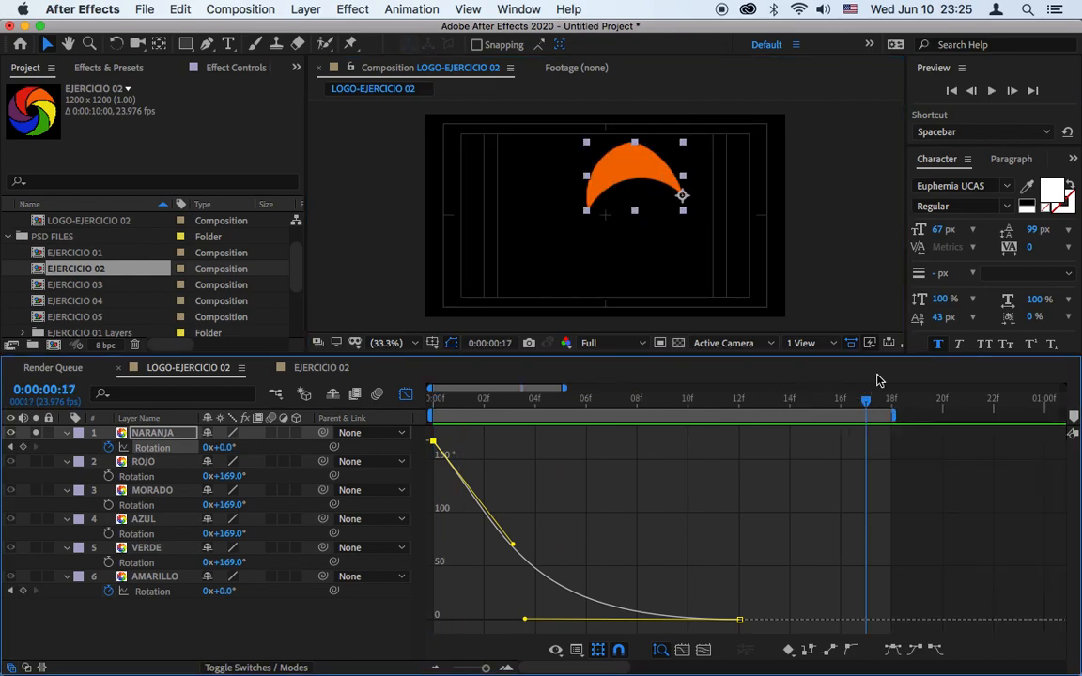
{"action": "left_click", "coordinate": [993, 91]}
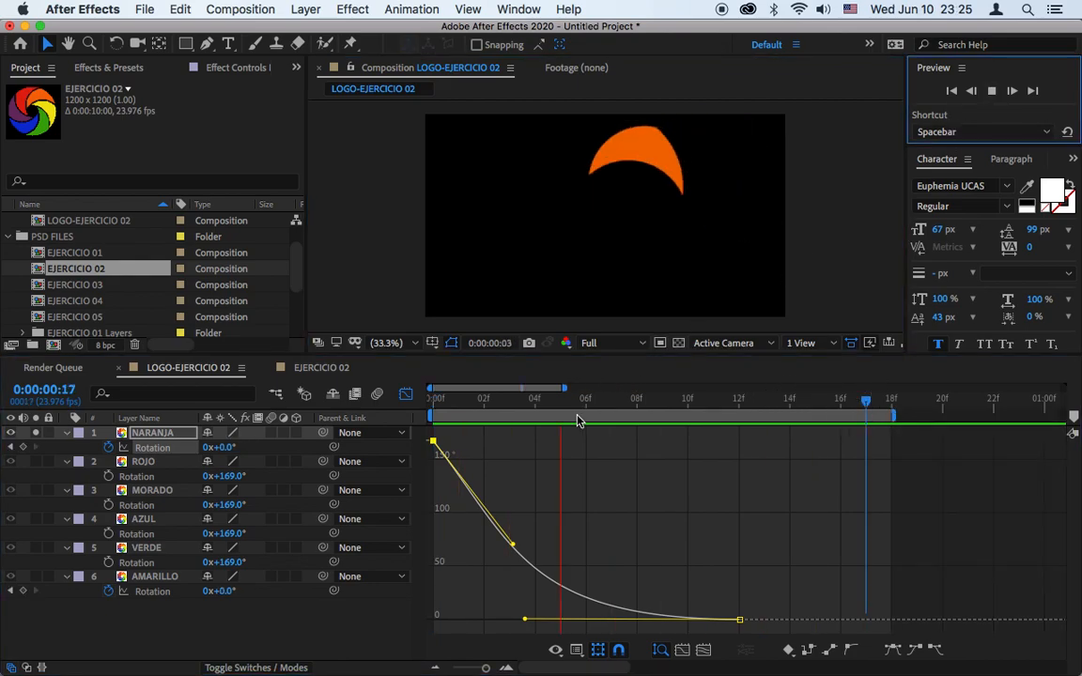
Reshape NARANJA's rotation curve with a nearly flat start handle and an end handle extended to about frame 2, and preview it.
{"action": "left_click", "coordinate": [513, 545]}
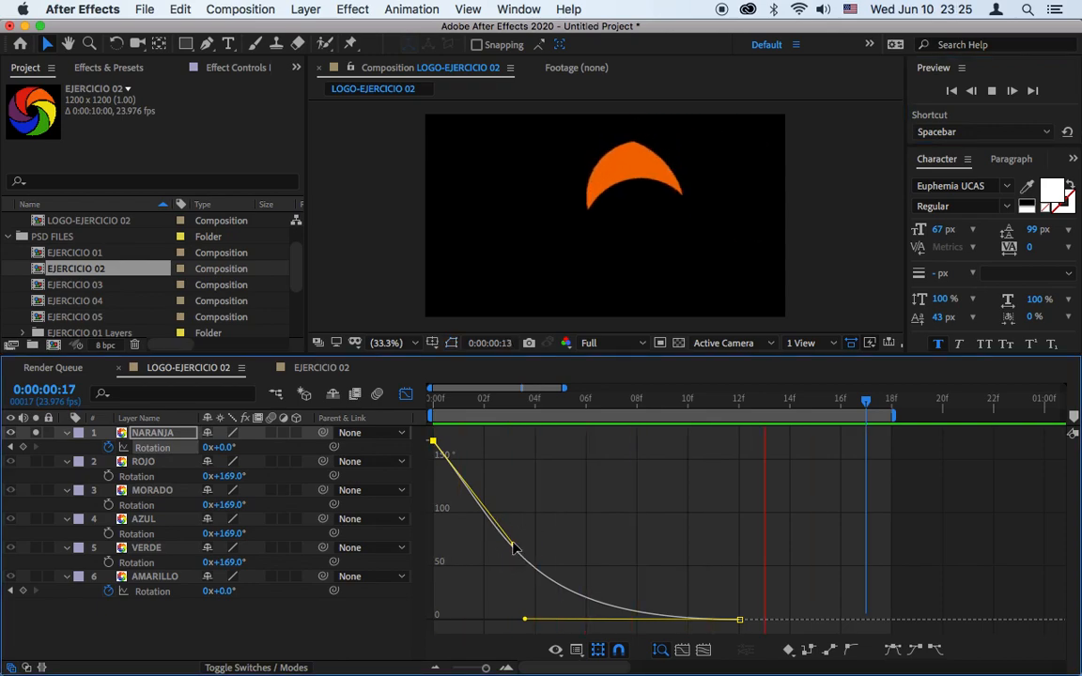
{"action": "key", "text": "space"}
{"action": "left_click_drag", "start_coordinate": [513, 545], "coordinate": [540, 448]}
{"action": "left_click_drag", "start_coordinate": [526, 619], "coordinate": [489, 621]}
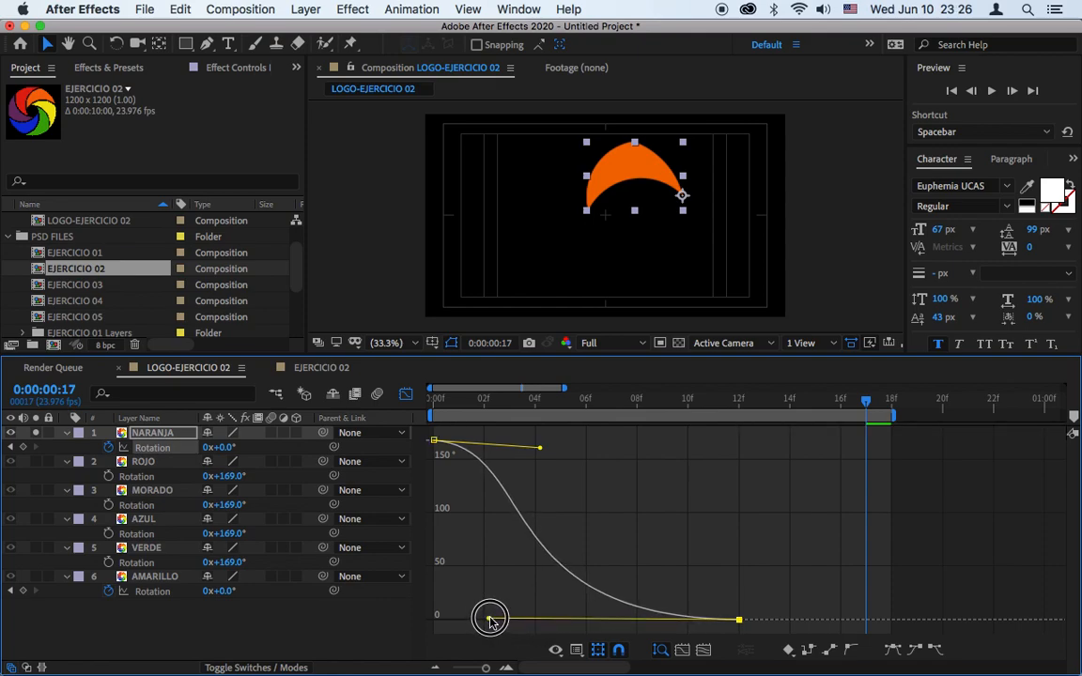
{"action": "left_click", "coordinate": [993, 90]}
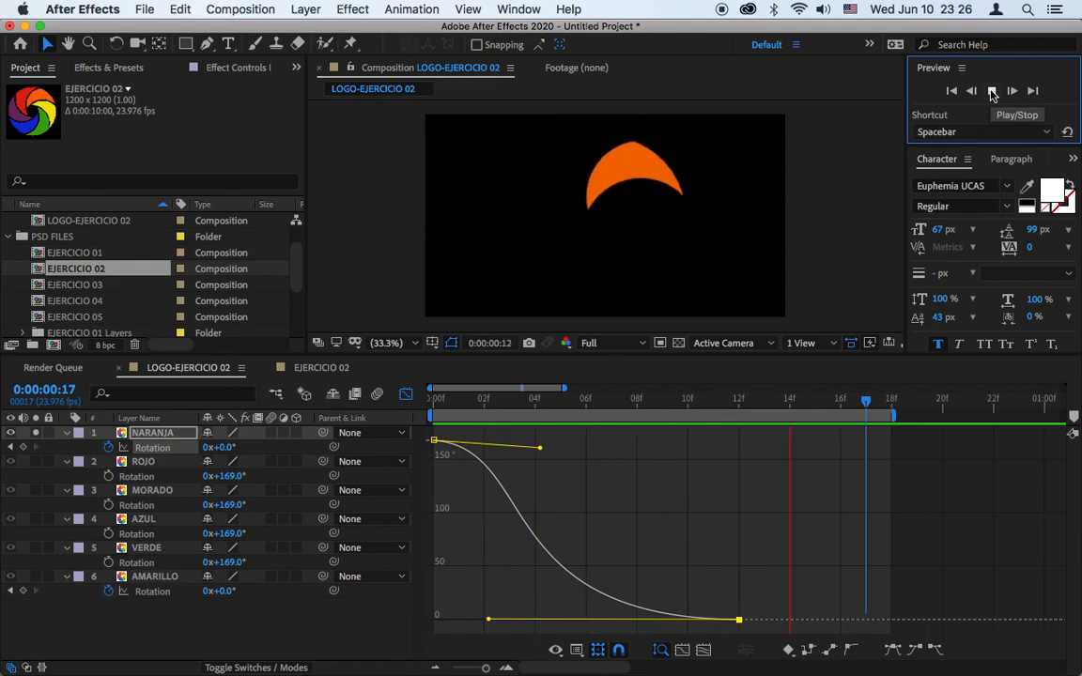
Extend the start handle to about frame 9 and the end handle slightly further for a steeper S-curve, and preview the motion.
{"action": "left_click", "coordinate": [537, 449]}
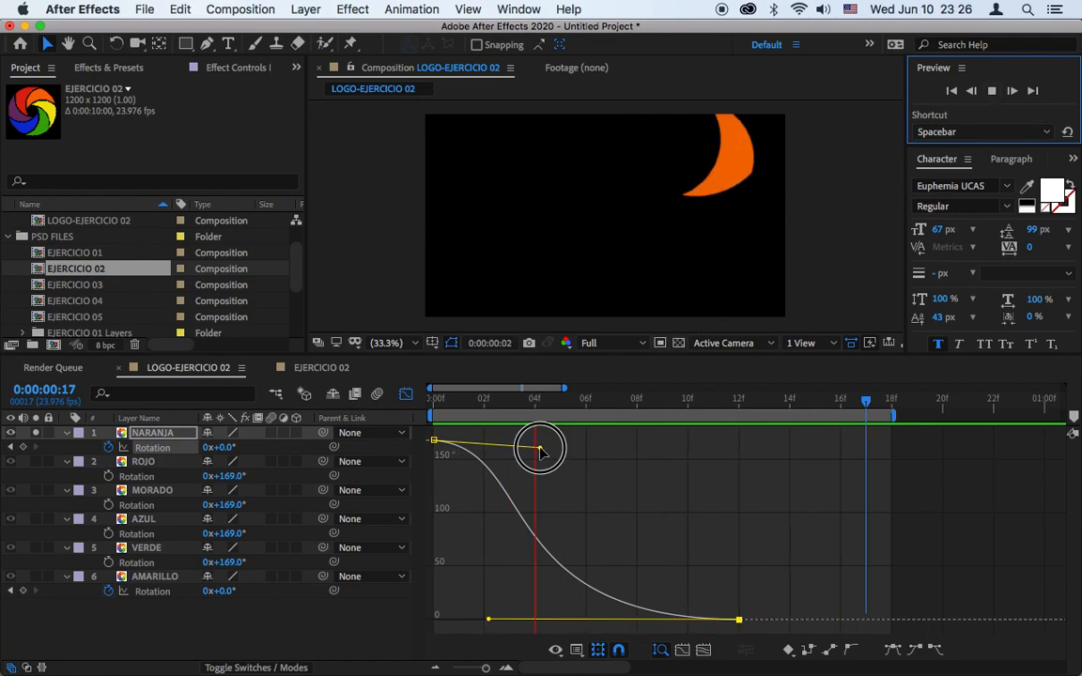
{"action": "left_click", "coordinate": [540, 451]}
{"action": "left_click_drag", "start_coordinate": [541, 451], "coordinate": [658, 460]}
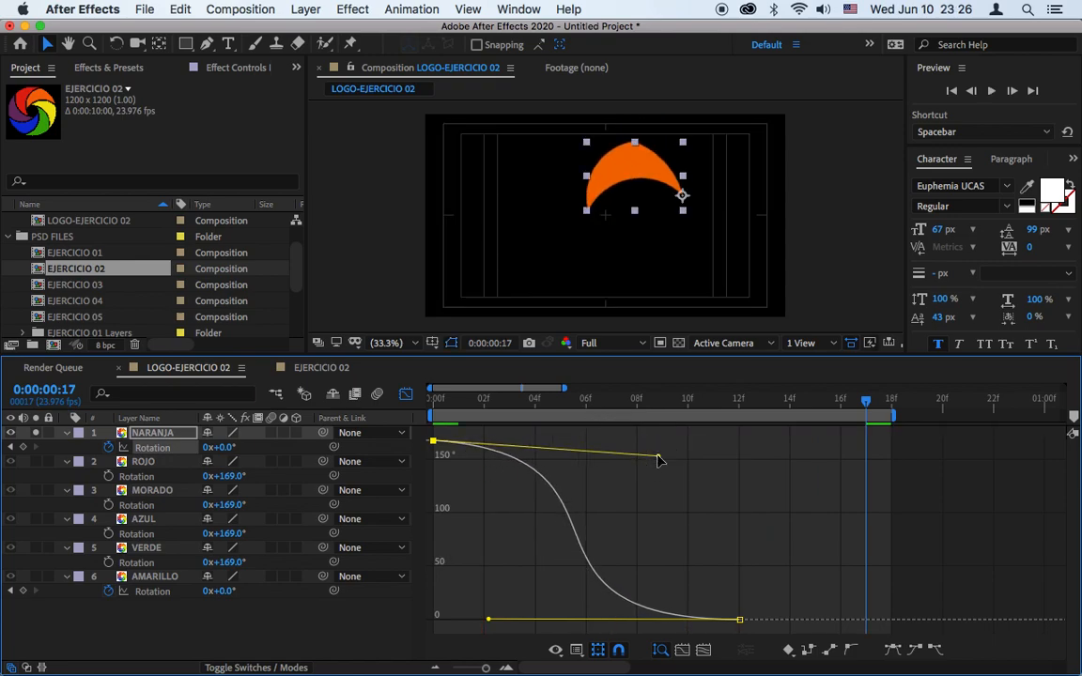
{"action": "left_click_drag", "start_coordinate": [490, 623], "coordinate": [471, 621]}
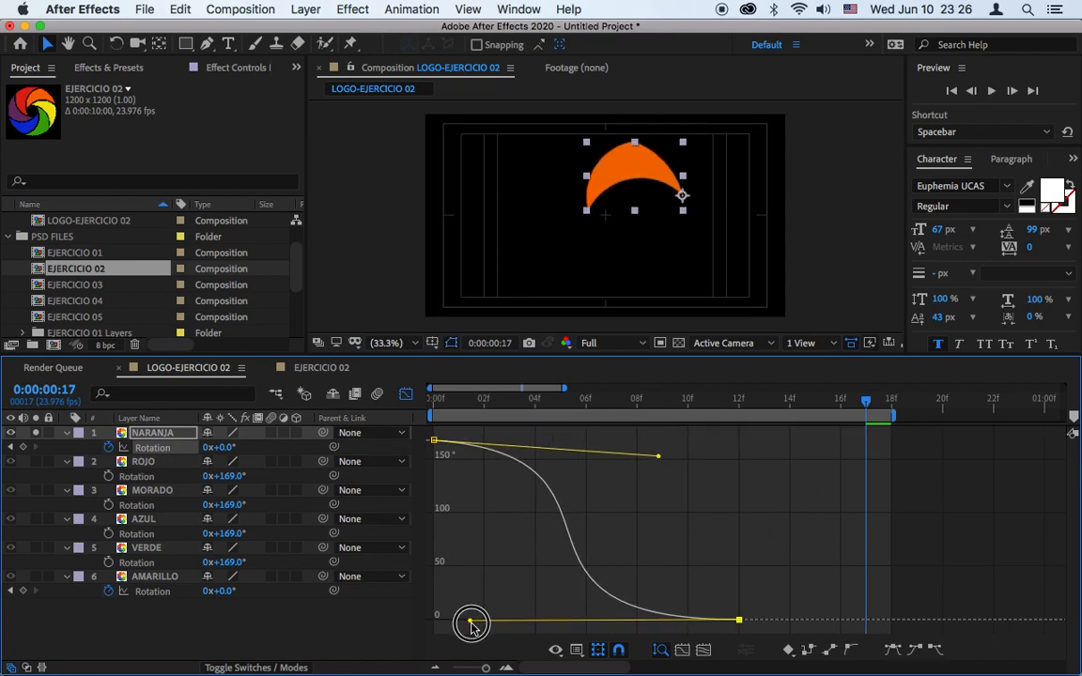
{"action": "left_click", "coordinate": [993, 90]}
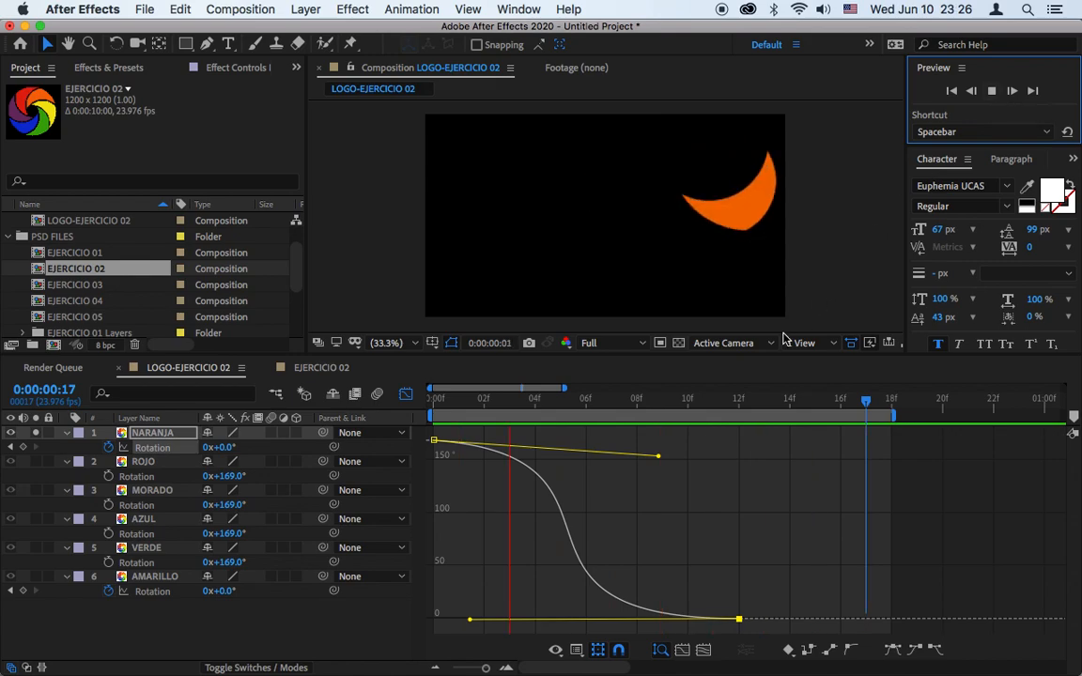
Angle the start handle of NARANJA's rotation curve steeply down to about frame 1 for a very fast start, previewing the motion.
{"action": "left_click_drag", "start_coordinate": [660, 458], "coordinate": [521, 543]}
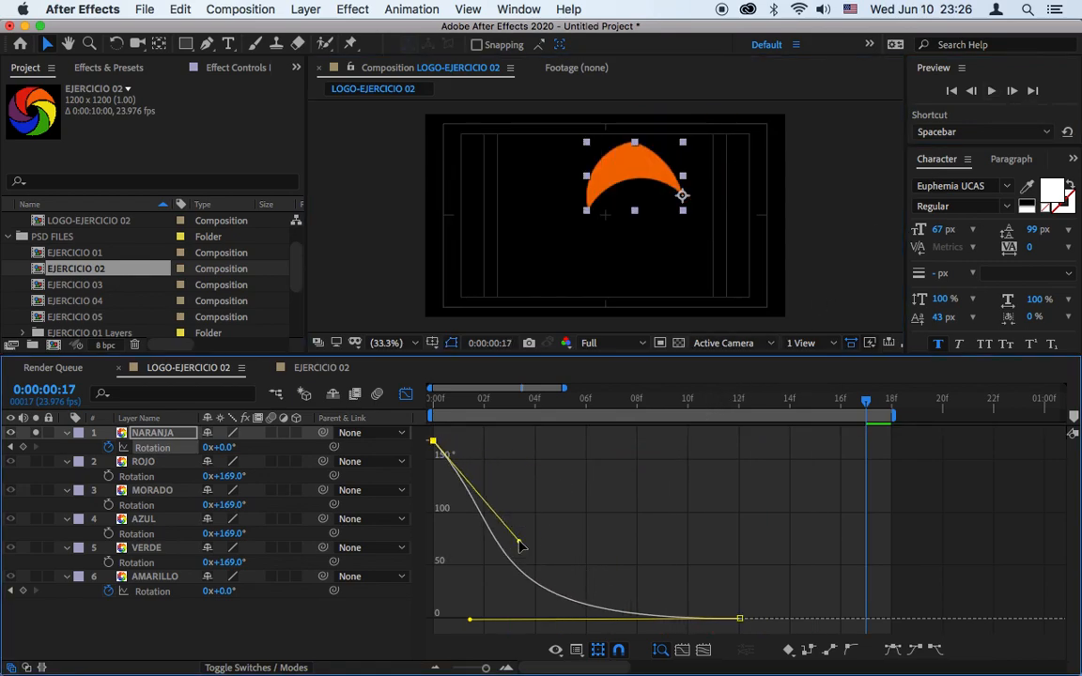
{"action": "left_click", "coordinate": [990, 94]}
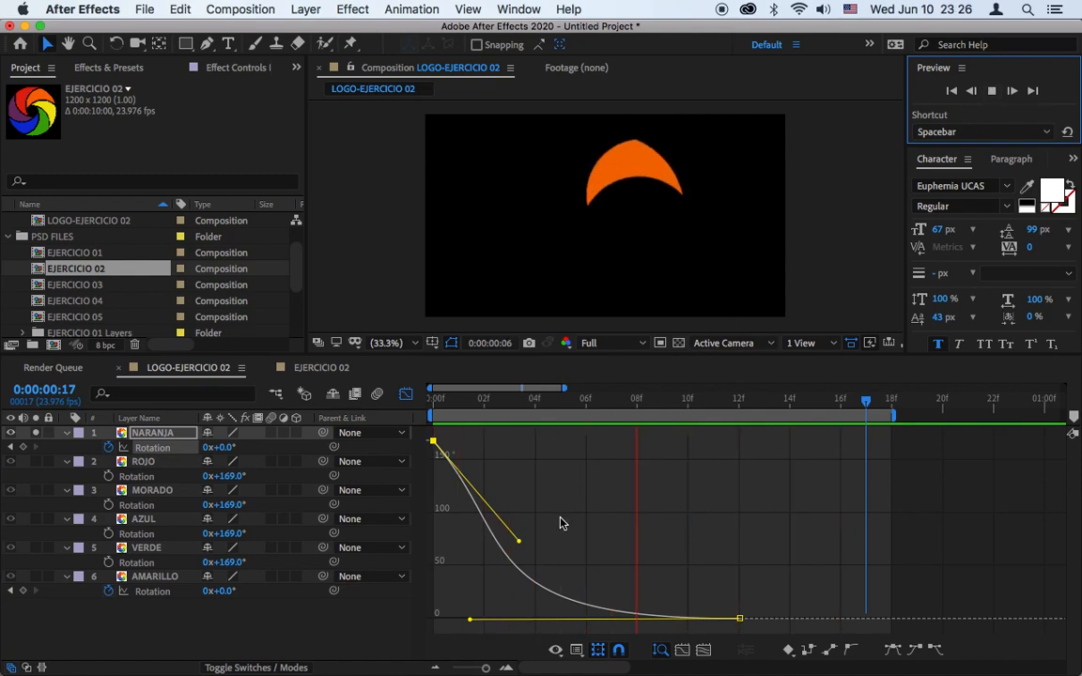
{"action": "left_click_drag", "start_coordinate": [518, 540], "coordinate": [455, 579]}
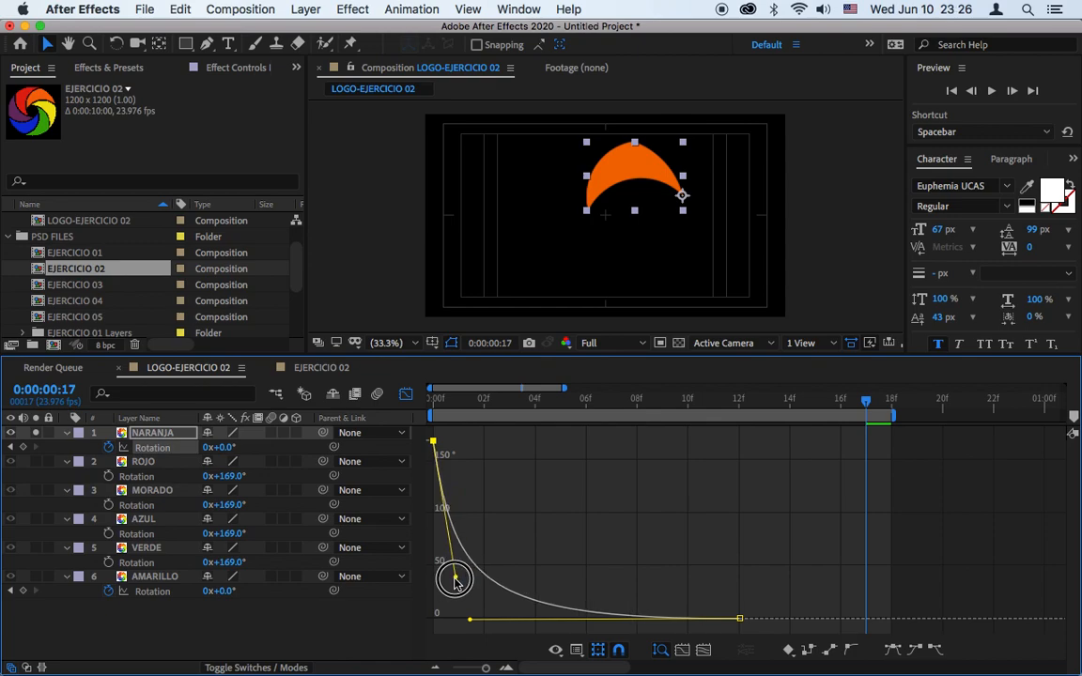
{"action": "left_click", "coordinate": [990, 91]}
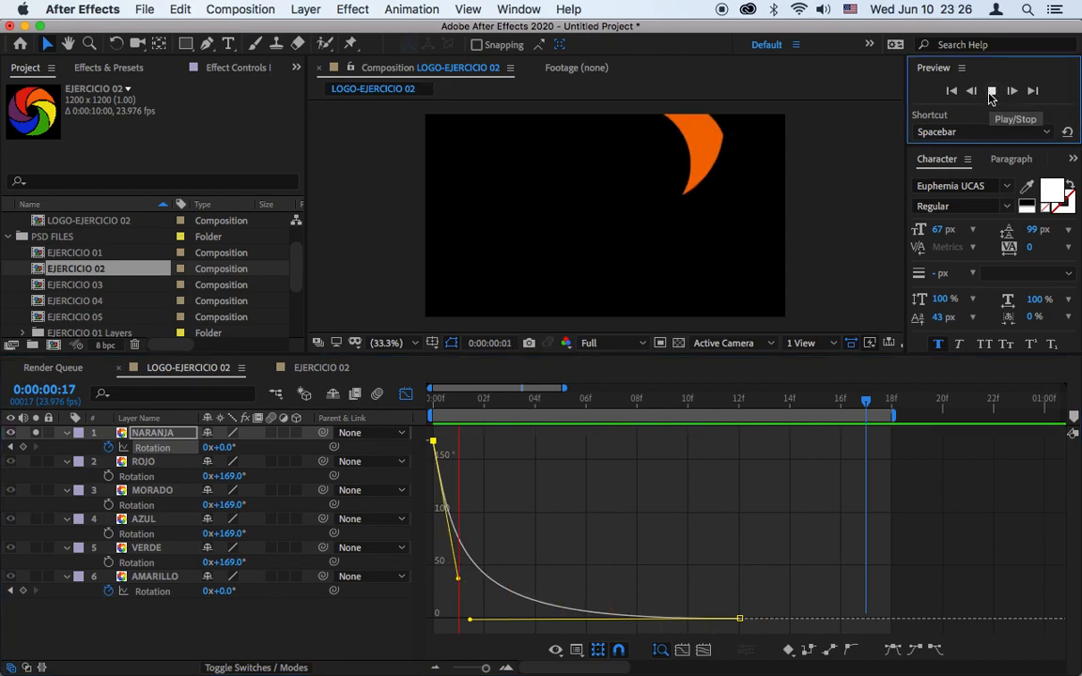
{"action": "key", "text": "space"}
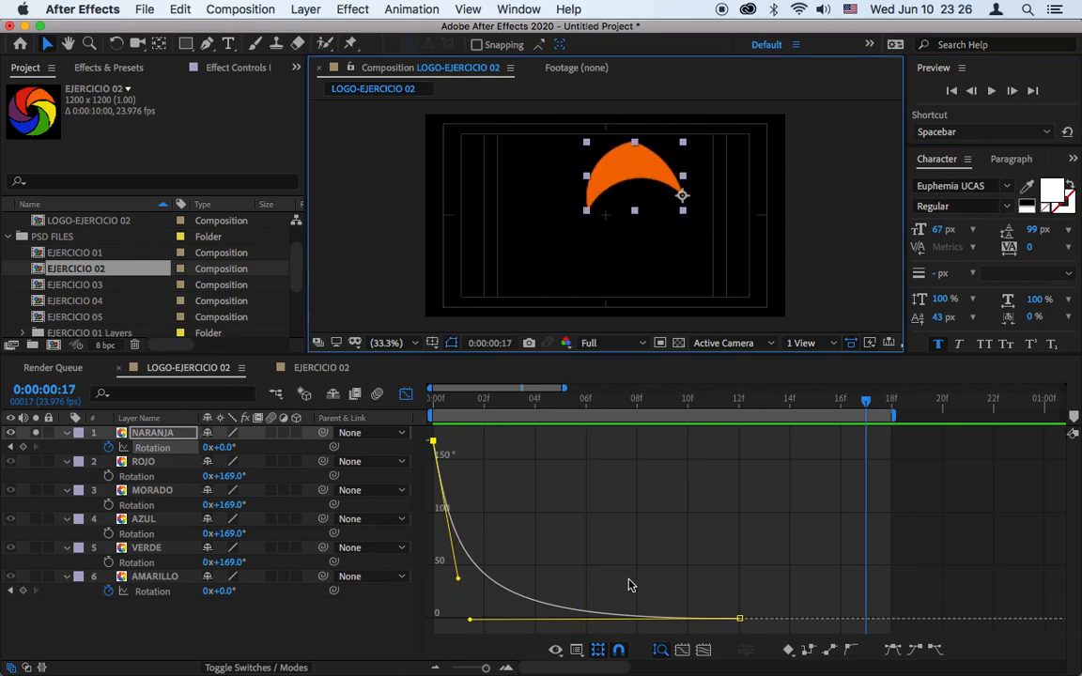
Lower the curve's end handle below 0° for an overshoot, preview it with the start handle also below 0°, and undo the start handle change.
{"action": "mouse_move", "coordinate": [479, 623]}
{"action": "left_mouse_down"}
{"action": "mouse_move", "coordinate": [470, 616]}
{"action": "mouse_move", "coordinate": [647, 618]}
{"action": "mouse_move", "coordinate": [671, 637]}
{"action": "mouse_move", "coordinate": [653, 655]}
{"action": "mouse_move", "coordinate": [613, 634]}
{"action": "mouse_move", "coordinate": [524, 635]}
{"action": "mouse_move", "coordinate": [470, 620]}
{"action": "left_mouse_up"}
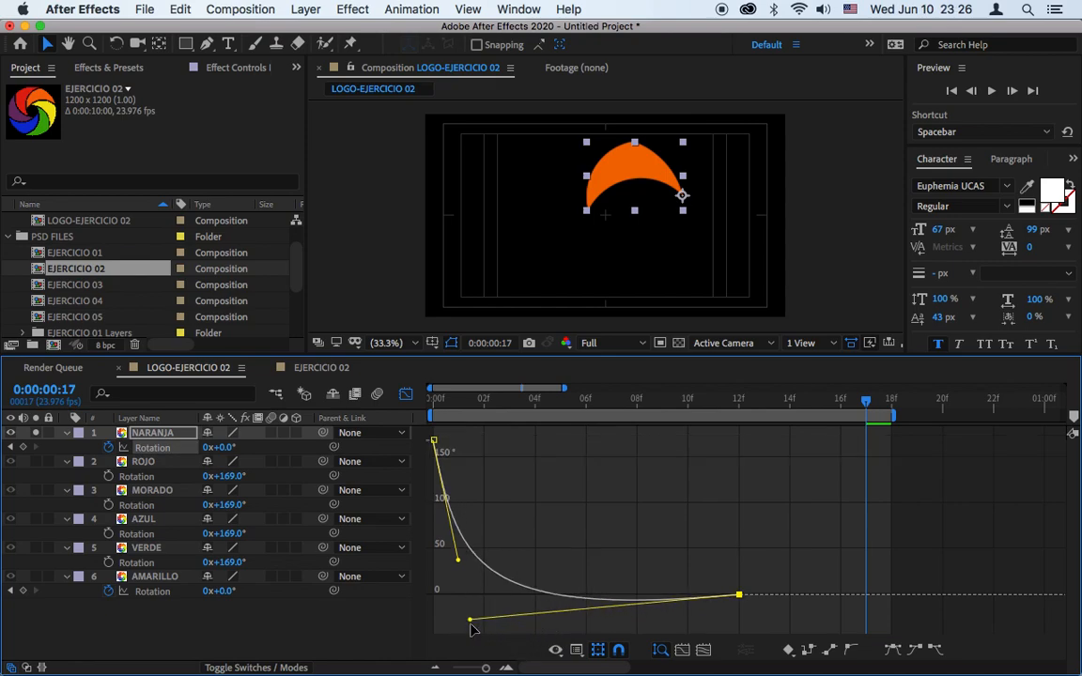
{"action": "left_click_drag", "start_coordinate": [457, 563], "coordinate": [470, 612]}
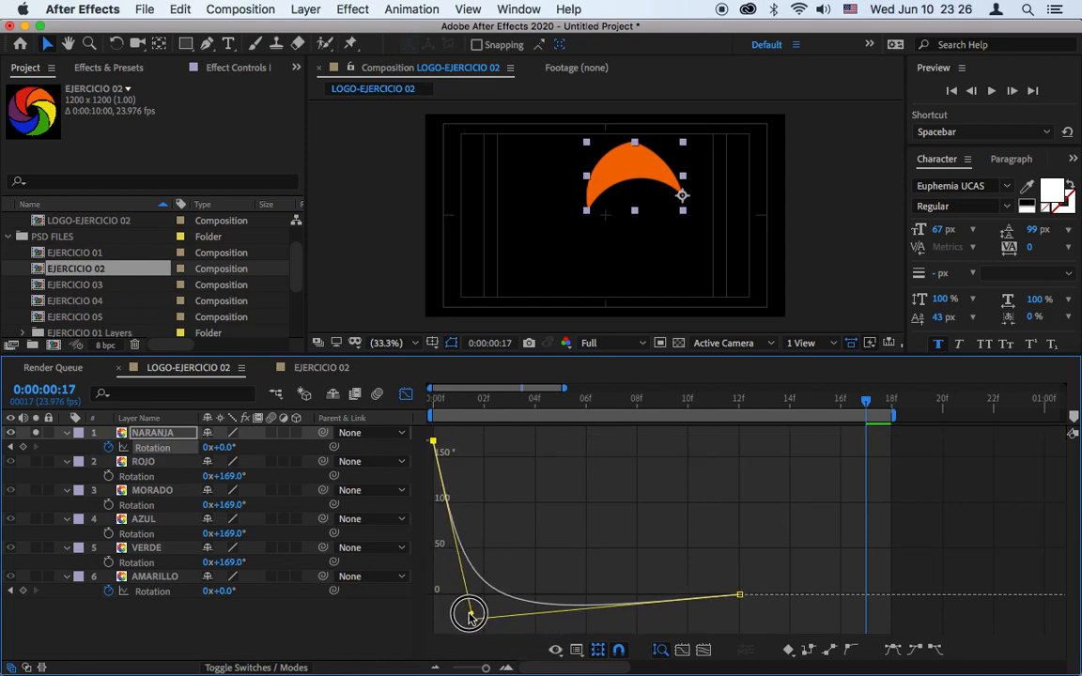
{"action": "left_click", "coordinate": [990, 92]}
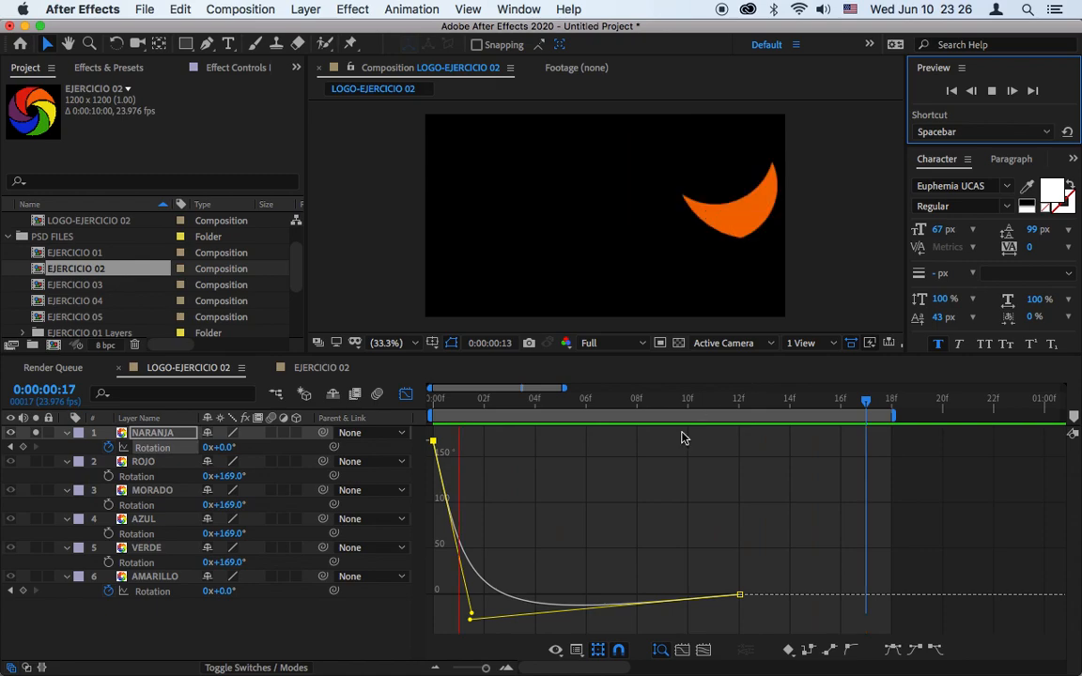
{"action": "key", "text": "space"}
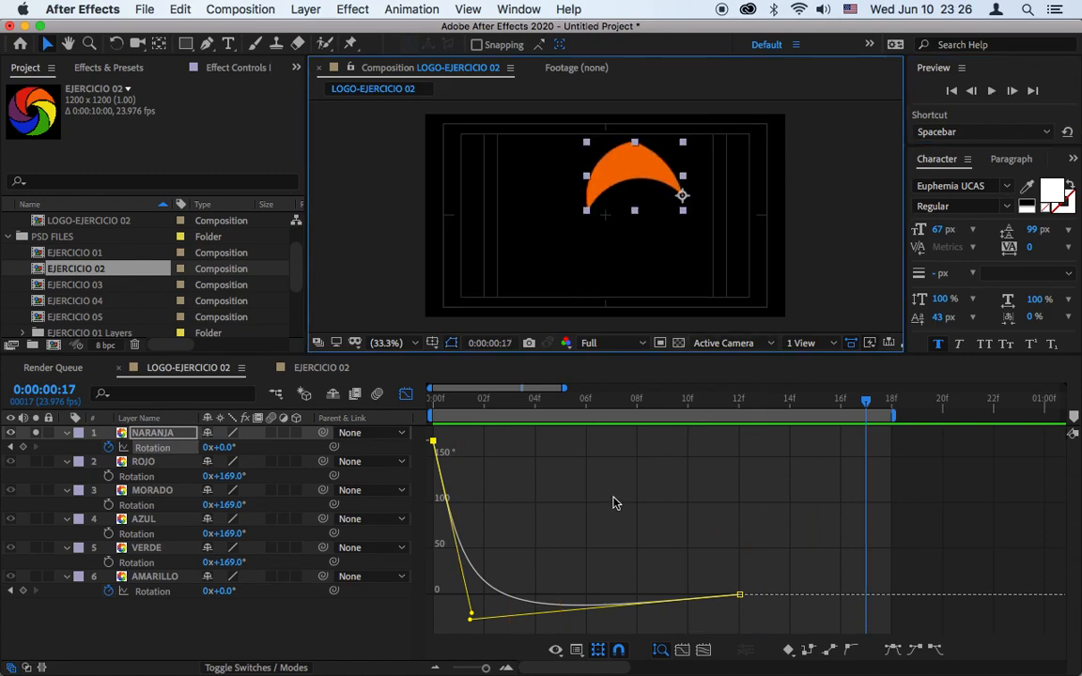
{"action": "key", "text": "super+z"}
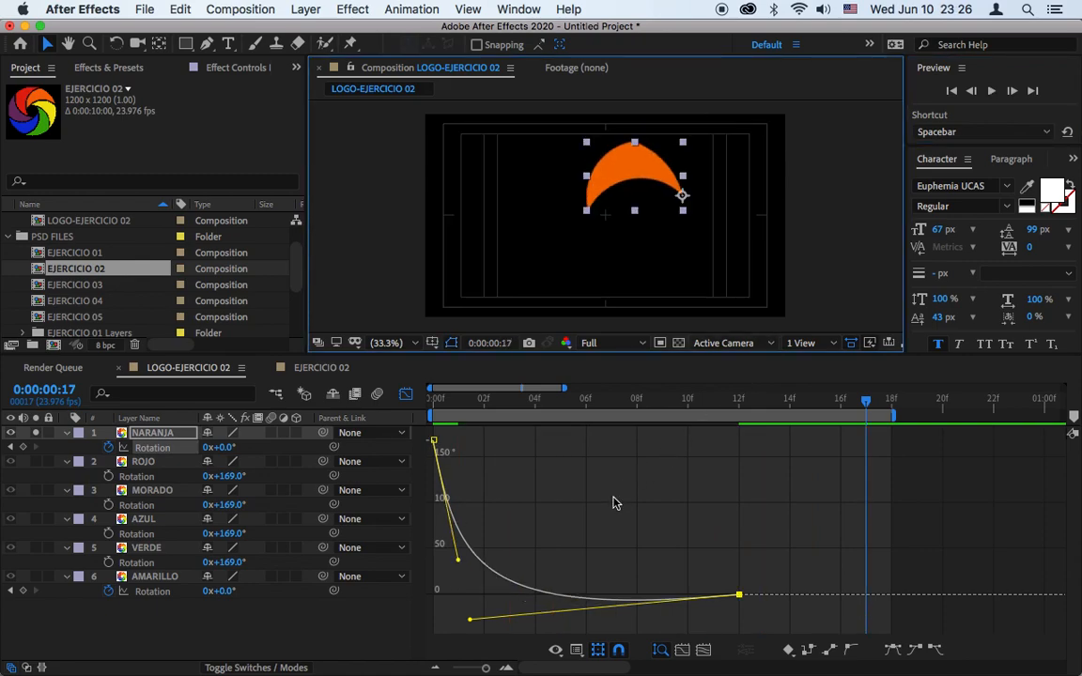
Undo the end-handle overshoot on NARANJA's rotation curve and preview the motion.
{"action": "key", "text": "super+z"}
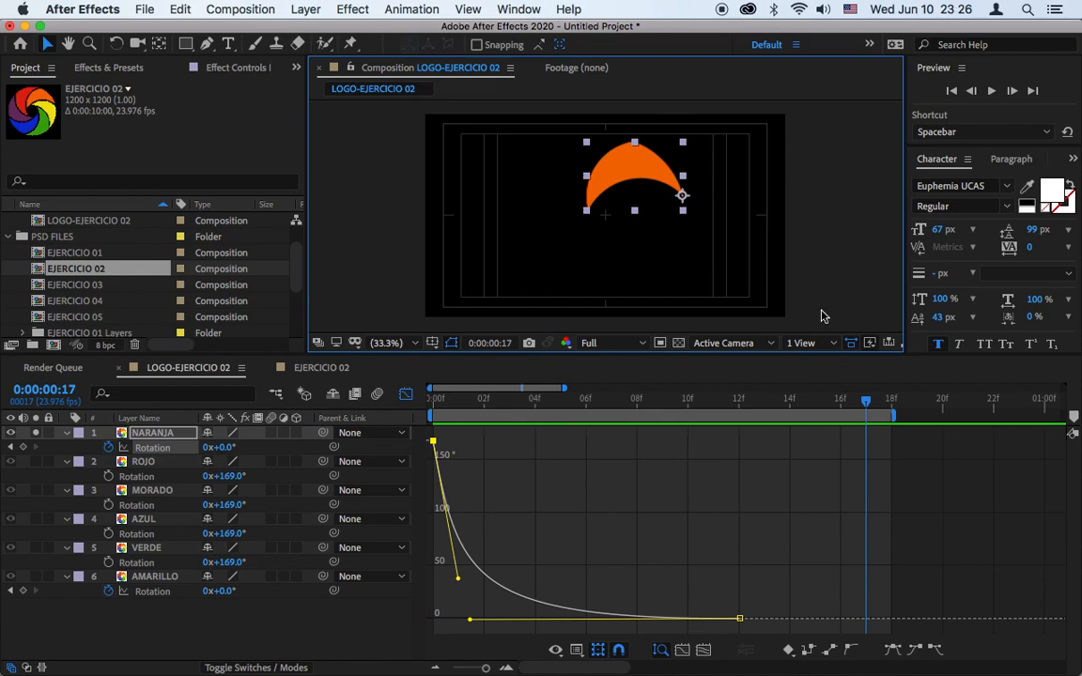
{"action": "left_click", "coordinate": [990, 91]}
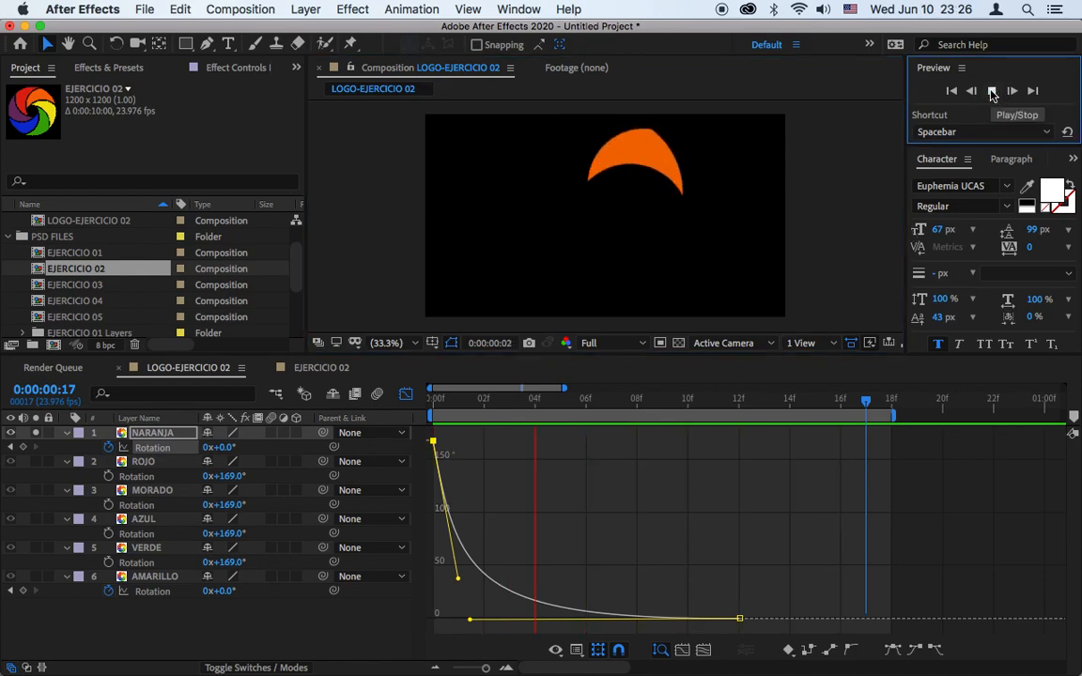
{"action": "key", "text": "space"}
Move the start and end handles of NARANJA's rotation curve to about frame 5, preview the motion, and leave the Graph Editor.
{"action": "left_click", "coordinate": [459, 579]}
{"action": "left_click_drag", "start_coordinate": [463, 583], "coordinate": [566, 570]}
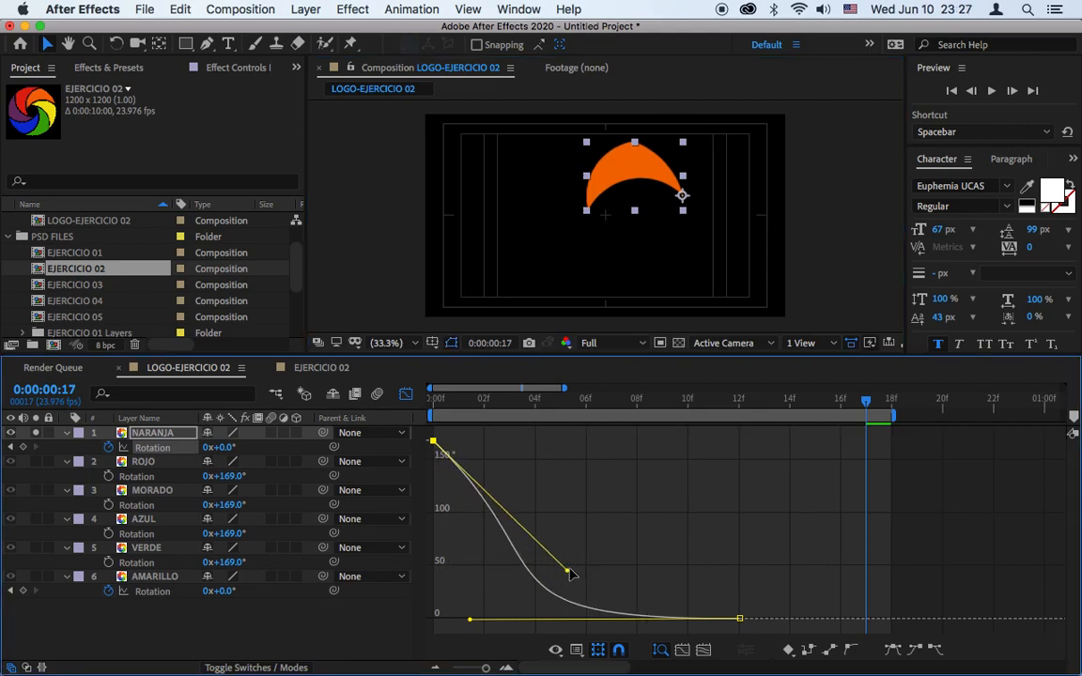
{"action": "left_click_drag", "start_coordinate": [470, 621], "coordinate": [564, 623]}
{"action": "left_click", "coordinate": [993, 90]}
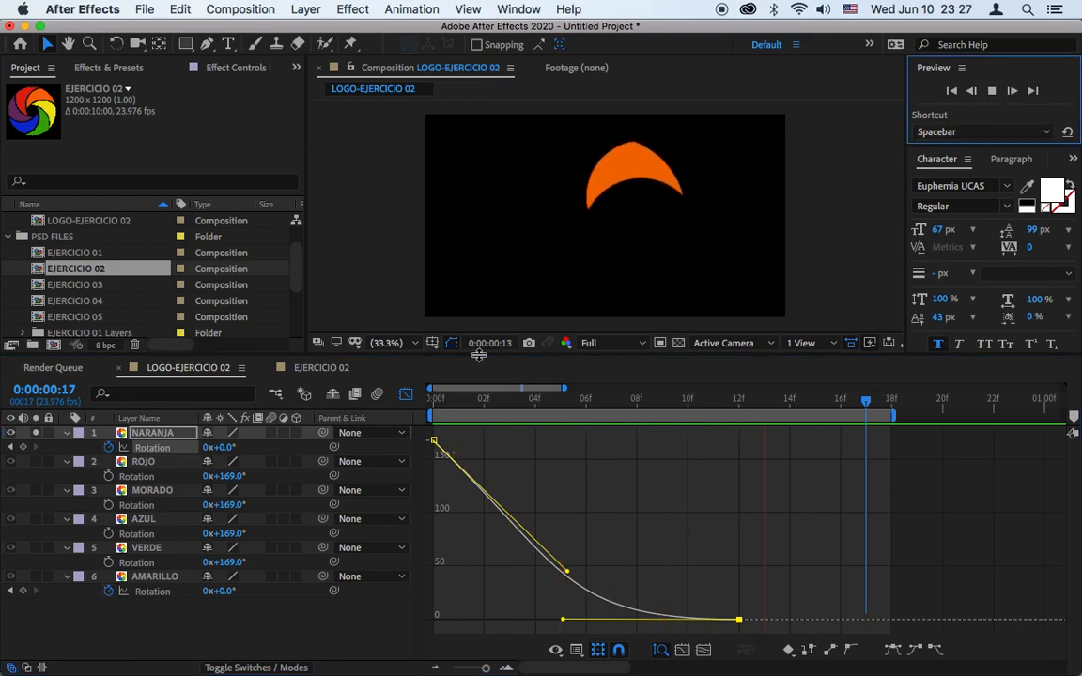
{"action": "left_click", "coordinate": [406, 395]}
{"action": "left_click", "coordinate": [406, 394]}
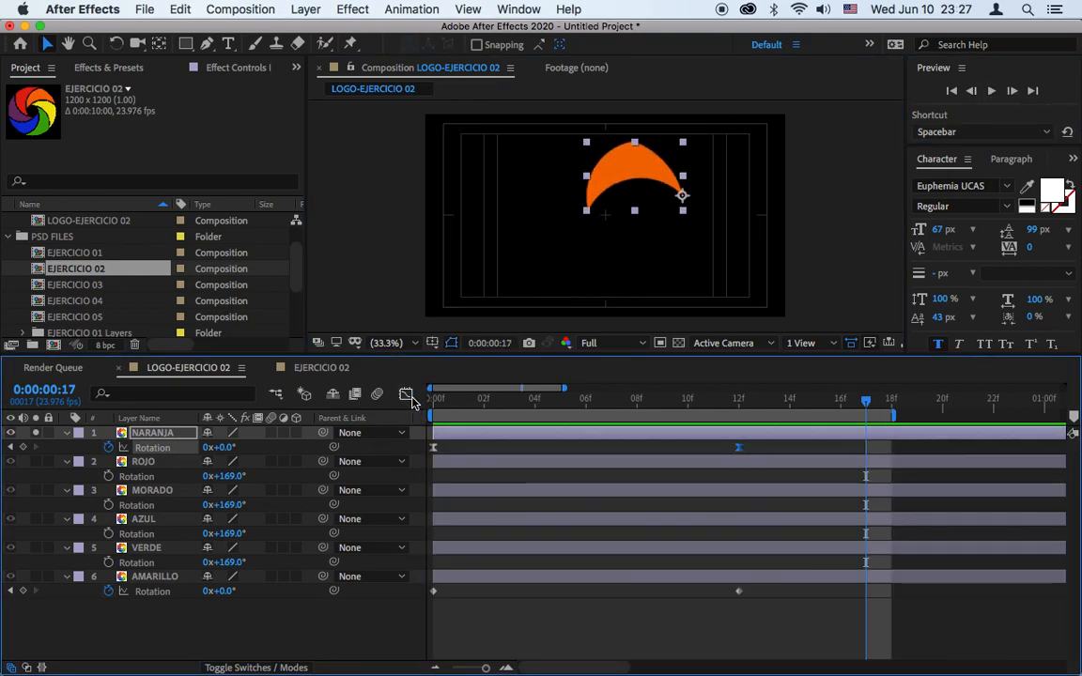
Copy NARANJA's two rotation keyframes and paste them at frame 0 onto the ROJO, MORADO, AZUL and VERDE layers.
{"action": "left_click_drag", "start_coordinate": [756, 450], "coordinate": [413, 458]}
{"action": "left_click_drag", "start_coordinate": [449, 401], "coordinate": [410, 406]}
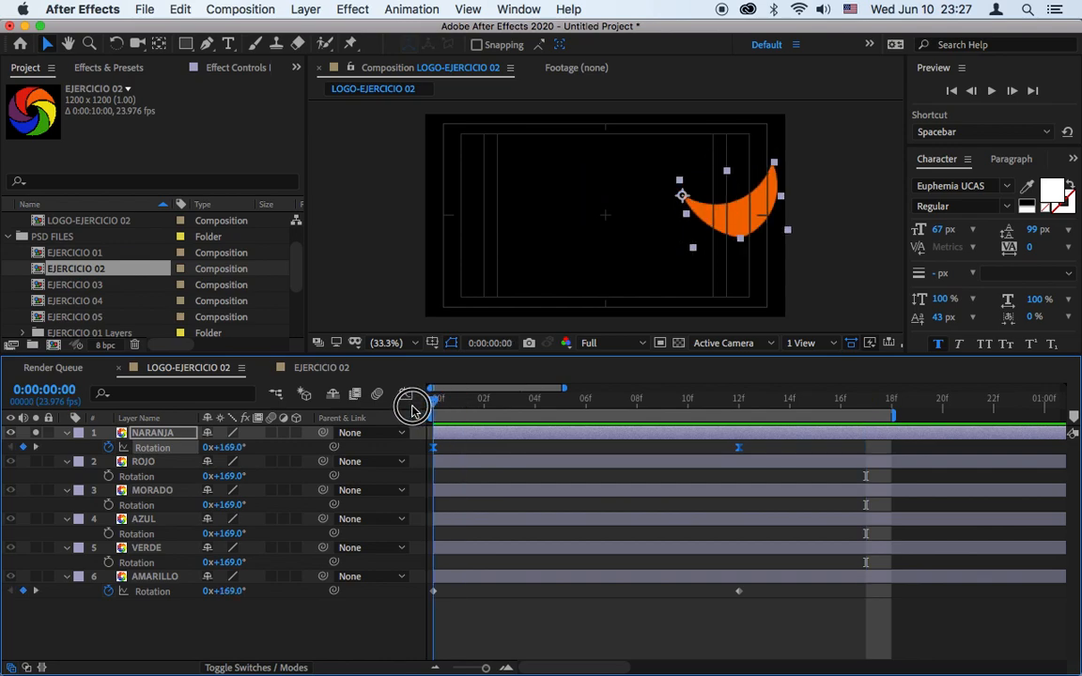
{"action": "left_click", "coordinate": [449, 462]}
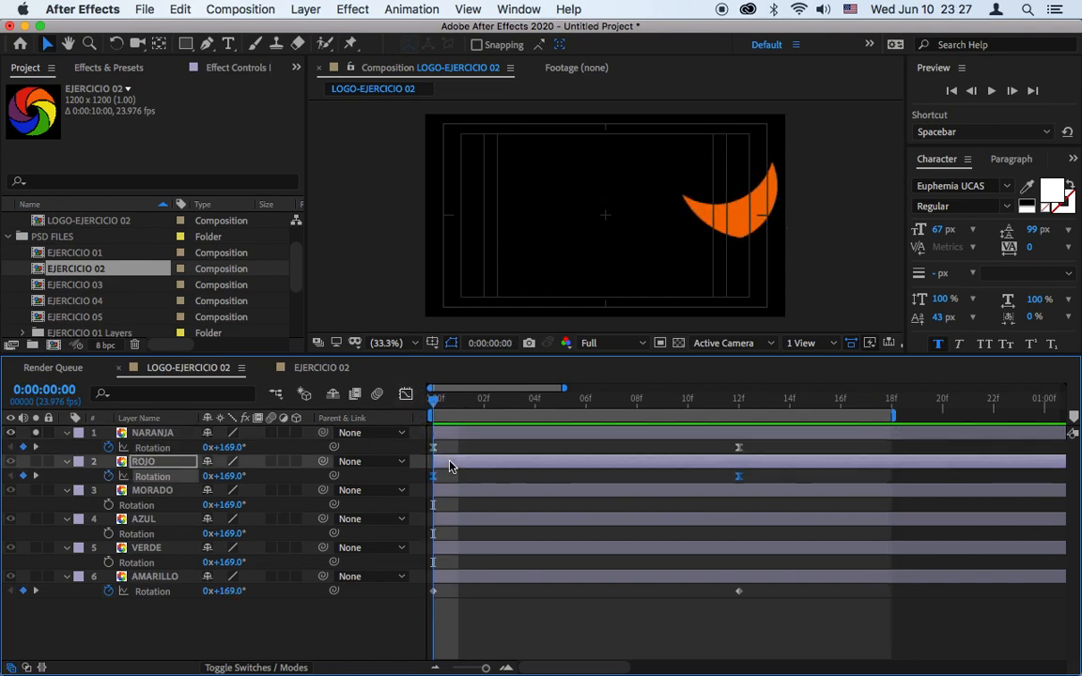
{"action": "key", "text": "super+v"}
{"action": "left_click", "coordinate": [451, 492]}
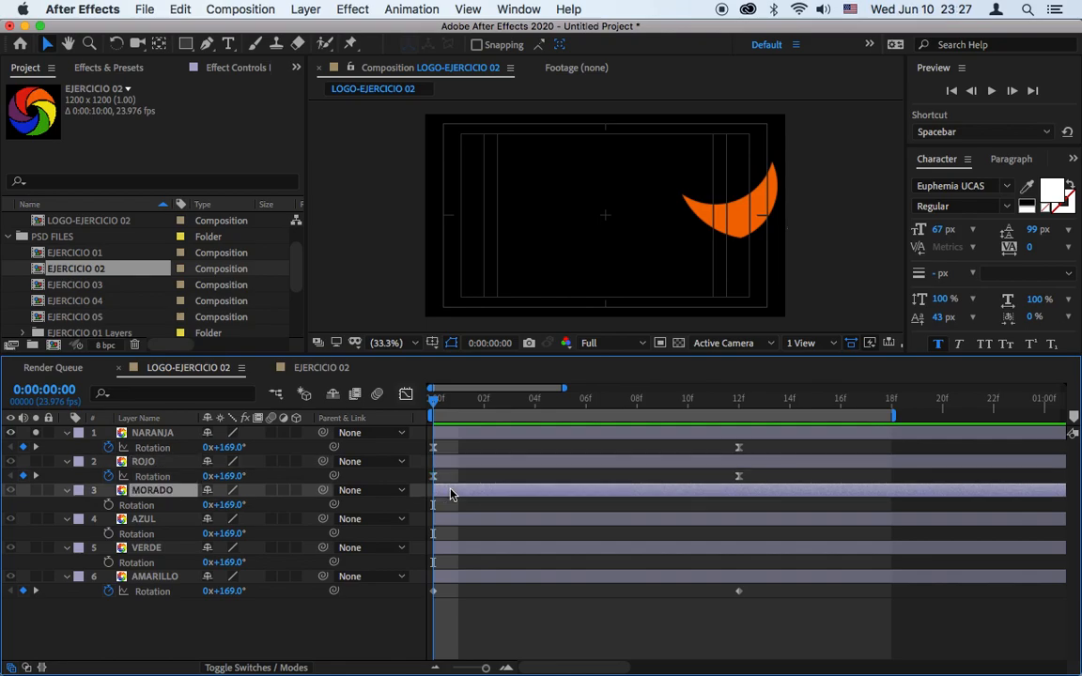
{"action": "key", "text": "super+v"}
{"action": "left_click", "coordinate": [453, 521]}
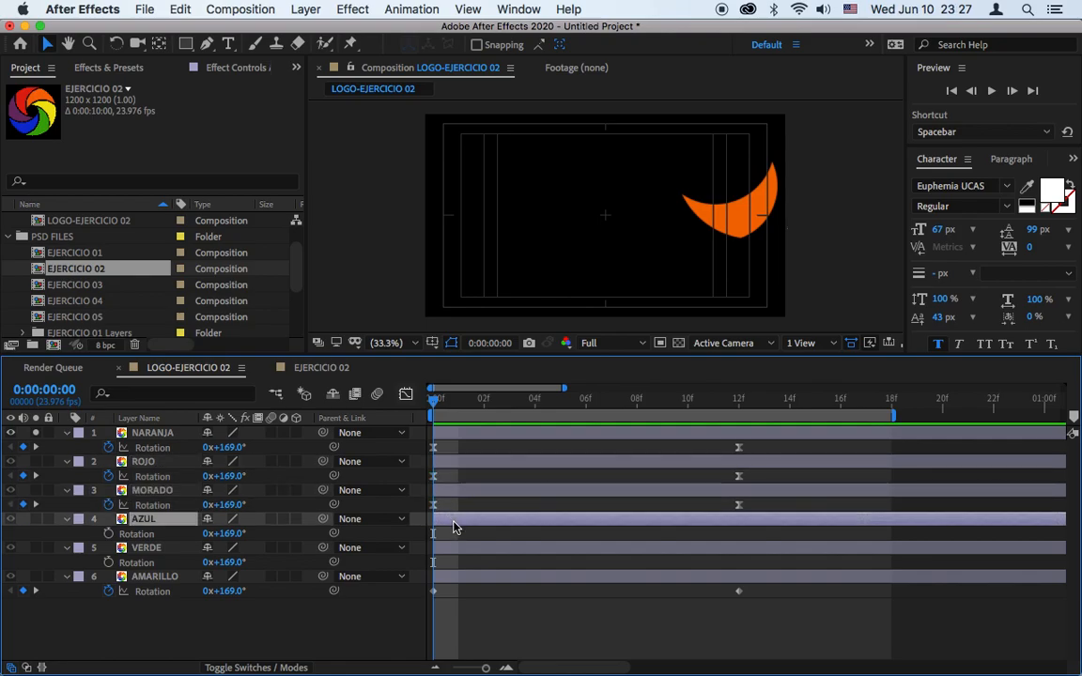
{"action": "key", "text": "super+v"}
{"action": "left_click", "coordinate": [459, 549]}
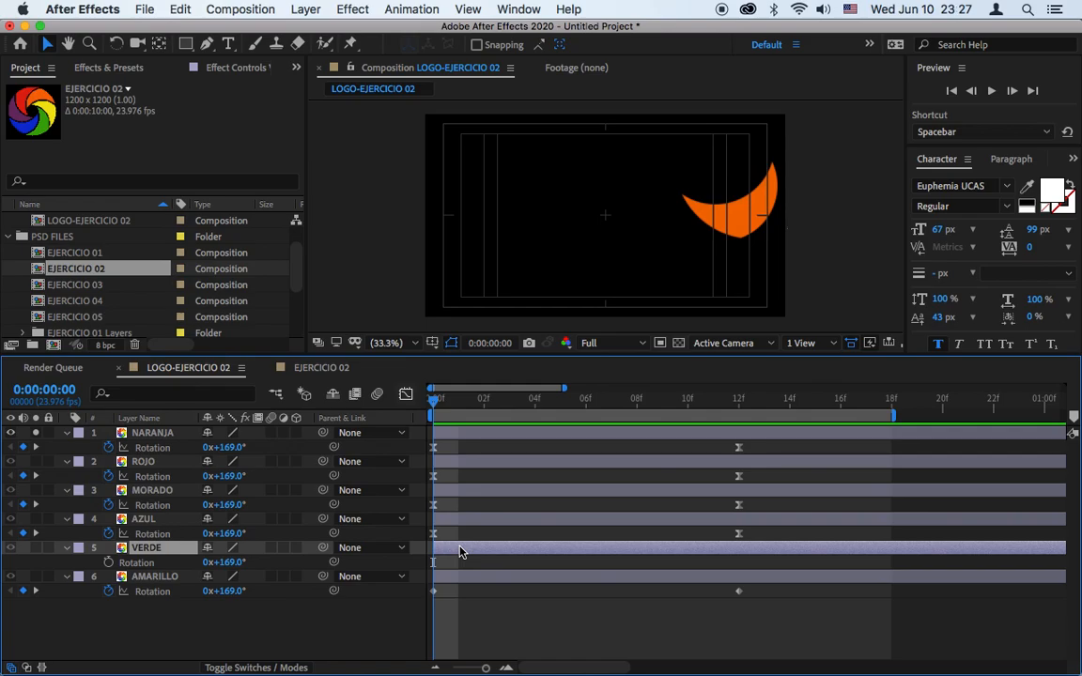
{"action": "key", "text": "super+v"}
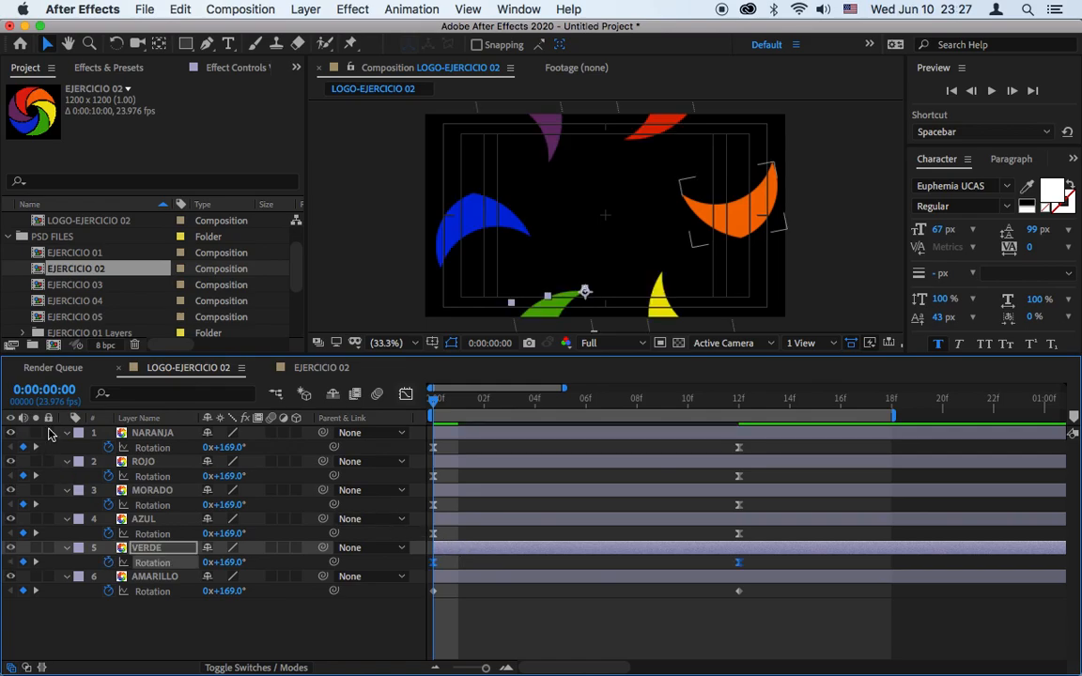
Turn off NARANJA's solo and preview the rotation of all six petals together.
{"action": "left_click", "coordinate": [992, 90]}
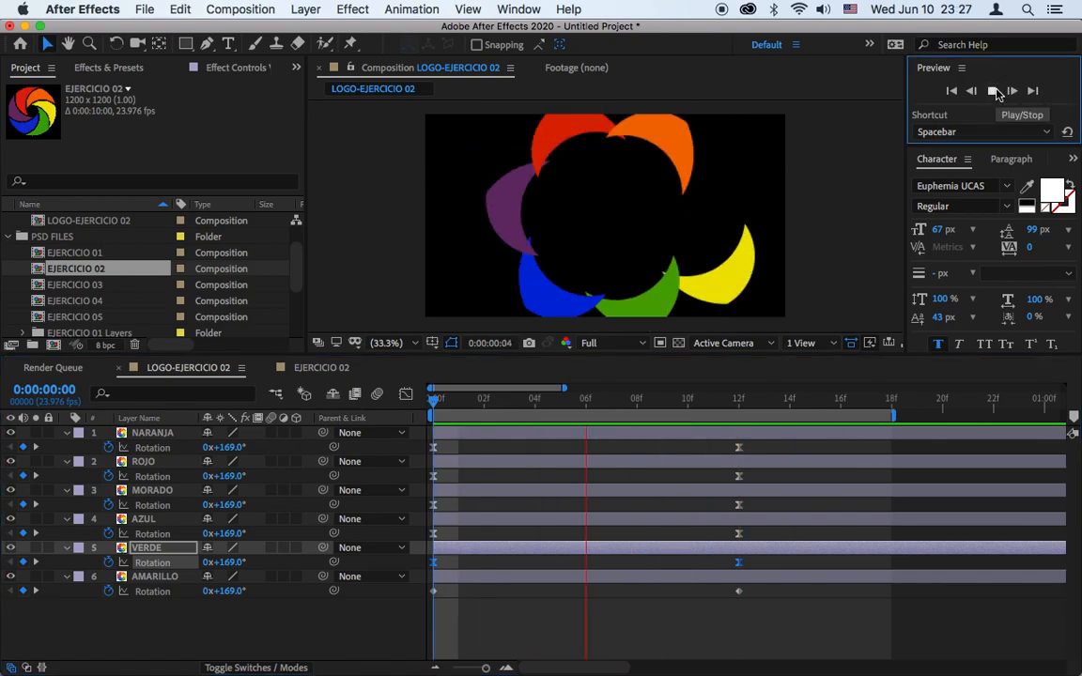
{"action": "key", "text": "space"}
{"action": "key", "text": "space"}
Replace AMARILLO's rotation keyframes with the eased ones copied from NARANJA at frame 0, and preview all the petals.
{"action": "left_click", "coordinate": [765, 608]}
{"action": "left_click_drag", "start_coordinate": [766, 609], "coordinate": [425, 597]}
{"action": "key", "text": "space"}
{"action": "key", "text": "Delete"}
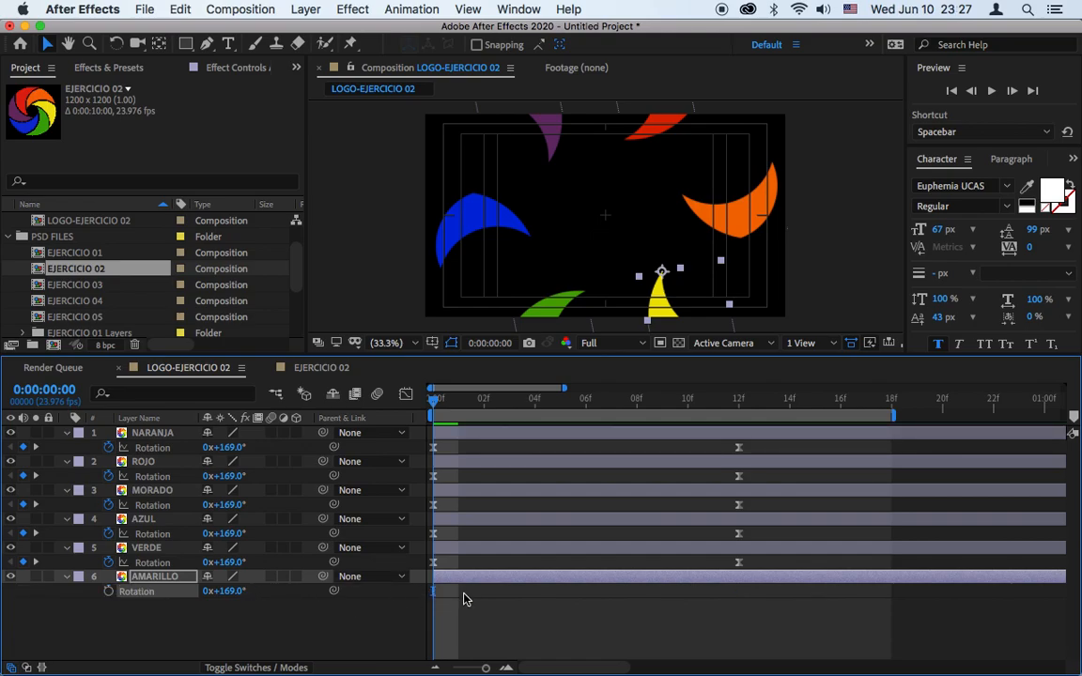
{"action": "key", "text": "super+z"}
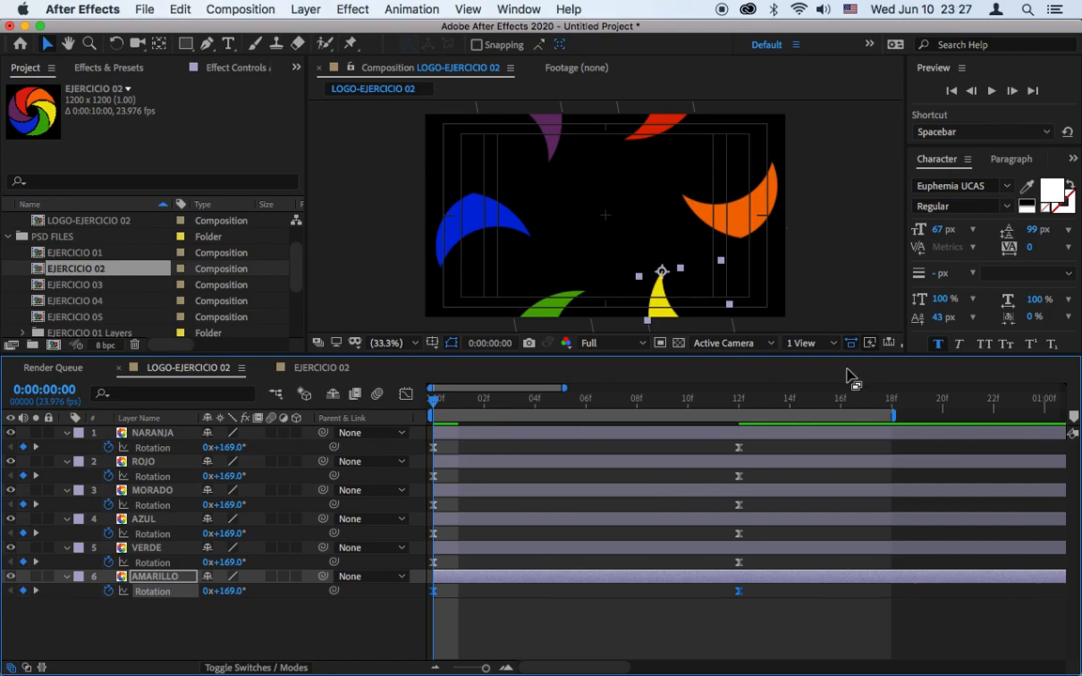
{"action": "left_click", "coordinate": [990, 93]}
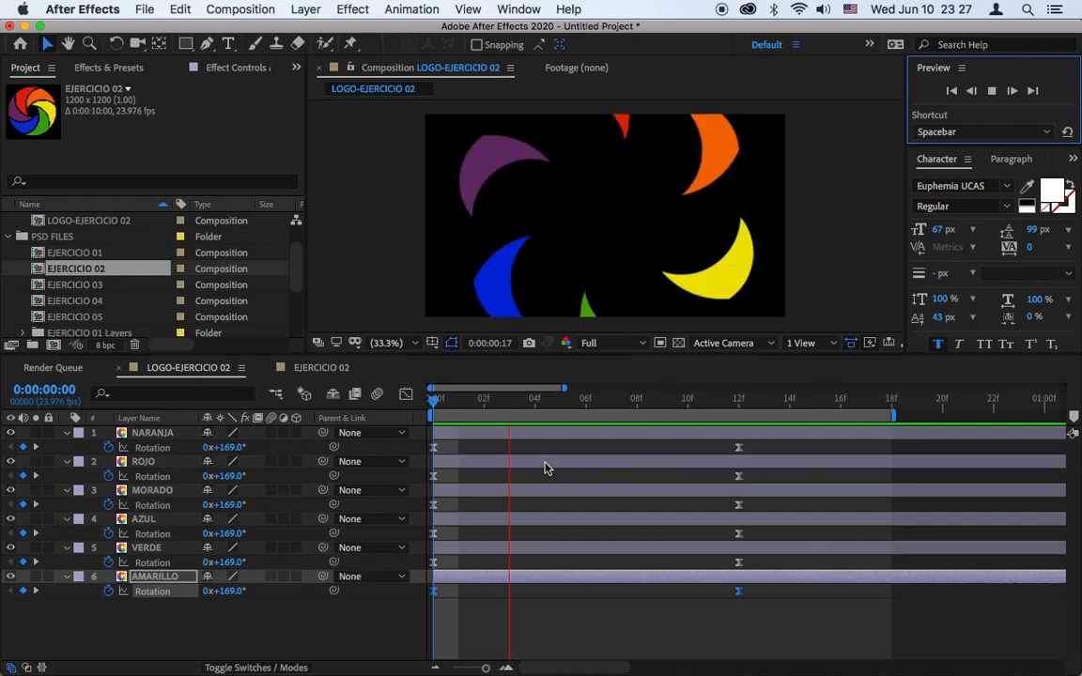
{"action": "key", "text": "space"}
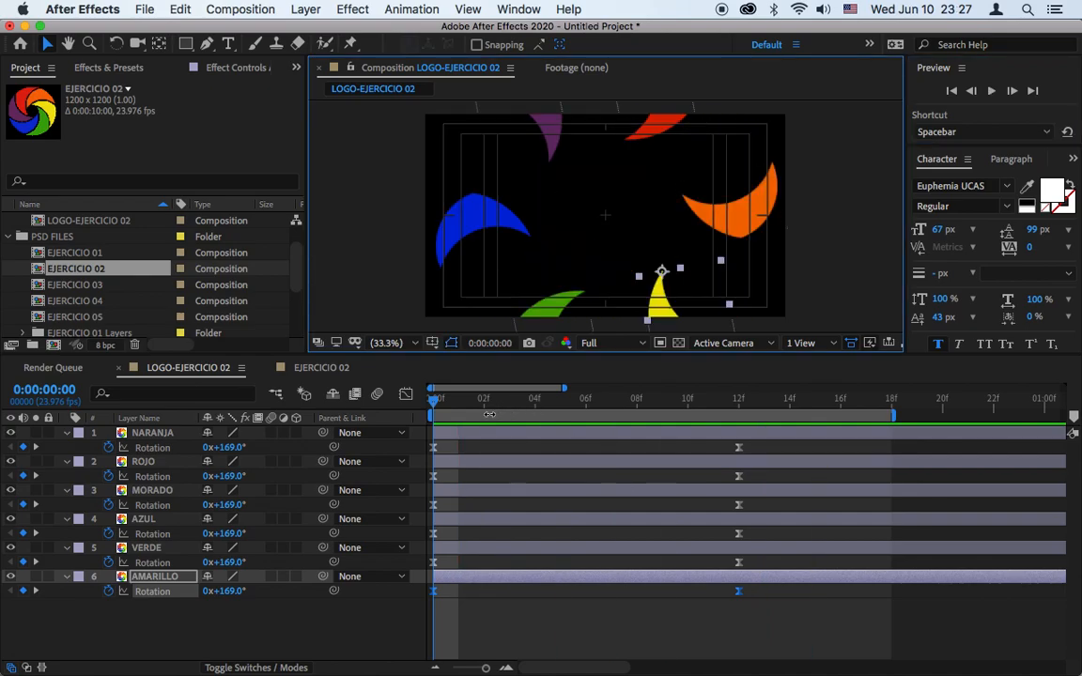
Stagger the colour layers at 4-frame intervals, from VERDE starting at frame 4 up to NARANJA at frame 20, leaving AMARILLO at frame 0.
{"action": "left_click_drag", "start_coordinate": [495, 406], "coordinate": [633, 439]}
{"action": "left_click", "coordinate": [528, 443]}
{"action": "left_click_drag", "start_coordinate": [554, 462], "coordinate": [639, 463]}
{"action": "left_click_drag", "start_coordinate": [530, 489], "coordinate": [634, 490]}
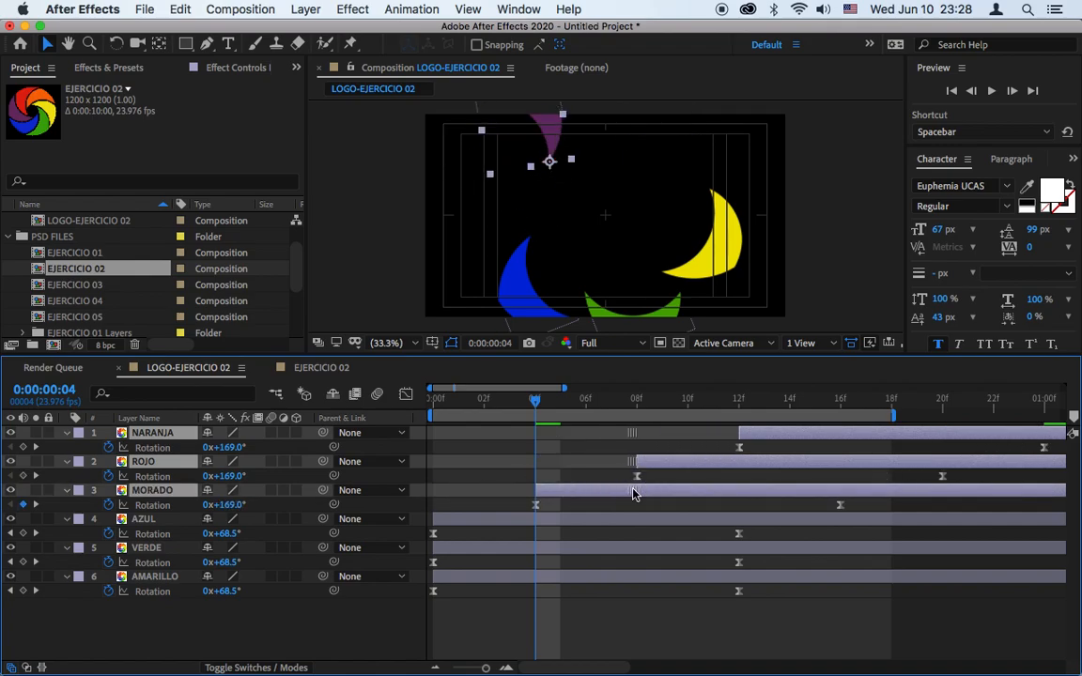
{"action": "left_click", "coordinate": [566, 521], "text": "shift"}
{"action": "left_click_drag", "start_coordinate": [567, 522], "coordinate": [670, 524]}
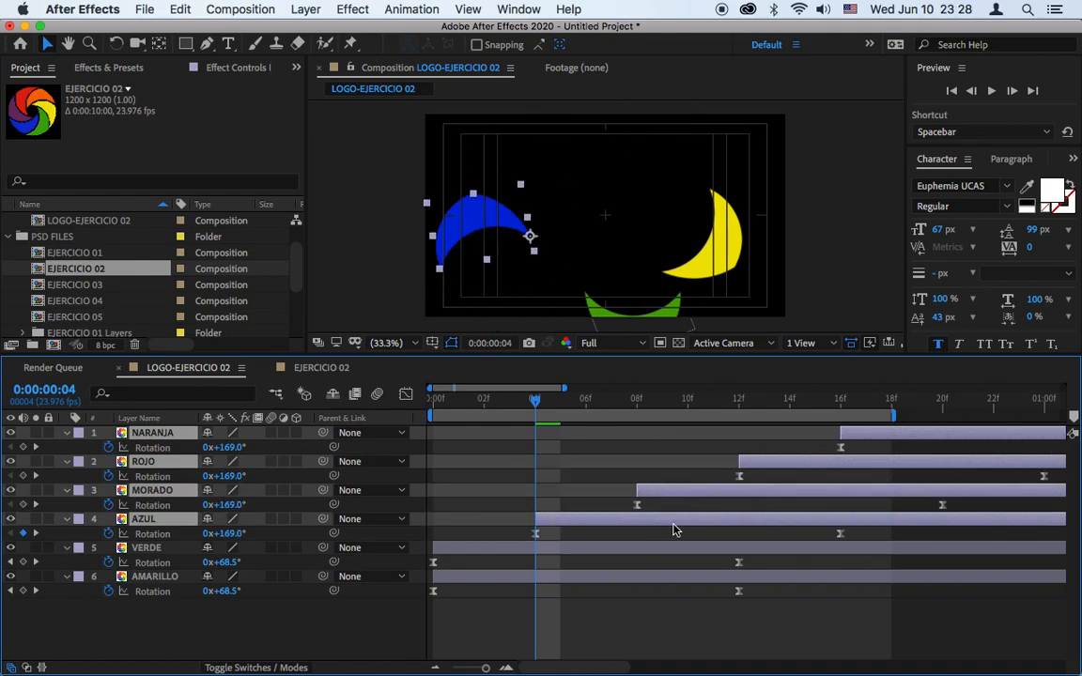
{"action": "left_click", "coordinate": [586, 549], "text": "shift"}
{"action": "left_click_drag", "start_coordinate": [587, 549], "coordinate": [700, 549]}
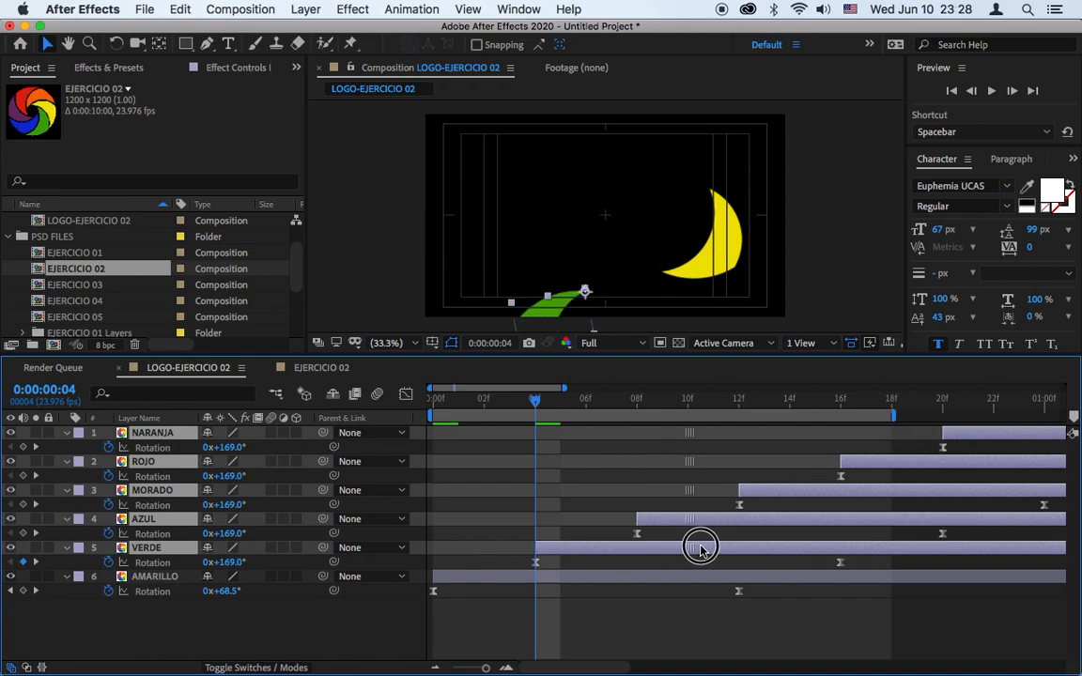
Extend the end of the work area to about 0:00:02:09 and preview the staggered rotation animation.
{"action": "left_click_drag", "start_coordinate": [487, 668], "coordinate": [442, 670]}
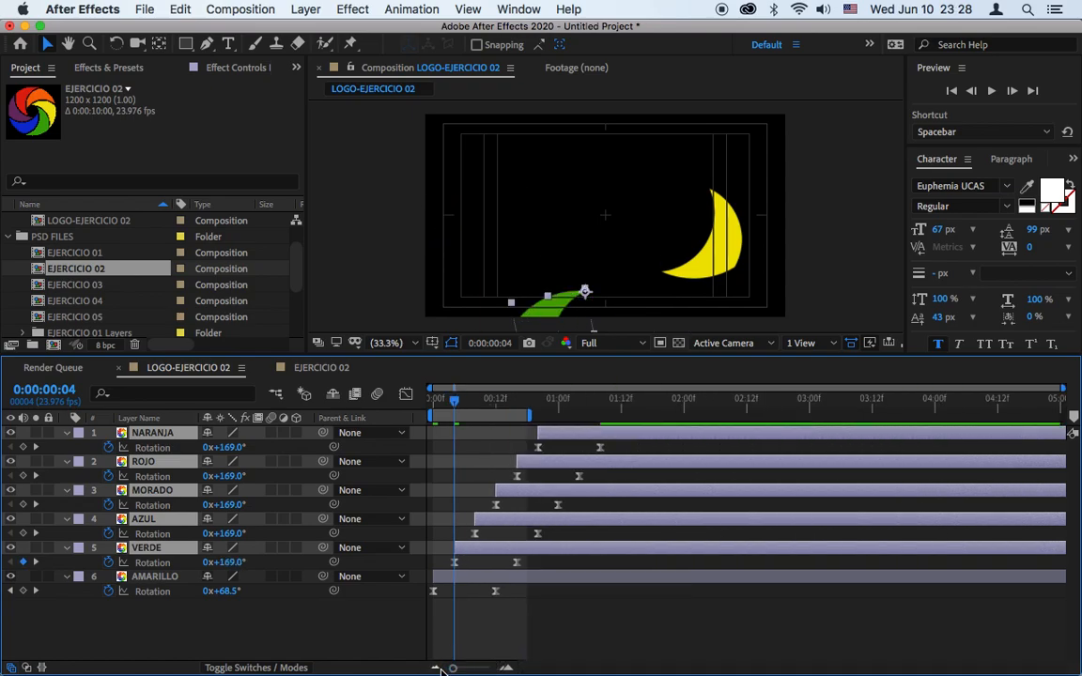
{"action": "left_click_drag", "start_coordinate": [525, 416], "coordinate": [460, 445]}
{"action": "left_click_drag", "start_coordinate": [529, 414], "coordinate": [734, 411]}
{"action": "left_click", "coordinate": [990, 91]}
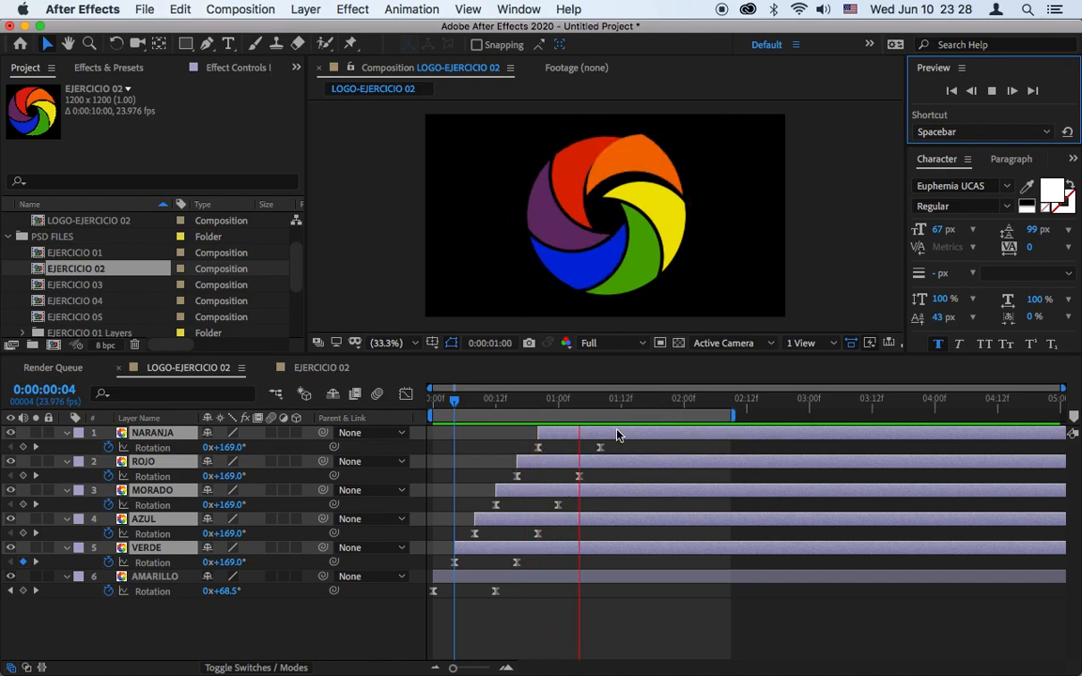
{"action": "key", "text": "space"}
Pre-compose all six colour layers into a new composition named CIRCULO COLORES, with the playhead at 0:00:01:15.
{"action": "left_click_drag", "start_coordinate": [456, 400], "coordinate": [637, 411]}
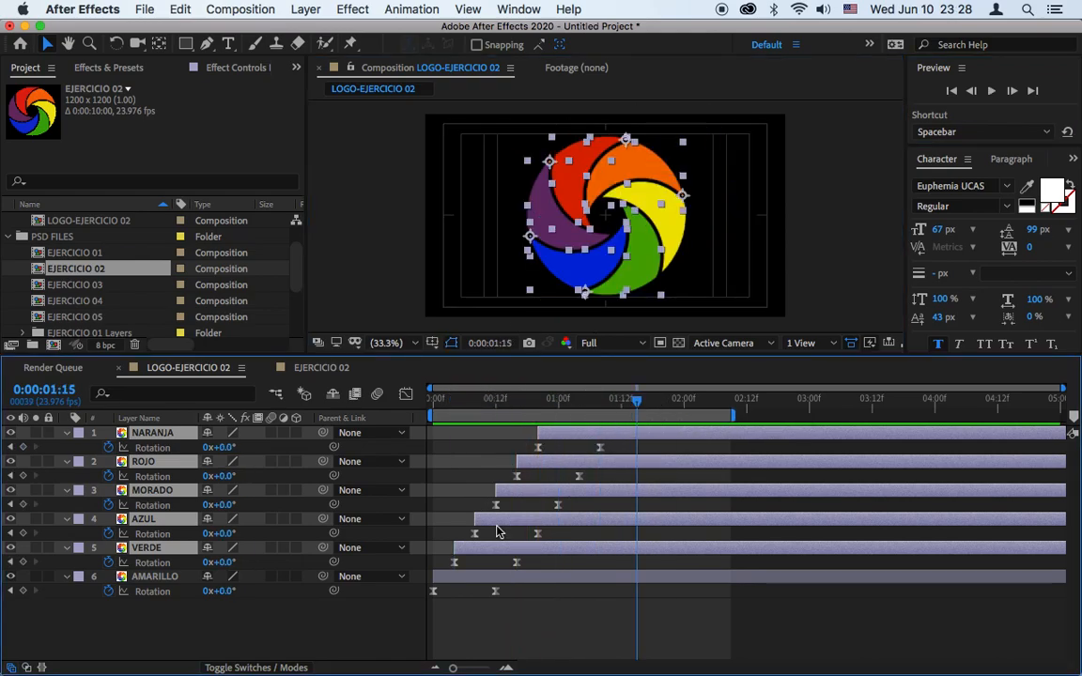
{"action": "left_click", "coordinate": [559, 578], "text": "shift"}
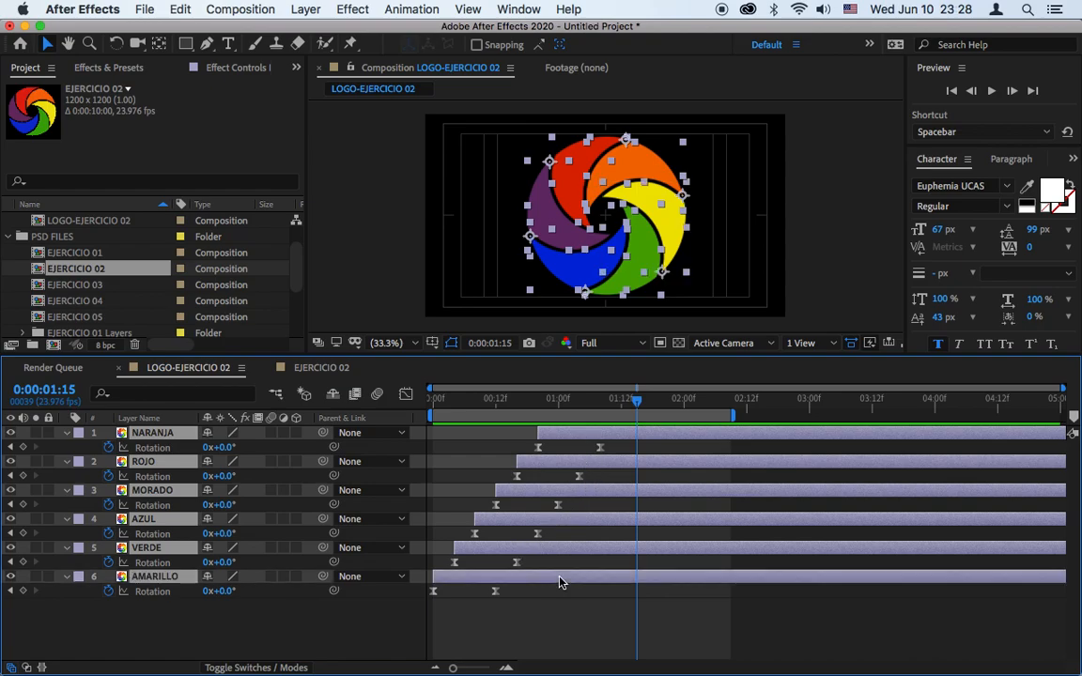
{"action": "left_click", "coordinate": [307, 8]}
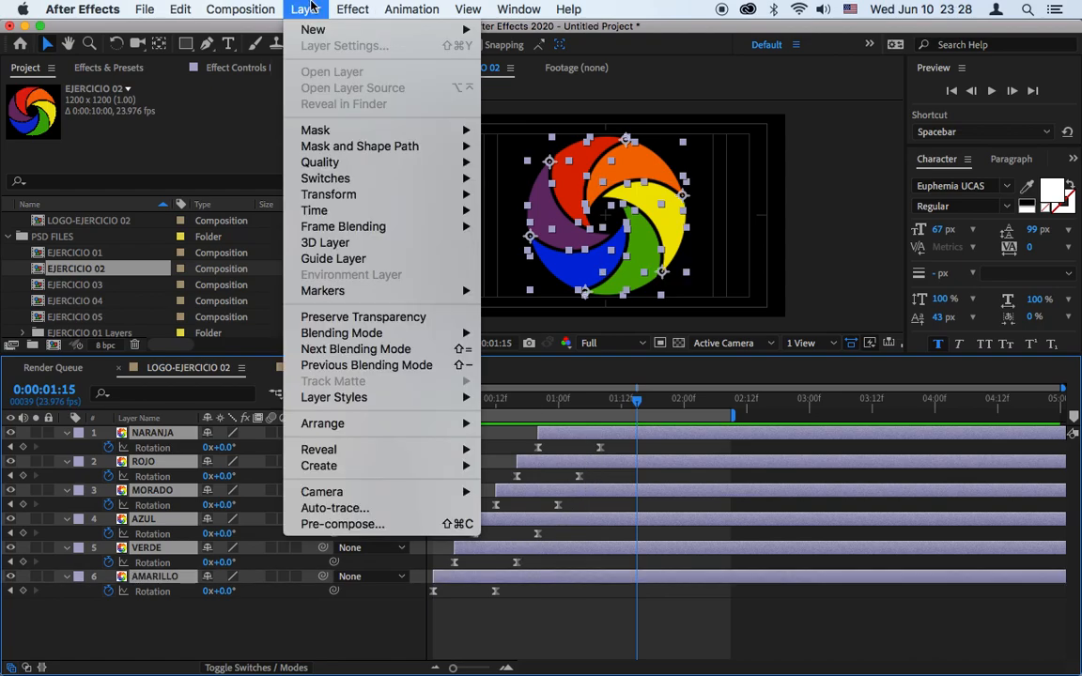
{"action": "left_click", "coordinate": [330, 524]}
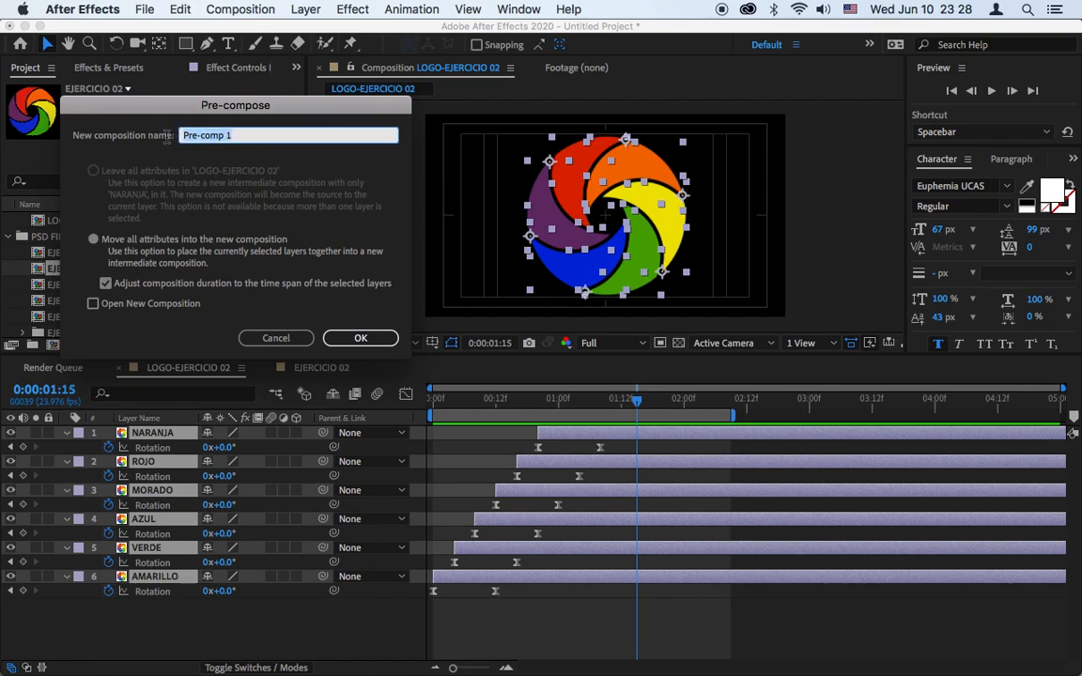
{"action": "type", "text": "CIRCULO COLORES"}
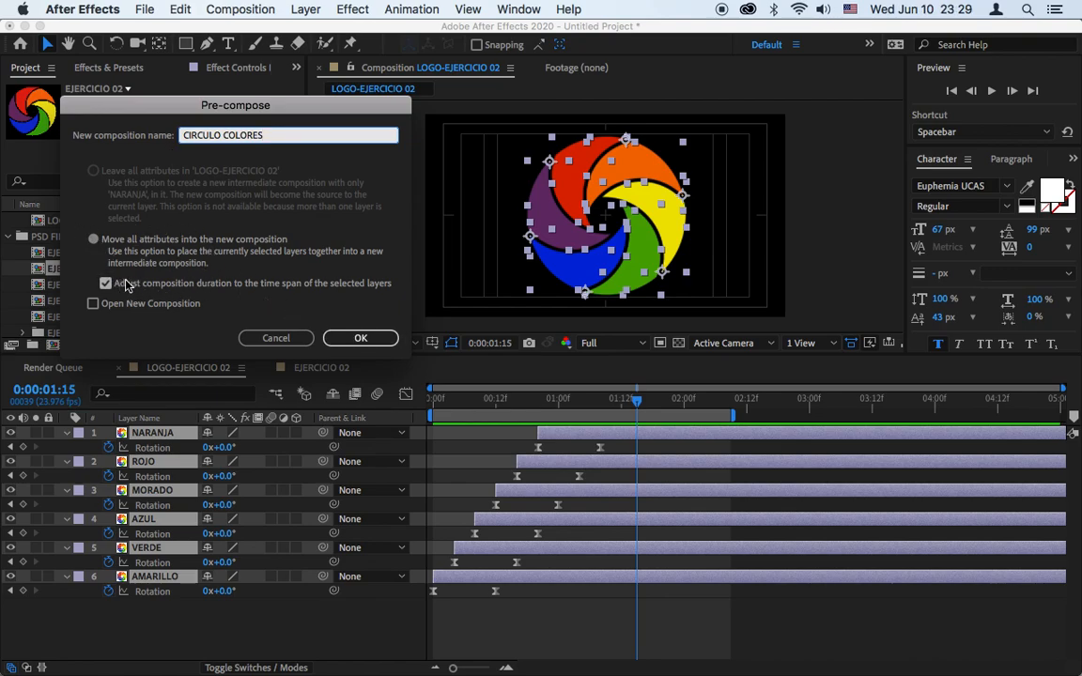
{"action": "left_click", "coordinate": [355, 337]}
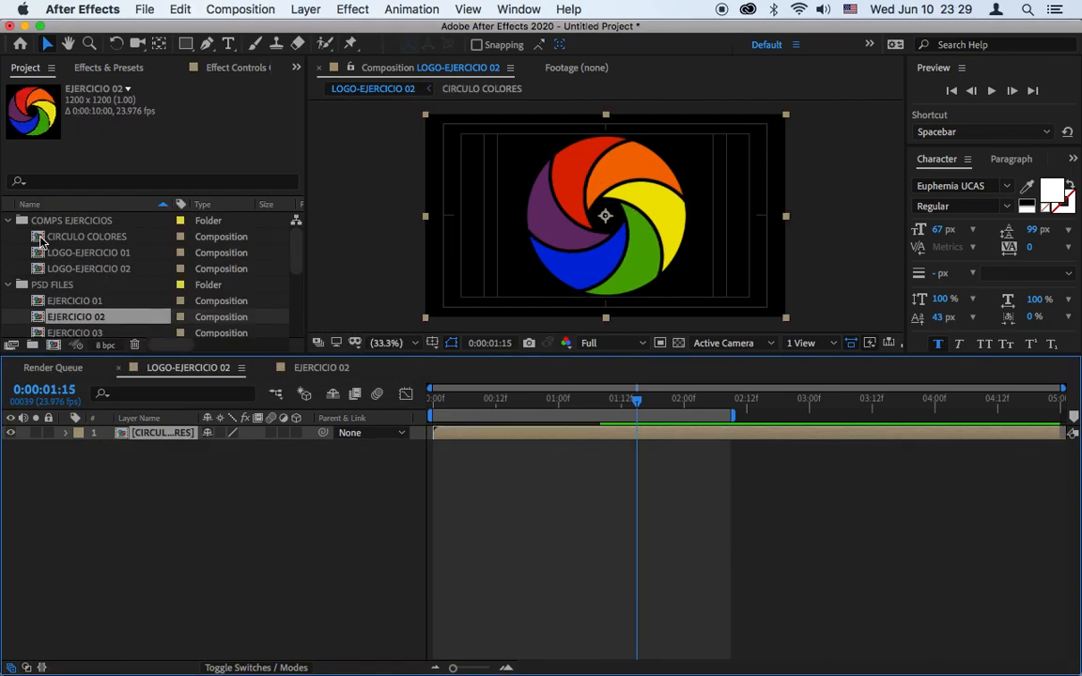
Create a project folder named PRECOMPS, move the CIRCULO COLORES composition into it, and collapse the PSD FILES folder.
{"action": "left_click_drag", "start_coordinate": [40, 242], "coordinate": [23, 284]}
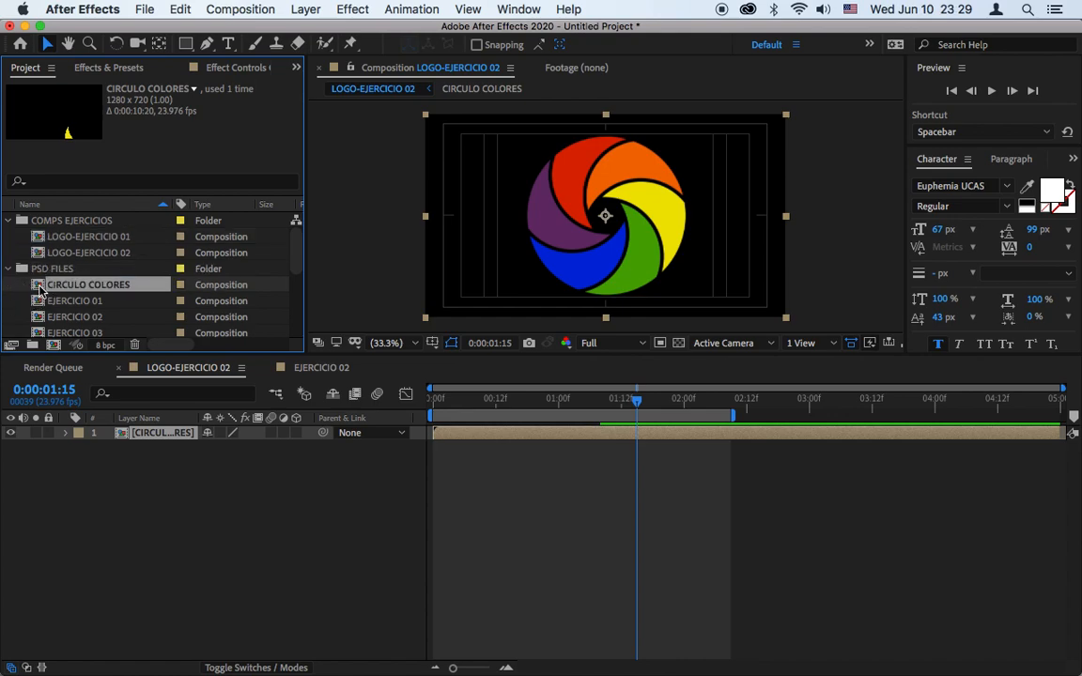
{"action": "left_click_drag", "start_coordinate": [164, 371], "coordinate": [191, 570]}
{"action": "left_click", "coordinate": [33, 540]}
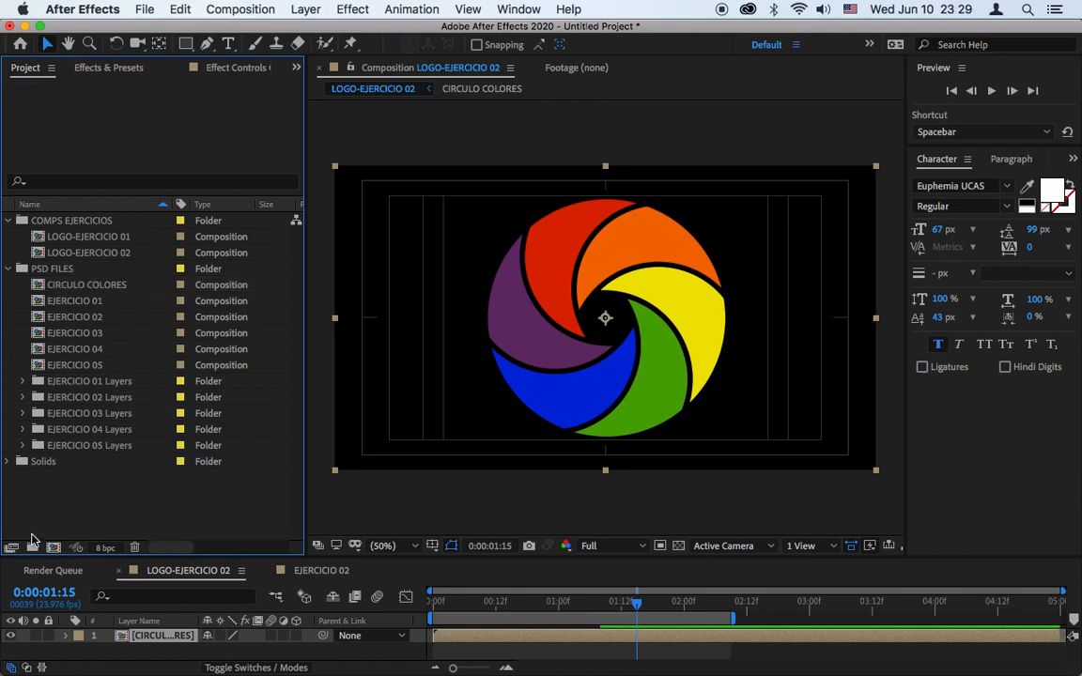
{"action": "left_click", "coordinate": [32, 548]}
{"action": "type", "text": "PRECOMPS"}
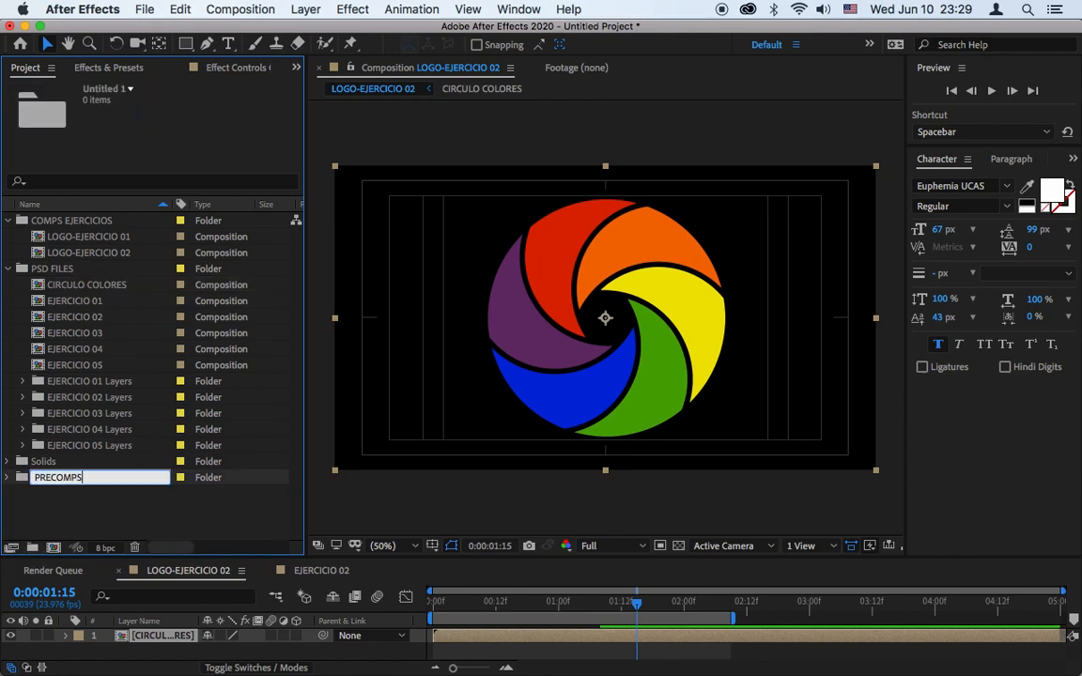
{"action": "key", "text": "Return"}
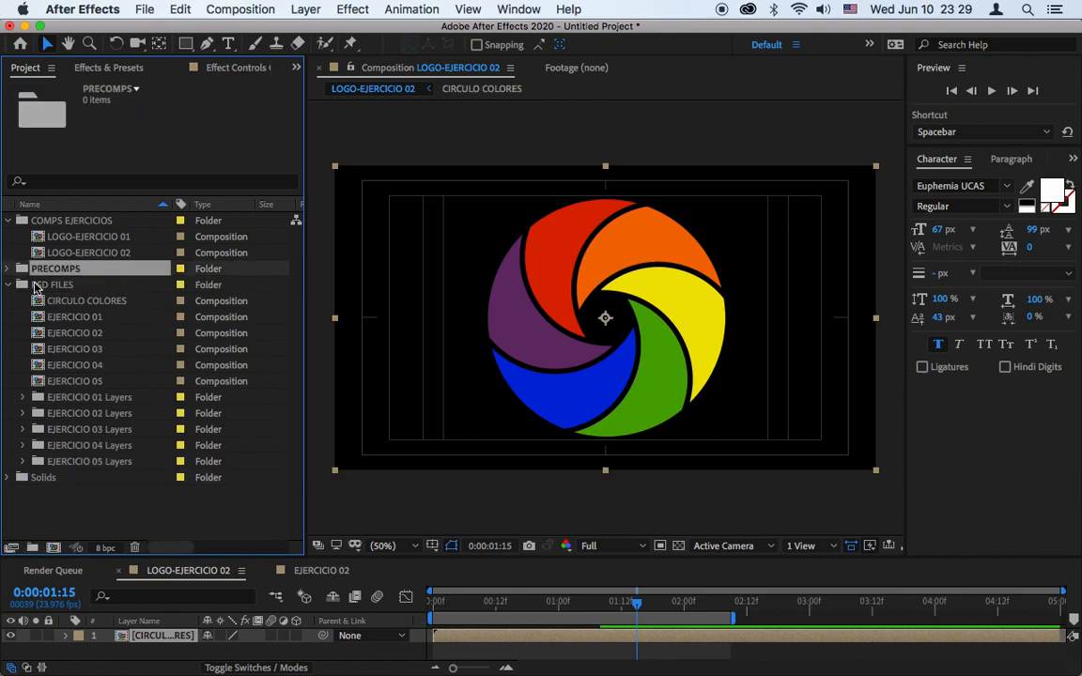
{"action": "left_click_drag", "start_coordinate": [36, 303], "coordinate": [28, 270]}
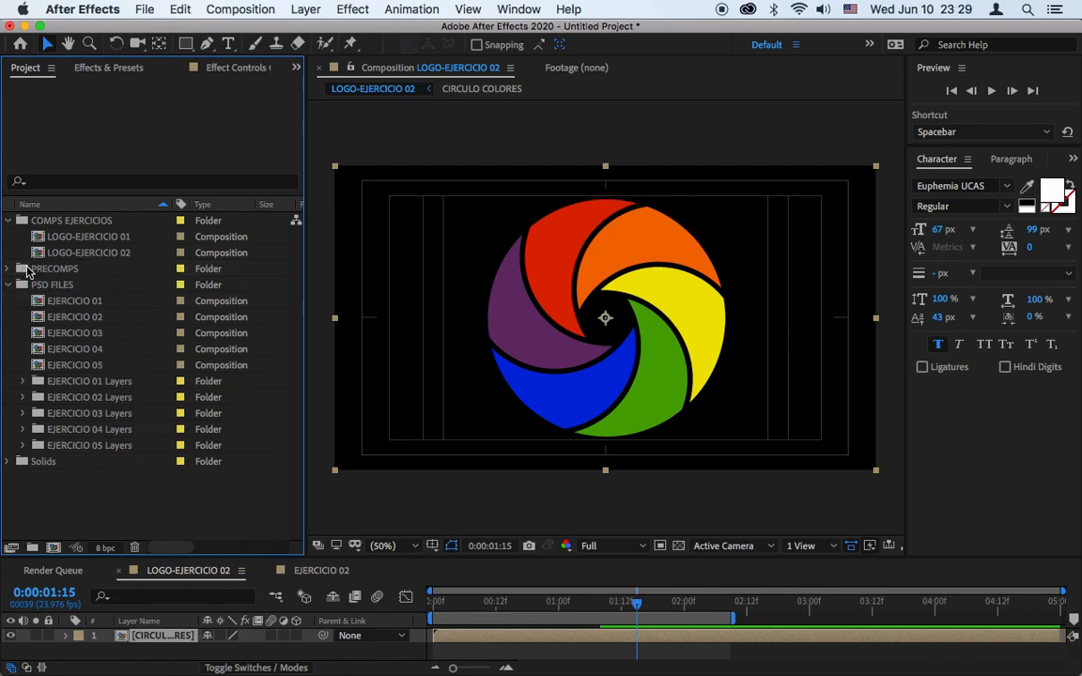
{"action": "left_click", "coordinate": [10, 286]}
{"action": "left_click", "coordinate": [8, 269]}
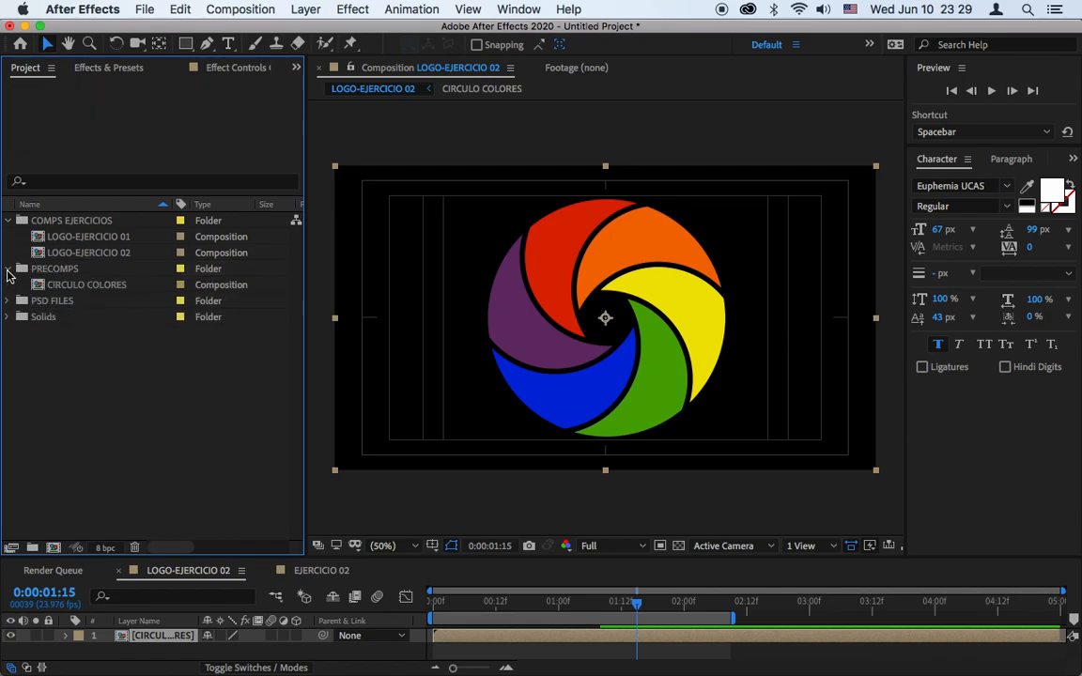
{"action": "left_click", "coordinate": [28, 221]}
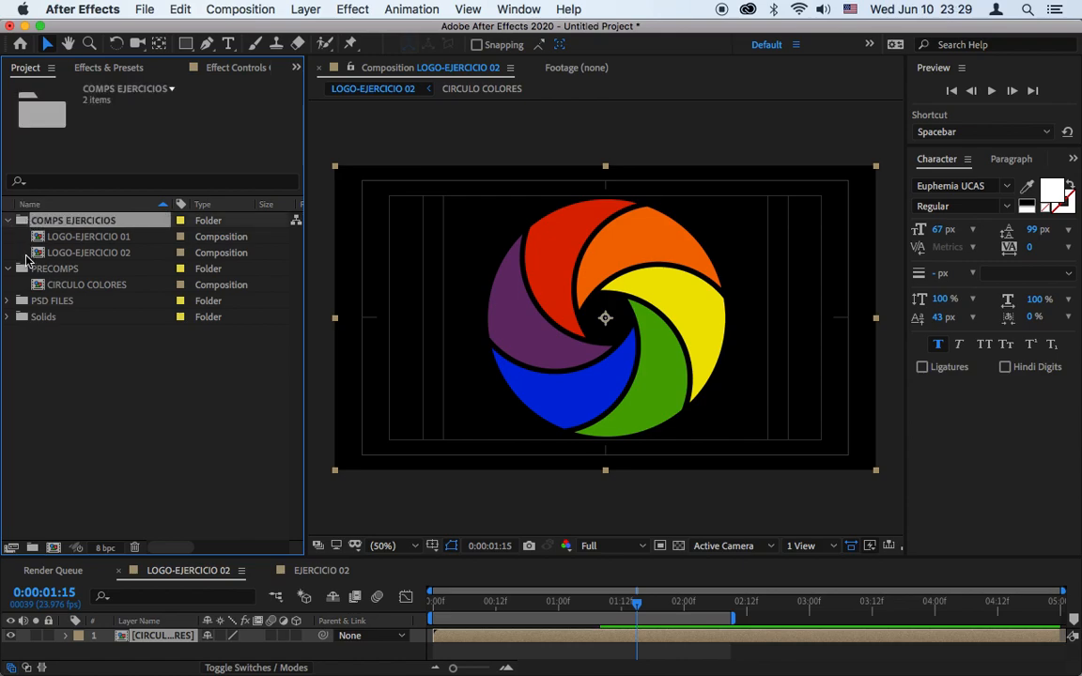
{"action": "left_click", "coordinate": [24, 270]}
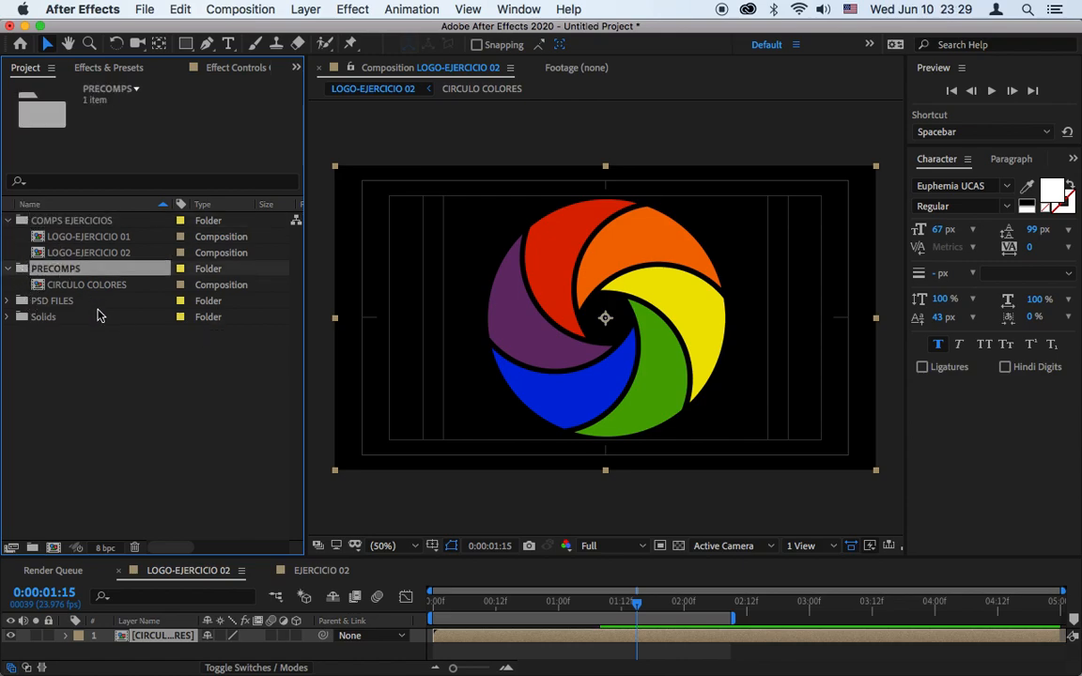
Enlarge the timeline area, widen the layer name column, and show source names instead of layer names.
{"action": "left_click_drag", "start_coordinate": [315, 559], "coordinate": [321, 415]}
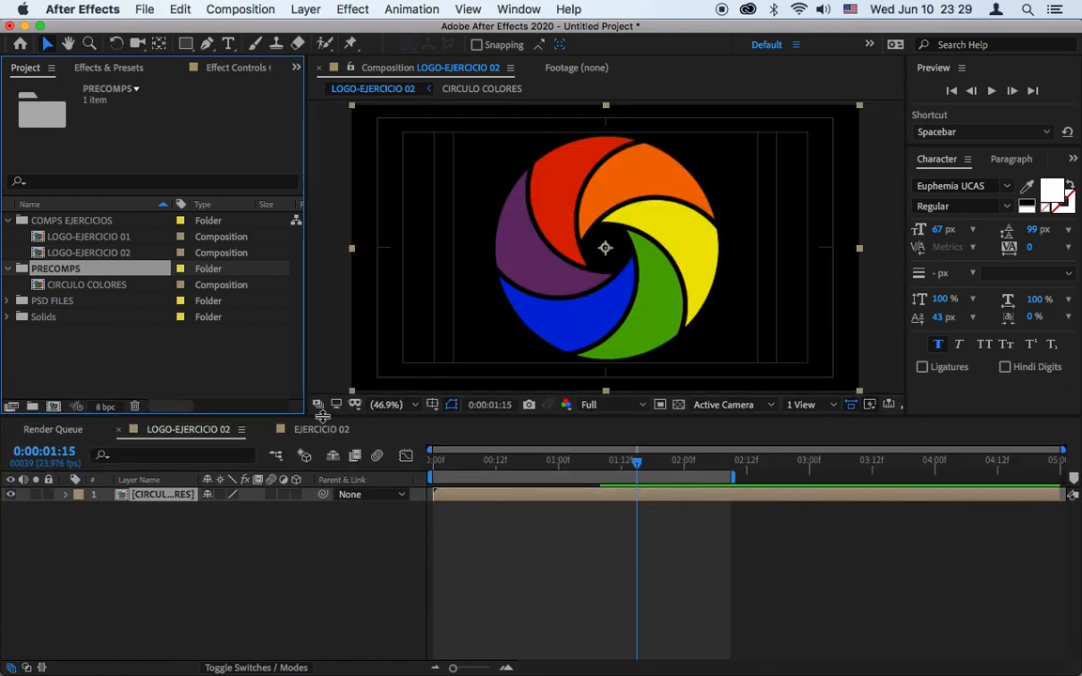
{"action": "left_click_drag", "start_coordinate": [199, 479], "coordinate": [255, 479]}
{"action": "left_click", "coordinate": [192, 478]}
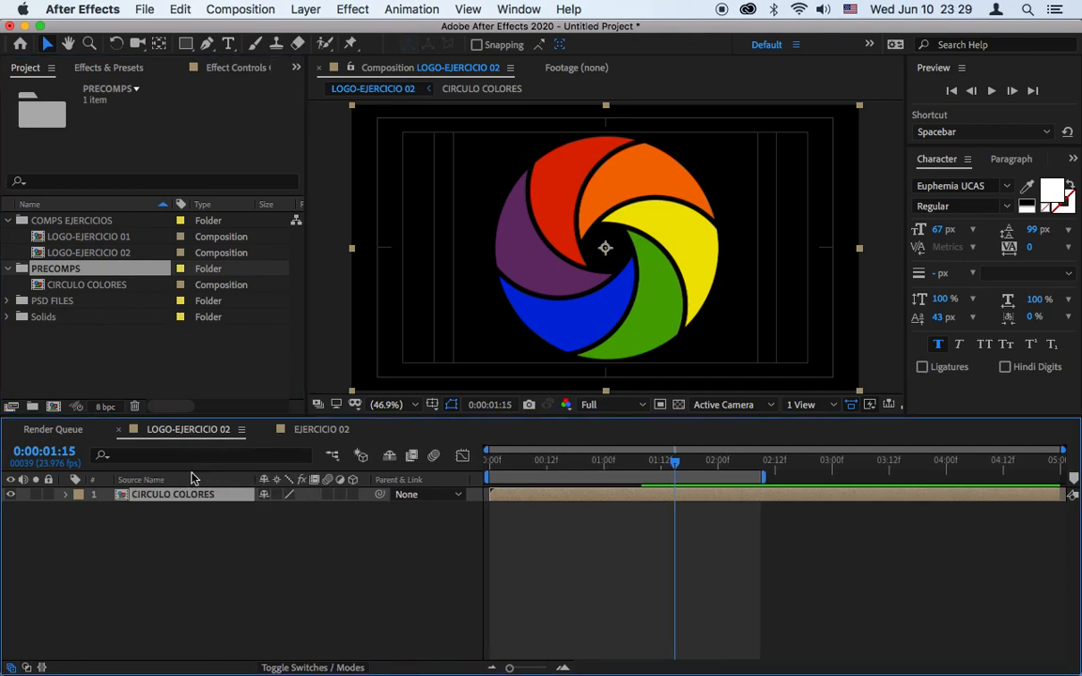
Open the CIRCULO COLORES composition and compare its timeline with those of LOGO-EJERCICIO 02 and EJERCICIO 02.
{"action": "double_click", "coordinate": [36, 284]}
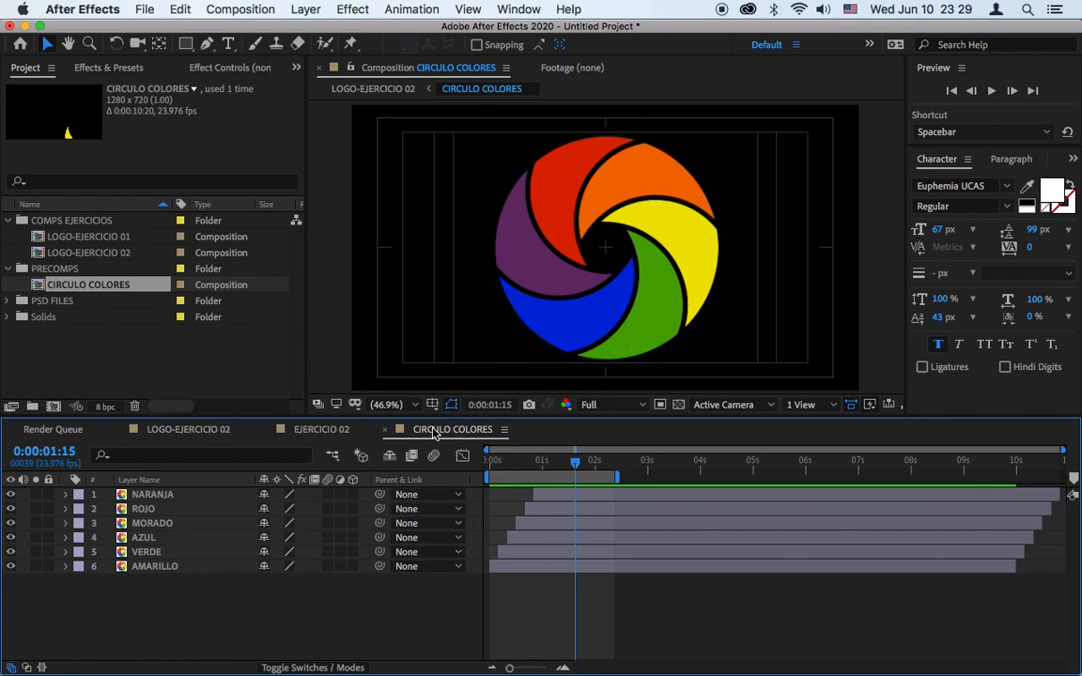
{"action": "left_click", "coordinate": [187, 429]}
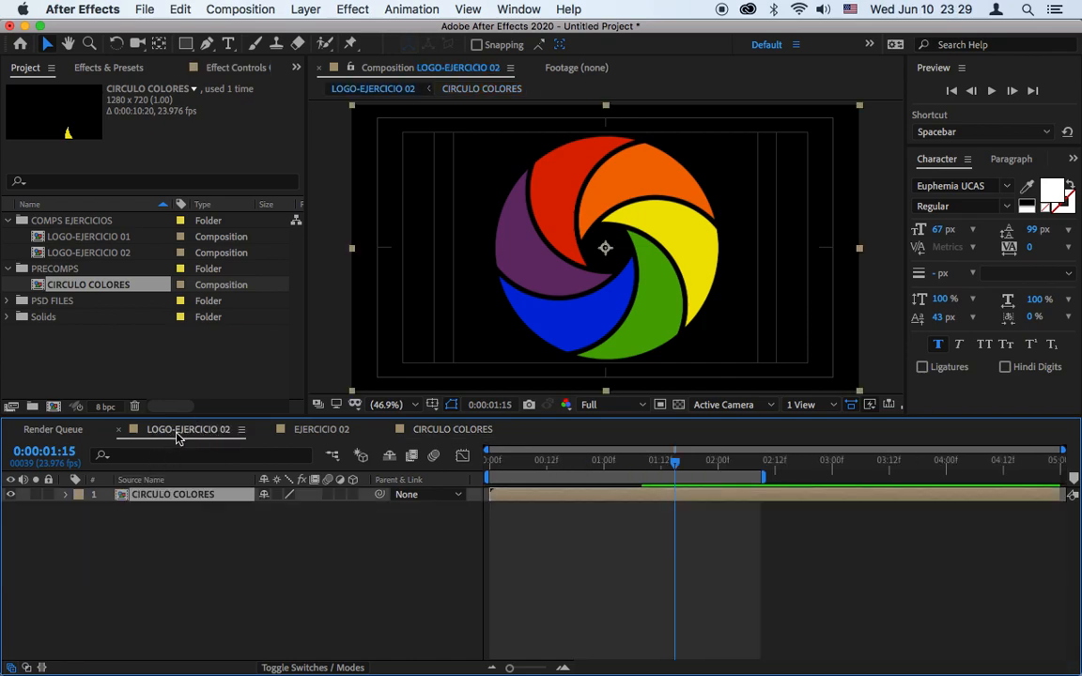
{"action": "left_click", "coordinate": [416, 433]}
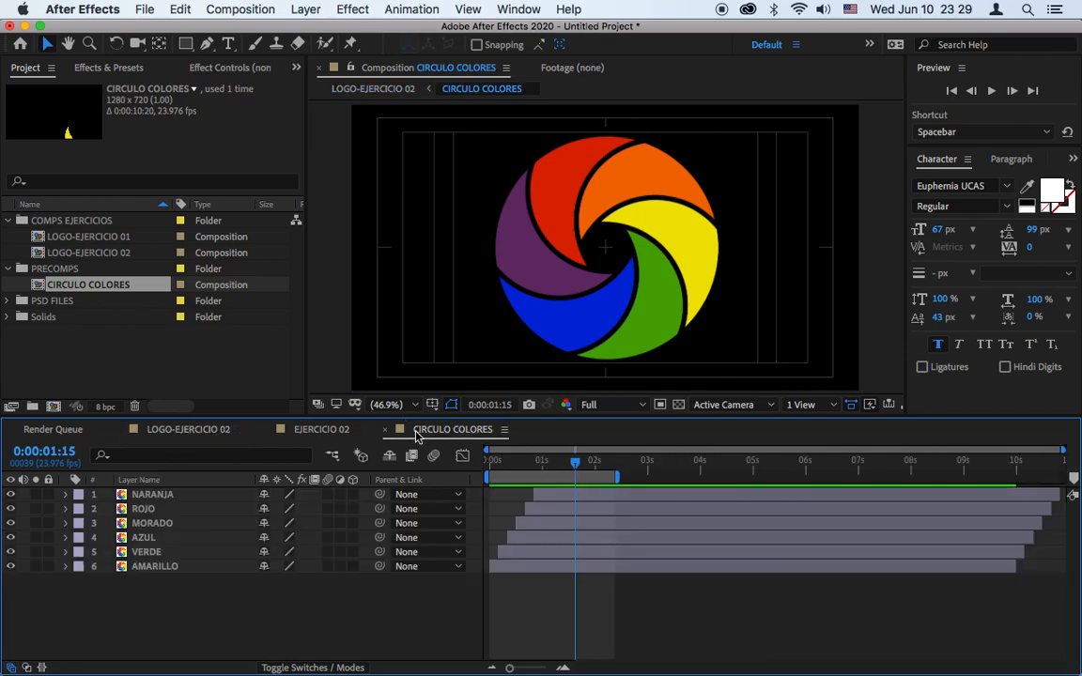
{"action": "left_click", "coordinate": [188, 430]}
{"action": "left_click", "coordinate": [320, 429]}
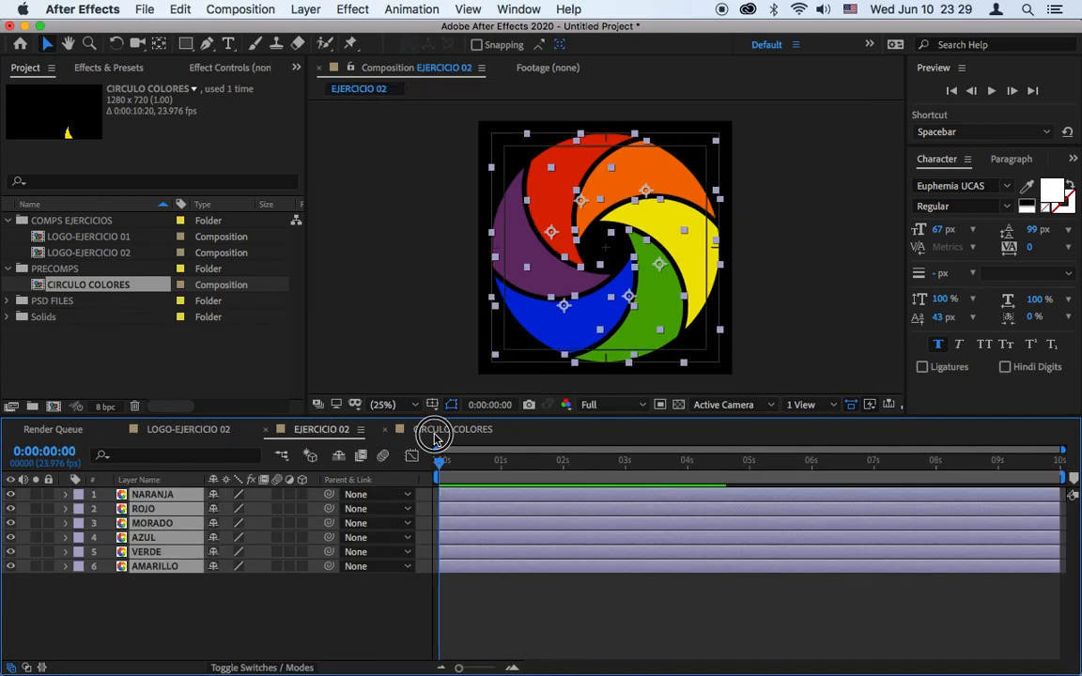
{"action": "left_click", "coordinate": [430, 429]}
Inspect the NARANJA layer through the end of the CIRCULO COLORES timeline, and return the playhead to 0:00:01:22.
{"action": "left_click", "coordinate": [558, 495]}
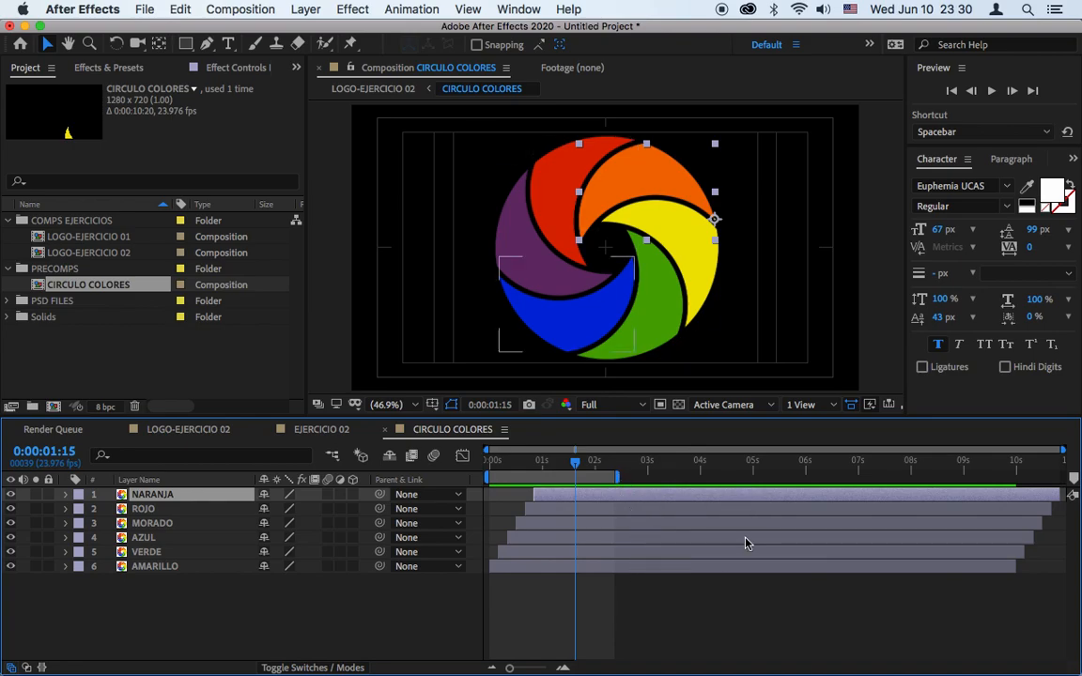
{"action": "left_click_drag", "start_coordinate": [1017, 464], "coordinate": [1069, 467]}
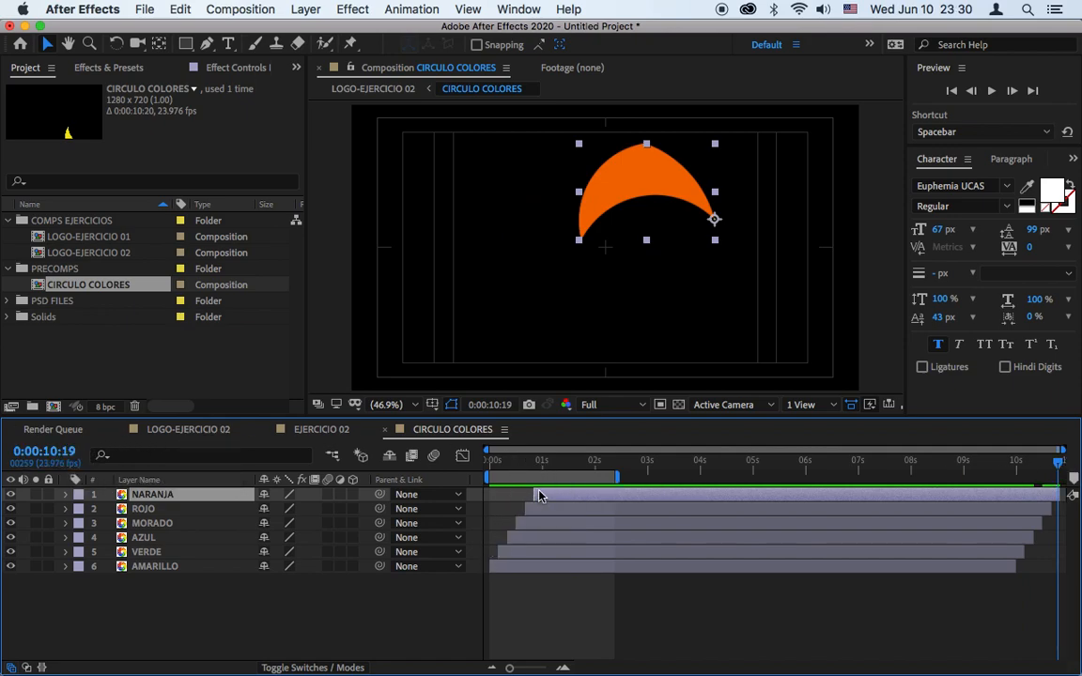
{"action": "left_click", "coordinate": [504, 527]}
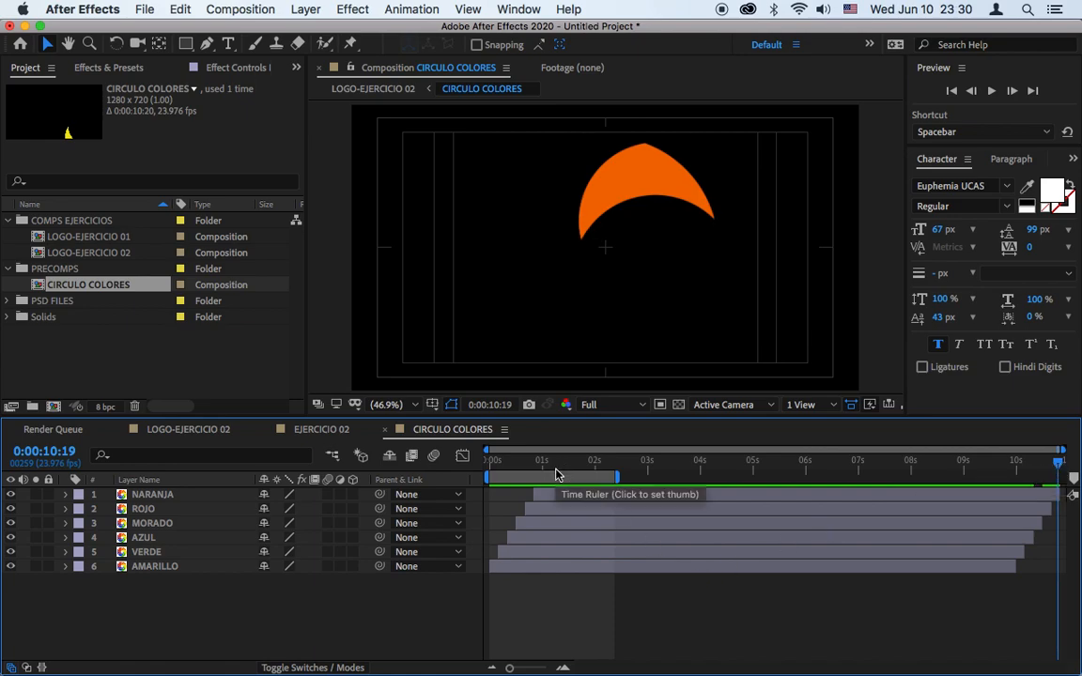
{"action": "left_click", "coordinate": [590, 460]}
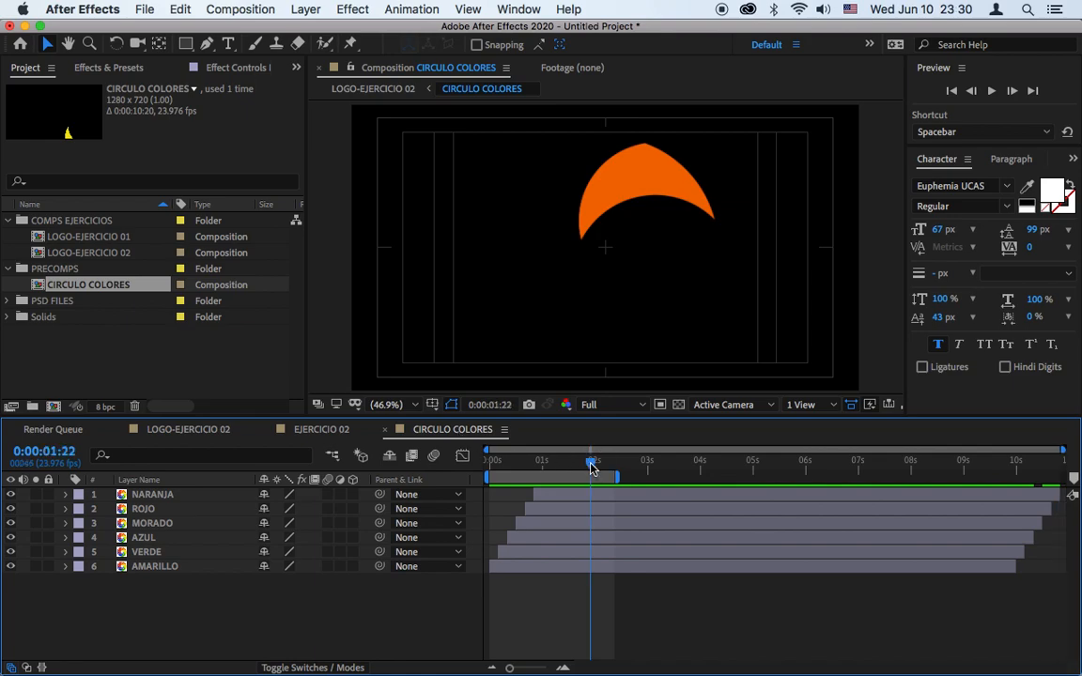
Set the width of the CIRCULO COLORES composition to 720 px in its composition settings.
{"action": "left_click", "coordinate": [306, 10]}
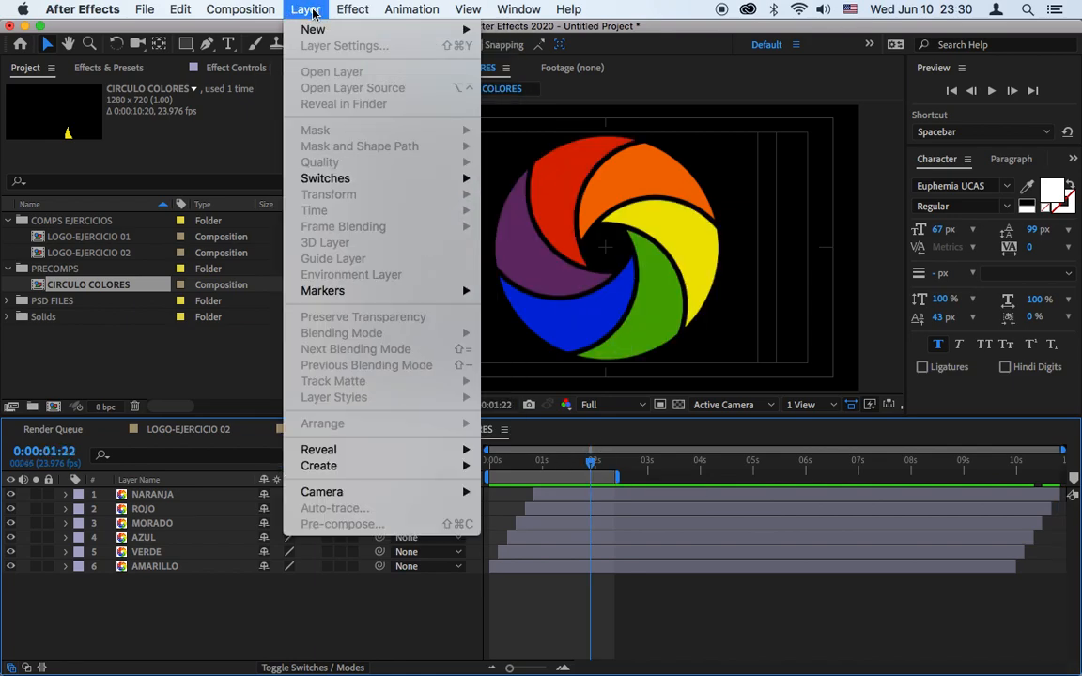
{"action": "mouse_move", "coordinate": [242, 13]}
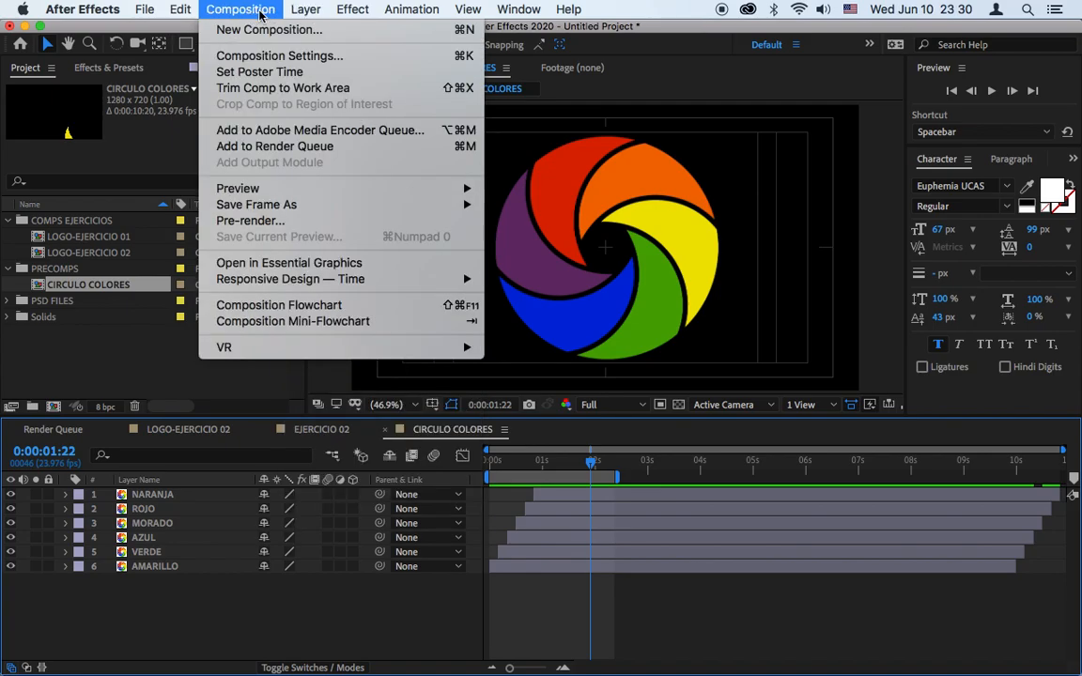
{"action": "left_click", "coordinate": [263, 56]}
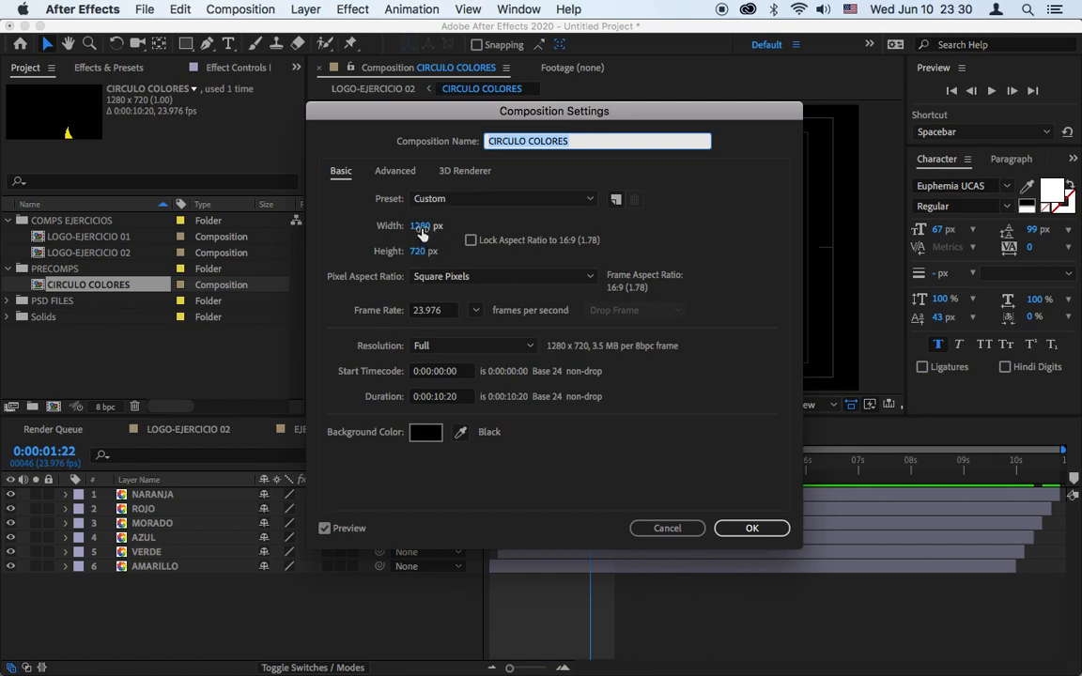
{"action": "left_click_drag", "start_coordinate": [458, 120], "coordinate": [797, 155]}
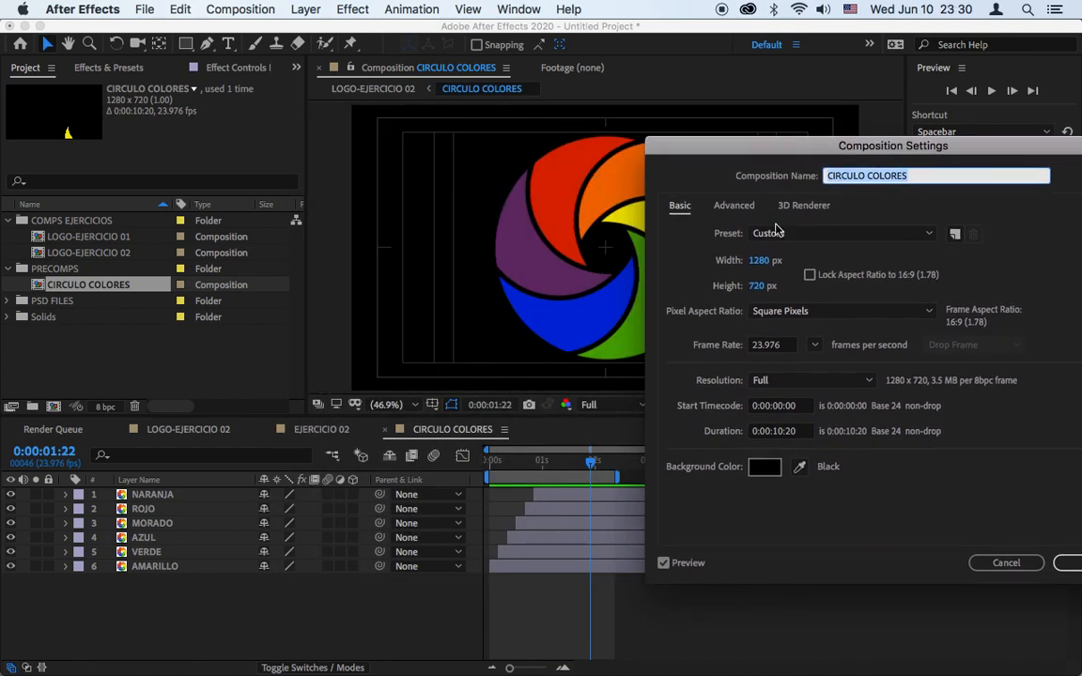
{"action": "left_click", "coordinate": [733, 289]}
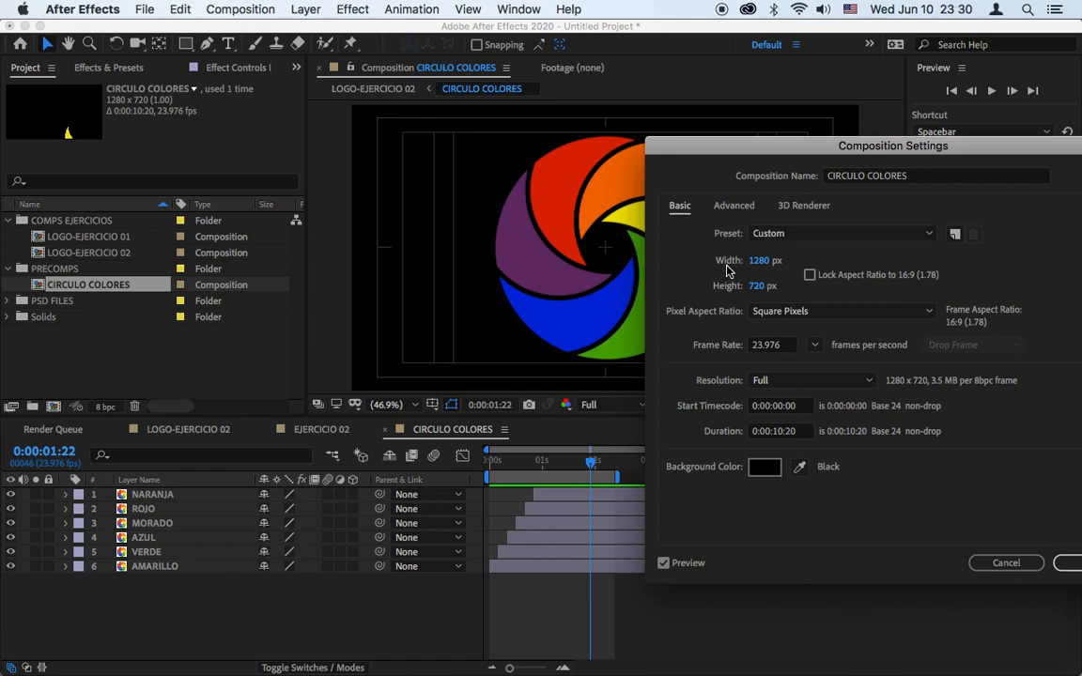
{"action": "left_click", "coordinate": [763, 262]}
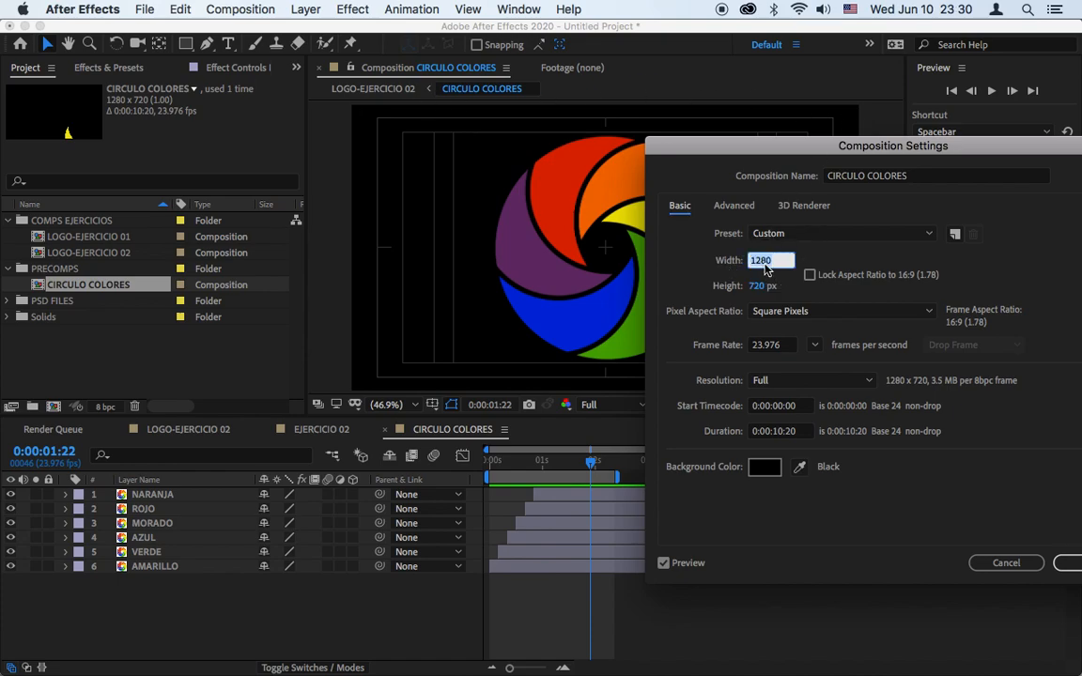
{"action": "type", "text": "720"}
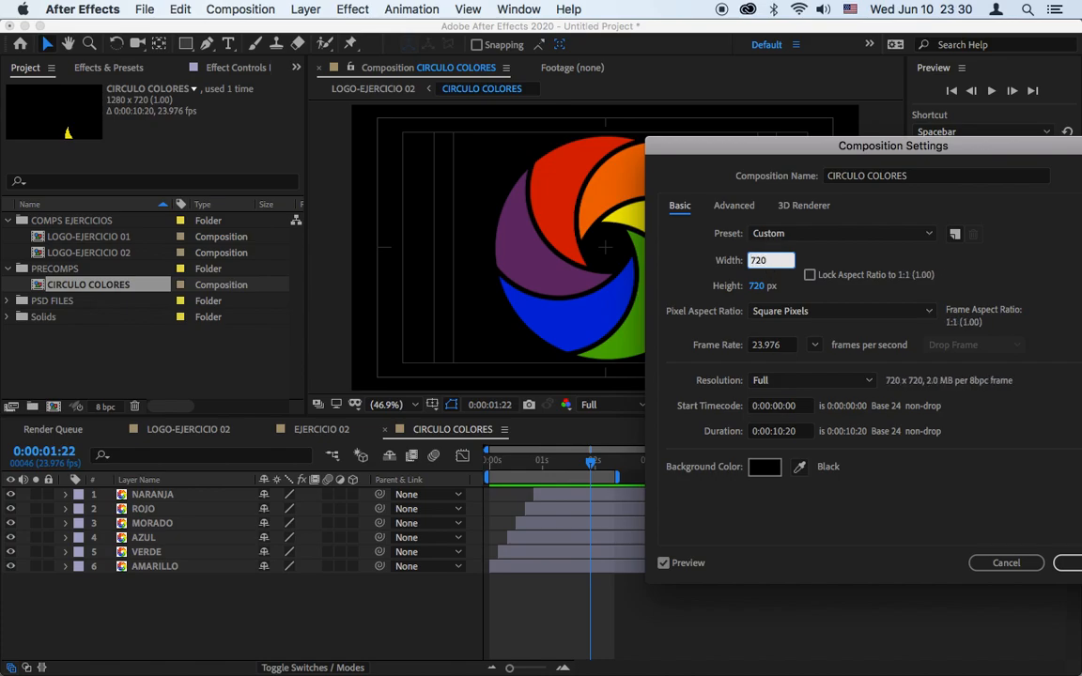
{"action": "key", "text": "Return"}
{"action": "key", "text": "Return"}
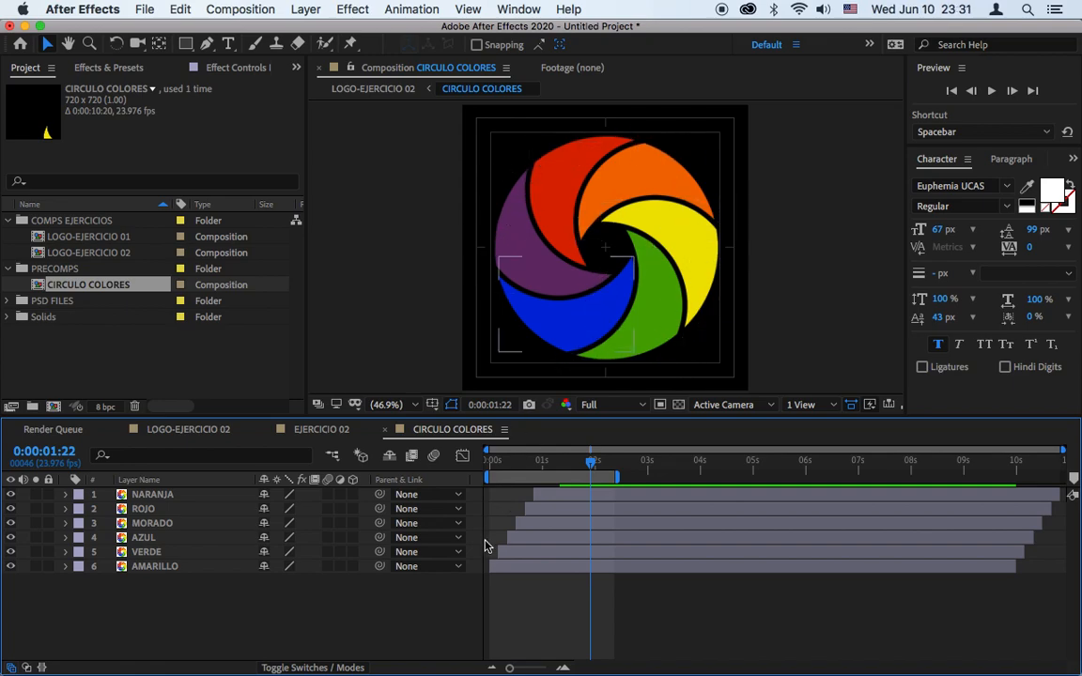
In the LOGO-EJERCICIO 02 composition, add an elliptical mask that fills the bounds of the CIRCULO COLORES layer.
{"action": "left_click", "coordinate": [160, 499]}
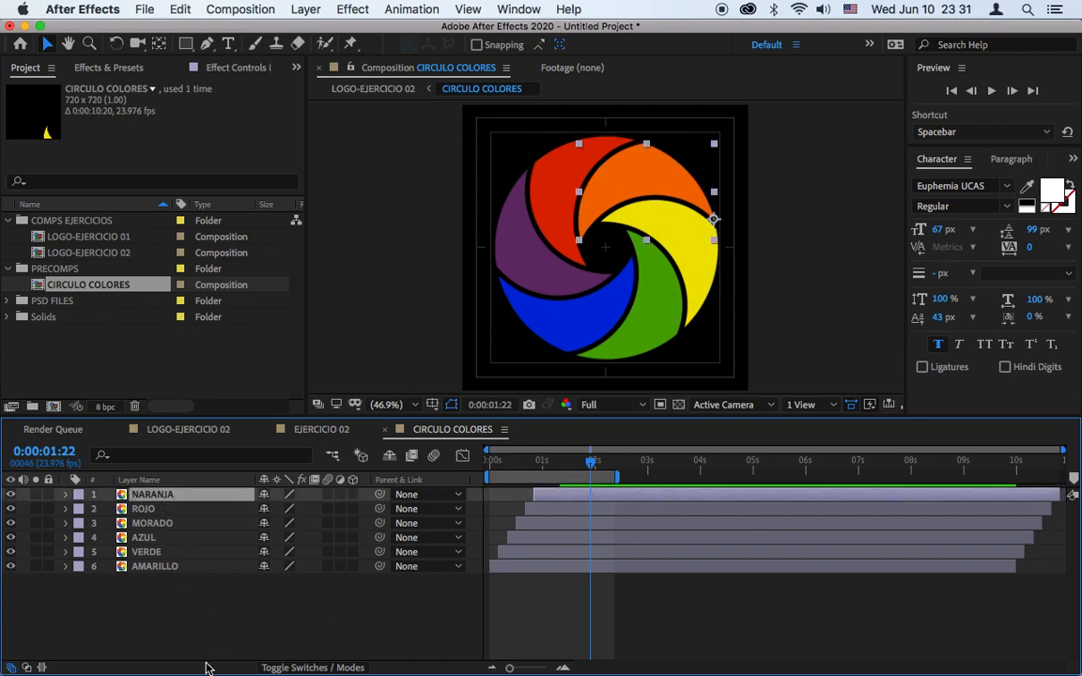
{"action": "left_click", "coordinate": [191, 431]}
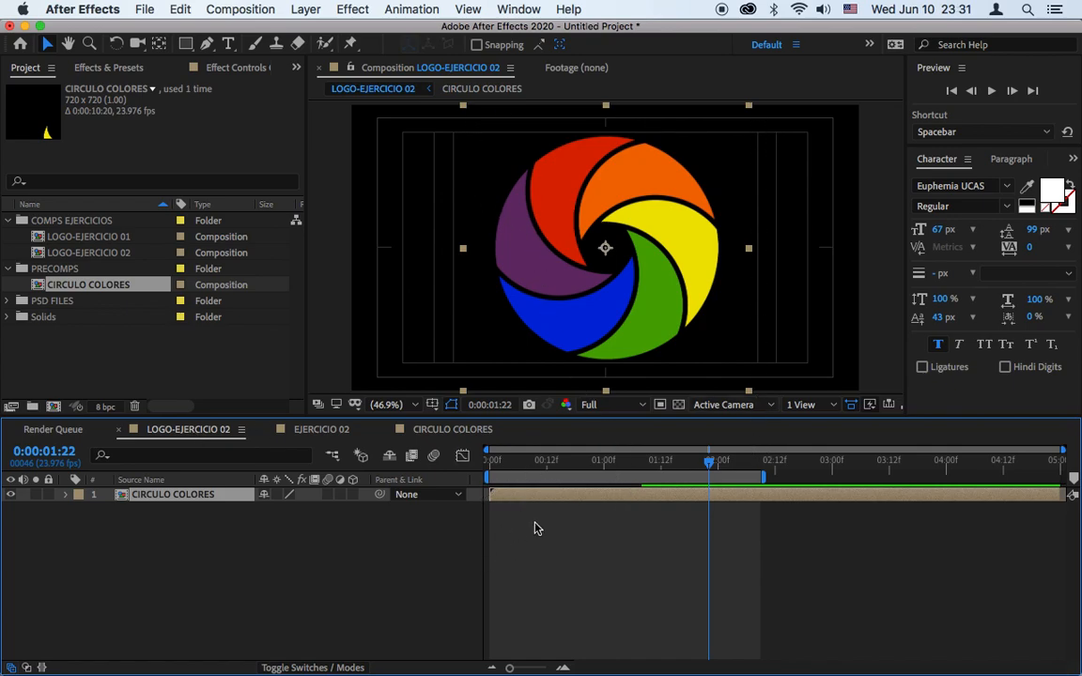
{"action": "left_click", "coordinate": [185, 45]}
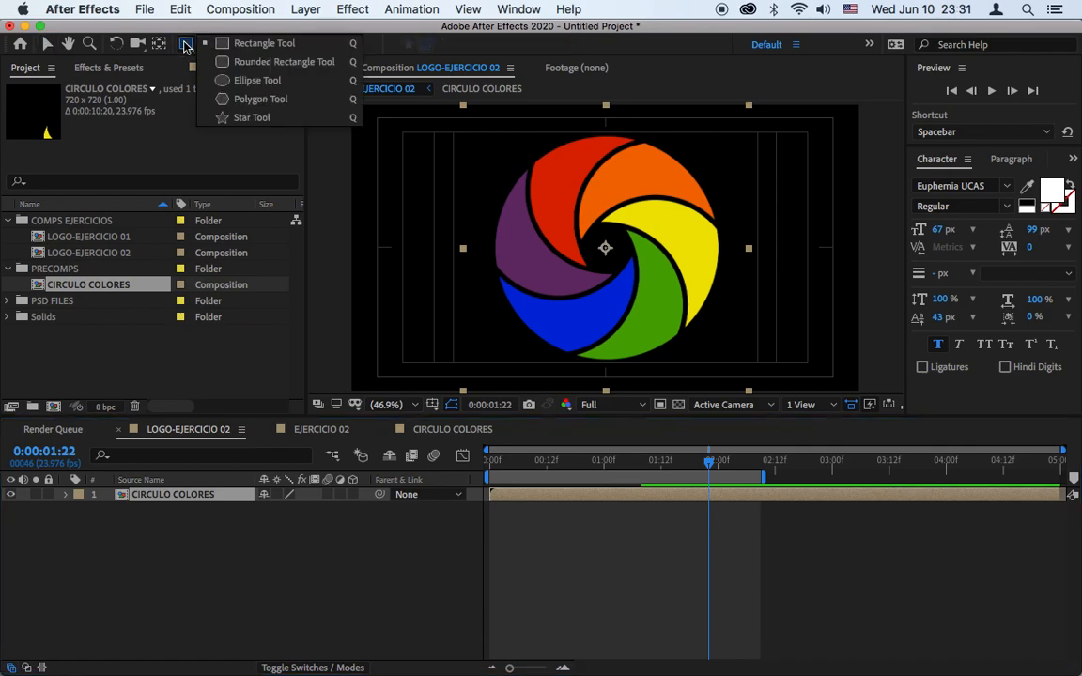
{"action": "left_click", "coordinate": [226, 81]}
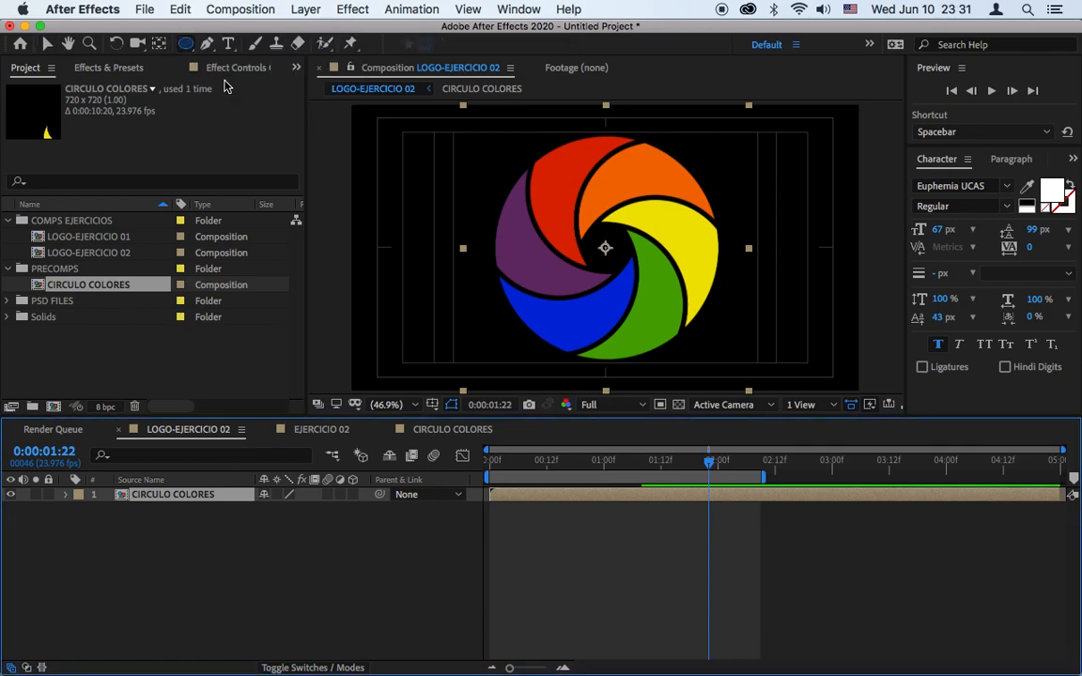
{"action": "double_click", "coordinate": [186, 46]}
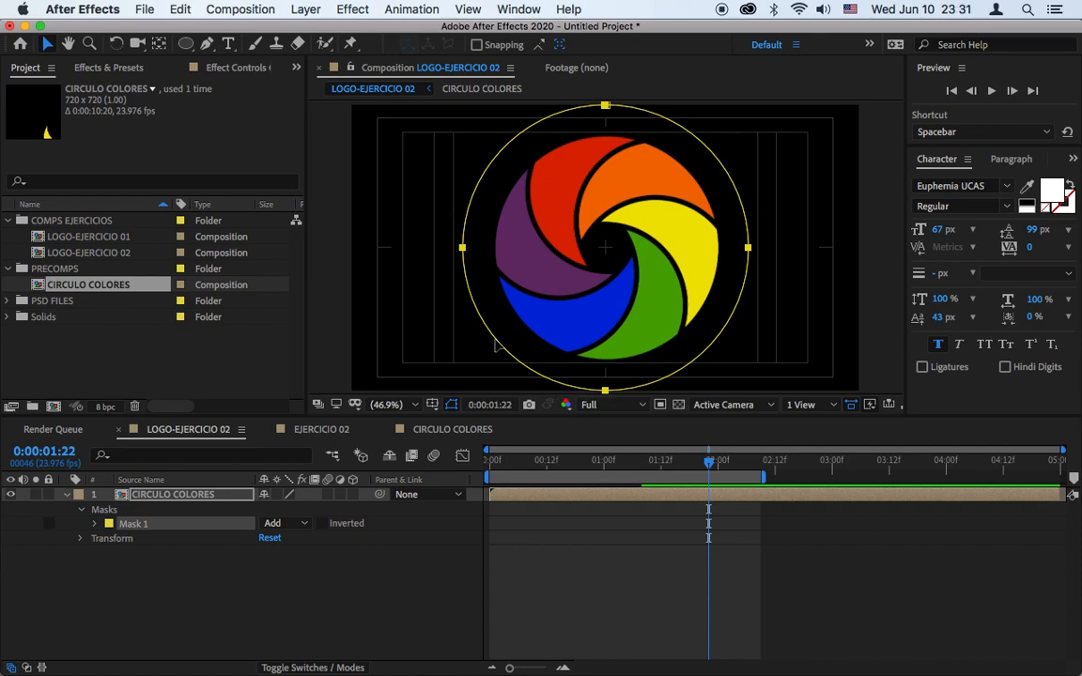
Set the Mask Expansion of the CIRCULO COLORES layer's Mask 1 to -82 pixels, checking it at 0:00:01:13.
{"action": "left_click", "coordinate": [93, 523]}
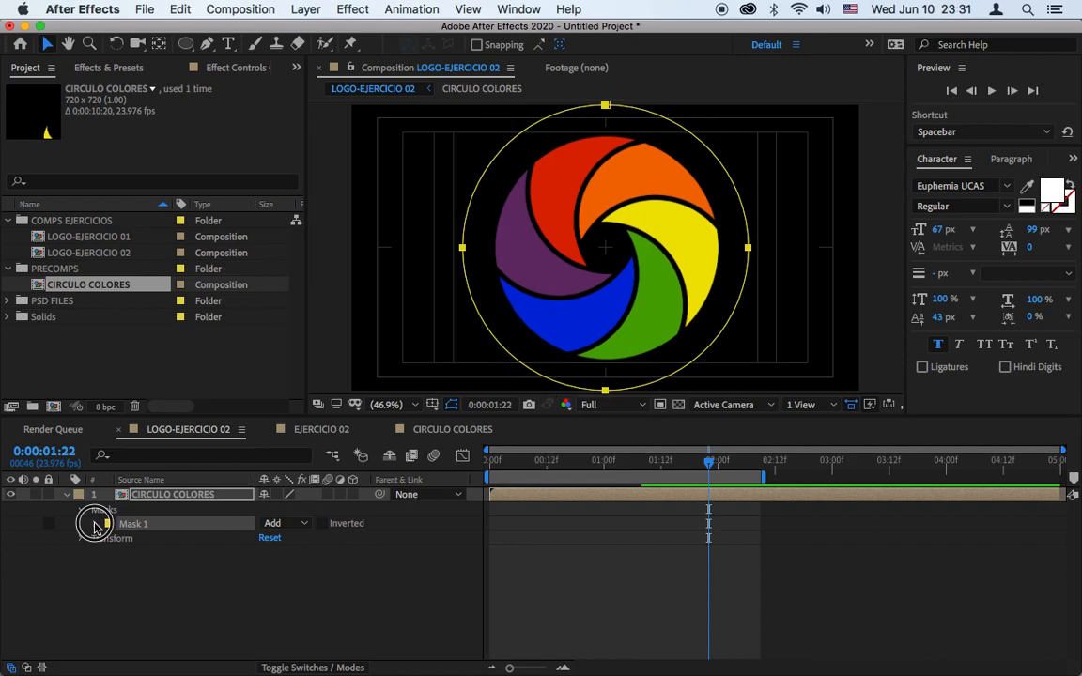
{"action": "left_click_drag", "start_coordinate": [513, 468], "coordinate": [667, 470]}
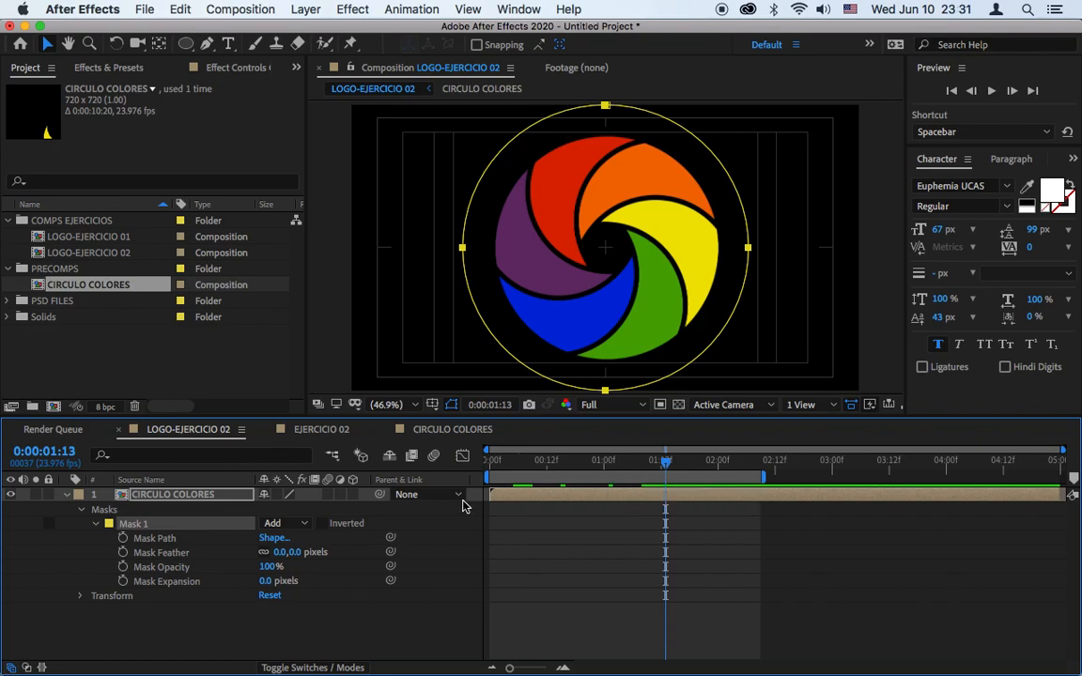
{"action": "left_click", "coordinate": [150, 584]}
{"action": "left_click_drag", "start_coordinate": [265, 582], "coordinate": [211, 597]}
{"action": "left_click", "coordinate": [446, 611]}
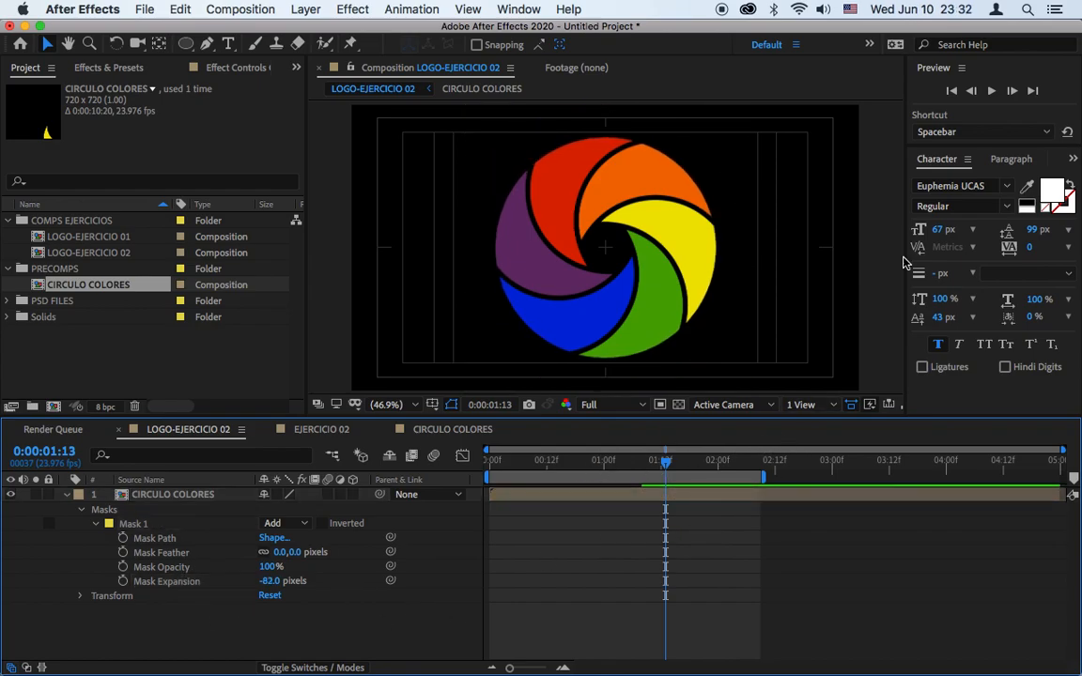
Preview the masked animation, then return the playhead to 0:00:00:00 and extend the work area to the composition's end.
{"action": "left_click", "coordinate": [990, 92]}
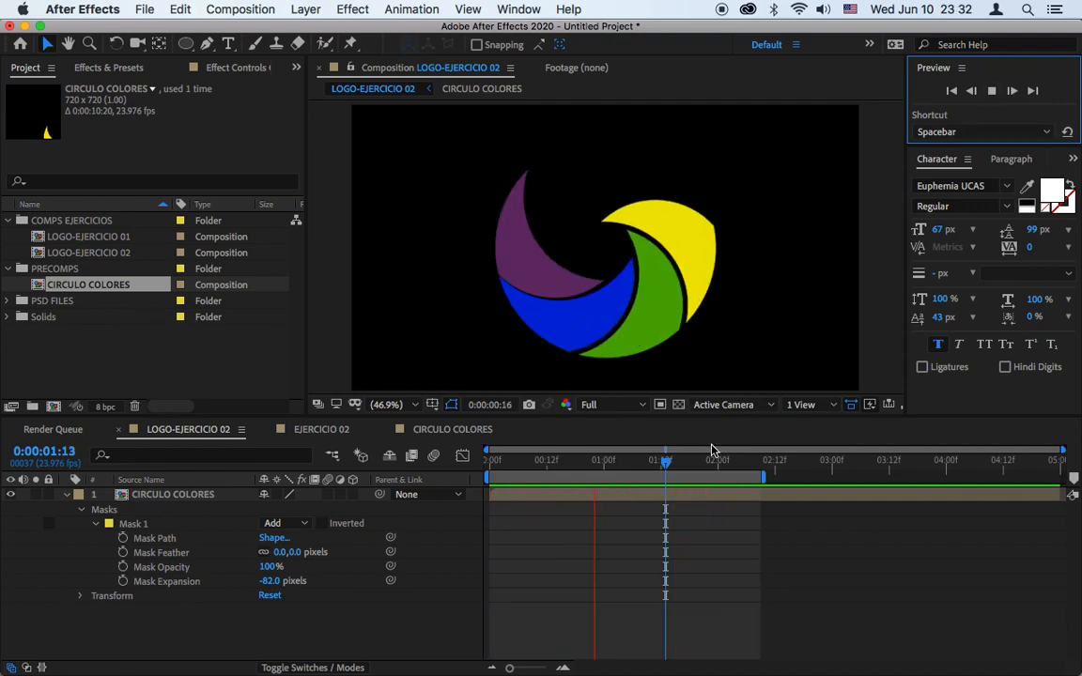
{"action": "key", "text": "space"}
{"action": "left_click_drag", "start_coordinate": [502, 463], "coordinate": [474, 470]}
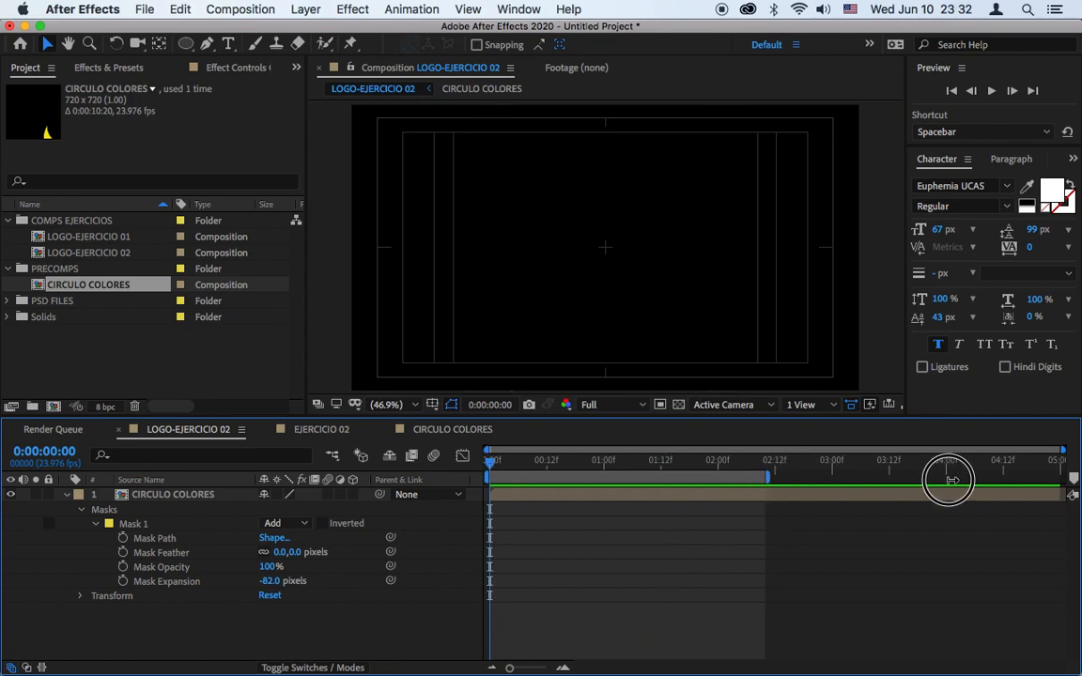
{"action": "left_click_drag", "start_coordinate": [763, 476], "coordinate": [1073, 494]}
{"action": "left_click", "coordinate": [65, 494]}
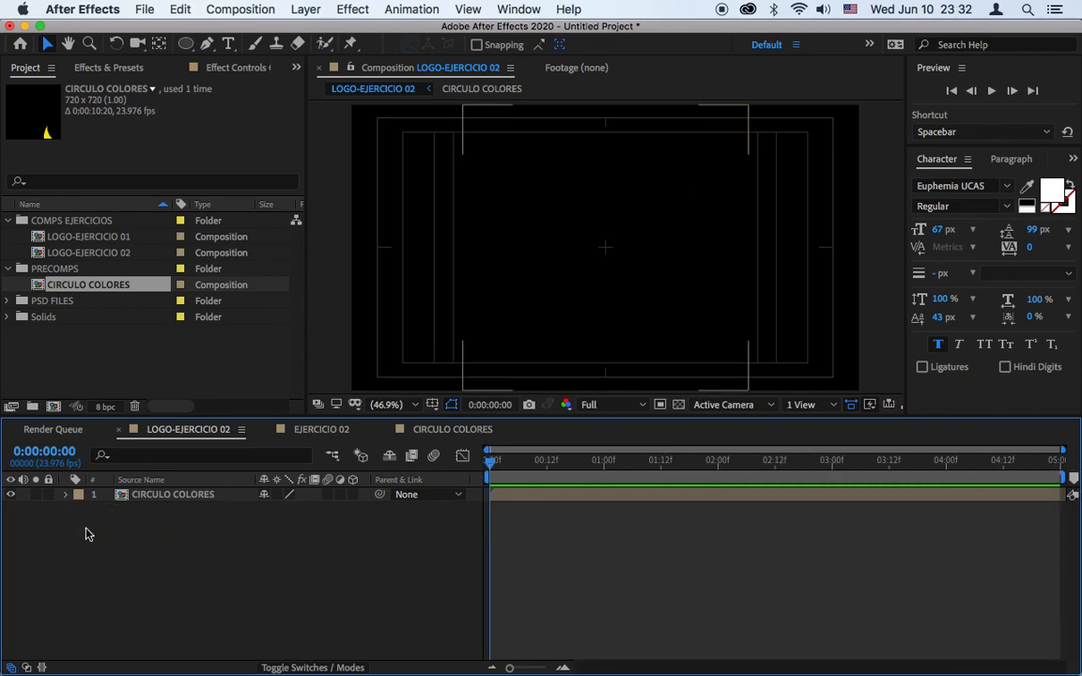
Add a composition-sized light solid named BKG beneath the CIRCULO COLORES layer and preview the animation.
{"action": "right_click", "coordinate": [137, 568]}
{"action": "mouse_move", "coordinate": [282, 487]}
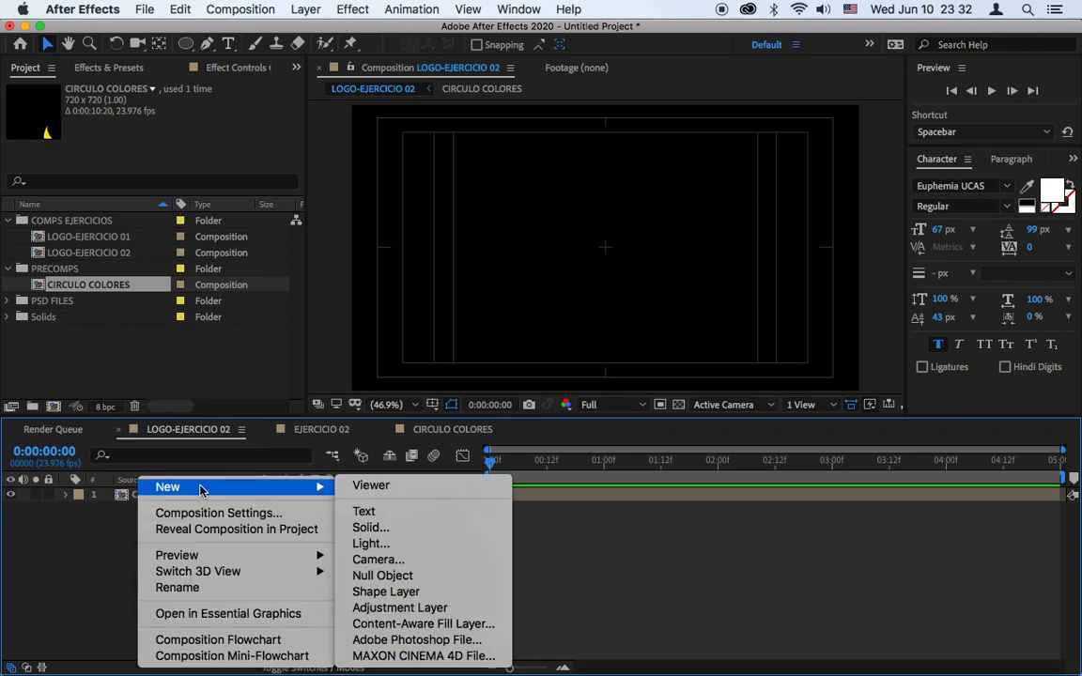
{"action": "left_click", "coordinate": [380, 531]}
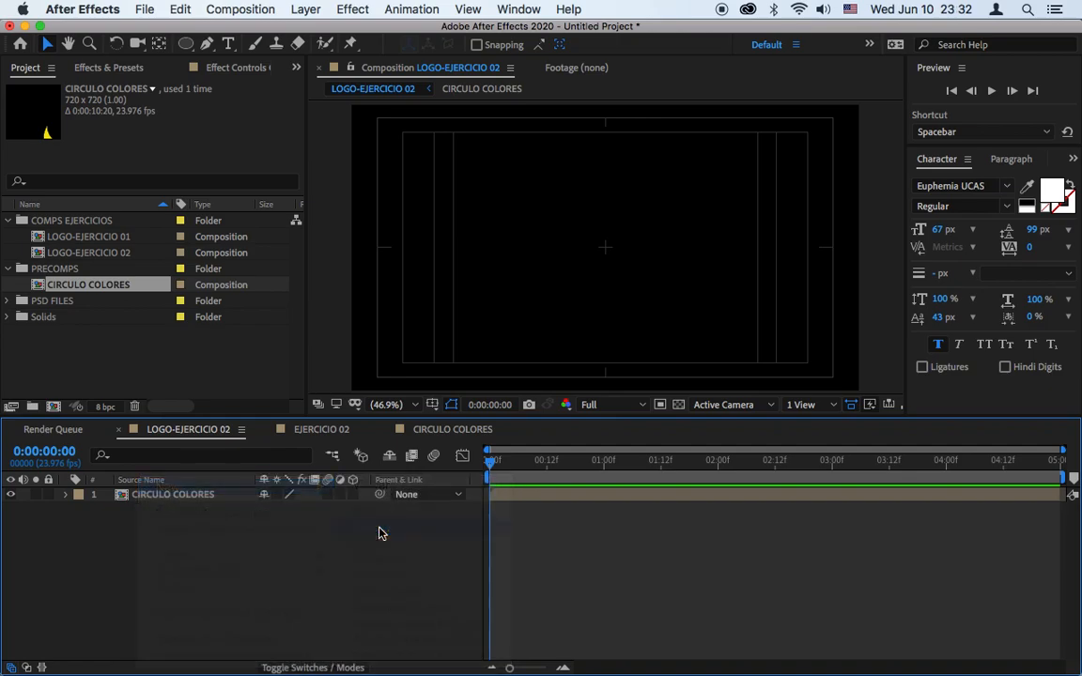
{"action": "type", "text": "BKG"}
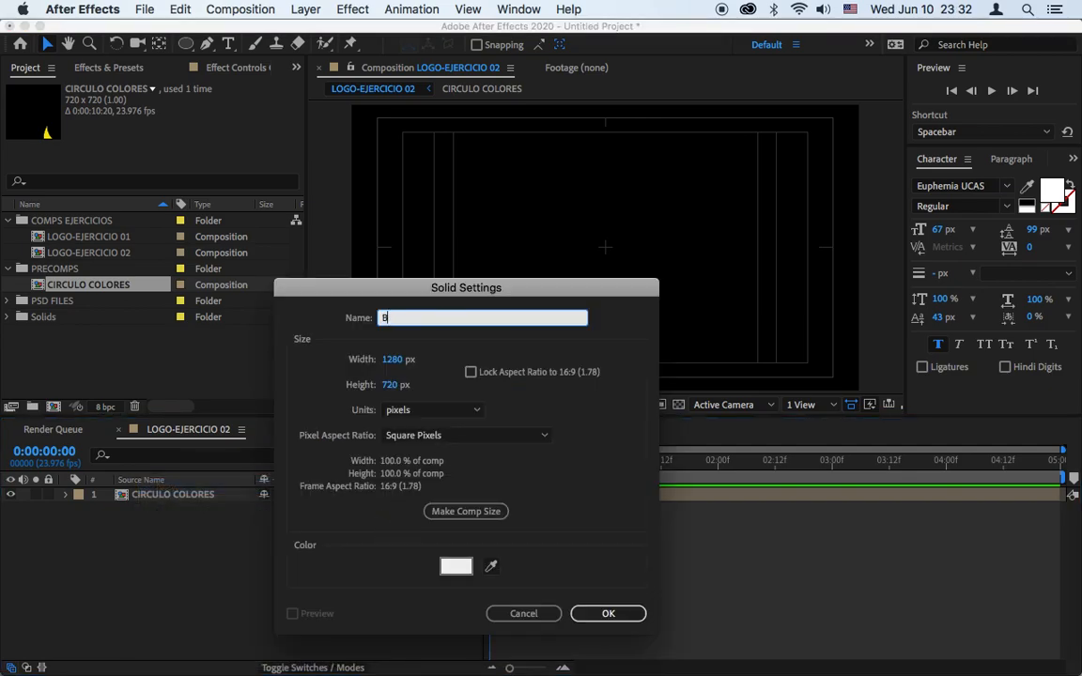
{"action": "left_click", "coordinate": [500, 509]}
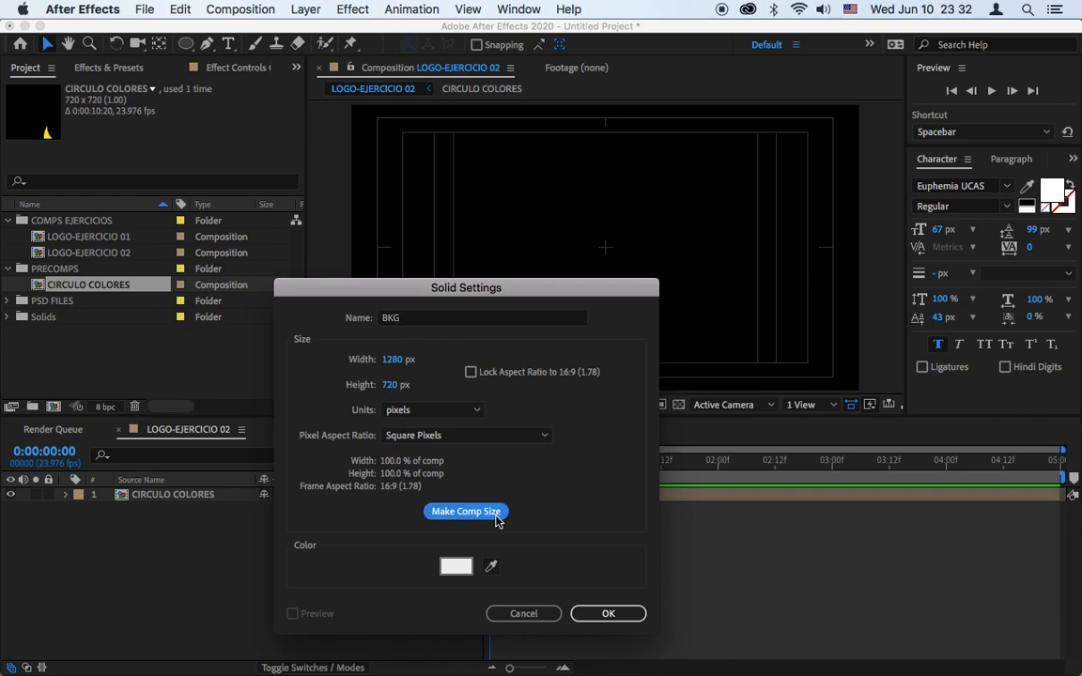
{"action": "left_click", "coordinate": [628, 621]}
{"action": "left_click_drag", "start_coordinate": [138, 495], "coordinate": [143, 528]}
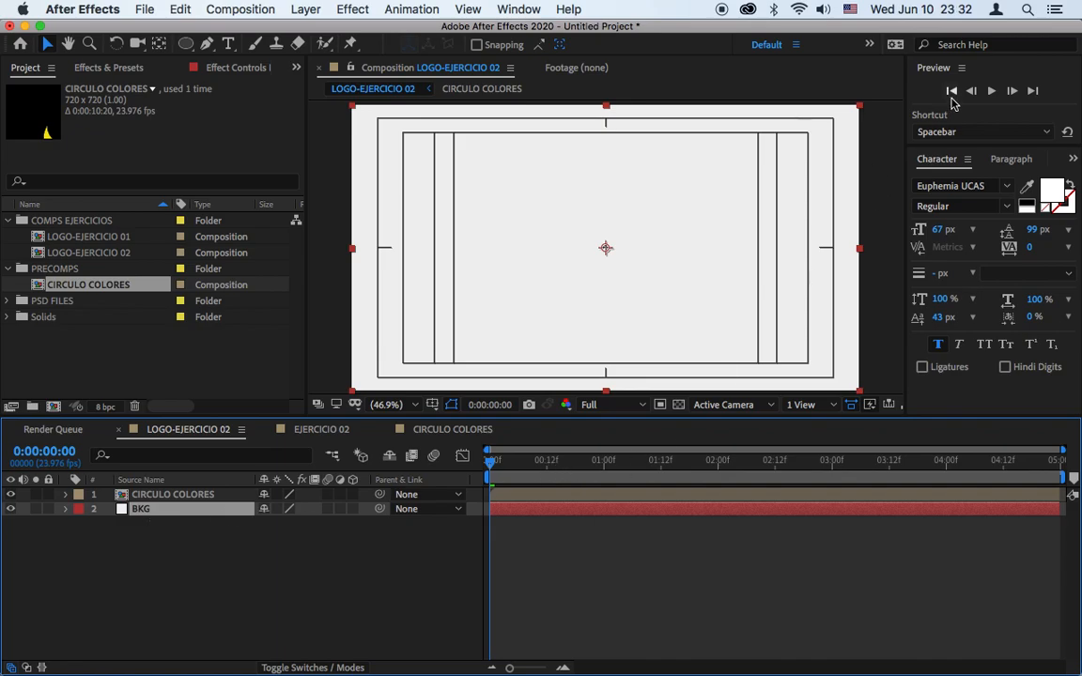
{"action": "left_click", "coordinate": [991, 90]}
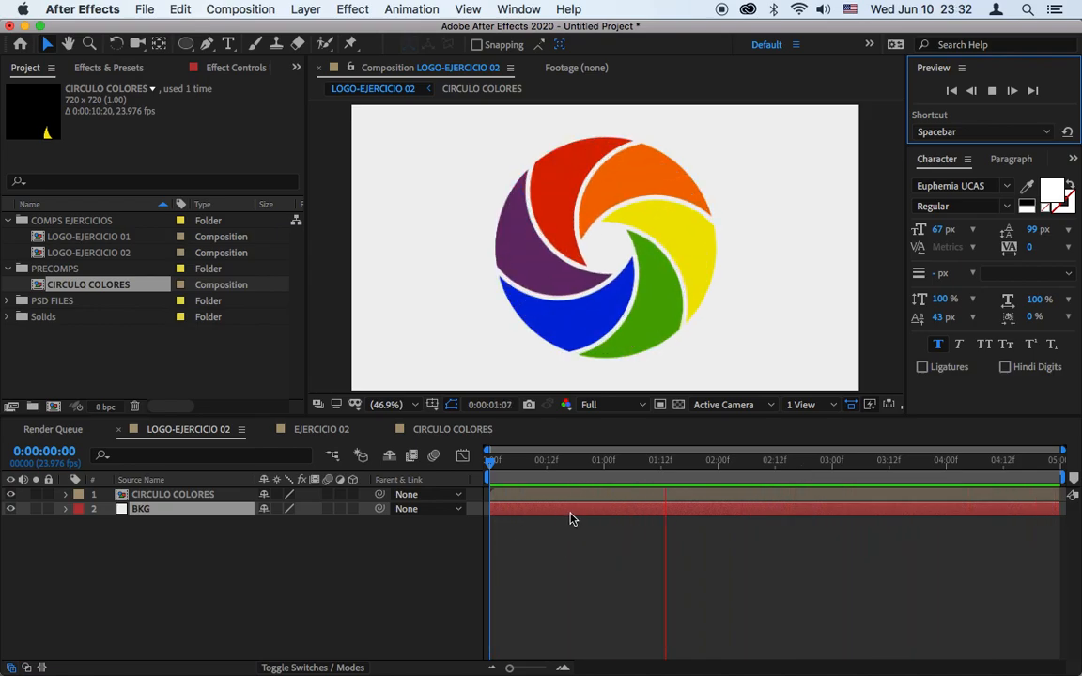
Create a Scale keyframe of 75% on the CIRCULO COLORES layer at 0:00:00:00.
{"action": "left_click", "coordinate": [523, 495]}
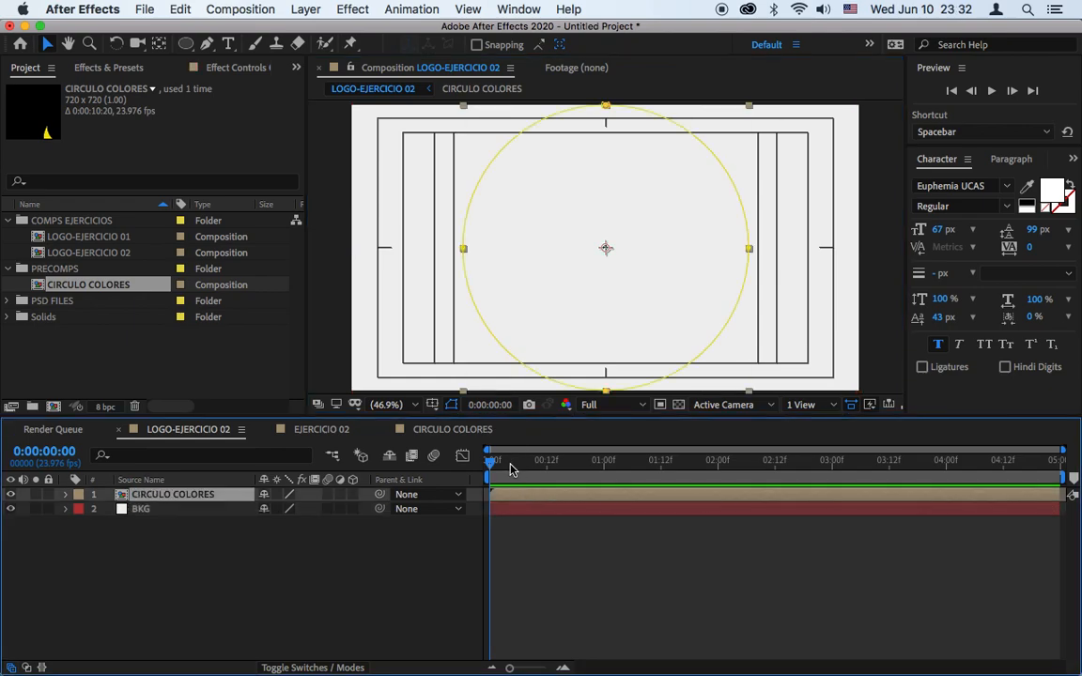
{"action": "key", "text": "s"}
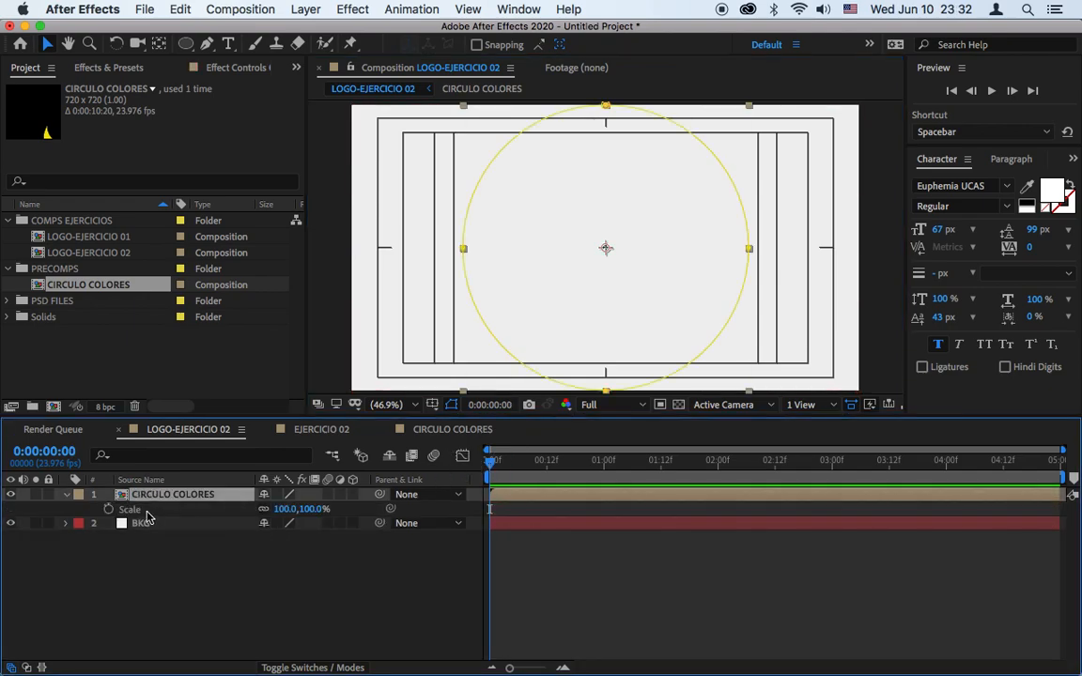
{"action": "left_click", "coordinate": [108, 510]}
{"action": "left_click", "coordinate": [287, 509]}
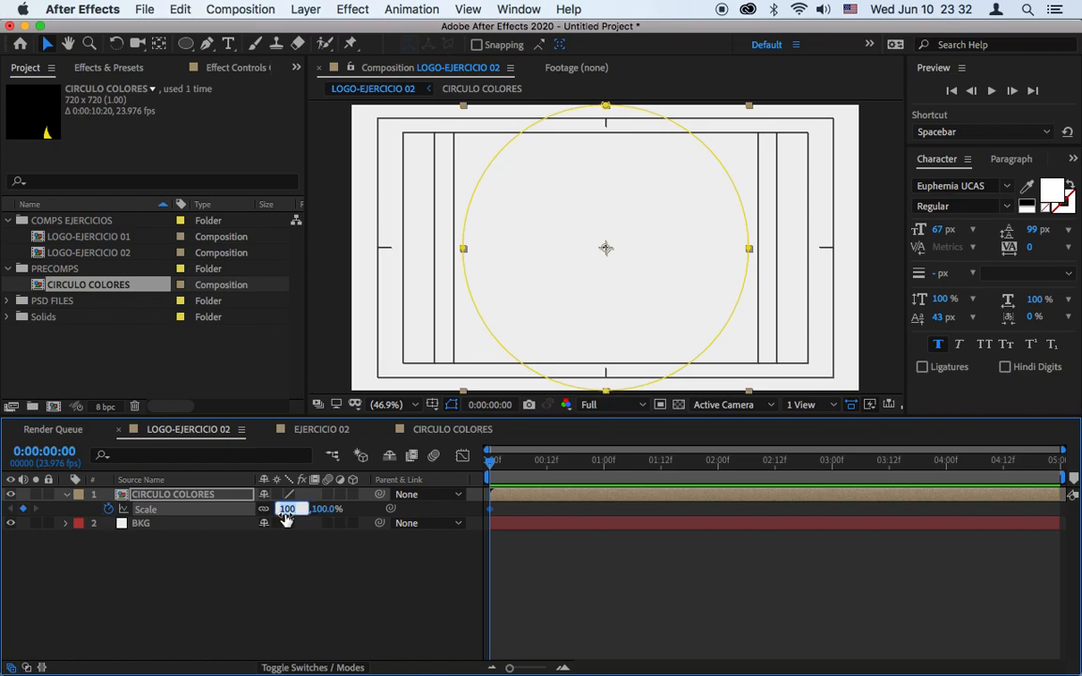
{"action": "type", "text": "75"}
{"action": "key", "text": "Return"}
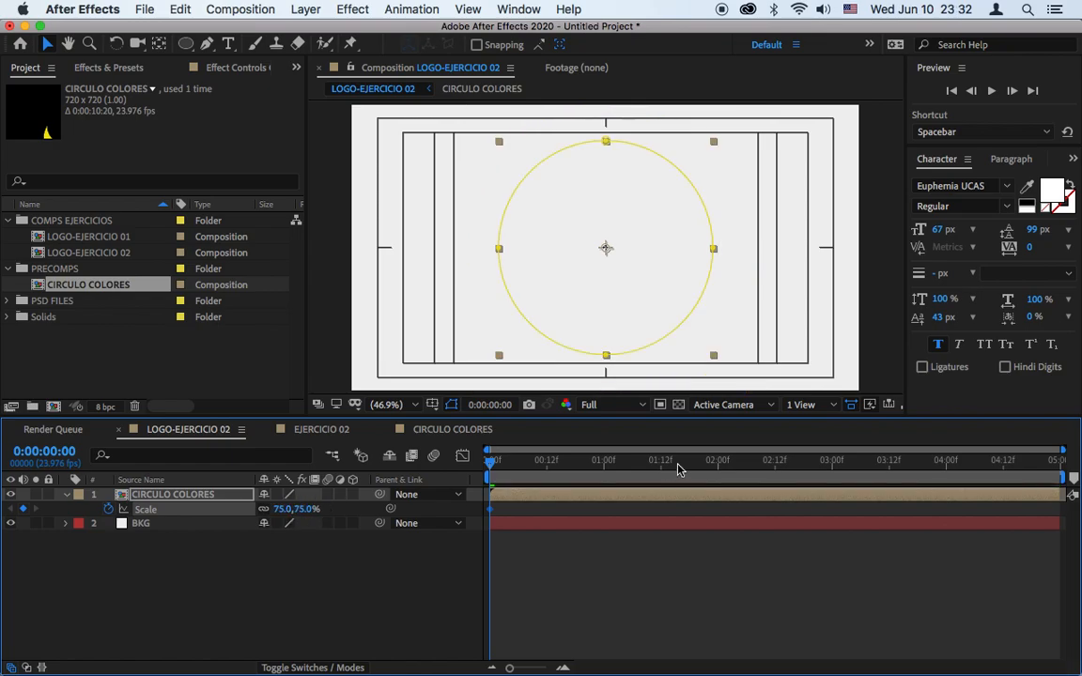
Add a Scale keyframe of 85% on the CIRCULO COLORES layer at 0:00:04:23.
{"action": "left_click_drag", "start_coordinate": [882, 467], "coordinate": [1073, 481]}
{"action": "left_click", "coordinate": [283, 509]}
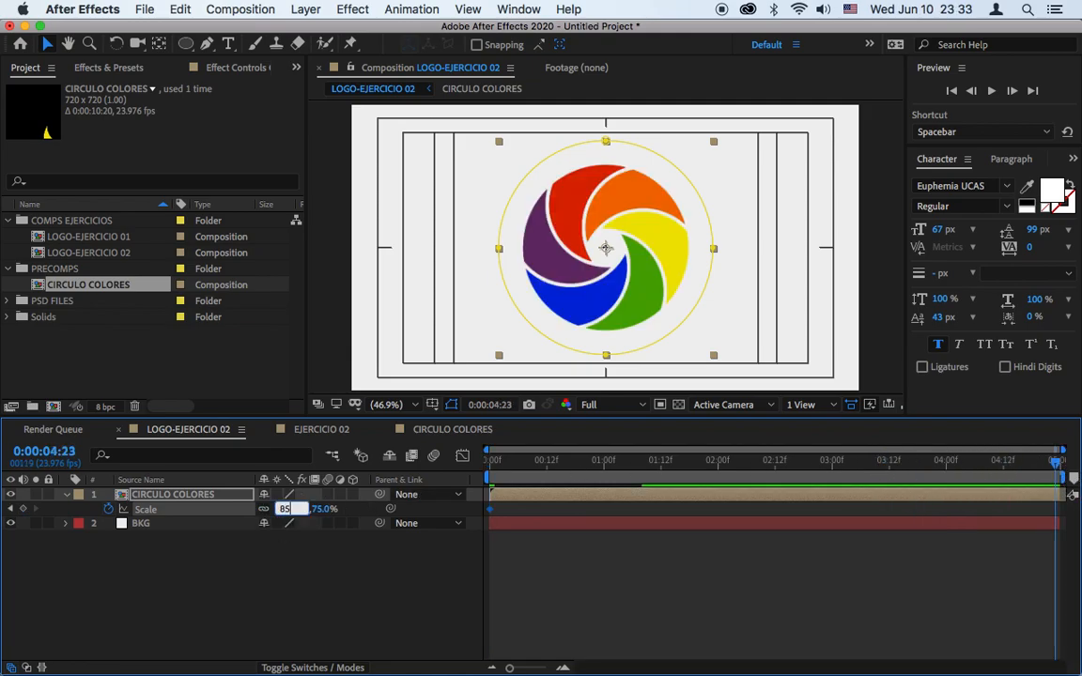
{"action": "type", "text": "85"}
{"action": "key", "text": "Return"}
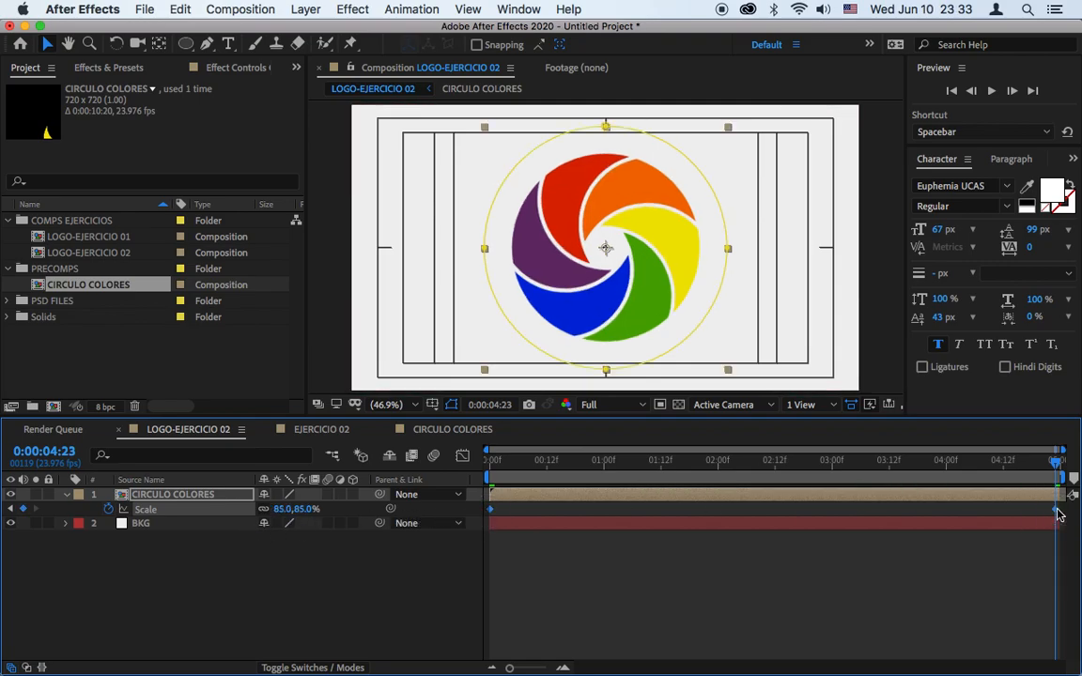
Apply Easy Ease to both Scale keyframes of the CIRCULO COLORES layer and preview the animation.
{"action": "right_click", "coordinate": [491, 511]}
{"action": "mouse_move", "coordinate": [605, 660]}
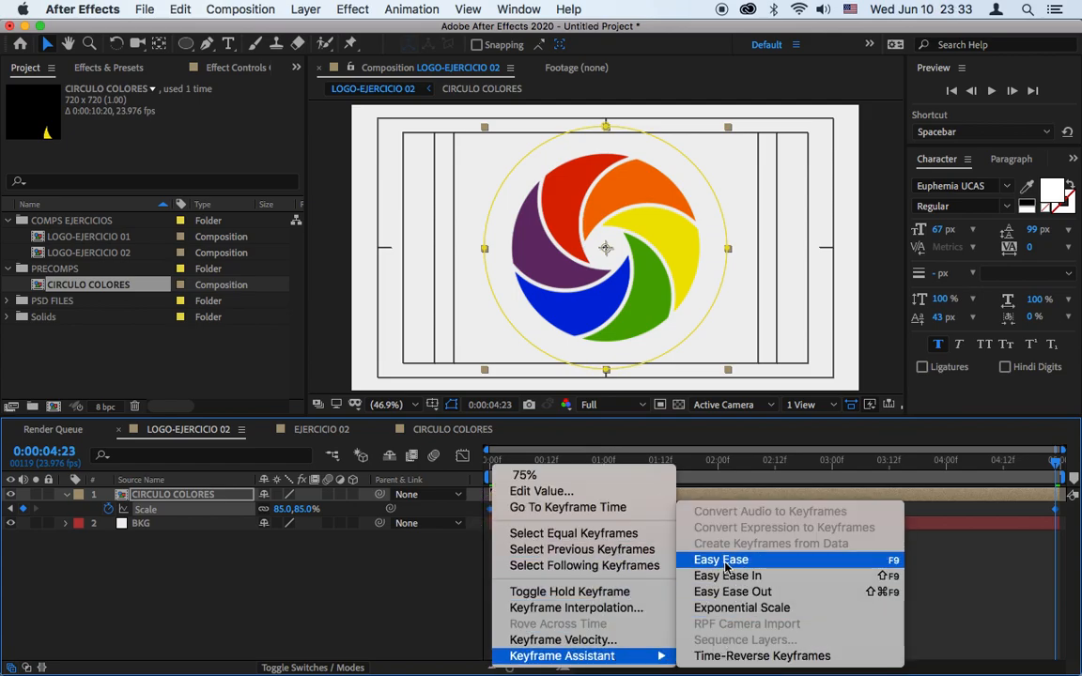
{"action": "left_click", "coordinate": [769, 561]}
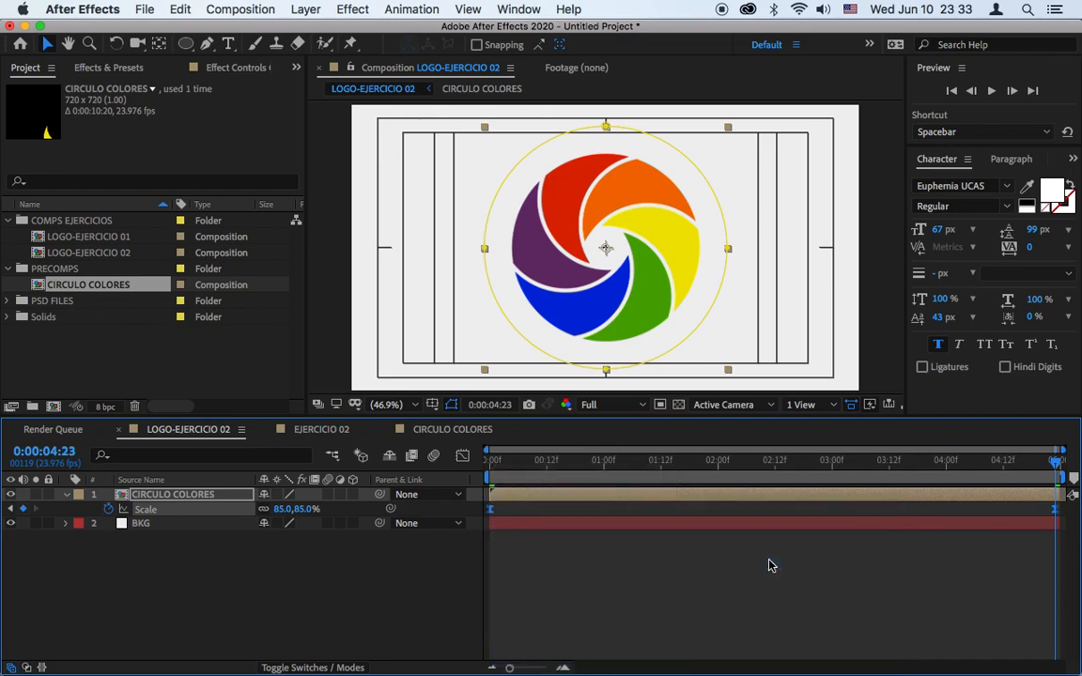
{"action": "left_click", "coordinate": [989, 91]}
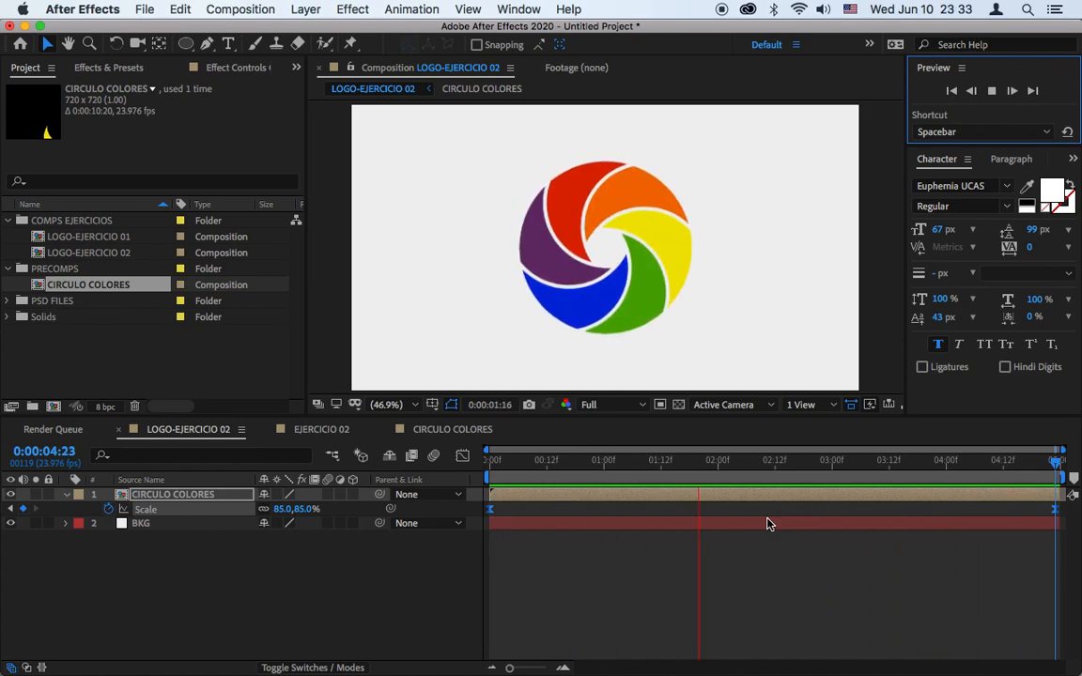
{"action": "key", "text": "space"}
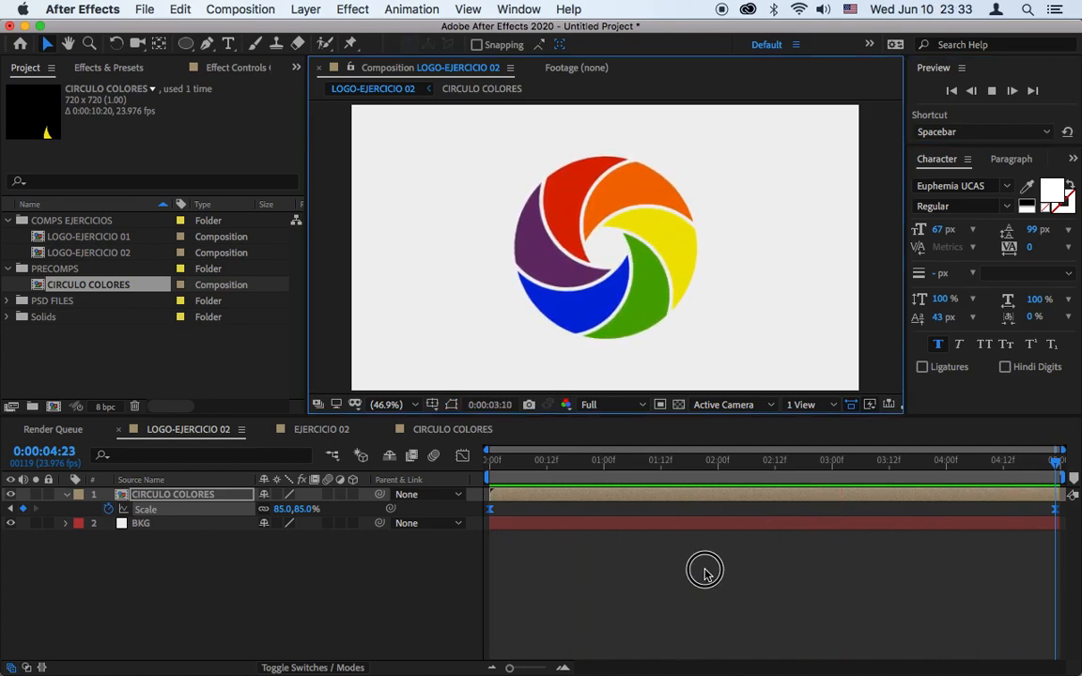
Check the logo's centring against the Title/Action Safe guides, hide them and preview the animation.
{"action": "key", "text": "apostrophe"}
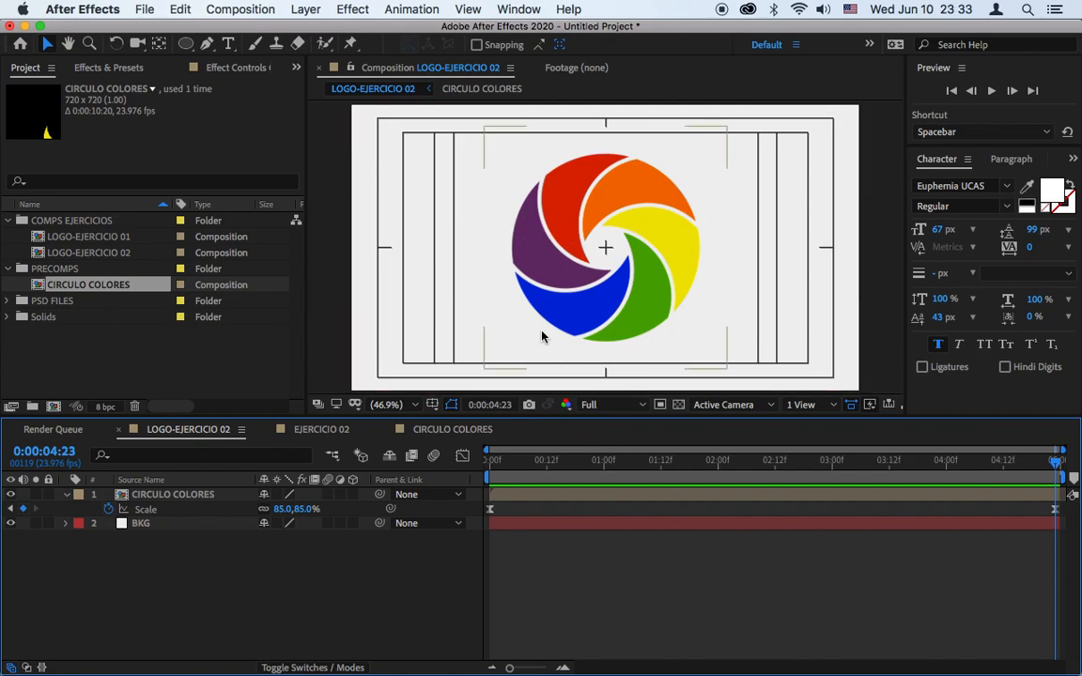
{"action": "left_click", "coordinate": [597, 502]}
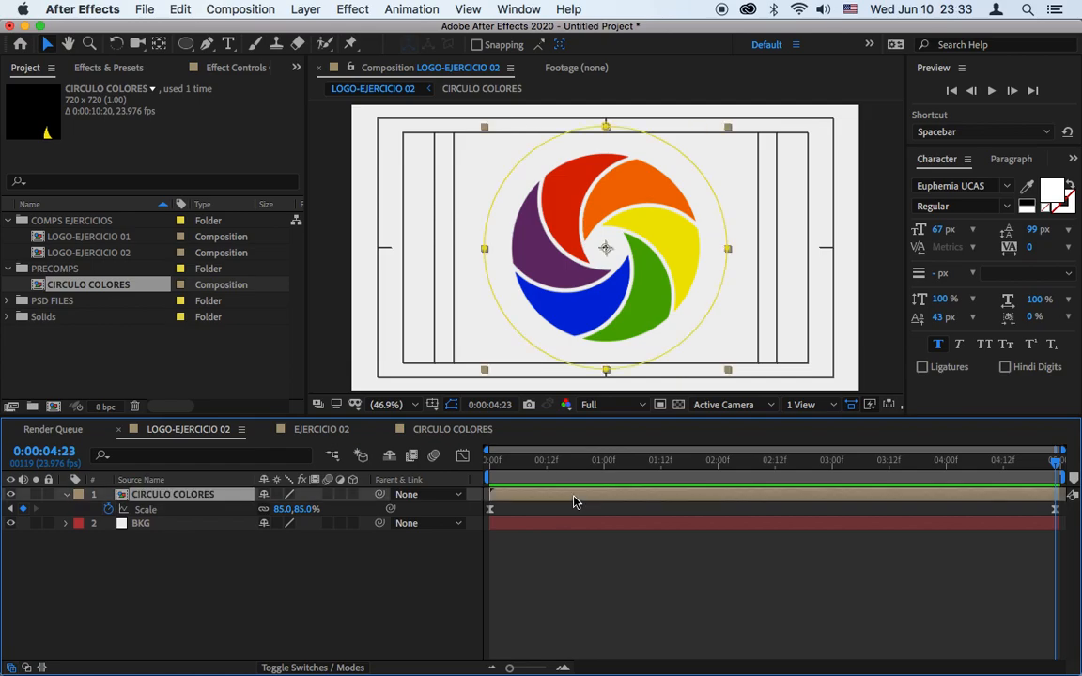
{"action": "left_click", "coordinate": [576, 567]}
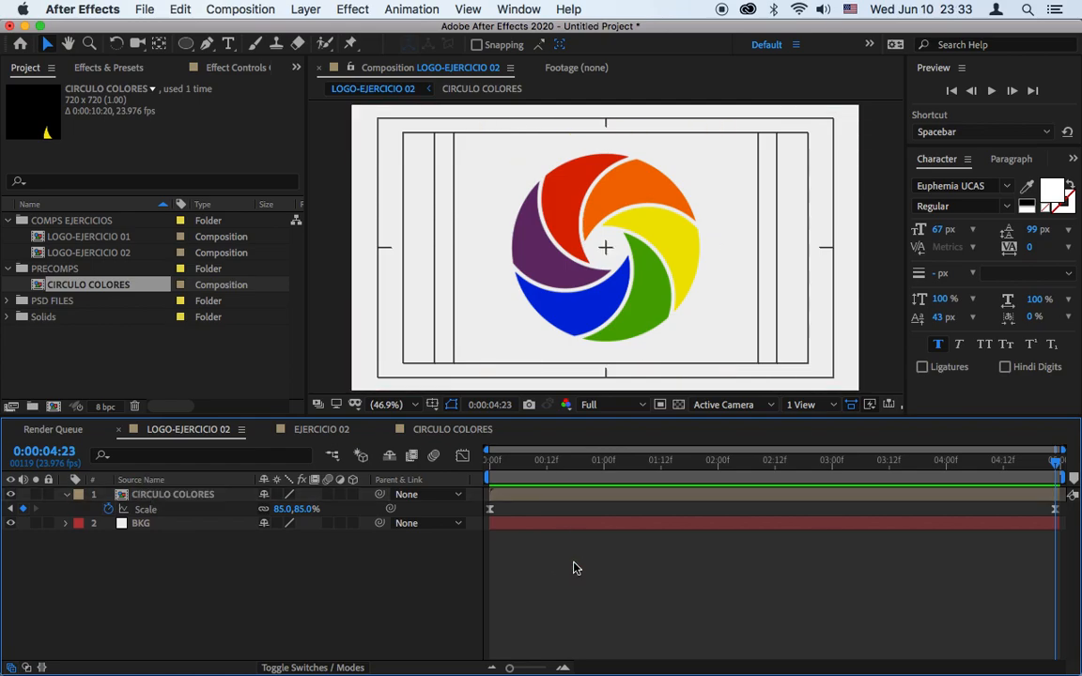
{"action": "left_click", "coordinate": [432, 404]}
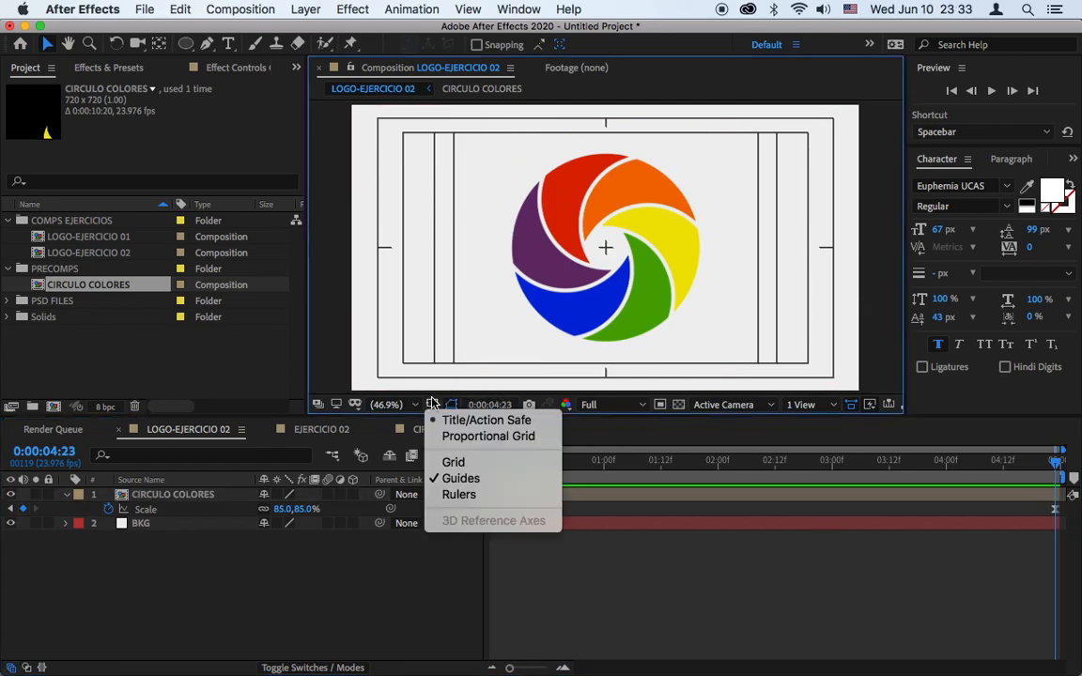
{"action": "left_click", "coordinate": [451, 417]}
{"action": "left_click", "coordinate": [991, 91]}
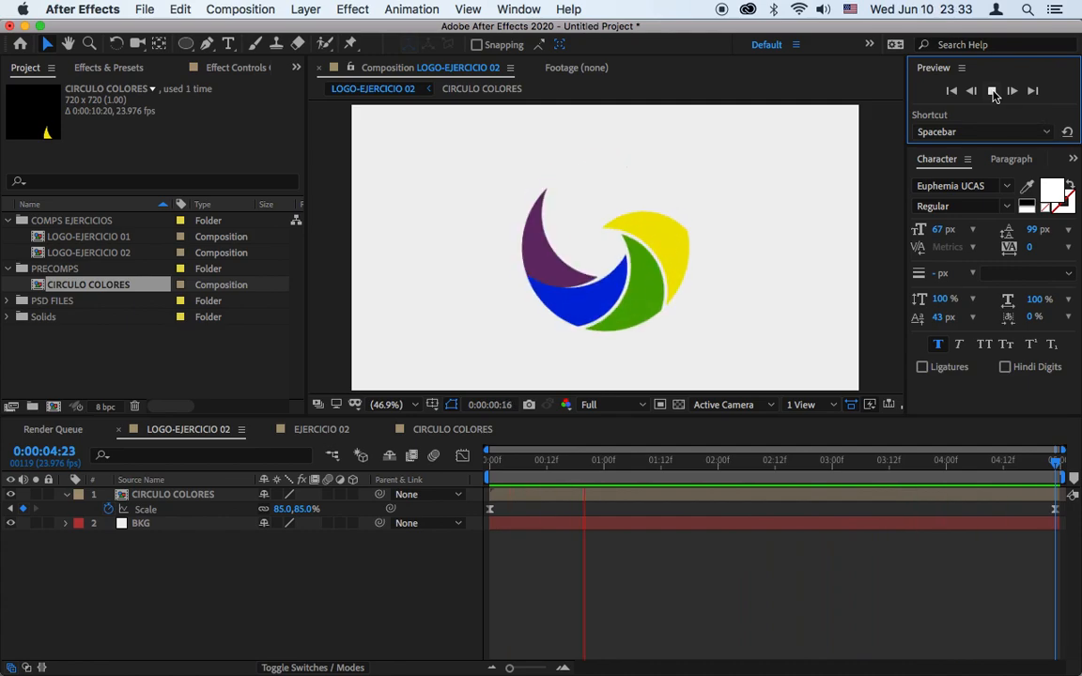
Apply a Radial Shadow effect to the CIRCULO COLORES layer, placing its Light Source above the logo's upper-left area at about 40.6, -51.0.
{"action": "left_click", "coordinate": [672, 500]}
{"action": "left_click", "coordinate": [427, 9]}
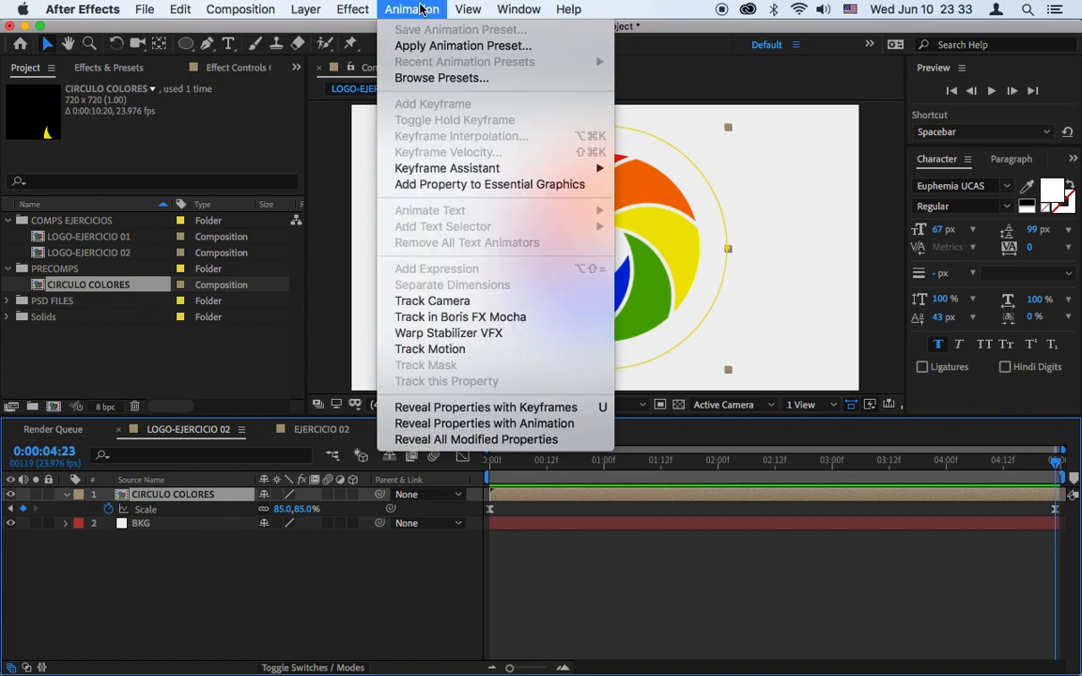
{"action": "mouse_move", "coordinate": [362, 7]}
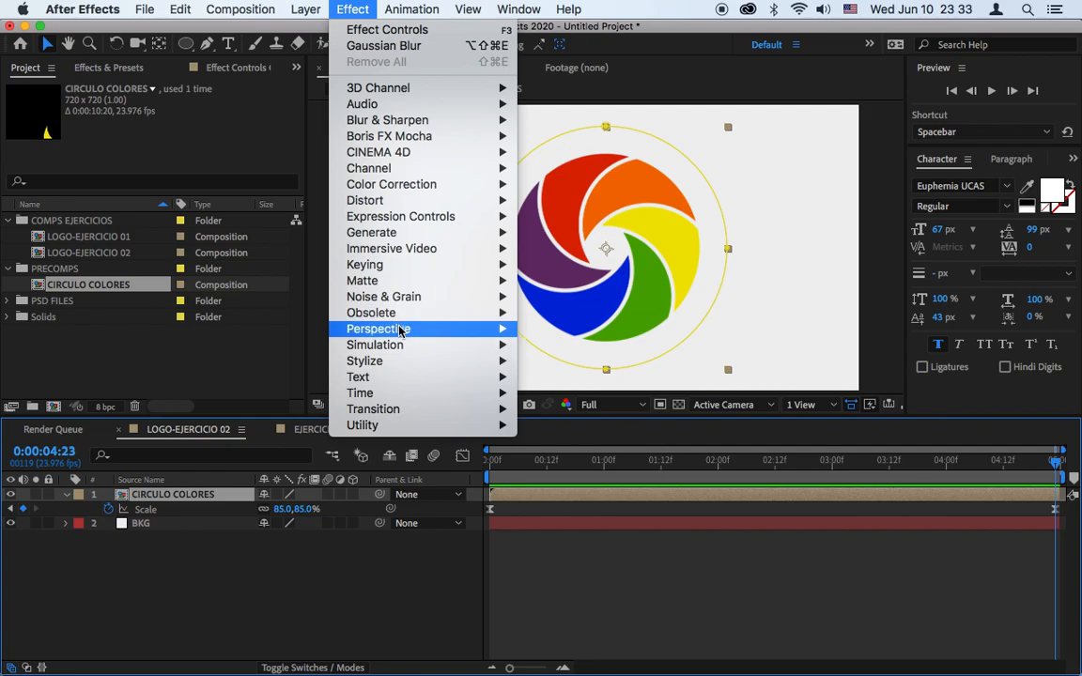
{"action": "mouse_move", "coordinate": [401, 332]}
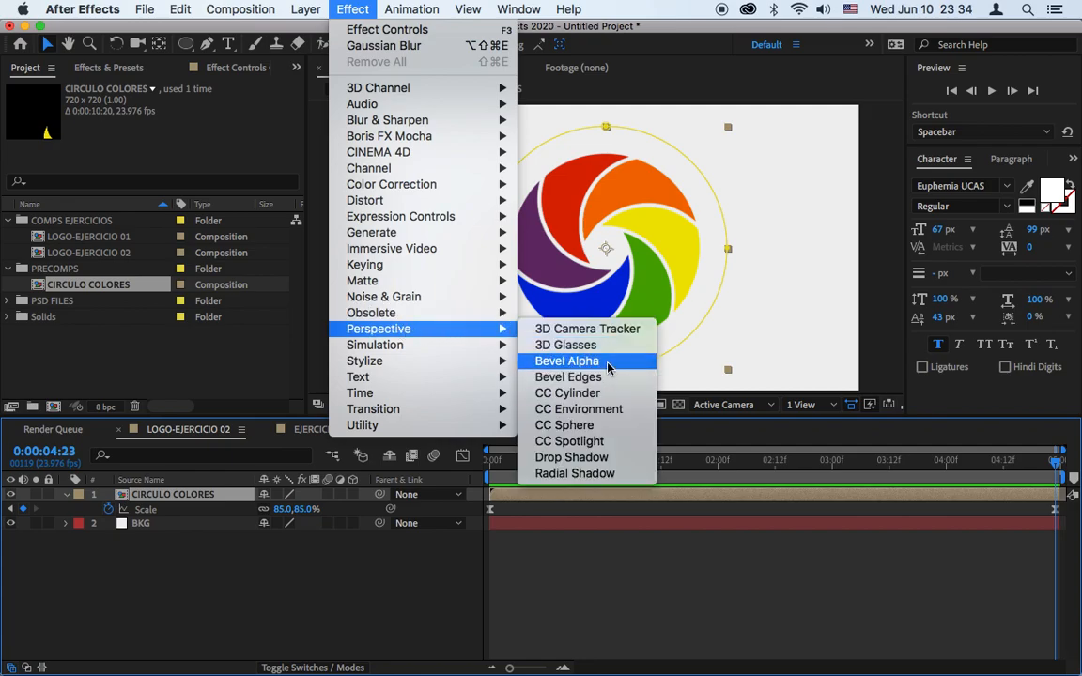
{"action": "left_click", "coordinate": [612, 473]}
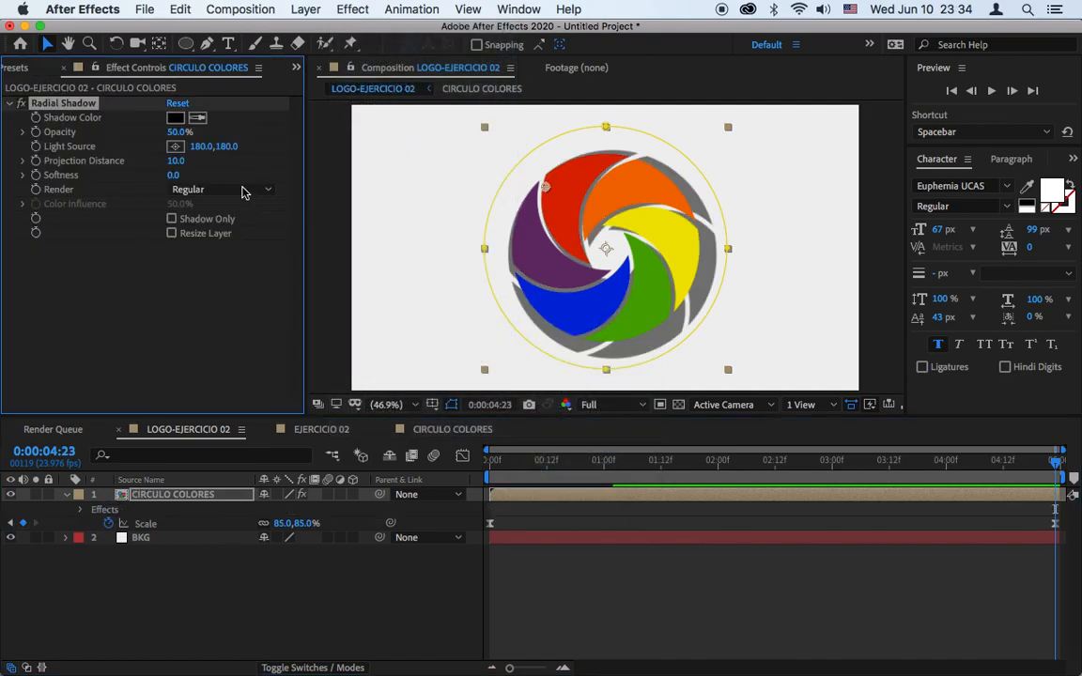
{"action": "left_click", "coordinate": [176, 148]}
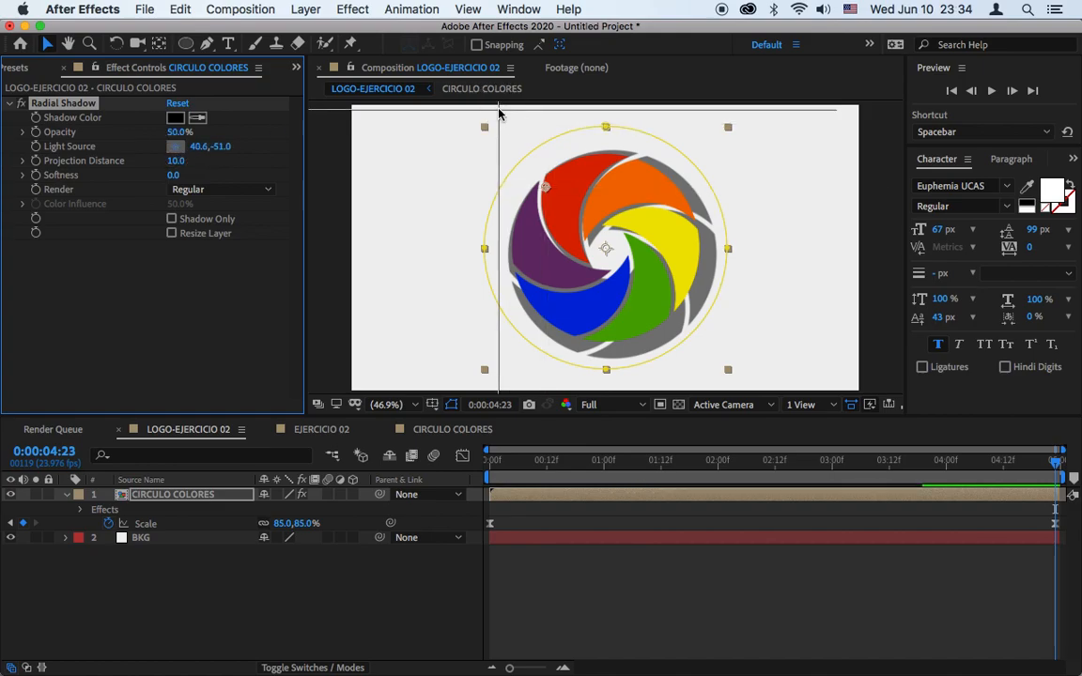
{"action": "left_click", "coordinate": [498, 106]}
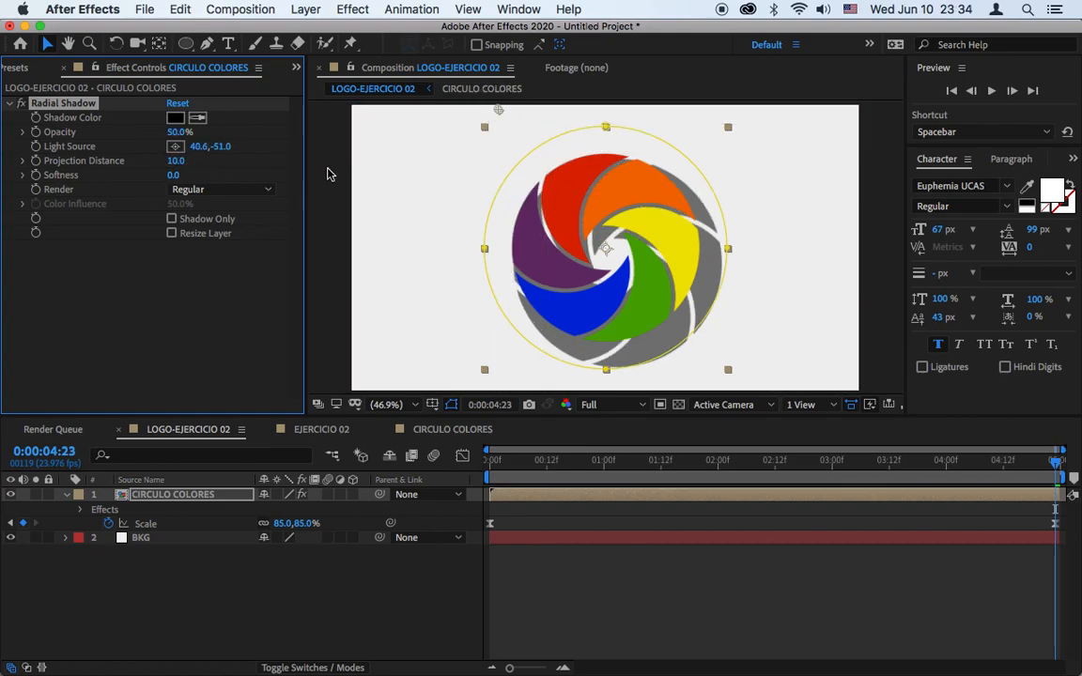
Try the Radial Shadow with Opacity 5%, Projection Distance 7.1 and Softness 37.1, and toggle Shadow Only on and off.
{"action": "left_click_drag", "start_coordinate": [174, 163], "coordinate": [317, 160]}
{"action": "left_click_drag", "start_coordinate": [167, 135], "coordinate": [153, 139]}
{"action": "left_click_drag", "start_coordinate": [186, 176], "coordinate": [309, 177]}
{"action": "left_click_drag", "start_coordinate": [173, 161], "coordinate": [174, 132]}
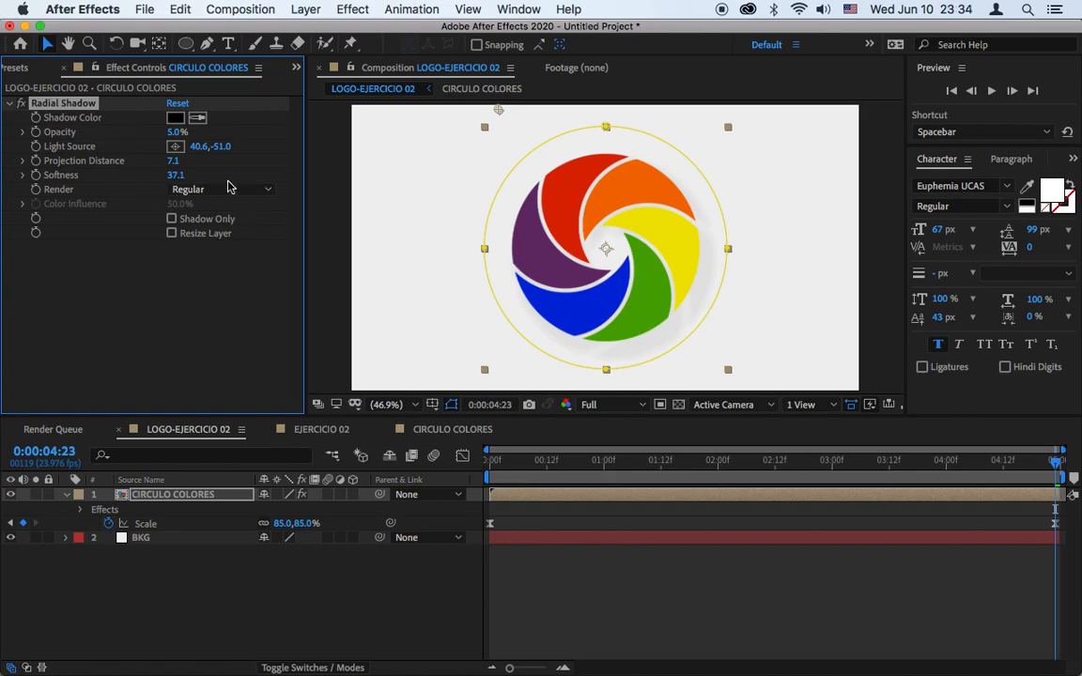
{"action": "left_click", "coordinate": [171, 219]}
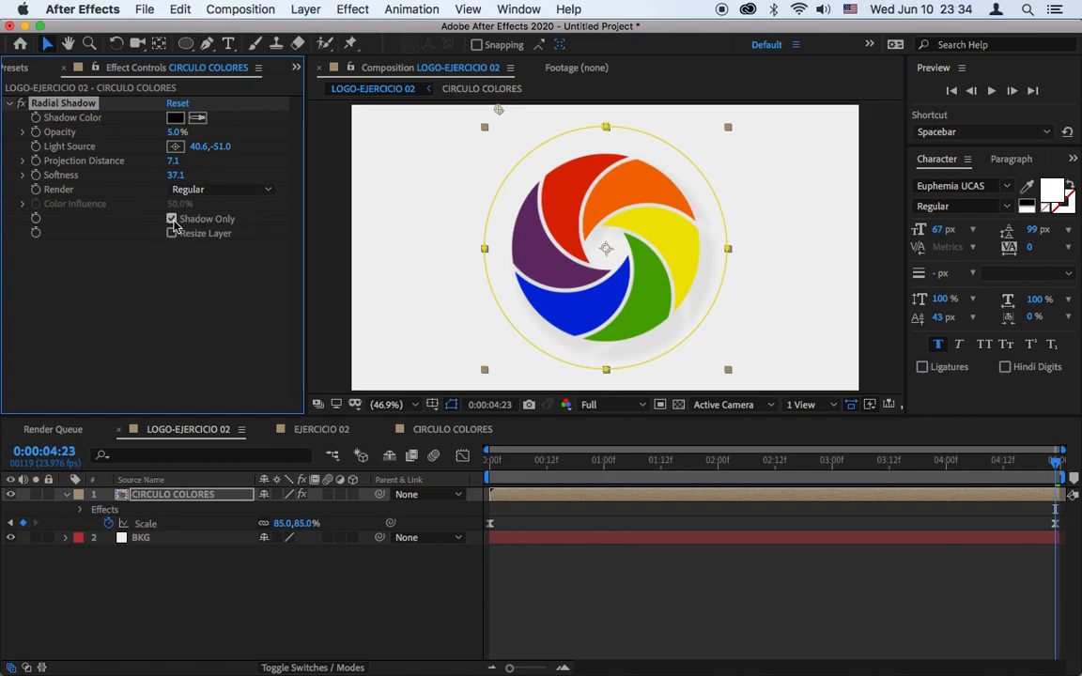
{"action": "left_click", "coordinate": [172, 220]}
Set the Radial Shadow on the CIRCULO COLORES layer to Opacity 19%, Projection Distance 6.7 and Softness 46.4.
{"action": "left_click_drag", "start_coordinate": [175, 132], "coordinate": [202, 134]}
{"action": "left_click_drag", "start_coordinate": [179, 176], "coordinate": [263, 183]}
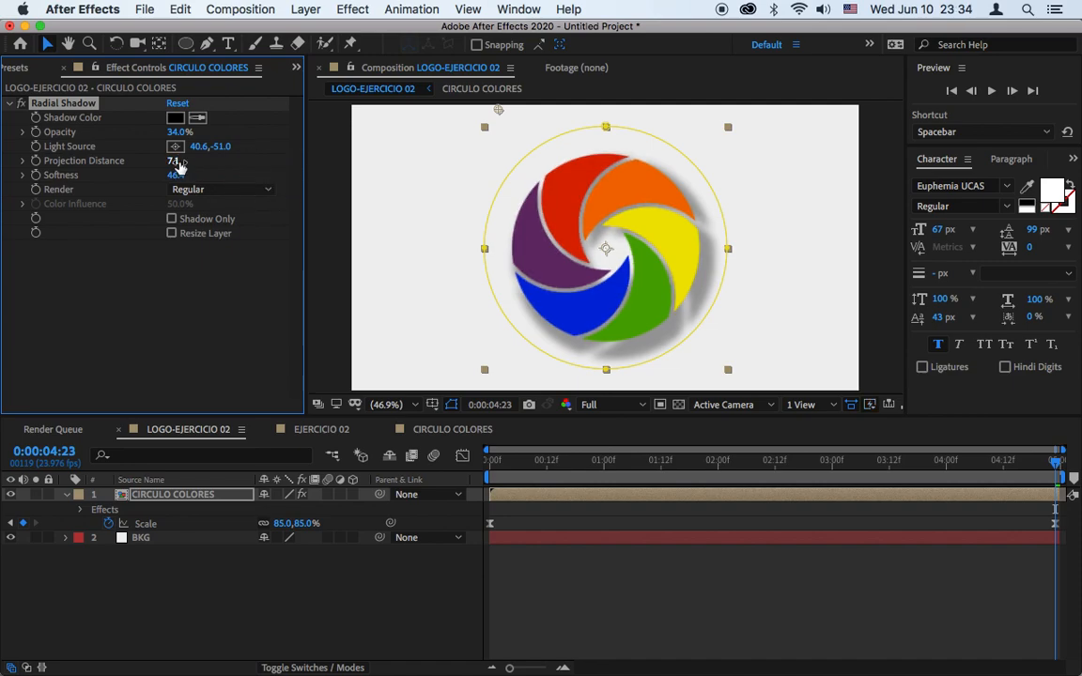
{"action": "left_click_drag", "start_coordinate": [178, 164], "coordinate": [199, 186]}
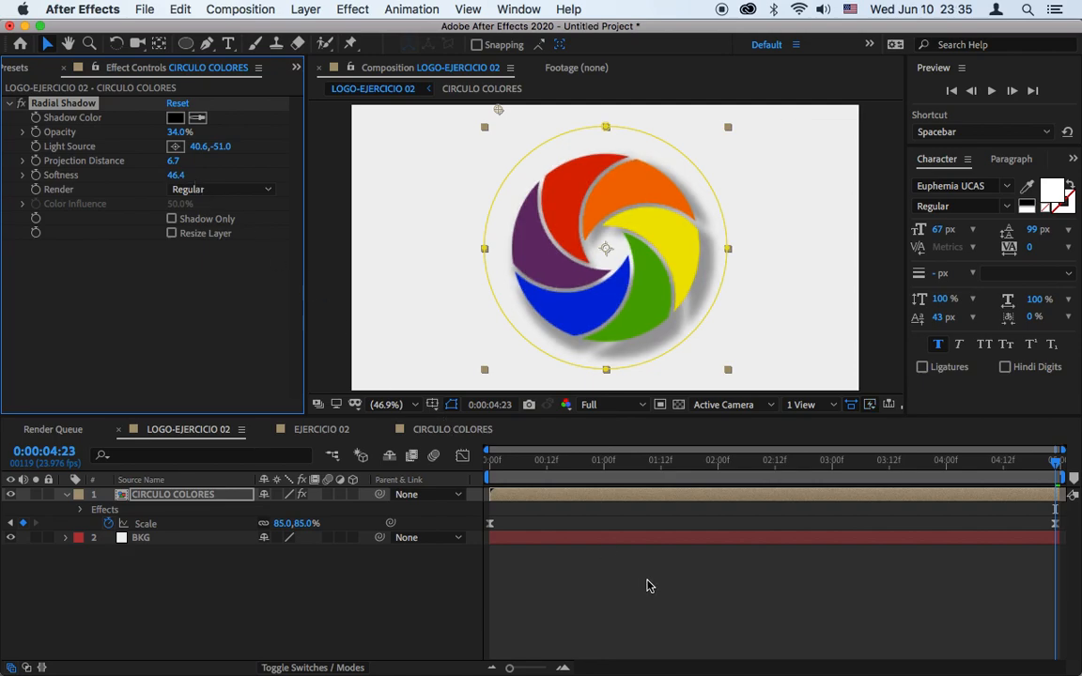
{"action": "left_click_drag", "start_coordinate": [180, 134], "coordinate": [164, 139]}
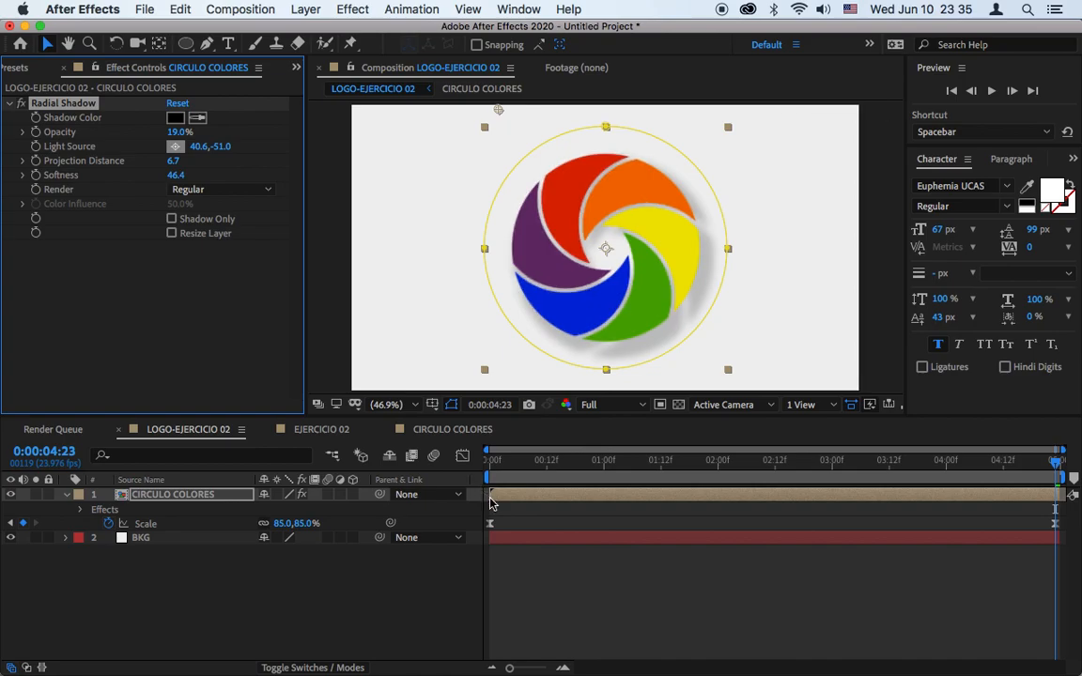
Preview the logo animation with its radial shadow and stop at 0:00:01:06.
{"action": "left_click", "coordinate": [527, 579]}
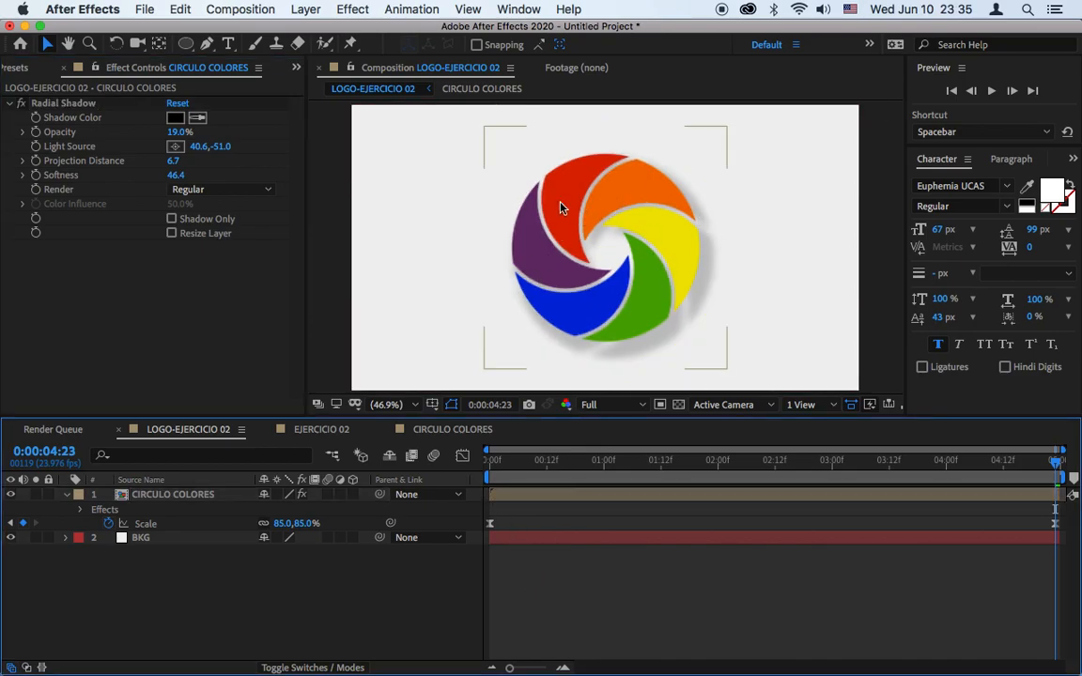
{"action": "left_click", "coordinate": [992, 91]}
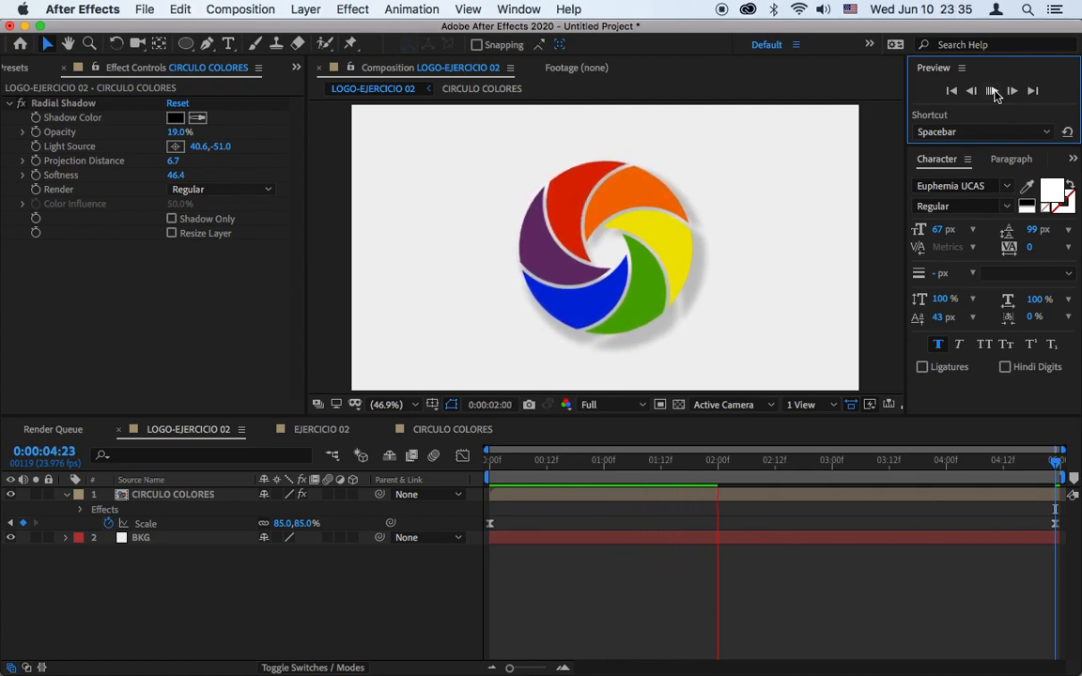
{"action": "left_click", "coordinate": [993, 93]}
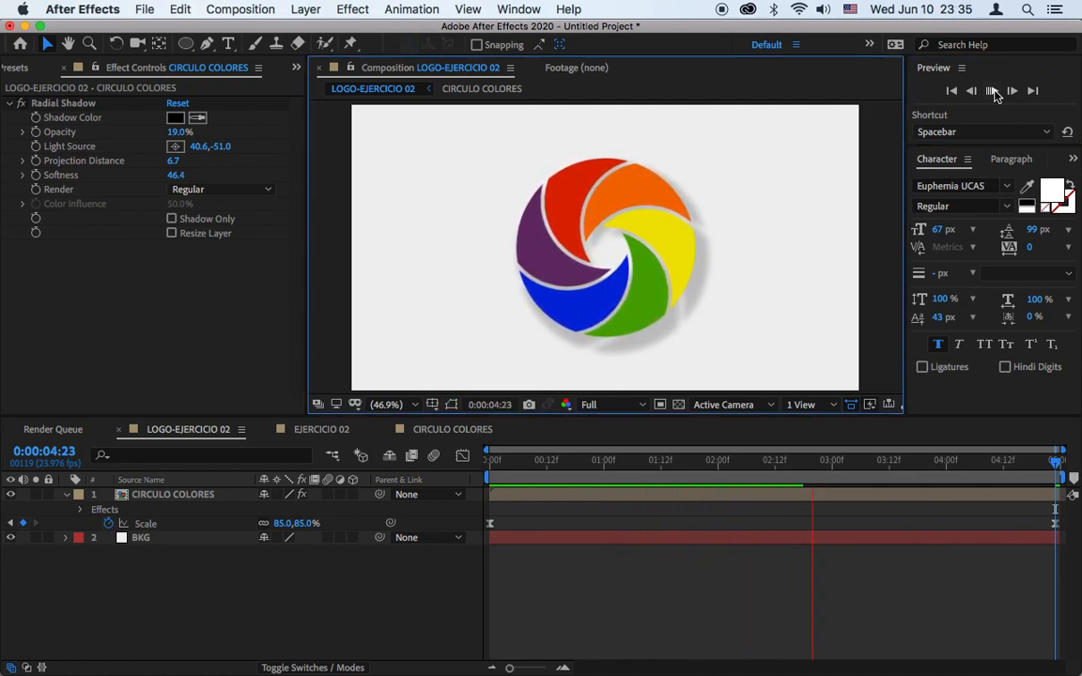
{"action": "left_click", "coordinate": [633, 477]}
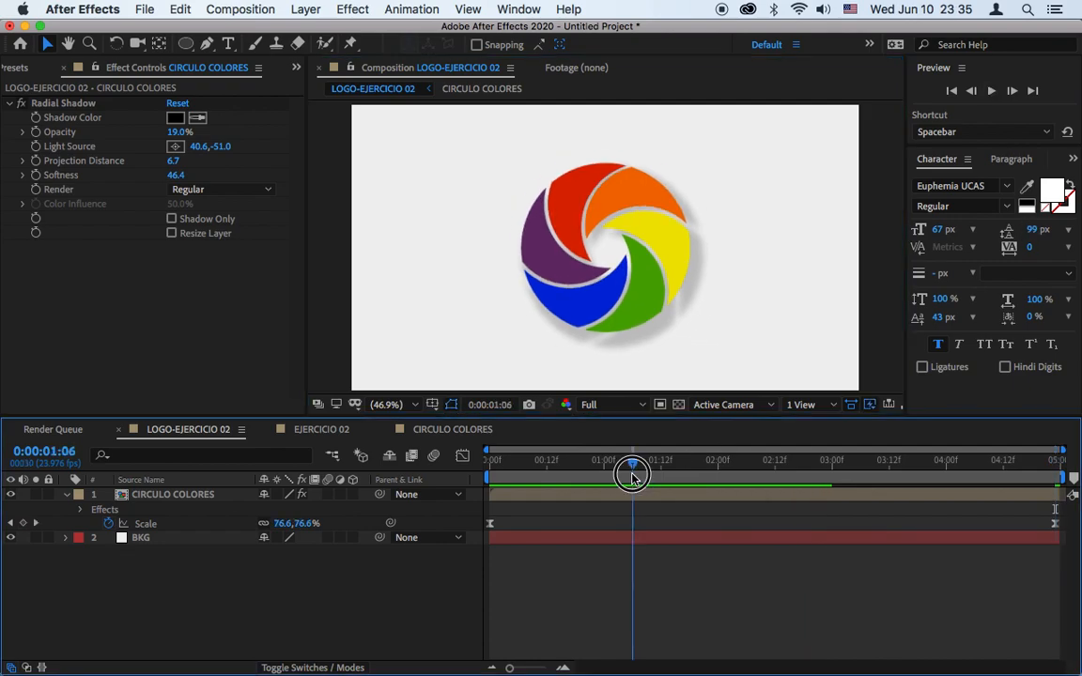
Enable motion blur for the CIRCULO COLORES composition and all six of its colour layers, and return to LOGO-EJERCICIO 02.
{"action": "left_click", "coordinate": [451, 429]}
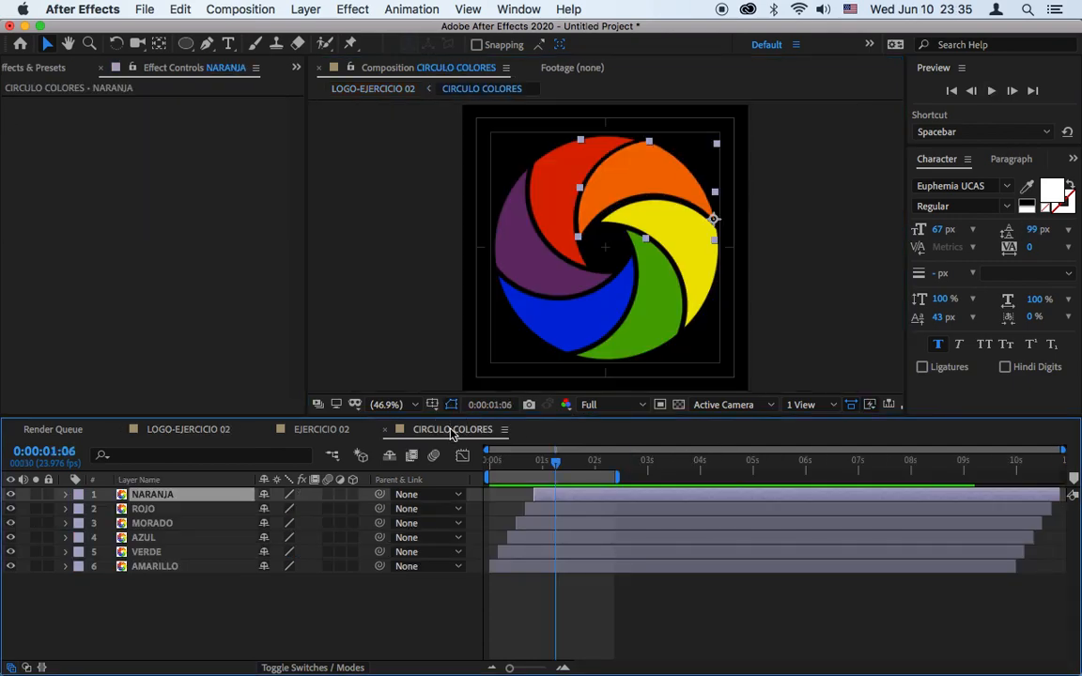
{"action": "left_click_drag", "start_coordinate": [329, 496], "coordinate": [336, 596]}
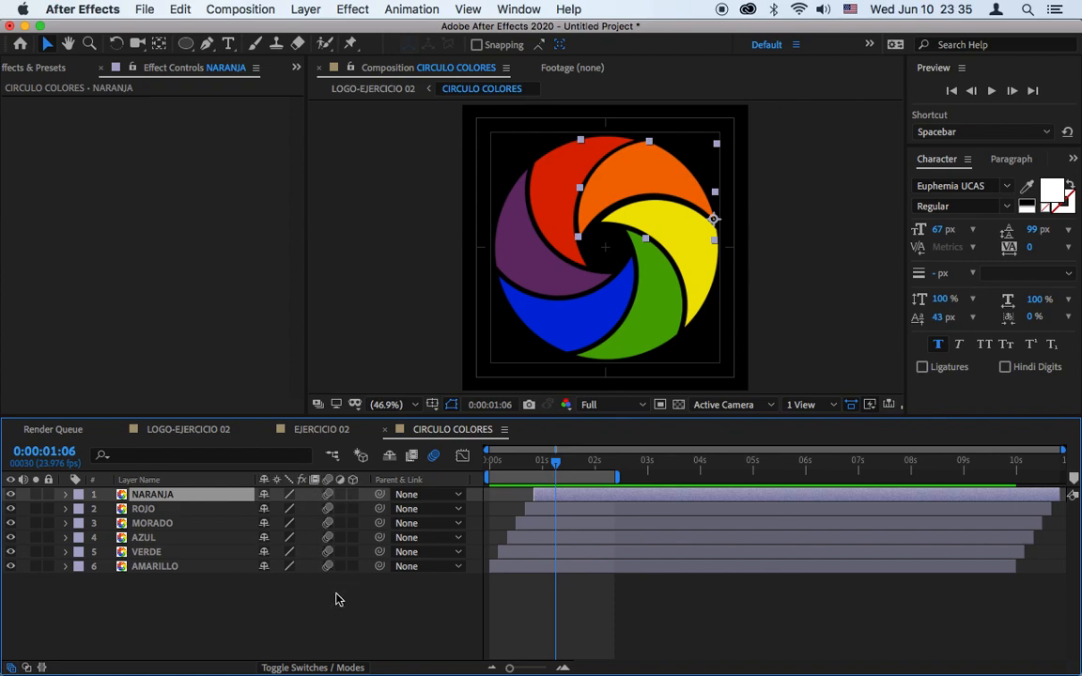
{"action": "left_click", "coordinate": [188, 429]}
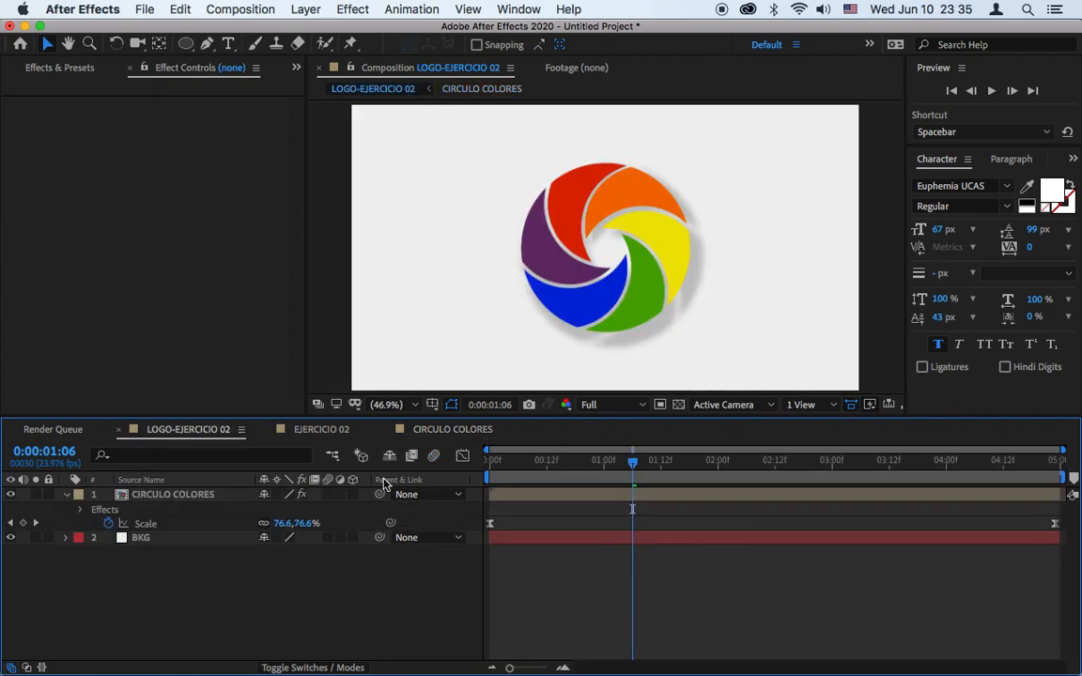
Enable motion blur for LOGO-EJERCICIO 02 and its CIRCULO COLORES layer, checking the animation at 0:00:00:12 and in a preview.
{"action": "left_click", "coordinate": [992, 92]}
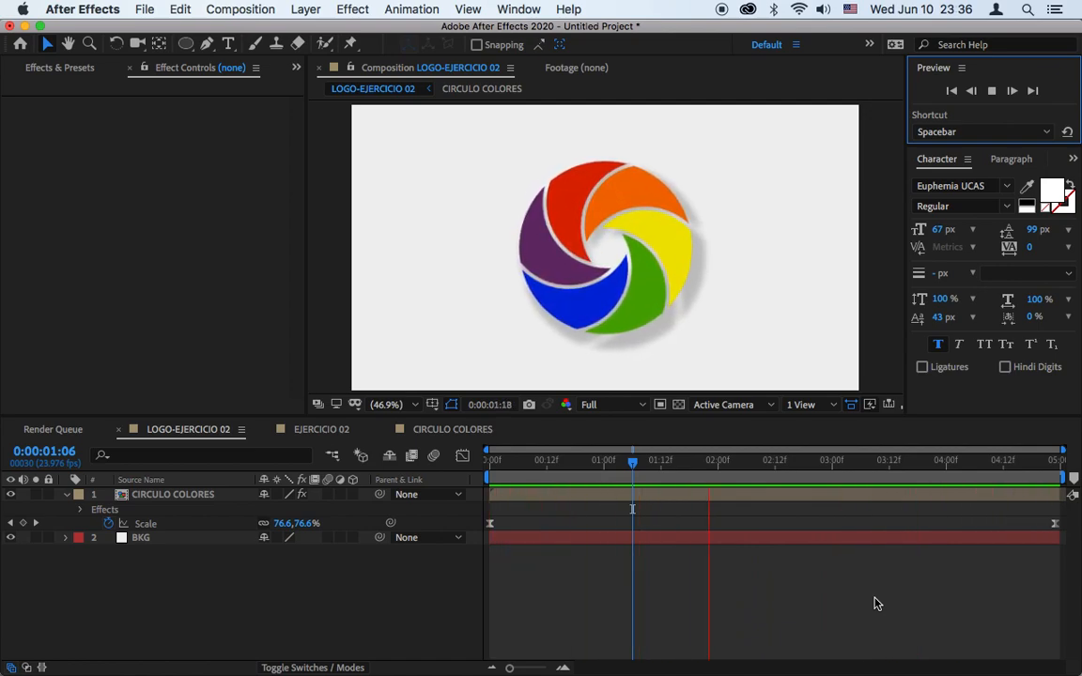
{"action": "key", "text": "space"}
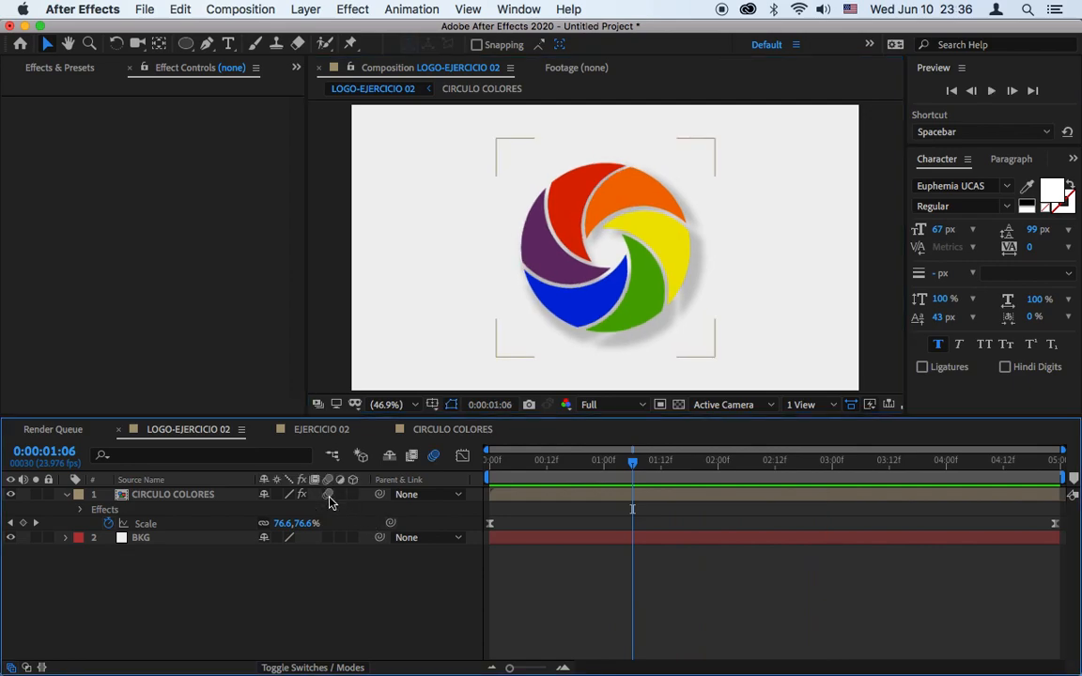
{"action": "left_click", "coordinate": [549, 463]}
{"action": "left_click_drag", "start_coordinate": [549, 465], "coordinate": [546, 467]}
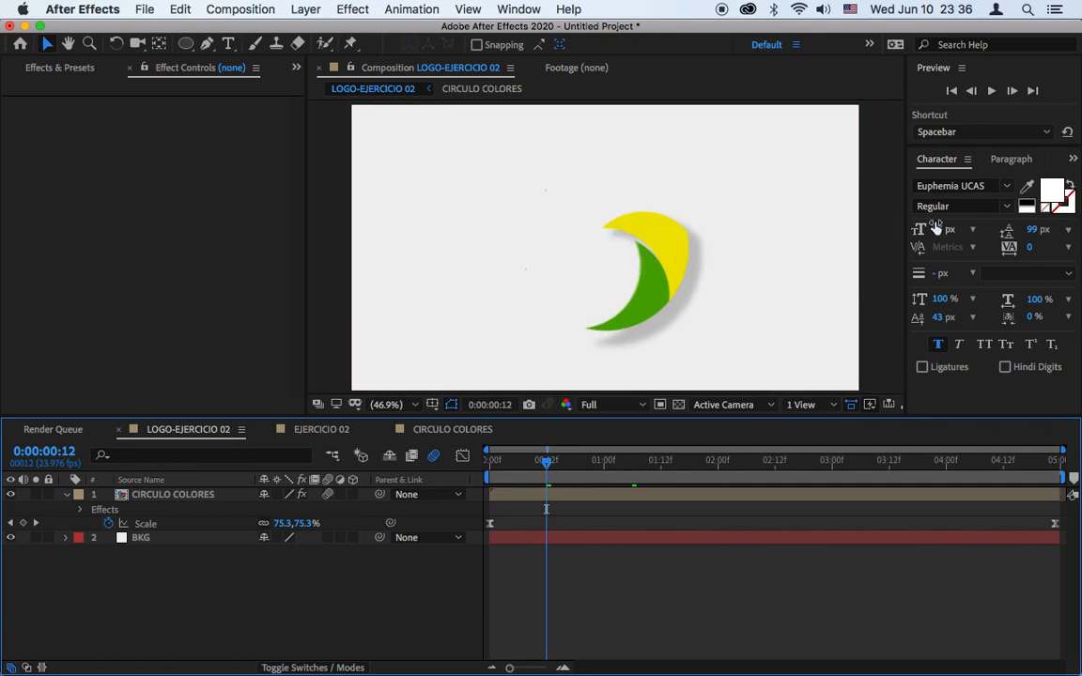
{"action": "left_click", "coordinate": [992, 91]}
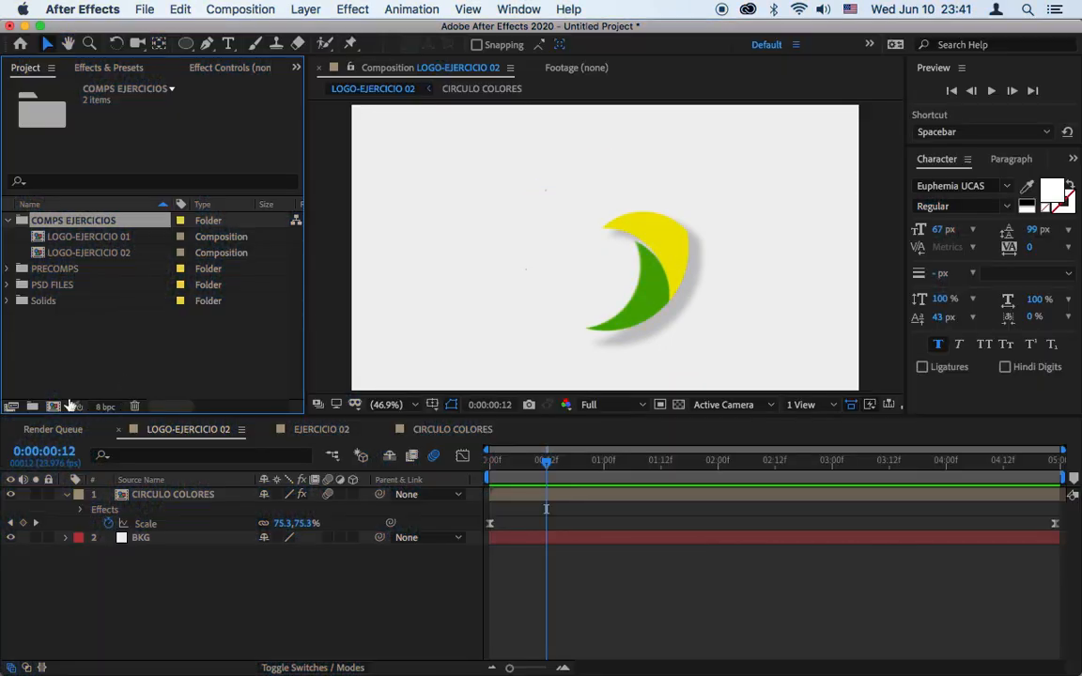
Create a composition LOGO-EJERCICIO 03 in the COMPS EJERCICIOS folder with the HDV/HDTV 720 29.97 preset, frame rate 23.976 and duration 0:00:05:00.
{"action": "left_click", "coordinate": [54, 407]}
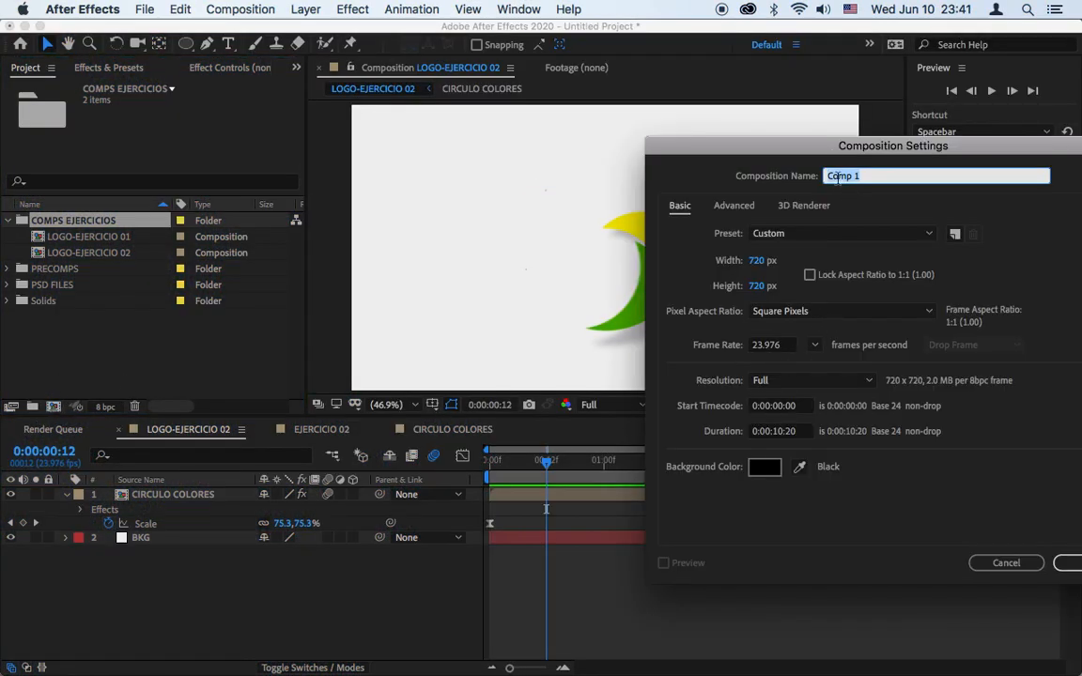
{"action": "left_click_drag", "start_coordinate": [832, 145], "coordinate": [556, 104]}
{"action": "type", "text": "EJERCICIO"}
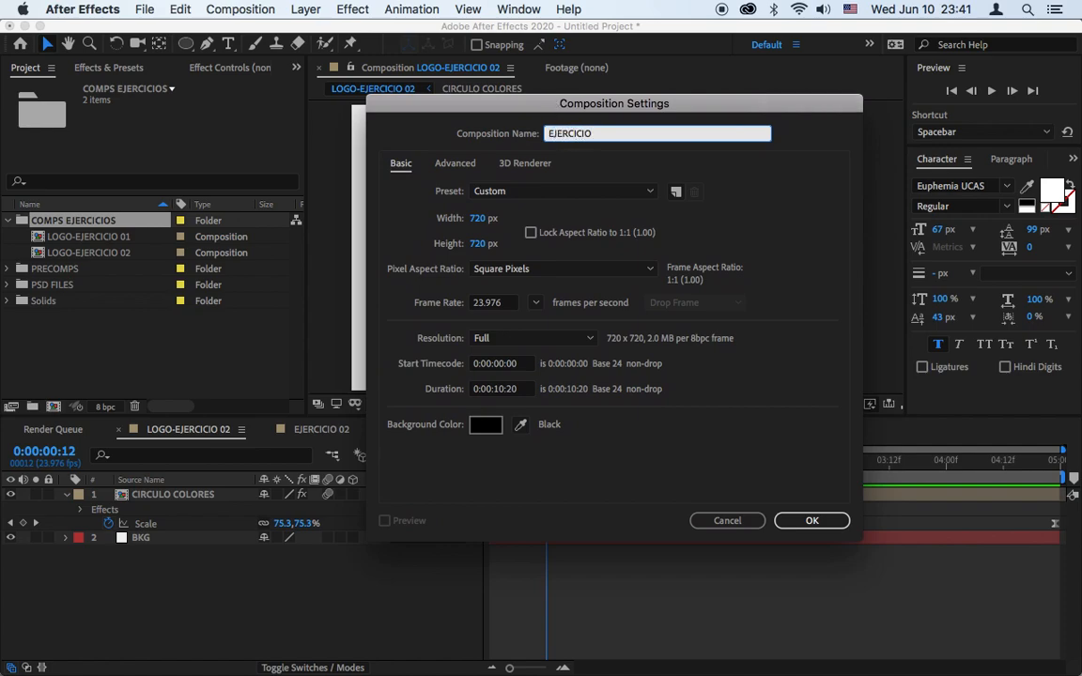
{"action": "type", "text": "LOGO-"}
{"action": "left_click", "coordinate": [507, 191]}
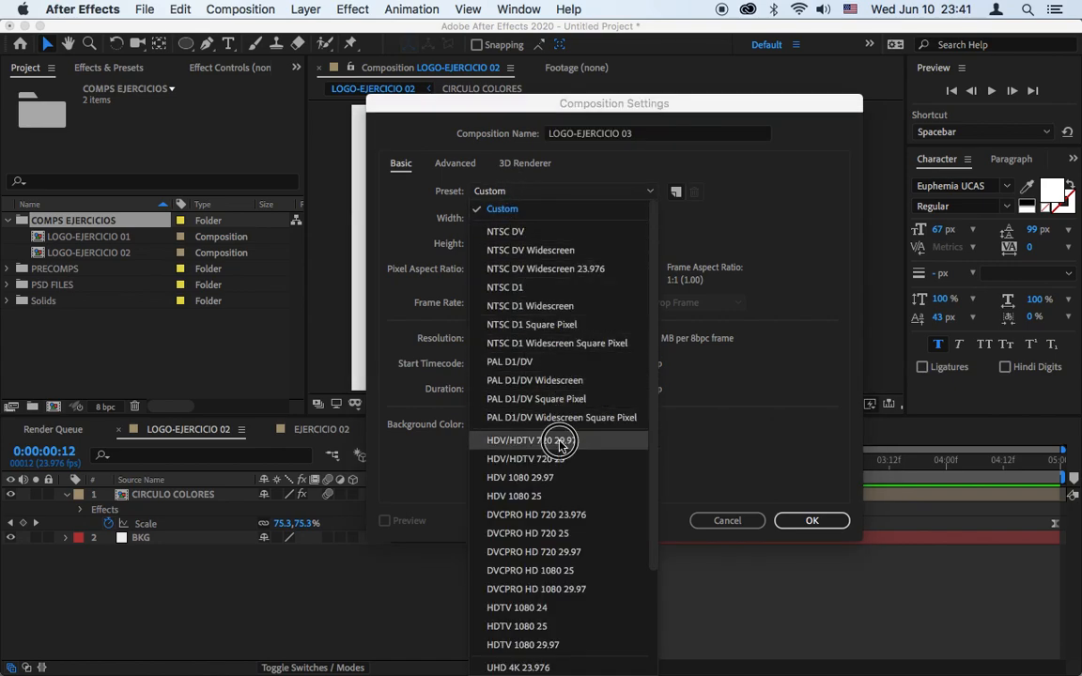
{"action": "left_click", "coordinate": [601, 442]}
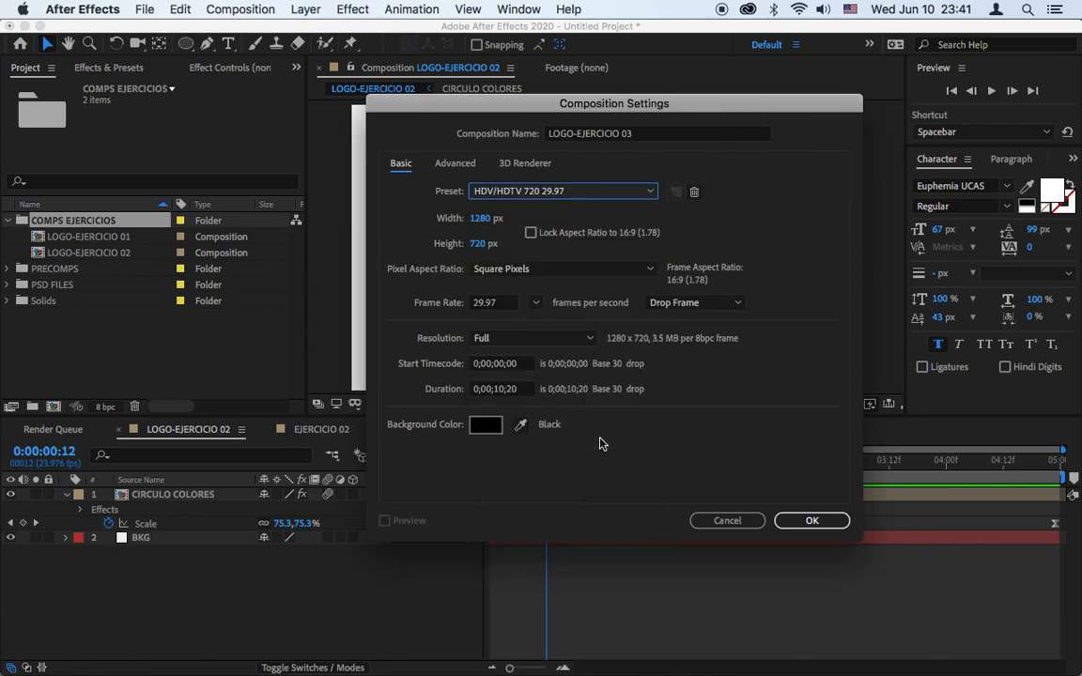
{"action": "left_click", "coordinate": [535, 306]}
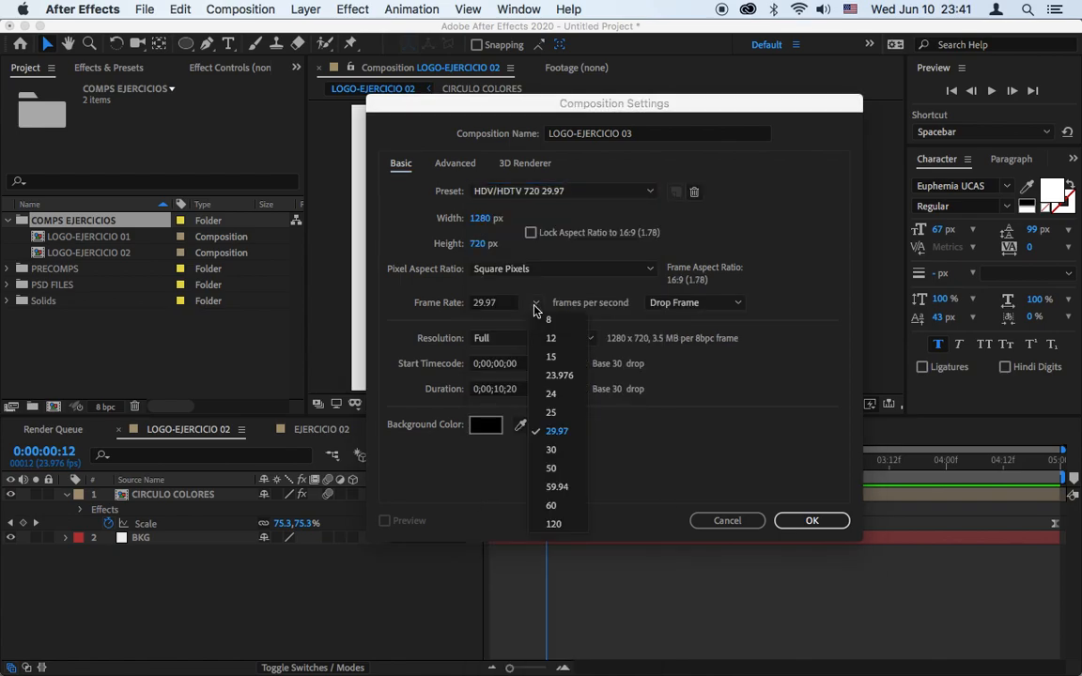
{"action": "left_click", "coordinate": [554, 375]}
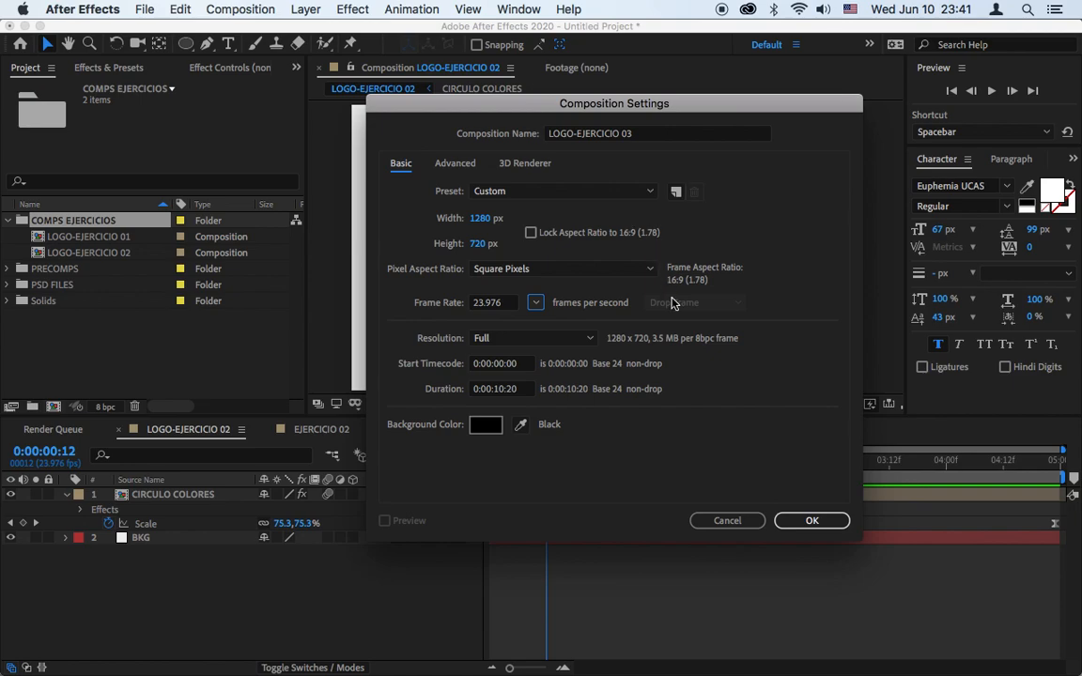
{"action": "left_click", "coordinate": [500, 392]}
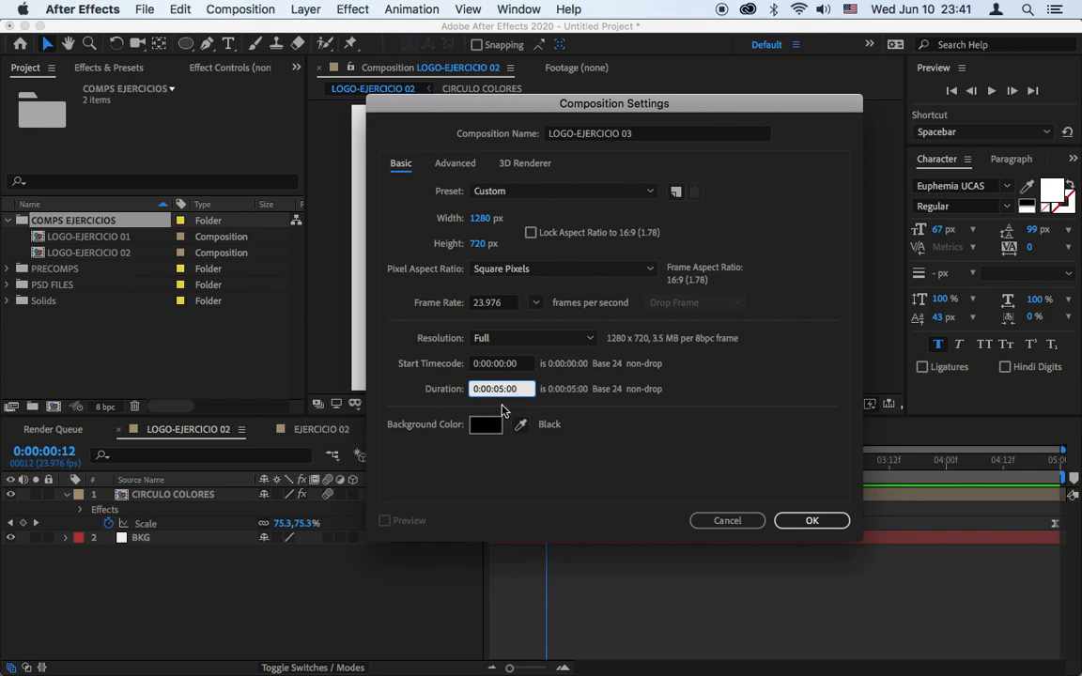
{"action": "left_click", "coordinate": [813, 520]}
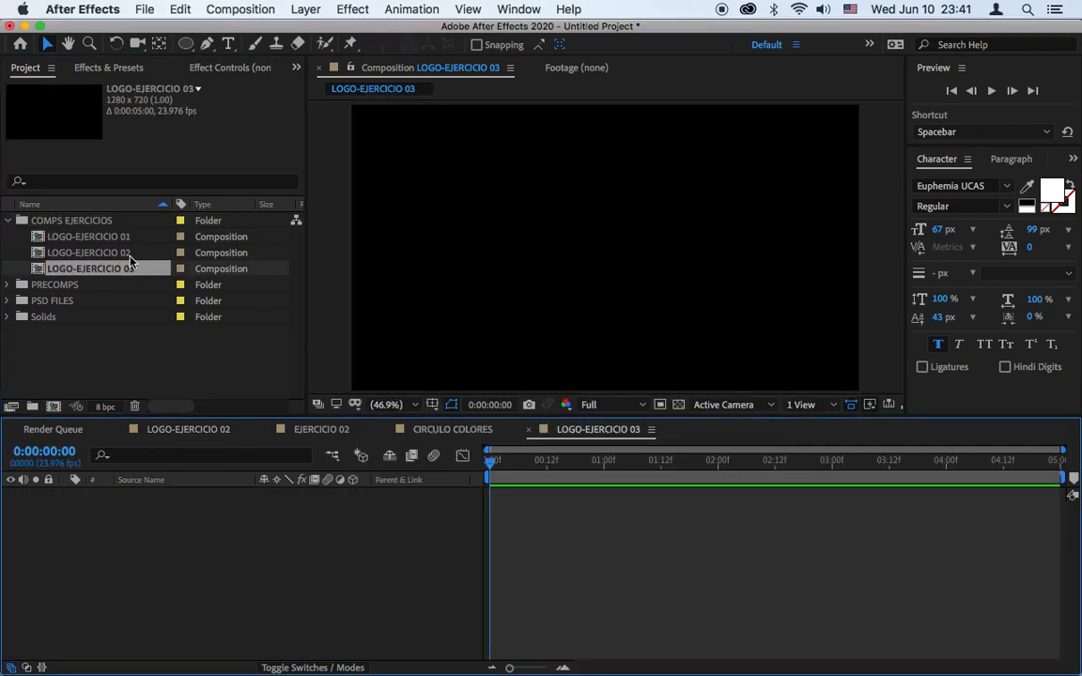
Open the EJERCICIO 03 composition from the PSD FILES folder and copy all five of its layers.
{"action": "left_click", "coordinate": [120, 253]}
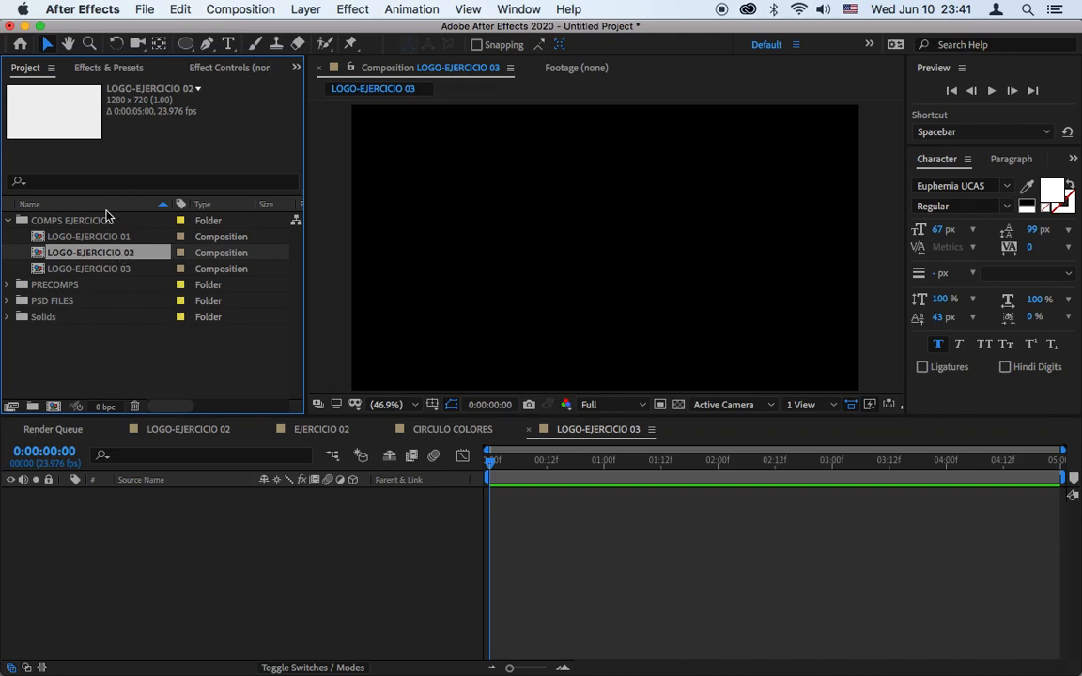
{"action": "left_click", "coordinate": [92, 237]}
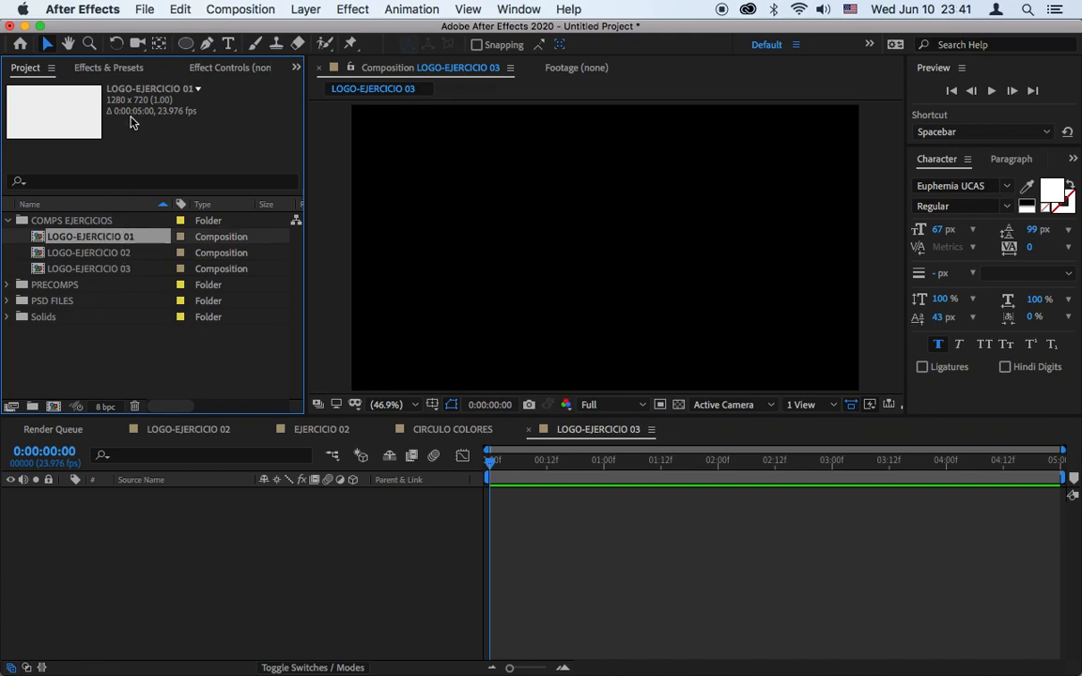
{"action": "left_click", "coordinate": [107, 269]}
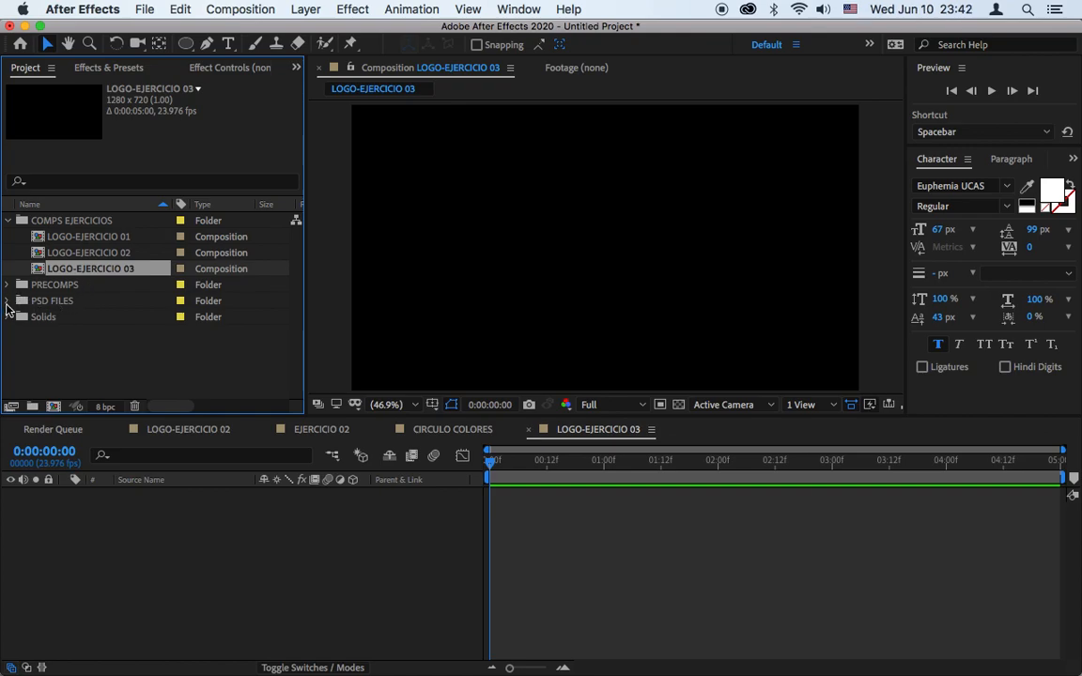
{"action": "left_click", "coordinate": [8, 301]}
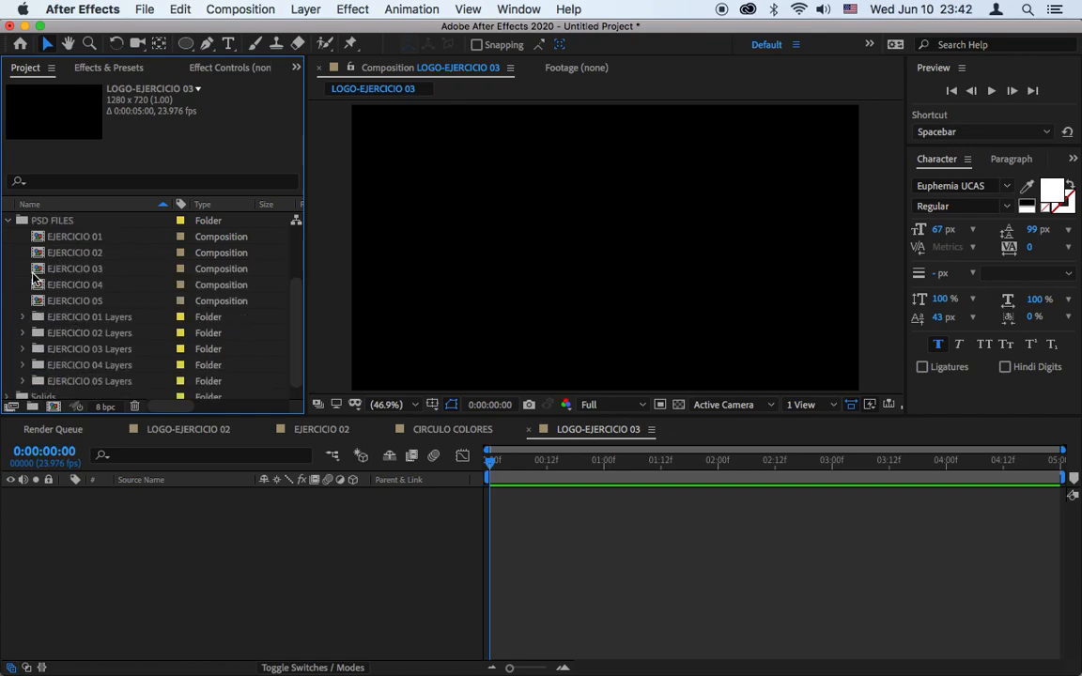
{"action": "double_click", "coordinate": [38, 270]}
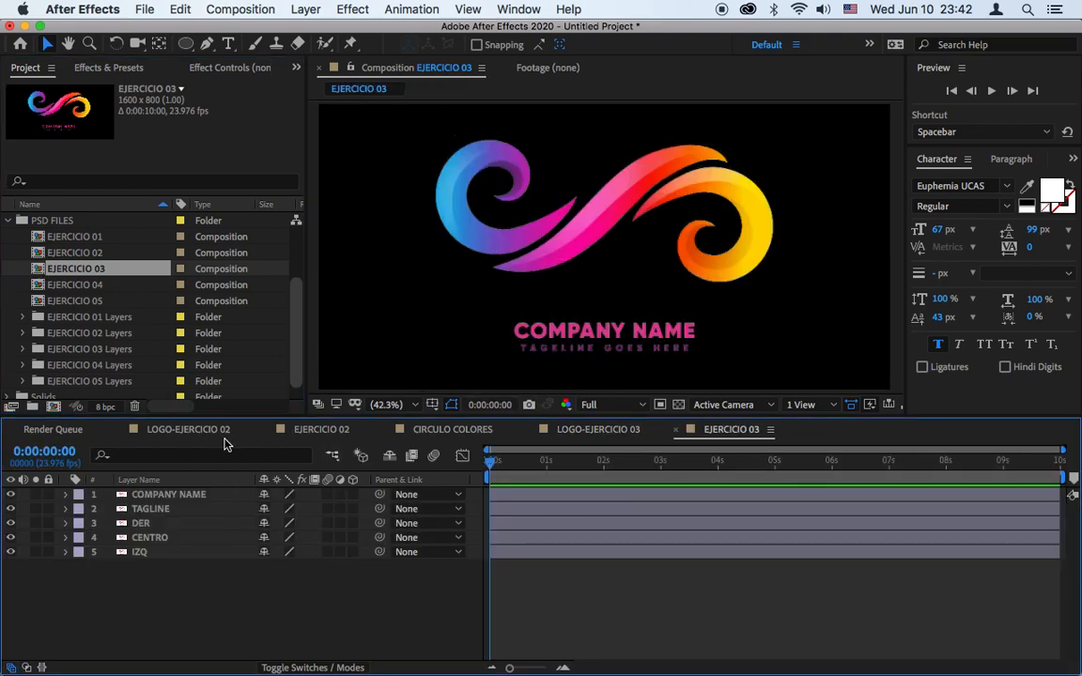
{"action": "left_click", "coordinate": [158, 495]}
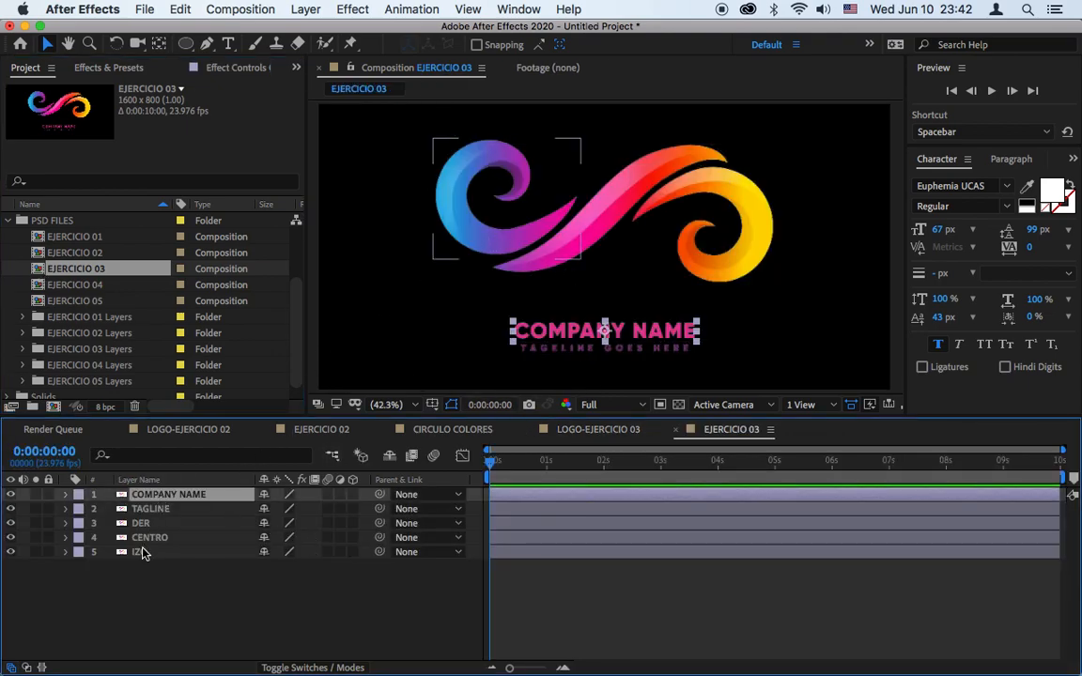
{"action": "left_click", "coordinate": [142, 553], "text": "shift"}
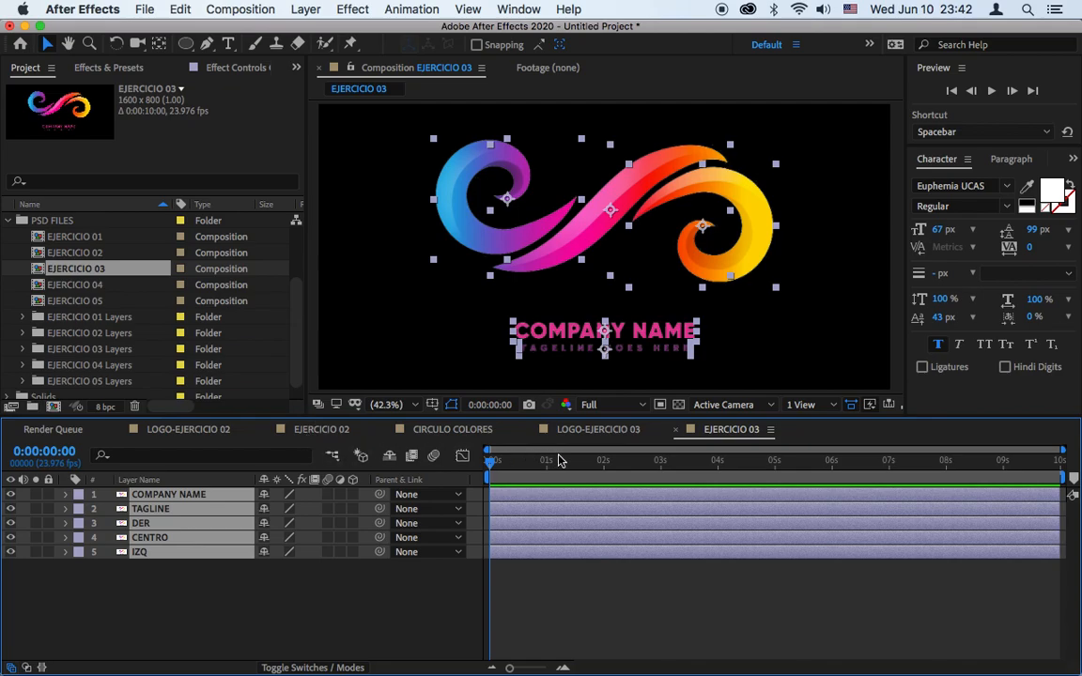
Paste the copied COMPANY NAME, TAGLINE, DER, CENTRO and IZQ layers into the LOGO-EJERCICIO 03 composition.
{"action": "left_click", "coordinate": [599, 432]}
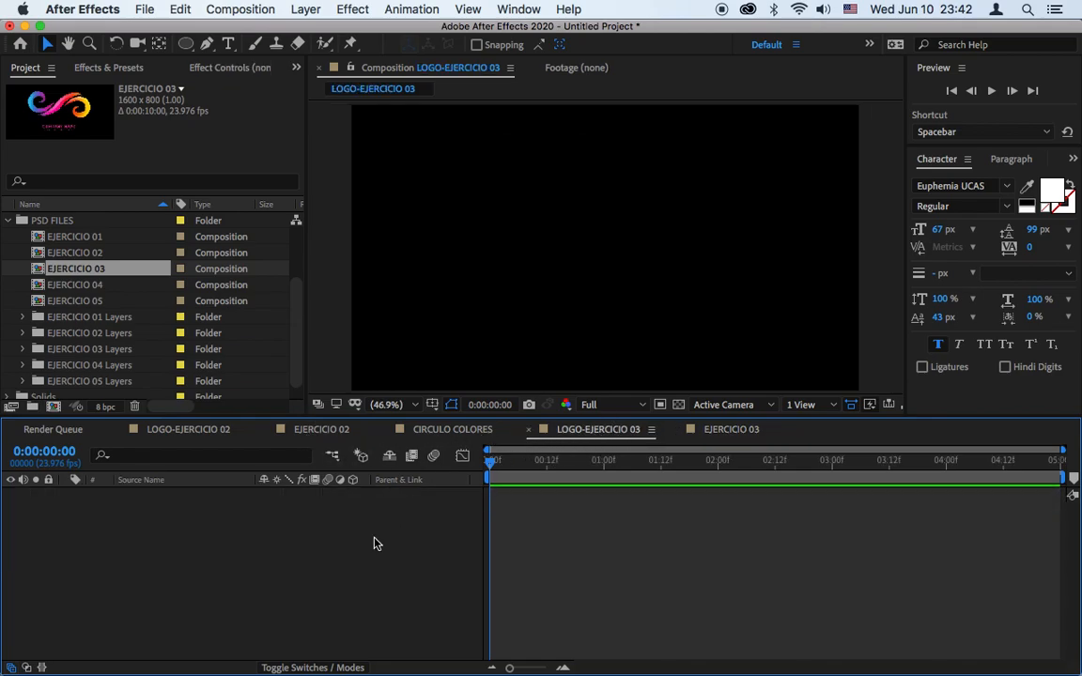
{"action": "left_click", "coordinate": [239, 11]}
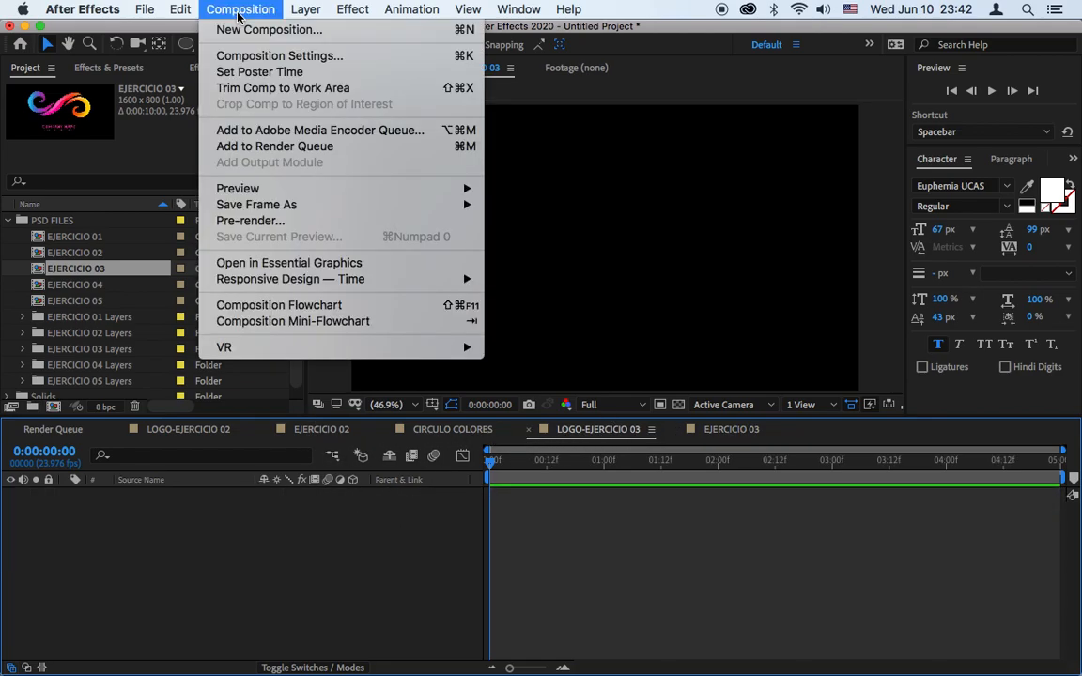
{"action": "mouse_move", "coordinate": [184, 12]}
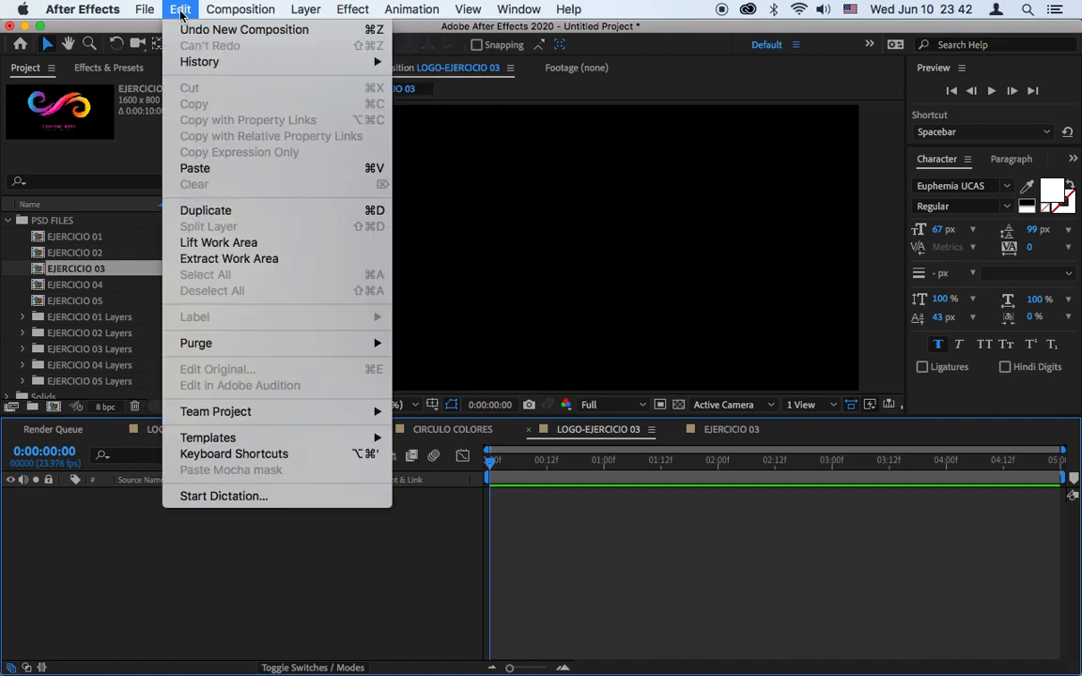
{"action": "left_click", "coordinate": [218, 169]}
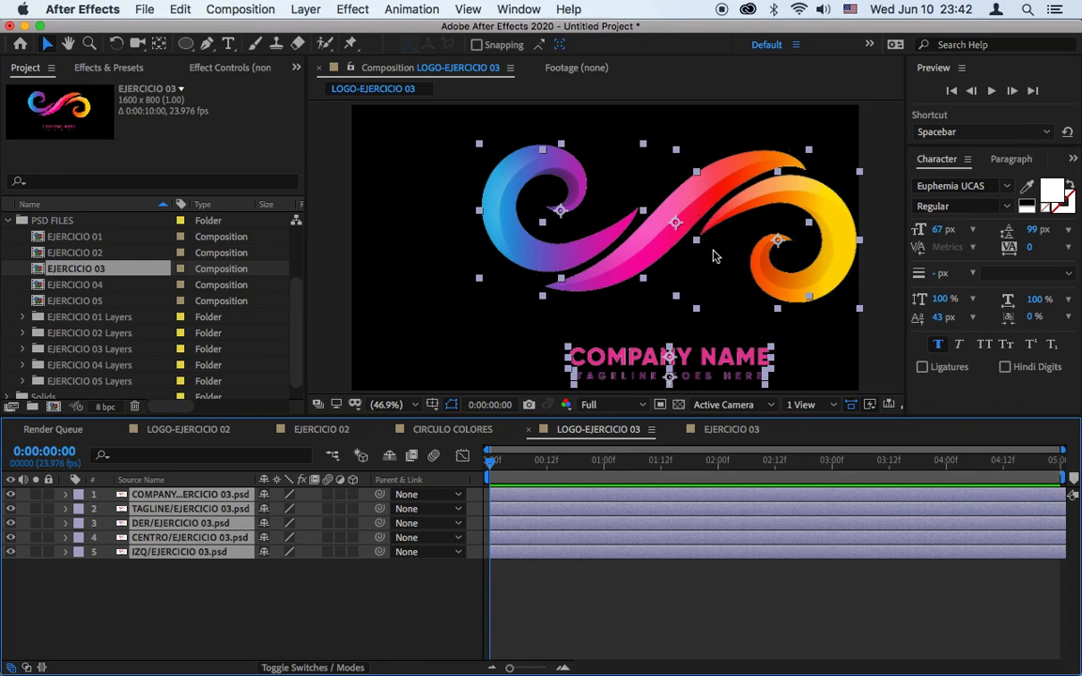
Show the title/action safe guides and move all the logo layers together to centre them horizontally in the frame.
{"action": "left_click", "coordinate": [431, 404]}
{"action": "left_click", "coordinate": [474, 418]}
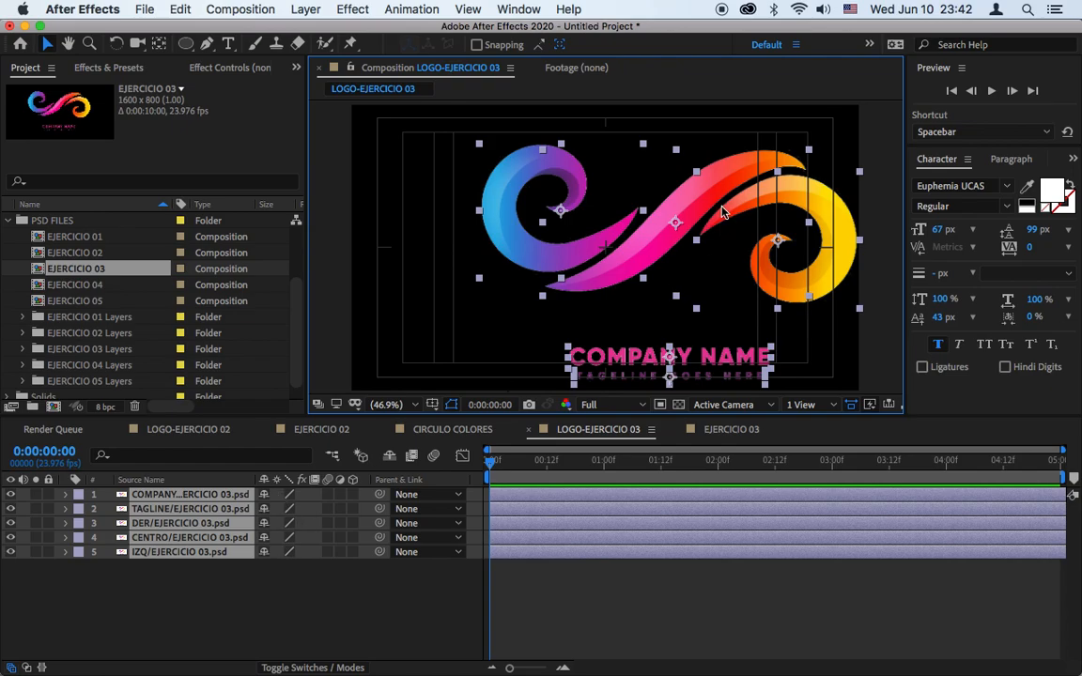
{"action": "left_click_drag", "start_coordinate": [704, 199], "coordinate": [643, 185]}
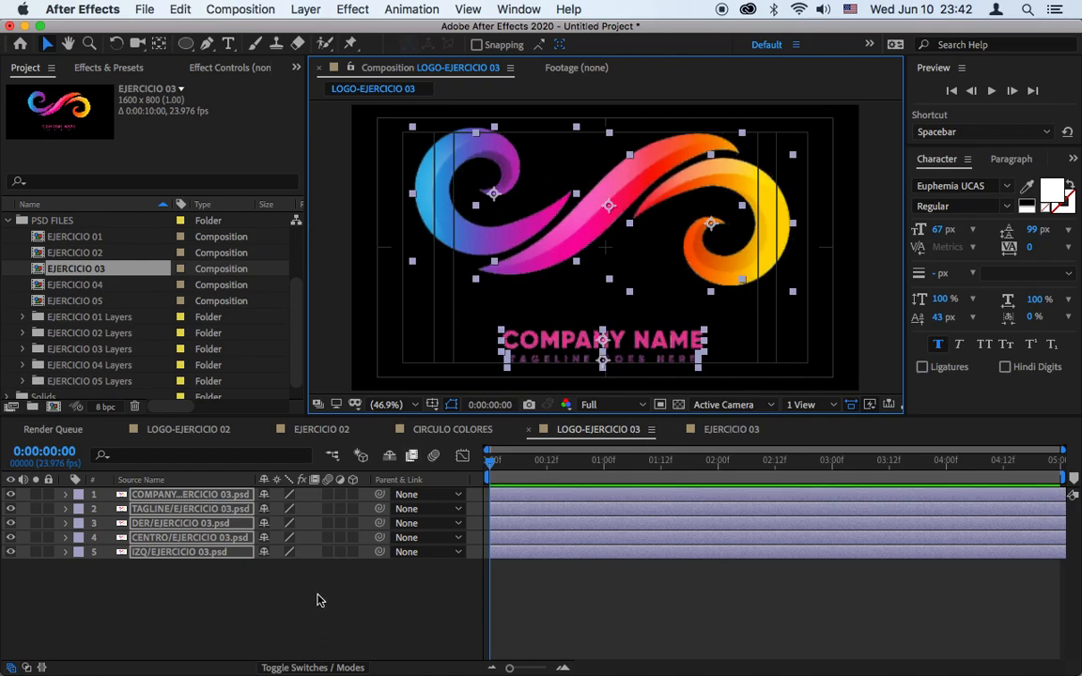
Show layer names instead of source names and parent TAGLINE, DER, CENTRO and IZQ to COMPANY NAME.
{"action": "left_click", "coordinate": [220, 482]}
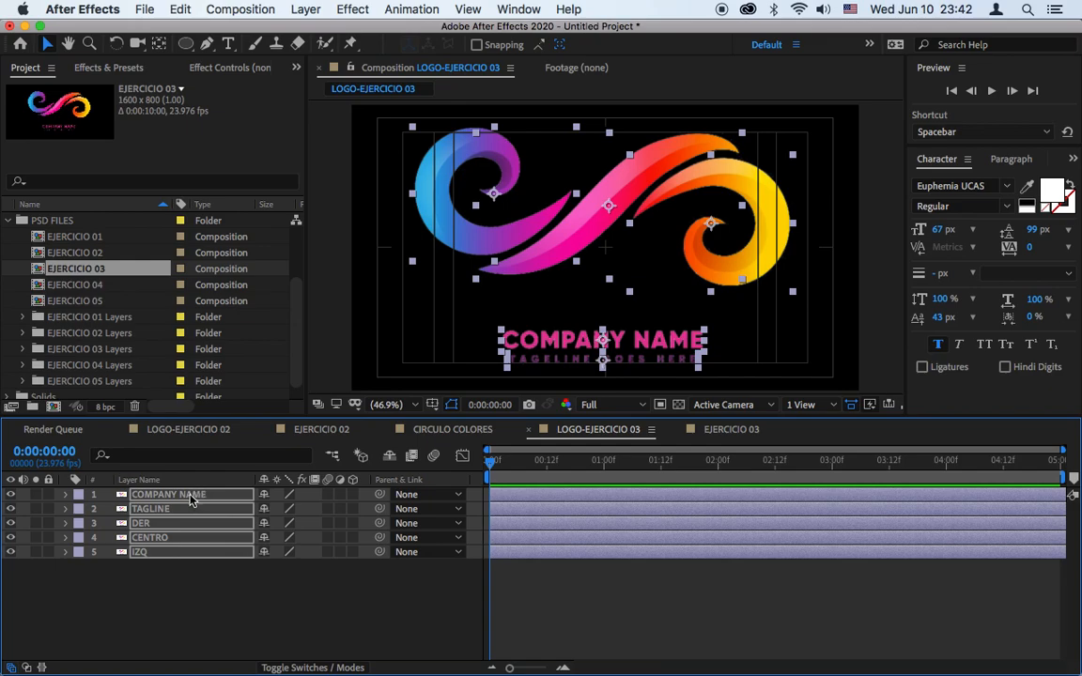
{"action": "left_click_drag", "start_coordinate": [380, 508], "coordinate": [198, 494]}
{"action": "left_click", "coordinate": [205, 579]}
Scale the COMPANY NAME parent layer to 71% and raise it to a Y position of 478.9.
{"action": "left_click", "coordinate": [193, 494]}
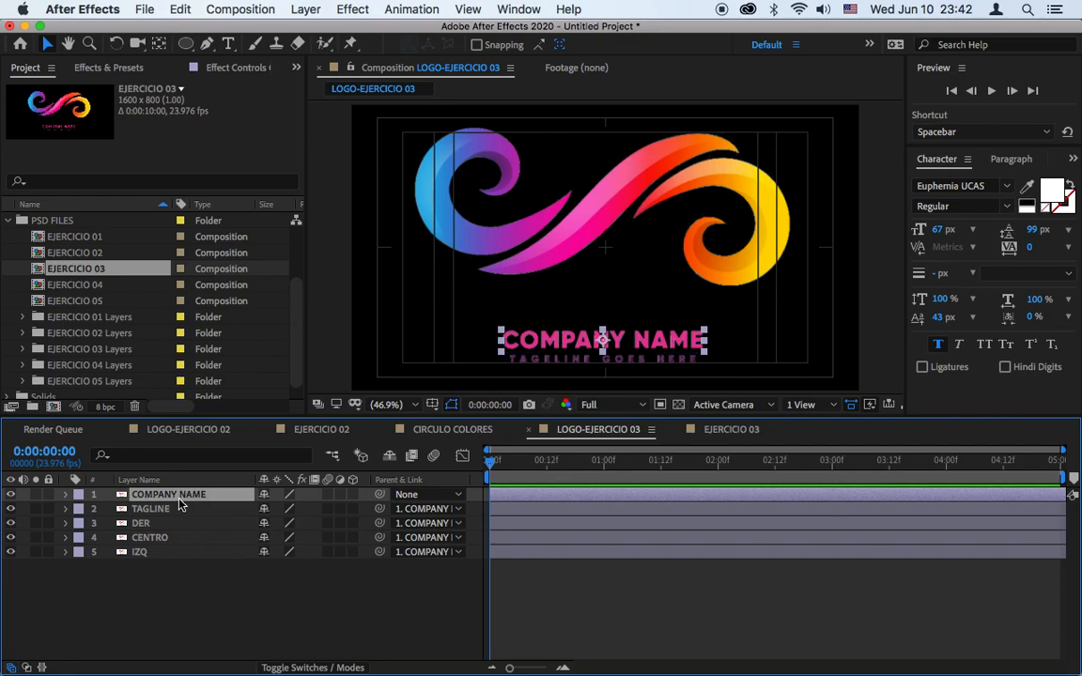
{"action": "key", "text": "s"}
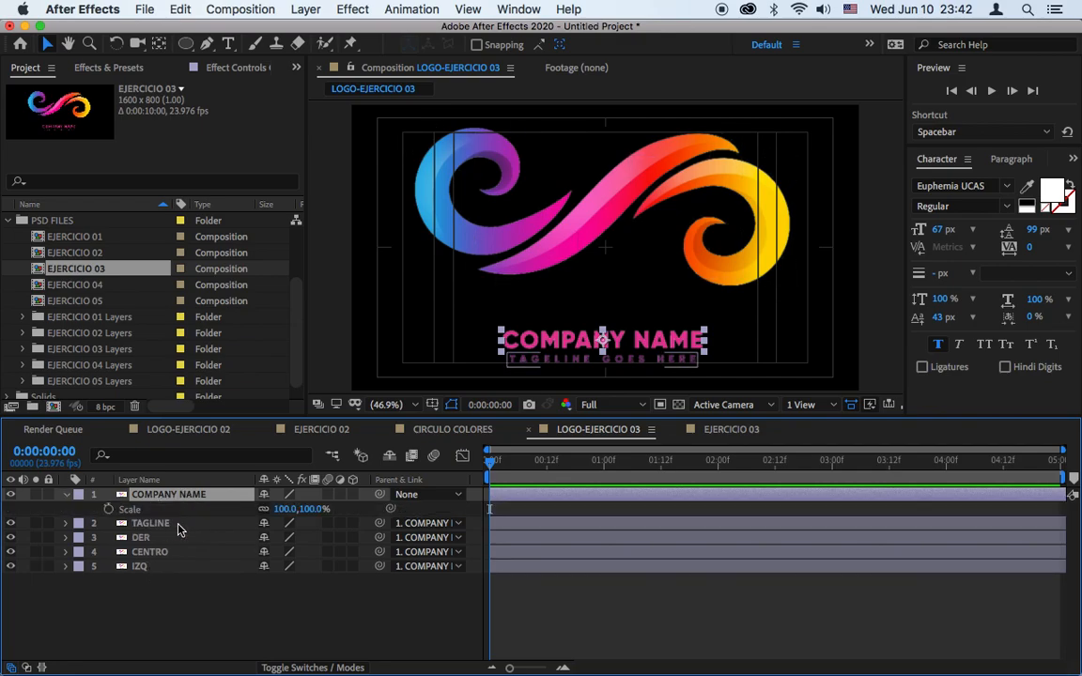
{"action": "mouse_move", "coordinate": [279, 509]}
{"action": "left_mouse_down"}
{"action": "mouse_move", "coordinate": [254, 515]}
{"action": "mouse_move", "coordinate": [273, 516]}
{"action": "mouse_move", "coordinate": [266, 524]}
{"action": "left_mouse_up"}
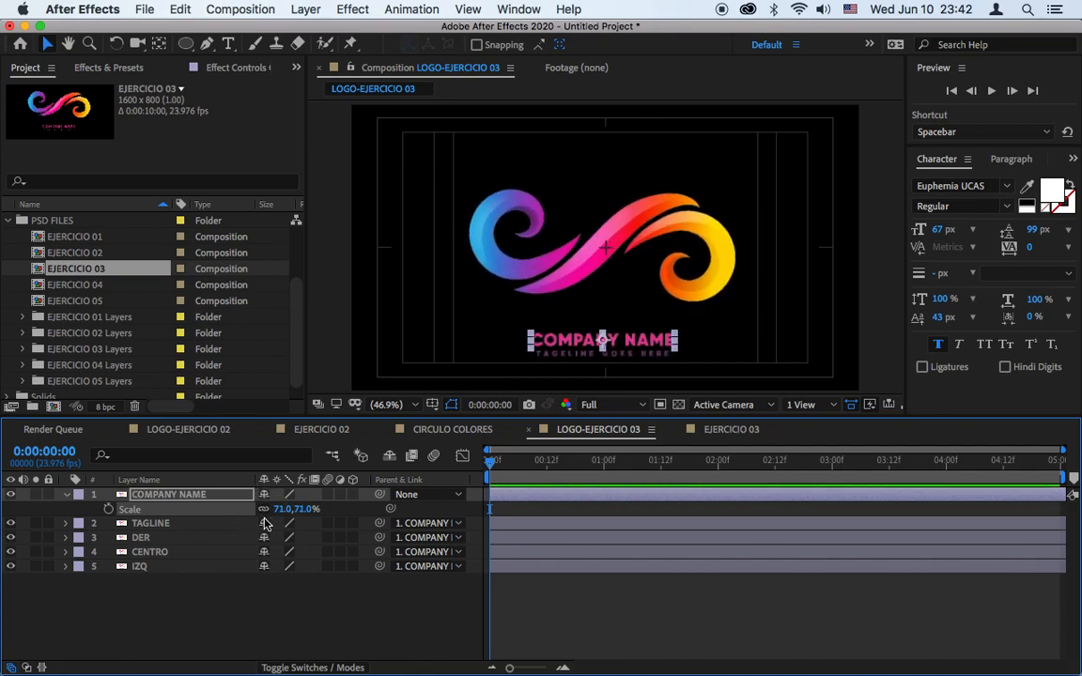
{"action": "key", "text": "p"}
{"action": "left_click_drag", "start_coordinate": [298, 510], "coordinate": [186, 536]}
{"action": "left_click", "coordinate": [212, 622]}
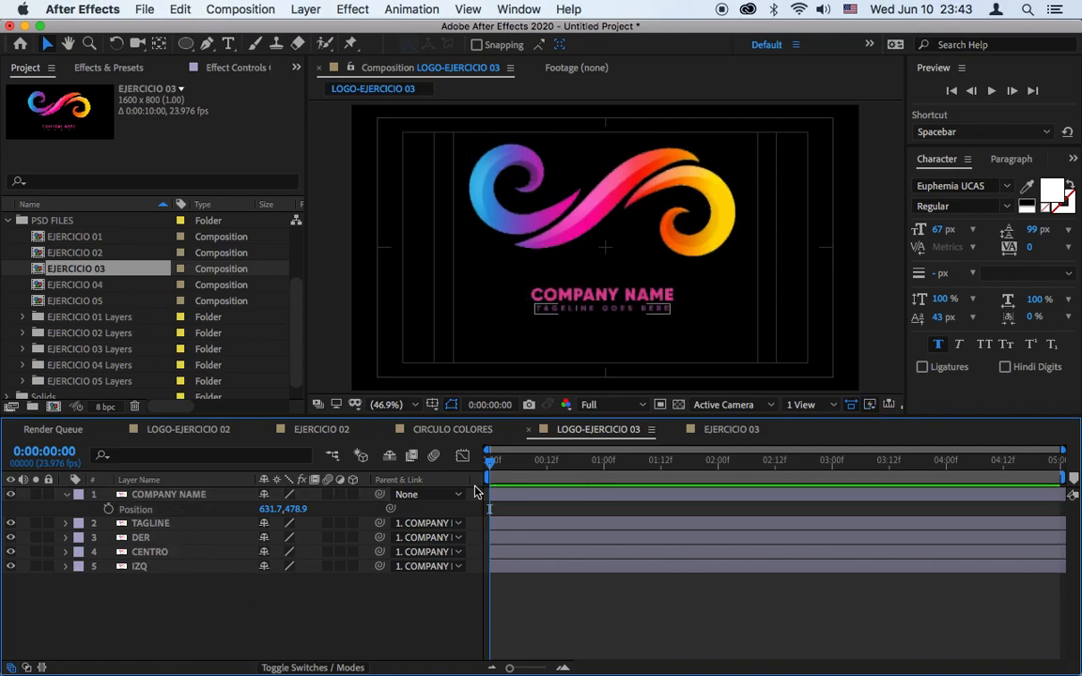
Remove the parent link from TAGLINE, DER, CENTRO and IZQ, and collapse the COMPANY NAME properties.
{"action": "left_click", "coordinate": [169, 537]}
{"action": "left_click", "coordinate": [169, 523]}
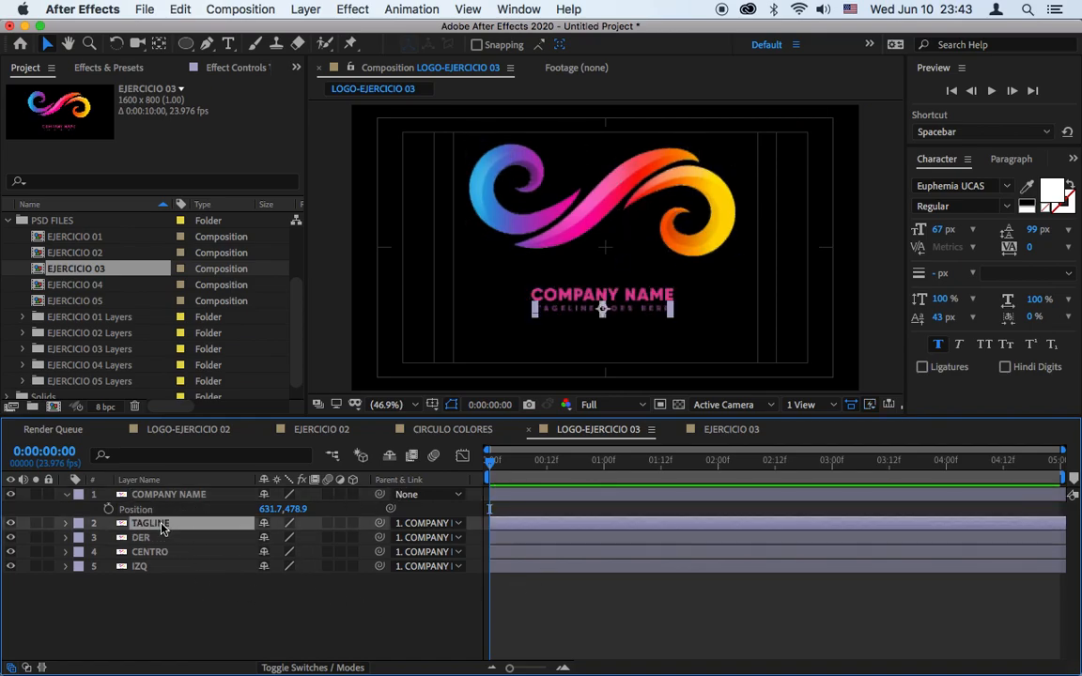
{"action": "left_click", "coordinate": [158, 567], "text": "shift"}
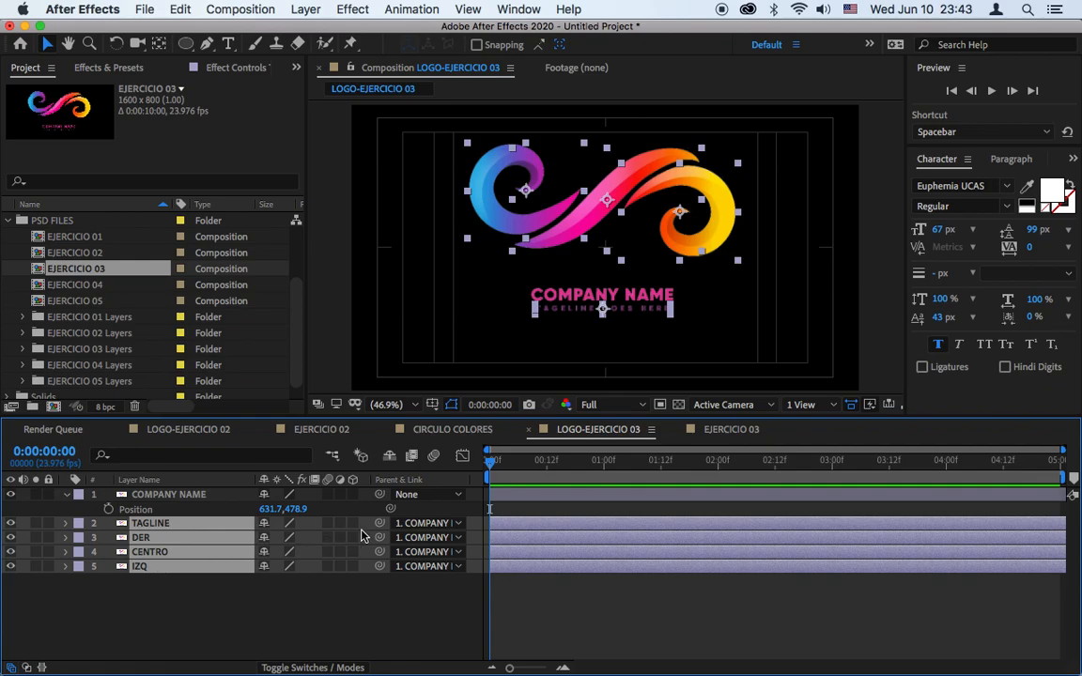
{"action": "left_click", "coordinate": [457, 523]}
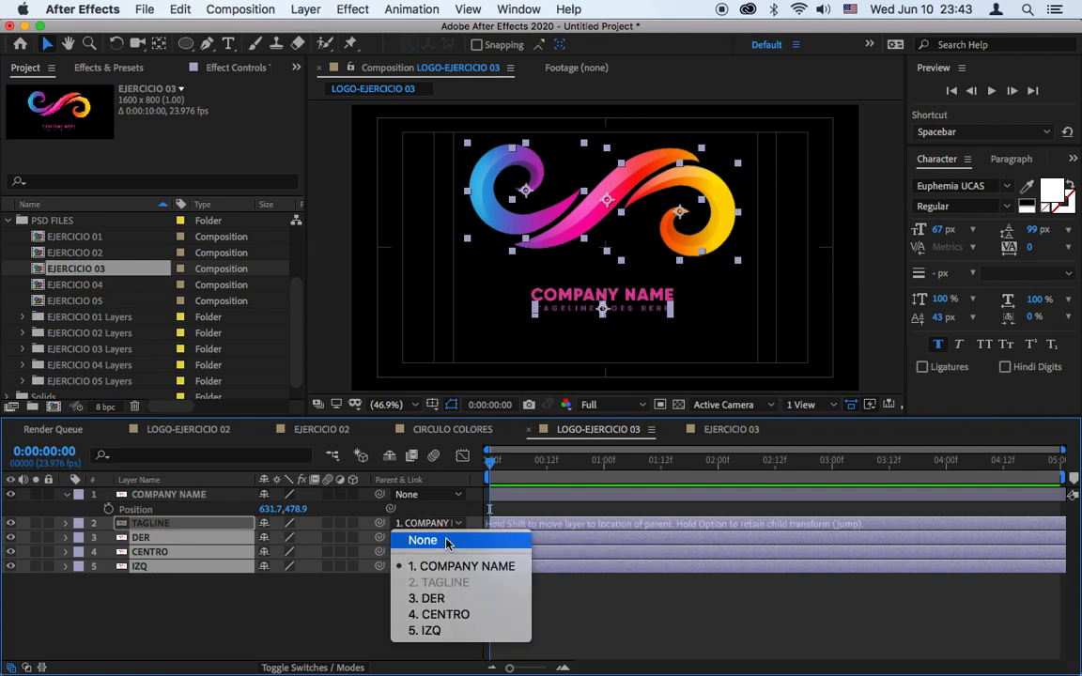
{"action": "left_click", "coordinate": [446, 541]}
{"action": "left_click", "coordinate": [430, 596]}
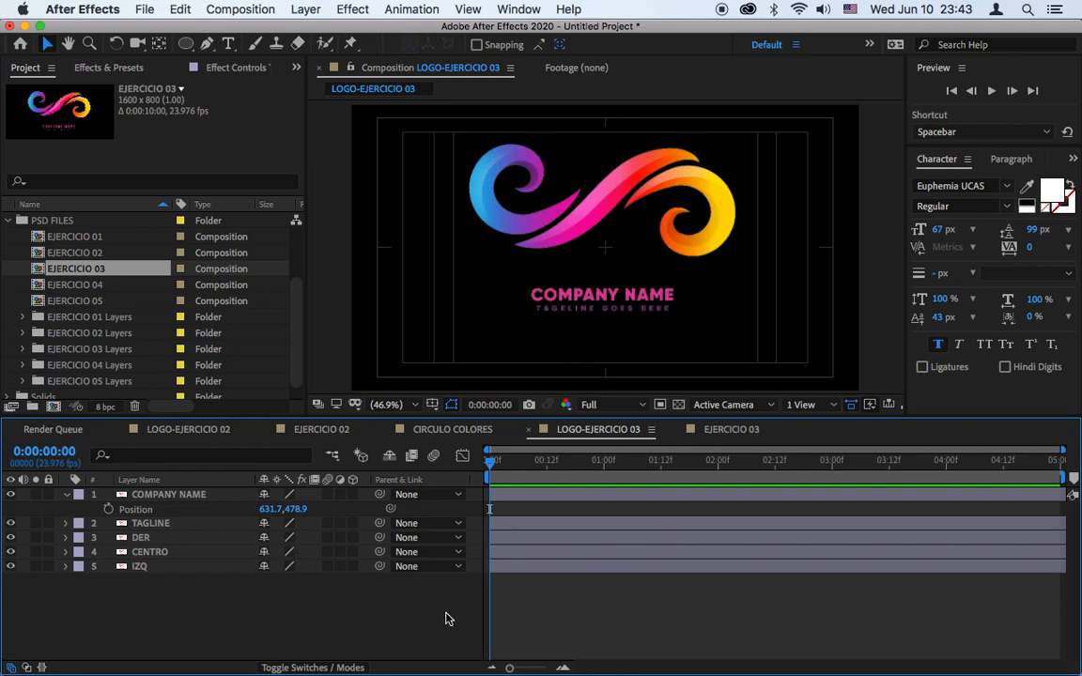
{"action": "left_click", "coordinate": [68, 496]}
Switch the visibility of IZQ, CENTRO and DER off and on to examine which logo part each layer holds.
{"action": "left_click", "coordinate": [223, 552]}
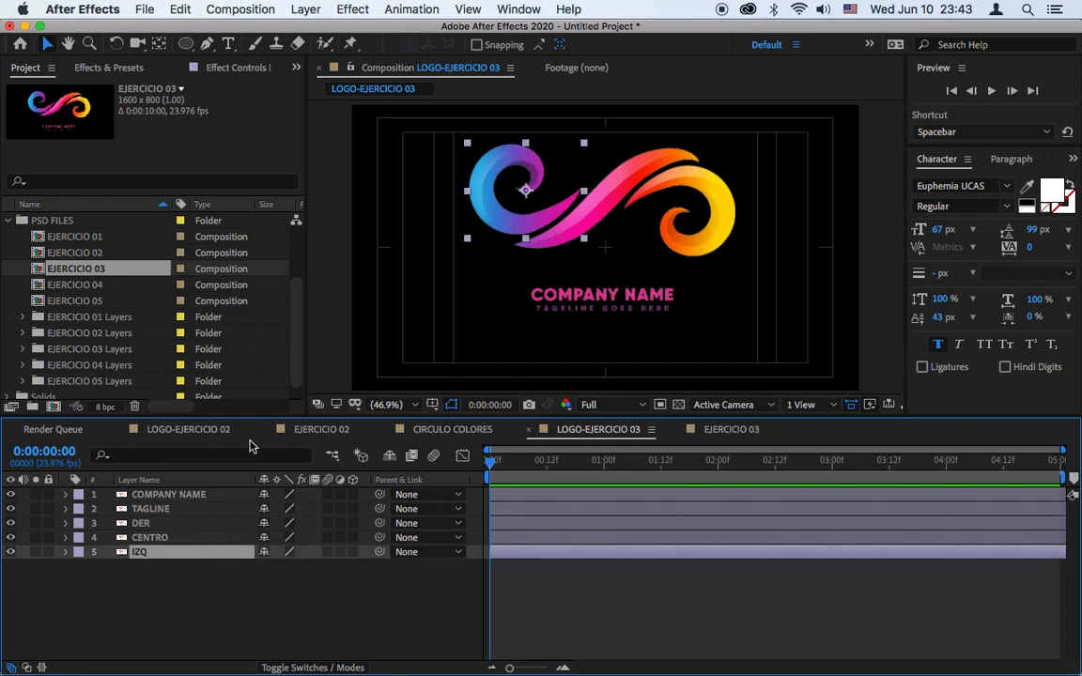
{"action": "left_click", "coordinate": [11, 553]}
{"action": "left_click", "coordinate": [11, 553]}
{"action": "left_click", "coordinate": [12, 538]}
{"action": "left_click", "coordinate": [11, 538]}
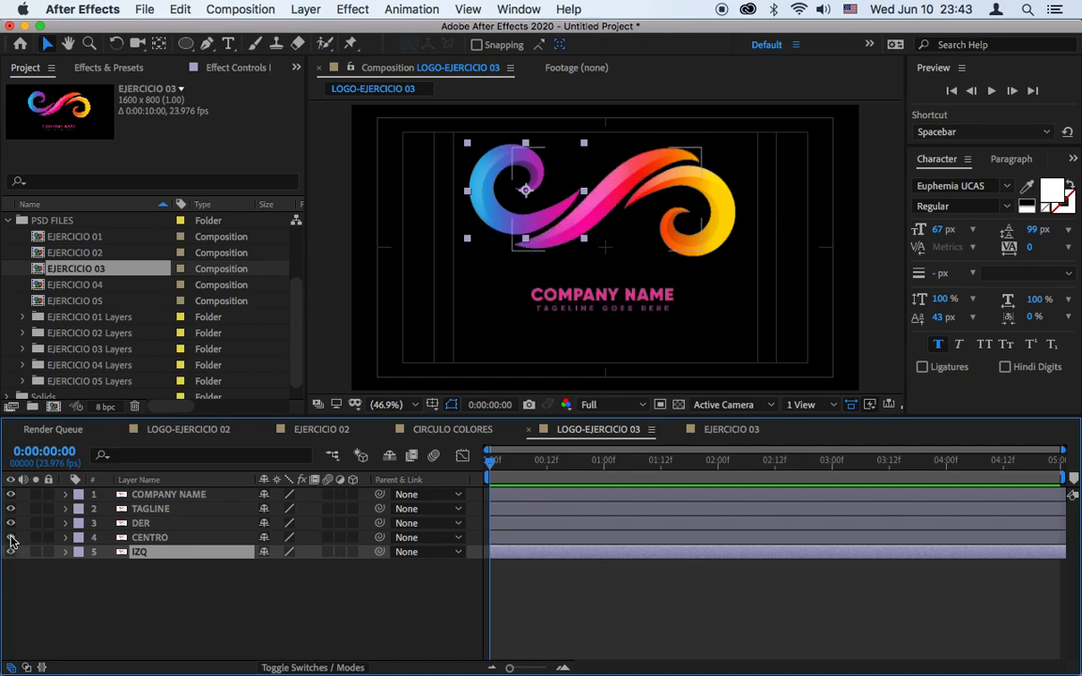
{"action": "left_click", "coordinate": [11, 524]}
{"action": "left_click", "coordinate": [10, 524]}
{"action": "left_click", "coordinate": [90, 588]}
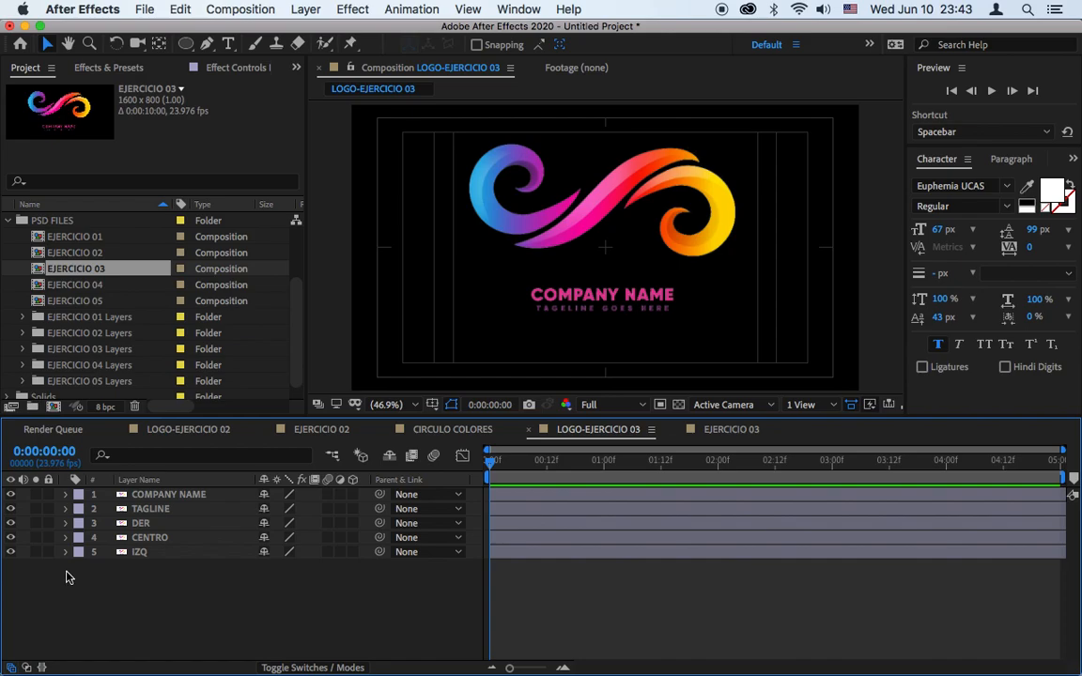
Solo the IZQ layer and set the composition view to 100% magnification around its swirl.
{"action": "left_click", "coordinate": [36, 552]}
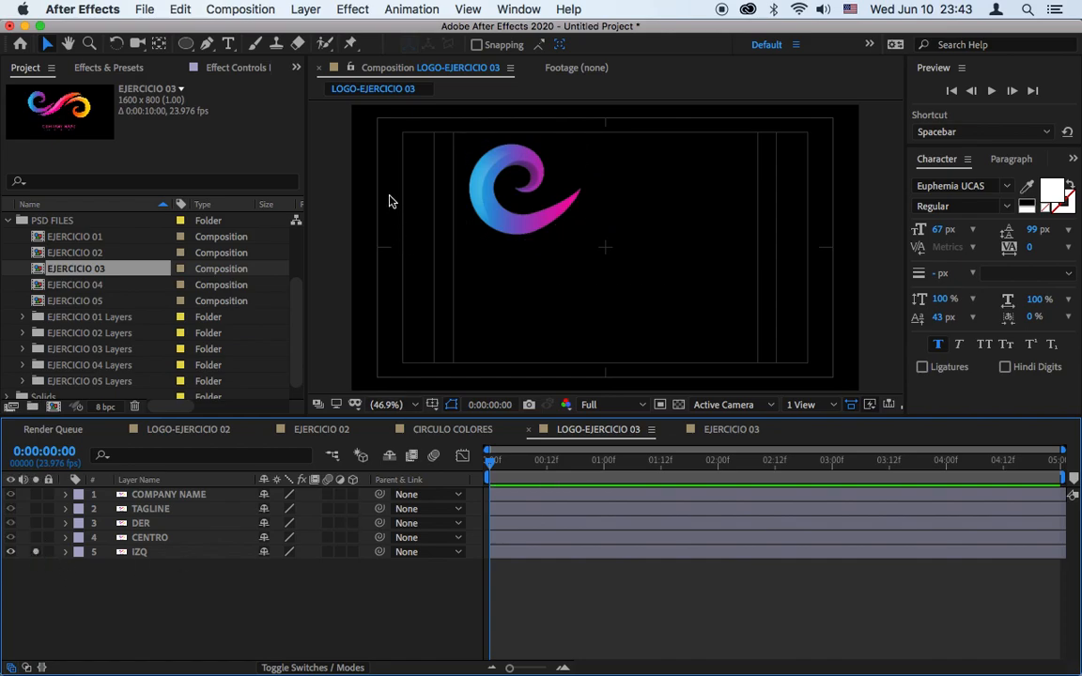
{"action": "left_click", "coordinate": [133, 555]}
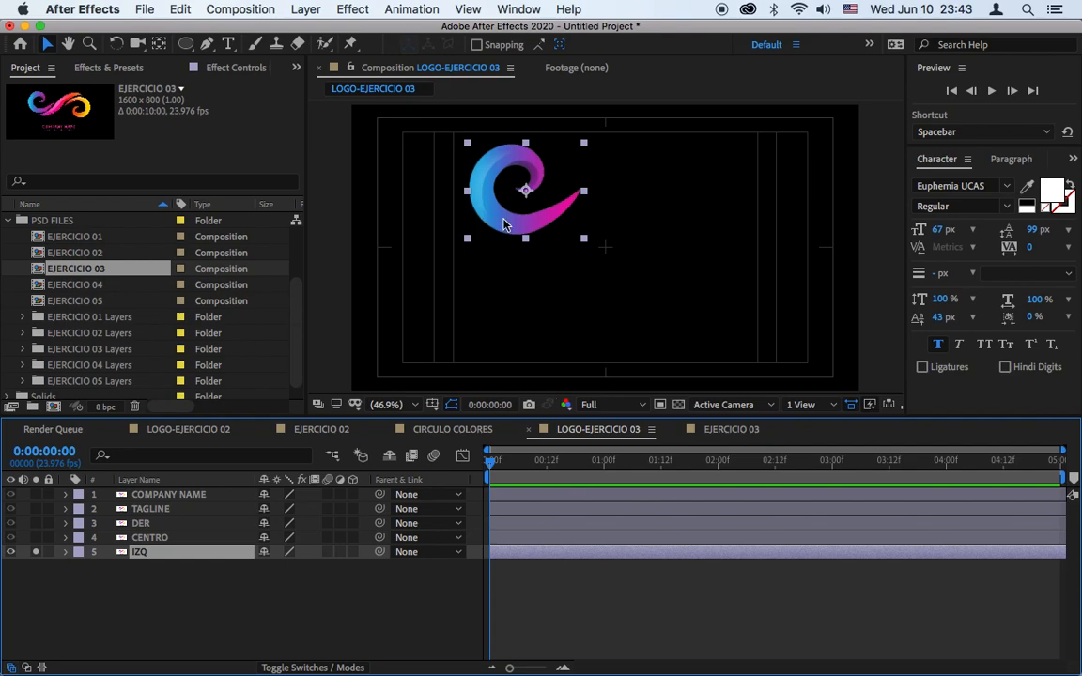
{"action": "left_click", "coordinate": [387, 404]}
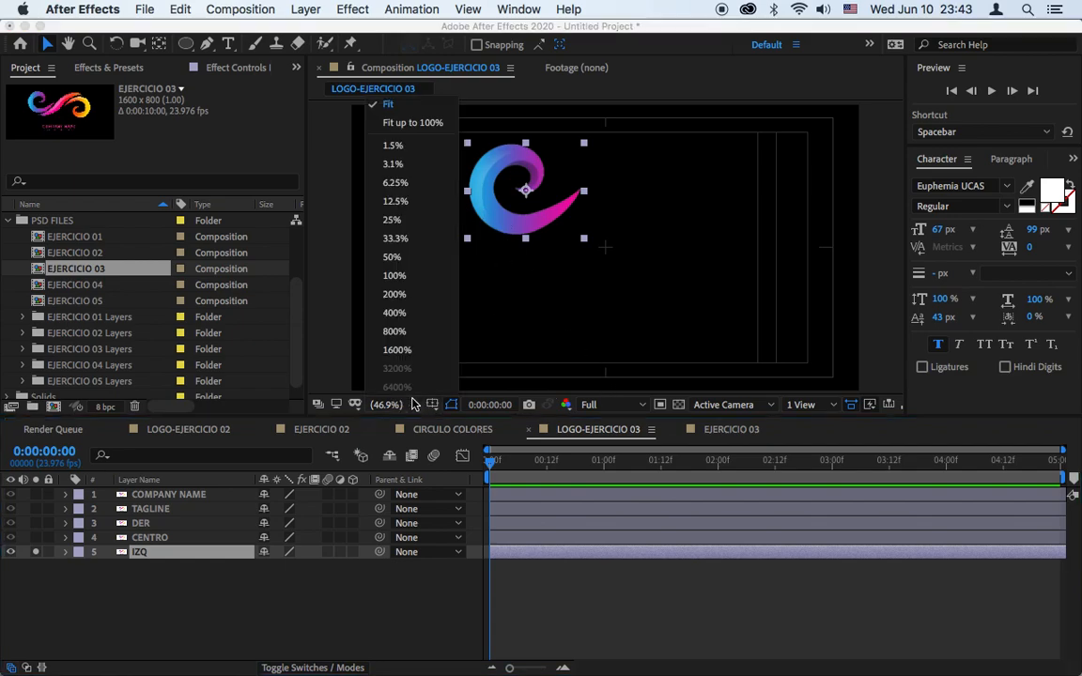
{"action": "left_click", "coordinate": [427, 281]}
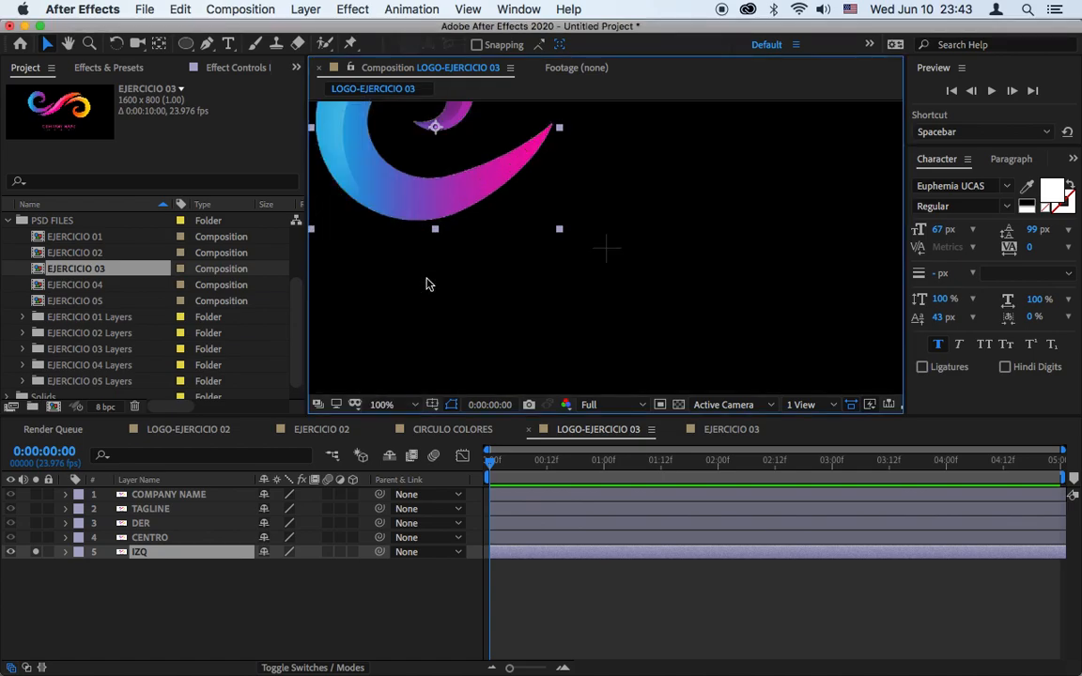
{"action": "key", "text": "h"}
{"action": "left_click_drag", "start_coordinate": [466, 165], "coordinate": [608, 300]}
{"action": "key", "text": "v"}
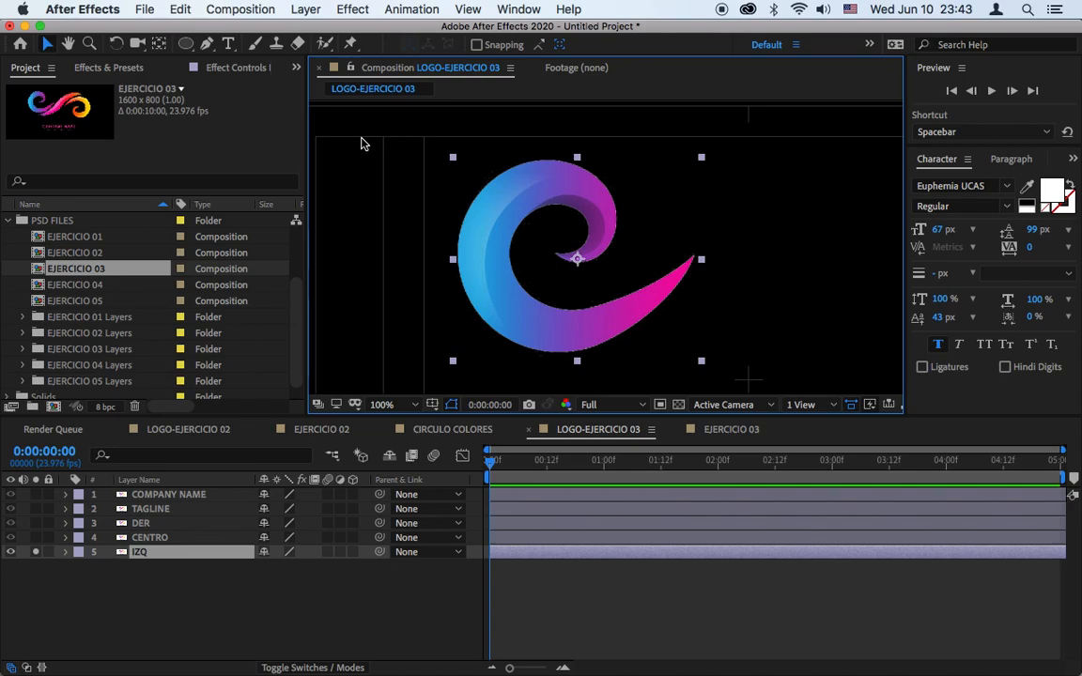
Draw an open, curved Pen mask path on IZQ along the swirl's middle, from its pointed magenta tip to its inner end.
{"action": "left_click", "coordinate": [207, 44]}
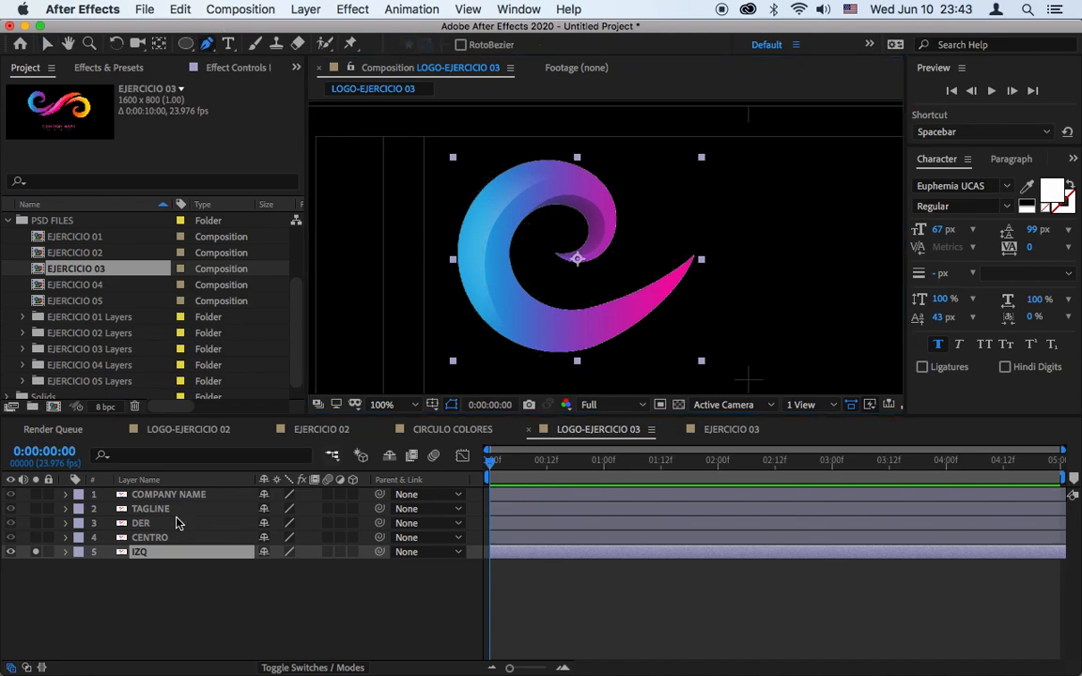
{"action": "left_click", "coordinate": [692, 254]}
{"action": "left_click_drag", "start_coordinate": [564, 329], "coordinate": [490, 333]}
{"action": "left_click_drag", "start_coordinate": [490, 250], "coordinate": [560, 179]}
{"action": "left_click_drag", "start_coordinate": [606, 217], "coordinate": [516, 244]}
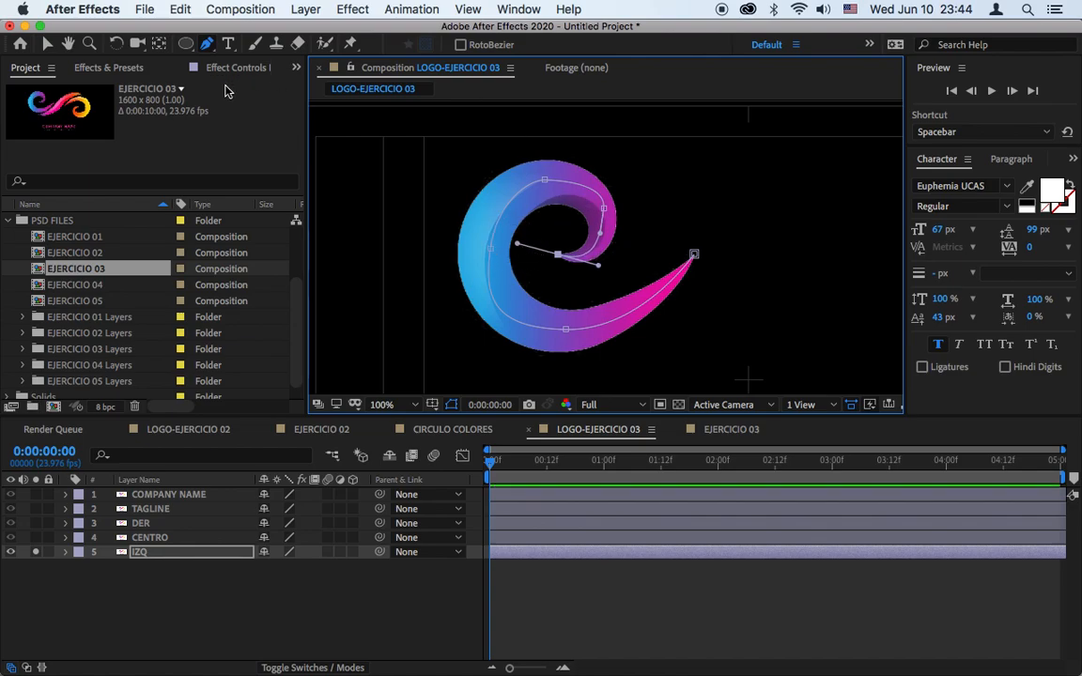
Adjust the mask path's points and curve handles with the Selection tool so it follows the middle of the IZQ swirl.
{"action": "left_click", "coordinate": [49, 43]}
{"action": "left_click_drag", "start_coordinate": [547, 185], "coordinate": [511, 189]}
{"action": "left_click", "coordinate": [604, 208]}
{"action": "left_click_drag", "start_coordinate": [607, 184], "coordinate": [605, 182]}
{"action": "left_click", "coordinate": [490, 248]}
{"action": "left_click_drag", "start_coordinate": [490, 251], "coordinate": [482, 245]}
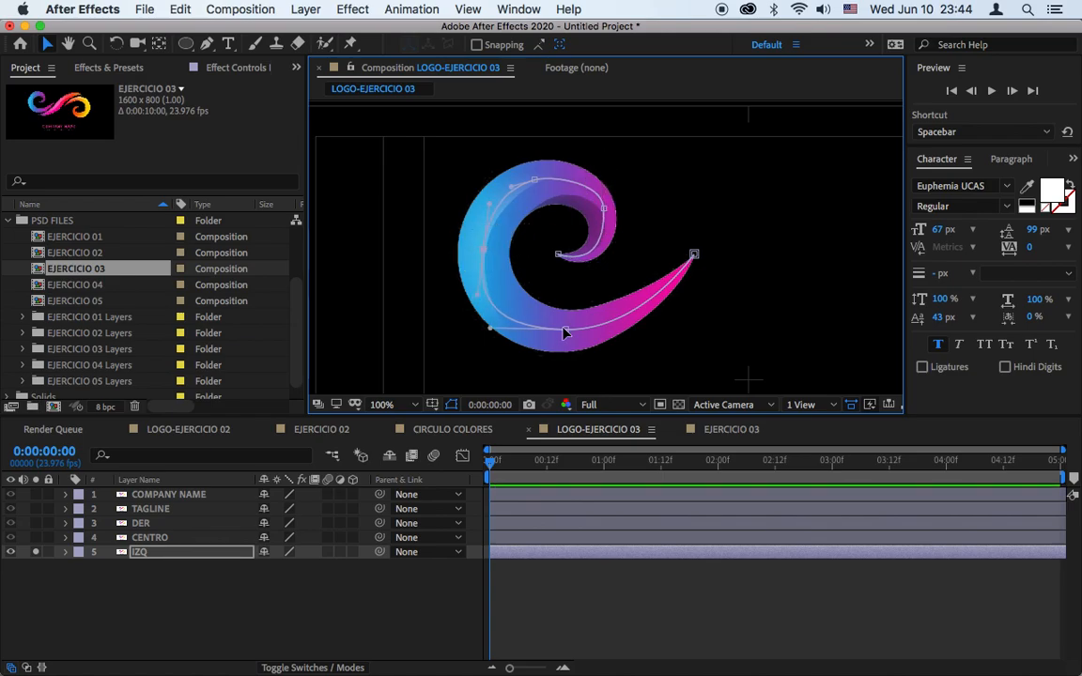
{"action": "left_click_drag", "start_coordinate": [490, 329], "coordinate": [516, 331]}
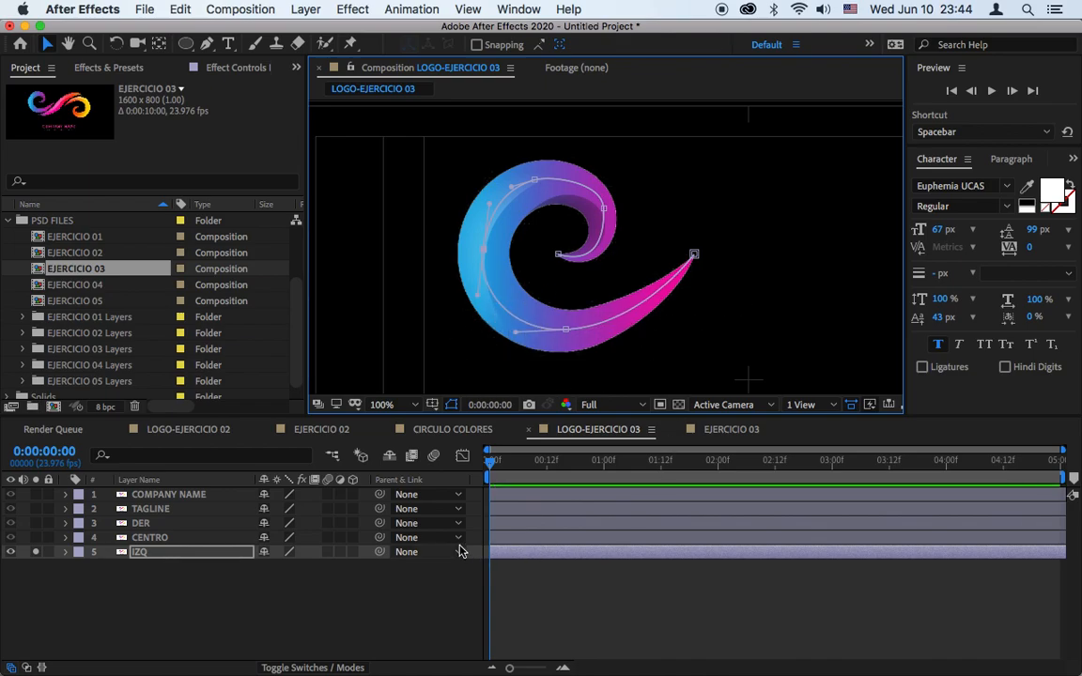
Apply the Stroke effect to the IZQ layer along Mask 1 and set its brush size to 65 to cover the swirl.
{"action": "left_click", "coordinate": [361, 9]}
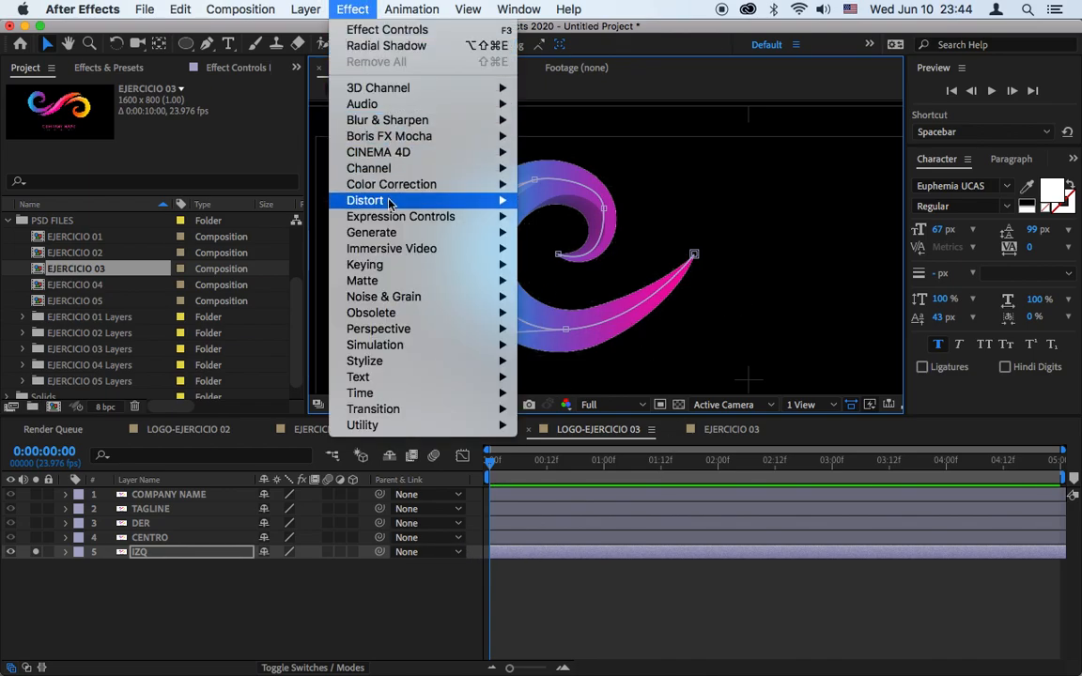
{"action": "mouse_move", "coordinate": [406, 232]}
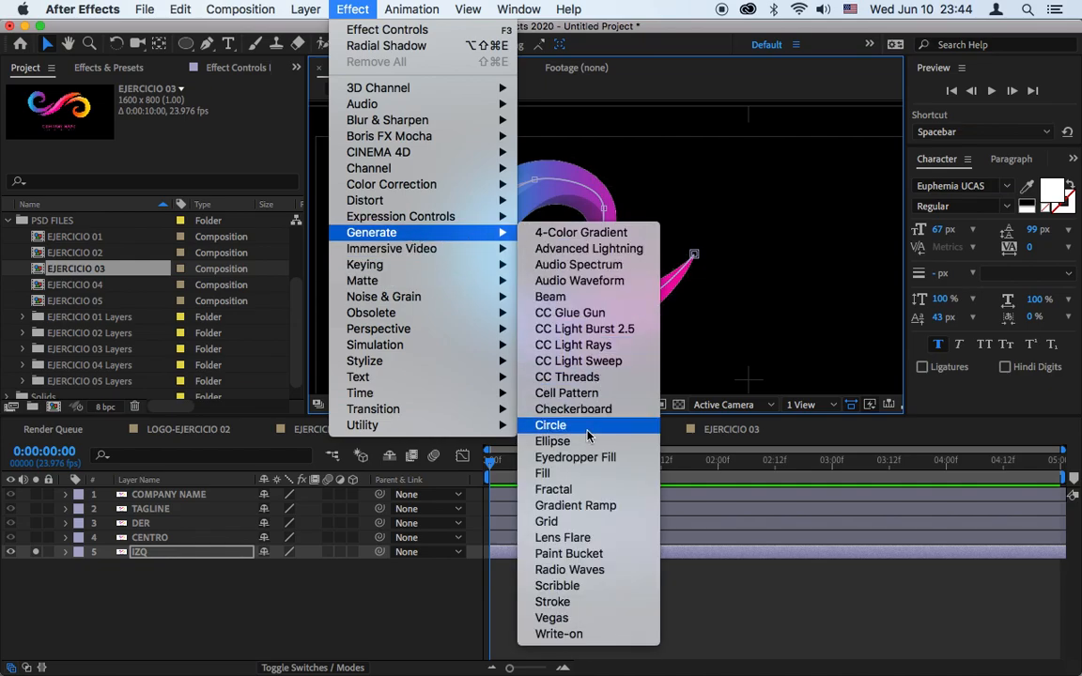
{"action": "left_click", "coordinate": [593, 602]}
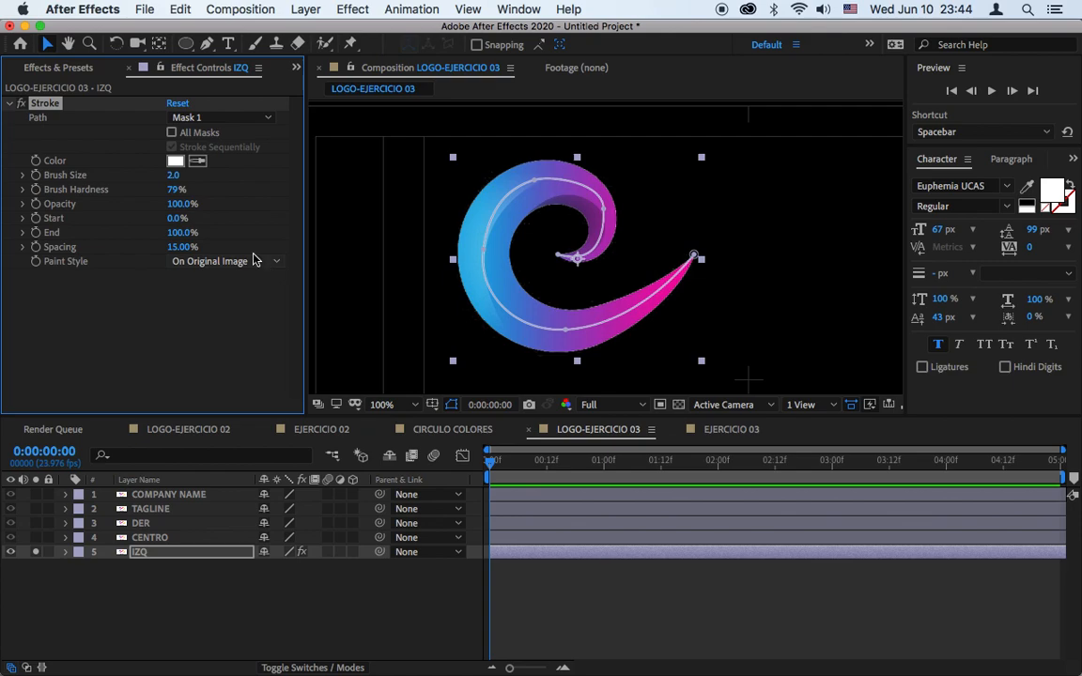
{"action": "mouse_move", "coordinate": [173, 174]}
{"action": "left_mouse_down"}
{"action": "mouse_move", "coordinate": [703, 217]}
{"action": "mouse_move", "coordinate": [634, 220]}
{"action": "mouse_move", "coordinate": [664, 205]}
{"action": "left_mouse_up"}
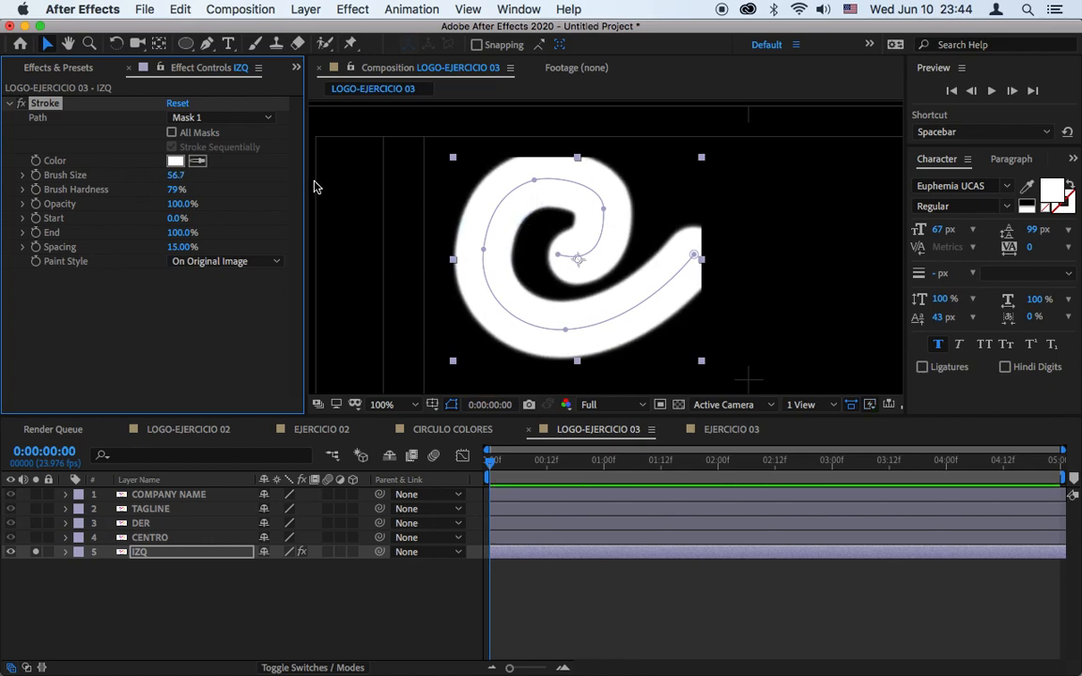
{"action": "mouse_move", "coordinate": [176, 175]}
{"action": "left_mouse_down"}
{"action": "mouse_move", "coordinate": [308, 168]}
{"action": "mouse_move", "coordinate": [61, 205]}
{"action": "mouse_move", "coordinate": [122, 194]}
{"action": "left_mouse_up"}
{"action": "left_click_drag", "start_coordinate": [222, 169], "coordinate": [236, 164]}
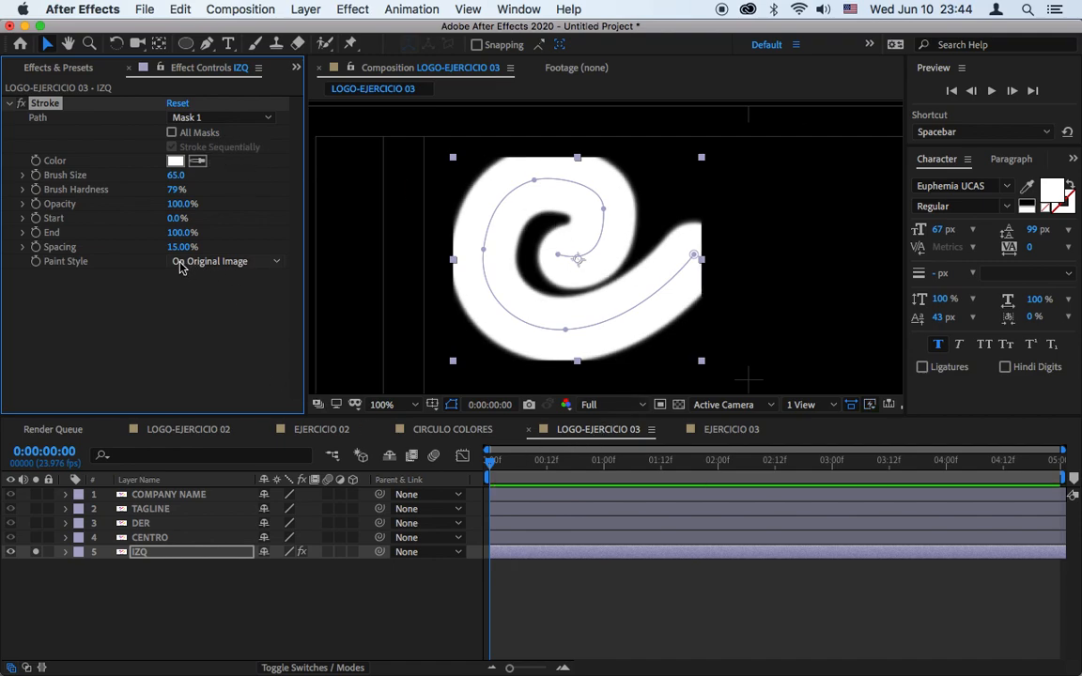
Set the IZQ Stroke effect's paint style to Reveal Original Image.
{"action": "left_click", "coordinate": [232, 263]}
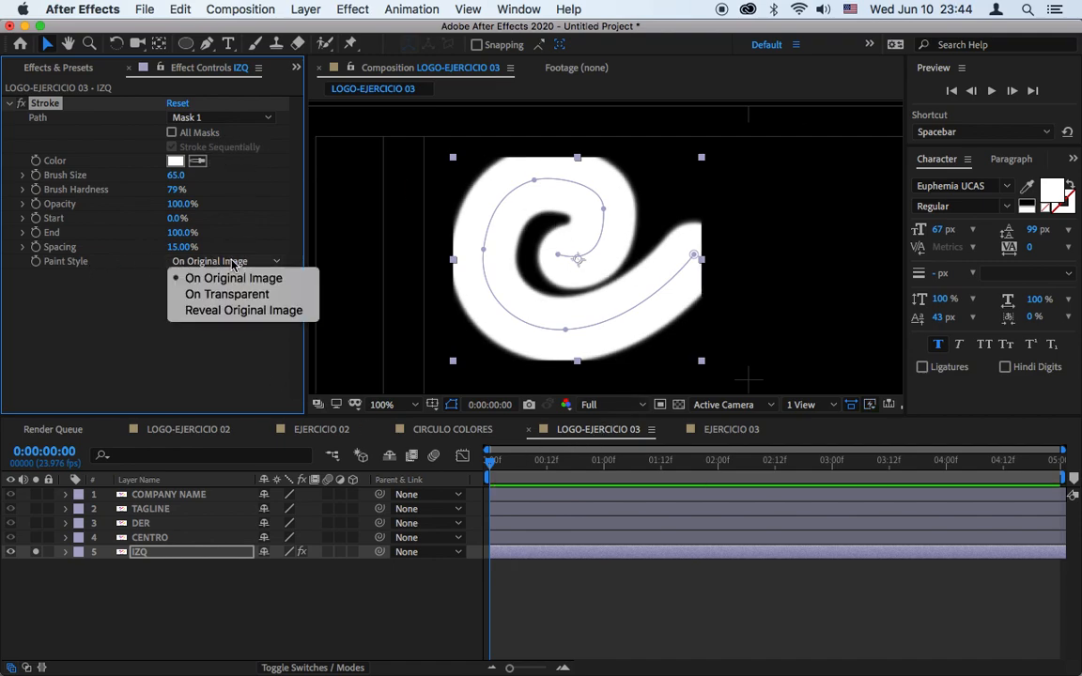
{"action": "left_click", "coordinate": [234, 313]}
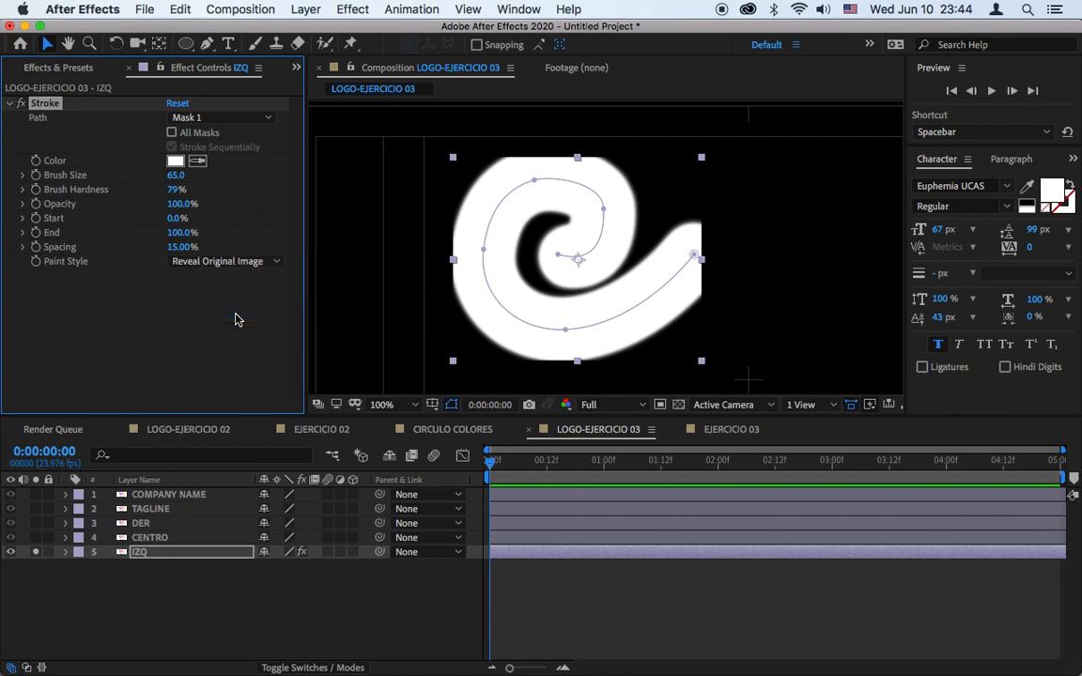
{"action": "left_click", "coordinate": [233, 265]}
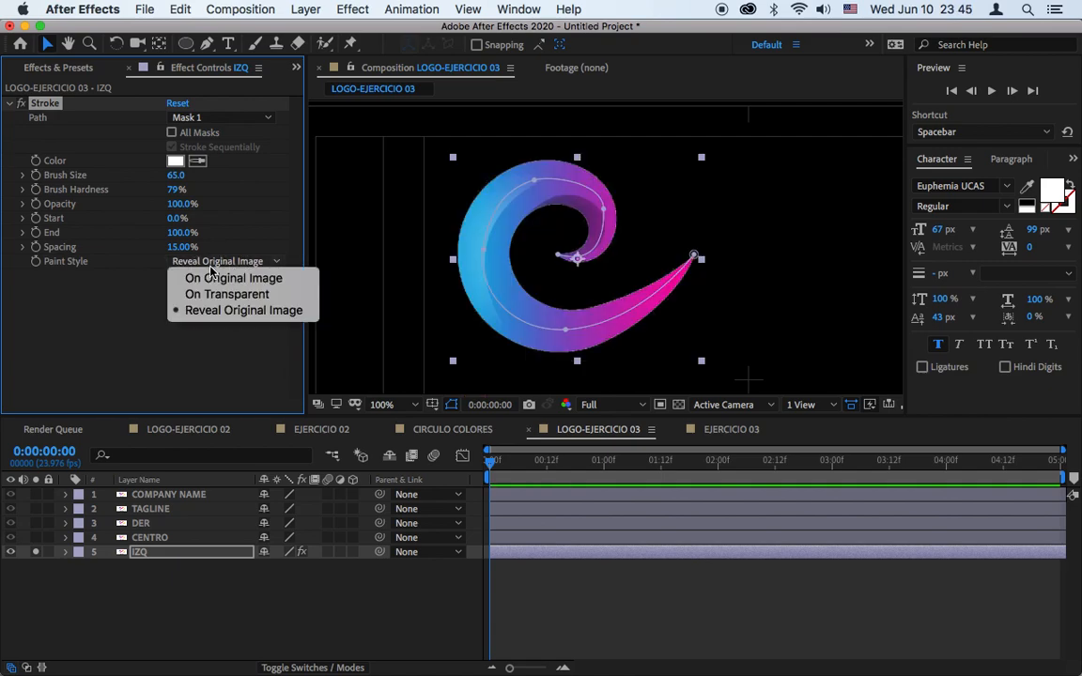
{"action": "left_click", "coordinate": [240, 311]}
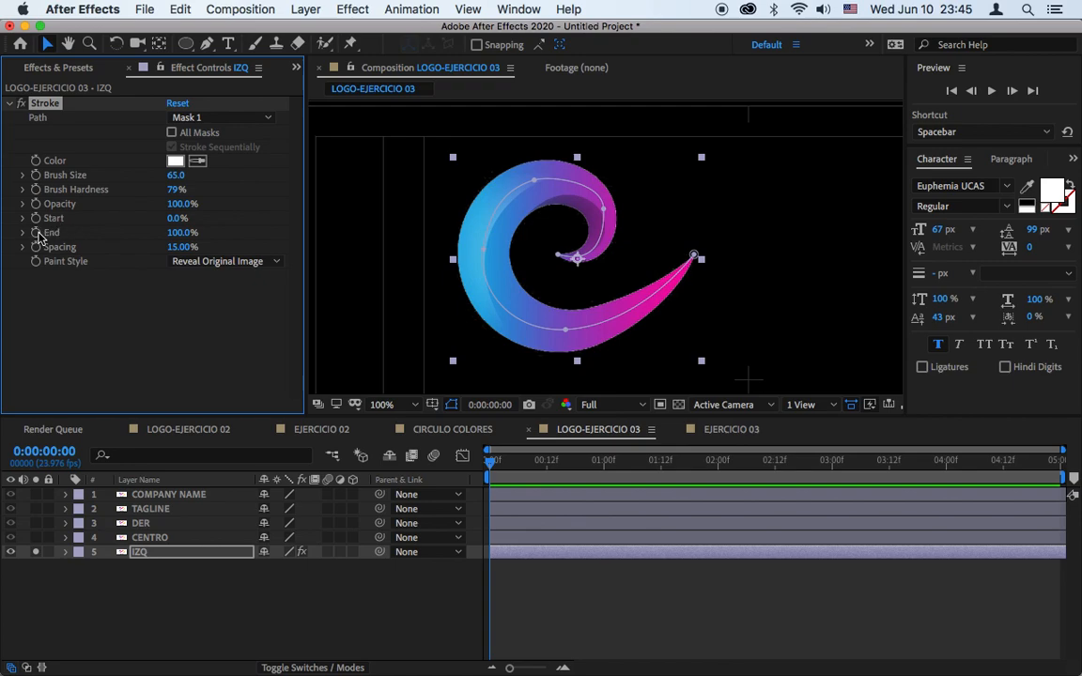
Keyframe the IZQ Stroke's End from 0% at 0:00:00:00 to 100% at 0:00:01:00.
{"action": "left_click", "coordinate": [495, 464]}
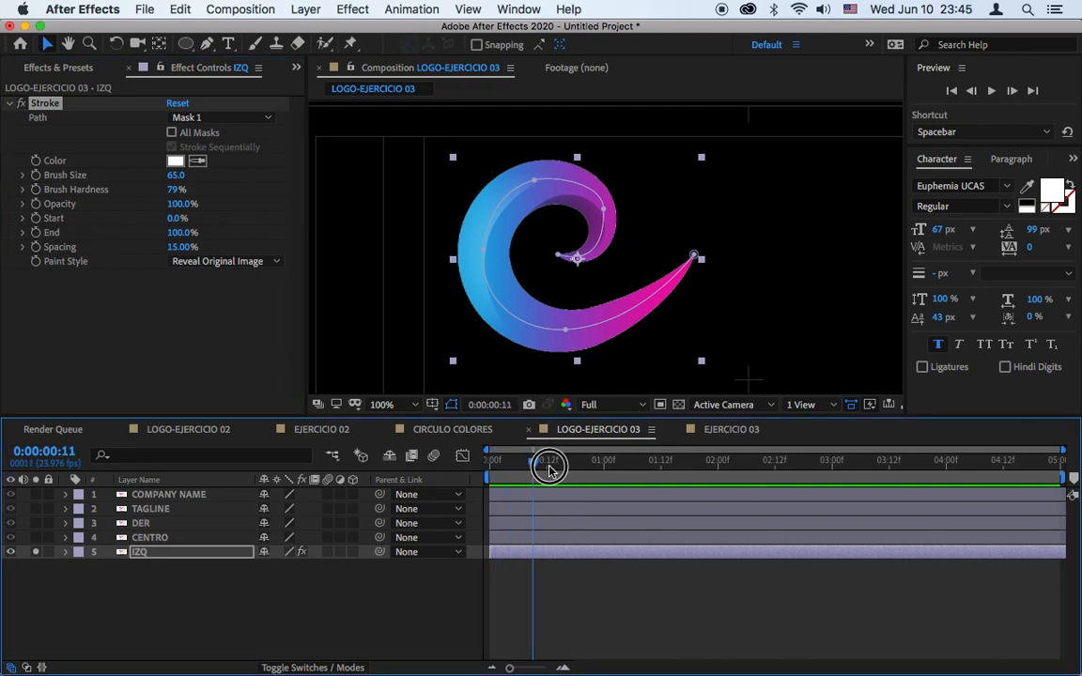
{"action": "mouse_move", "coordinate": [184, 238]}
{"action": "left_mouse_down"}
{"action": "mouse_move", "coordinate": [105, 251]}
{"action": "mouse_move", "coordinate": [80, 241]}
{"action": "left_mouse_up"}
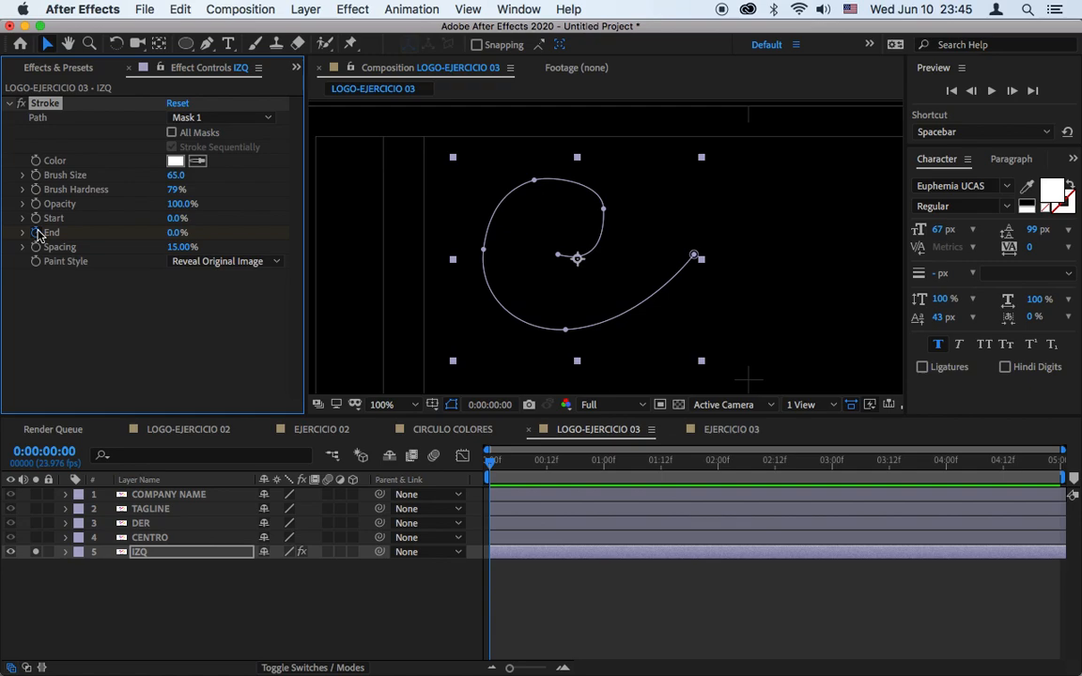
{"action": "left_click_drag", "start_coordinate": [492, 462], "coordinate": [609, 472]}
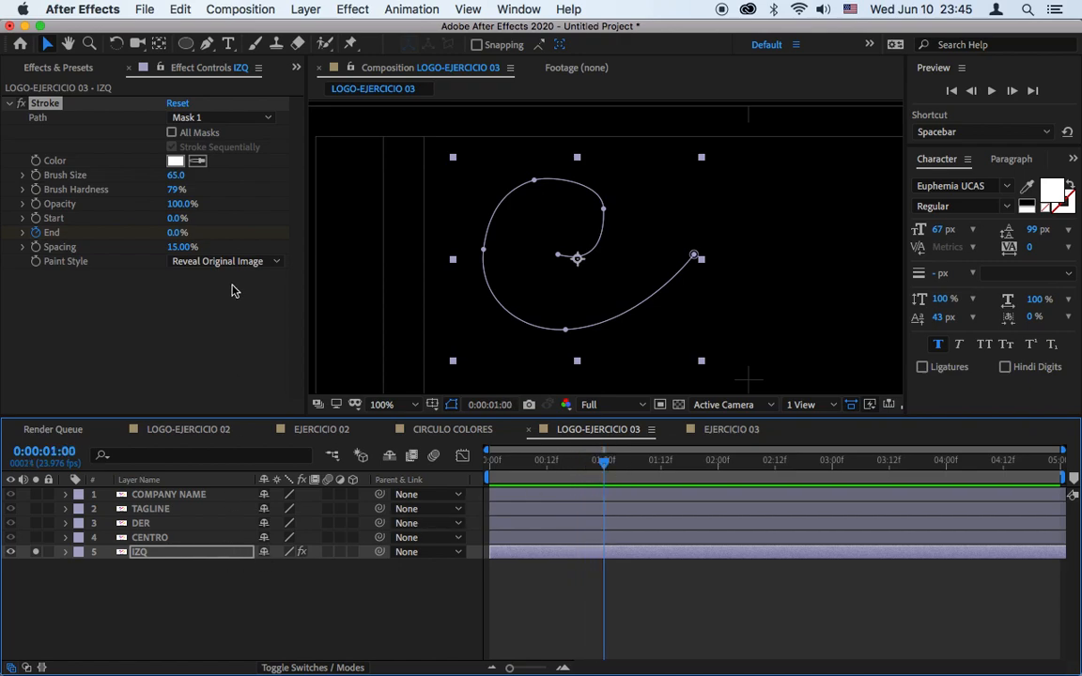
{"action": "left_click_drag", "start_coordinate": [175, 233], "coordinate": [327, 233]}
Show IZQ's keyframed properties in the timeline, comparing them with all its modified properties.
{"action": "left_click", "coordinate": [567, 570]}
{"action": "left_click", "coordinate": [566, 554]}
{"action": "key", "text": "u"}
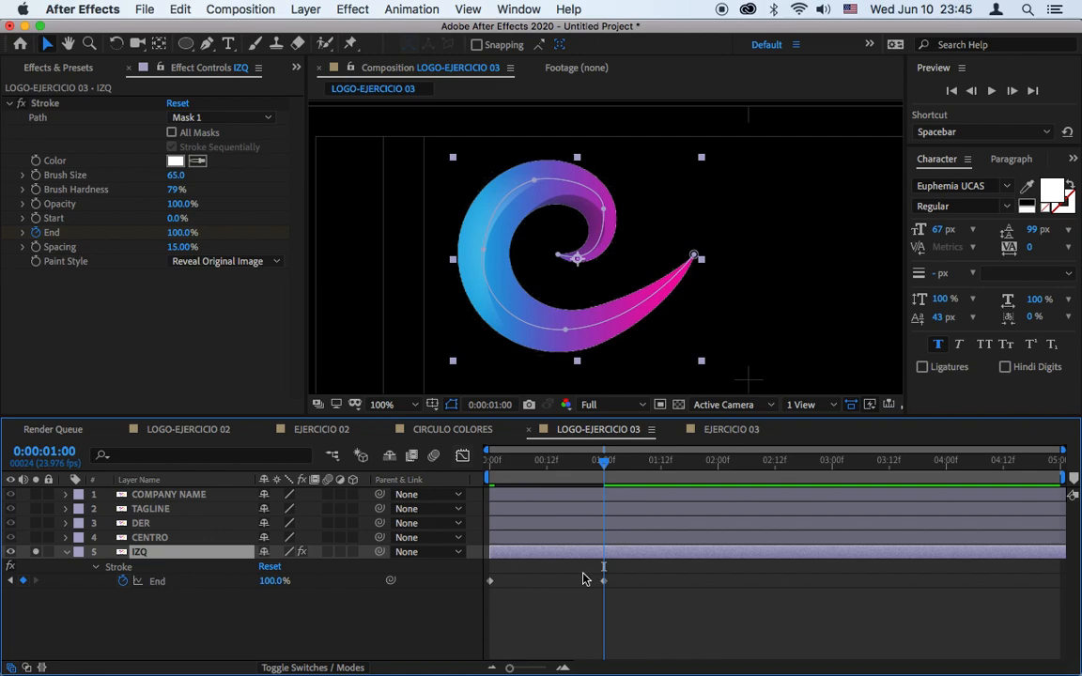
{"action": "left_click", "coordinate": [523, 570]}
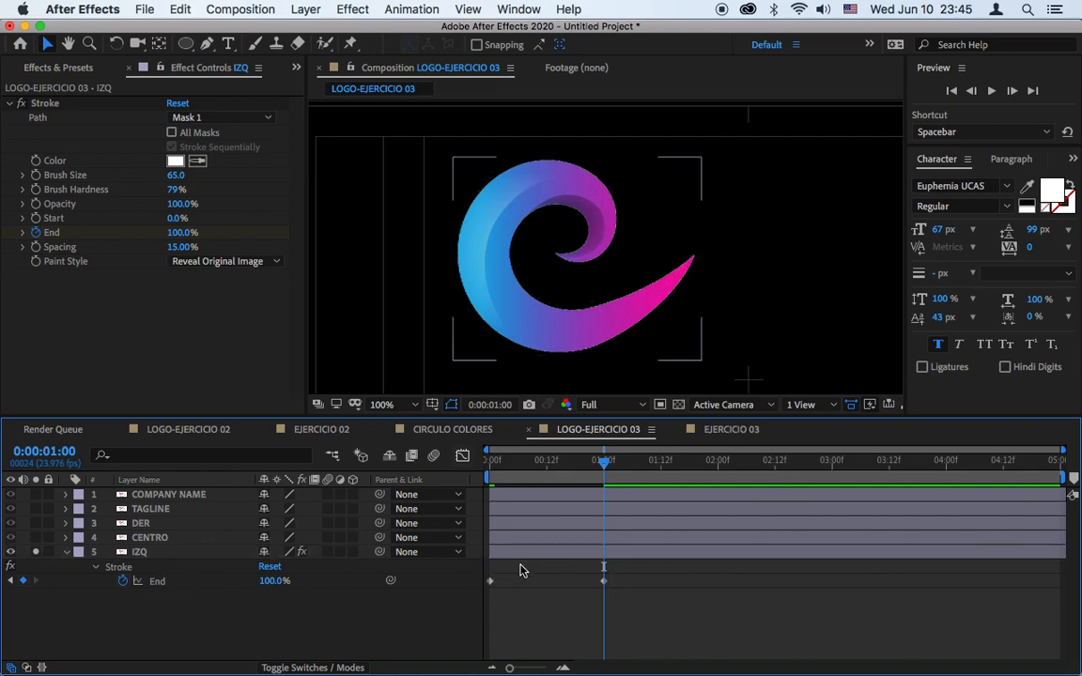
{"action": "left_click", "coordinate": [521, 555]}
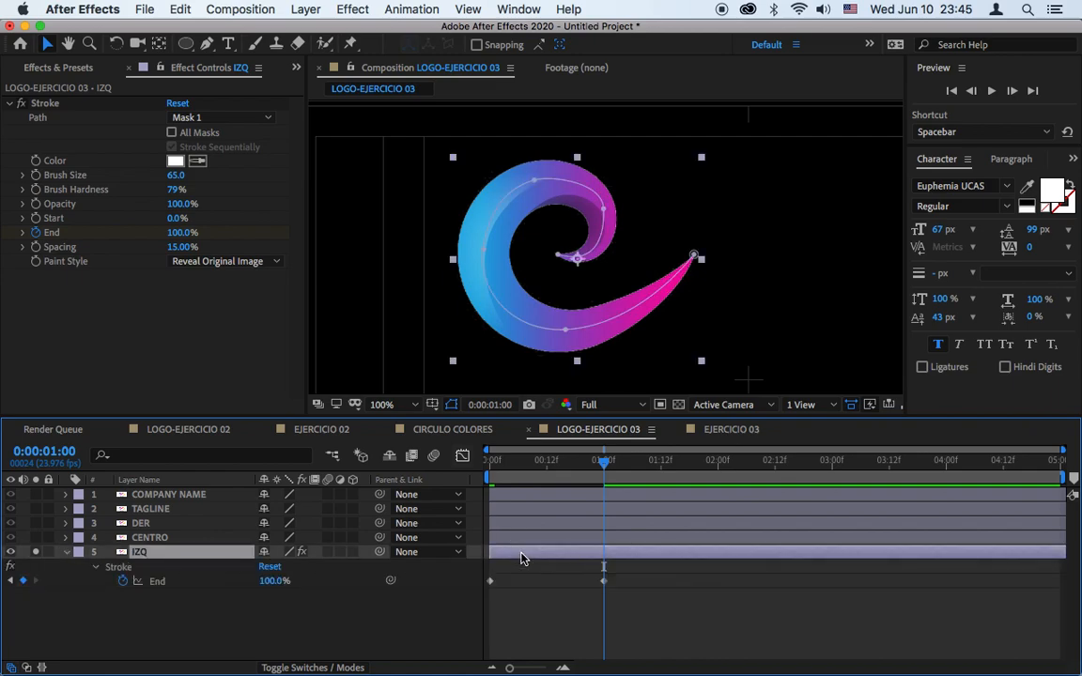
{"action": "key", "text": "u"}
{"action": "key", "text": "u"}
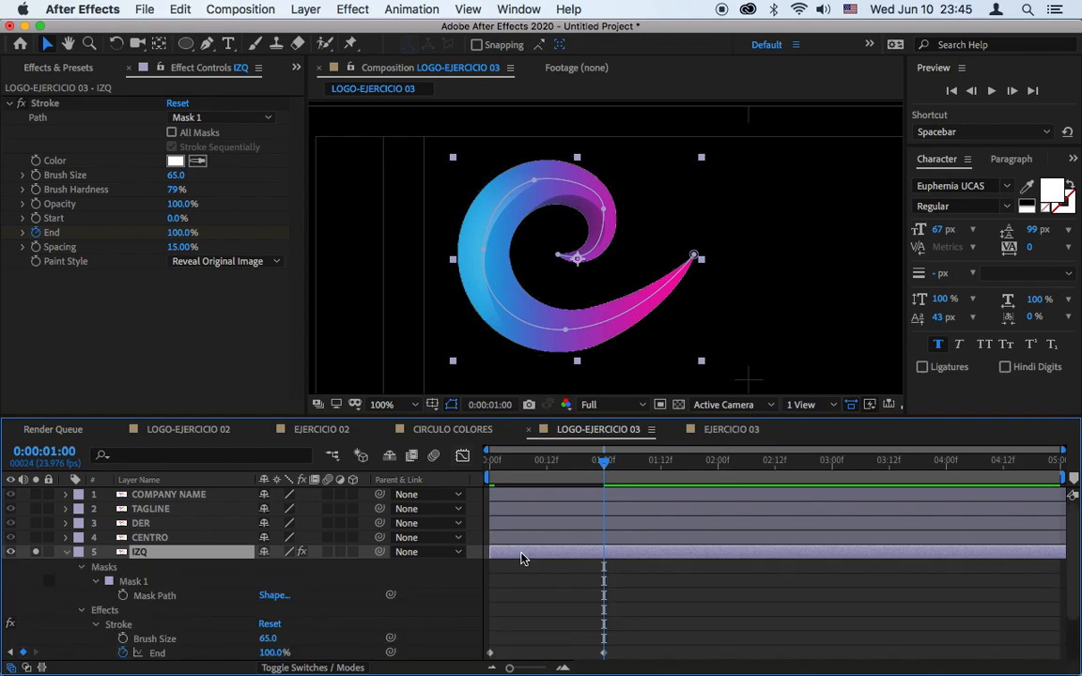
{"action": "key", "text": "u"}
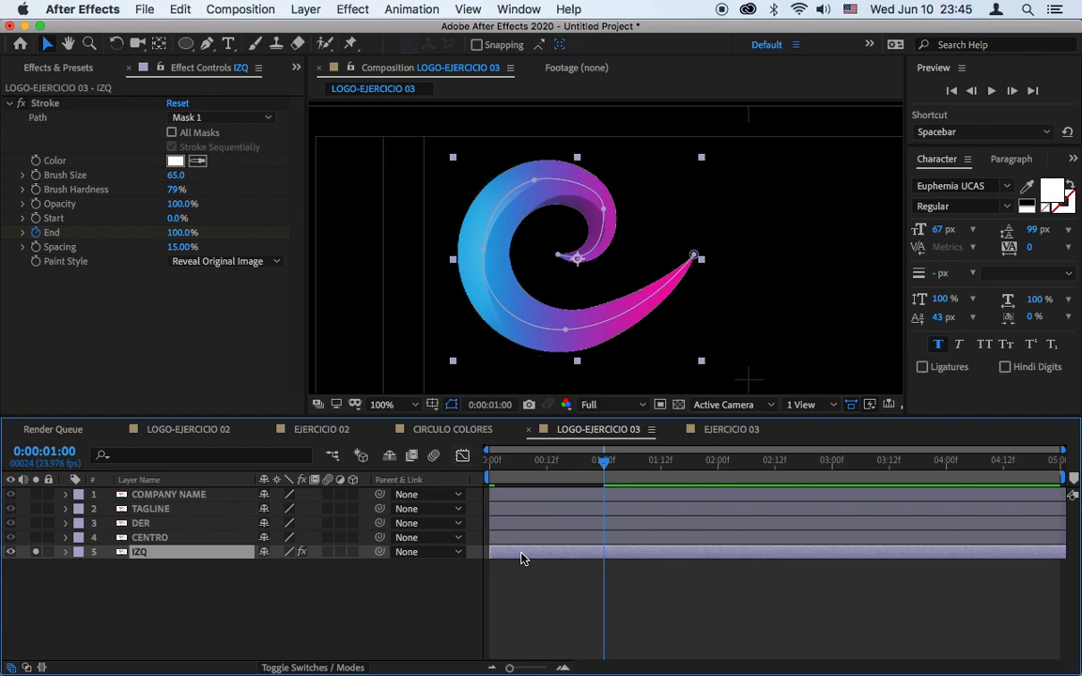
{"action": "key", "text": "u"}
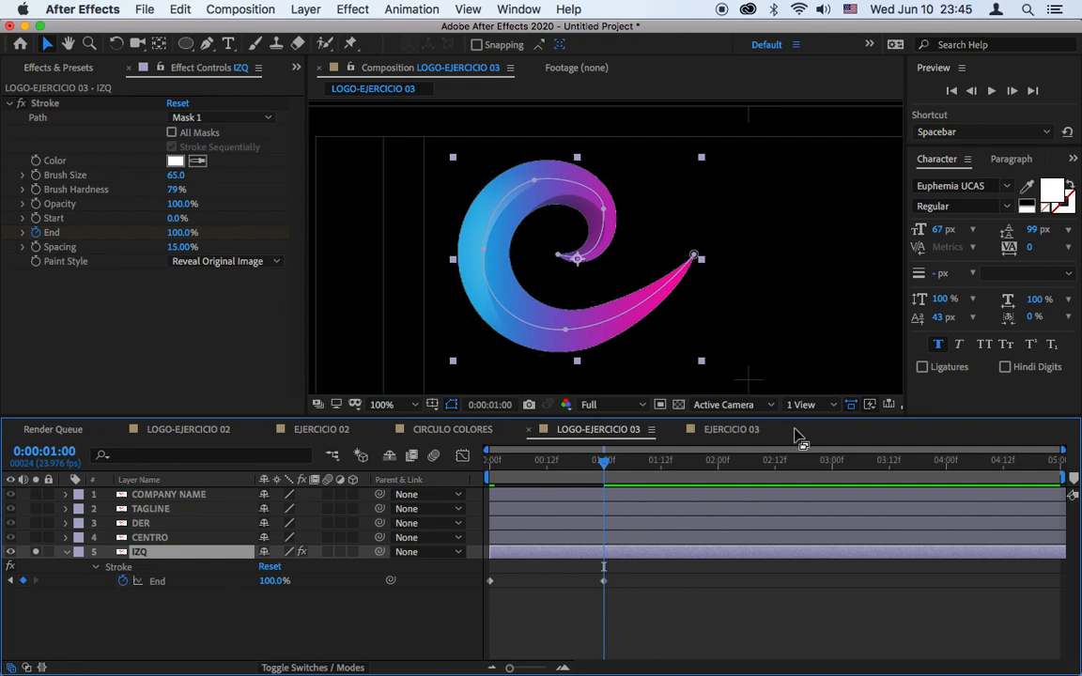
Shorten the work area to end shortly after 01:12f and preview the IZQ swirl's reveal.
{"action": "left_click_drag", "start_coordinate": [647, 461], "coordinate": [717, 466]}
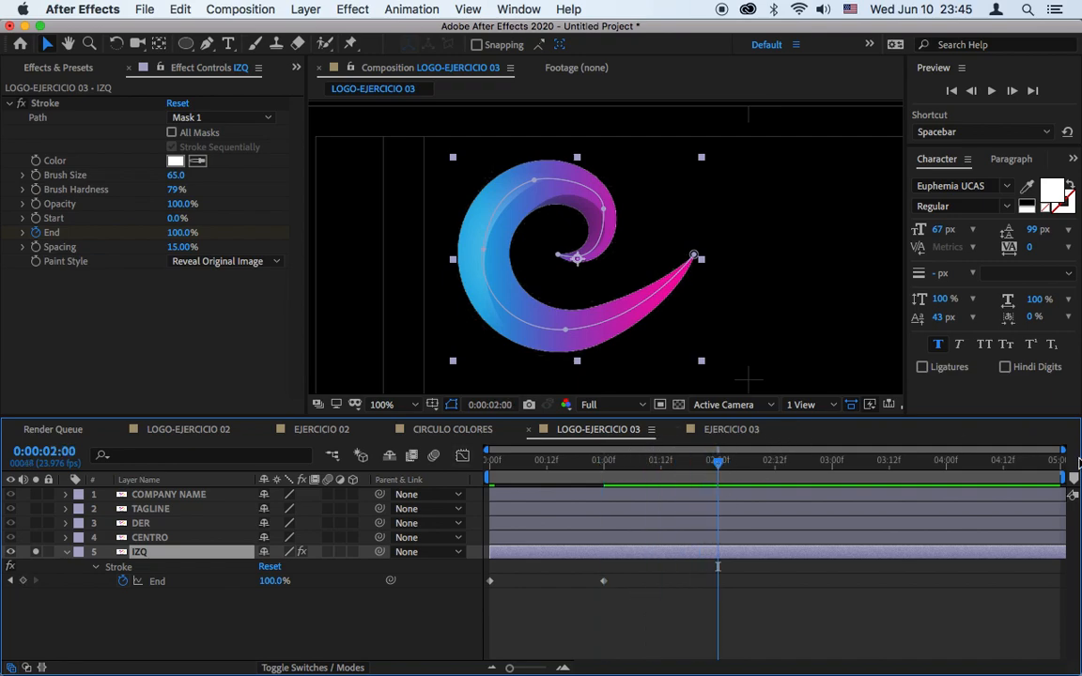
{"action": "left_click_drag", "start_coordinate": [1070, 478], "coordinate": [683, 478]}
{"action": "left_click", "coordinate": [993, 91]}
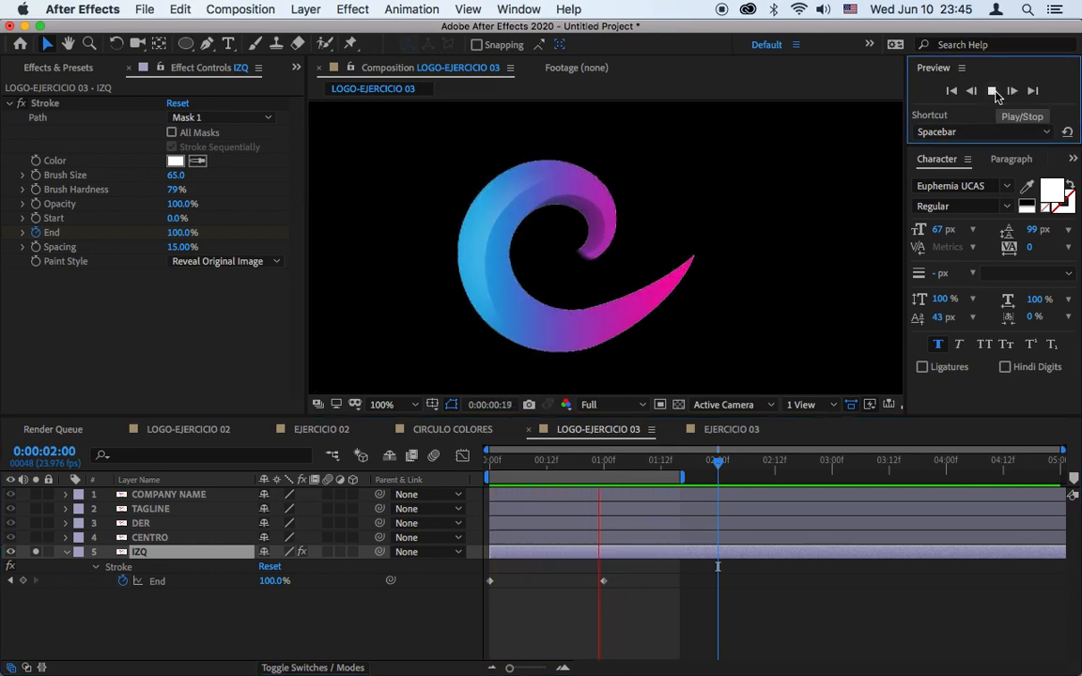
{"action": "left_click", "coordinate": [667, 385]}
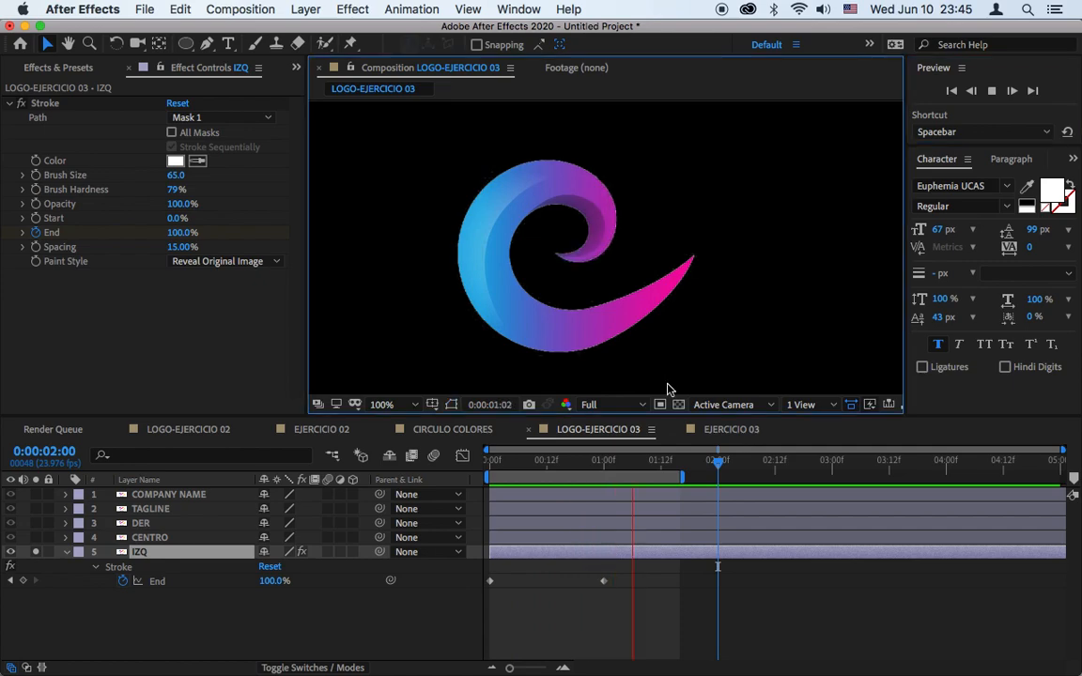
Try motion blur on the IZQ layer by previewing the swirl's reveal with it enabled.
{"action": "left_click", "coordinate": [547, 459]}
{"action": "left_click", "coordinate": [327, 552]}
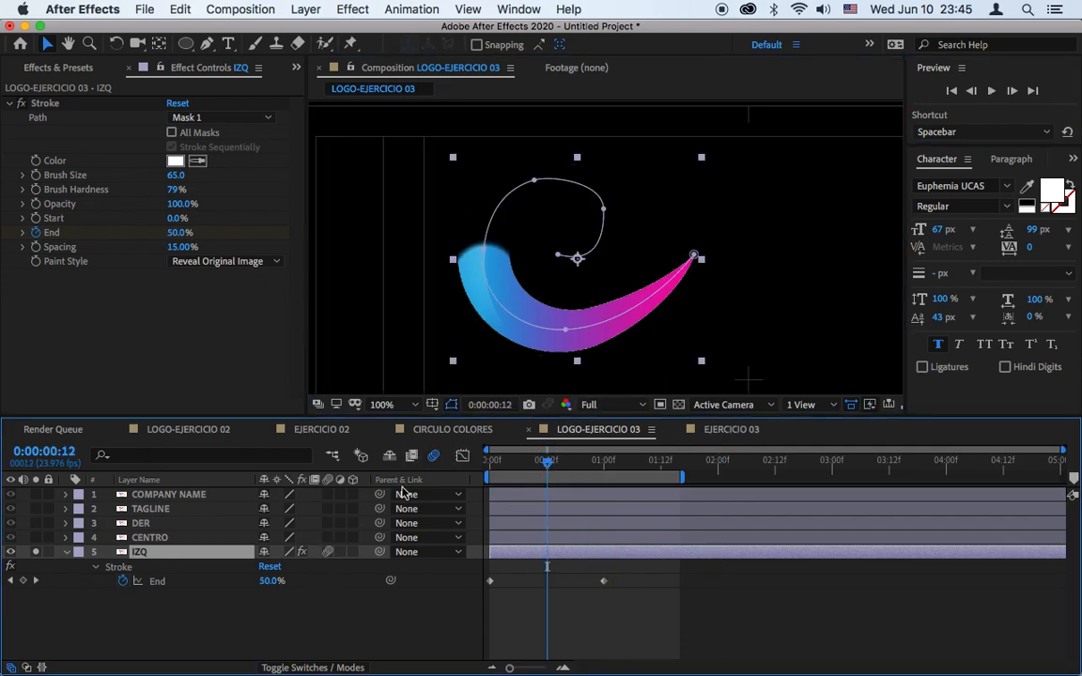
{"action": "left_click", "coordinate": [433, 455]}
{"action": "left_click", "coordinate": [992, 91]}
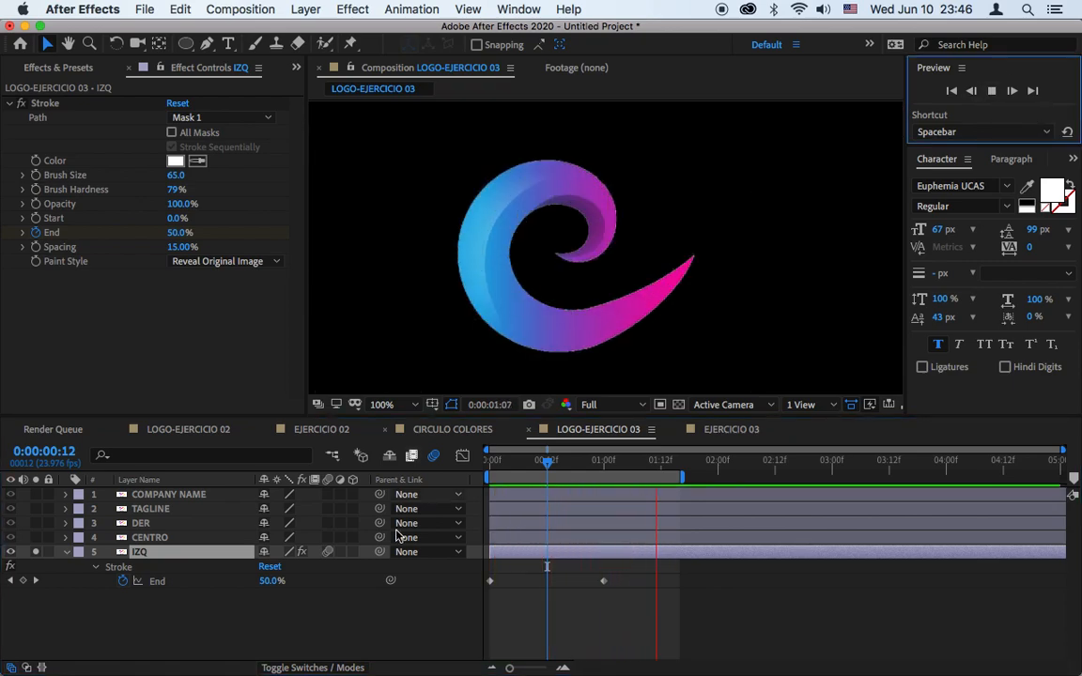
{"action": "left_click", "coordinate": [328, 553]}
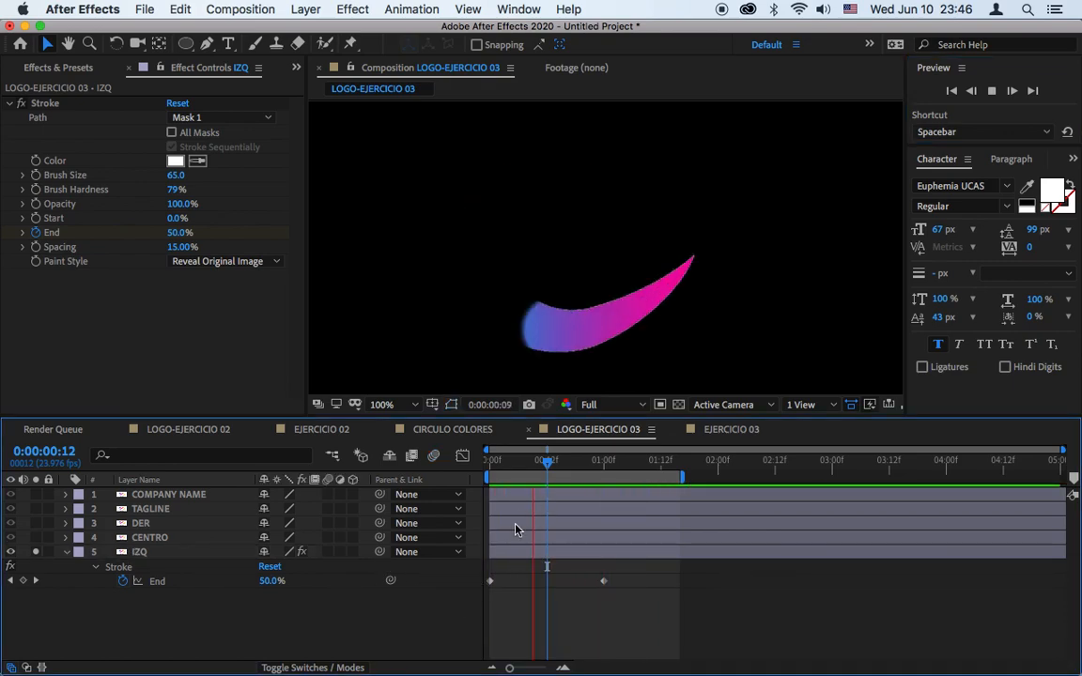
{"action": "key", "text": "space"}
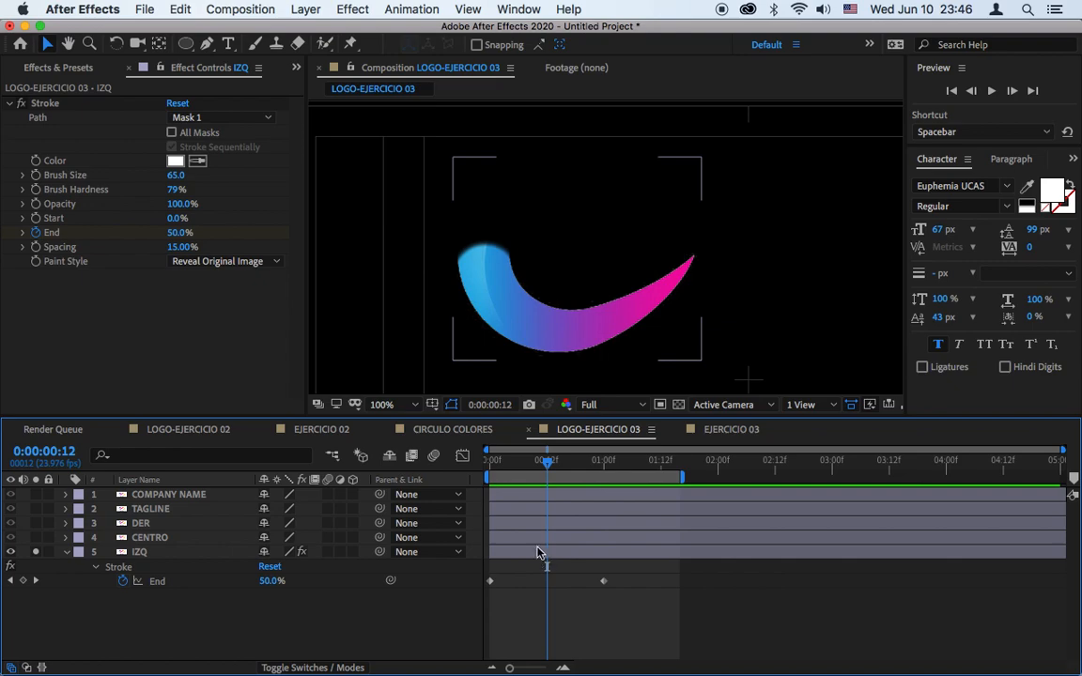
Unsolo IZQ at 0:00:01:00 and draw an open, curved Pen mask path on CENTRO from its purple tip to its orange tip.
{"action": "mouse_move", "coordinate": [555, 467]}
{"action": "left_mouse_down"}
{"action": "mouse_move", "coordinate": [619, 466]}
{"action": "mouse_move", "coordinate": [606, 472]}
{"action": "left_mouse_up"}
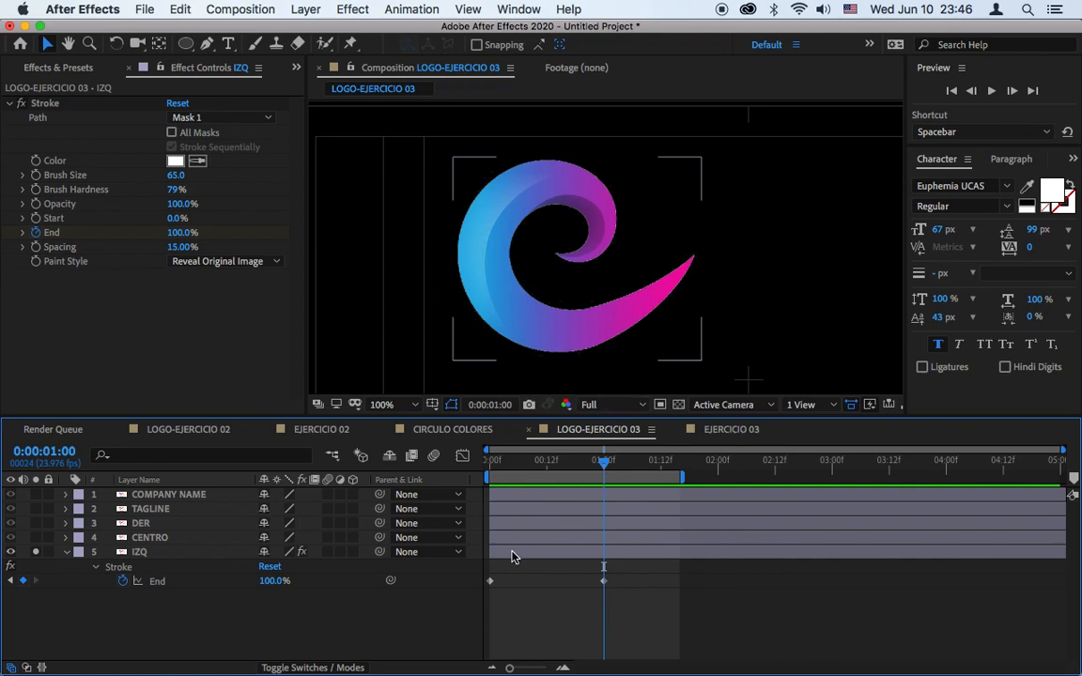
{"action": "left_click", "coordinate": [35, 551]}
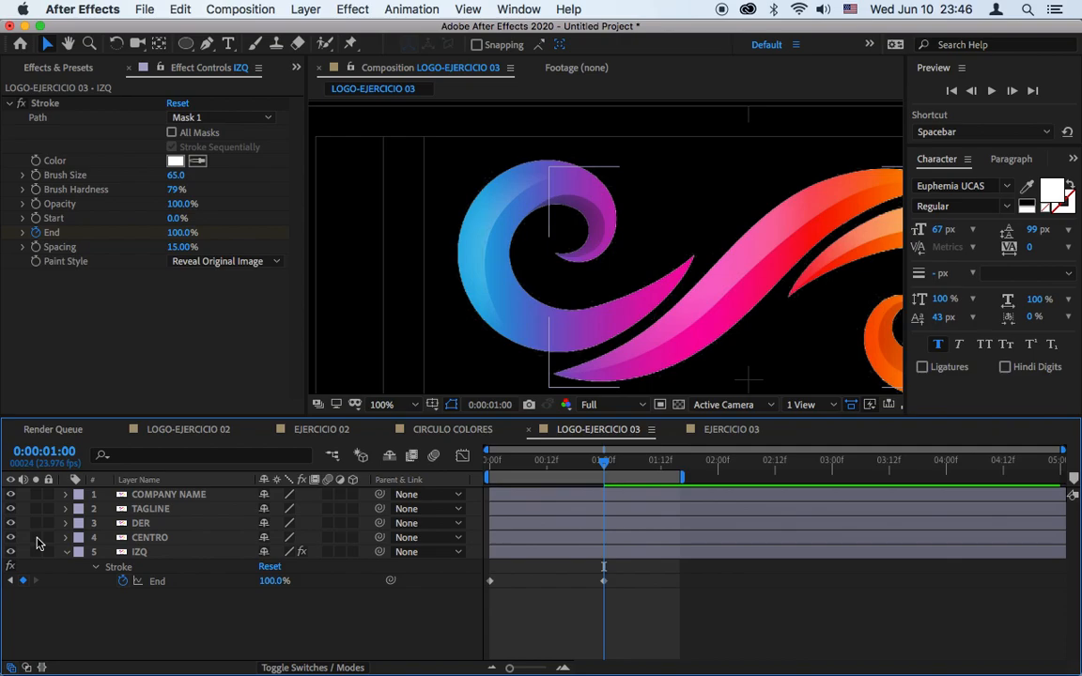
{"action": "left_click", "coordinate": [150, 538]}
{"action": "left_click_drag", "start_coordinate": [789, 302], "coordinate": [679, 258]}
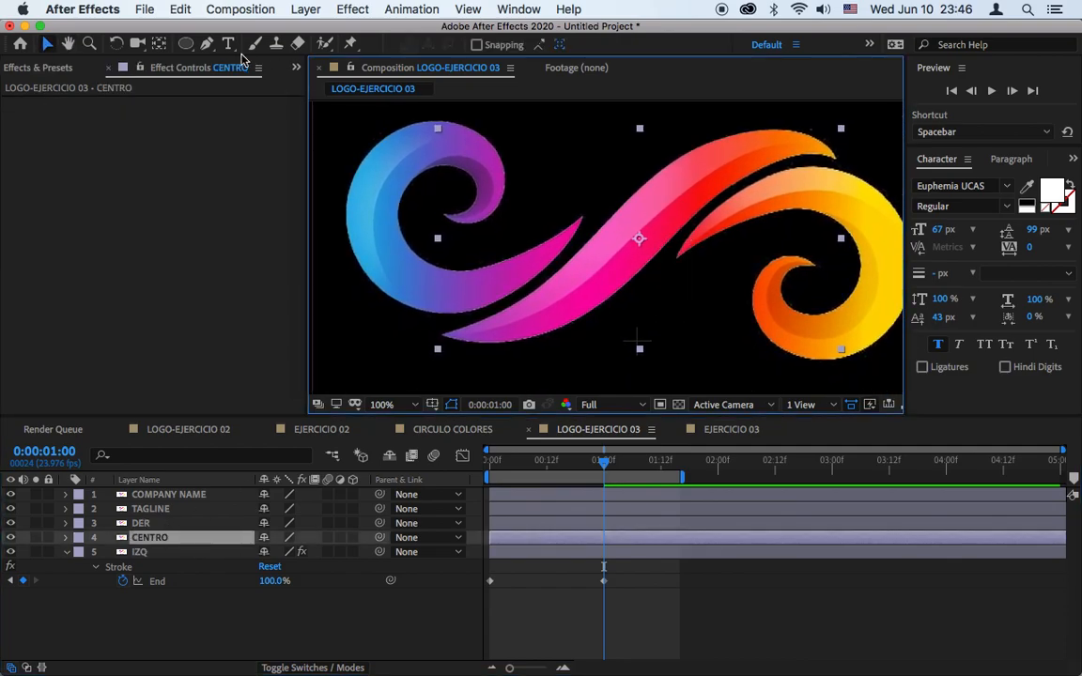
{"action": "left_click", "coordinate": [207, 45]}
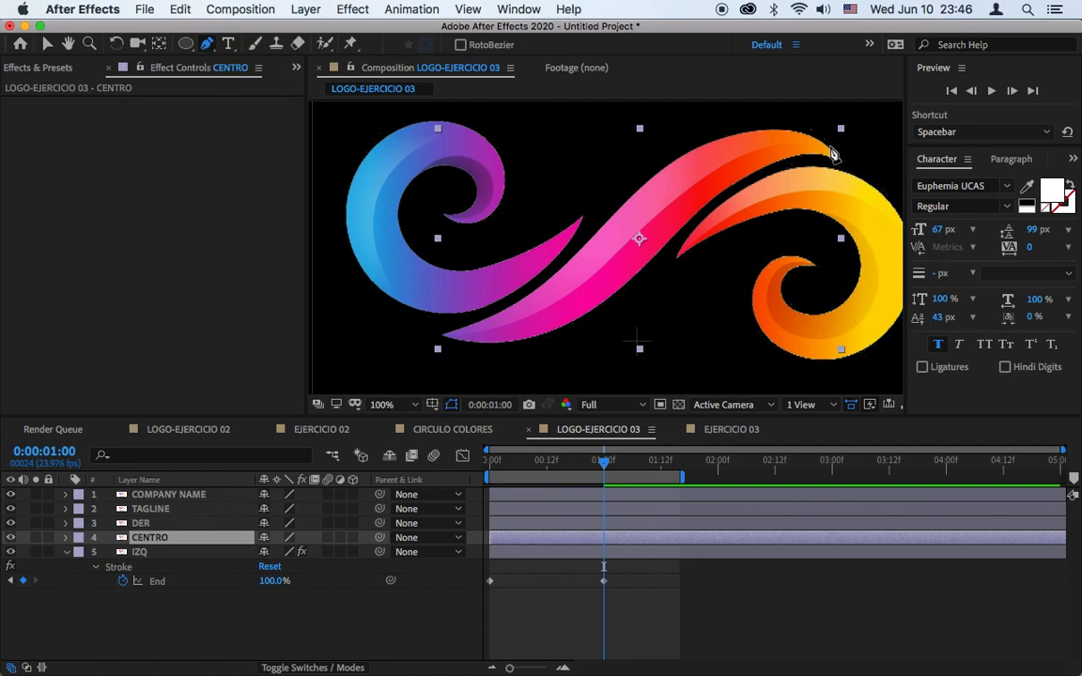
{"action": "left_click", "coordinate": [444, 335]}
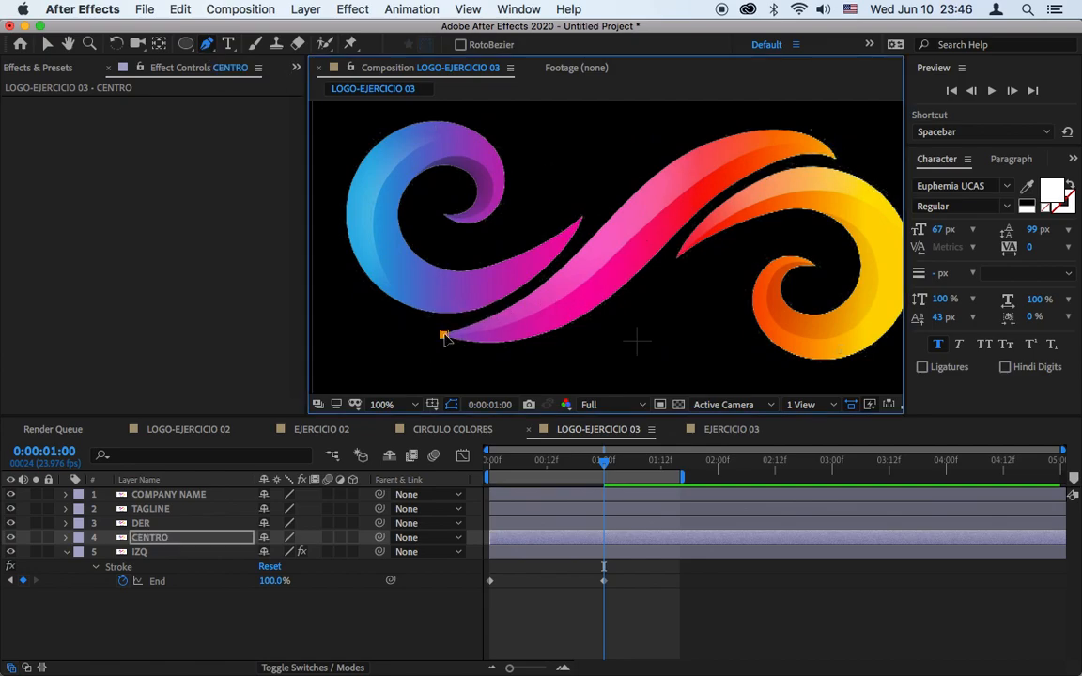
{"action": "left_click_drag", "start_coordinate": [639, 232], "coordinate": [718, 134]}
{"action": "left_click_drag", "start_coordinate": [835, 157], "coordinate": [875, 186]}
Adjust the CENTRO path's middle point and curve handle with the Selection tool so it follows the shape's middle.
{"action": "key", "text": "v"}
{"action": "left_click_drag", "start_coordinate": [639, 230], "coordinate": [645, 220]}
{"action": "left_click_drag", "start_coordinate": [570, 316], "coordinate": [530, 344]}
Give CENTRO a Stroke effect with brush size 76.4, keyframe its End from 0% at 0:00 to 100% at 0:00:01:00, and preview it.
{"action": "key", "text": "super+v"}
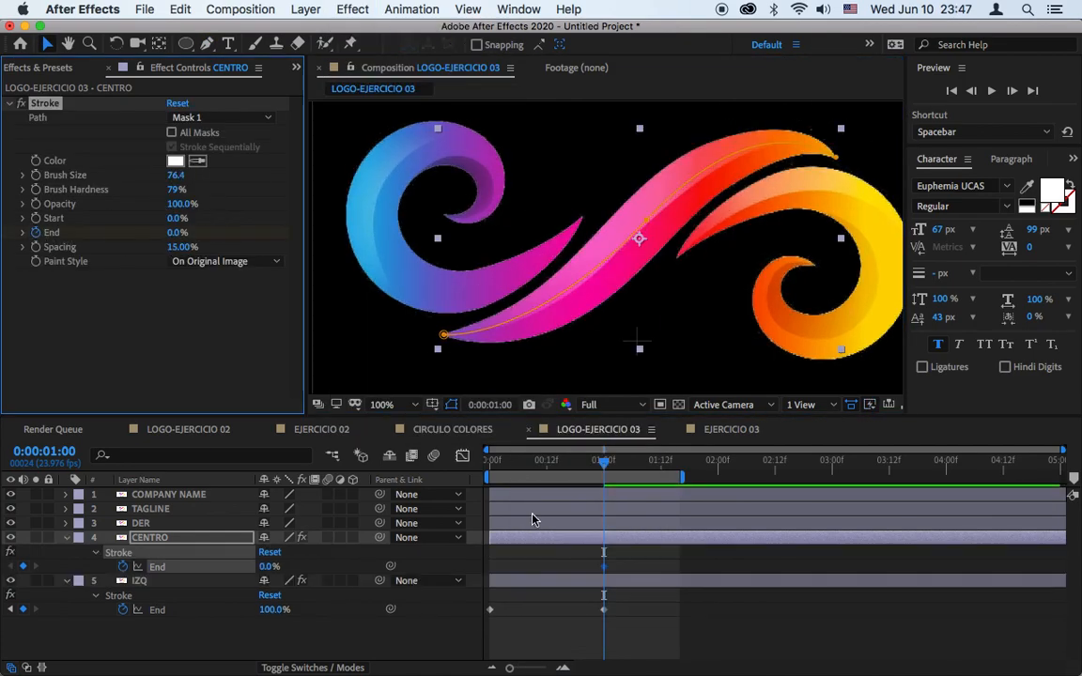
{"action": "left_click", "coordinate": [992, 91]}
{"action": "left_click", "coordinate": [604, 464]}
Draw an open, curved Pen mask path on DER along the swirl's middle from its red tip to its inner end, and refine its points.
{"action": "left_click", "coordinate": [141, 523]}
{"action": "key", "text": "g"}
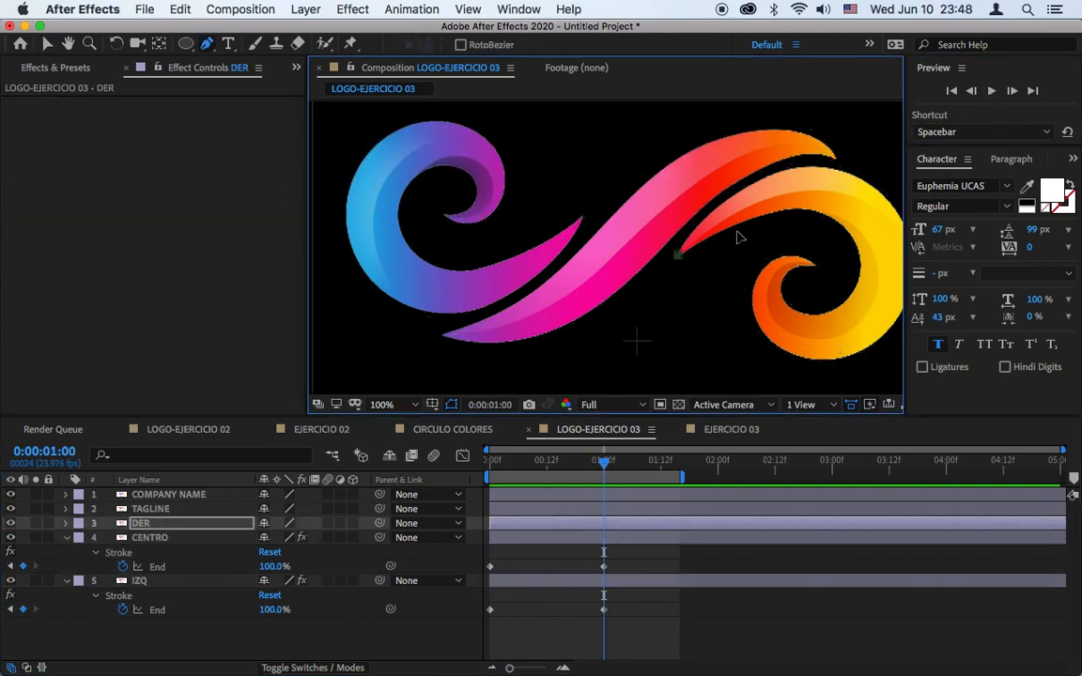
{"action": "left_click", "coordinate": [677, 255]}
{"action": "left_click_drag", "start_coordinate": [832, 189], "coordinate": [883, 199]}
{"action": "left_click_drag", "start_coordinate": [675, 322], "coordinate": [635, 328]}
{"action": "left_click", "coordinate": [664, 247]}
{"action": "key", "text": "v"}
{"action": "left_click_drag", "start_coordinate": [737, 234], "coordinate": [733, 247]}
Apply the Stroke effect to DER at 0:00:00:00 with brush size 62.3 and the Reveal Original Image paint style.
{"action": "left_click_drag", "start_coordinate": [604, 464], "coordinate": [490, 463]}
{"action": "left_click", "coordinate": [352, 10]}
{"action": "left_click", "coordinate": [554, 601]}
{"action": "left_click_drag", "start_coordinate": [175, 175], "coordinate": [183, 178]}
{"action": "left_click", "coordinate": [226, 261]}
Keyframe the DER Stroke's End from 0% at 0:00 to 100% at 0:00:01:00, fit the composition view, and preview the animation.
{"action": "left_click", "coordinate": [35, 232]}
{"action": "left_click_drag", "start_coordinate": [489, 464], "coordinate": [604, 464]}
{"action": "key", "text": "shift+slash"}
{"action": "left_click", "coordinate": [991, 91]}
{"action": "key", "text": "space"}
Select DER's two Stroke End keyframes and apply Easy Ease In and Easy Ease Out to them in the Graph Editor.
{"action": "left_click_drag", "start_coordinate": [630, 541], "coordinate": [479, 554]}
{"action": "left_click", "coordinate": [462, 456]}
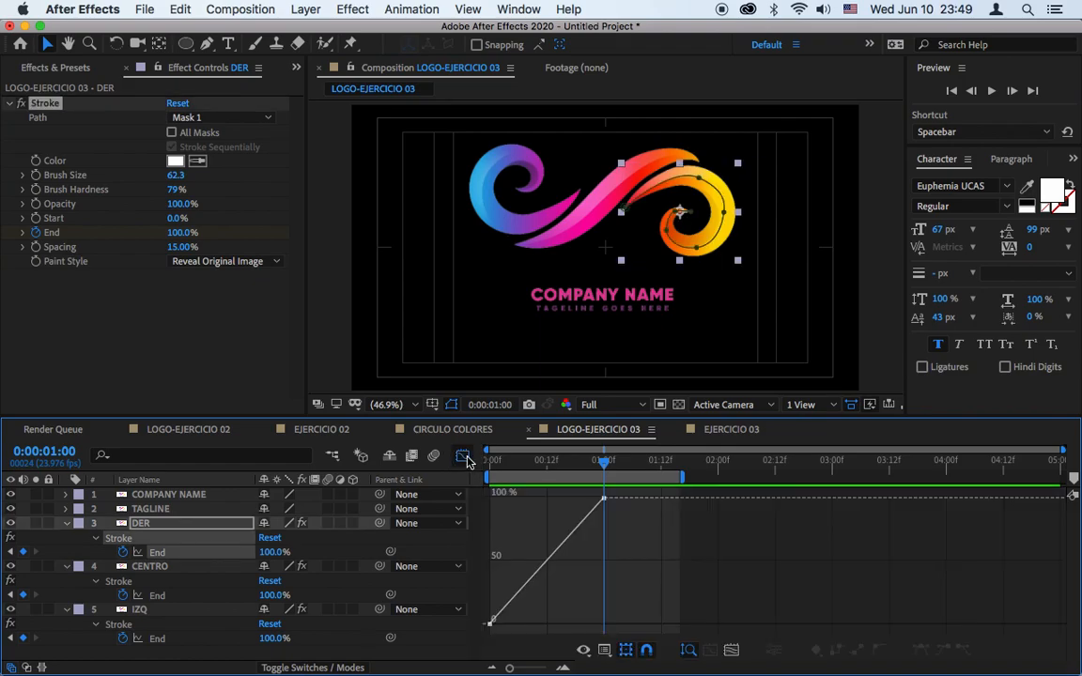
{"action": "left_click", "coordinate": [942, 651]}
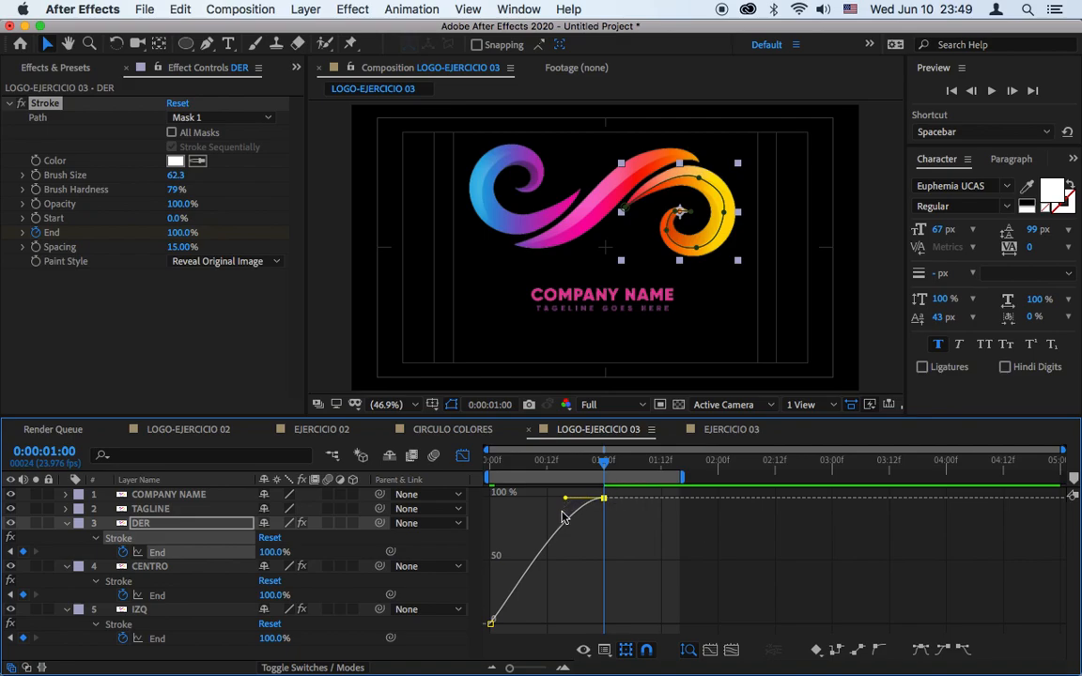
{"action": "left_click", "coordinate": [962, 650]}
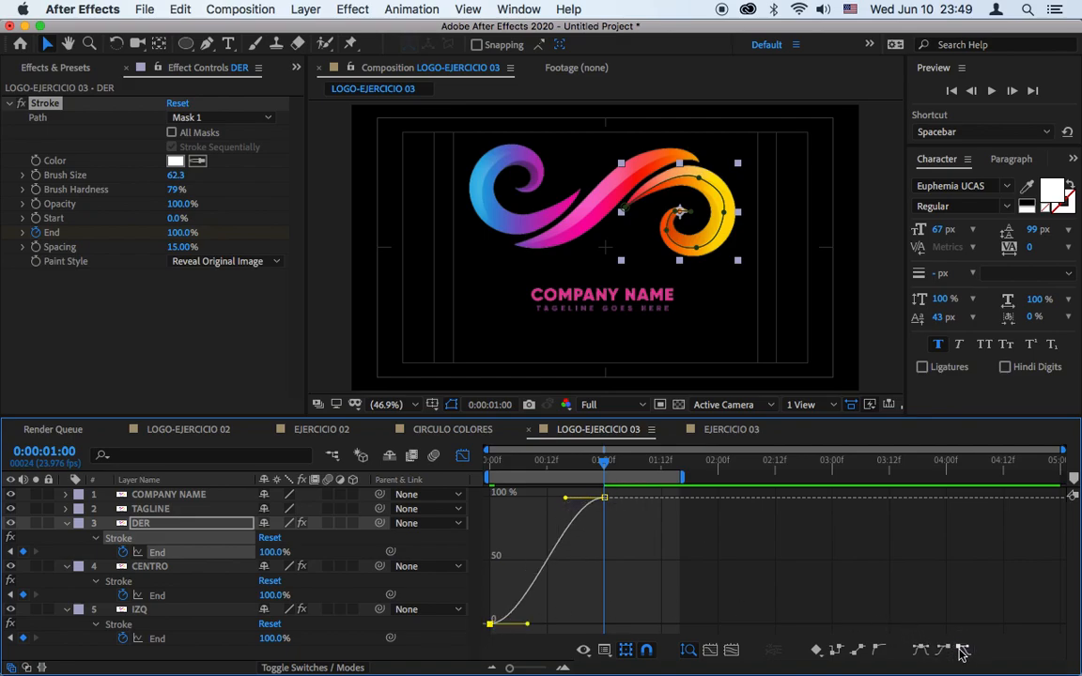
Steepen the start of DER's Stroke End curve in the Graph Editor, preview the animation, and return to the layer bars.
{"action": "left_click_drag", "start_coordinate": [527, 624], "coordinate": [510, 523]}
{"action": "left_click", "coordinate": [990, 91]}
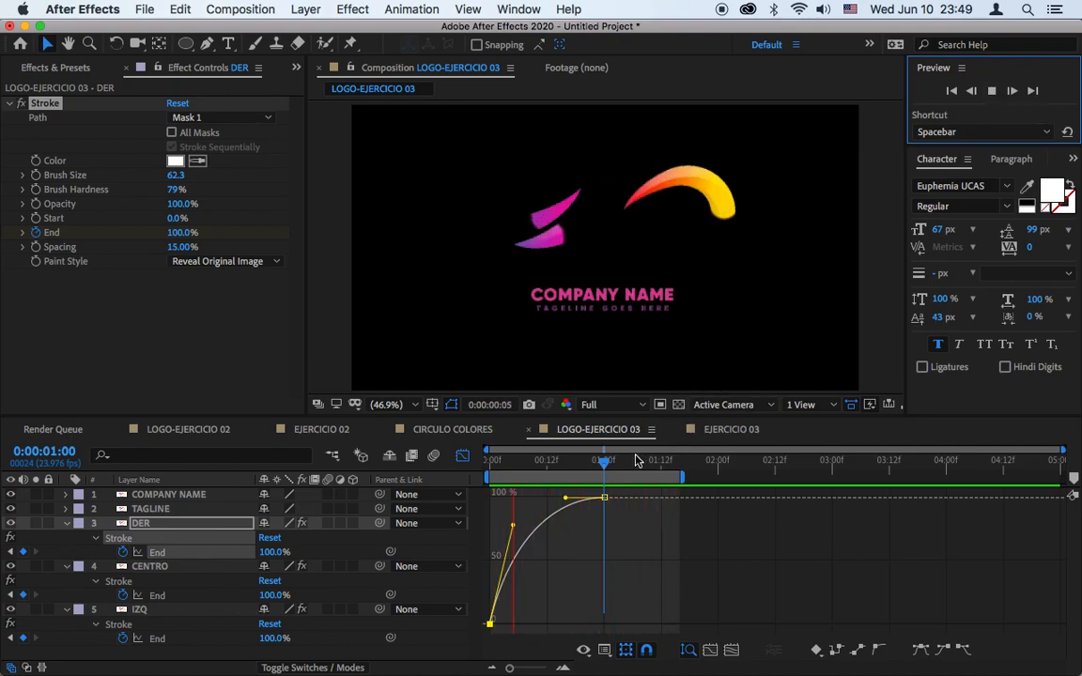
{"action": "key", "text": "space"}
{"action": "key", "text": "shift+F3"}
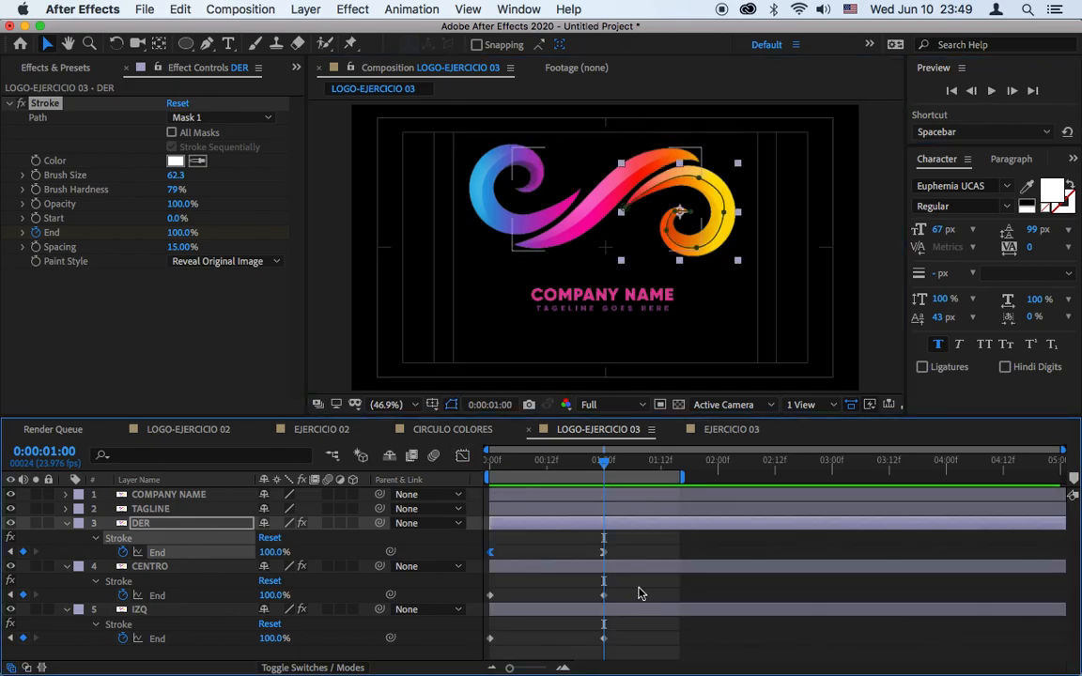
Select CENTRO's two Stroke End keyframes and apply Easy Ease to them.
{"action": "left_click", "coordinate": [477, 593]}
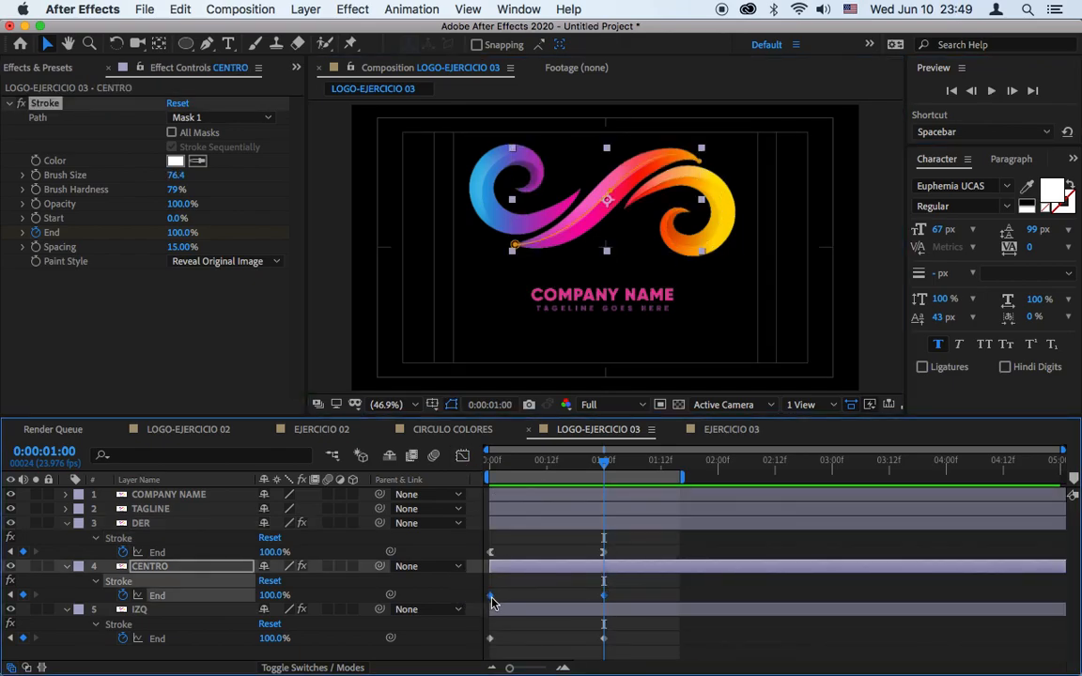
{"action": "right_click", "coordinate": [491, 597]}
{"action": "mouse_move", "coordinate": [564, 655]}
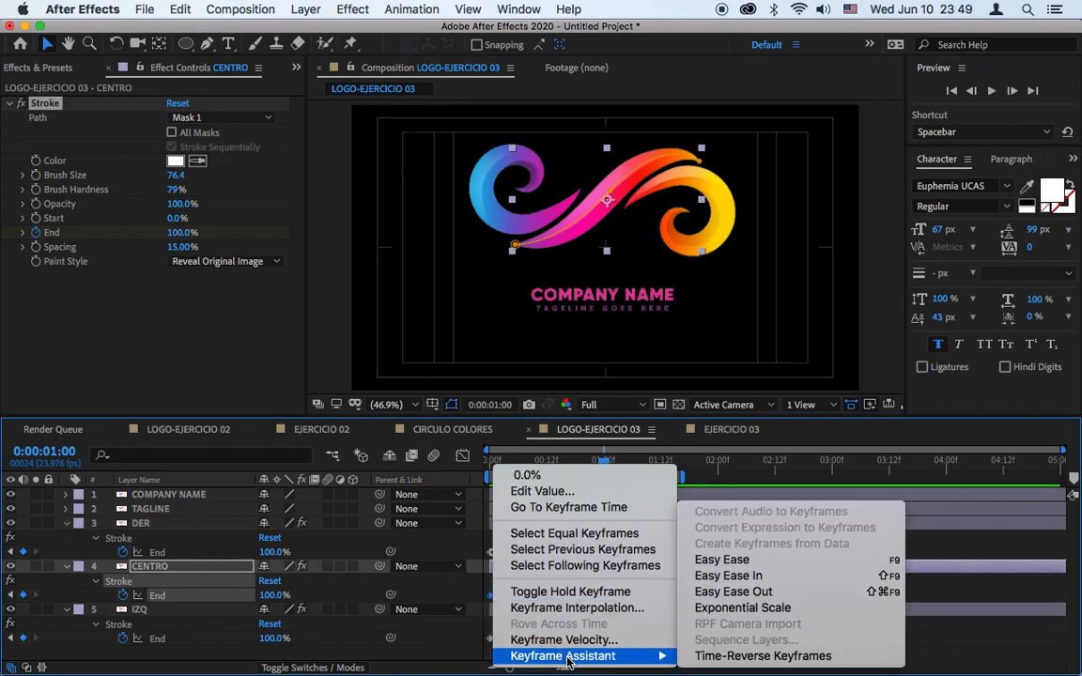
{"action": "left_click", "coordinate": [747, 562]}
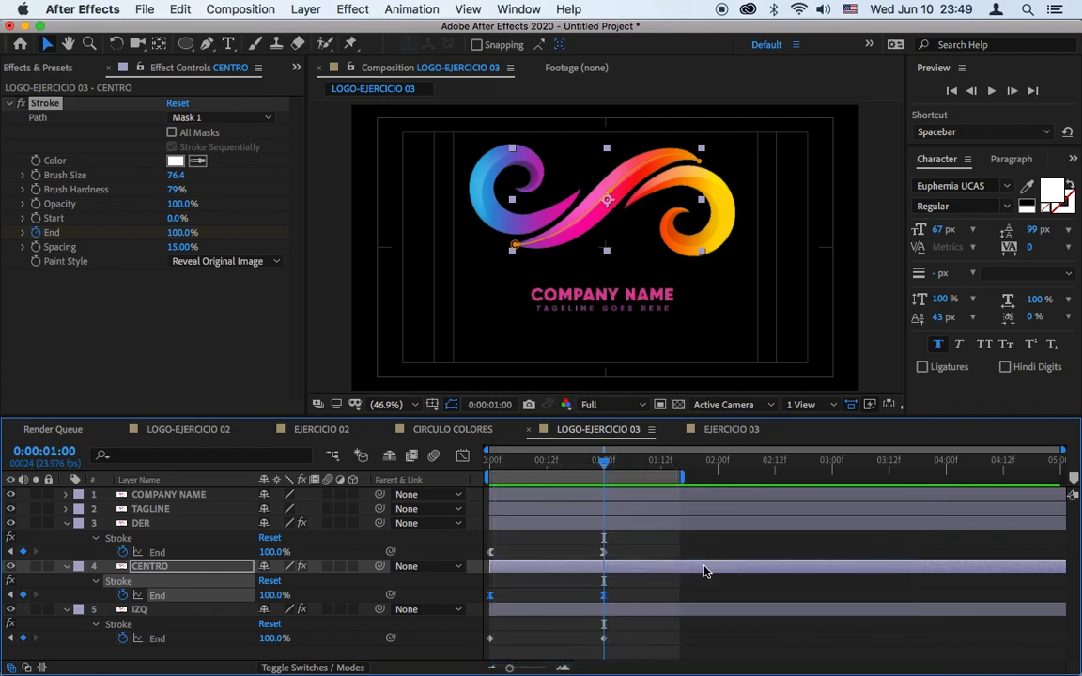
Reshape CENTRO's End curve in the Graph Editor for a fast start and a long, slow finish, and preview the animation.
{"action": "left_click", "coordinate": [463, 456]}
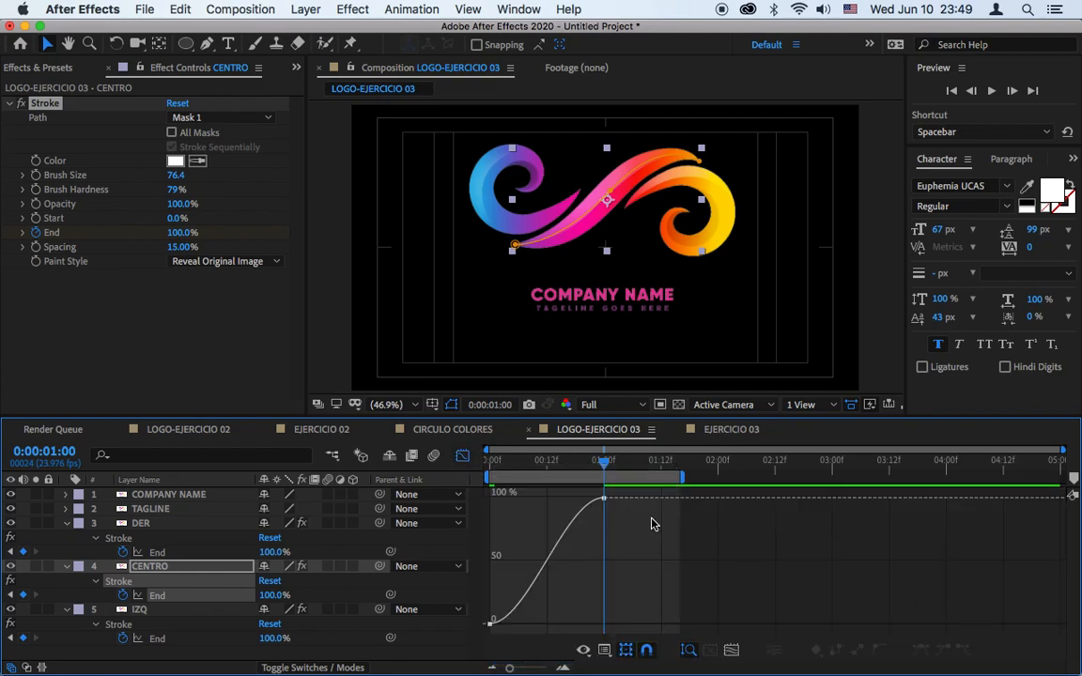
{"action": "left_click", "coordinate": [604, 500]}
{"action": "left_click_drag", "start_coordinate": [563, 503], "coordinate": [498, 498]}
{"action": "left_click_drag", "start_coordinate": [525, 624], "coordinate": [505, 567]}
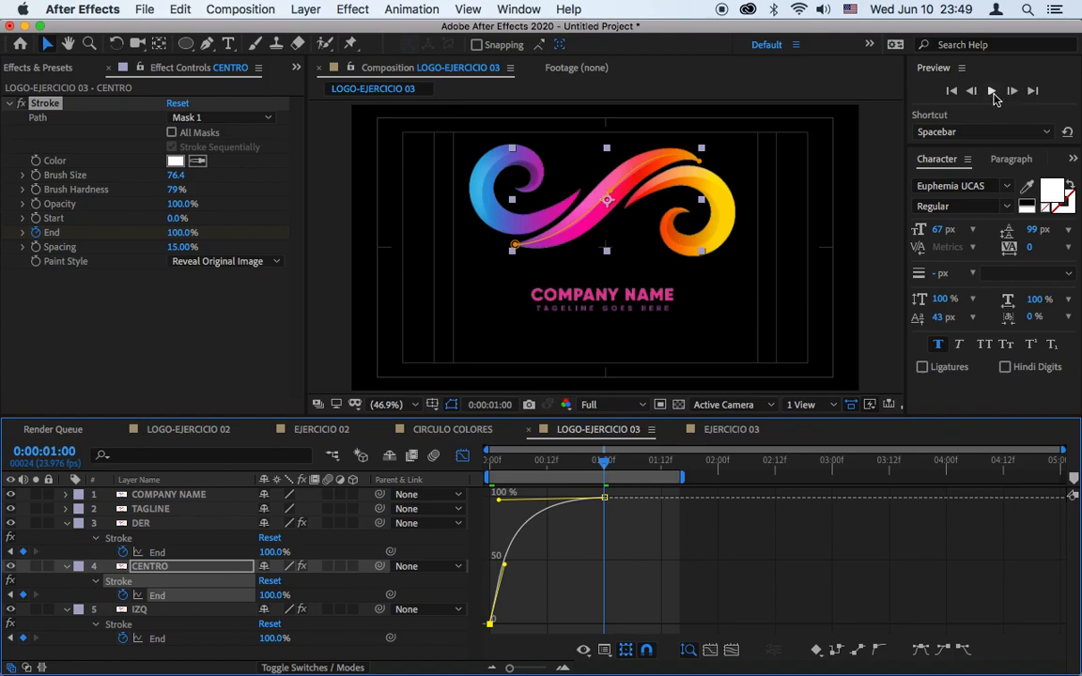
{"action": "left_click", "coordinate": [992, 93]}
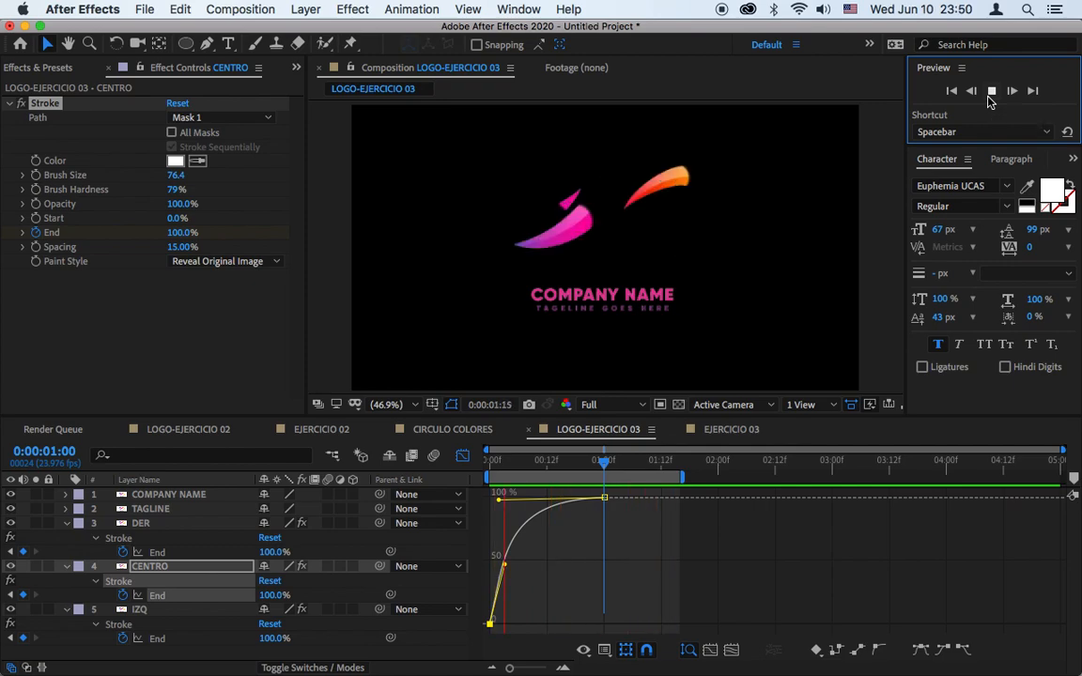
Shorten the ease-in handle of CENTRO's last End keyframe to soften the curve, preview the animation, and close the Graph Editor.
{"action": "left_click", "coordinate": [501, 500]}
{"action": "key", "text": "="}
{"action": "key", "text": "space"}
{"action": "left_click_drag", "start_coordinate": [502, 501], "coordinate": [576, 501]}
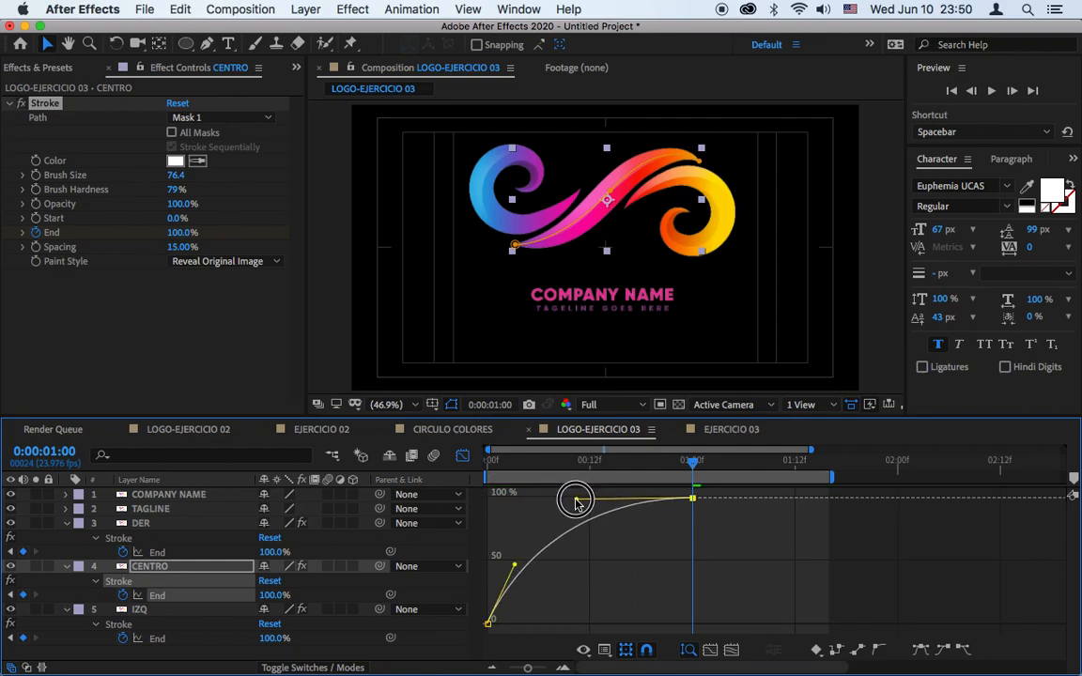
{"action": "left_click", "coordinate": [992, 90]}
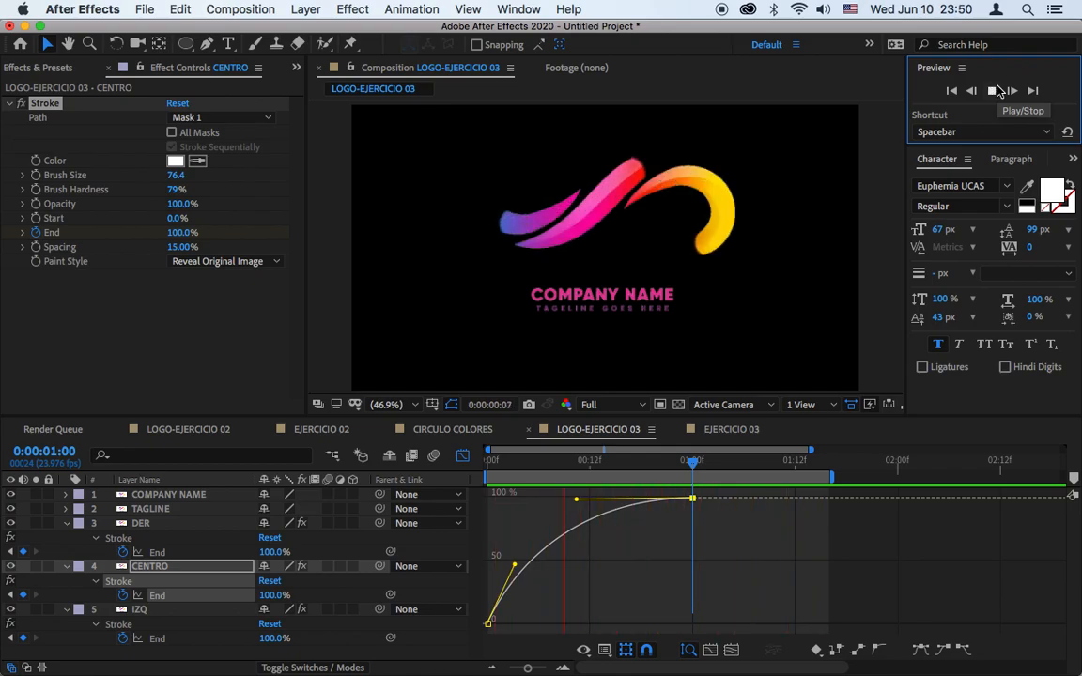
{"action": "key", "text": "space"}
{"action": "left_click", "coordinate": [463, 455]}
Select IZQ's two Stroke End keyframes and apply Easy Ease to them.
{"action": "left_click", "coordinate": [568, 612]}
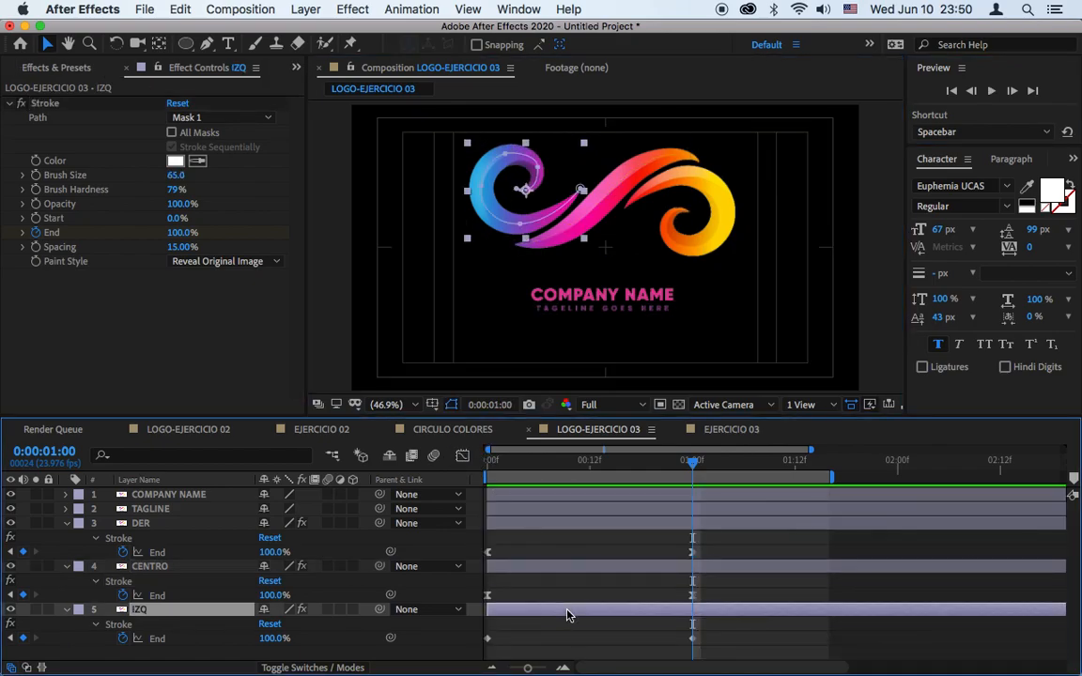
{"action": "left_click_drag", "start_coordinate": [715, 637], "coordinate": [483, 645]}
{"action": "right_click", "coordinate": [491, 644]}
{"action": "mouse_move", "coordinate": [563, 655]}
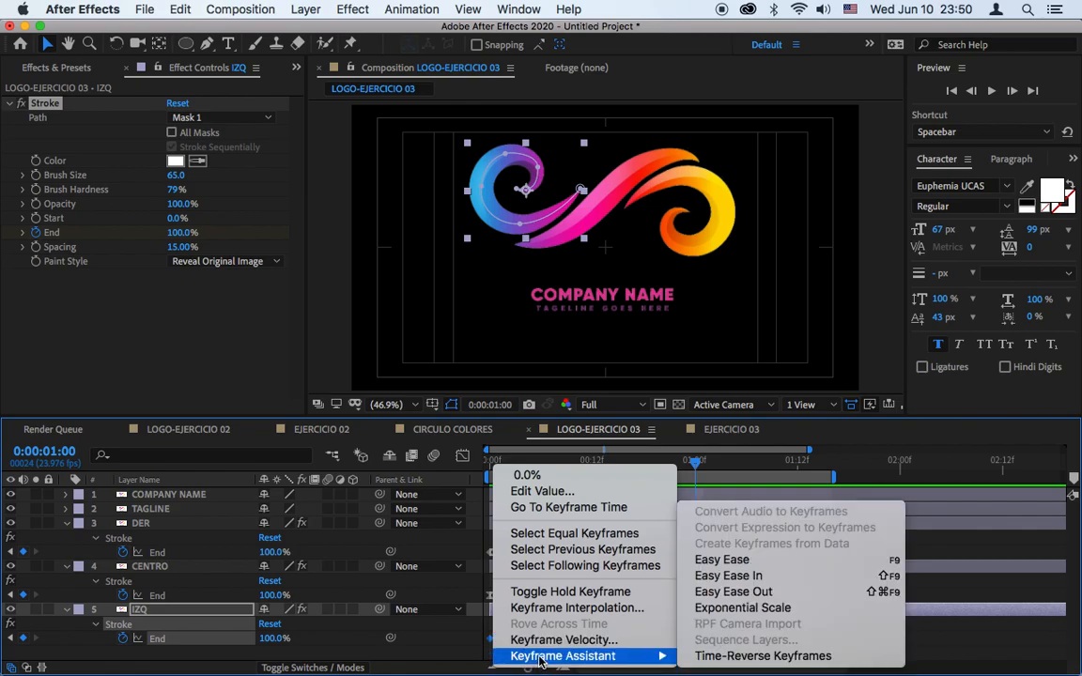
{"action": "left_click", "coordinate": [762, 561]}
Reshape IZQ's End curve in the Graph Editor to start fast and slow down gradually, preview it, and close the Graph Editor.
{"action": "left_click", "coordinate": [462, 458]}
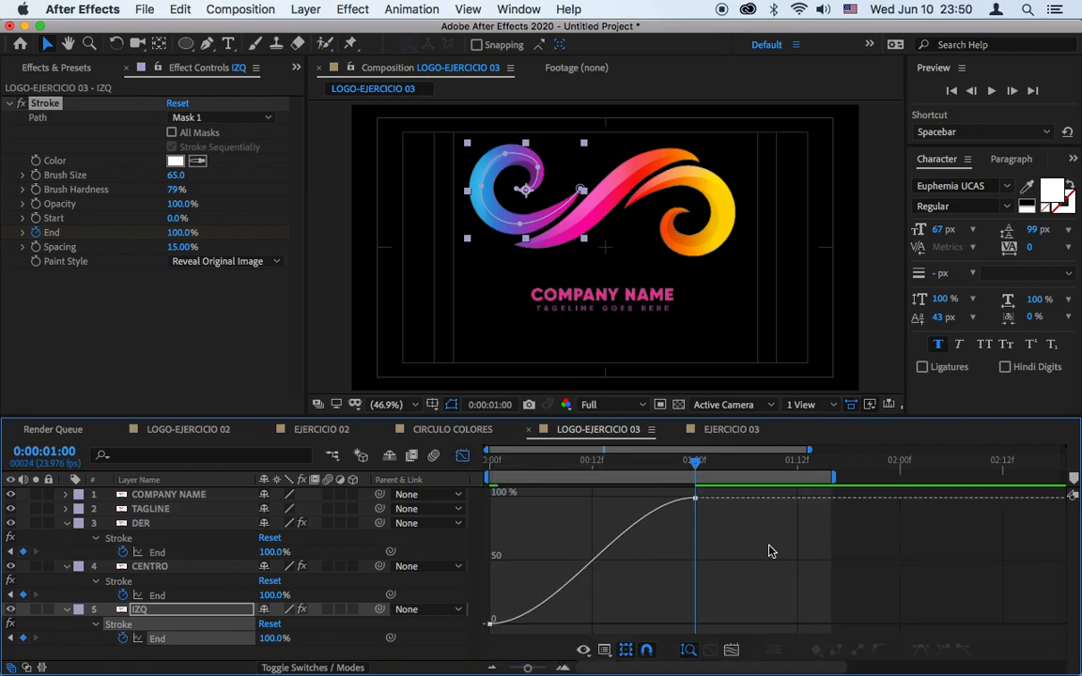
{"action": "left_click", "coordinate": [697, 501]}
{"action": "left_click_drag", "start_coordinate": [631, 500], "coordinate": [574, 498]}
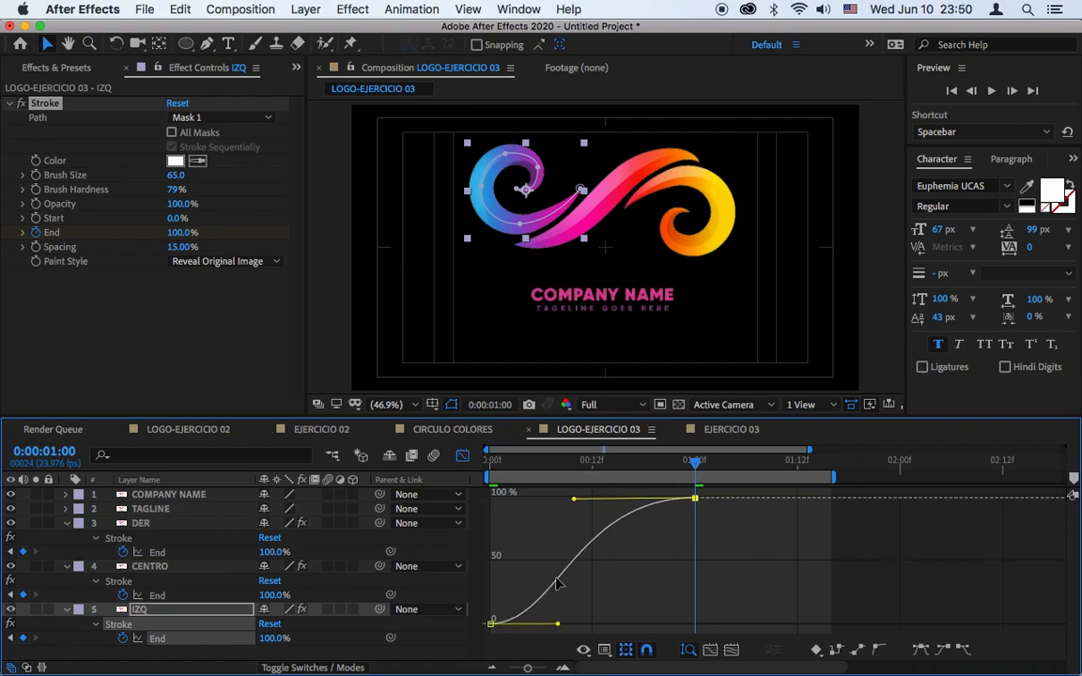
{"action": "left_click_drag", "start_coordinate": [557, 623], "coordinate": [536, 541]}
{"action": "left_click", "coordinate": [993, 93]}
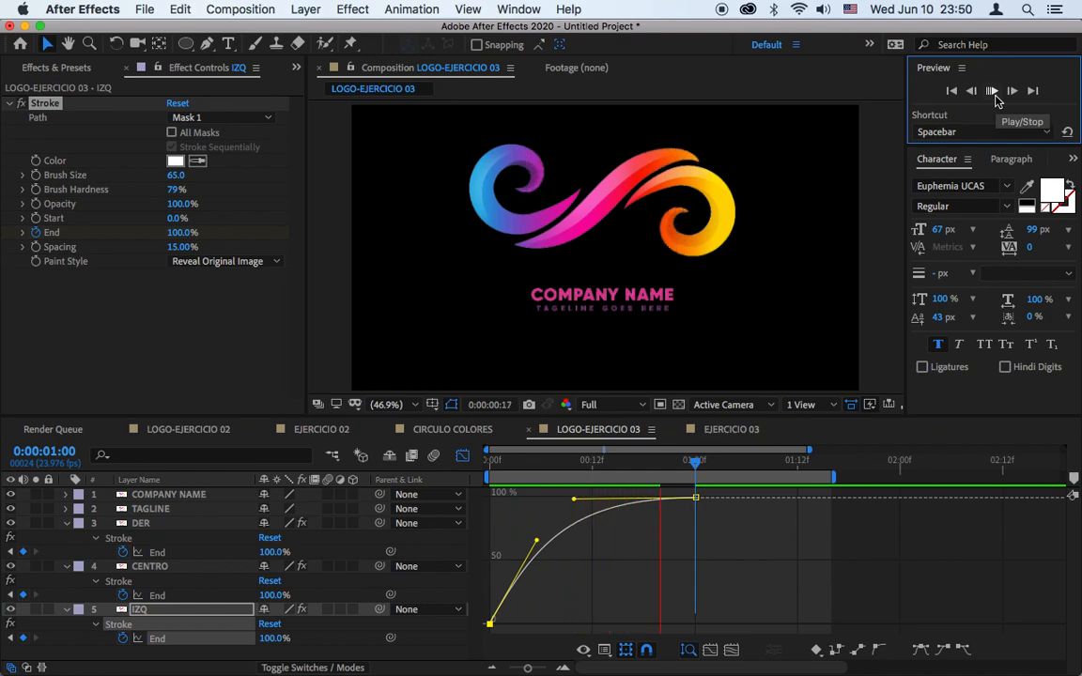
{"action": "left_click", "coordinate": [464, 457]}
{"action": "key", "text": "space"}
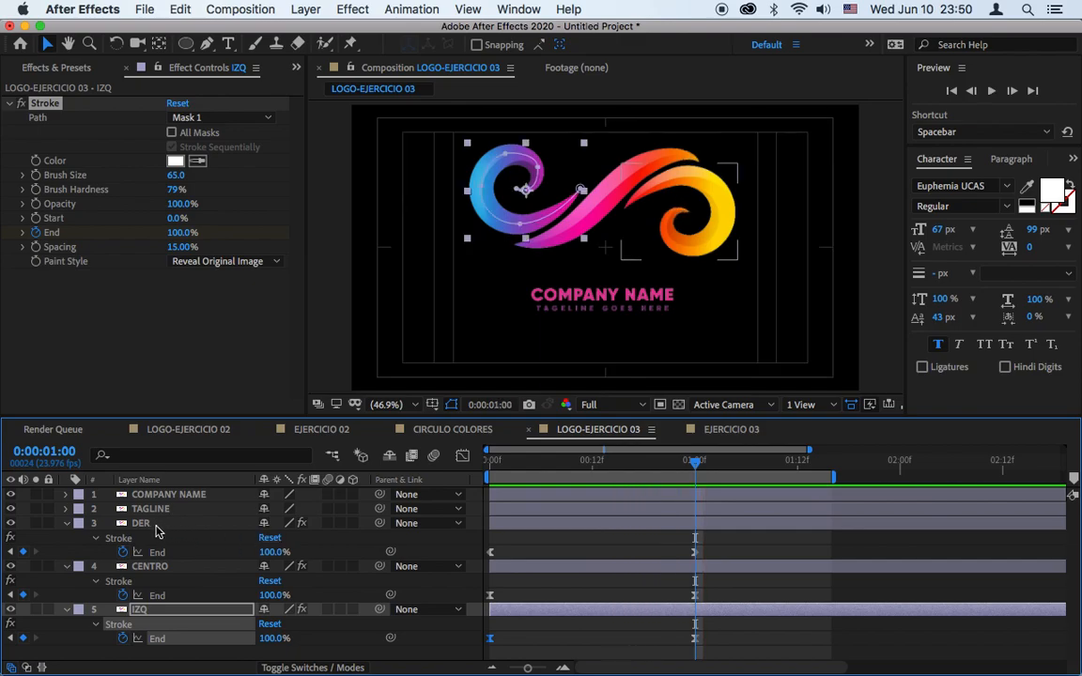
Collapse DER and CENTRO, stagger CENTRO to start at about frame 4 and DER at about frame 9, and preview the animation.
{"action": "left_click", "coordinate": [66, 524]}
{"action": "left_click", "coordinate": [66, 537]}
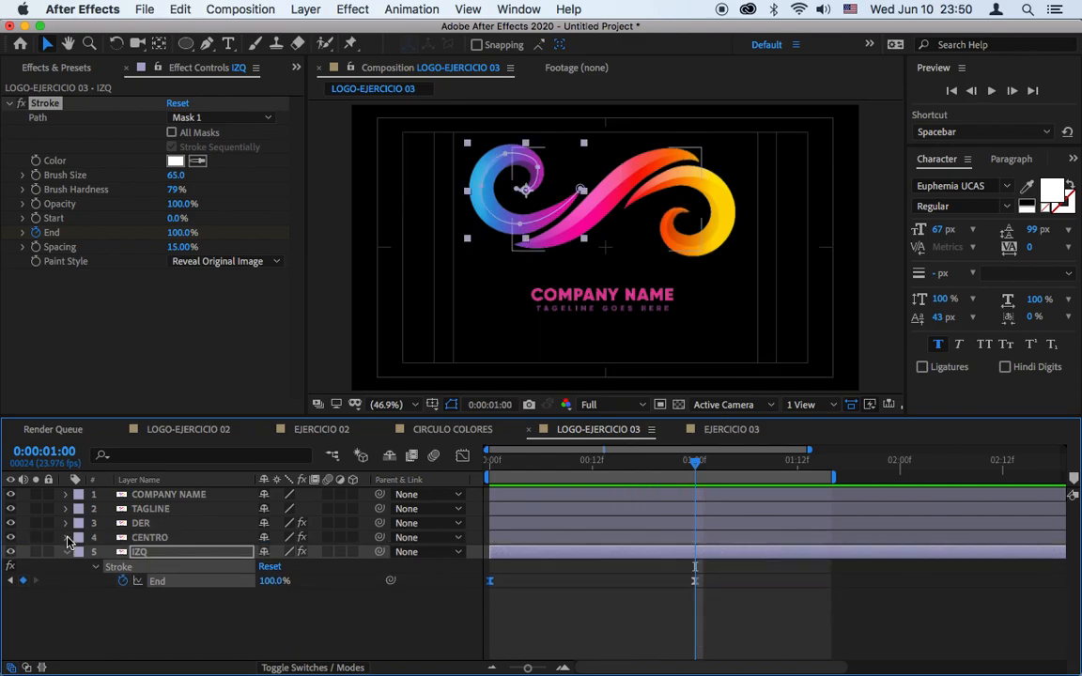
{"action": "left_click", "coordinate": [543, 536]}
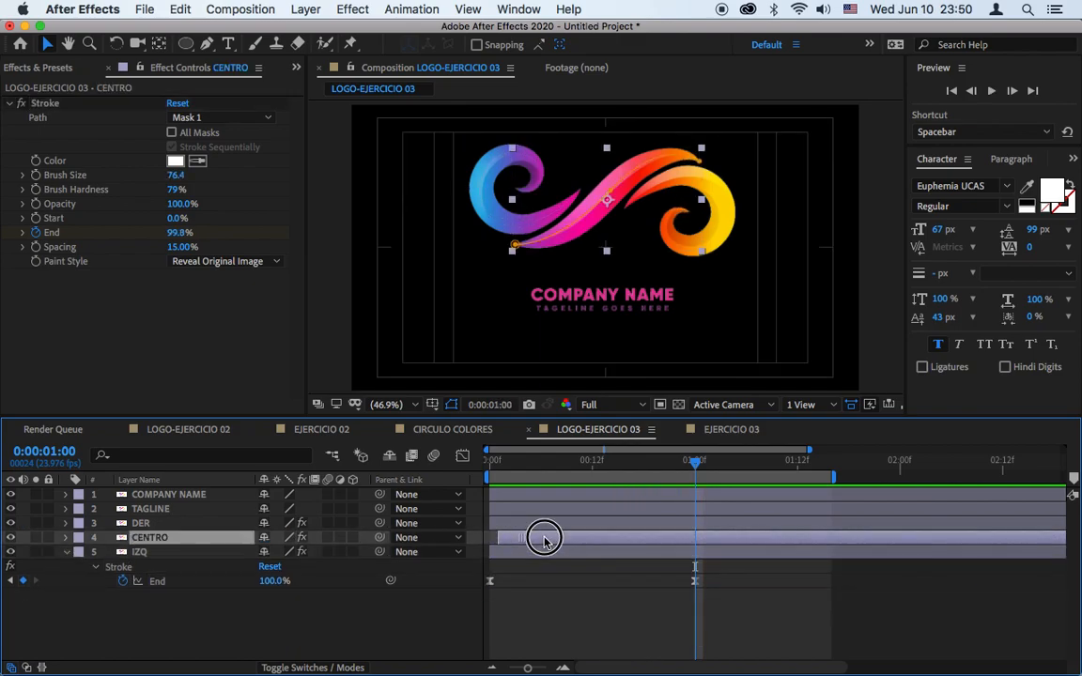
{"action": "left_click", "coordinate": [530, 523]}
{"action": "left_click_drag", "start_coordinate": [557, 527], "coordinate": [611, 533]}
{"action": "left_click", "coordinate": [993, 92]}
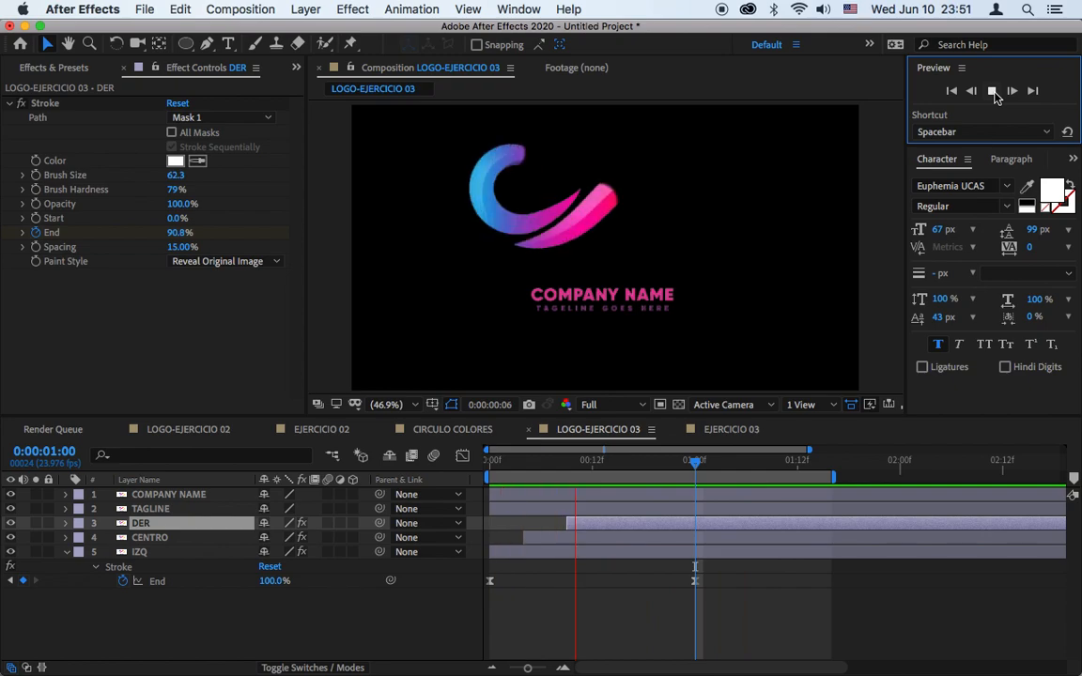
{"action": "left_click", "coordinate": [762, 313]}
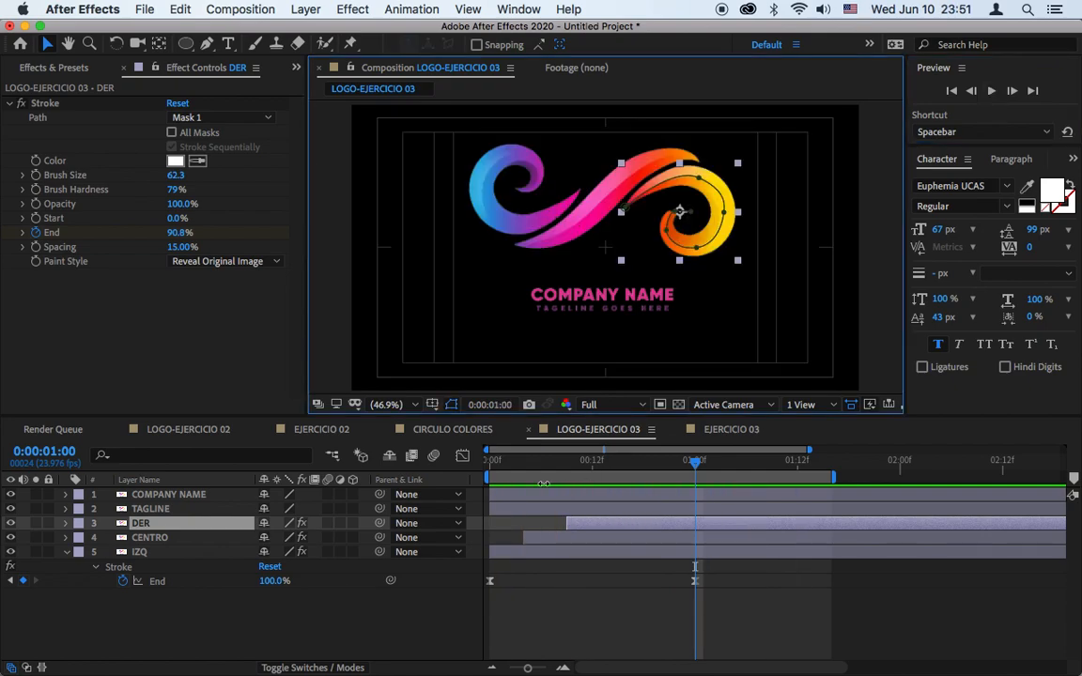
Select COMPANY NAME and TAGLINE and enable Position keyframes for both at 0:00:00:00.
{"action": "left_click_drag", "start_coordinate": [495, 460], "coordinate": [636, 472]}
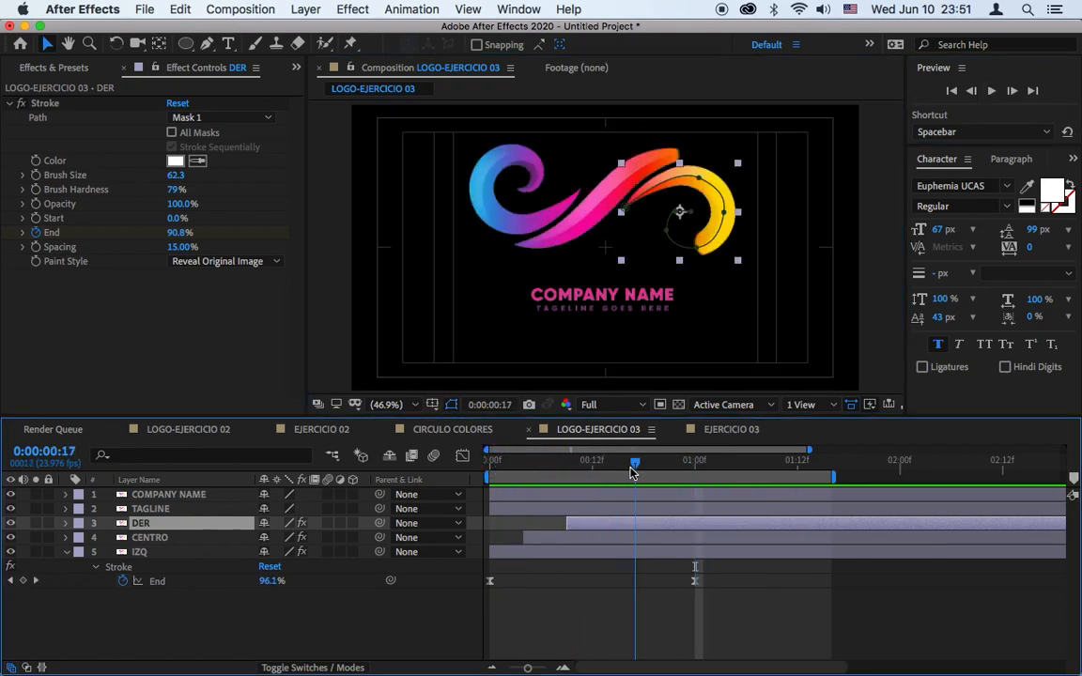
{"action": "left_click", "coordinate": [535, 508]}
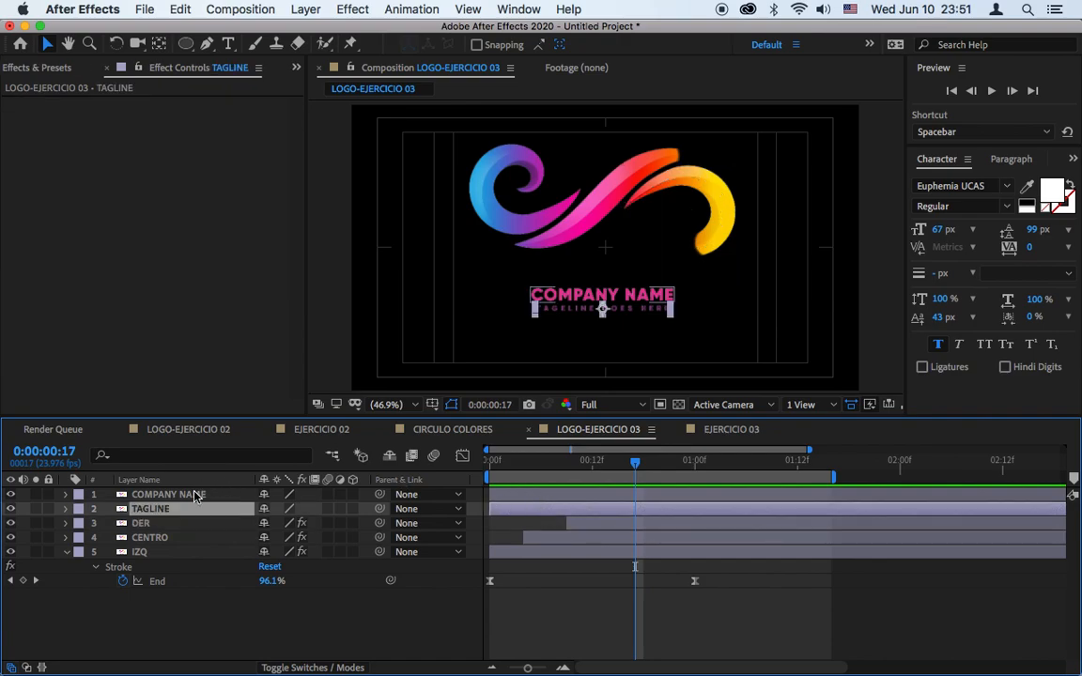
{"action": "key", "text": "Home"}
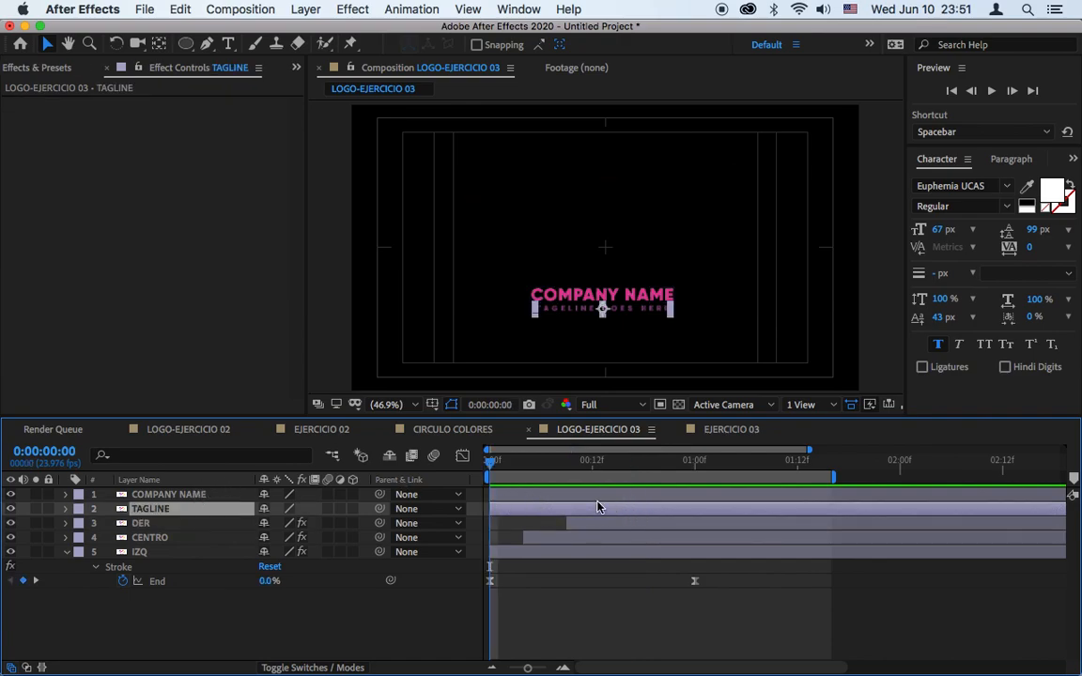
{"action": "left_click", "coordinate": [595, 498], "text": "shift"}
{"action": "key", "text": "p"}
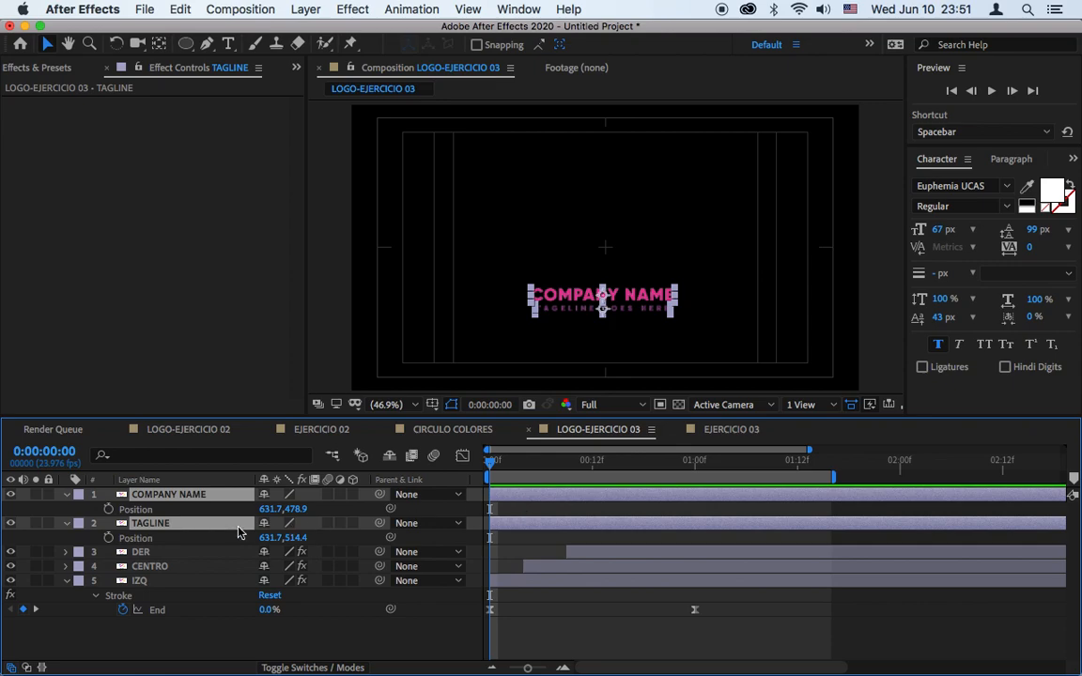
{"action": "left_click", "coordinate": [109, 509]}
{"action": "left_click", "coordinate": [109, 538]}
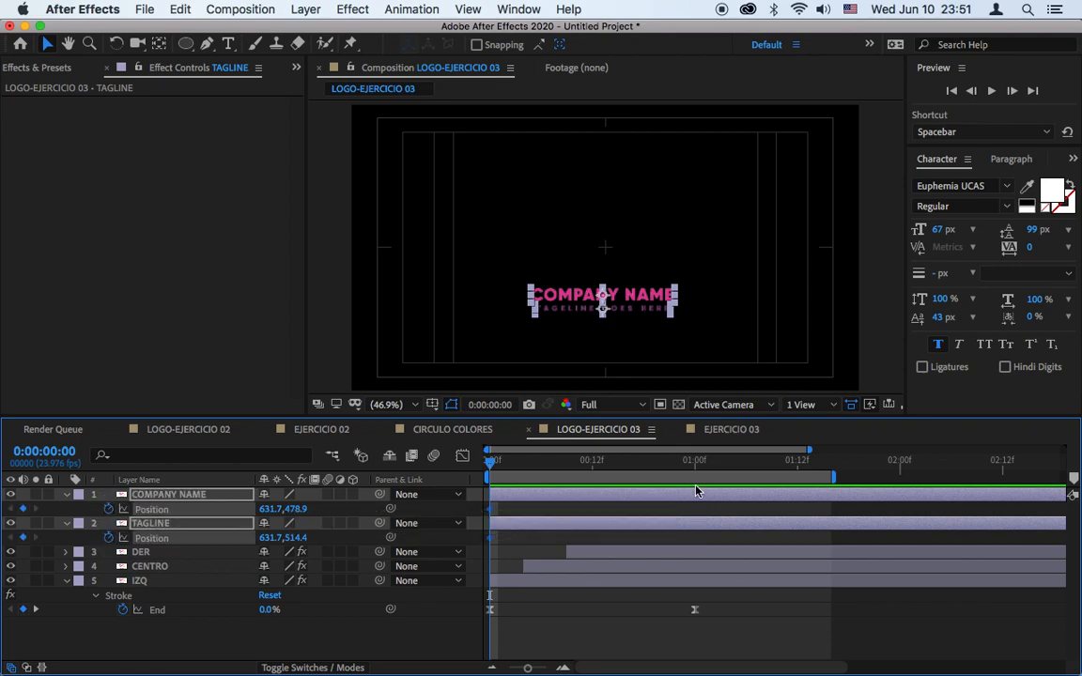
Extend the work area slightly past two seconds and move both text layers' Position keyframes to 0:00:02:00.
{"action": "left_click_drag", "start_coordinate": [586, 466], "coordinate": [962, 474]}
{"action": "left_click_drag", "start_coordinate": [897, 461], "coordinate": [899, 465]}
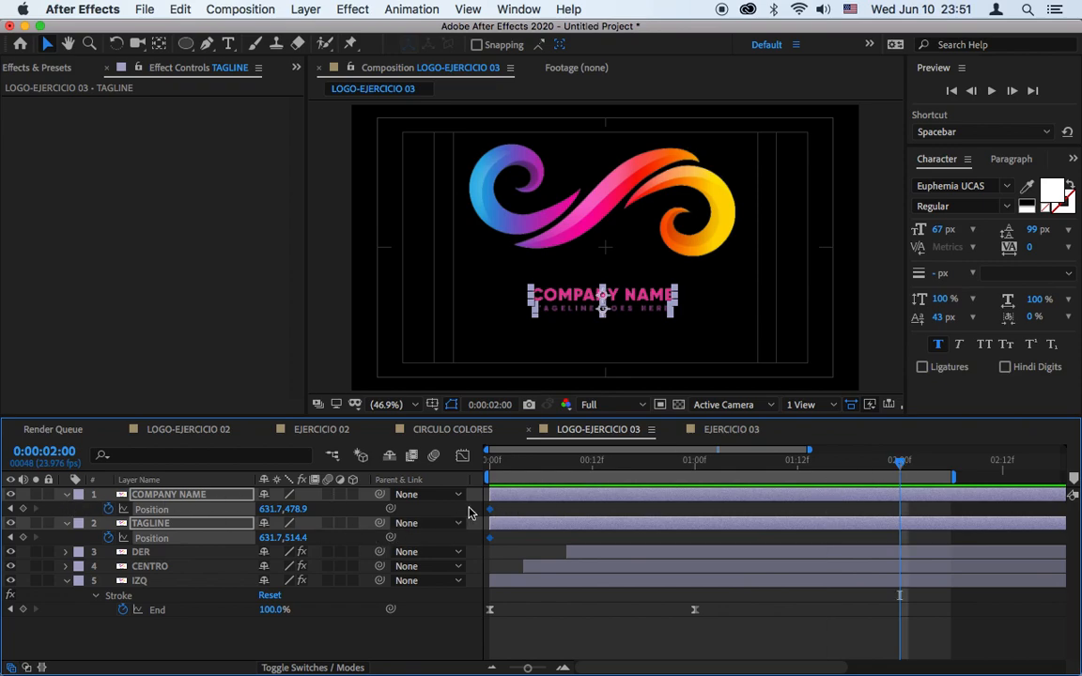
{"action": "left_click_drag", "start_coordinate": [494, 516], "coordinate": [900, 540]}
Lower both text layers at 0:00:00:00, setting COMPANY NAME's Y position to 588.9 and TAGLINE's to 624.4.
{"action": "left_click_drag", "start_coordinate": [514, 461], "coordinate": [444, 475]}
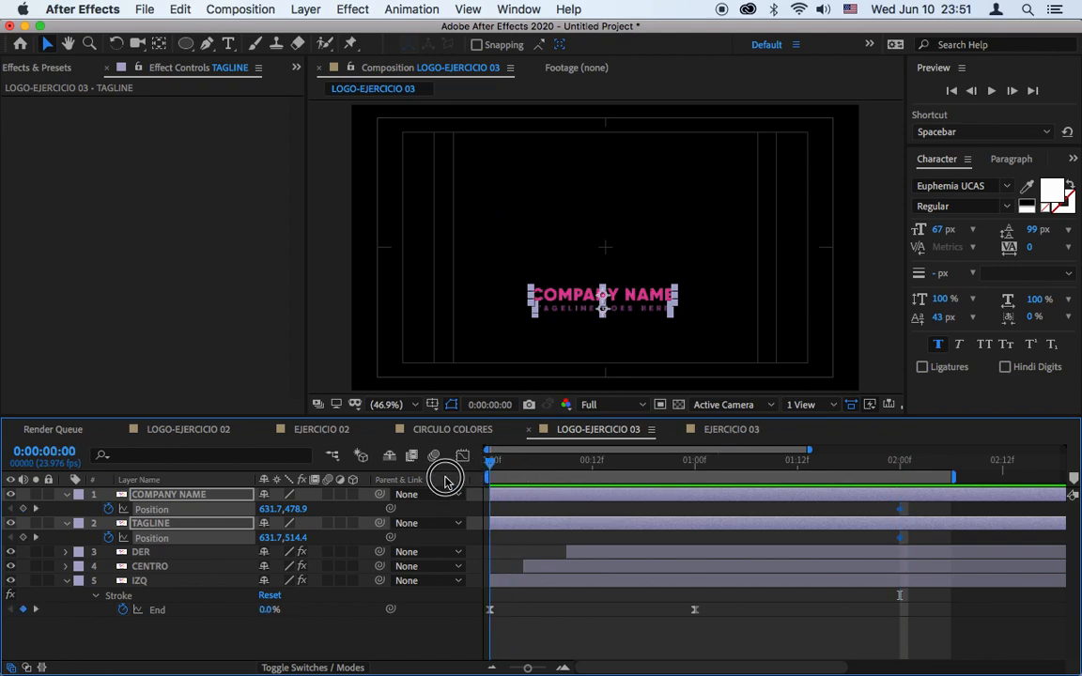
{"action": "left_click_drag", "start_coordinate": [299, 508], "coordinate": [313, 508]}
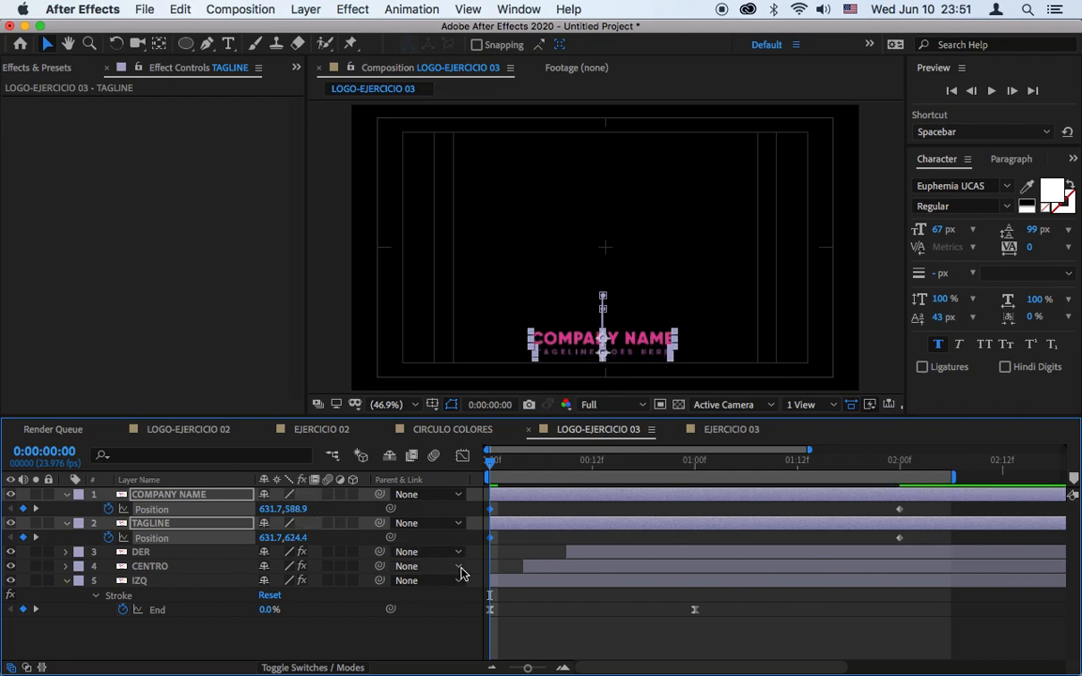
Keyframe the Opacity of COMPANY NAME and TAGLINE from 0% at 0:00:00:00 to 100% at 0:00:02:00, check the keyframes, and collapse both layers.
{"action": "key", "text": "t"}
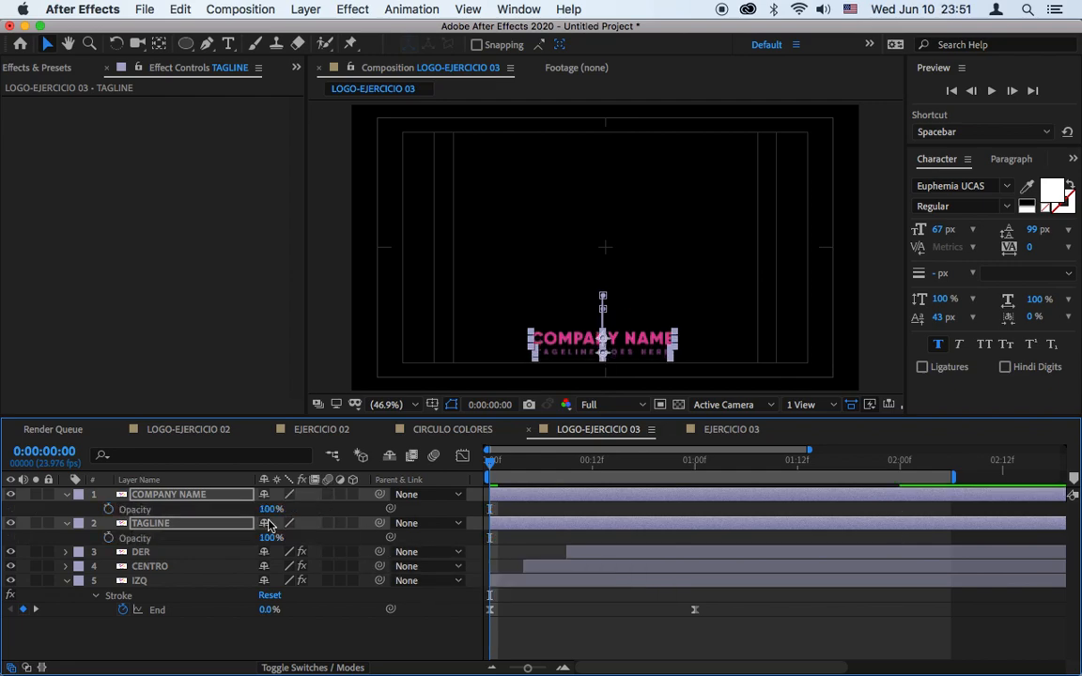
{"action": "left_click", "coordinate": [108, 509]}
{"action": "left_click_drag", "start_coordinate": [266, 510], "coordinate": [26, 526]}
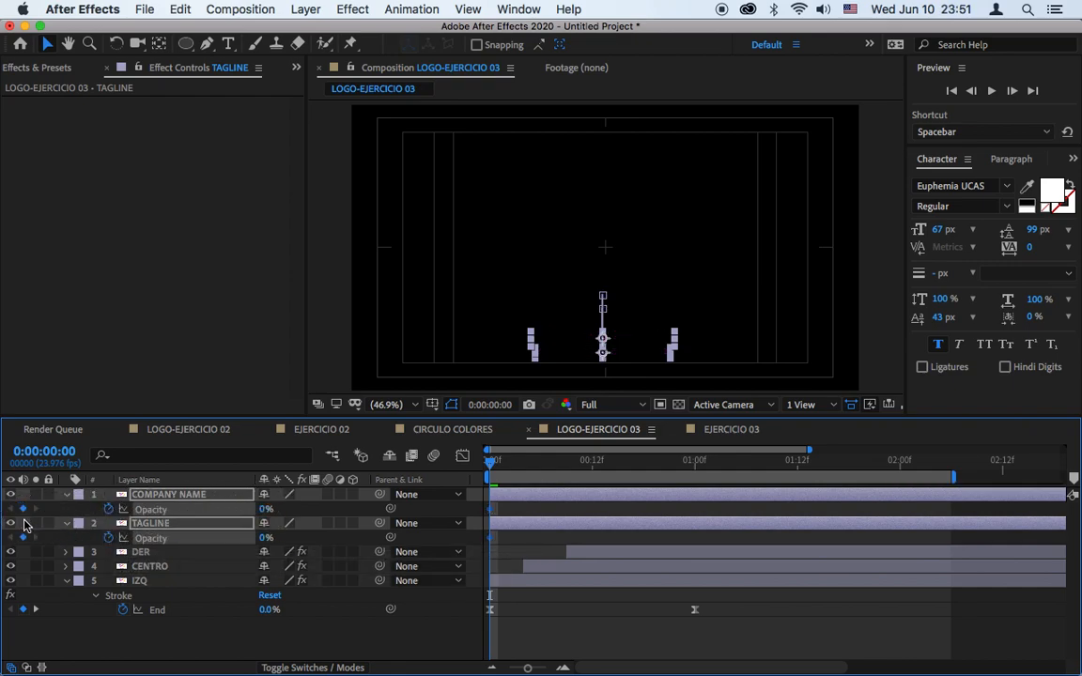
{"action": "left_click_drag", "start_coordinate": [620, 471], "coordinate": [898, 495]}
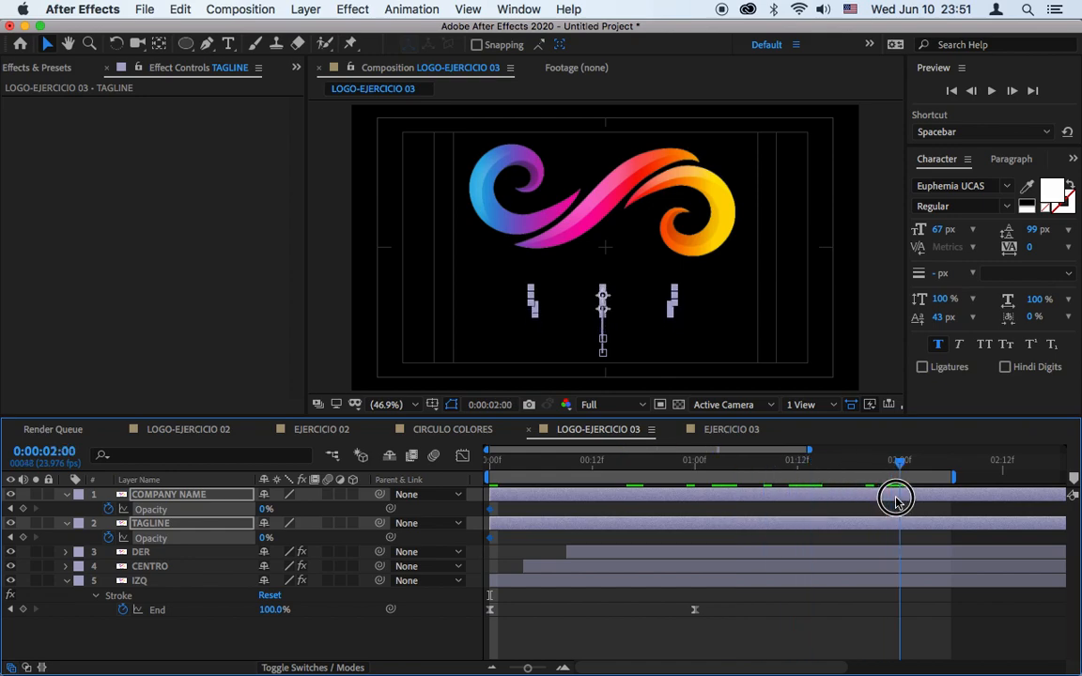
{"action": "left_click_drag", "start_coordinate": [266, 510], "coordinate": [522, 508]}
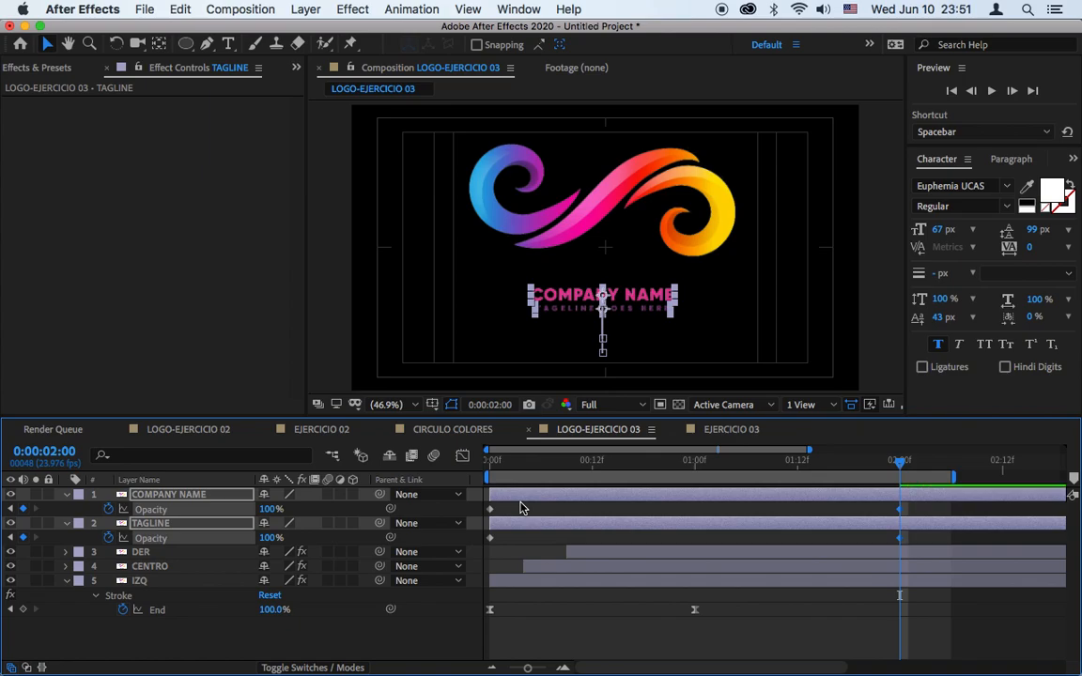
{"action": "key", "text": "t"}
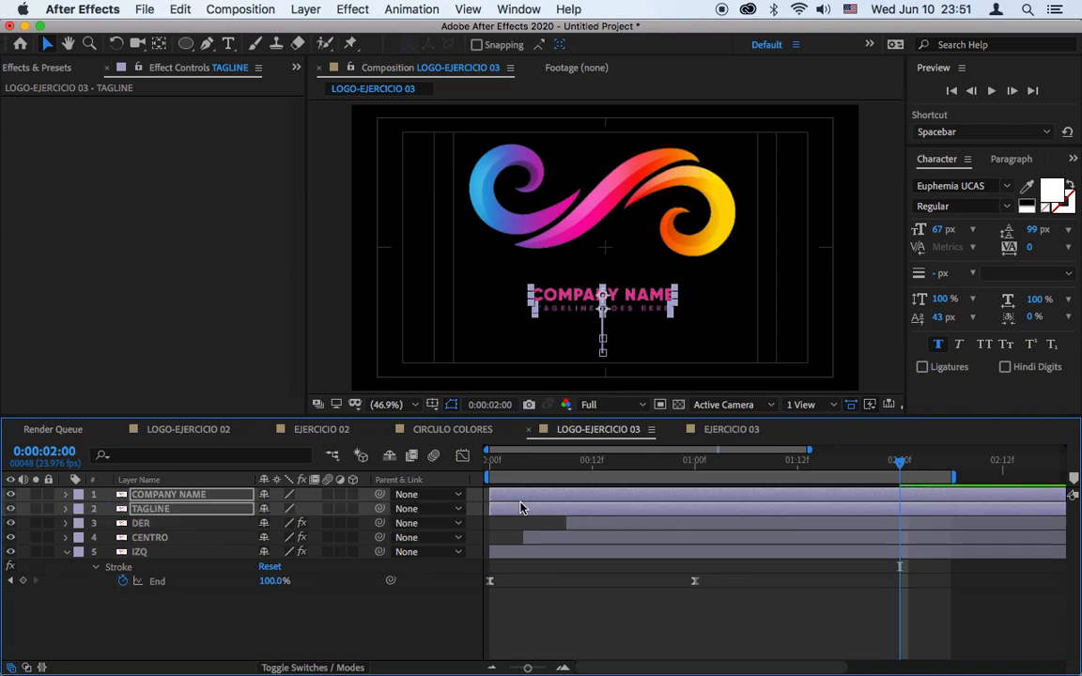
{"action": "key", "text": "u"}
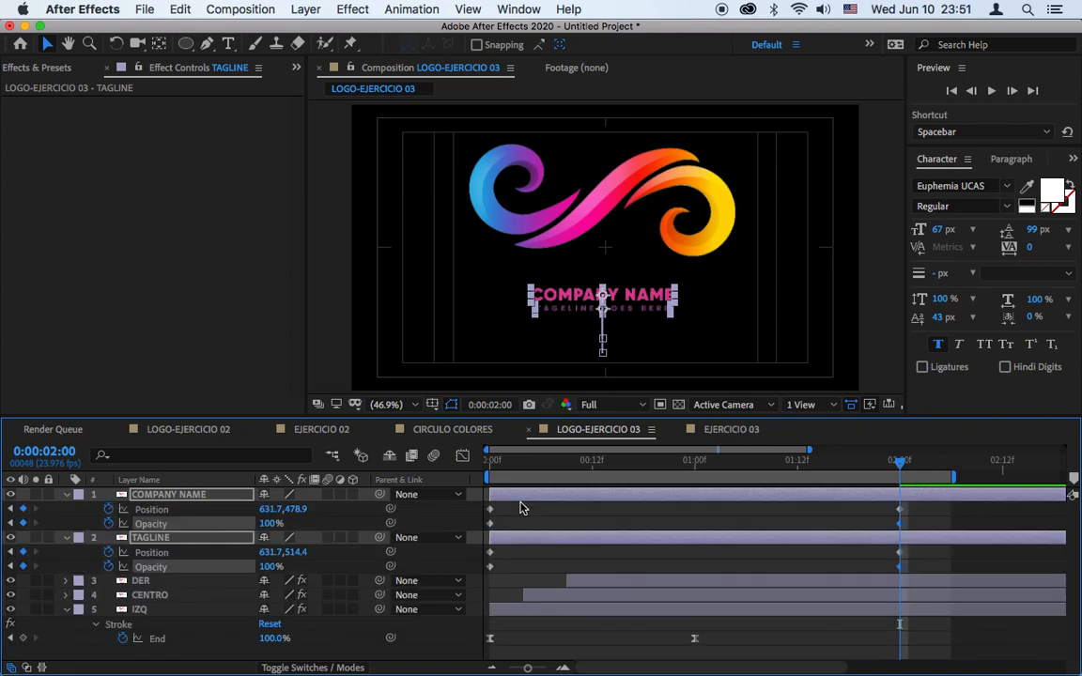
{"action": "key", "text": "u"}
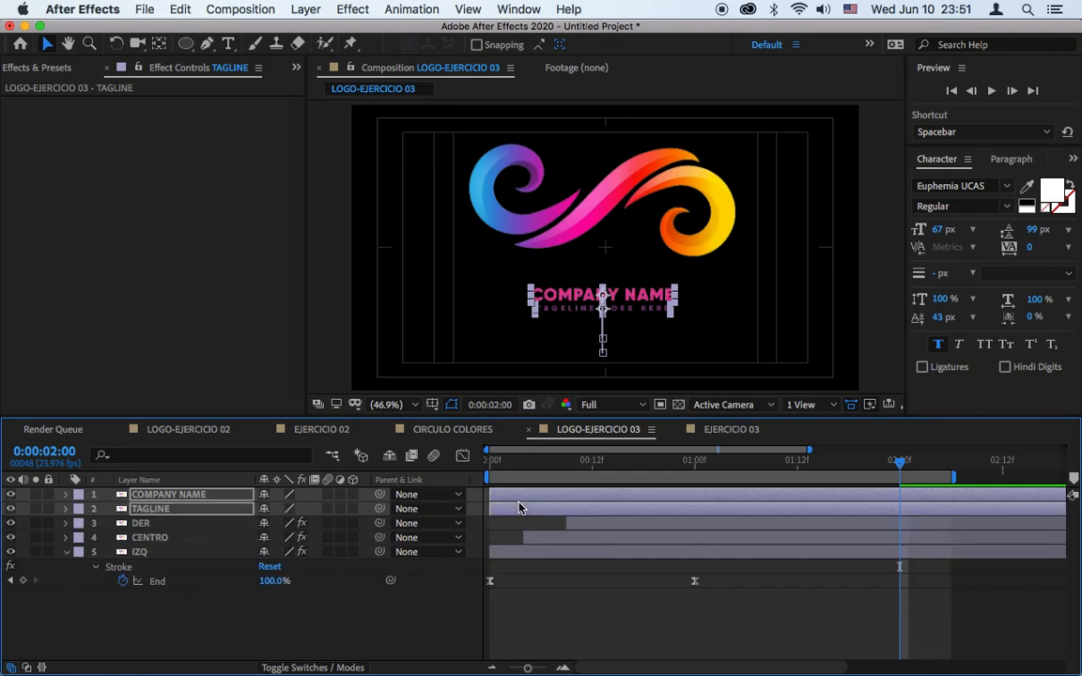
Apply Easy Ease to both Position keyframes of the COMPANY NAME layer.
{"action": "key", "text": "p"}
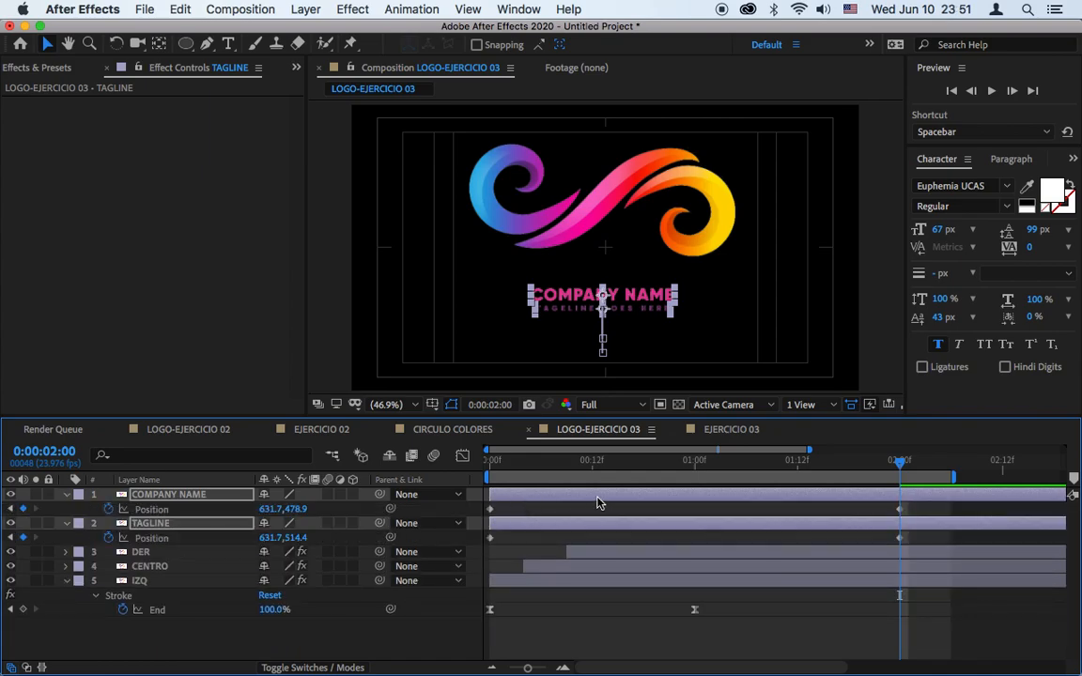
{"action": "left_click", "coordinate": [904, 513]}
{"action": "left_click_drag", "start_coordinate": [930, 510], "coordinate": [488, 517]}
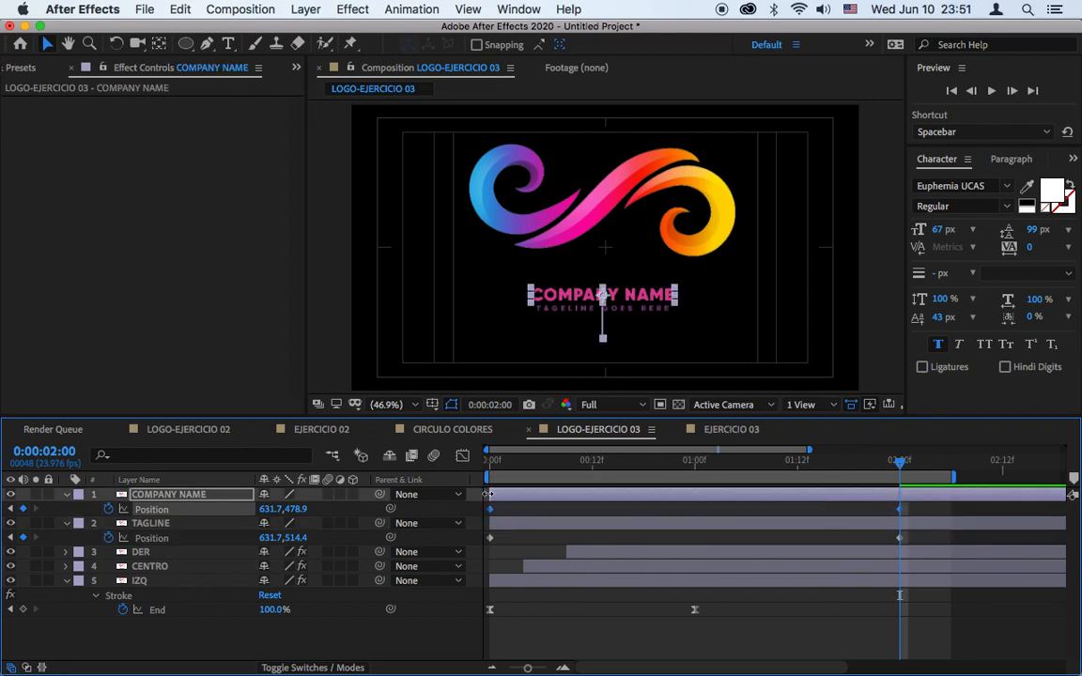
{"action": "right_click", "coordinate": [489, 509]}
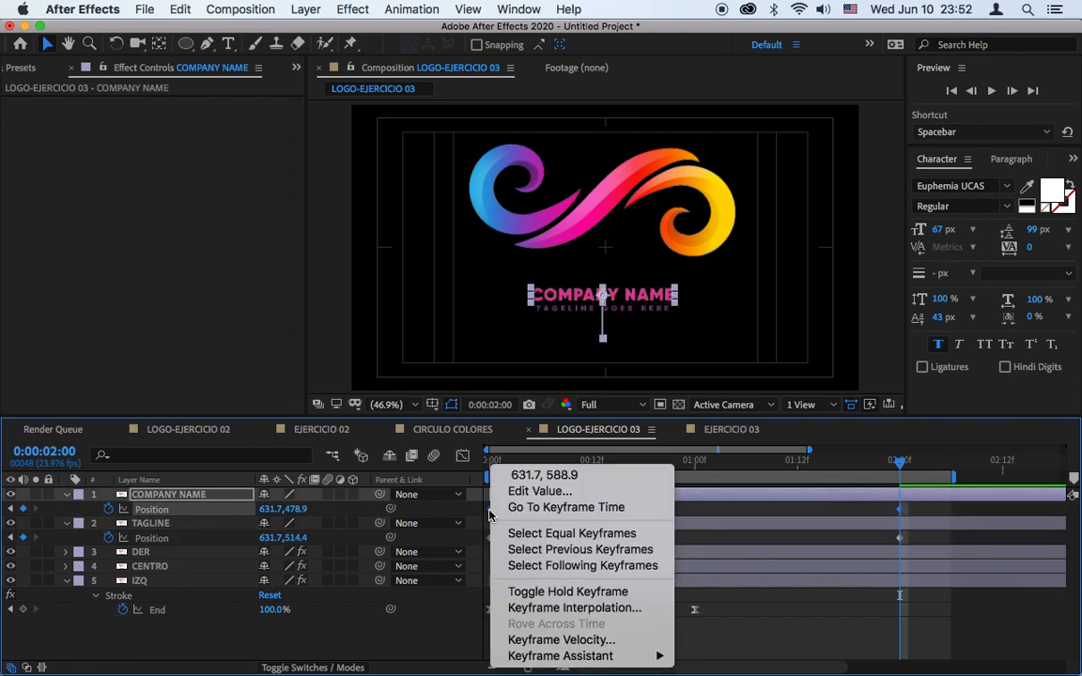
{"action": "mouse_move", "coordinate": [581, 657]}
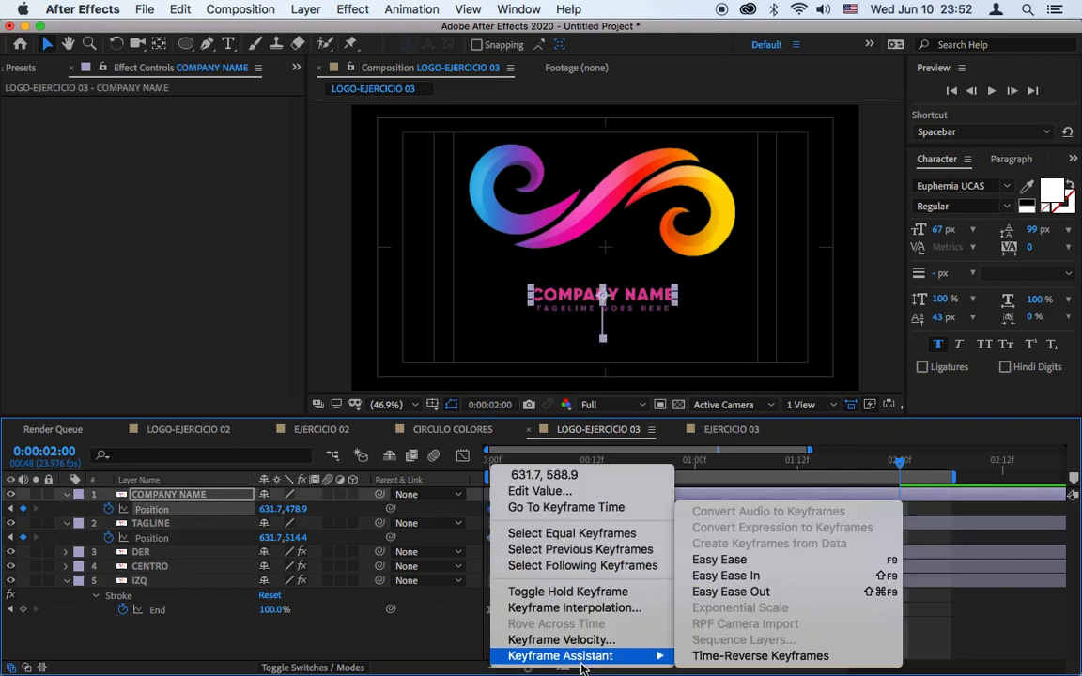
{"action": "left_click", "coordinate": [739, 559]}
Reshape COMPANY NAME's Position speed graph to start fast and slow down gradually towards 0:00:02:00, then preview the motion.
{"action": "left_click", "coordinate": [462, 457]}
{"action": "left_click", "coordinate": [733, 497]}
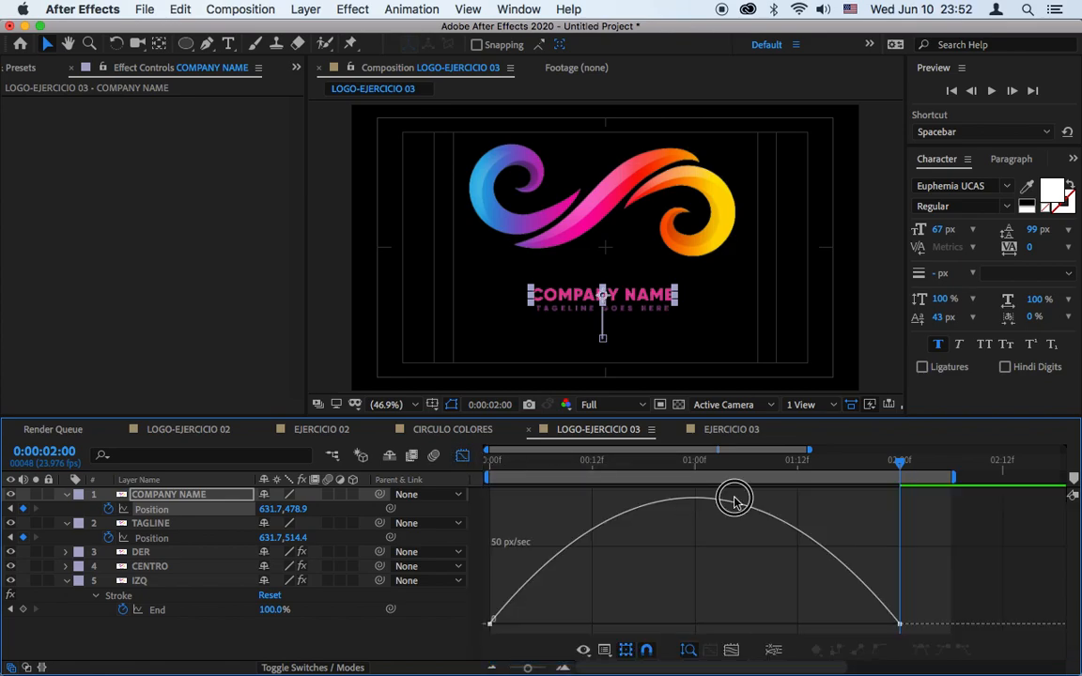
{"action": "left_click", "coordinate": [901, 628]}
{"action": "left_click_drag", "start_coordinate": [559, 625], "coordinate": [589, 559]}
{"action": "left_click_drag", "start_coordinate": [834, 627], "coordinate": [766, 630]}
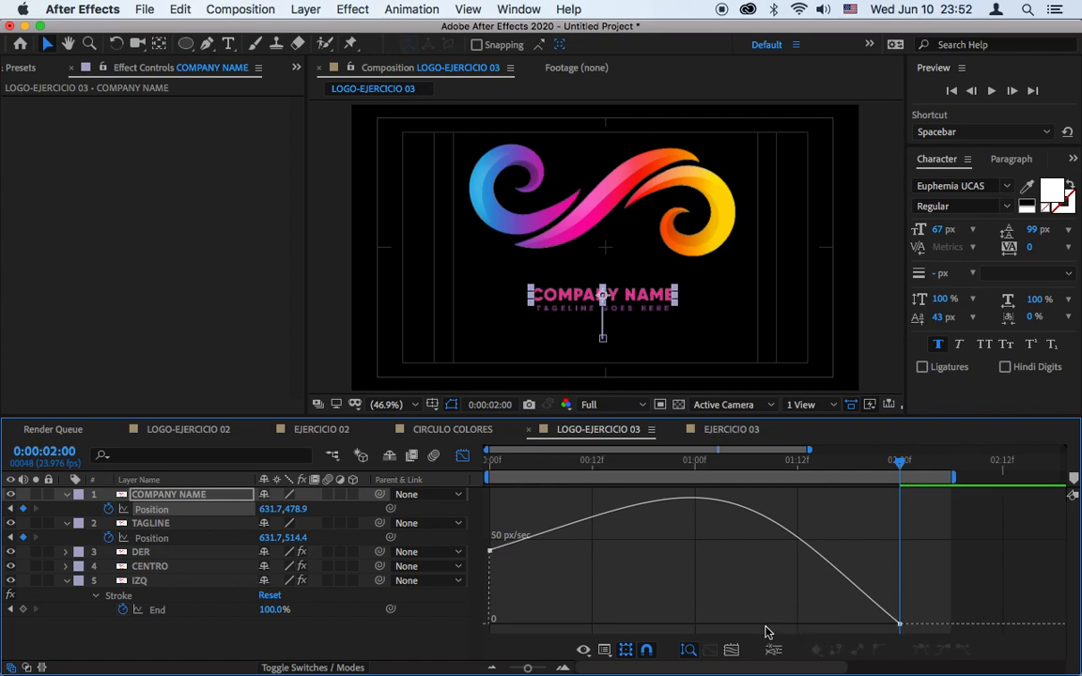
{"action": "left_click", "coordinate": [901, 625]}
{"action": "left_click_drag", "start_coordinate": [833, 625], "coordinate": [699, 625]}
{"action": "left_click_drag", "start_coordinate": [585, 593], "coordinate": [581, 548]}
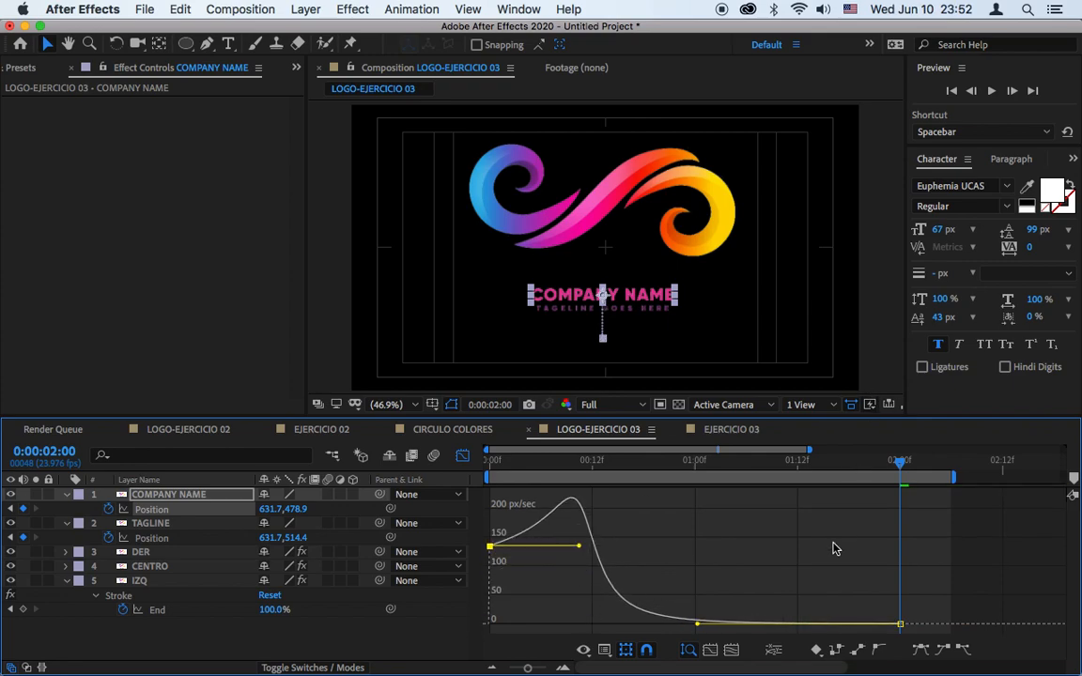
{"action": "left_click_drag", "start_coordinate": [700, 626], "coordinate": [734, 622]}
{"action": "left_click", "coordinate": [991, 91]}
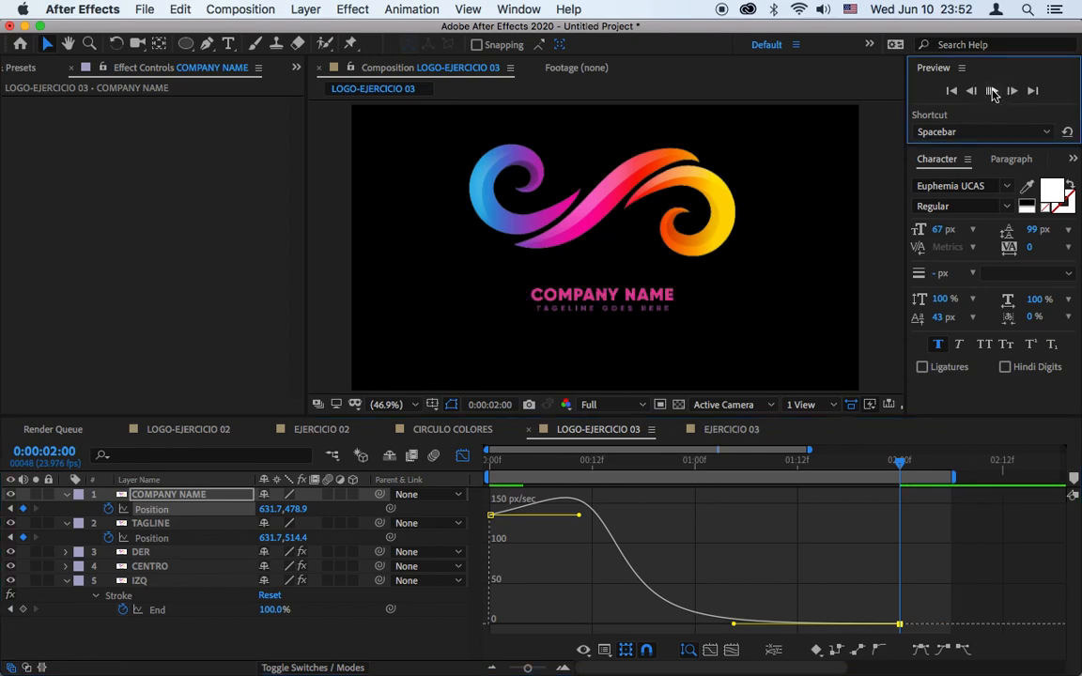
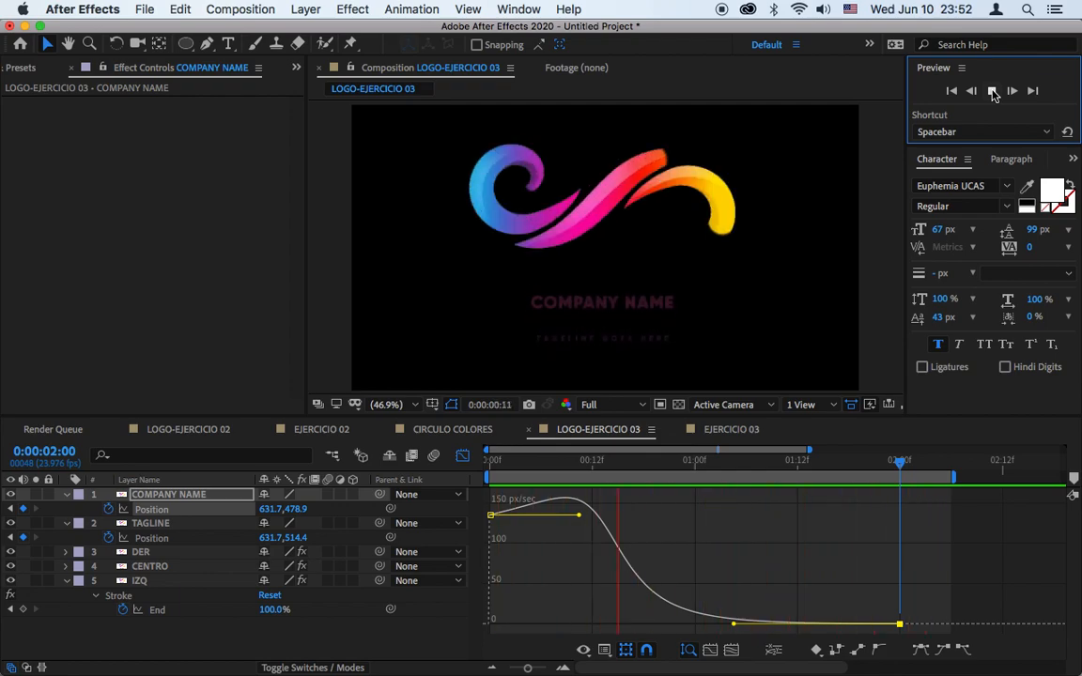
{"action": "key", "text": "space"}
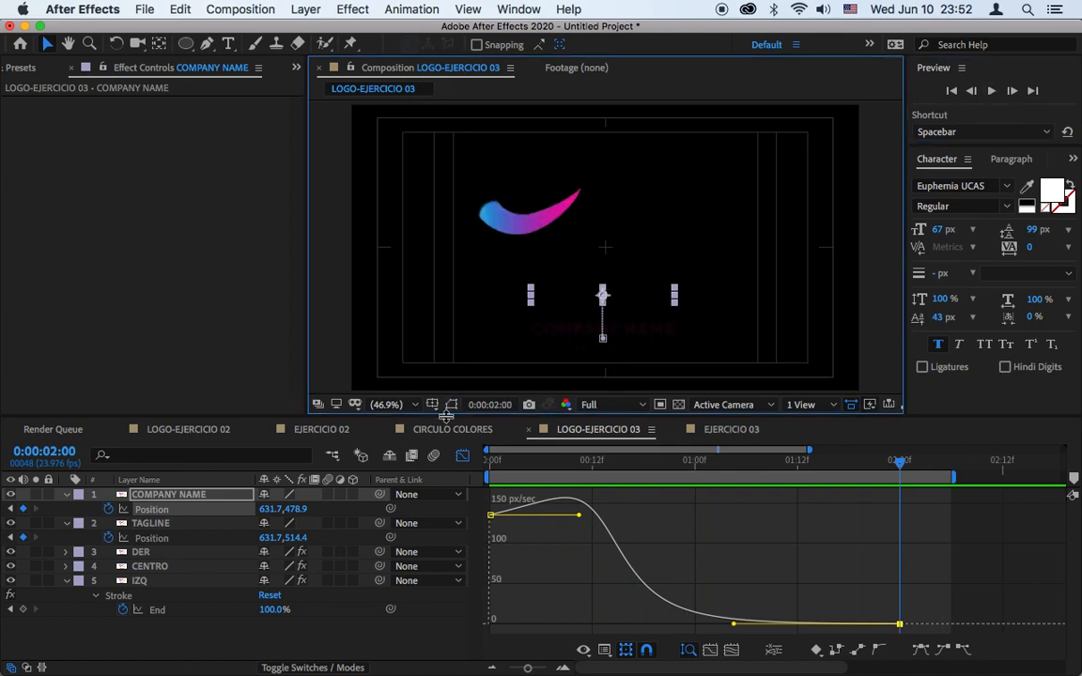
Leave the graph view, collapse all expanded layers, and preview the full logo animation.
{"action": "left_click", "coordinate": [462, 456]}
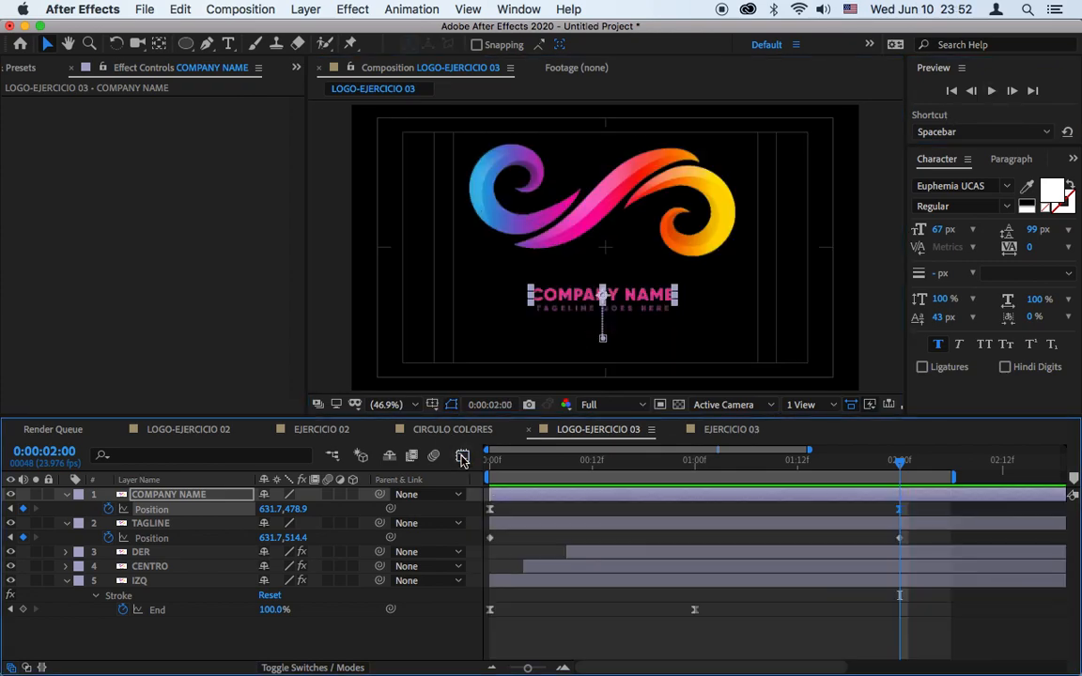
{"action": "left_click", "coordinate": [67, 495]}
{"action": "left_click", "coordinate": [66, 509]}
{"action": "left_click", "coordinate": [66, 552]}
{"action": "left_click", "coordinate": [706, 342]}
{"action": "left_click", "coordinate": [990, 90]}
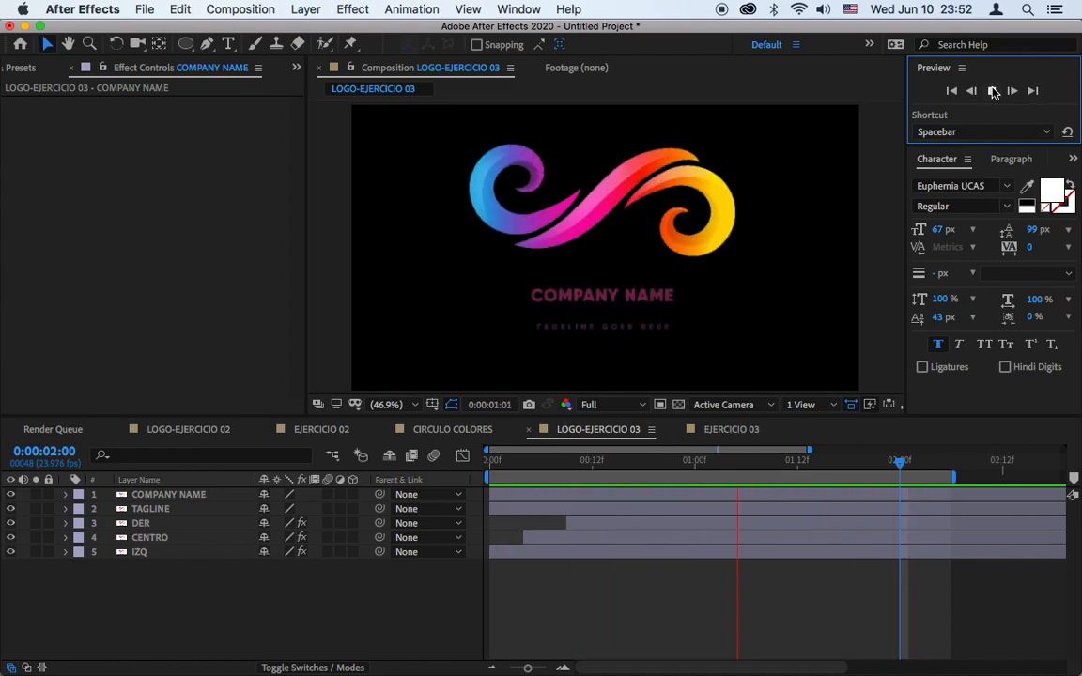
{"action": "left_click", "coordinate": [253, 590]}
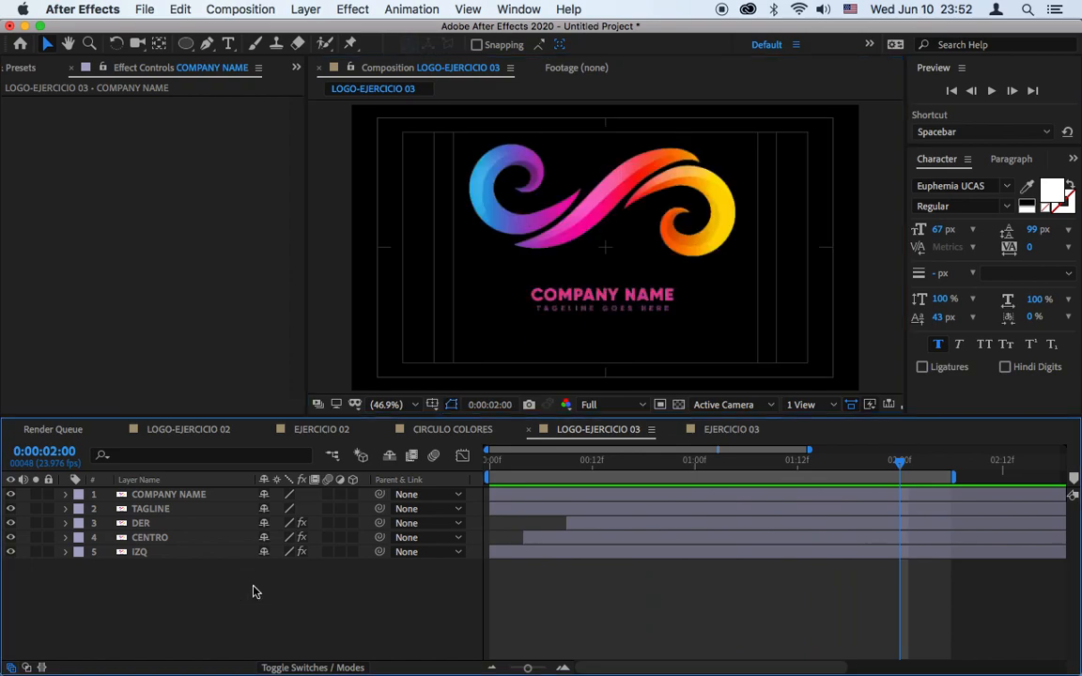
{"action": "right_click", "coordinate": [253, 589]}
{"action": "mouse_move", "coordinate": [320, 489]}
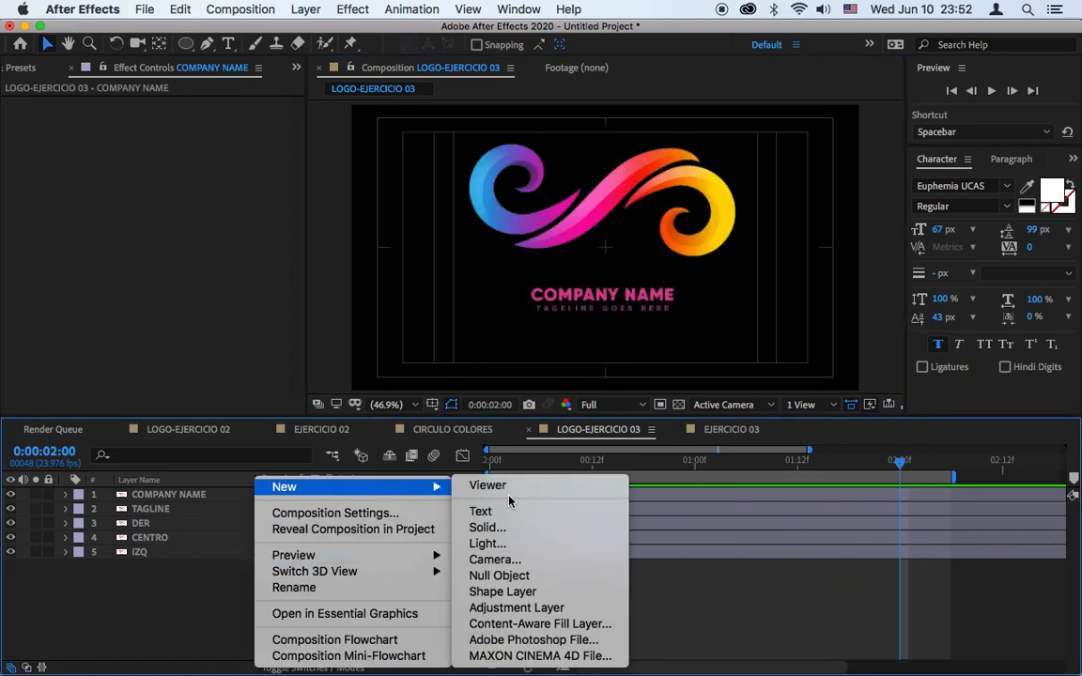
{"action": "left_click", "coordinate": [147, 594]}
Create a composition-sized white solid named BKG and place it beneath all the logo layers.
{"action": "right_click", "coordinate": [313, 619]}
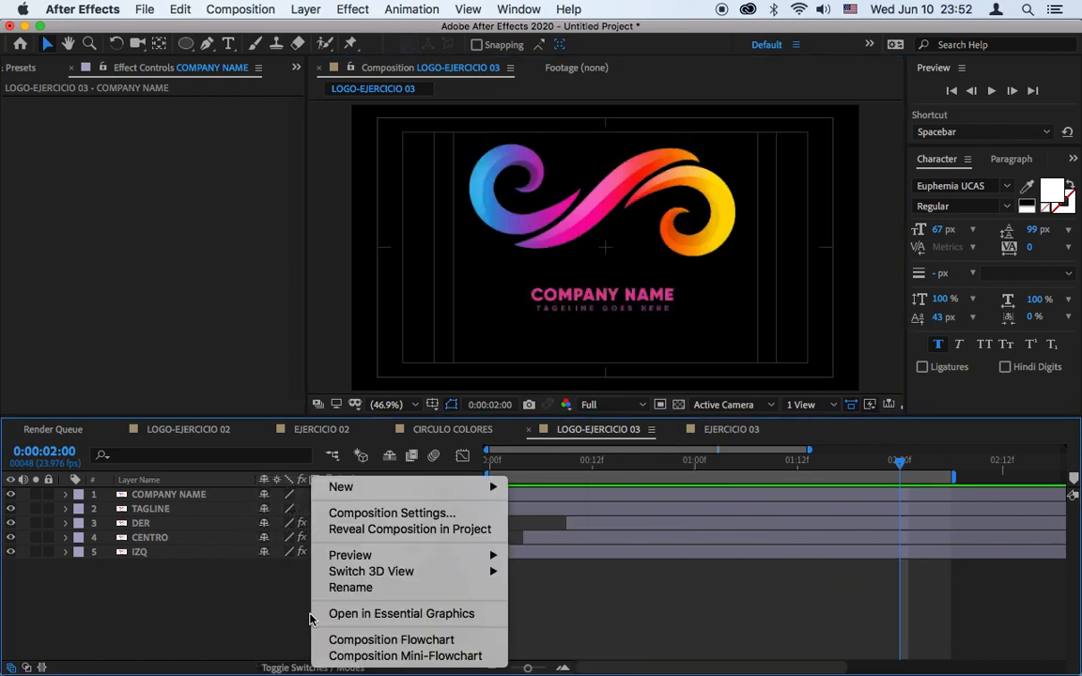
{"action": "mouse_move", "coordinate": [405, 489]}
{"action": "left_click", "coordinate": [579, 527]}
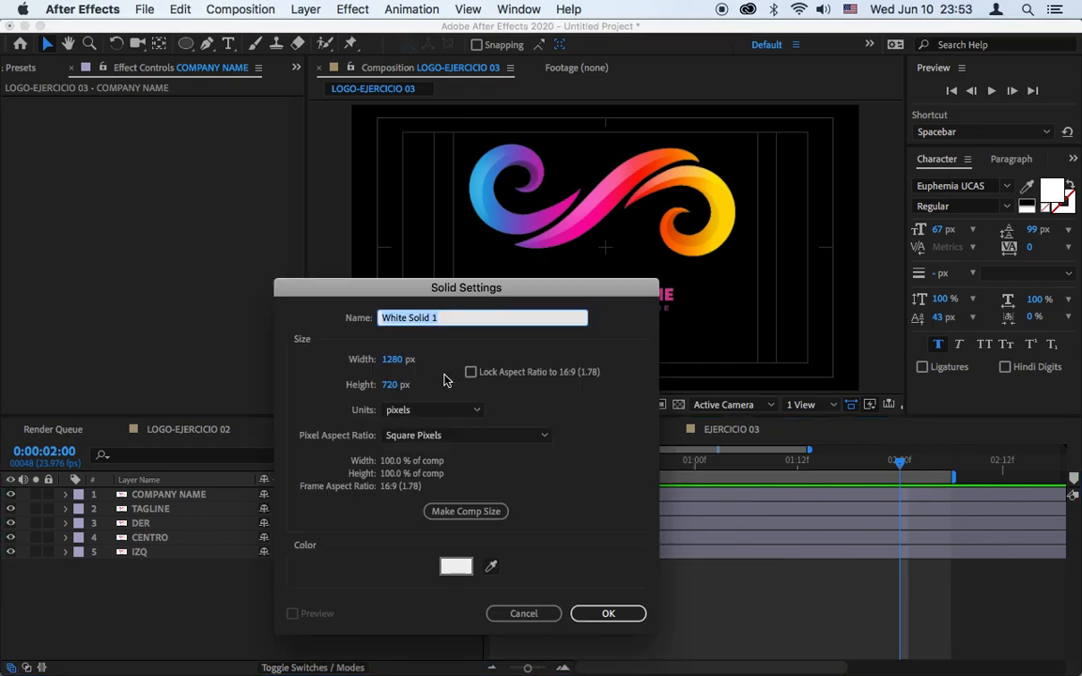
{"action": "left_click", "coordinate": [467, 510]}
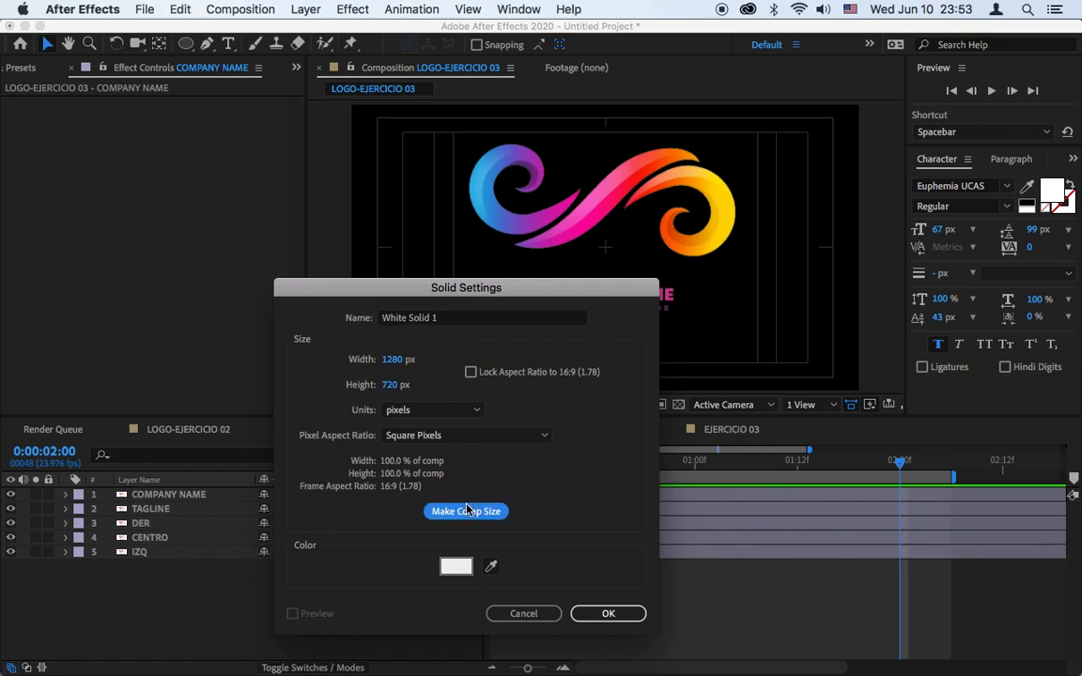
{"action": "left_click", "coordinate": [460, 321]}
{"action": "type", "text": "B"}
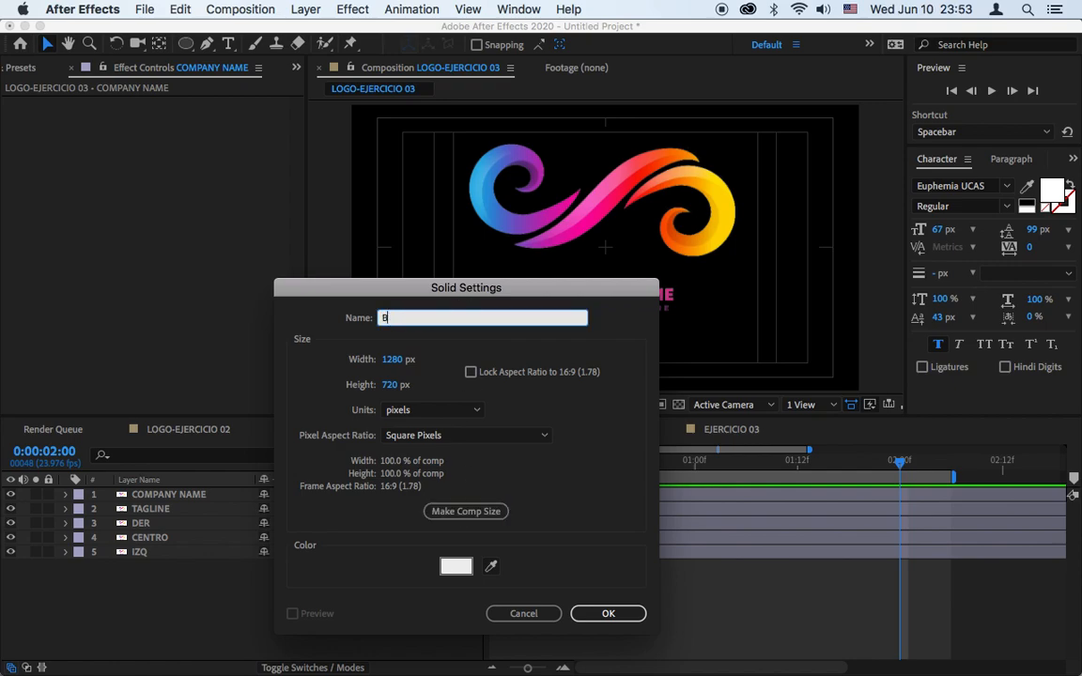
{"action": "type", "text": "KG"}
{"action": "key", "text": "Return"}
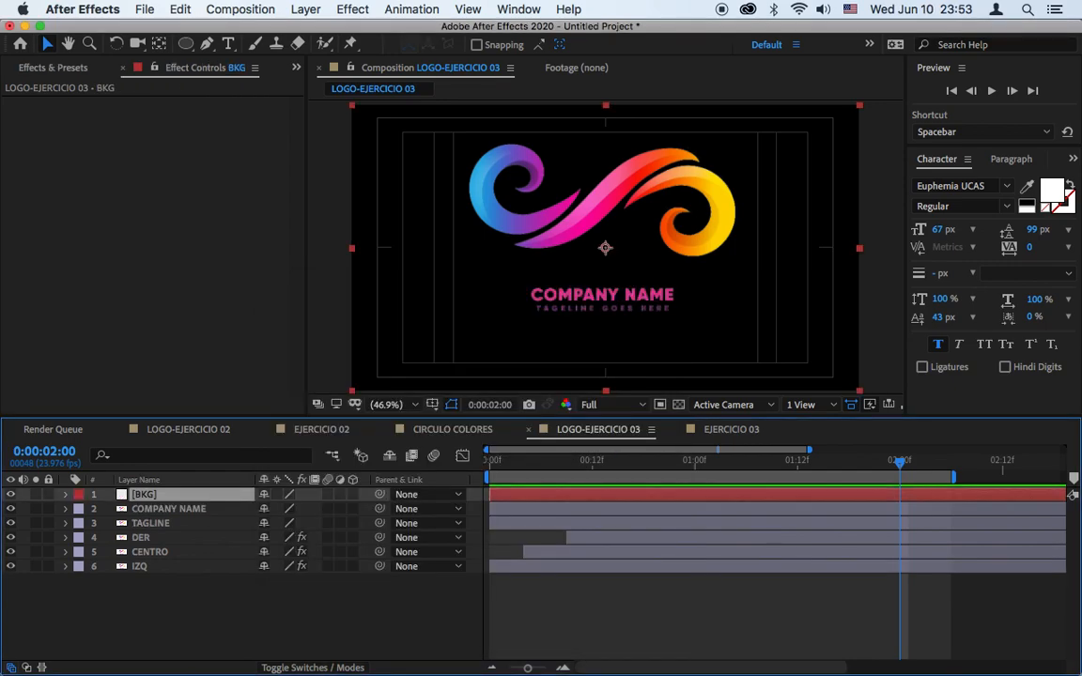
{"action": "left_click_drag", "start_coordinate": [156, 500], "coordinate": [157, 577]}
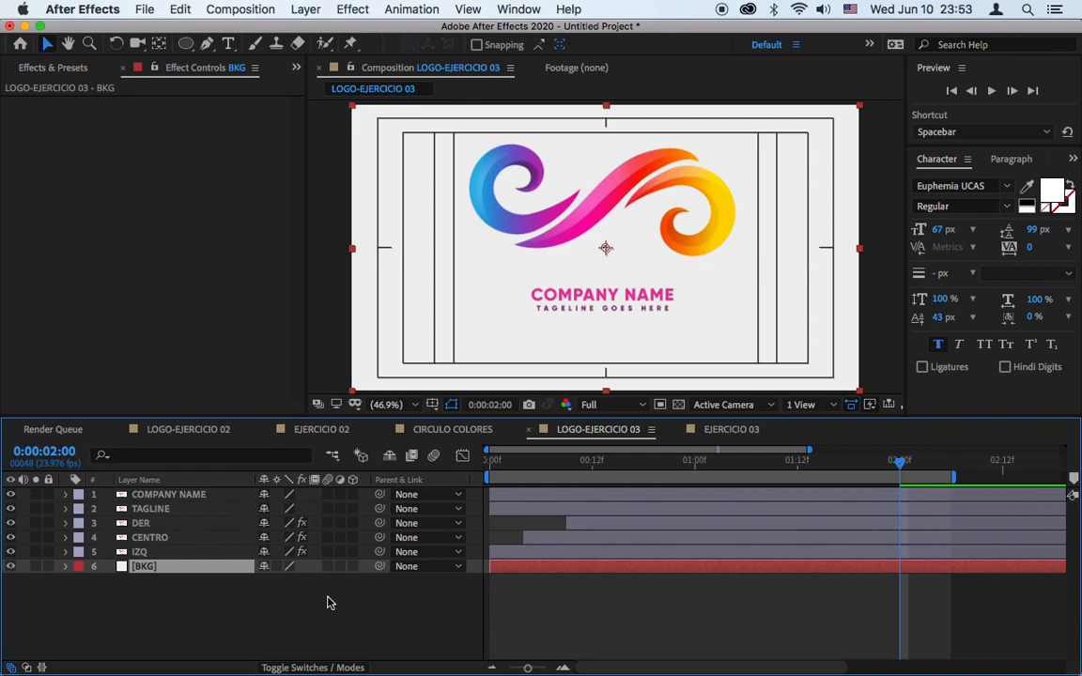
Pre-compose the five layers from COMPANY NAME to IZQ as LOGO COLOR, moving all attributes into the new composition.
{"action": "left_click", "coordinate": [169, 498]}
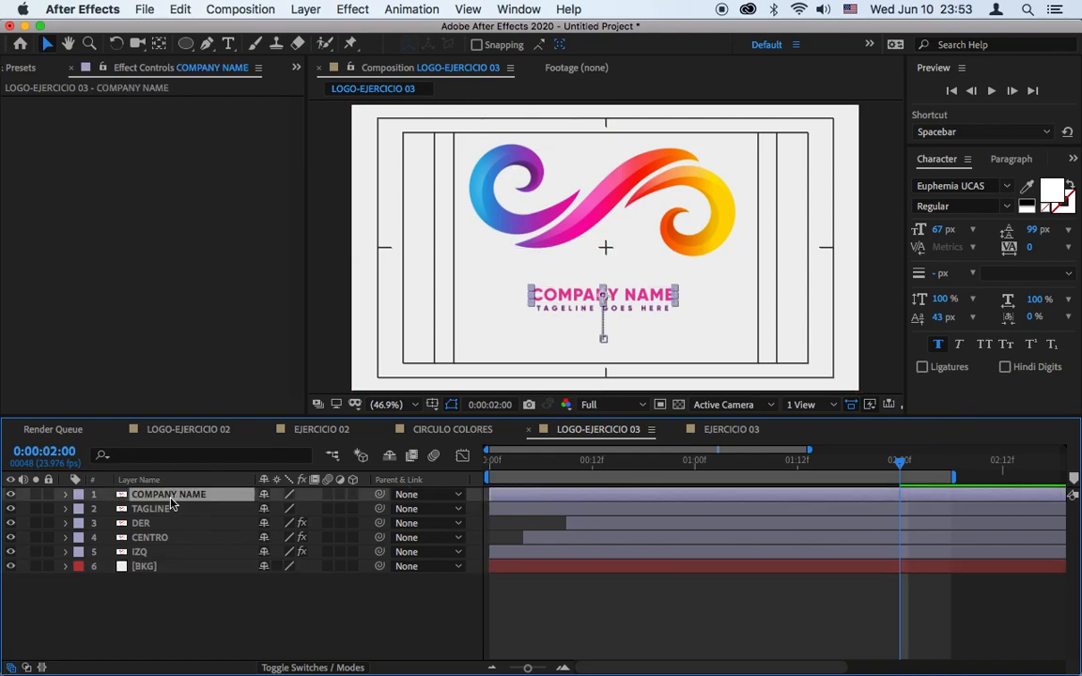
{"action": "left_click", "coordinate": [141, 553], "text": "shift"}
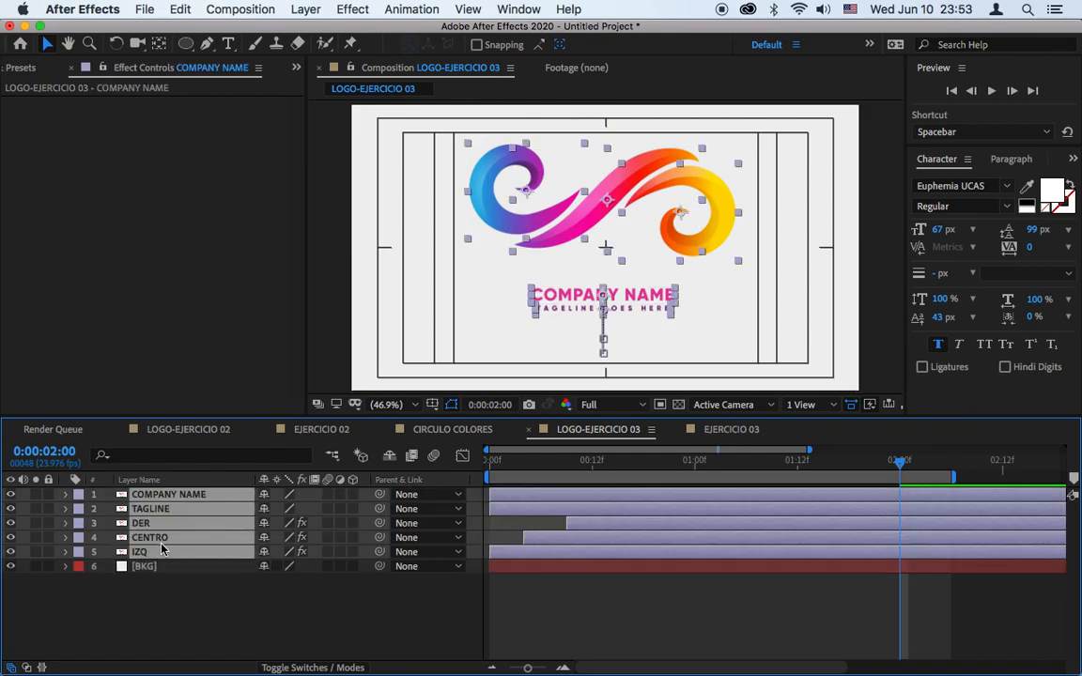
{"action": "left_click", "coordinate": [310, 11]}
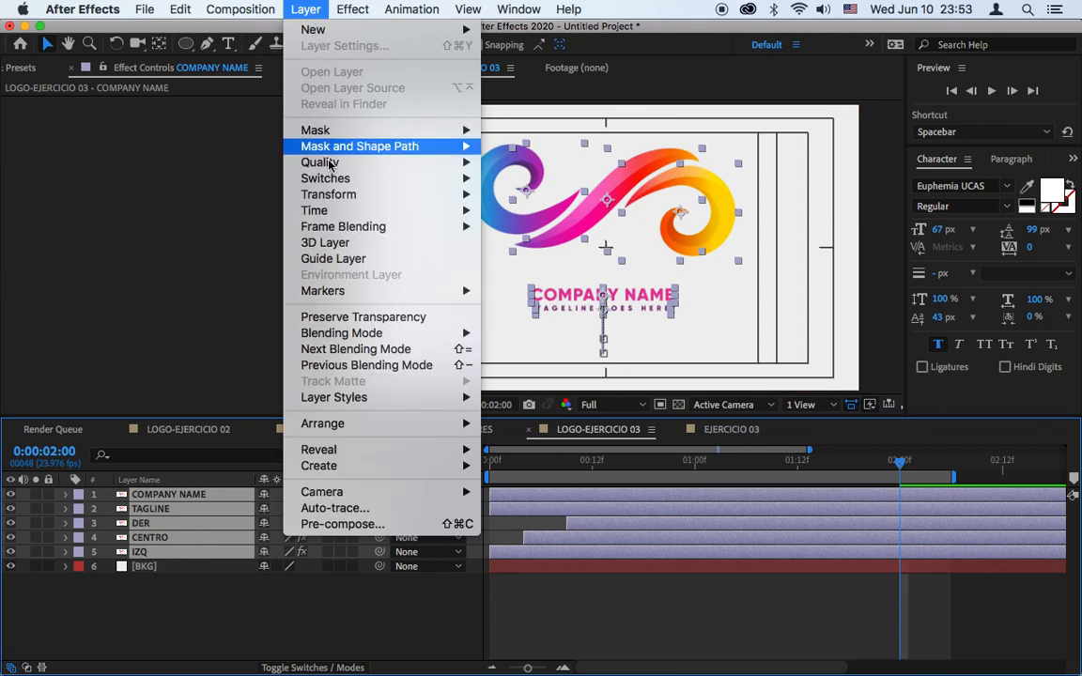
{"action": "left_click", "coordinate": [372, 526]}
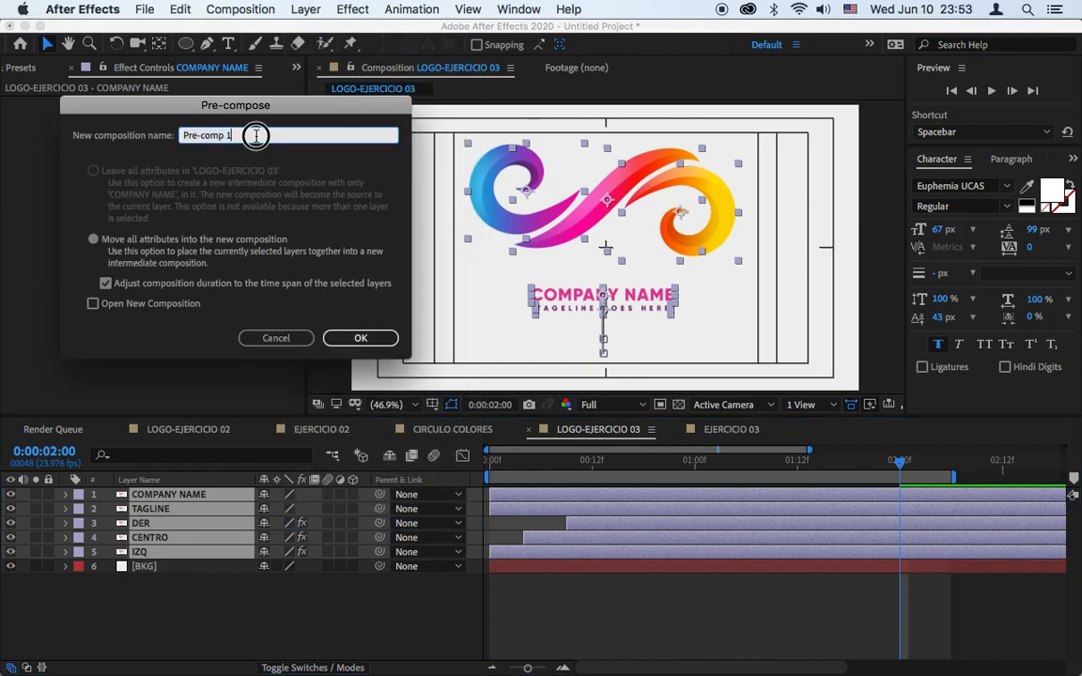
{"action": "type", "text": "LOGO COLOR"}
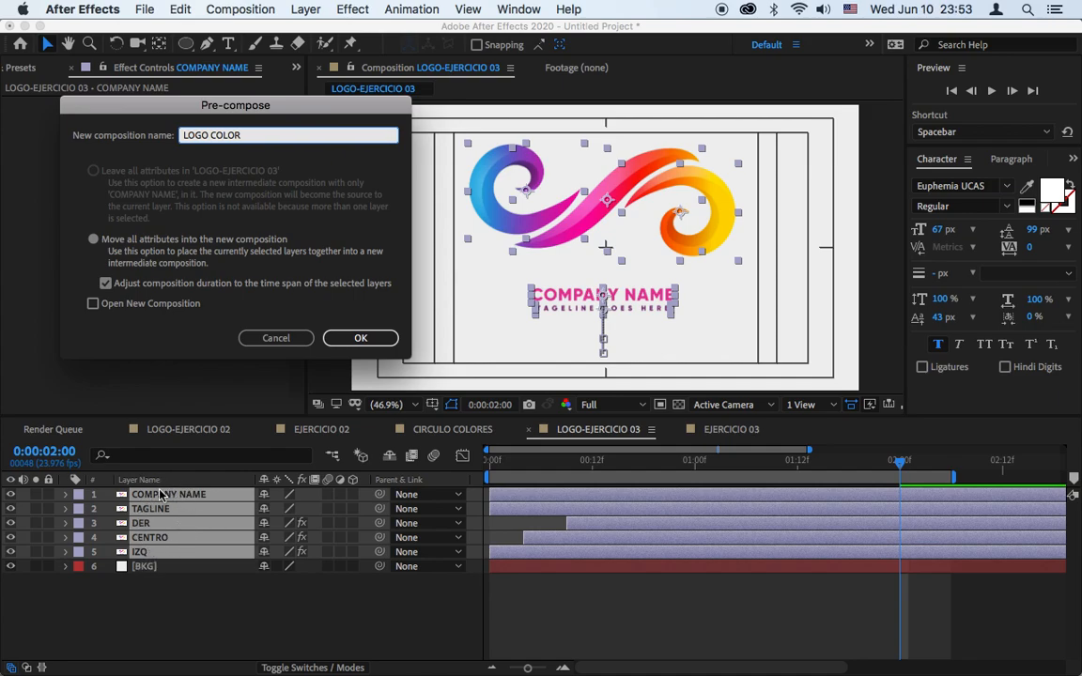
{"action": "left_click", "coordinate": [359, 339]}
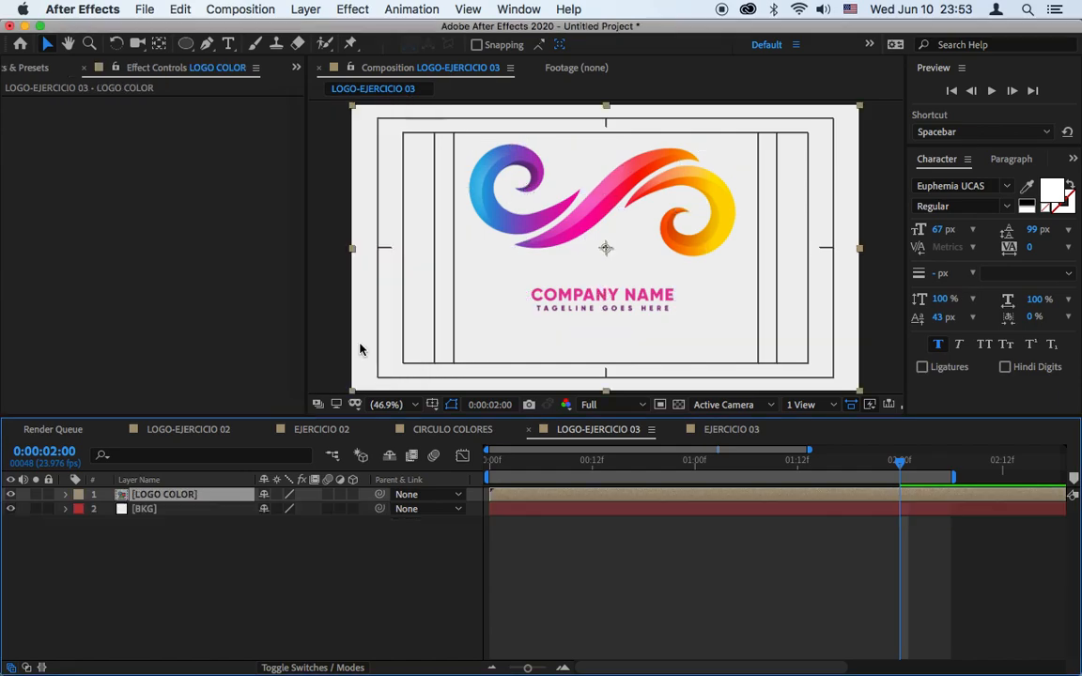
Check the LOGO COLOR layer by toggling its visibility, and apply the Hue/Saturation effect to it at 0:00:00:19.
{"action": "left_click", "coordinate": [11, 495]}
{"action": "left_click", "coordinate": [11, 495]}
{"action": "mouse_move", "coordinate": [515, 457]}
{"action": "left_mouse_down"}
{"action": "mouse_move", "coordinate": [490, 460]}
{"action": "mouse_move", "coordinate": [772, 475]}
{"action": "mouse_move", "coordinate": [484, 479]}
{"action": "mouse_move", "coordinate": [655, 483]}
{"action": "left_mouse_up"}
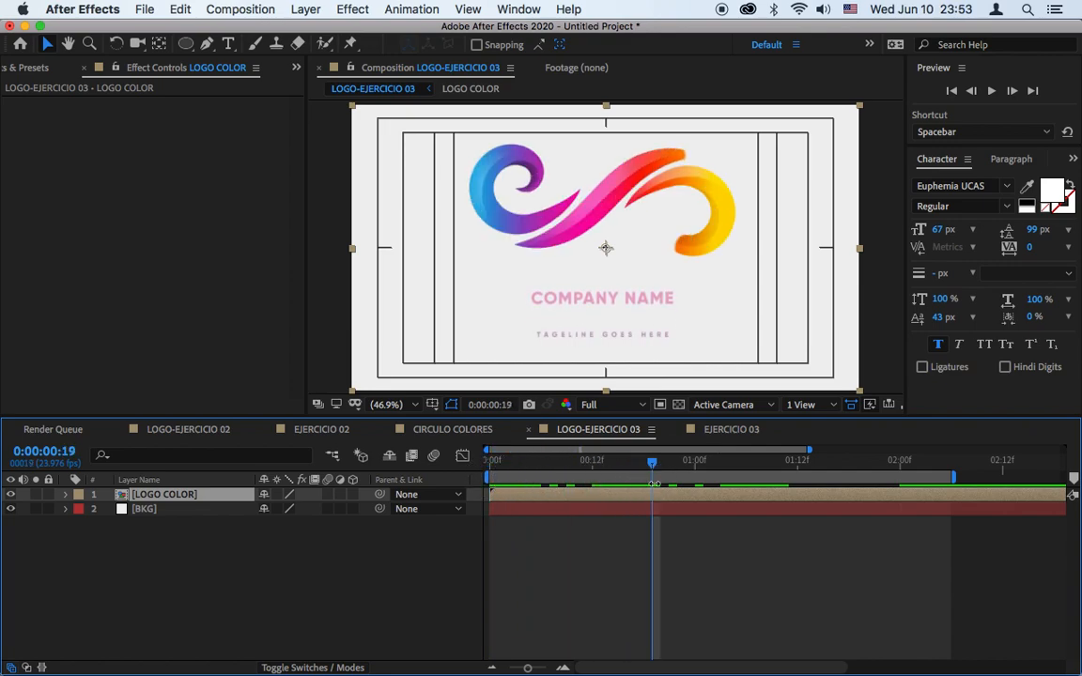
{"action": "left_click", "coordinate": [358, 11]}
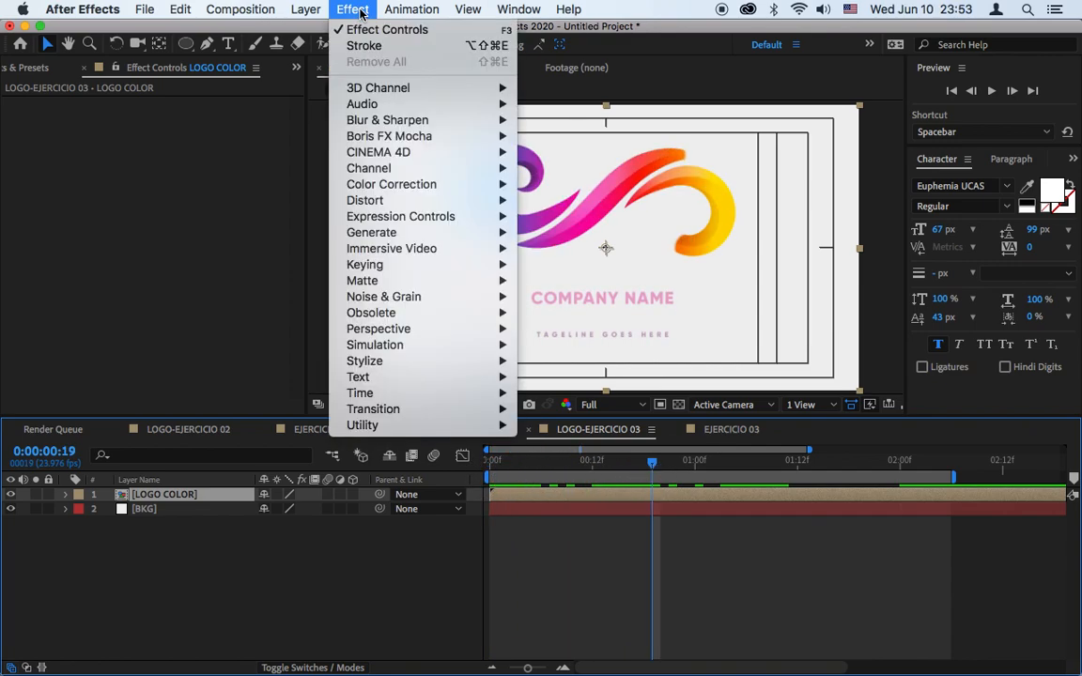
{"action": "mouse_move", "coordinate": [418, 188]}
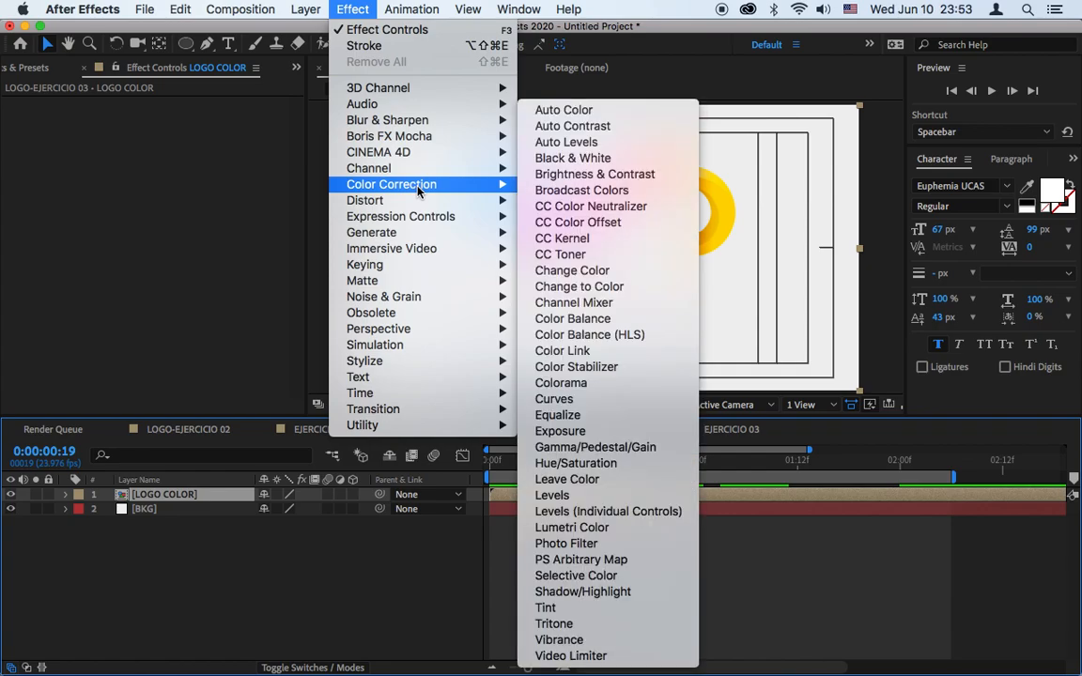
{"action": "left_click", "coordinate": [615, 463]}
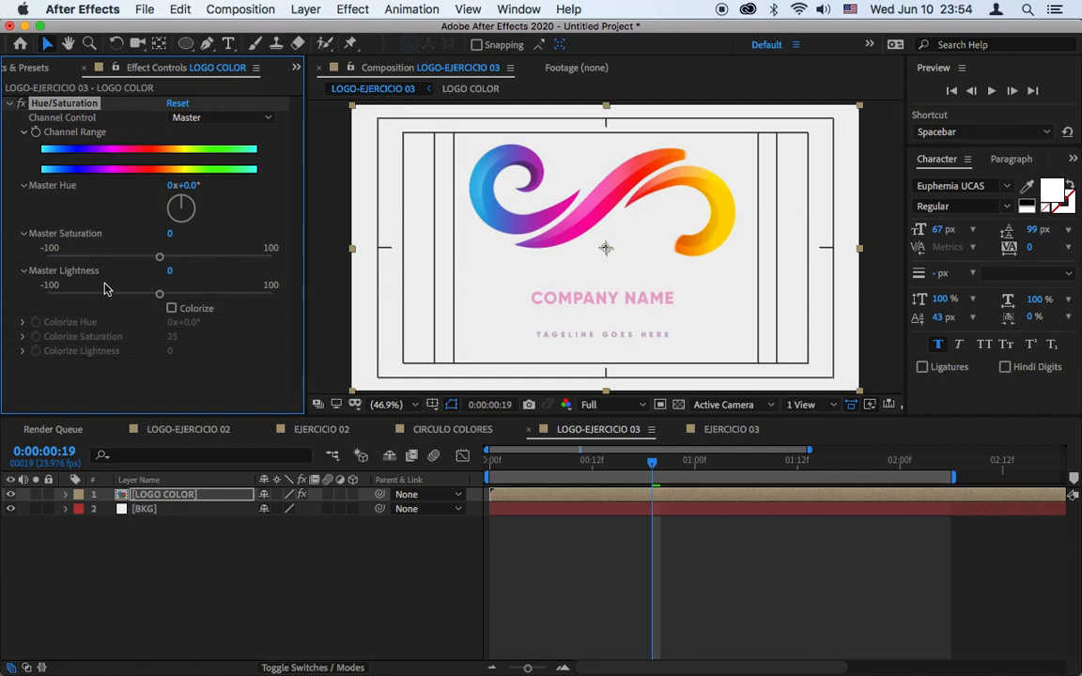
Keyframe LOGO COLOR's Hue/Saturation Channel Range at 0:00:00:19 and set Master Saturation to -100 at 0:00:00:00.
{"action": "left_click", "coordinate": [64, 495]}
{"action": "left_click", "coordinate": [79, 510]}
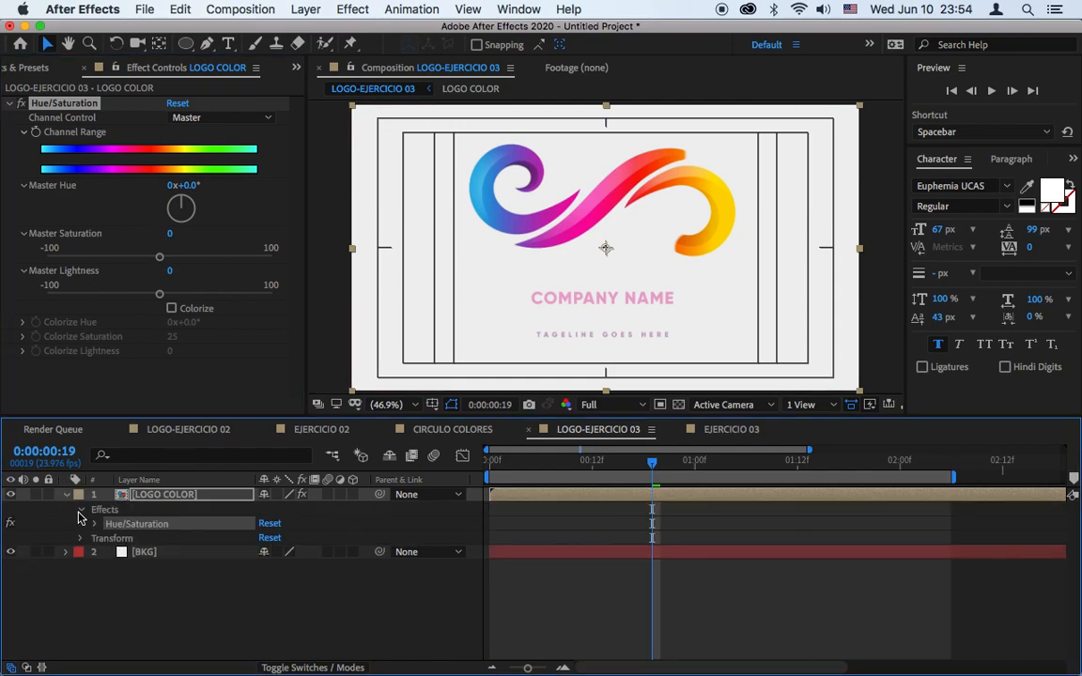
{"action": "left_click", "coordinate": [94, 525]}
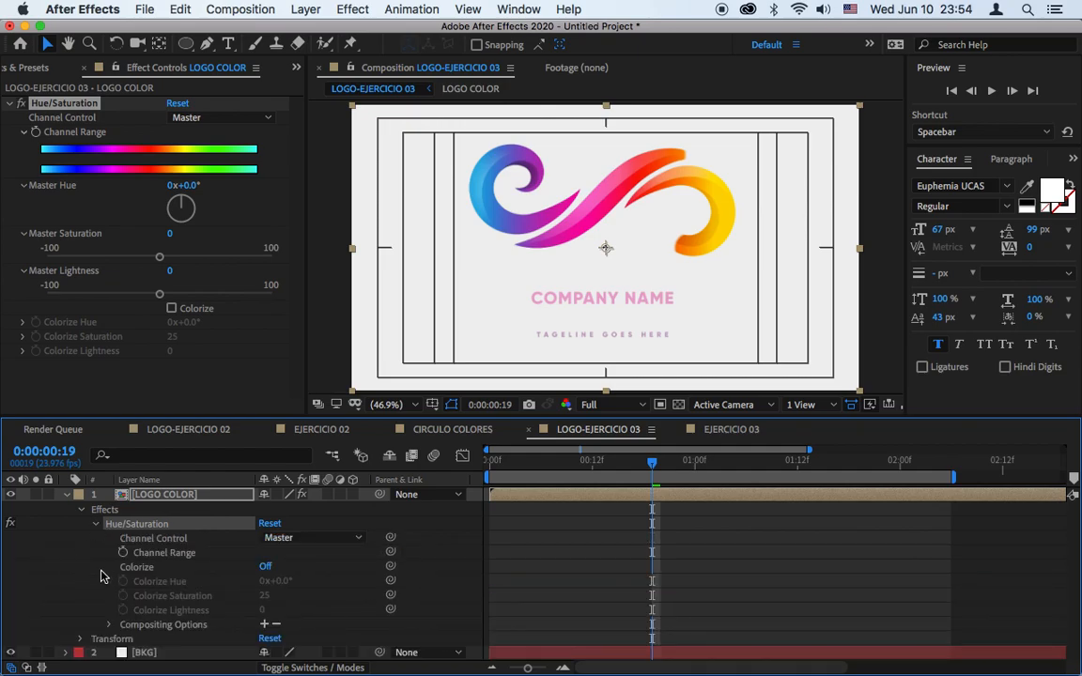
{"action": "left_click", "coordinate": [122, 553]}
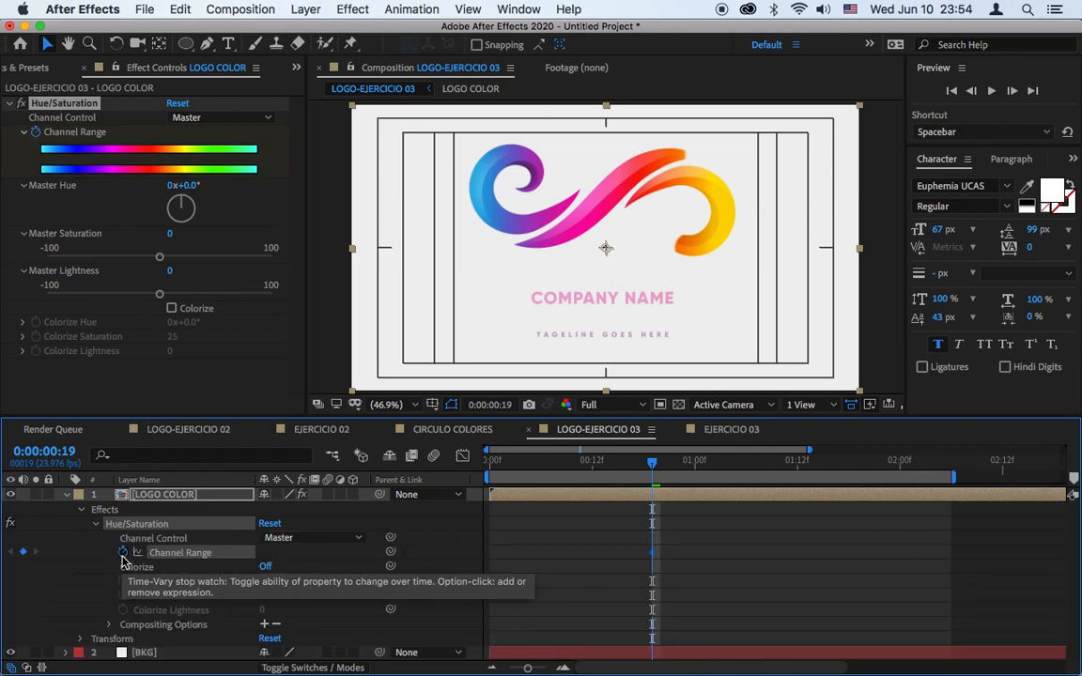
{"action": "left_click", "coordinate": [492, 461]}
{"action": "left_click_drag", "start_coordinate": [459, 473], "coordinate": [453, 475]}
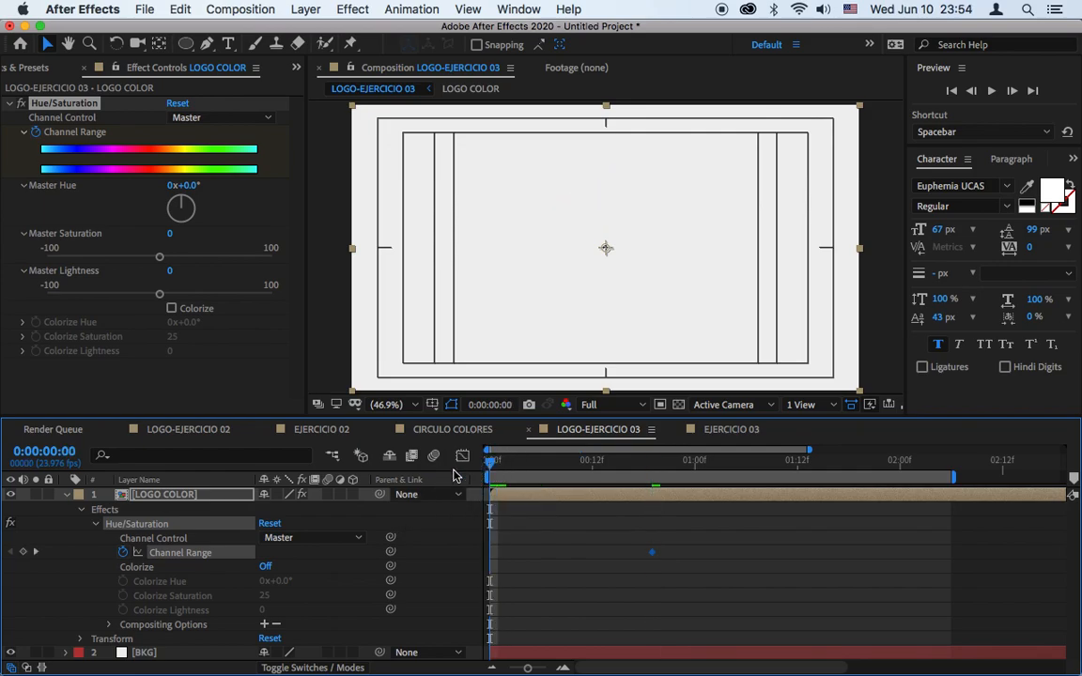
{"action": "left_click_drag", "start_coordinate": [159, 257], "coordinate": [28, 270]}
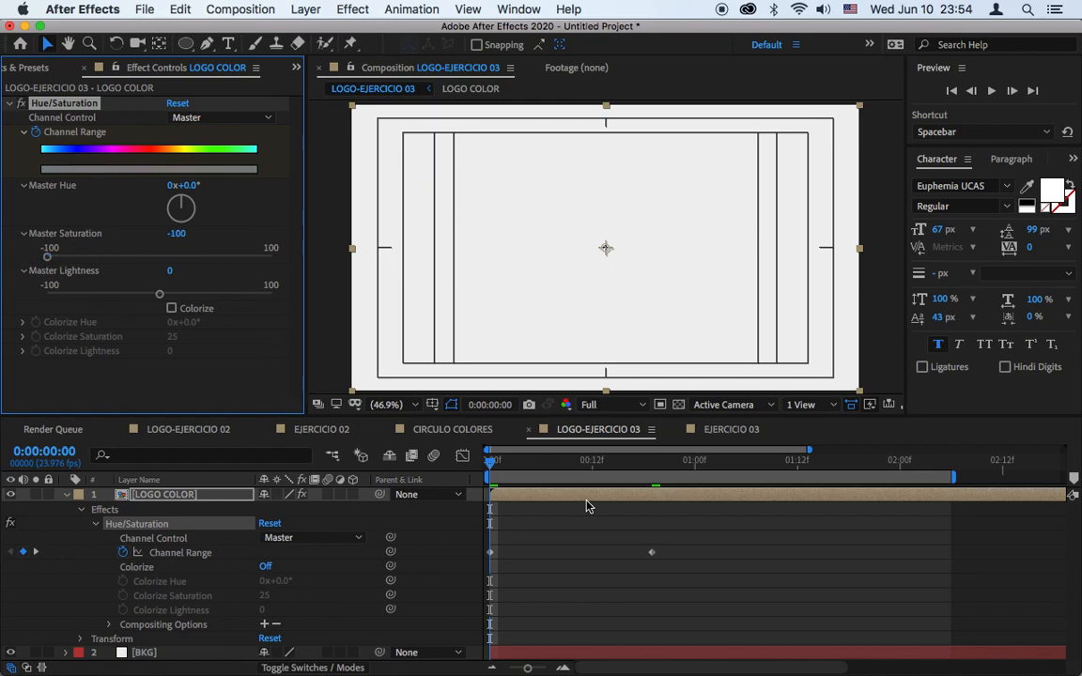
Move the later Hue/Saturation Channel Range keyframe of LOGO COLOR to about 0:00:02:08 and preview the color transition.
{"action": "left_click_drag", "start_coordinate": [652, 556], "coordinate": [965, 576]}
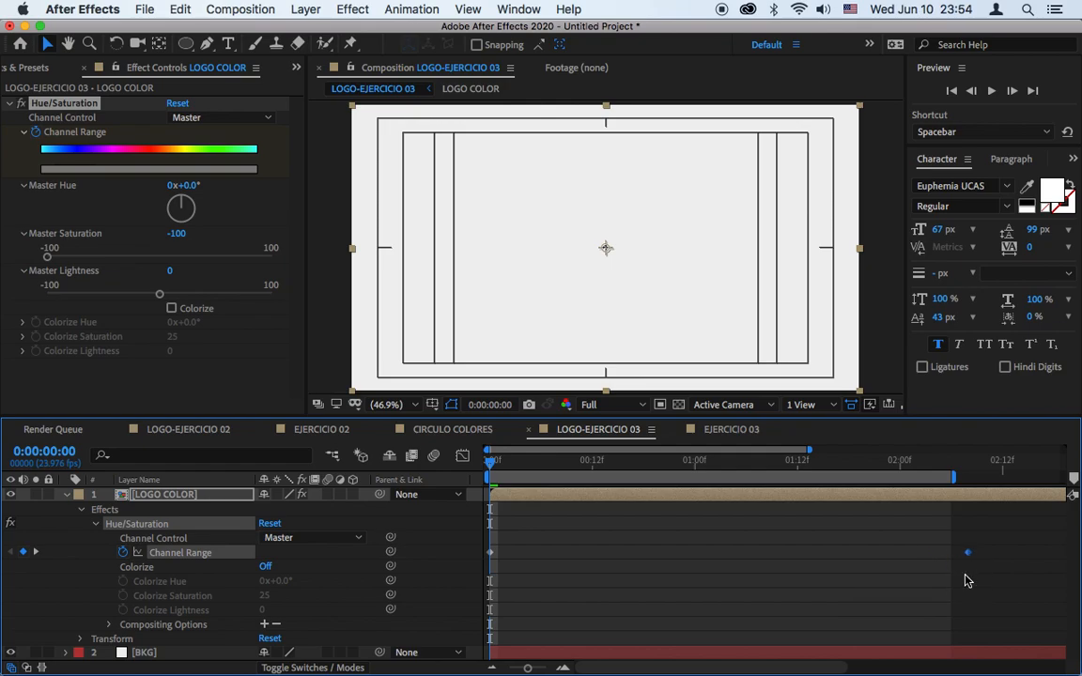
{"action": "left_click", "coordinate": [991, 92]}
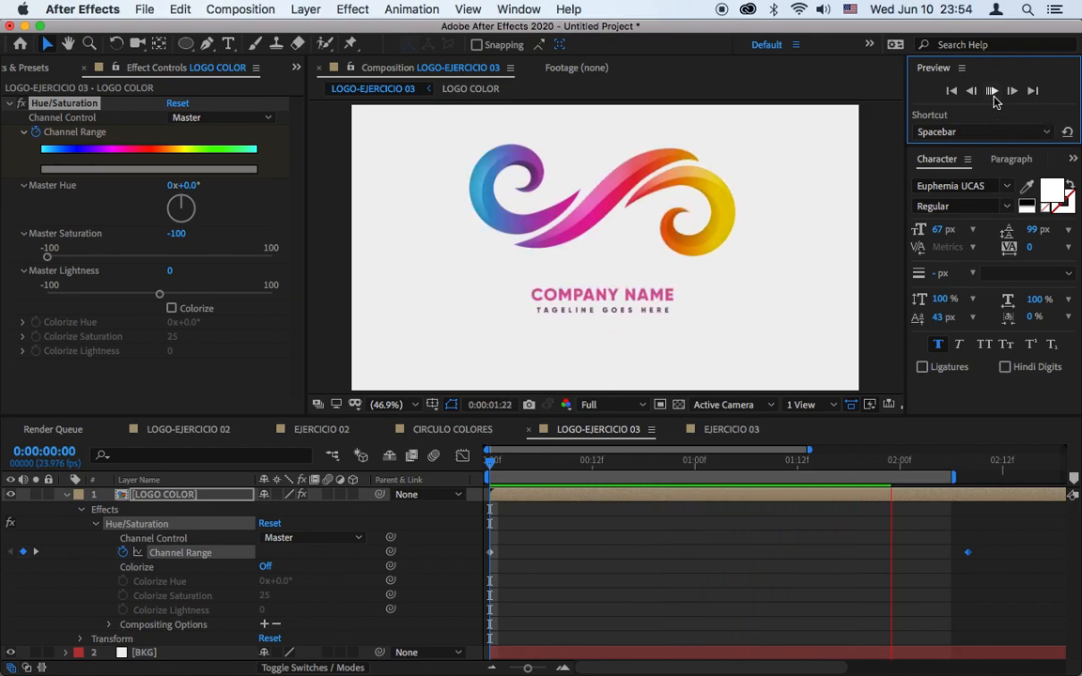
{"action": "key", "text": "space"}
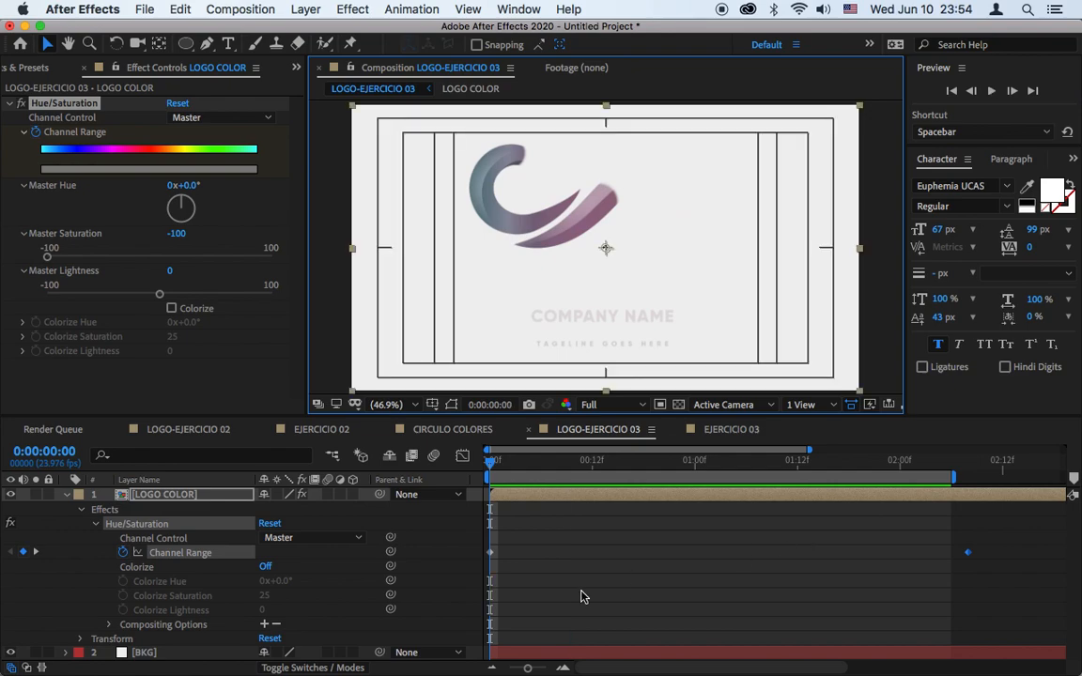
Extend the work area to the composition's end and preview the animation with the title/action safe guides hidden.
{"action": "mouse_move", "coordinate": [527, 668]}
{"action": "left_mouse_down"}
{"action": "mouse_move", "coordinate": [489, 667]}
{"action": "mouse_move", "coordinate": [509, 667]}
{"action": "left_mouse_up"}
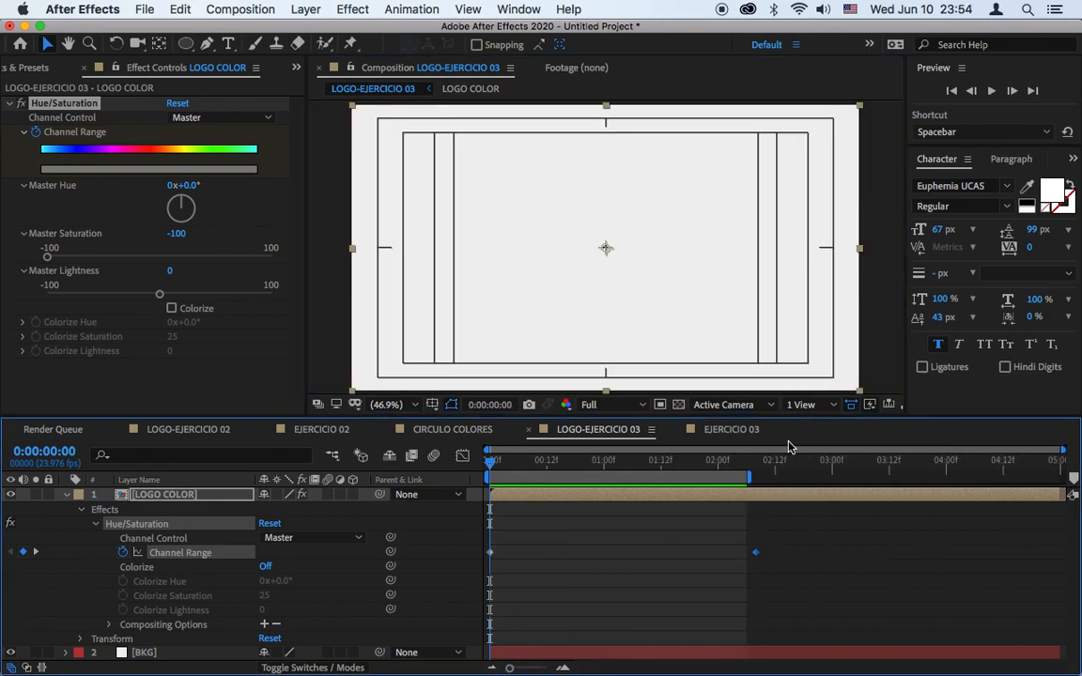
{"action": "left_click_drag", "start_coordinate": [751, 482], "coordinate": [1063, 479]}
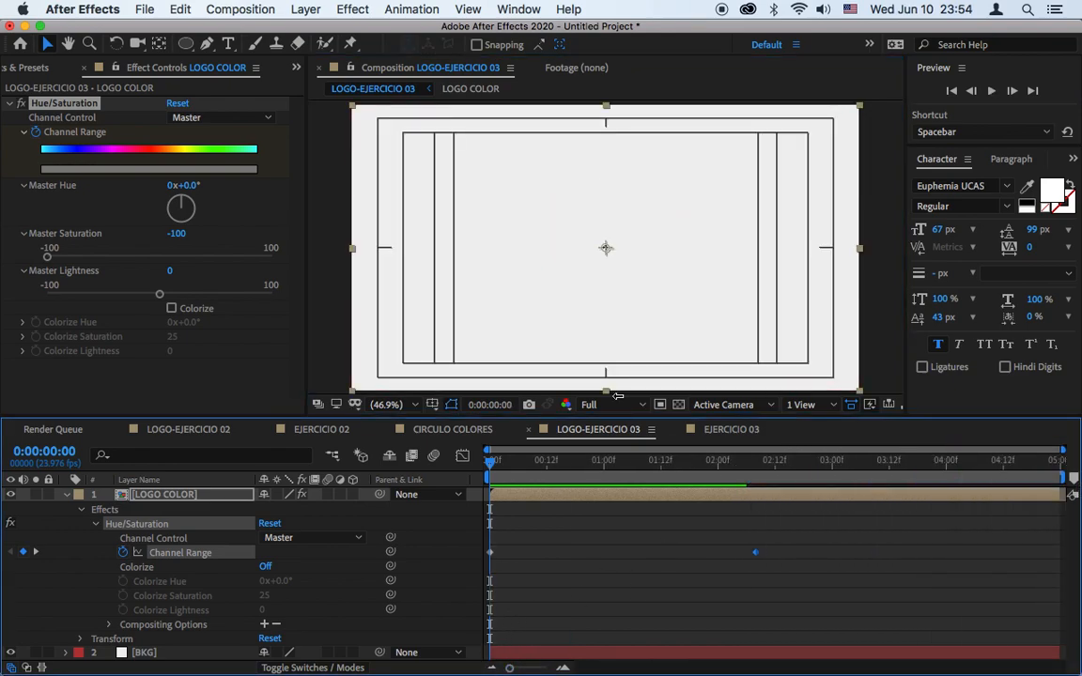
{"action": "left_click", "coordinate": [458, 406]}
{"action": "left_click", "coordinate": [482, 419]}
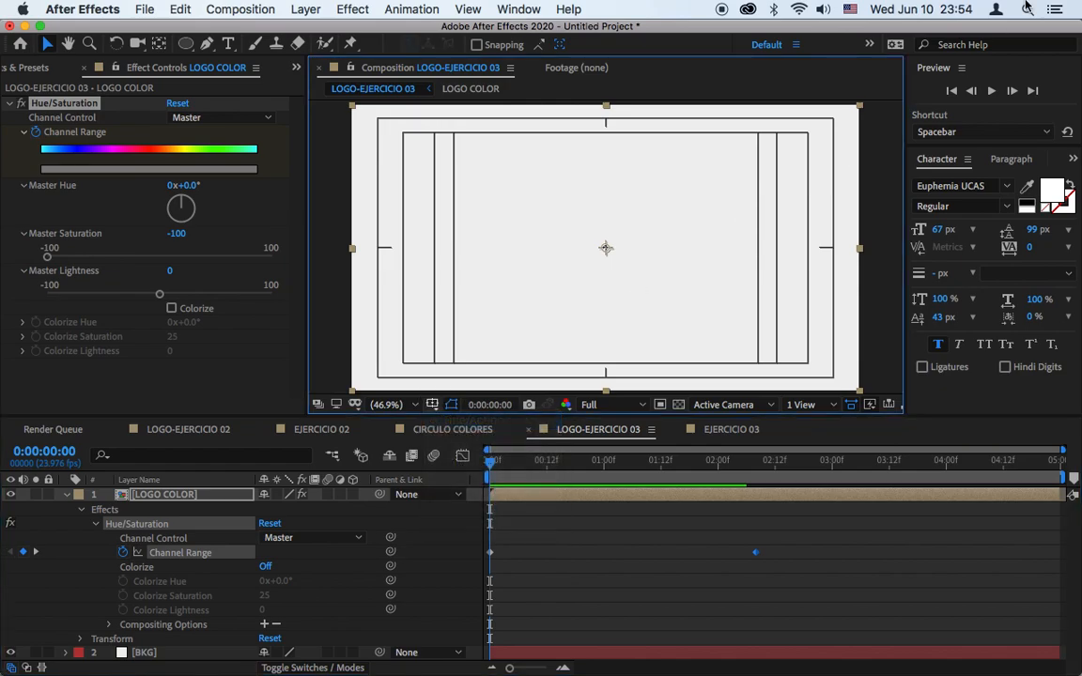
{"action": "left_click", "coordinate": [993, 91]}
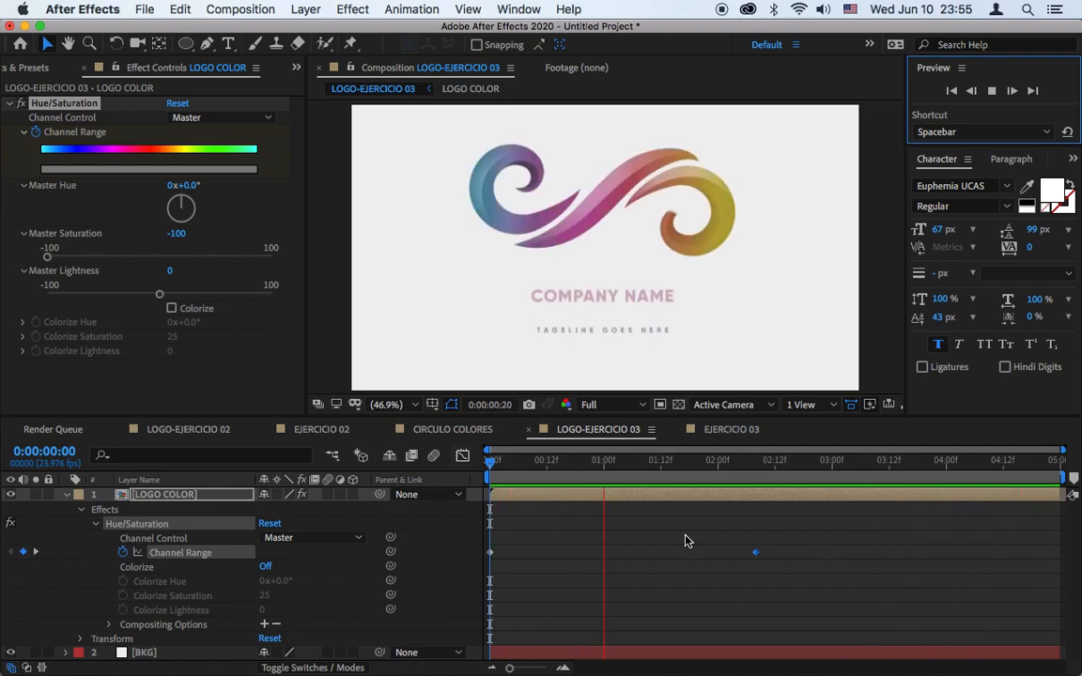
{"action": "key", "text": "space"}
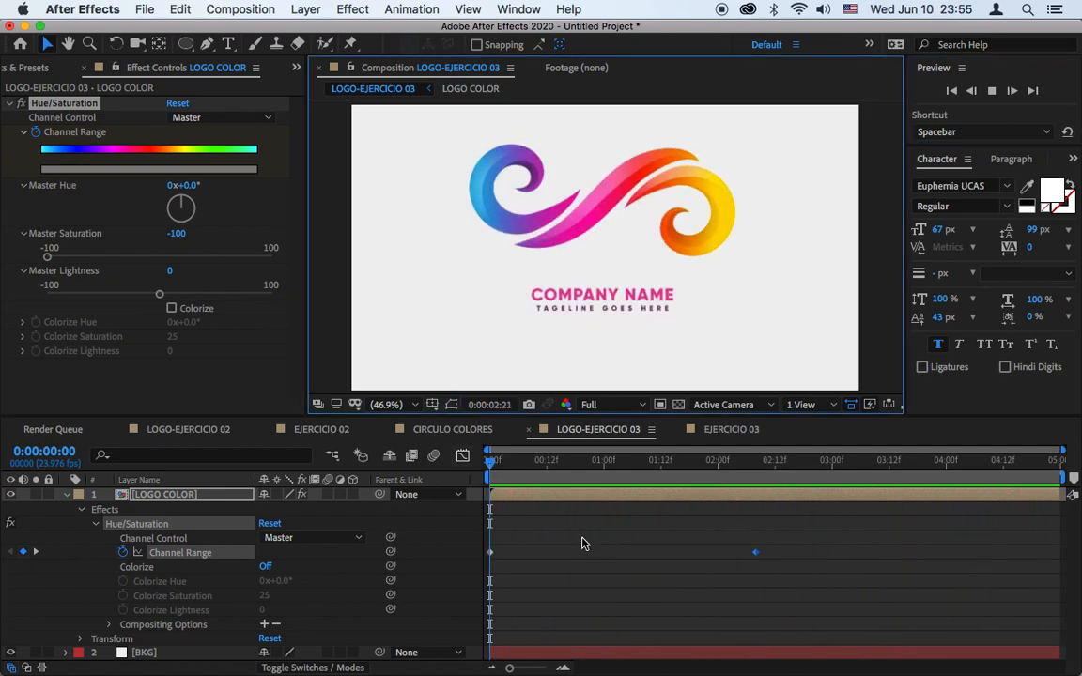
At 0:00:02:22, scale the LOGO COLOR layer down slightly, shift it lower in the frame and preview the animation.
{"action": "left_click", "coordinate": [65, 494]}
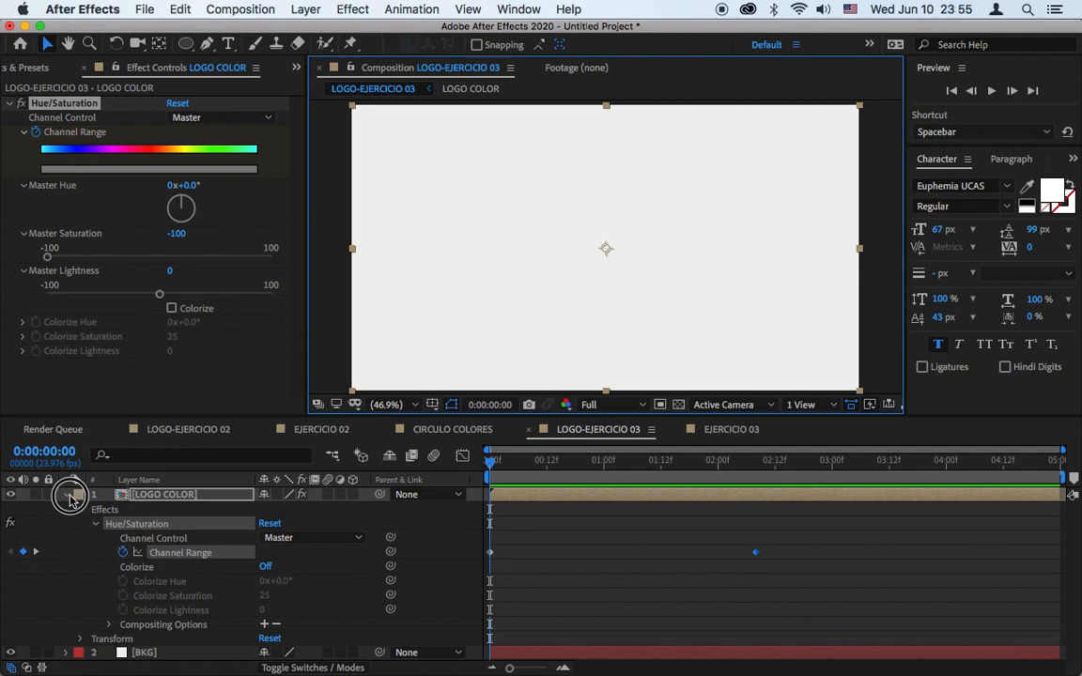
{"action": "left_click", "coordinate": [774, 460]}
{"action": "left_click_drag", "start_coordinate": [796, 463], "coordinate": [822, 464]}
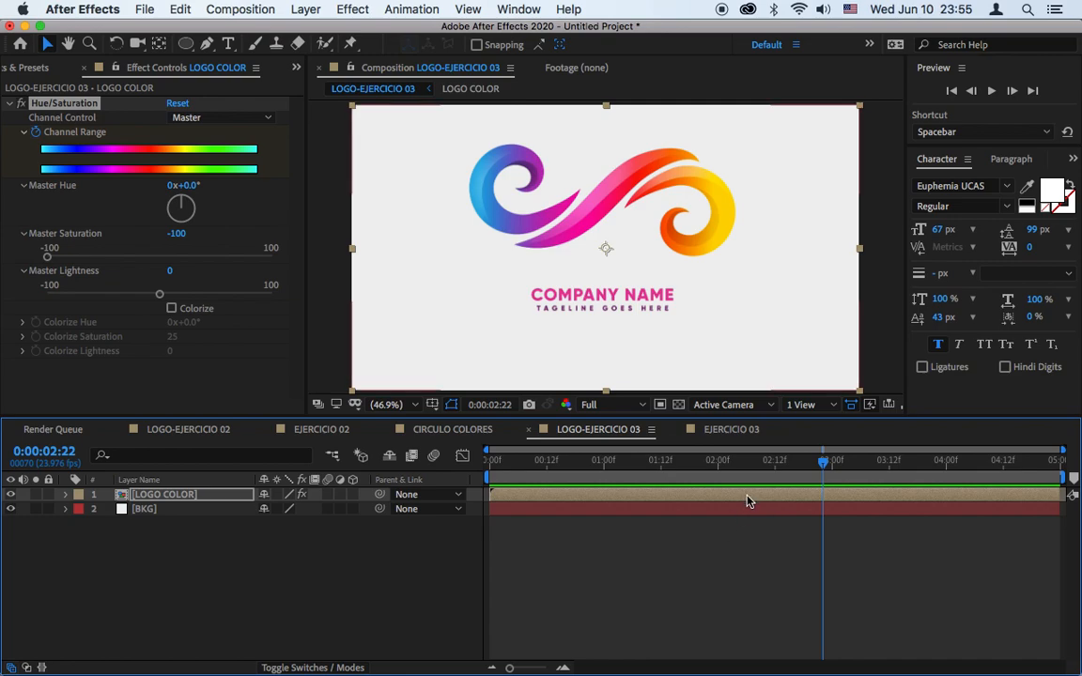
{"action": "left_click", "coordinate": [734, 493]}
{"action": "key", "text": "s"}
{"action": "left_click_drag", "start_coordinate": [287, 509], "coordinate": [340, 509]}
{"action": "key", "text": "p"}
{"action": "left_click", "coordinate": [989, 94]}
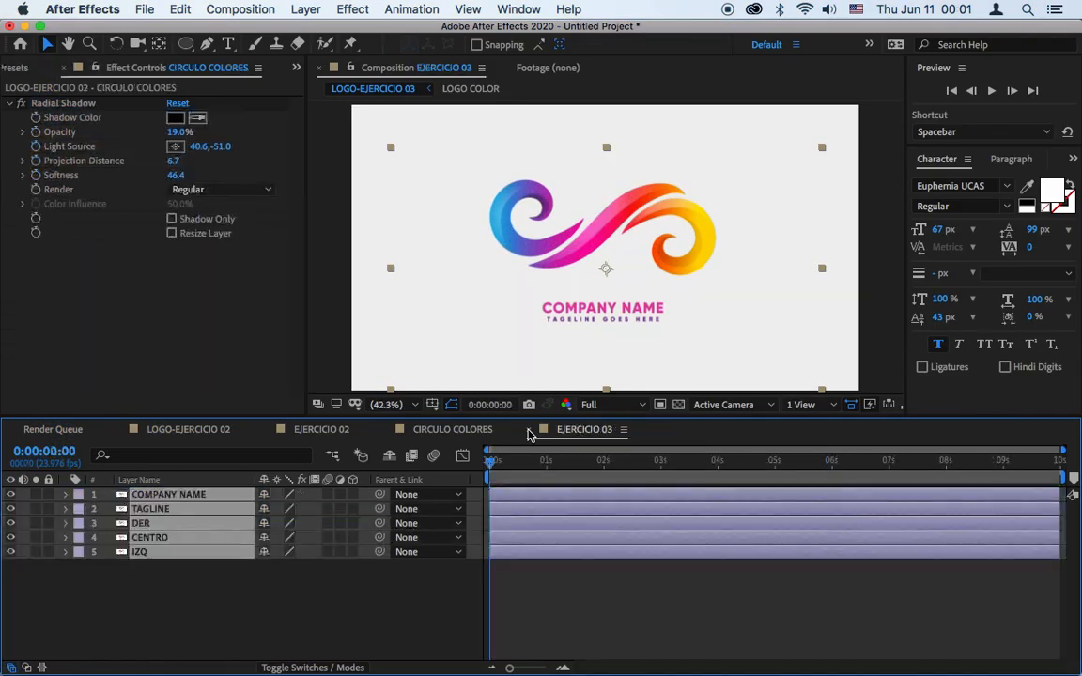
Close the open EJERCICIO 03, CIRCULO COLORES and EJERCICIO 02 composition timelines, leaving LOGO-EJERCICIO 02 open.
{"action": "left_click", "coordinate": [529, 430]}
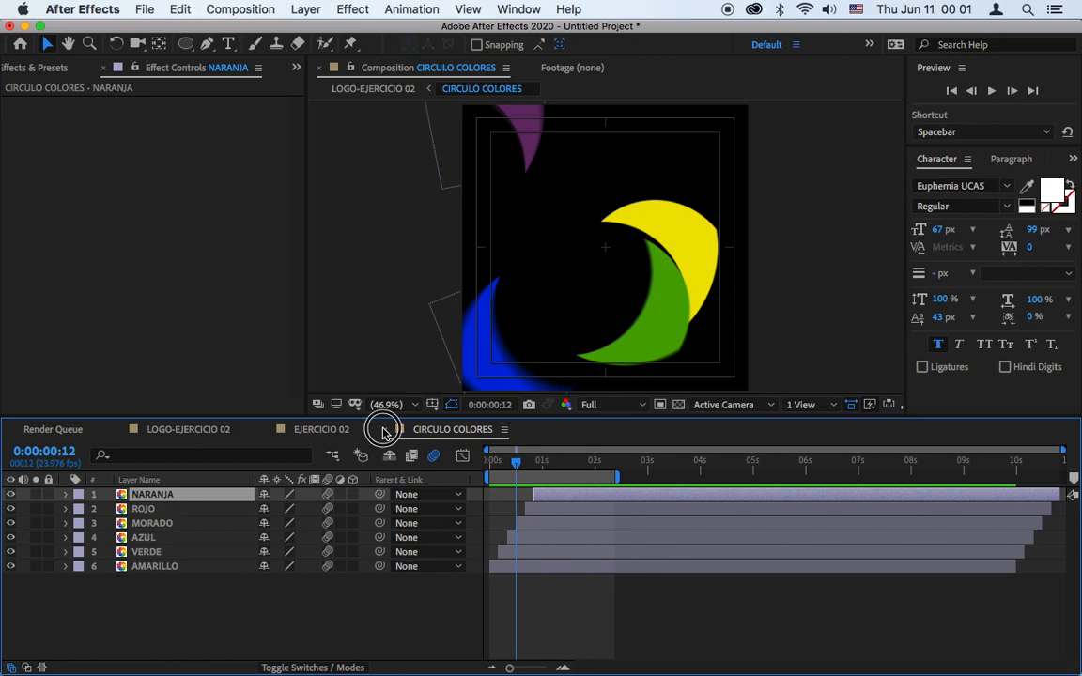
{"action": "left_click", "coordinate": [385, 430]}
{"action": "left_click", "coordinate": [265, 429]}
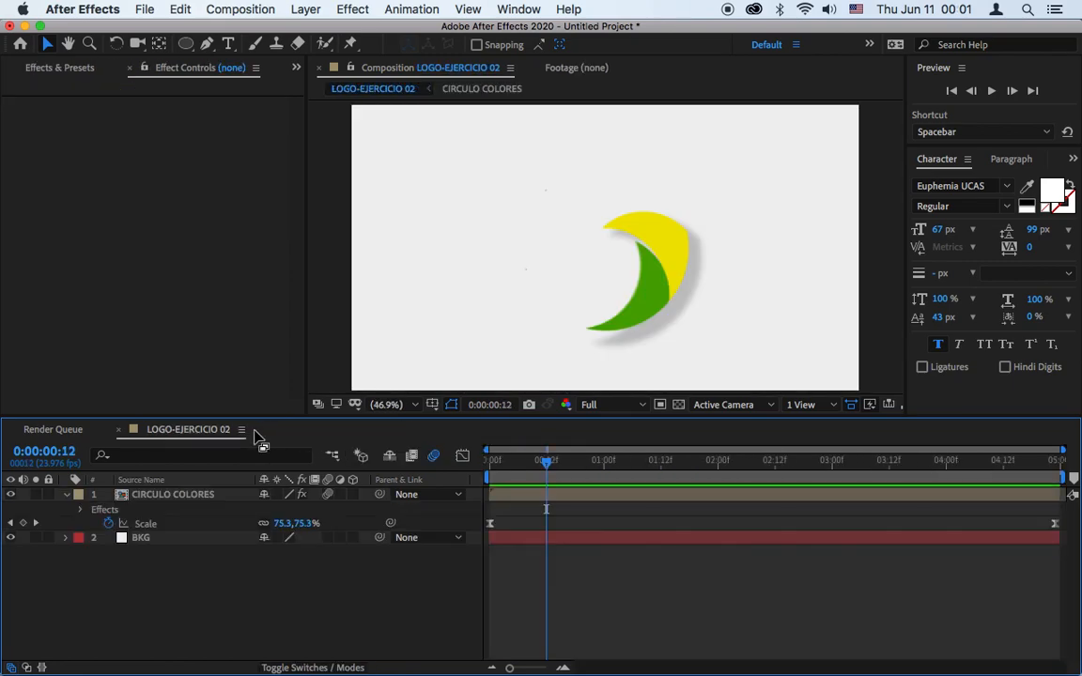
Tidy the workspace by closing Effects & Presets, keeping Effect Controls available and bringing the Project contents to the front.
{"action": "left_click", "coordinate": [296, 67]}
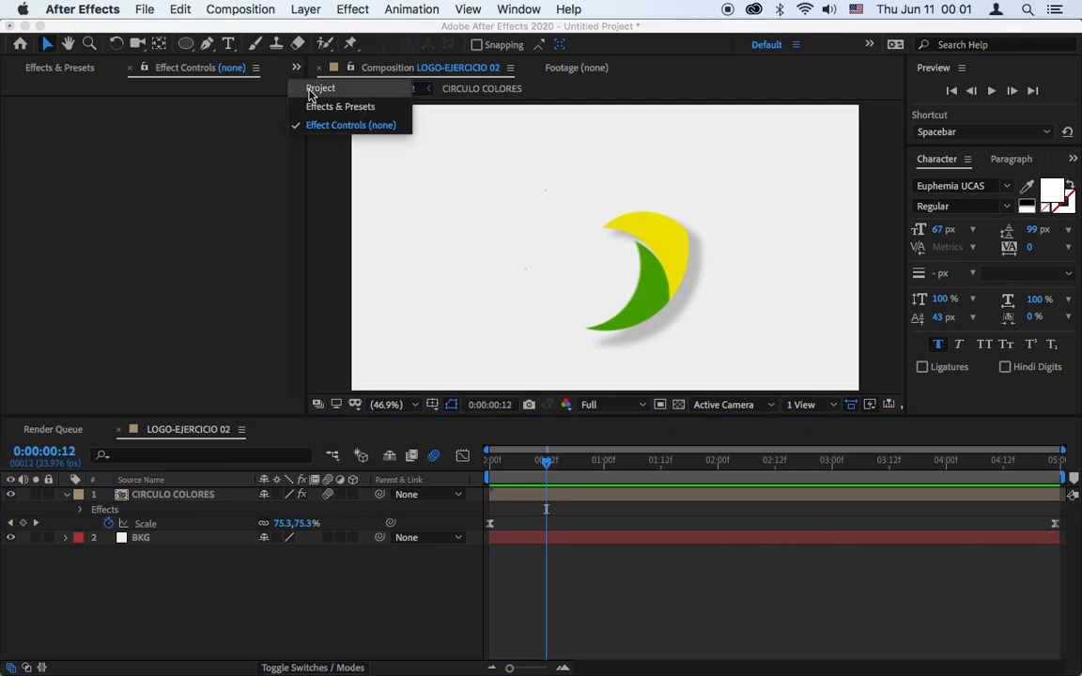
{"action": "left_click", "coordinate": [319, 88]}
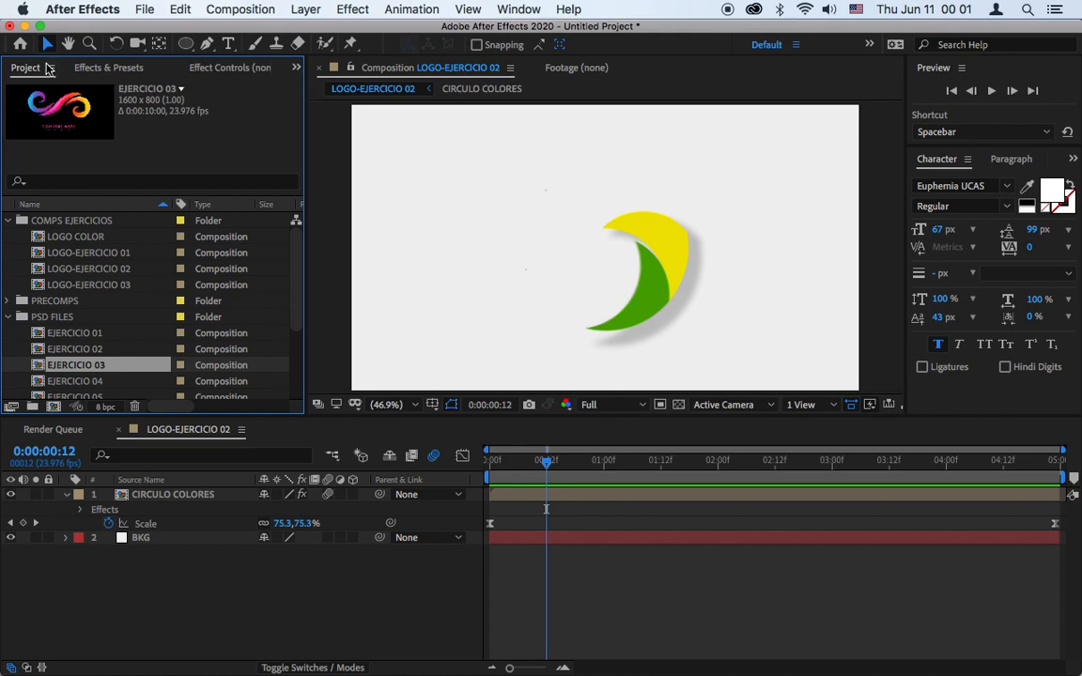
{"action": "left_click", "coordinate": [178, 70]}
{"action": "left_click", "coordinate": [122, 71]}
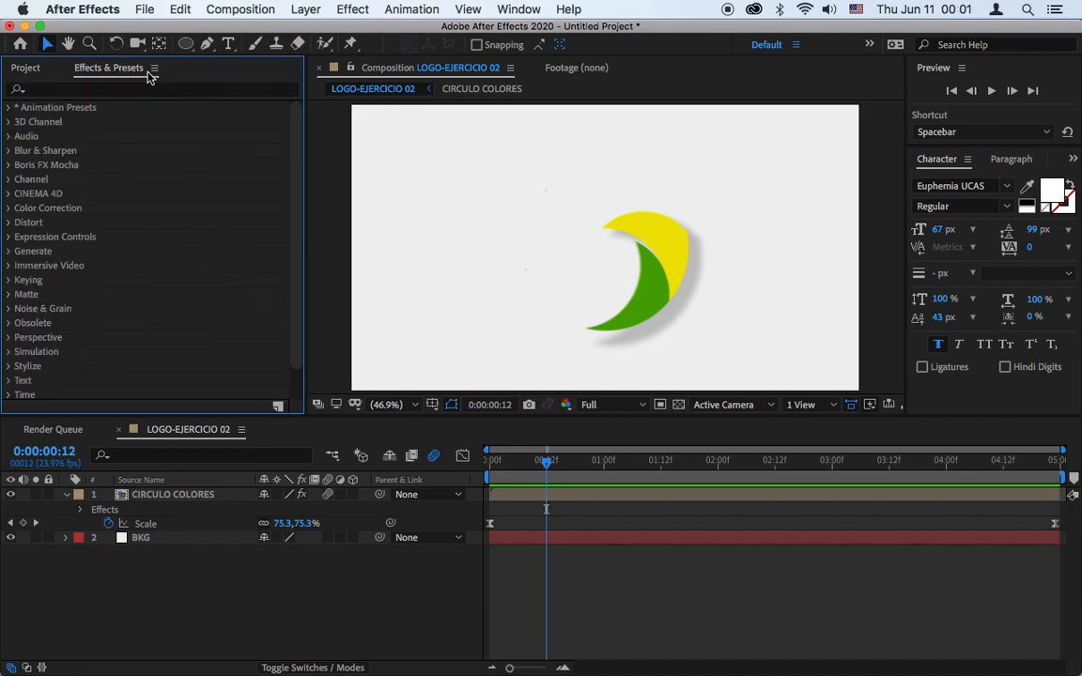
{"action": "left_click", "coordinate": [154, 73]}
{"action": "left_click", "coordinate": [155, 90]}
{"action": "left_click", "coordinate": [516, 9]}
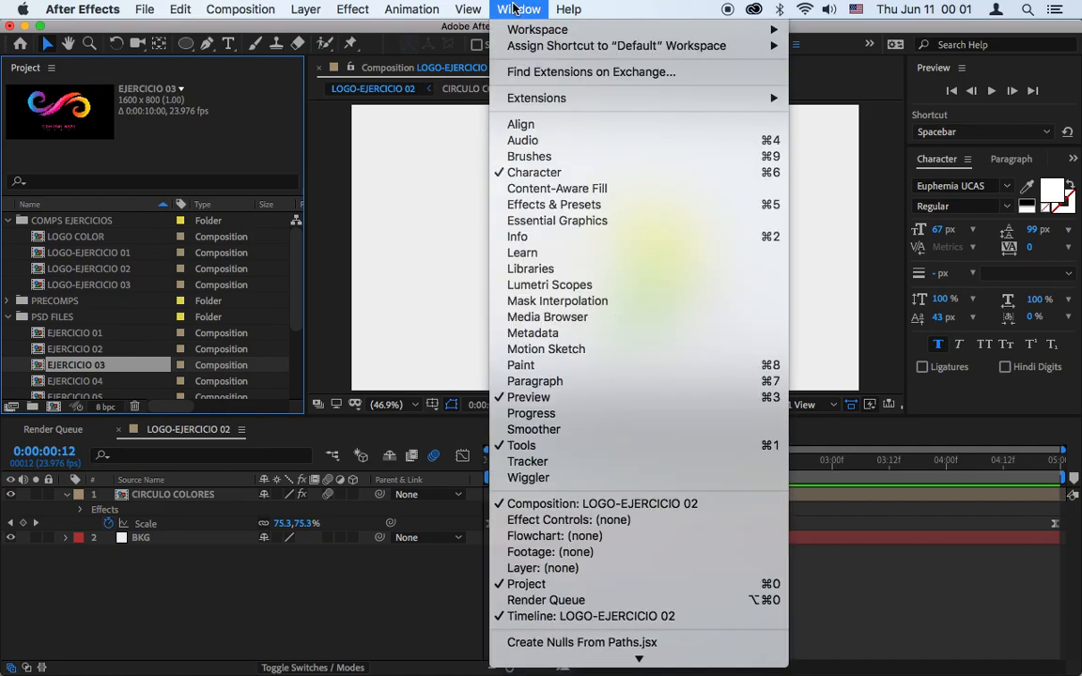
{"action": "left_click", "coordinate": [580, 522]}
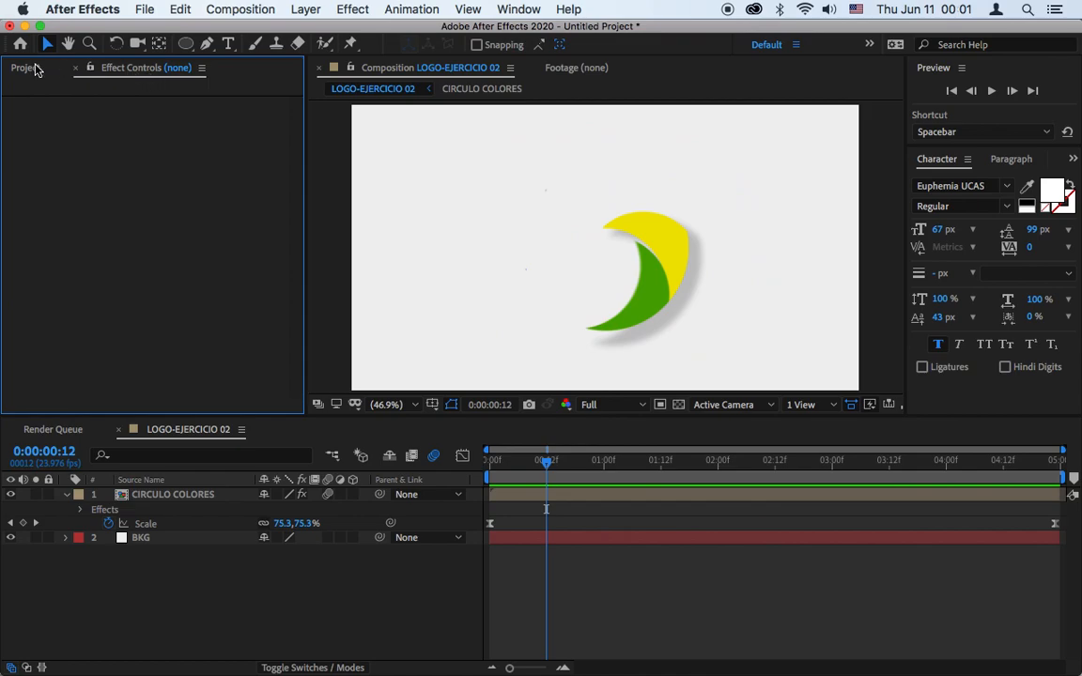
{"action": "left_click", "coordinate": [31, 68]}
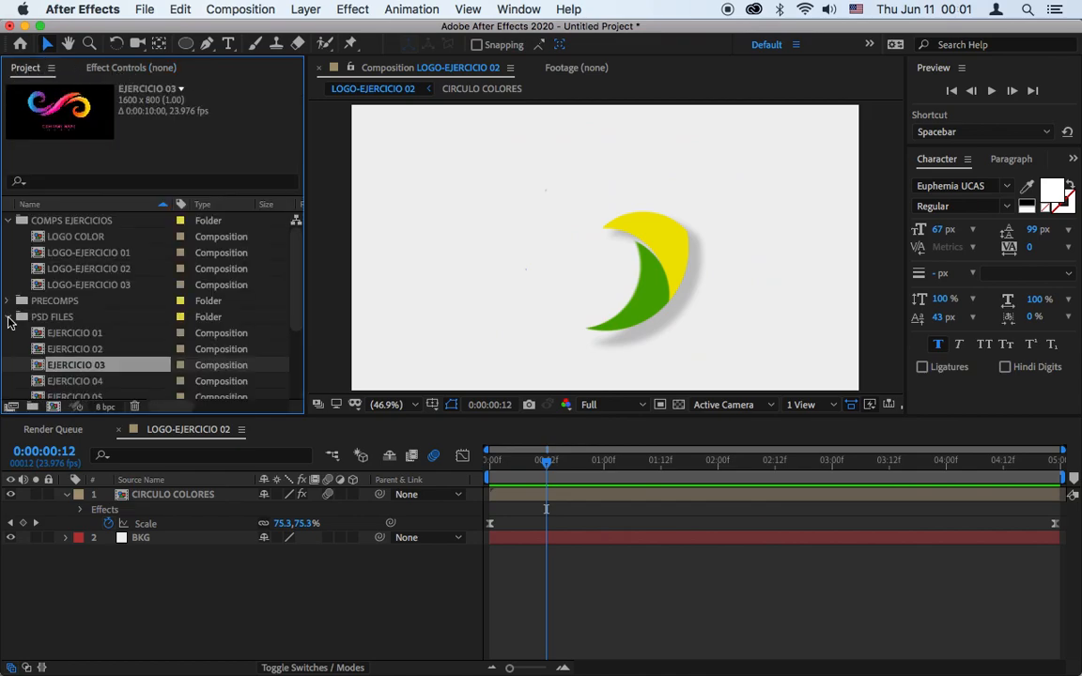
Create a 1280 x 720, 5-second composition named LOGO-EJERCICIO 04 in the COMPS EJERCICIOS folder.
{"action": "left_click", "coordinate": [9, 321]}
{"action": "left_click", "coordinate": [28, 222]}
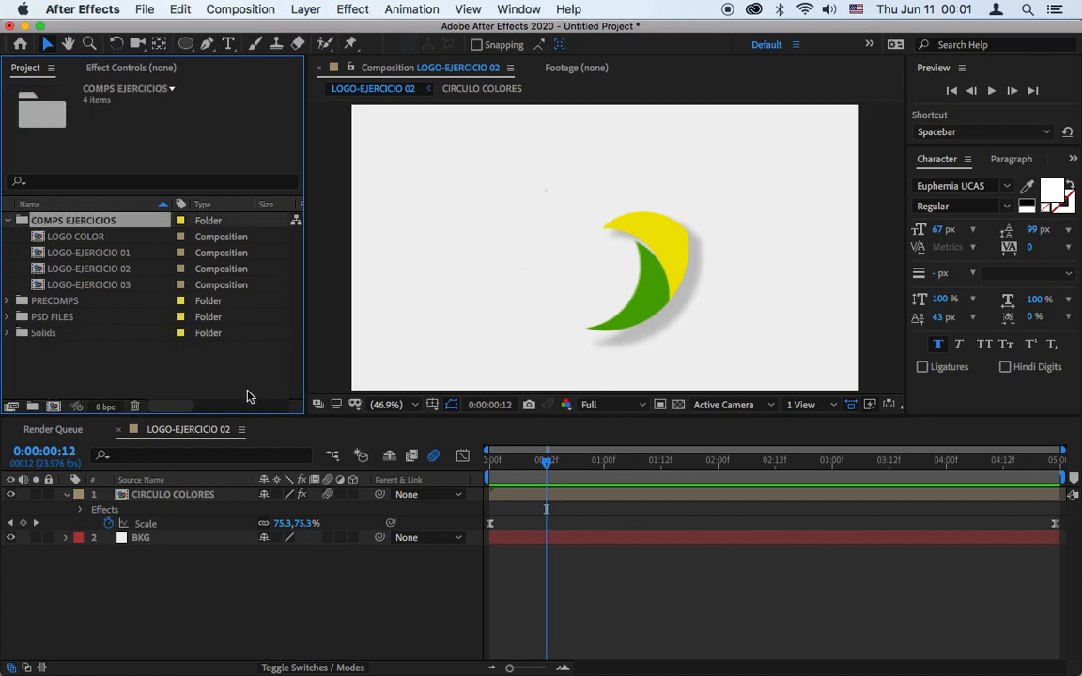
{"action": "left_click", "coordinate": [54, 406]}
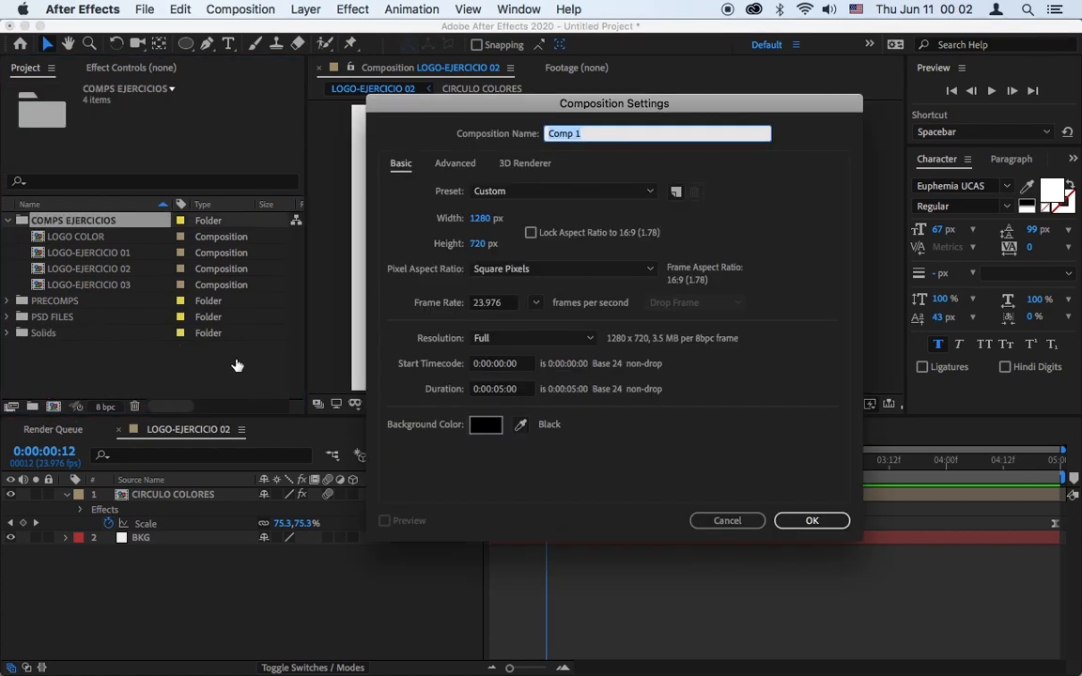
{"action": "type", "text": "LOGO-EJERCIC"}
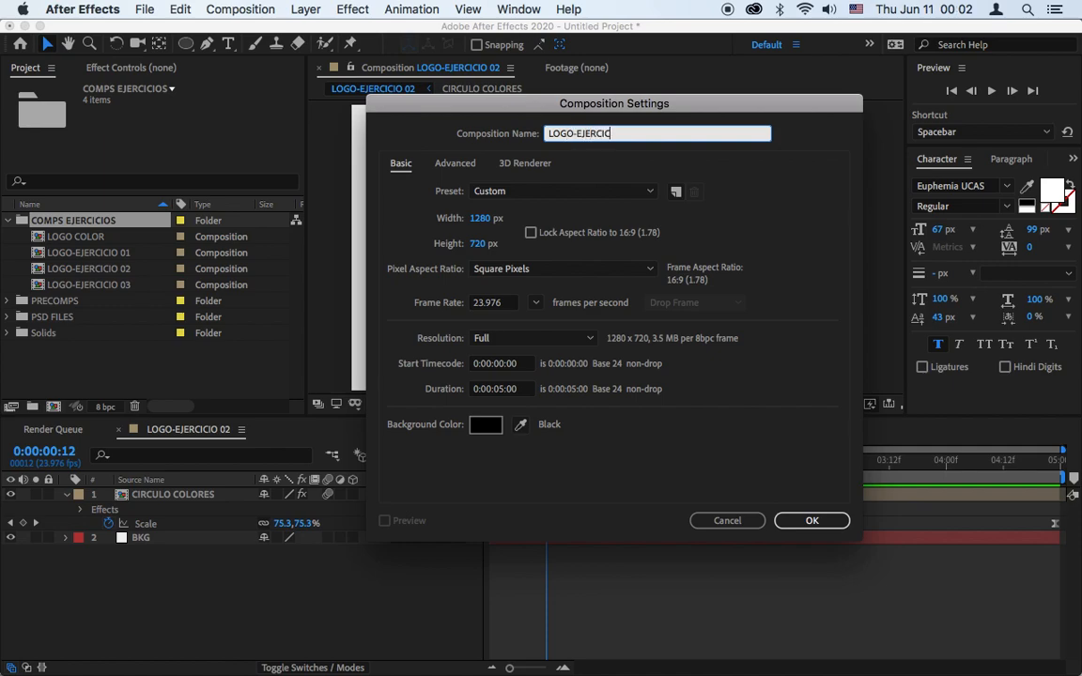
{"action": "type", "text": "IO 04"}
{"action": "key", "text": "Return"}
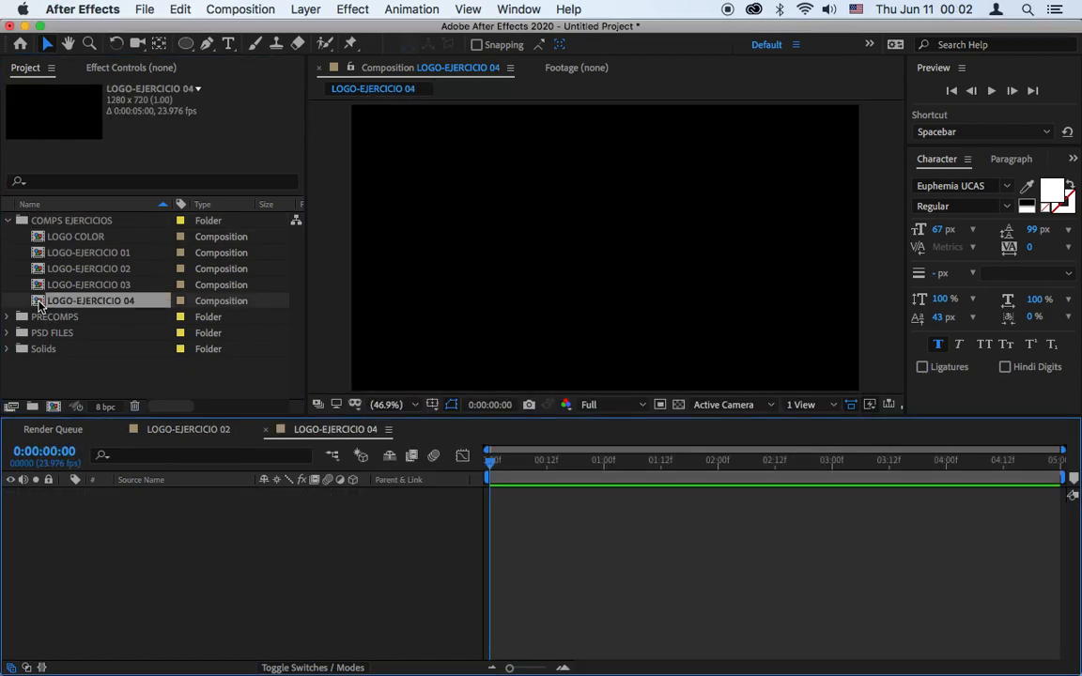
Review the composition settings of LOGO-EJERCICIO 04, including its size, frame rate and duration.
{"action": "right_click", "coordinate": [39, 305]}
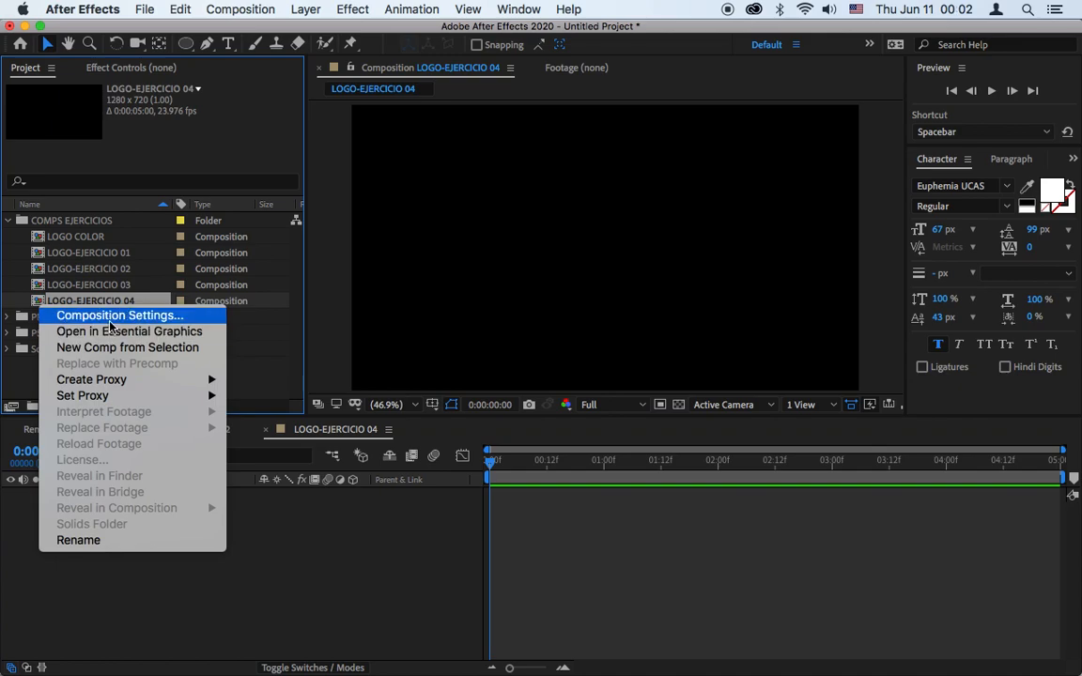
{"action": "left_click", "coordinate": [21, 281]}
{"action": "right_click", "coordinate": [35, 302]}
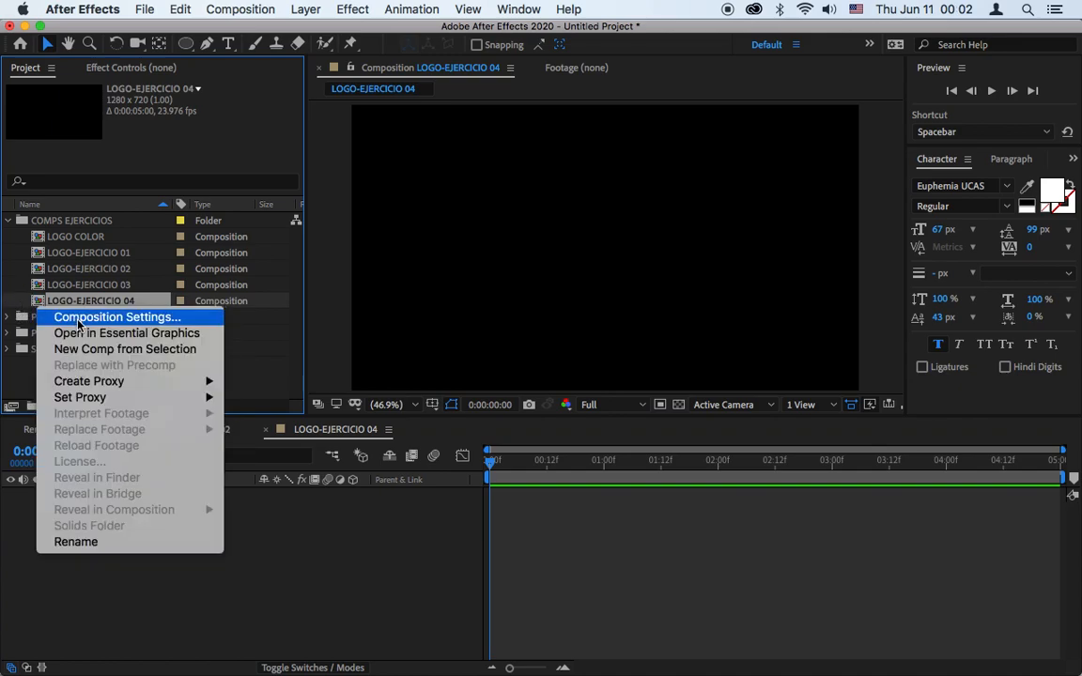
{"action": "left_click", "coordinate": [79, 319]}
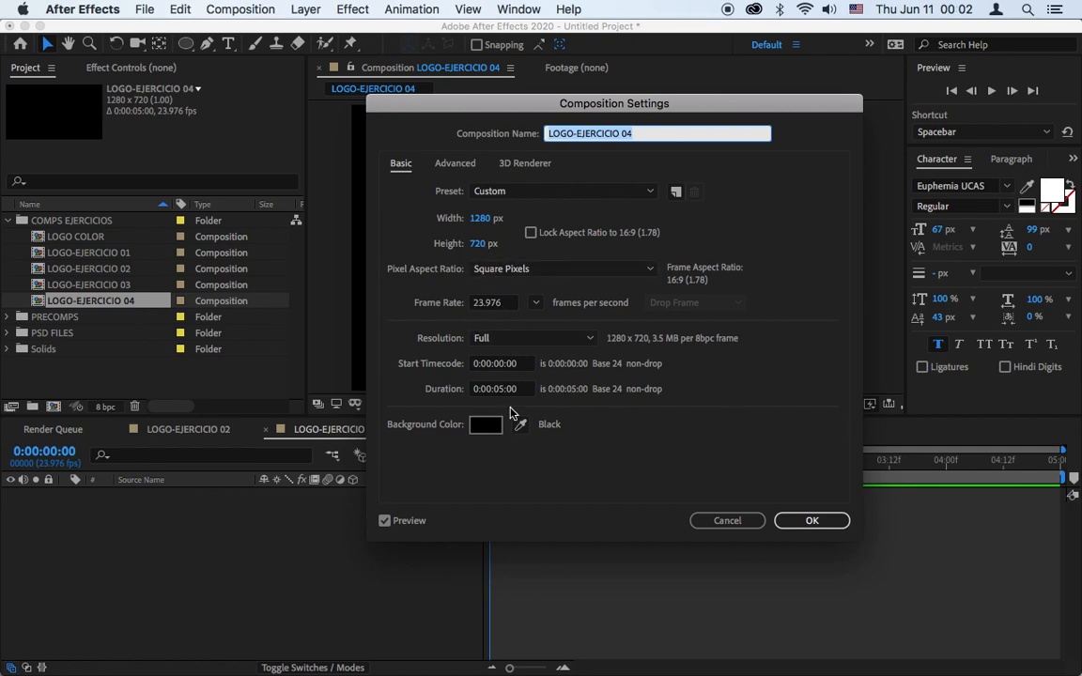
{"action": "left_click", "coordinate": [810, 520]}
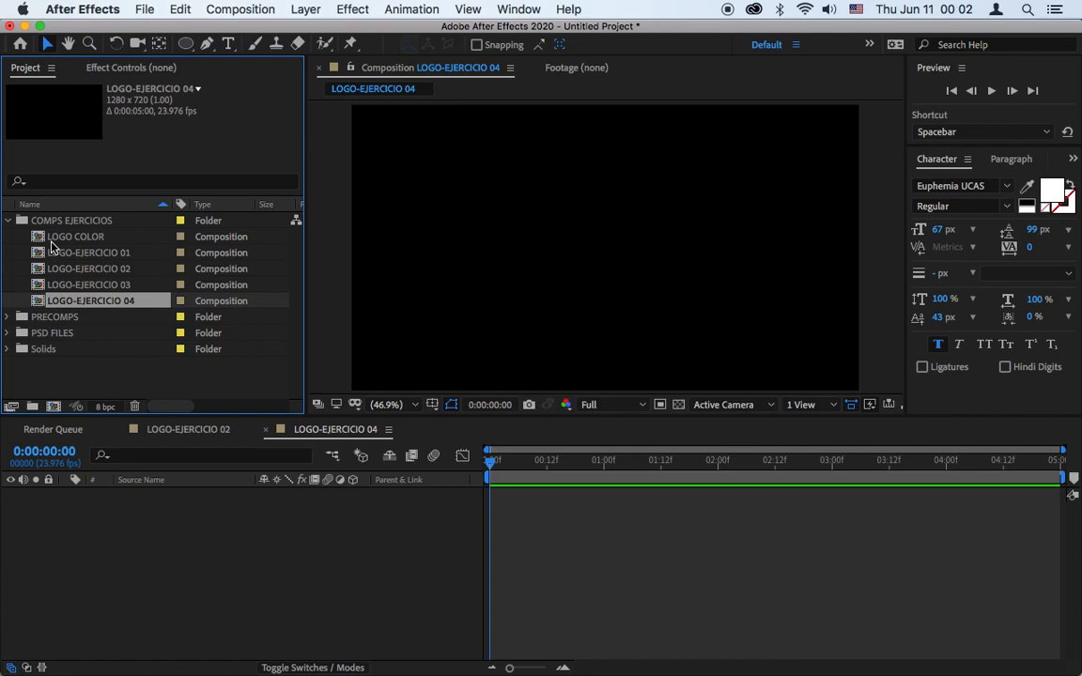
Move the LOGO COLOR composition into the PRECOMPS folder and check that folder's contents.
{"action": "left_click_drag", "start_coordinate": [41, 236], "coordinate": [50, 314]}
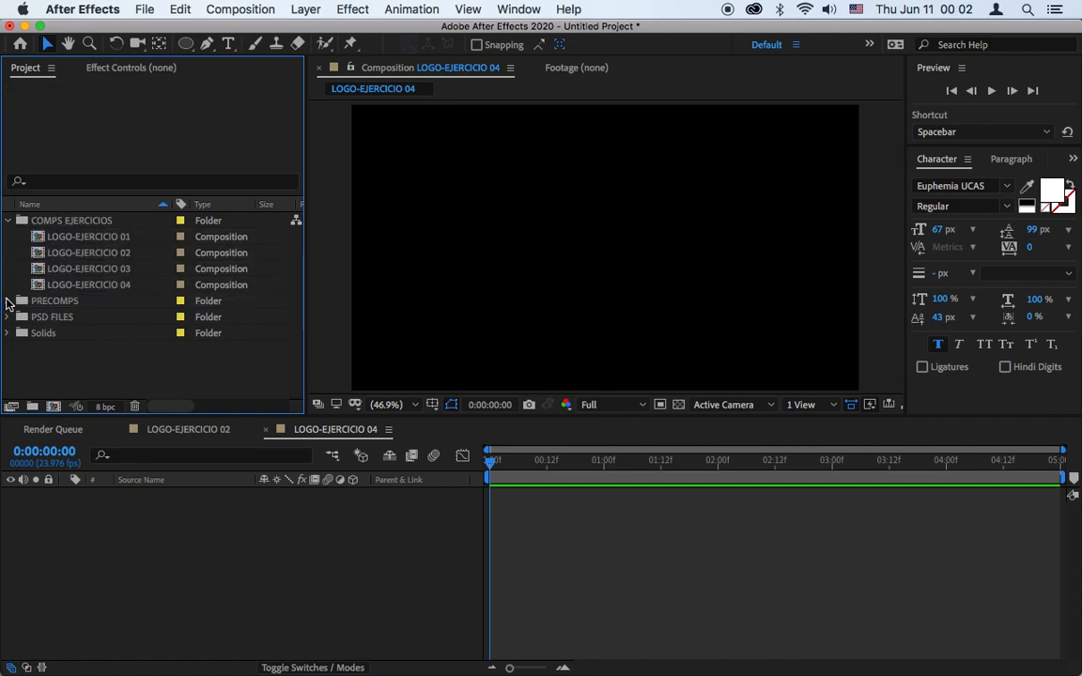
{"action": "left_click", "coordinate": [7, 301]}
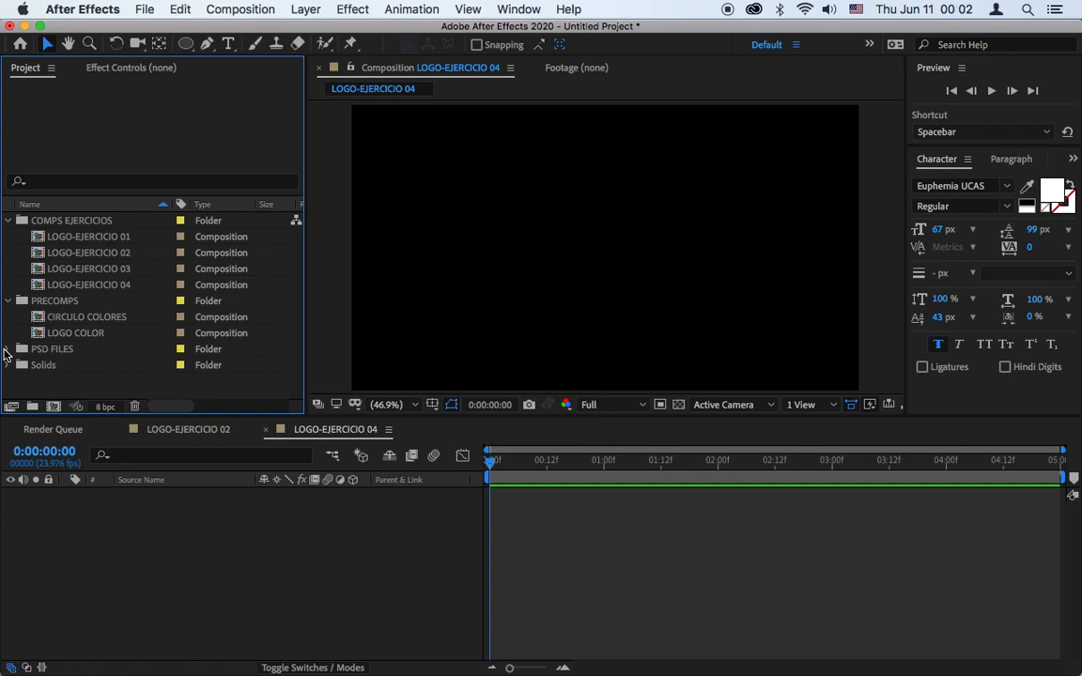
{"action": "left_click", "coordinate": [8, 301]}
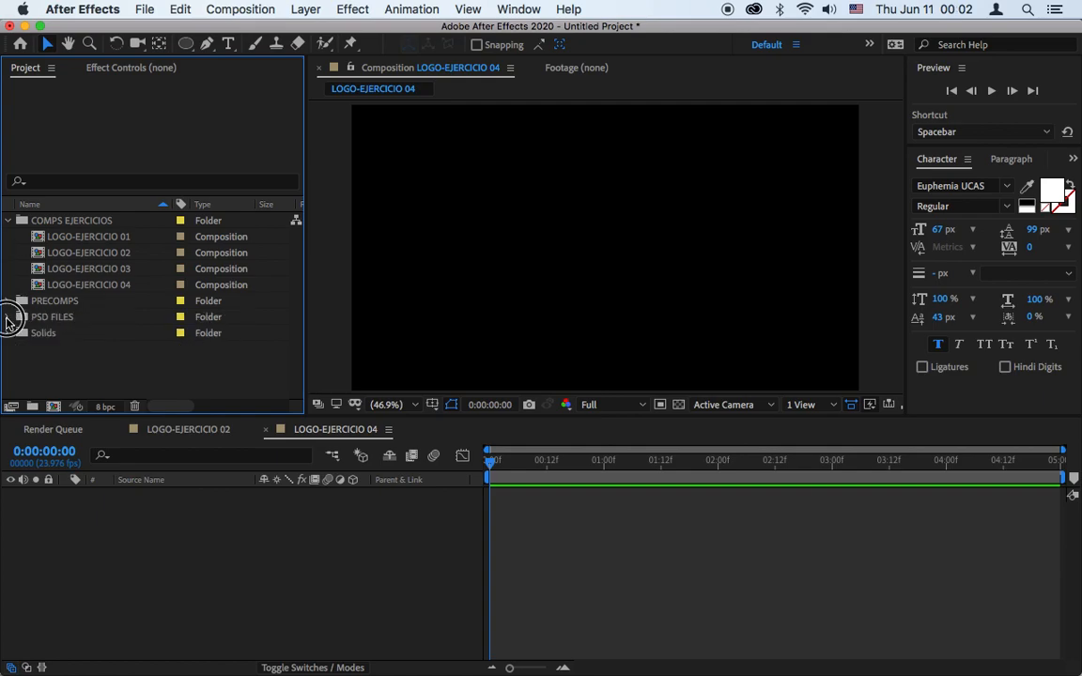
Open the EJERCICIO 04 composition from the PSD FILES folder and copy all its layers, from FOCO to CREATIVE.
{"action": "left_click", "coordinate": [7, 317]}
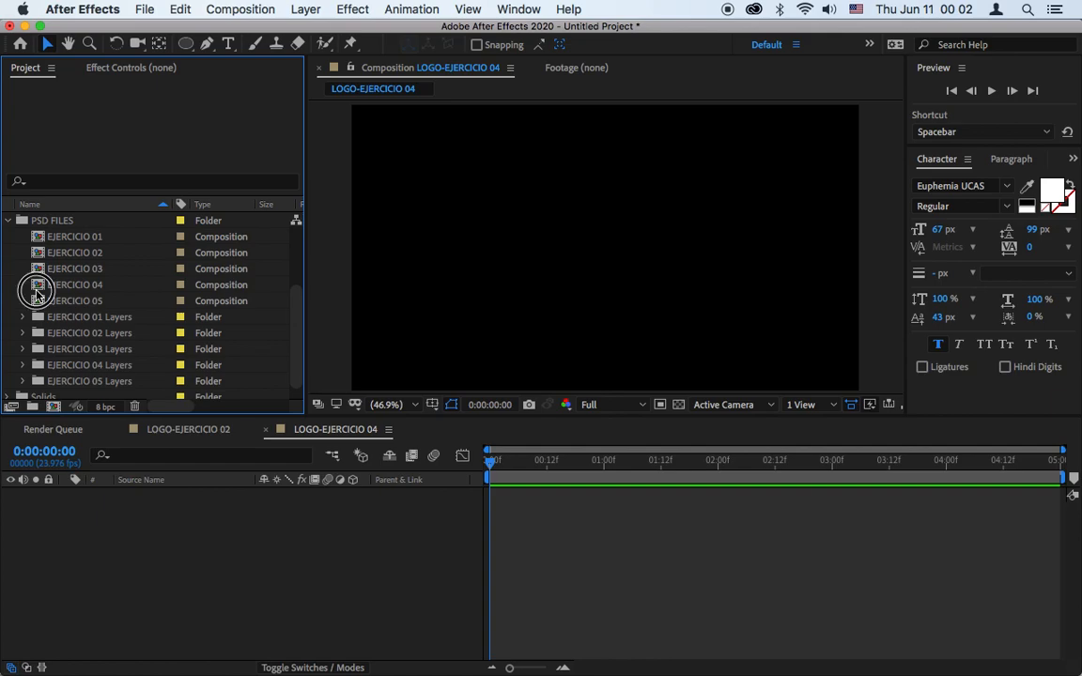
{"action": "left_click", "coordinate": [39, 285]}
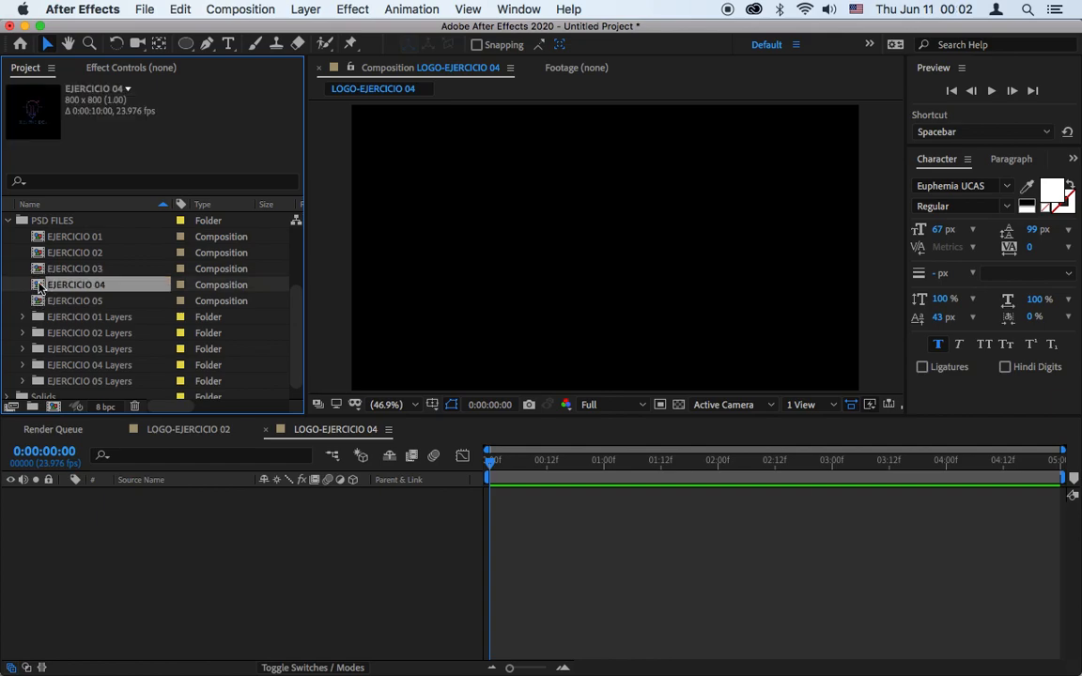
{"action": "double_click", "coordinate": [40, 285]}
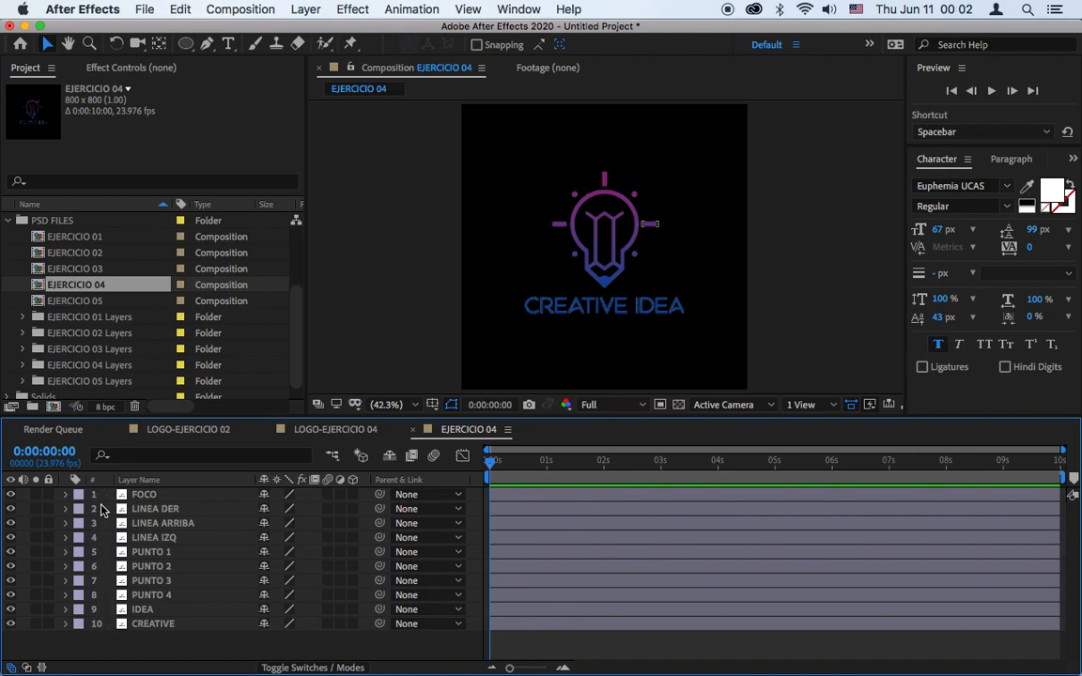
{"action": "left_click", "coordinate": [145, 496]}
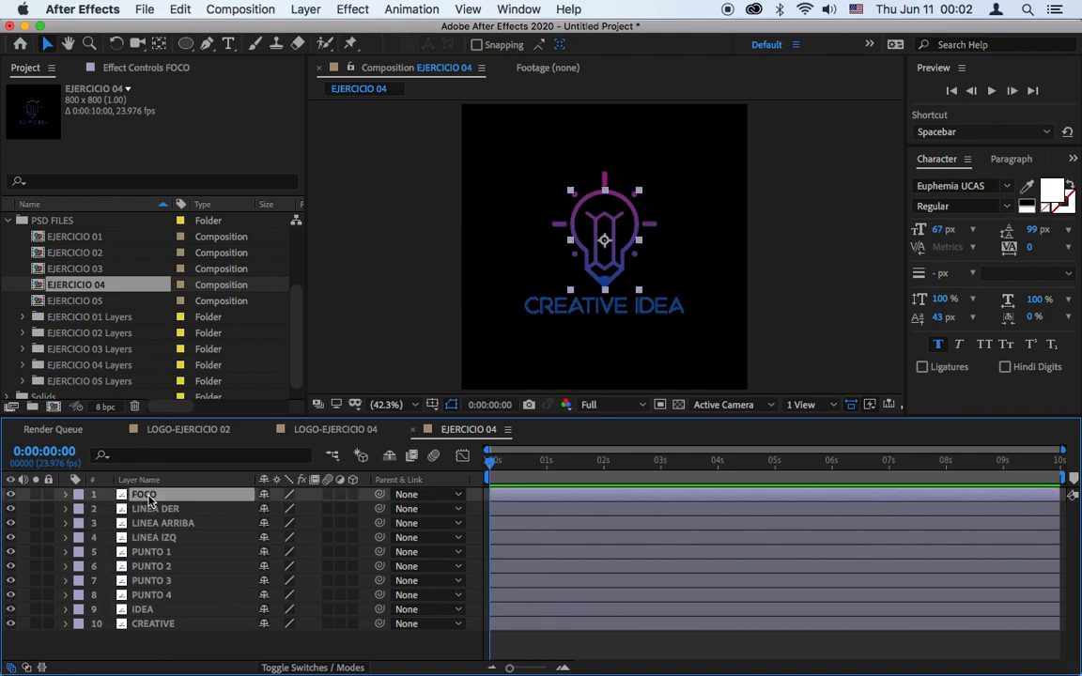
{"action": "left_click", "coordinate": [159, 629], "text": "shift"}
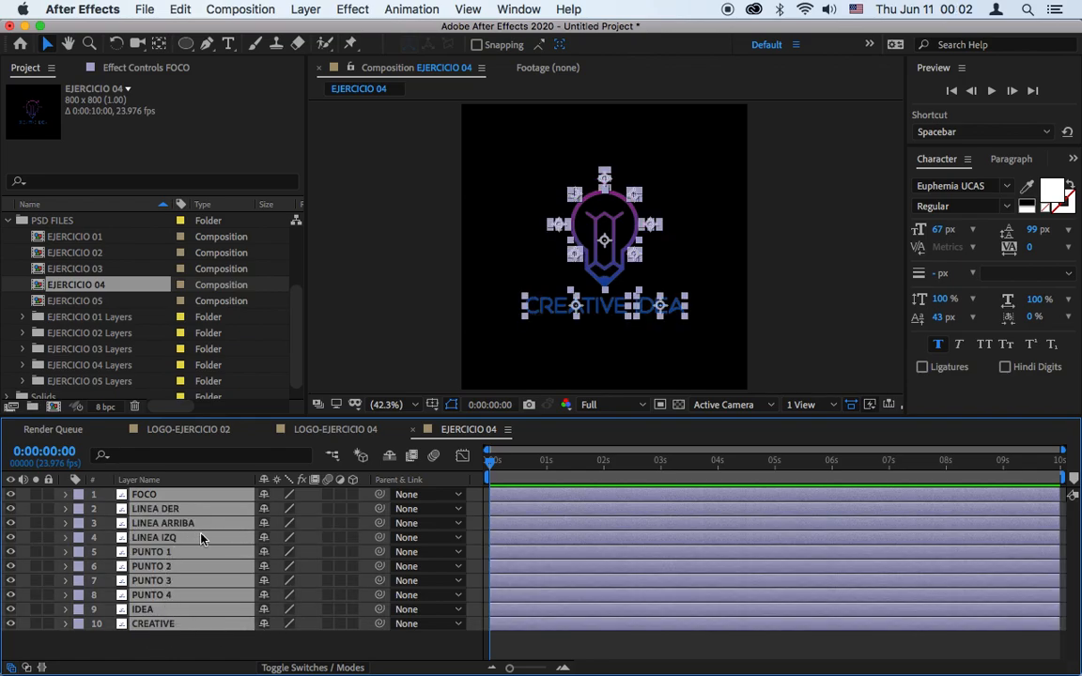
{"action": "left_click", "coordinate": [180, 9]}
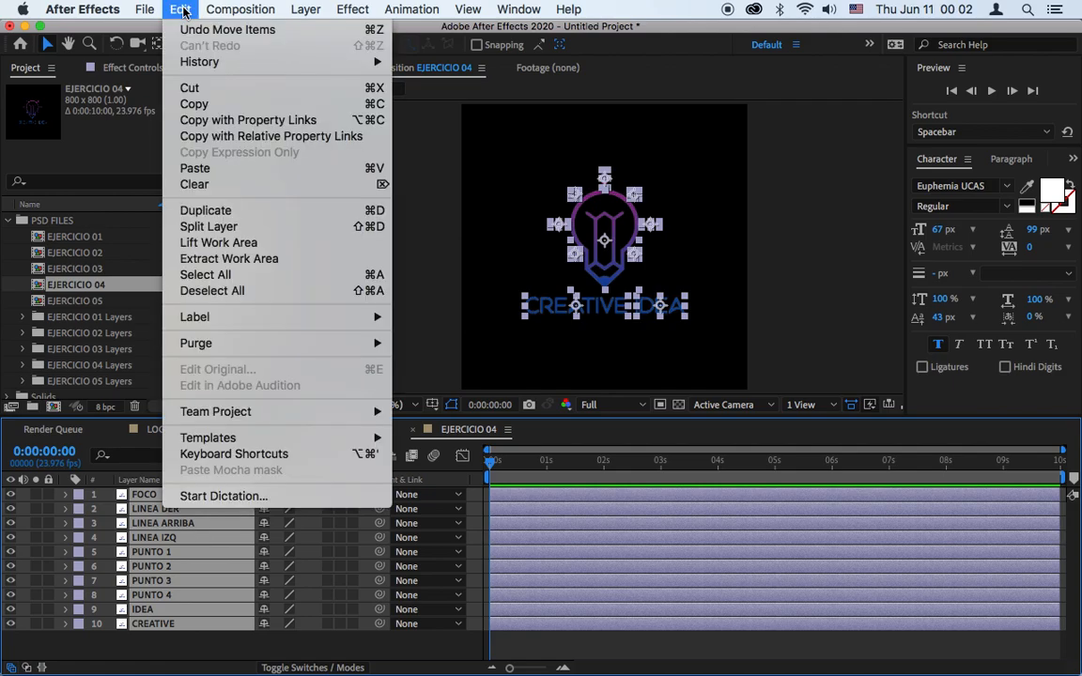
{"action": "left_click", "coordinate": [194, 105]}
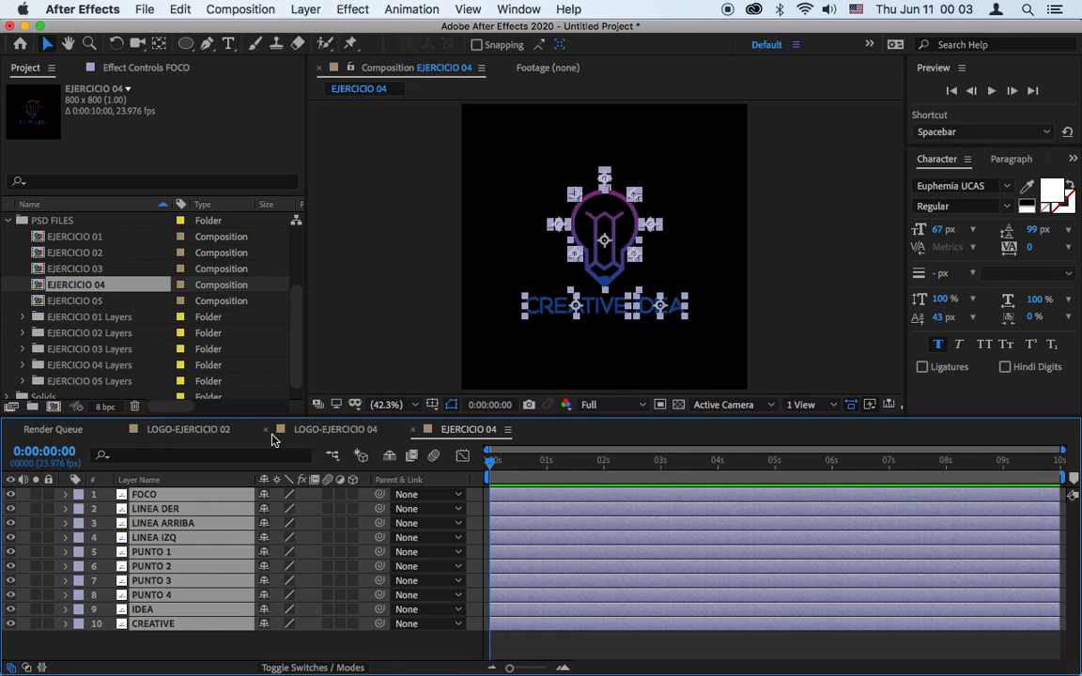
Close the LOGO-EJERCICIO 02 timeline and paste the copied logo layers into LOGO-EJERCICIO 04, with the viewer enlarged and set to Fit.
{"action": "left_click", "coordinate": [122, 434]}
{"action": "left_click", "coordinate": [172, 432]}
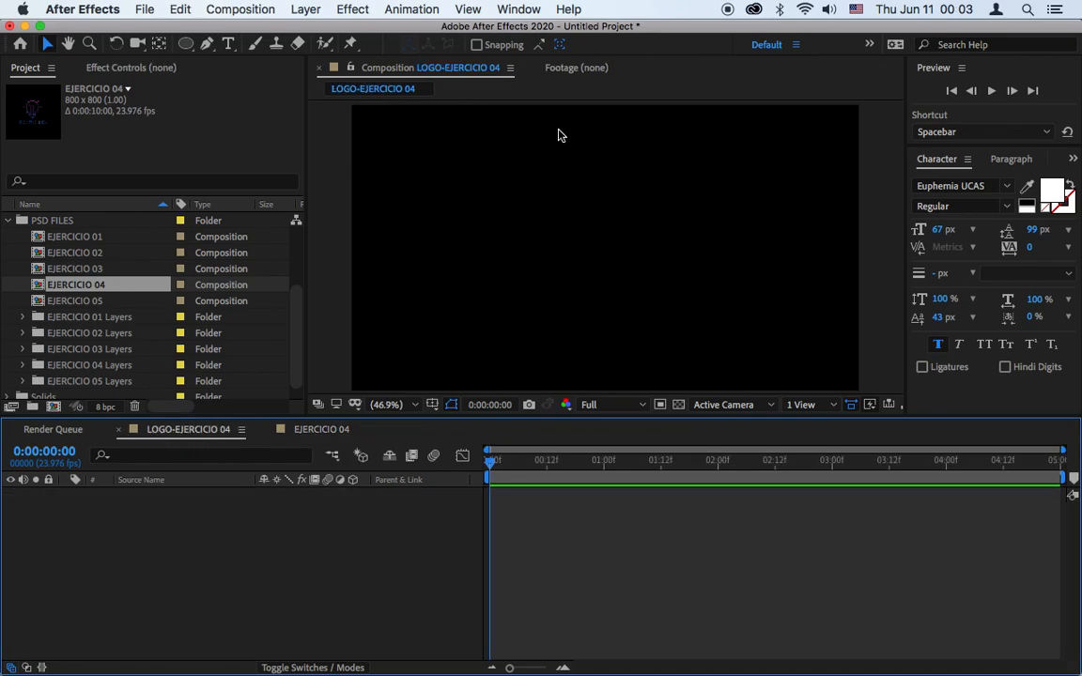
{"action": "left_click", "coordinate": [385, 404]}
{"action": "left_click", "coordinate": [392, 97]}
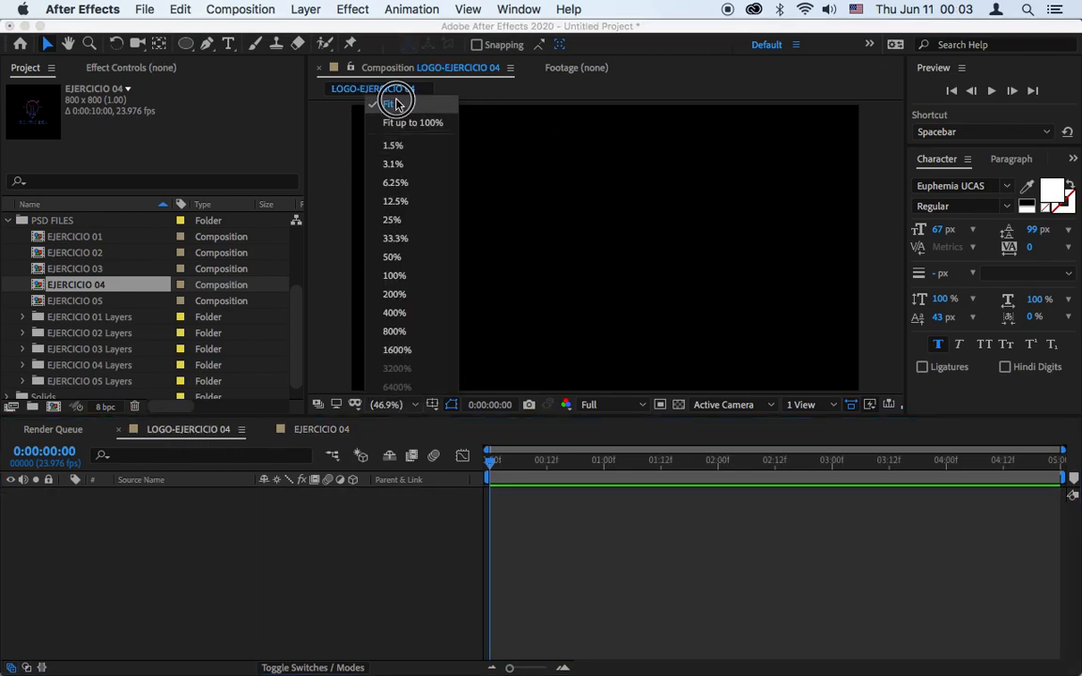
{"action": "left_click_drag", "start_coordinate": [451, 414], "coordinate": [448, 454]}
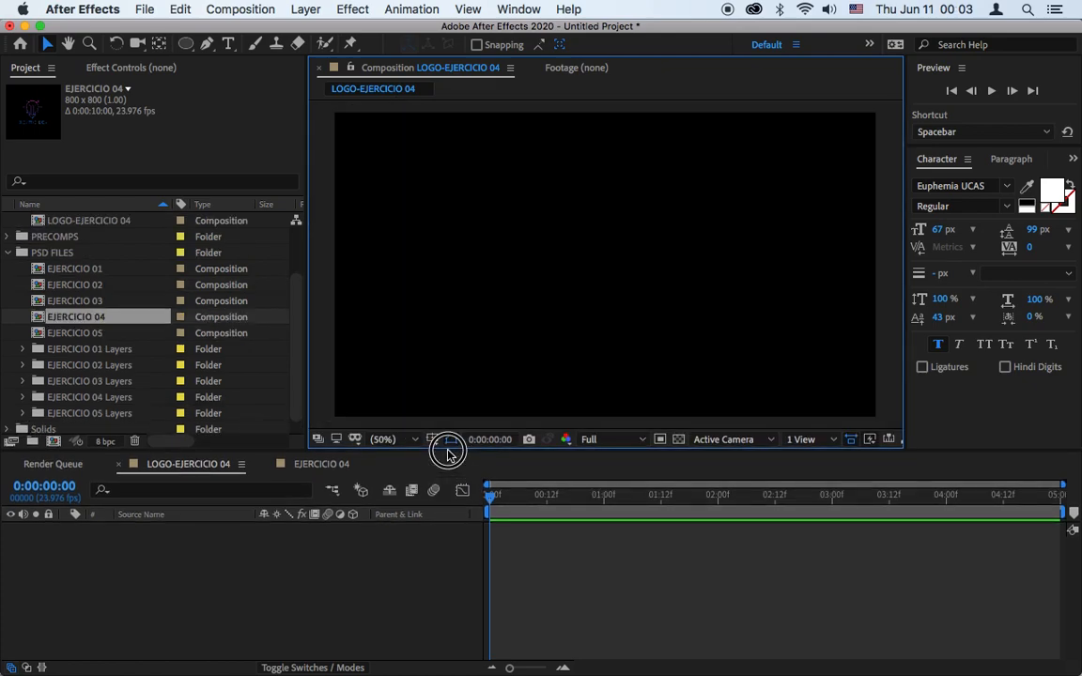
{"action": "left_click", "coordinate": [188, 10]}
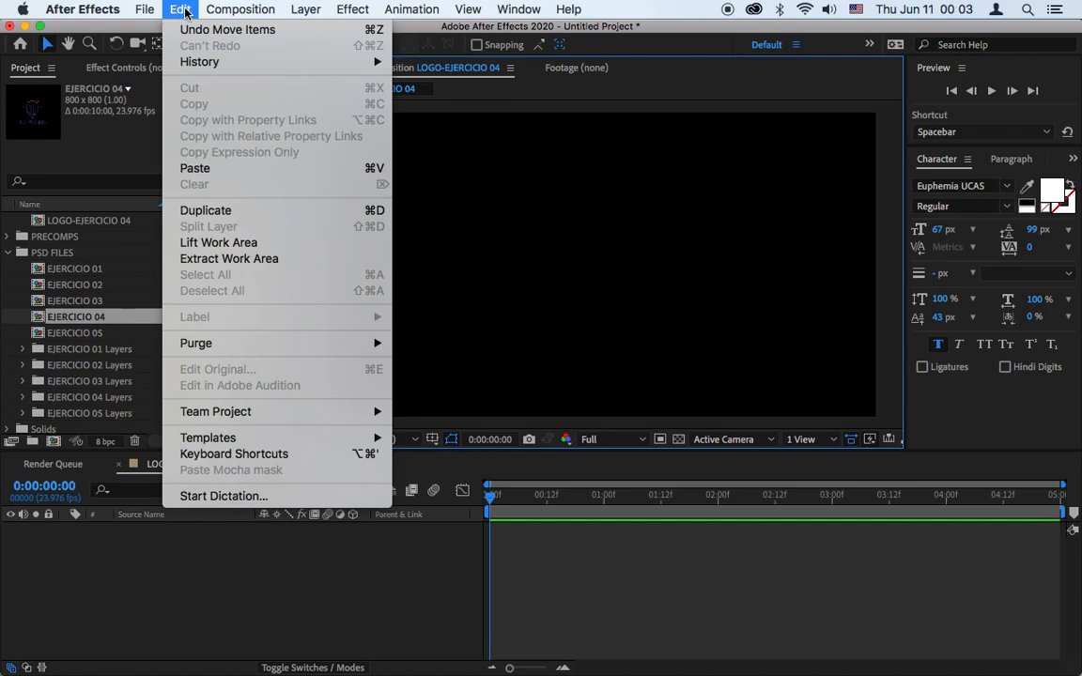
{"action": "left_click", "coordinate": [197, 168]}
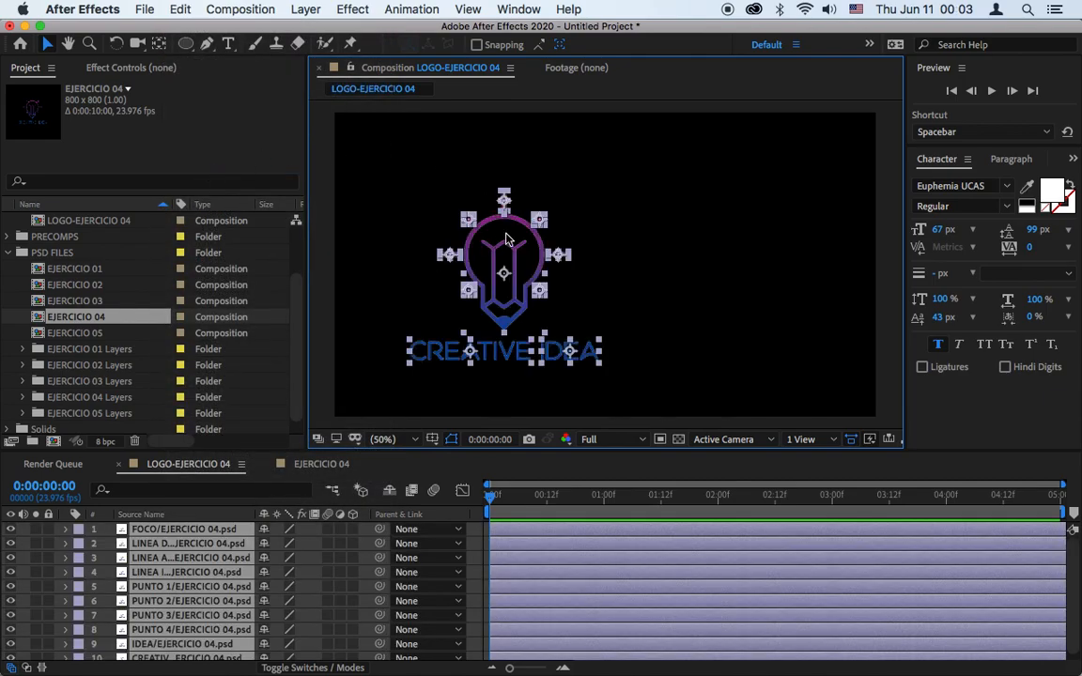
Turn on the Title/Action Safe overlay, enlarge the timeline and list the layers by layer name instead of source name.
{"action": "left_click", "coordinate": [433, 440]}
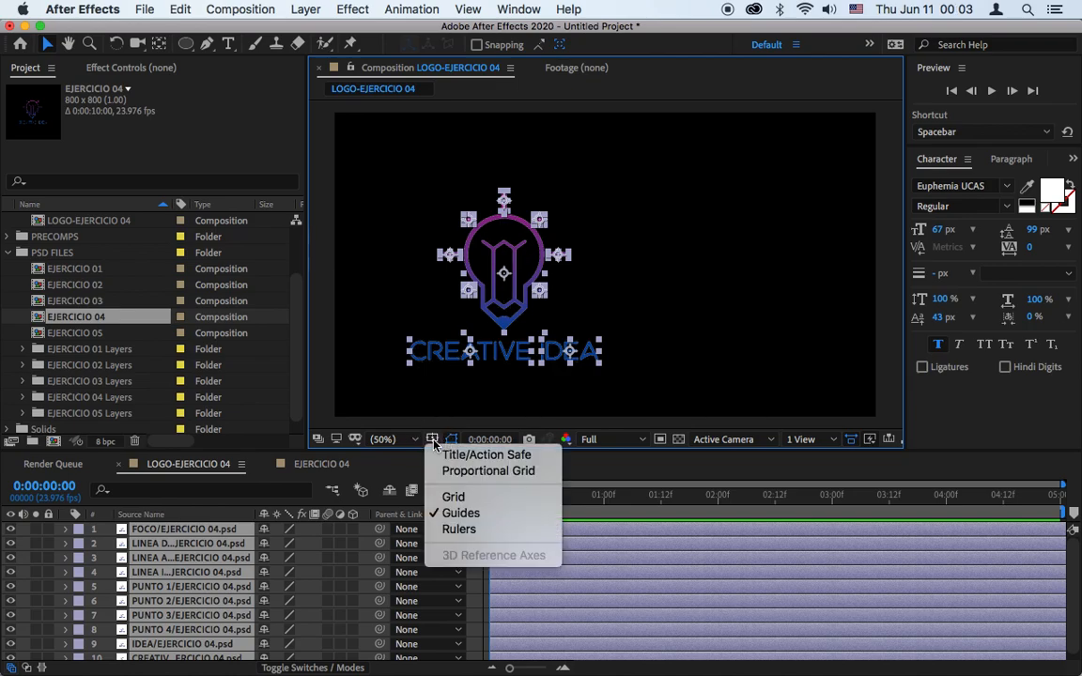
{"action": "left_click", "coordinate": [451, 452]}
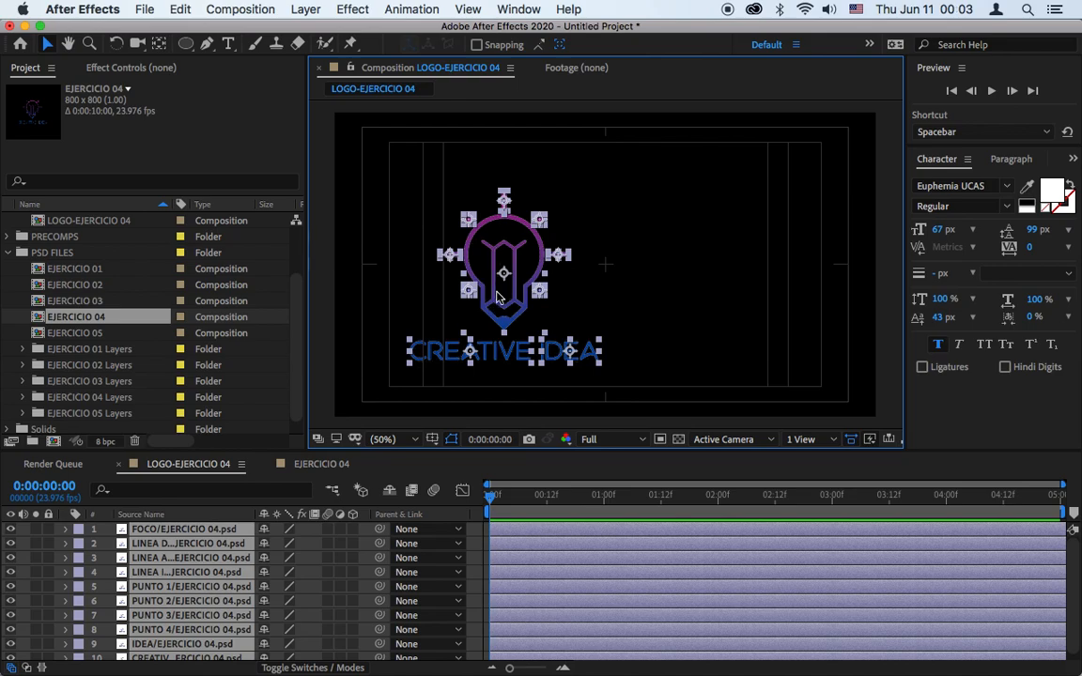
{"action": "left_click_drag", "start_coordinate": [223, 452], "coordinate": [244, 350]}
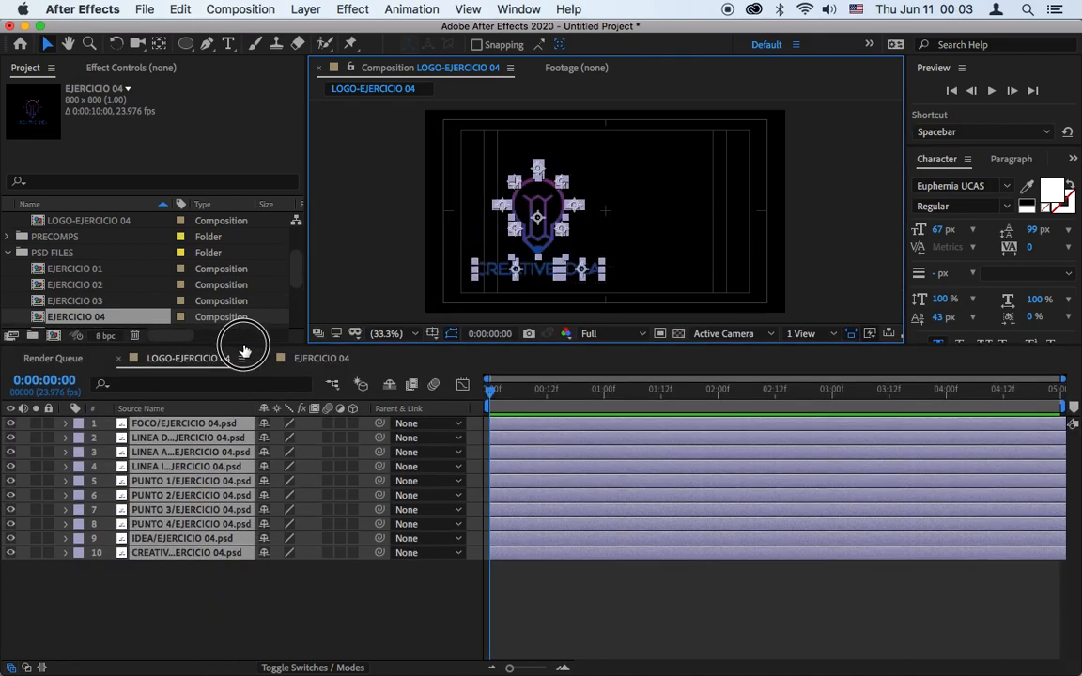
{"action": "left_click", "coordinate": [212, 599]}
{"action": "left_click", "coordinate": [217, 411]}
Examine which part of the logo each layer holds, from FOCO through the LINEA and PUNTO layers to IDEA and CREATIVE.
{"action": "left_click", "coordinate": [150, 423]}
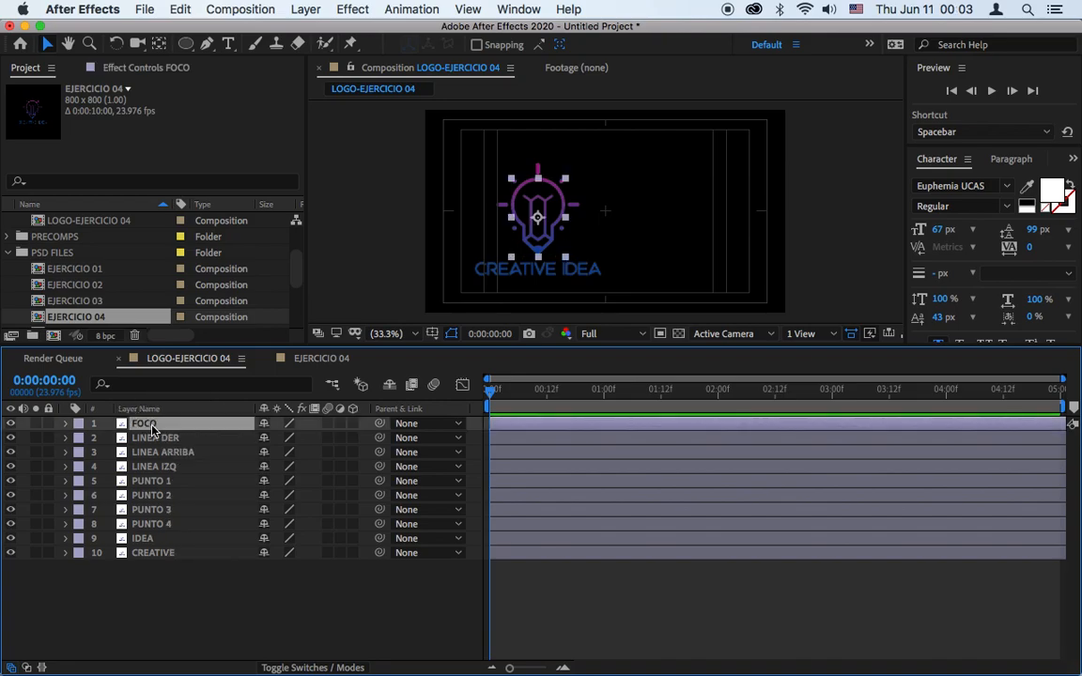
{"action": "left_click", "coordinate": [12, 425]}
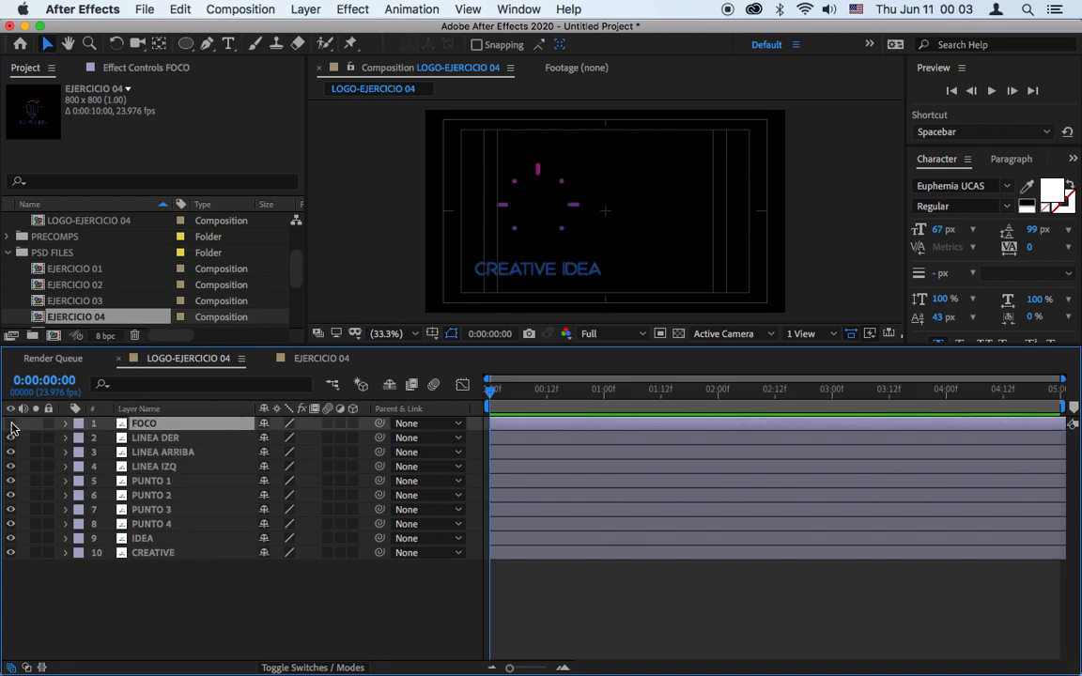
{"action": "left_click", "coordinate": [11, 424]}
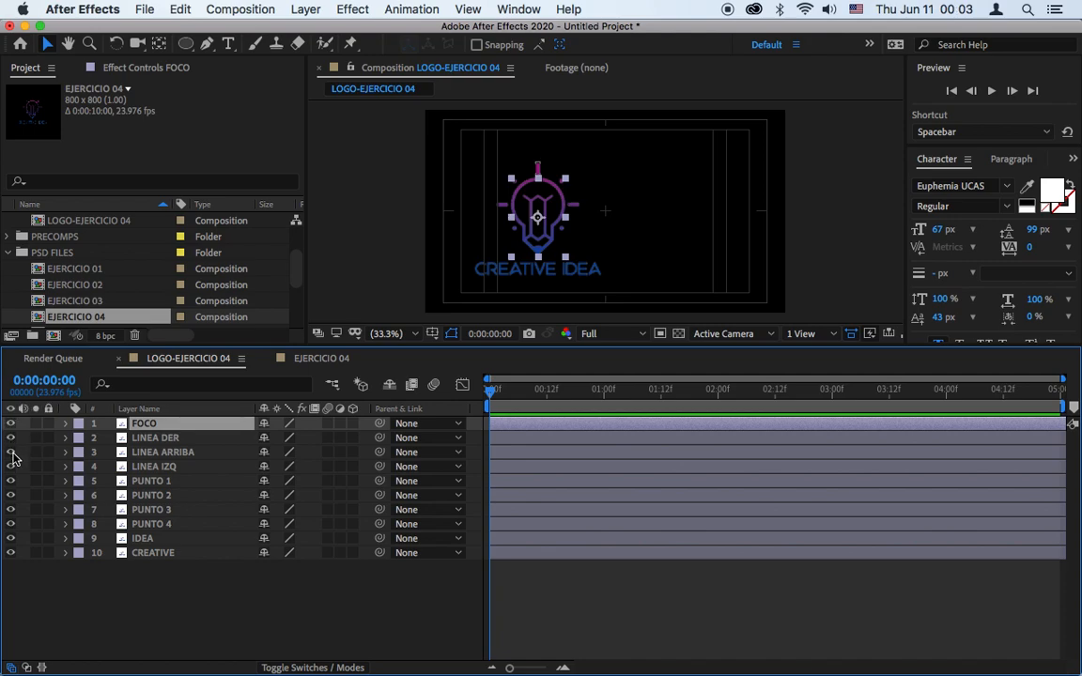
{"action": "left_click", "coordinate": [158, 438]}
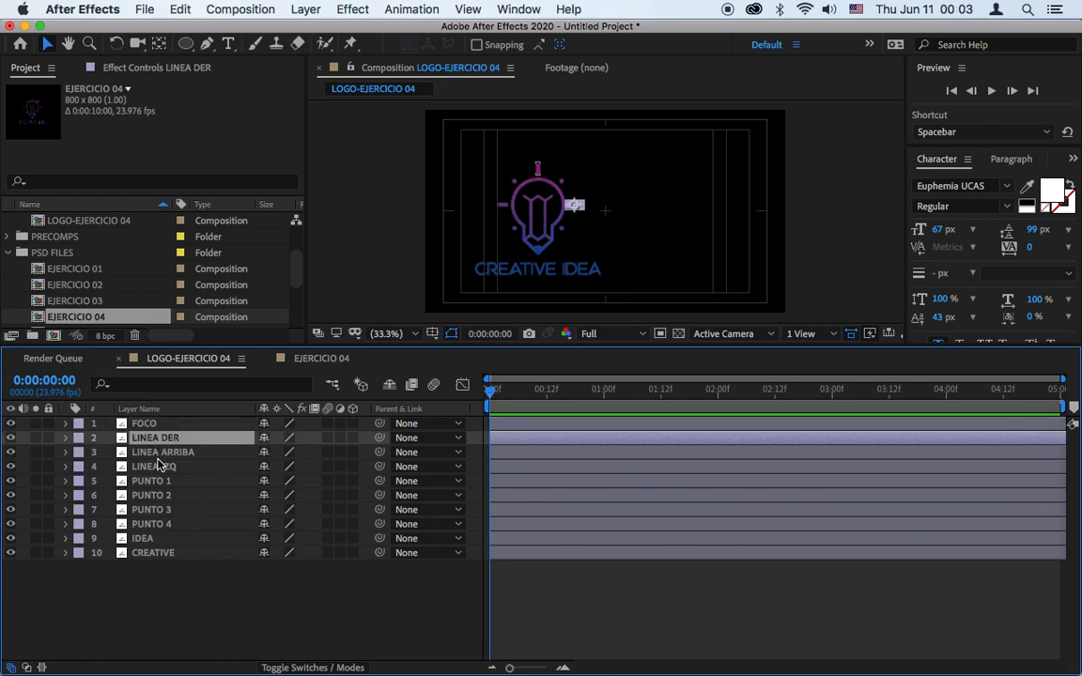
{"action": "left_click", "coordinate": [158, 467]}
{"action": "left_click", "coordinate": [158, 453]}
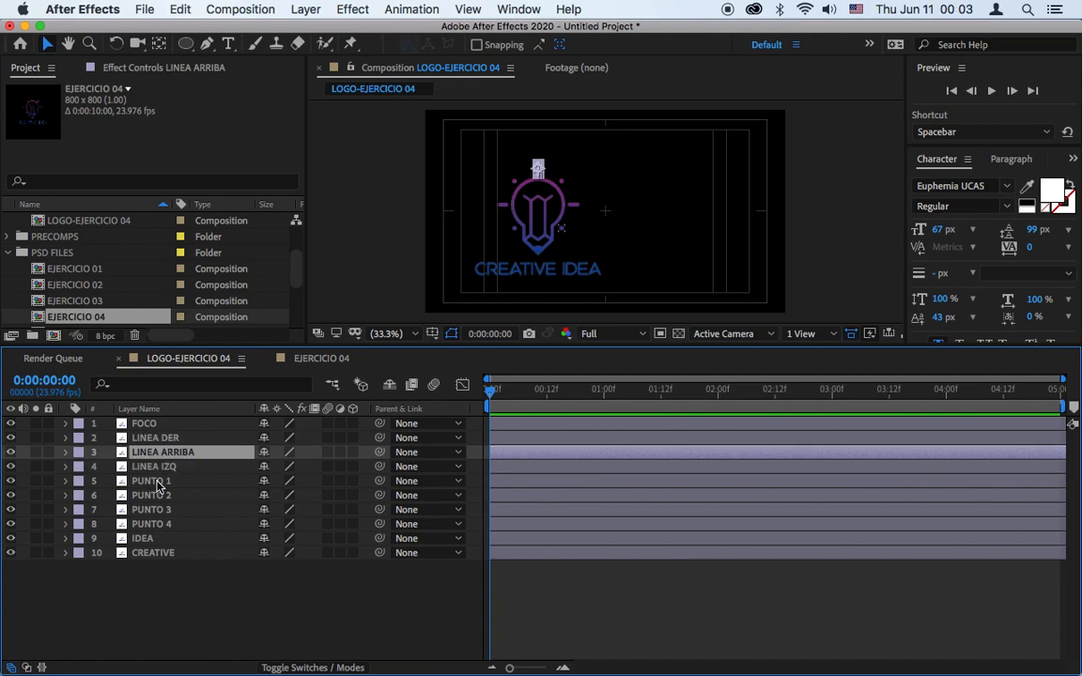
{"action": "left_click", "coordinate": [158, 482]}
{"action": "left_click", "coordinate": [155, 494]}
{"action": "left_click", "coordinate": [154, 510]}
{"action": "left_click", "coordinate": [157, 524]}
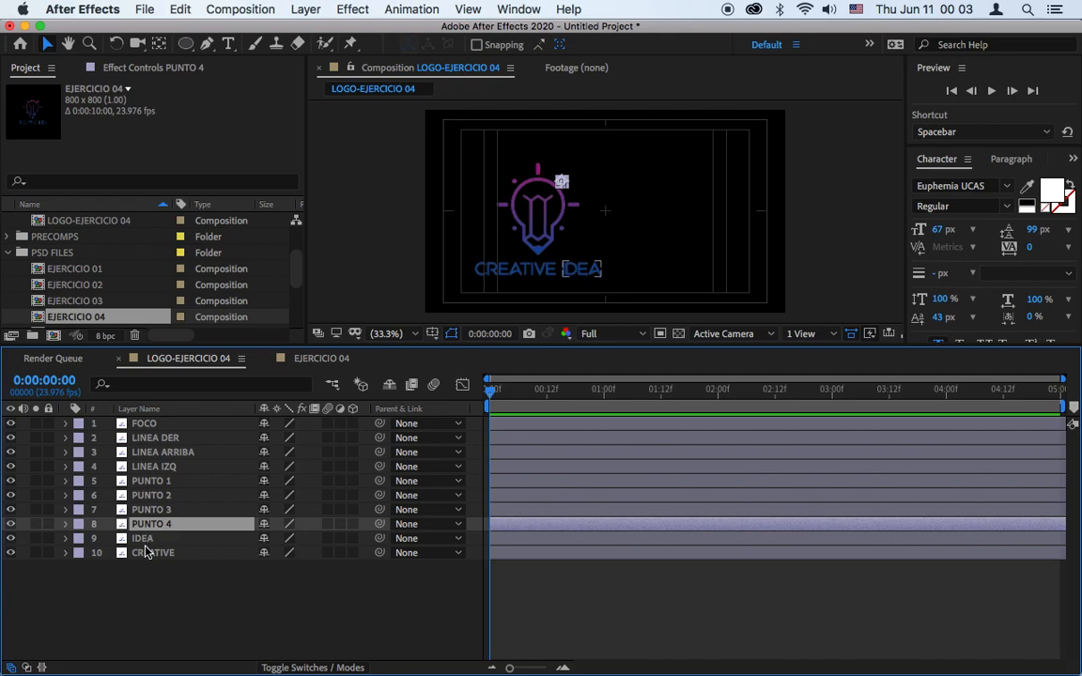
{"action": "left_click", "coordinate": [147, 552]}
{"action": "left_click", "coordinate": [142, 540]}
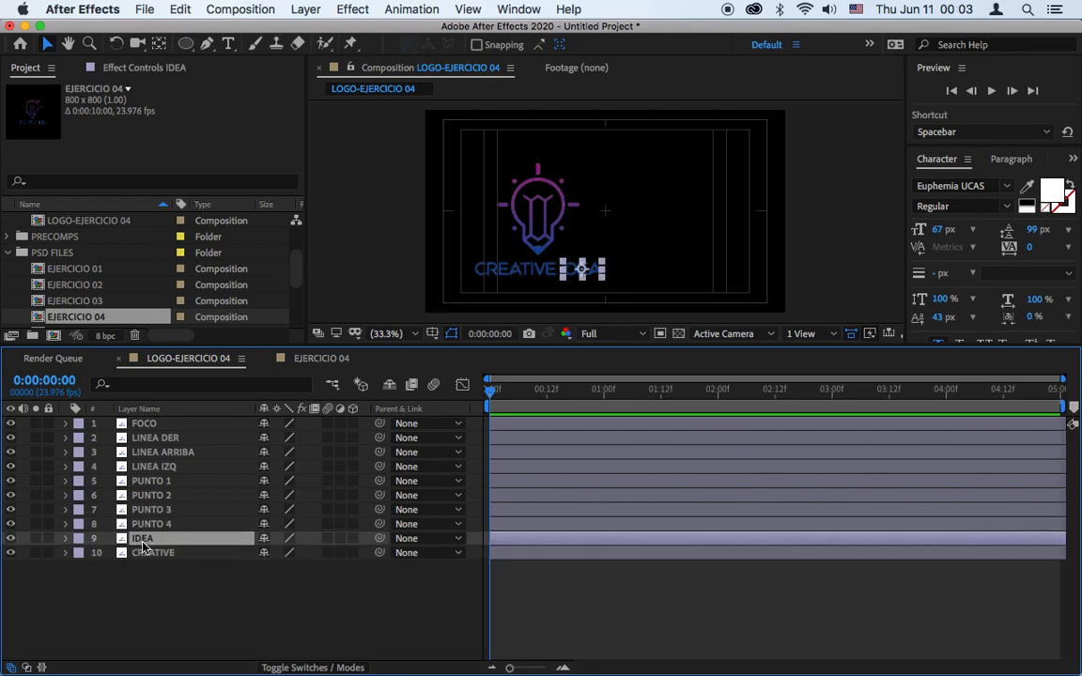
Move the IDEA layer below CREATIVE in the layer stack.
{"action": "left_click", "coordinate": [135, 539]}
{"action": "left_click_drag", "start_coordinate": [135, 539], "coordinate": [140, 560]}
{"action": "left_click", "coordinate": [142, 539]}
{"action": "left_click", "coordinate": [147, 553]}
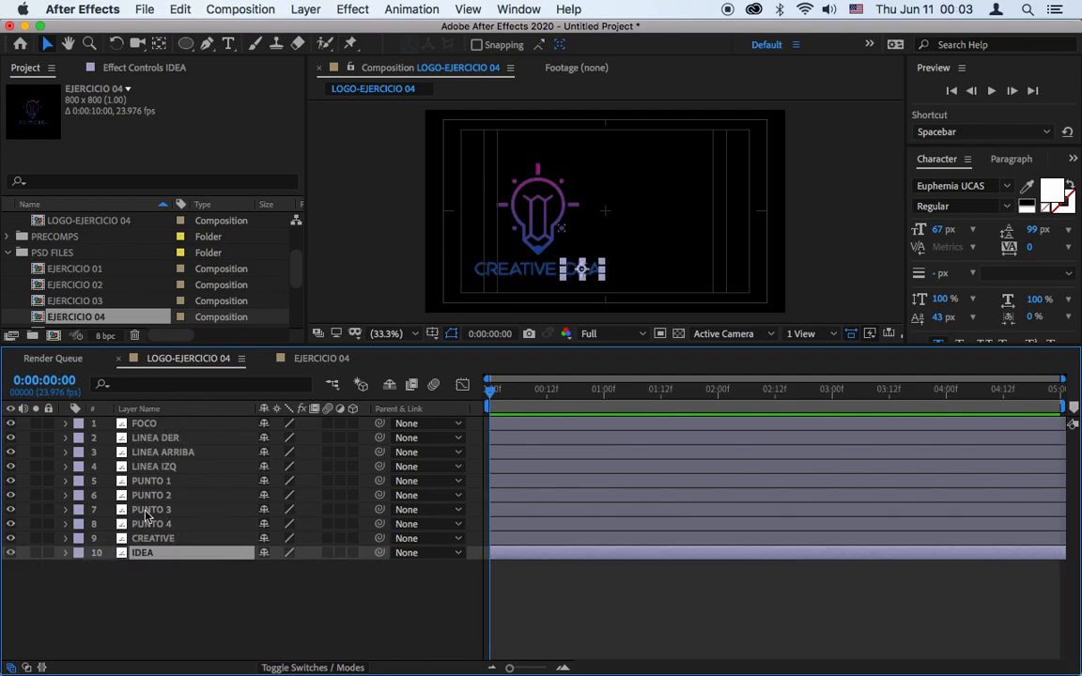
{"action": "left_click", "coordinate": [186, 598]}
Parent all layers from LINEA DER to IDEA to the FOCO layer.
{"action": "left_click", "coordinate": [154, 441]}
{"action": "left_click", "coordinate": [144, 553], "text": "shift"}
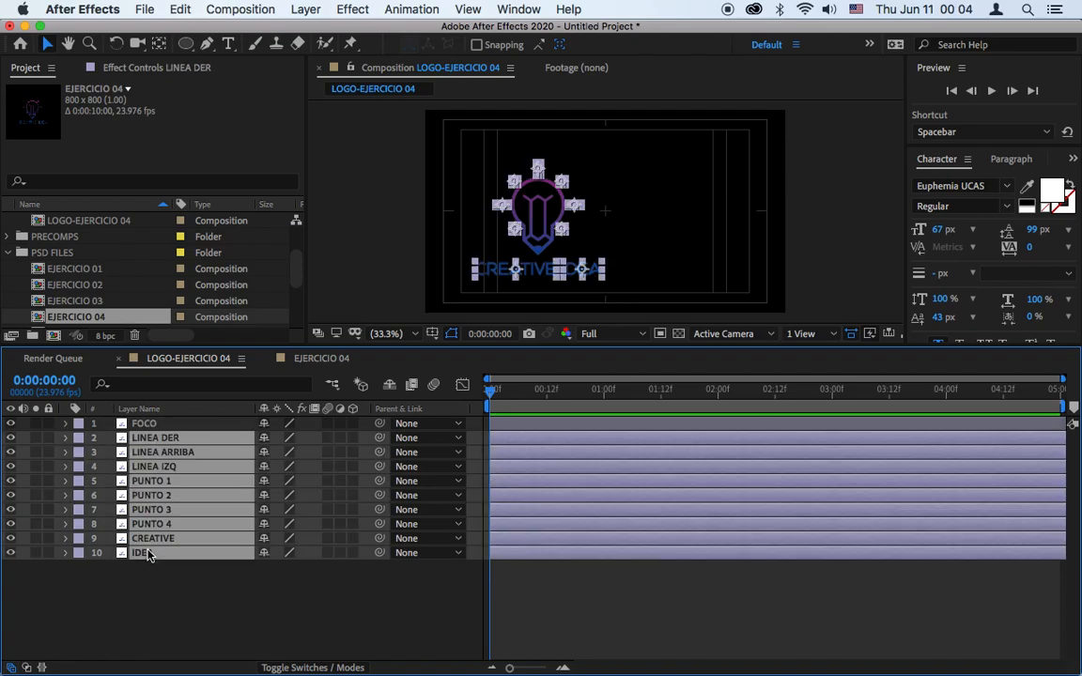
{"action": "left_click_drag", "start_coordinate": [379, 437], "coordinate": [160, 423]}
Centre the whole logo by resetting FOCO's Transform, testing the reset again after moving the logo off-centre.
{"action": "left_click", "coordinate": [151, 423]}
{"action": "left_click", "coordinate": [62, 429]}
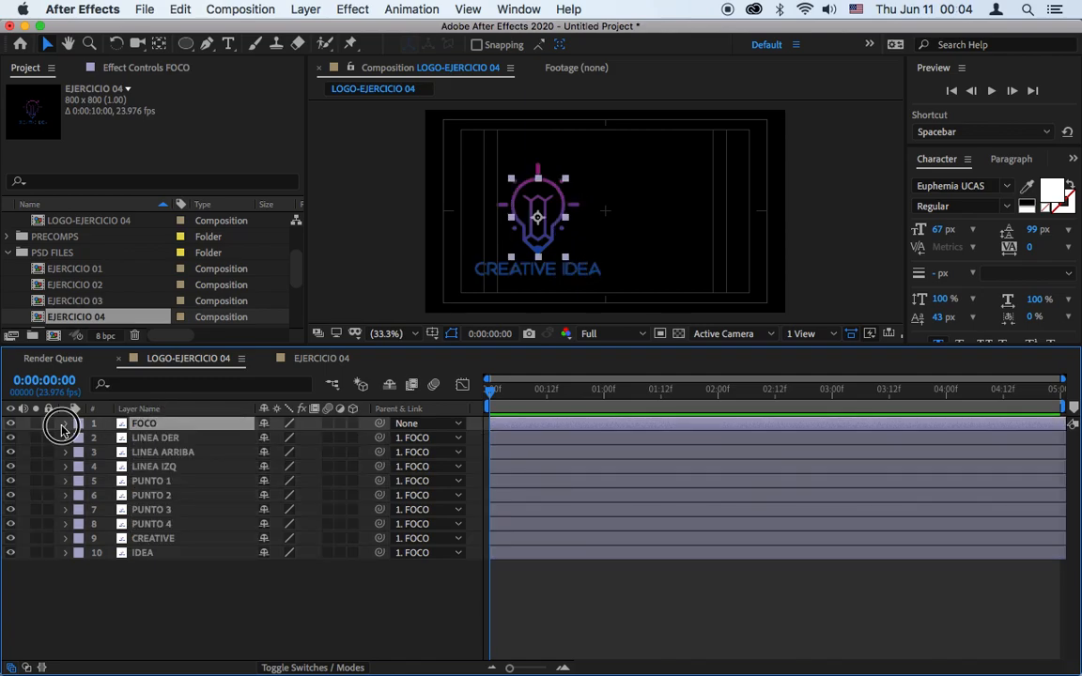
{"action": "left_click", "coordinate": [270, 438]}
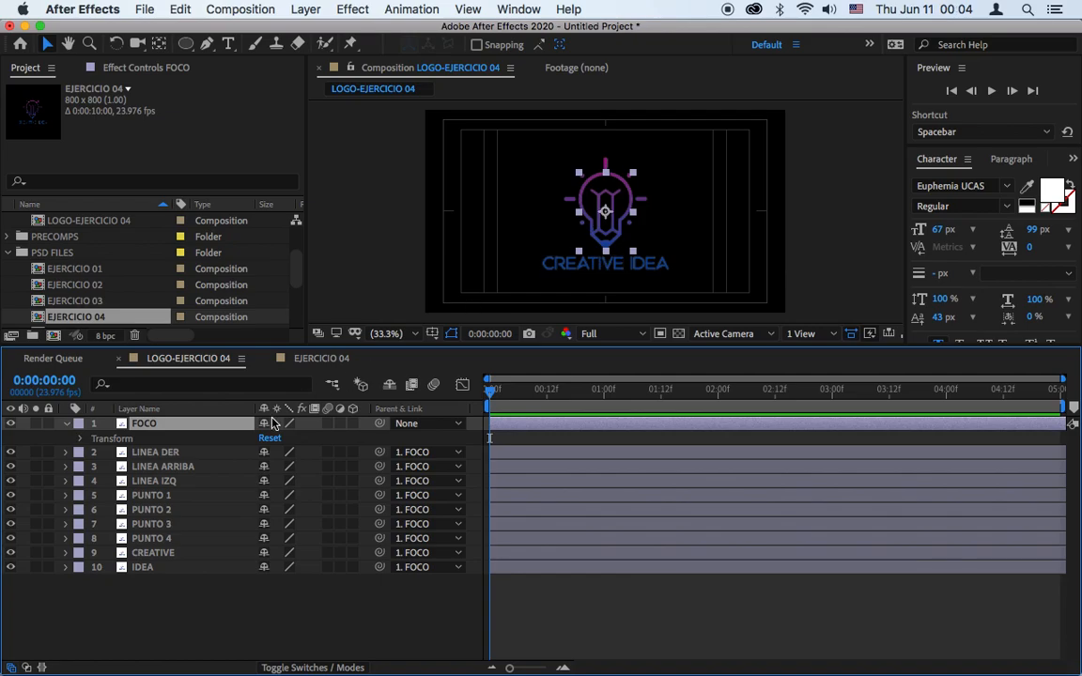
{"action": "left_click_drag", "start_coordinate": [605, 209], "coordinate": [737, 206]}
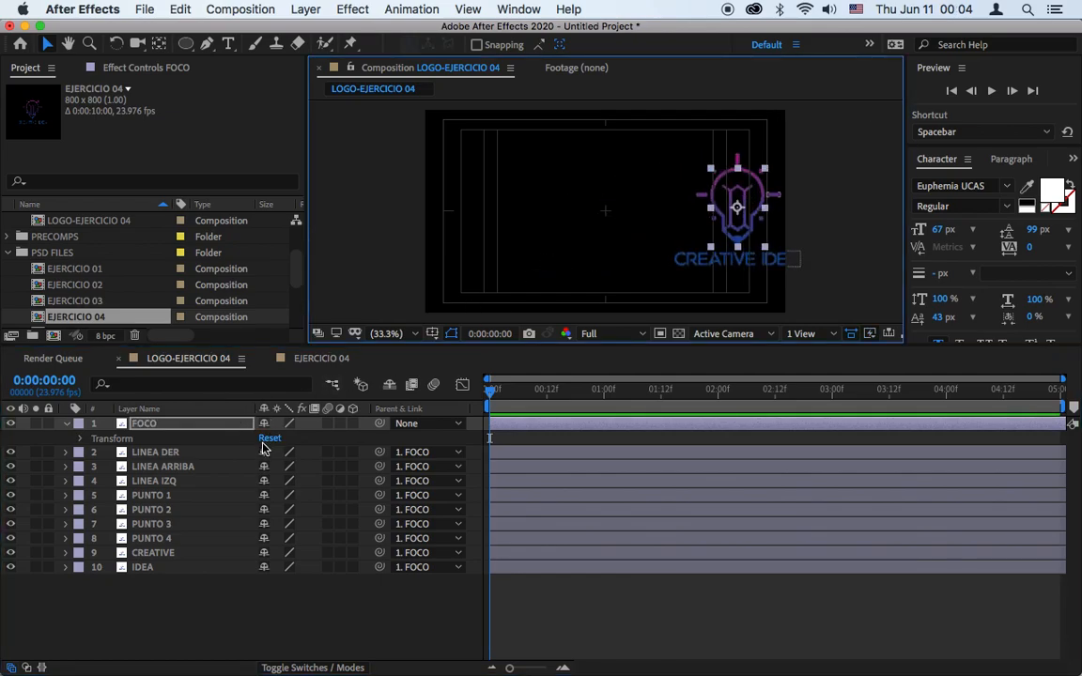
{"action": "left_click", "coordinate": [267, 440]}
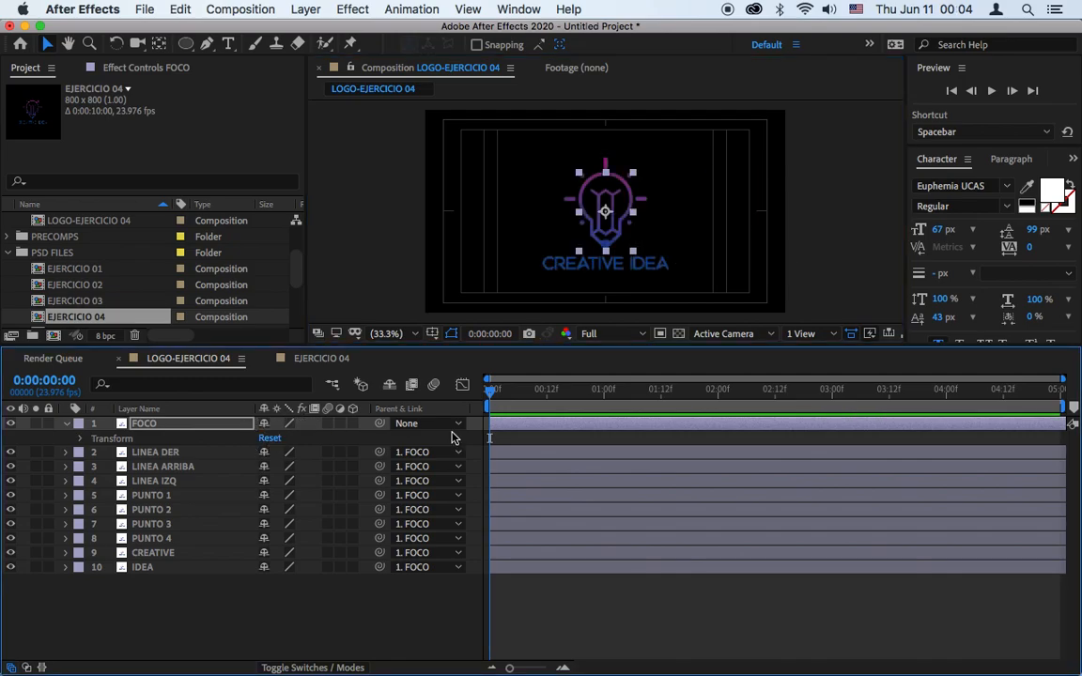
Set the parent of the layers from LINEA DER to IDEA to None and collapse FOCO's properties.
{"action": "left_click", "coordinate": [183, 455]}
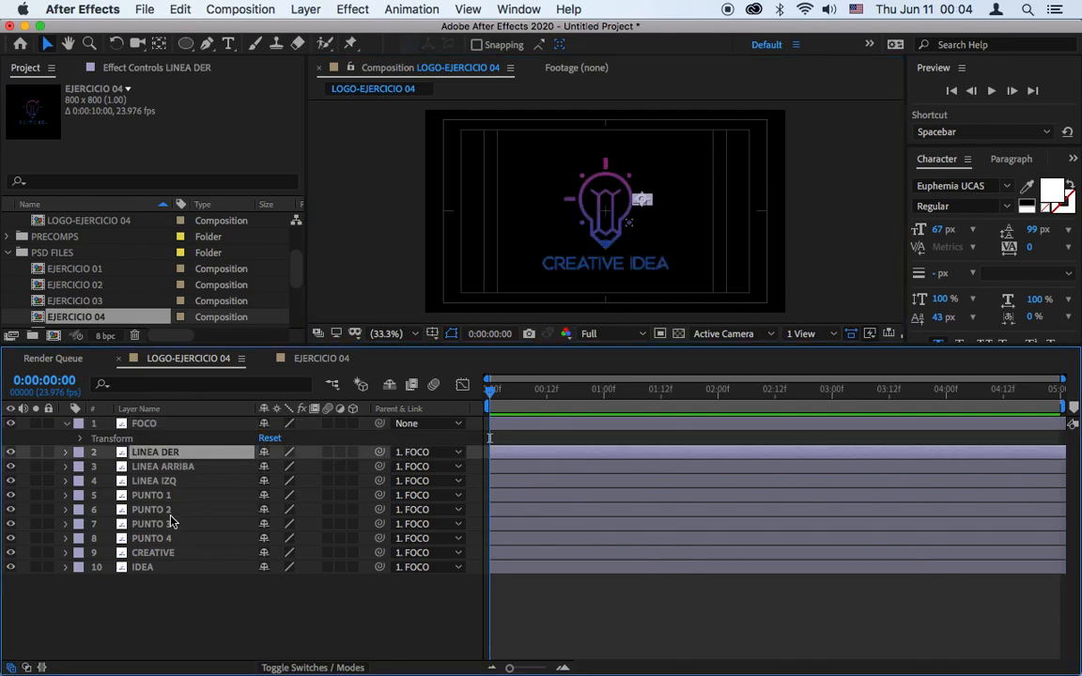
{"action": "left_click", "coordinate": [161, 566], "text": "shift"}
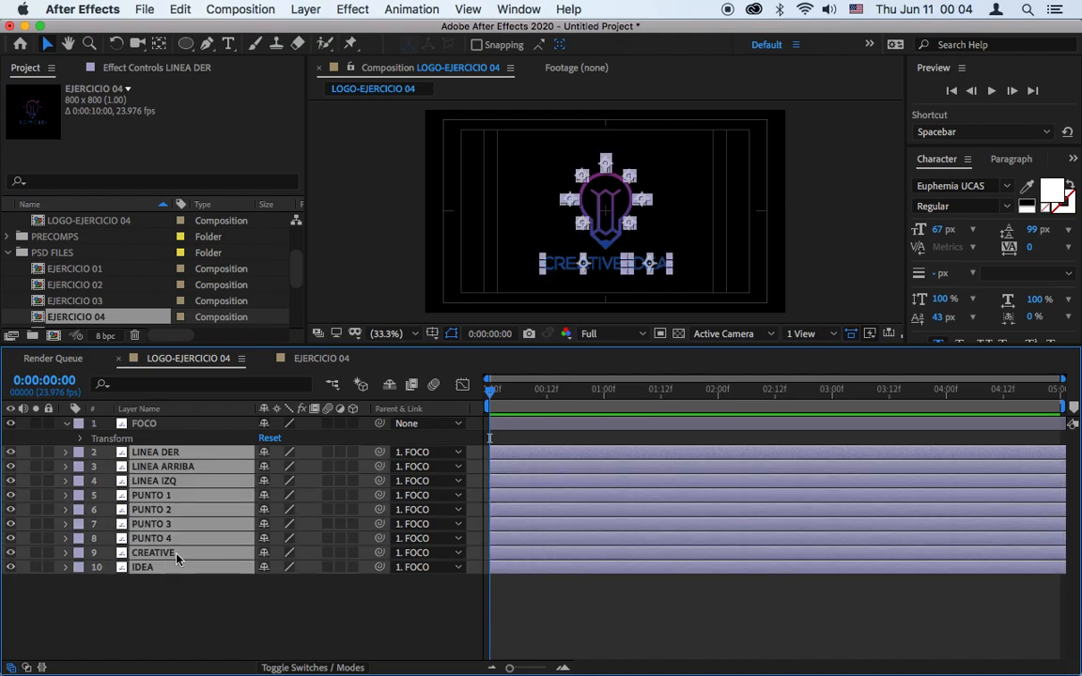
{"action": "left_click", "coordinate": [447, 454]}
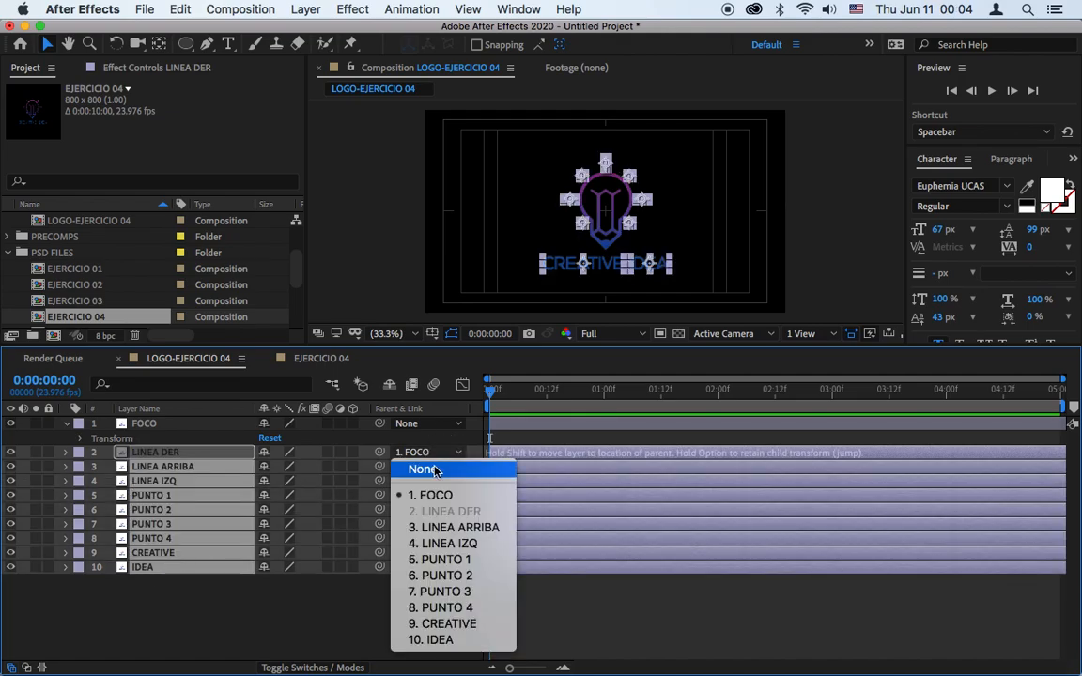
{"action": "left_click", "coordinate": [451, 473]}
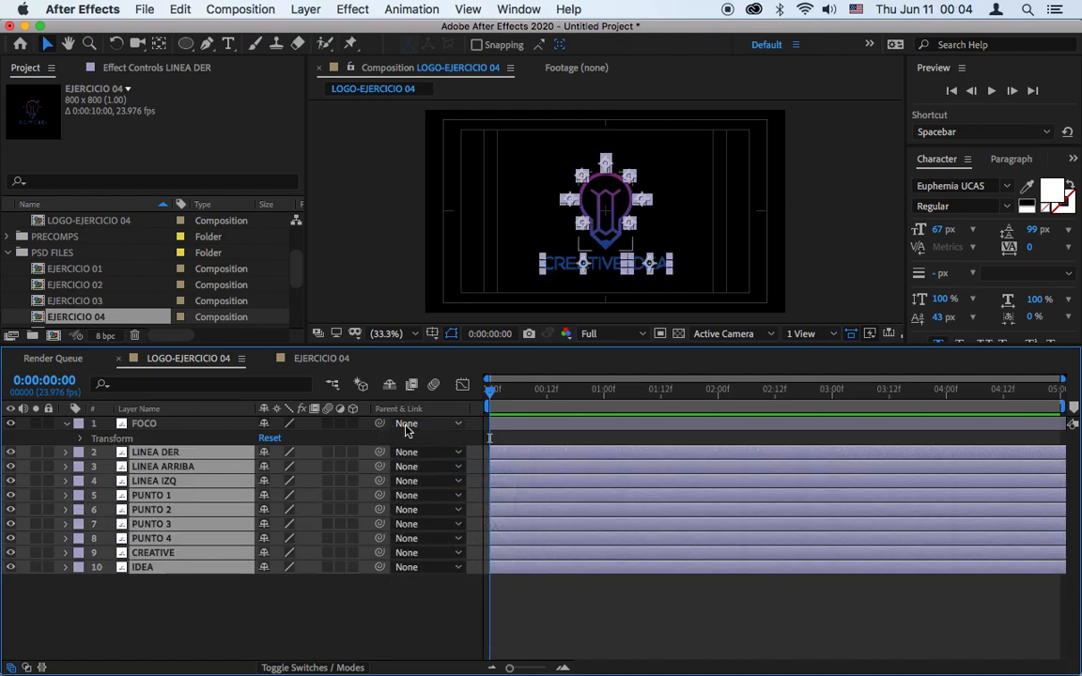
{"action": "left_click", "coordinate": [67, 424]}
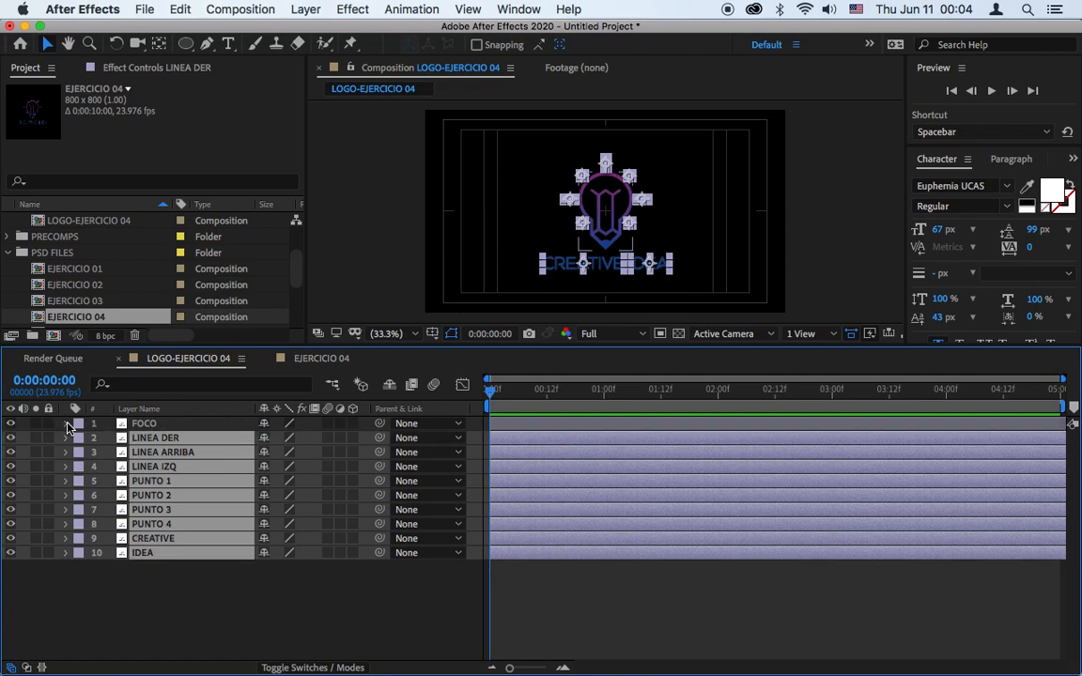
Deselect the layers, turn off the Title/Action Safe overlay and enlarge the composition viewer.
{"action": "left_click", "coordinate": [135, 589]}
{"action": "left_click_drag", "start_coordinate": [441, 346], "coordinate": [444, 493]}
{"action": "left_click", "coordinate": [431, 334]}
{"action": "left_click", "coordinate": [446, 353]}
{"action": "left_click_drag", "start_coordinate": [447, 338], "coordinate": [467, 451]}
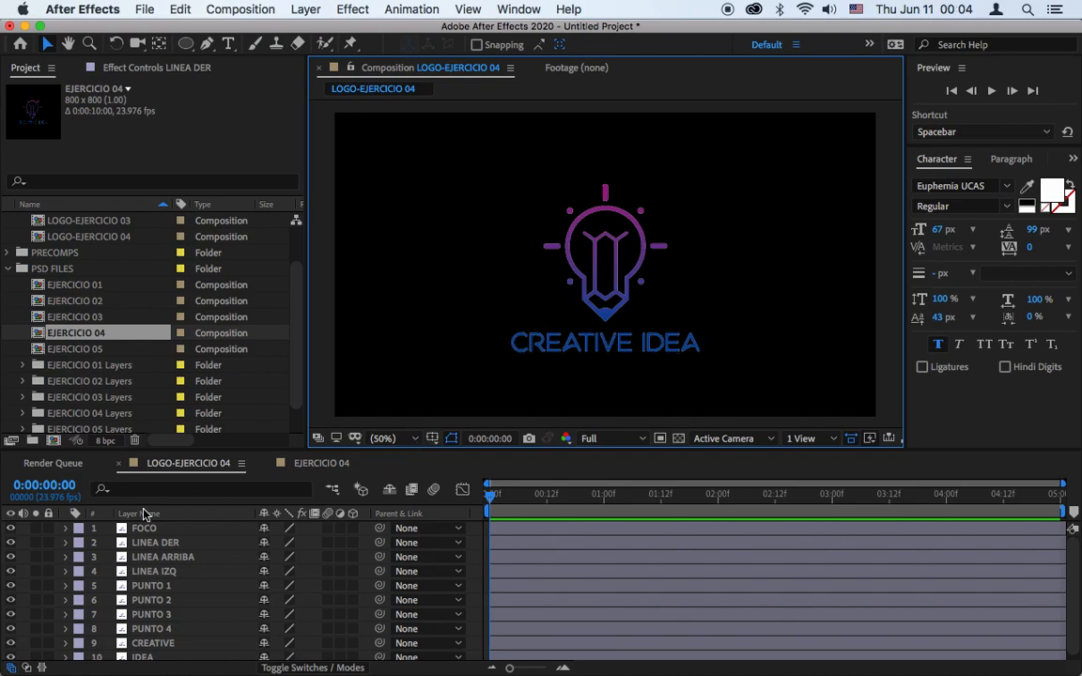
Switch FOCO's visibility off and on several times to simulate a flicker.
{"action": "left_click", "coordinate": [11, 528]}
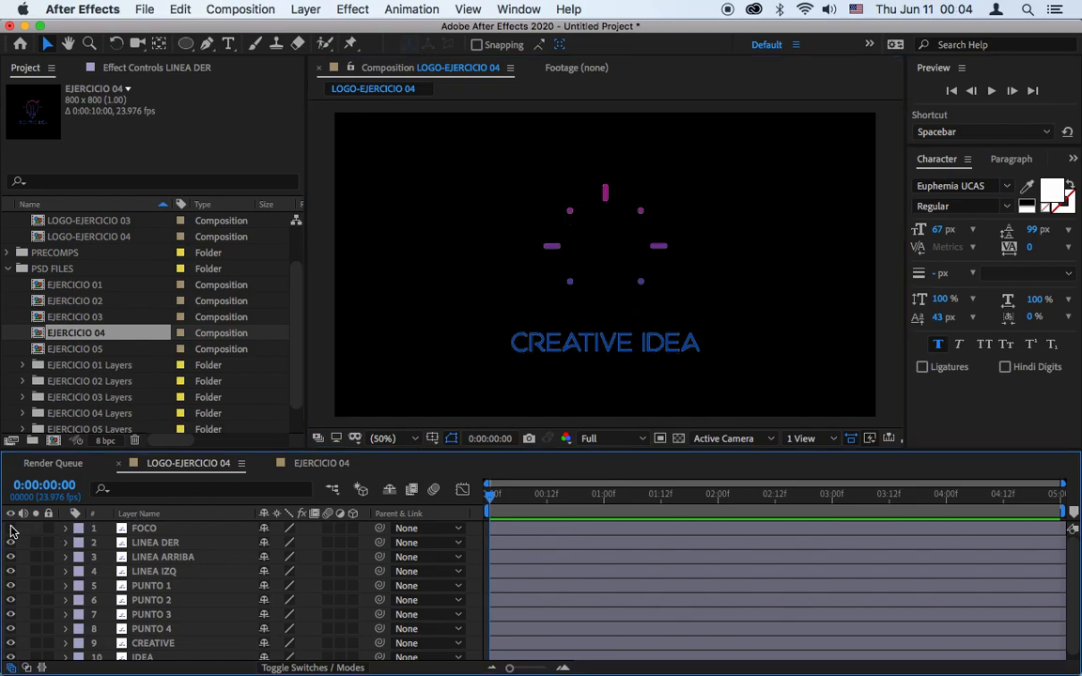
{"action": "left_click", "coordinate": [11, 529]}
{"action": "left_click", "coordinate": [11, 529]}
{"action": "left_click", "coordinate": [11, 530]}
{"action": "left_click", "coordinate": [12, 529]}
{"action": "left_click", "coordinate": [12, 529]}
{"action": "left_click", "coordinate": [11, 529]}
{"action": "left_click", "coordinate": [11, 529]}
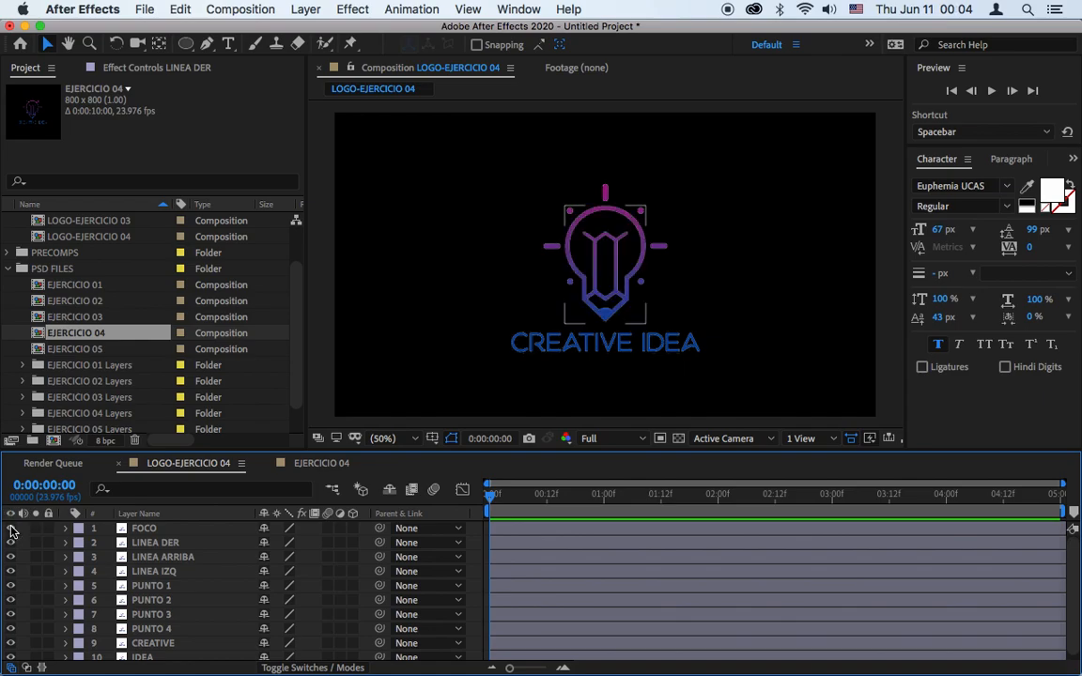
Reveal FOCO's Opacity property on its own, set it to 0% and solo the layer.
{"action": "left_click", "coordinate": [65, 529]}
{"action": "left_click", "coordinate": [81, 544]}
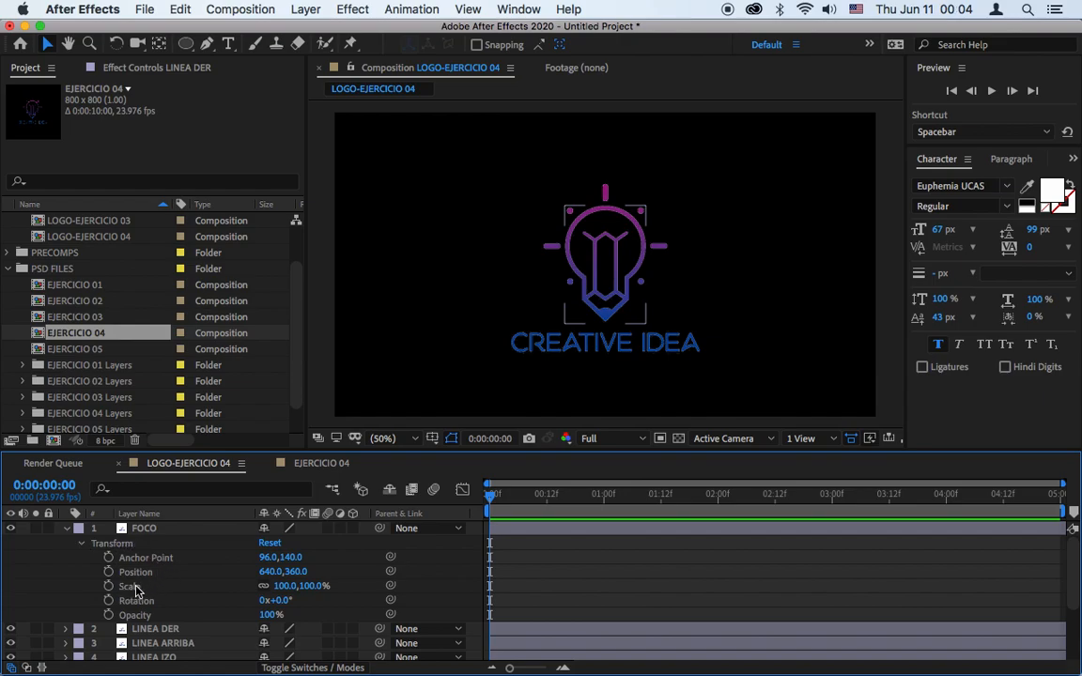
{"action": "left_click", "coordinate": [512, 537]}
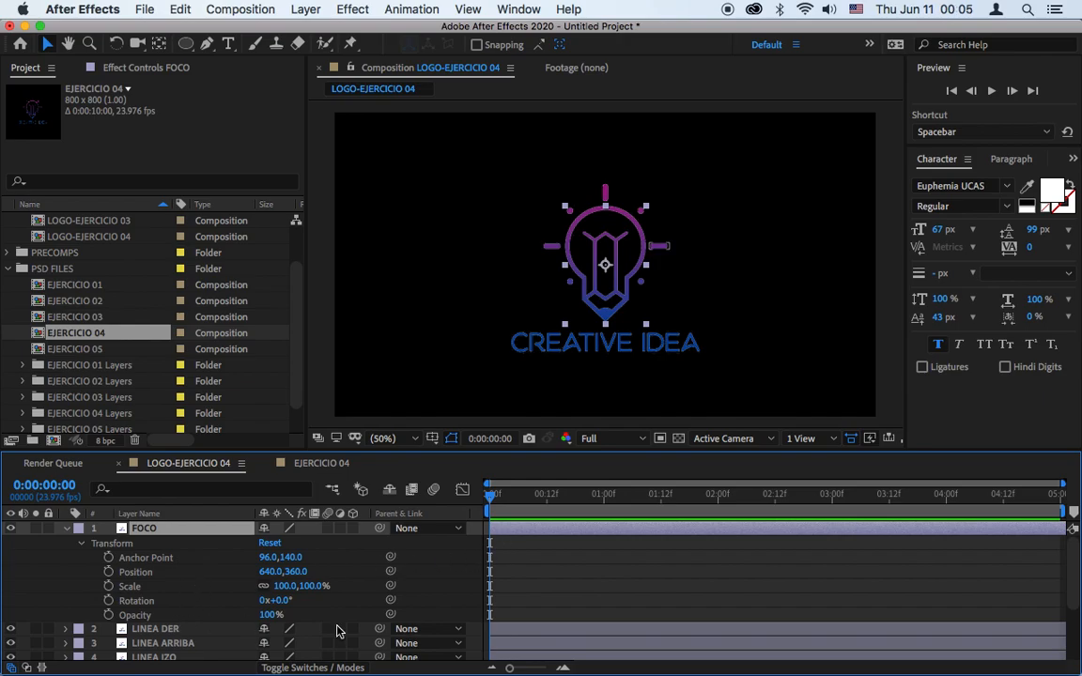
{"action": "key", "text": "t"}
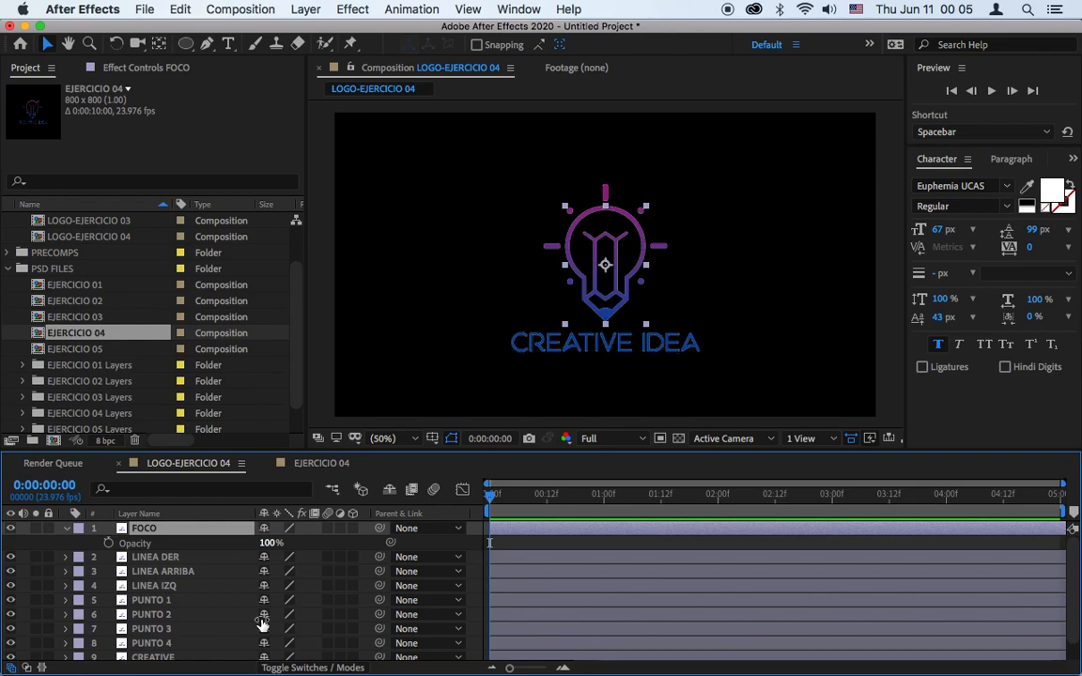
{"action": "left_click", "coordinate": [271, 544]}
{"action": "left_click_drag", "start_coordinate": [270, 549], "coordinate": [122, 545]}
{"action": "left_click", "coordinate": [37, 531]}
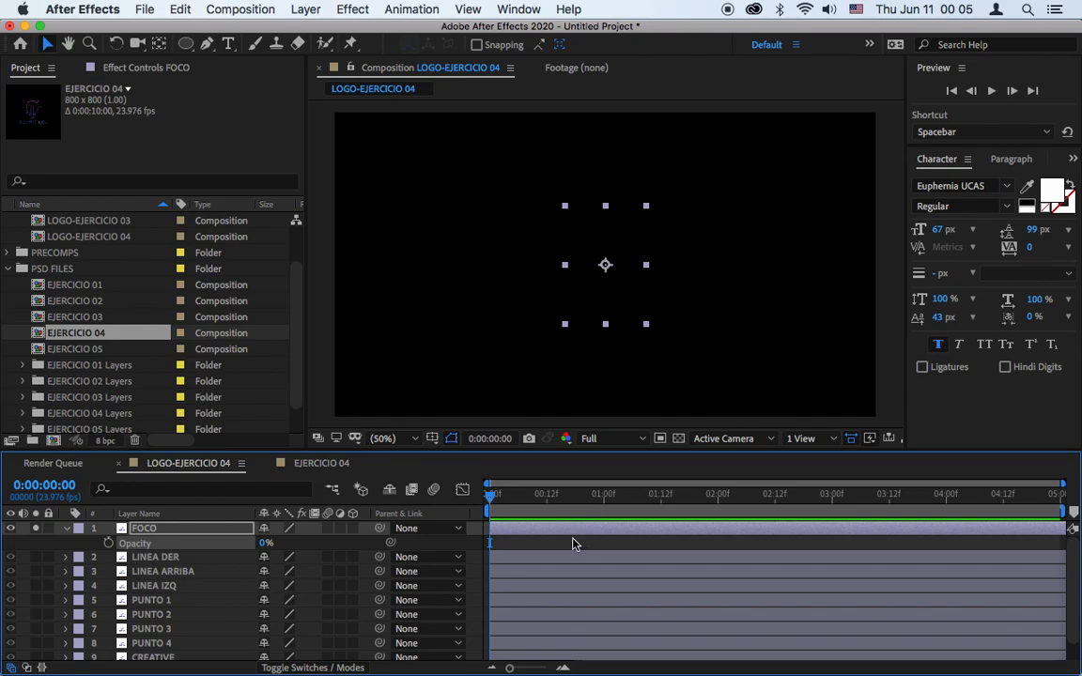
Set the viewer magnification to 100% and start FOCO's Opacity animation with a 0% keyframe at frame 0.
{"action": "left_click", "coordinate": [410, 439]}
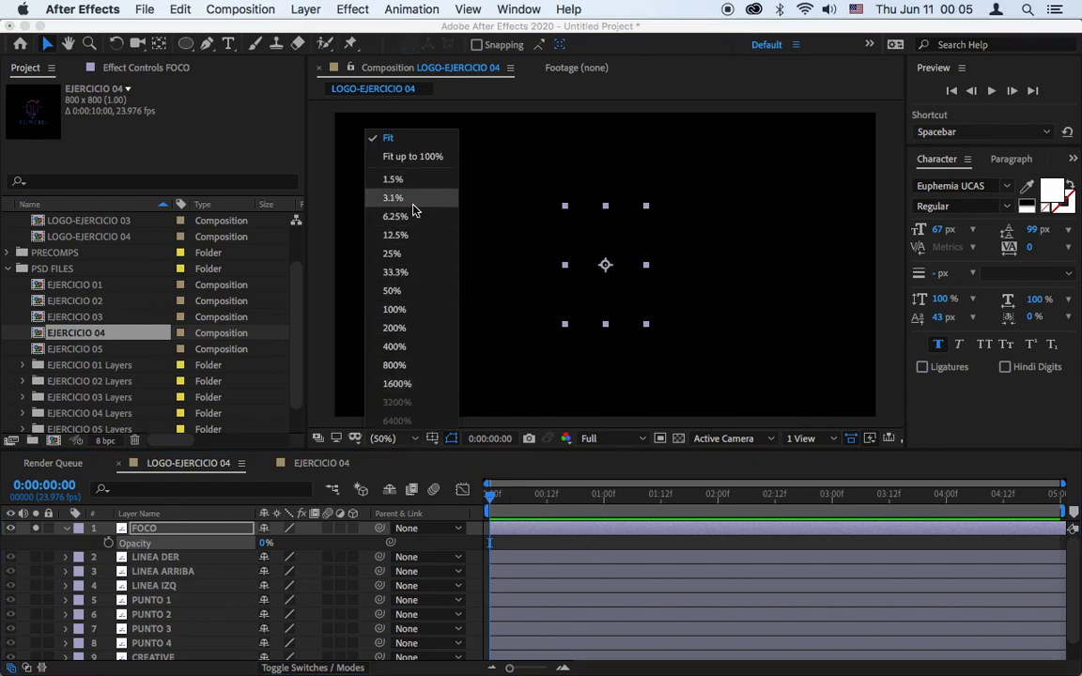
{"action": "left_click", "coordinate": [415, 309]}
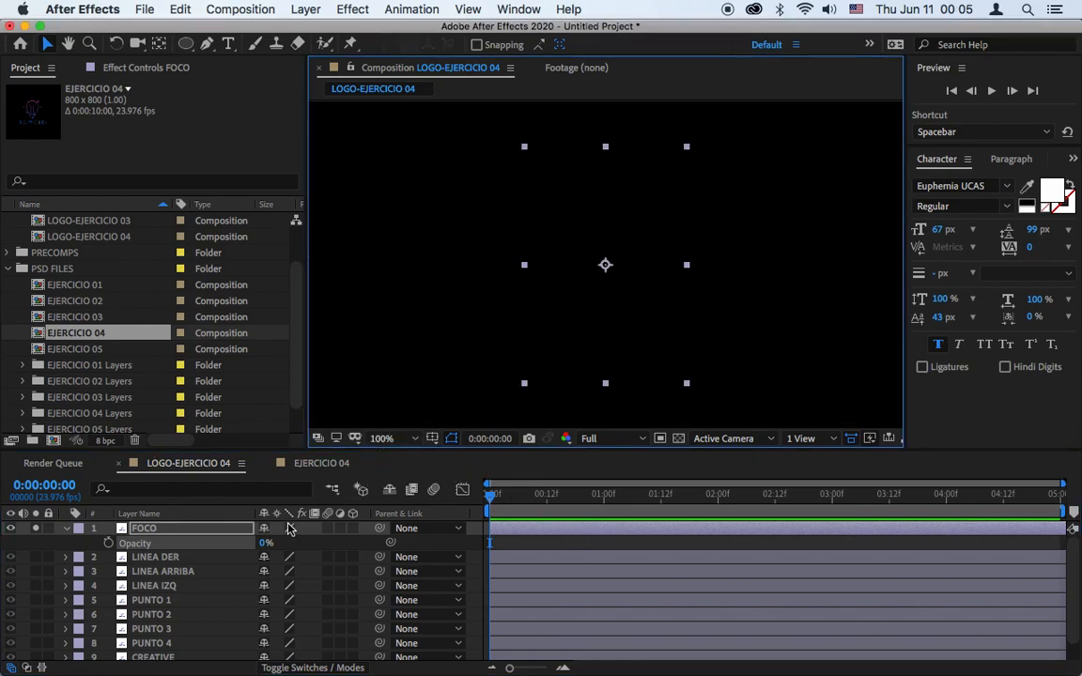
{"action": "left_click", "coordinate": [108, 543]}
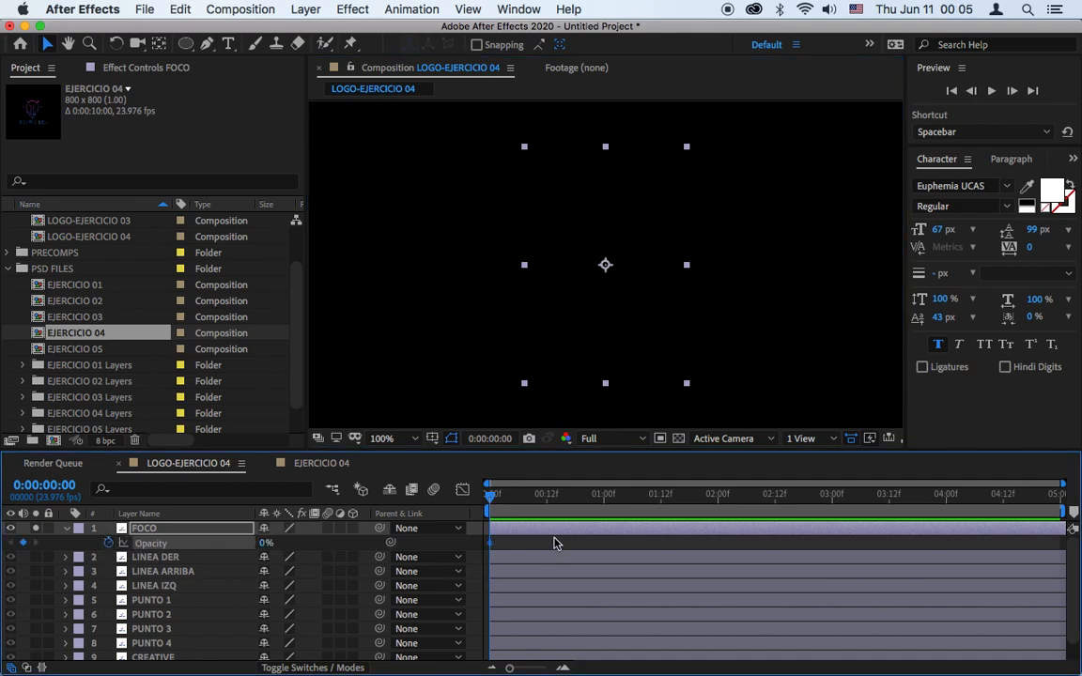
Keyframe FOCO's Opacity at 23% on frame 1 and 8% on frame 2.
{"action": "key", "text": "Page_Down"}
{"action": "left_click", "coordinate": [269, 546]}
{"action": "left_click_drag", "start_coordinate": [269, 551], "coordinate": [282, 550]}
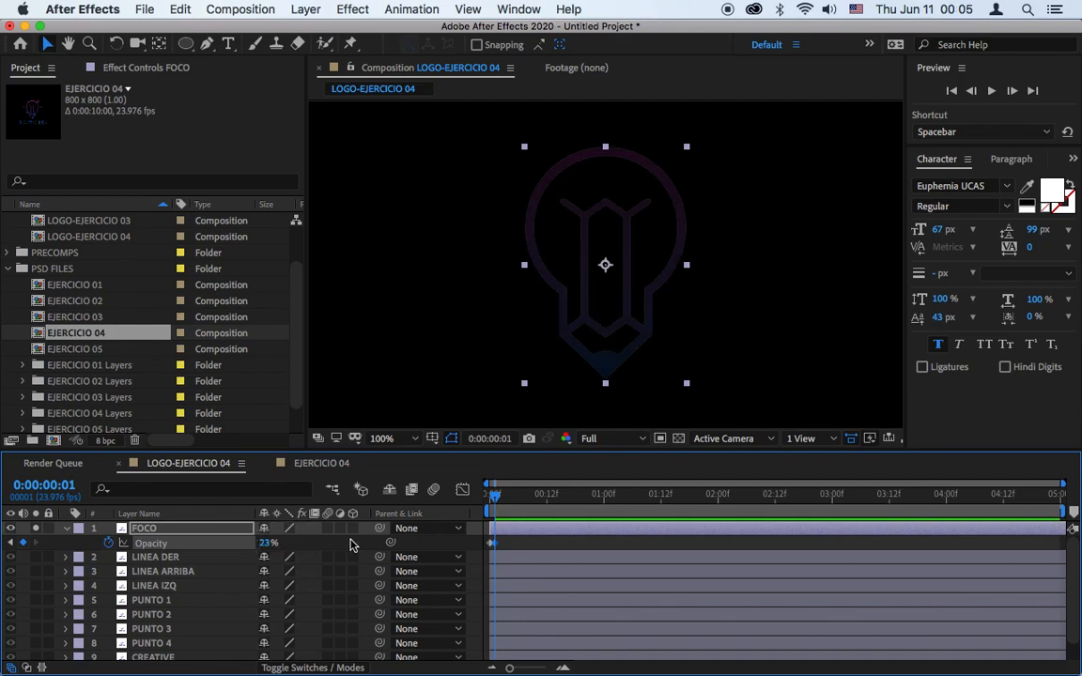
{"action": "key", "text": "Page_Down"}
{"action": "mouse_move", "coordinate": [267, 545]}
{"action": "left_mouse_down"}
{"action": "mouse_move", "coordinate": [241, 545]}
{"action": "mouse_move", "coordinate": [254, 554]}
{"action": "left_mouse_up"}
Continue the flicker by keyframing FOCO's Opacity on frames 3 to 5, with 42% on frame 4 and 100% on frame 5.
{"action": "key", "text": "Page_Down"}
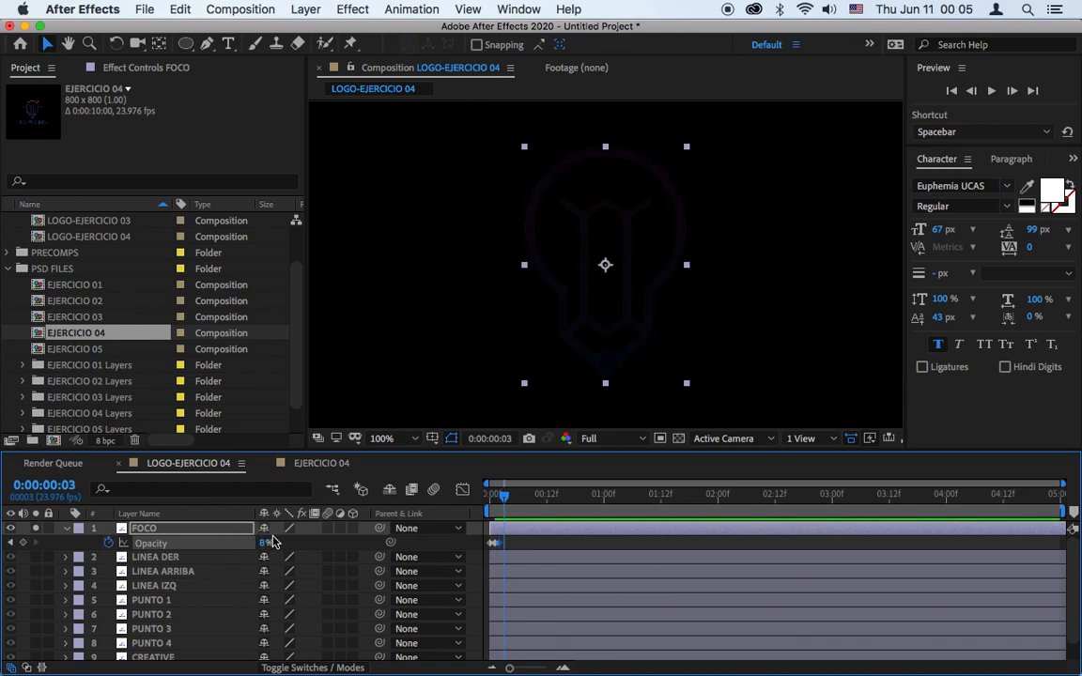
{"action": "mouse_move", "coordinate": [263, 551]}
{"action": "left_mouse_down"}
{"action": "mouse_move", "coordinate": [316, 551]}
{"action": "mouse_move", "coordinate": [244, 551]}
{"action": "left_mouse_up"}
{"action": "key", "text": "Page_Down"}
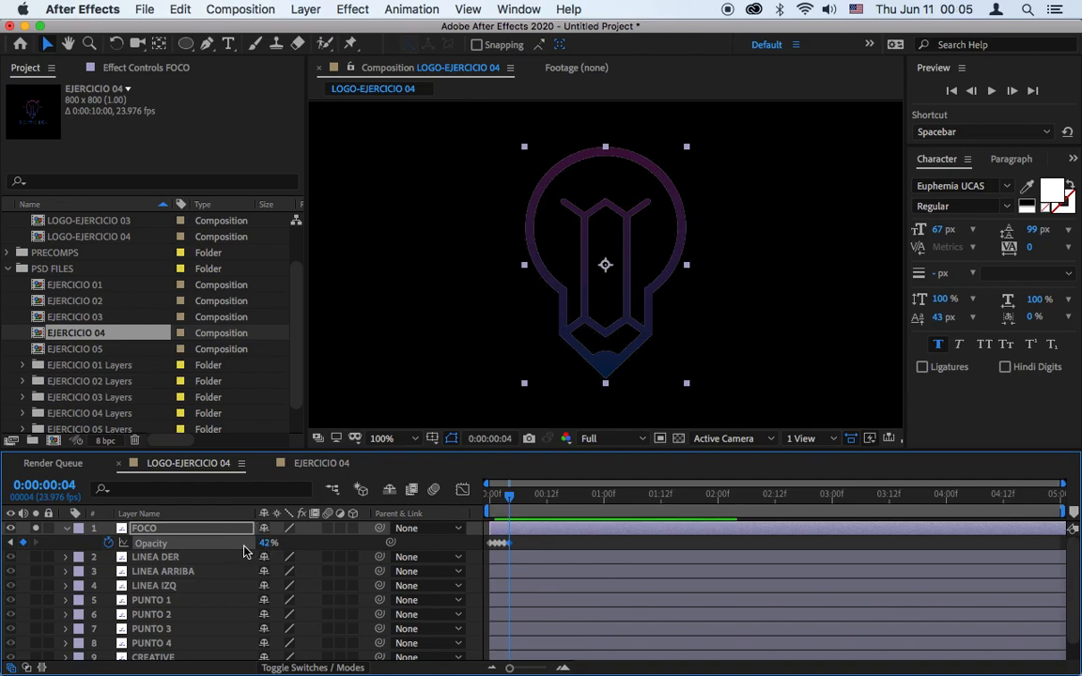
{"action": "left_click_drag", "start_coordinate": [267, 545], "coordinate": [348, 549]}
{"action": "key", "text": "Page_Down"}
{"action": "key", "text": "Page_Down"}
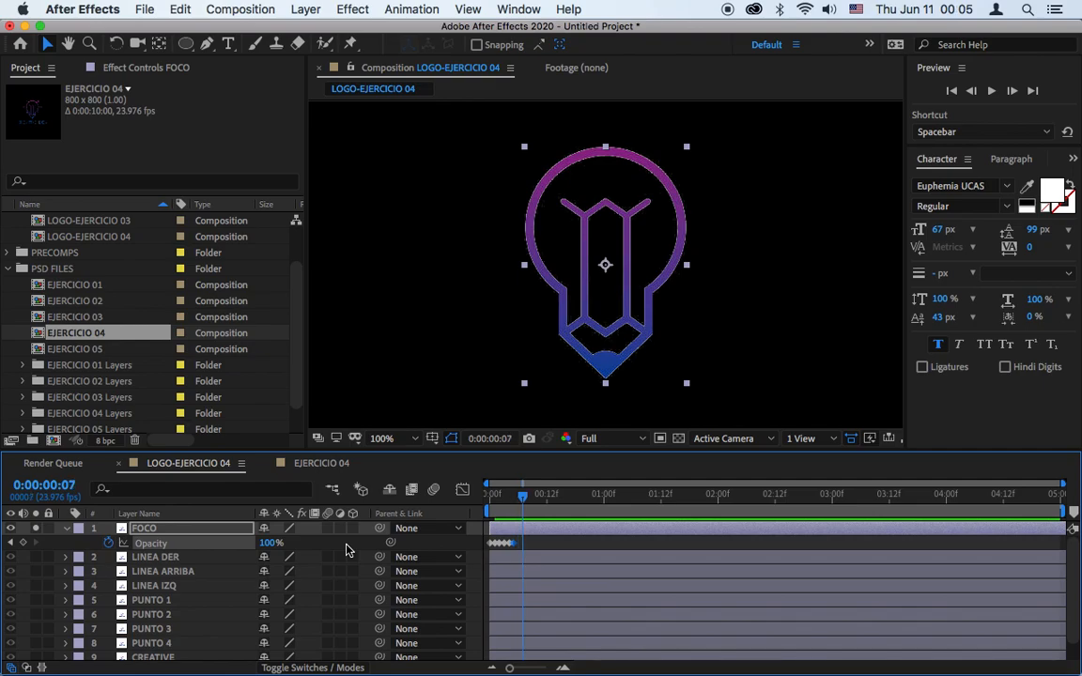
Hold FOCO's Opacity at 100% with a keyframe on frame 6 and set it to 0% on frame 7.
{"action": "key", "text": "Page_Up"}
{"action": "left_click", "coordinate": [25, 542]}
{"action": "key", "text": "Page_Down"}
{"action": "left_click", "coordinate": [258, 549]}
{"action": "left_click_drag", "start_coordinate": [259, 549], "coordinate": [138, 542]}
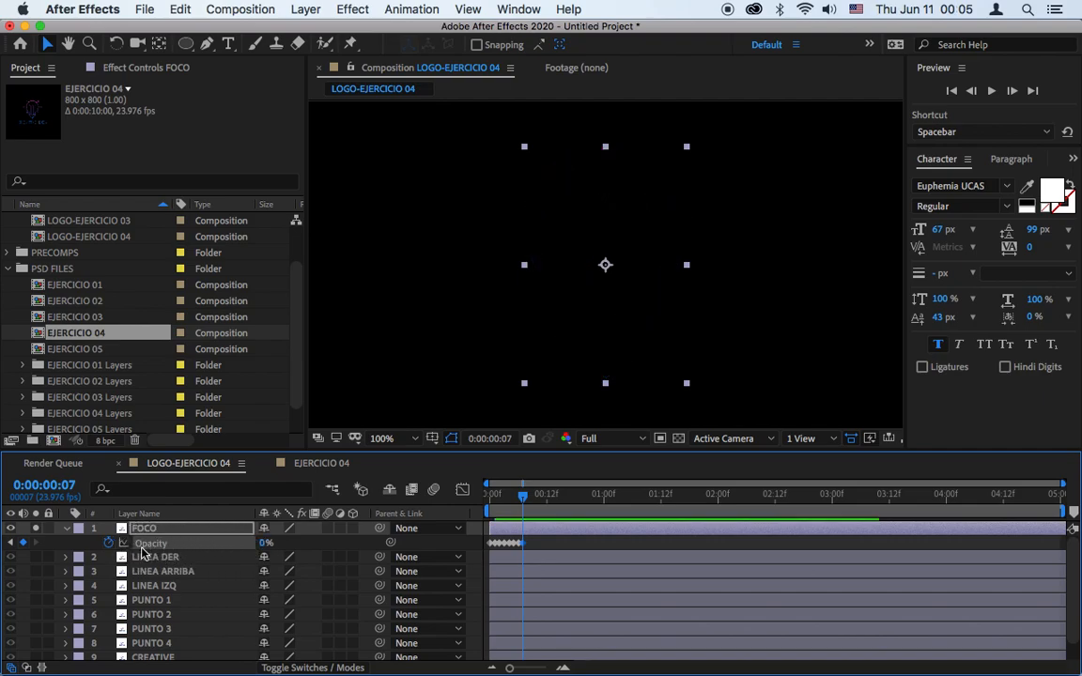
Copy FOCO's Opacity keyframes from frames 0 to 7 and paste them starting at frame 8.
{"action": "left_click_drag", "start_coordinate": [509, 668], "coordinate": [540, 668]}
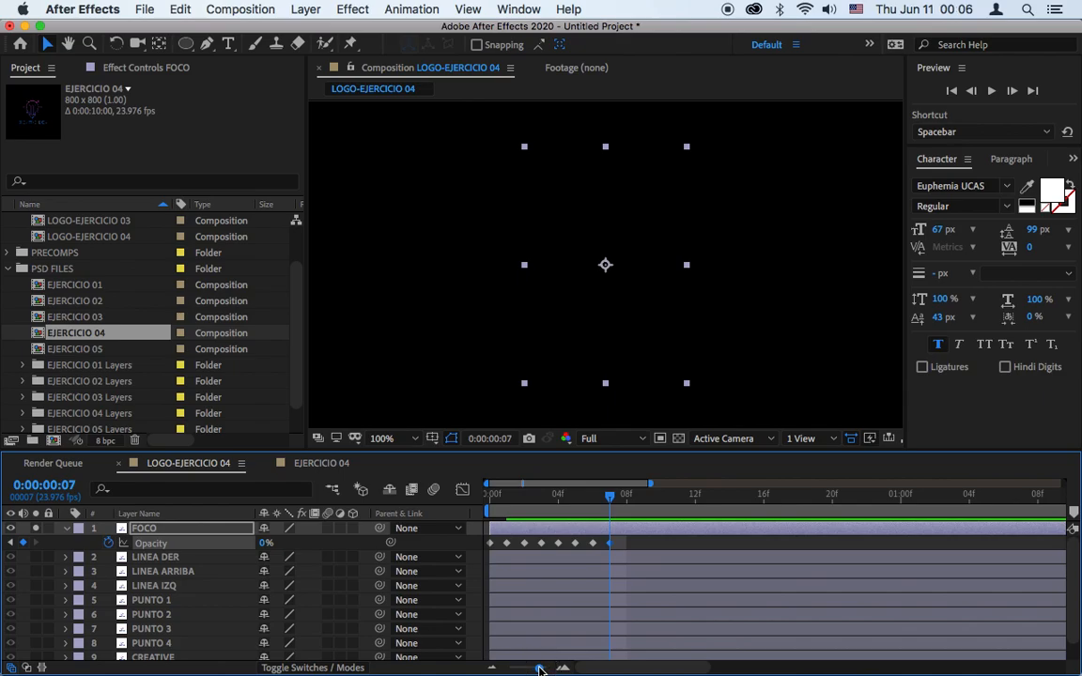
{"action": "left_click_drag", "start_coordinate": [495, 514], "coordinate": [487, 550]}
{"action": "left_click_drag", "start_coordinate": [606, 500], "coordinate": [626, 495]}
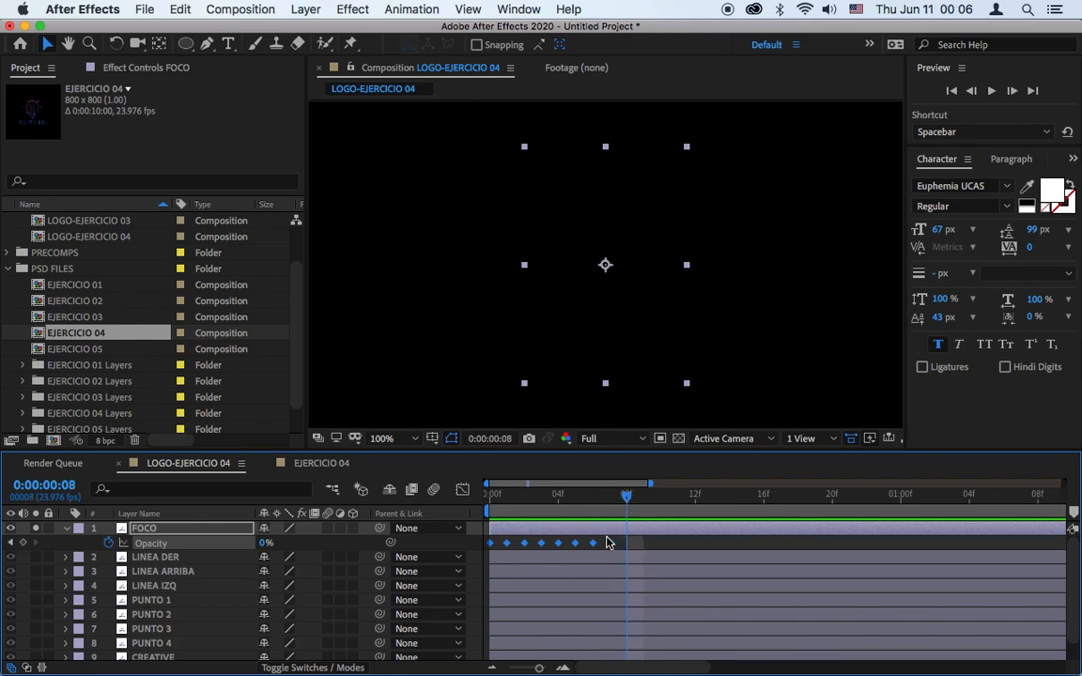
{"action": "key", "text": "super+v"}
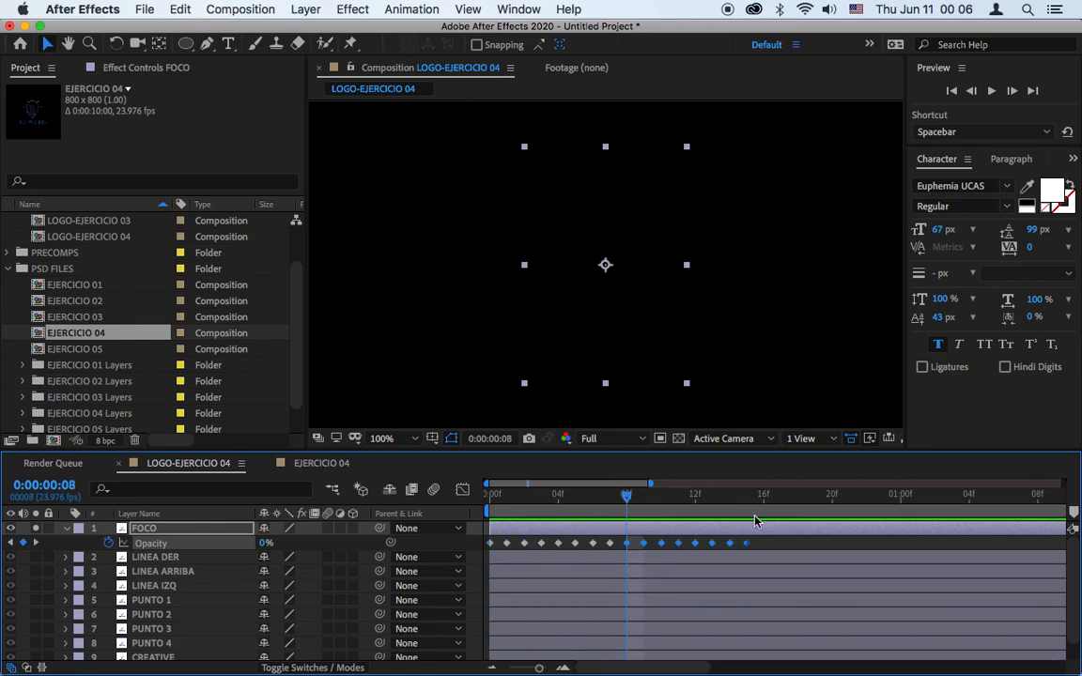
Set FOCO's Opacity to 100% on frame 16 and preview the flicker.
{"action": "left_click_drag", "start_coordinate": [732, 501], "coordinate": [770, 508]}
{"action": "left_click_drag", "start_coordinate": [265, 549], "coordinate": [392, 549]}
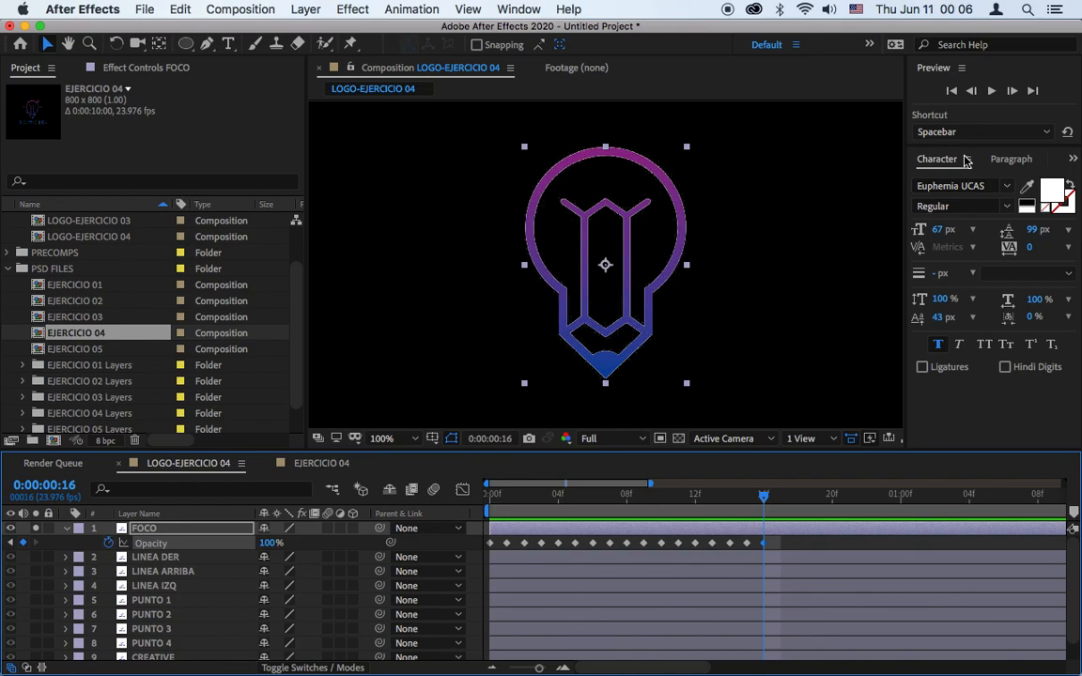
{"action": "left_click", "coordinate": [992, 91]}
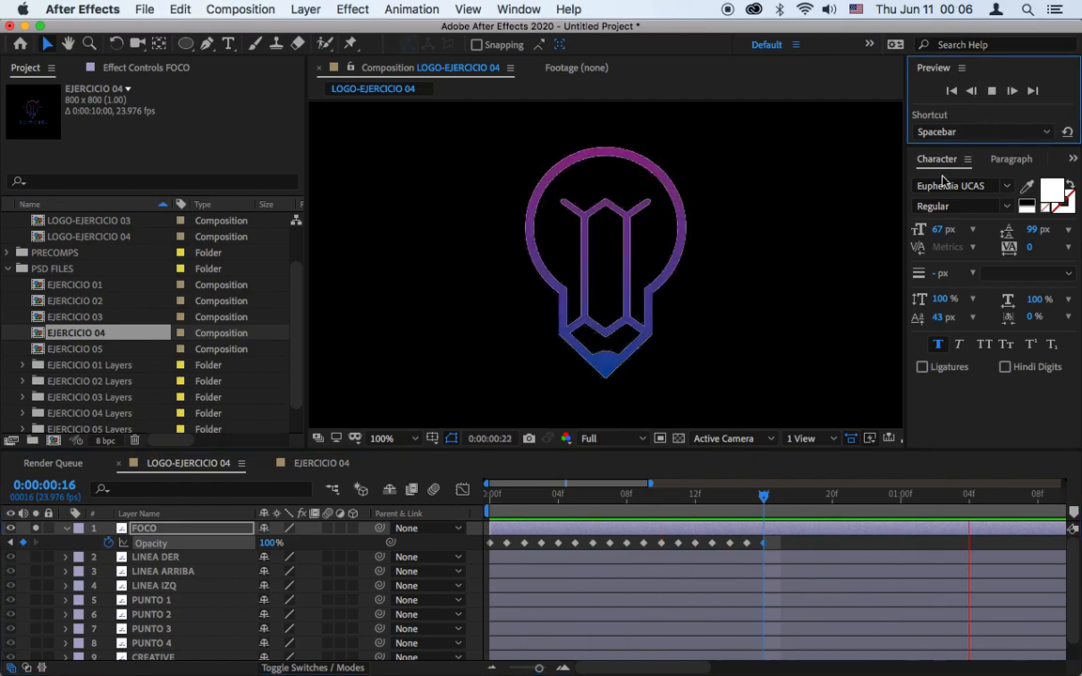
{"action": "left_click", "coordinate": [765, 499]}
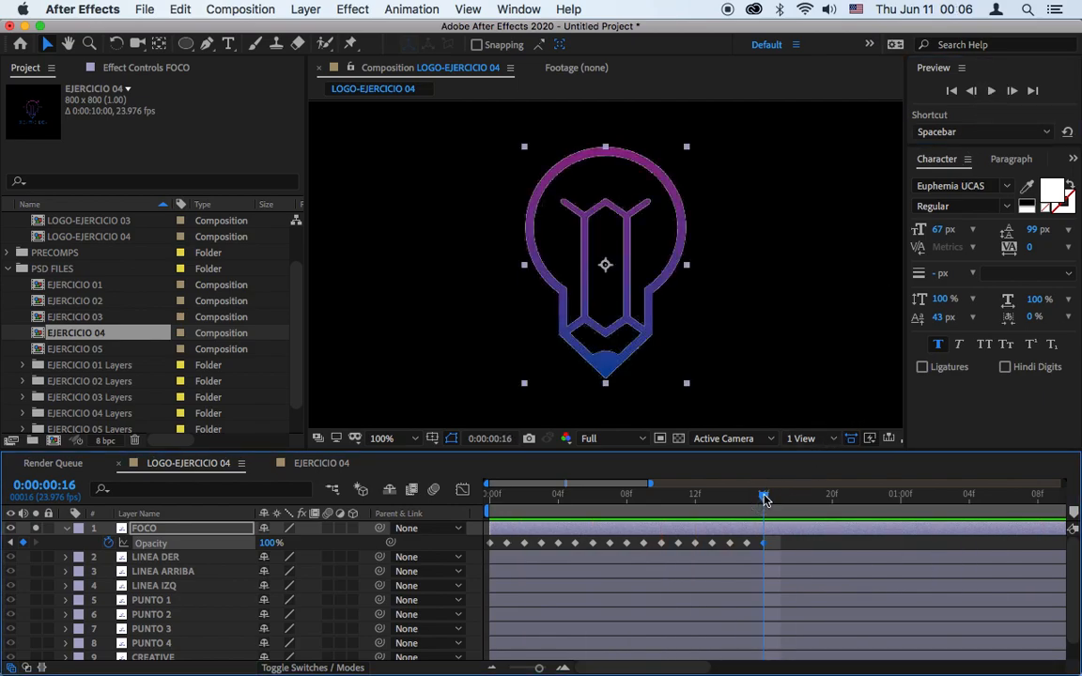
Add a second Opacity flicker to FOCO on frames 22 to 26, holding 100% first, dropping to 0% and ending at 100%.
{"action": "left_click_drag", "start_coordinate": [537, 668], "coordinate": [508, 669]}
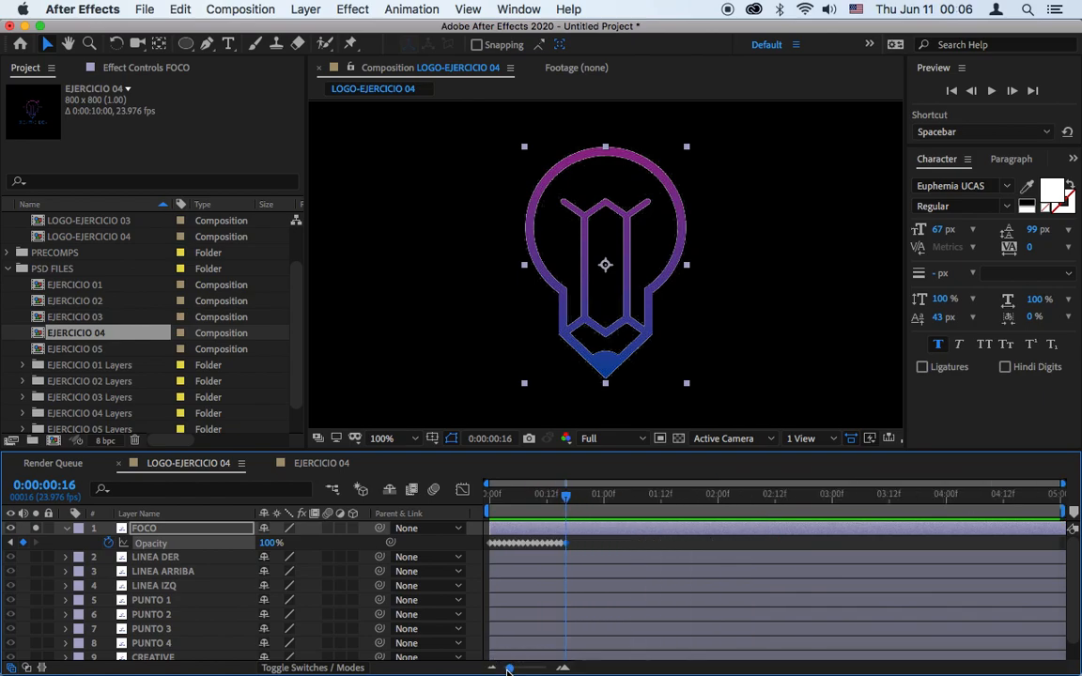
{"action": "left_click_drag", "start_coordinate": [569, 495], "coordinate": [594, 498]}
{"action": "left_click", "coordinate": [24, 543]}
{"action": "left_click_drag", "start_coordinate": [266, 550], "coordinate": [146, 563]}
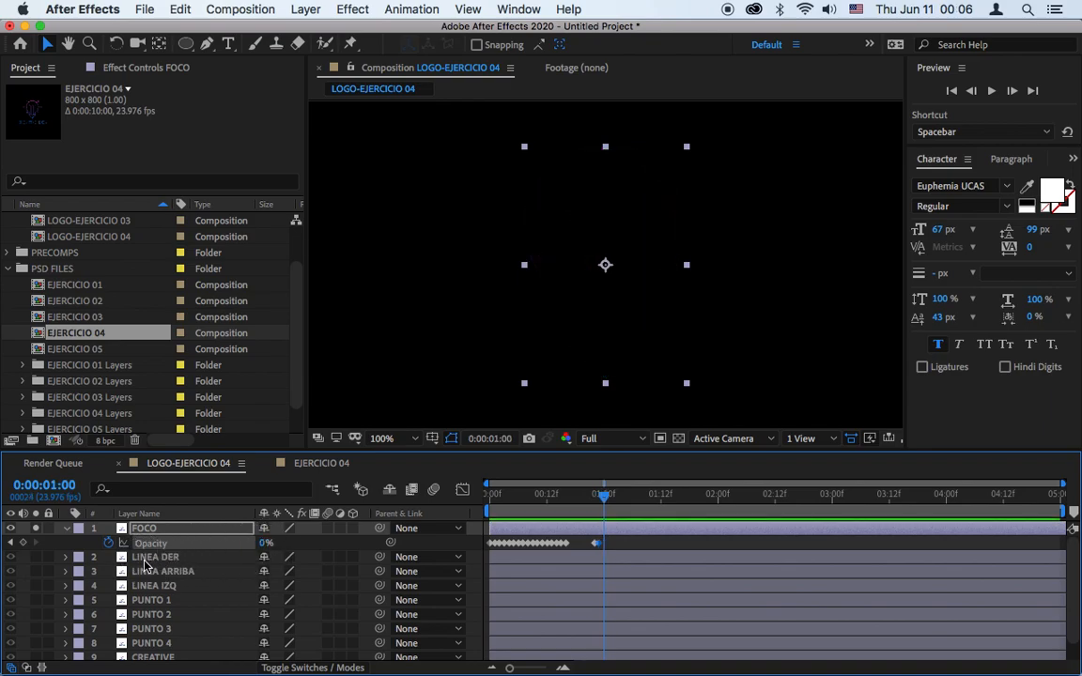
{"action": "key", "text": "Page_Down"}
{"action": "left_click_drag", "start_coordinate": [266, 544], "coordinate": [145, 558]}
{"action": "left_click_drag", "start_coordinate": [266, 553], "coordinate": [386, 549]}
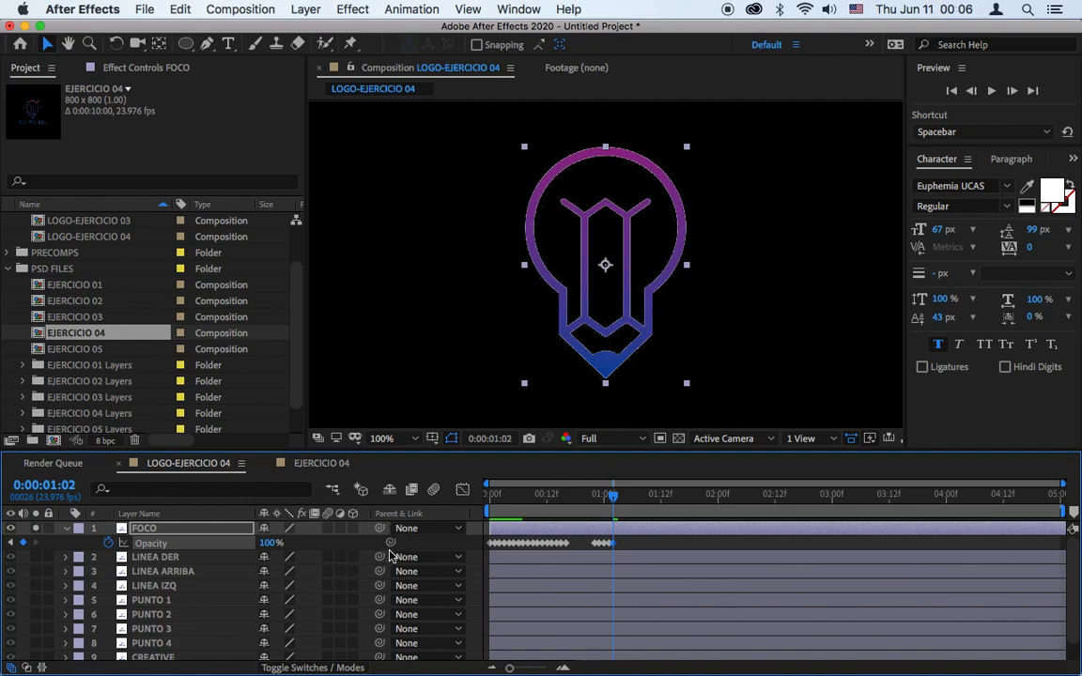
Shorten the work area to end at about 0:00:01:12 and preview FOCO's flicker animation.
{"action": "left_click_drag", "start_coordinate": [1073, 516], "coordinate": [661, 536]}
{"action": "left_click", "coordinate": [997, 90]}
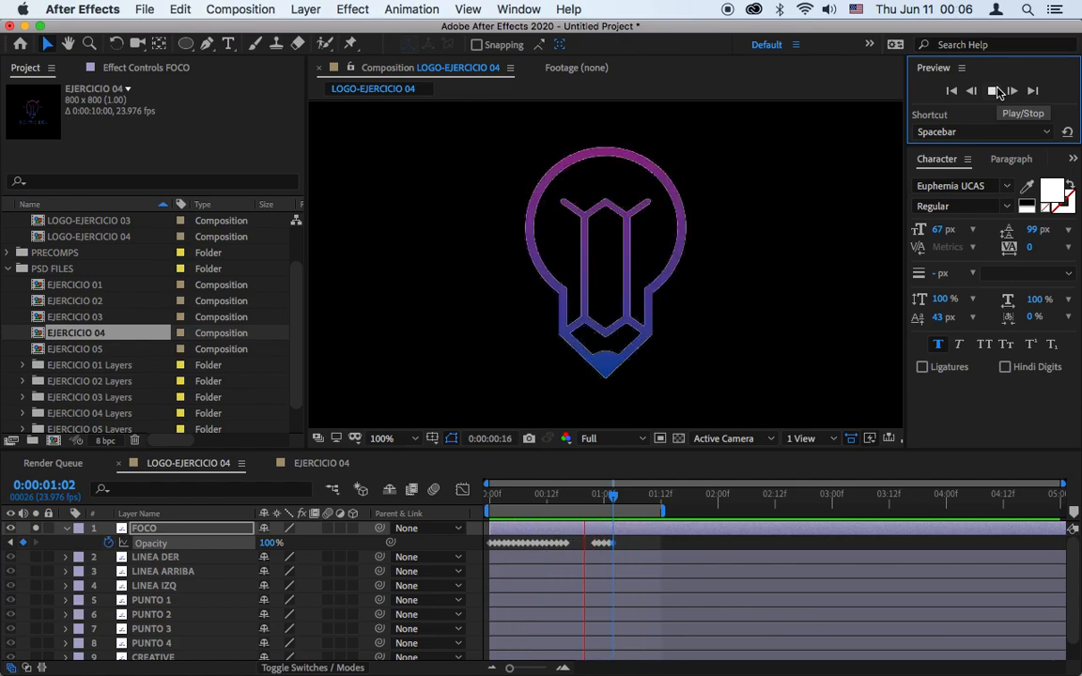
{"action": "left_click", "coordinate": [813, 317]}
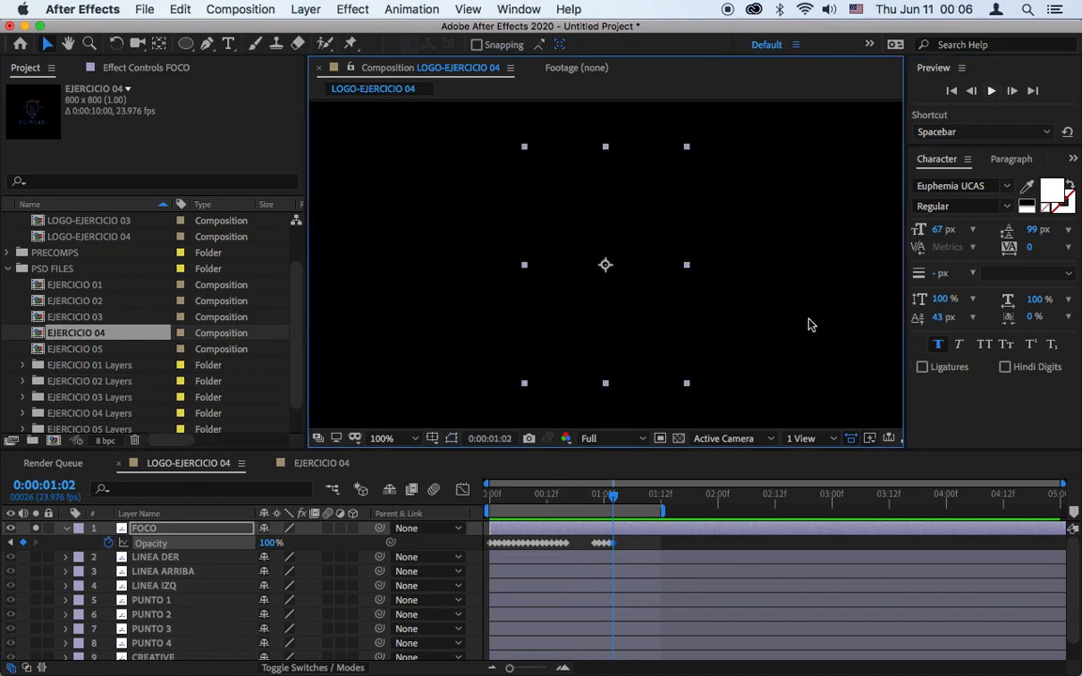
Shift FOCO's last group of opacity keyframes to start at about 0:00:01:10 and extend the work area to about 0:00:02:21, then preview the result.
{"action": "left_click", "coordinate": [620, 541]}
{"action": "left_click_drag", "start_coordinate": [621, 542], "coordinate": [820, 512]}
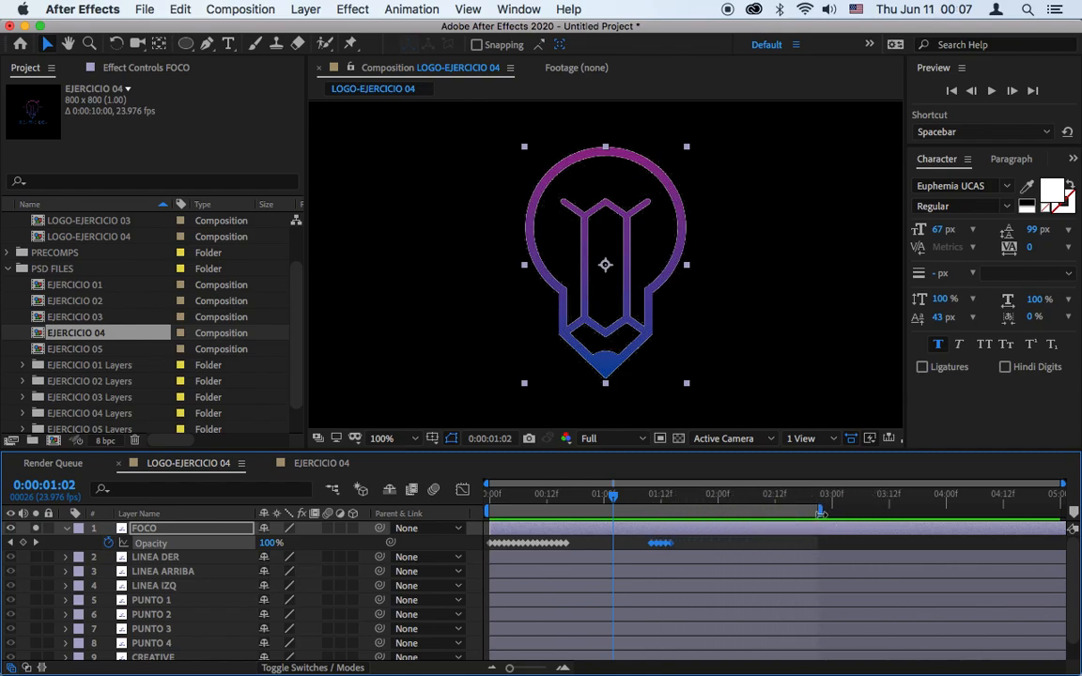
{"action": "left_click", "coordinate": [991, 91]}
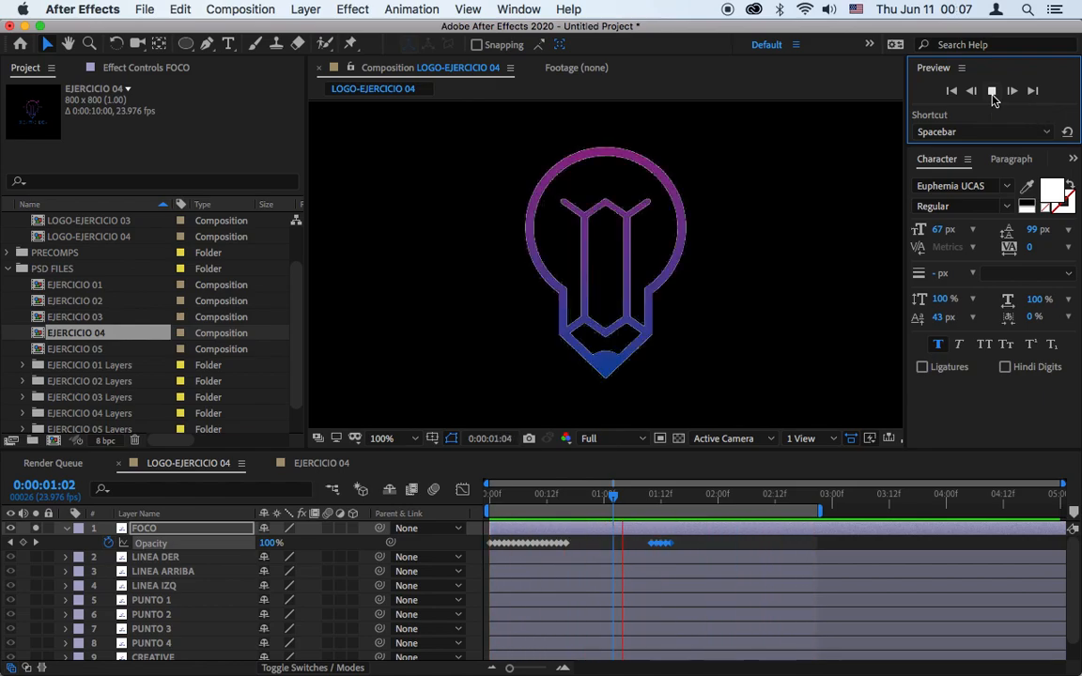
{"action": "left_click", "coordinate": [992, 91]}
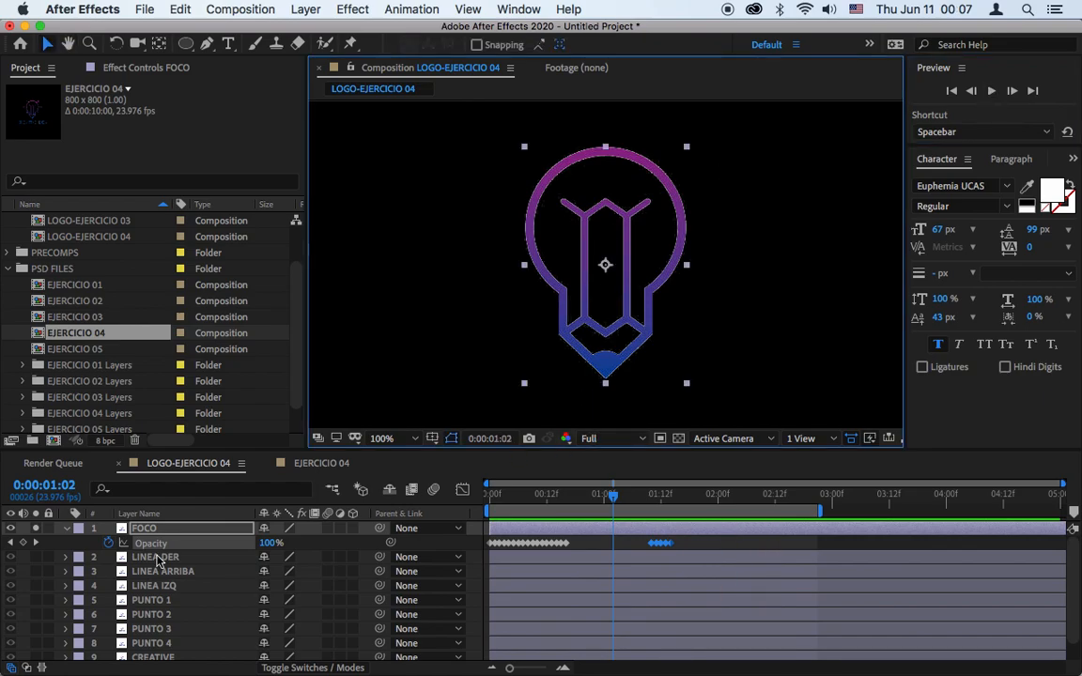
Collapse FOCO's properties and solo the FOCO, LINEA DER, LINEA ARRIBA and LINEA IZQ layers.
{"action": "left_click", "coordinate": [66, 530]}
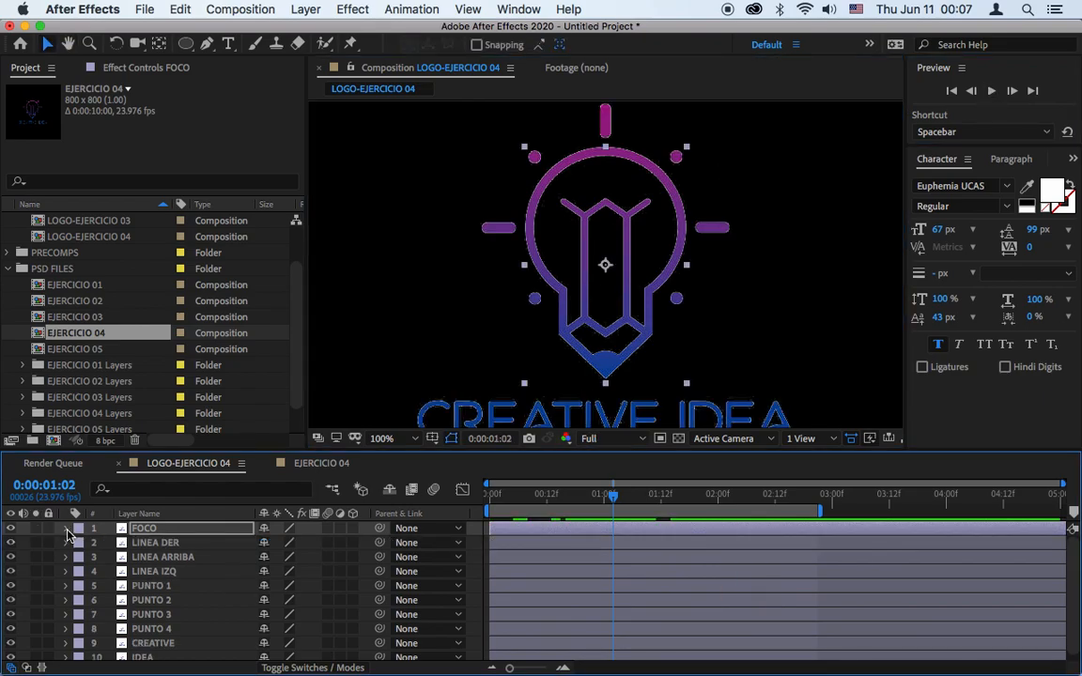
{"action": "left_click", "coordinate": [160, 544]}
{"action": "left_click", "coordinate": [160, 573], "text": "shift"}
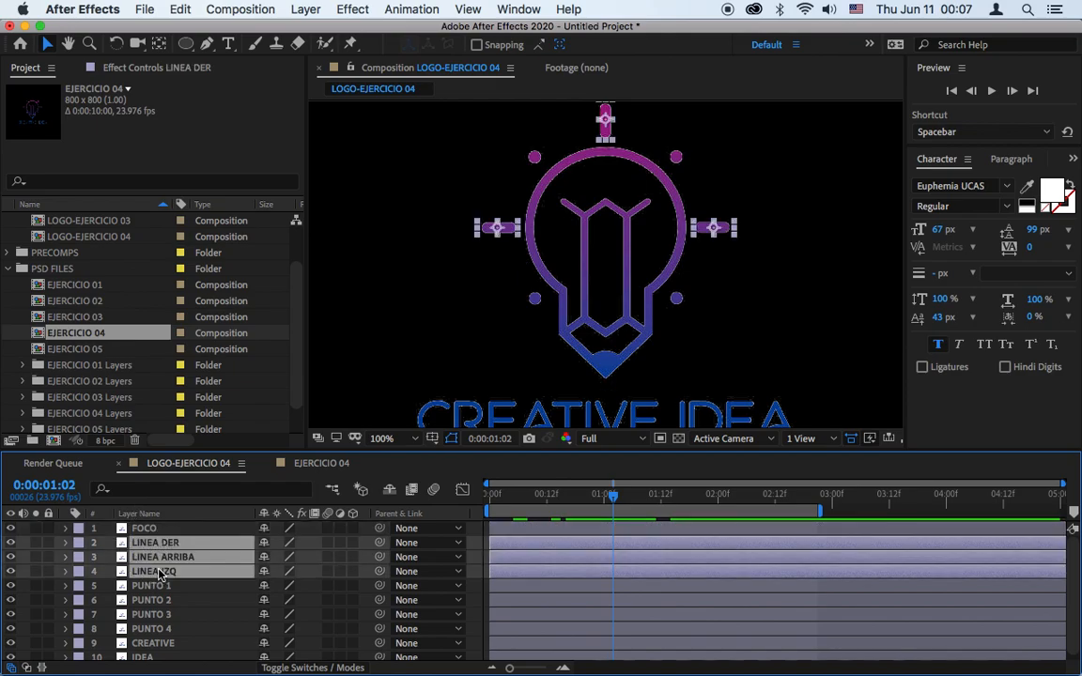
{"action": "left_click", "coordinate": [36, 559]}
{"action": "left_click", "coordinate": [37, 528]}
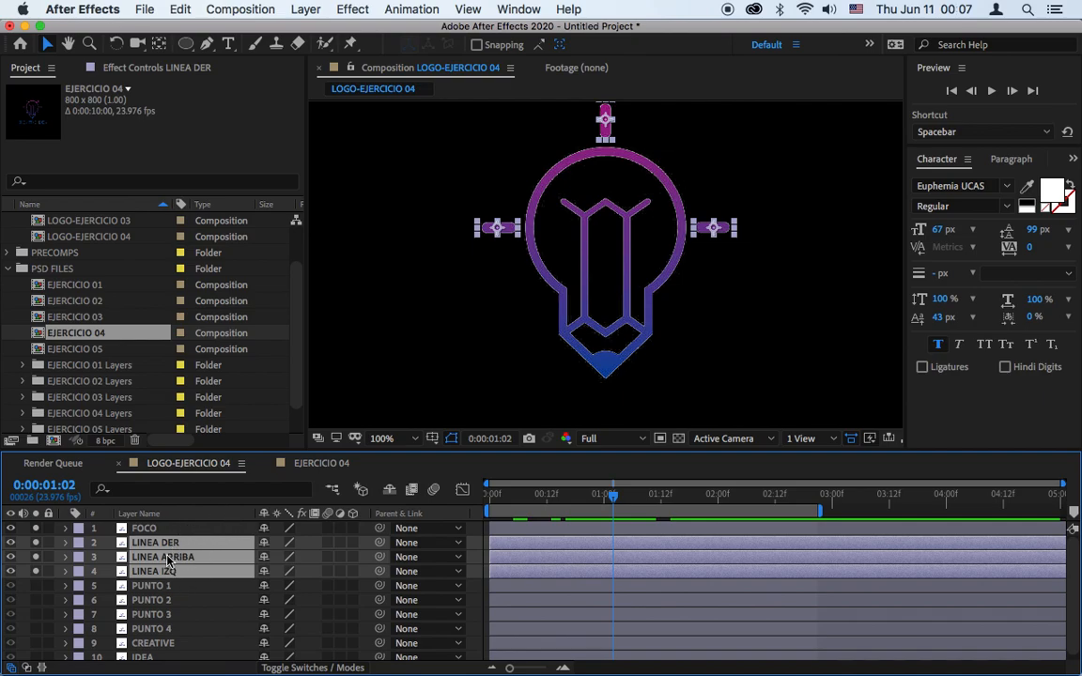
Add Position keyframes at 0:00:01:00 to the LINEA DER, LINEA ARRIBA and LINEA IZQ layers.
{"action": "left_click", "coordinate": [198, 586]}
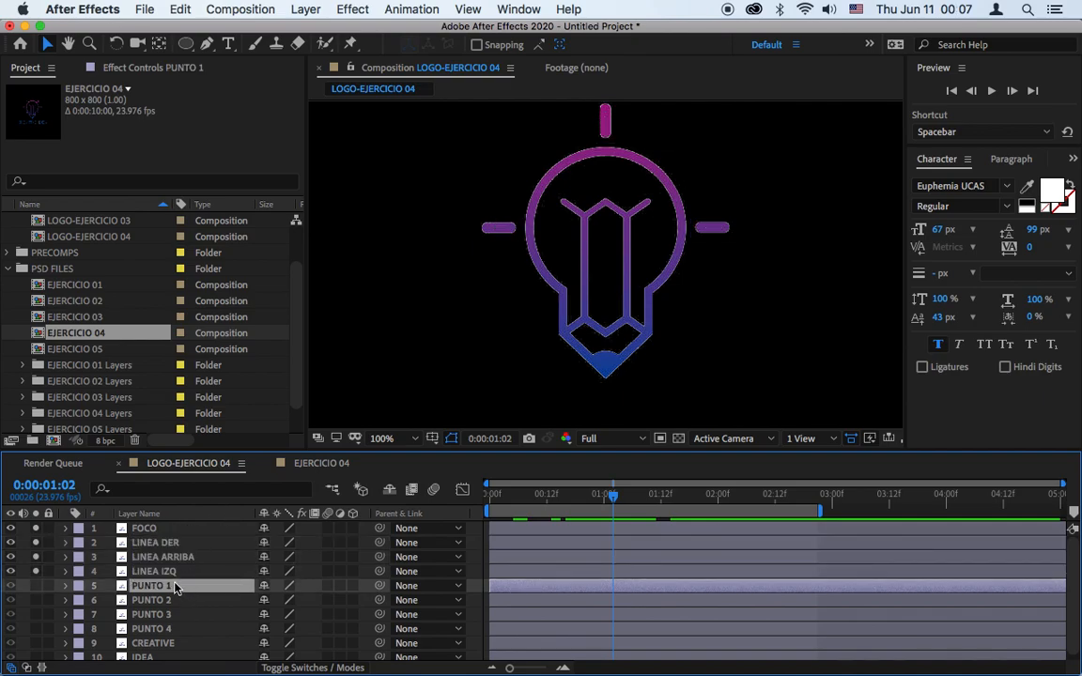
{"action": "left_click", "coordinate": [170, 572]}
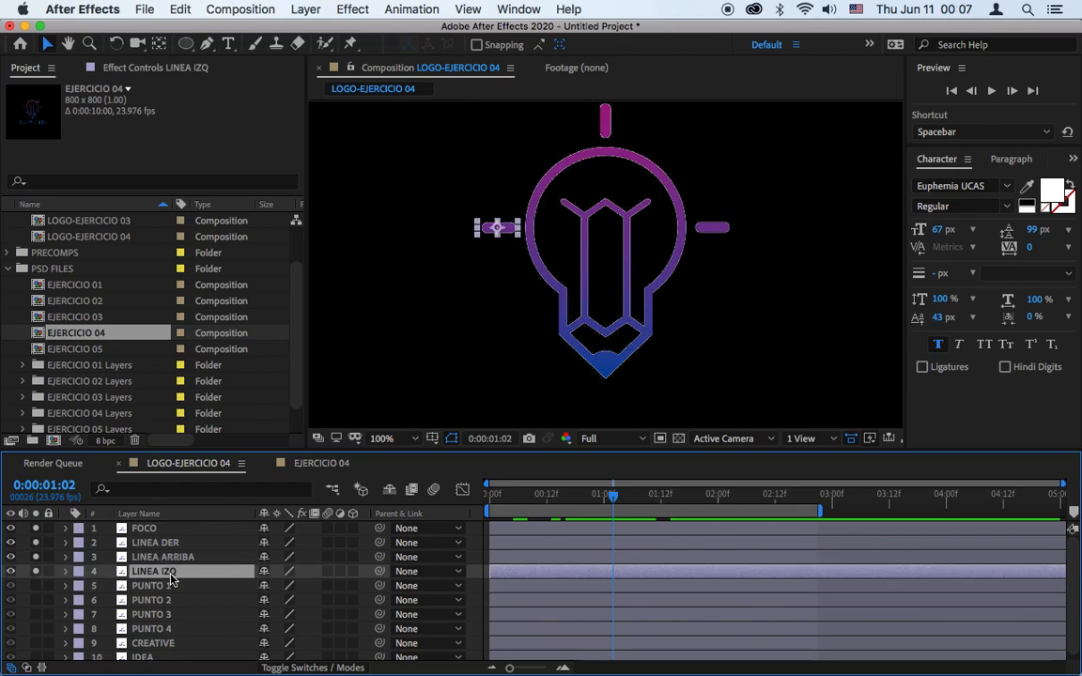
{"action": "left_click", "coordinate": [170, 546], "text": "shift"}
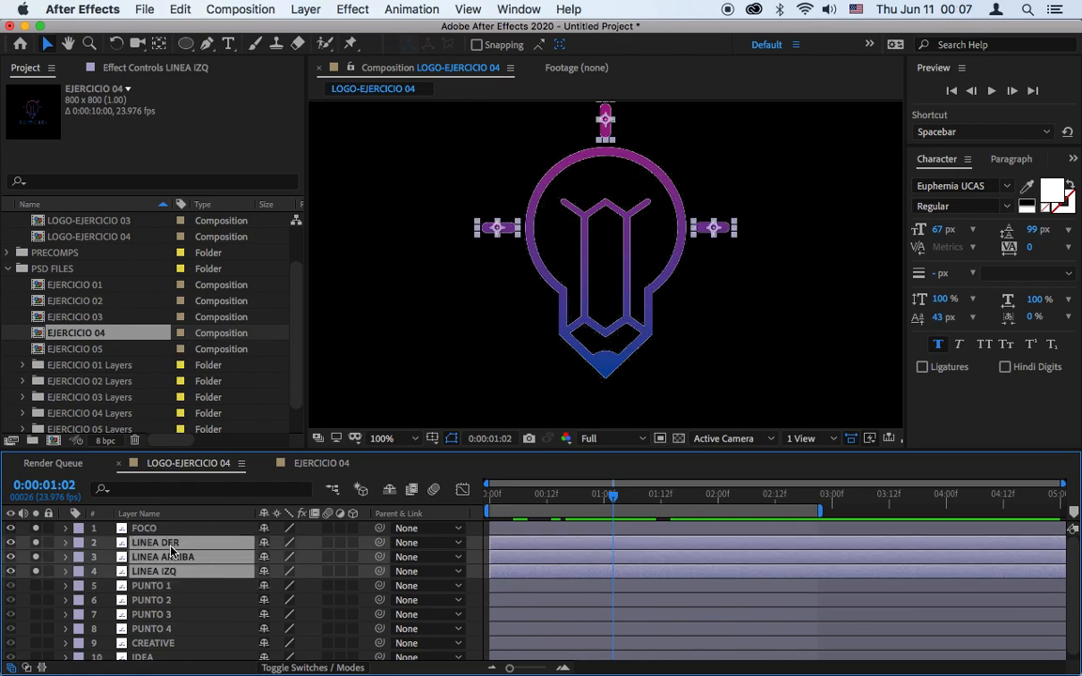
{"action": "key", "text": "p"}
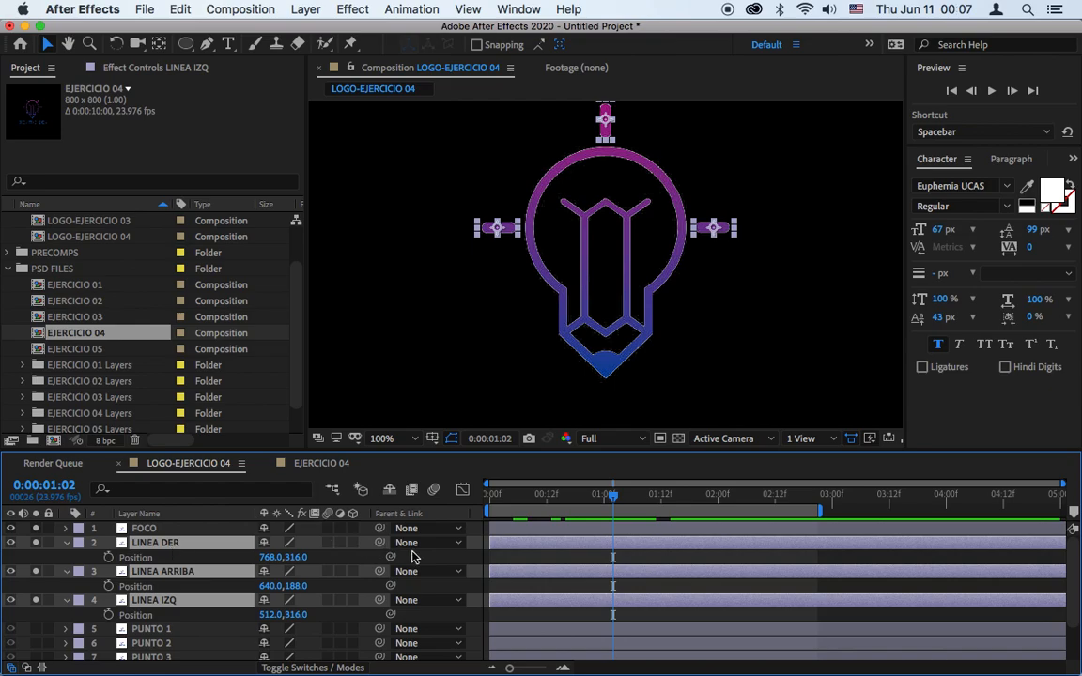
{"action": "left_click_drag", "start_coordinate": [610, 501], "coordinate": [605, 507]}
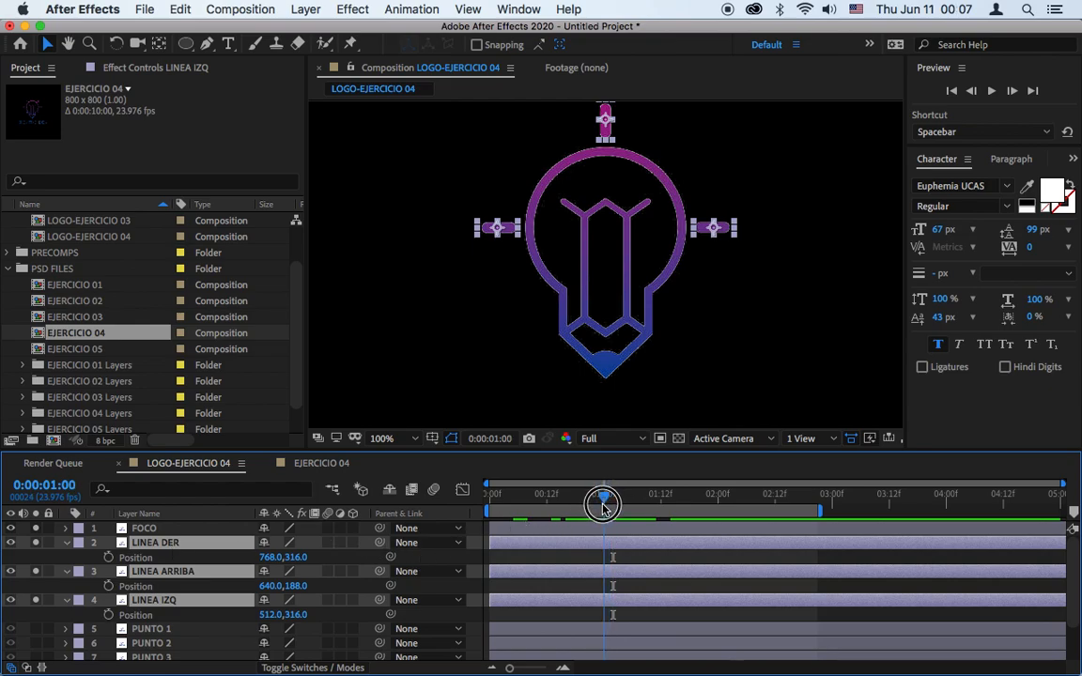
{"action": "left_click", "coordinate": [107, 558]}
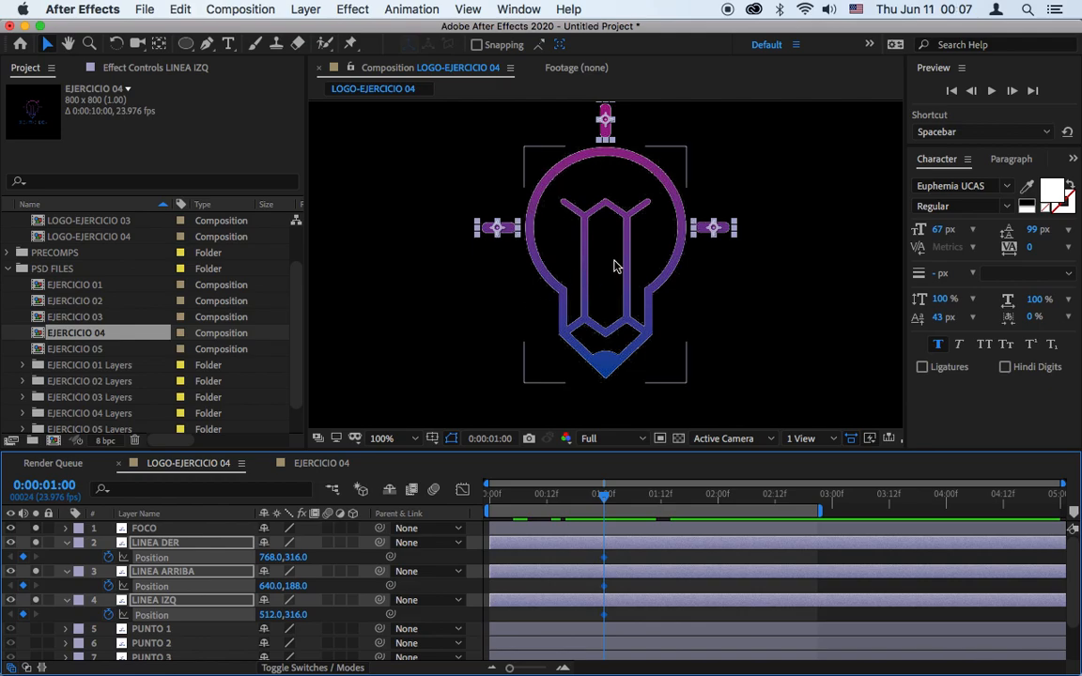
Go to 0:00:00:00 and display the Title/Action Safe guides in the composition view.
{"action": "key", "text": "space"}
{"action": "left_click_drag", "start_coordinate": [629, 246], "coordinate": [618, 307]}
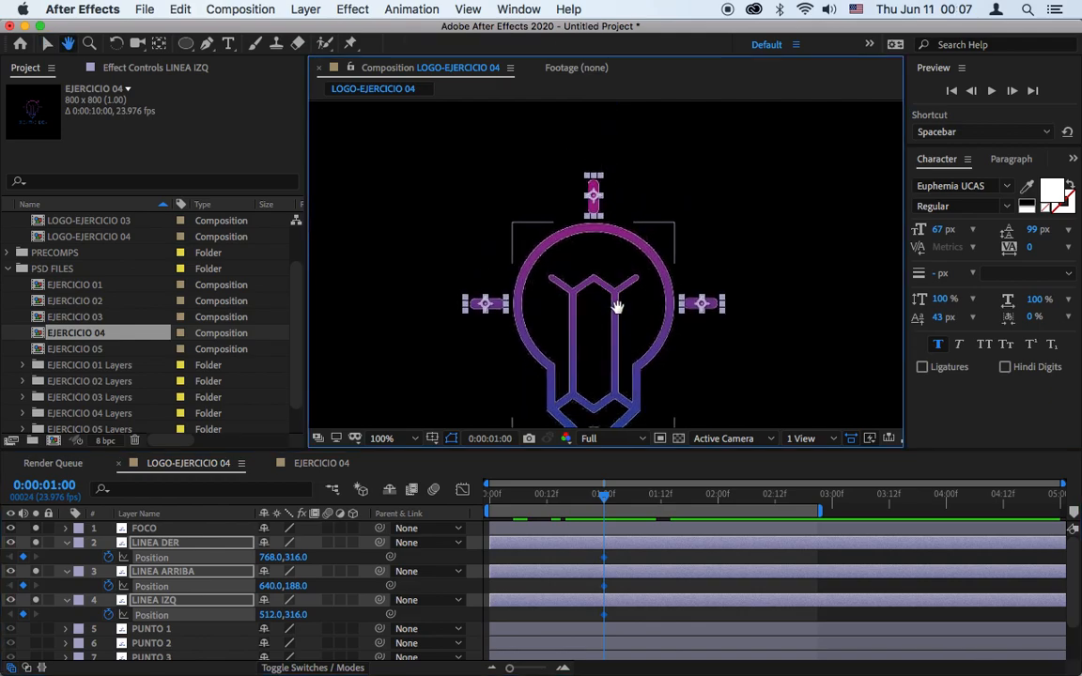
{"action": "left_click_drag", "start_coordinate": [566, 505], "coordinate": [471, 509]}
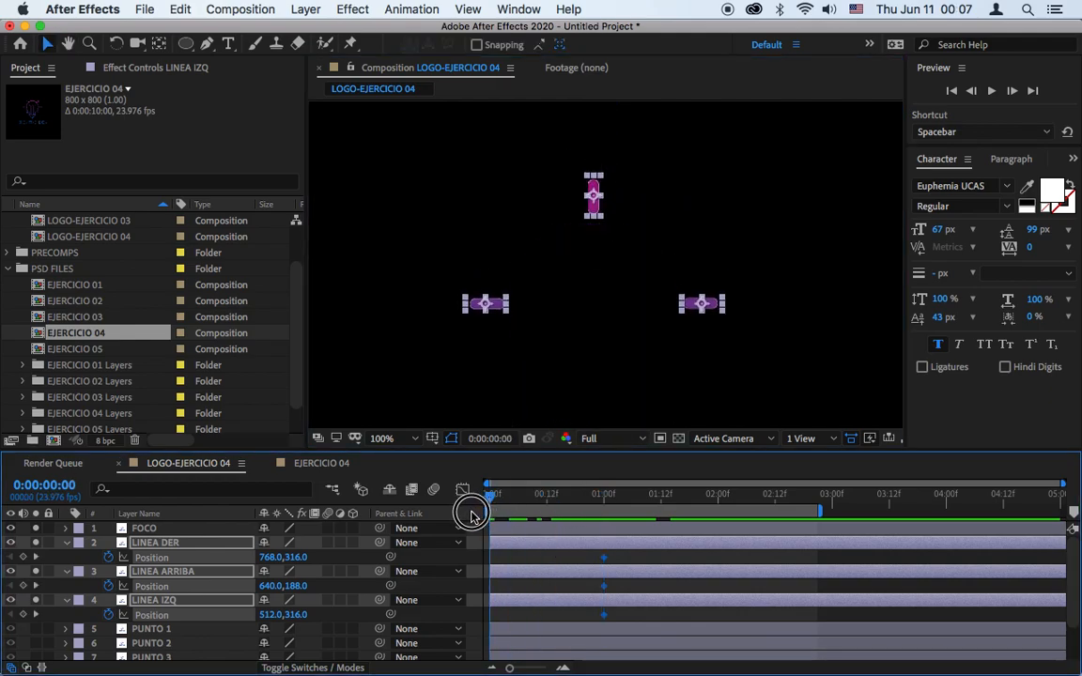
{"action": "left_click", "coordinate": [507, 559]}
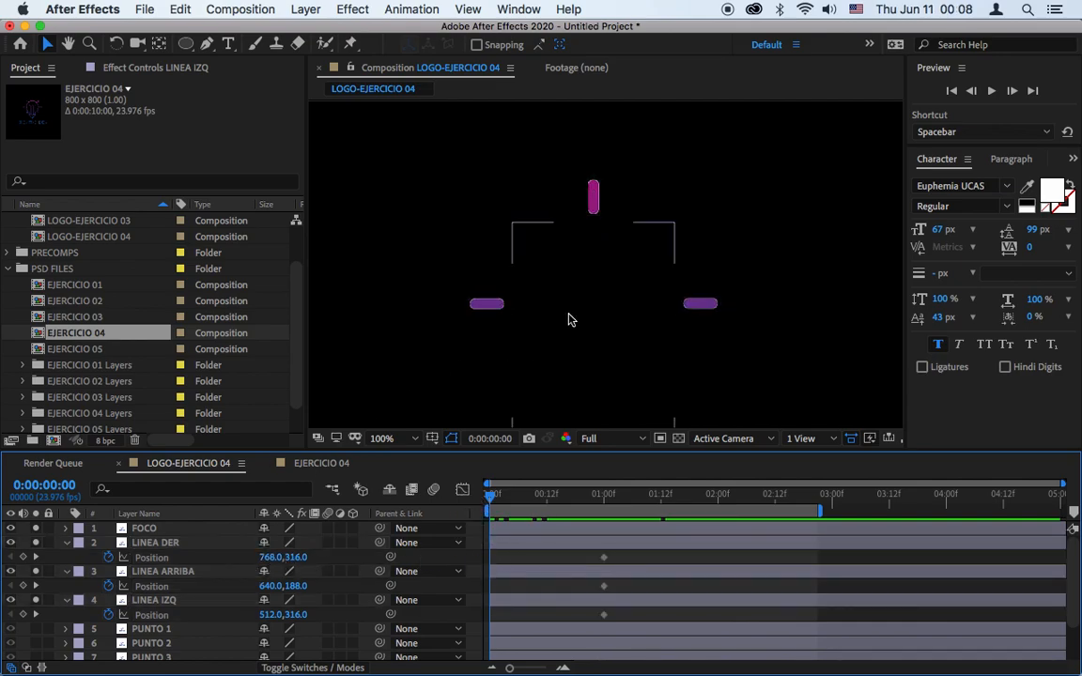
{"action": "left_click", "coordinate": [433, 438]}
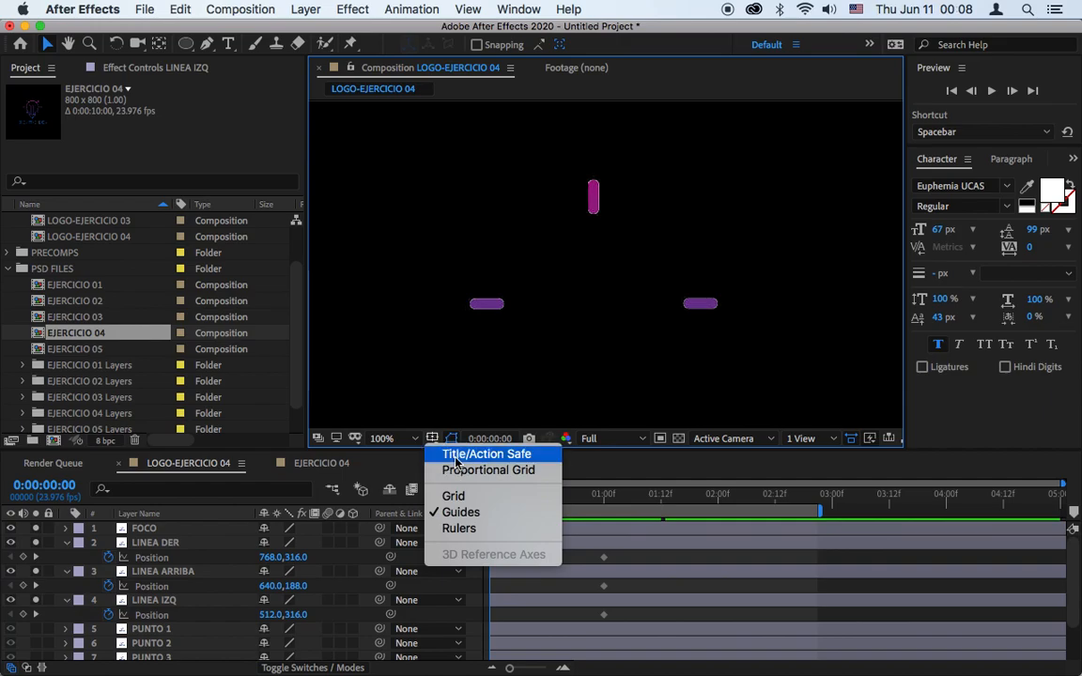
{"action": "left_click", "coordinate": [444, 451]}
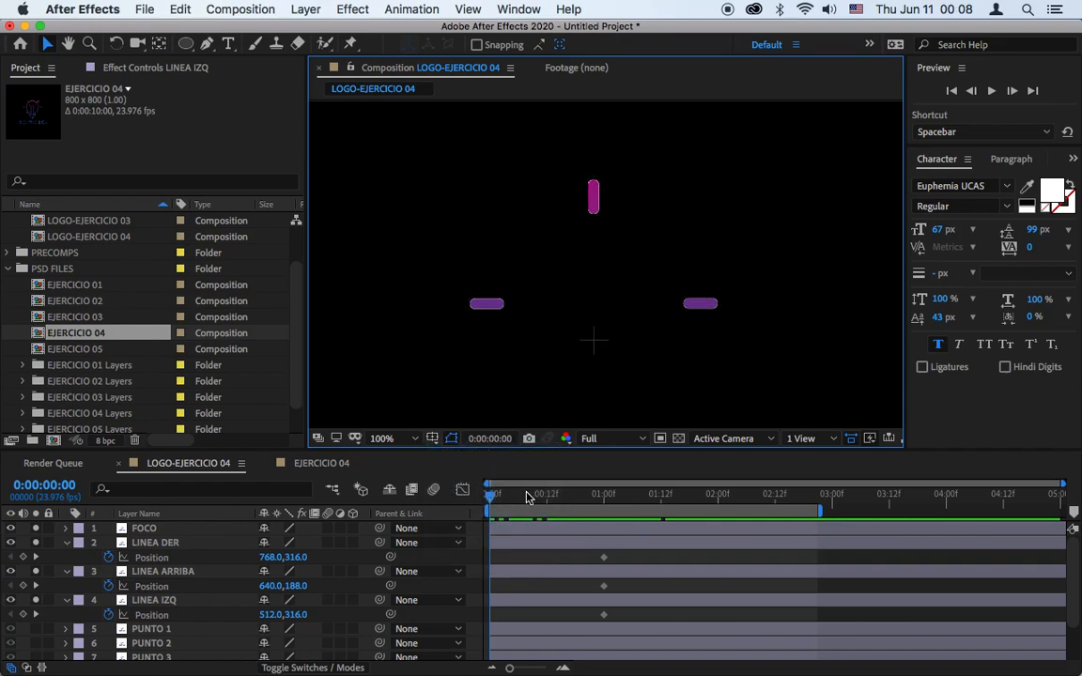
At 0:00:00:00, set the Position of LINEA DER to 663, 316, LINEA ARRIBA to 640, 298 and LINEA IZQ to 625, 316.
{"action": "left_click_drag", "start_coordinate": [275, 559], "coordinate": [177, 550]}
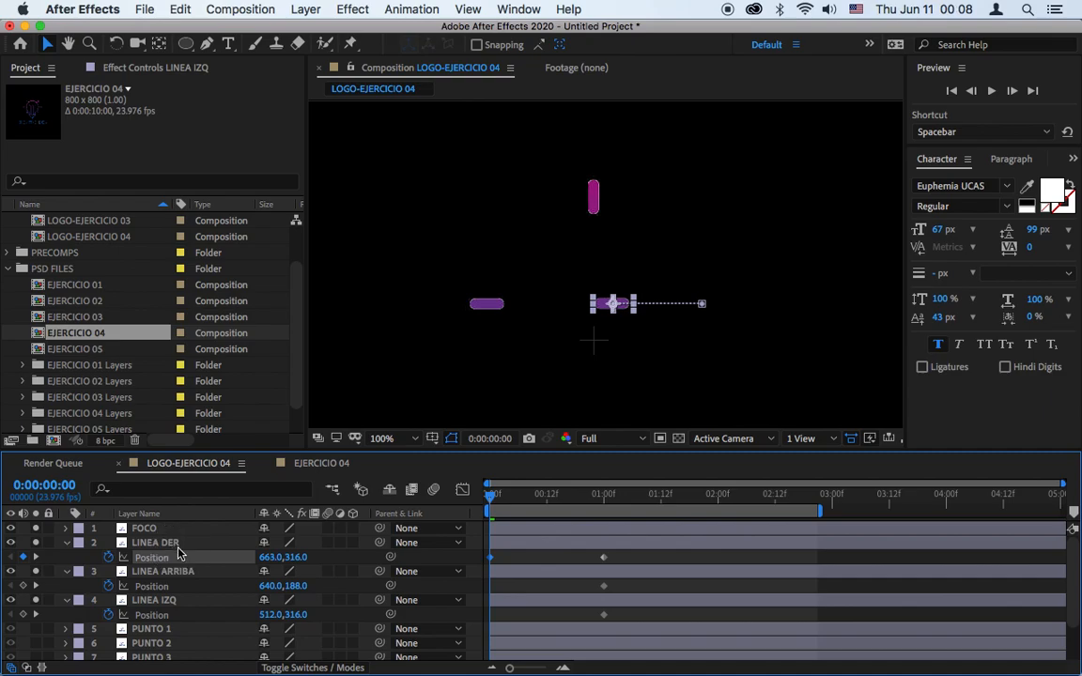
{"action": "left_click_drag", "start_coordinate": [271, 586], "coordinate": [309, 588]}
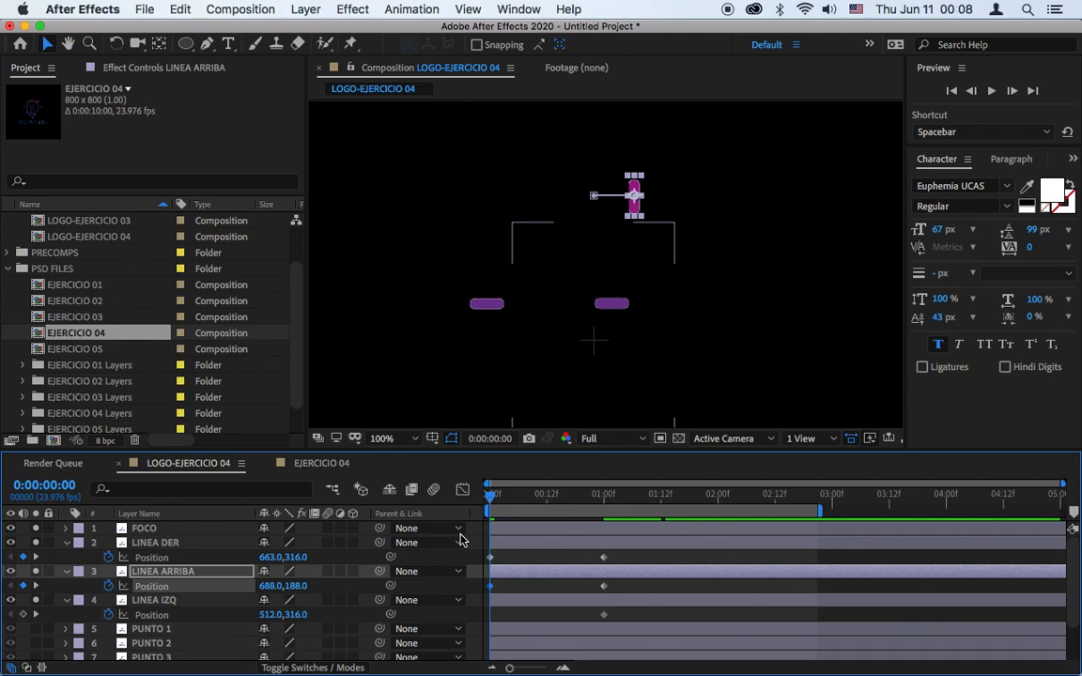
{"action": "key", "text": "super+z"}
{"action": "left_click_drag", "start_coordinate": [298, 586], "coordinate": [417, 566]}
{"action": "left_click", "coordinate": [417, 567]}
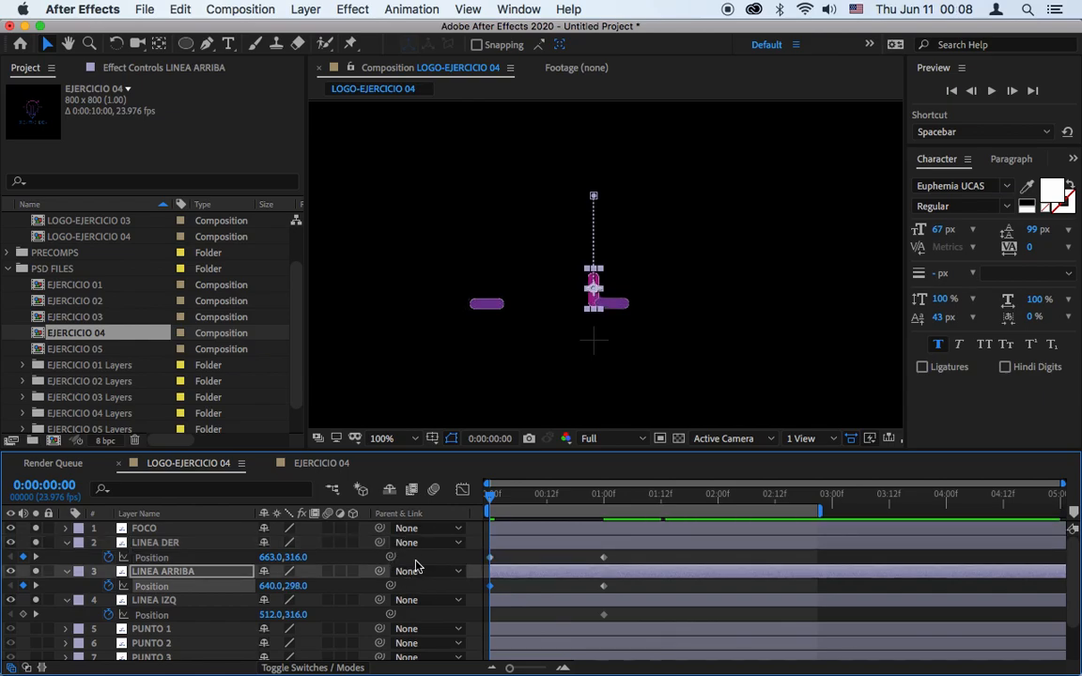
{"action": "left_click_drag", "start_coordinate": [292, 620], "coordinate": [352, 610]}
{"action": "key", "text": "super+z"}
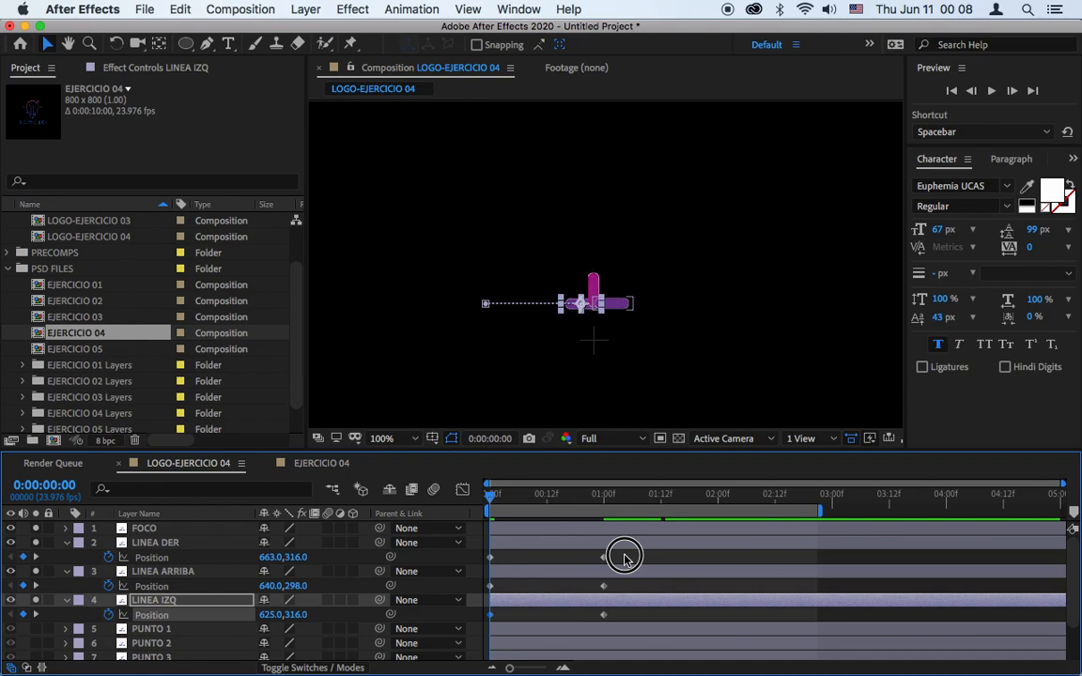
Apply Easy Ease to both Position keyframes of LINEA DER.
{"action": "left_click", "coordinate": [552, 559]}
{"action": "left_click_drag", "start_coordinate": [622, 554], "coordinate": [488, 564]}
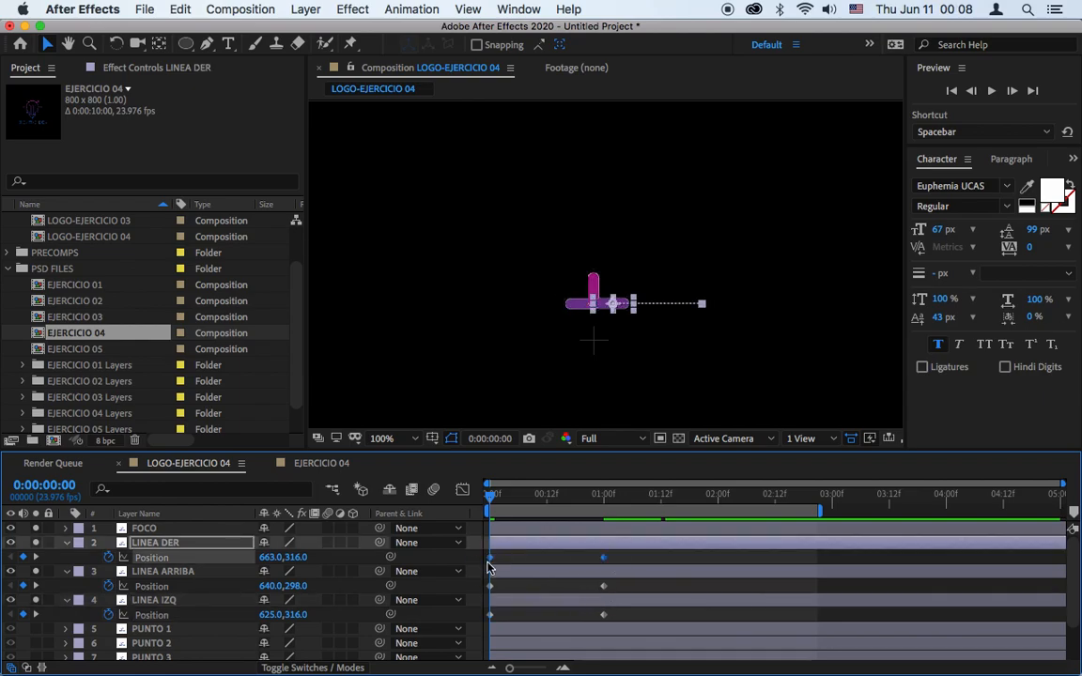
{"action": "left_click", "coordinate": [462, 490]}
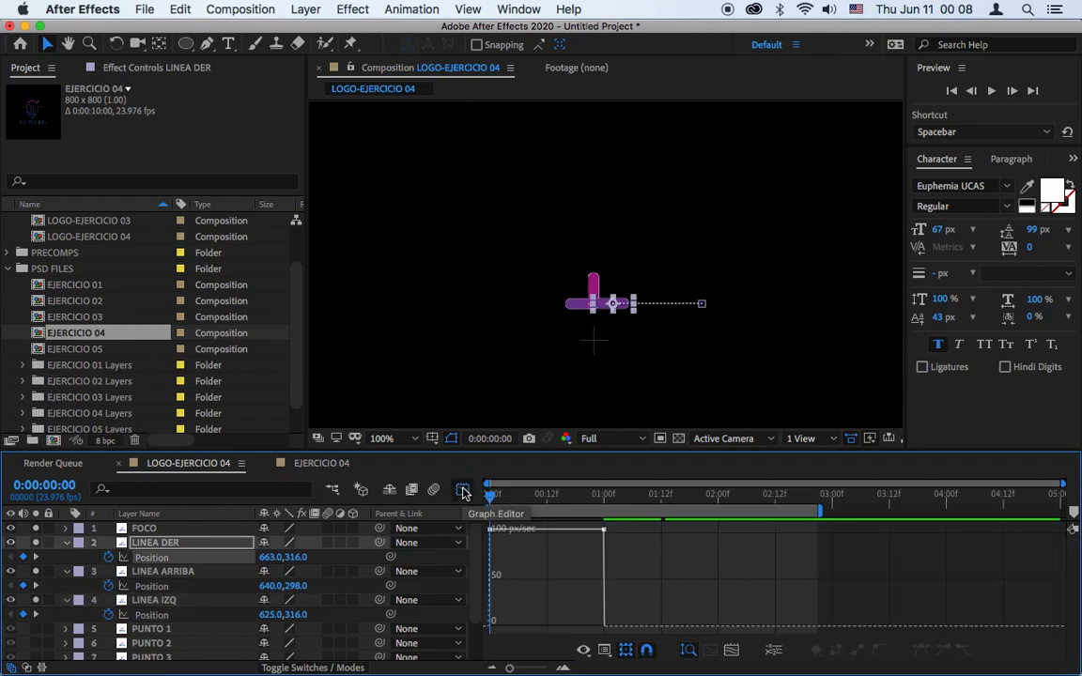
{"action": "left_click", "coordinate": [463, 491]}
{"action": "left_click_drag", "start_coordinate": [629, 557], "coordinate": [489, 560]}
{"action": "right_click", "coordinate": [489, 561]}
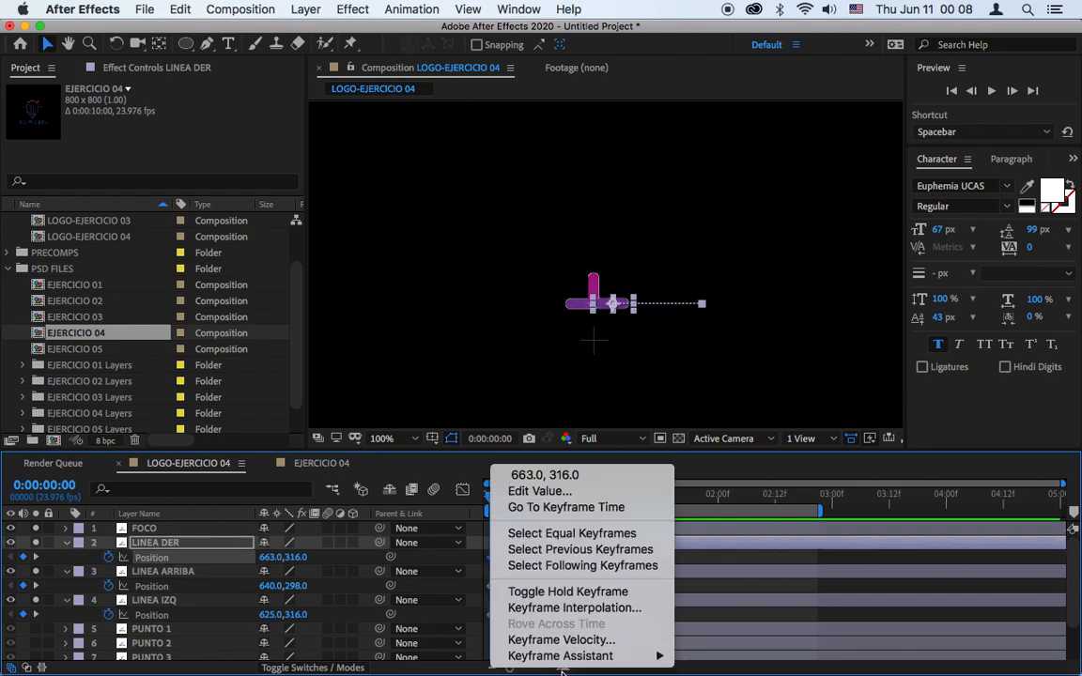
{"action": "mouse_move", "coordinate": [564, 656]}
{"action": "left_click", "coordinate": [777, 560]}
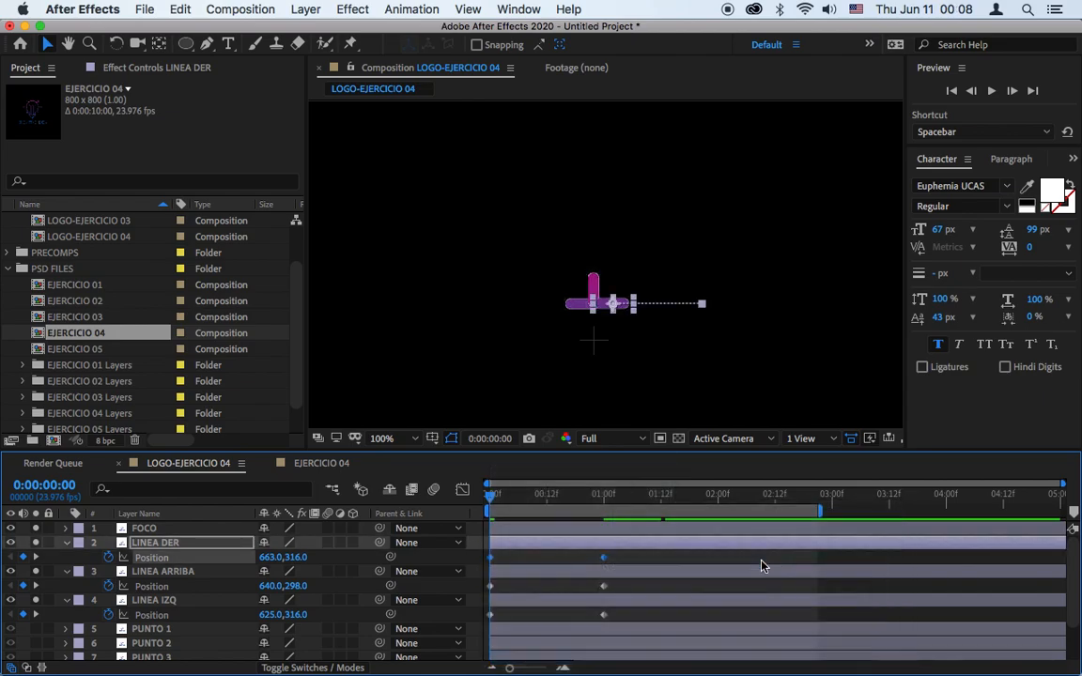
Apply Easy Ease to both Position keyframes of LINEA ARRIBA.
{"action": "left_click", "coordinate": [521, 590]}
{"action": "left_click_drag", "start_coordinate": [521, 590], "coordinate": [485, 591]}
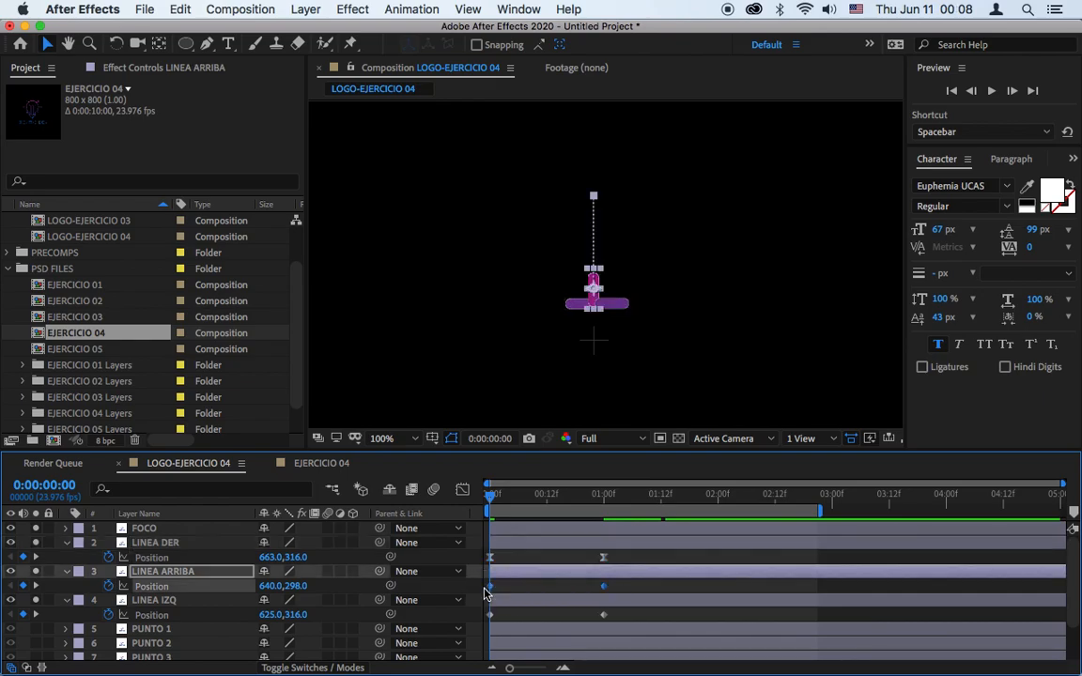
{"action": "right_click", "coordinate": [492, 589]}
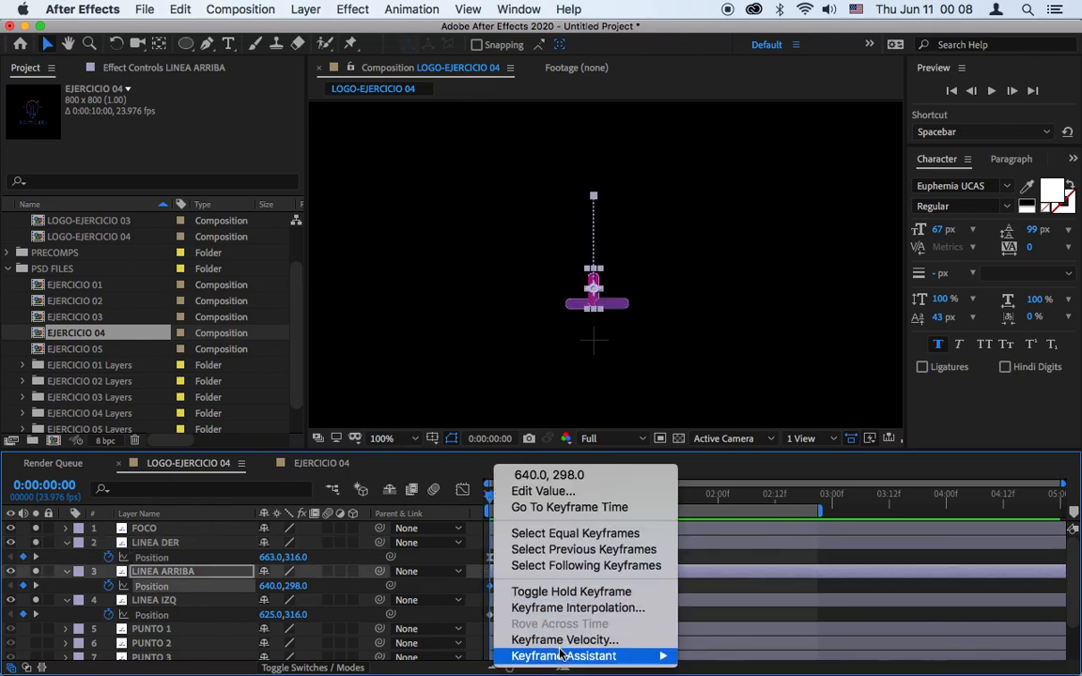
{"action": "mouse_move", "coordinate": [661, 652]}
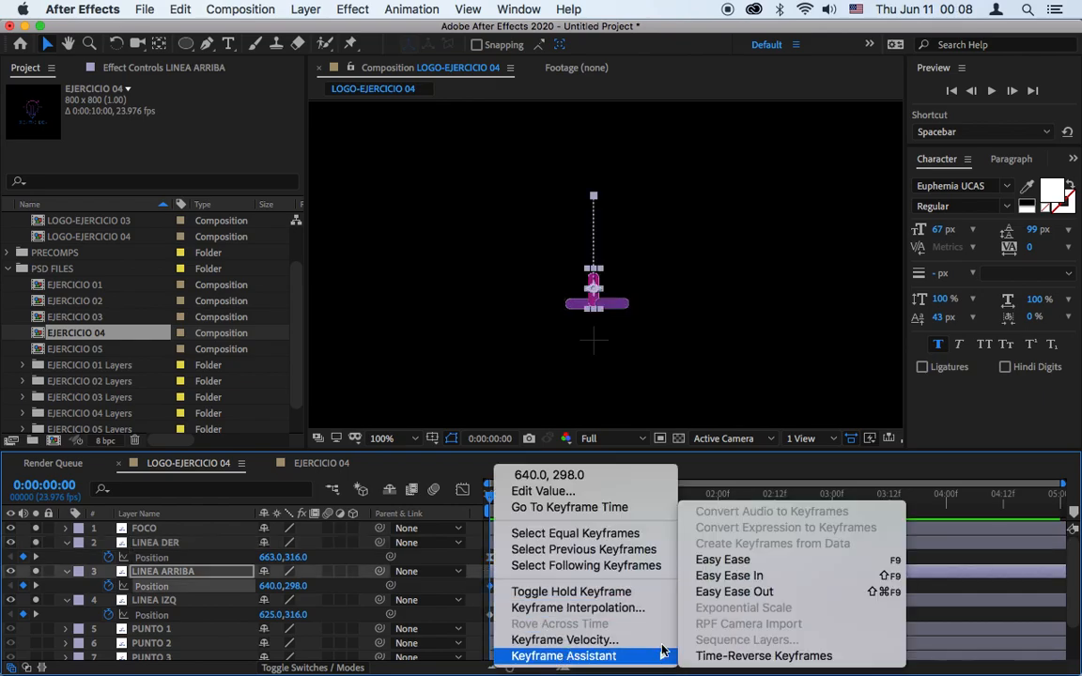
{"action": "left_click", "coordinate": [722, 560]}
Apply Easy Ease to both Position keyframes of LINEA IZQ.
{"action": "left_click_drag", "start_coordinate": [620, 617], "coordinate": [491, 621]}
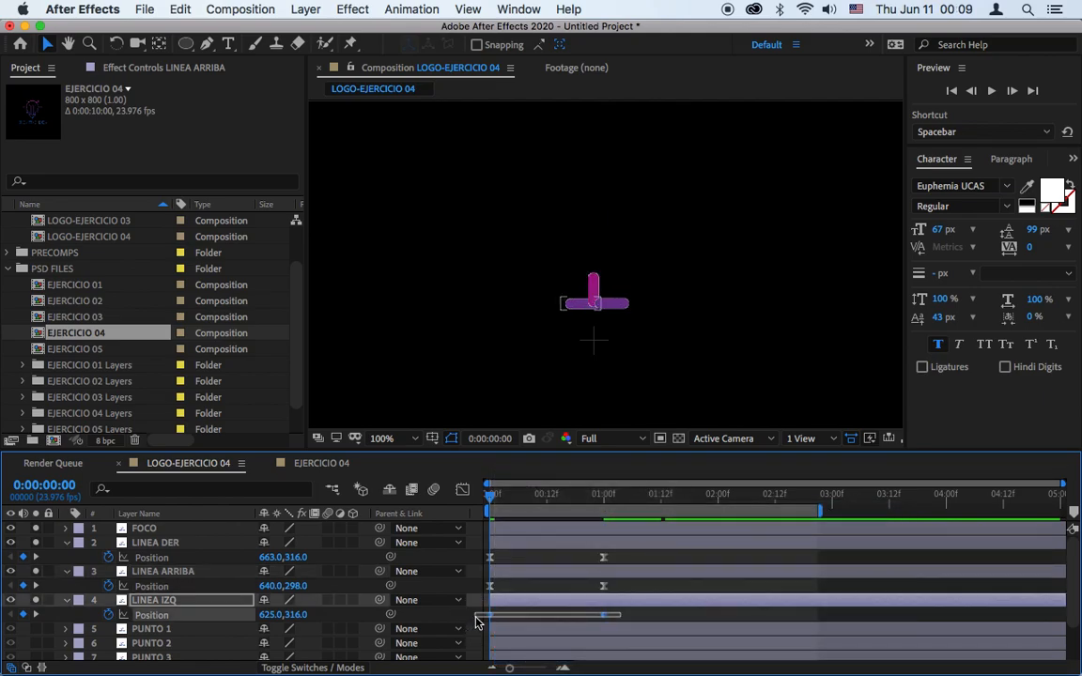
{"action": "right_click", "coordinate": [492, 620]}
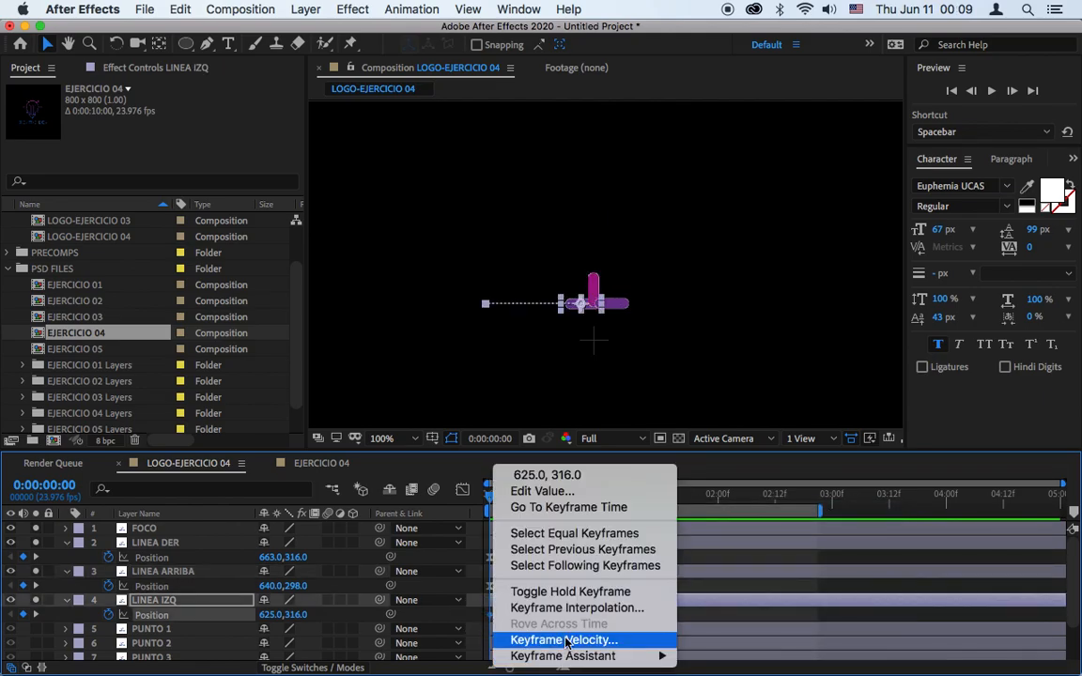
{"action": "mouse_move", "coordinate": [573, 655]}
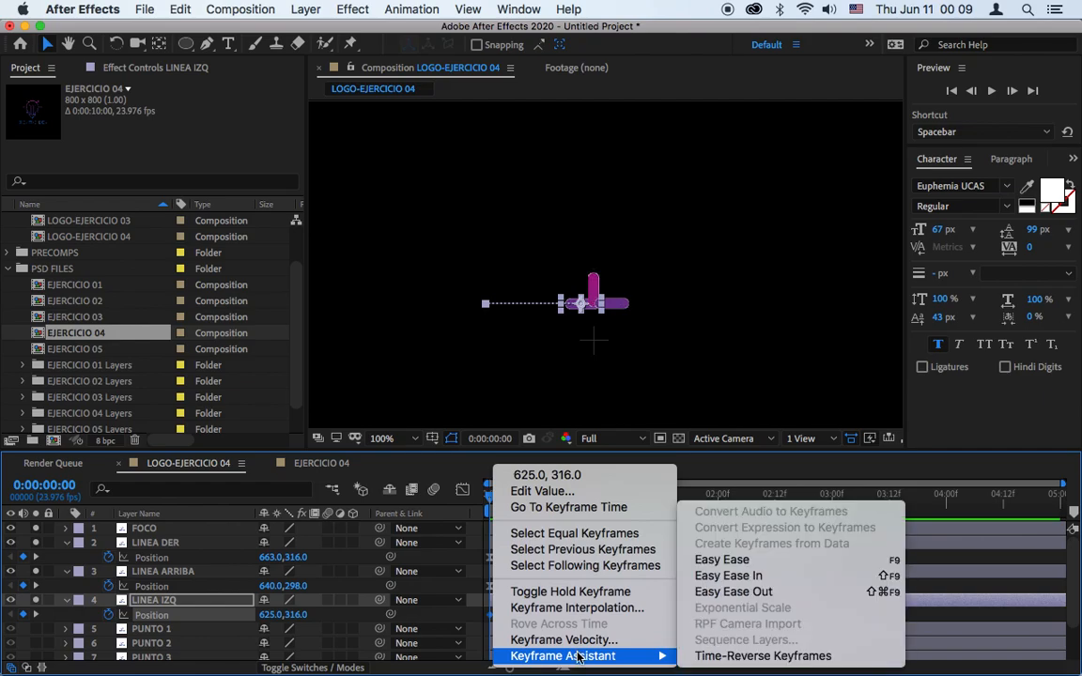
{"action": "left_click", "coordinate": [750, 560]}
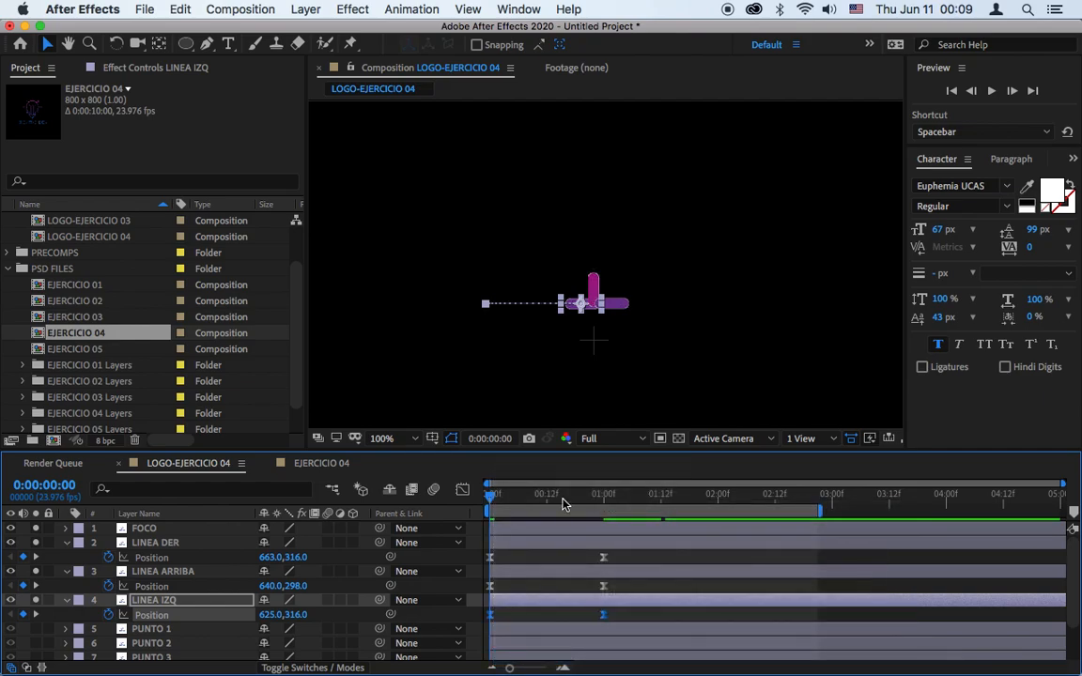
Reshape LINEA DER's Position speed graph by raising the starting speed and lengthening the second keyframe's incoming influence, giving an early peak and gradual slowdown.
{"action": "left_click", "coordinate": [463, 490]}
{"action": "left_click", "coordinate": [464, 491]}
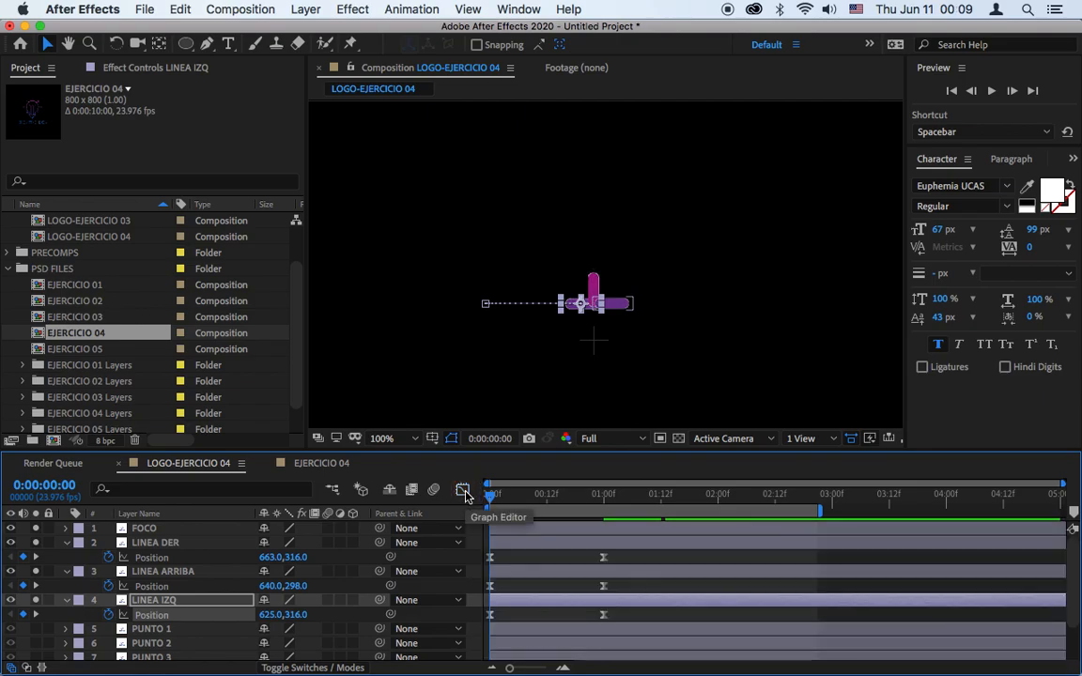
{"action": "left_click", "coordinate": [602, 557]}
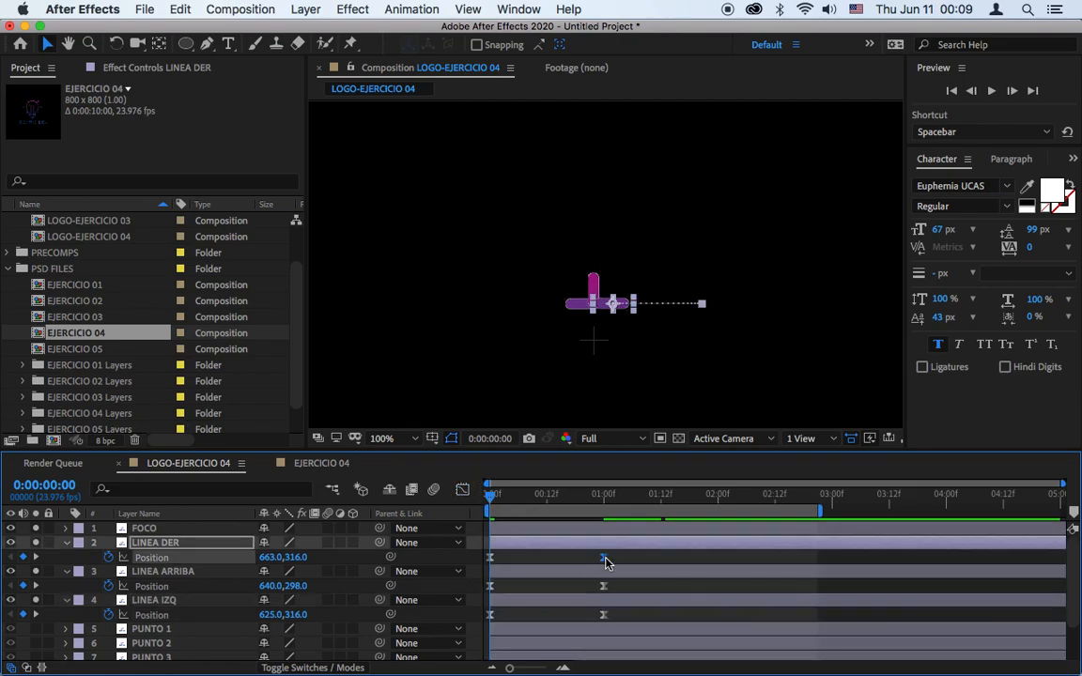
{"action": "left_click", "coordinate": [462, 490]}
{"action": "left_click_drag", "start_coordinate": [509, 626], "coordinate": [510, 537]}
{"action": "left_click_drag", "start_coordinate": [582, 623], "coordinate": [555, 625]}
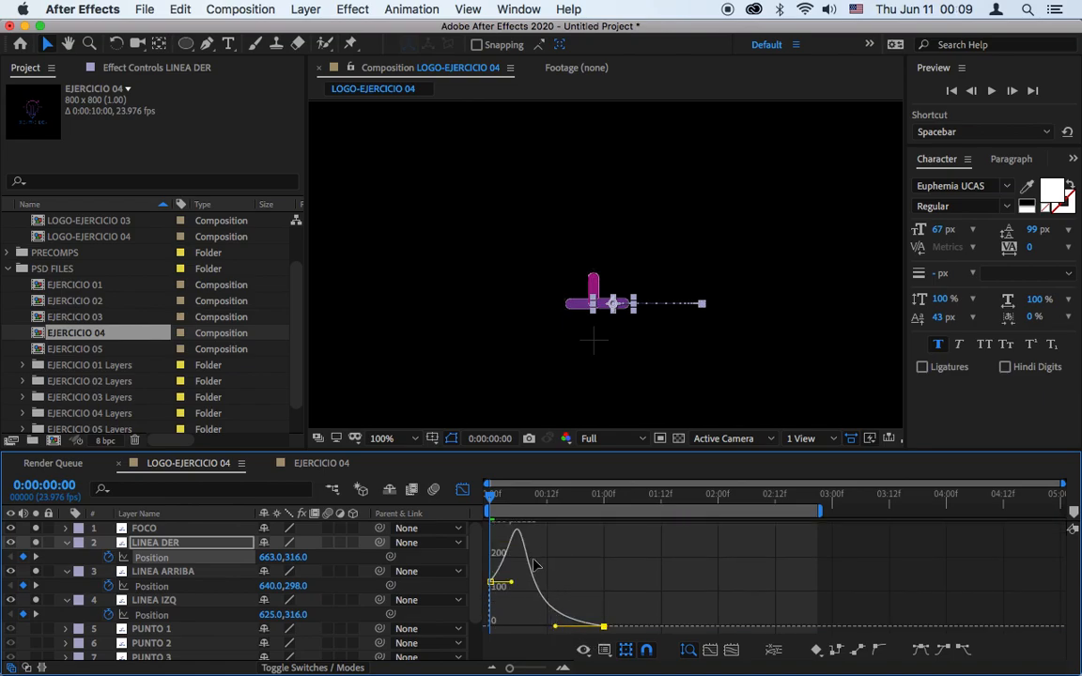
Raise the starting speed of LINEA DER's Position graph to about 200 px/sec, keeping the early peak, and return to the layer bars.
{"action": "left_click_drag", "start_coordinate": [510, 582], "coordinate": [508, 558]}
{"action": "left_click", "coordinate": [558, 626]}
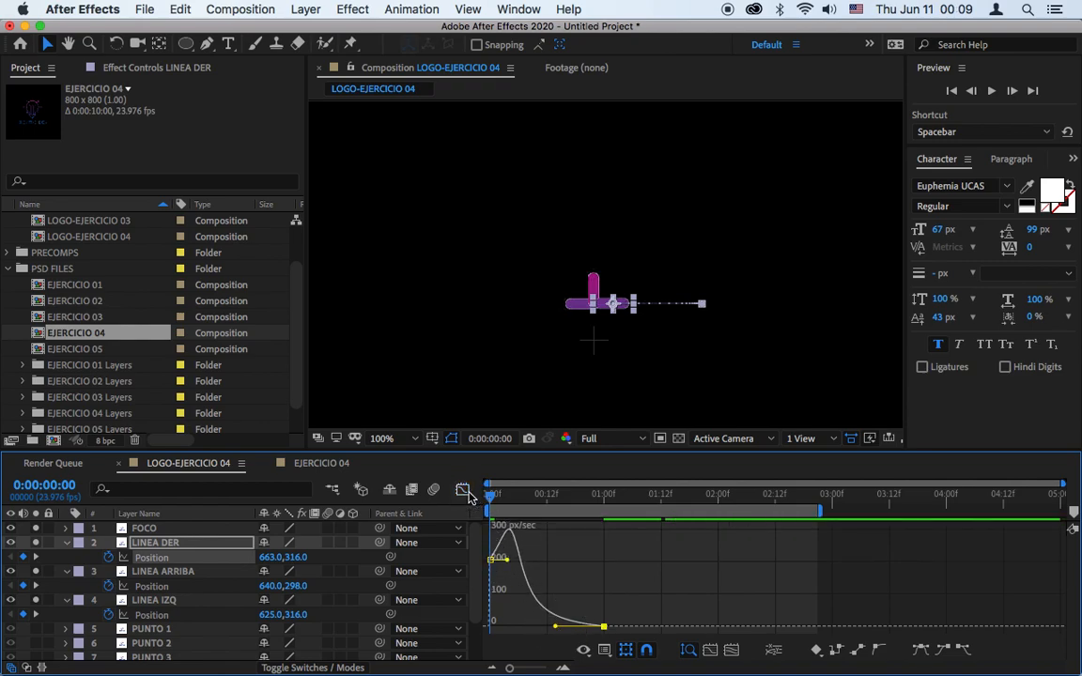
{"action": "left_click", "coordinate": [463, 490]}
Reshape LINEA ARRIBA's Position speed graph with a starting speed of about 200 px/sec and a longer incoming influence on the second keyframe.
{"action": "left_click", "coordinate": [604, 585]}
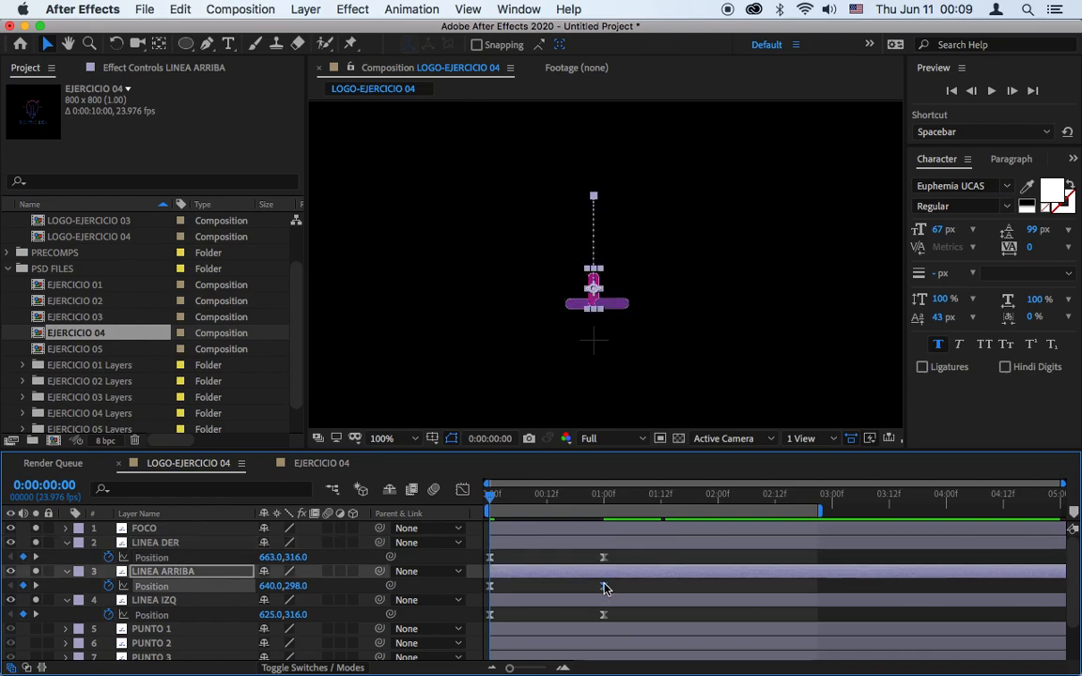
{"action": "left_click", "coordinate": [462, 490]}
{"action": "left_click_drag", "start_coordinate": [508, 626], "coordinate": [508, 532]}
{"action": "left_click_drag", "start_coordinate": [584, 626], "coordinate": [550, 626]}
{"action": "mouse_move", "coordinate": [507, 586]}
{"action": "left_mouse_down"}
{"action": "mouse_move", "coordinate": [501, 563]}
{"action": "mouse_move", "coordinate": [513, 571]}
{"action": "left_mouse_up"}
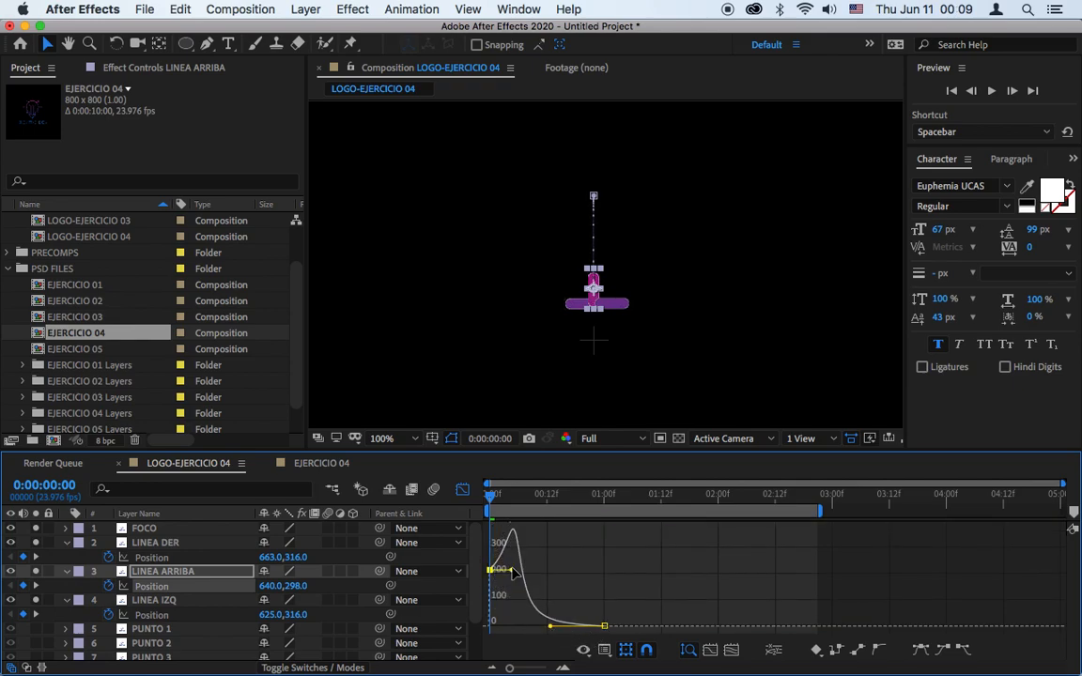
{"action": "left_click_drag", "start_coordinate": [550, 626], "coordinate": [558, 626]}
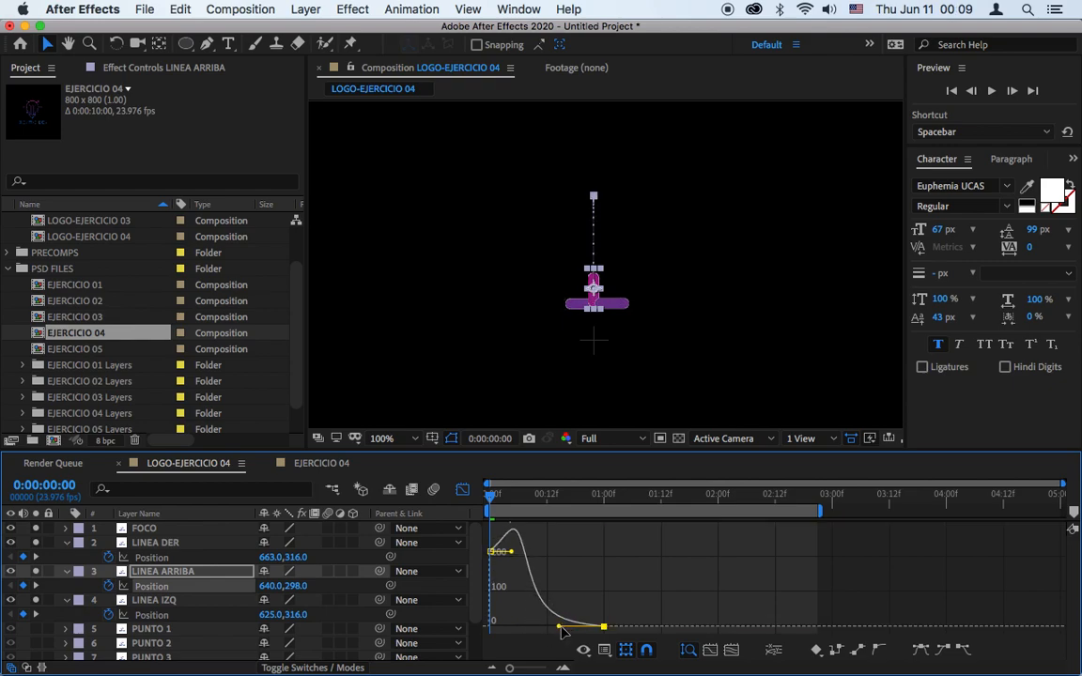
{"action": "left_click", "coordinate": [463, 490]}
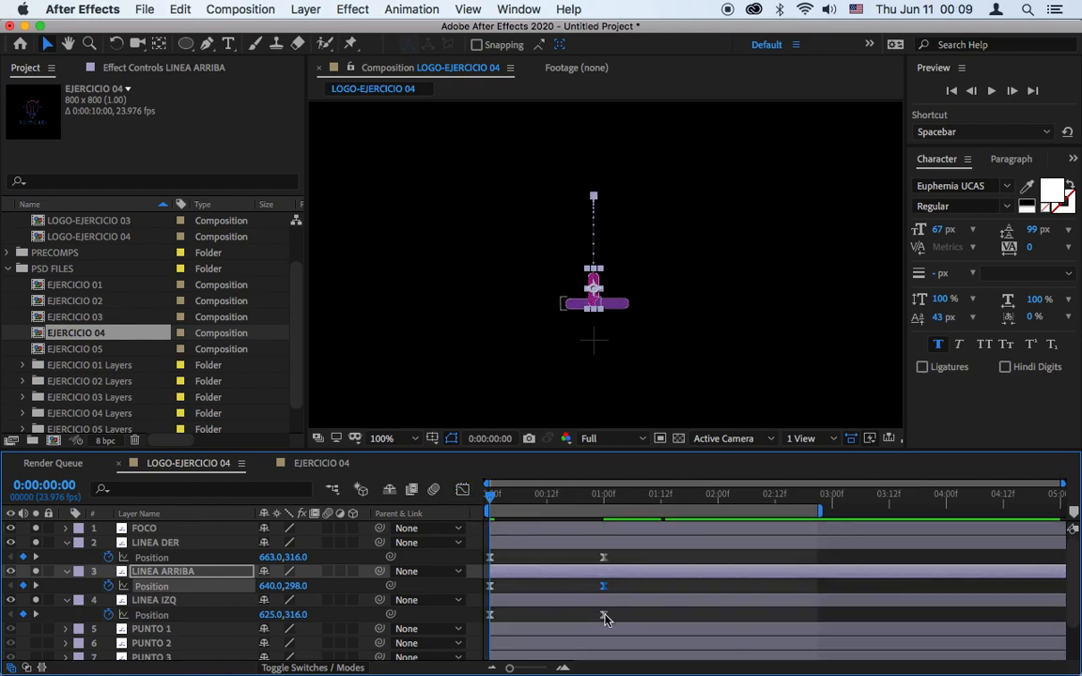
Reshape LINEA IZQ's Position speed graph with a starting speed of about 100 px/sec and a longer incoming influence on the second keyframe.
{"action": "left_click", "coordinate": [603, 615]}
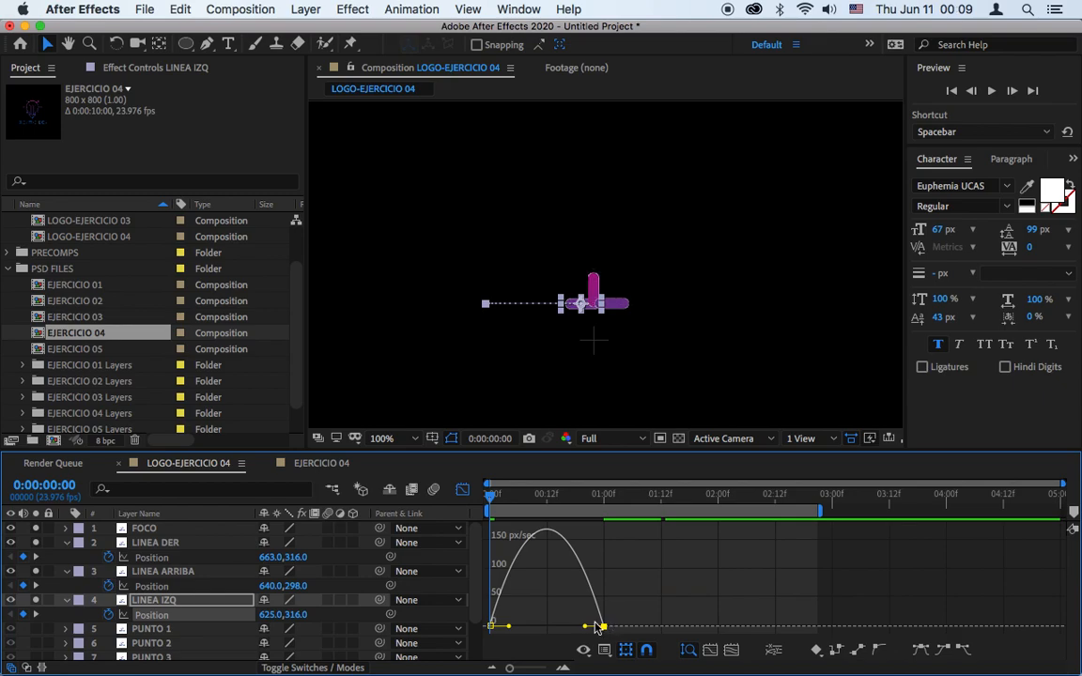
{"action": "left_click_drag", "start_coordinate": [586, 627], "coordinate": [555, 627]}
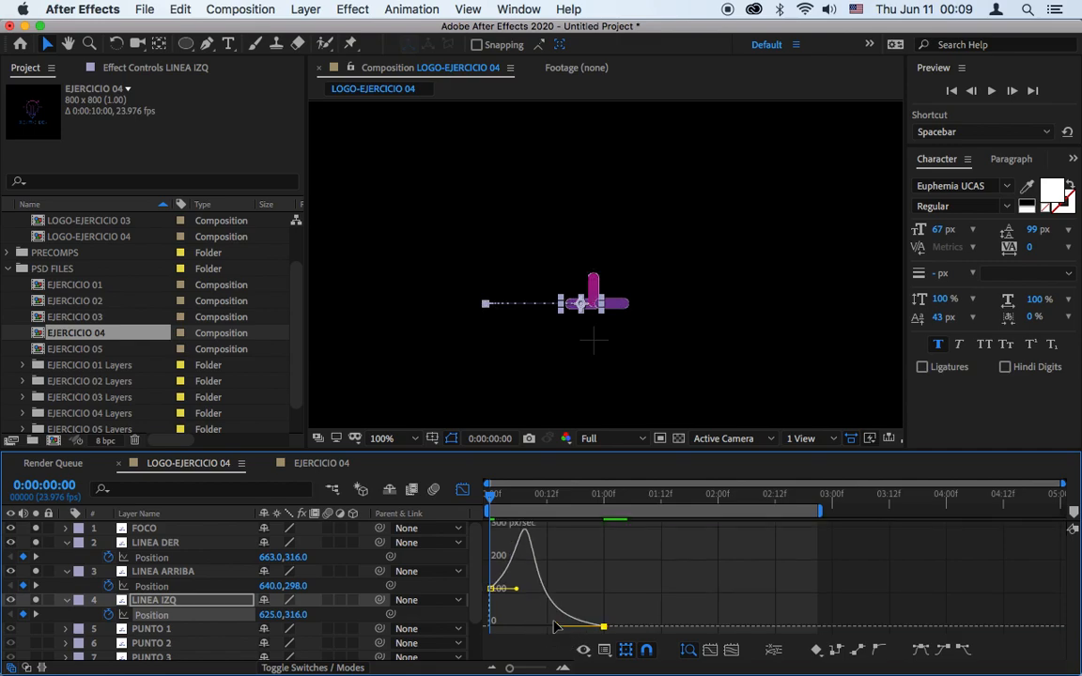
{"action": "left_click", "coordinate": [462, 490]}
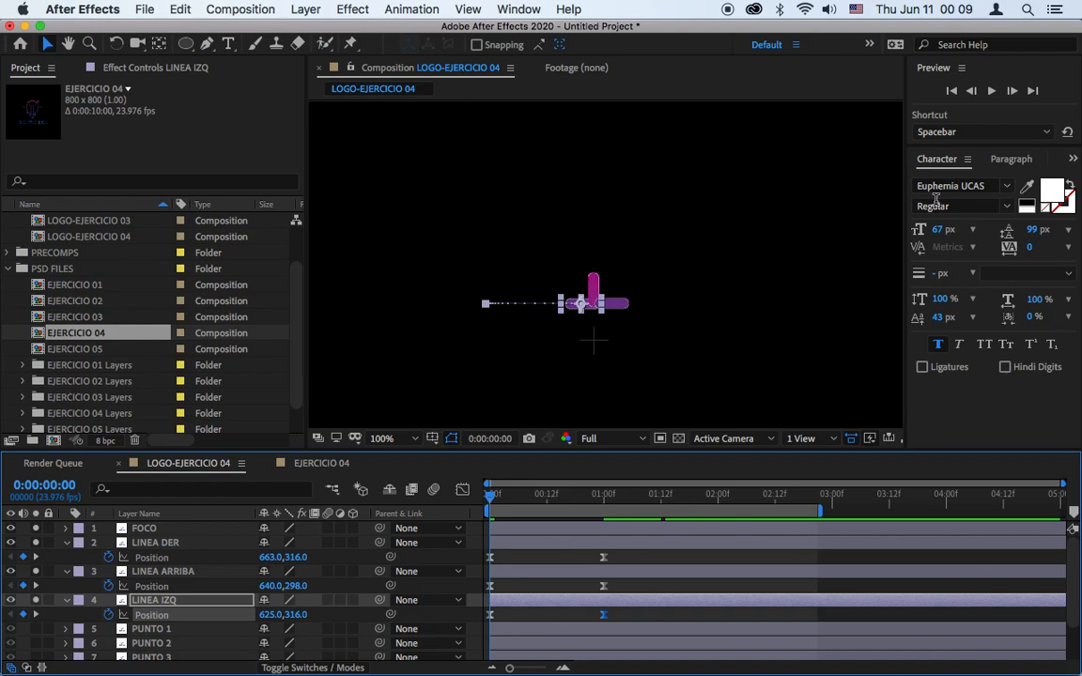
Preview the eased movement of the three rays and check their layers in the timeline.
{"action": "left_click", "coordinate": [989, 92]}
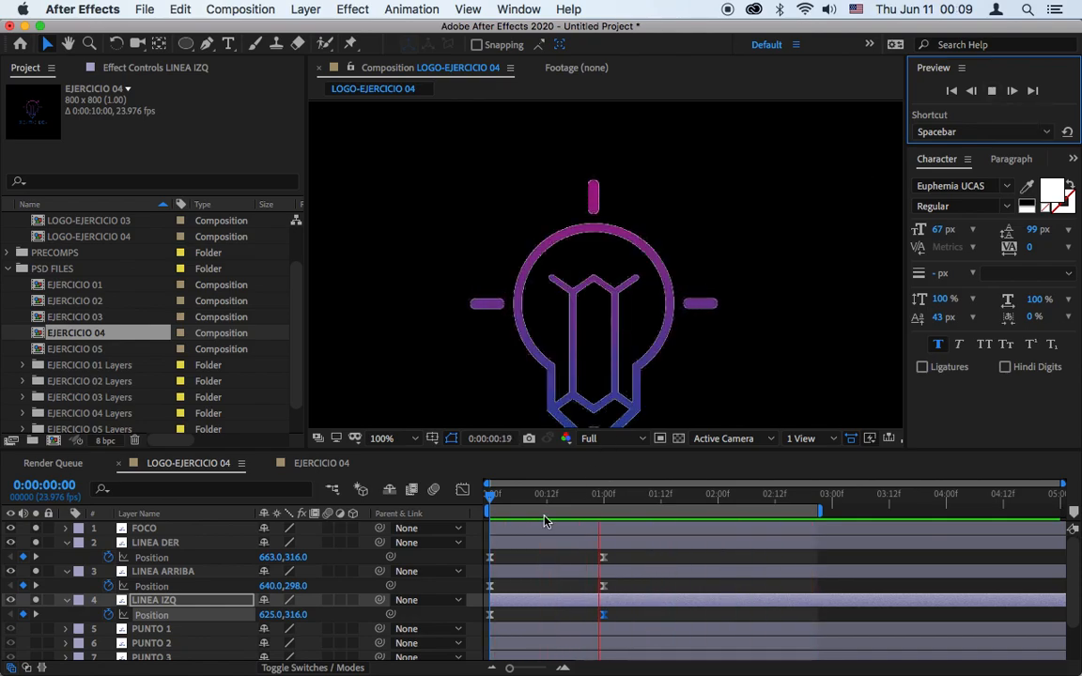
{"action": "key", "text": "space"}
{"action": "left_click", "coordinate": [508, 545]}
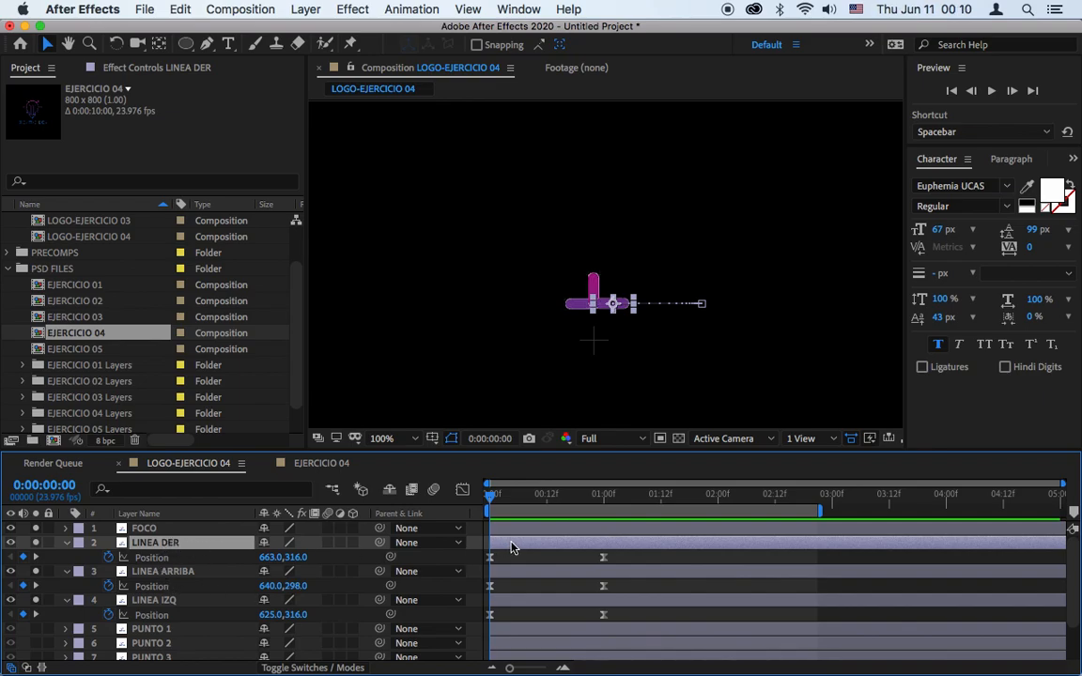
{"action": "left_click", "coordinate": [504, 604]}
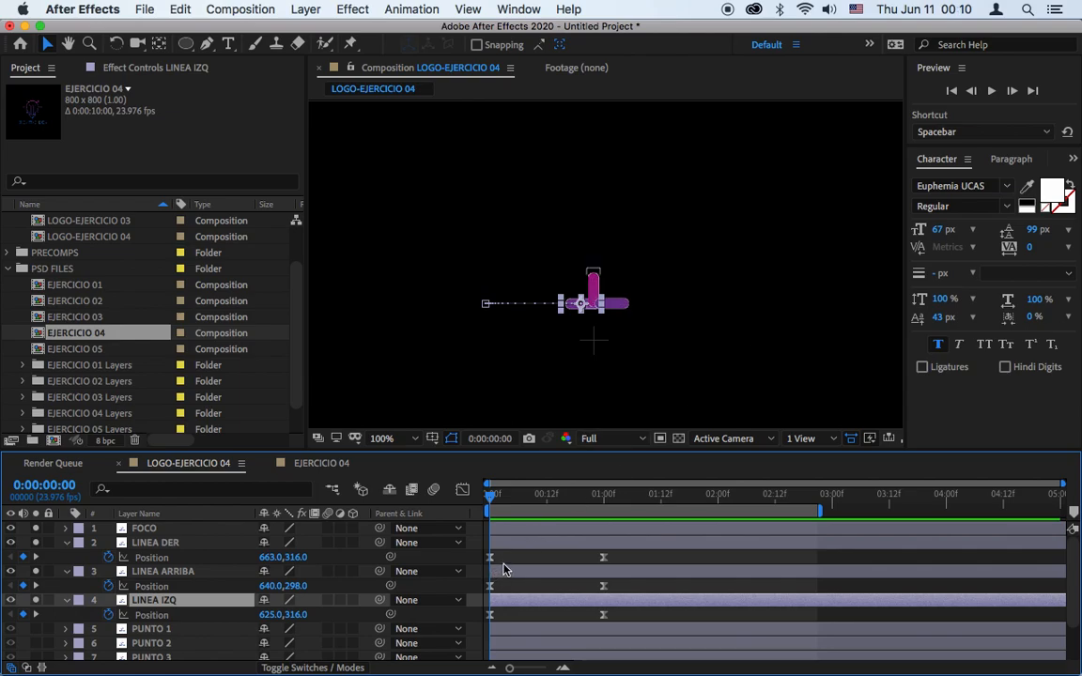
Stagger the ray layers six frames apart, starting LINEA DER at about frame 20, LINEA ARRIBA at 26 and LINEA IZQ at 32.
{"action": "left_click_drag", "start_coordinate": [513, 669], "coordinate": [543, 668]}
{"action": "left_click_drag", "start_coordinate": [530, 505], "coordinate": [674, 512]}
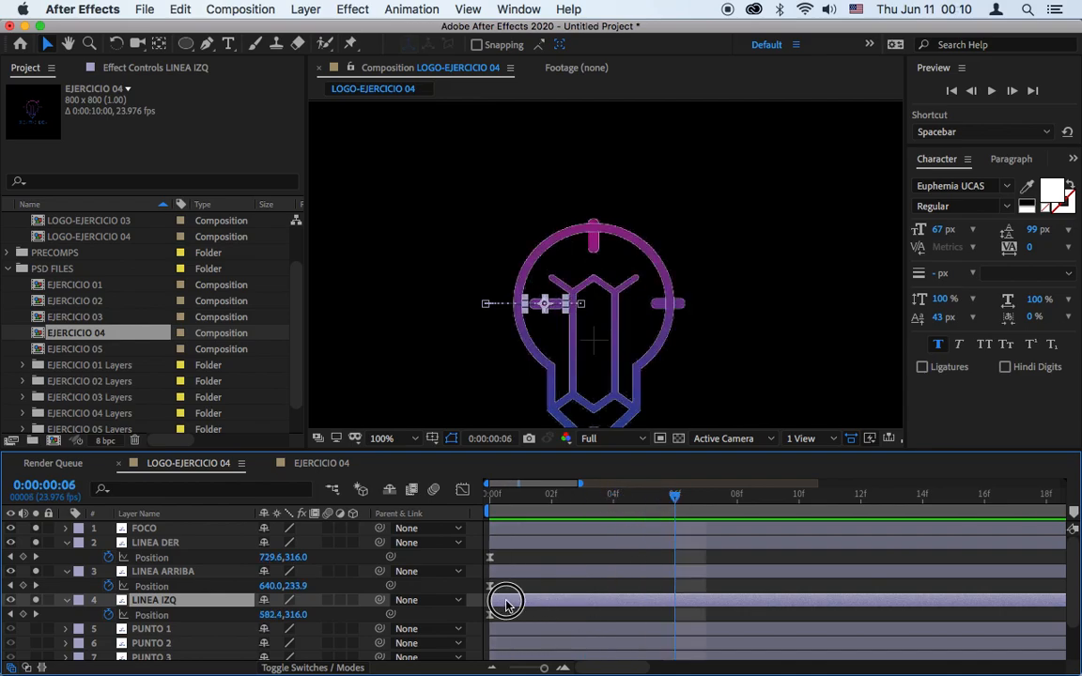
{"action": "left_click_drag", "start_coordinate": [506, 602], "coordinate": [683, 608]}
{"action": "left_click", "coordinate": [604, 570], "text": "shift"}
{"action": "left_click_drag", "start_coordinate": [603, 570], "coordinate": [787, 578]}
{"action": "left_click", "coordinate": [615, 549], "text": "shift"}
{"action": "left_click_drag", "start_coordinate": [615, 548], "coordinate": [824, 552]}
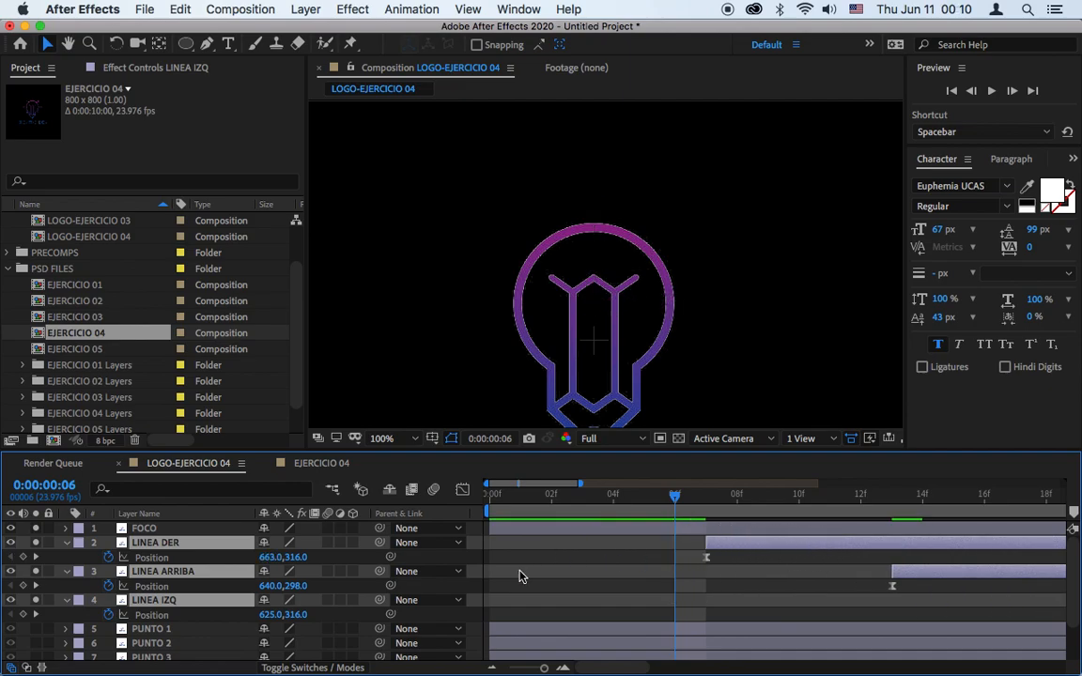
{"action": "left_click_drag", "start_coordinate": [545, 667], "coordinate": [518, 670]}
{"action": "left_click_drag", "start_coordinate": [581, 541], "coordinate": [660, 536]}
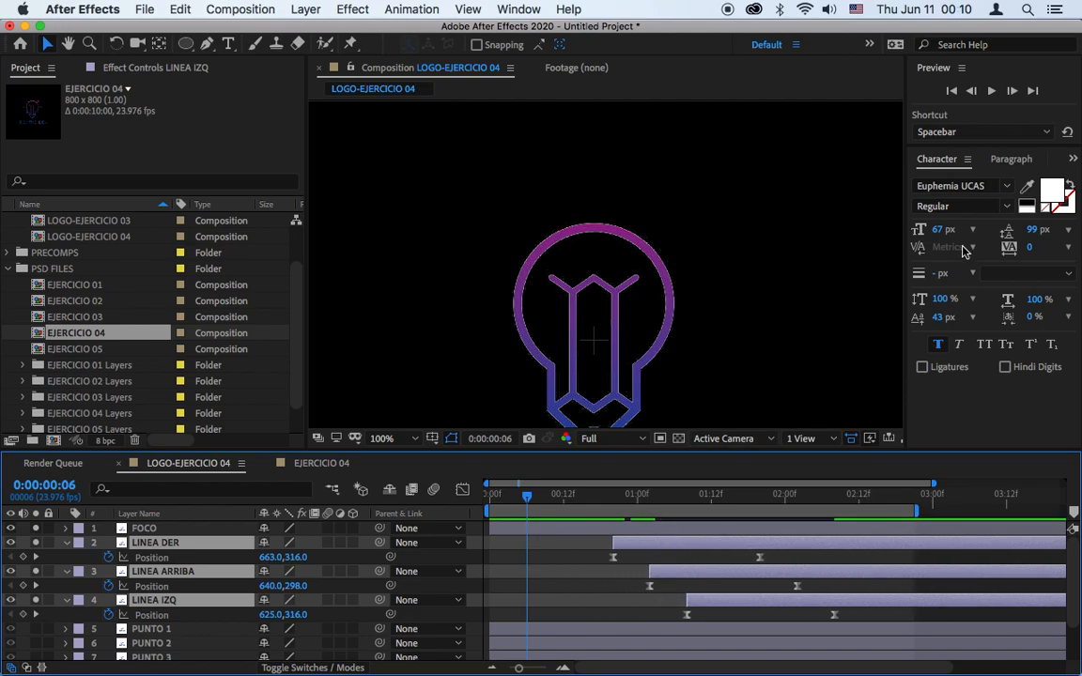
Preview the staggered rays and move the current time to 0:00:01:23.
{"action": "left_click", "coordinate": [989, 91]}
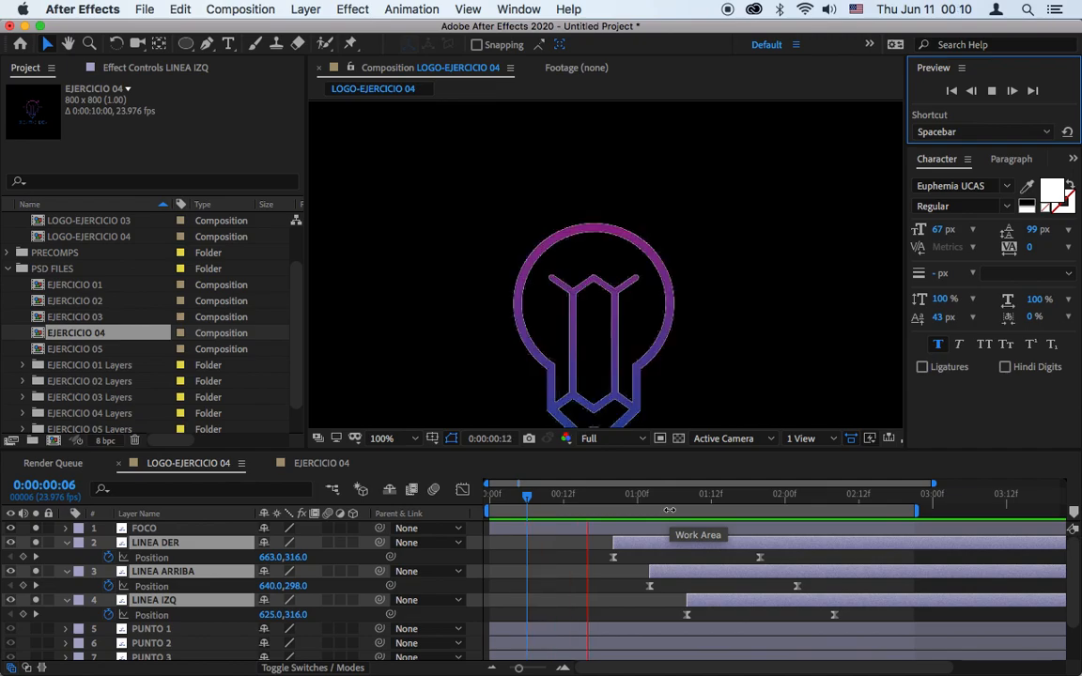
{"action": "key", "text": "space"}
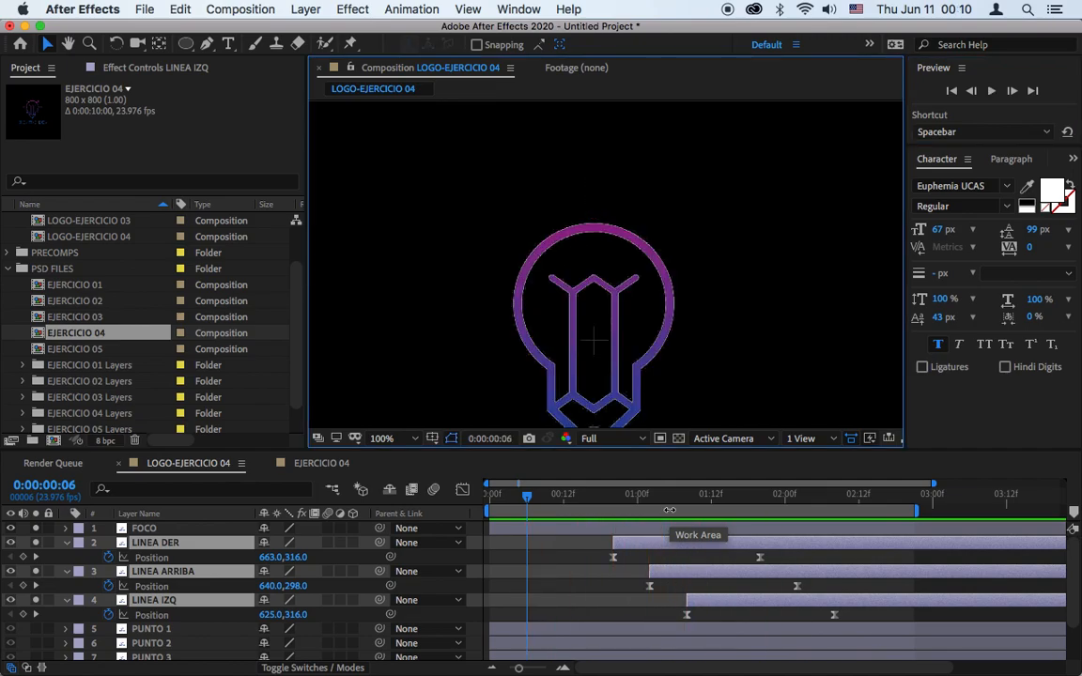
{"action": "left_click_drag", "start_coordinate": [627, 494], "coordinate": [778, 515]}
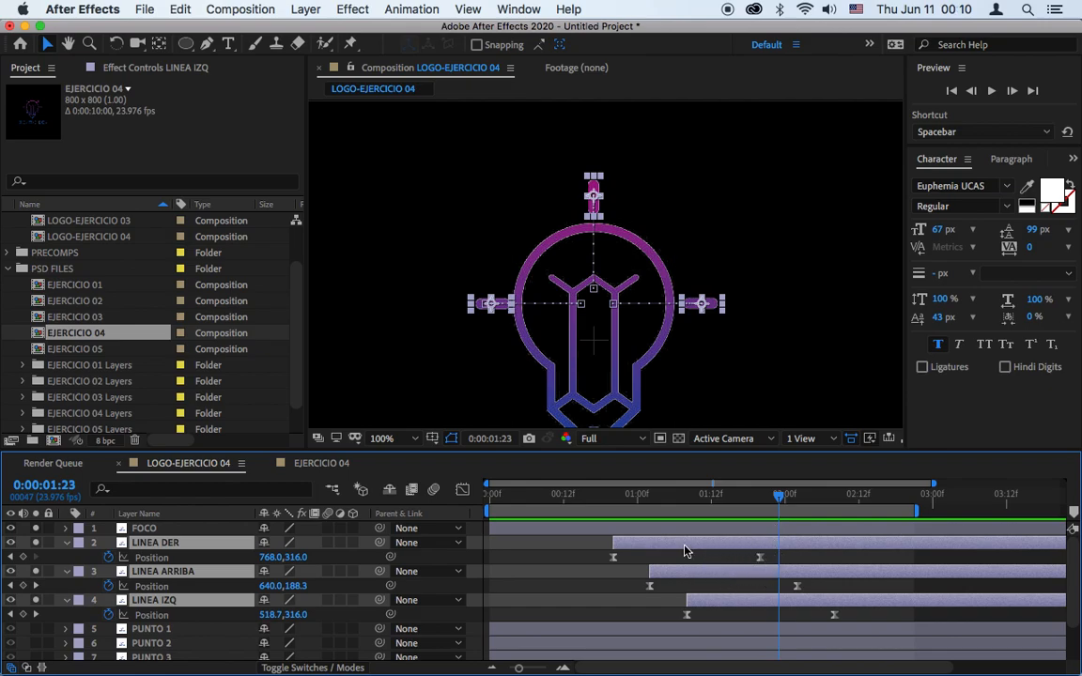
Pre-compose LINEA DER, LINEA ARRIBA and LINEA IZQ into a composition named 3 LINEAS, moving all attributes into it.
{"action": "left_click", "coordinate": [307, 9]}
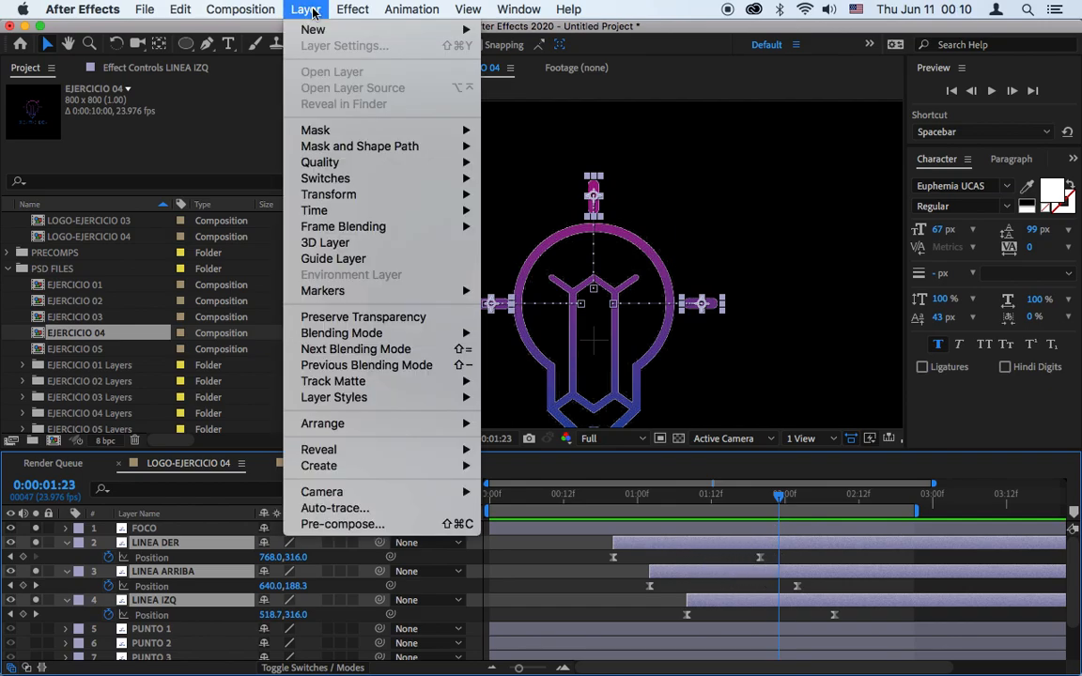
{"action": "left_click", "coordinate": [555, 604]}
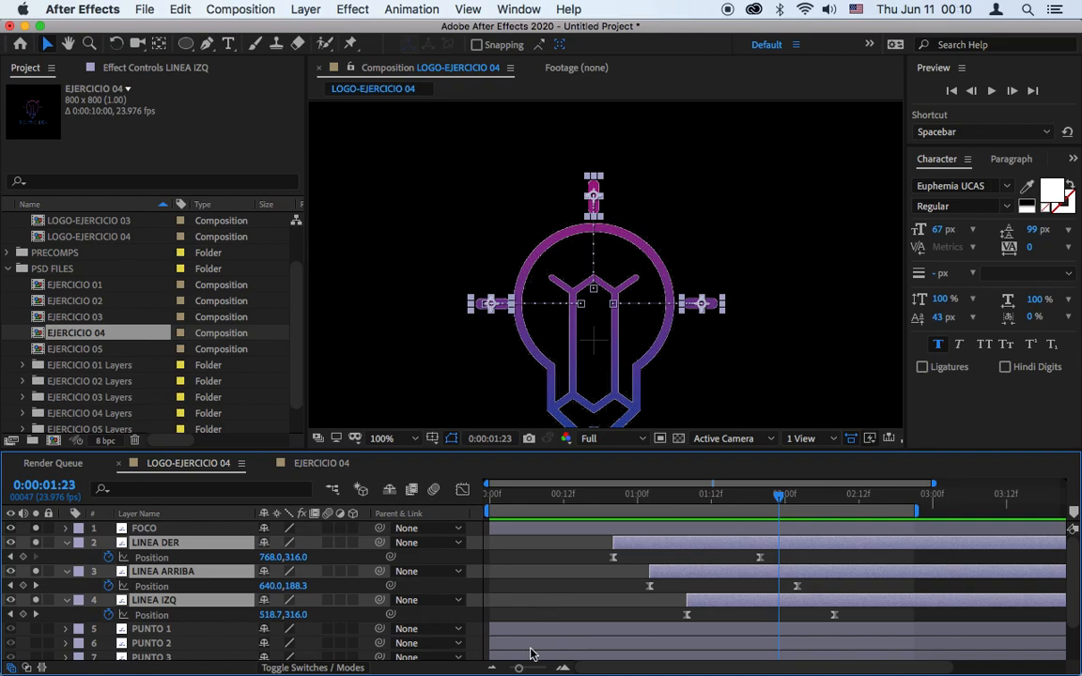
{"action": "left_click", "coordinate": [490, 667]}
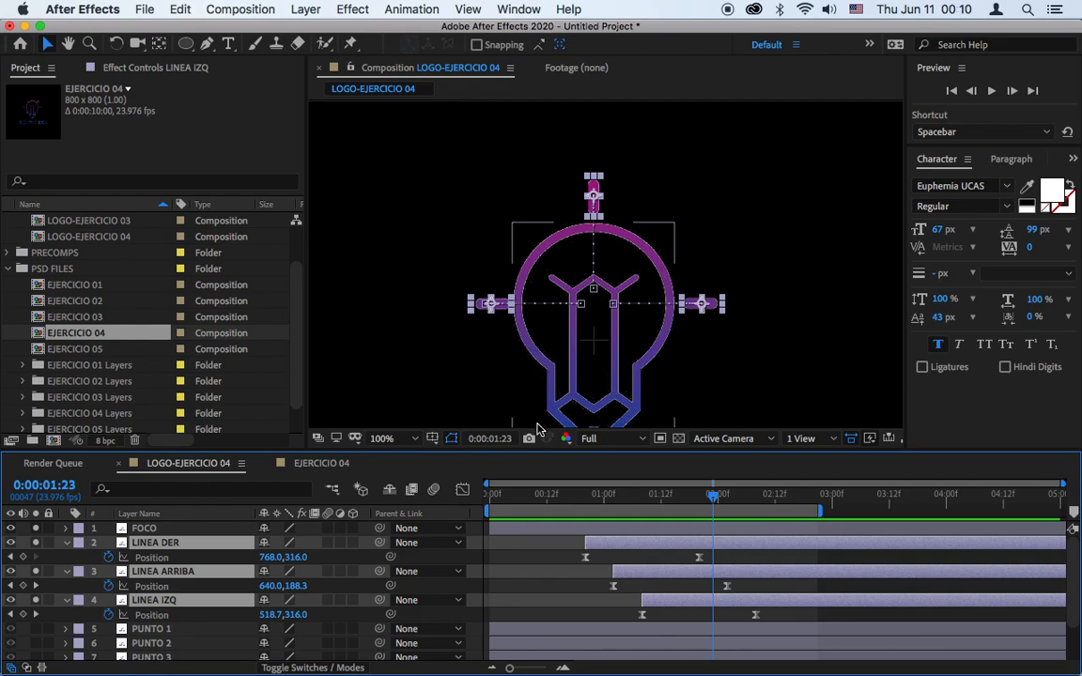
{"action": "left_click_drag", "start_coordinate": [538, 449], "coordinate": [545, 364]}
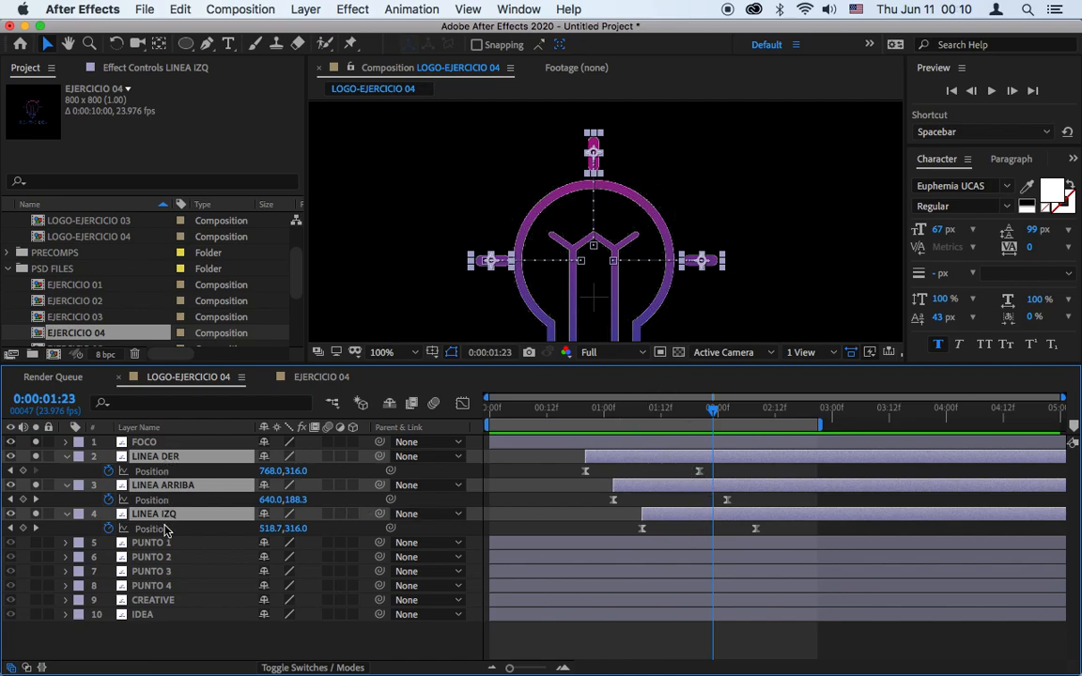
{"action": "left_click", "coordinate": [317, 8]}
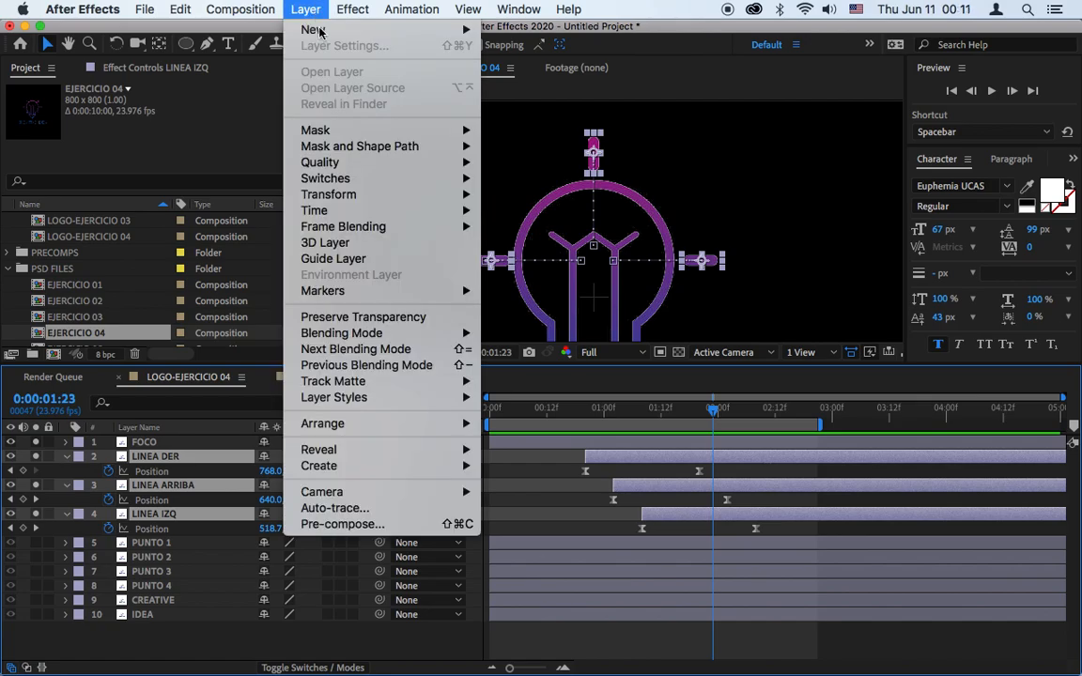
{"action": "left_click", "coordinate": [406, 530]}
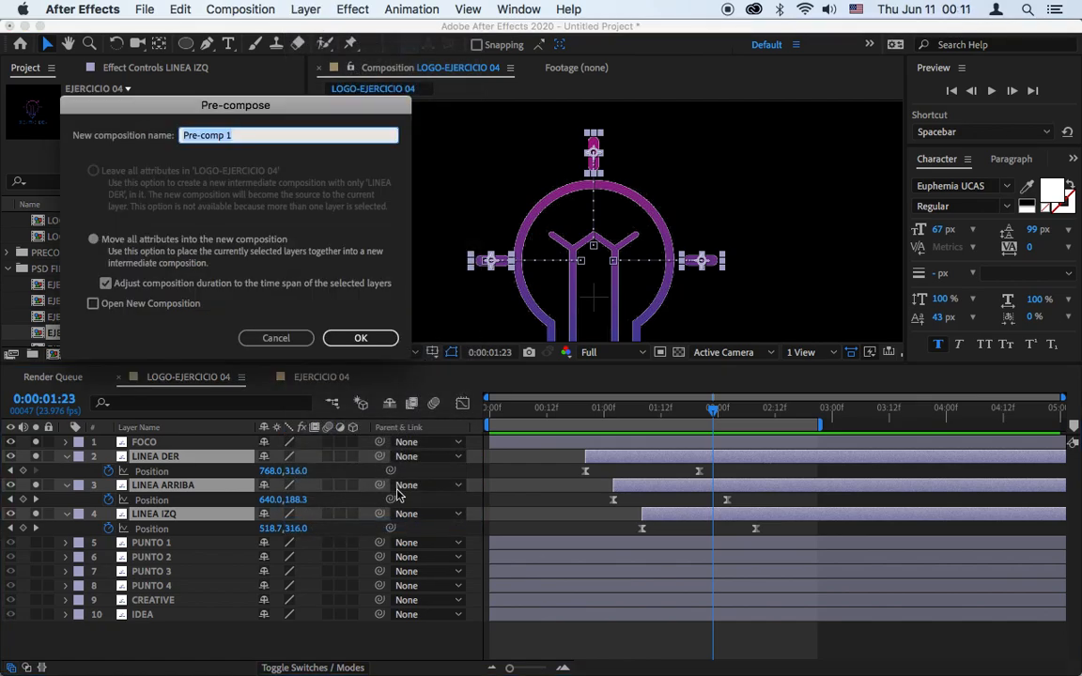
{"action": "type", "text": "LINEAS"}
{"action": "left_click", "coordinate": [360, 337]}
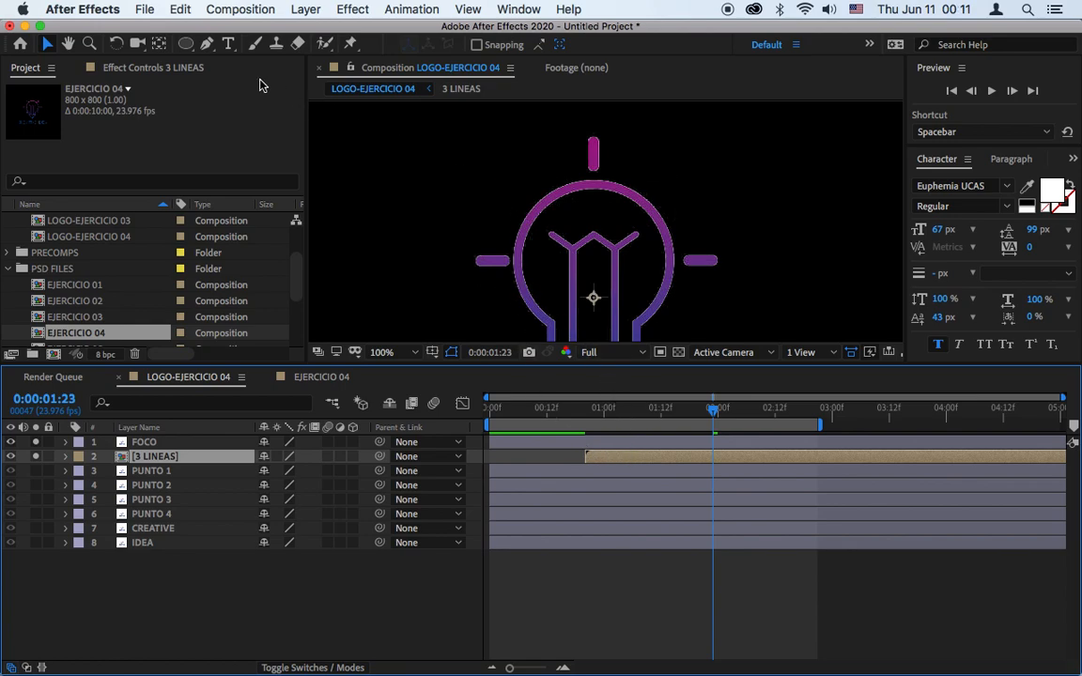
Draw a closed Pen mask on the 3 LINEAS layer that follows the round outline of the bulb.
{"action": "left_click", "coordinate": [207, 45]}
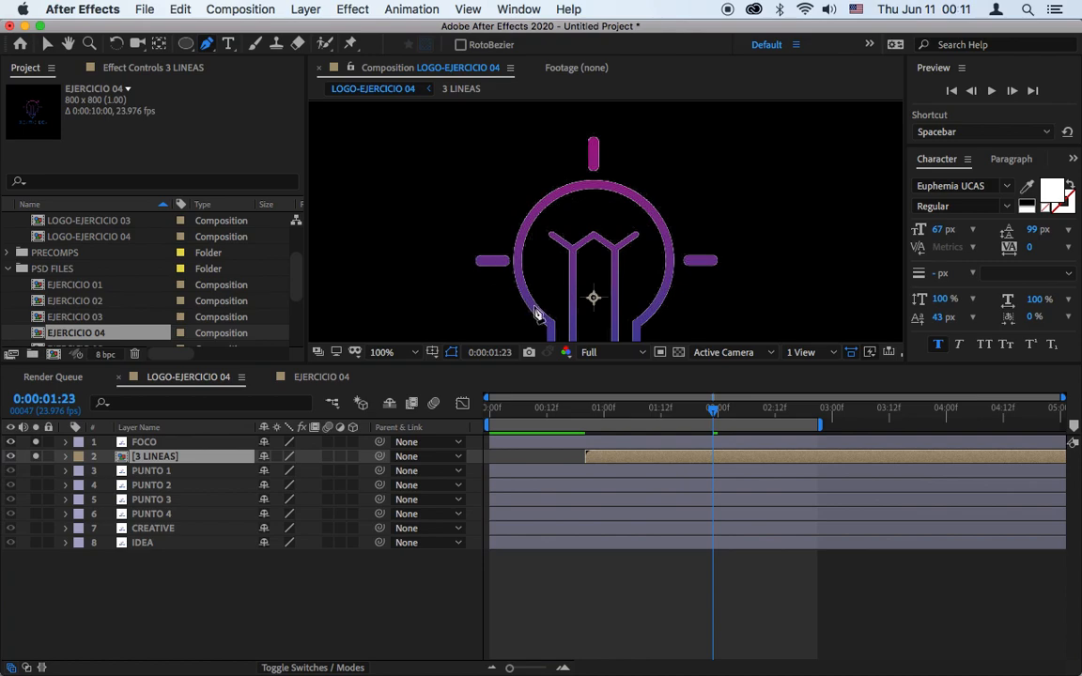
{"action": "left_click", "coordinate": [533, 305]}
{"action": "left_click_drag", "start_coordinate": [518, 244], "coordinate": [523, 226]}
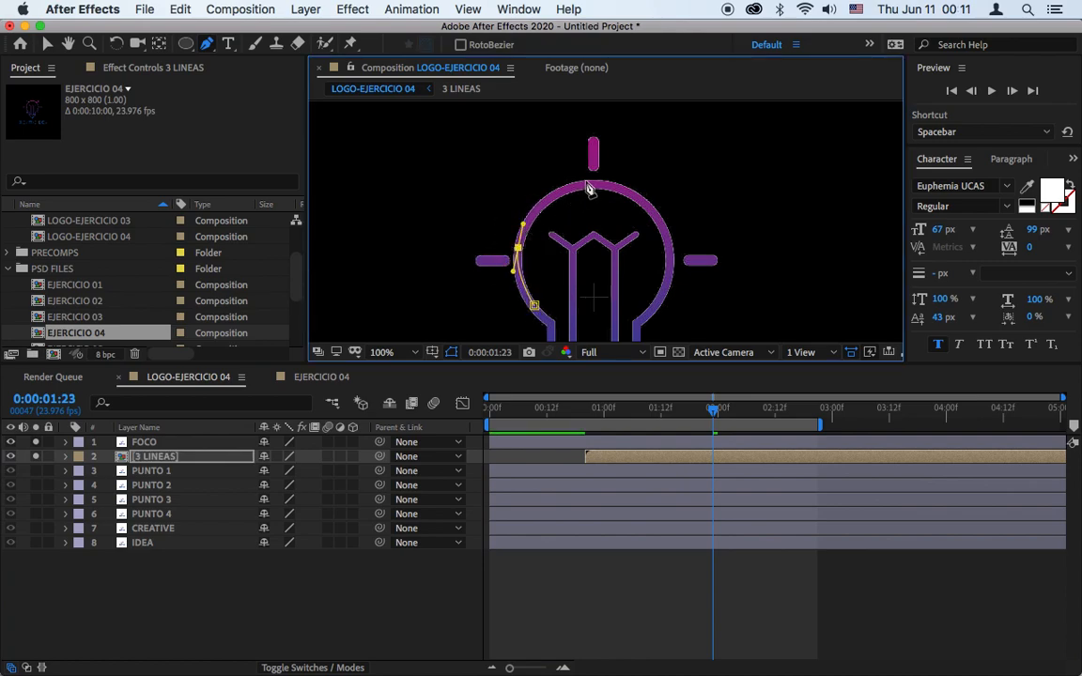
{"action": "left_click_drag", "start_coordinate": [593, 185], "coordinate": [628, 186]}
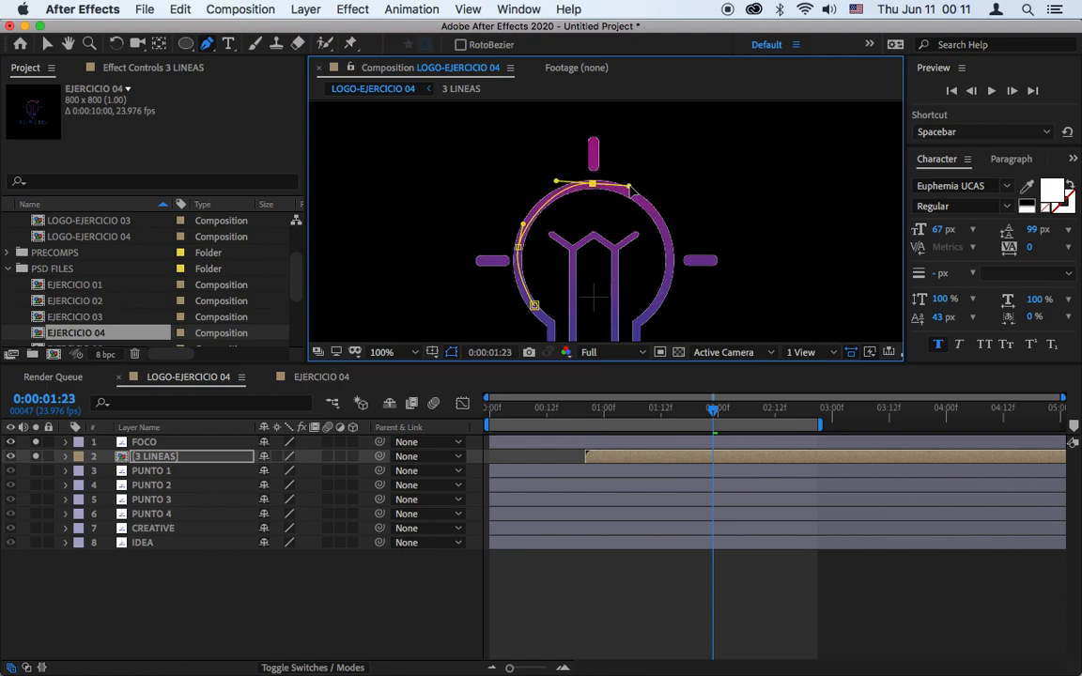
{"action": "left_click_drag", "start_coordinate": [670, 252], "coordinate": [671, 295]}
{"action": "left_click", "coordinate": [643, 322]}
{"action": "scroll", "coordinate": [643, 322], "scroll_direction": "down", "scroll_amount": 3}
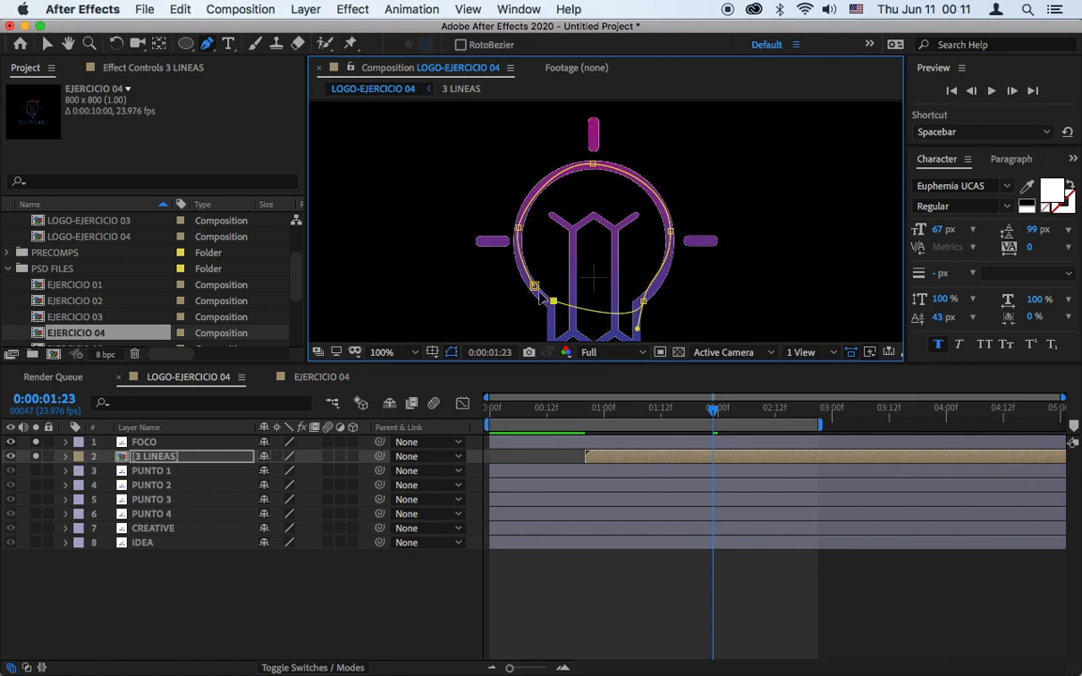
{"action": "left_click_drag", "start_coordinate": [535, 285], "coordinate": [554, 298]}
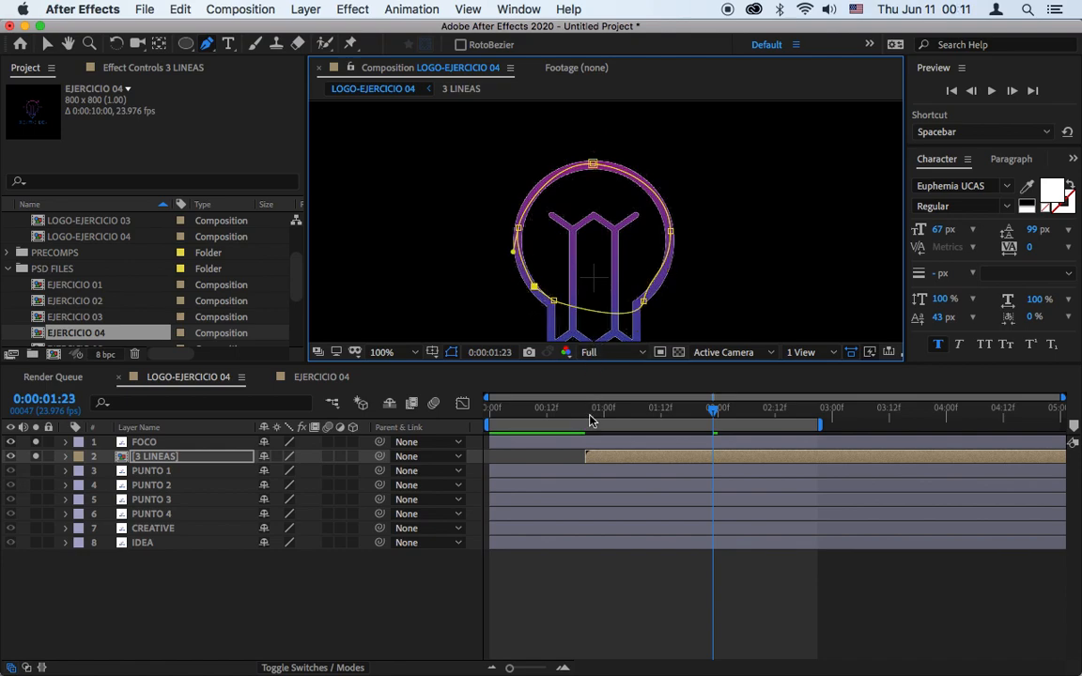
Preview the animation with the masked 3 LINEAS layer.
{"action": "left_click", "coordinate": [150, 442]}
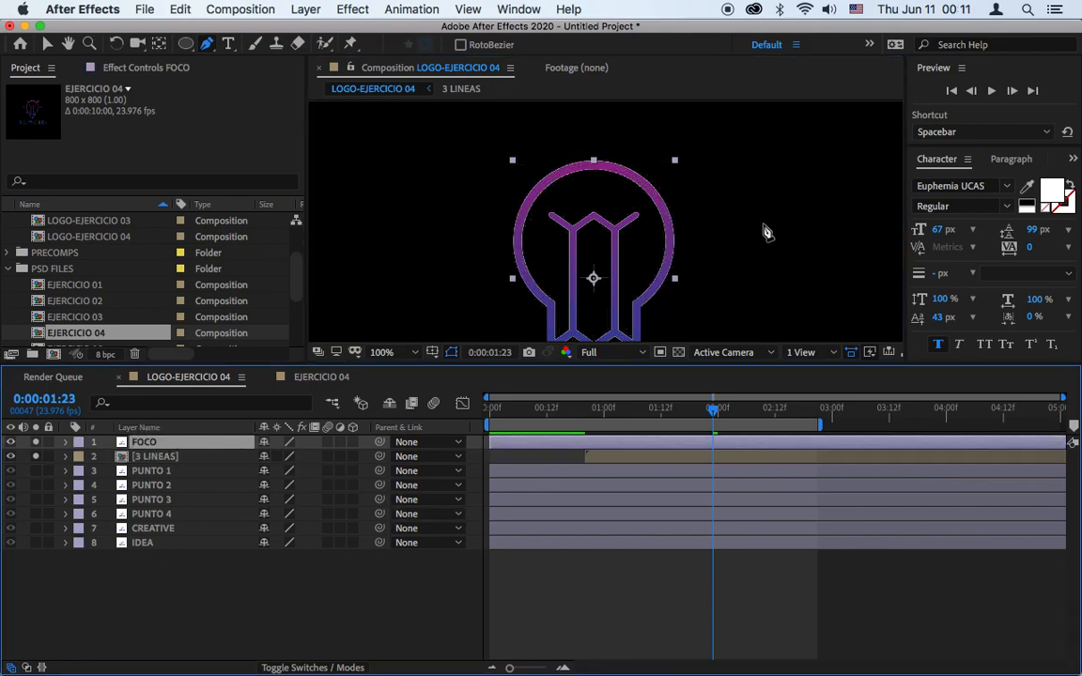
{"action": "left_click", "coordinate": [992, 91]}
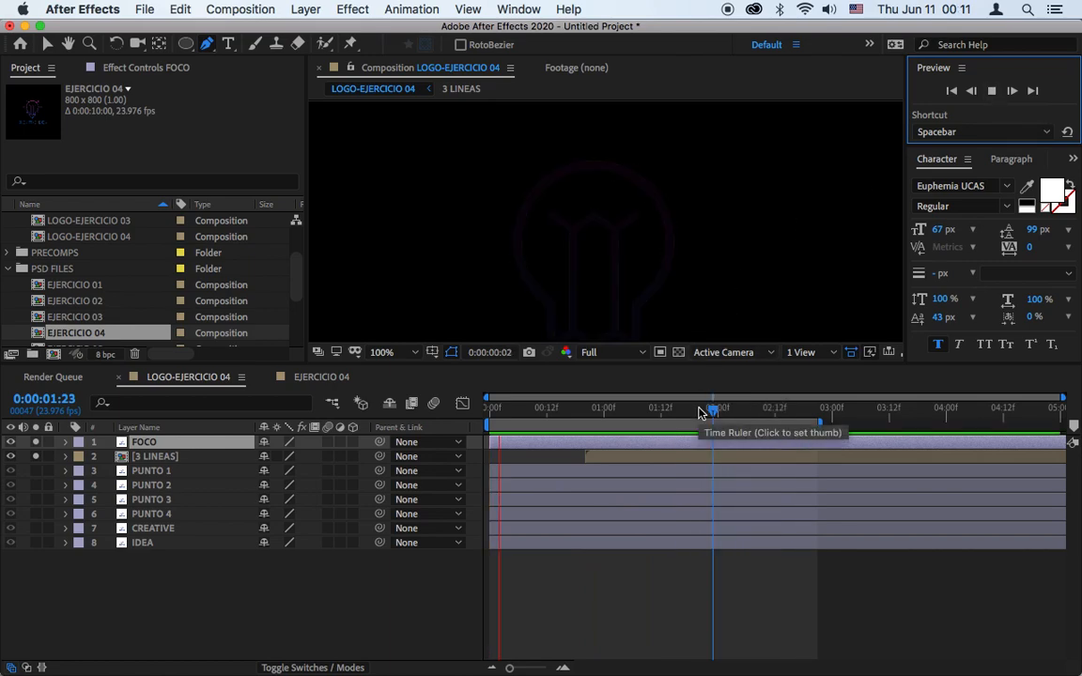
{"action": "left_click", "coordinate": [616, 458]}
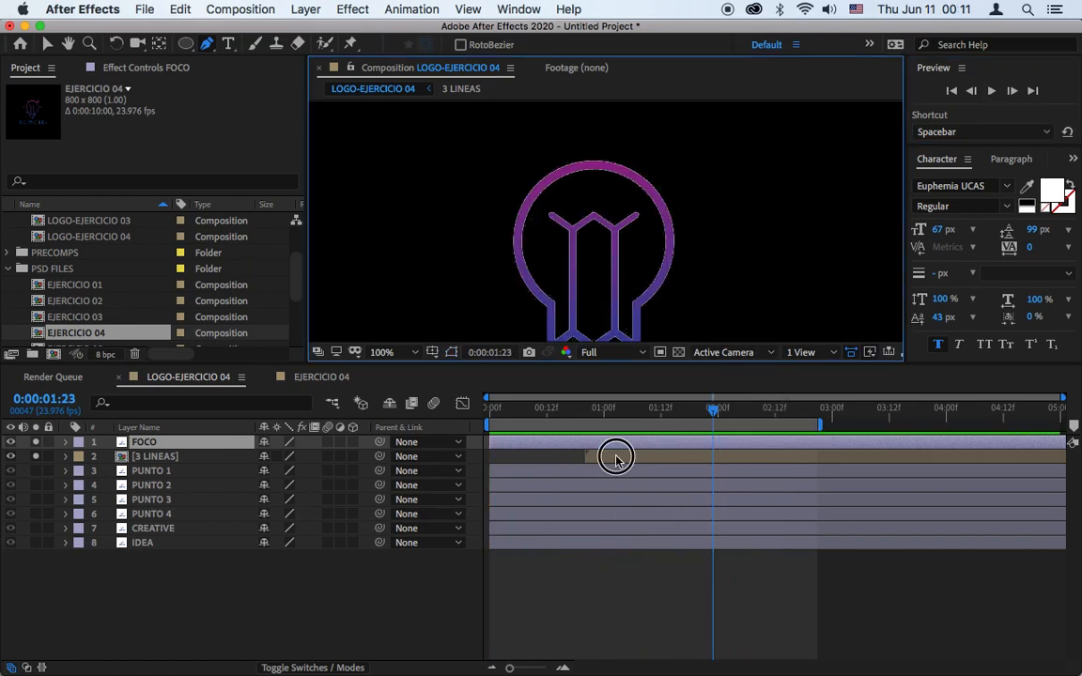
Invert Mask 1 on the 3 LINEAS layer, keeping its mode at Add.
{"action": "left_click", "coordinate": [66, 457]}
{"action": "left_click", "coordinate": [81, 471]}
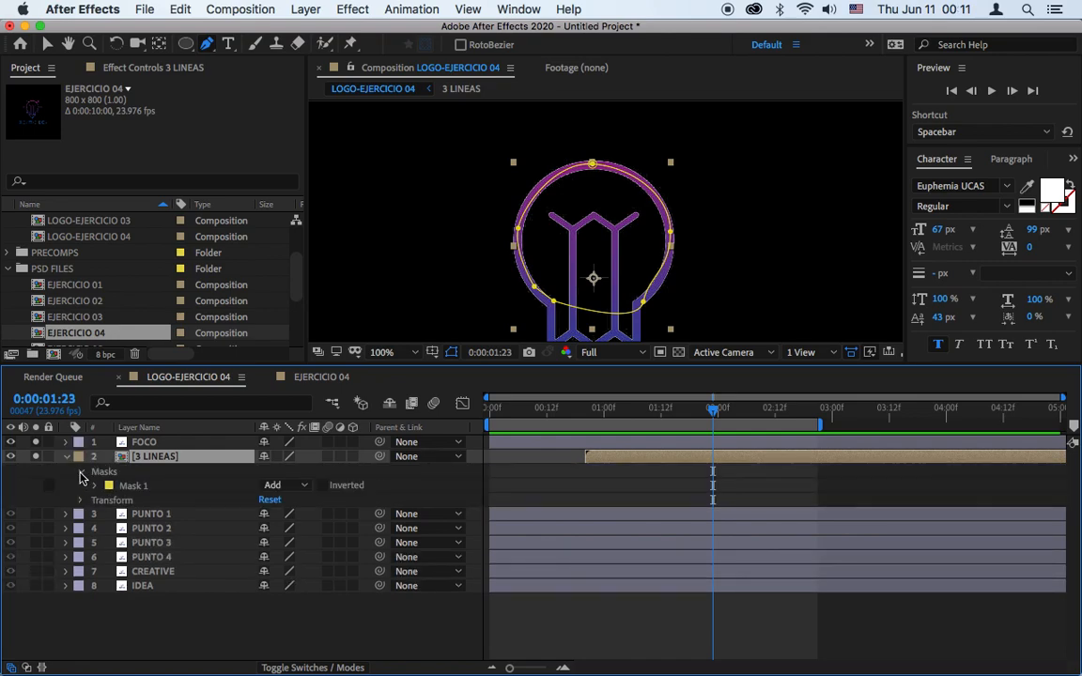
{"action": "left_click", "coordinate": [294, 492]}
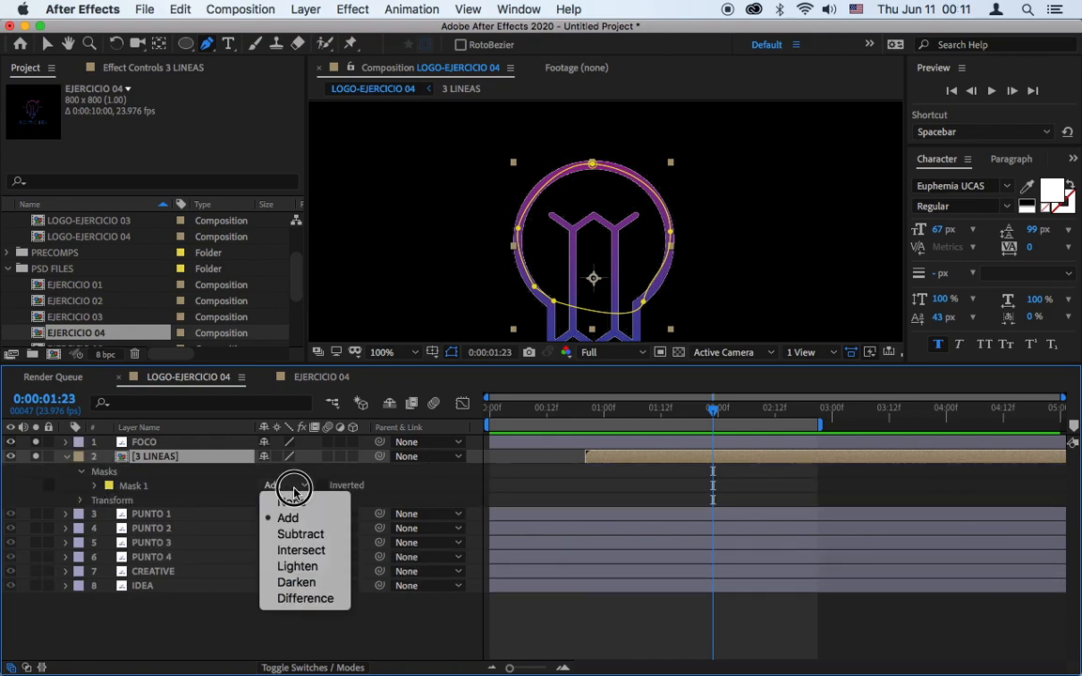
{"action": "left_click", "coordinate": [288, 492]}
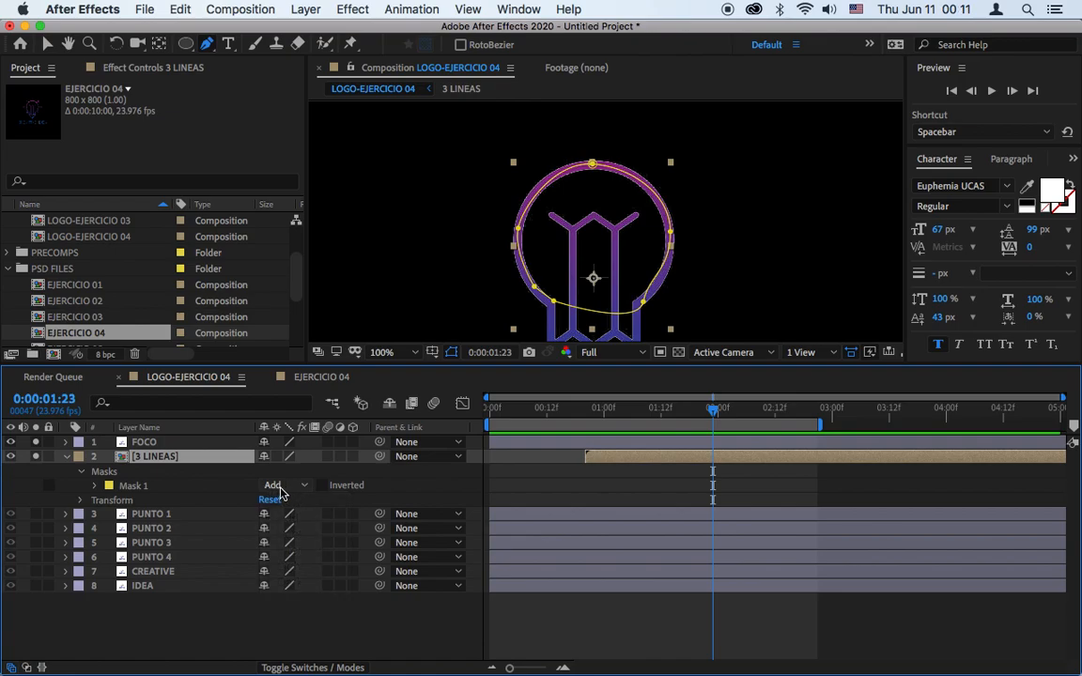
{"action": "left_click", "coordinate": [323, 487]}
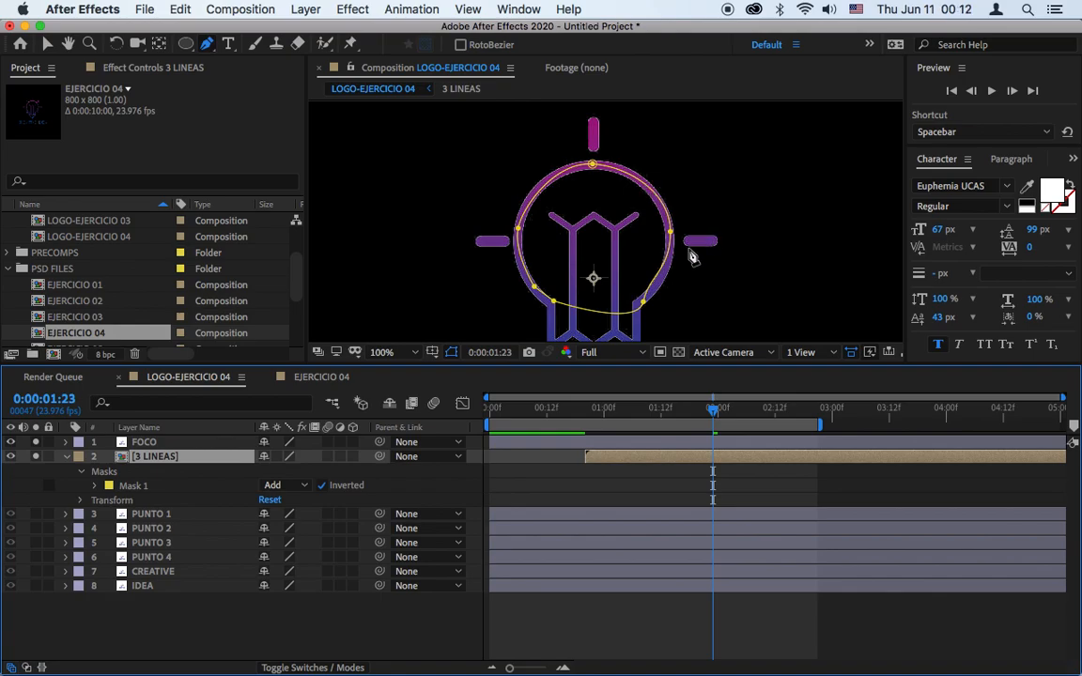
Preview the animation with the inverted mask on the 3 LINEAS layer.
{"action": "left_click", "coordinate": [990, 91]}
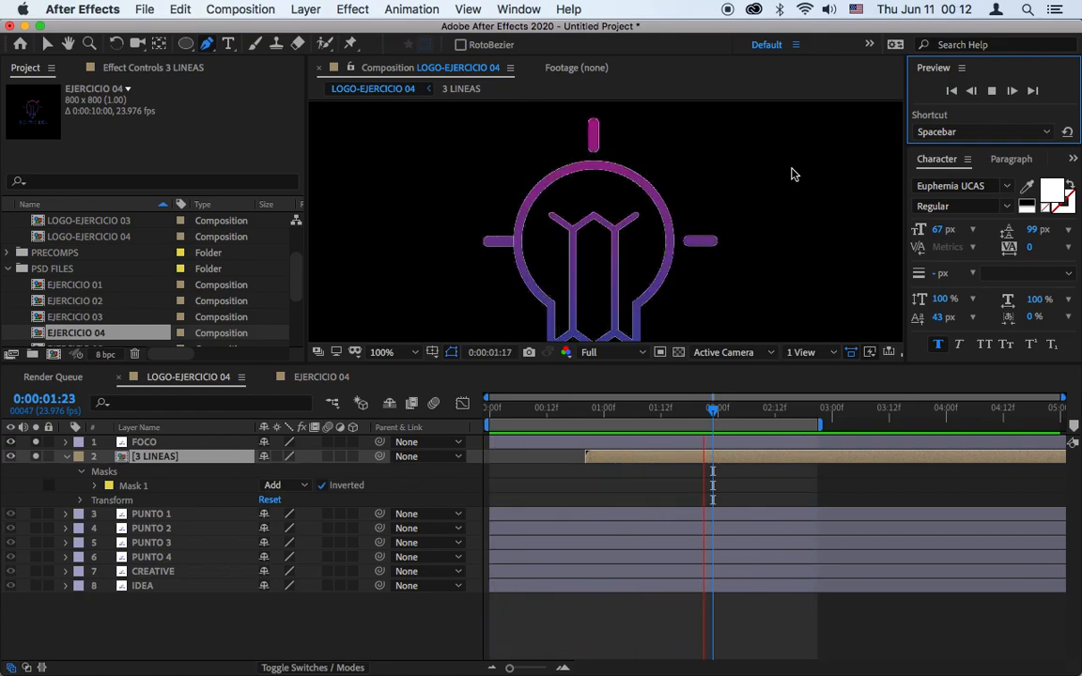
{"action": "key", "text": "XF86AudioLowerVolume"}
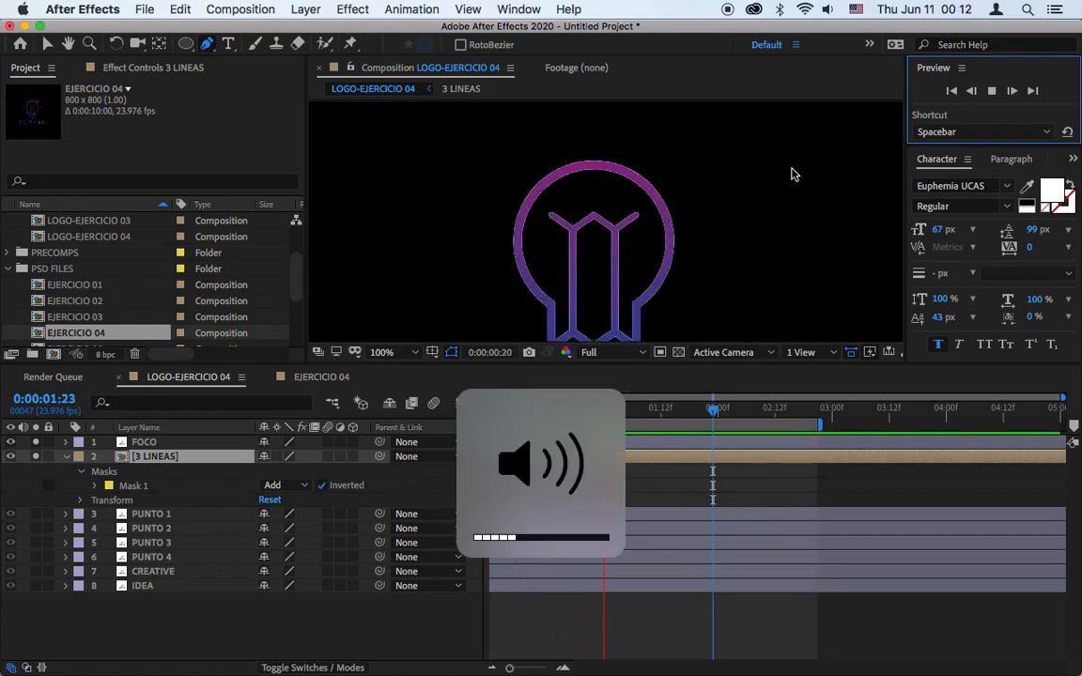
{"action": "left_click", "coordinate": [791, 173]}
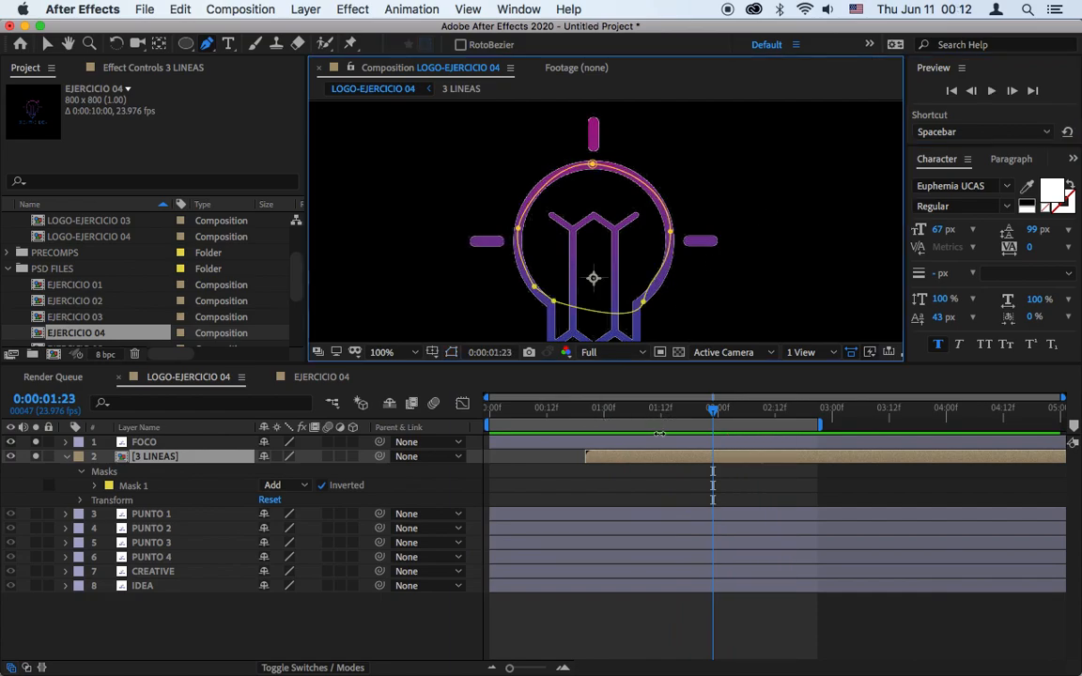
Shift the 3 LINEAS layer to start at about 0:00:00:13, check it at 0:00:02:06, and turn off solo for FOCO and 3 LINEAS.
{"action": "left_click_drag", "start_coordinate": [623, 456], "coordinate": [591, 461]}
{"action": "left_click_drag", "start_coordinate": [555, 410], "coordinate": [747, 442]}
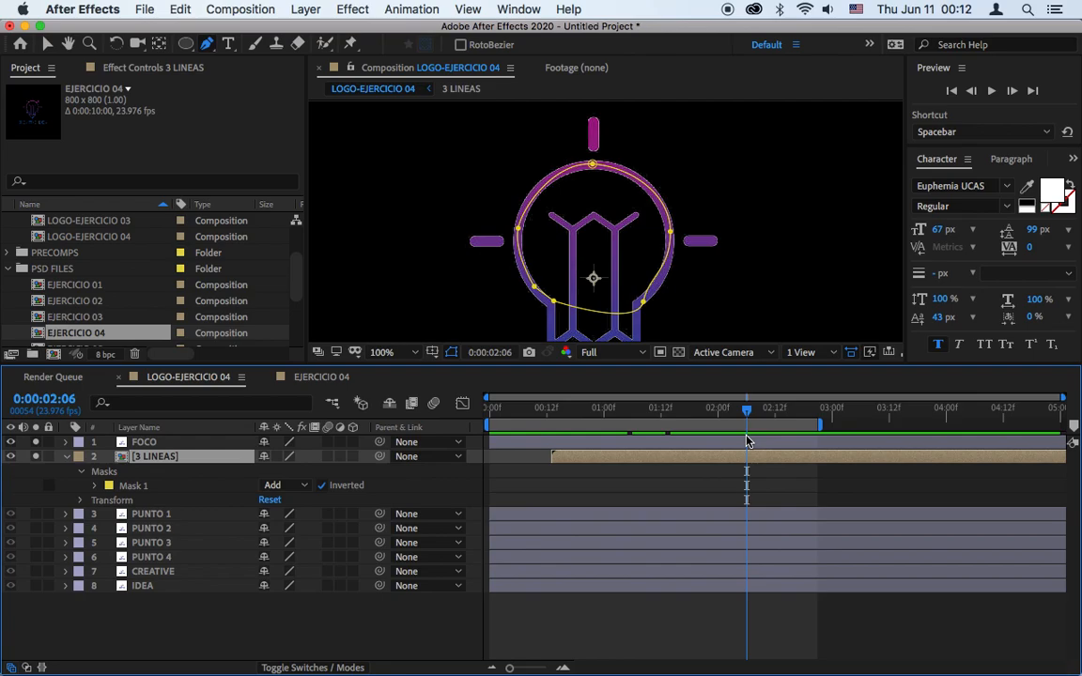
{"action": "left_click", "coordinate": [583, 484]}
{"action": "left_click_drag", "start_coordinate": [38, 460], "coordinate": [37, 442]}
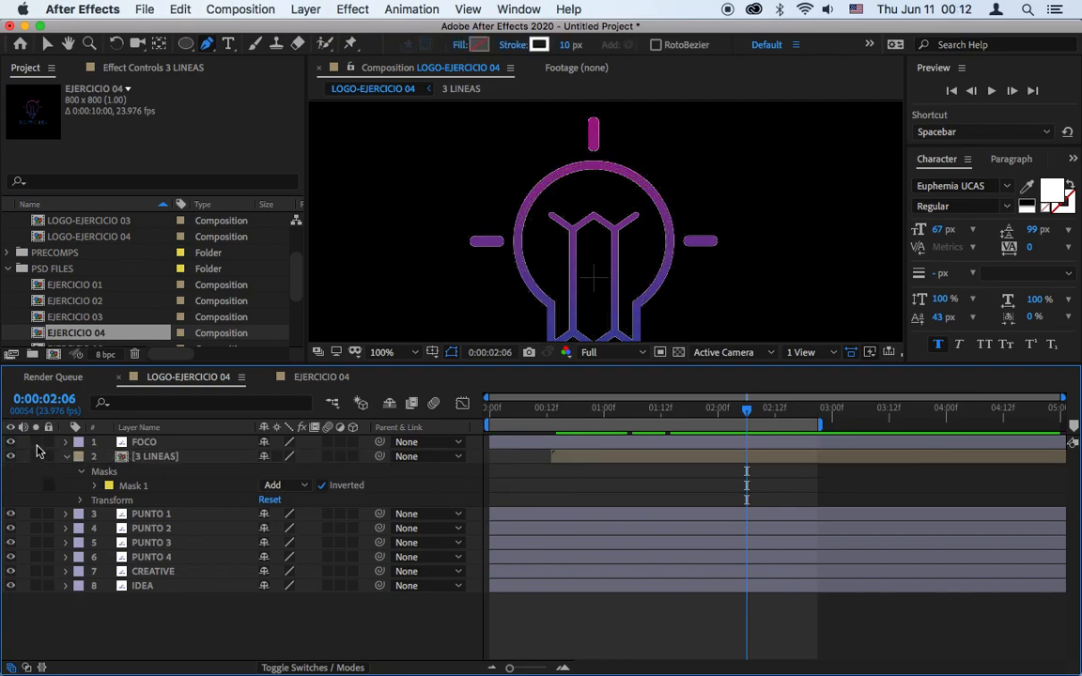
Add Position keyframes at 0:00:01:00 to the layers PUNTO 1, PUNTO 2, PUNTO 3 and PUNTO 4.
{"action": "left_click", "coordinate": [150, 514]}
{"action": "left_click", "coordinate": [152, 543], "text": "shift"}
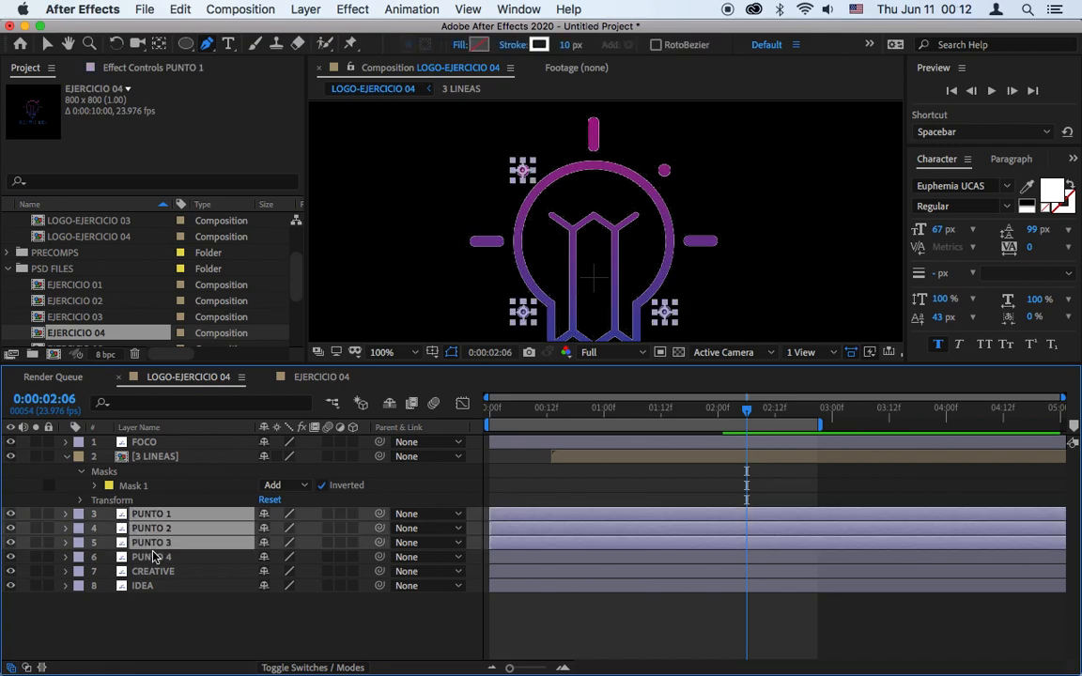
{"action": "left_click", "coordinate": [153, 555], "text": "shift"}
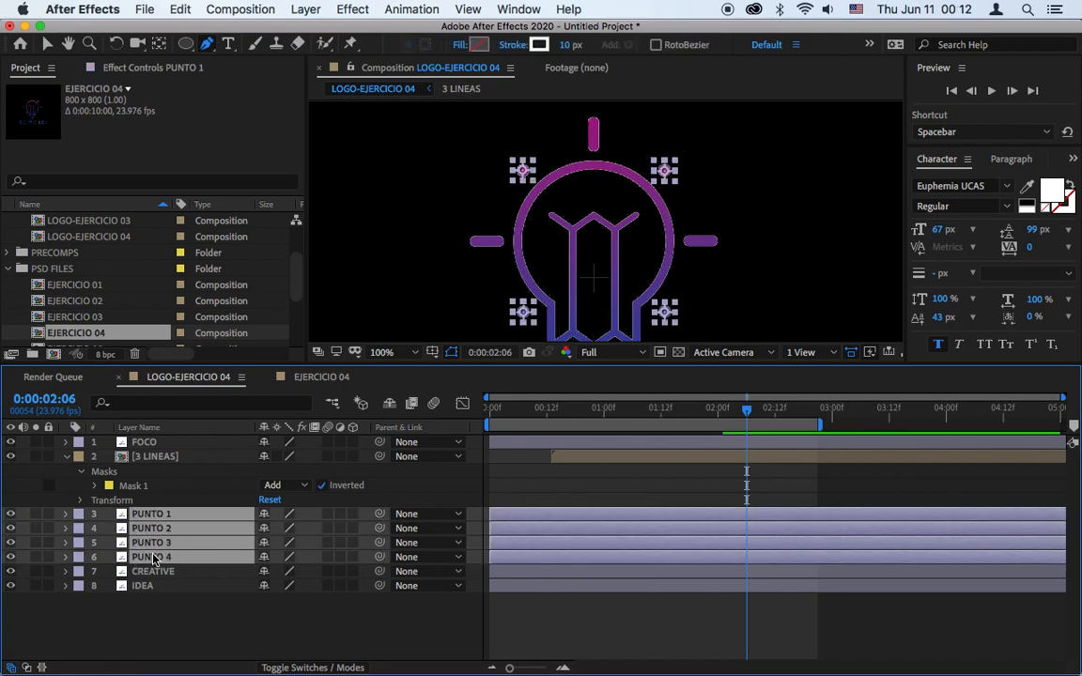
{"action": "left_click", "coordinate": [46, 47]}
{"action": "left_click", "coordinate": [522, 478]}
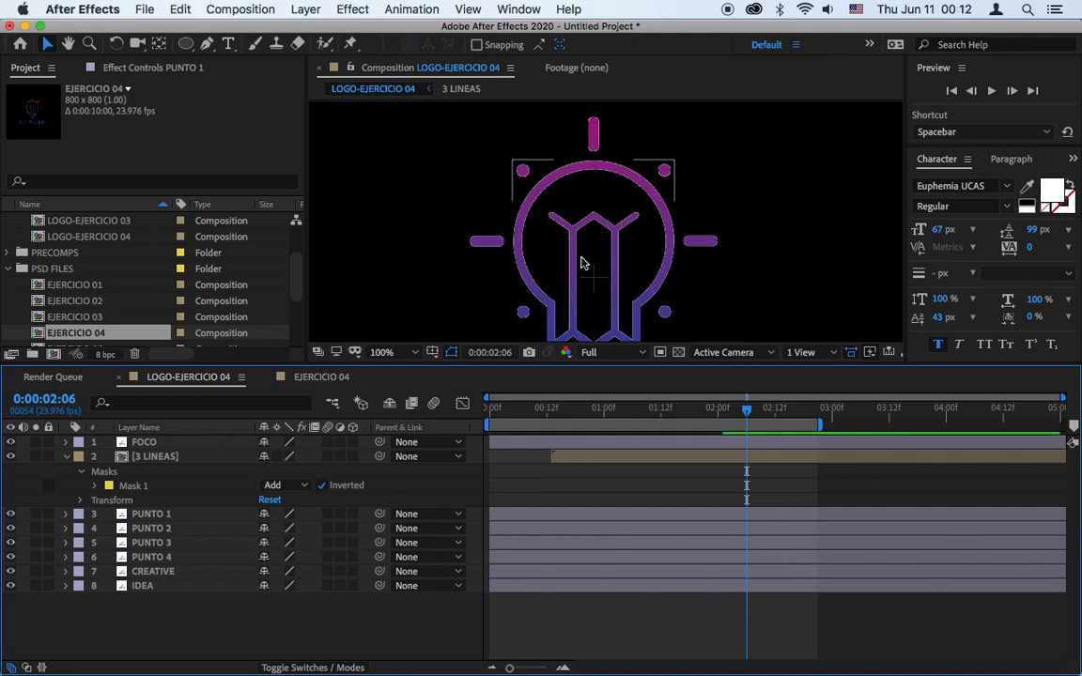
{"action": "left_click", "coordinate": [155, 515]}
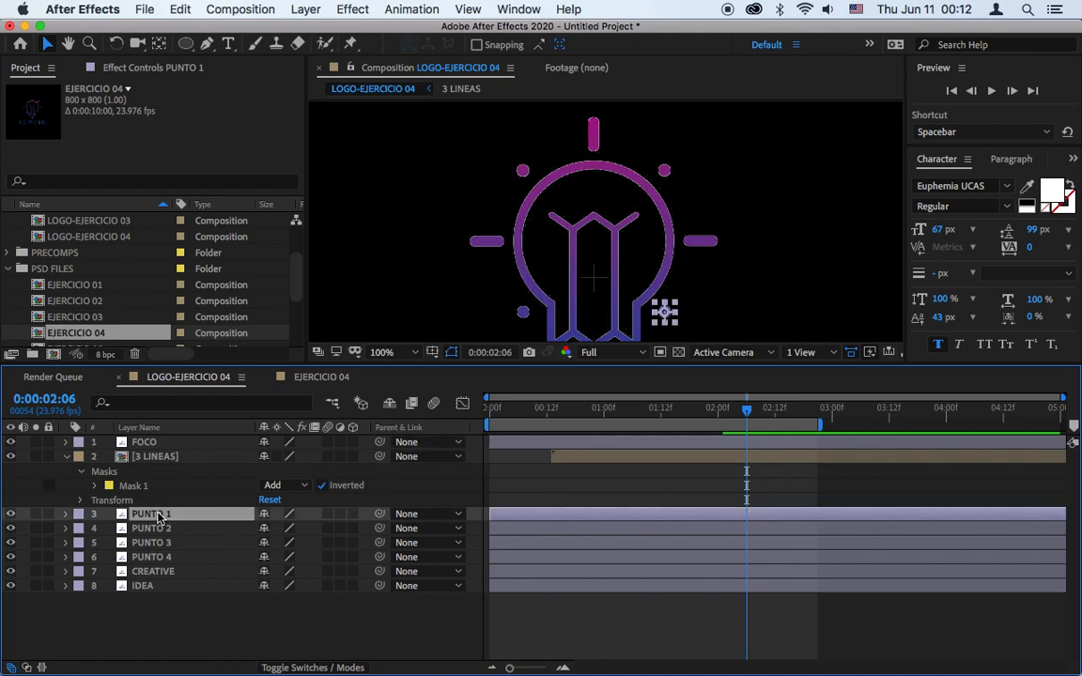
{"action": "left_click", "coordinate": [156, 557], "text": "shift"}
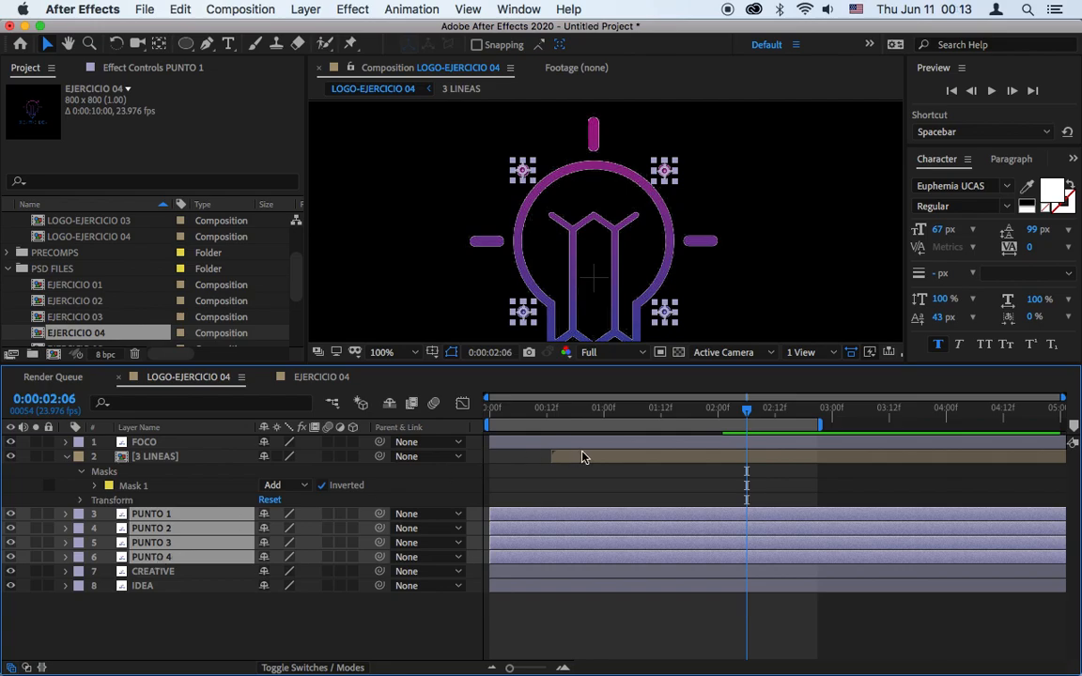
{"action": "key", "text": "p"}
{"action": "left_click_drag", "start_coordinate": [541, 414], "coordinate": [604, 421]}
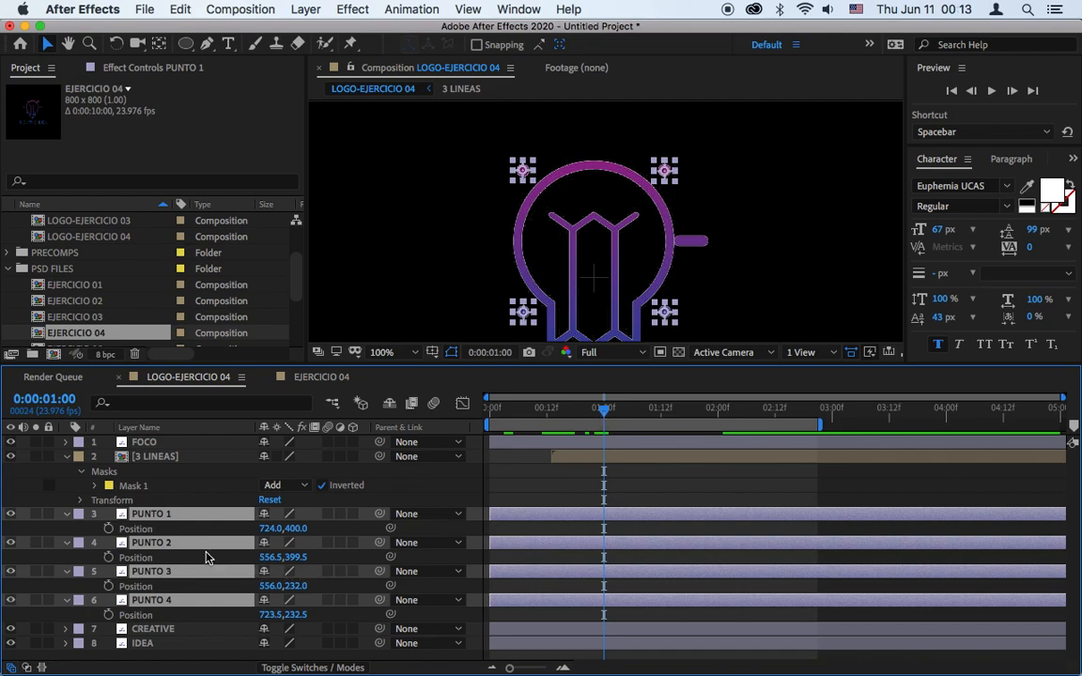
{"action": "left_click", "coordinate": [109, 529]}
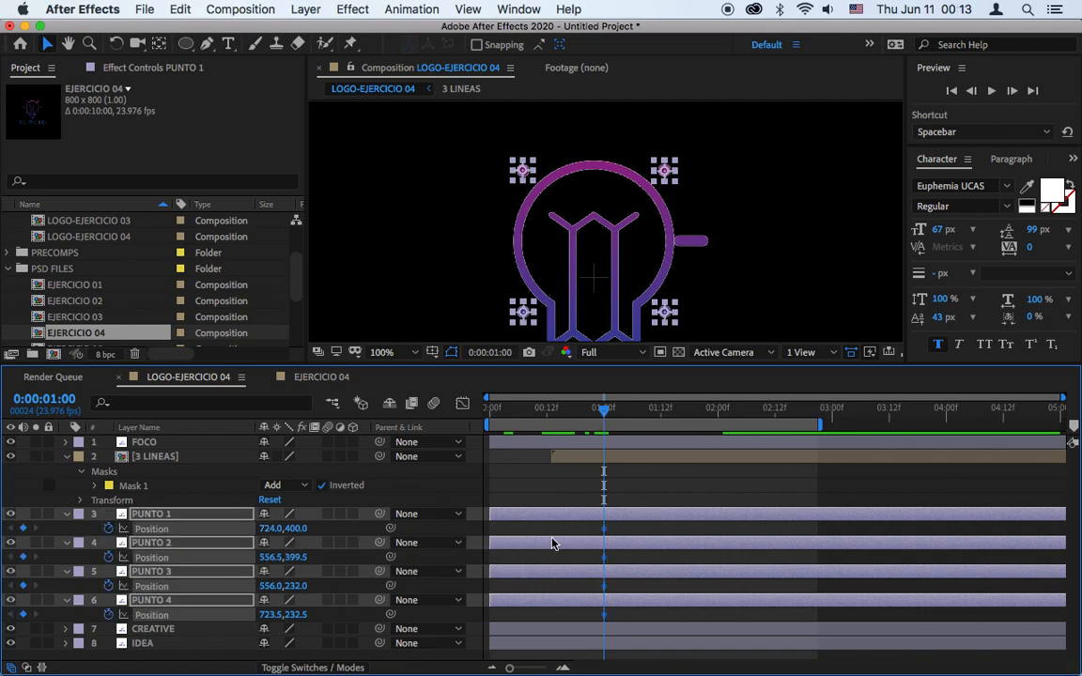
At 0:00:00:00, set PUNTO 1's Position to 640.0, 329.0 so it starts in the bulb's centre.
{"action": "left_click_drag", "start_coordinate": [531, 421], "coordinate": [470, 425]}
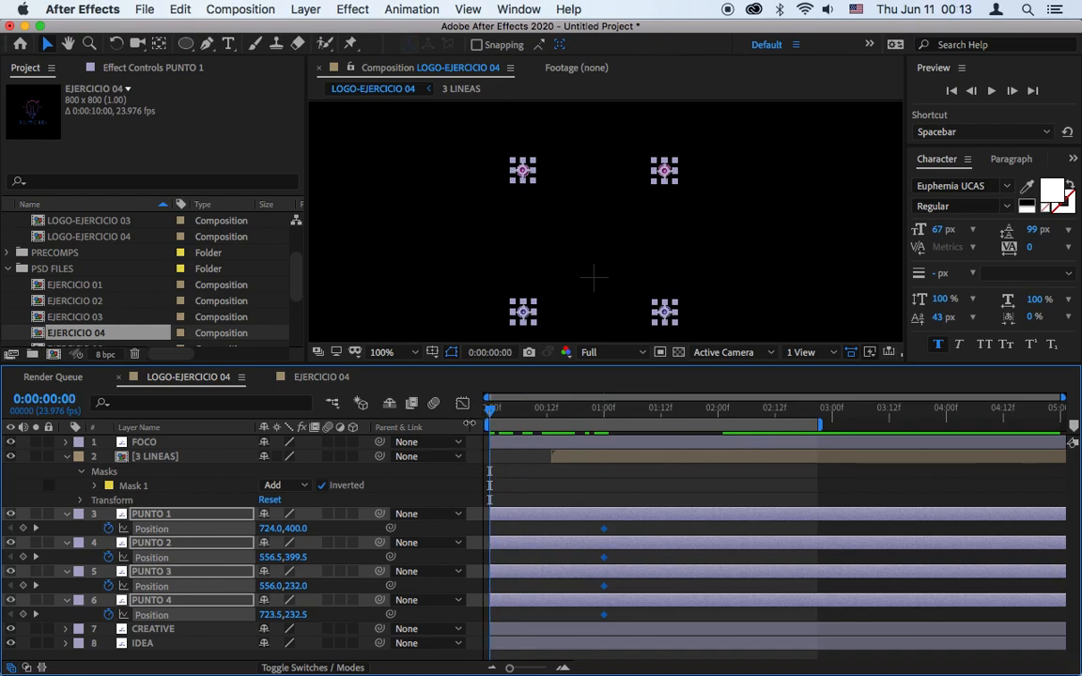
{"action": "left_click", "coordinate": [523, 489]}
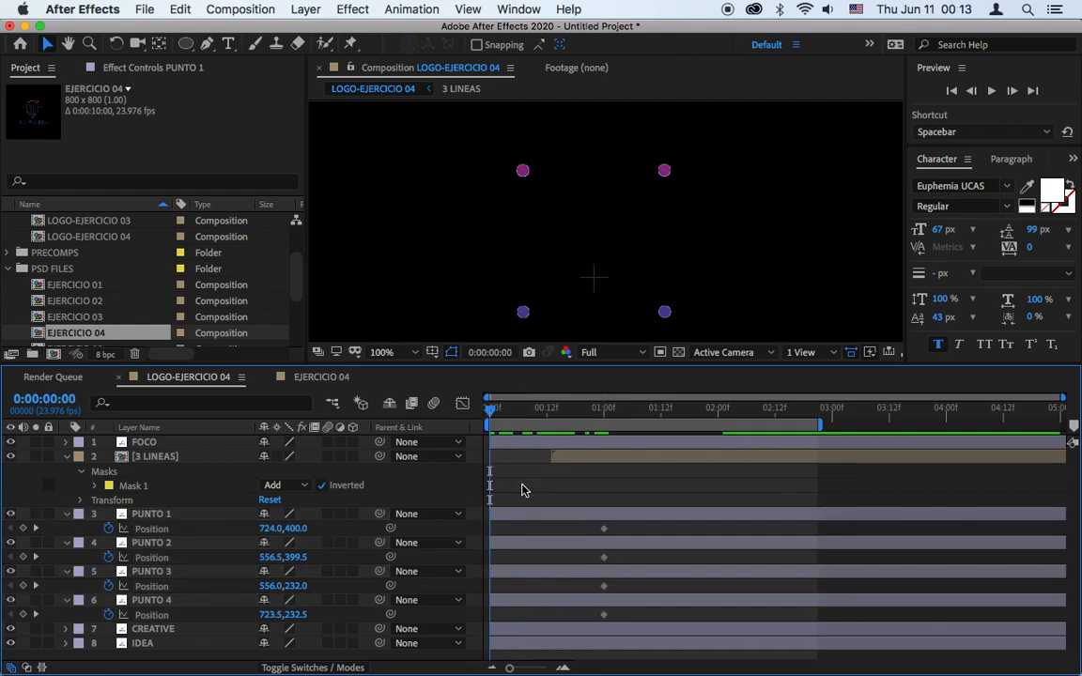
{"action": "left_click", "coordinate": [162, 514]}
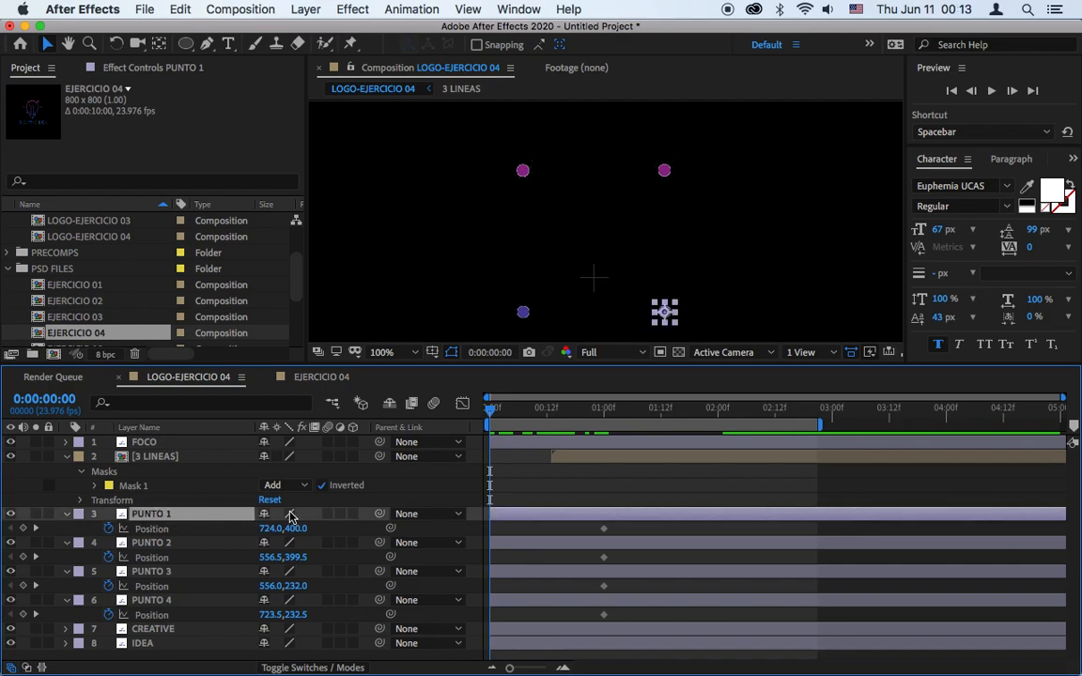
{"action": "left_click_drag", "start_coordinate": [287, 529], "coordinate": [210, 536]}
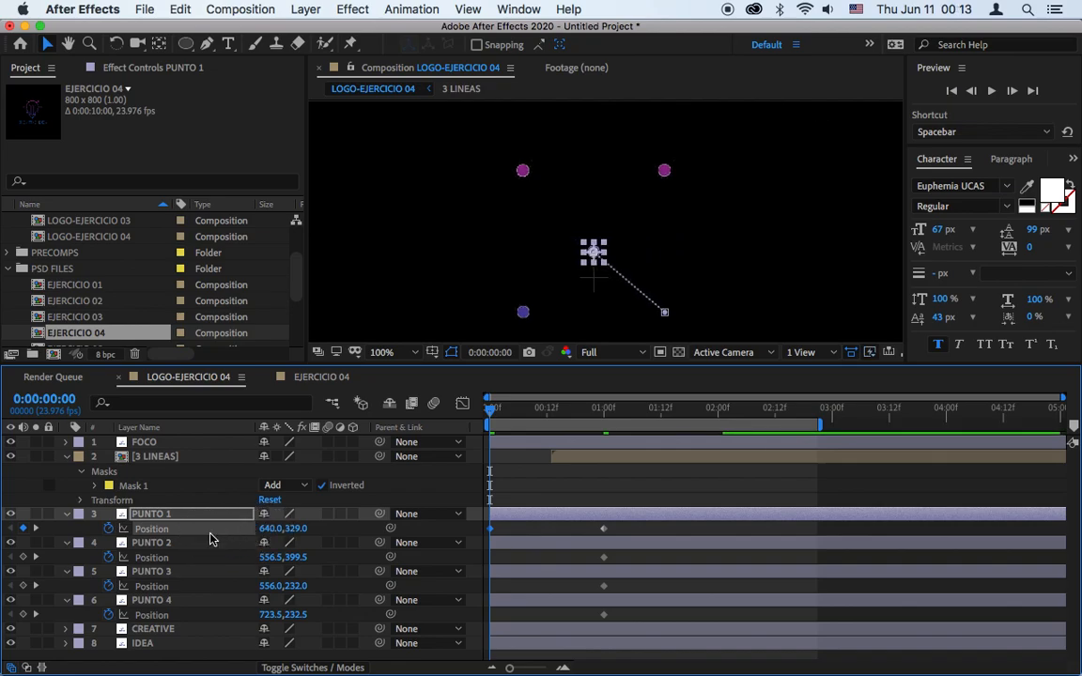
Copy PUNTO 1's starting Position keyframe to PUNTO 2, PUNTO 3 and PUNTO 4 at 0:00:00:00.
{"action": "left_click_drag", "start_coordinate": [271, 559], "coordinate": [319, 560]}
{"action": "left_click", "coordinate": [487, 531]}
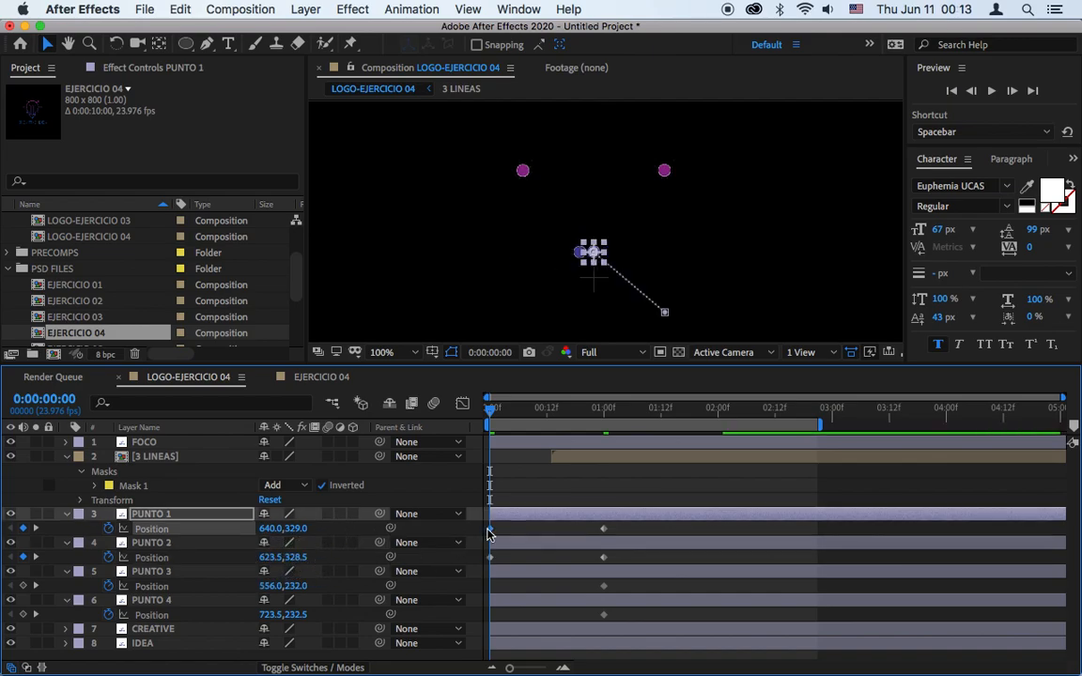
{"action": "left_click", "coordinate": [517, 535]}
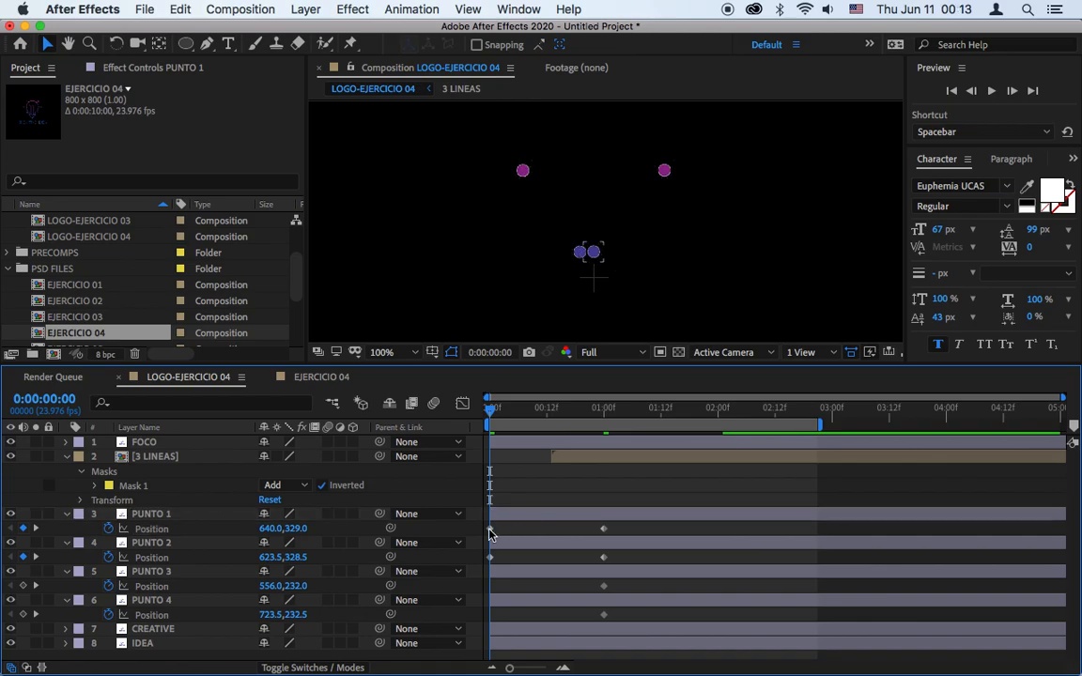
{"action": "left_click", "coordinate": [489, 532]}
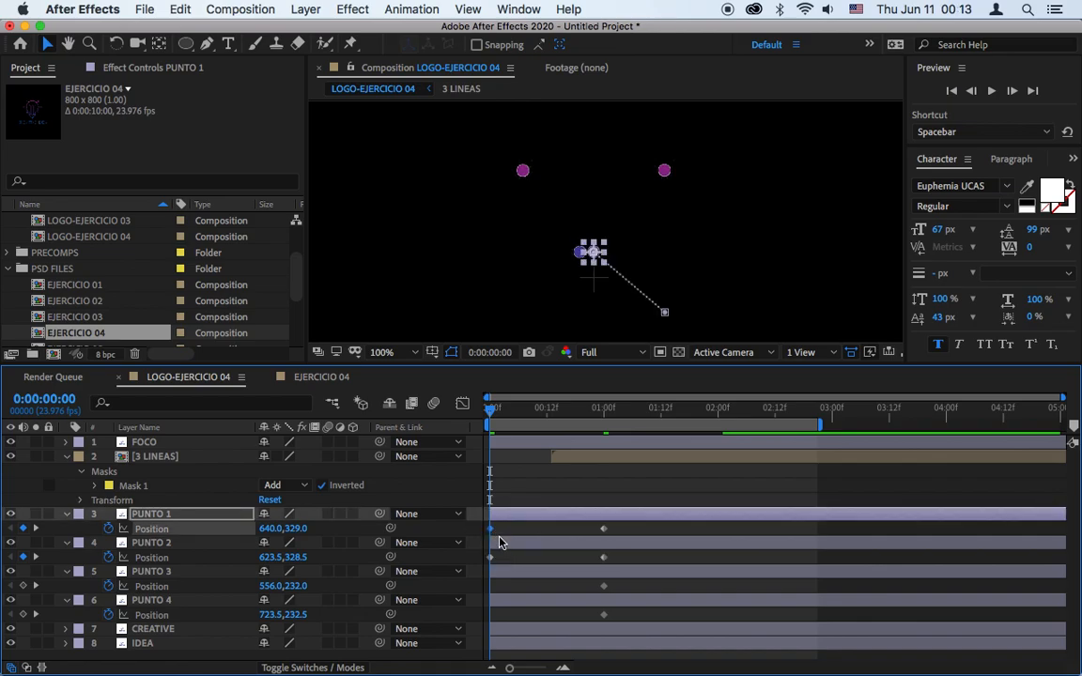
{"action": "left_click", "coordinate": [503, 547]}
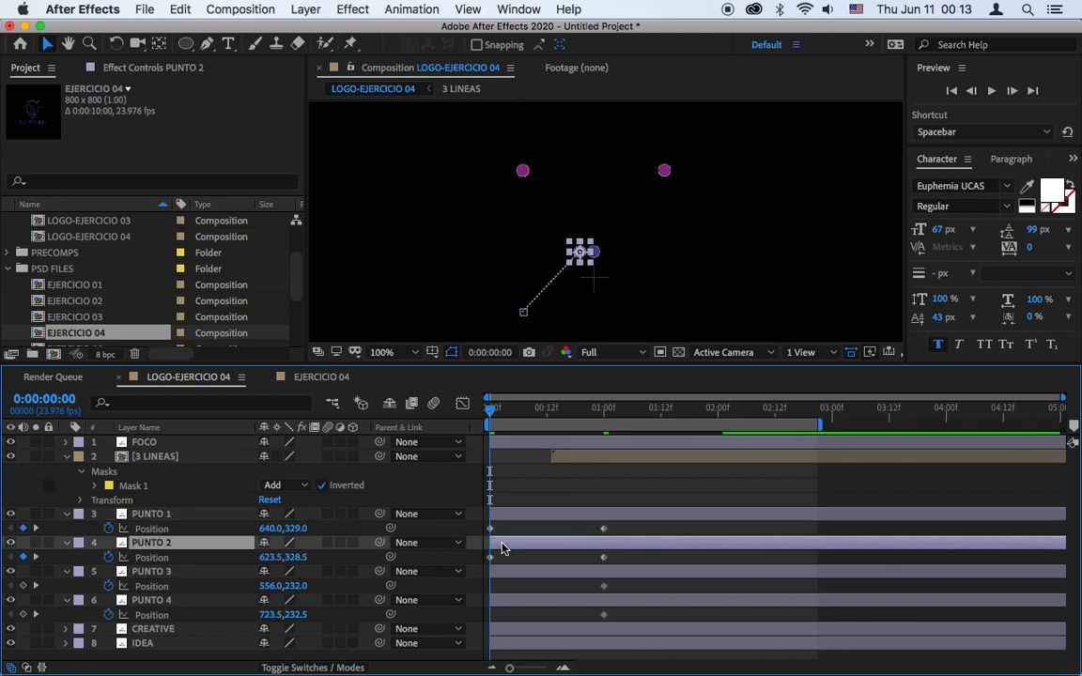
{"action": "key", "text": "super+v"}
{"action": "left_click", "coordinate": [509, 574]}
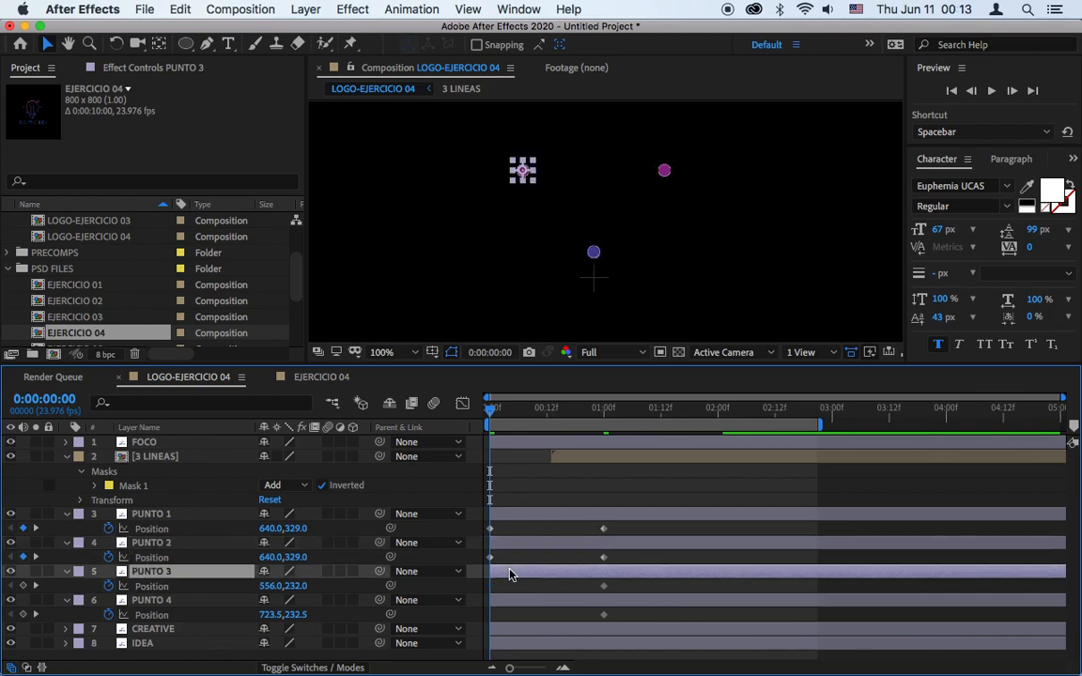
{"action": "key", "text": "super+v"}
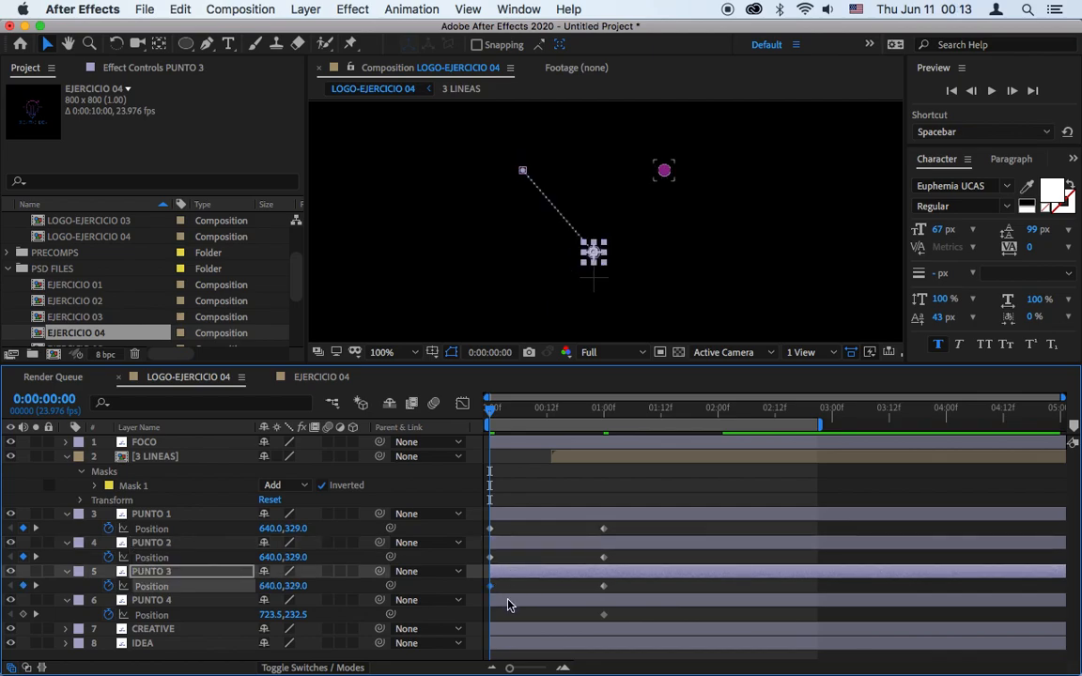
{"action": "left_click", "coordinate": [508, 602]}
{"action": "key", "text": "super+v"}
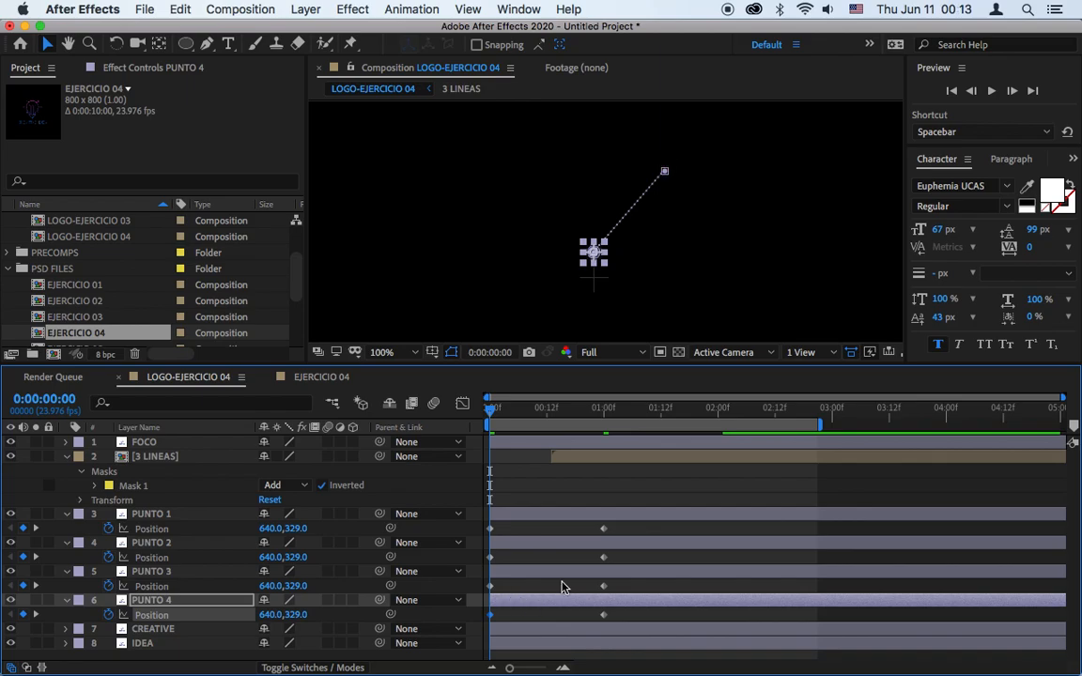
{"action": "left_click_drag", "start_coordinate": [620, 526], "coordinate": [487, 537]}
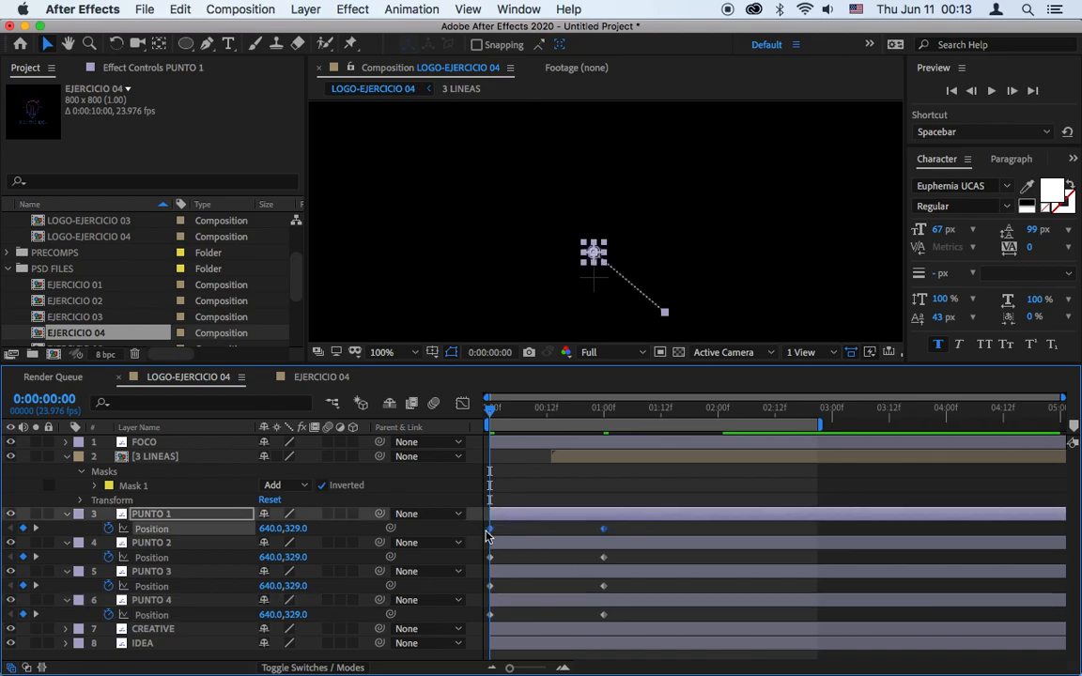
{"action": "left_click", "coordinate": [463, 402]}
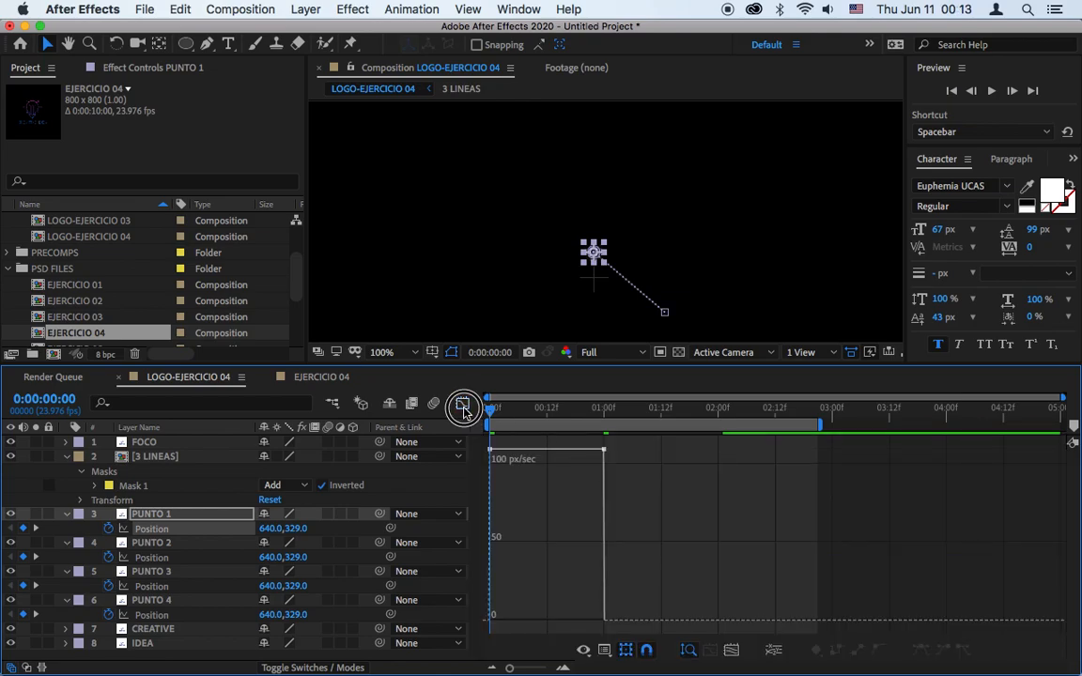
{"action": "left_click", "coordinate": [463, 405]}
Apply Easy Ease to all the Position keyframes of PUNTO 1 through PUNTO 4.
{"action": "left_click_drag", "start_coordinate": [618, 522], "coordinate": [489, 618]}
{"action": "right_click", "coordinate": [492, 534]}
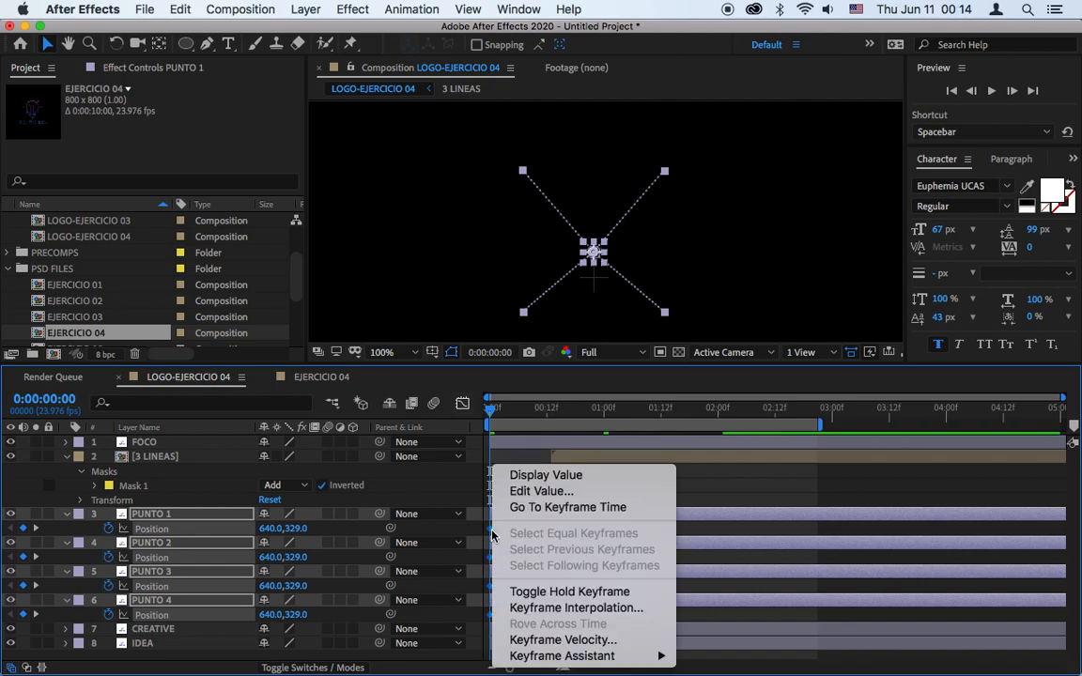
{"action": "mouse_move", "coordinate": [563, 655]}
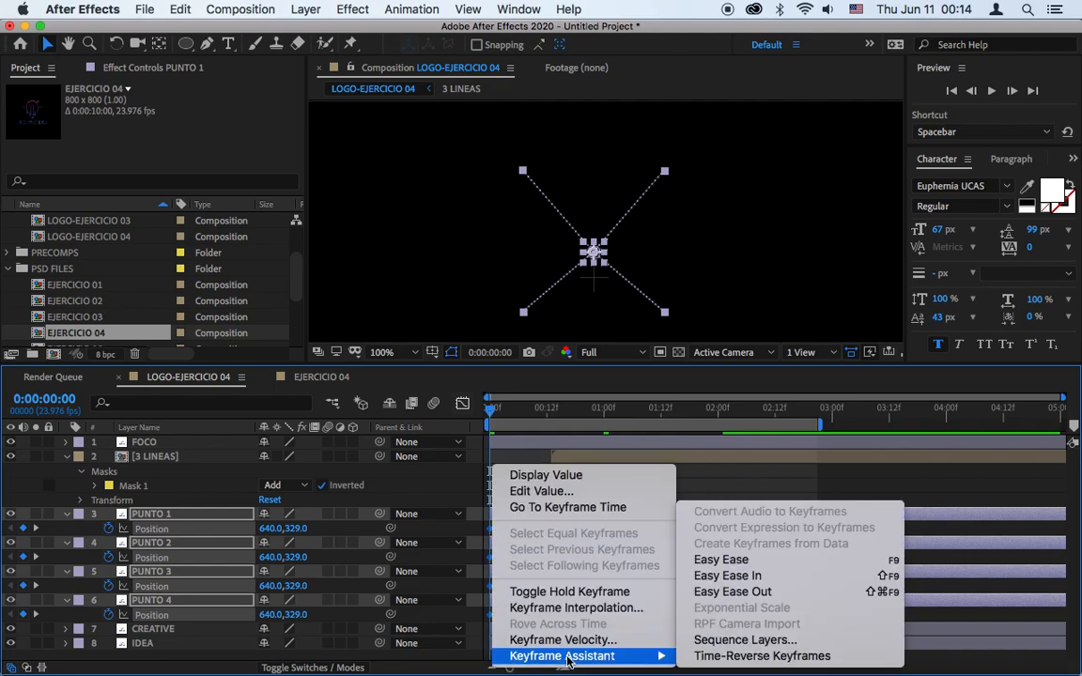
{"action": "left_click", "coordinate": [735, 561]}
{"action": "left_click", "coordinate": [616, 527]}
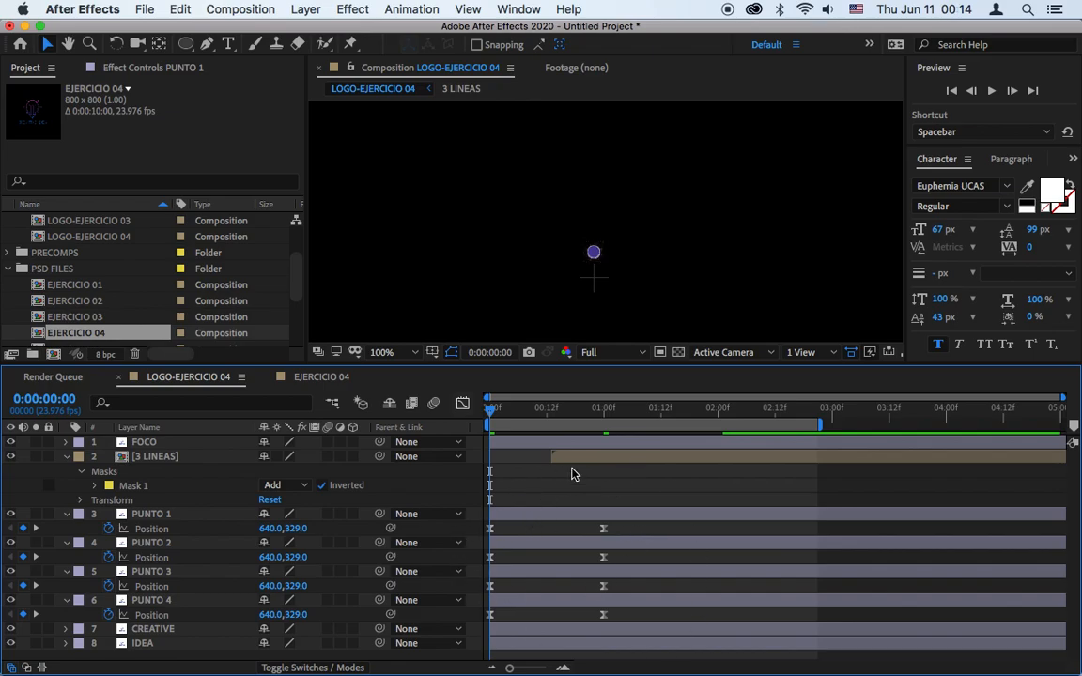
In PUNTO 1's Position speed graph, raise the first keyframe's velocity to about 85 px/sec.
{"action": "left_click_drag", "start_coordinate": [625, 534], "coordinate": [481, 531]}
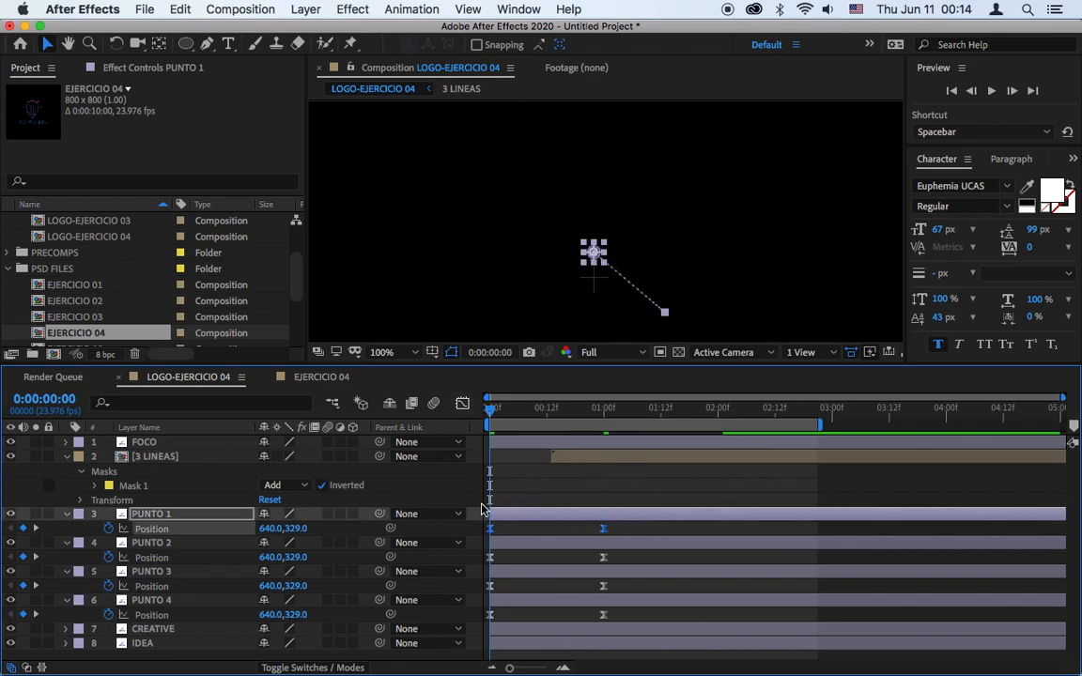
{"action": "left_click", "coordinate": [463, 405]}
{"action": "left_click", "coordinate": [605, 619]}
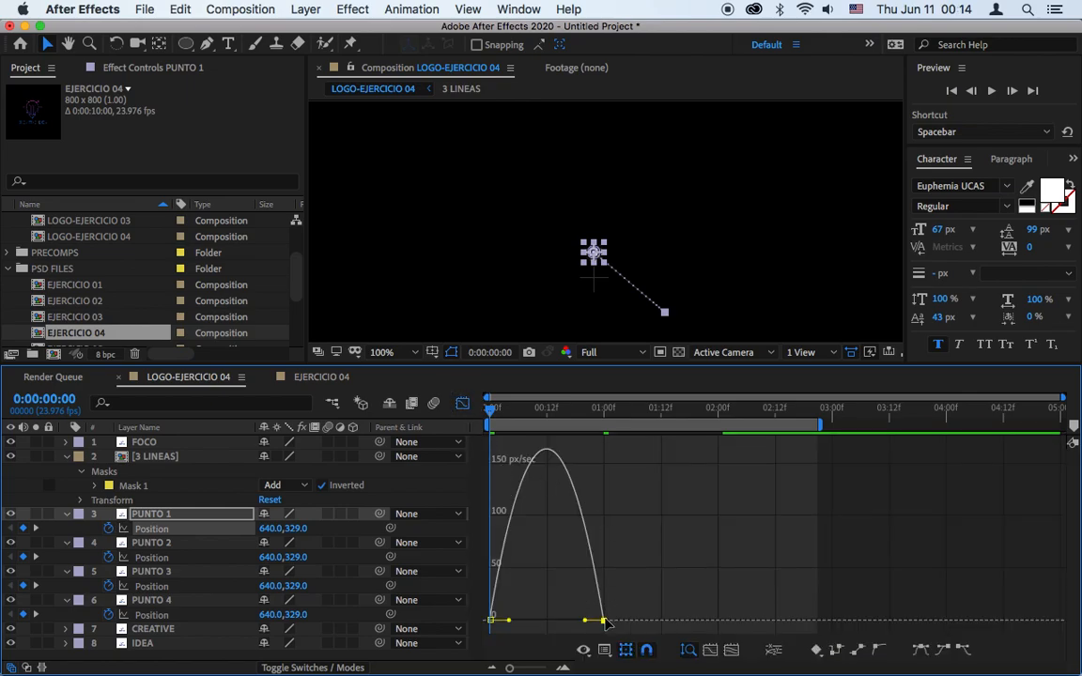
{"action": "left_click_drag", "start_coordinate": [507, 620], "coordinate": [507, 521]}
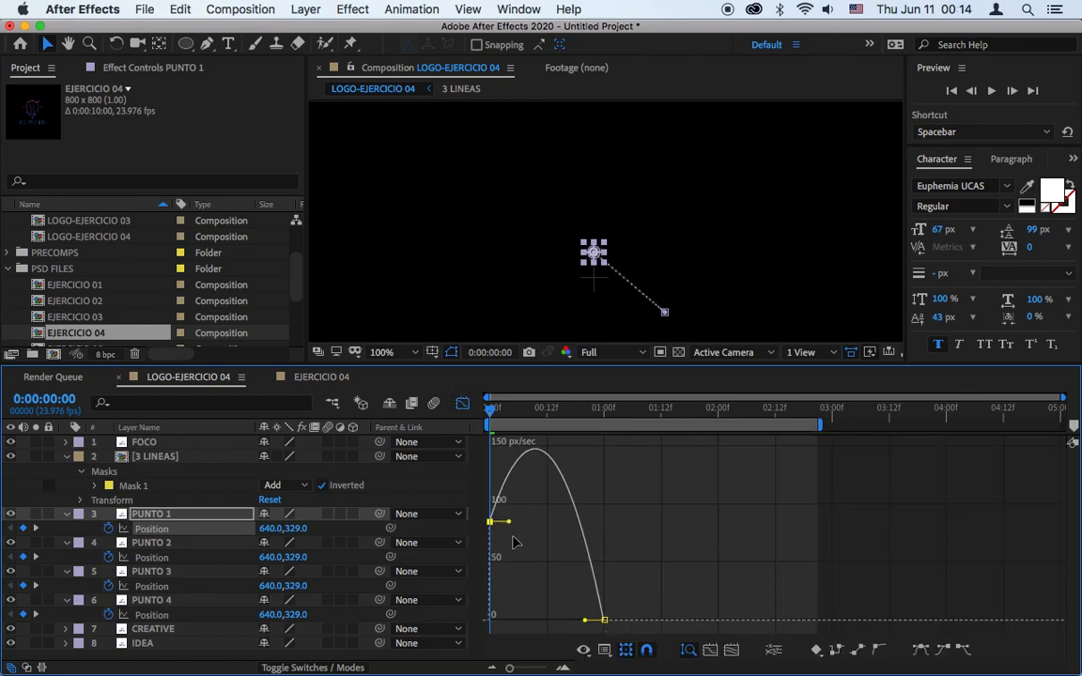
In PUNTO 1's Position speed graph, raise the first keyframe's velocity to about 200 px/sec and extend the last keyframe's incoming influence to about 35%.
{"action": "left_click", "coordinate": [583, 620]}
{"action": "left_click_drag", "start_coordinate": [584, 620], "coordinate": [551, 621]}
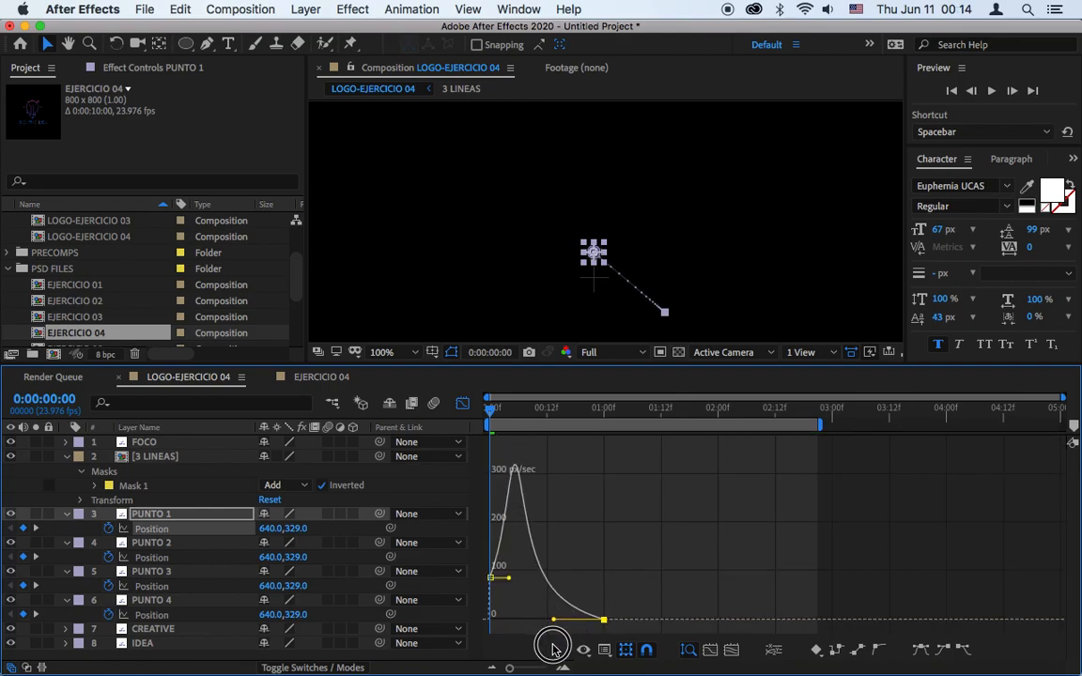
{"action": "left_click_drag", "start_coordinate": [510, 577], "coordinate": [518, 522]}
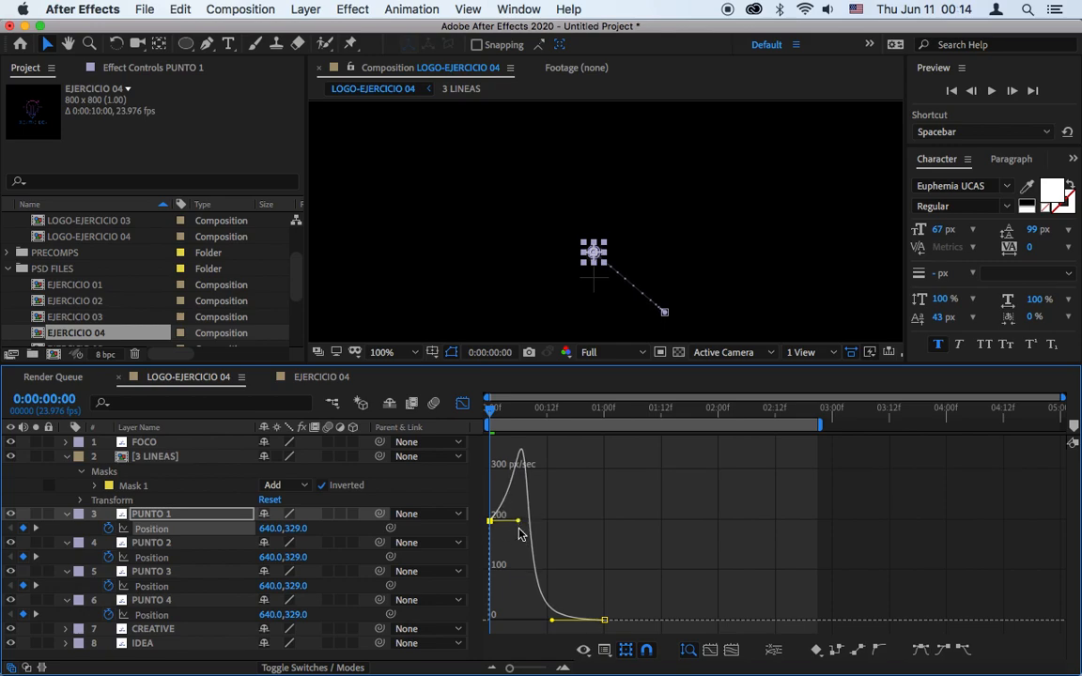
{"action": "left_click_drag", "start_coordinate": [552, 620], "coordinate": [562, 625]}
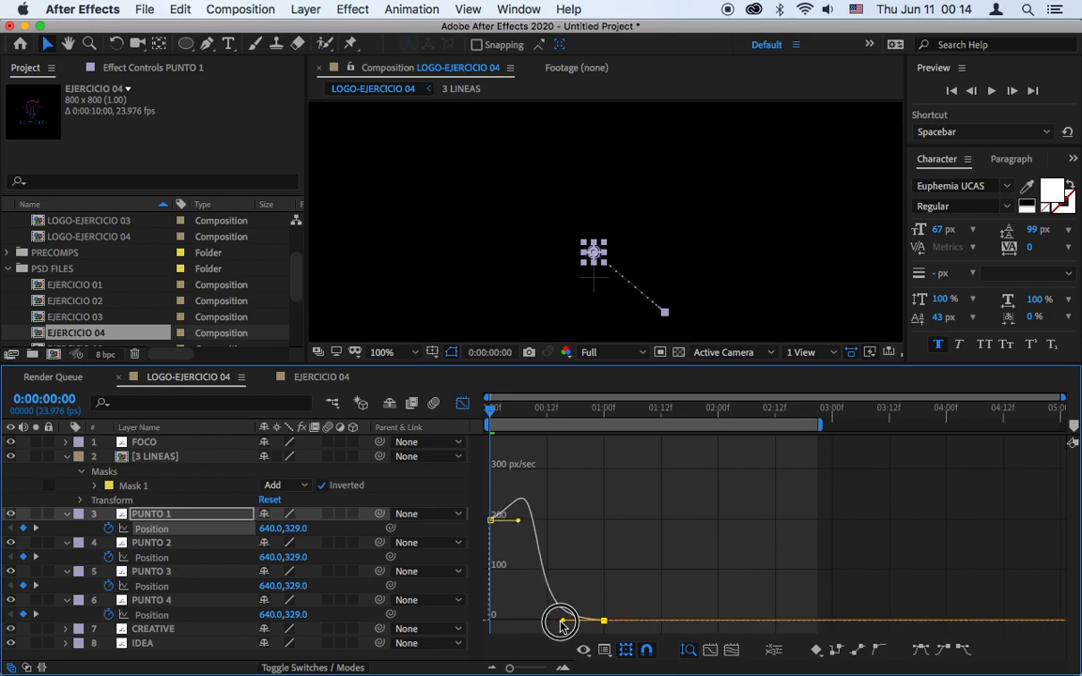
{"action": "left_click", "coordinate": [462, 404]}
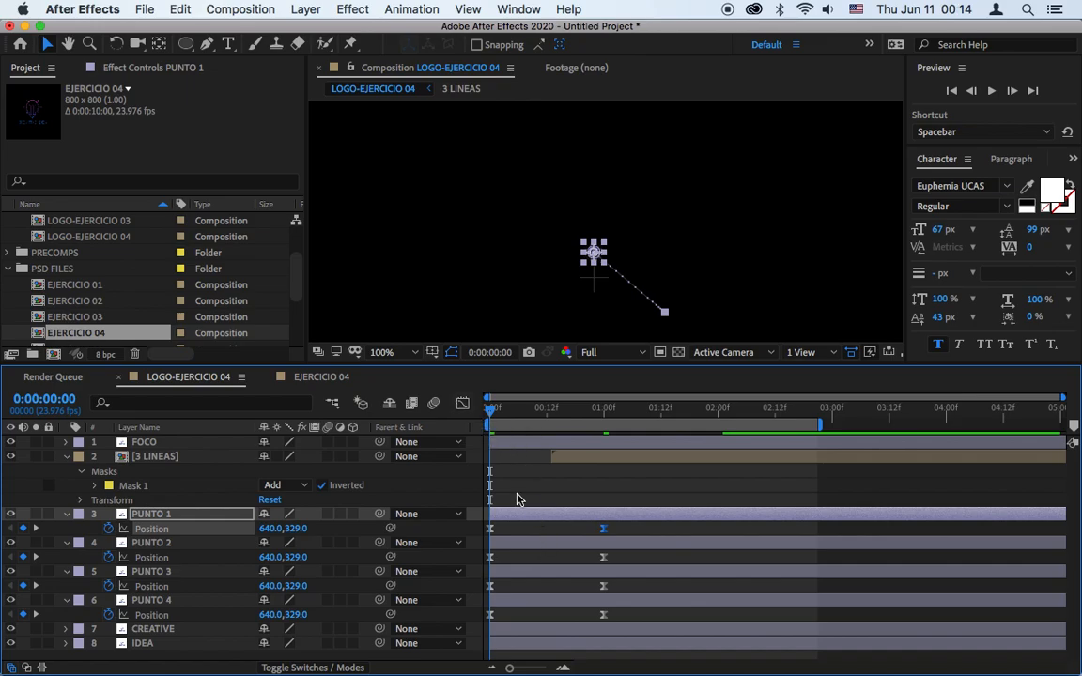
In PUNTO 2's Position speed graph, raise the first keyframe's velocity to about 215 px/sec and extend the last keyframe's incoming influence to about 30%.
{"action": "left_click", "coordinate": [491, 558]}
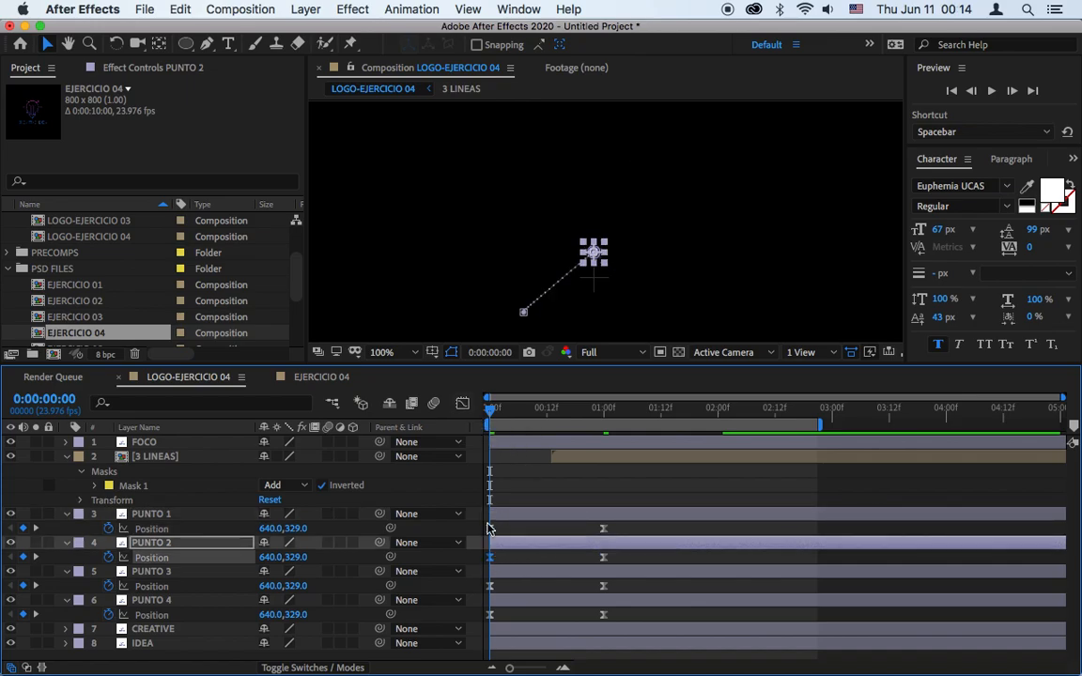
{"action": "left_click", "coordinate": [462, 404]}
{"action": "left_click_drag", "start_coordinate": [586, 624], "coordinate": [515, 510]}
{"action": "left_click_drag", "start_coordinate": [549, 621], "coordinate": [568, 621]}
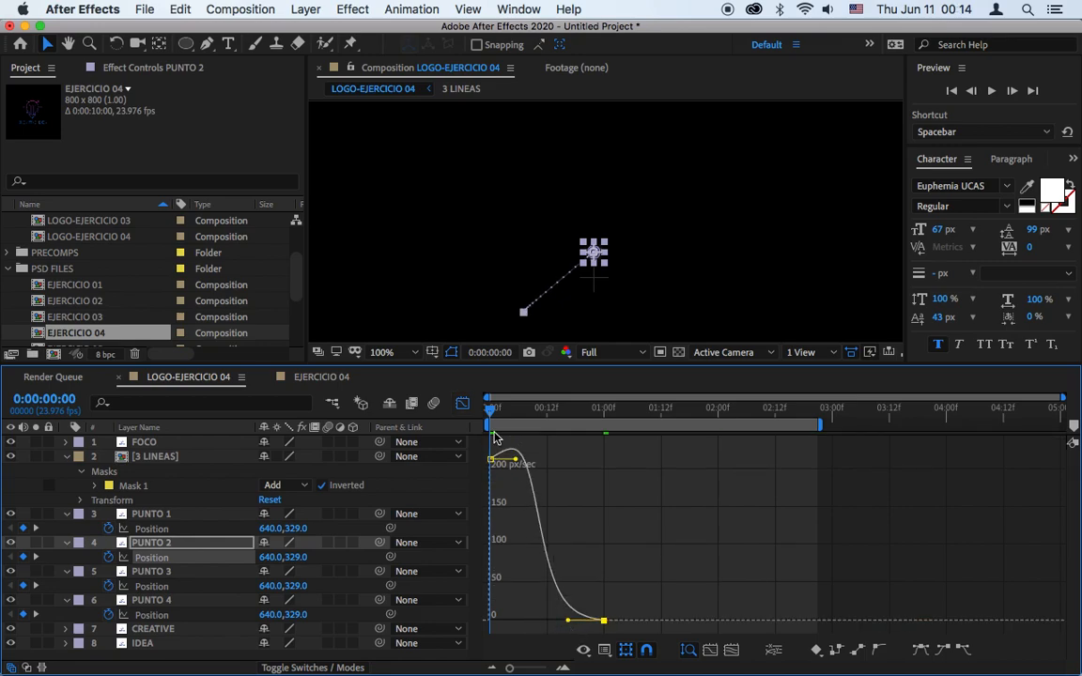
{"action": "left_click", "coordinate": [464, 406]}
In PUNTO 3's Position speed graph, raise the first keyframe's velocity to about 220 px/sec and extend the last keyframe's incoming influence to about 30%.
{"action": "left_click", "coordinate": [604, 586]}
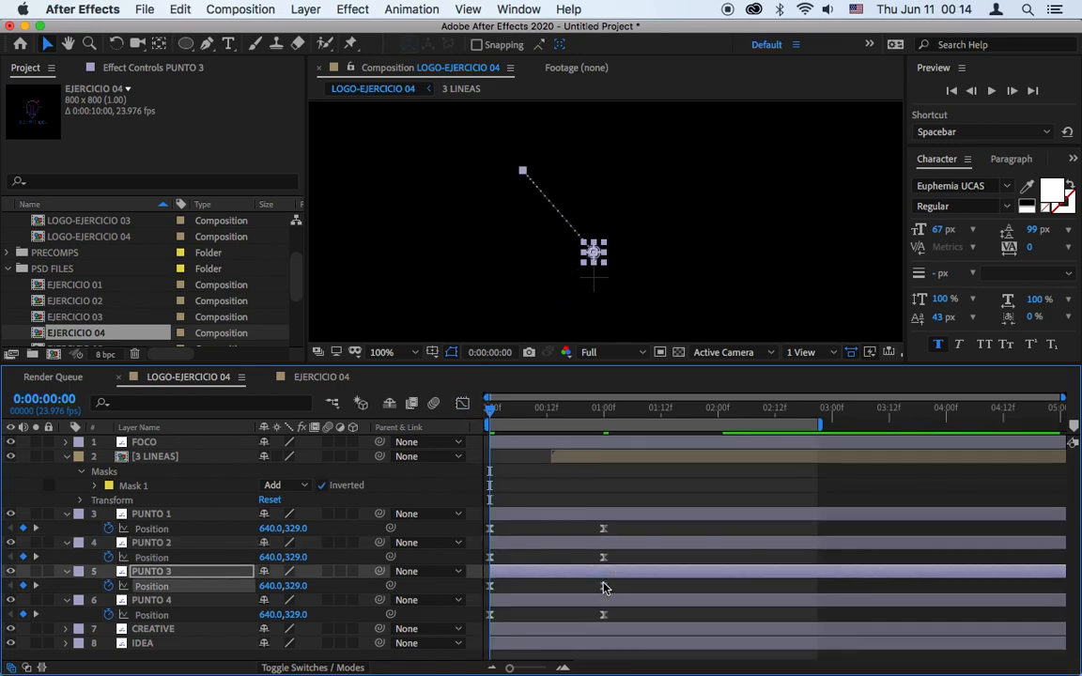
{"action": "left_click", "coordinate": [464, 402]}
{"action": "mouse_move", "coordinate": [589, 622]}
{"action": "left_mouse_down"}
{"action": "mouse_move", "coordinate": [557, 623]}
{"action": "mouse_move", "coordinate": [512, 536]}
{"action": "mouse_move", "coordinate": [516, 495]}
{"action": "mouse_move", "coordinate": [568, 621]}
{"action": "left_mouse_up"}
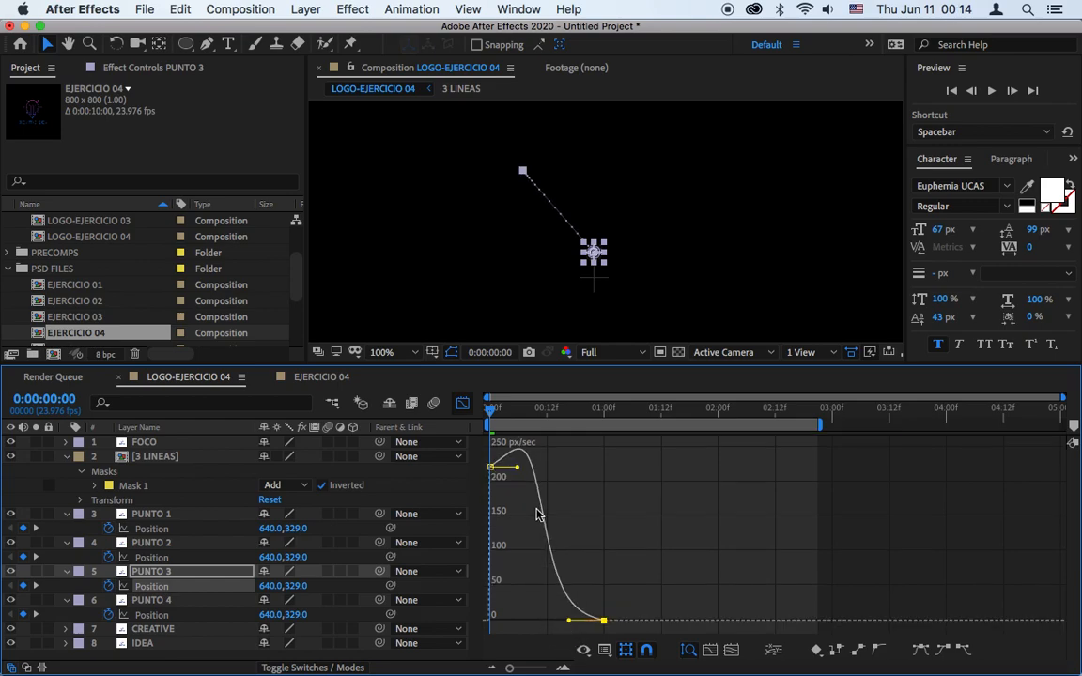
{"action": "left_click", "coordinate": [462, 403]}
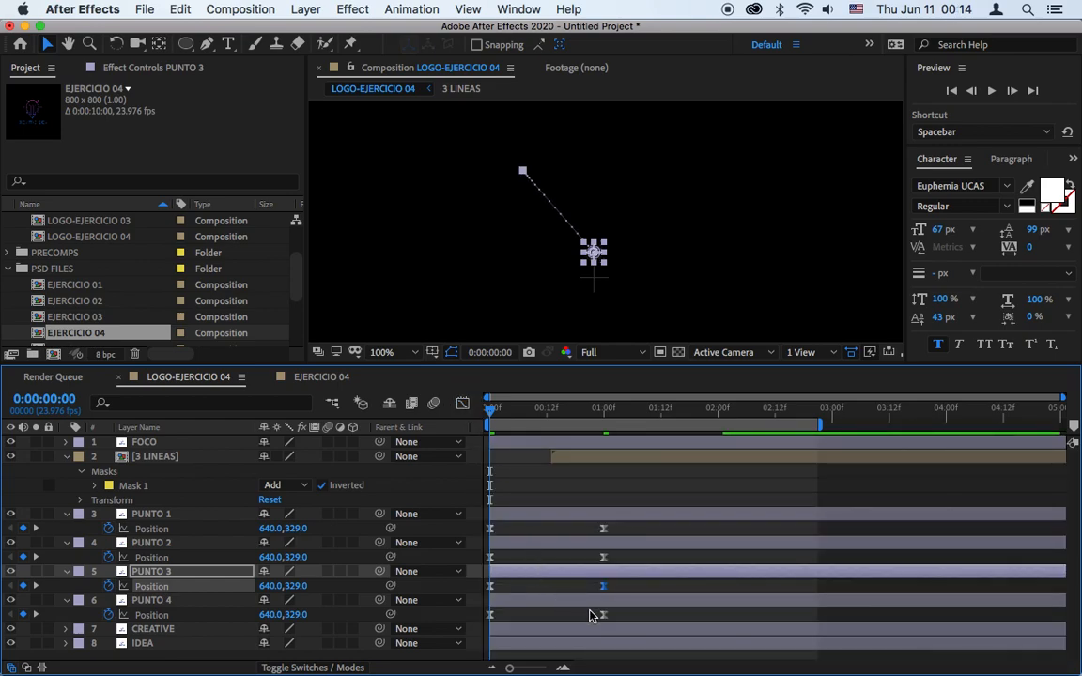
In PUNTO 4's Position speed graph, raise the first keyframe's velocity to about 345 px/sec and extend the last keyframe's incoming influence to about 30%.
{"action": "left_click", "coordinate": [603, 615]}
{"action": "left_click", "coordinate": [462, 403]}
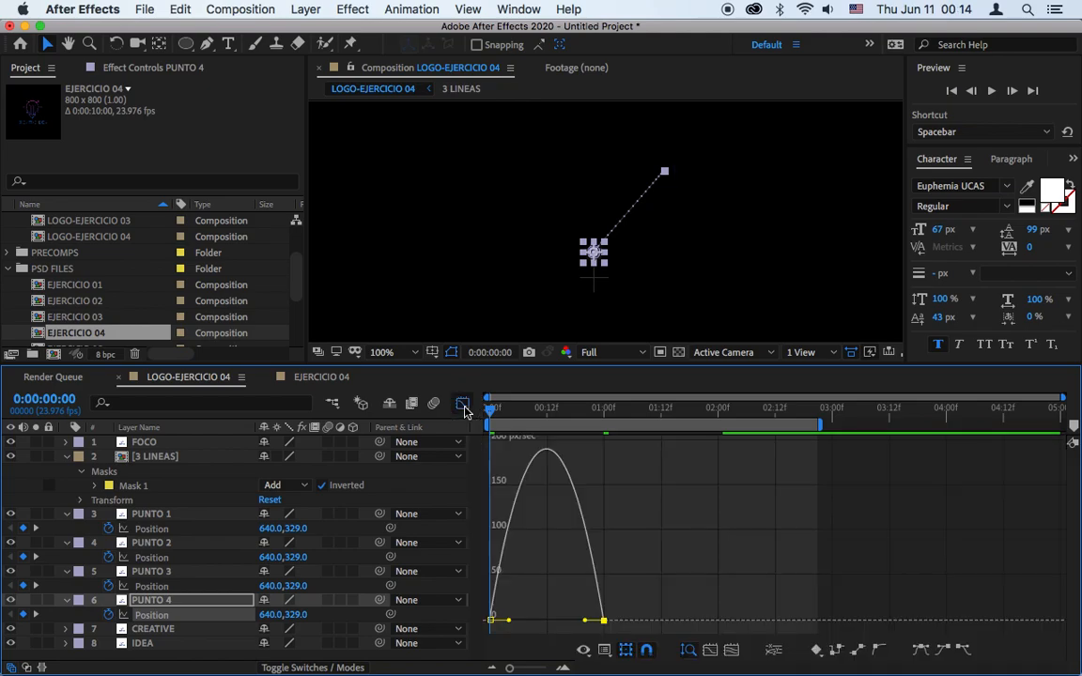
{"action": "left_click_drag", "start_coordinate": [583, 620], "coordinate": [514, 512]}
{"action": "left_click_drag", "start_coordinate": [547, 621], "coordinate": [567, 620]}
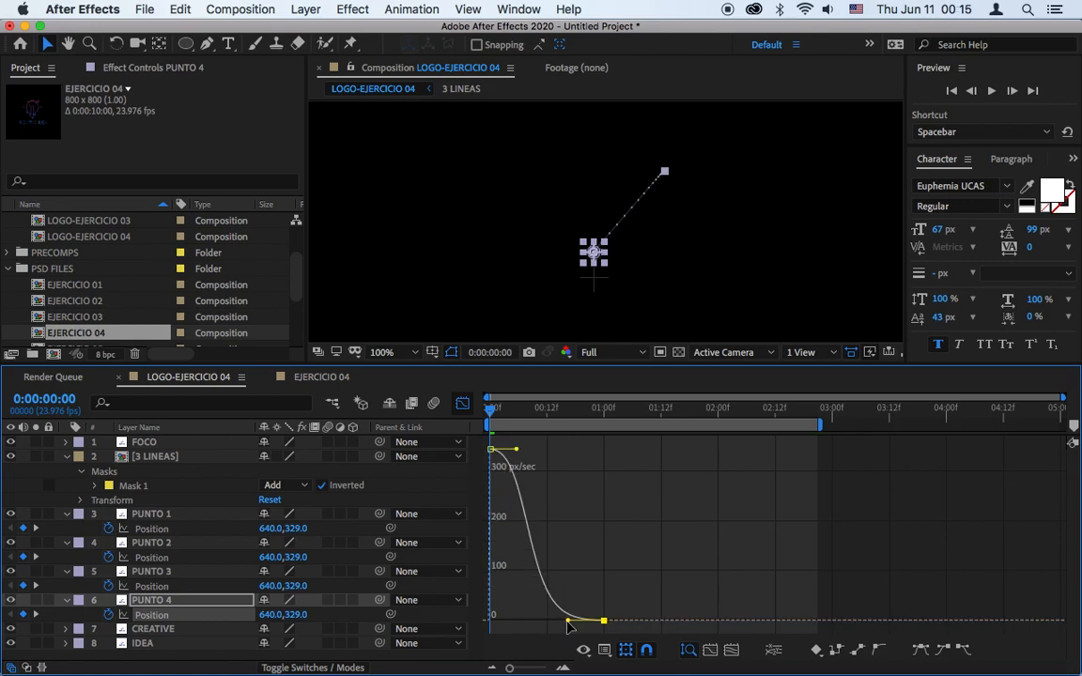
Preview the animation to check the four dots' eased movement, and return from the speed graph to the layer bars.
{"action": "left_click", "coordinate": [993, 91]}
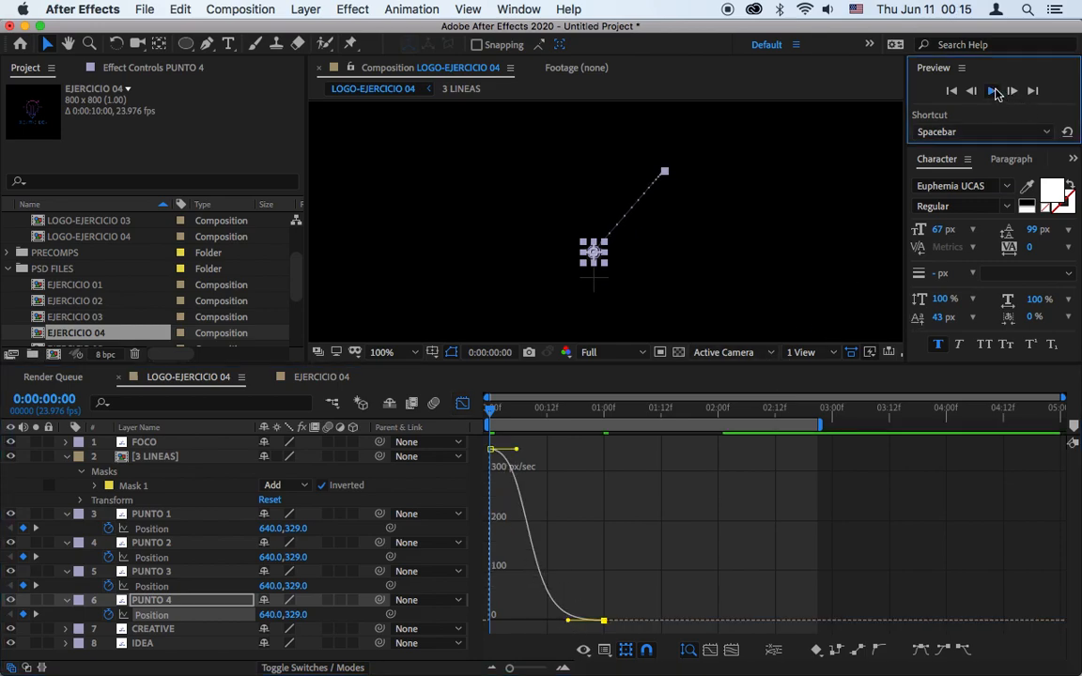
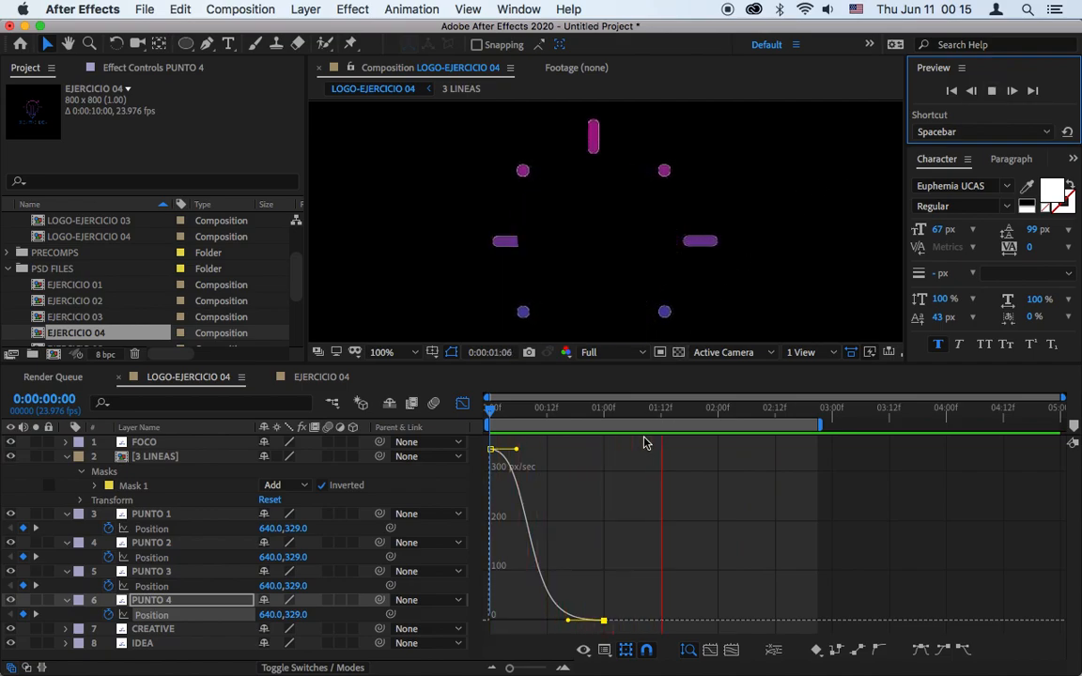
{"action": "left_click", "coordinate": [461, 403]}
{"action": "left_click", "coordinate": [568, 500]}
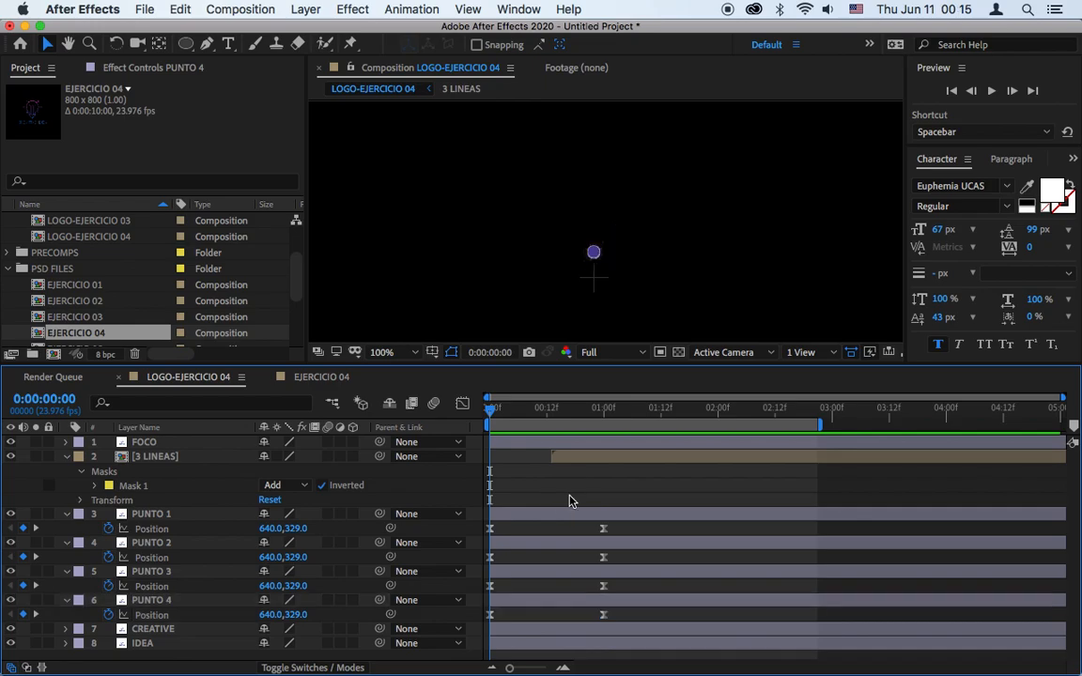
{"action": "left_click", "coordinate": [541, 515]}
{"action": "left_click", "coordinate": [538, 601], "text": "shift"}
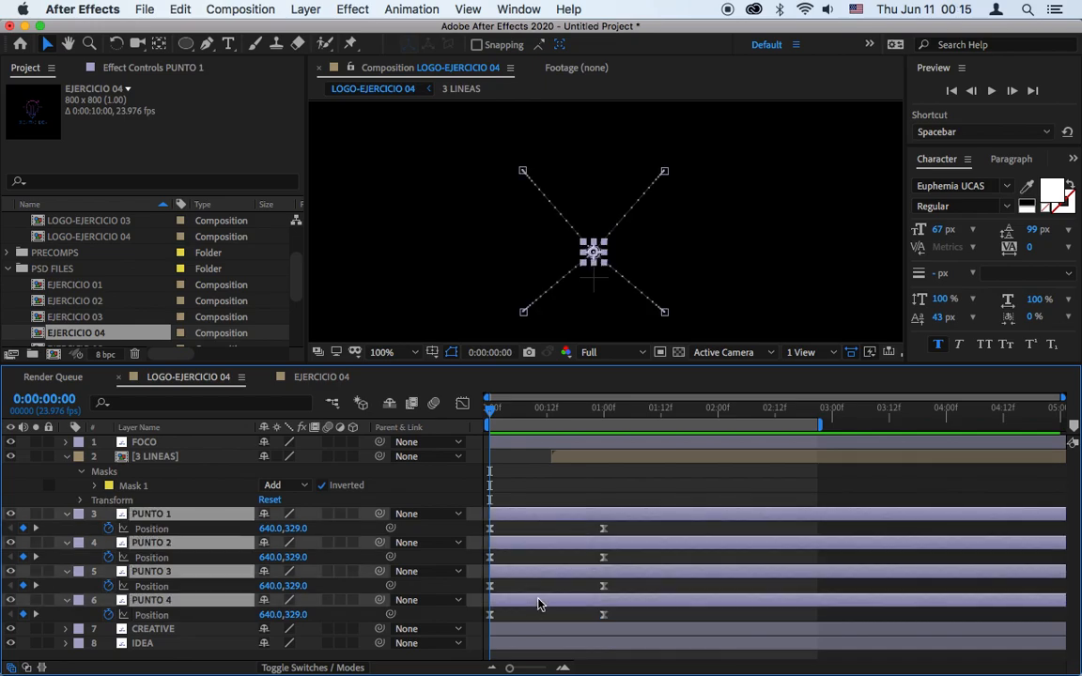
{"action": "left_click", "coordinate": [522, 491]}
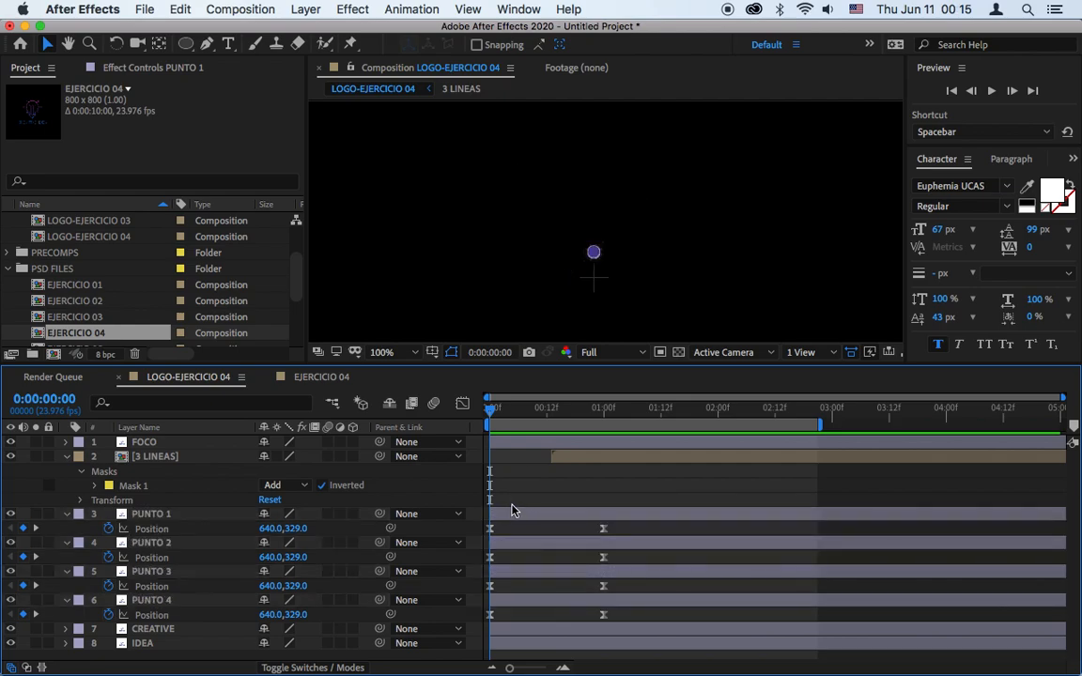
Reorder the dot layers from top to bottom as PUNTO 2, PUNTO 3, PUNTO 4 and PUNTO 1, checking their locations at 0:00:01:00.
{"action": "left_click", "coordinate": [513, 515]}
{"action": "left_click", "coordinate": [602, 408]}
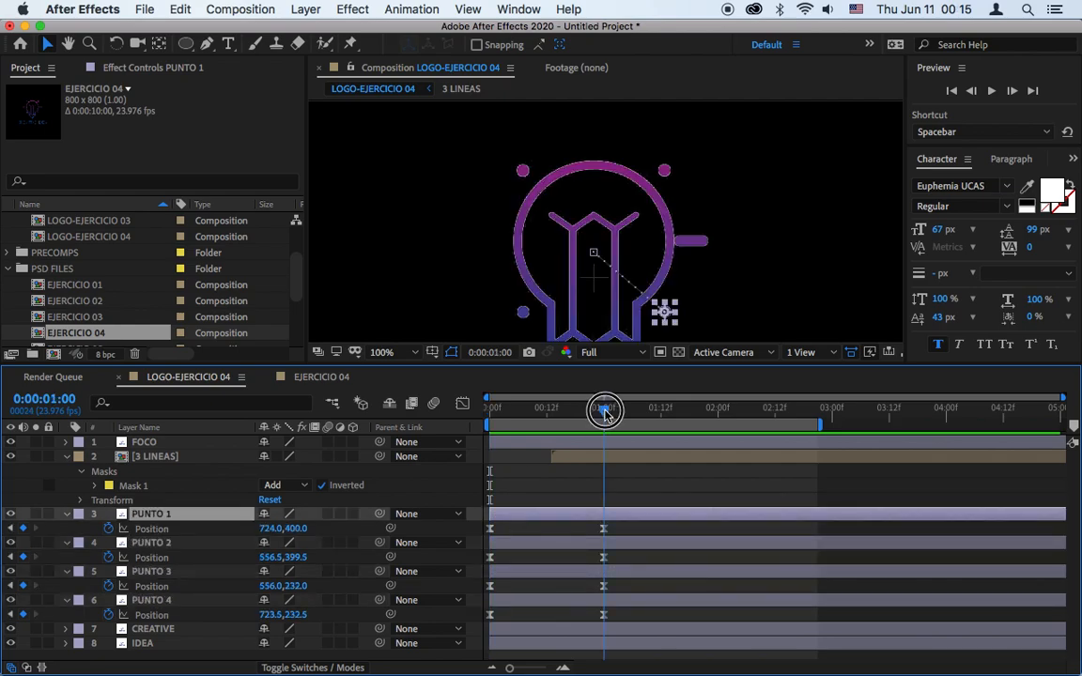
{"action": "left_click", "coordinate": [604, 548]}
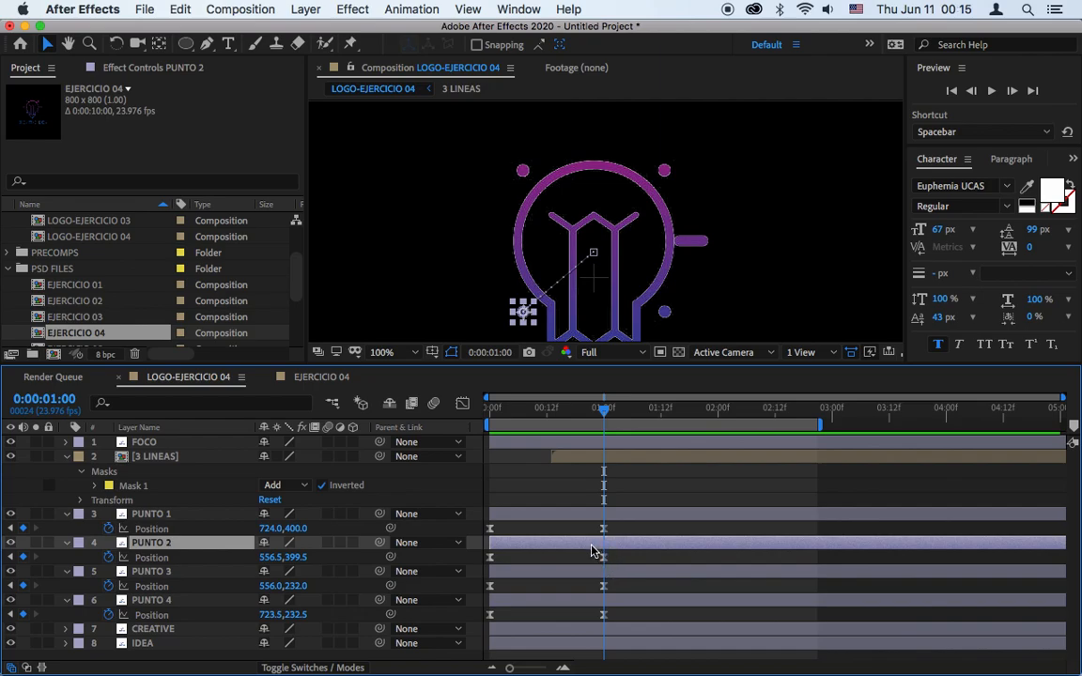
{"action": "left_click_drag", "start_coordinate": [141, 545], "coordinate": [141, 515]}
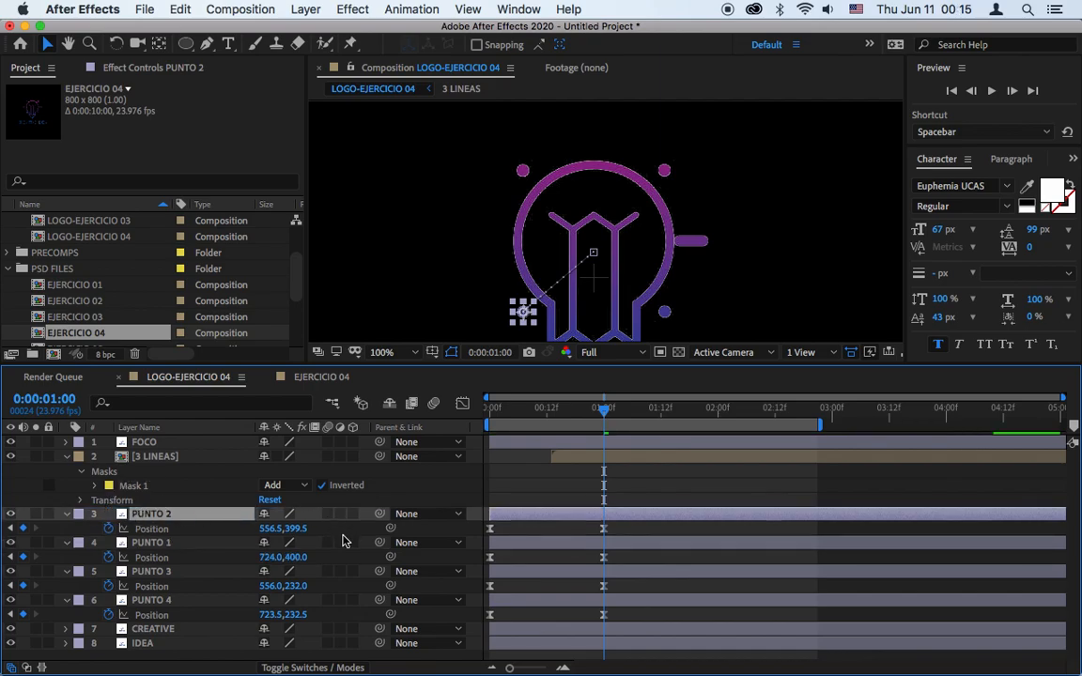
{"action": "left_click", "coordinate": [160, 571]}
{"action": "left_click_drag", "start_coordinate": [162, 571], "coordinate": [161, 543]}
{"action": "left_click_drag", "start_coordinate": [157, 601], "coordinate": [155, 571]}
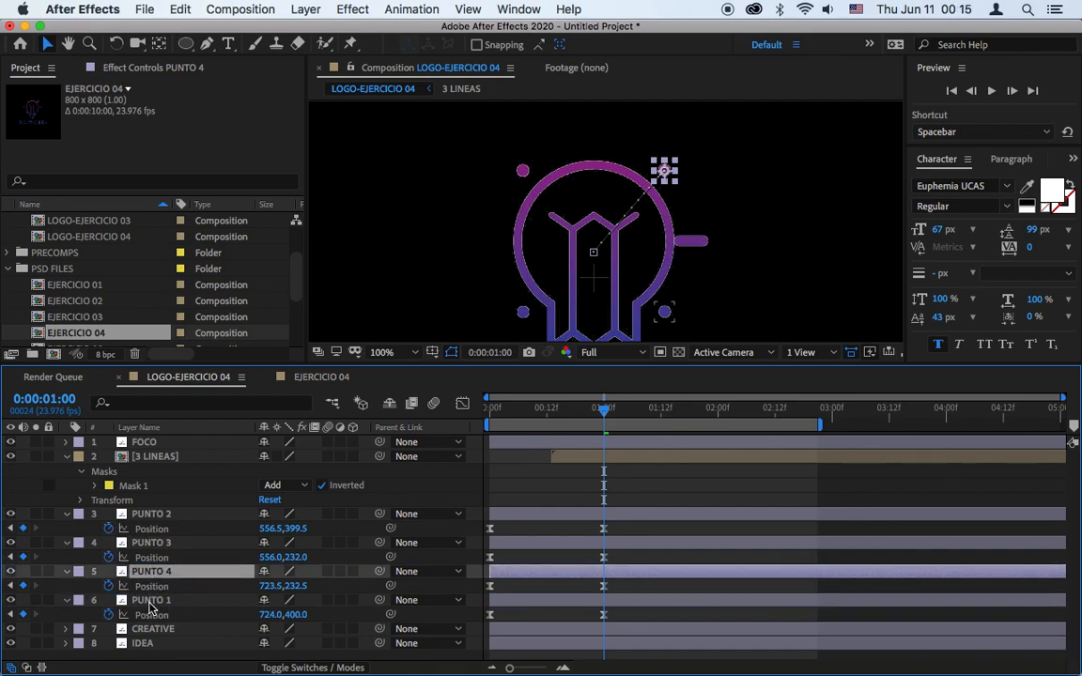
{"action": "left_click", "coordinate": [149, 602]}
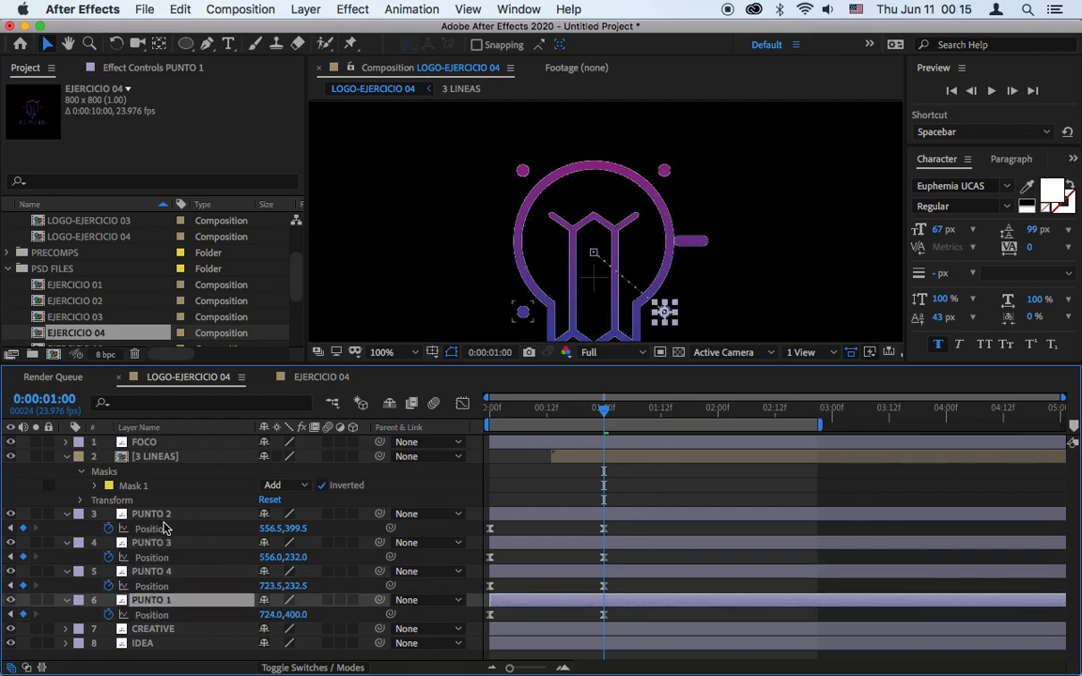
Stagger the dot layers by five frames: start PUNTO 2 at frame 5, PUNTO 3 at 10, PUNTO 4 at 15 and PUNTO 1 at 20.
{"action": "left_click_drag", "start_coordinate": [511, 413], "coordinate": [488, 422]}
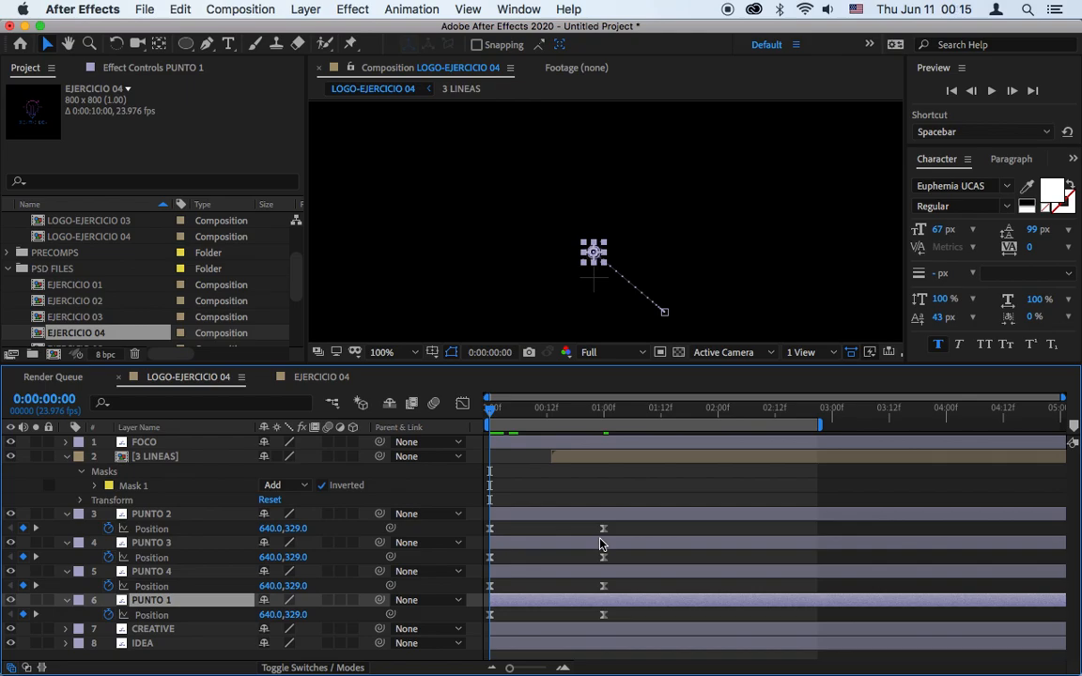
{"action": "key", "text": "equal"}
{"action": "key", "text": "equal"}
{"action": "key", "text": "equal"}
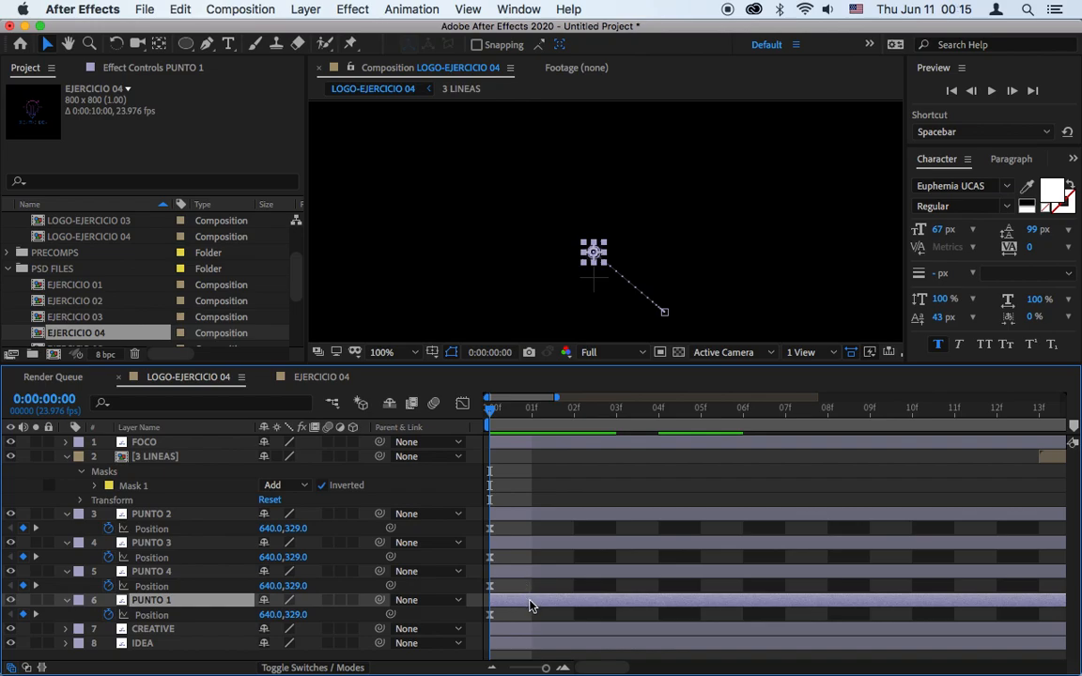
{"action": "left_click_drag", "start_coordinate": [622, 418], "coordinate": [710, 422]}
{"action": "left_click_drag", "start_coordinate": [593, 606], "coordinate": [812, 599]}
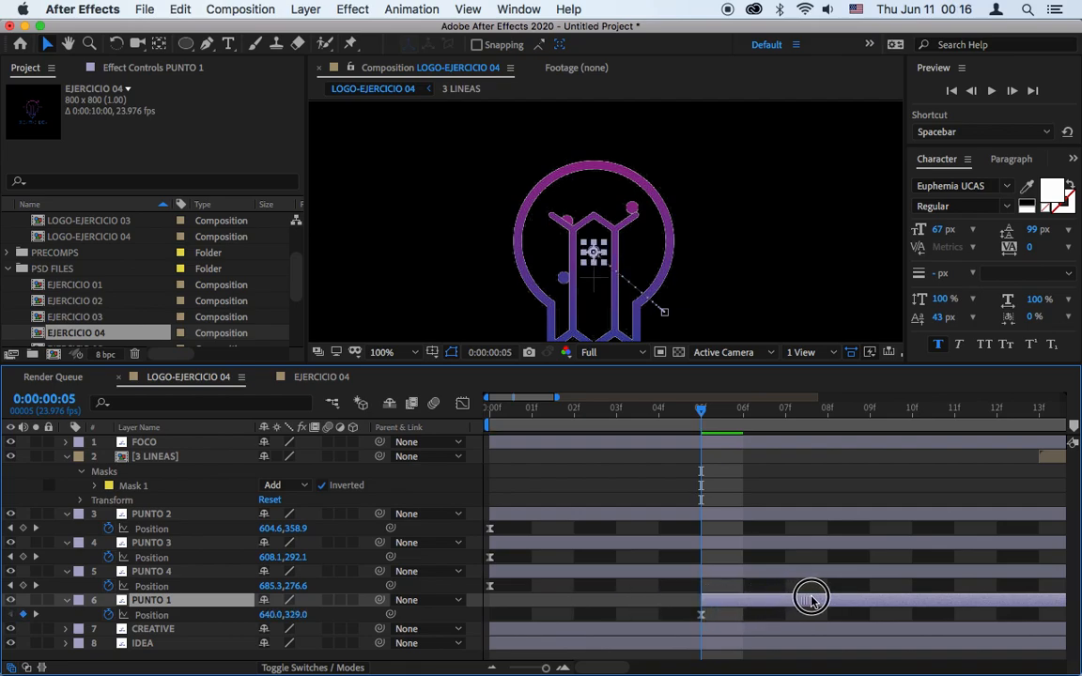
{"action": "left_click_drag", "start_coordinate": [677, 571], "coordinate": [880, 567]}
{"action": "left_click_drag", "start_coordinate": [602, 549], "coordinate": [819, 541]}
{"action": "left_click", "coordinate": [621, 512], "text": "shift"}
{"action": "left_click_drag", "start_coordinate": [620, 511], "coordinate": [839, 513]}
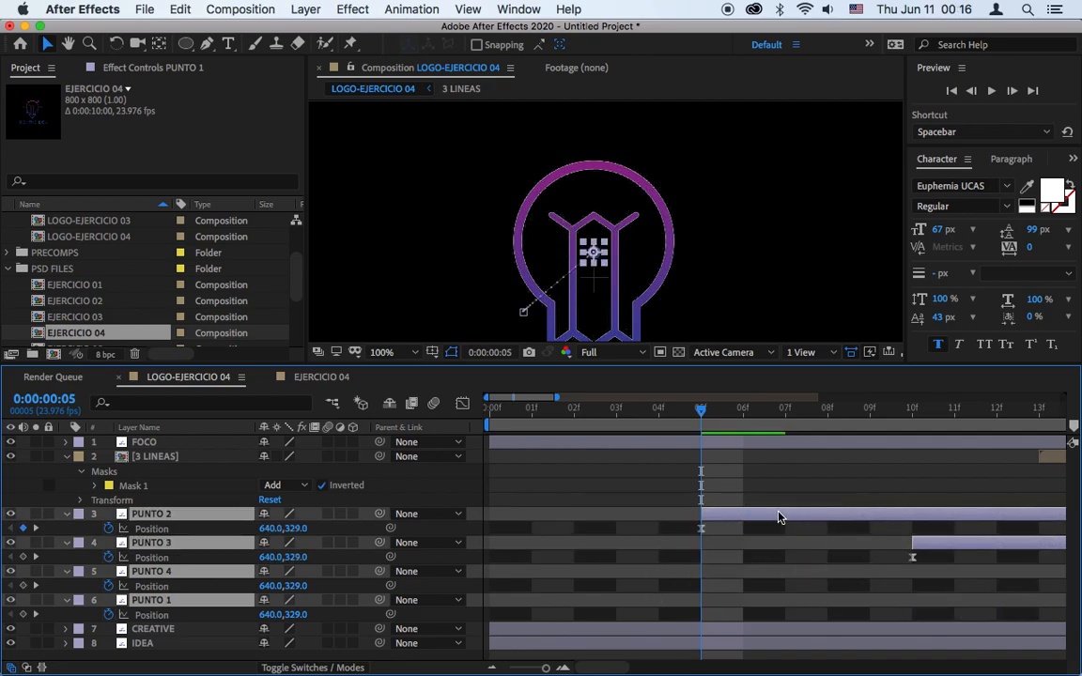
Shift the four staggered dot layers later together so that PUNTO 2 starts at about 0:00:00:23.
{"action": "key", "text": "minus"}
{"action": "key", "text": "minus"}
{"action": "key", "text": "minus"}
{"action": "key", "text": "minus"}
{"action": "key", "text": "minus"}
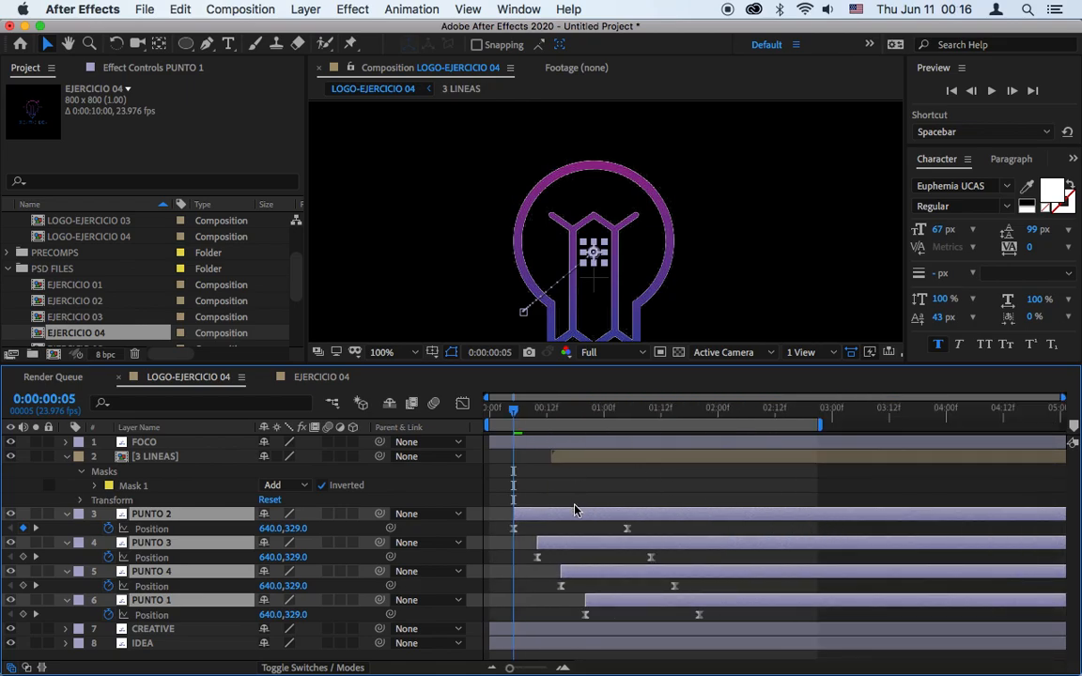
{"action": "left_click_drag", "start_coordinate": [574, 517], "coordinate": [657, 503]}
Preview the composition to check the timing of the staggered dots against the rays and the bulb.
{"action": "left_click", "coordinate": [991, 92]}
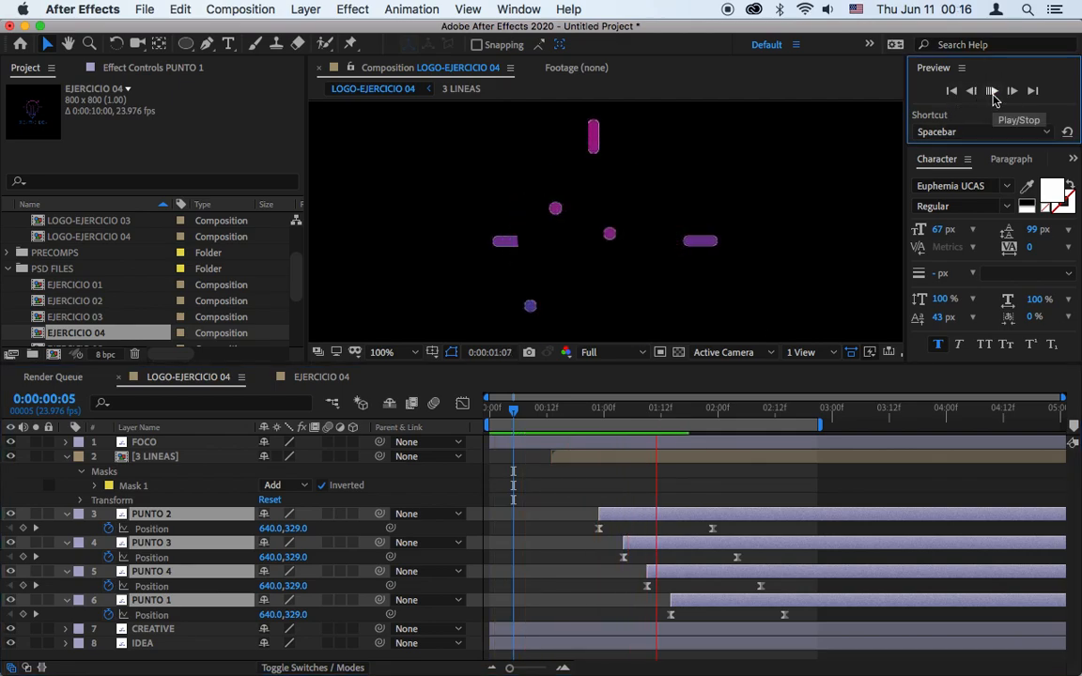
{"action": "left_click", "coordinate": [992, 92]}
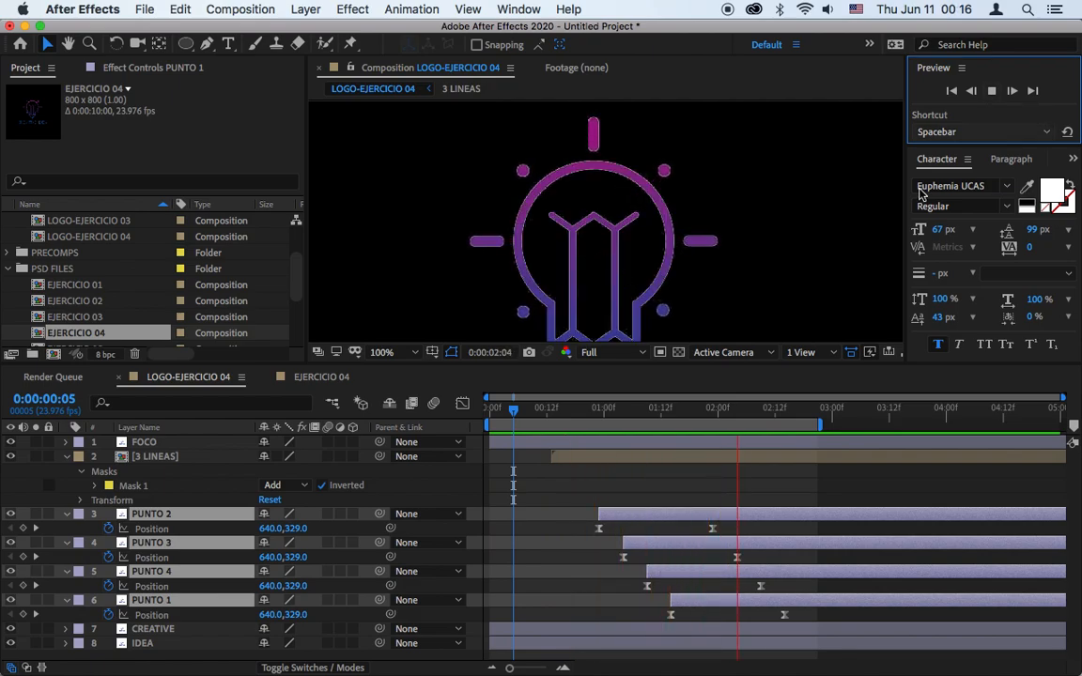
{"action": "key", "text": "space"}
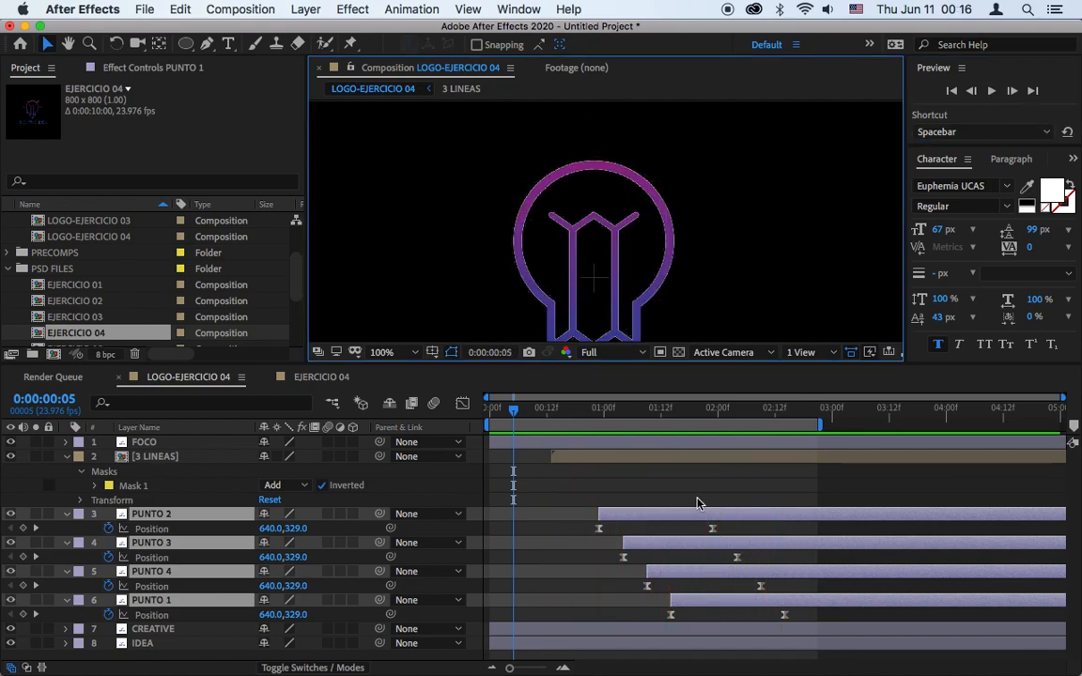
Pre-compose the four PUNTO layers as 4 BOLITAS, moving all attributes and adjusting the duration to the selected layers' time span.
{"action": "left_click_drag", "start_coordinate": [689, 418], "coordinate": [741, 425]}
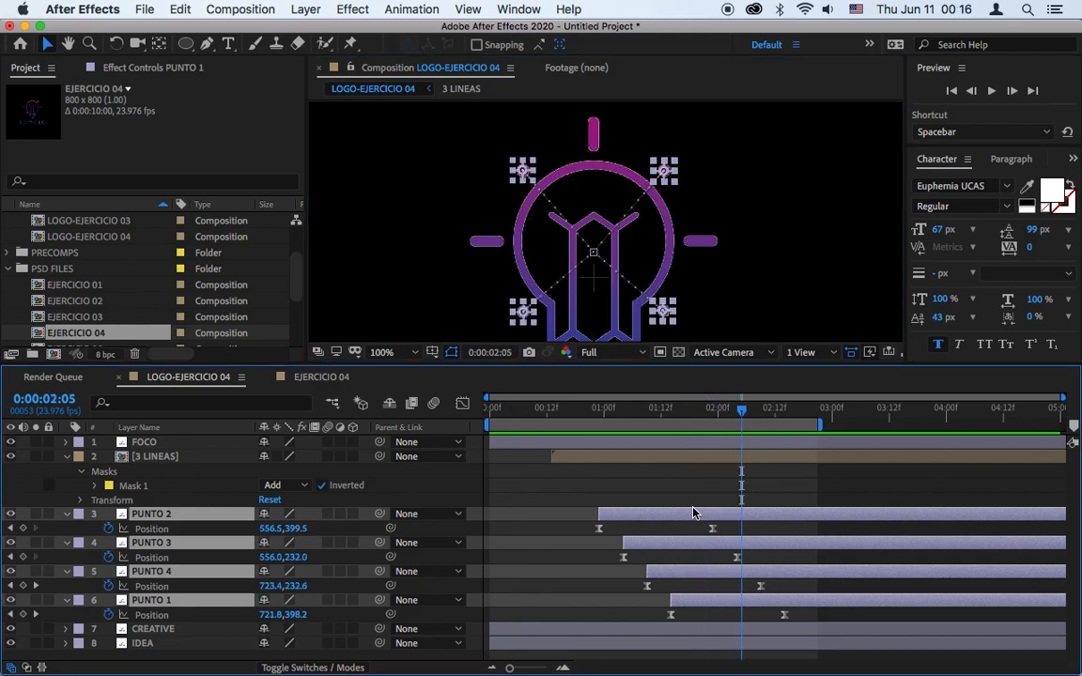
{"action": "left_click", "coordinate": [354, 9]}
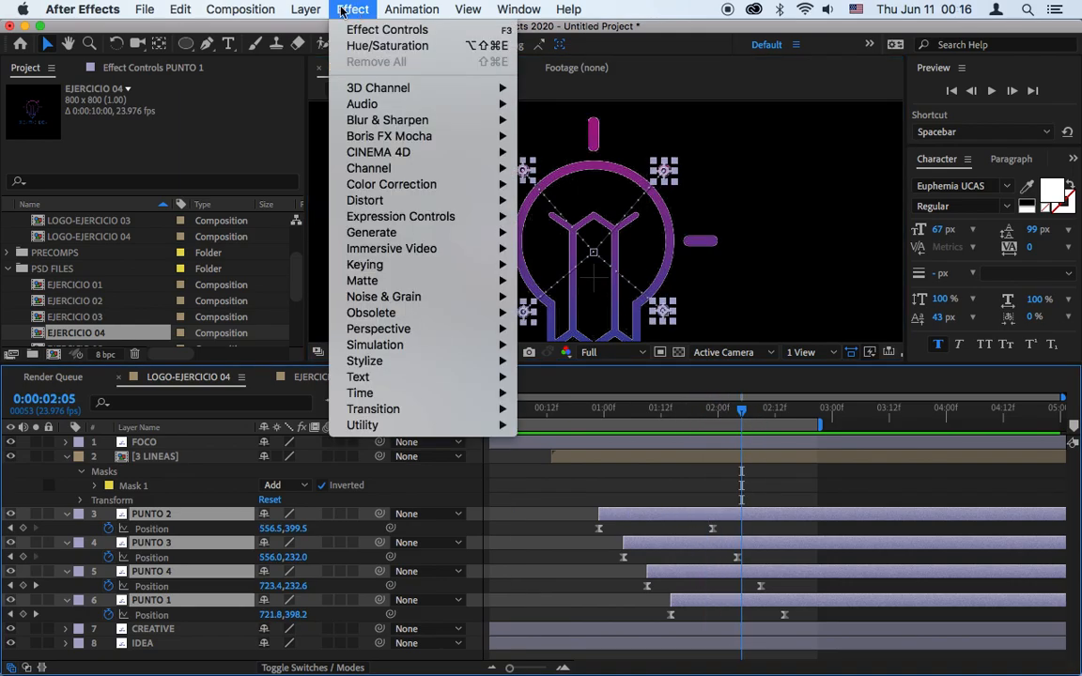
{"action": "mouse_move", "coordinate": [316, 10]}
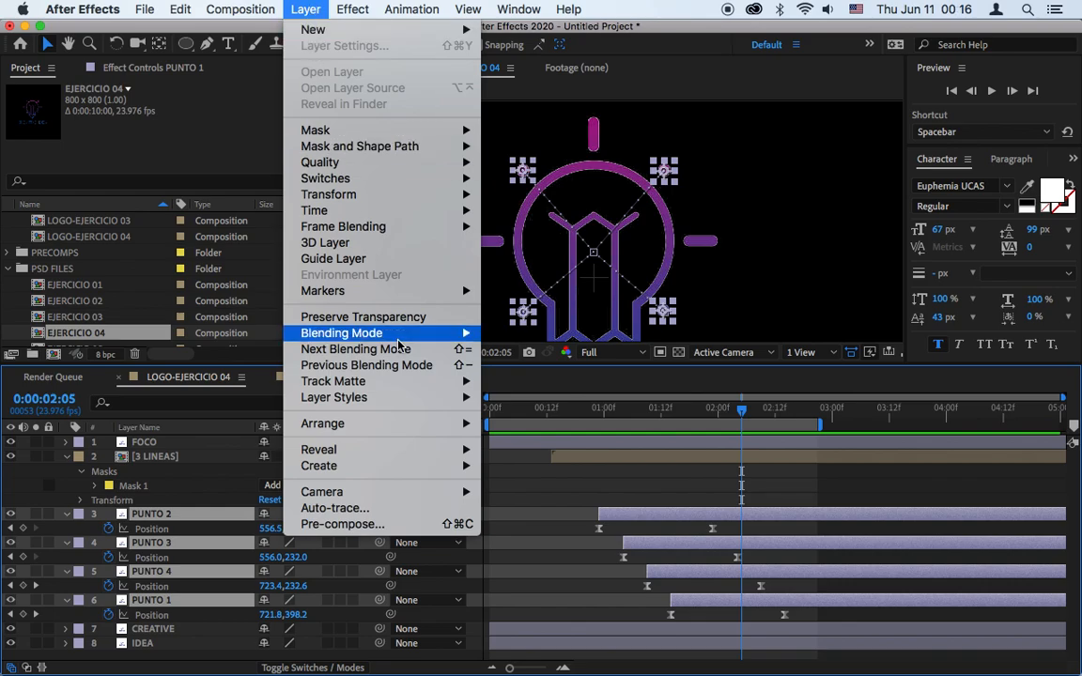
{"action": "left_click", "coordinate": [386, 526]}
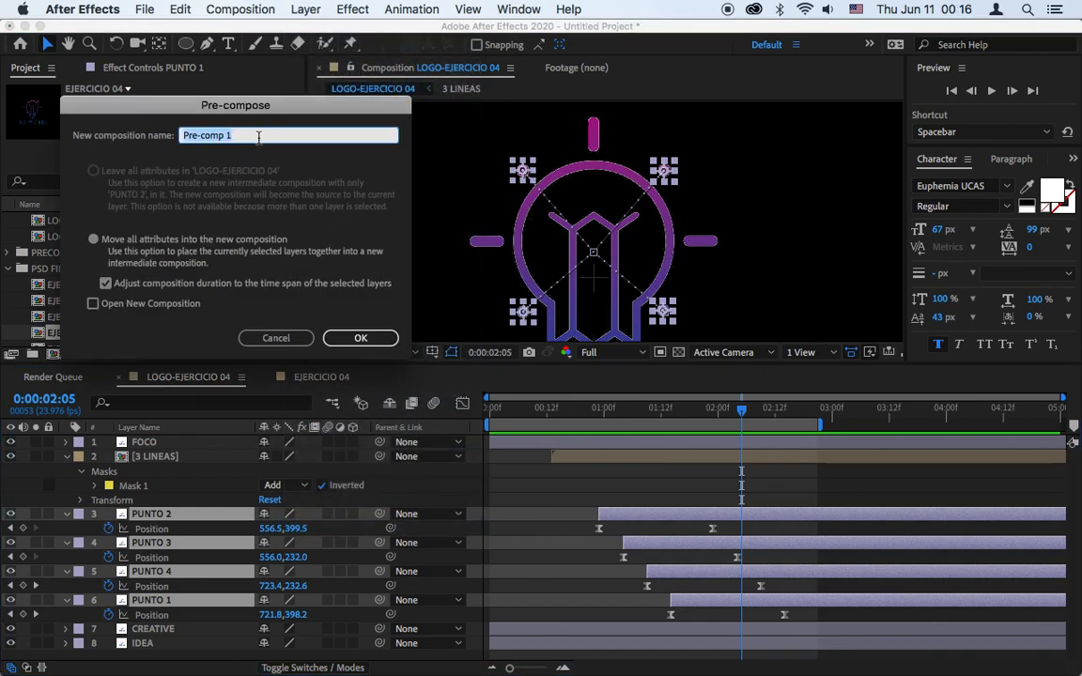
{"action": "type", "text": "B"}
{"action": "type", "text": "4"}
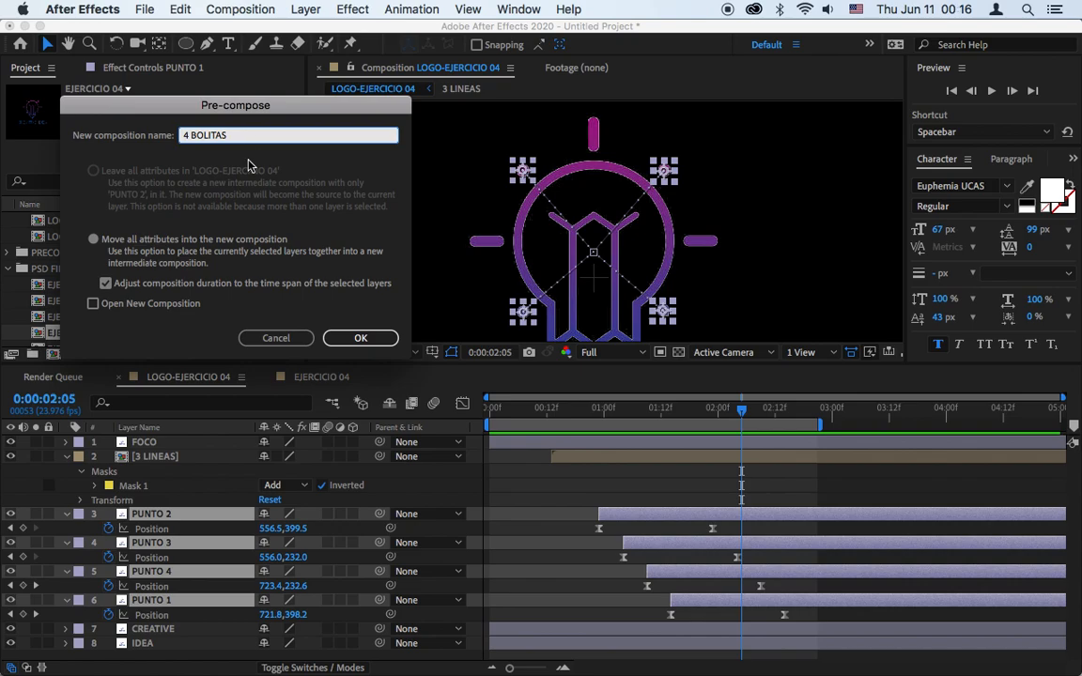
{"action": "left_click", "coordinate": [359, 337]}
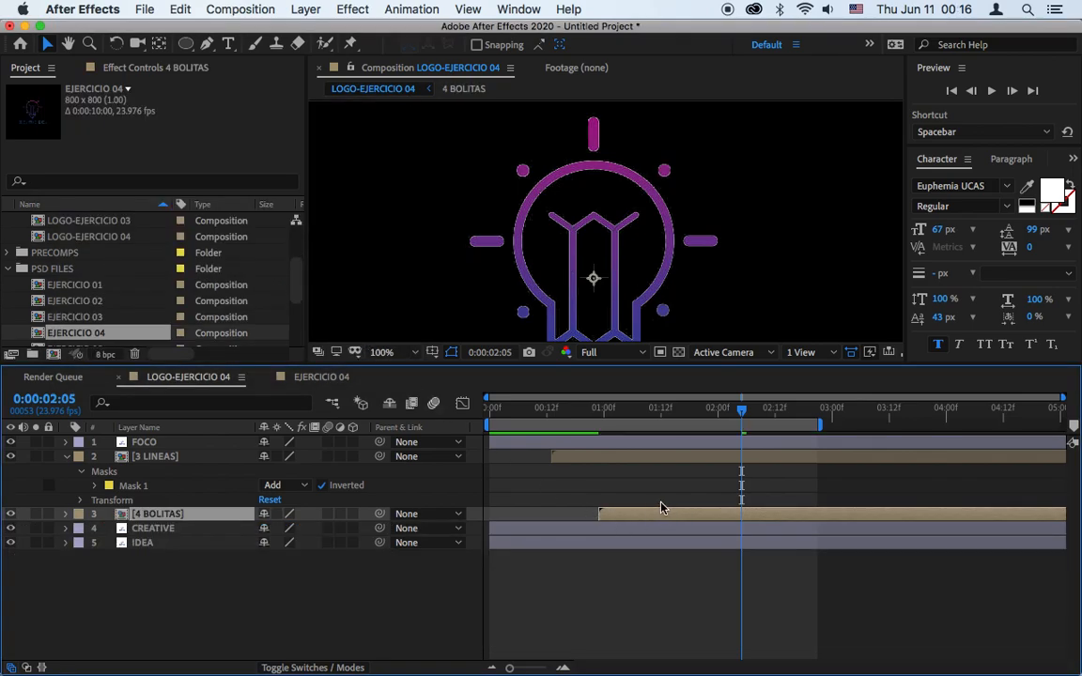
Draw a closed Pen mask on the 4 BOLITAS layer, following the bulb's outline from its lower-left neck around to the lower-right neck.
{"action": "left_click", "coordinate": [204, 43]}
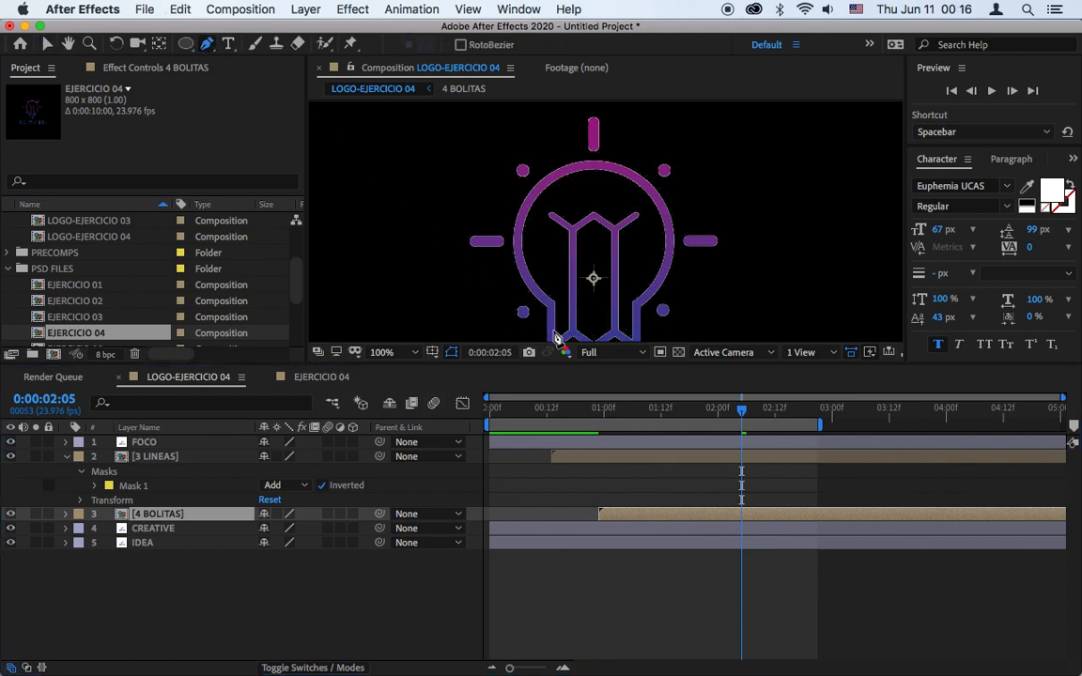
{"action": "left_click", "coordinate": [551, 330]}
{"action": "left_click", "coordinate": [551, 304]}
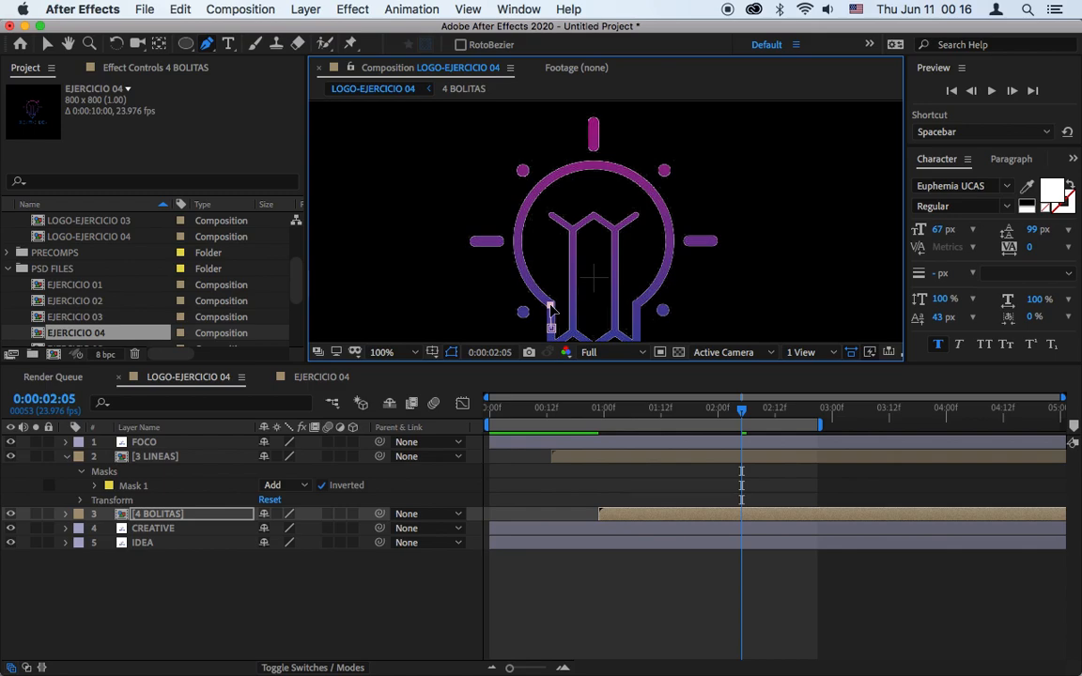
{"action": "left_click", "coordinate": [535, 288]}
{"action": "left_click_drag", "start_coordinate": [515, 241], "coordinate": [516, 232]}
{"action": "left_click_drag", "start_coordinate": [576, 166], "coordinate": [622, 159]}
{"action": "left_click_drag", "start_coordinate": [658, 201], "coordinate": [664, 214]}
{"action": "left_click_drag", "start_coordinate": [665, 266], "coordinate": [657, 288]}
{"action": "left_click", "coordinate": [637, 304]}
{"action": "left_click", "coordinate": [635, 339]}
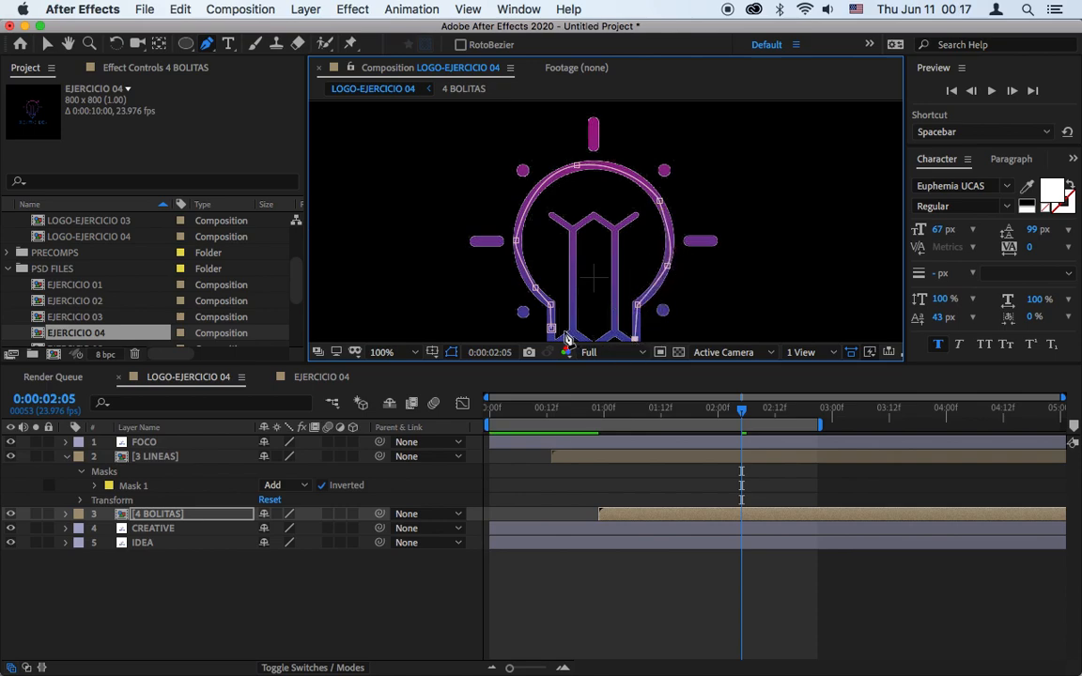
{"action": "left_click", "coordinate": [551, 329]}
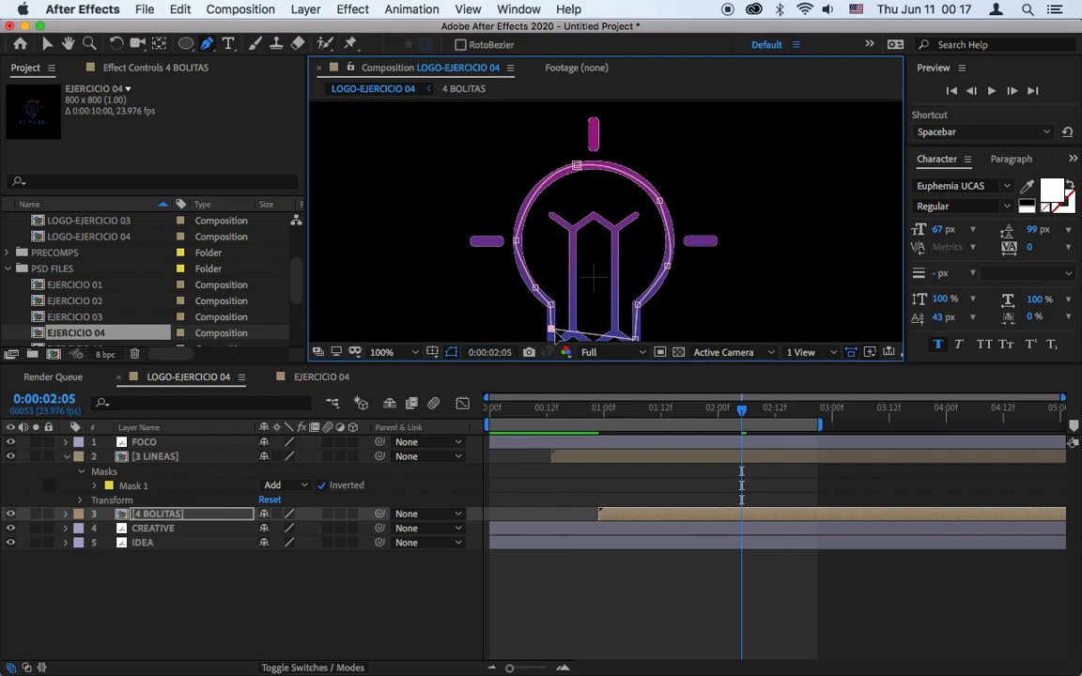
Invert Mask 1 on 4 BOLITAS and preview the dots emerging from behind the bulb.
{"action": "left_click", "coordinate": [66, 514]}
{"action": "left_click", "coordinate": [81, 529]}
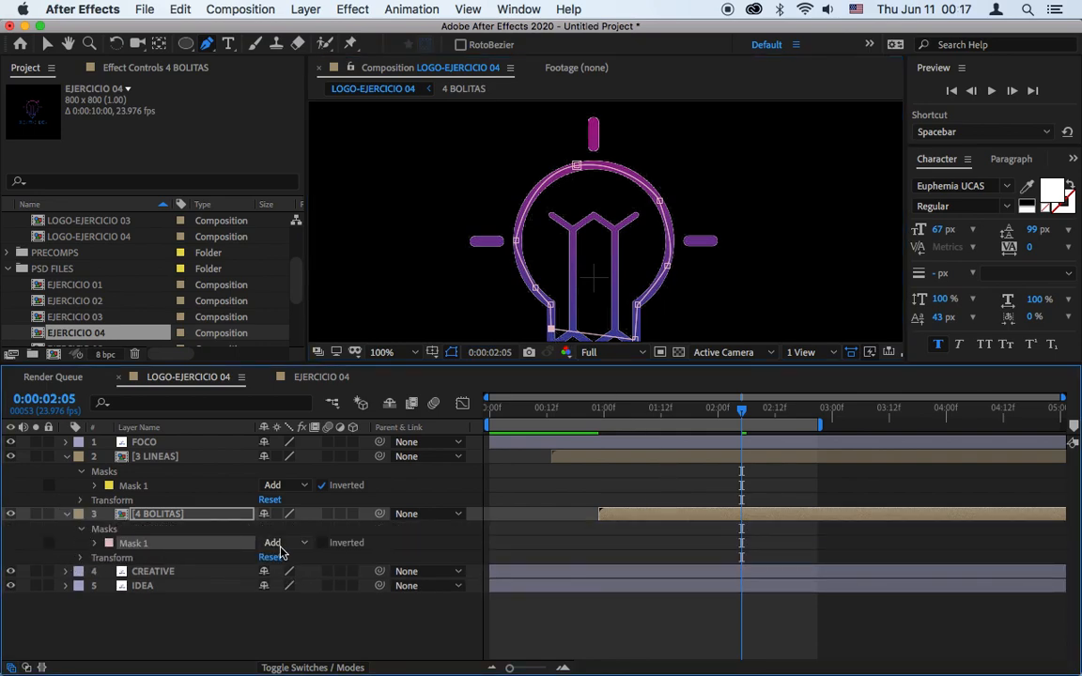
{"action": "left_click", "coordinate": [323, 543]}
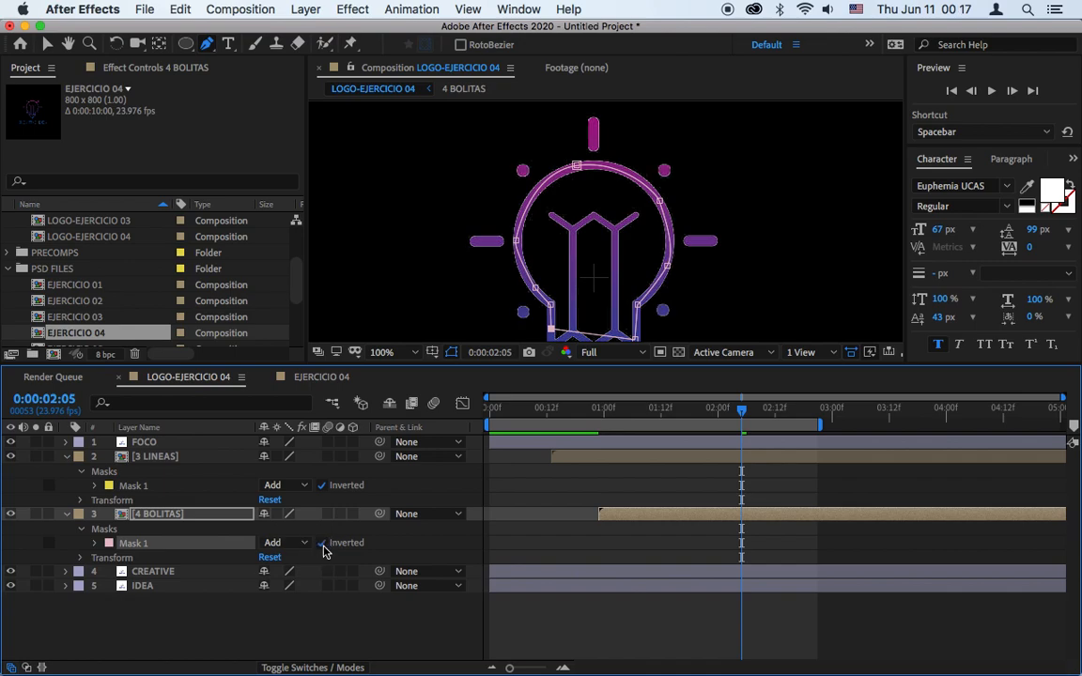
{"action": "left_click", "coordinate": [995, 92]}
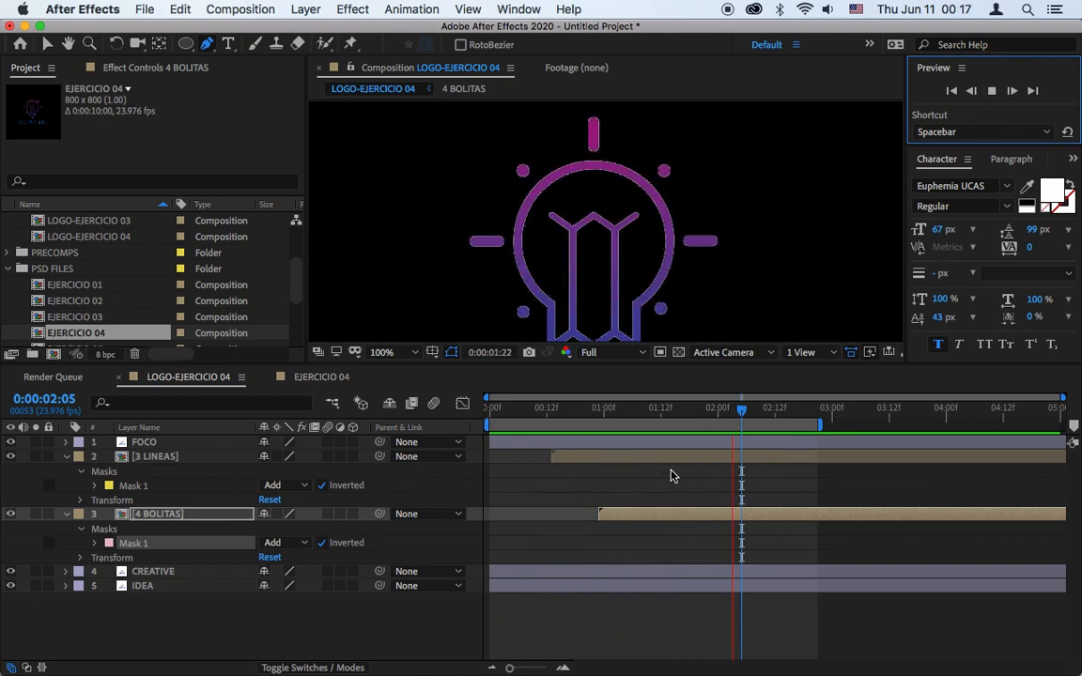
Shift 3 LINEAS and 4 BOLITAS earlier together so 3 LINEAS starts at about frame 6, and preview the whole logo fitted in view.
{"action": "left_click", "coordinate": [593, 459]}
{"action": "left_click", "coordinate": [656, 514], "text": "shift"}
{"action": "left_click_drag", "start_coordinate": [657, 513], "coordinate": [624, 522]}
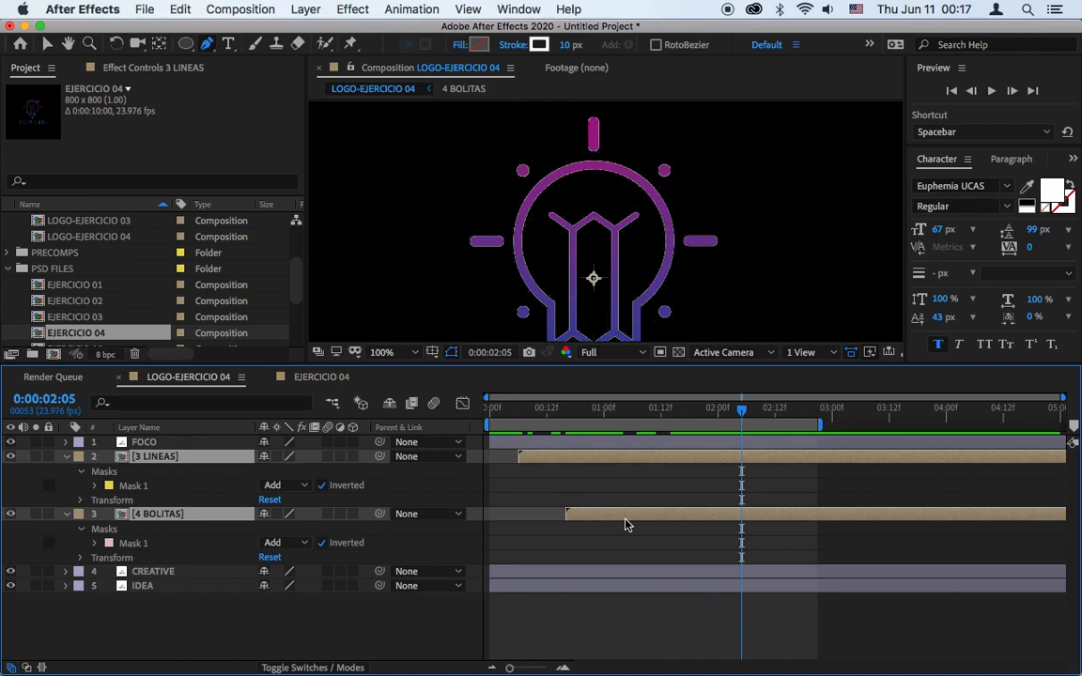
{"action": "left_click", "coordinate": [411, 353]}
{"action": "left_click", "coordinate": [411, 387]}
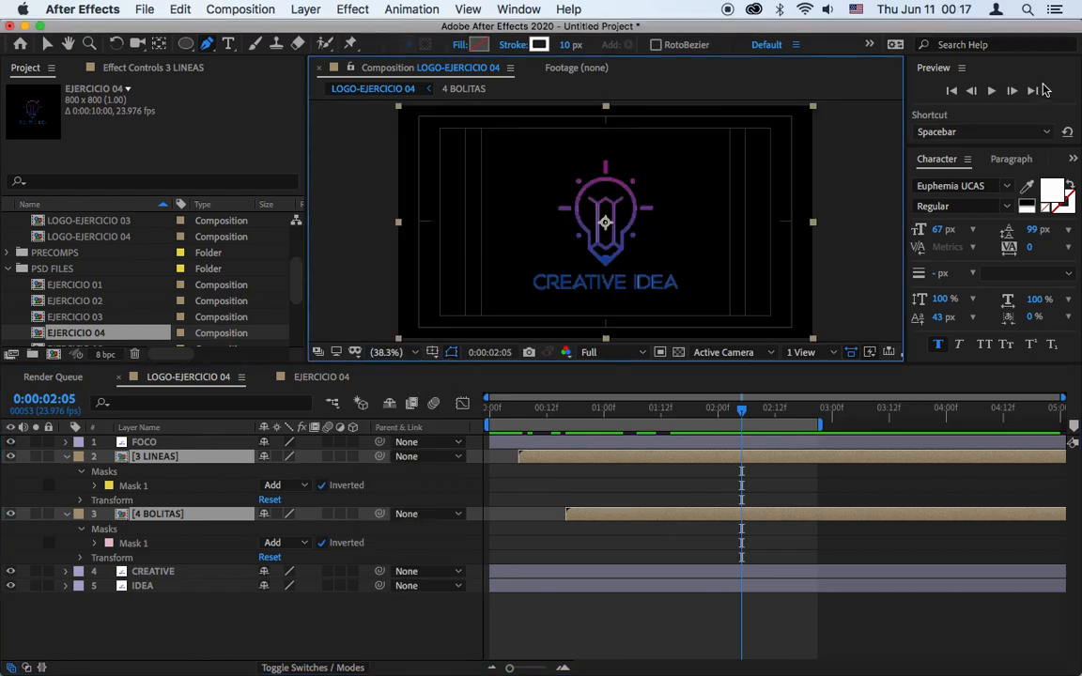
{"action": "left_click", "coordinate": [992, 91]}
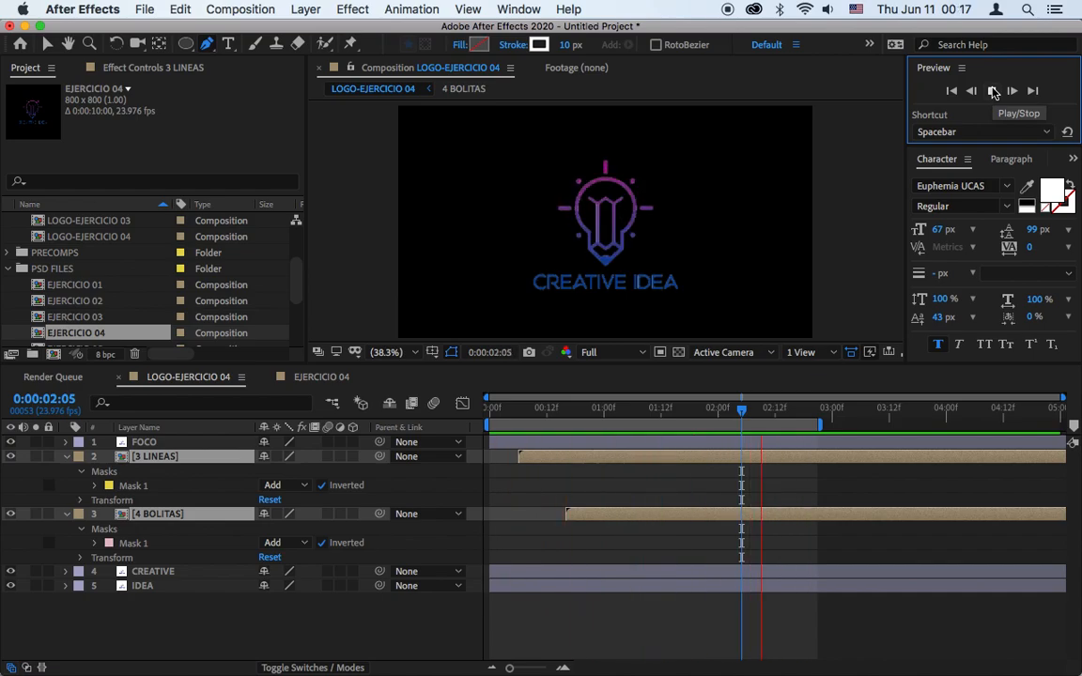
{"action": "key", "text": "space"}
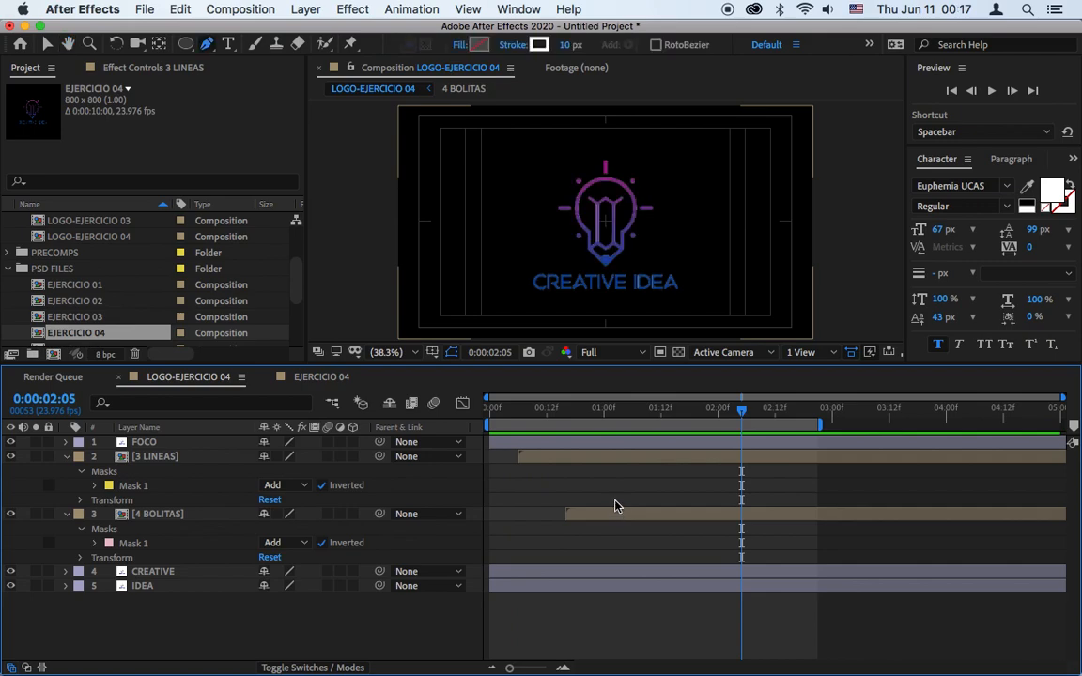
Move the 4 BOLITAS layer earlier so it starts at about frame 11, and preview the timing.
{"action": "key", "text": "v"}
{"action": "left_click_drag", "start_coordinate": [608, 519], "coordinate": [584, 522]}
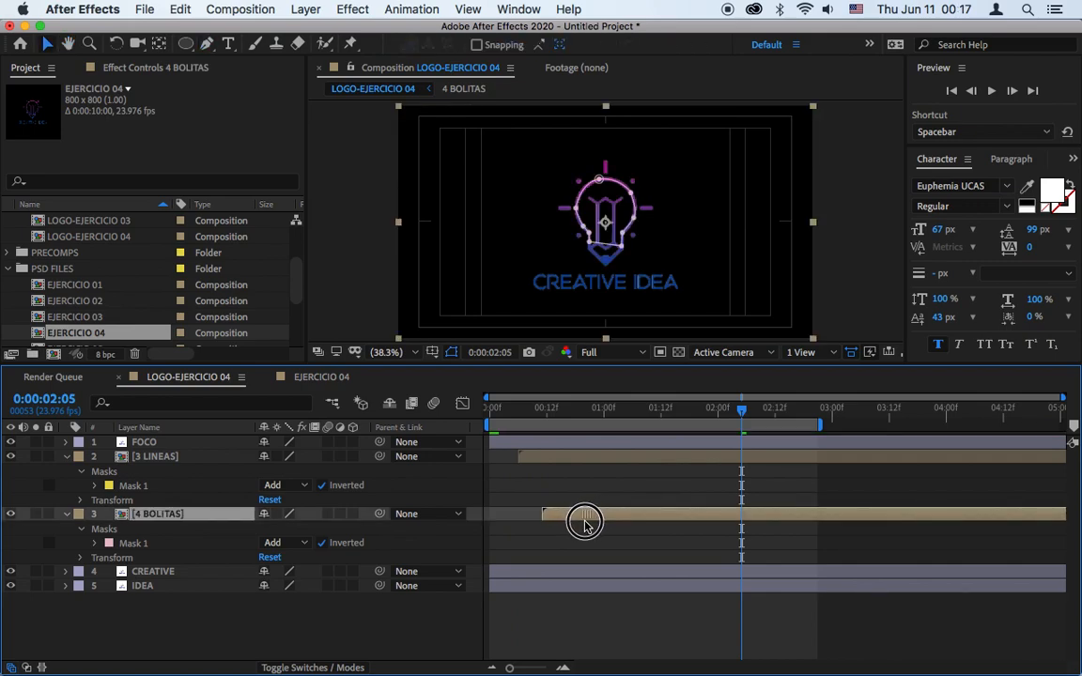
{"action": "left_click", "coordinate": [990, 91]}
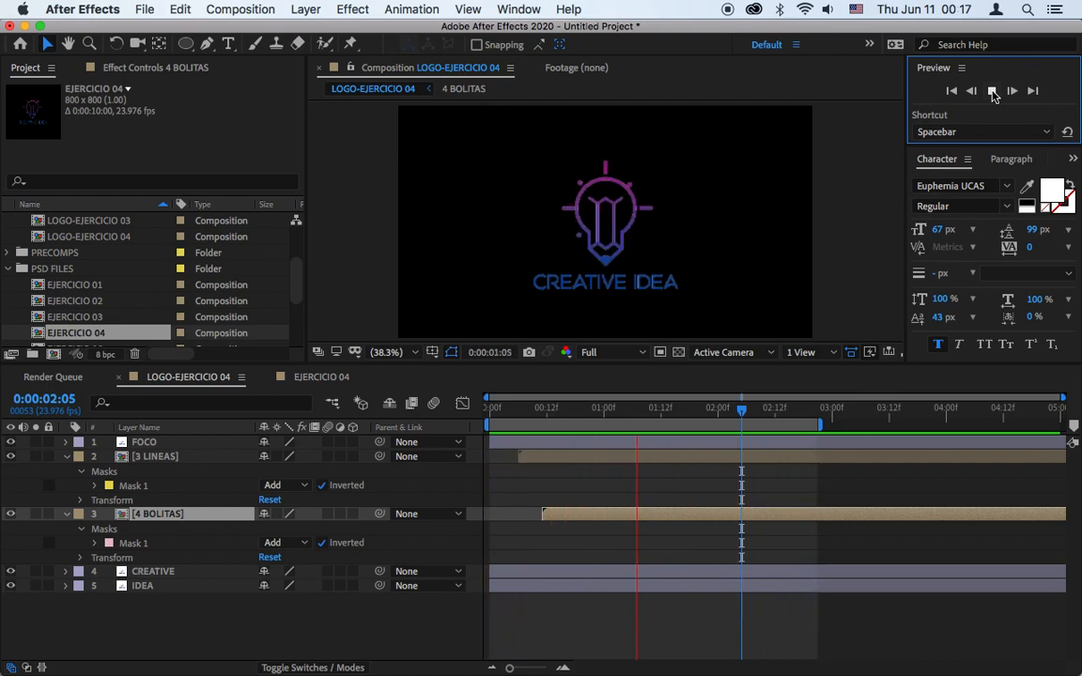
{"action": "left_click", "coordinate": [992, 92]}
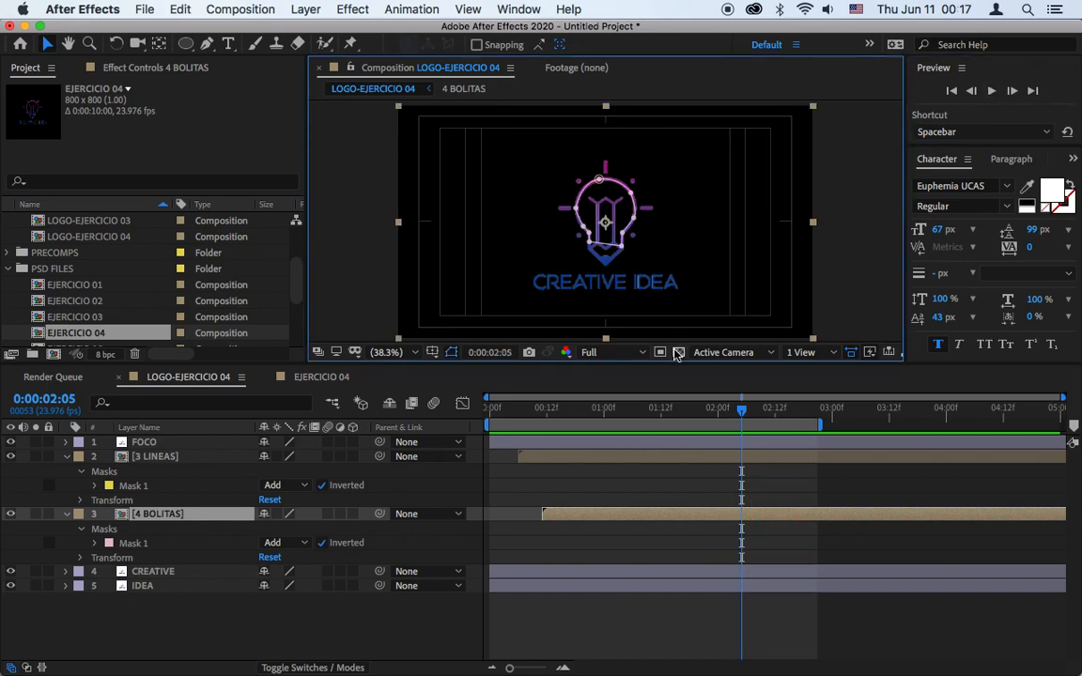
Collapse the properties of the 3 LINEAS and 4 BOLITAS layers.
{"action": "left_click", "coordinate": [66, 457]}
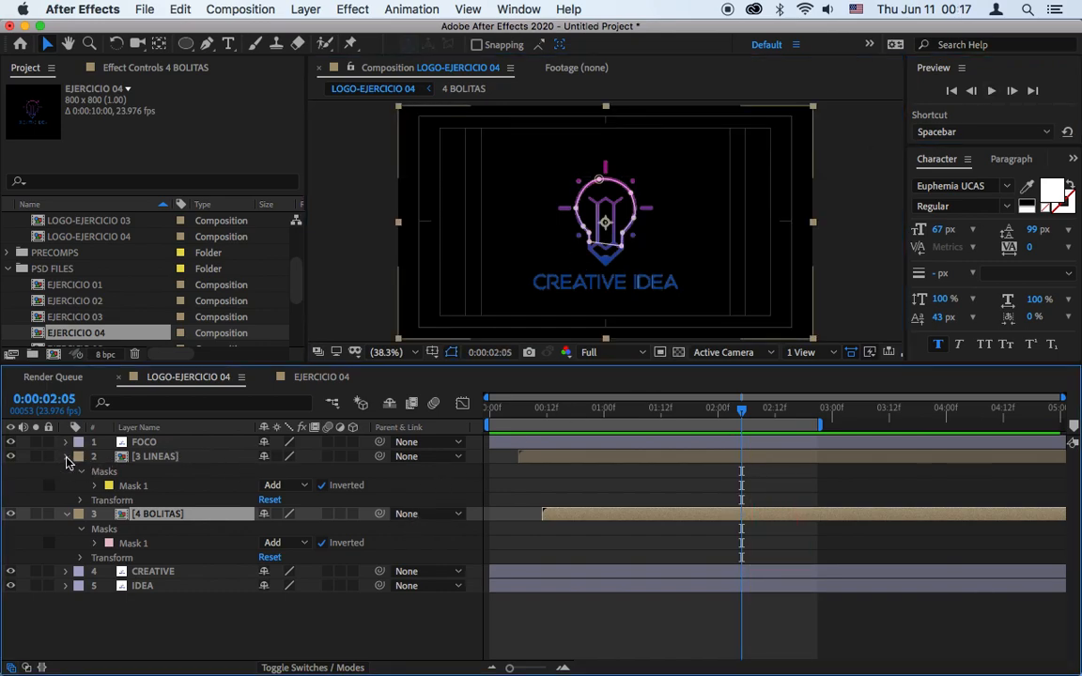
{"action": "left_click", "coordinate": [65, 471]}
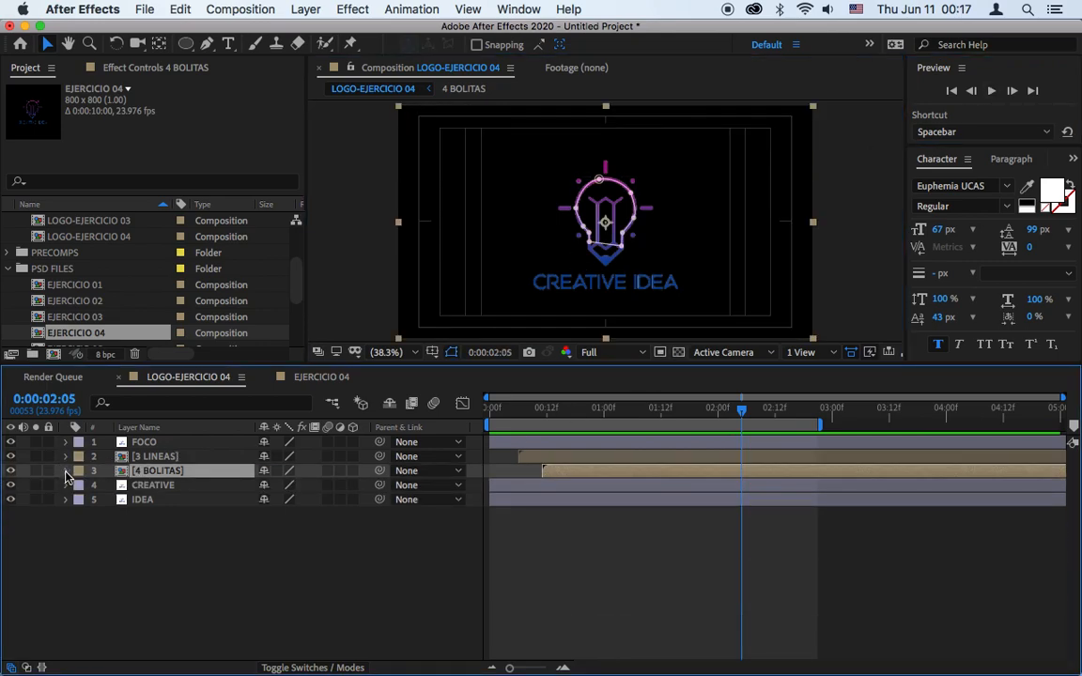
{"action": "left_click", "coordinate": [148, 485]}
{"action": "left_click", "coordinate": [148, 499], "text": "shift"}
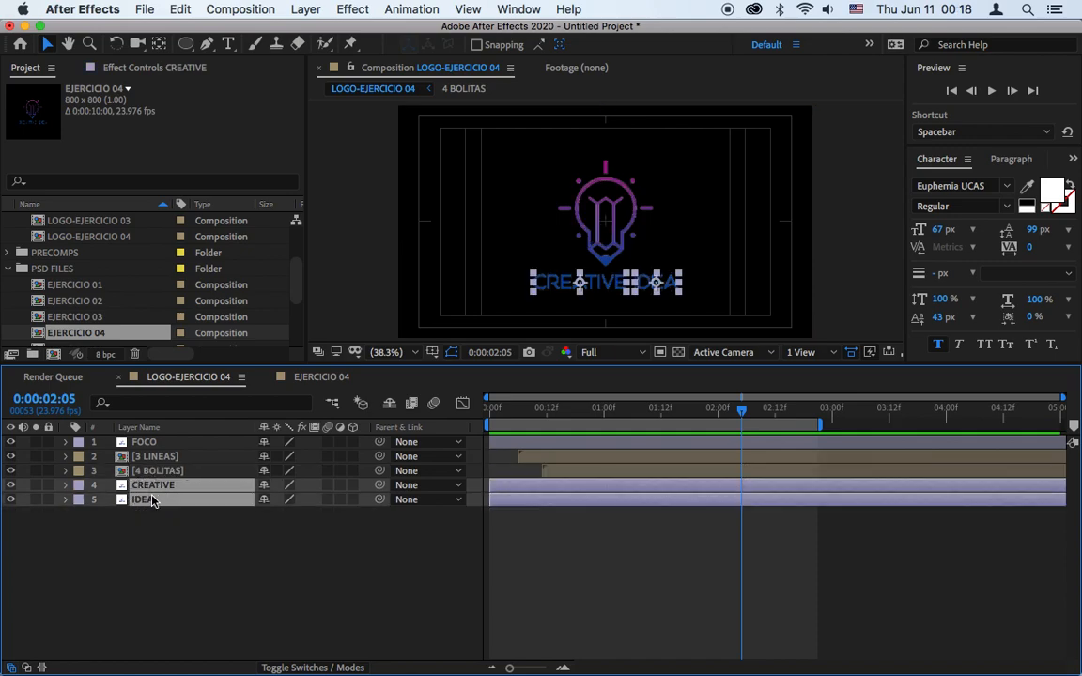
{"action": "left_click", "coordinate": [301, 543]}
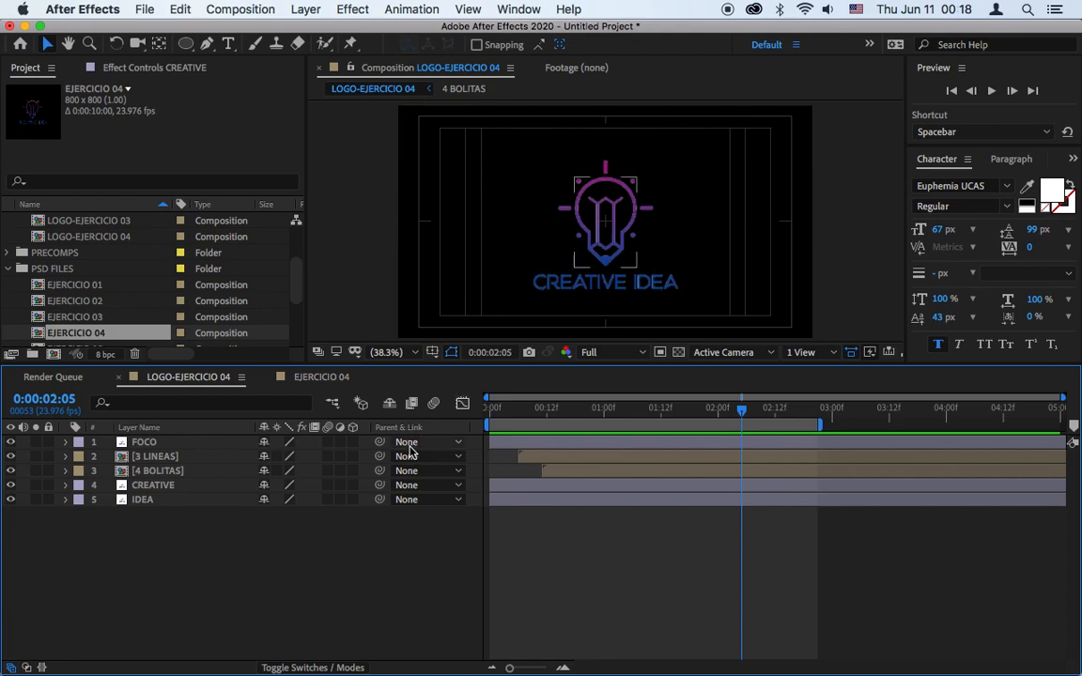
Copy FOCO's first group of flickering Opacity keyframes onto the CREATIVE and IDEA layers, starting at 0:00:00:00.
{"action": "left_click", "coordinate": [157, 445]}
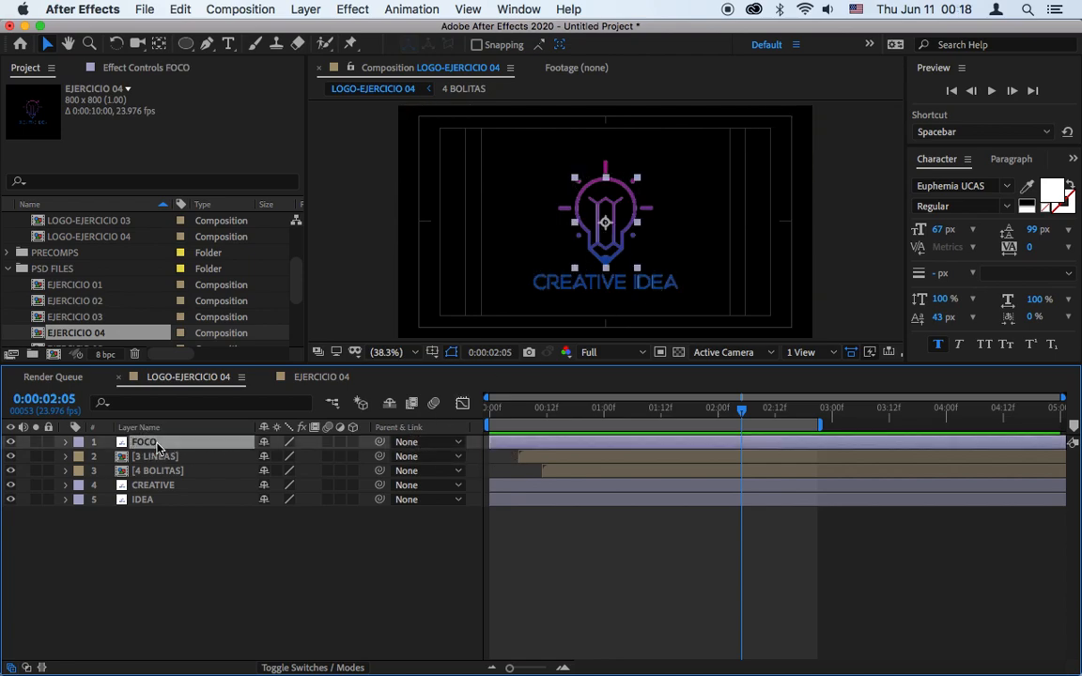
{"action": "key", "text": "u"}
{"action": "left_click_drag", "start_coordinate": [582, 458], "coordinate": [483, 461]}
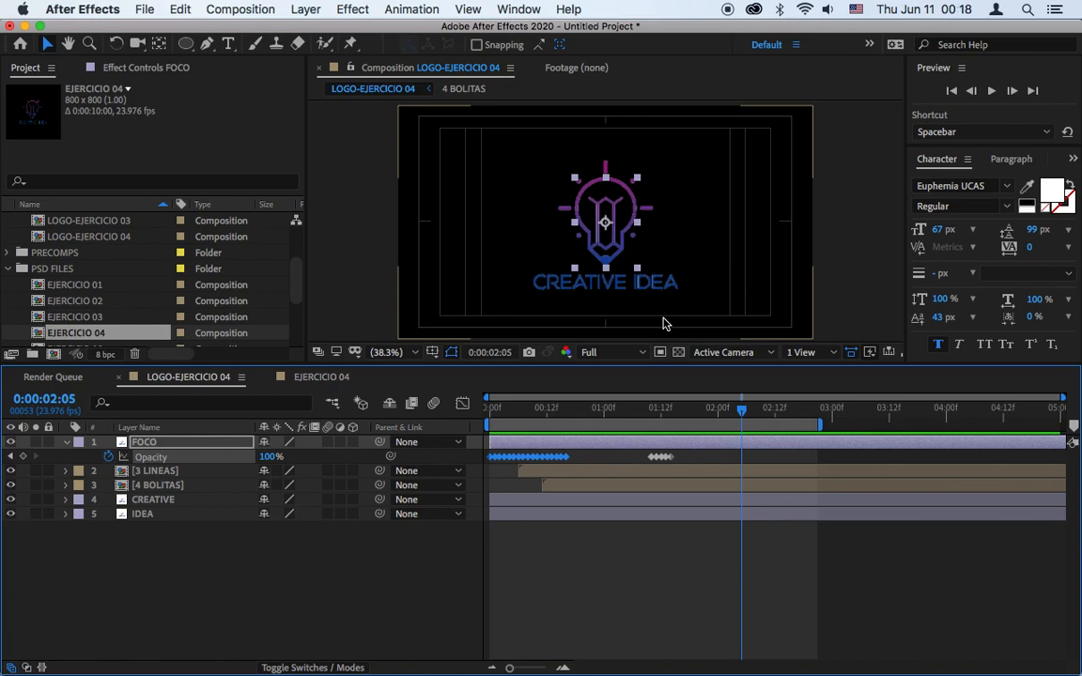
{"action": "left_click", "coordinate": [520, 410]}
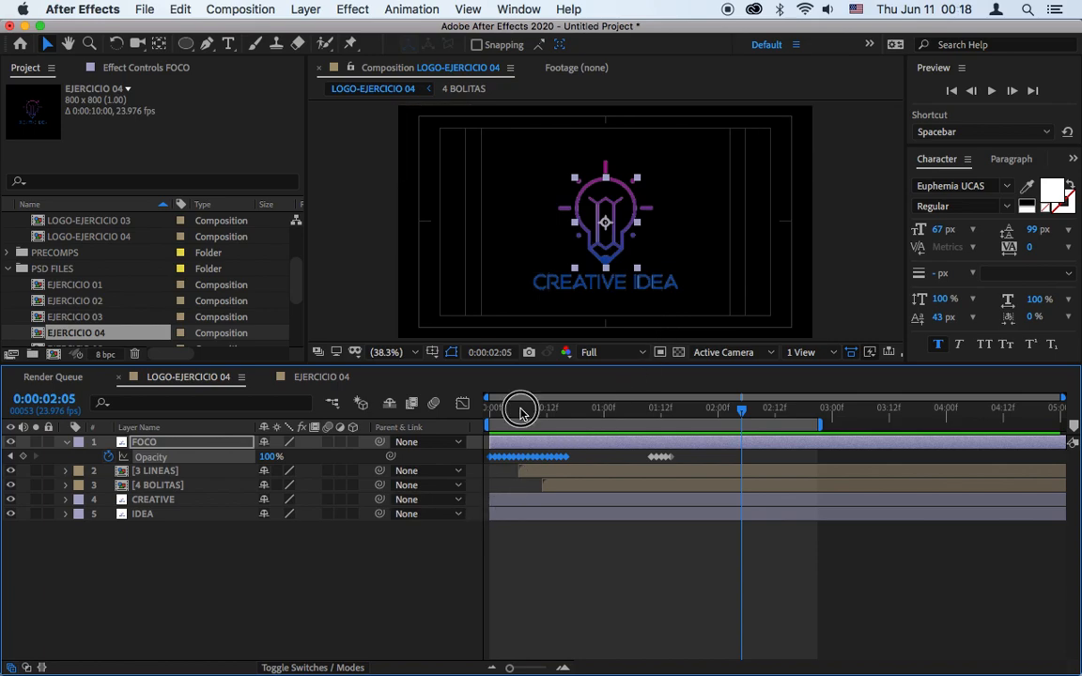
{"action": "left_click_drag", "start_coordinate": [520, 410], "coordinate": [487, 410]}
{"action": "left_click", "coordinate": [504, 507]}
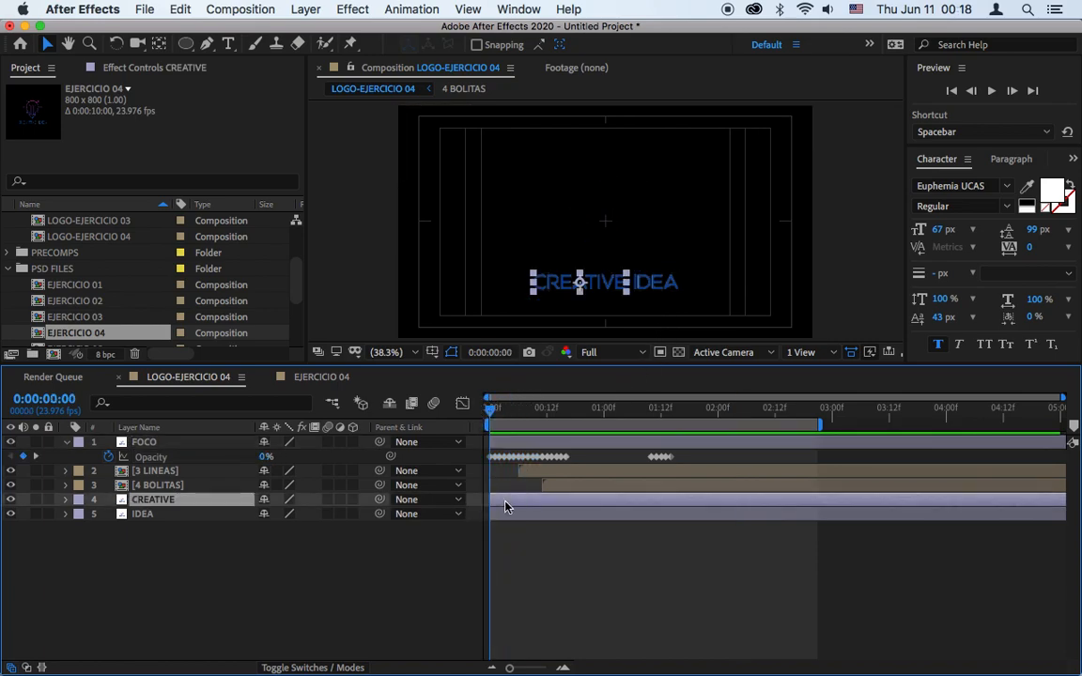
{"action": "left_click", "coordinate": [507, 513]}
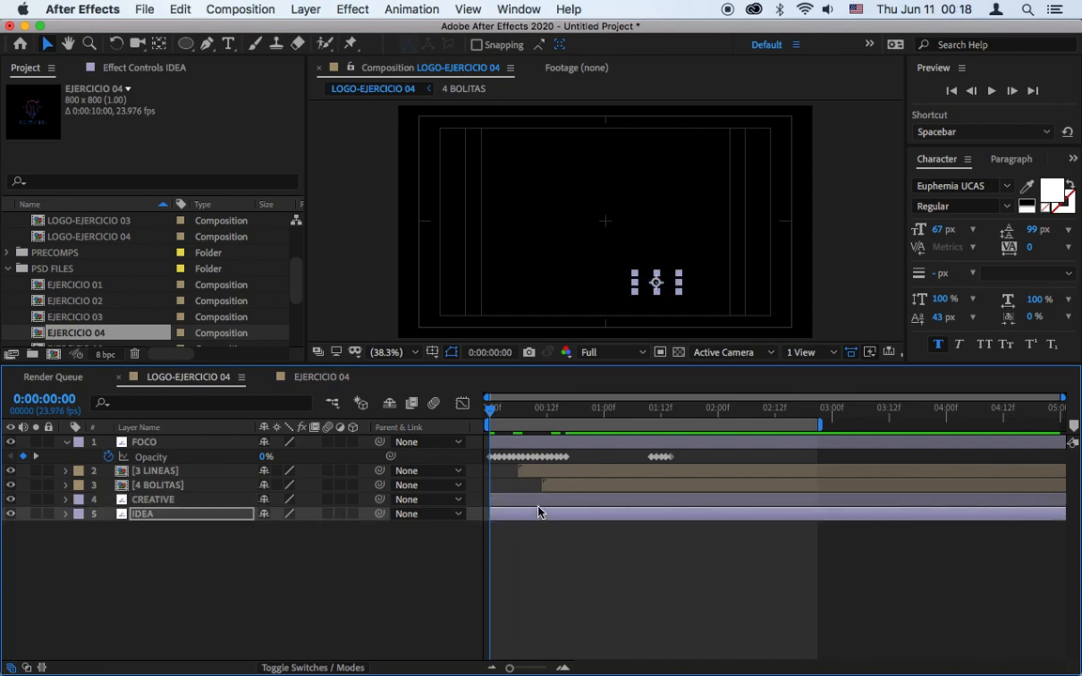
{"action": "left_click", "coordinate": [534, 505], "text": "shift"}
{"action": "key", "text": "u"}
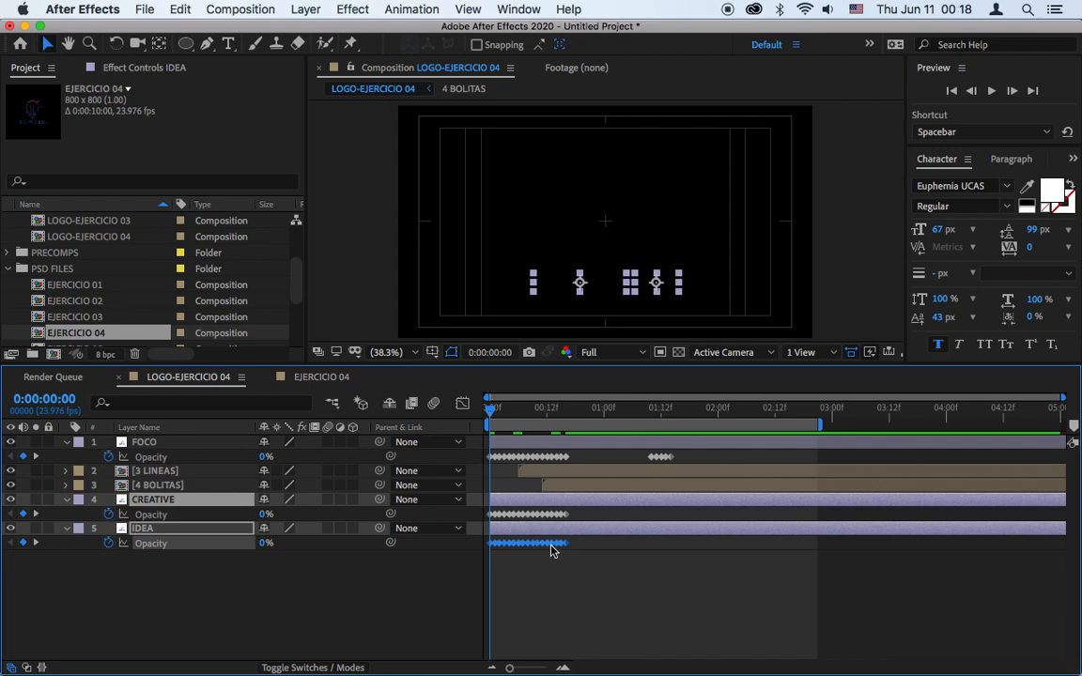
Stagger the text layers so CREATIVE starts at about 0:00:00:17 and IDEA at about 0:00:01:05, and preview the flicker.
{"action": "left_click", "coordinate": [572, 587]}
{"action": "left_click_drag", "start_coordinate": [562, 526], "coordinate": [719, 534]}
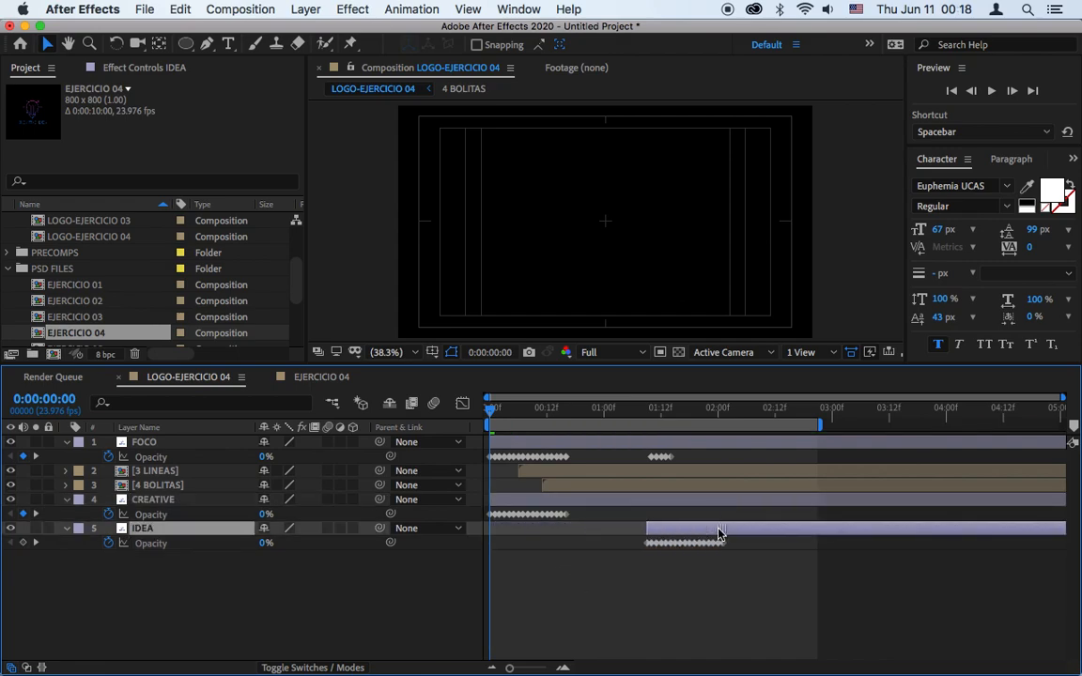
{"action": "left_click_drag", "start_coordinate": [613, 501], "coordinate": [665, 535]}
{"action": "left_click", "coordinate": [993, 90]}
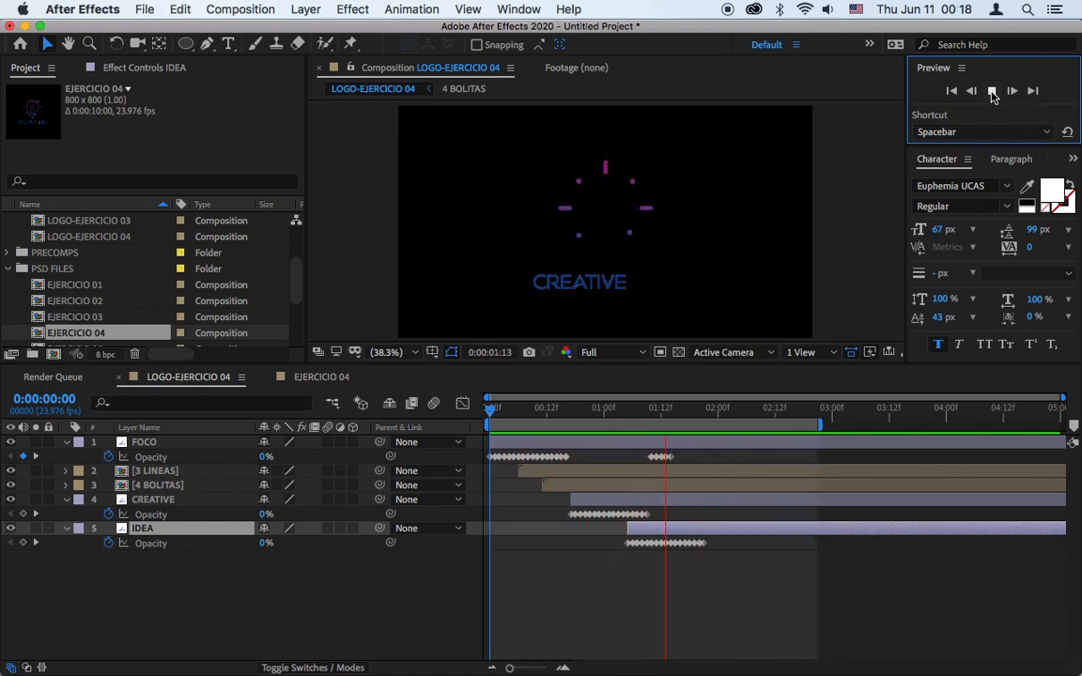
{"action": "left_click", "coordinate": [992, 91]}
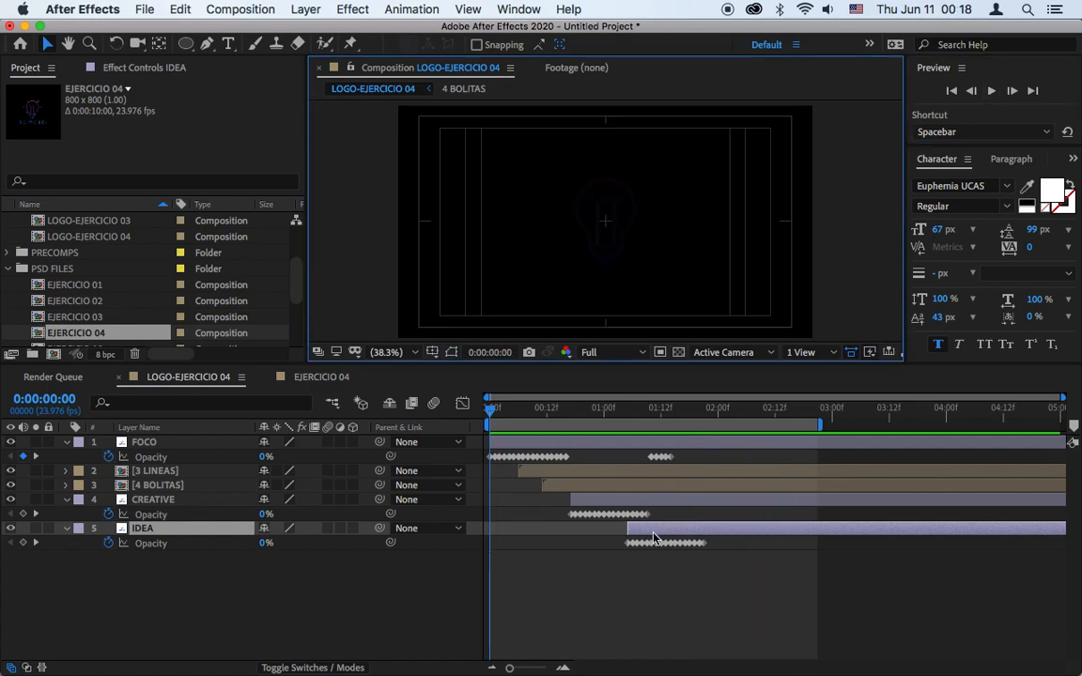
Create a white composition-size solid named BKG with the full logo shown at 0:00:02:05.
{"action": "left_click", "coordinate": [742, 410]}
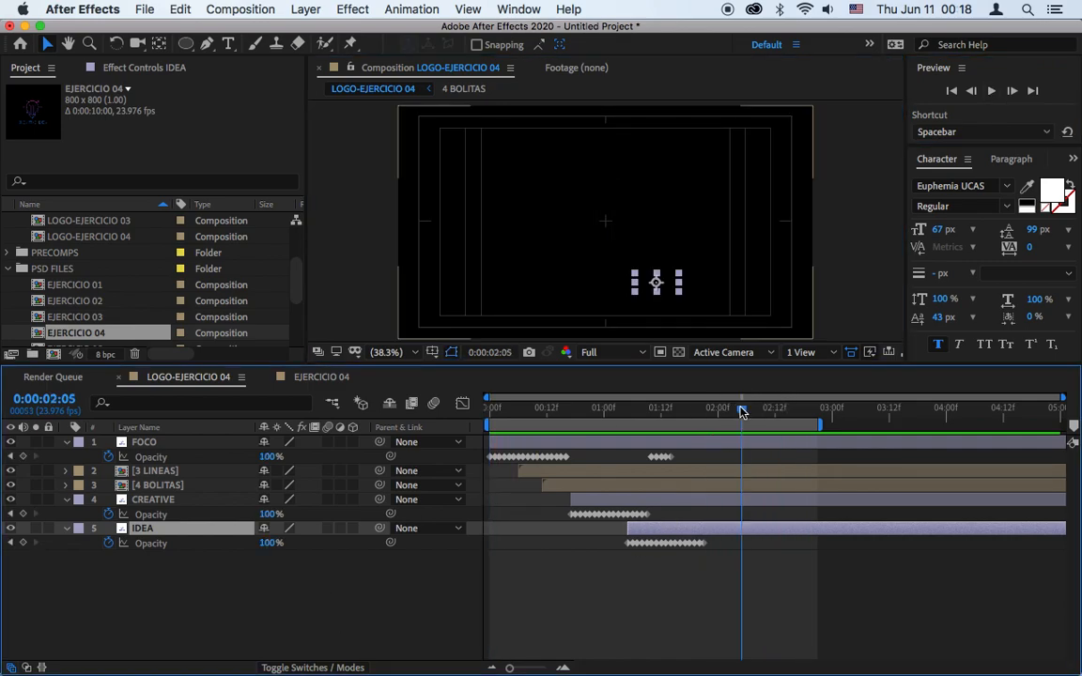
{"action": "left_click", "coordinate": [211, 598]}
{"action": "right_click", "coordinate": [210, 598]}
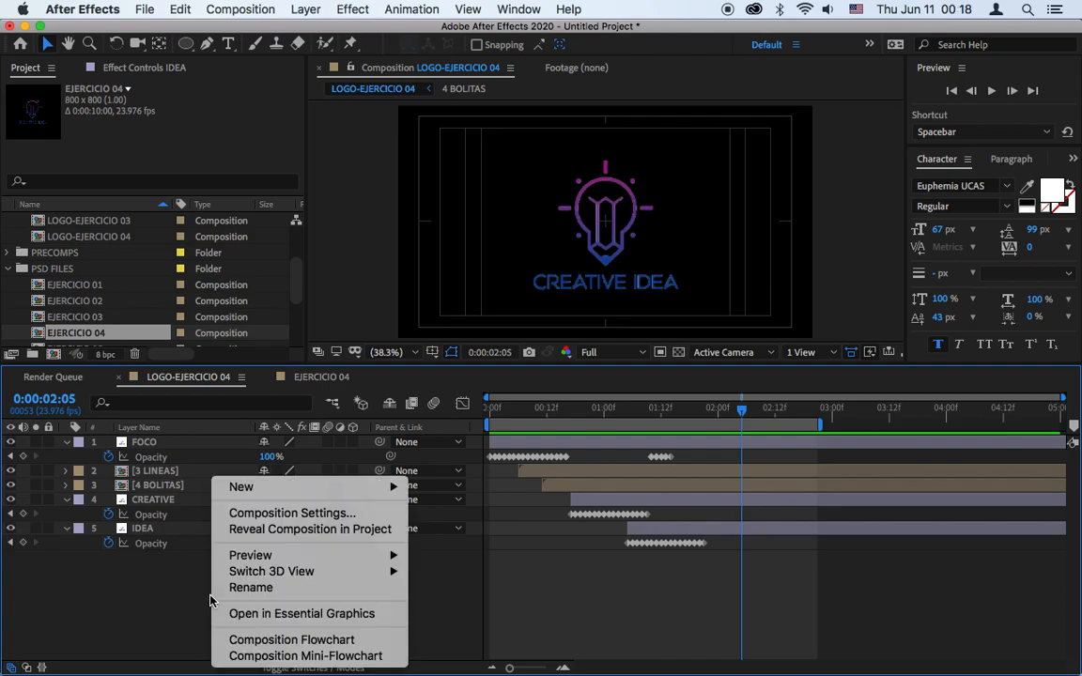
{"action": "mouse_move", "coordinate": [268, 487]}
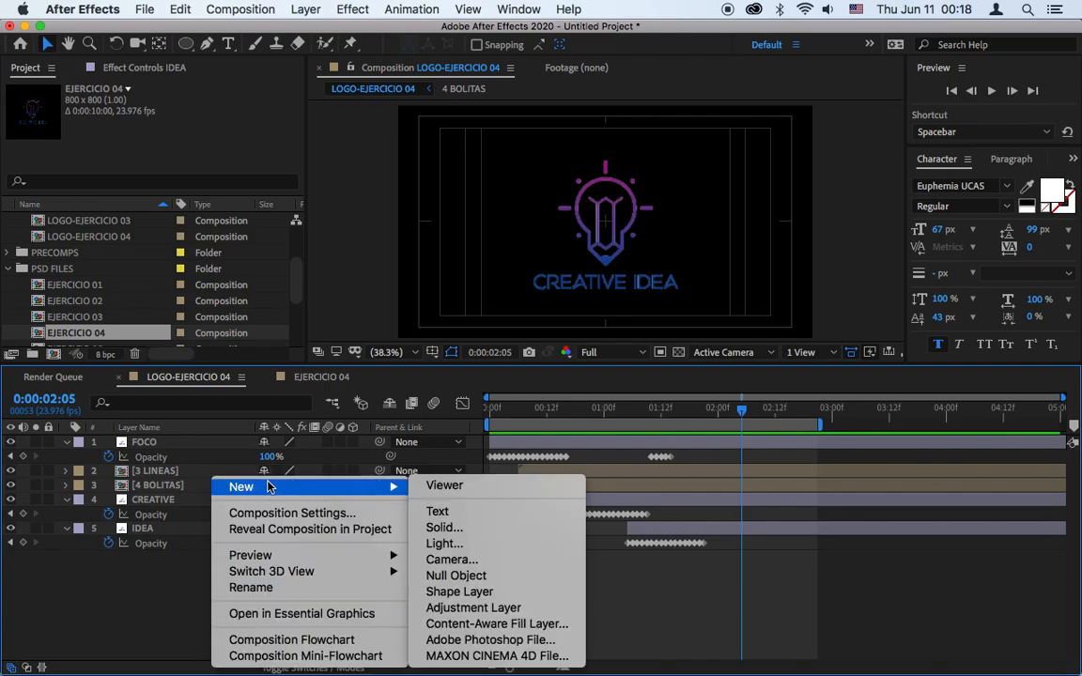
{"action": "left_click", "coordinate": [474, 532]}
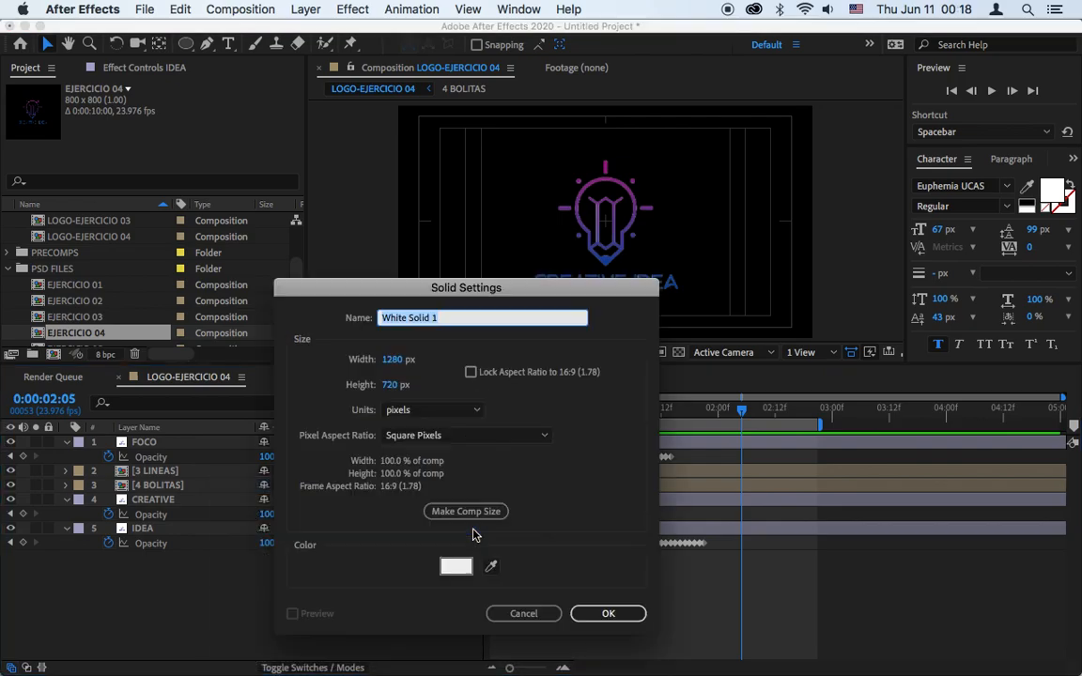
{"action": "type", "text": "BKG"}
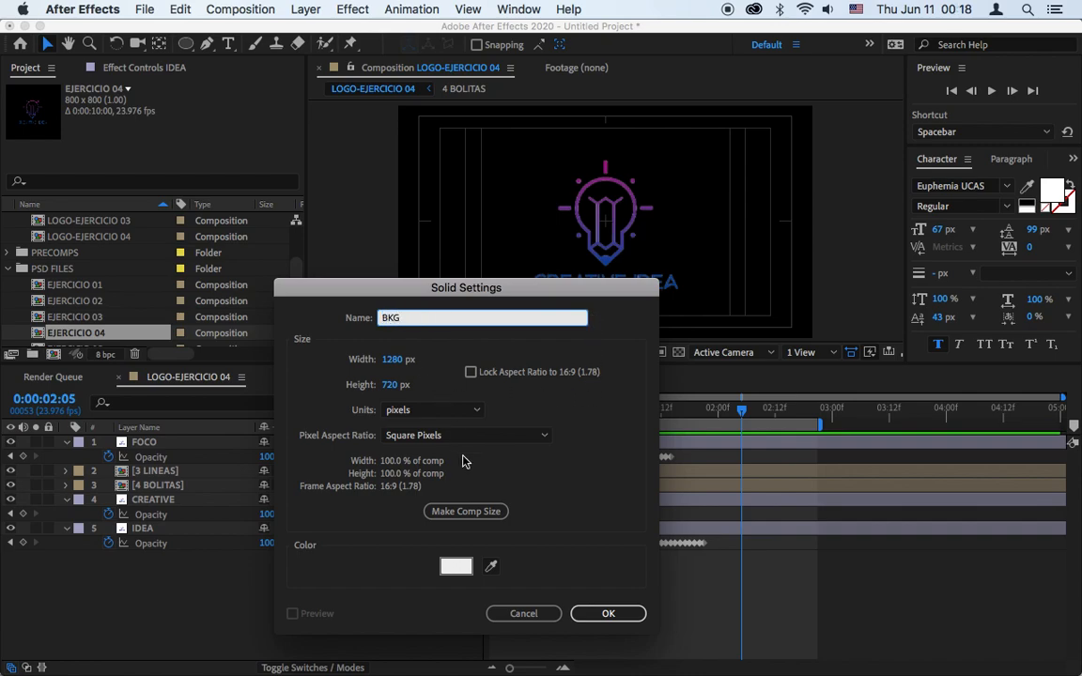
{"action": "left_click", "coordinate": [488, 512]}
{"action": "left_click", "coordinate": [592, 612]}
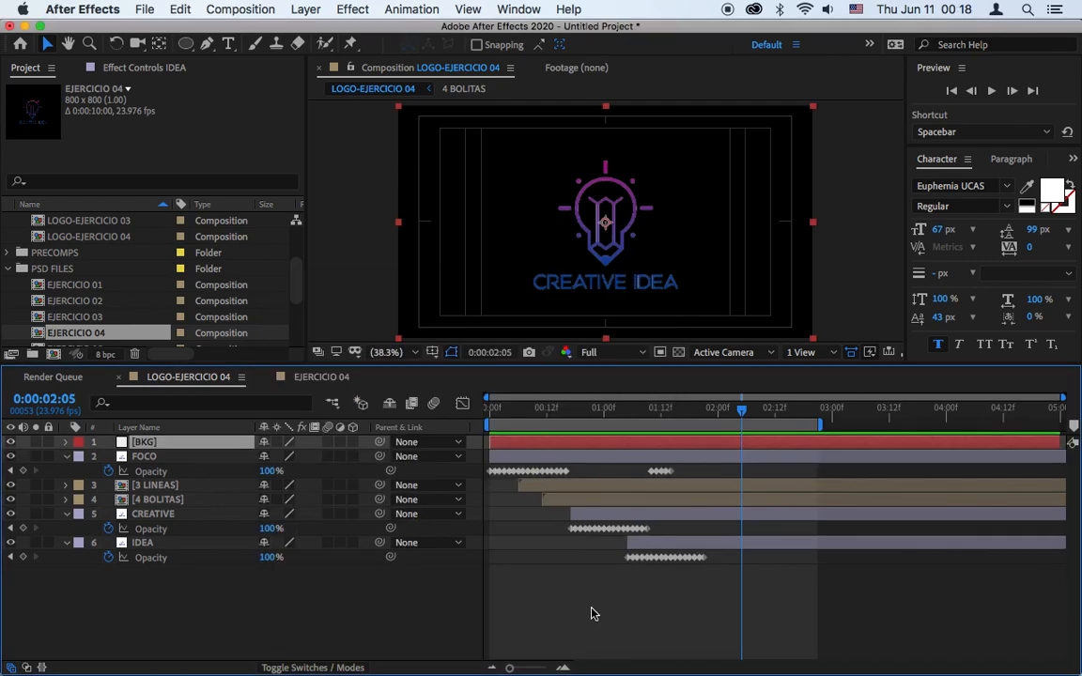
Move the BKG solid below the IDEA layer as the background and select the FOCO layer.
{"action": "left_click", "coordinate": [147, 443]}
{"action": "left_click_drag", "start_coordinate": [147, 443], "coordinate": [152, 562]}
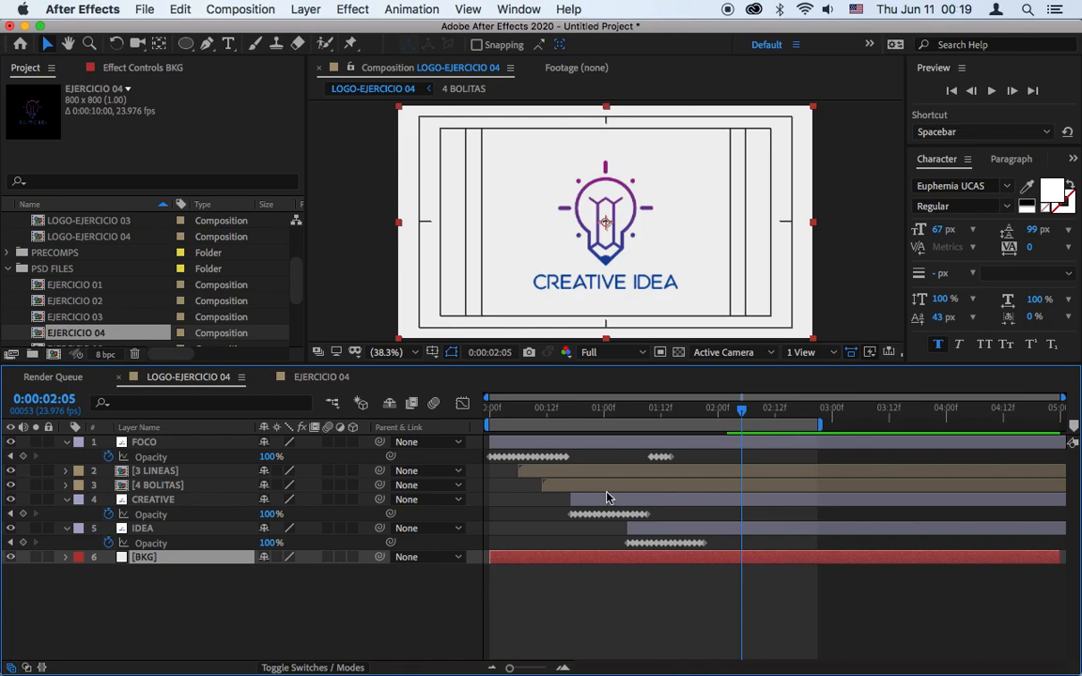
{"action": "left_click", "coordinate": [577, 448]}
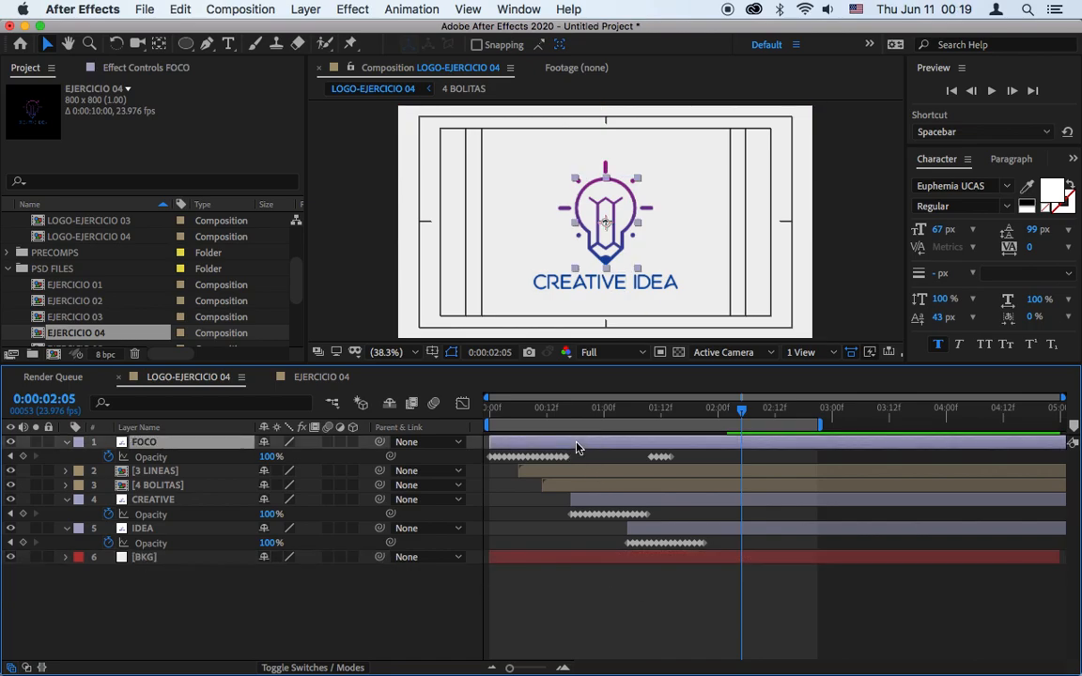
Pre-compose all logo layers from FOCO through IDEA into LOGO CREATIVE IDEA PRECOMP, leaving BKG out.
{"action": "left_click", "coordinate": [668, 531], "text": "shift"}
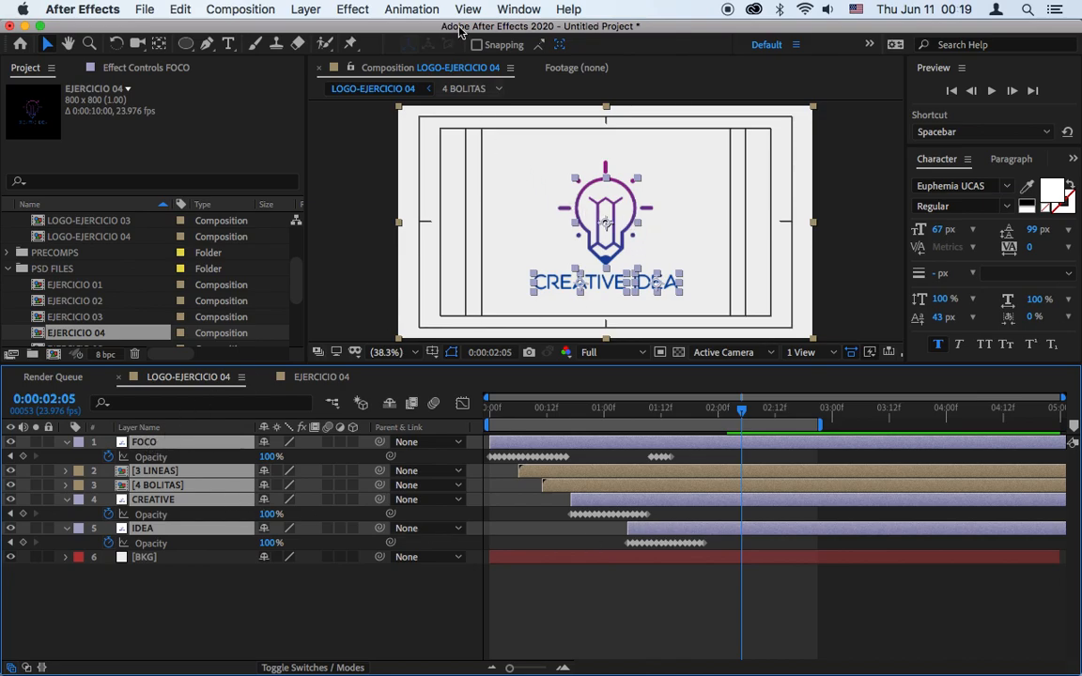
{"action": "left_click", "coordinate": [306, 9]}
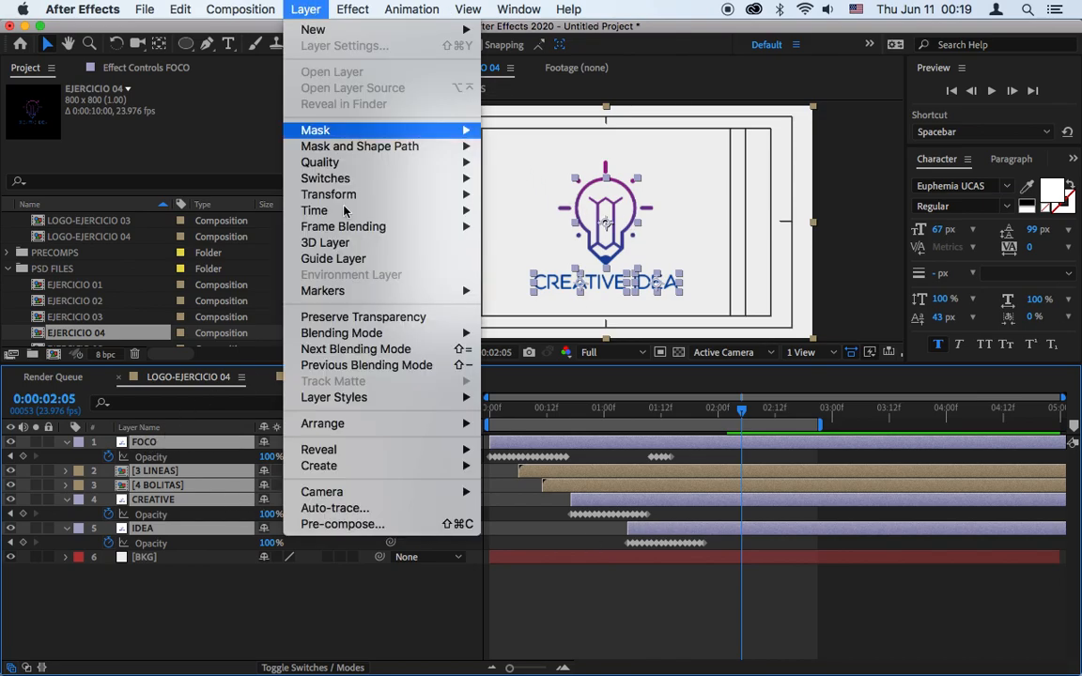
{"action": "left_click", "coordinate": [409, 531]}
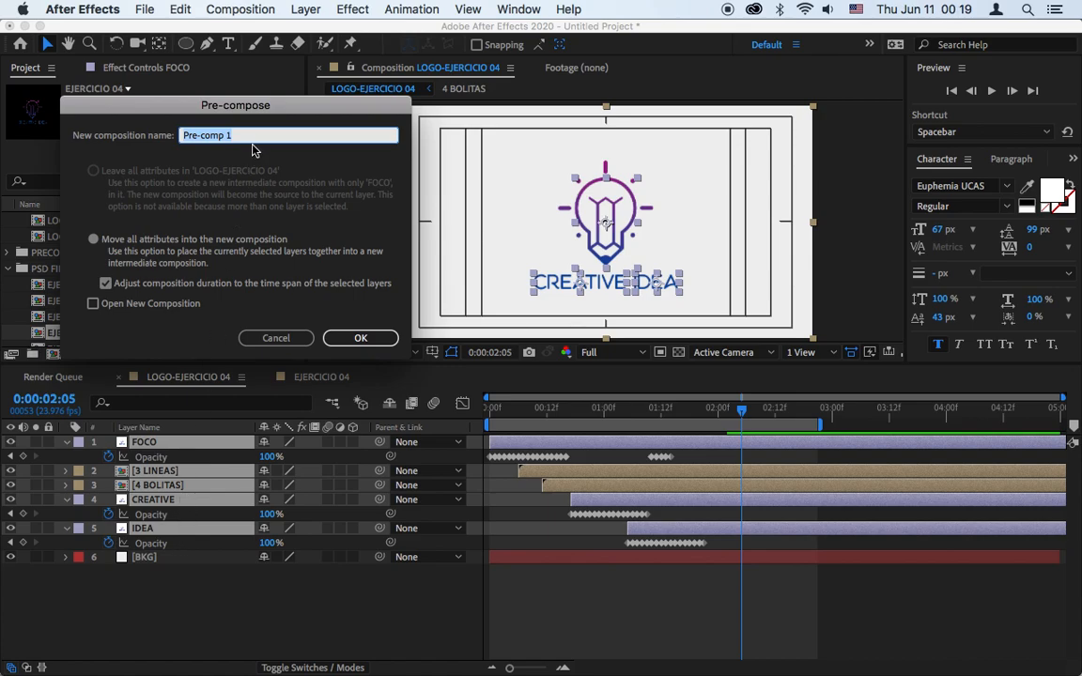
{"action": "type", "text": "LOGO CREATIVE IDEA PRECOMP"}
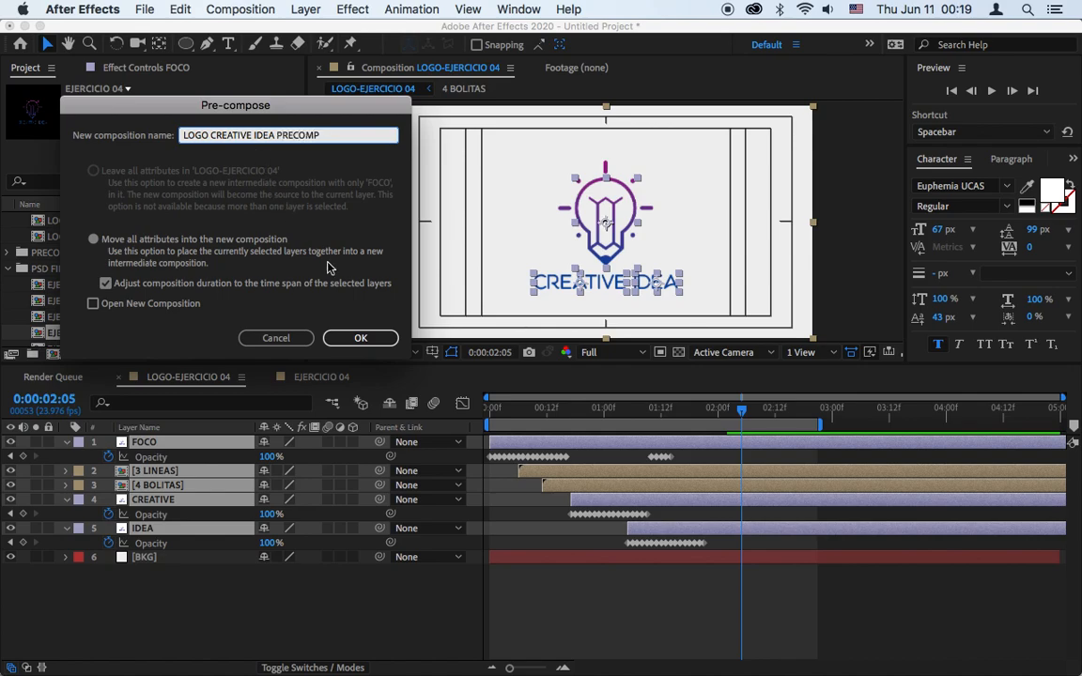
{"action": "left_click", "coordinate": [364, 338]}
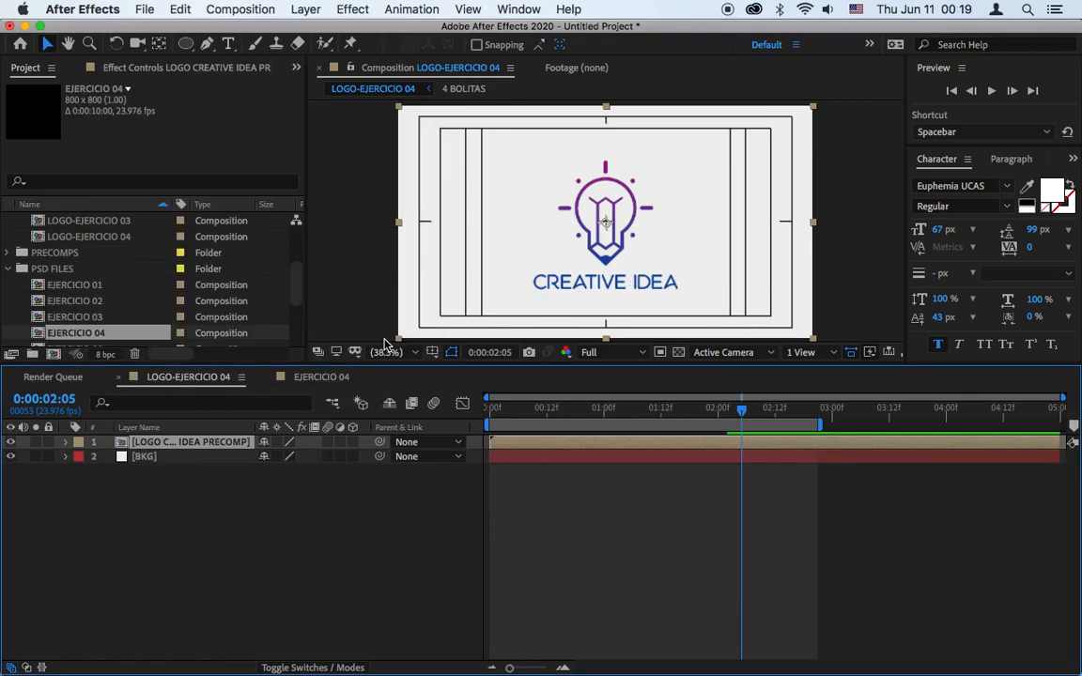
Raise the LOGO CREATIVE IDEA PRECOMP layer in the frame by setting its Position to 640, 295.
{"action": "key", "text": "p"}
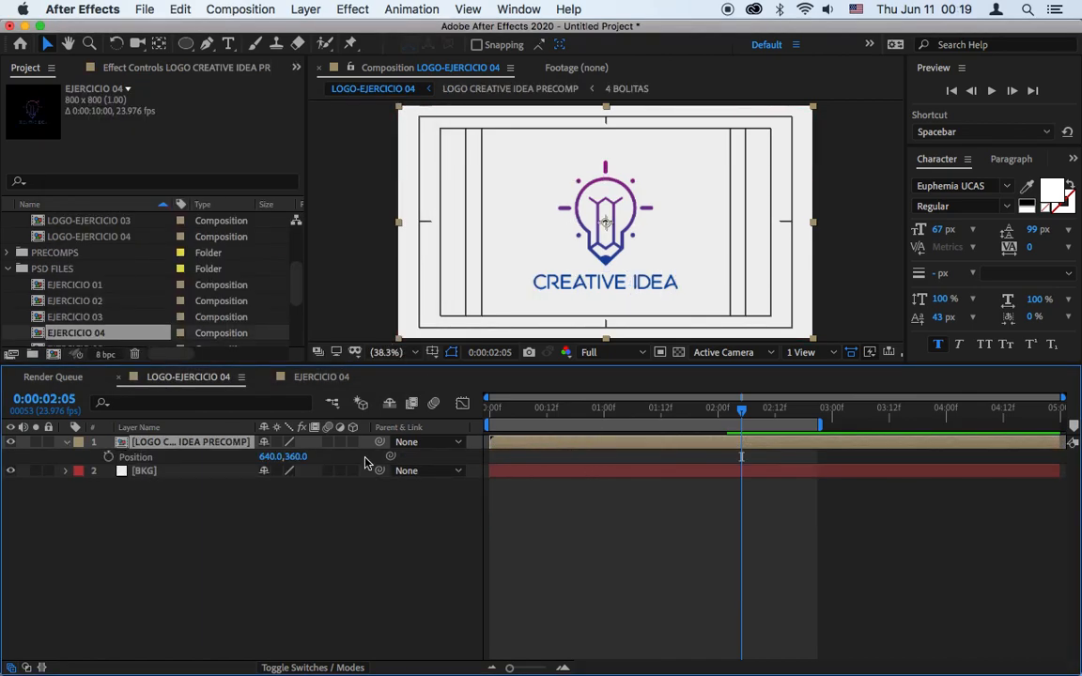
{"action": "left_click", "coordinate": [303, 457]}
{"action": "left_click_drag", "start_coordinate": [305, 462], "coordinate": [244, 463]}
{"action": "left_click_drag", "start_coordinate": [246, 463], "coordinate": [250, 465]}
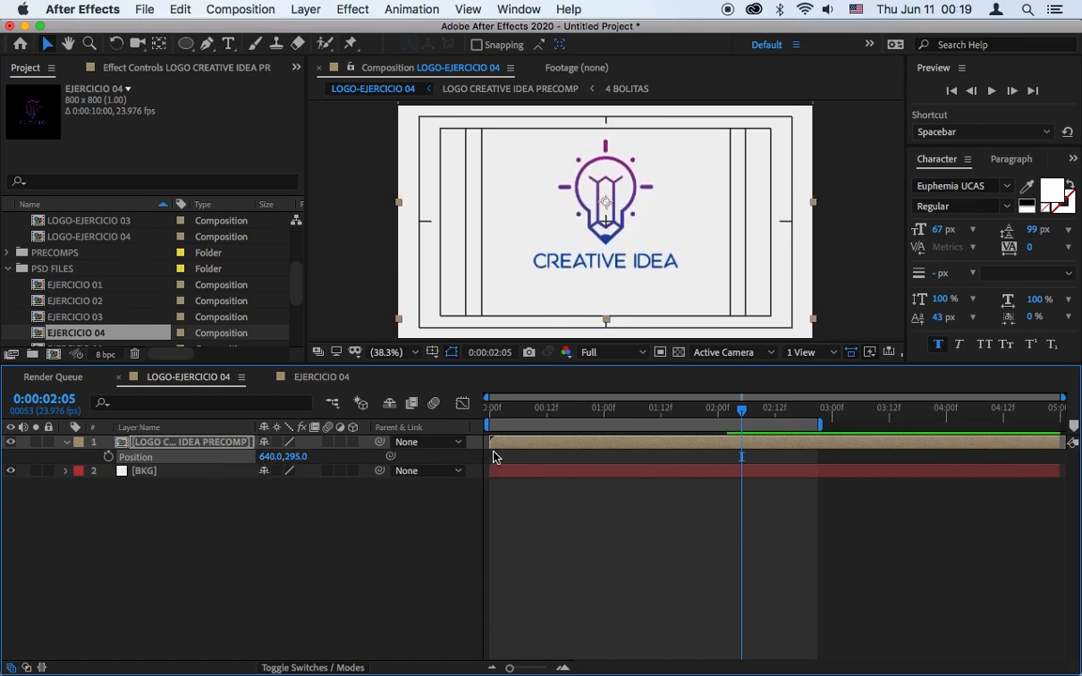
{"action": "left_click", "coordinate": [260, 526]}
Create a black 1280 x 720 px solid named BKG 02 and place it below the BKG layer.
{"action": "left_click", "coordinate": [138, 472]}
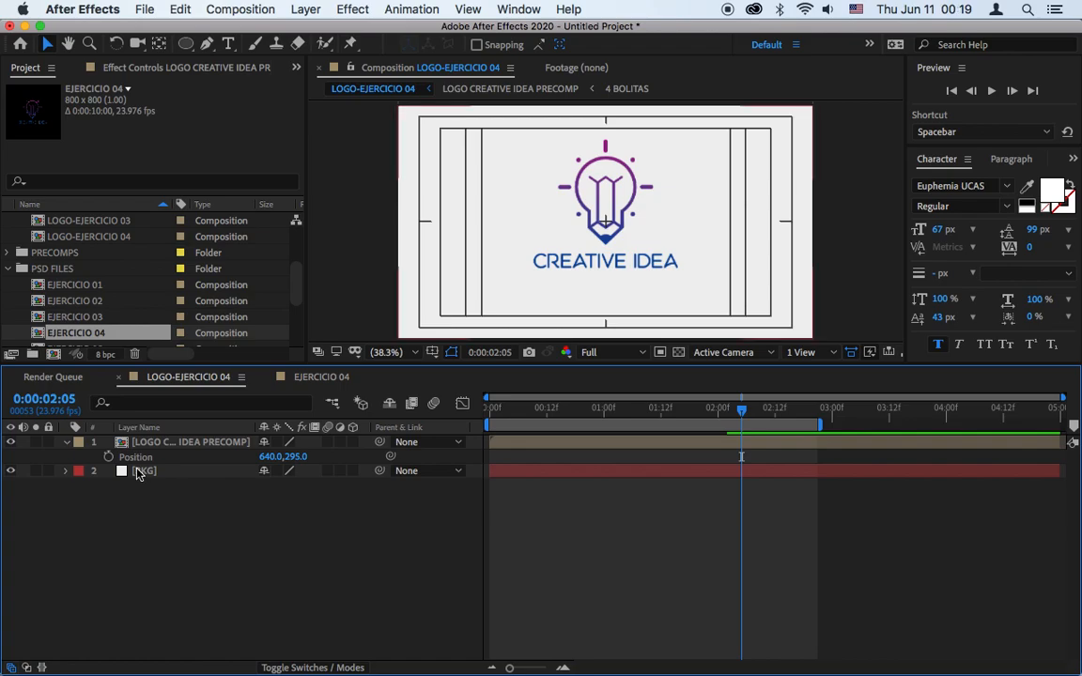
{"action": "right_click", "coordinate": [134, 494]}
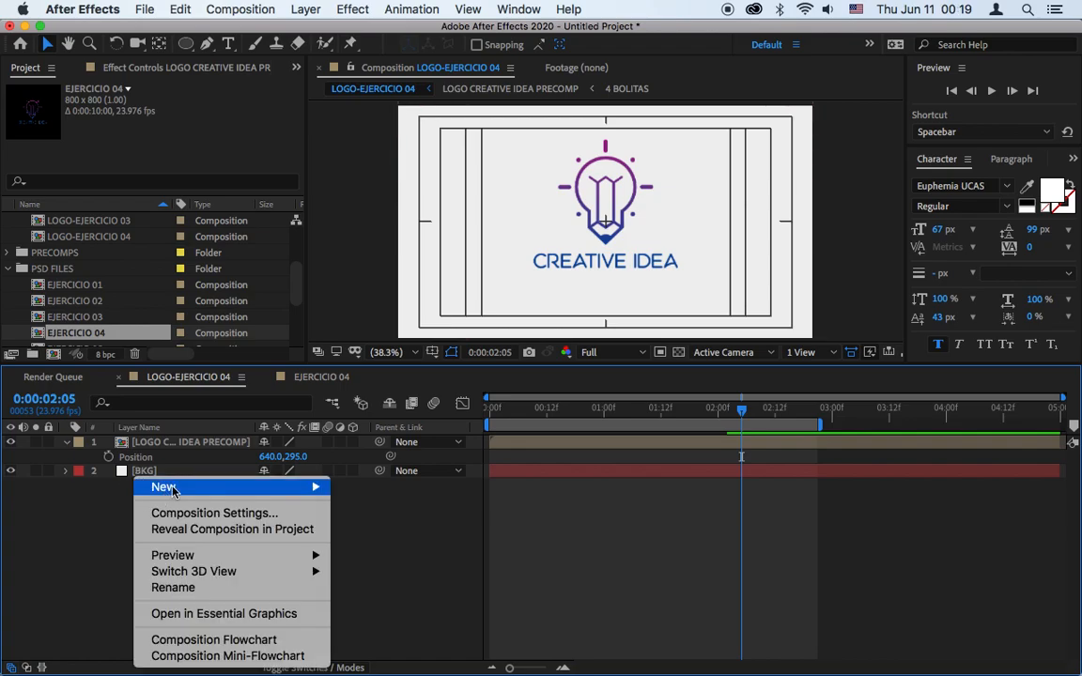
{"action": "mouse_move", "coordinate": [309, 488]}
{"action": "left_click", "coordinate": [367, 527]}
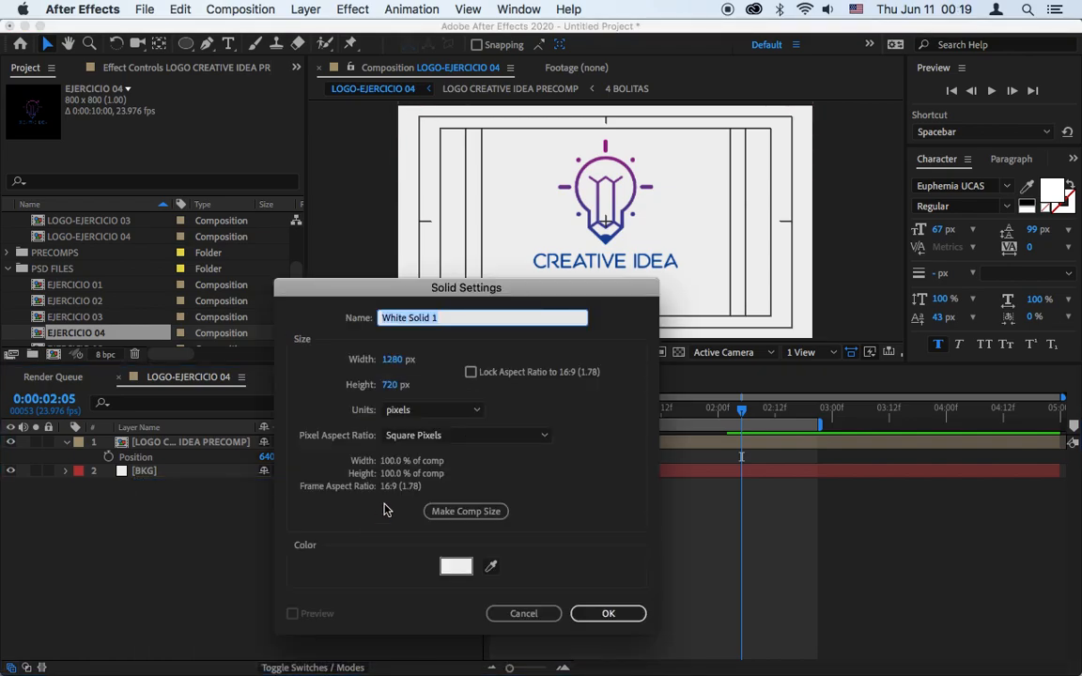
{"action": "left_click", "coordinate": [455, 566]}
{"action": "left_click_drag", "start_coordinate": [299, 356], "coordinate": [389, 563]}
{"action": "left_click", "coordinate": [517, 342]}
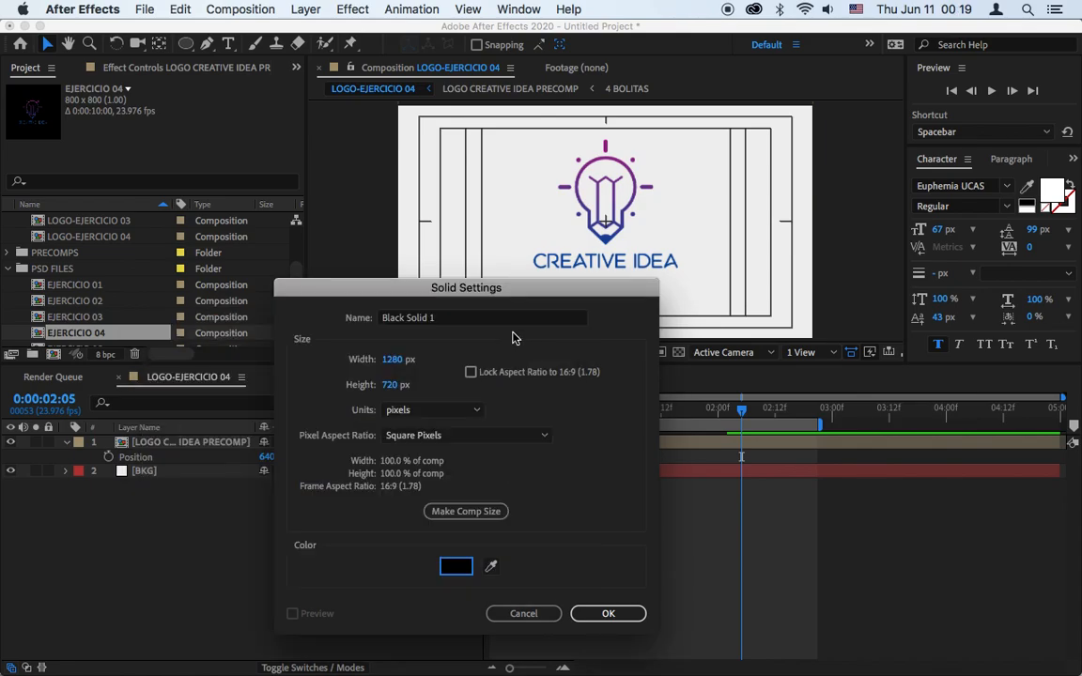
{"action": "left_click", "coordinate": [469, 317]}
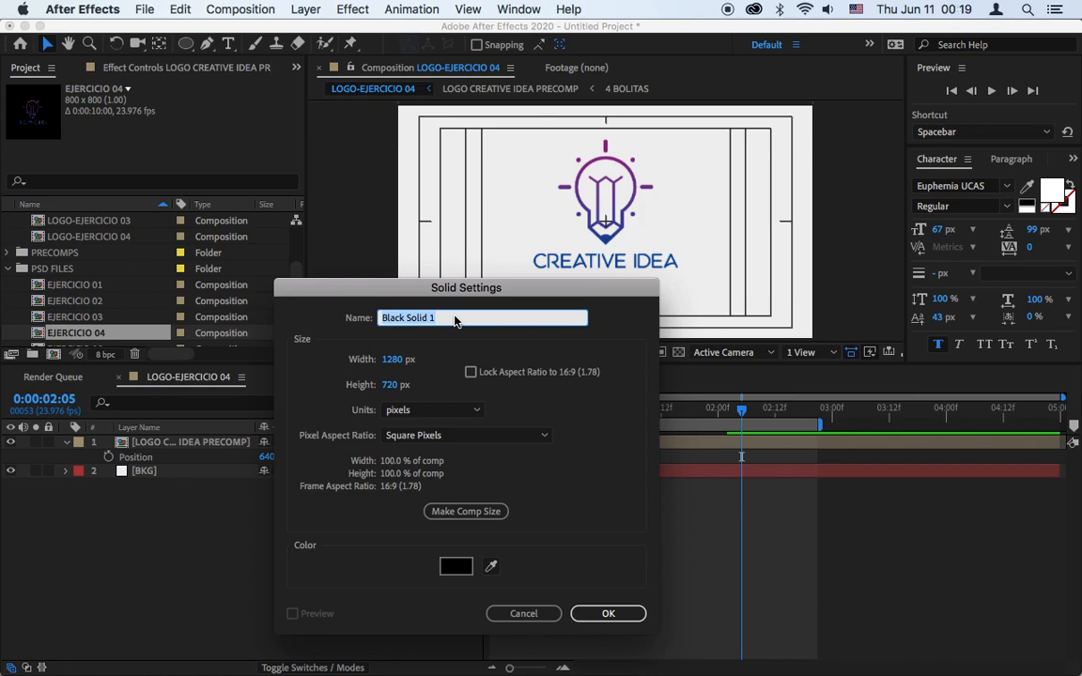
{"action": "type", "text": "BKG 02"}
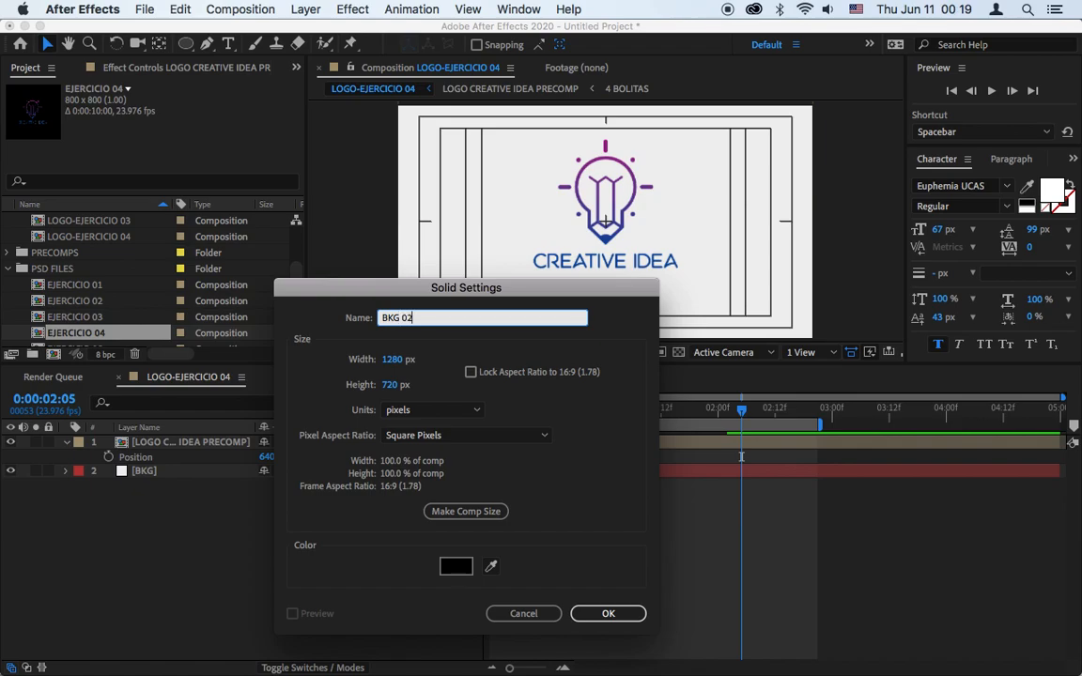
{"action": "left_click", "coordinate": [606, 611]}
{"action": "left_click", "coordinate": [160, 443]}
{"action": "left_click_drag", "start_coordinate": [159, 443], "coordinate": [148, 484]}
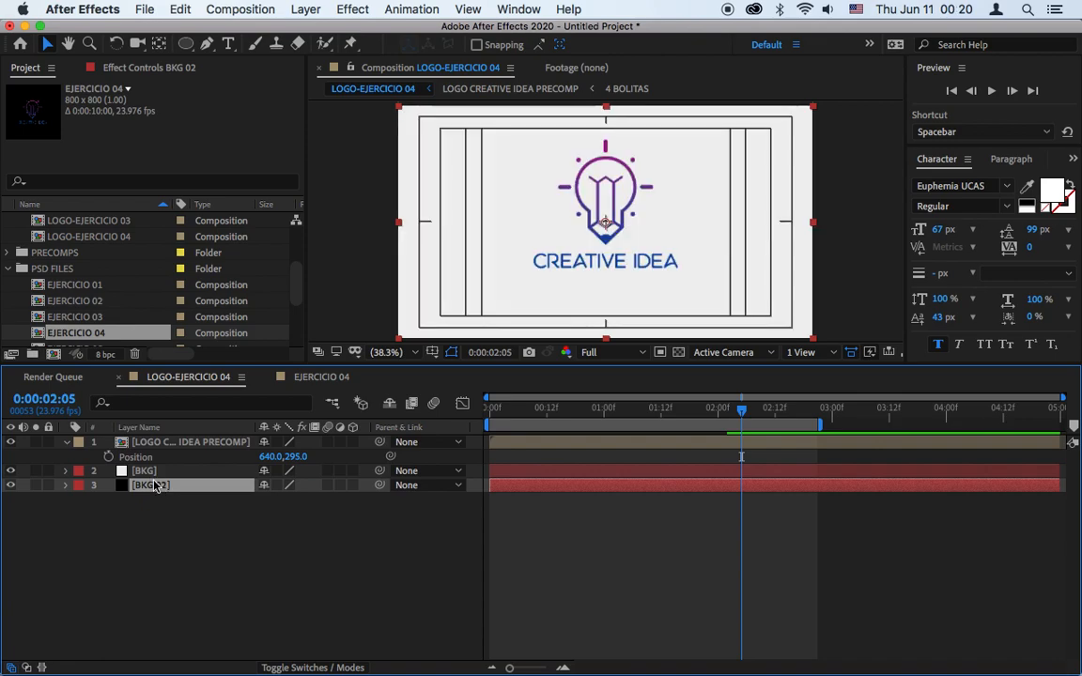
Keyframe BKG's Opacity from 0% at 0:00:00:00 to 100% at about 0:00:00:14, and preview the fade.
{"action": "left_click", "coordinate": [147, 472]}
{"action": "left_click_drag", "start_coordinate": [522, 409], "coordinate": [448, 432]}
{"action": "key", "text": "t"}
{"action": "left_click", "coordinate": [108, 485]}
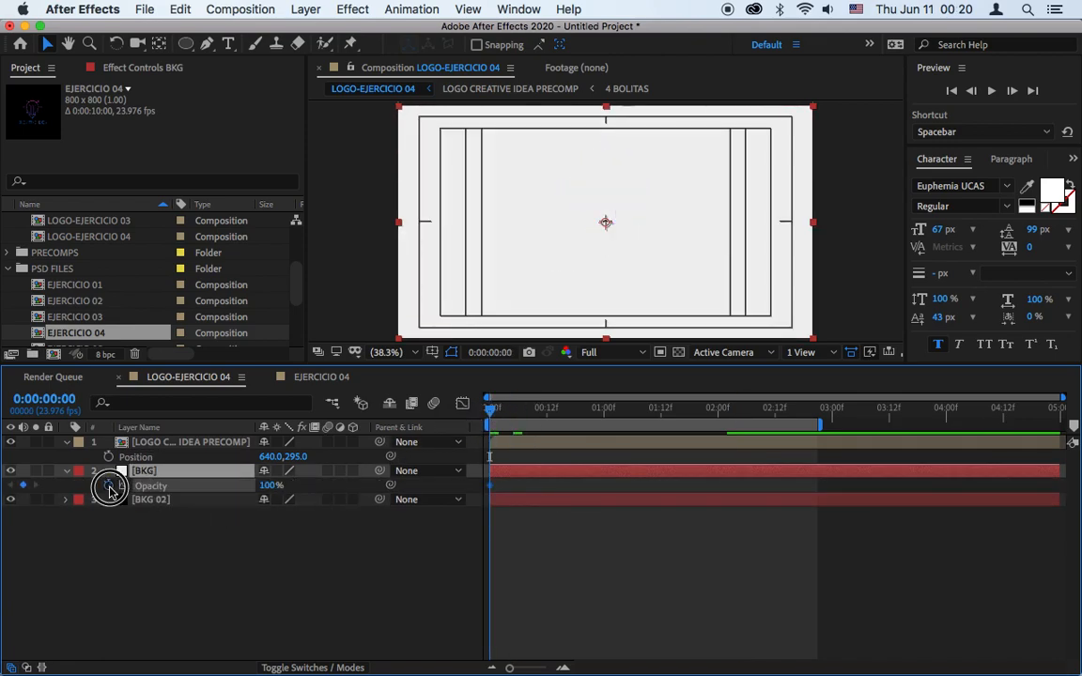
{"action": "left_click_drag", "start_coordinate": [502, 410], "coordinate": [444, 425]}
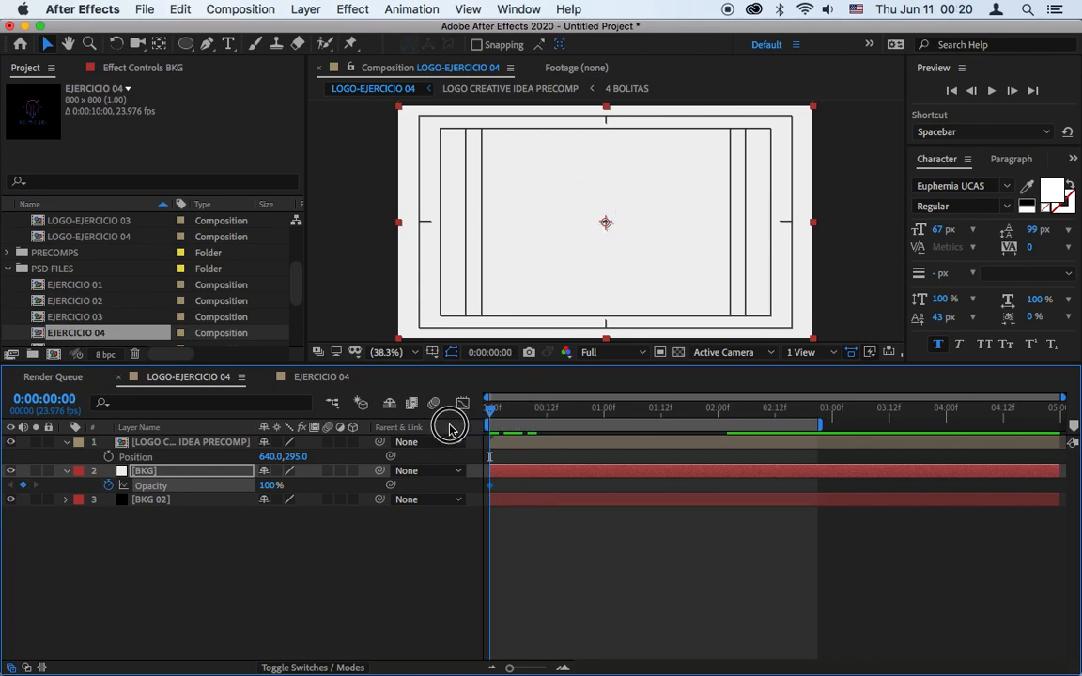
{"action": "left_click_drag", "start_coordinate": [270, 486], "coordinate": [75, 494]}
{"action": "left_click", "coordinate": [527, 423]}
{"action": "left_click_drag", "start_coordinate": [551, 409], "coordinate": [575, 410]}
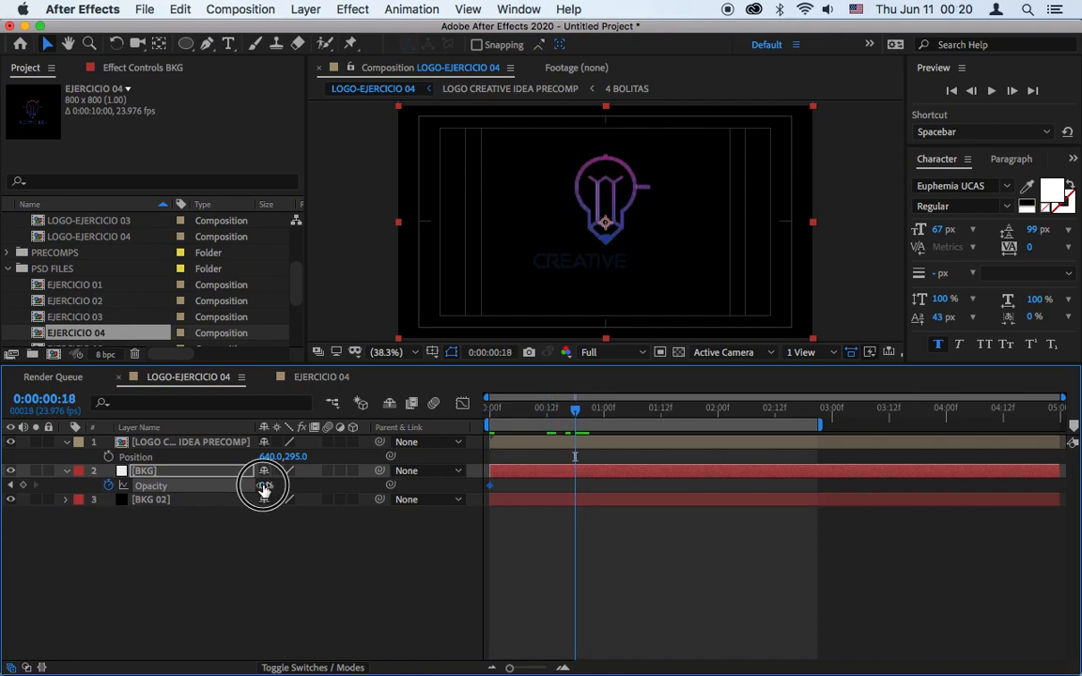
{"action": "left_click_drag", "start_coordinate": [267, 486], "coordinate": [556, 487]}
{"action": "left_click", "coordinate": [577, 487]}
{"action": "left_click", "coordinate": [991, 90]}
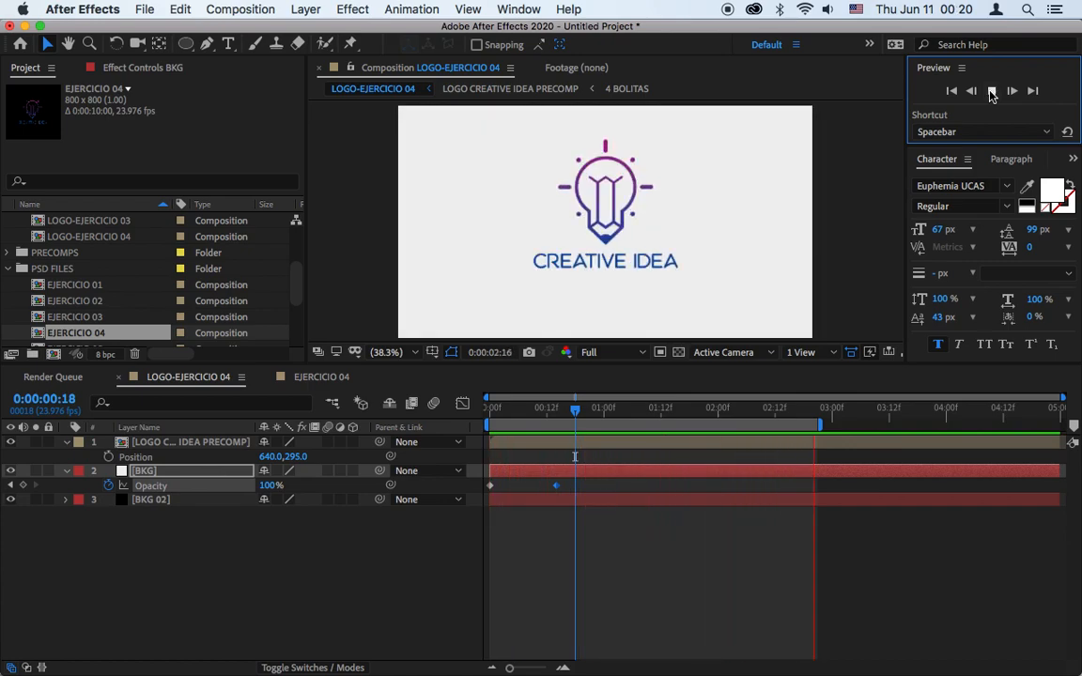
{"action": "key", "text": "space"}
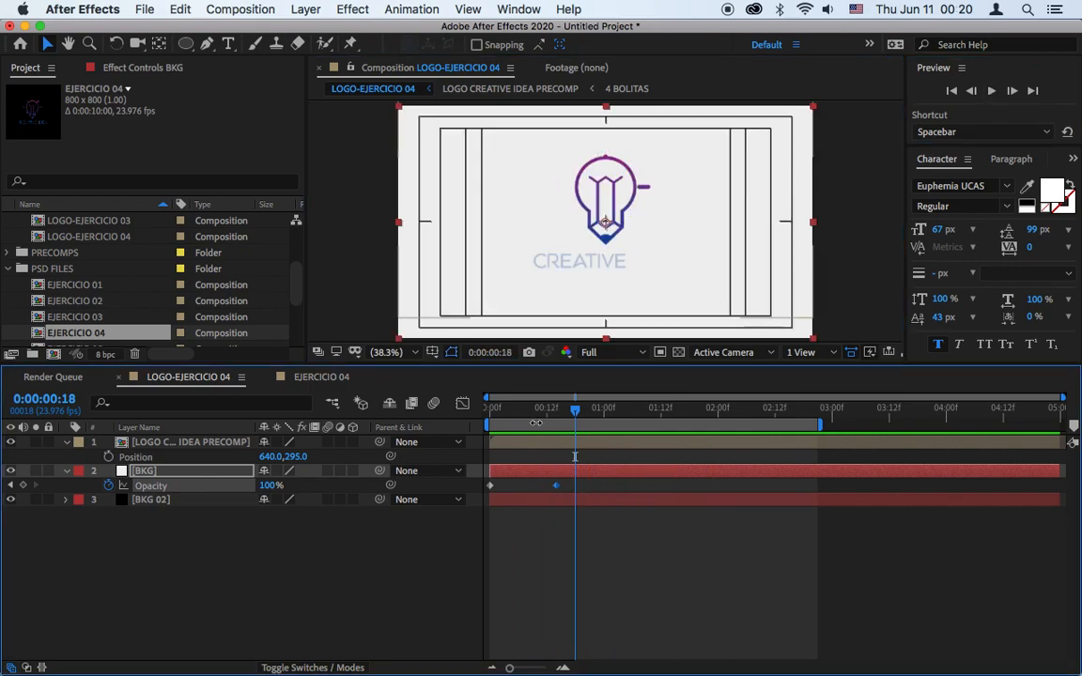
Move BKG's 100% Opacity keyframe to 0:00:00:01, and add keyframes of 47% at 0:00:00:02 and about 97% at 0:00:00:03.
{"action": "left_click_drag", "start_coordinate": [524, 411], "coordinate": [483, 412]}
{"action": "key", "text": "equal"}
{"action": "key", "text": "equal"}
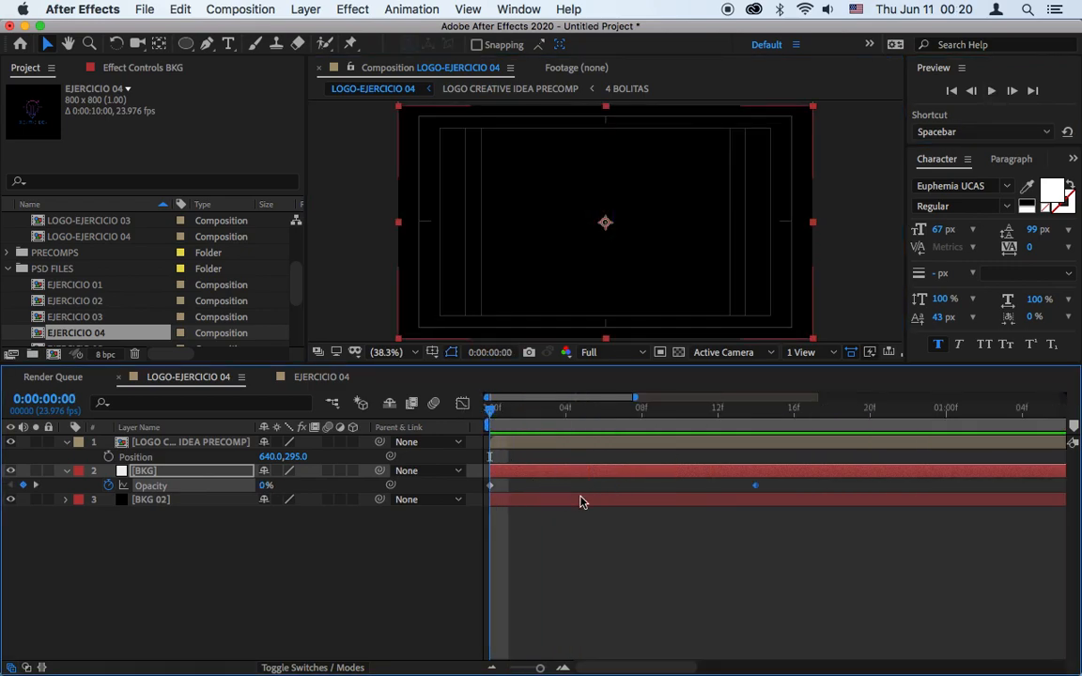
{"action": "key", "text": "equal"}
{"action": "left_click_drag", "start_coordinate": [1023, 486], "coordinate": [523, 496]}
{"action": "left_click_drag", "start_coordinate": [527, 415], "coordinate": [566, 413]}
{"action": "left_click_drag", "start_coordinate": [267, 485], "coordinate": [225, 490]}
{"action": "left_click", "coordinate": [593, 410]}
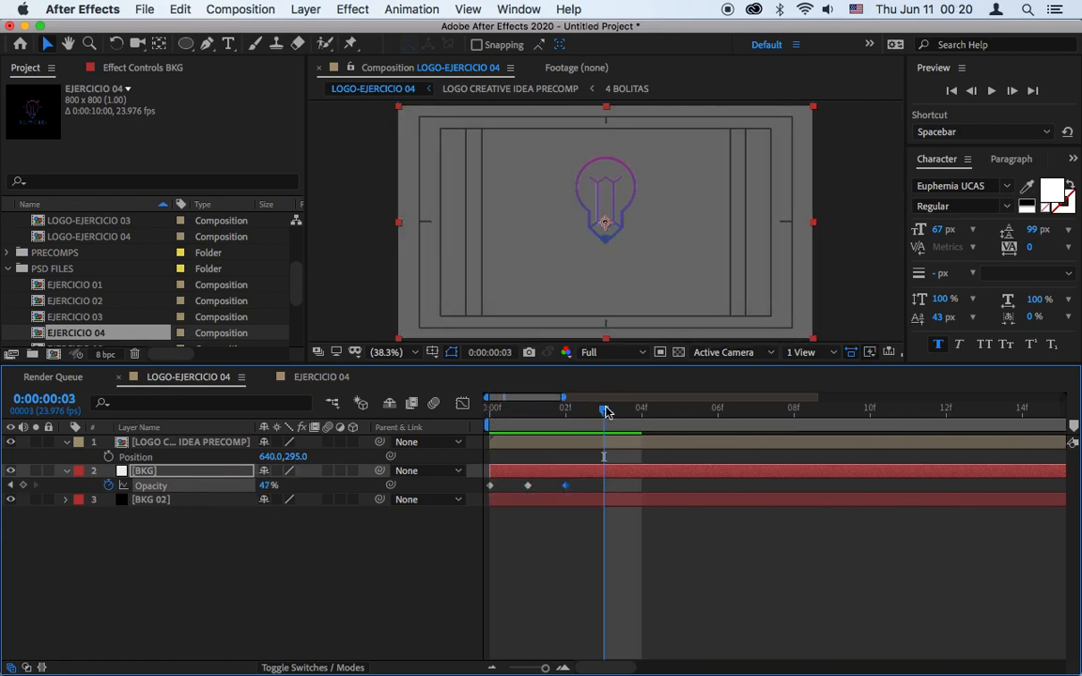
{"action": "left_click_drag", "start_coordinate": [263, 486], "coordinate": [300, 485]}
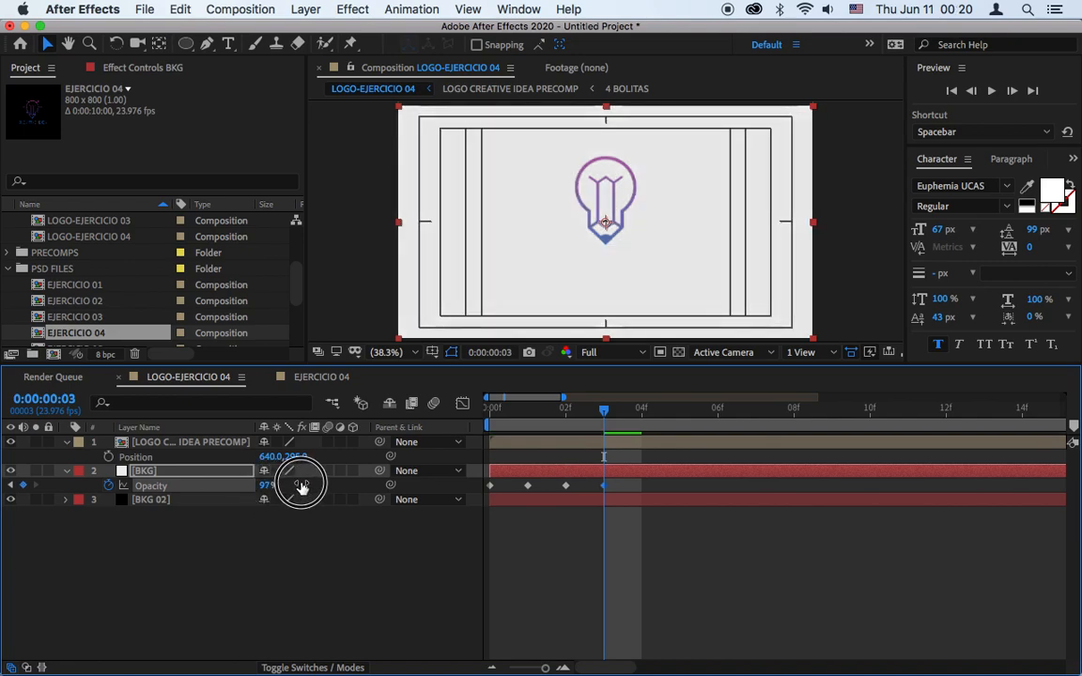
Extend BKG's flicker with a low Opacity keyframe at 0:00:00:04 and a 100% keyframe at 0:00:00:05.
{"action": "left_click_drag", "start_coordinate": [604, 410], "coordinate": [648, 413]}
{"action": "left_click_drag", "start_coordinate": [268, 485], "coordinate": [103, 499]}
{"action": "left_click_drag", "start_coordinate": [642, 410], "coordinate": [717, 410]}
{"action": "left_click_drag", "start_coordinate": [266, 487], "coordinate": [673, 446]}
{"action": "left_click", "coordinate": [715, 486]}
{"action": "left_click_drag", "start_coordinate": [714, 485], "coordinate": [664, 486]}
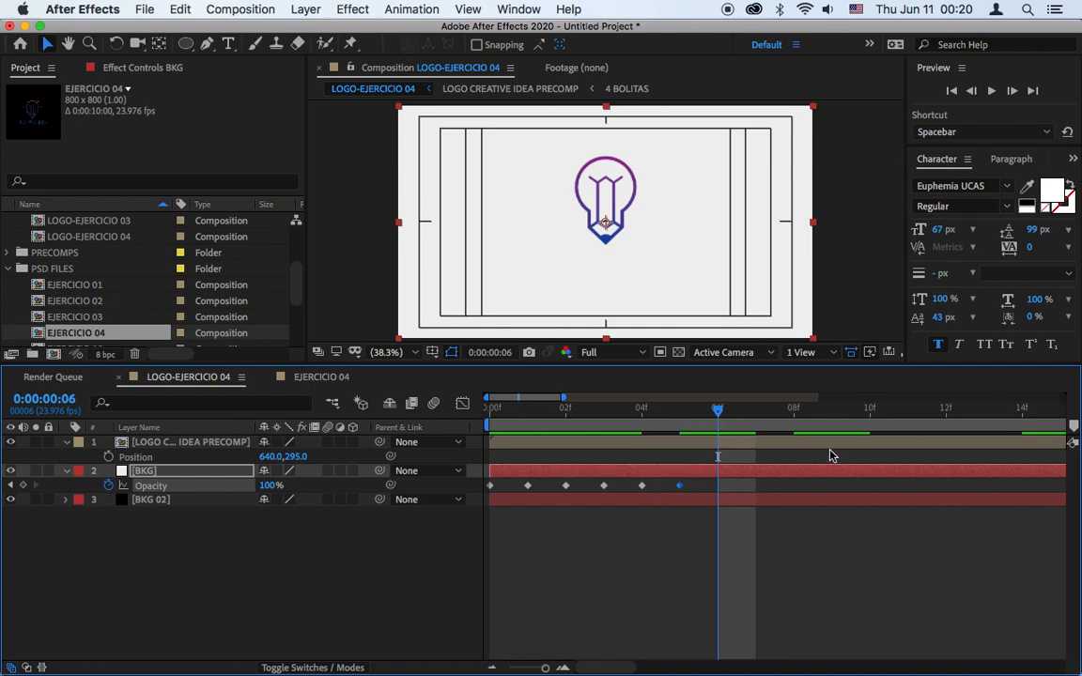
Add a second BKG Opacity flicker: 100% at 0:00:00:10, 37% at frame 11, high at 12, low at 13, and 100% at 14.
{"action": "left_click", "coordinate": [880, 419]}
{"action": "left_click", "coordinate": [22, 486]}
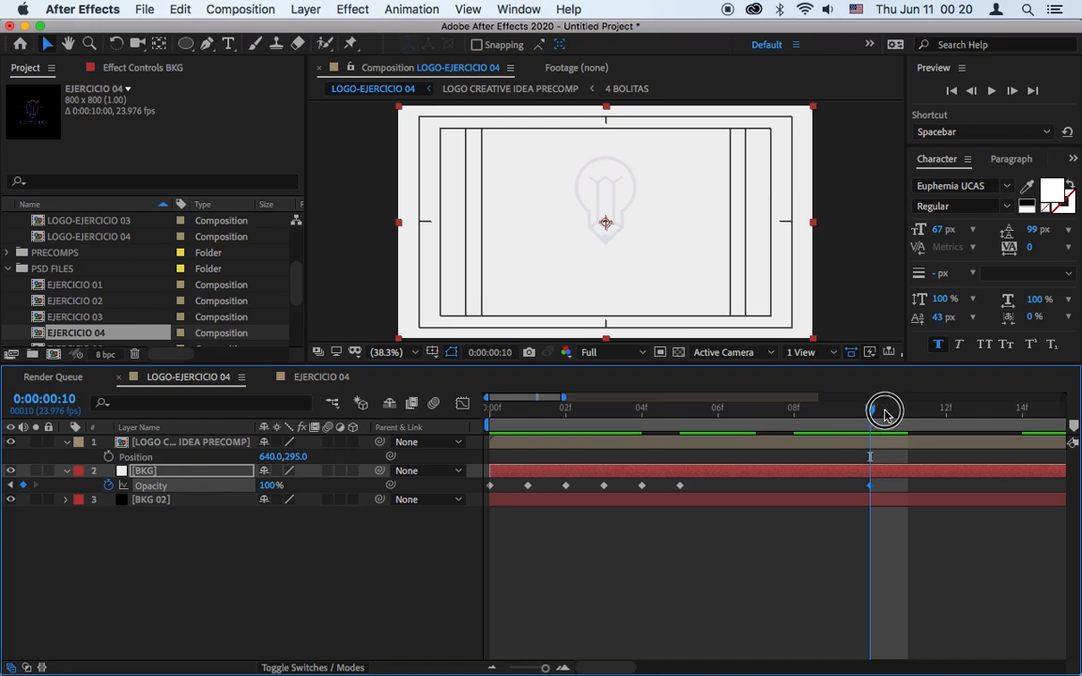
{"action": "left_click_drag", "start_coordinate": [883, 414], "coordinate": [906, 416]}
{"action": "left_click_drag", "start_coordinate": [269, 485], "coordinate": [217, 490]}
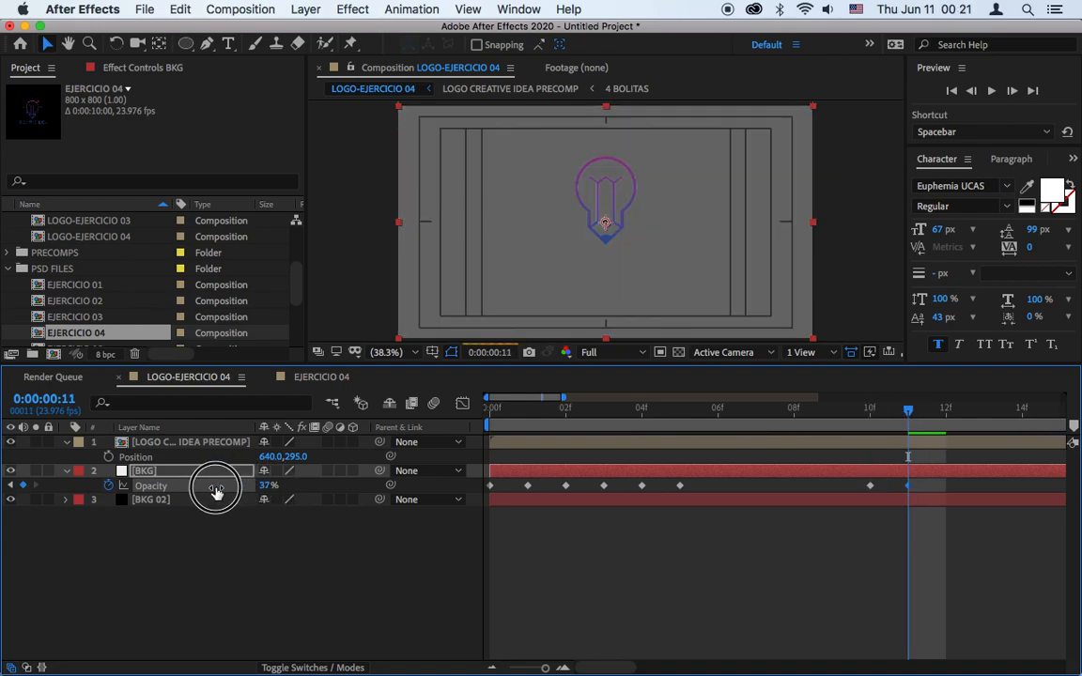
{"action": "left_click_drag", "start_coordinate": [911, 414], "coordinate": [936, 412]}
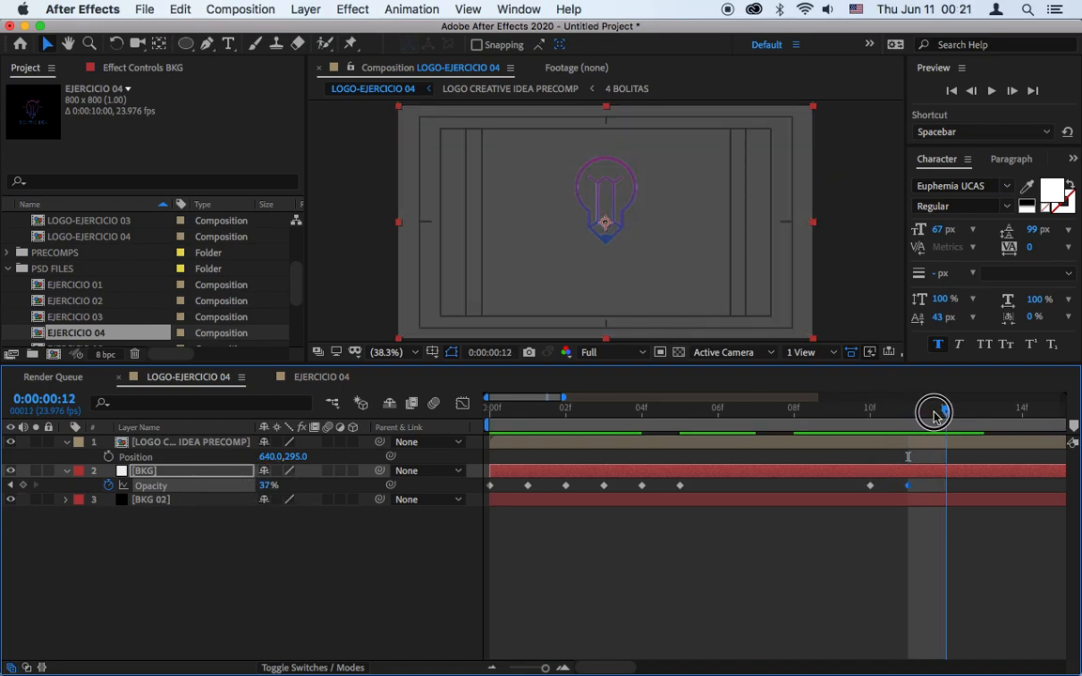
{"action": "left_click_drag", "start_coordinate": [271, 485], "coordinate": [613, 480]}
{"action": "left_click_drag", "start_coordinate": [946, 413], "coordinate": [983, 423]}
{"action": "left_click_drag", "start_coordinate": [268, 485], "coordinate": [92, 527]}
{"action": "left_click_drag", "start_coordinate": [994, 411], "coordinate": [1016, 414]}
{"action": "left_click_drag", "start_coordinate": [266, 486], "coordinate": [493, 491]}
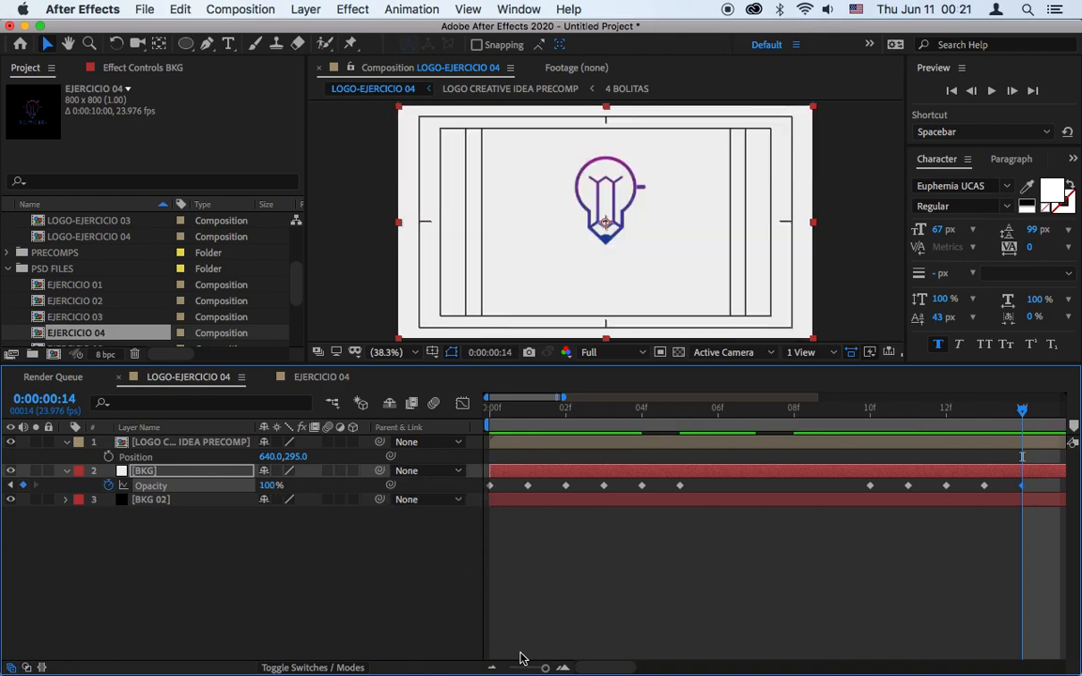
Extend the work area to the end of the composition and preview the whole logo animation.
{"action": "left_click_drag", "start_coordinate": [545, 668], "coordinate": [473, 663]}
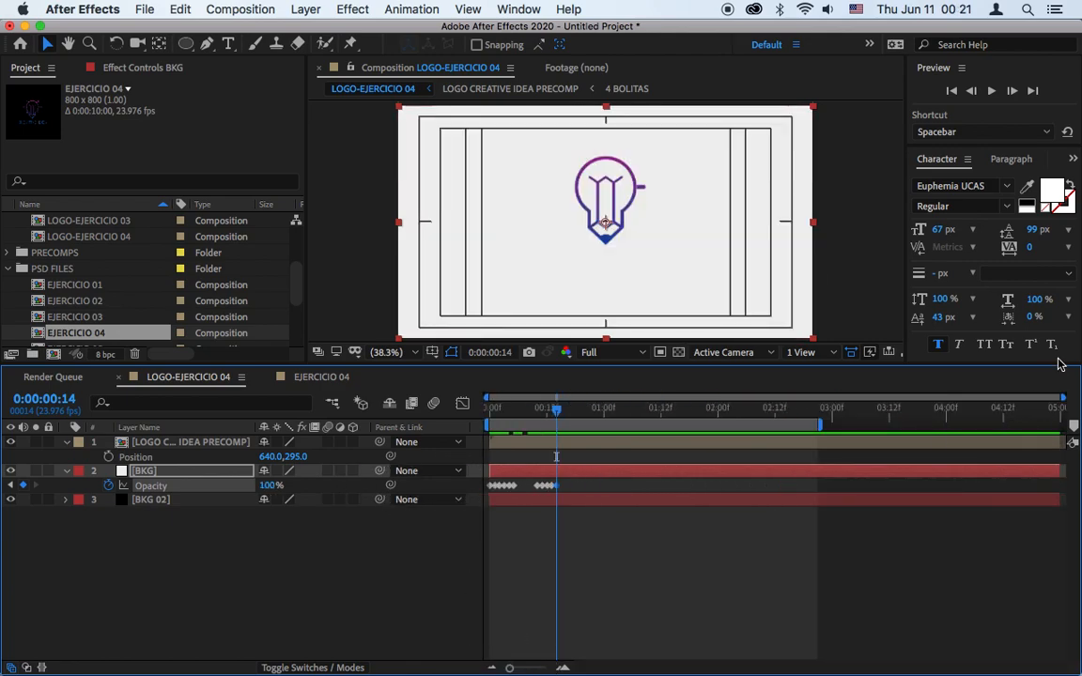
{"action": "left_click_drag", "start_coordinate": [823, 430], "coordinate": [1071, 431]}
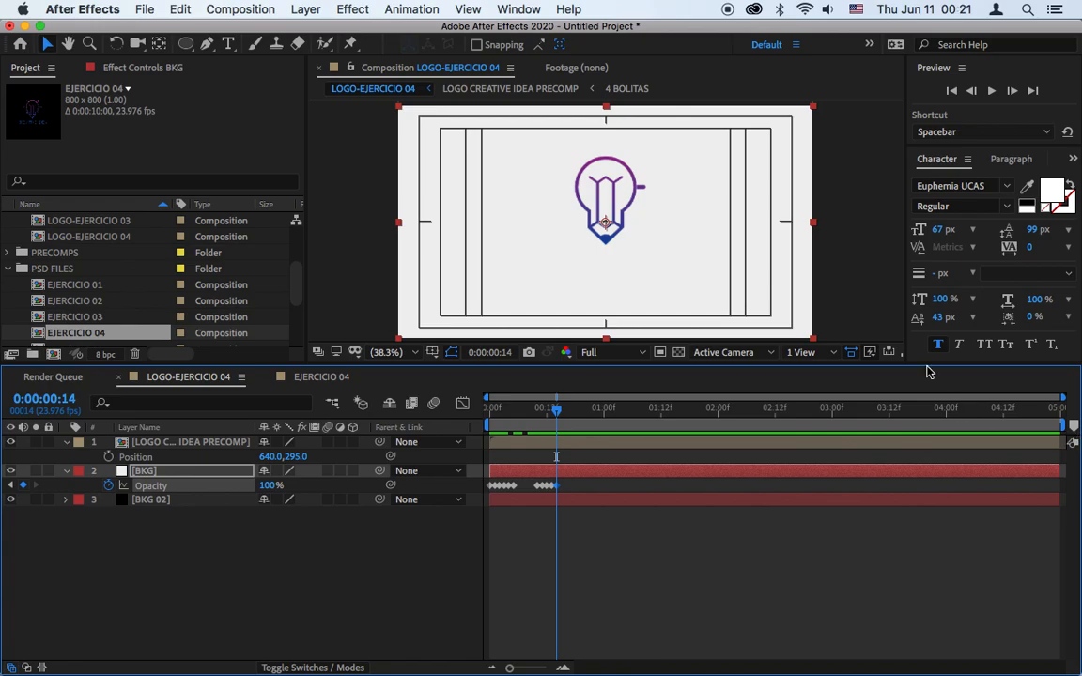
{"action": "left_click", "coordinate": [989, 91]}
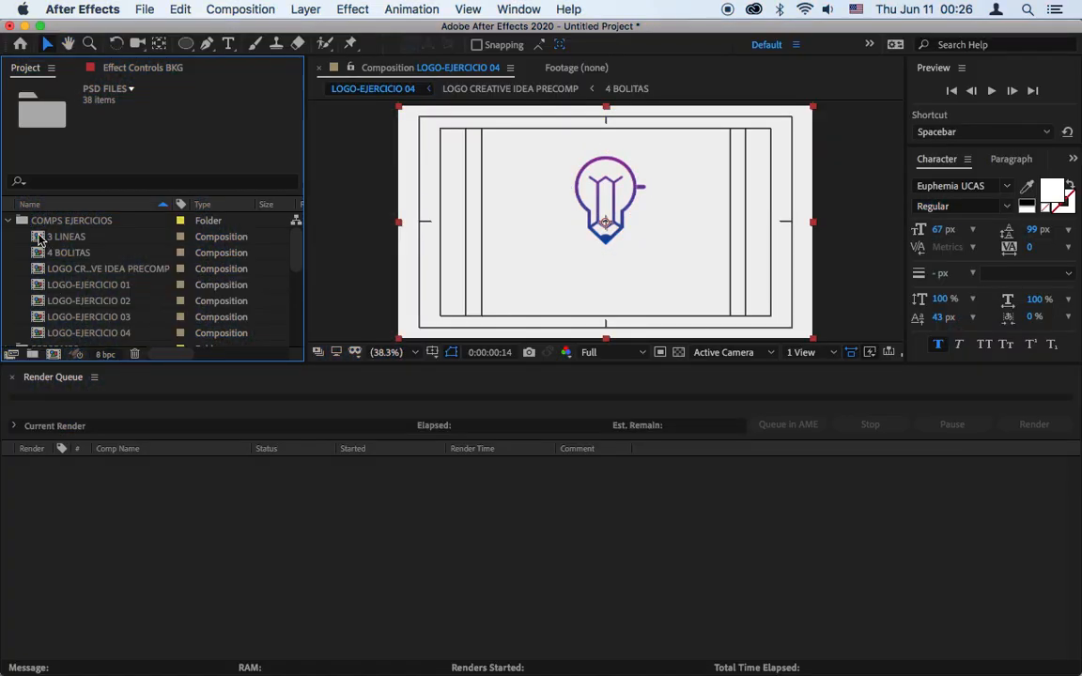
Move 3 LINEAS, 4 BOLITAS and LOGO CREATIVE IDEA PRECOMP into the PRECOMPS folder, and select the COMPS EJERCICIOS folder.
{"action": "left_click", "coordinate": [40, 239]}
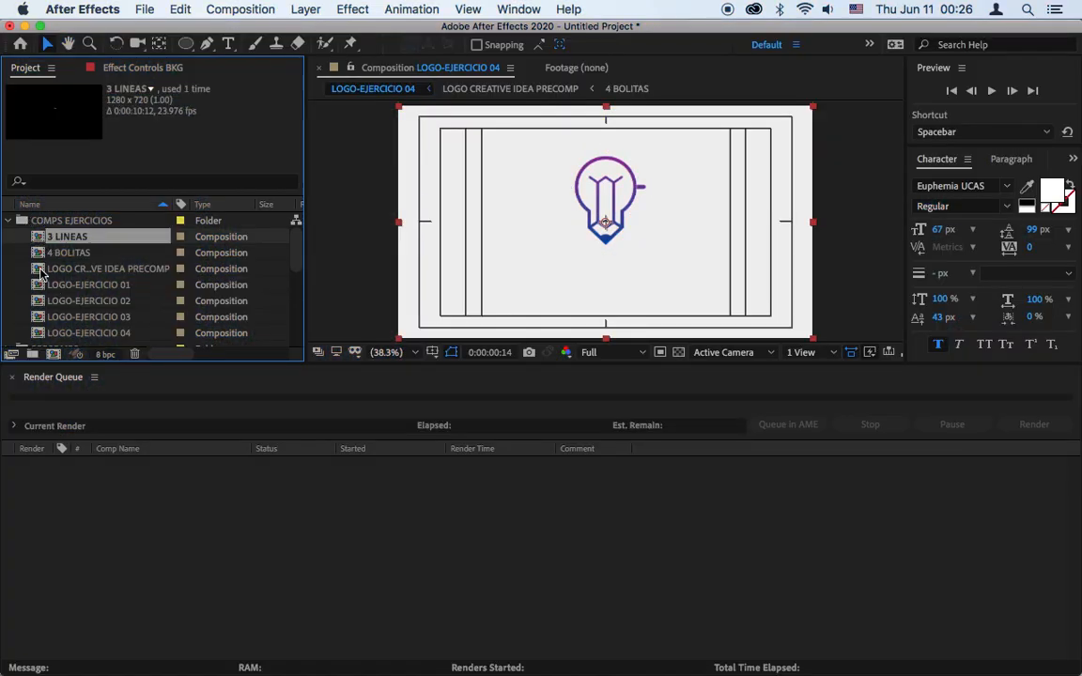
{"action": "left_click", "coordinate": [39, 270], "text": "shift"}
{"action": "scroll", "coordinate": [45, 265], "scroll_direction": "down", "scroll_amount": 3}
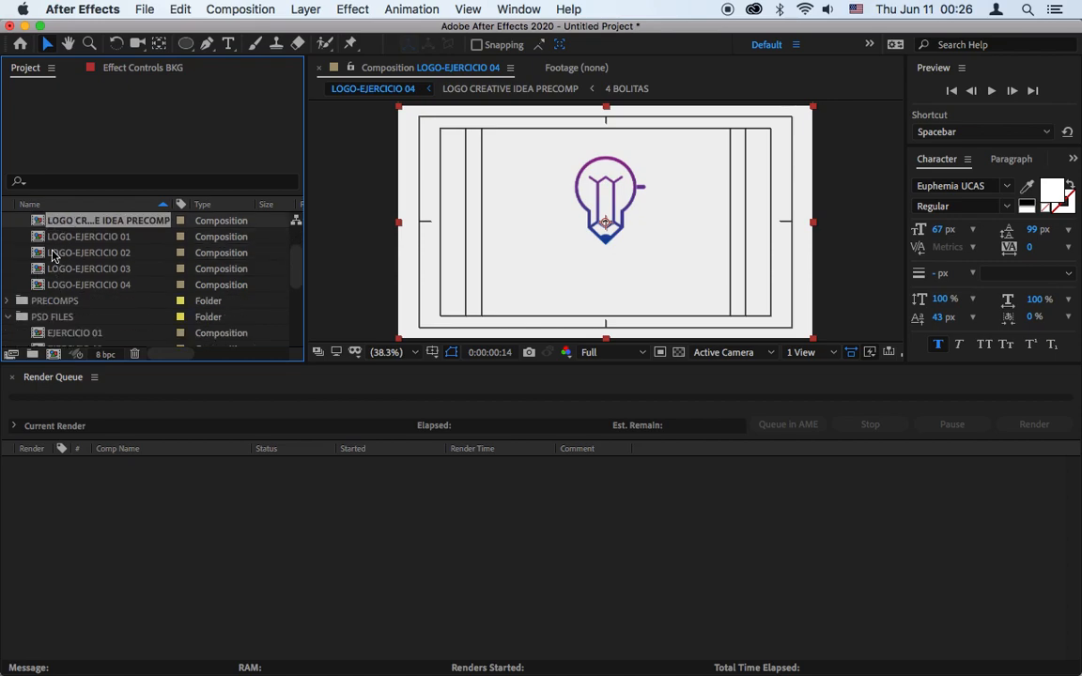
{"action": "left_click_drag", "start_coordinate": [40, 230], "coordinate": [22, 301]}
{"action": "left_click", "coordinate": [7, 253]}
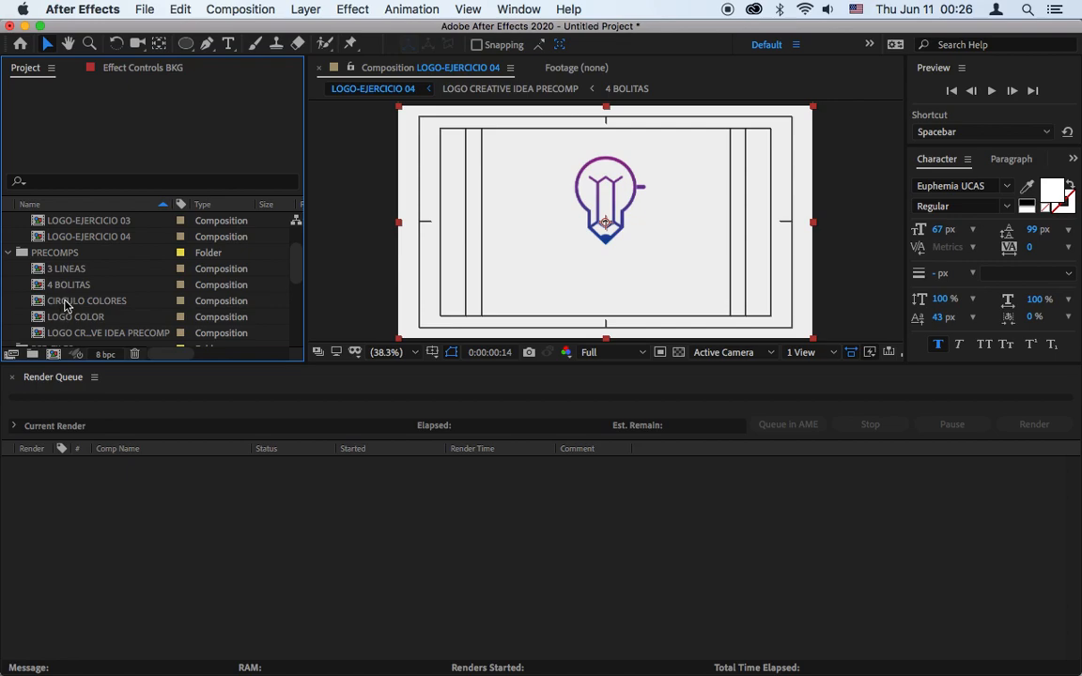
{"action": "left_click", "coordinate": [9, 254]}
{"action": "scroll", "coordinate": [28, 281], "scroll_direction": "up", "scroll_amount": 3}
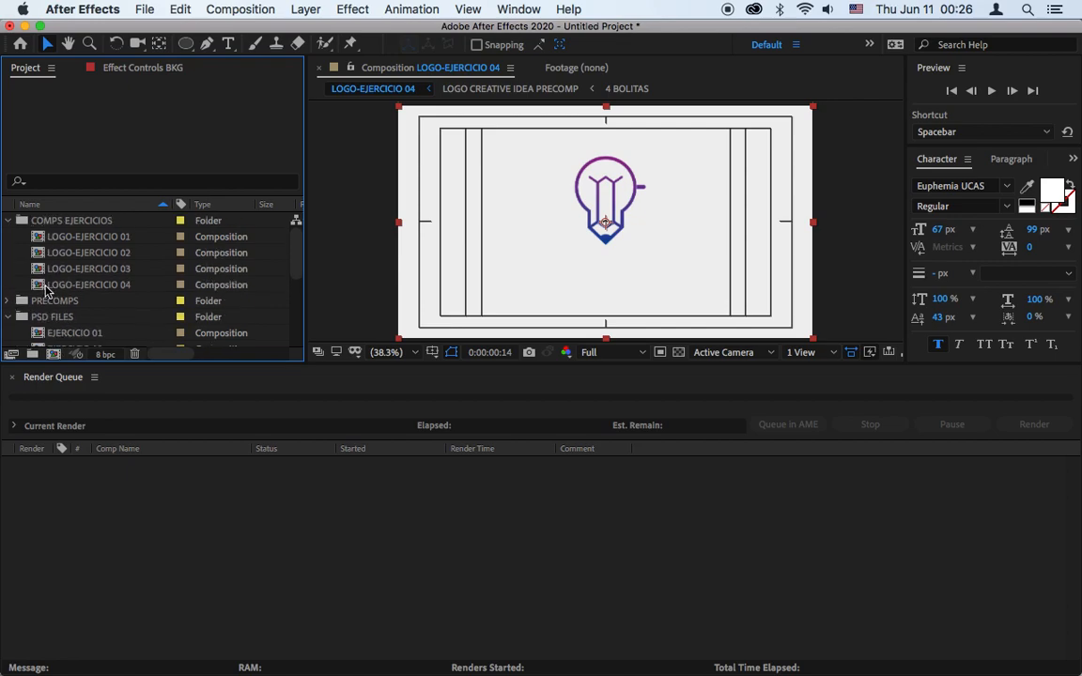
{"action": "left_click", "coordinate": [21, 218]}
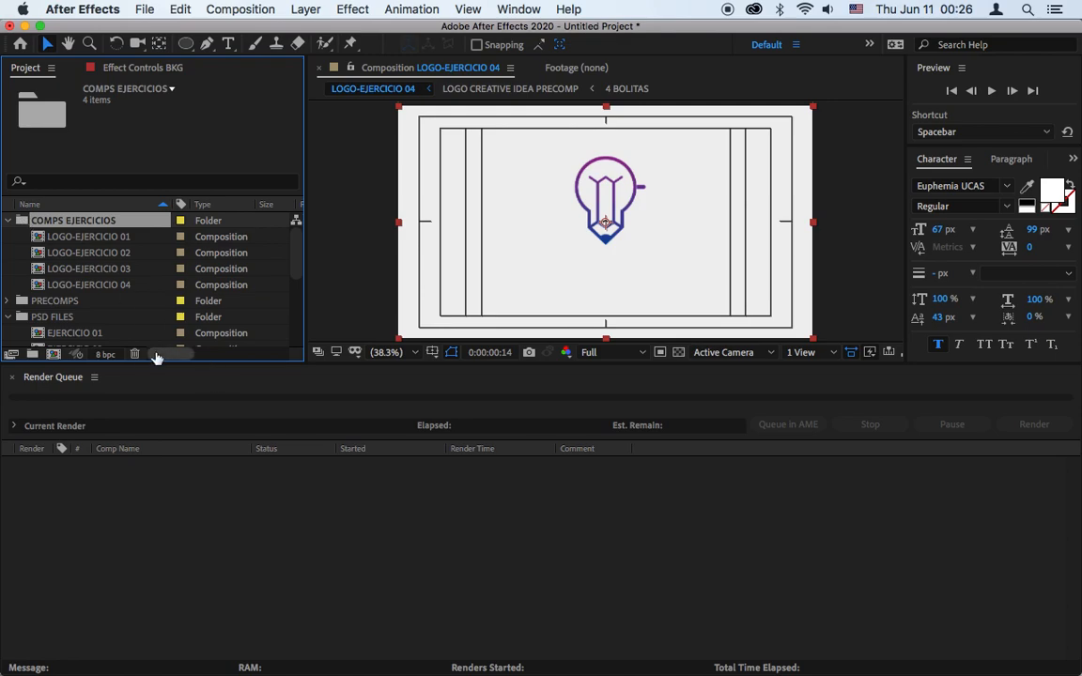
Create a 1280 x 720, five-second composition named LOGO-EJERCICIO 05 in COMPS EJERCICIOS, and close the LOGO-EJERCICIO 04 timeline.
{"action": "left_click", "coordinate": [54, 354]}
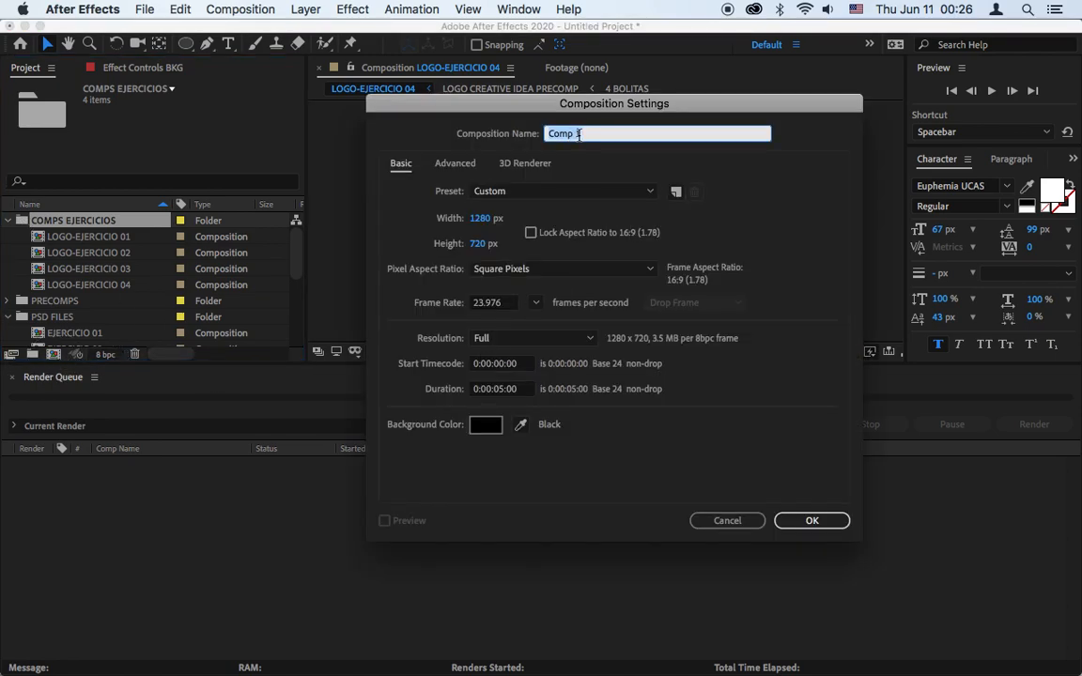
{"action": "type", "text": "LOGO-EJERCICIO 05"}
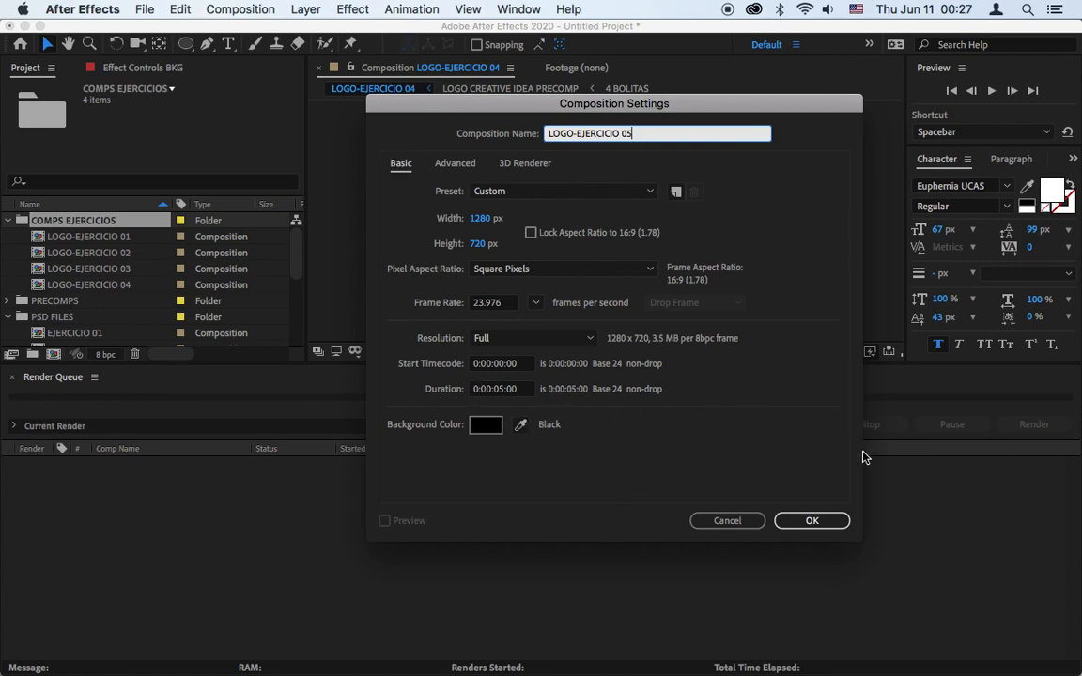
{"action": "left_click", "coordinate": [803, 527]}
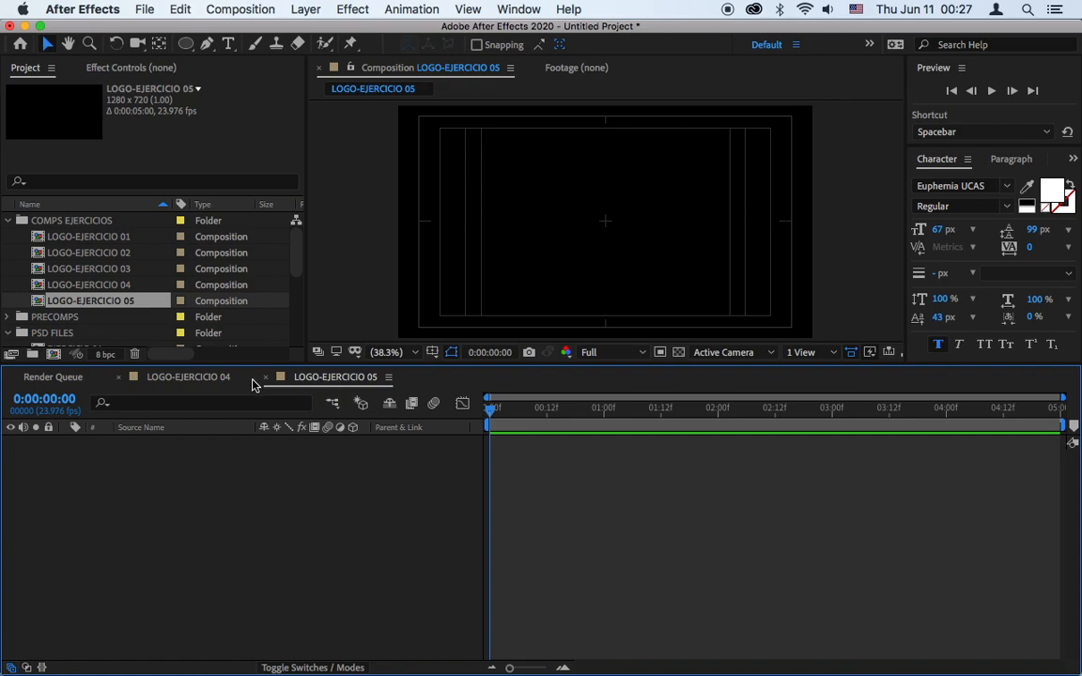
{"action": "left_click", "coordinate": [119, 376]}
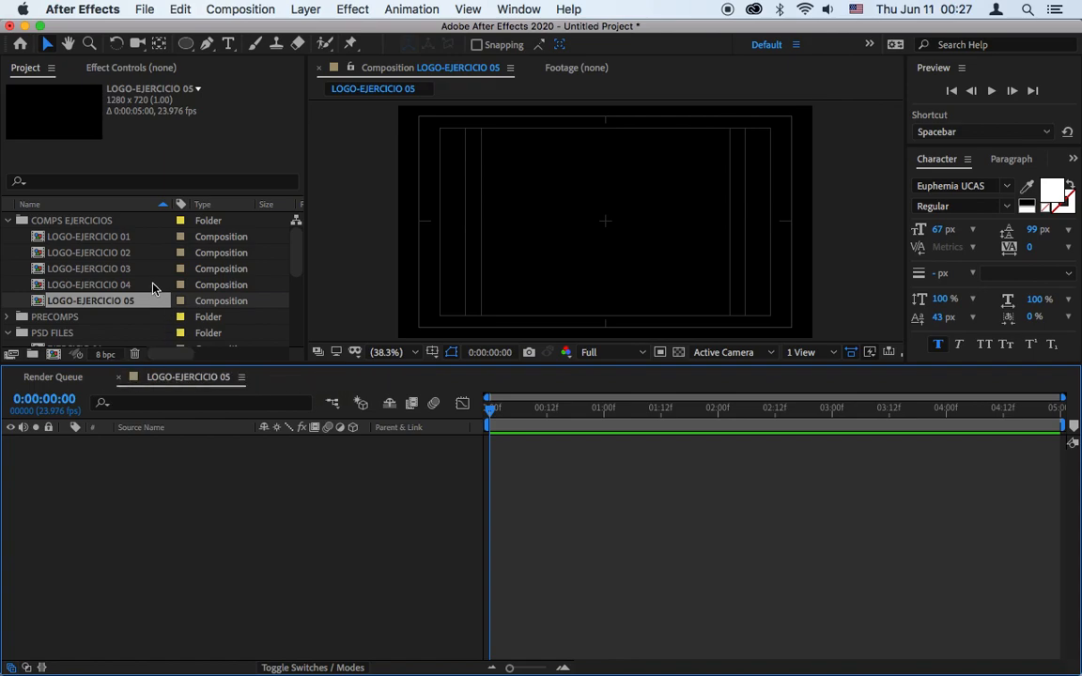
Open the EJERCICIO 05 composition from PSD FILES and view it at 100% over the transparency grid.
{"action": "scroll", "coordinate": [91, 273], "scroll_direction": "down", "scroll_amount": 5}
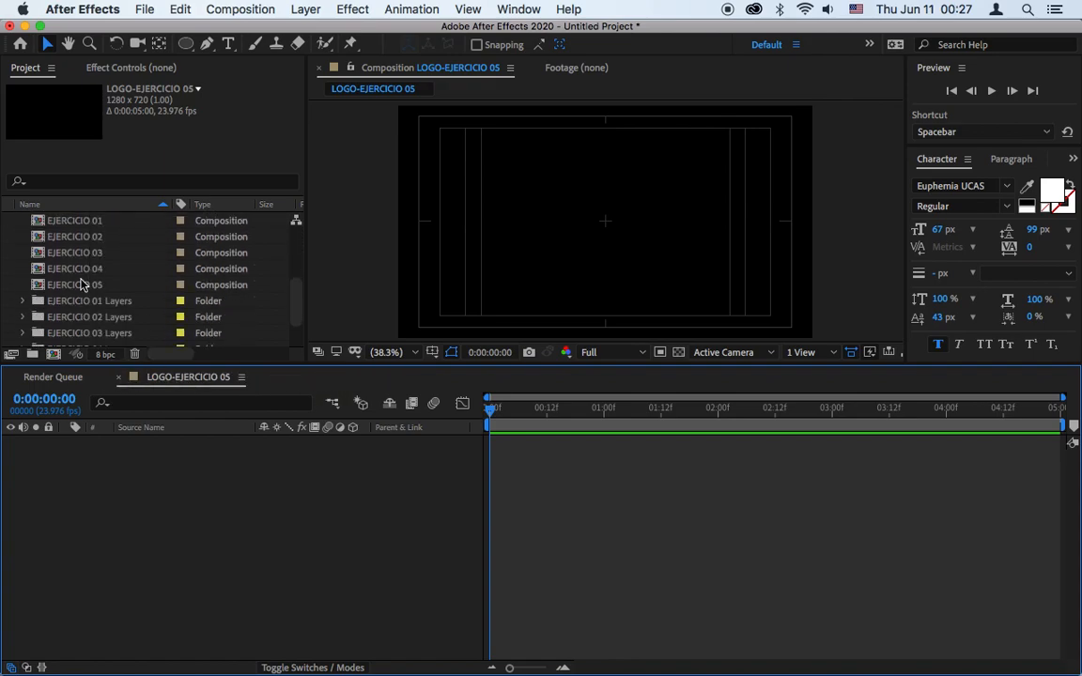
{"action": "left_click", "coordinate": [75, 284]}
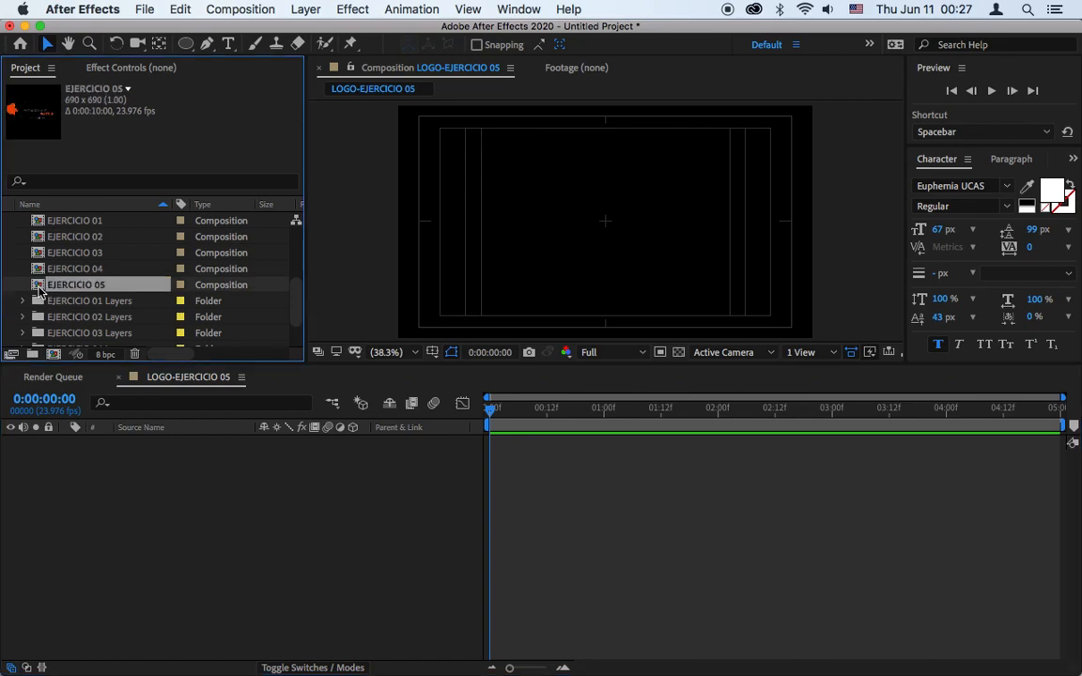
{"action": "double_click", "coordinate": [39, 287]}
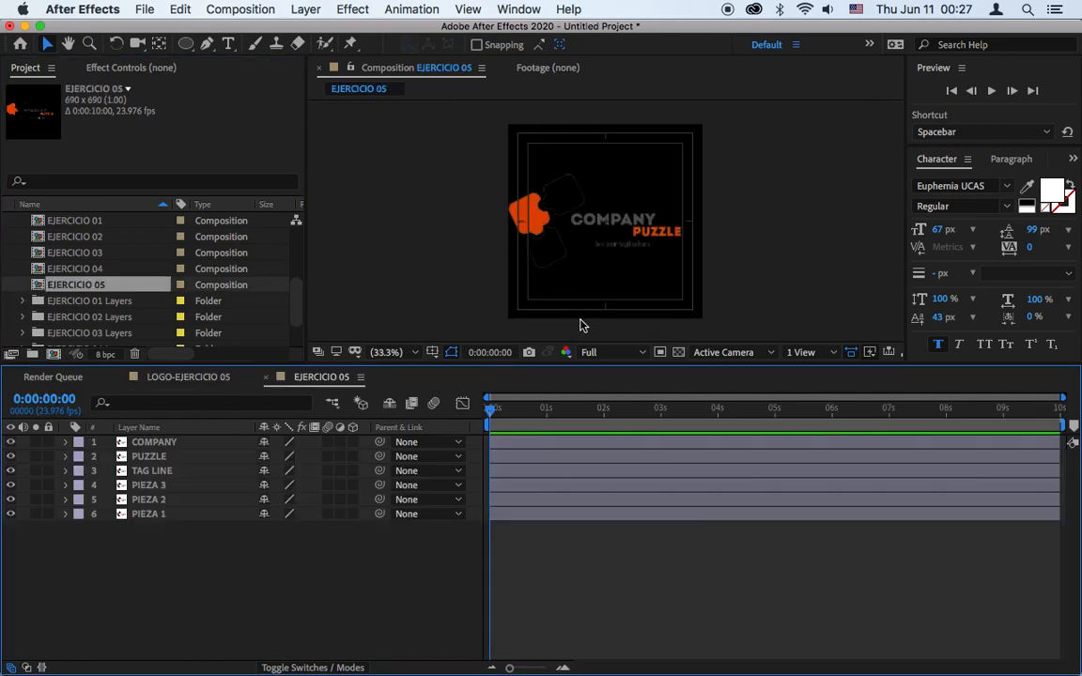
{"action": "left_click", "coordinate": [677, 352]}
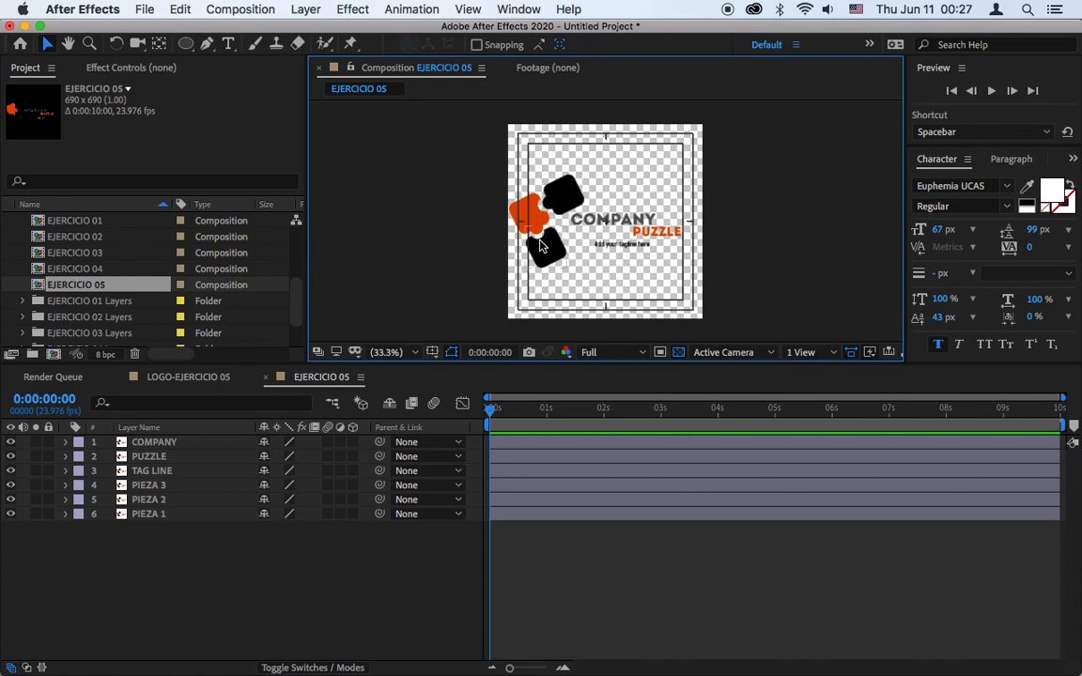
{"action": "left_click", "coordinate": [388, 353]}
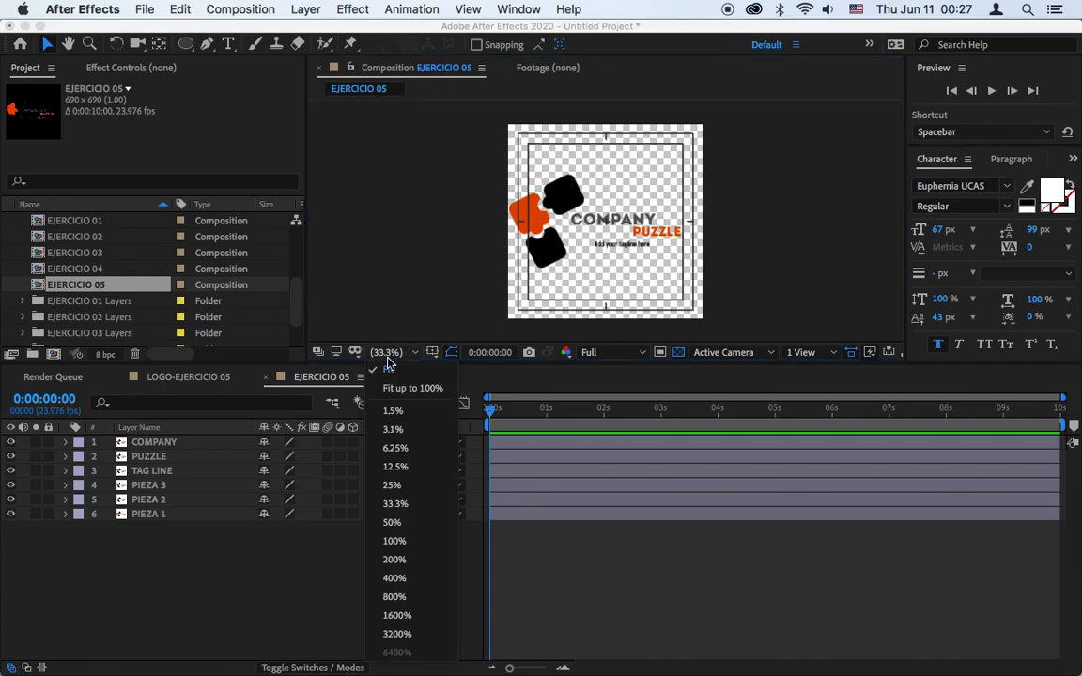
{"action": "left_click", "coordinate": [394, 541]}
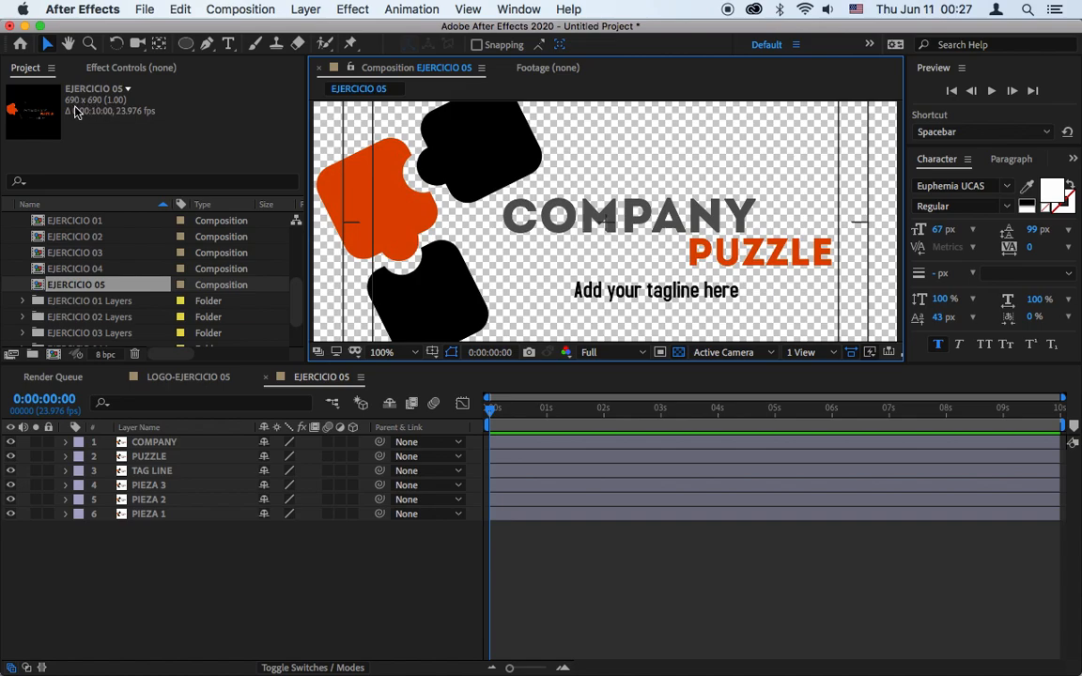
Copy all six layers, COMPANY through PIEZA 1, from EJERCICIO 05 and paste them into LOGO-EJERCICIO 05.
{"action": "left_click", "coordinate": [220, 377]}
{"action": "left_click", "coordinate": [318, 377]}
{"action": "left_click", "coordinate": [195, 377]}
{"action": "left_click", "coordinate": [318, 378]}
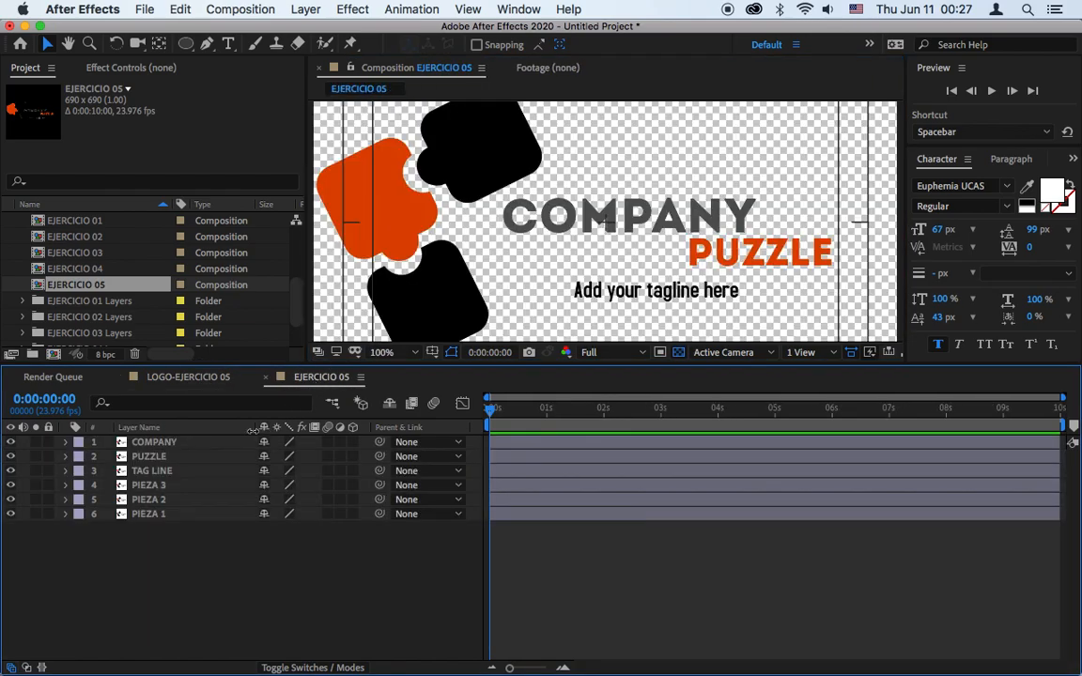
{"action": "left_click", "coordinate": [169, 443]}
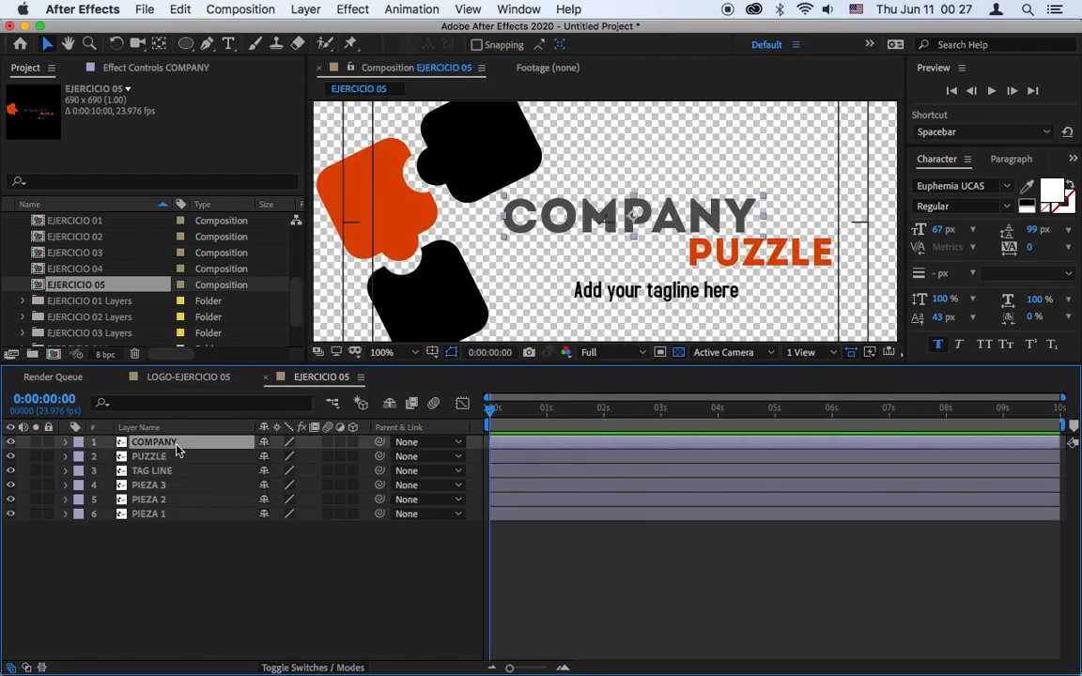
{"action": "left_click", "coordinate": [158, 514], "text": "shift"}
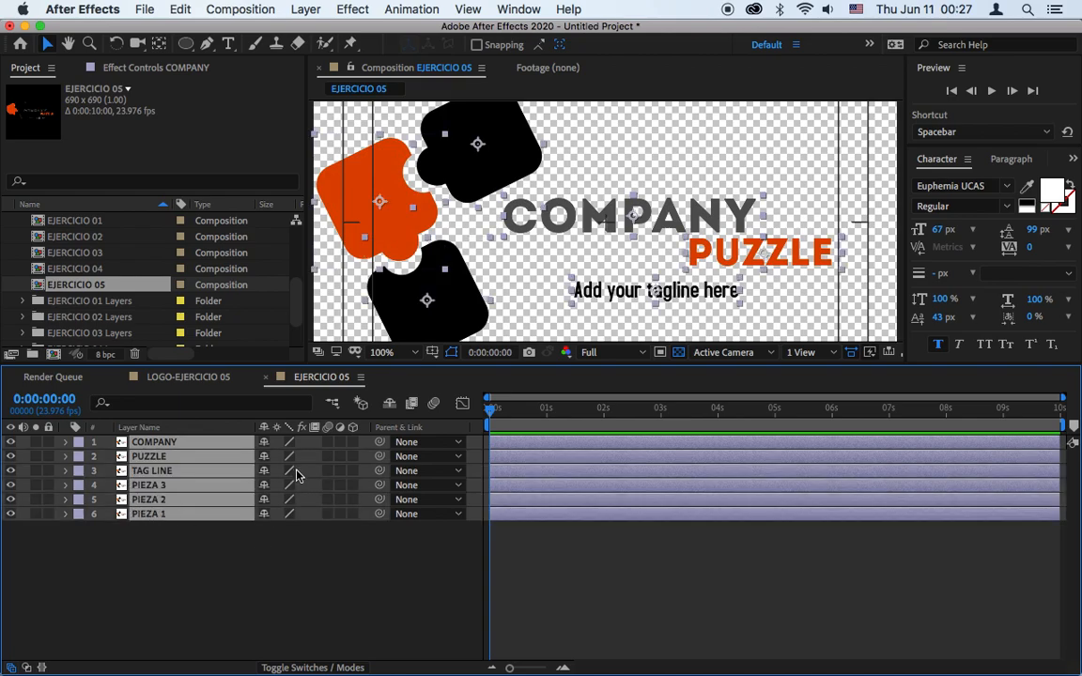
{"action": "left_click", "coordinate": [193, 377]}
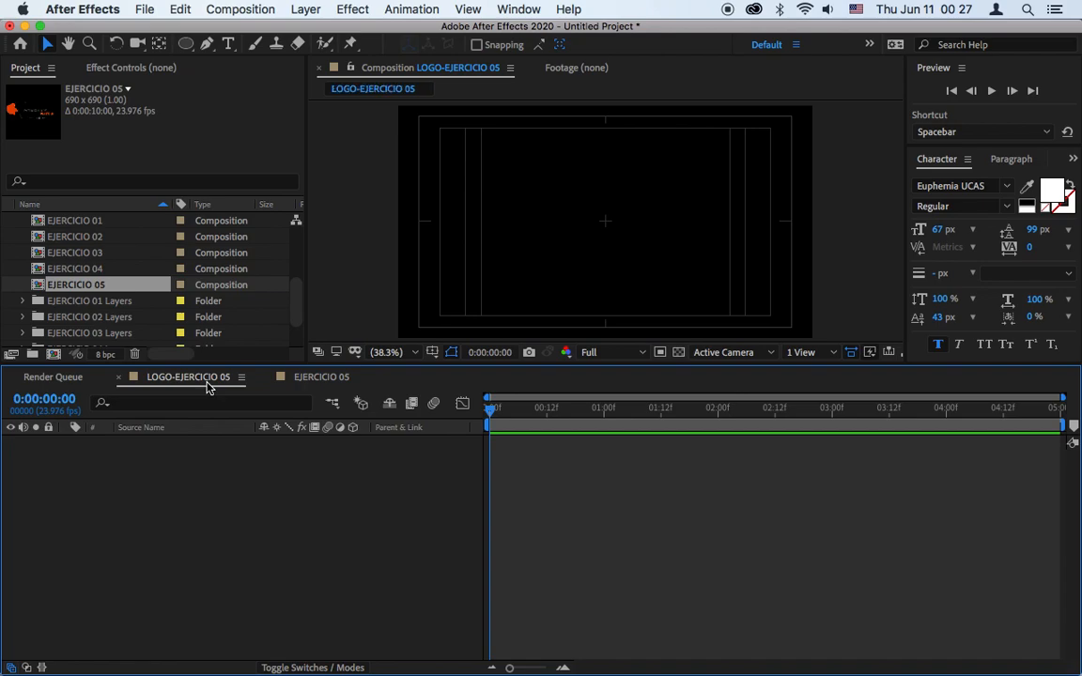
{"action": "left_click", "coordinate": [220, 489]}
{"action": "left_click", "coordinate": [314, 377]}
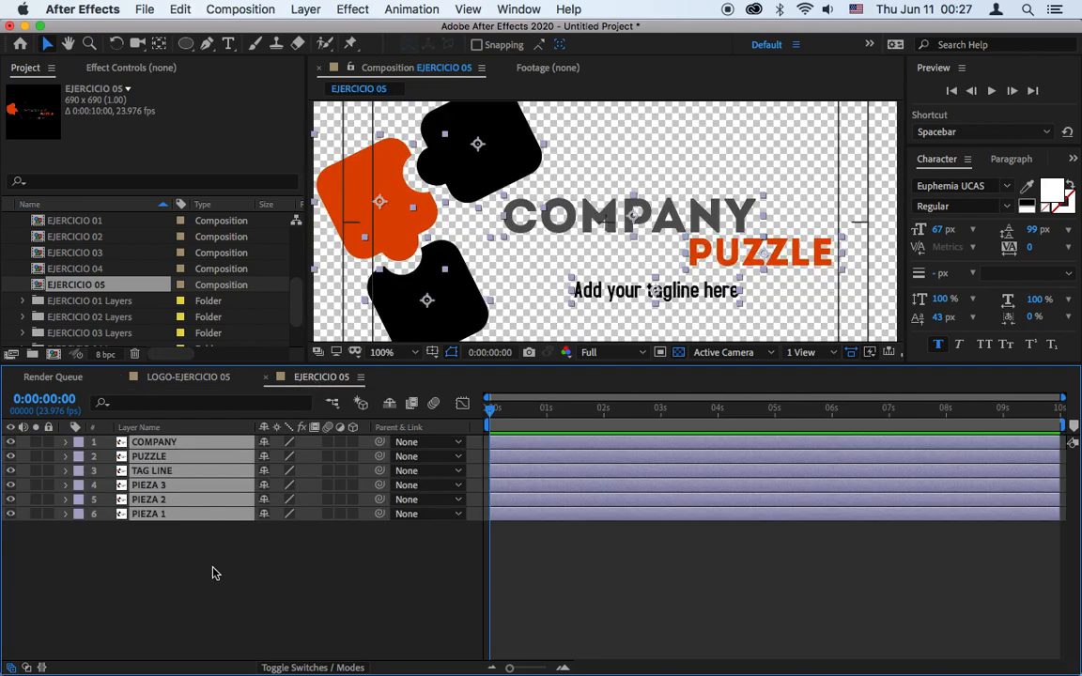
{"action": "left_click", "coordinate": [193, 379]}
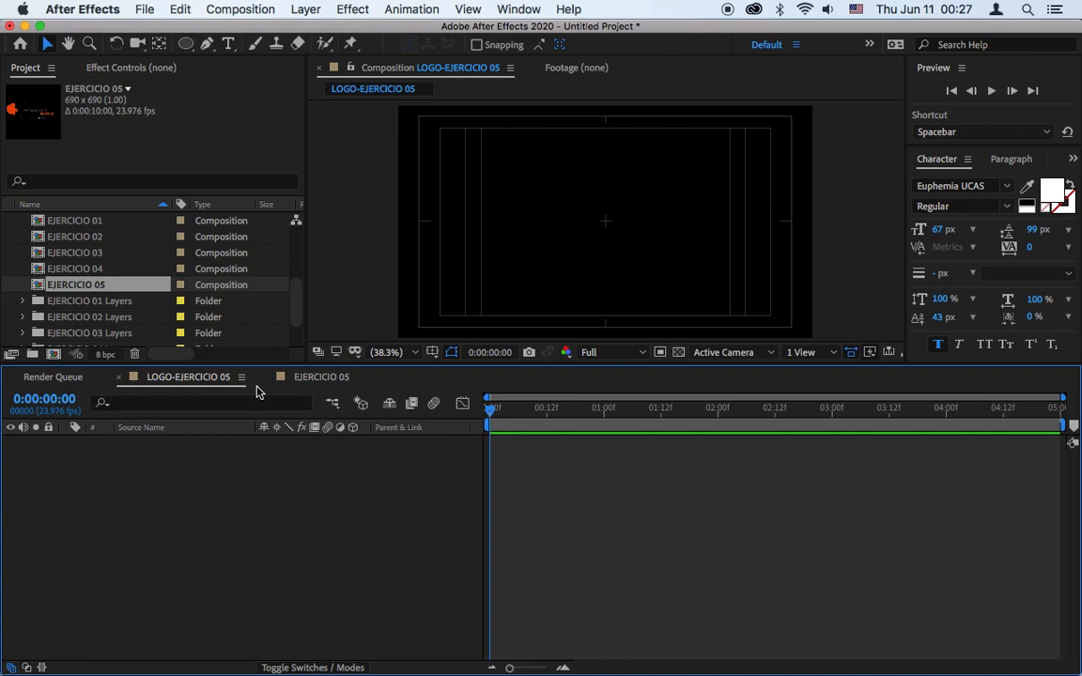
{"action": "left_click", "coordinate": [181, 10]}
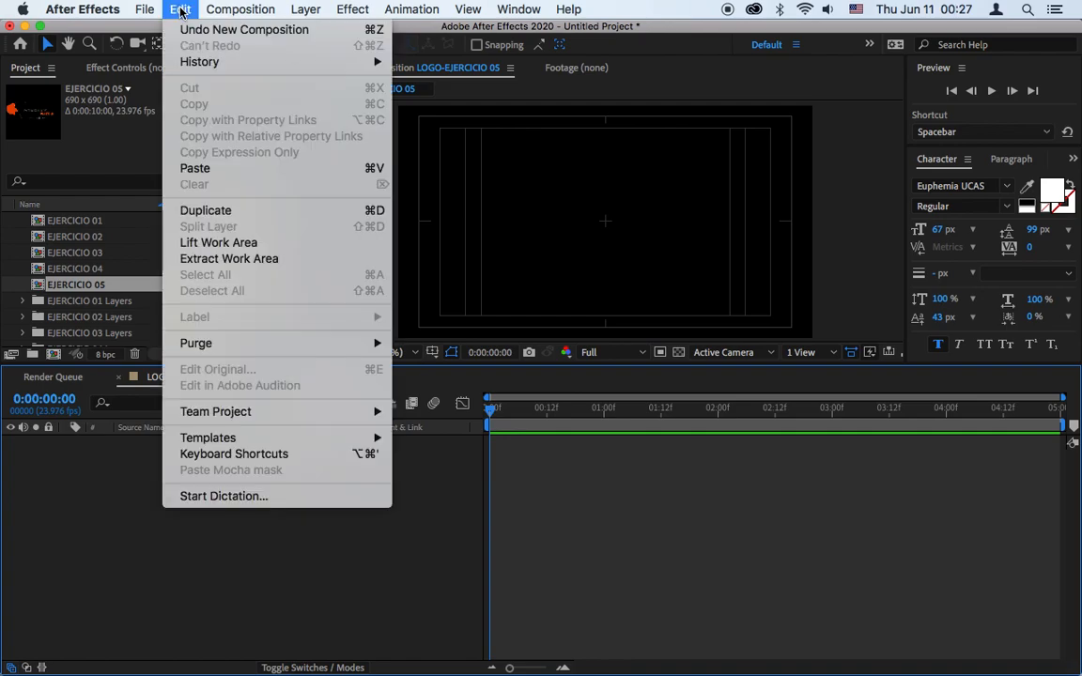
{"action": "left_click", "coordinate": [222, 170]}
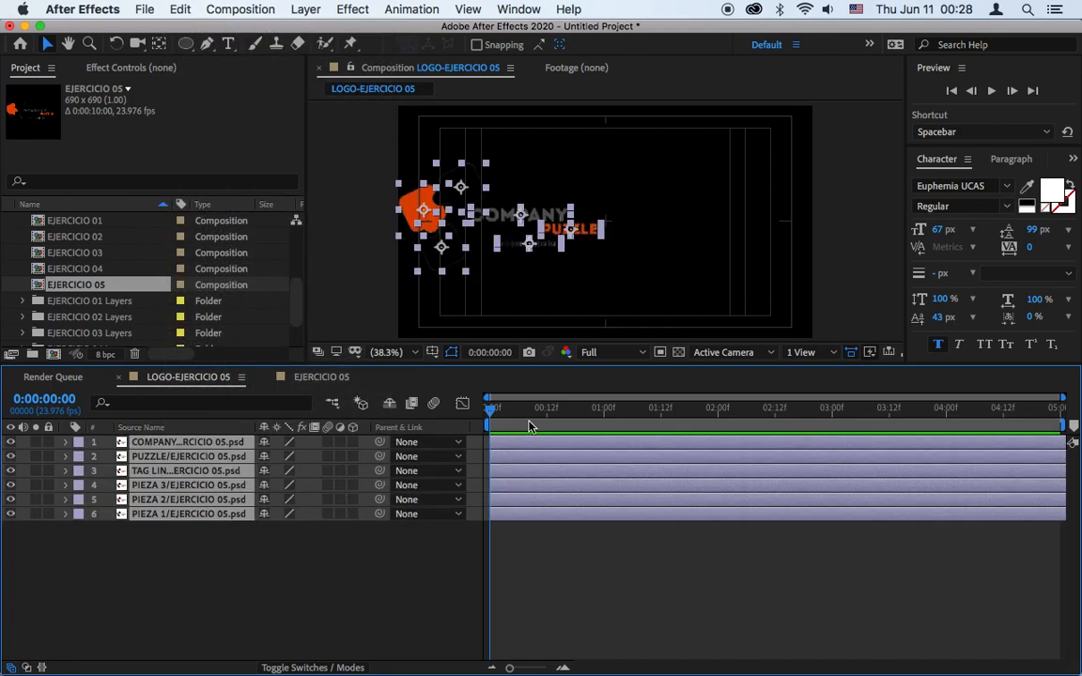
Show the transparency grid in LOGO-EJERCICIO 05, hiding and restoring the Title/Action Safe margins.
{"action": "left_click", "coordinate": [447, 355]}
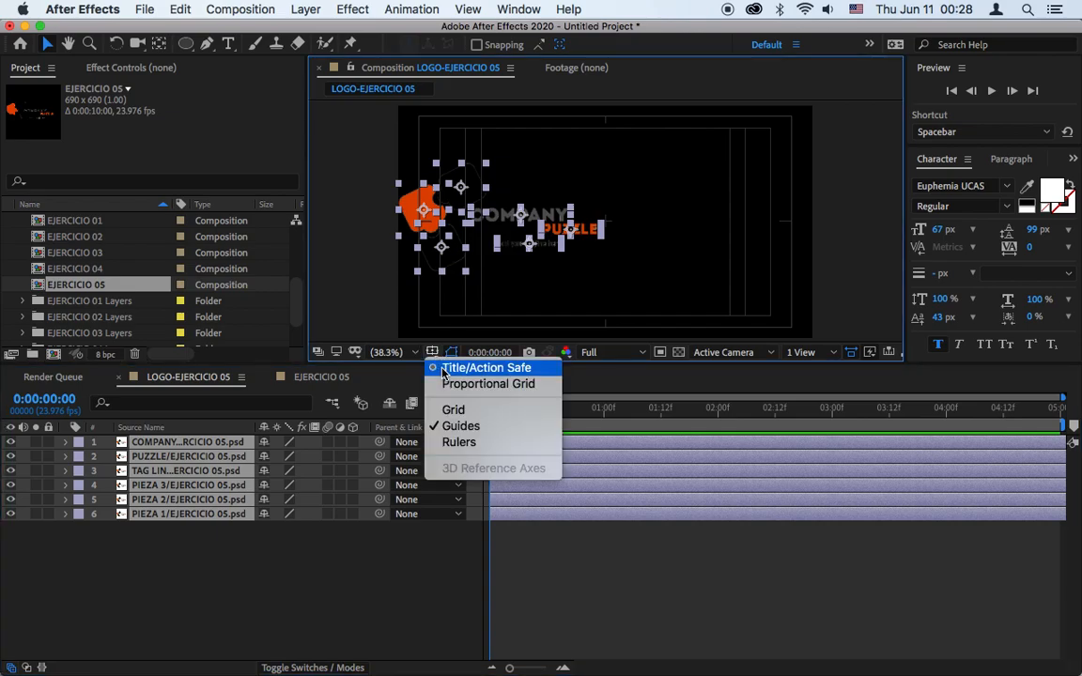
{"action": "left_click", "coordinate": [443, 364]}
{"action": "left_click", "coordinate": [680, 352]}
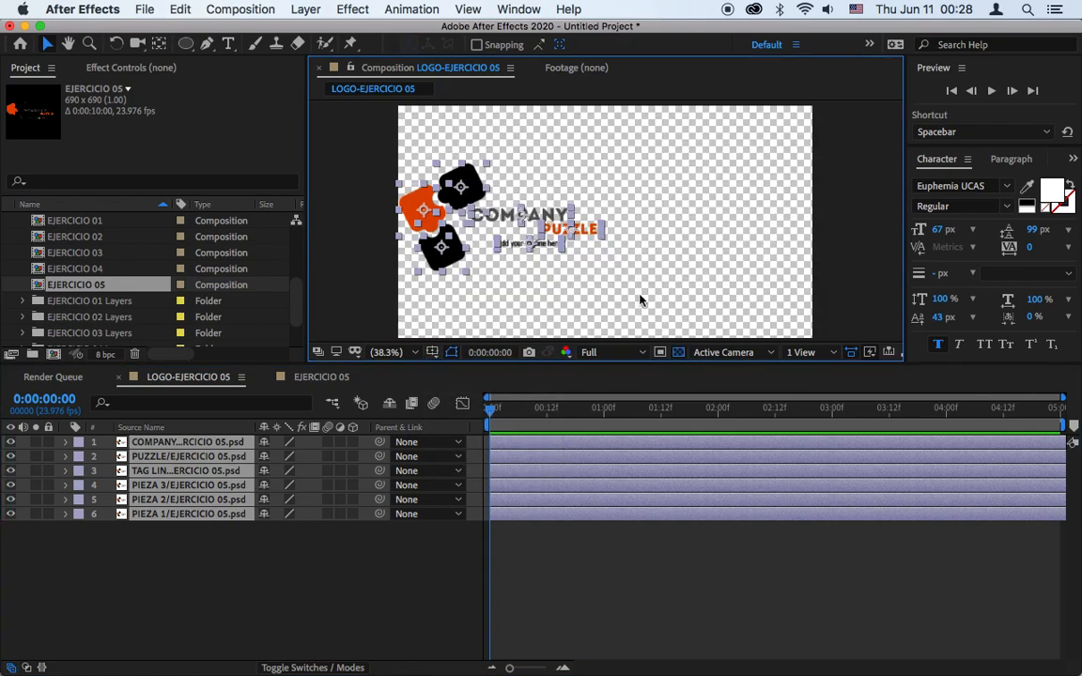
{"action": "left_click", "coordinate": [436, 351]}
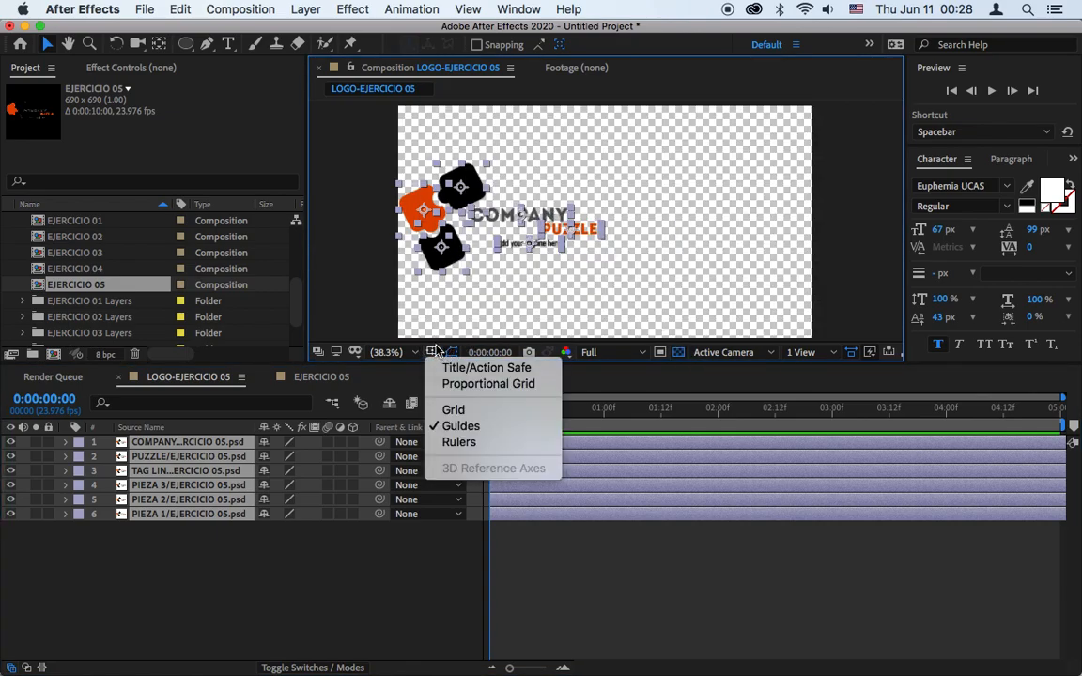
{"action": "left_click", "coordinate": [445, 365]}
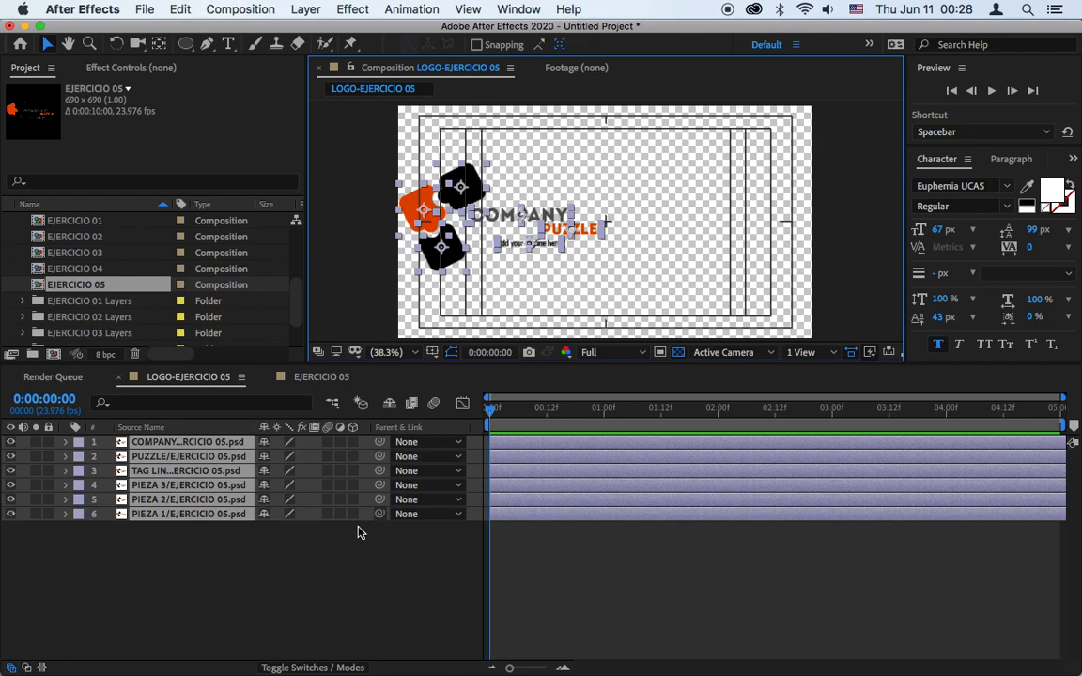
Parent the PUZZLE, TAG LINE, PIEZA 3, PIEZA 2 and PIEZA 1 layers to the COMPANY layer.
{"action": "left_click", "coordinate": [220, 563]}
{"action": "left_click", "coordinate": [193, 443]}
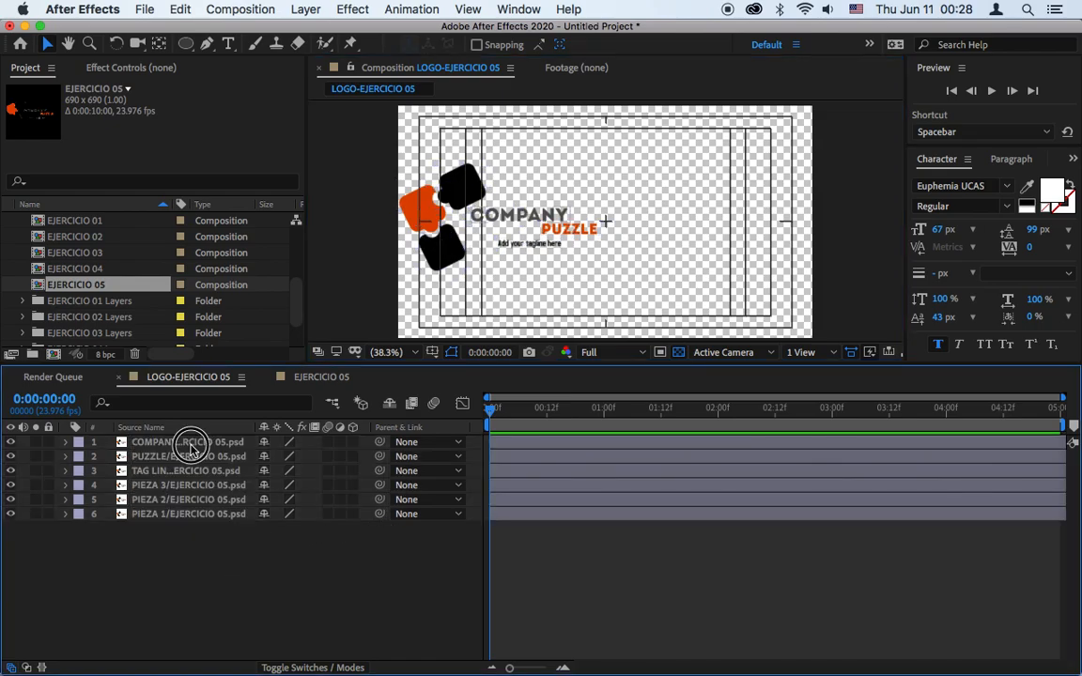
{"action": "left_click", "coordinate": [192, 457]}
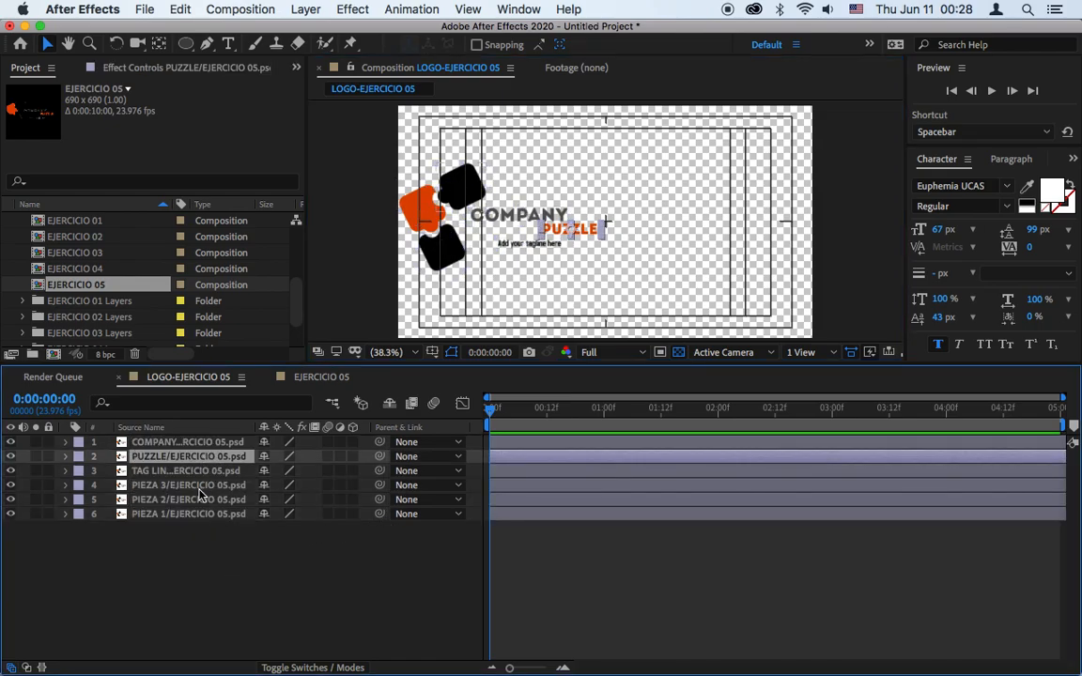
{"action": "left_click", "coordinate": [197, 515], "text": "shift"}
{"action": "left_click_drag", "start_coordinate": [379, 514], "coordinate": [218, 445]}
{"action": "left_click", "coordinate": [218, 445]}
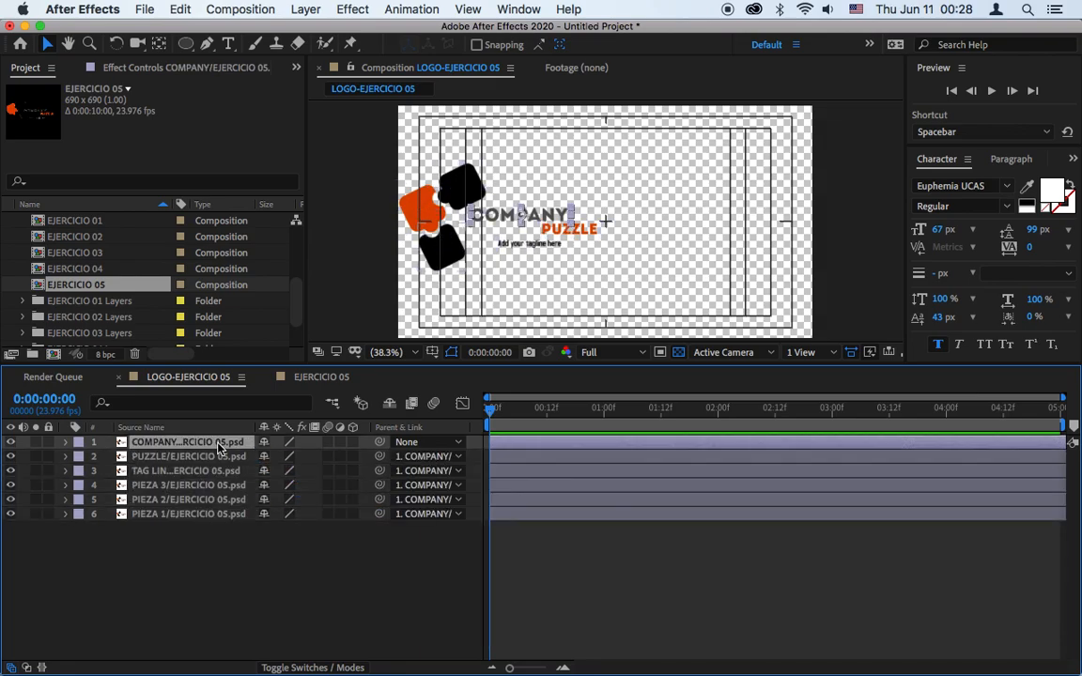
Reset the COMPANY layer's transform, set its Position to 719, 360, and check the logo against the black background.
{"action": "left_click", "coordinate": [66, 442]}
{"action": "left_click", "coordinate": [271, 457]}
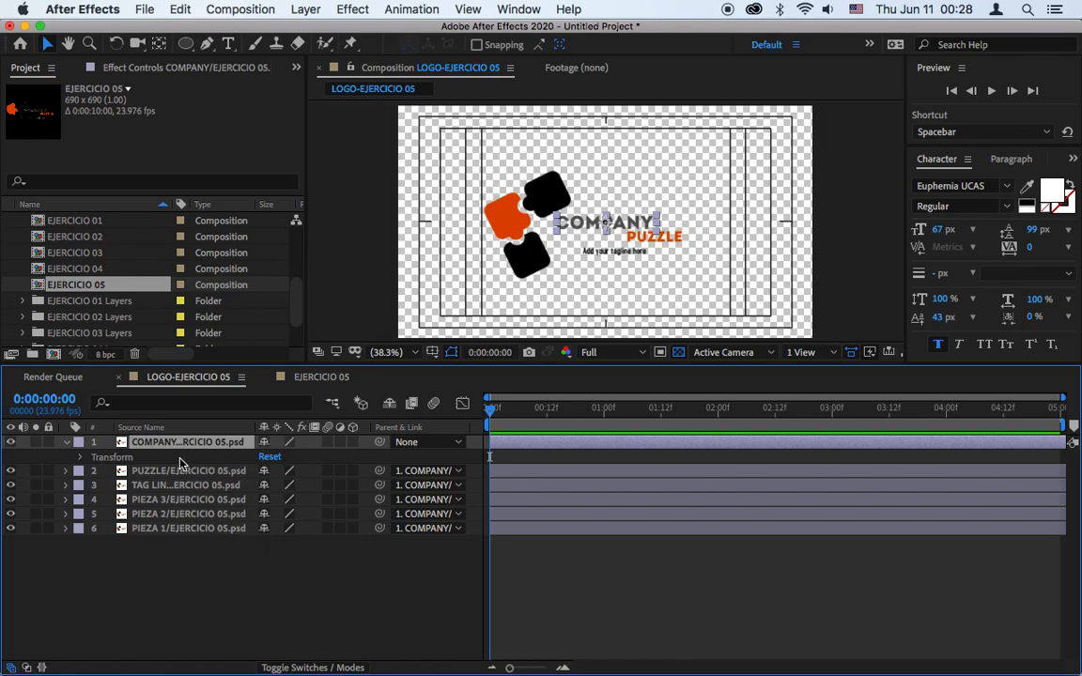
{"action": "key", "text": "p"}
{"action": "left_click_drag", "start_coordinate": [262, 459], "coordinate": [344, 472]}
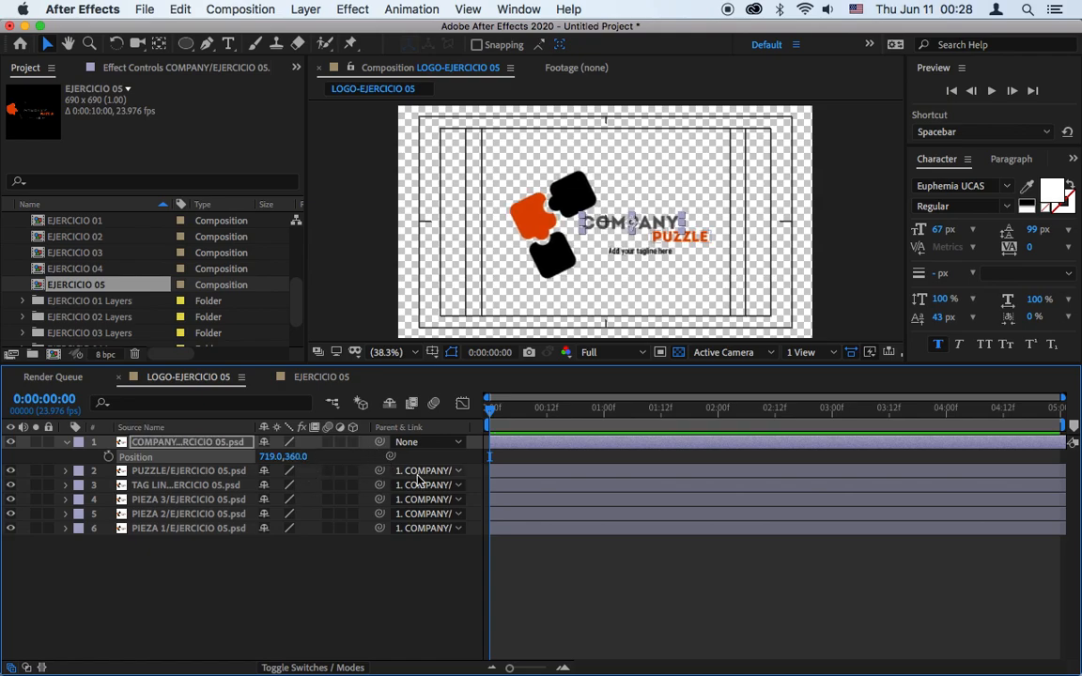
{"action": "left_click", "coordinate": [439, 443]}
{"action": "left_click", "coordinate": [441, 459]}
{"action": "left_click", "coordinate": [679, 353]}
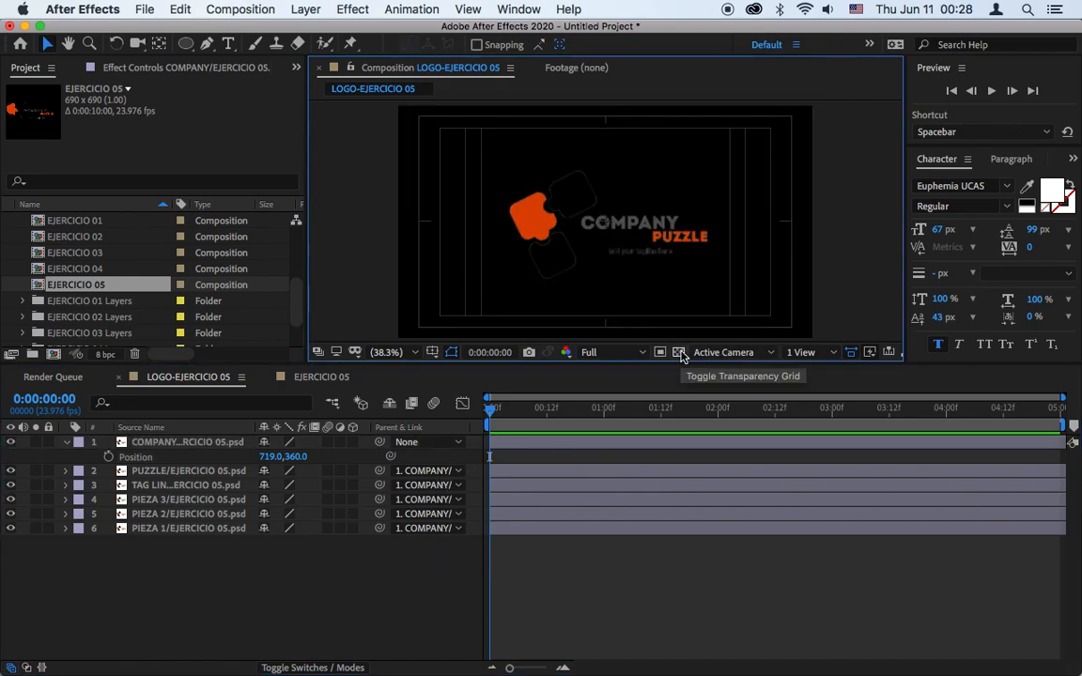
{"action": "left_click", "coordinate": [67, 442]}
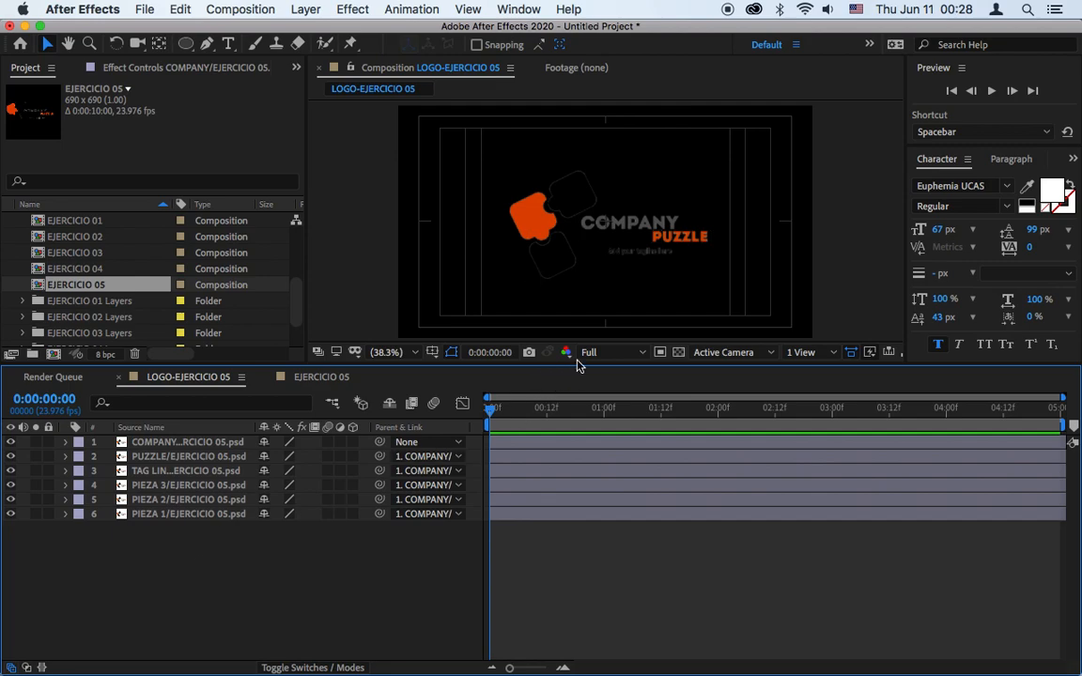
Restore the transparency grid, enlarge the composition viewer, and hide the Title/Action Safe margins.
{"action": "left_click", "coordinate": [678, 354]}
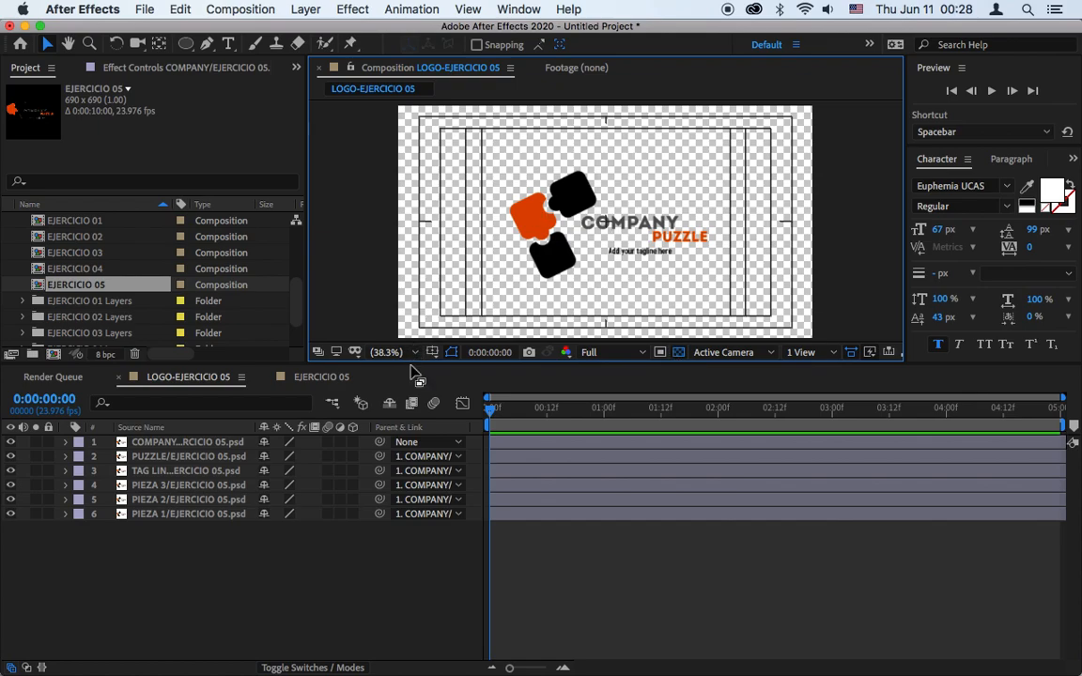
{"action": "left_click_drag", "start_coordinate": [409, 374], "coordinate": [393, 445]}
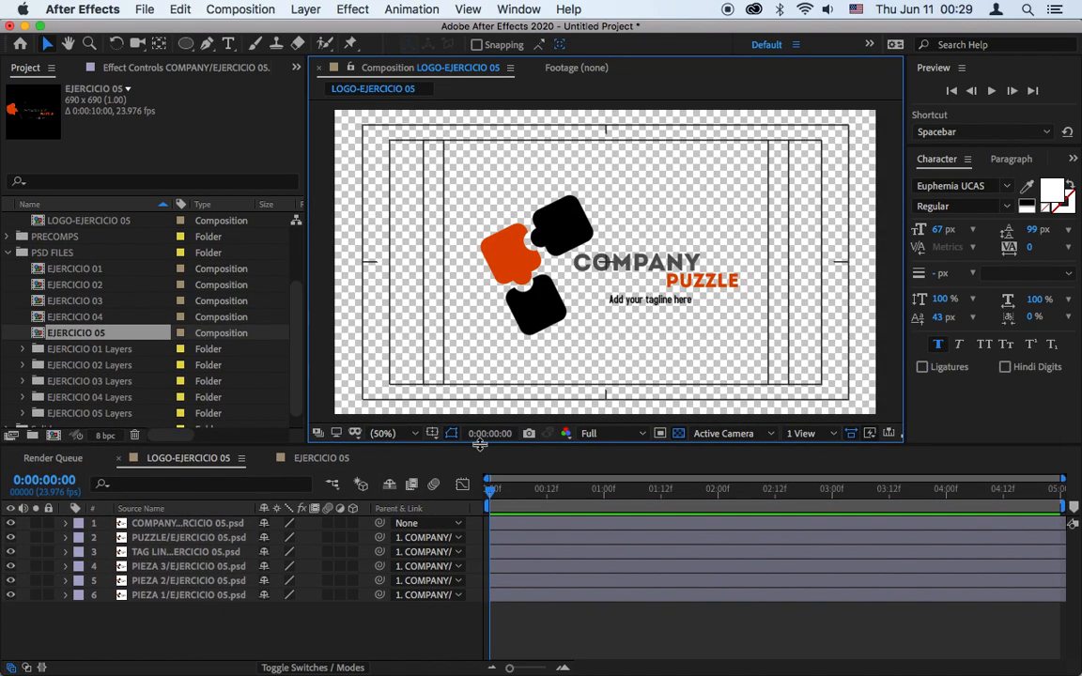
{"action": "left_click", "coordinate": [432, 432]}
{"action": "left_click", "coordinate": [451, 450]}
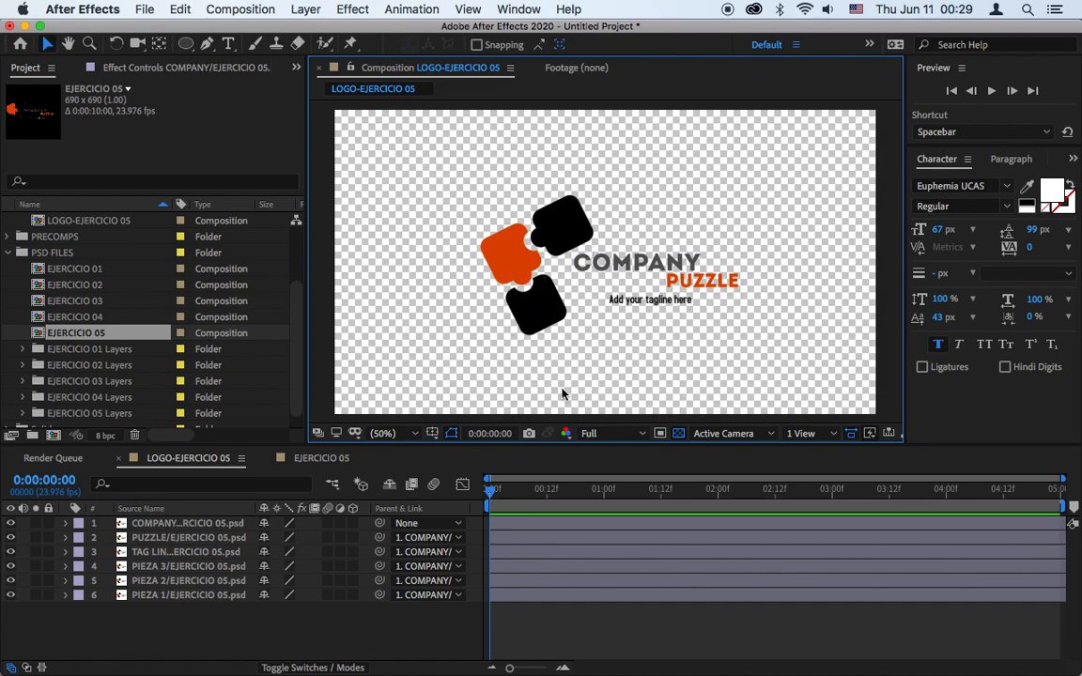
Deselect all layers, display layer names instead of source names in the timeline, and select COMPANY.
{"action": "left_click", "coordinate": [217, 523]}
{"action": "left_click", "coordinate": [209, 597], "text": "shift"}
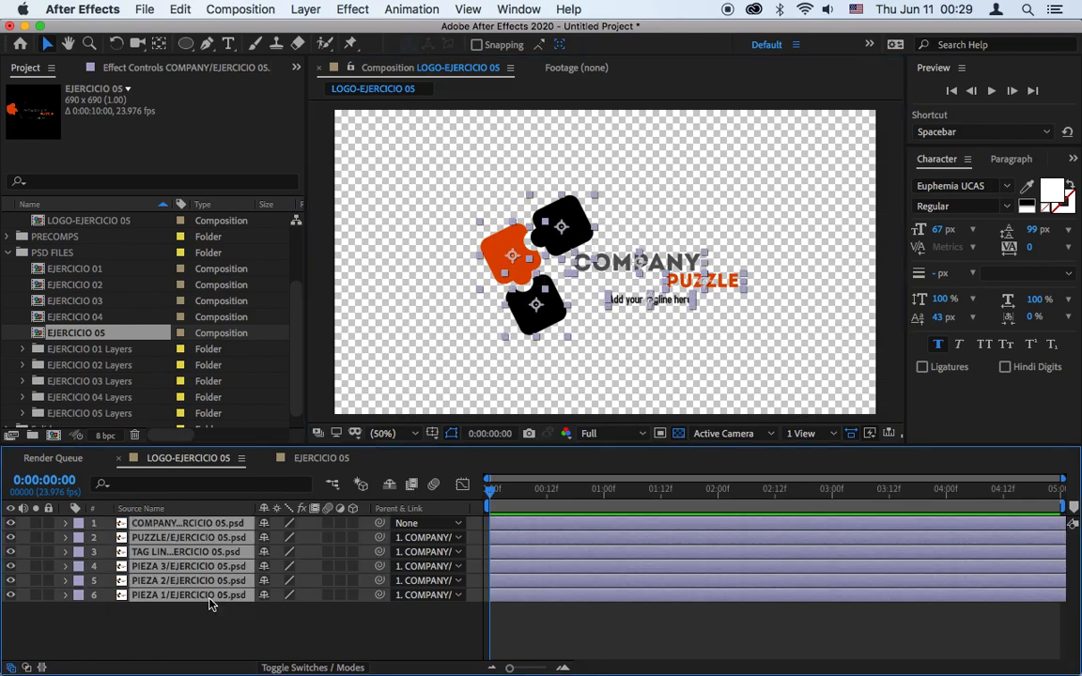
{"action": "left_click", "coordinate": [207, 615]}
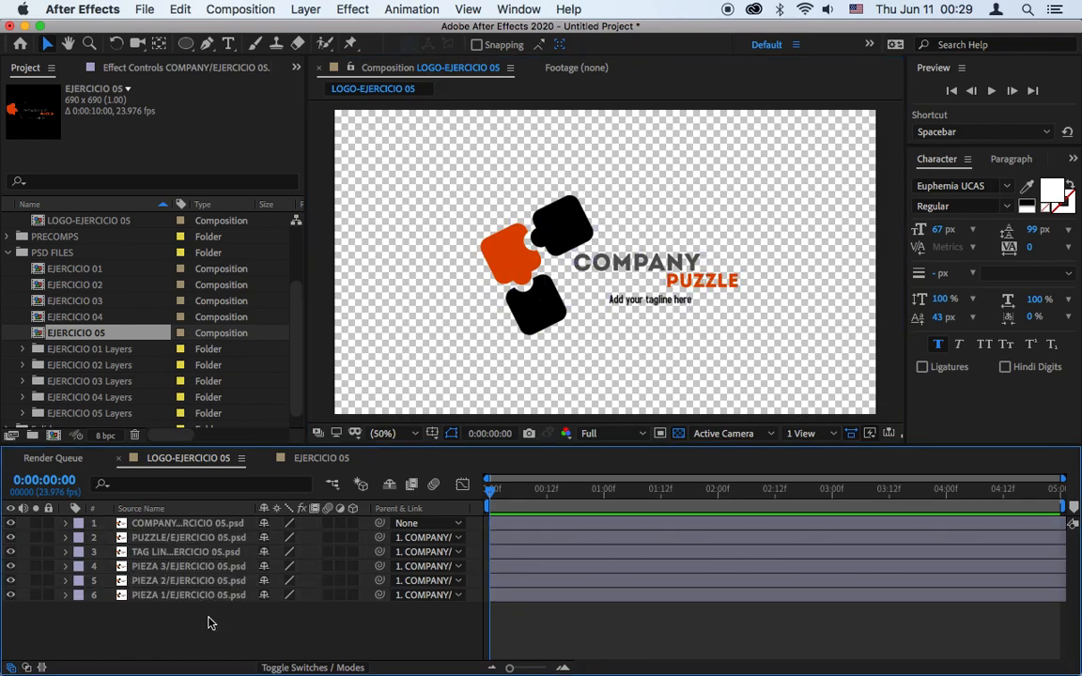
{"action": "left_click", "coordinate": [210, 509]}
{"action": "left_click", "coordinate": [177, 523]}
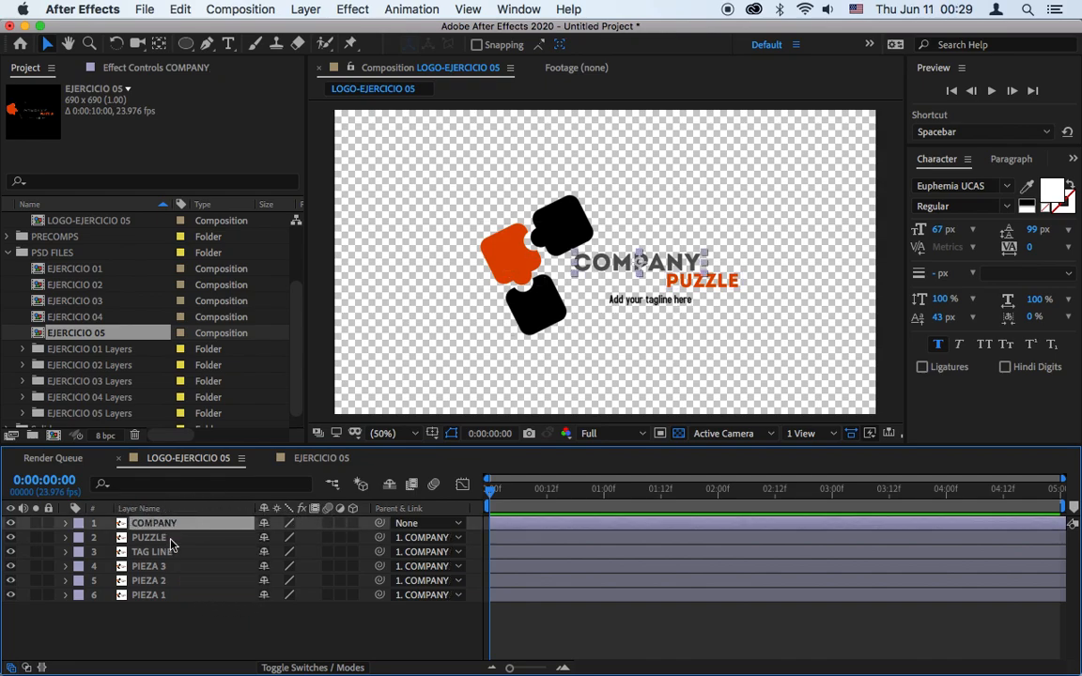
Reveal the Position of all layers, try raising the COMPANY parent layer to Y 331, and undo the move.
{"action": "left_click", "coordinate": [155, 596], "text": "shift"}
{"action": "key", "text": "p"}
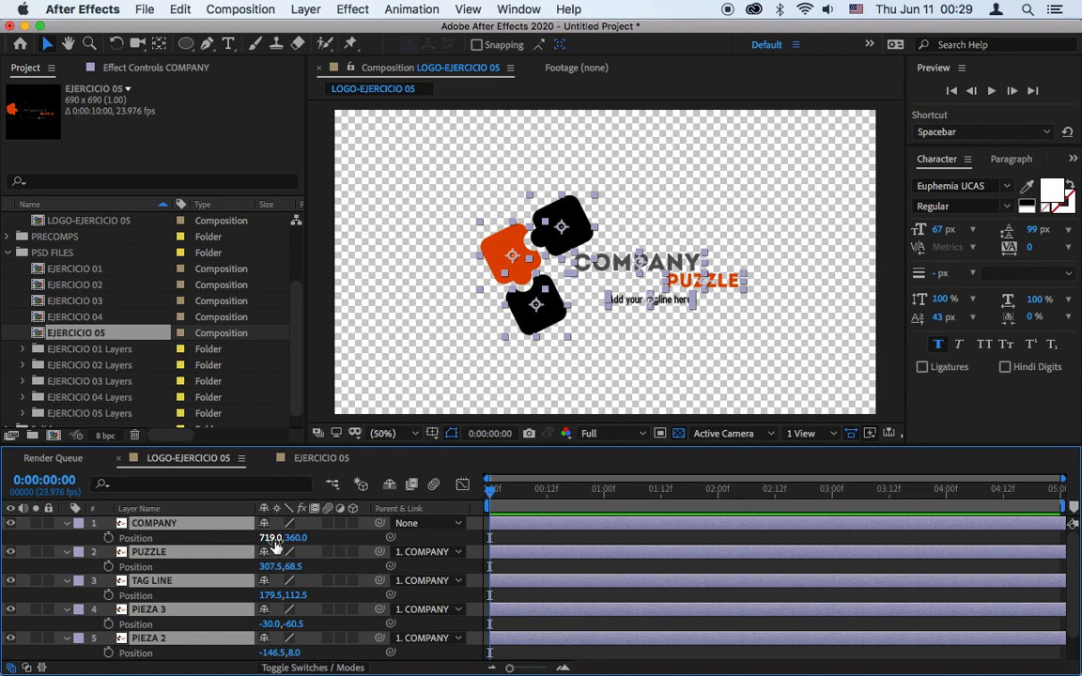
{"action": "left_click", "coordinate": [329, 541]}
{"action": "left_click_drag", "start_coordinate": [297, 538], "coordinate": [272, 542]}
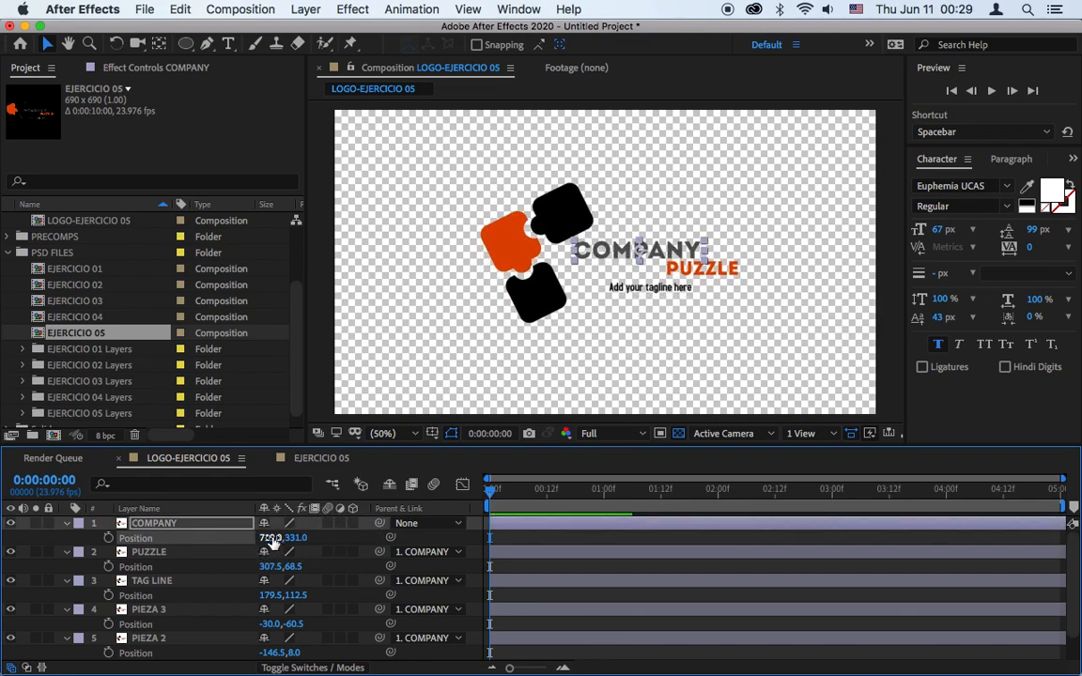
{"action": "key", "text": "super+z"}
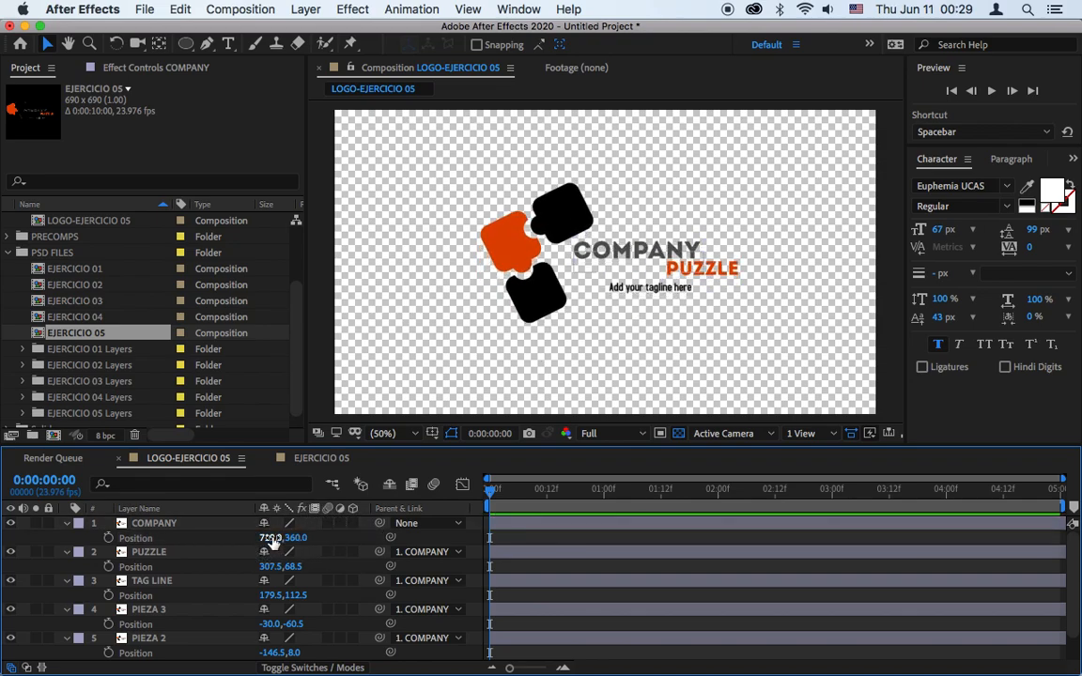
Remove the parent link from the PUZZLE, TAG LINE, PIEZA 3, PIEZA 2 and PIEZA 1 layers by setting it to None.
{"action": "left_click", "coordinate": [171, 526]}
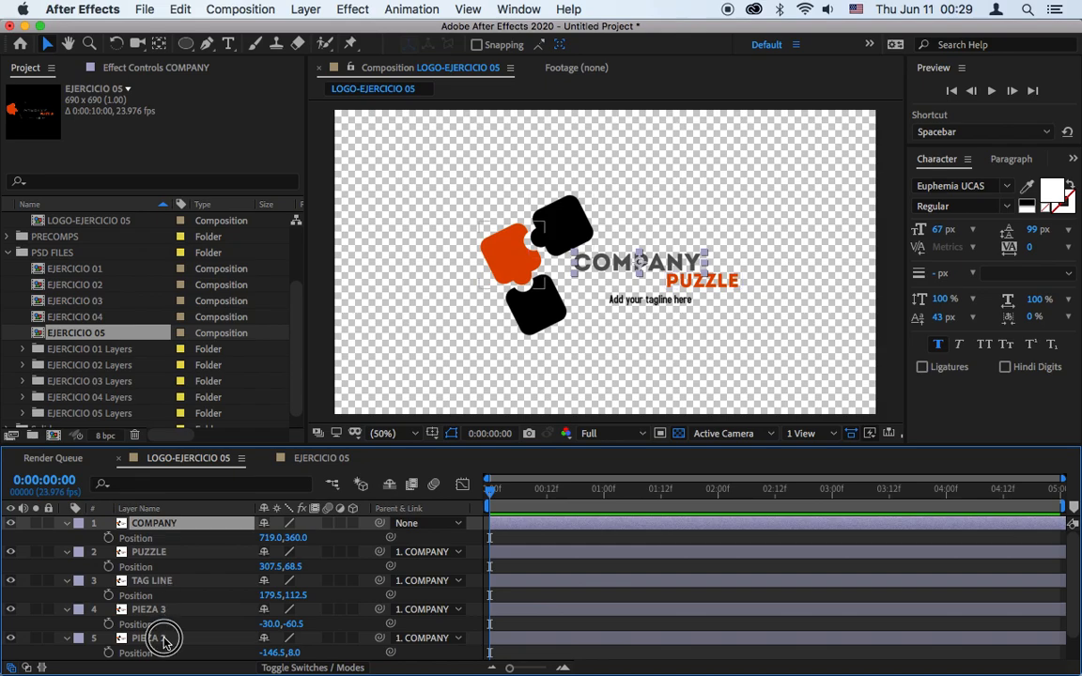
{"action": "left_click", "coordinate": [146, 638], "text": "shift"}
{"action": "left_click", "coordinate": [410, 638]}
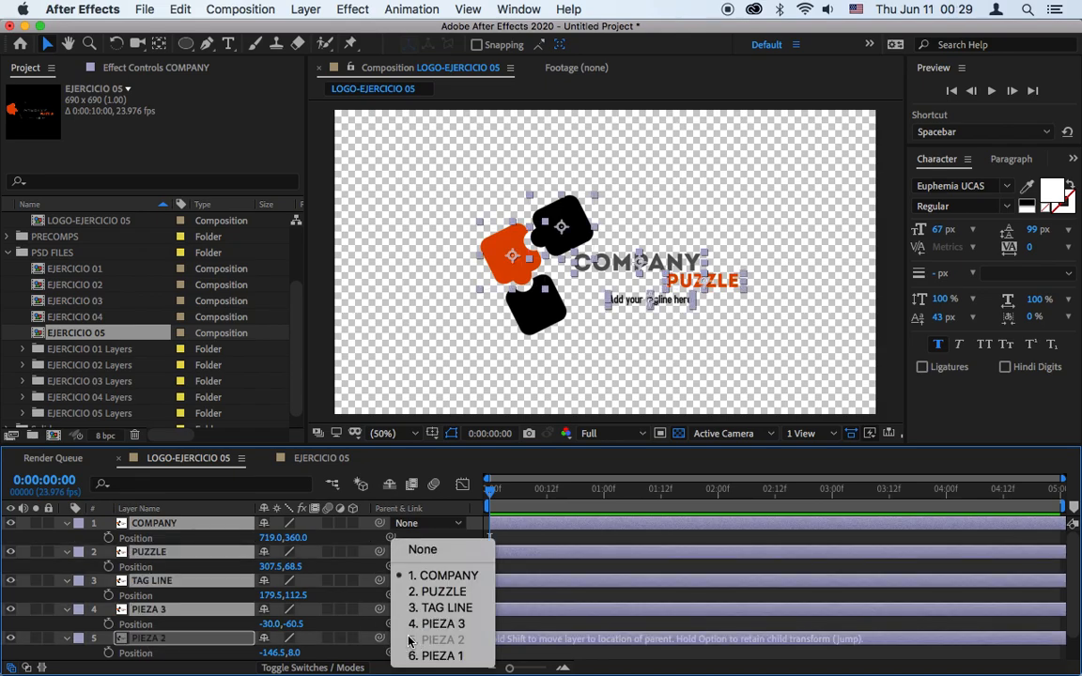
{"action": "left_click", "coordinate": [430, 550]}
{"action": "left_click", "coordinate": [66, 523]}
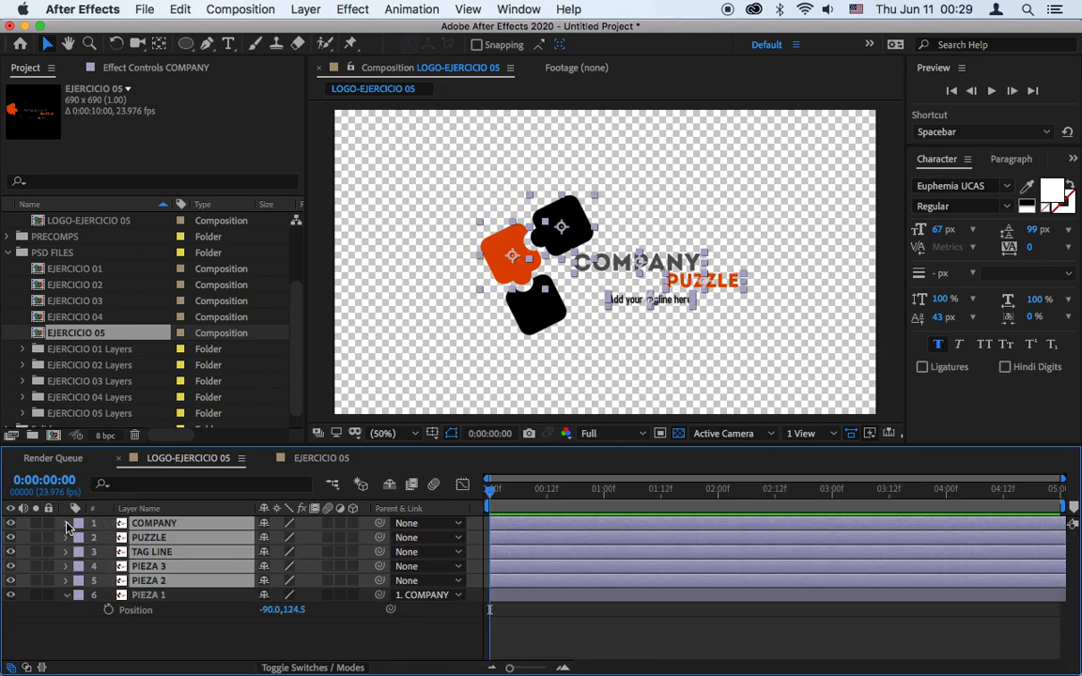
{"action": "left_click", "coordinate": [418, 552]}
{"action": "left_click", "coordinate": [417, 552]}
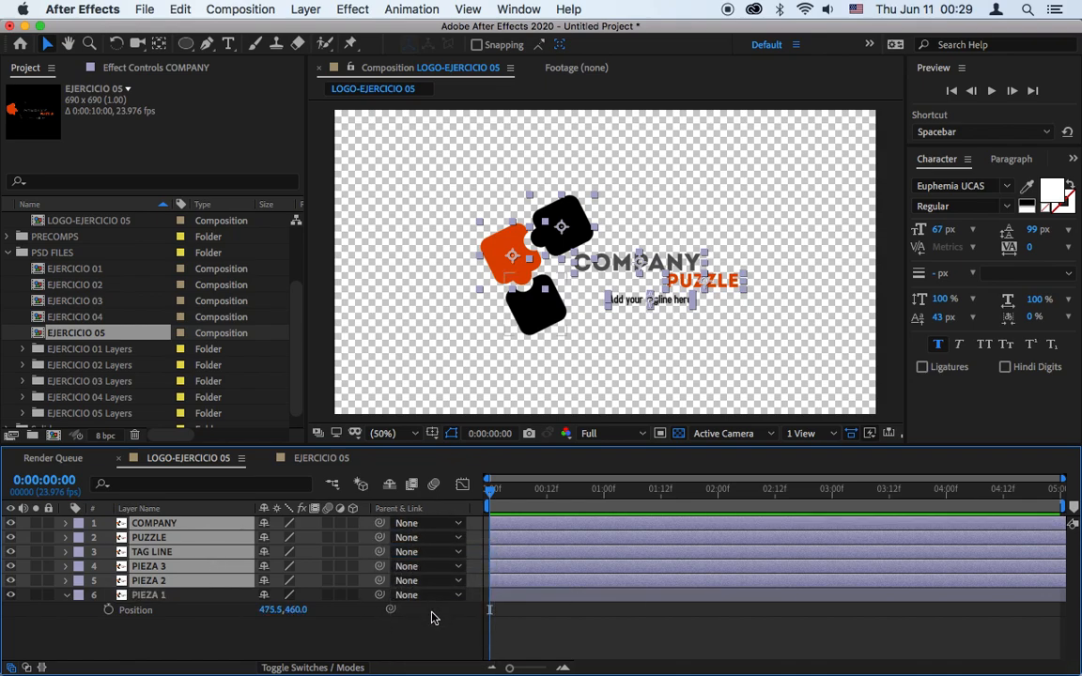
{"action": "left_click", "coordinate": [434, 638]}
Reveal every layer's Position, try moving the unparented COMPANY layer alone, including to X 694, and undo the moves.
{"action": "left_click", "coordinate": [140, 523]}
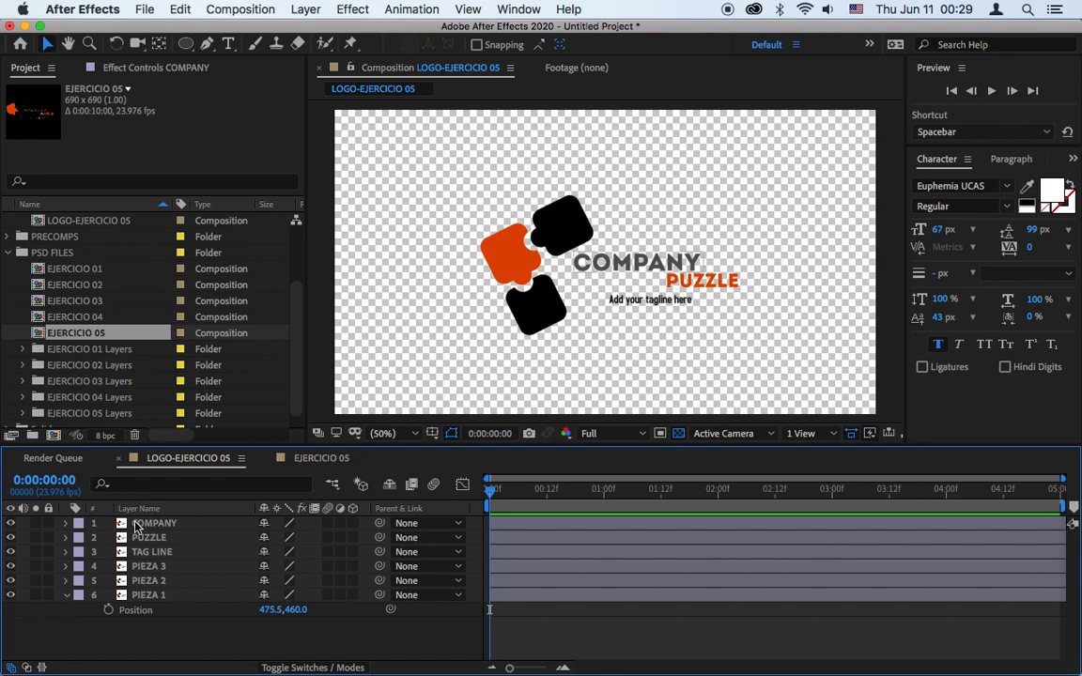
{"action": "left_click", "coordinate": [155, 597], "text": "shift"}
{"action": "key", "text": "p"}
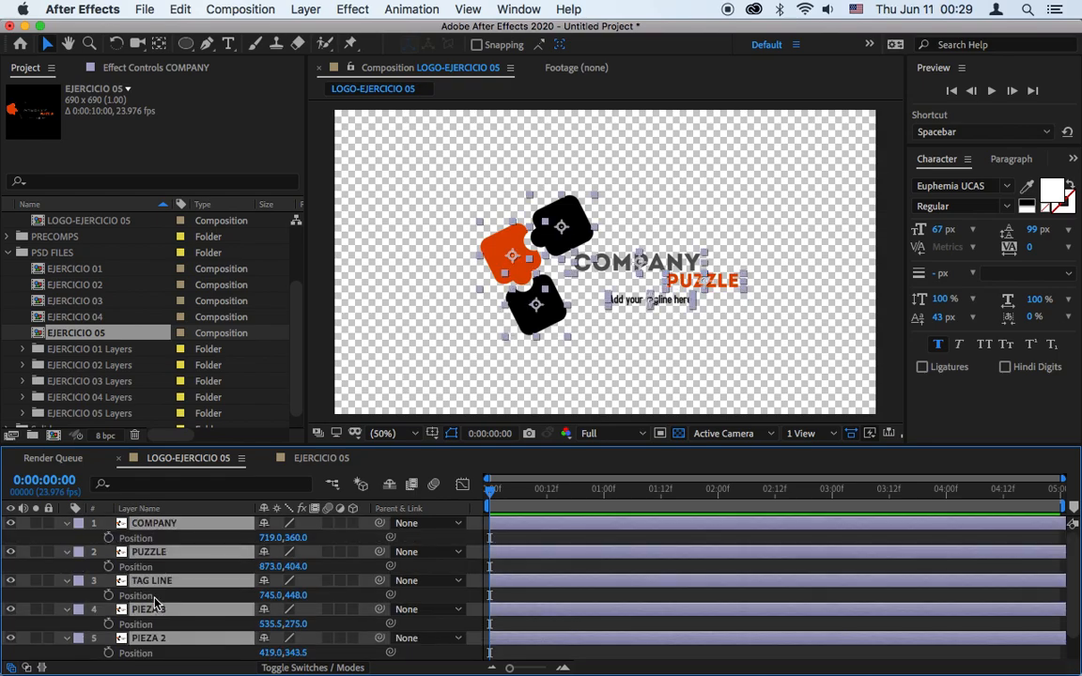
{"action": "left_click", "coordinate": [301, 544]}
{"action": "left_click_drag", "start_coordinate": [293, 537], "coordinate": [199, 543]}
{"action": "key", "text": "super+z"}
{"action": "left_click_drag", "start_coordinate": [273, 539], "coordinate": [249, 539]}
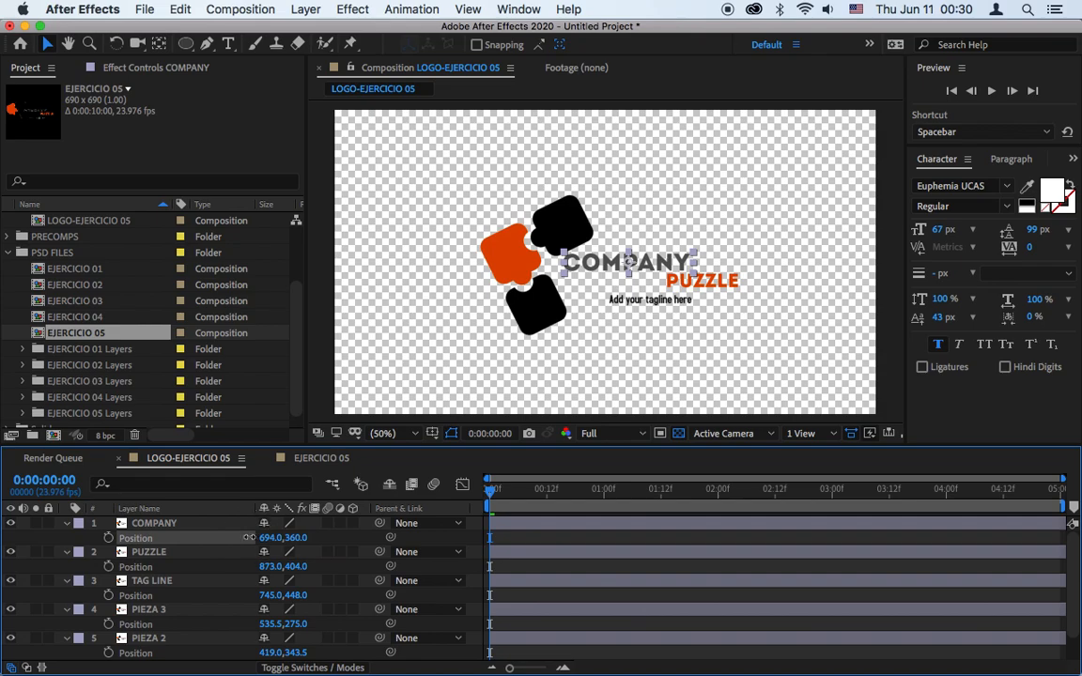
{"action": "key", "text": "super+z"}
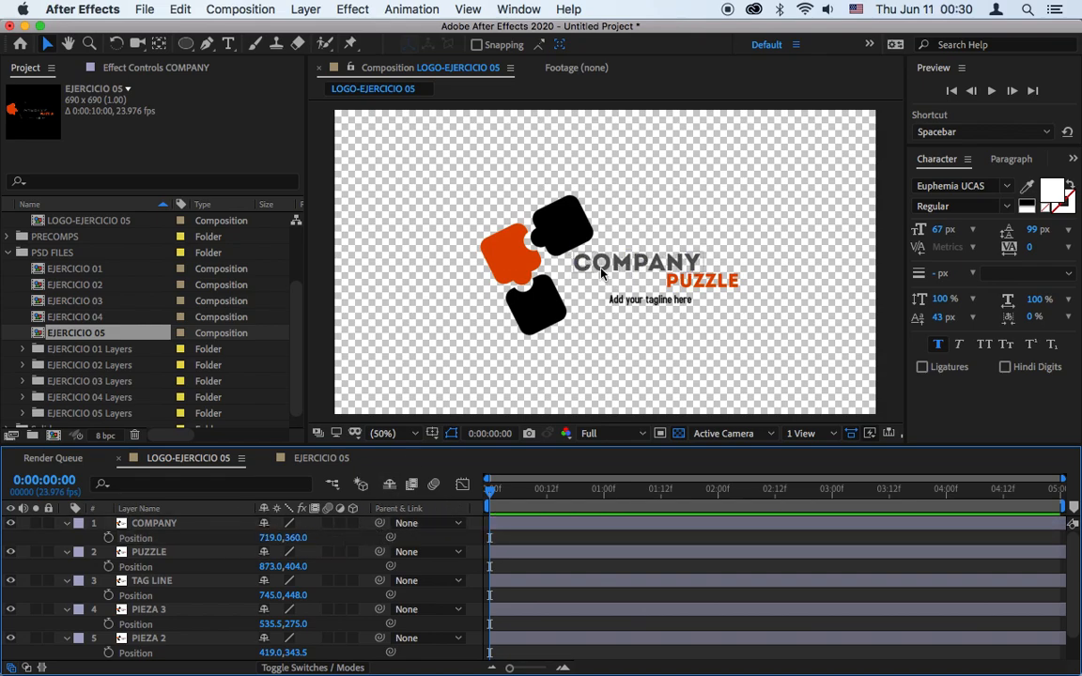
Enlarge the timeline area, select all six logo layers, collapse their properties, and make them 3D layers.
{"action": "left_click", "coordinate": [166, 529]}
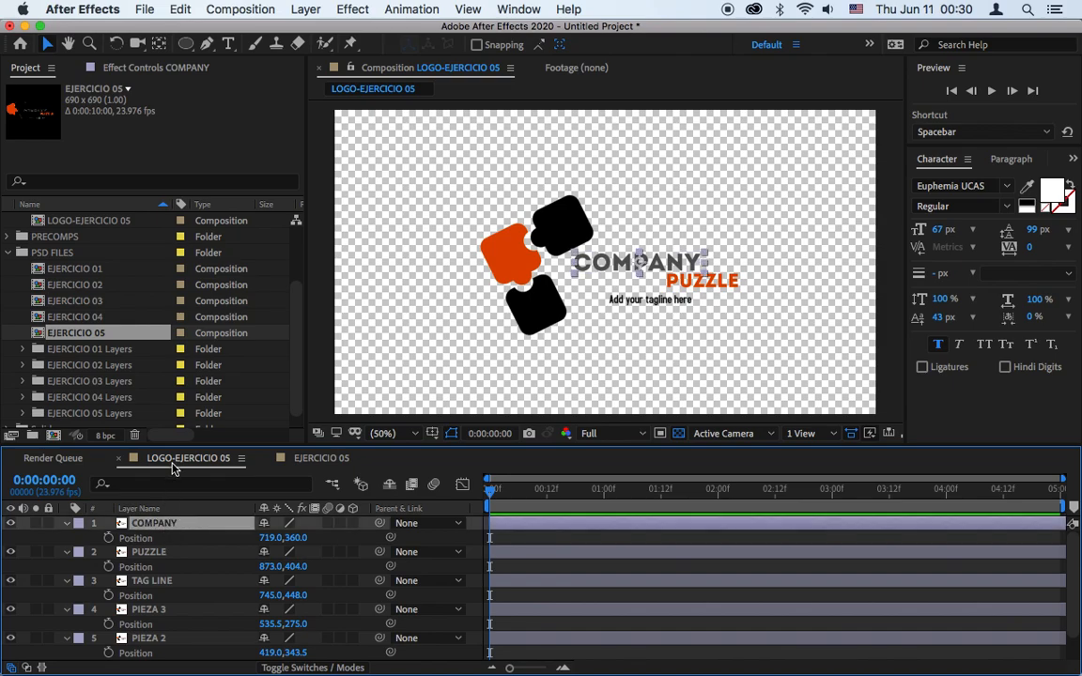
{"action": "left_click_drag", "start_coordinate": [172, 447], "coordinate": [175, 396]}
{"action": "left_click", "coordinate": [153, 621], "text": "shift"}
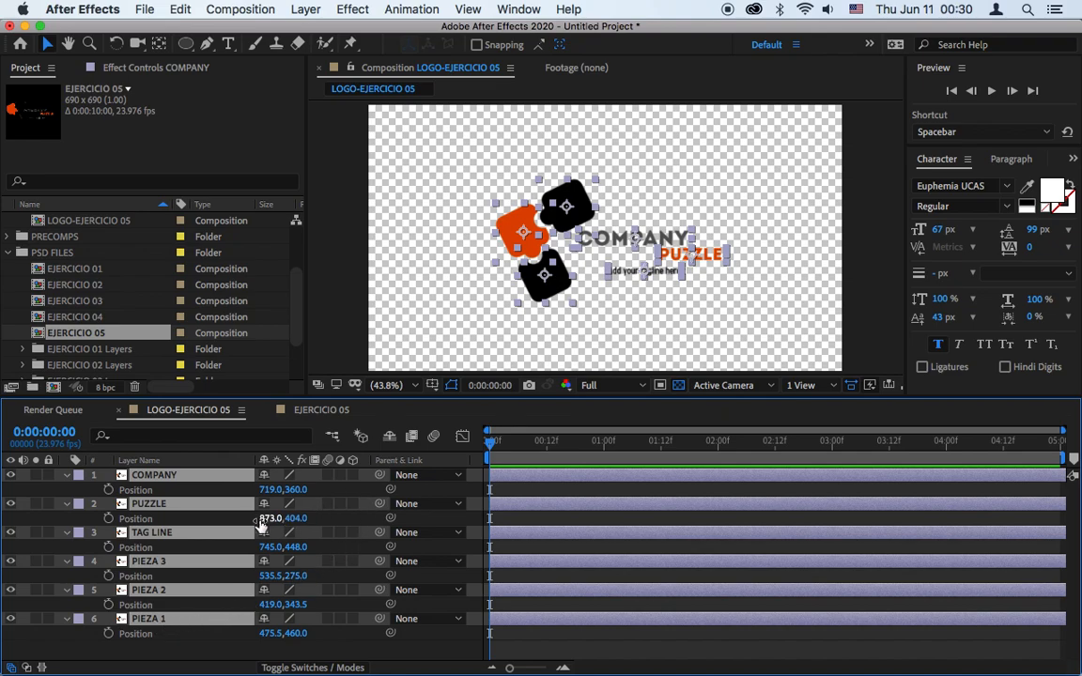
{"action": "key", "text": "p"}
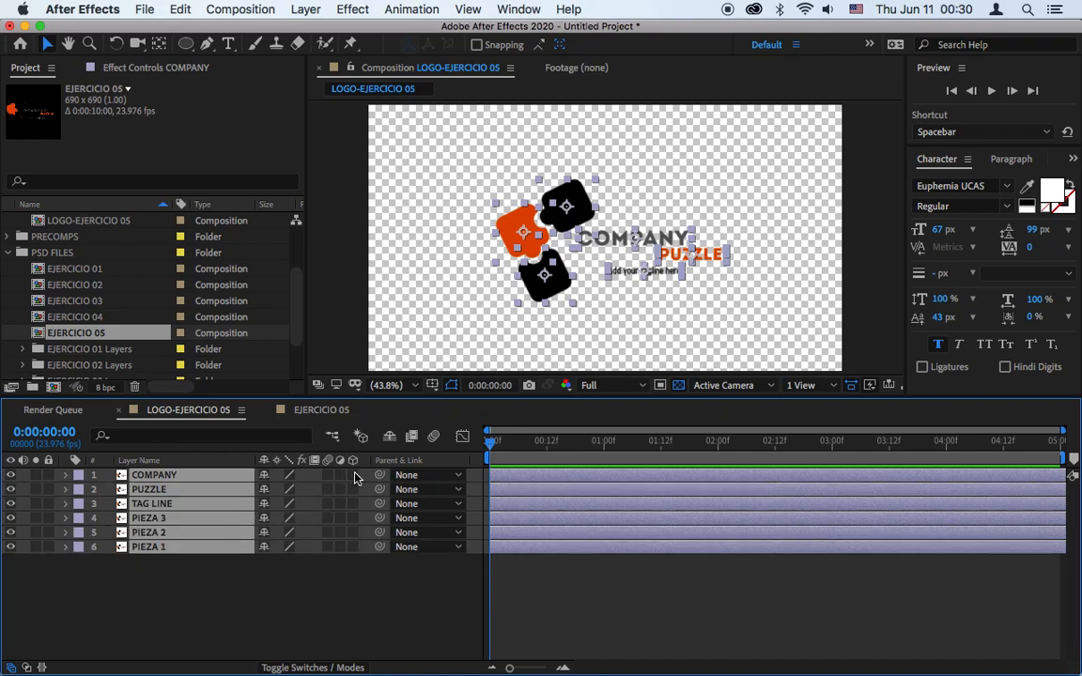
{"action": "left_click_drag", "start_coordinate": [356, 476], "coordinate": [355, 568]}
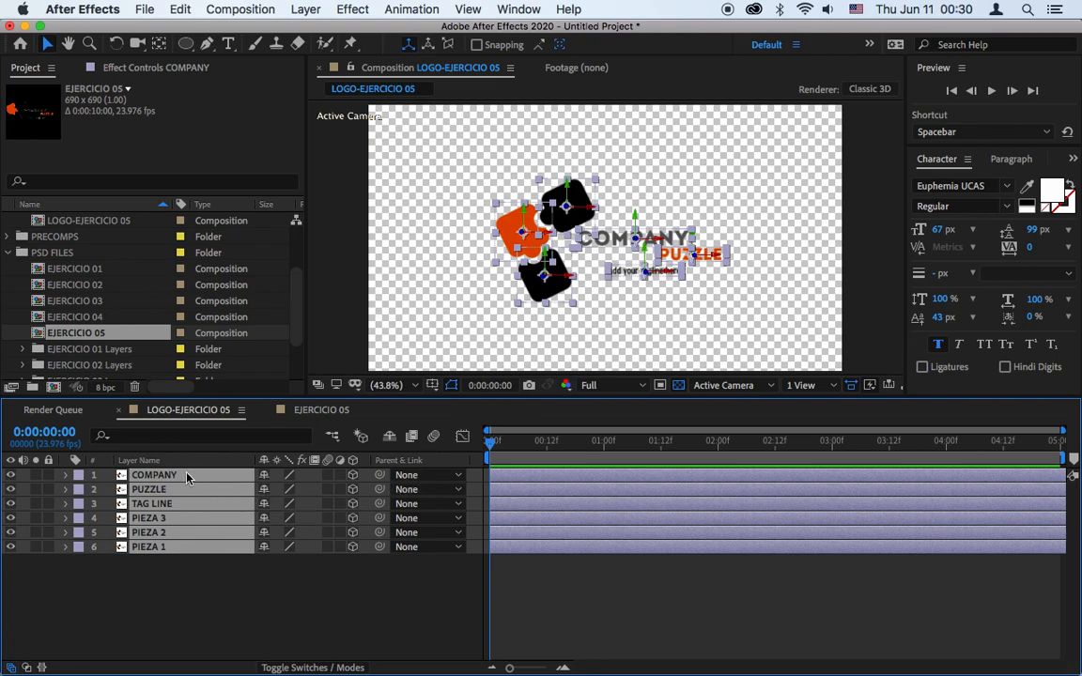
Add Position keyframes to all six layers at 0:00:00:15.
{"action": "key", "text": "p"}
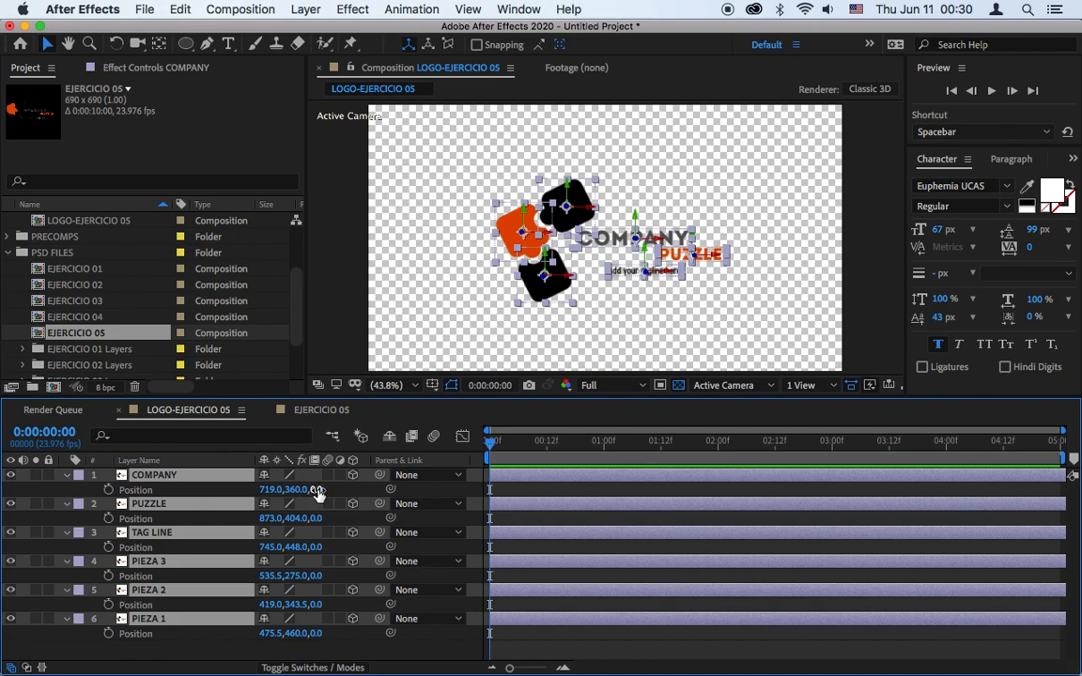
{"action": "left_click_drag", "start_coordinate": [496, 443], "coordinate": [562, 460]}
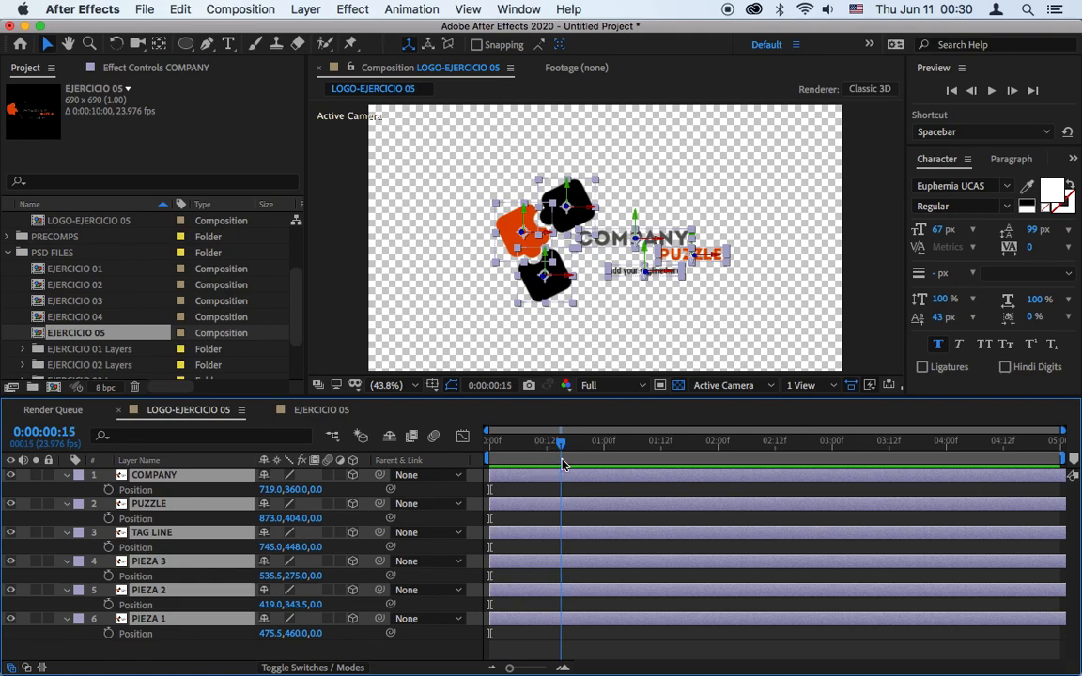
{"action": "left_click_drag", "start_coordinate": [108, 490], "coordinate": [109, 633]}
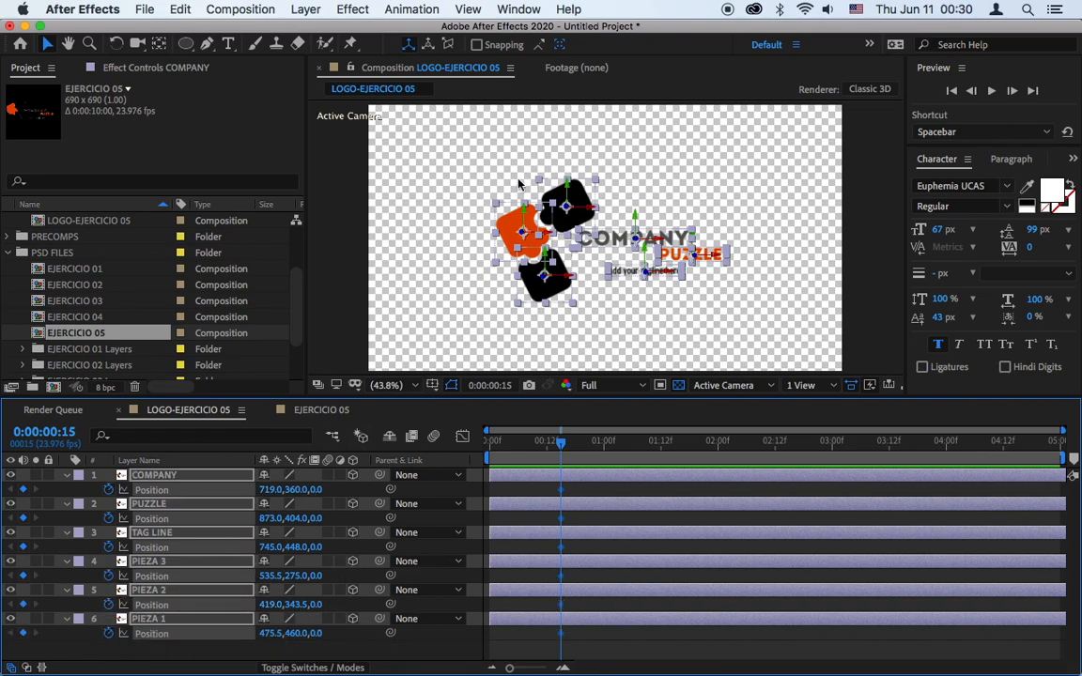
Set the Z Position of all six layers to -1982 at 0:00:00:00 so they start behind the camera.
{"action": "left_click_drag", "start_coordinate": [543, 441], "coordinate": [446, 466]}
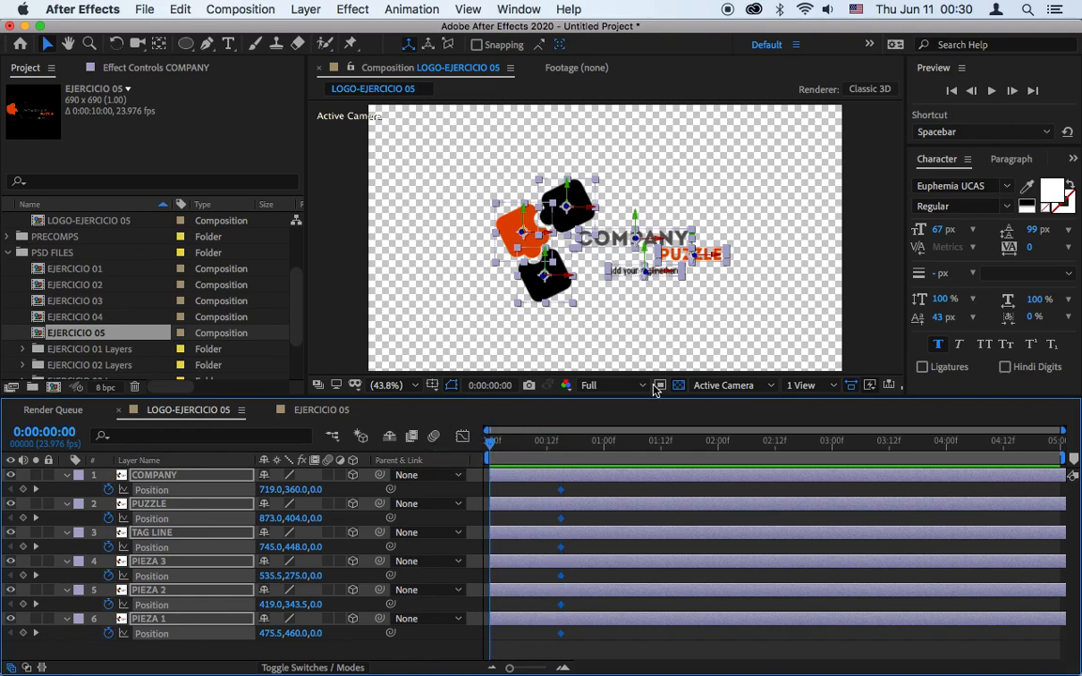
{"action": "left_click", "coordinate": [318, 490]}
{"action": "left_click_drag", "start_coordinate": [318, 490], "coordinate": [232, 495]}
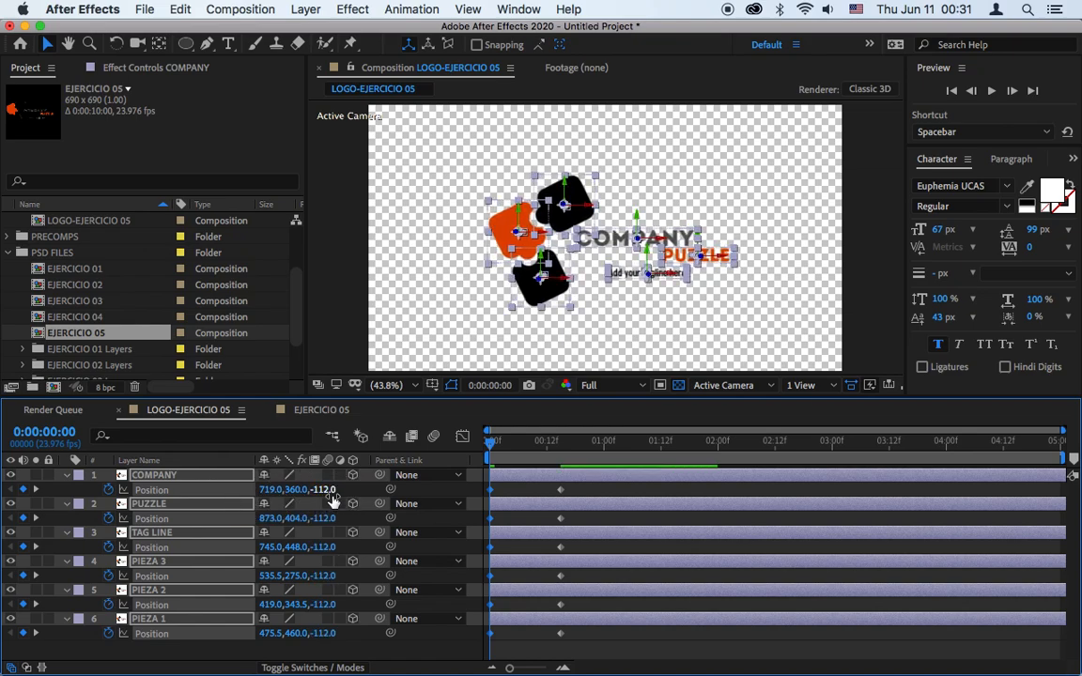
{"action": "left_click_drag", "start_coordinate": [330, 498], "coordinate": [214, 507]}
{"action": "left_click_drag", "start_coordinate": [208, 505], "coordinate": [184, 506]}
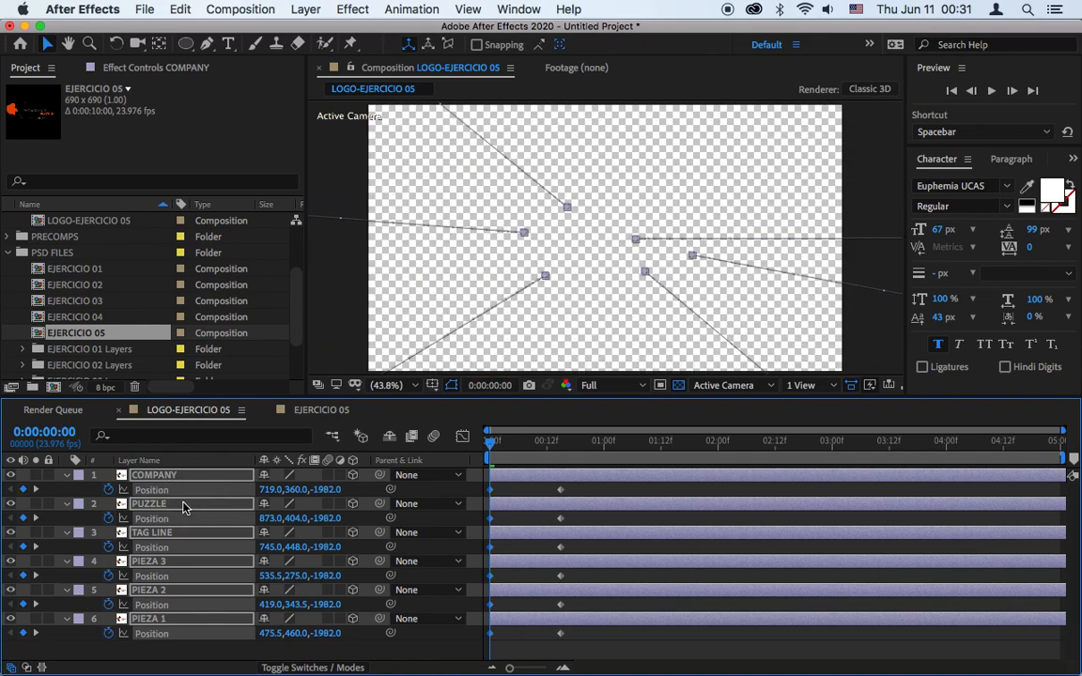
Apply Easy Ease Out to all Position keyframes of the six layers and deselect everything.
{"action": "left_click_drag", "start_coordinate": [584, 489], "coordinate": [489, 639]}
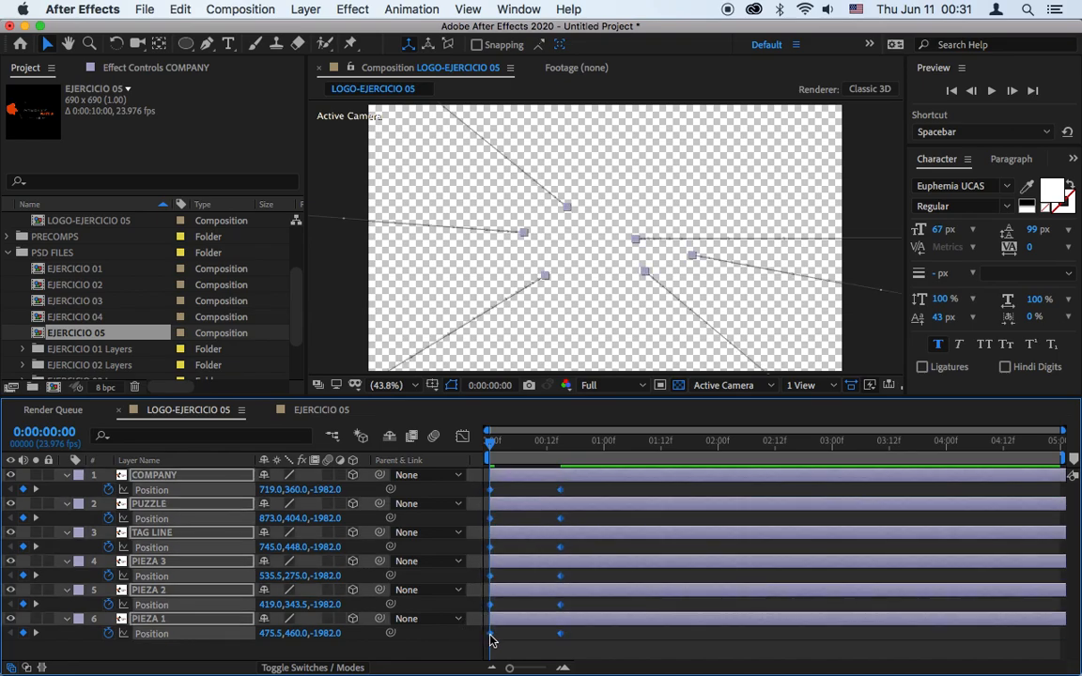
{"action": "right_click", "coordinate": [489, 638]}
{"action": "mouse_move", "coordinate": [582, 655]}
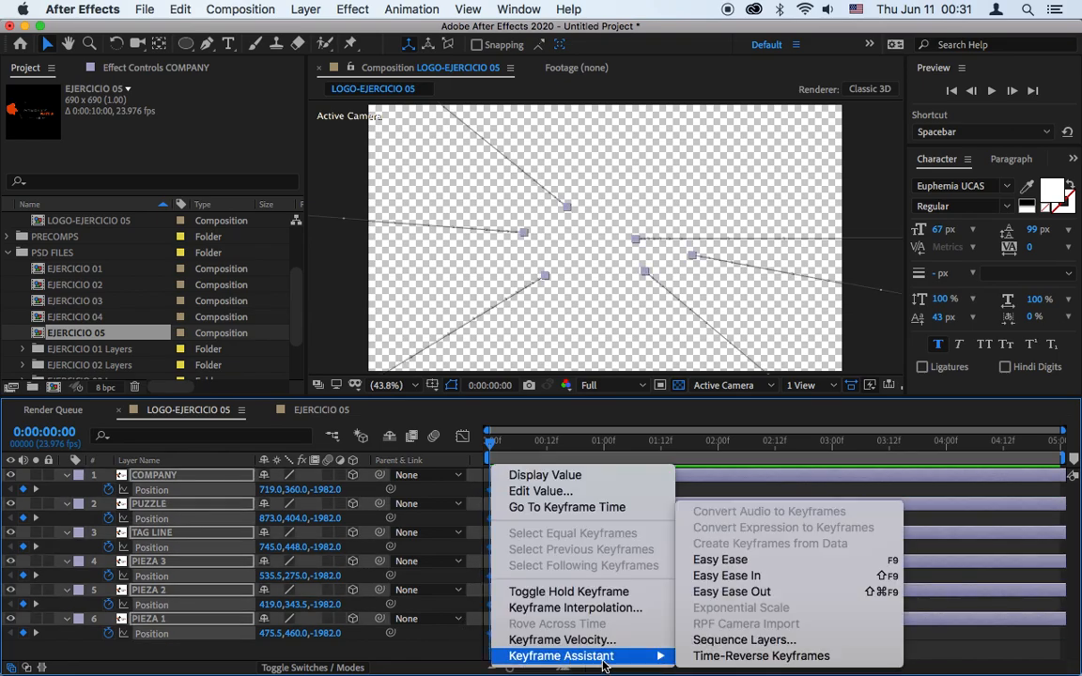
{"action": "left_click", "coordinate": [754, 592]}
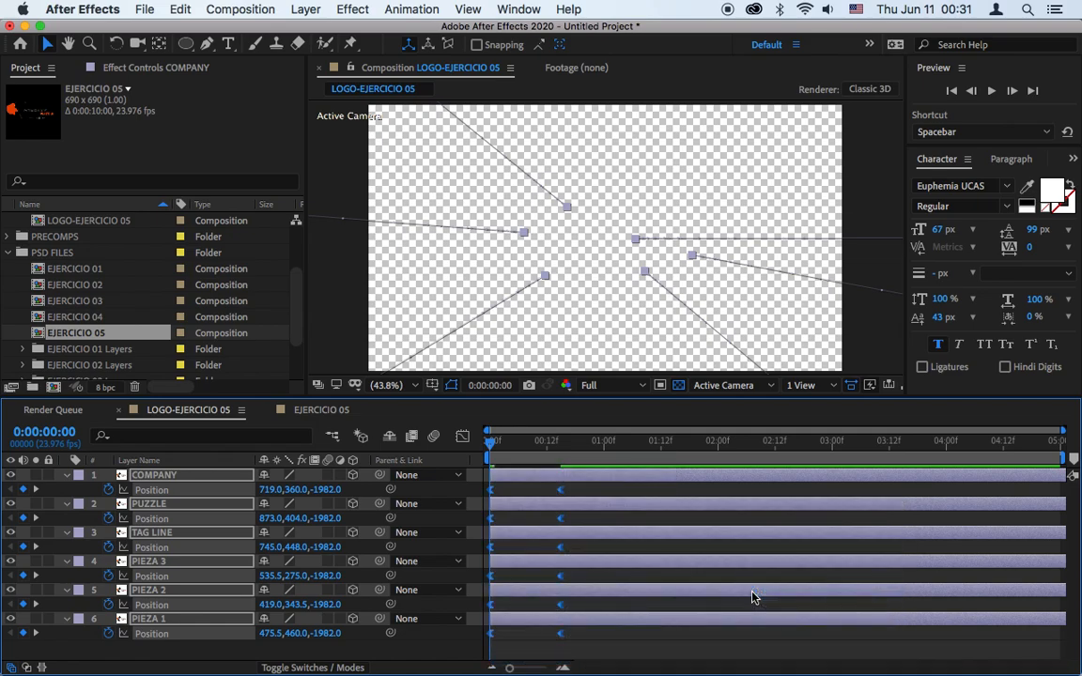
{"action": "left_click", "coordinate": [664, 655]}
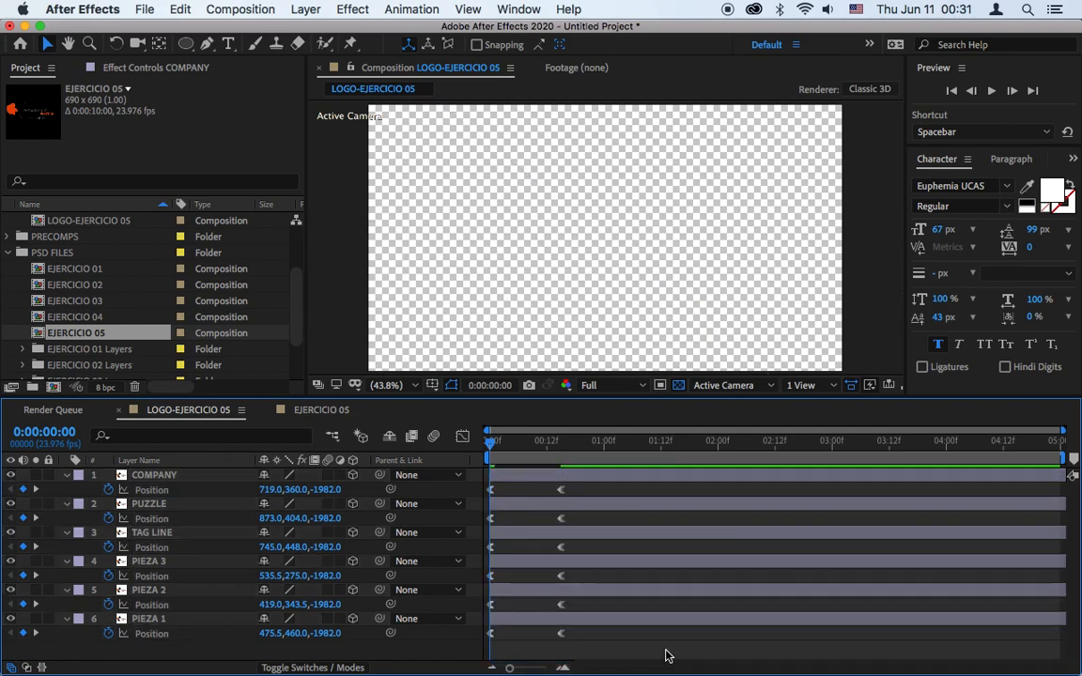
Stagger the layers four frames apart upward from PIEZA 1, so PIEZA 2 starts at frame 4 and COMPANY at frame 20.
{"action": "left_click", "coordinate": [169, 476]}
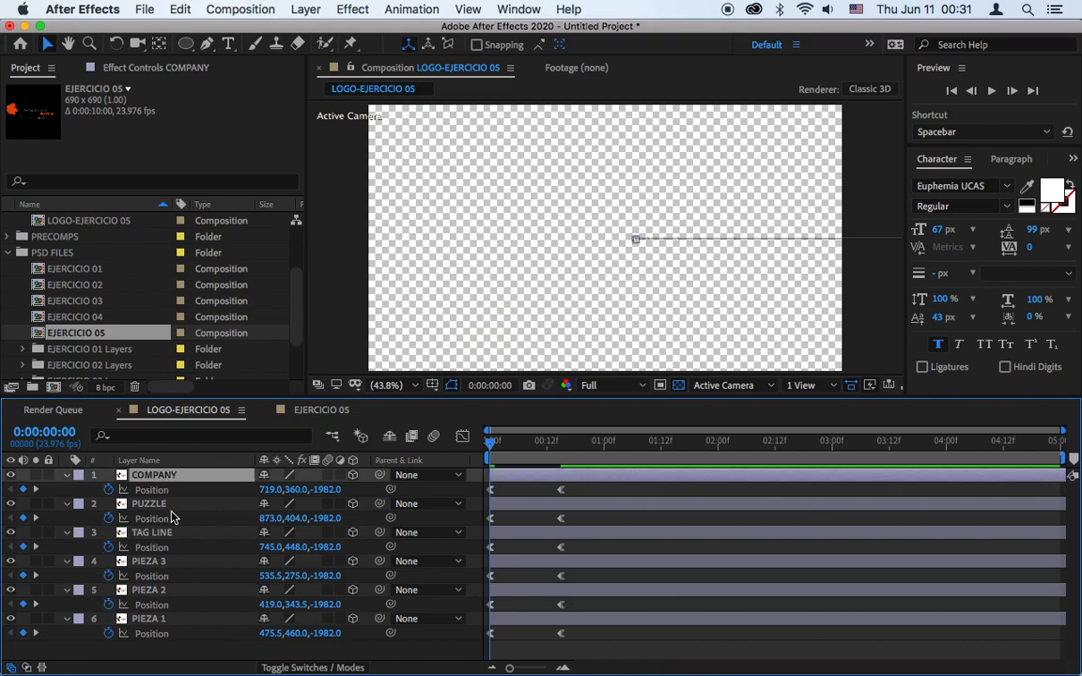
{"action": "left_click", "coordinate": [165, 621]}
{"action": "left_click_drag", "start_coordinate": [513, 669], "coordinate": [537, 668]}
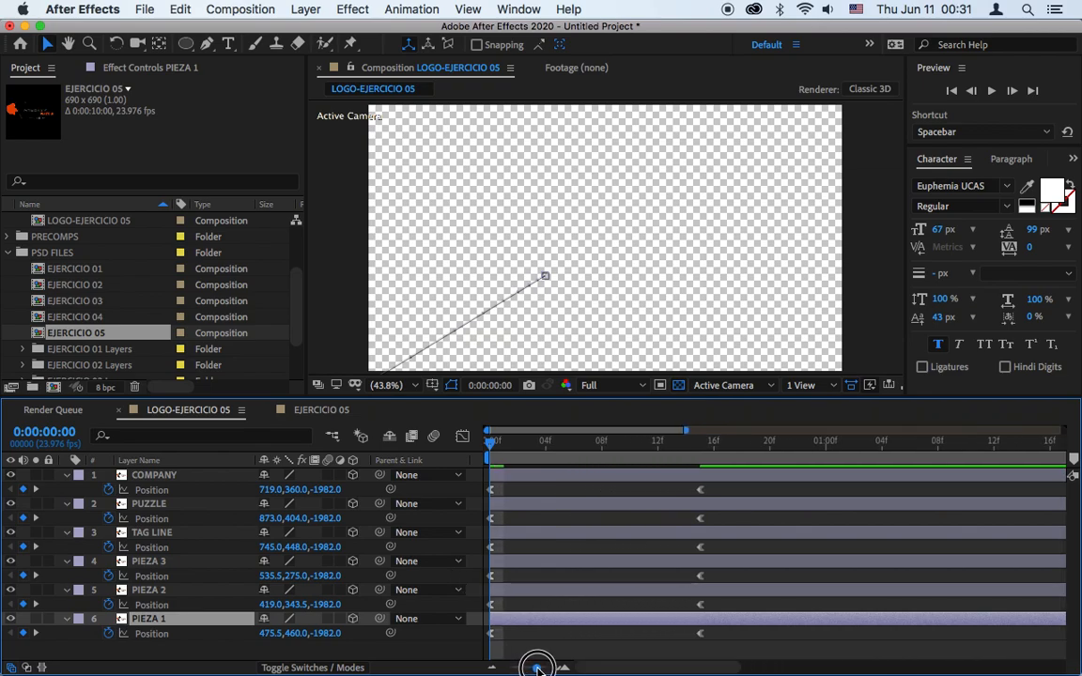
{"action": "left_click", "coordinate": [172, 477]}
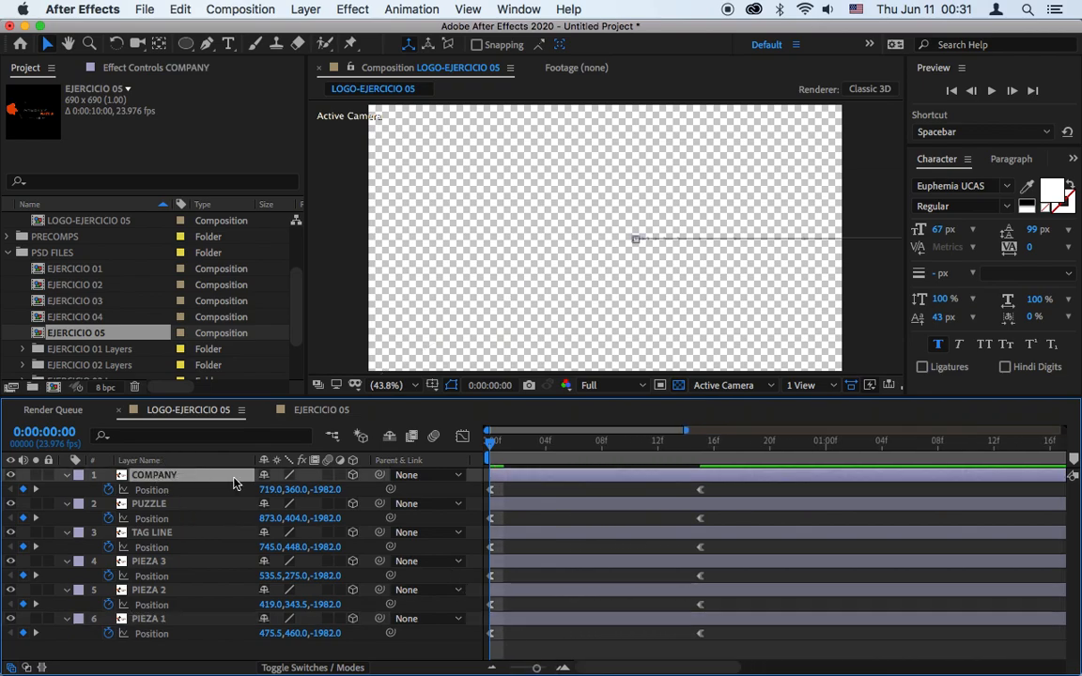
{"action": "left_click", "coordinate": [174, 503]}
{"action": "left_click", "coordinate": [168, 532]}
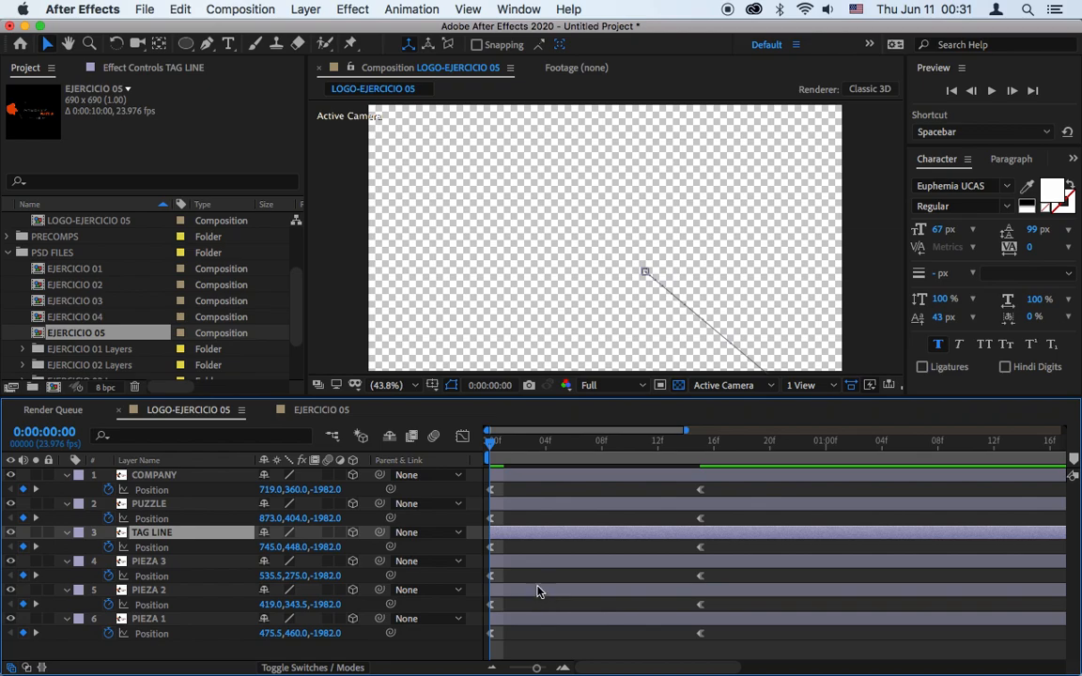
{"action": "left_click_drag", "start_coordinate": [538, 667], "coordinate": [543, 667]}
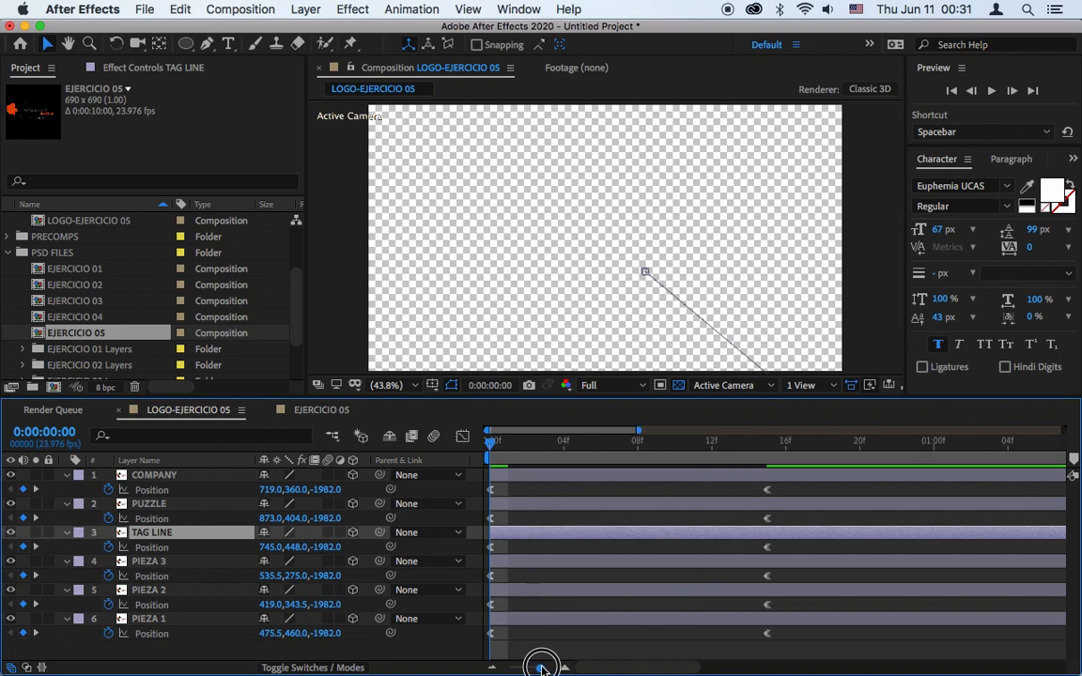
{"action": "left_click_drag", "start_coordinate": [536, 447], "coordinate": [648, 471]}
{"action": "left_click_drag", "start_coordinate": [563, 510], "coordinate": [655, 508]}
{"action": "left_click_drag", "start_coordinate": [546, 536], "coordinate": [639, 537]}
{"action": "left_click_drag", "start_coordinate": [570, 561], "coordinate": [651, 561]}
{"action": "left_click_drag", "start_coordinate": [583, 591], "coordinate": [677, 594]}
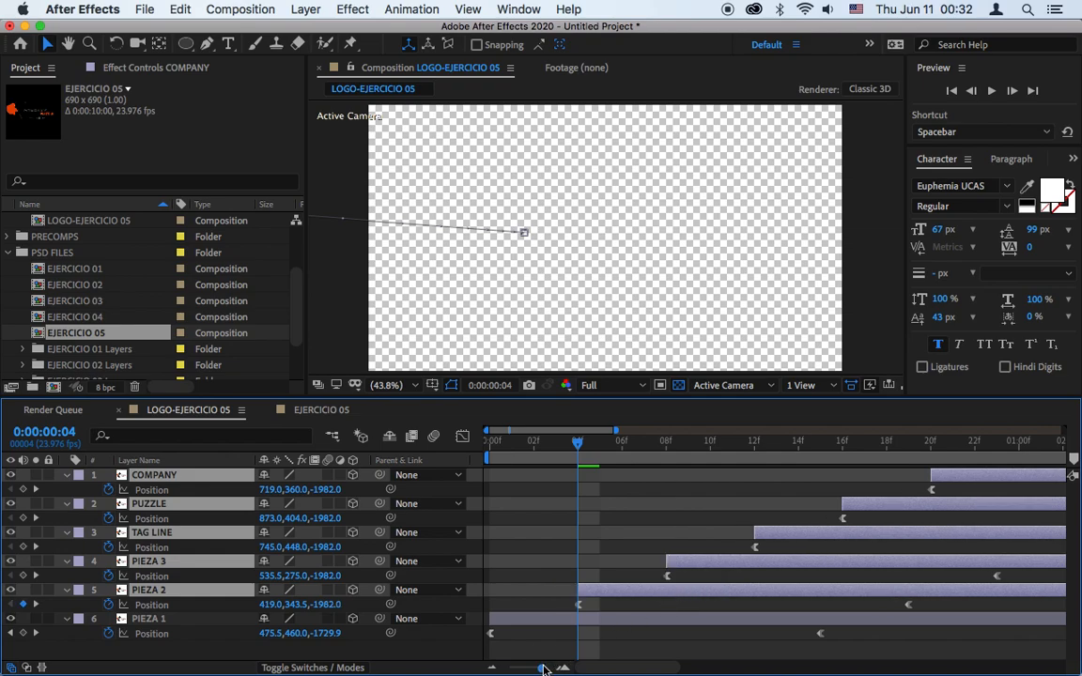
Fit the whole composition duration in the timeline and end the work area at 0:00:02:14.
{"action": "left_click_drag", "start_coordinate": [543, 668], "coordinate": [476, 669]}
{"action": "left_click_drag", "start_coordinate": [778, 454], "coordinate": [784, 454]}
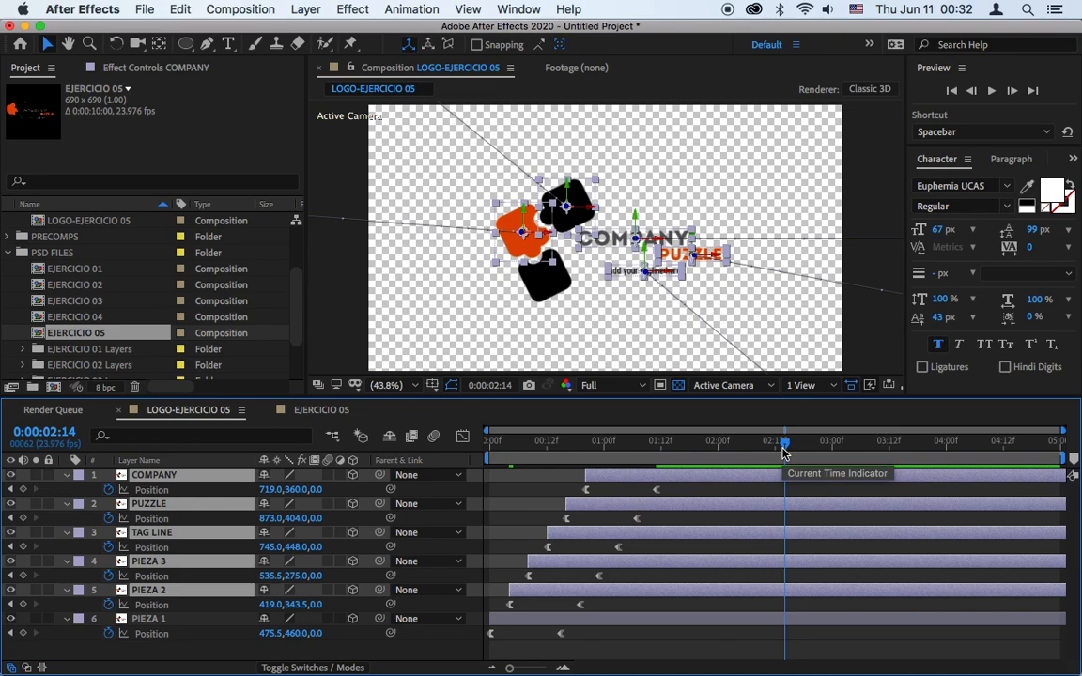
{"action": "key", "text": "n"}
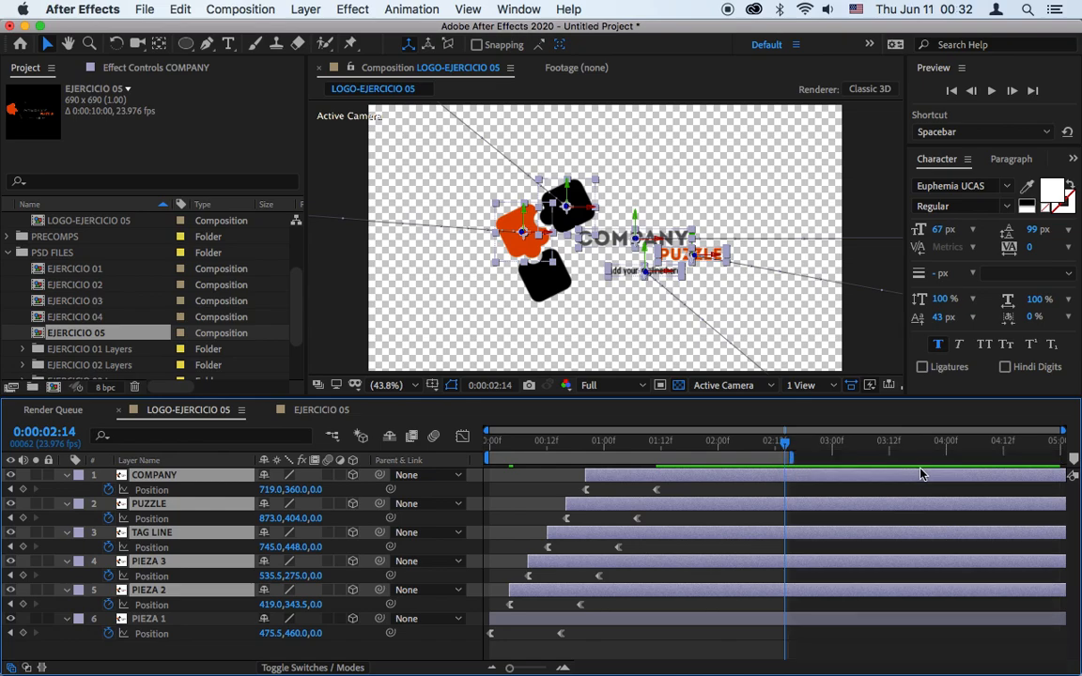
Preview the staggered logo entrance and return the playhead to 0:00:00:00.
{"action": "left_click", "coordinate": [991, 92]}
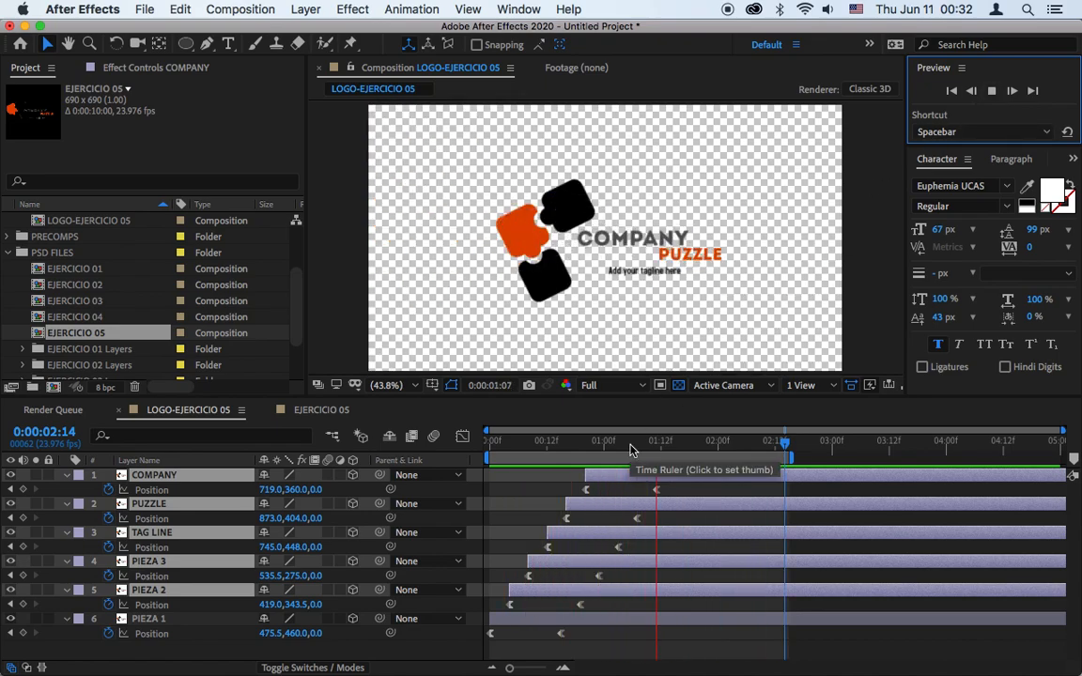
{"action": "key", "text": "space"}
{"action": "left_click_drag", "start_coordinate": [518, 445], "coordinate": [443, 467]}
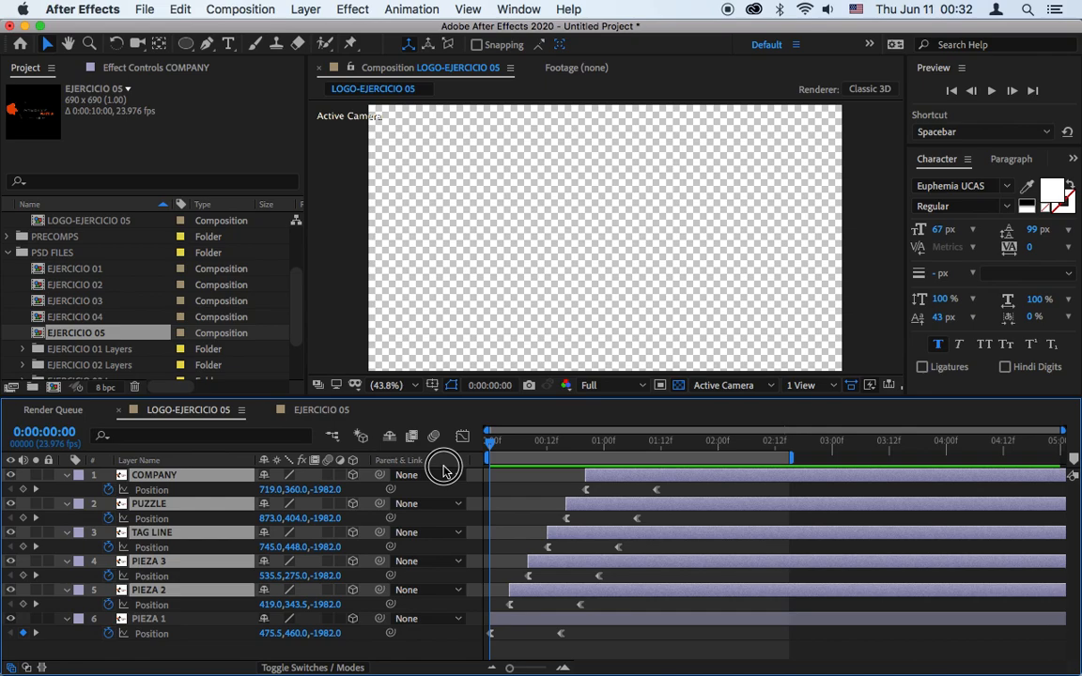
Realign the start of all six logo layers to 0:00:00:00.
{"action": "left_click", "coordinate": [580, 620]}
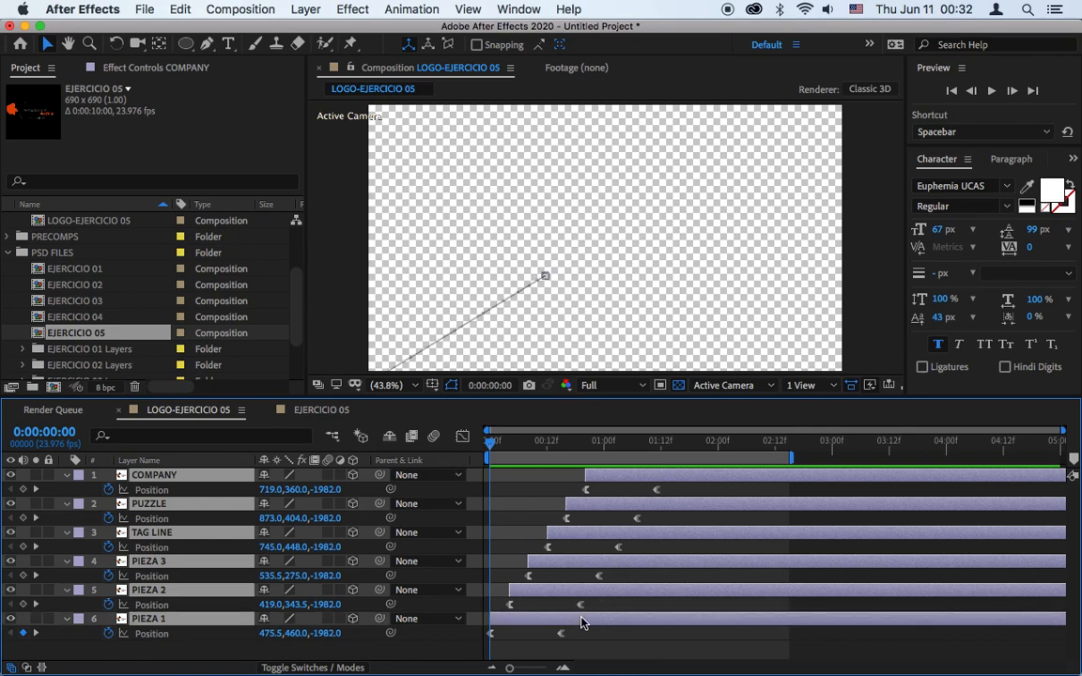
{"action": "key", "text": "super+a"}
{"action": "key", "text": "bracketleft"}
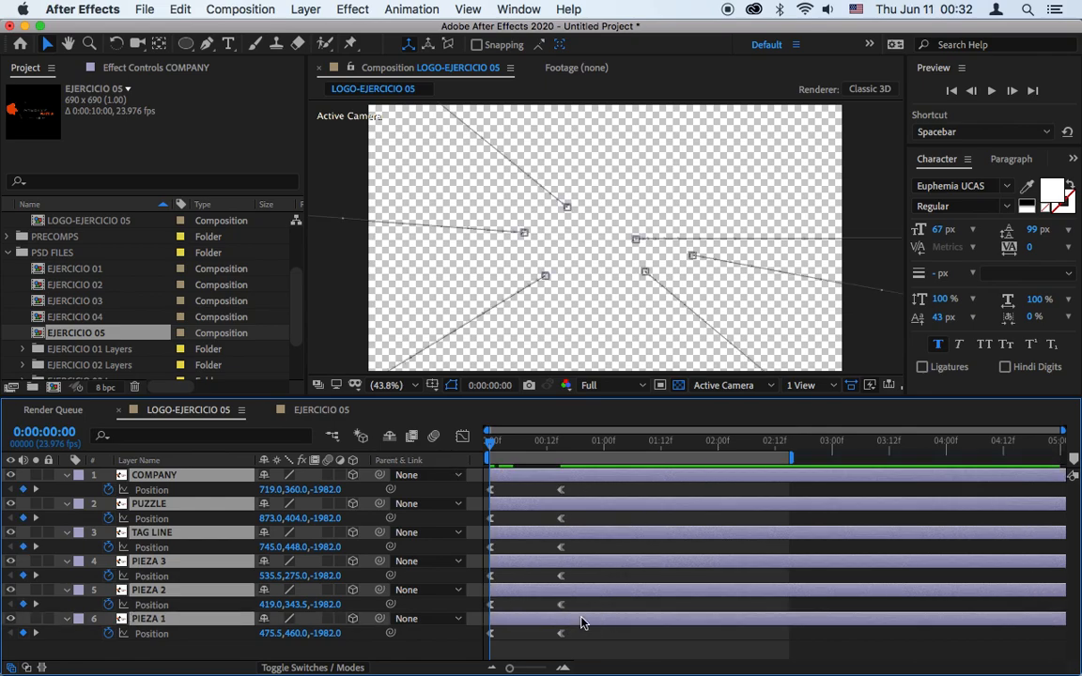
Reshape COMPANY's Position speed graph so it starts fast and eases down to 0 px/sec at the last keyframe.
{"action": "left_click_drag", "start_coordinate": [574, 490], "coordinate": [482, 498]}
{"action": "left_click", "coordinate": [463, 438]}
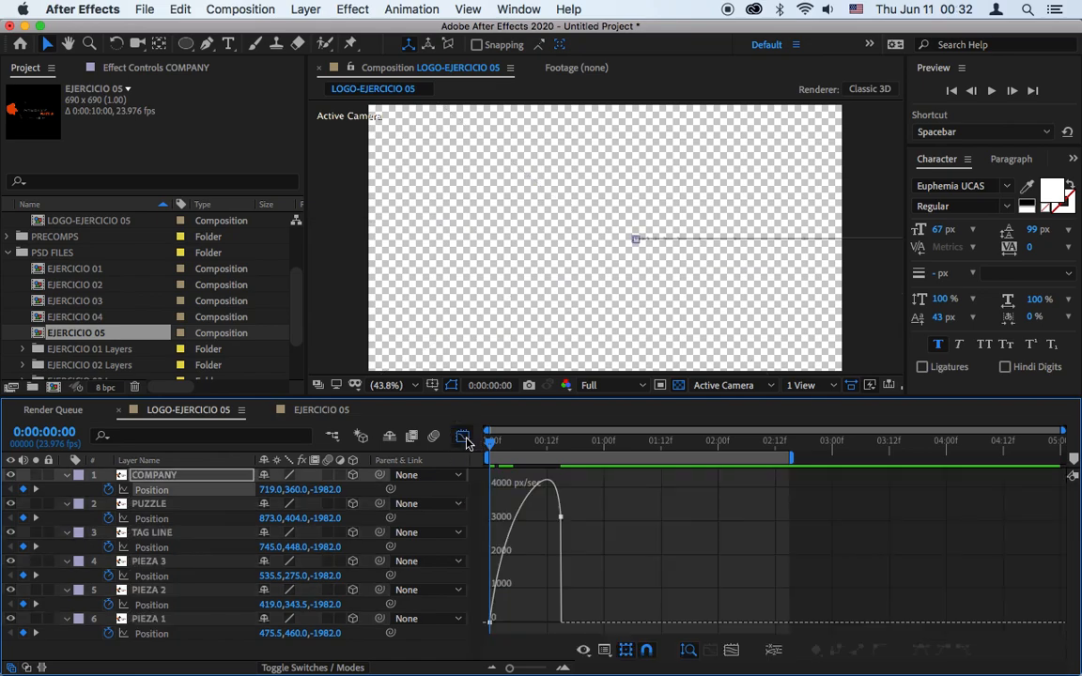
{"action": "left_click", "coordinate": [559, 517]}
{"action": "left_click_drag", "start_coordinate": [554, 519], "coordinate": [541, 519]}
{"action": "left_click_drag", "start_coordinate": [500, 621], "coordinate": [504, 538]}
{"action": "left_click_drag", "start_coordinate": [544, 490], "coordinate": [535, 623]}
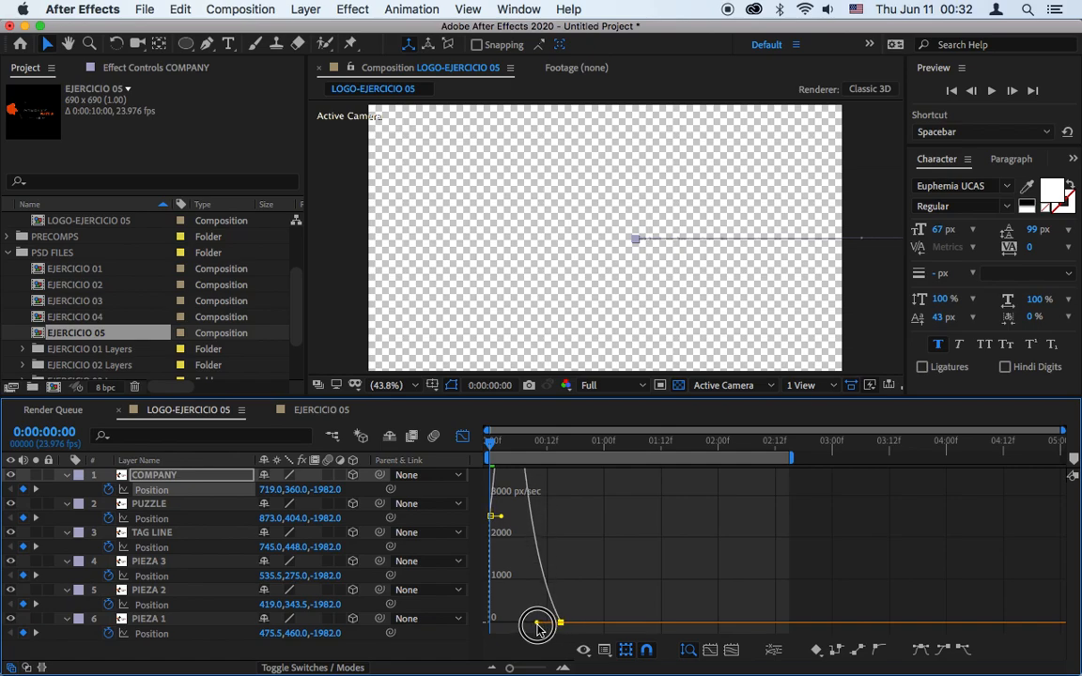
{"action": "left_click_drag", "start_coordinate": [502, 568], "coordinate": [503, 525]}
{"action": "left_click", "coordinate": [463, 437]}
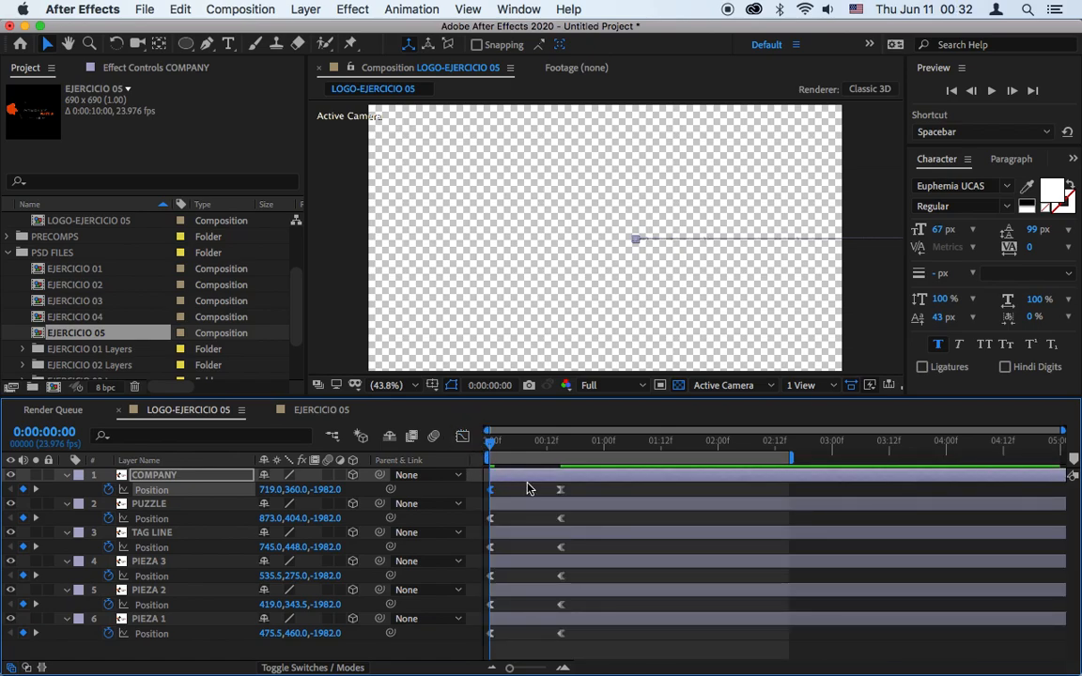
Reshape PUZZLE's Position speed graph into a fast start with a long ease into the last keyframe.
{"action": "left_click", "coordinate": [562, 517]}
{"action": "left_click", "coordinate": [463, 436]}
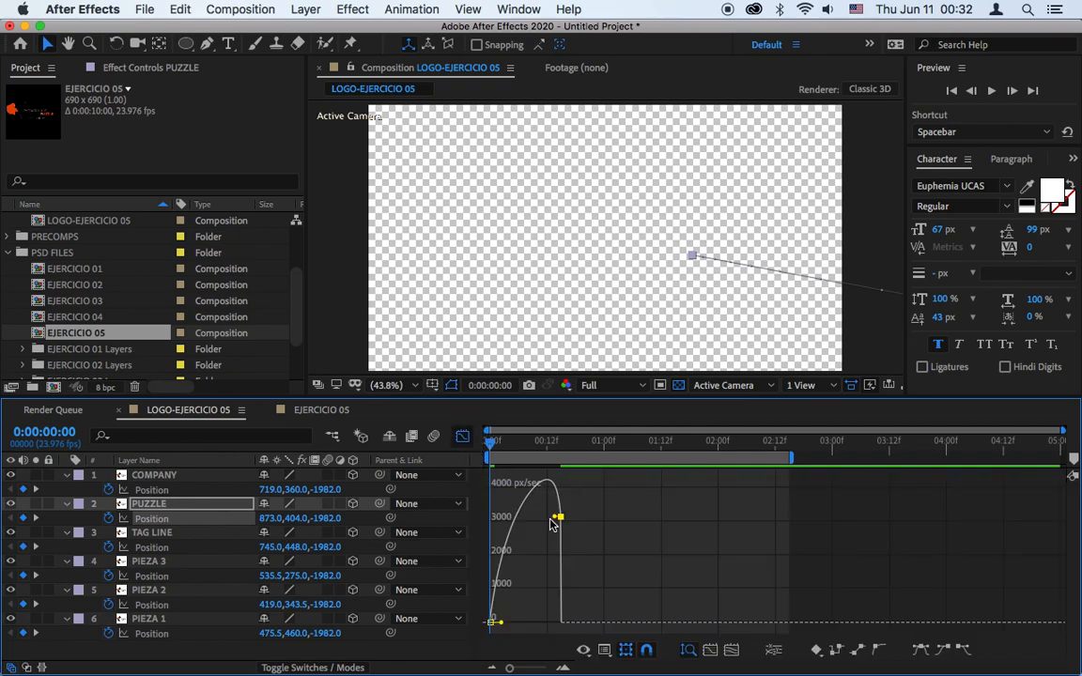
{"action": "left_click_drag", "start_coordinate": [556, 518], "coordinate": [502, 532]}
{"action": "left_click", "coordinate": [462, 436]}
Give TAG LINE's Position speed graph a fast start and a smooth slowdown to 0 px/sec at the last keyframe.
{"action": "left_click", "coordinate": [561, 547]}
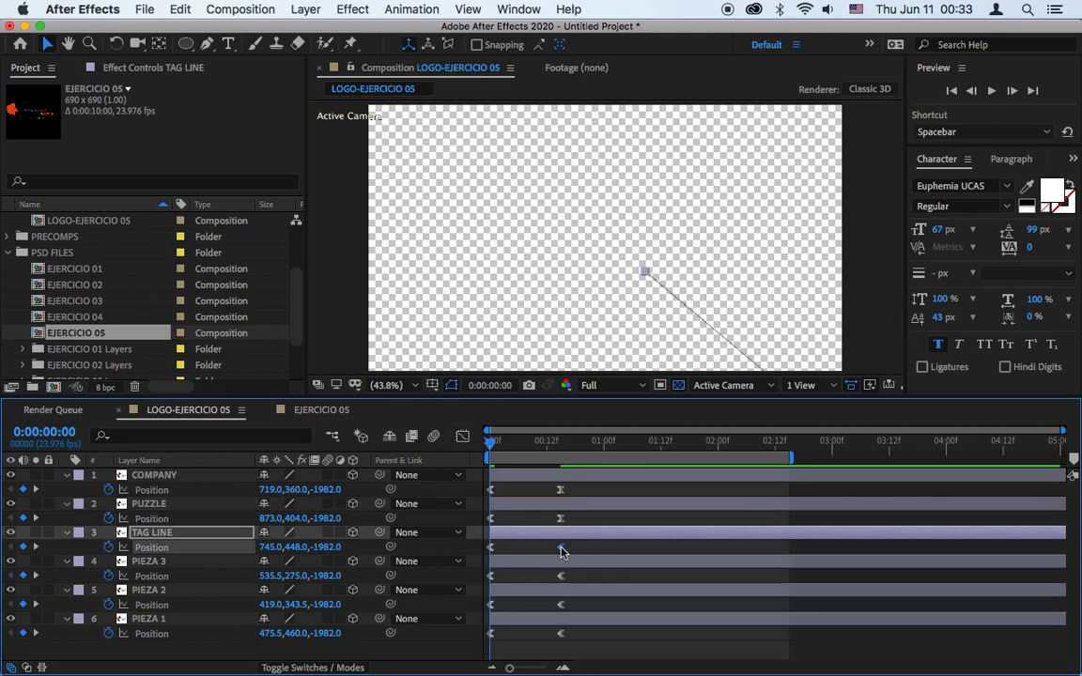
{"action": "left_click", "coordinate": [461, 436]}
{"action": "left_click_drag", "start_coordinate": [559, 517], "coordinate": [513, 513]}
{"action": "left_click_drag", "start_coordinate": [543, 622], "coordinate": [539, 622]}
{"action": "left_click_drag", "start_coordinate": [513, 524], "coordinate": [505, 522]}
{"action": "left_click", "coordinate": [464, 437]}
Edit PIEZA 3's Position speed graph so the motion starts fast and eases to 0 px/sec at the last keyframe.
{"action": "left_click", "coordinate": [561, 575]}
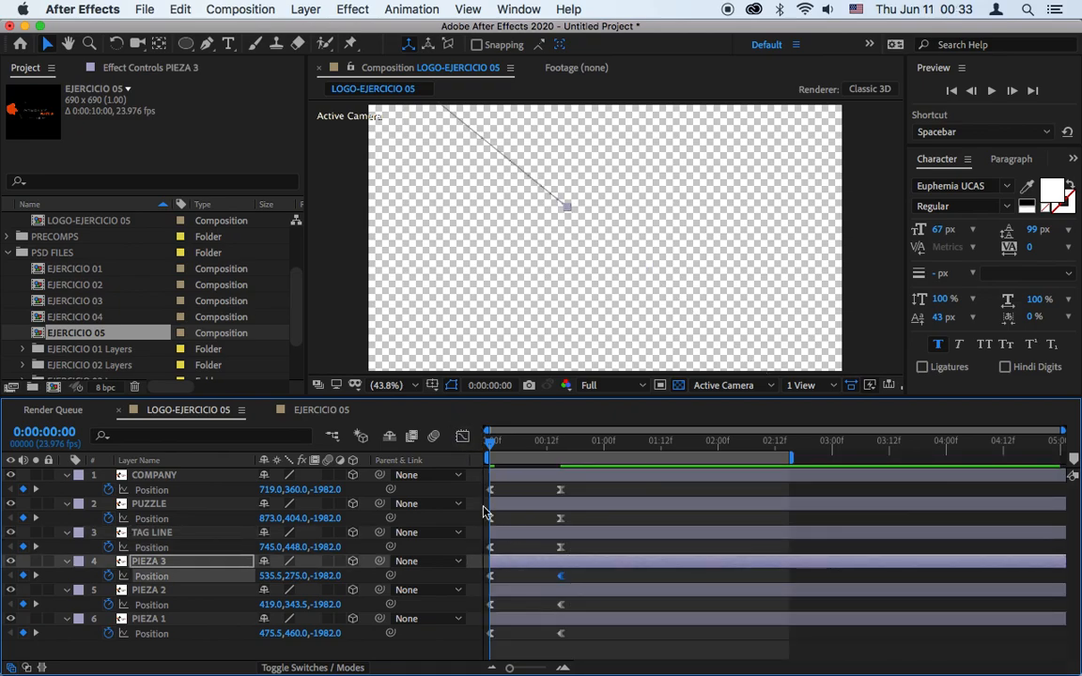
{"action": "left_click", "coordinate": [462, 438]}
{"action": "left_click_drag", "start_coordinate": [556, 519], "coordinate": [517, 501]}
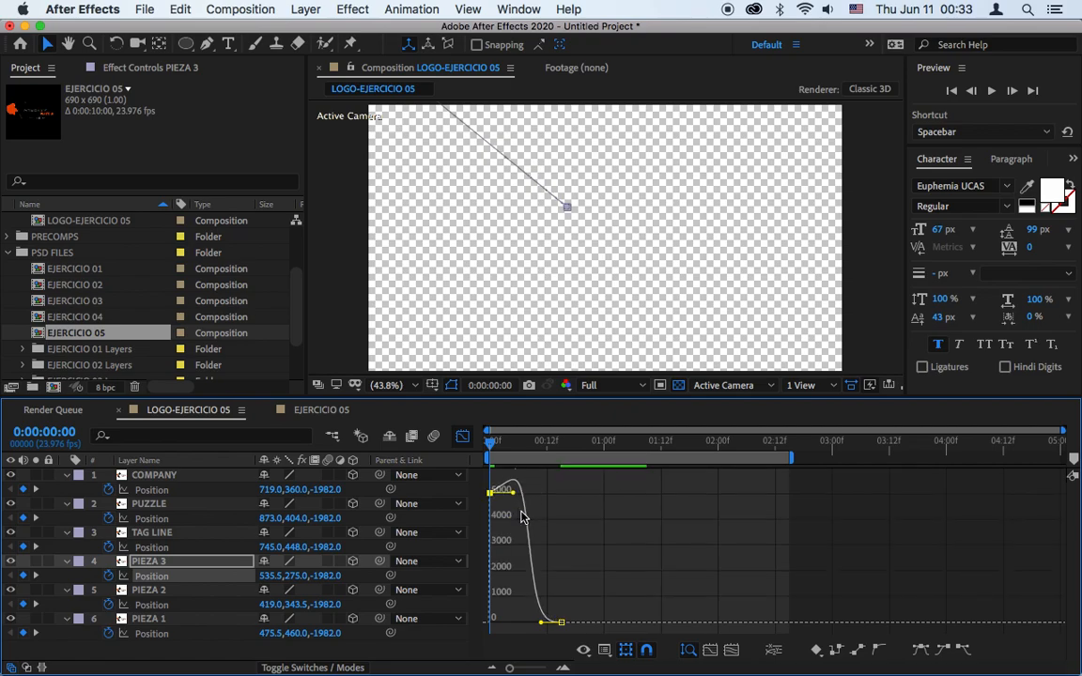
{"action": "mouse_move", "coordinate": [541, 623]}
{"action": "left_mouse_down"}
{"action": "mouse_move", "coordinate": [548, 630]}
{"action": "mouse_move", "coordinate": [538, 622]}
{"action": "left_mouse_up"}
{"action": "left_click", "coordinate": [462, 436]}
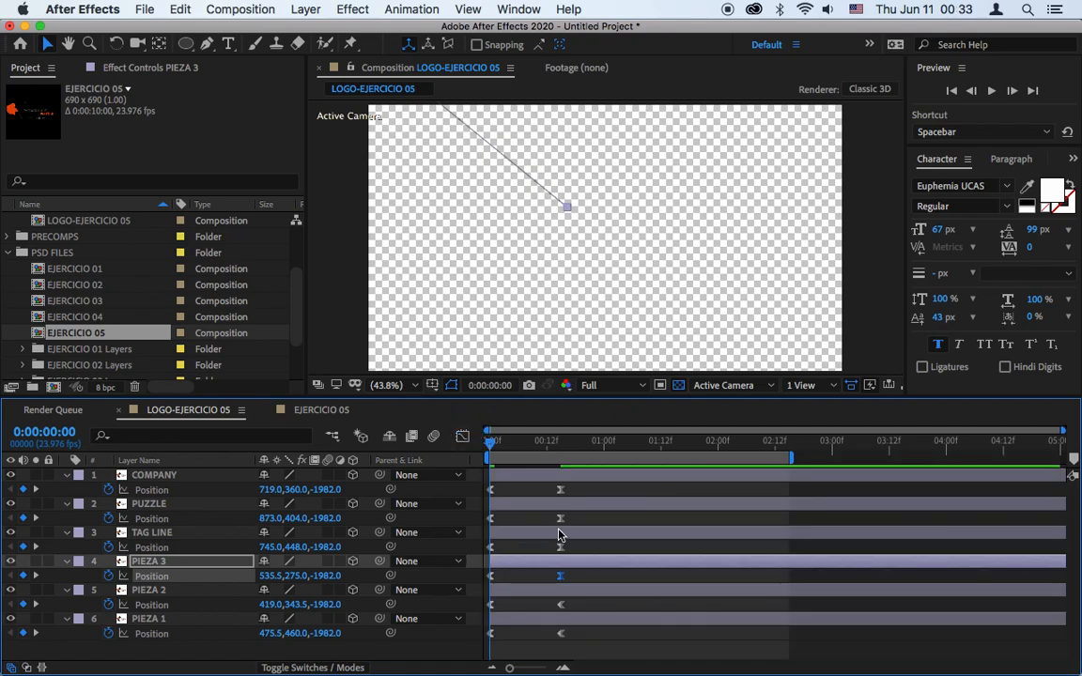
Edit PIEZA 2's Position speed graph for a fast start and a long ease into the last keyframe.
{"action": "left_click", "coordinate": [561, 606]}
{"action": "left_click", "coordinate": [461, 436]}
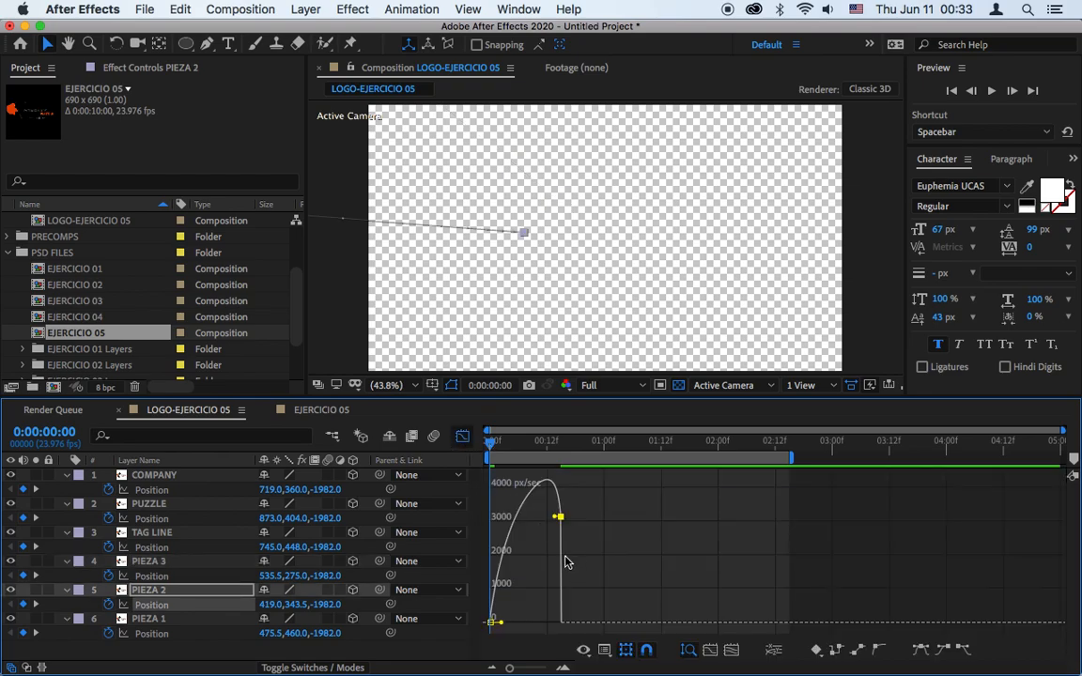
{"action": "left_click_drag", "start_coordinate": [555, 524], "coordinate": [503, 529]}
{"action": "left_click_drag", "start_coordinate": [528, 624], "coordinate": [538, 629]}
{"action": "left_click", "coordinate": [464, 439]}
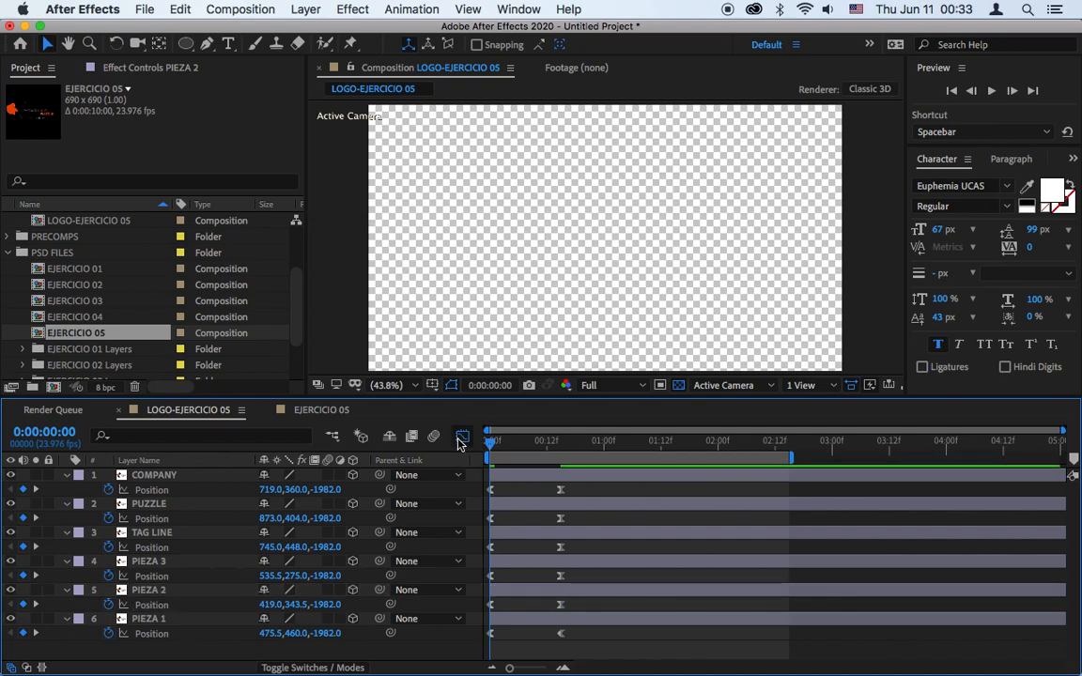
{"action": "left_click", "coordinate": [462, 435]}
{"action": "left_click", "coordinate": [462, 435]}
Reshape PIEZA 1's Position speed graph so it starts fast and slows to 0 px/sec at the last keyframe.
{"action": "left_click", "coordinate": [561, 635]}
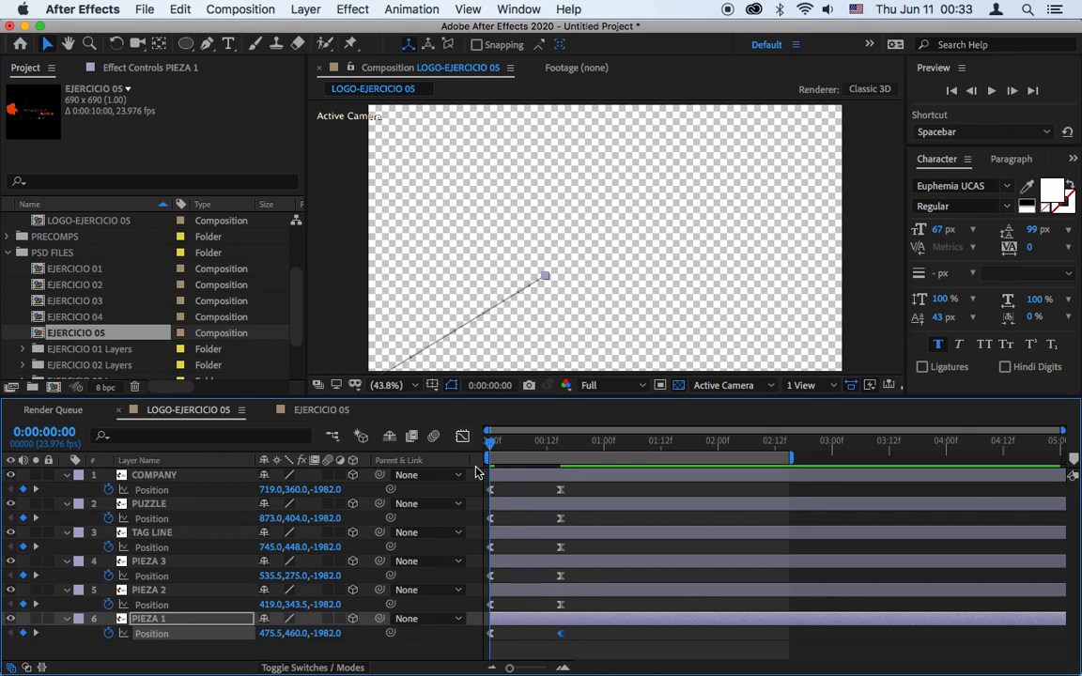
{"action": "left_click", "coordinate": [462, 438]}
{"action": "left_click_drag", "start_coordinate": [557, 517], "coordinate": [510, 502]}
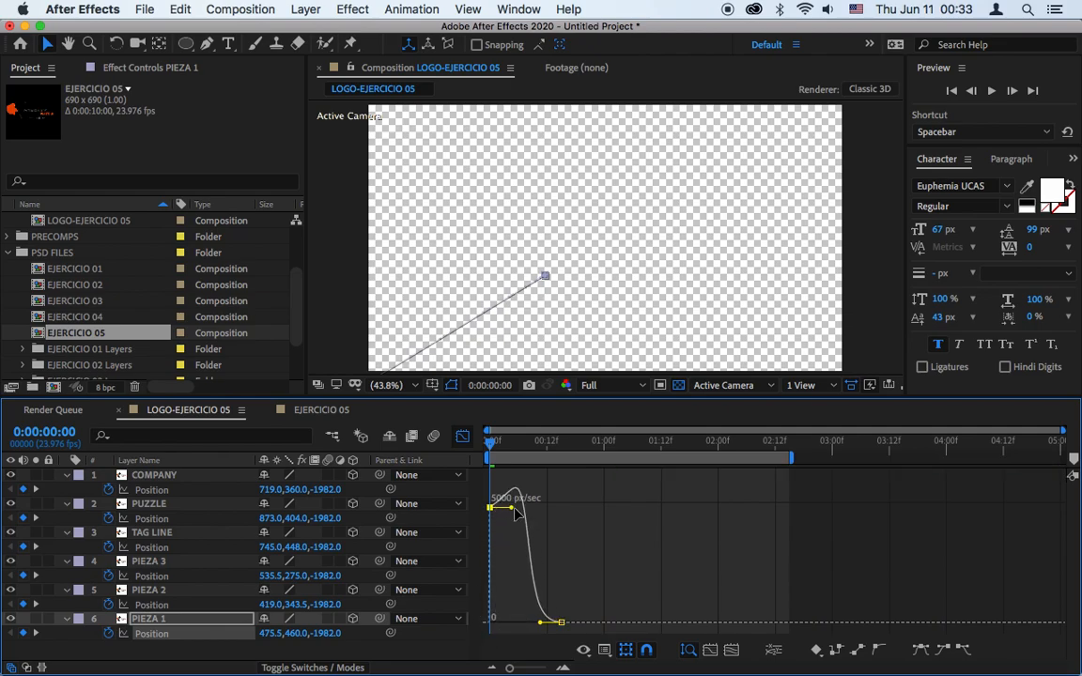
{"action": "left_click_drag", "start_coordinate": [542, 622], "coordinate": [535, 623]}
{"action": "left_click_drag", "start_coordinate": [513, 522], "coordinate": [503, 510]}
{"action": "left_click", "coordinate": [463, 436]}
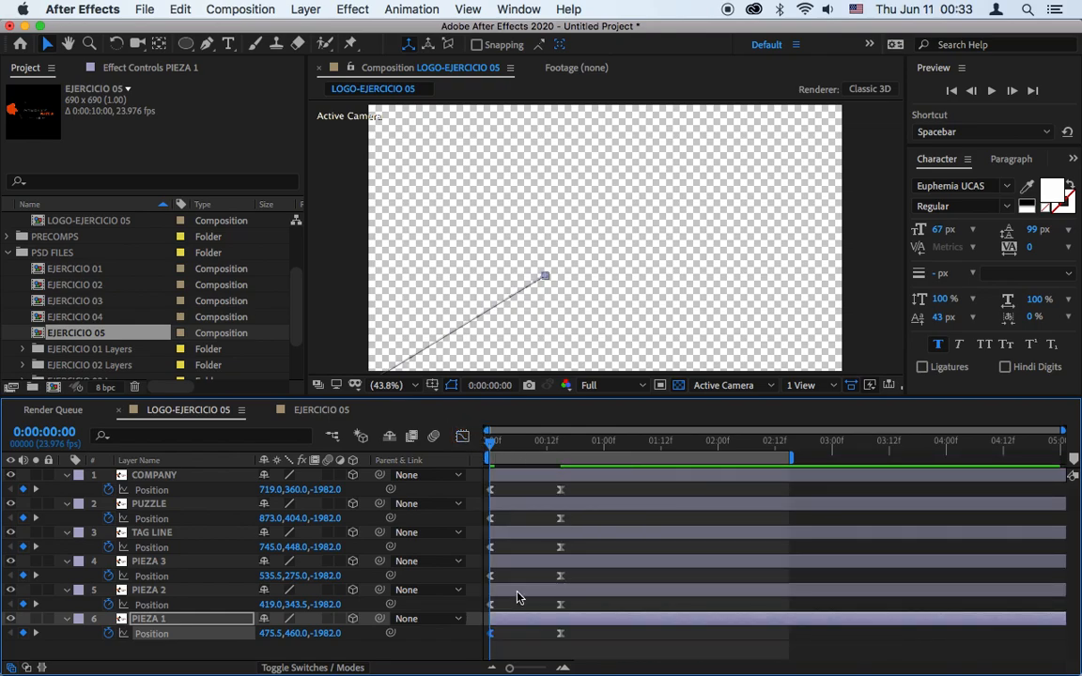
Stagger the layers four frames apart upward from PIEZA 1 again, starting PIEZA 2 at frame 4 and COMPANY at frame 20.
{"action": "left_click_drag", "start_coordinate": [509, 668], "coordinate": [538, 668]}
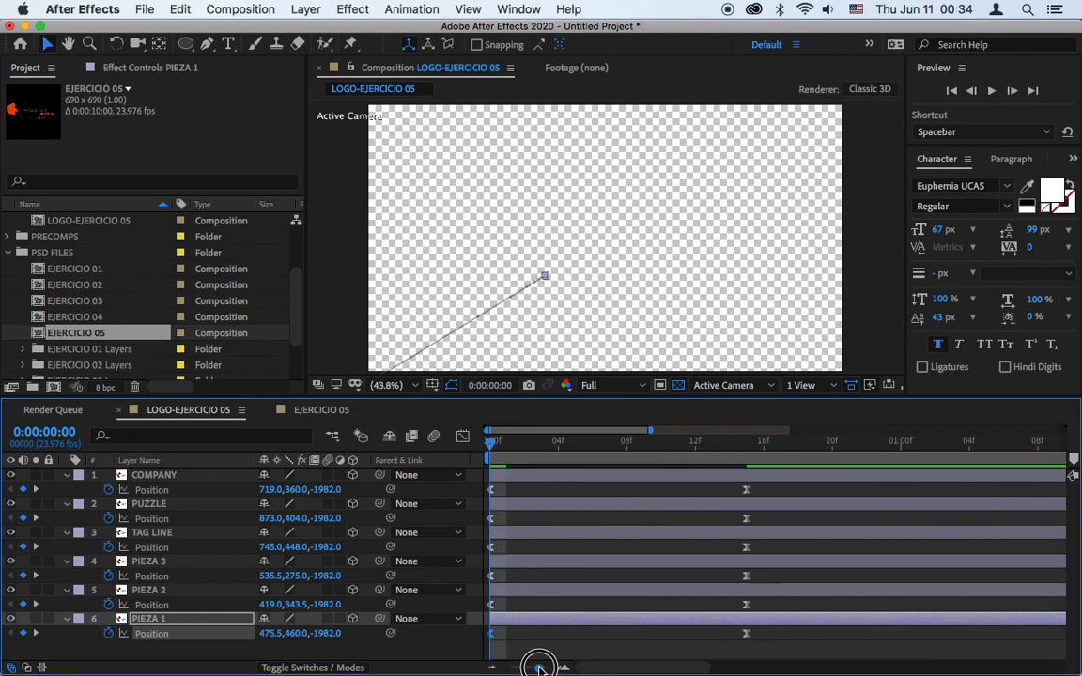
{"action": "left_click", "coordinate": [558, 443]}
{"action": "left_click_drag", "start_coordinate": [575, 474], "coordinate": [642, 507]}
{"action": "left_click_drag", "start_coordinate": [572, 536], "coordinate": [671, 563]}
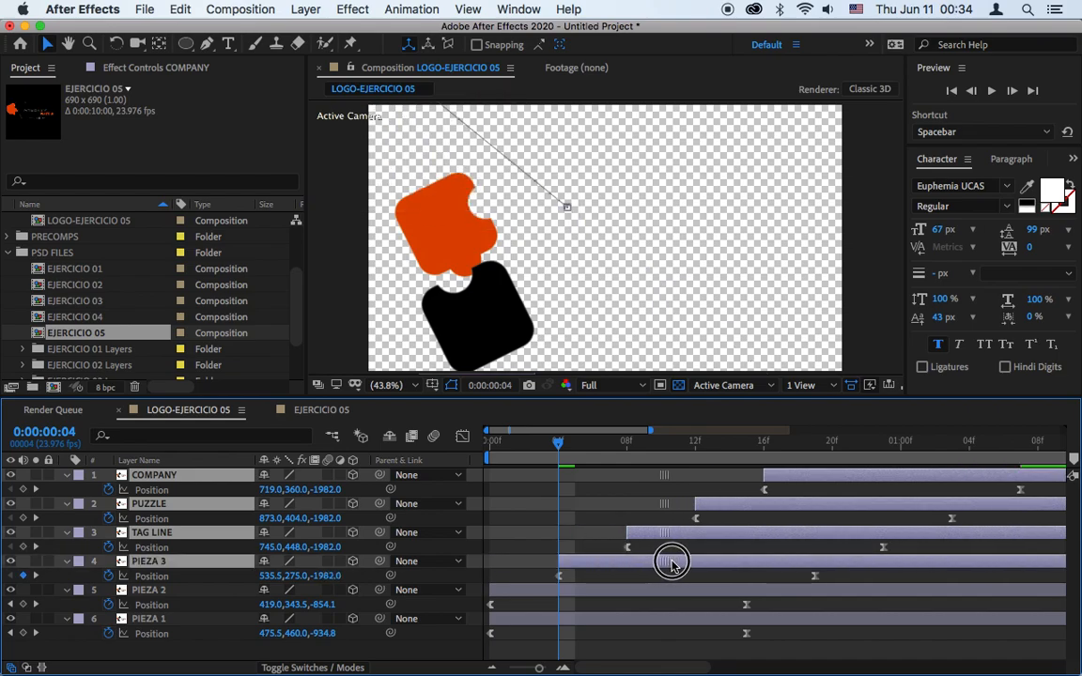
{"action": "left_click_drag", "start_coordinate": [602, 594], "coordinate": [668, 591]}
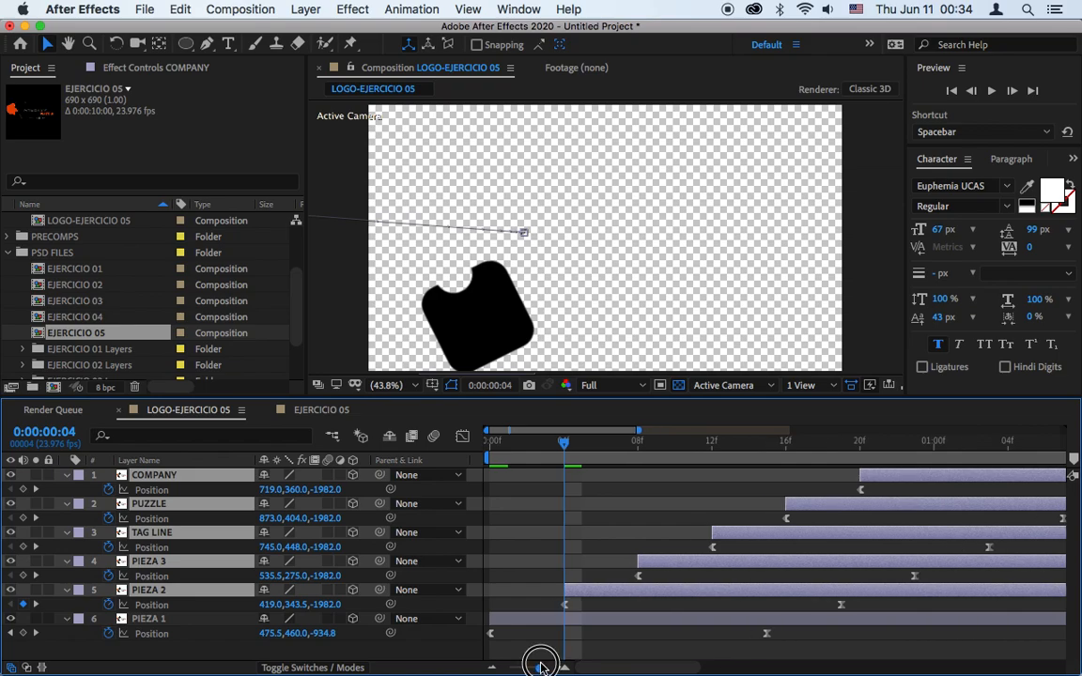
Preview the staggered entrance with the new speed curves across the full timeline.
{"action": "left_click_drag", "start_coordinate": [541, 667], "coordinate": [452, 667]}
{"action": "left_click", "coordinate": [992, 97]}
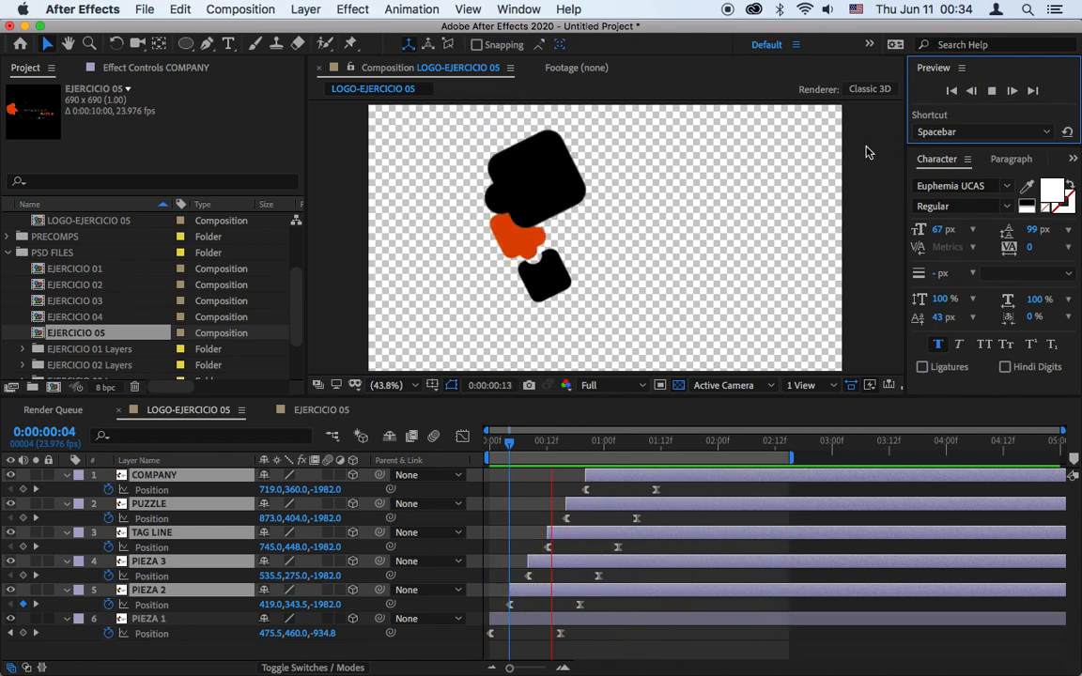
{"action": "key", "text": "space"}
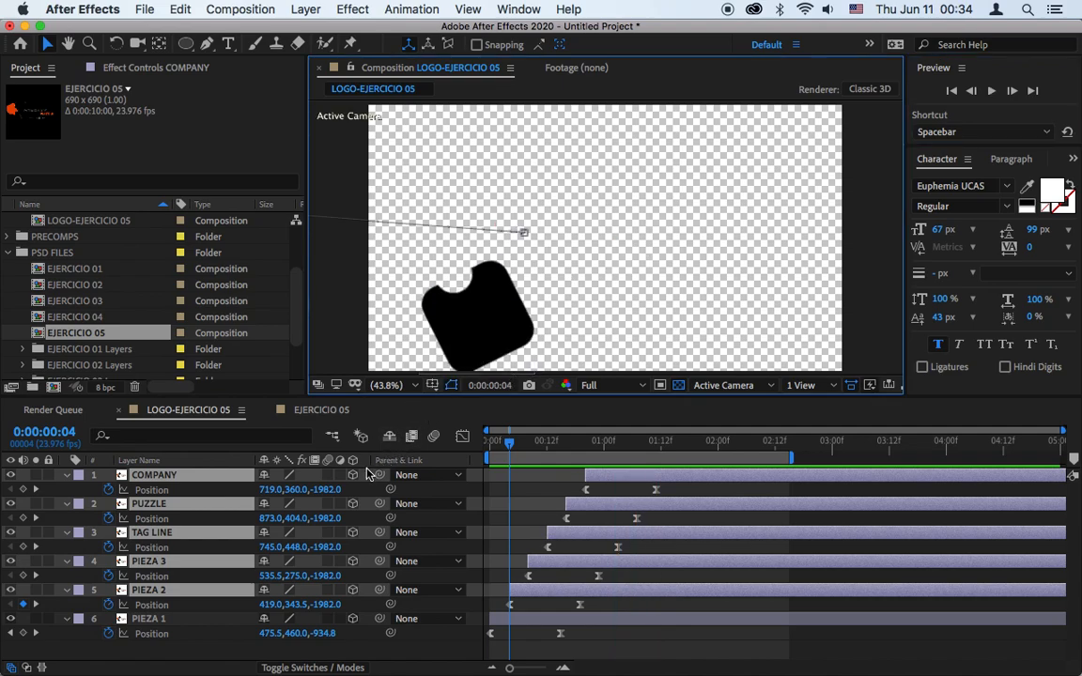
Collapse the selected layers, enable motion blur on all six layers and the composition, and preview the result.
{"action": "left_click", "coordinate": [68, 480]}
{"action": "left_click_drag", "start_coordinate": [327, 474], "coordinate": [334, 554]}
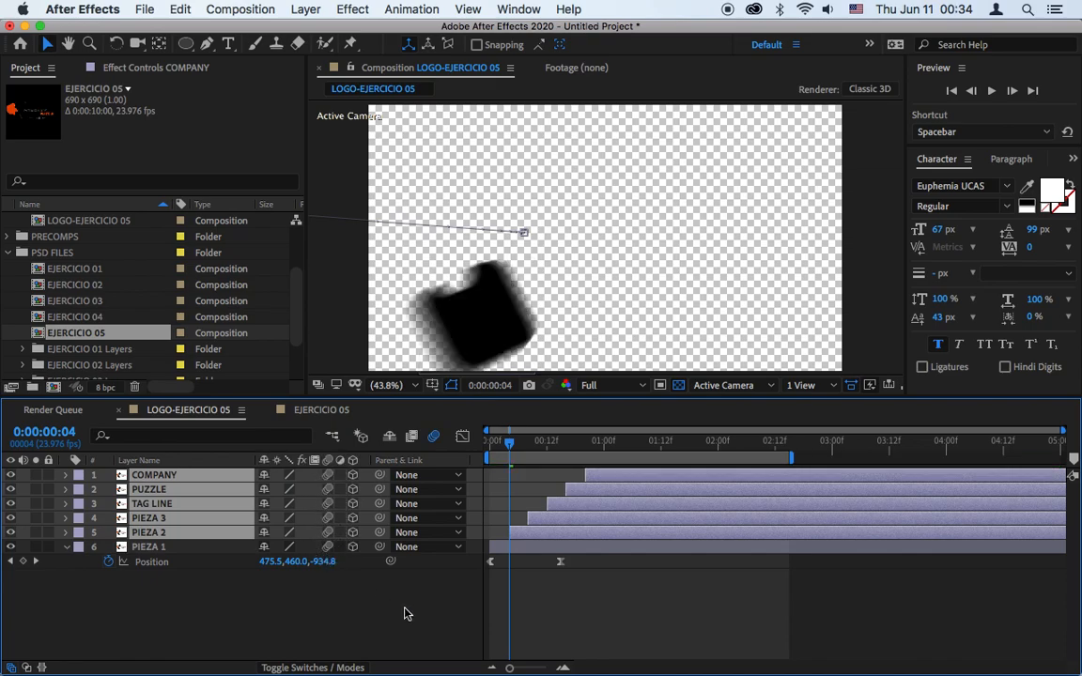
{"action": "left_click", "coordinate": [991, 90]}
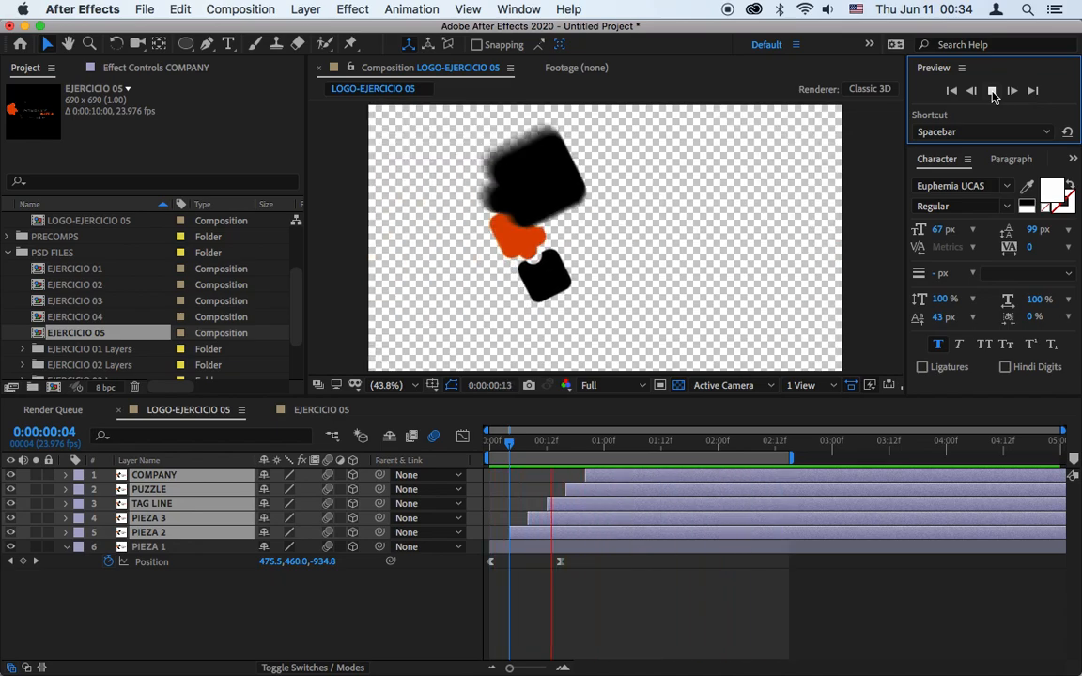
{"action": "left_click", "coordinate": [993, 92]}
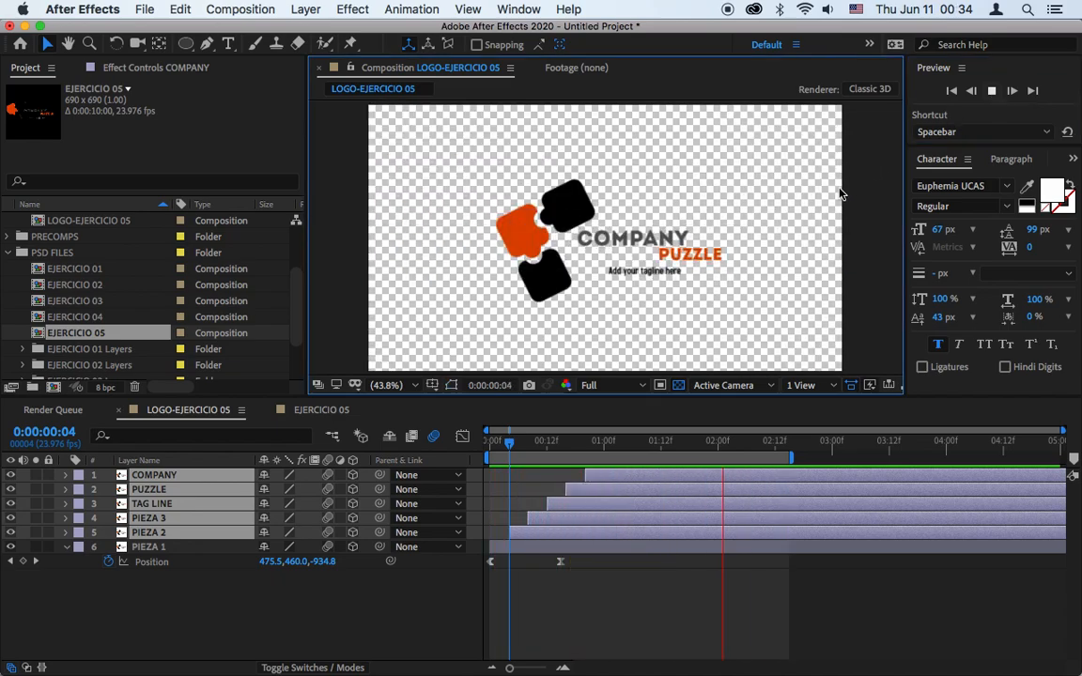
Turn off the transparency grid, collapse PIEZA 1, and set up a new composition-sized solid named BKG.
{"action": "left_click", "coordinate": [678, 385]}
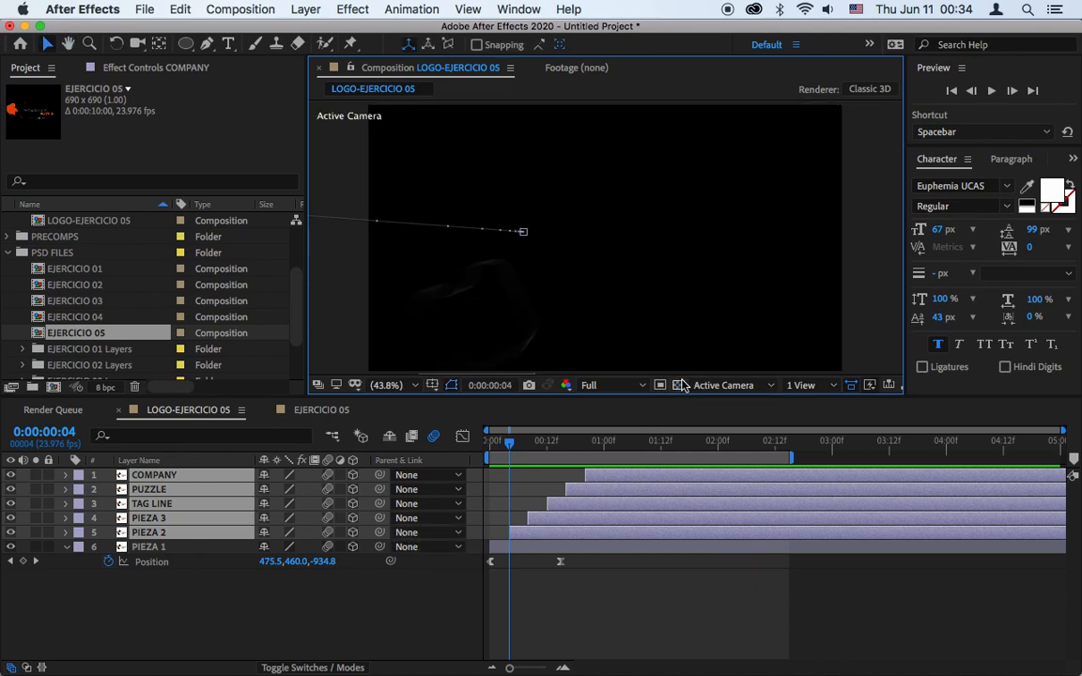
{"action": "left_click", "coordinate": [66, 547]}
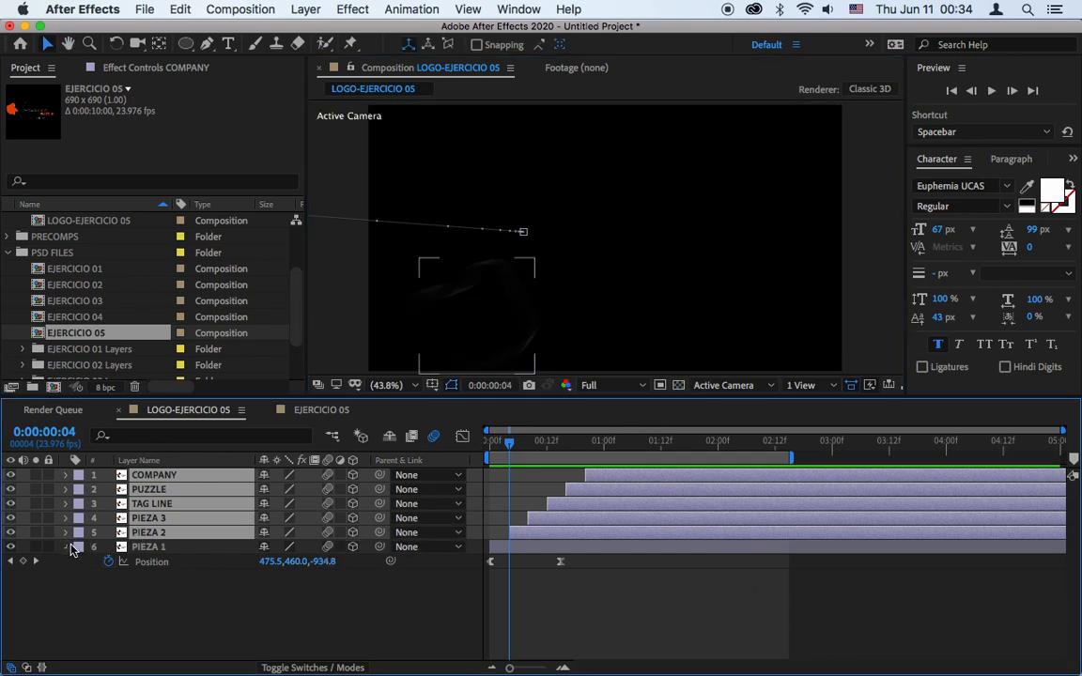
{"action": "left_click", "coordinate": [168, 611]}
{"action": "right_click", "coordinate": [168, 611]}
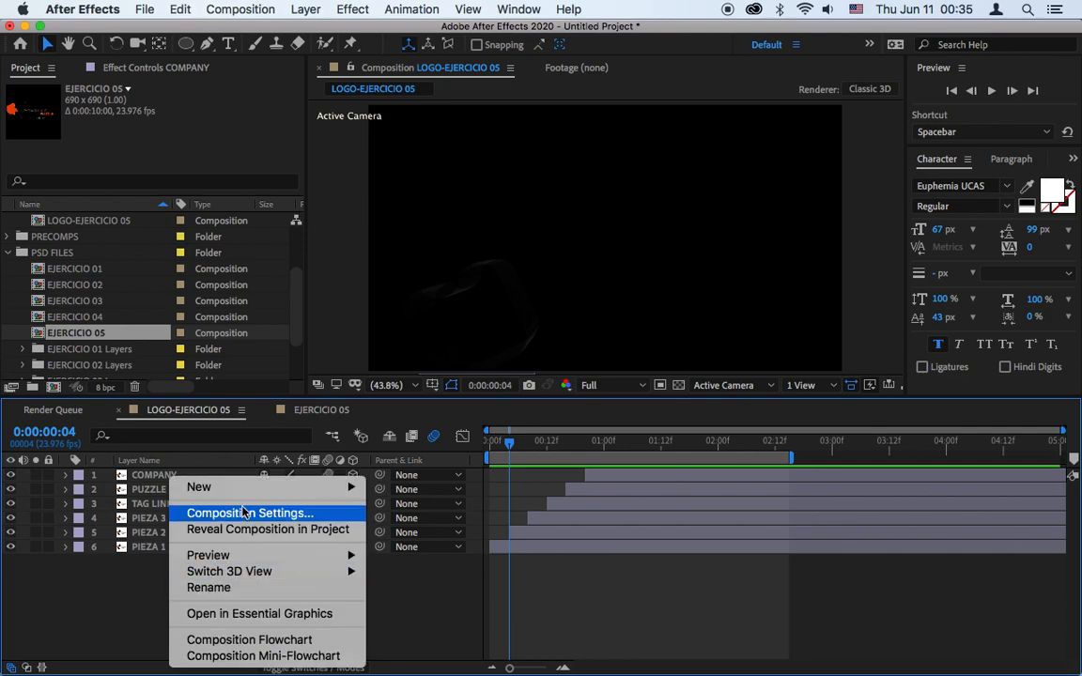
{"action": "mouse_move", "coordinate": [237, 493]}
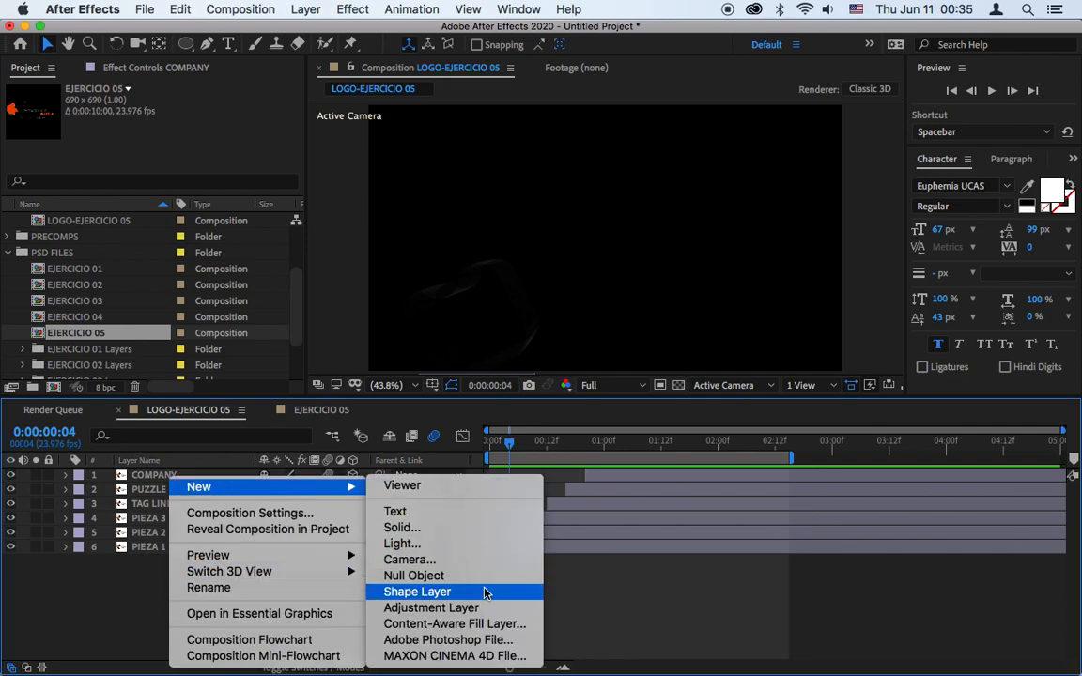
{"action": "left_click", "coordinate": [468, 530]}
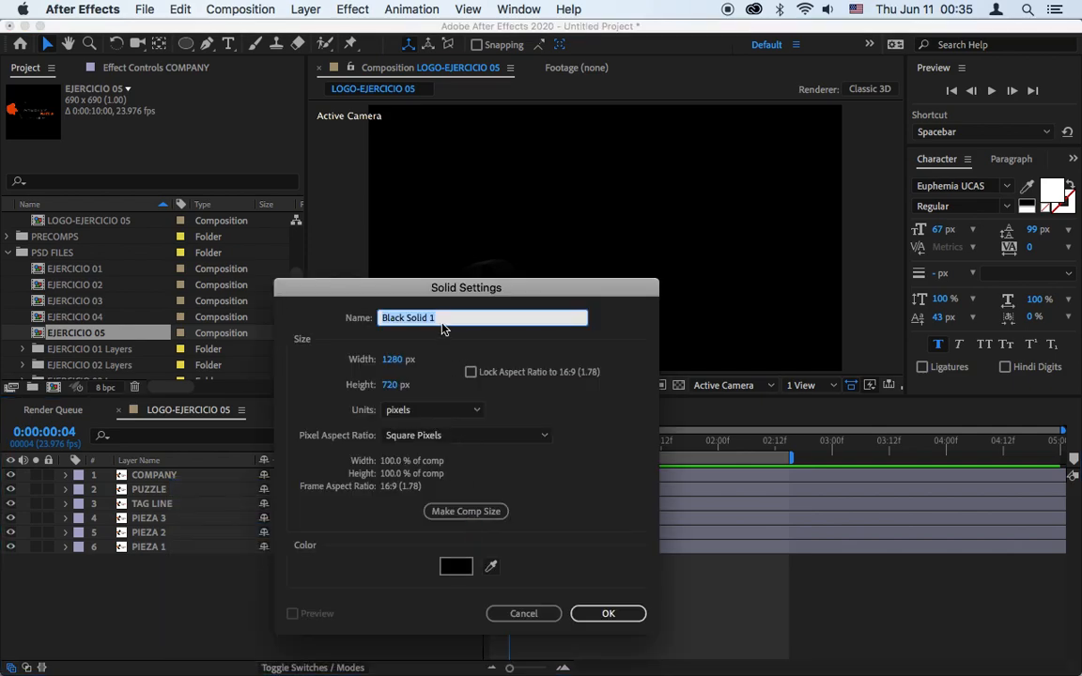
{"action": "type", "text": "BK"}
{"action": "left_click", "coordinate": [464, 509]}
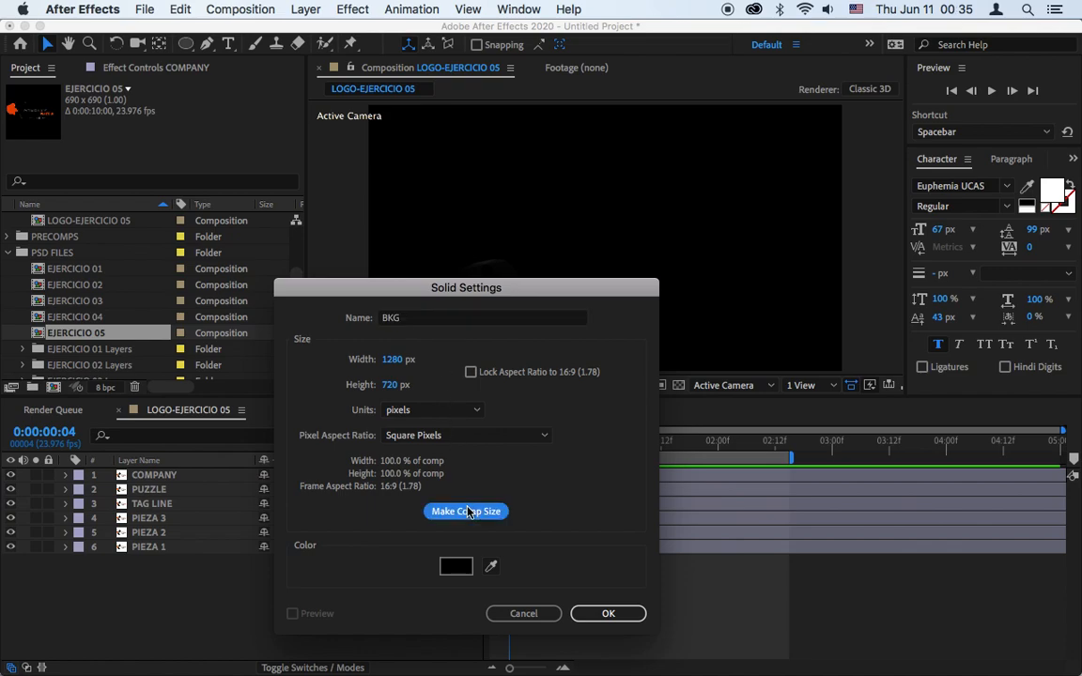
Create the BKG solid in a very light gray and place it below PIEZA 1 as the background.
{"action": "left_click", "coordinate": [456, 567]}
{"action": "left_click", "coordinate": [205, 389]}
{"action": "left_click_drag", "start_coordinate": [205, 389], "coordinate": [122, 357]}
{"action": "left_click", "coordinate": [525, 343]}
{"action": "left_click", "coordinate": [625, 615]}
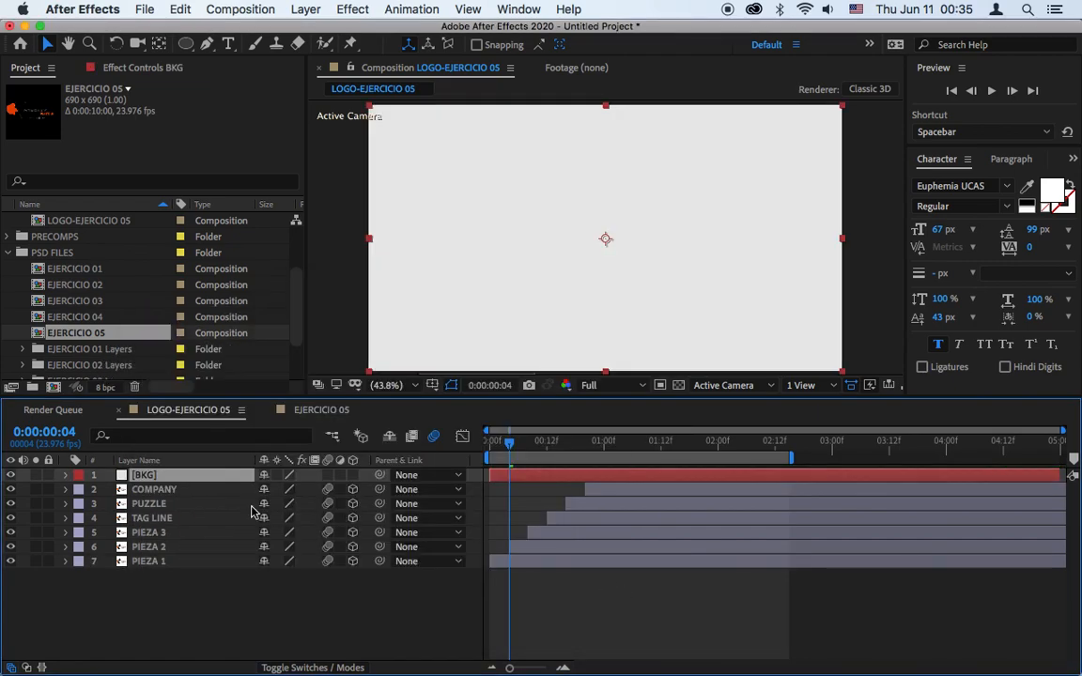
{"action": "left_click_drag", "start_coordinate": [178, 482], "coordinate": [183, 582]}
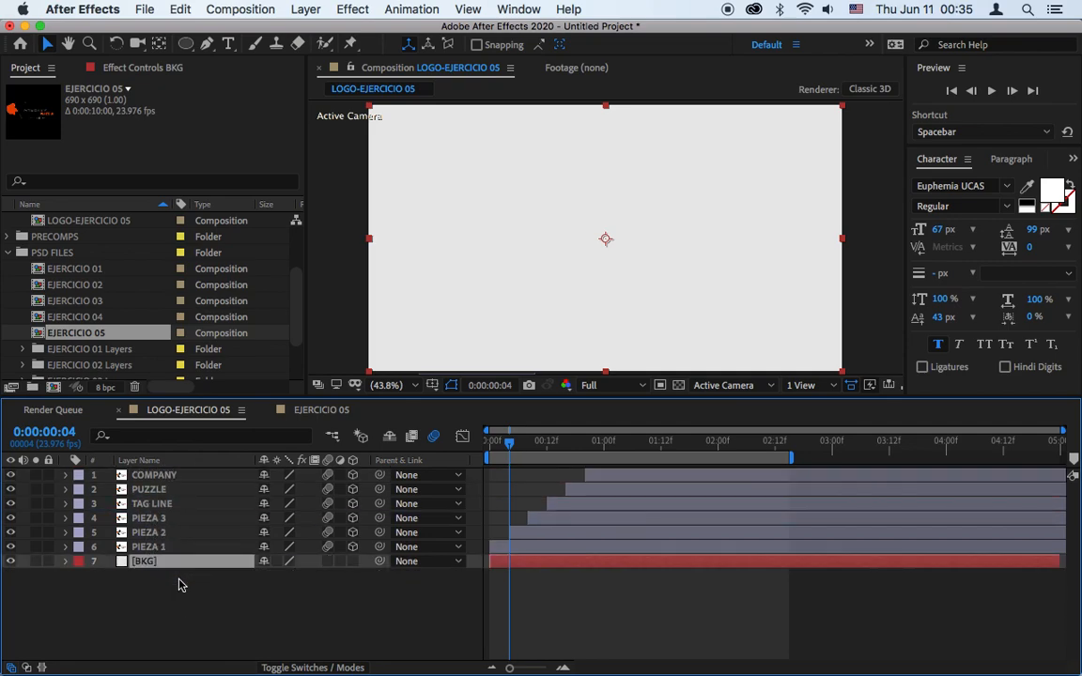
Extend the work area to the end of the composition, enlarge the composition viewer, and deselect the BKG layer.
{"action": "left_click_drag", "start_coordinate": [796, 458], "coordinate": [1063, 457]}
{"action": "left_click_drag", "start_coordinate": [722, 398], "coordinate": [724, 463]}
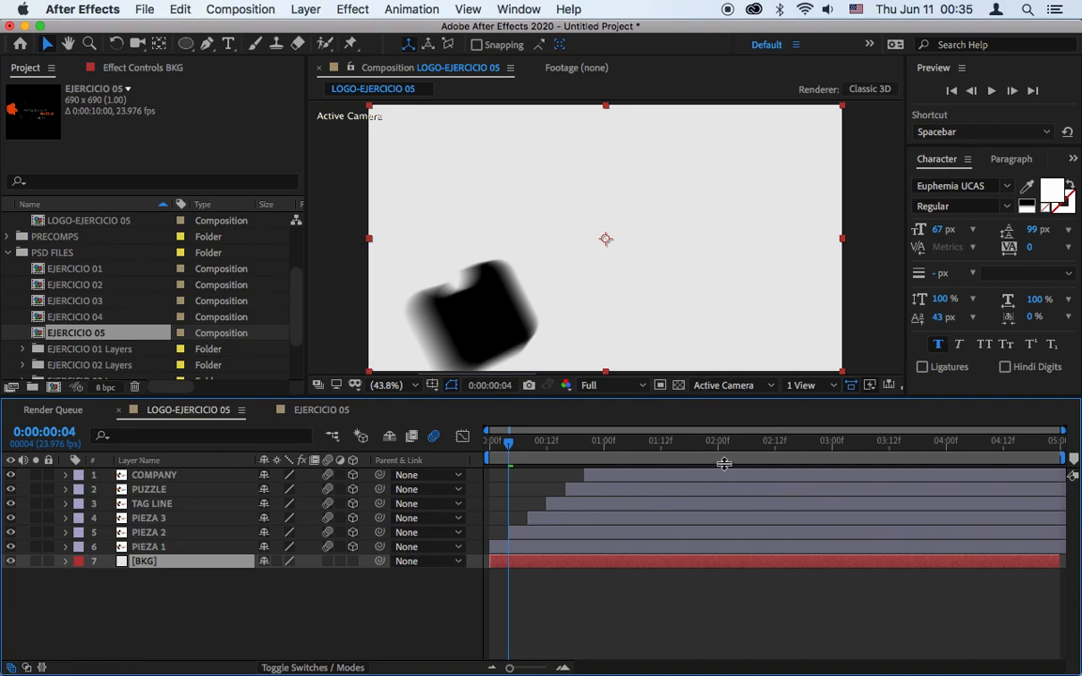
{"action": "left_click_drag", "start_coordinate": [715, 399], "coordinate": [711, 434]}
{"action": "left_click", "coordinate": [711, 395]}
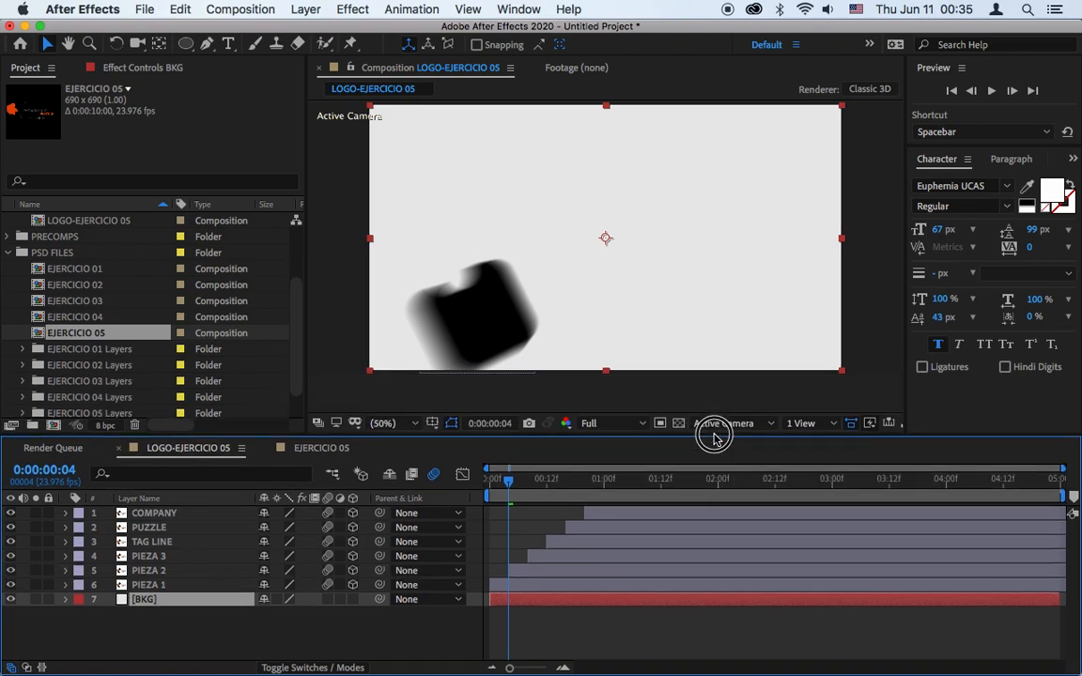
{"action": "left_click", "coordinate": [269, 629]}
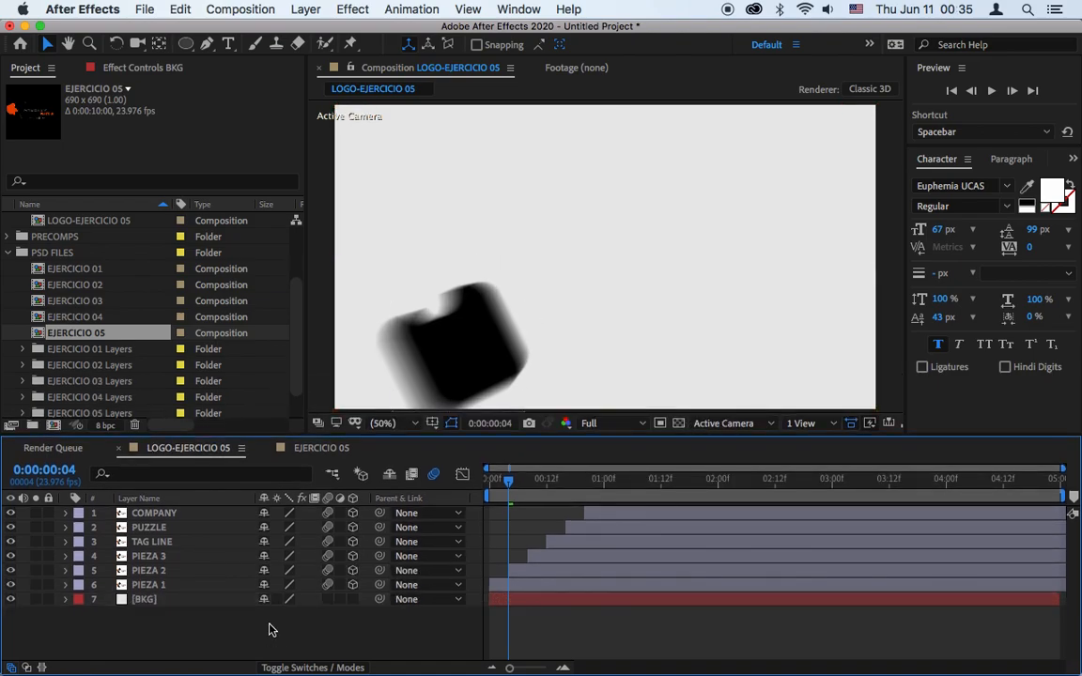
Create a composition-sized black (000000) solid named MASK above all the other layers.
{"action": "right_click", "coordinate": [165, 639]}
{"action": "mouse_move", "coordinate": [239, 487]}
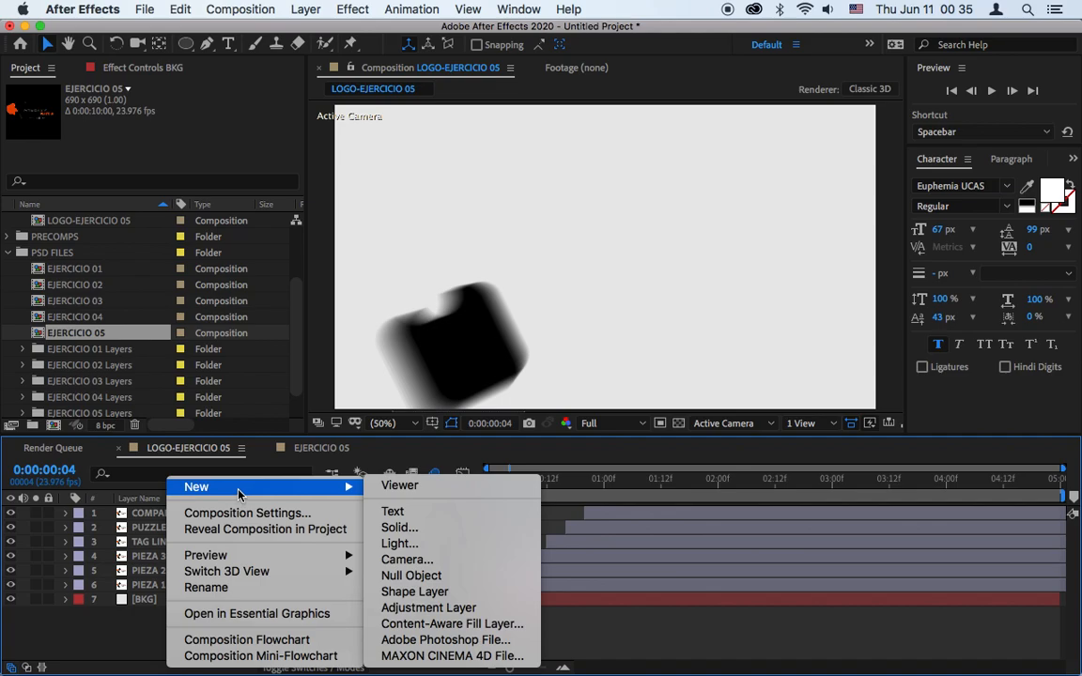
{"action": "left_click", "coordinate": [449, 531]}
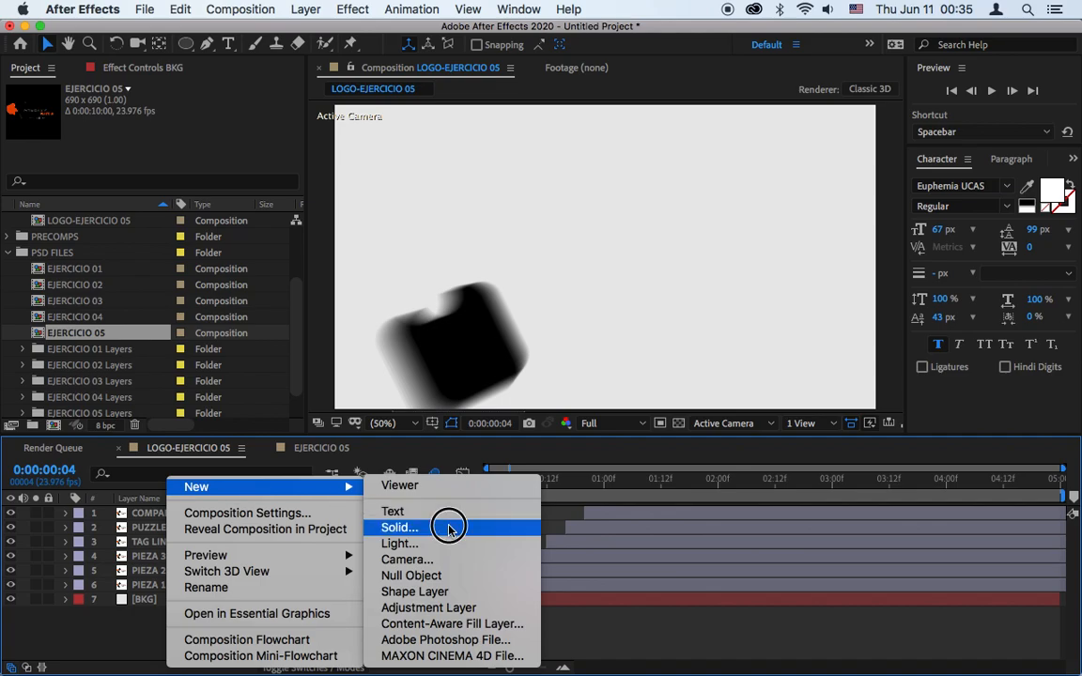
{"action": "left_click", "coordinate": [456, 565]}
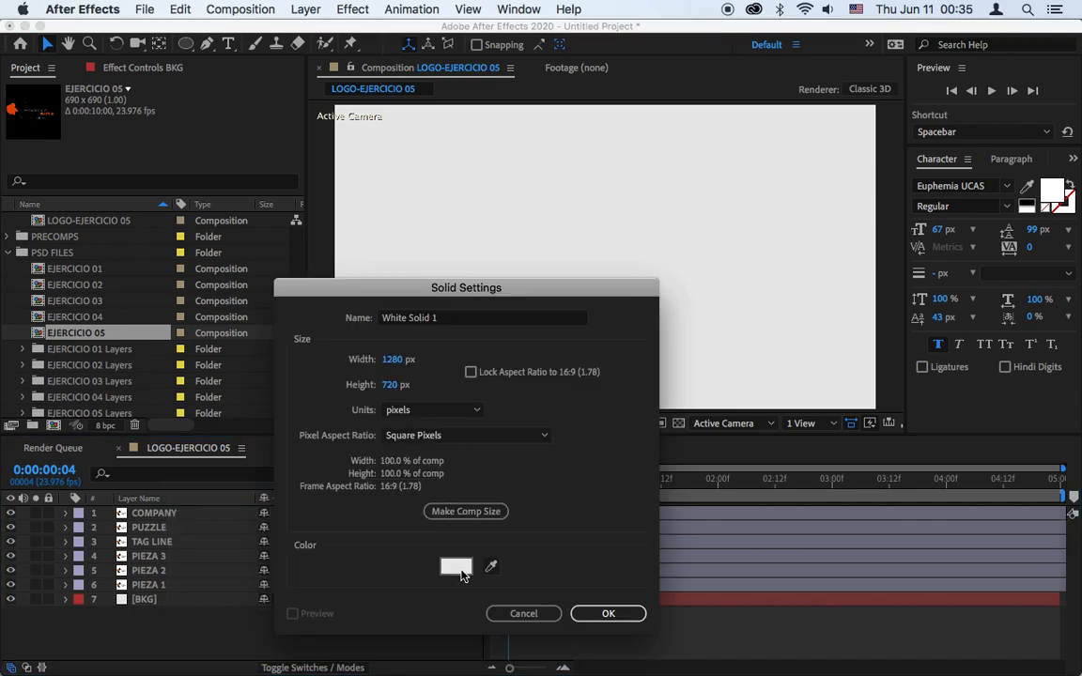
{"action": "left_click_drag", "start_coordinate": [291, 380], "coordinate": [389, 586]}
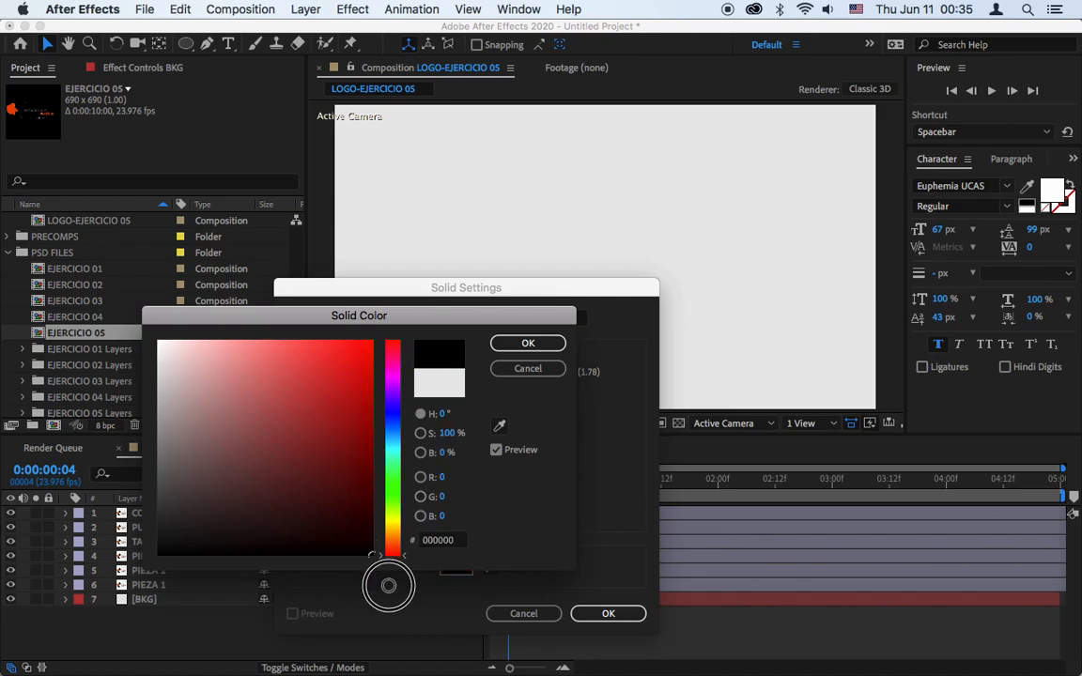
{"action": "left_click", "coordinate": [527, 343]}
{"action": "left_click", "coordinate": [450, 317]}
{"action": "double_click", "coordinate": [450, 317]}
{"action": "type", "text": "MASK"}
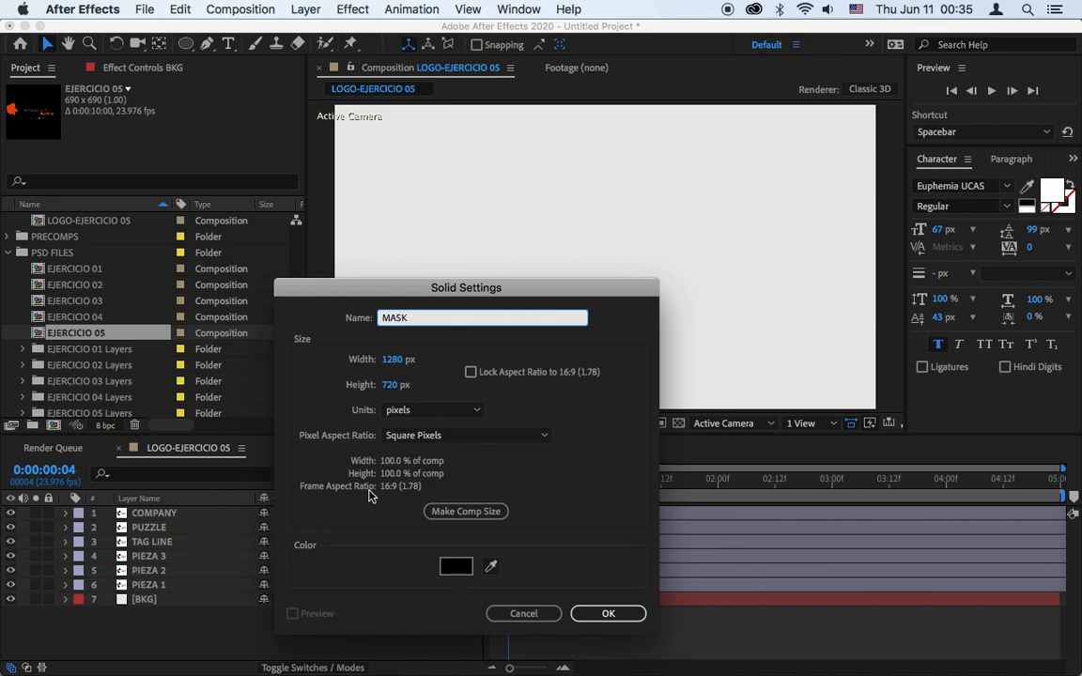
{"action": "left_click", "coordinate": [617, 621]}
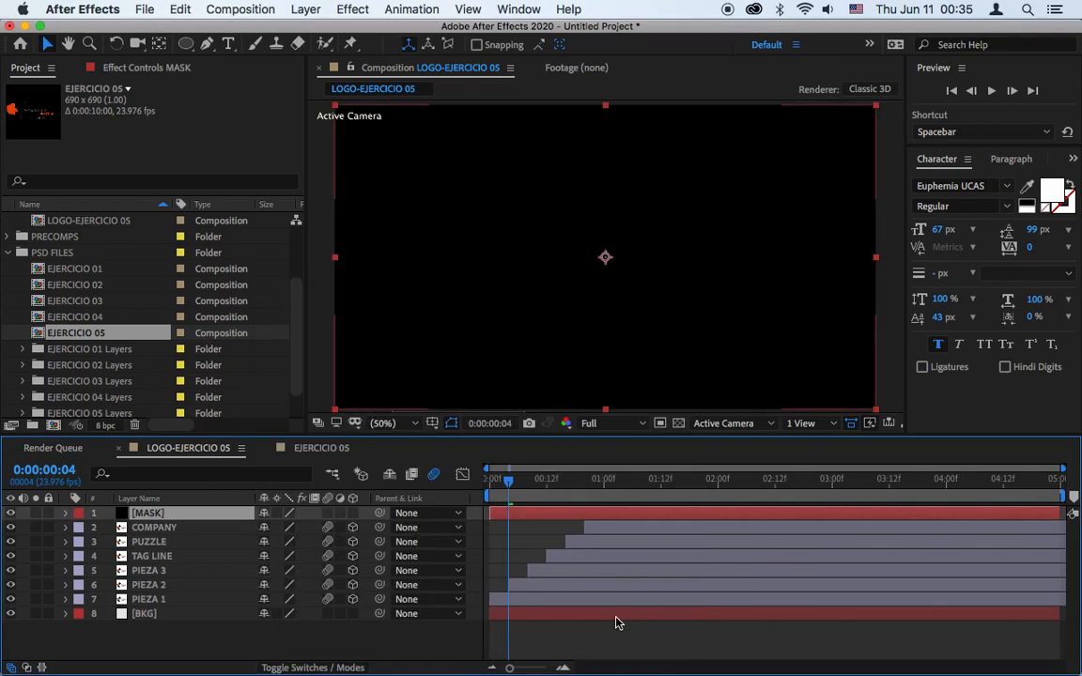
Add a full-frame elliptical mask to the MASK solid and invert it so that only the frame's edges are covered.
{"action": "mouse_move", "coordinate": [148, 511]}
{"action": "left_mouse_down"}
{"action": "mouse_move", "coordinate": [157, 610]}
{"action": "mouse_move", "coordinate": [160, 512]}
{"action": "left_mouse_up"}
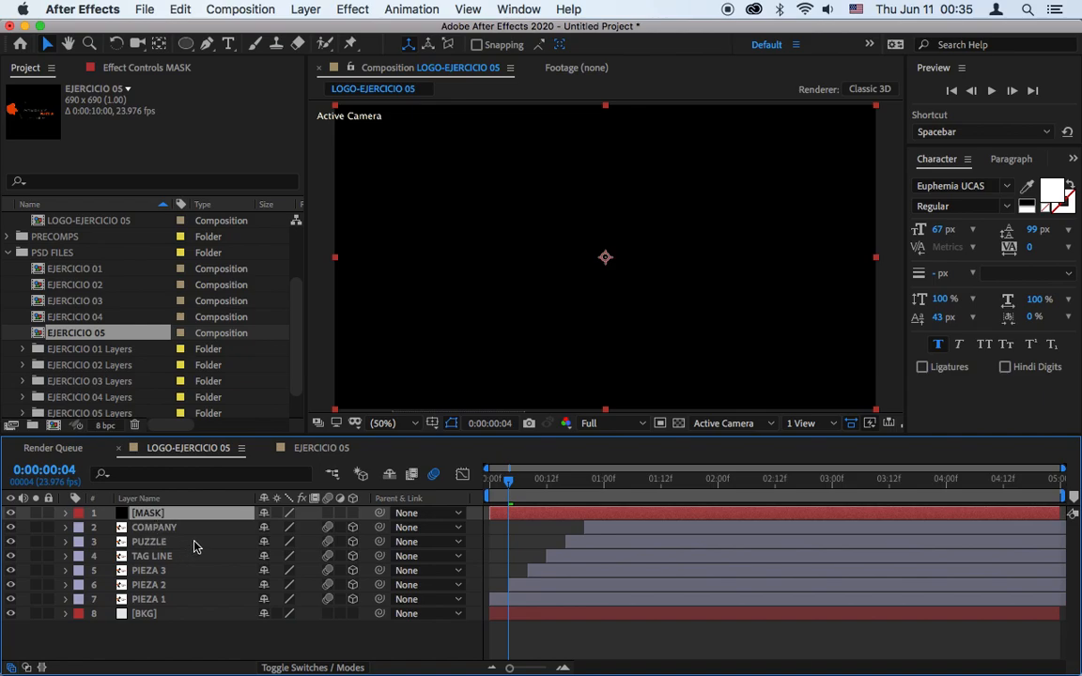
{"action": "double_click", "coordinate": [186, 47]}
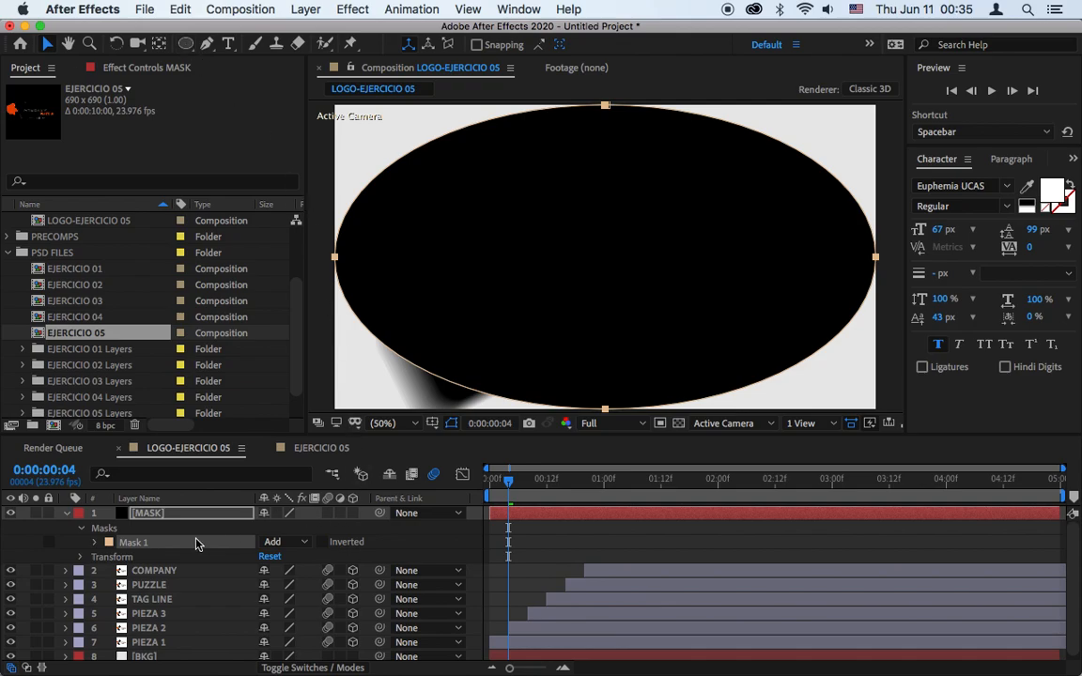
{"action": "left_click", "coordinate": [96, 542]}
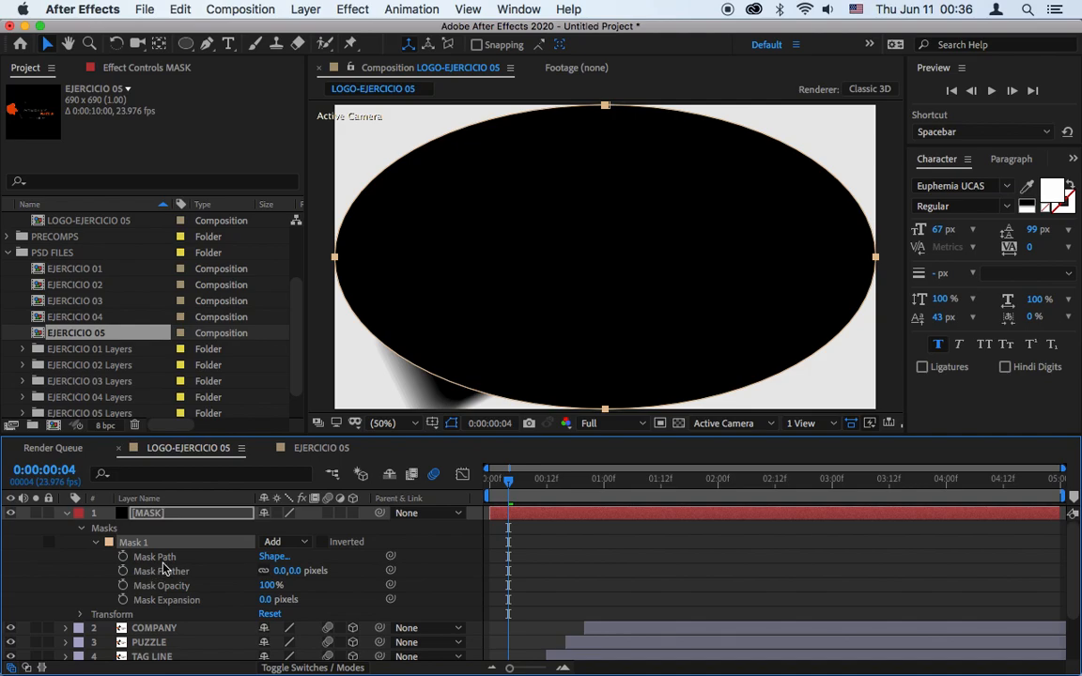
{"action": "left_click", "coordinate": [322, 545]}
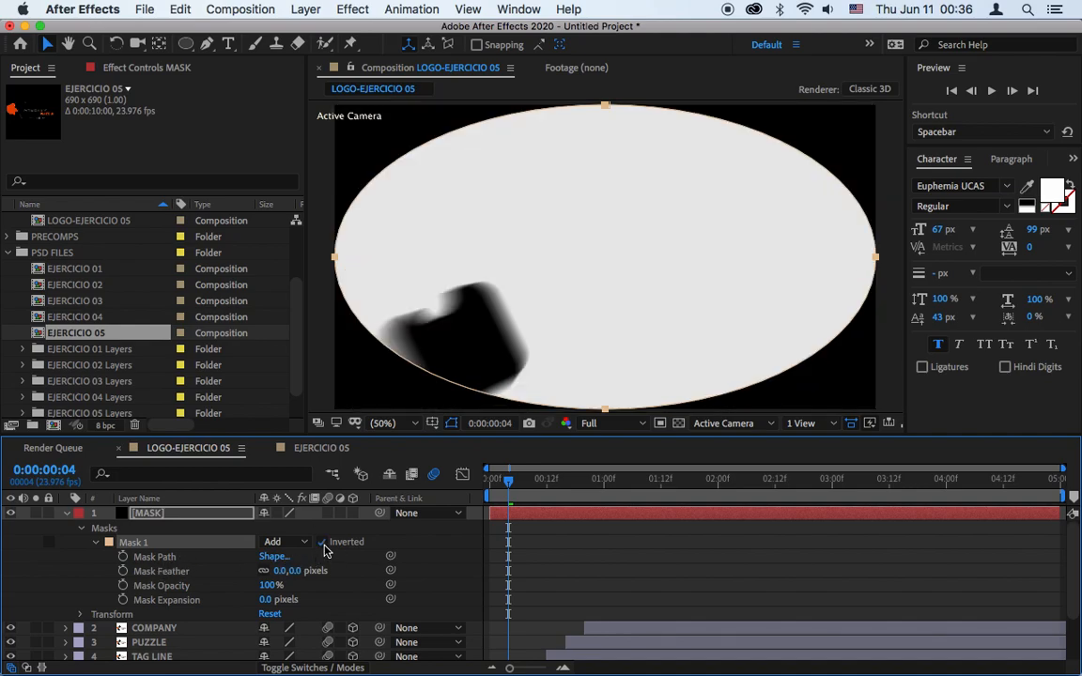
Soften the inverted mask into a vignette with a feather of 454 pixels and an expansion of 259 pixels.
{"action": "left_click", "coordinate": [155, 573]}
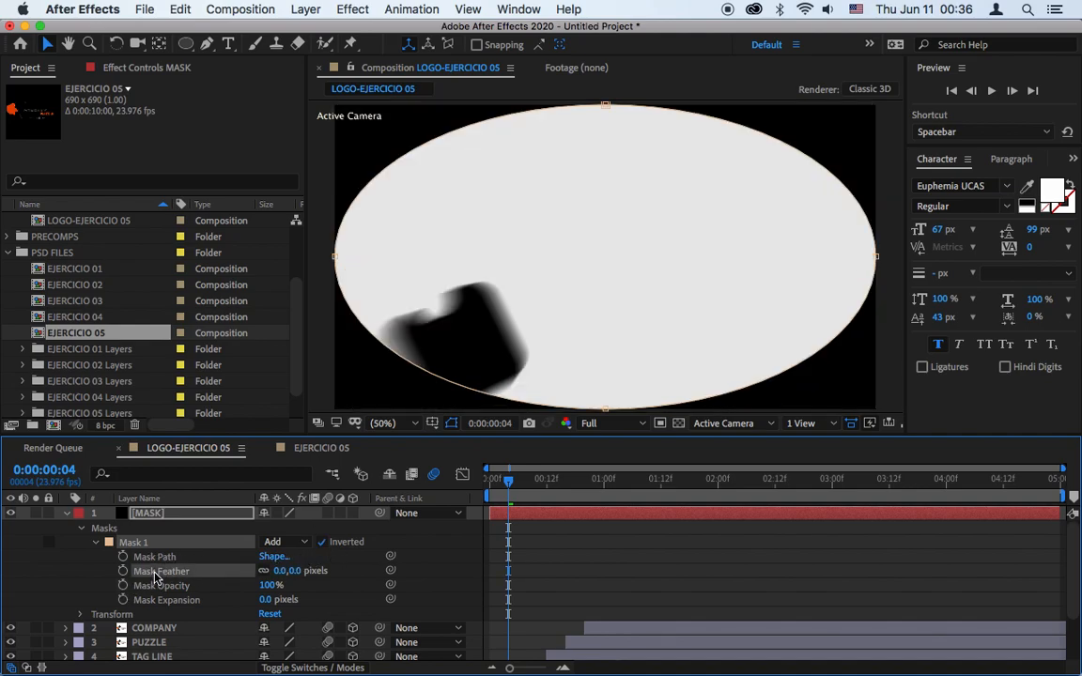
{"action": "left_click_drag", "start_coordinate": [275, 570], "coordinate": [664, 580]}
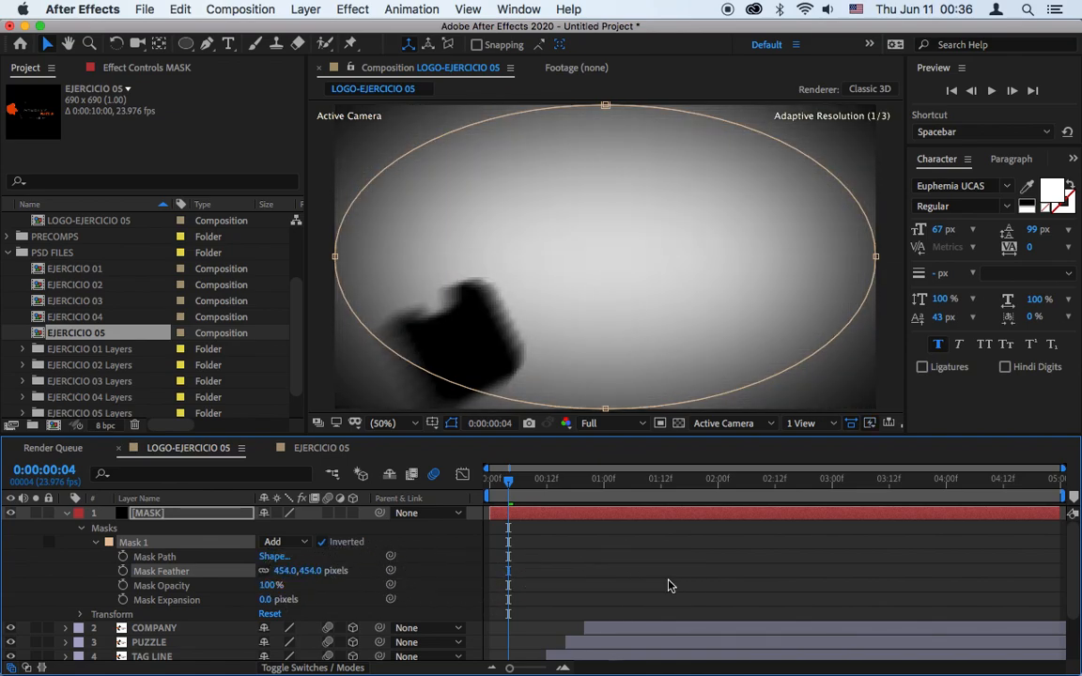
{"action": "left_click", "coordinate": [182, 605]}
{"action": "left_click_drag", "start_coordinate": [265, 602], "coordinate": [468, 584]}
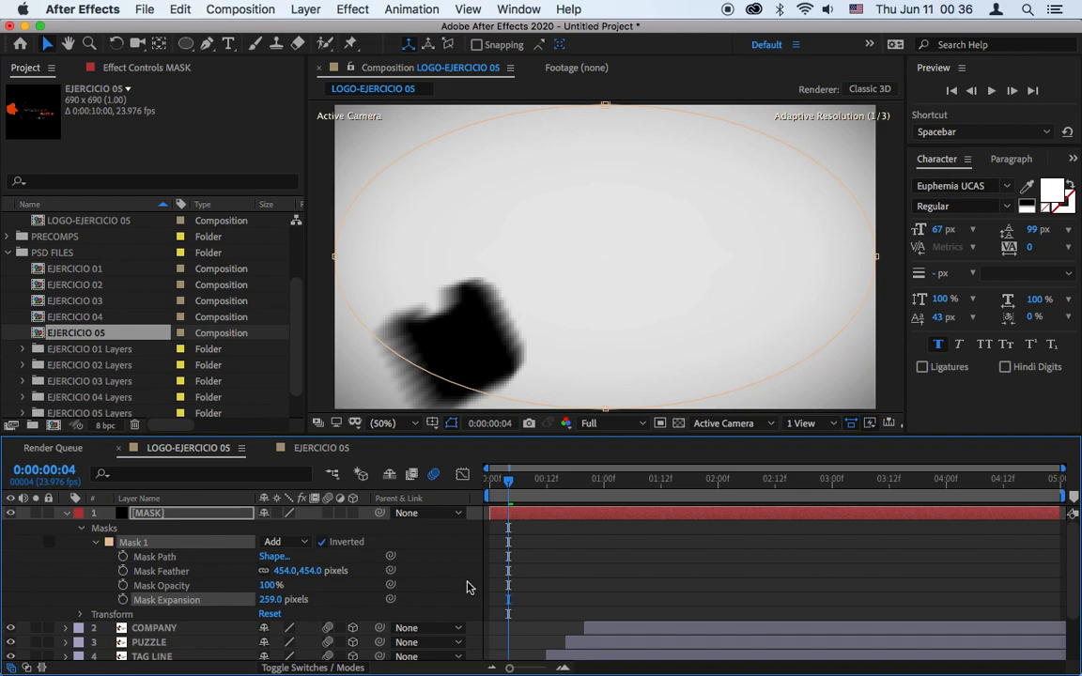
Animate the mask expansion from 259 pixels at the composition's start to 125 pixels at 0:00:04:23, and preview the result.
{"action": "left_click", "coordinate": [123, 599]}
{"action": "left_click_drag", "start_coordinate": [512, 487], "coordinate": [442, 490]}
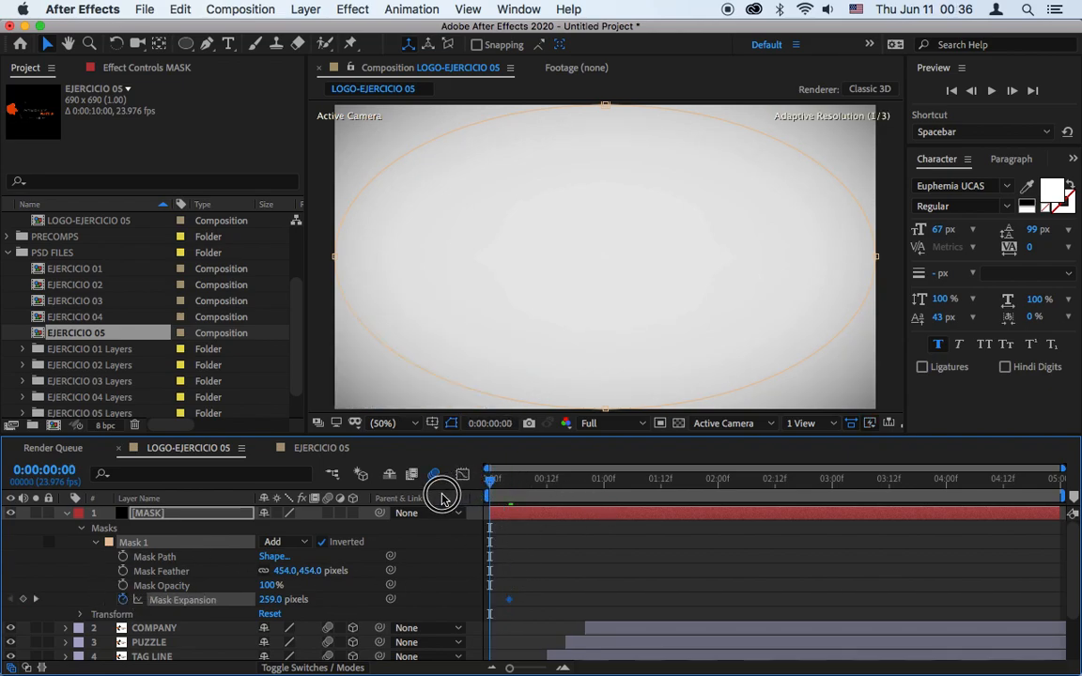
{"action": "left_click", "coordinate": [490, 600]}
{"action": "left_click_drag", "start_coordinate": [576, 498], "coordinate": [1052, 505]}
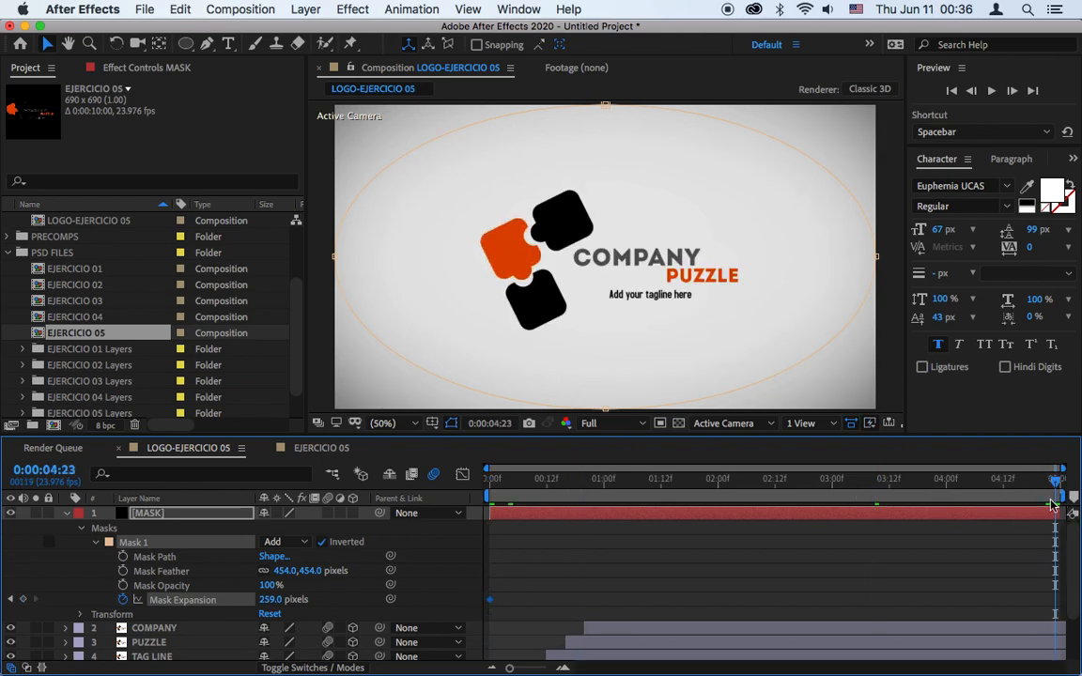
{"action": "left_click_drag", "start_coordinate": [271, 599], "coordinate": [186, 633]}
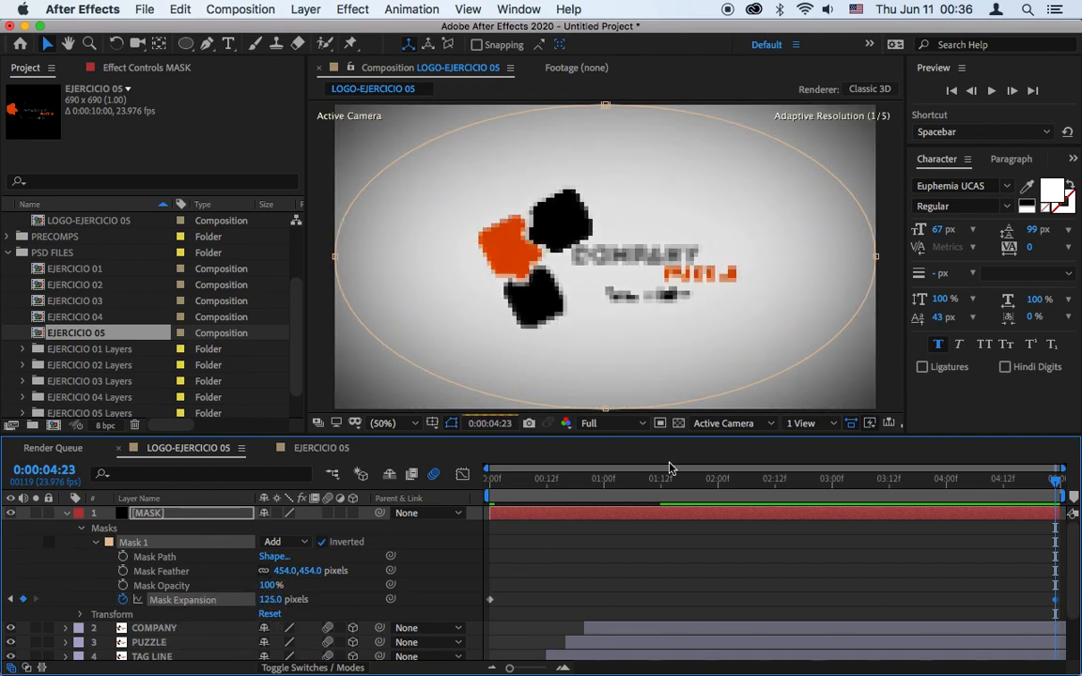
{"action": "left_click", "coordinate": [992, 91]}
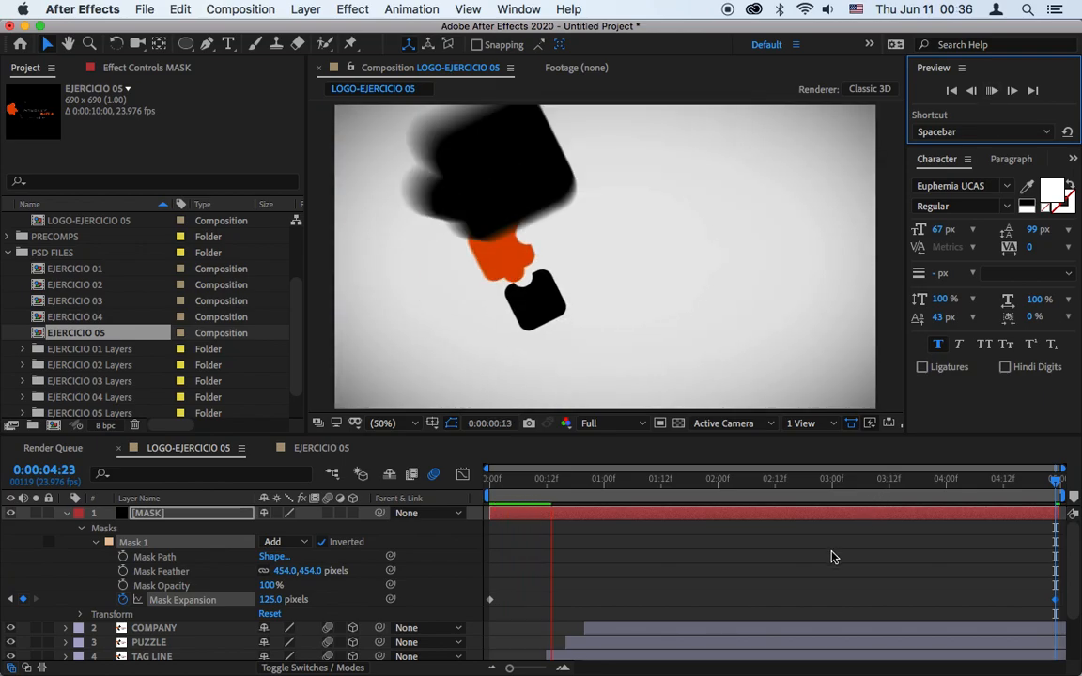